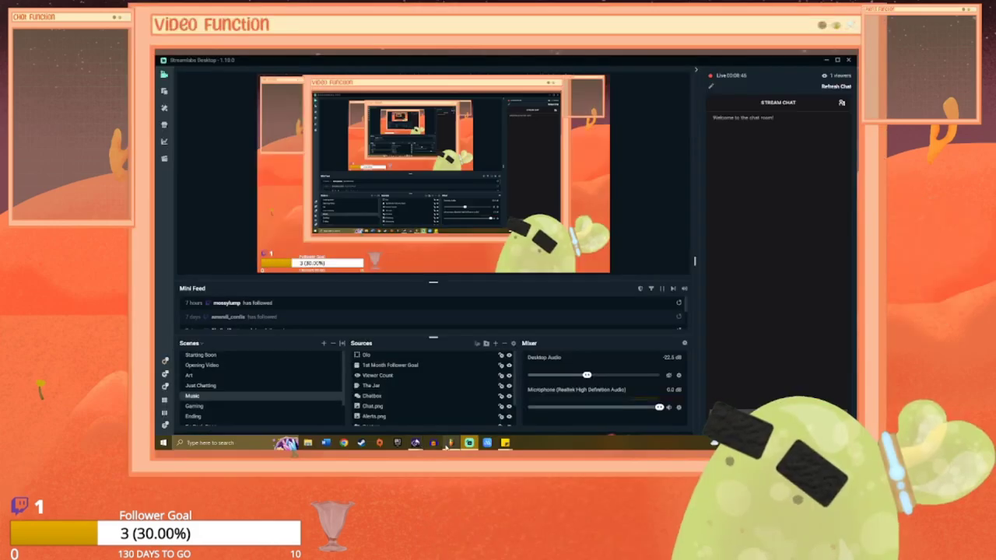
Step: Switch to FL Studio and delete the Harp channel from the channel rack
click(450, 443)
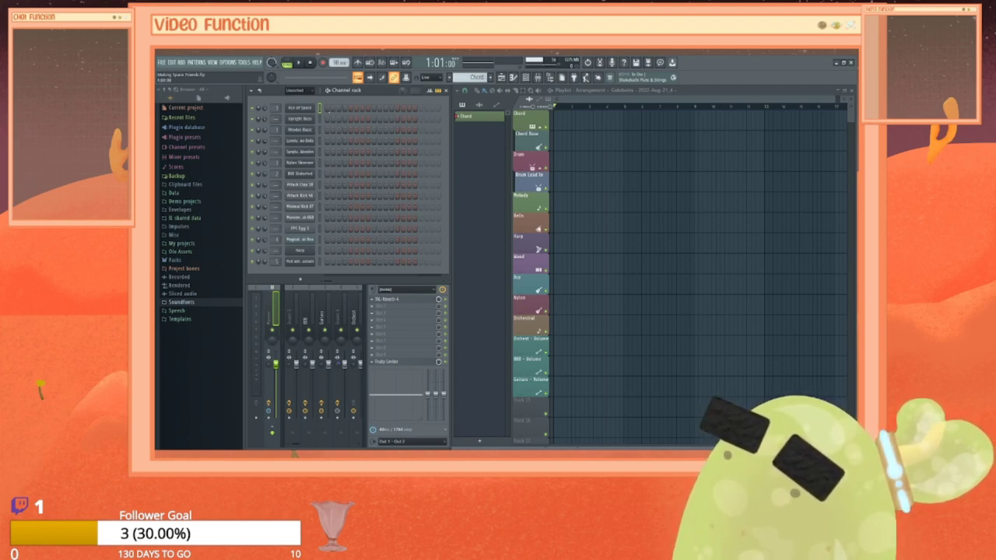
right_click(303, 254)
mouse_move(330, 301)
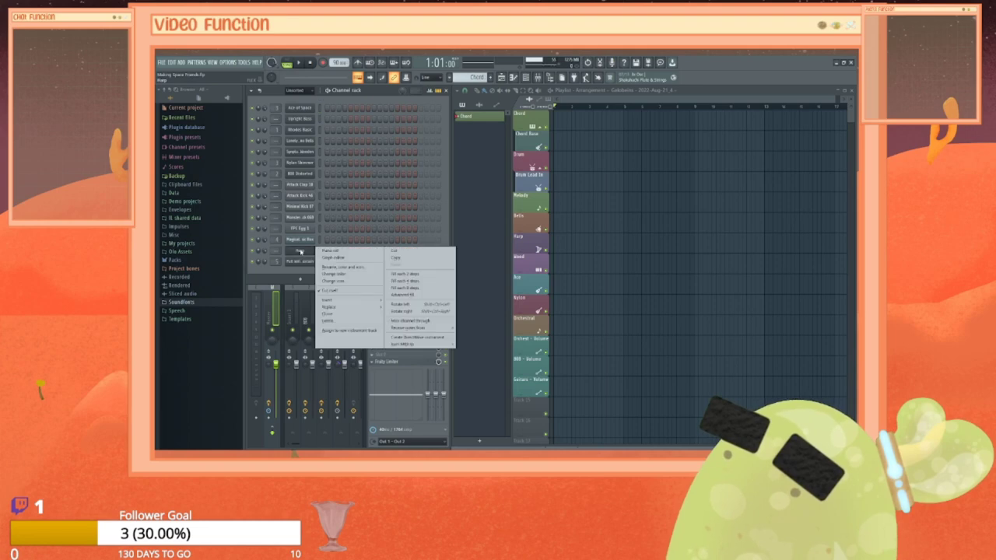
click(327, 320)
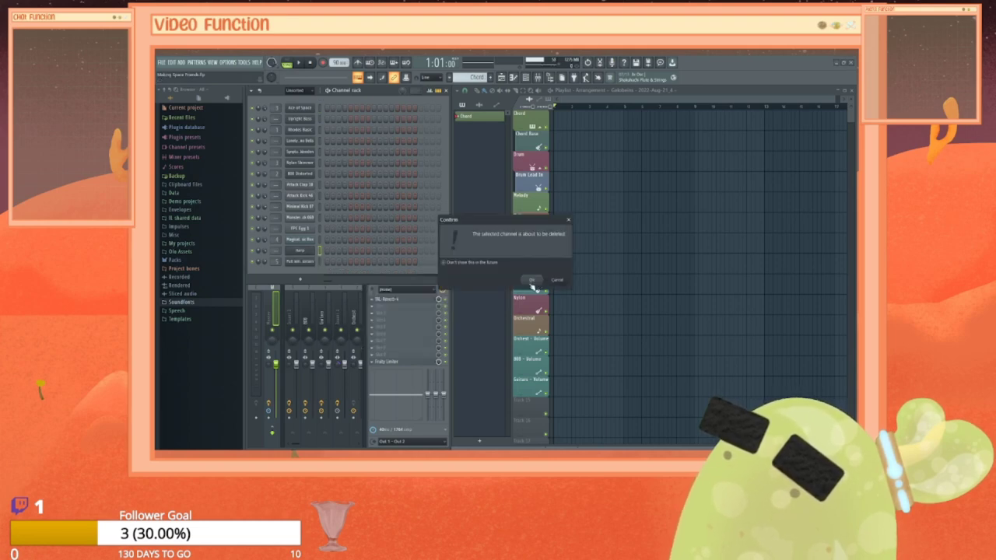
click(532, 280)
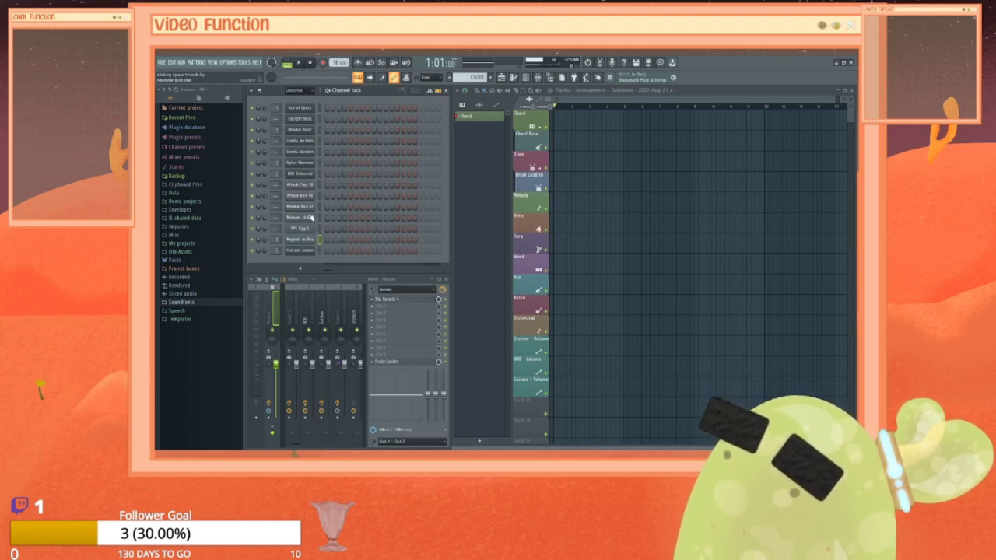
Step: List the project's audio clips and audition the recorded clip ending in 2022-Aug-21_4 in its channel settings
click(480, 105)
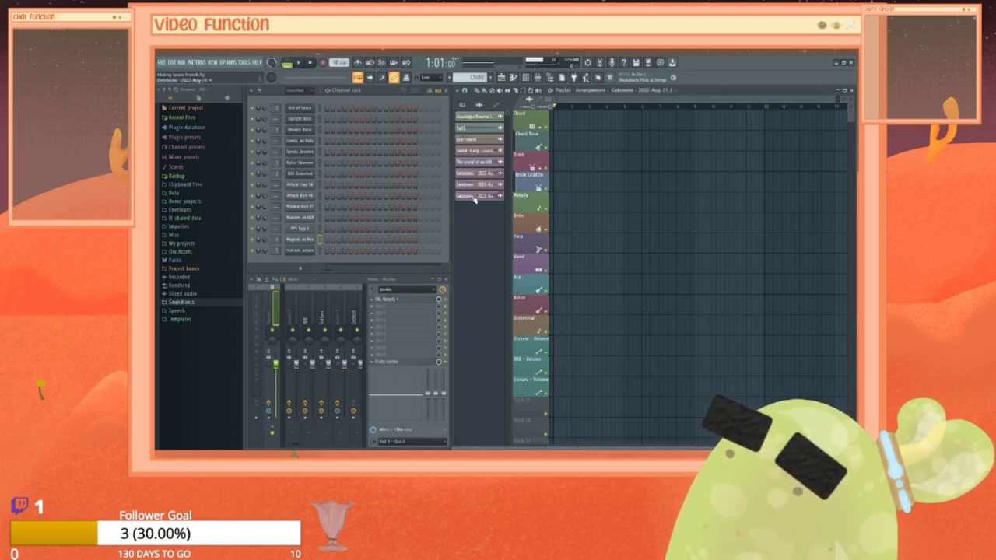
click(474, 200)
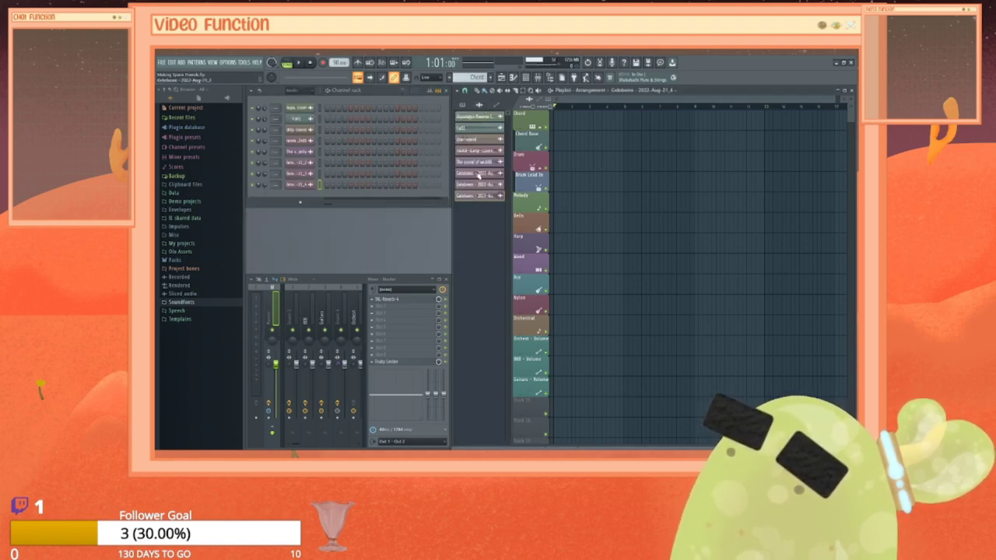
click(478, 174)
right_click(478, 174)
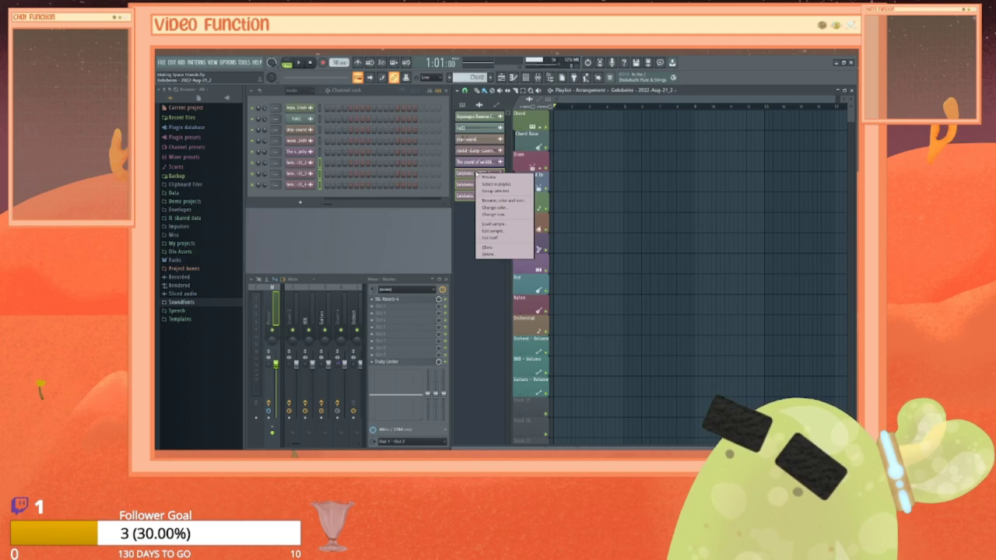
click(460, 219)
click(480, 199)
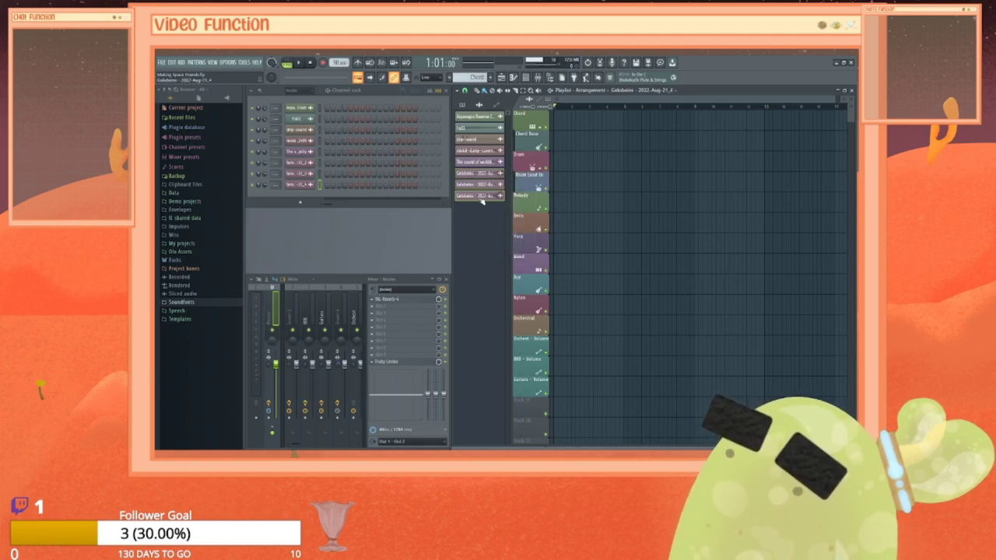
double_click(482, 199)
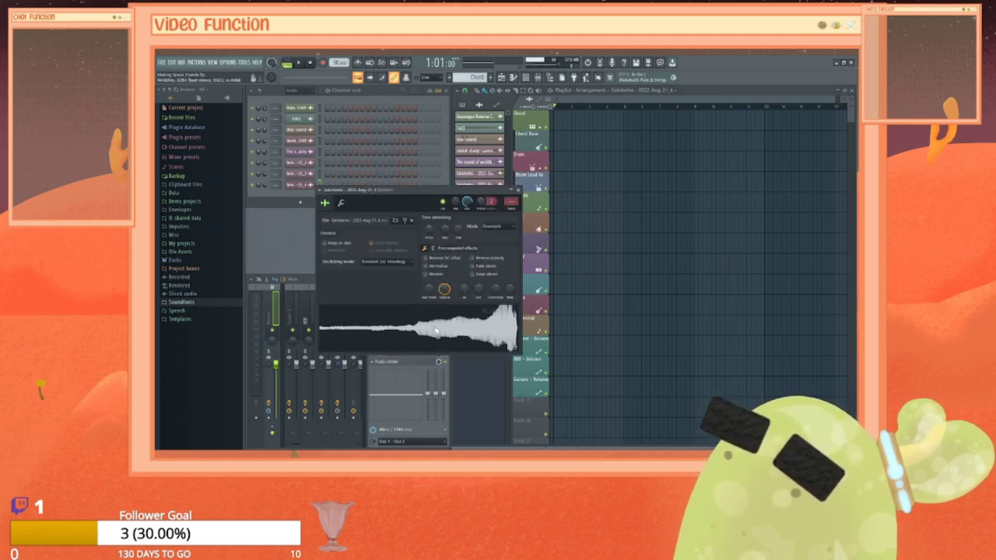
click(437, 332)
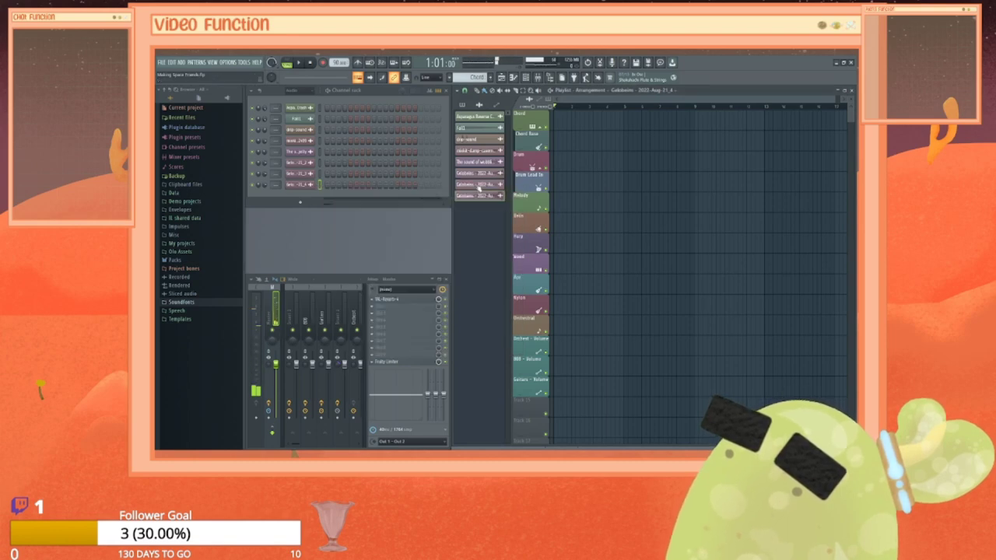
click(517, 189)
Step: Examine the recorded clips ending in 2022-Aug-21_3 and 2022-Aug-21_2, checking their waveforms and sound
double_click(479, 186)
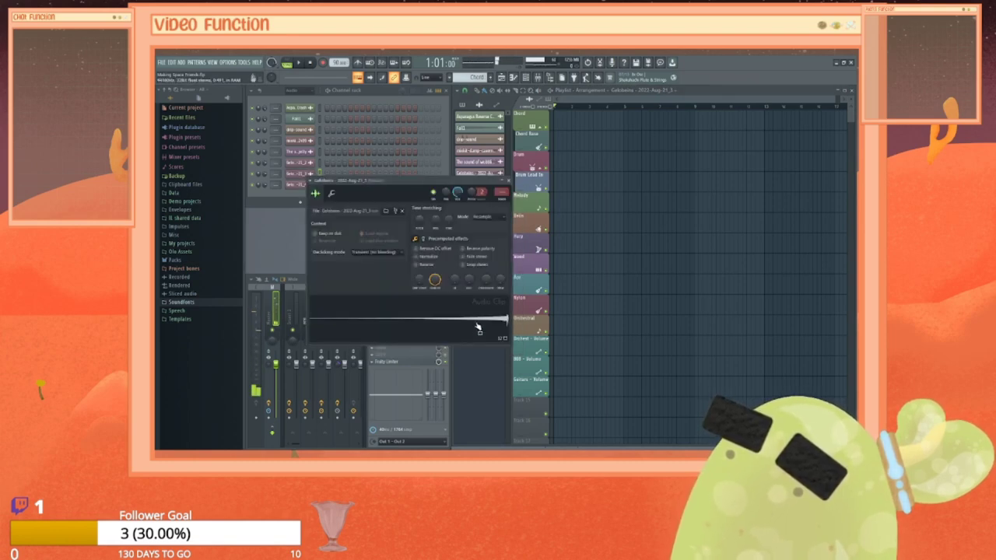
click(508, 181)
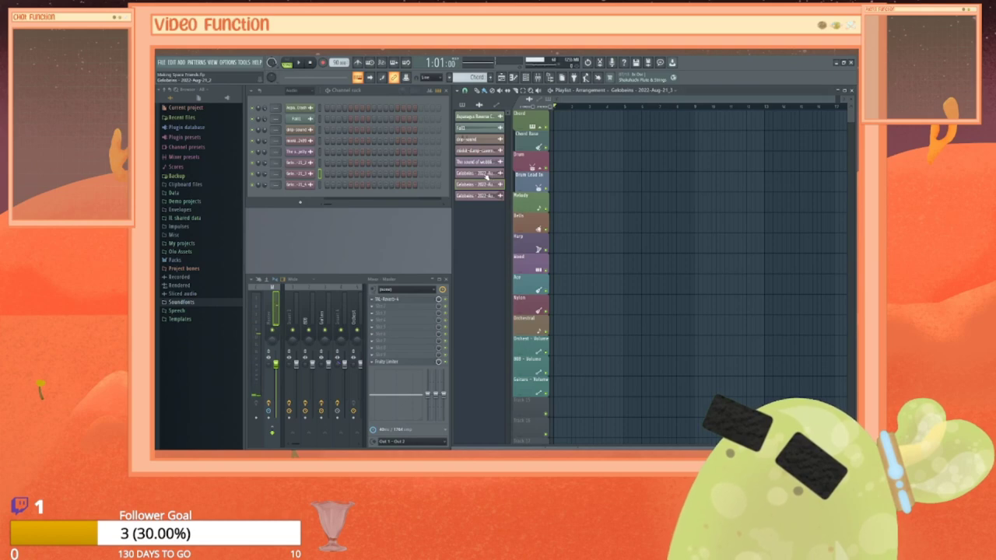
double_click(479, 174)
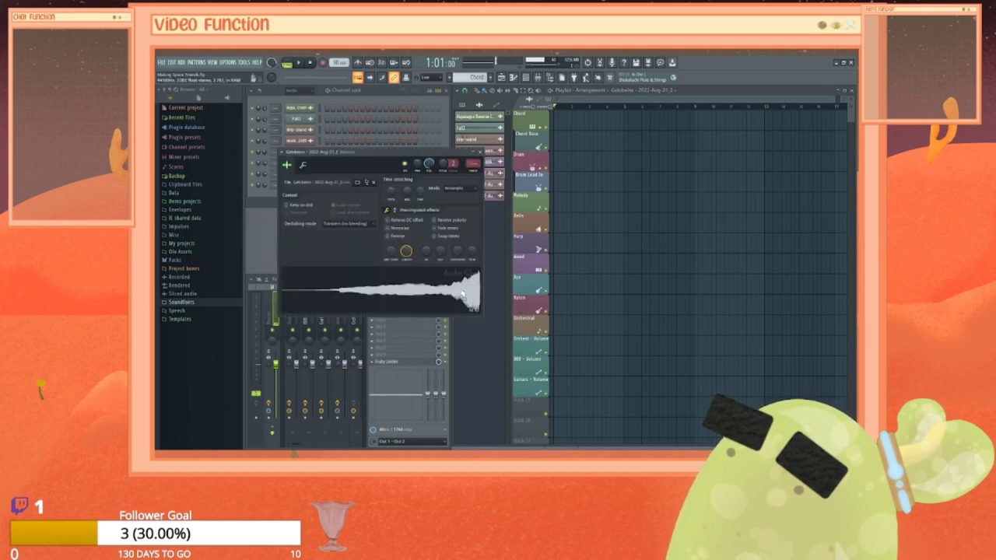
click(463, 294)
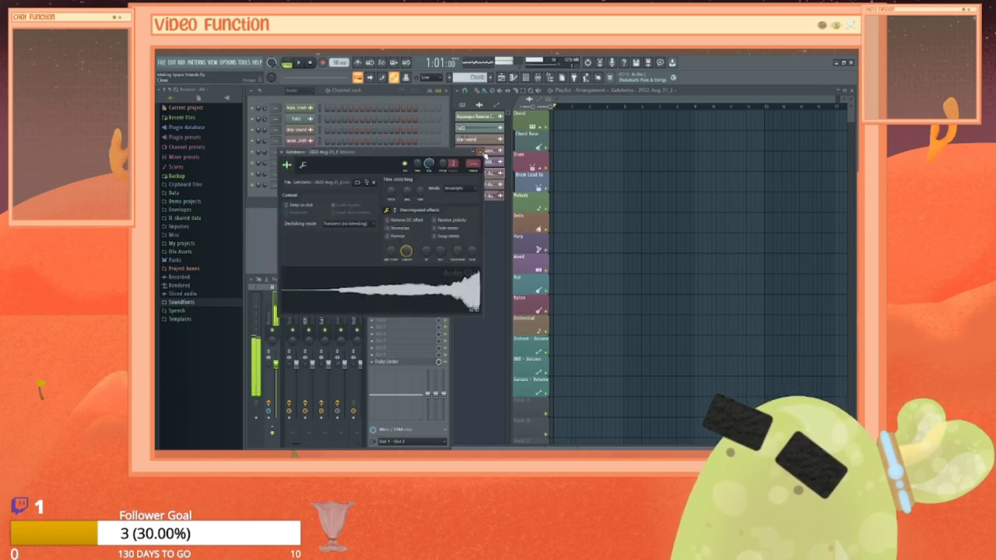
click(480, 152)
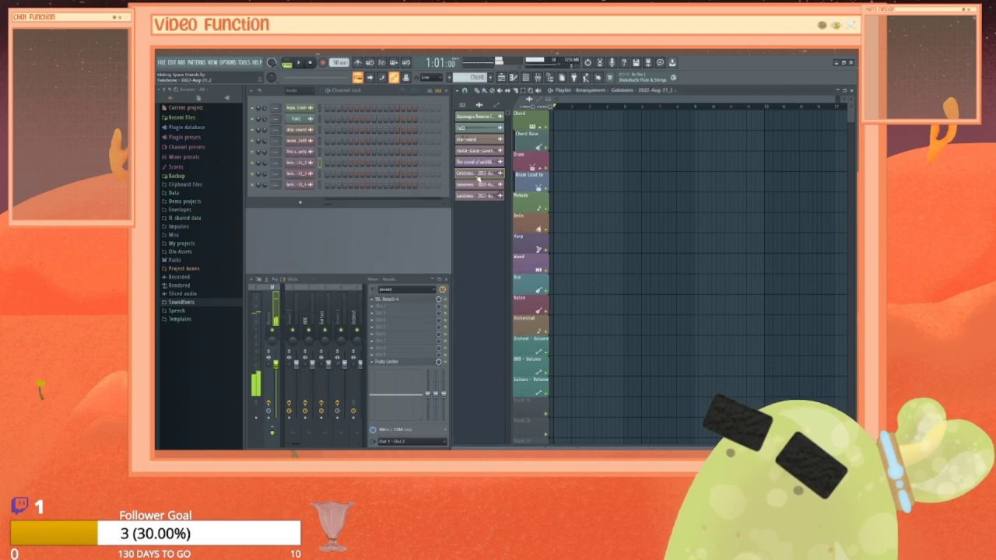
Step: Delete the recorded clip ending in 2022-Aug-21_2 and the wobbling jelly sound clip from the project
right_click(478, 178)
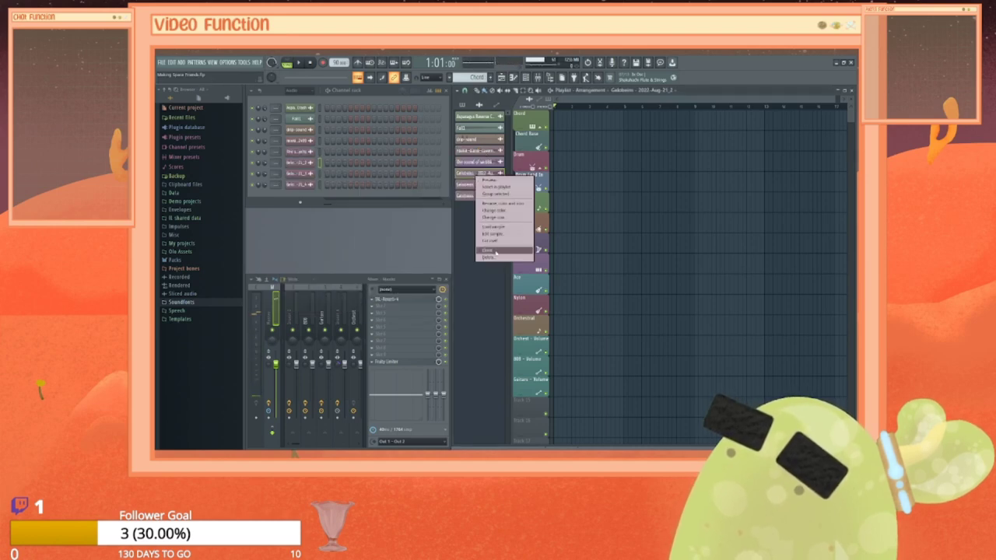
click(495, 258)
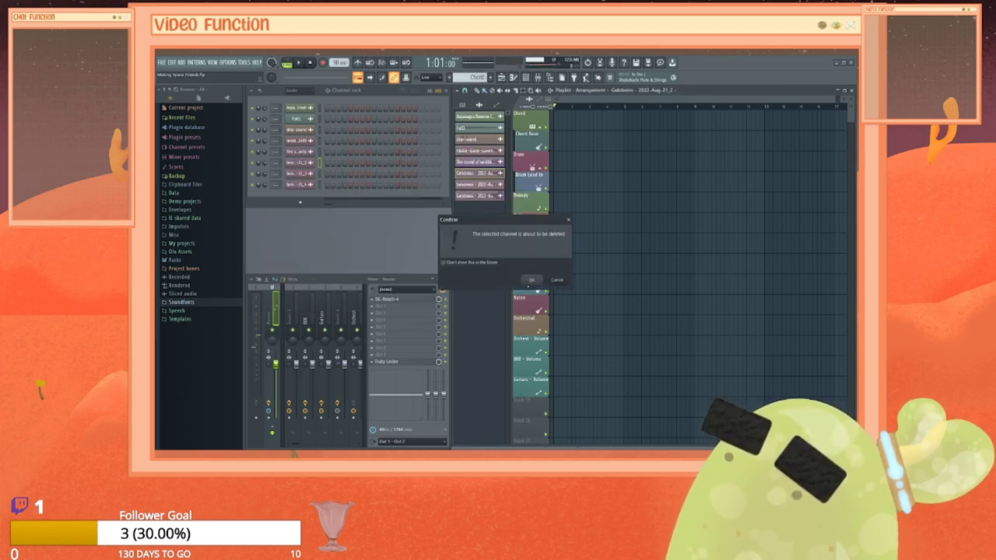
click(531, 280)
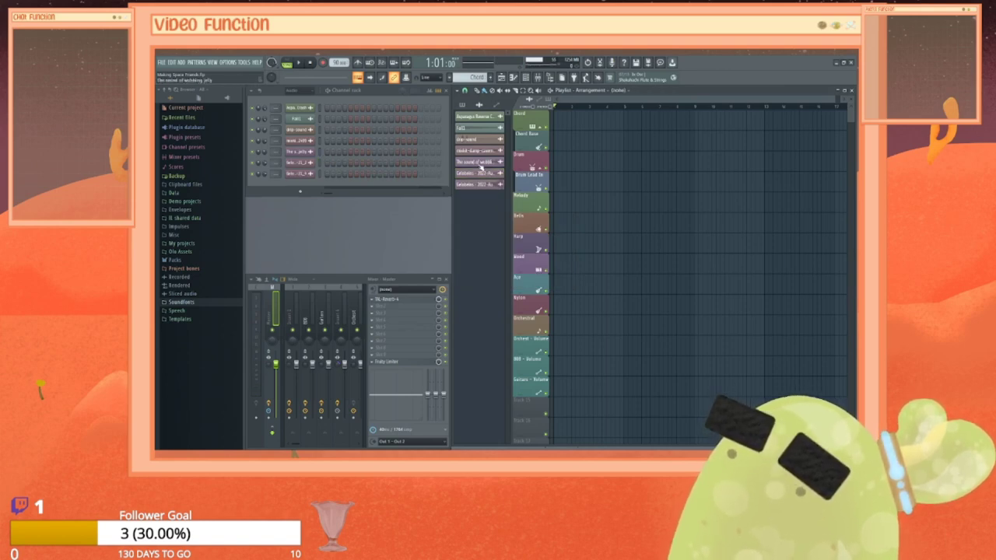
right_click(484, 162)
click(506, 243)
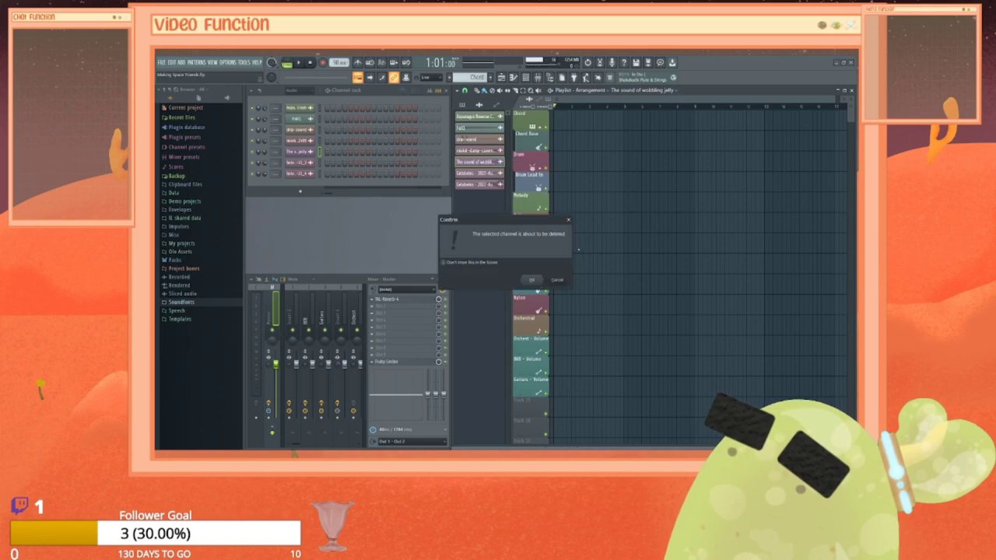
click(531, 282)
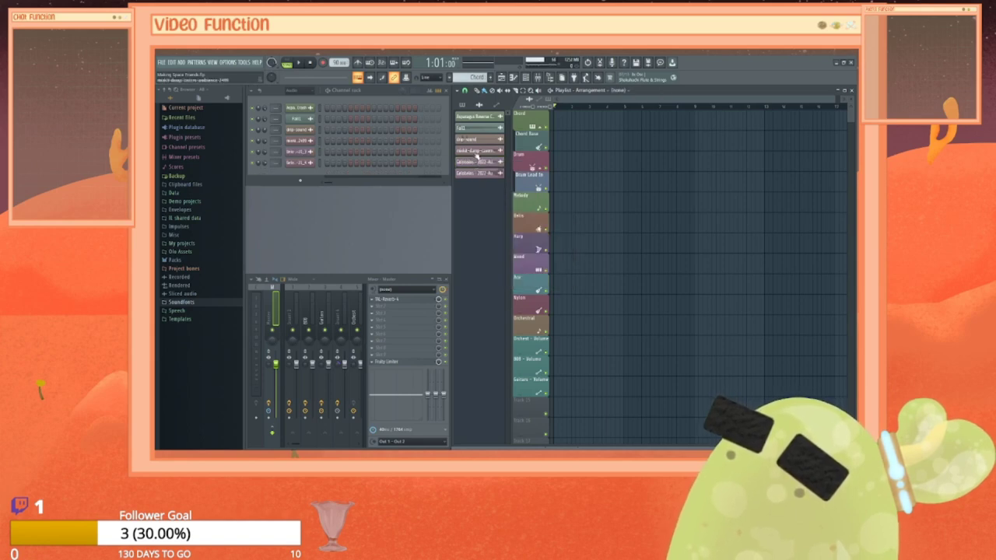
Step: Delete the damp cavern ambience and drip-sound audio clips from the project
right_click(476, 150)
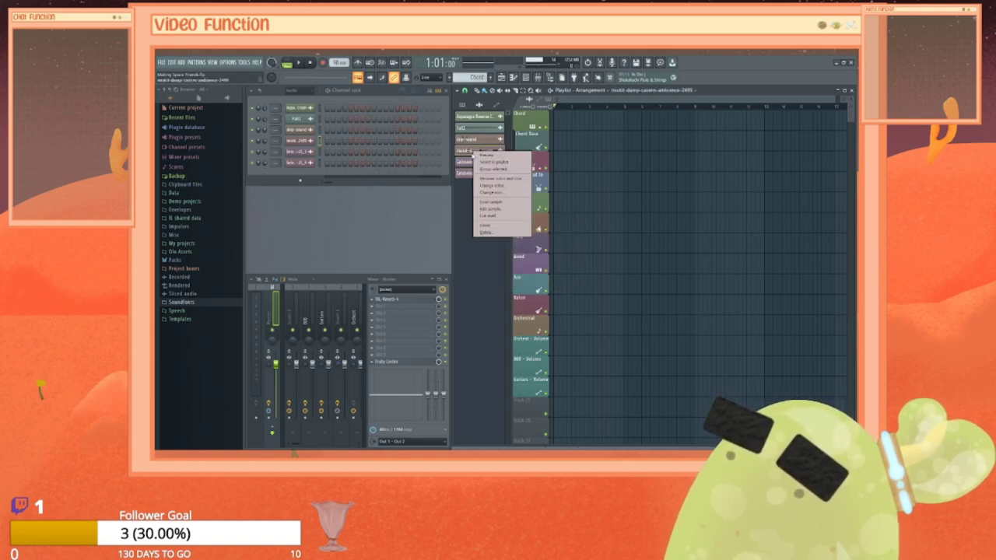
click(487, 232)
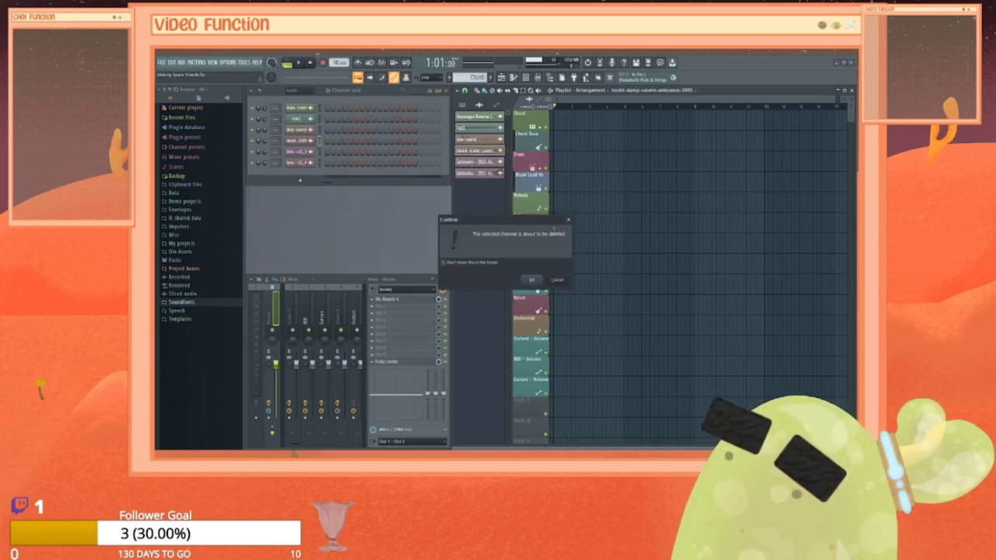
click(531, 281)
right_click(465, 140)
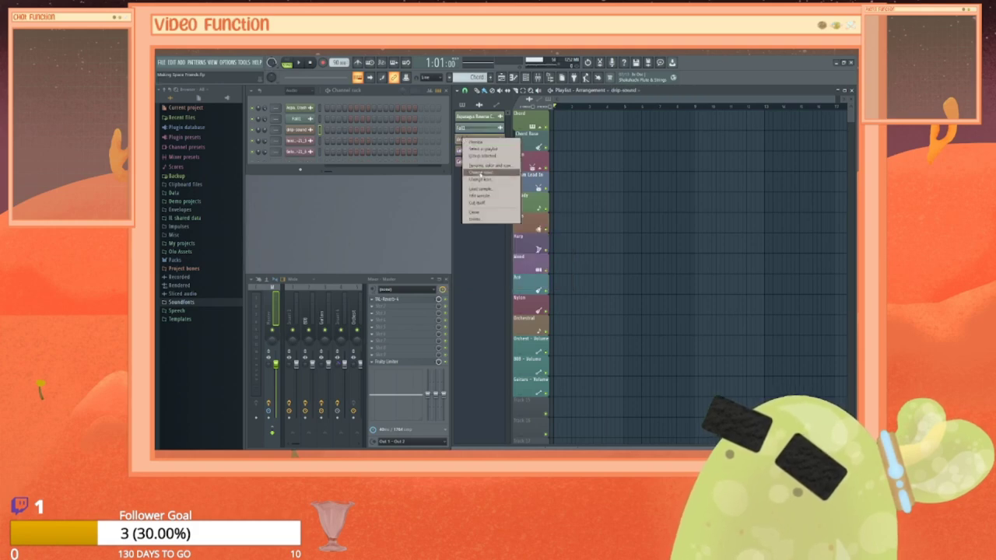
click(477, 219)
click(531, 281)
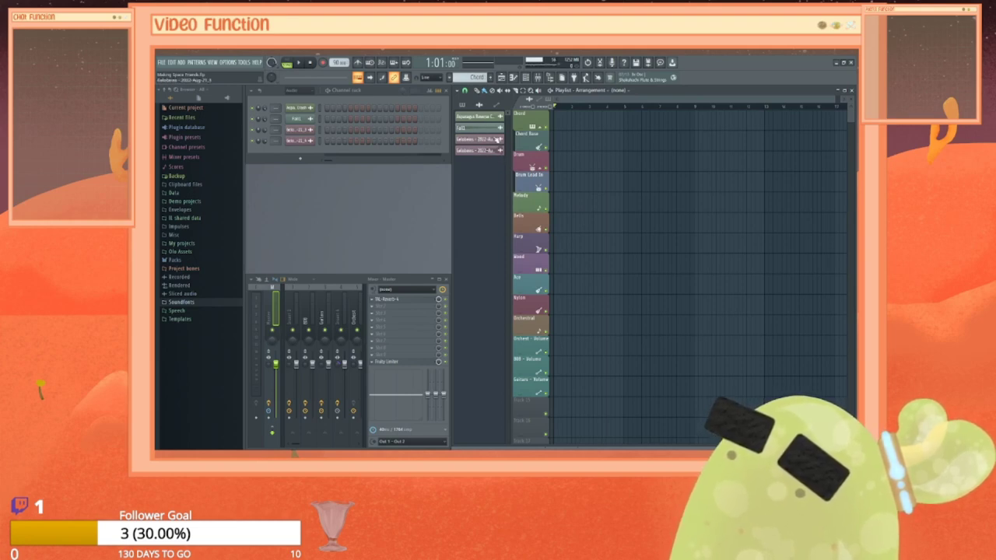
Step: Show patterns in the playlist picker again and filter the channel rack to the Unsorted channels
click(462, 104)
click(292, 90)
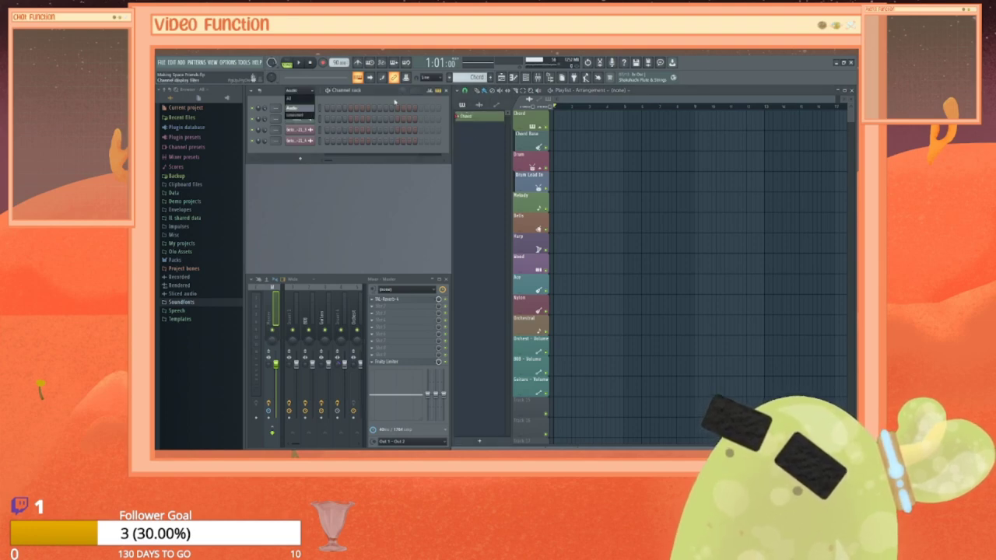
click(292, 107)
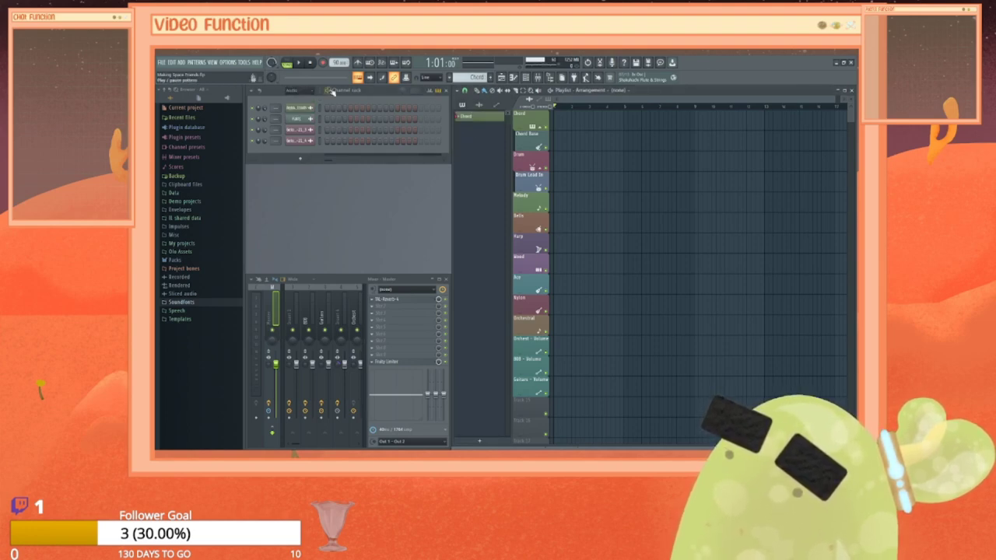
click(303, 91)
click(299, 117)
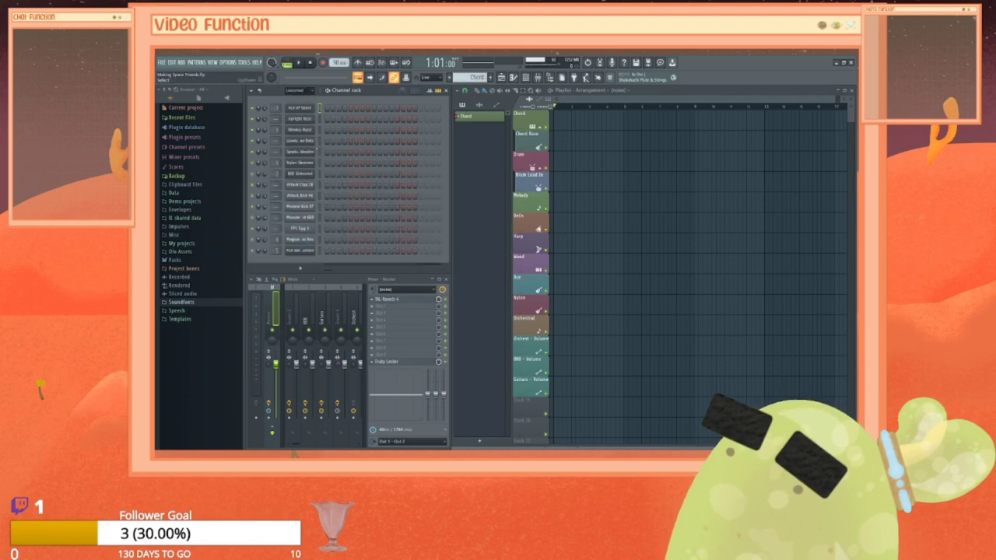
Step: Open the piano roll of the Rhodes Basic channel without its FLEX window and set the project tempo to 110 BPM
right_click(312, 133)
click(322, 133)
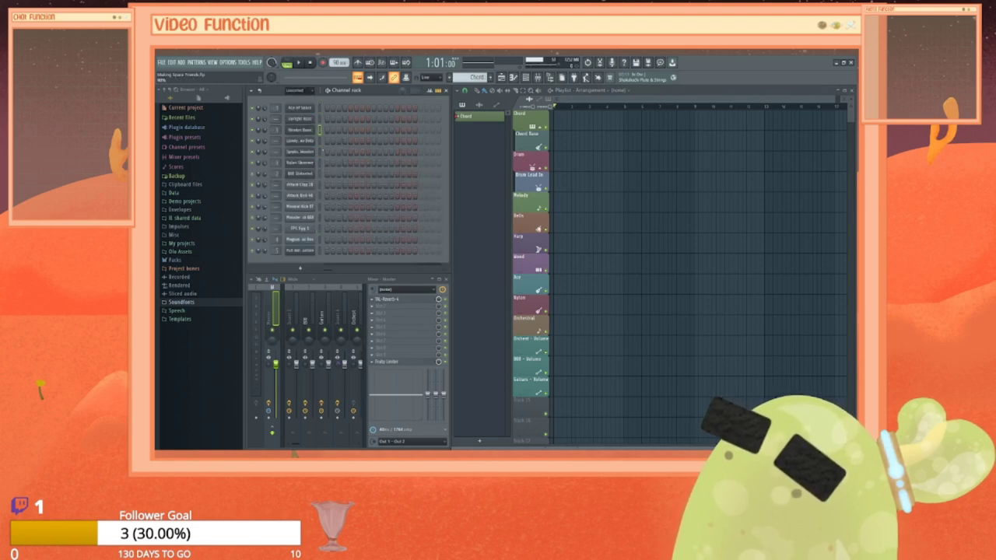
click(306, 134)
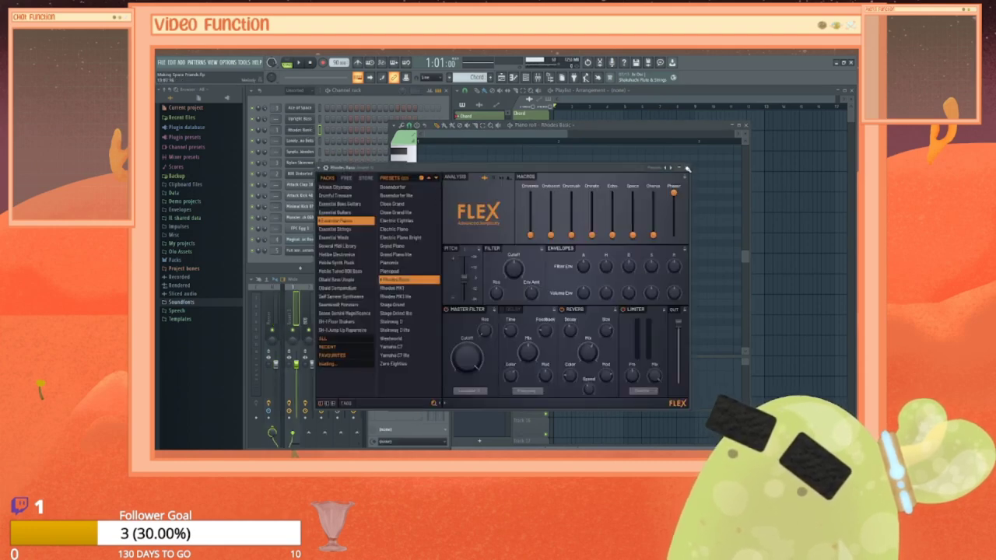
click(686, 171)
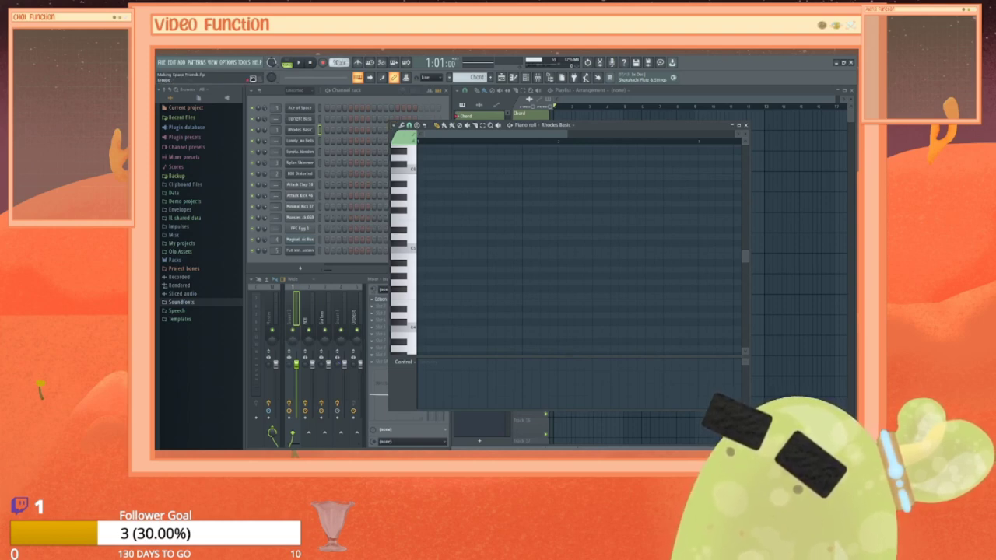
right_click(334, 63)
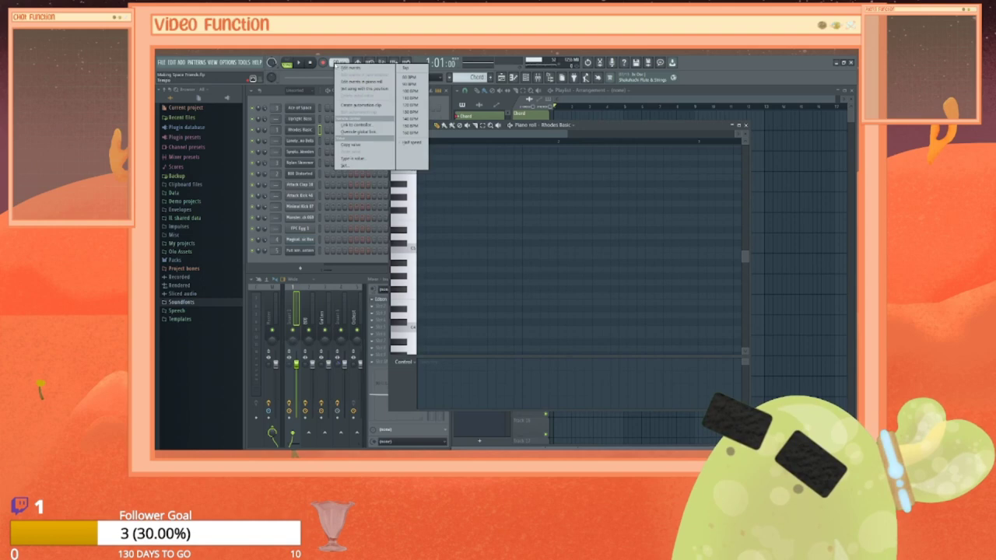
click(412, 98)
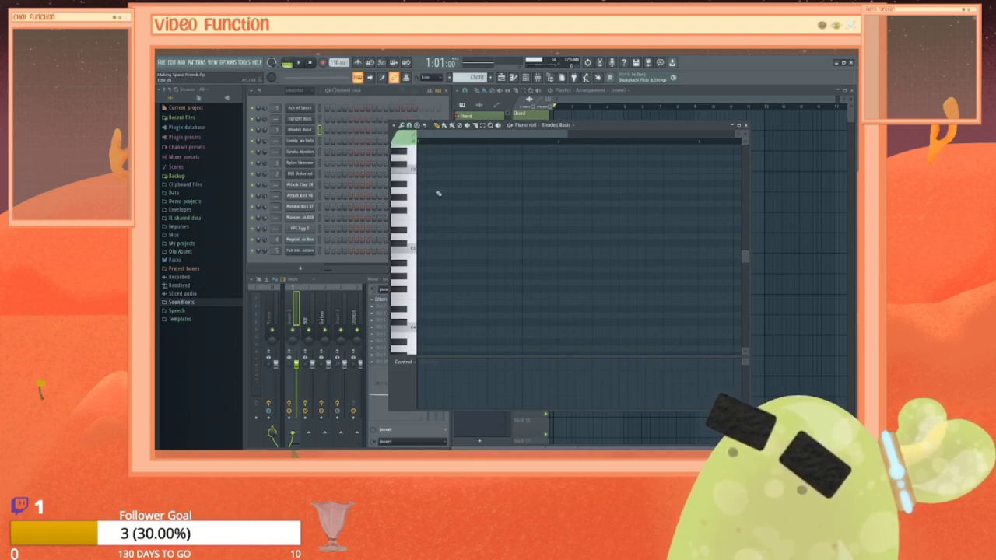
Step: Stamp a one-bar A major 7th chord with A4 as its root in bar 1 and play it back
click(393, 126)
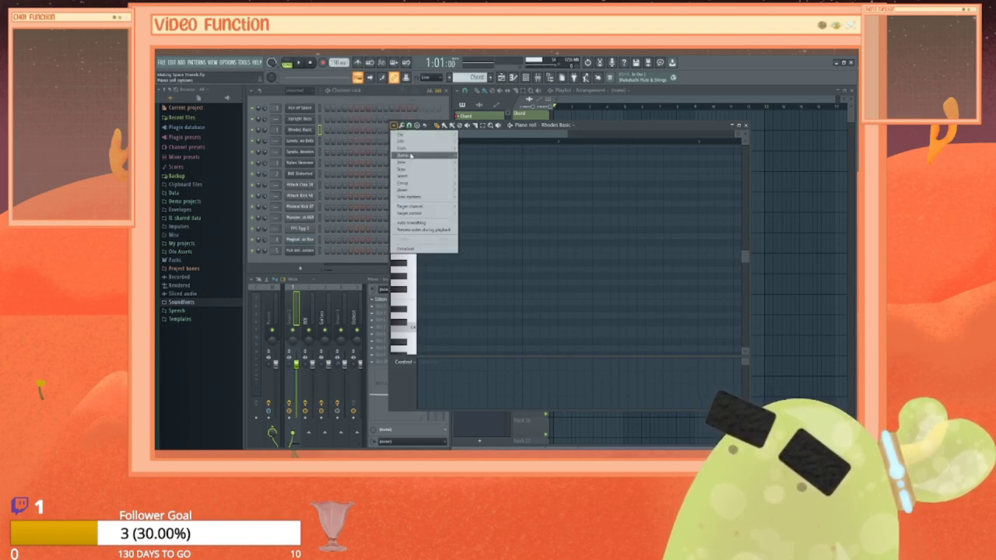
mouse_move(403, 155)
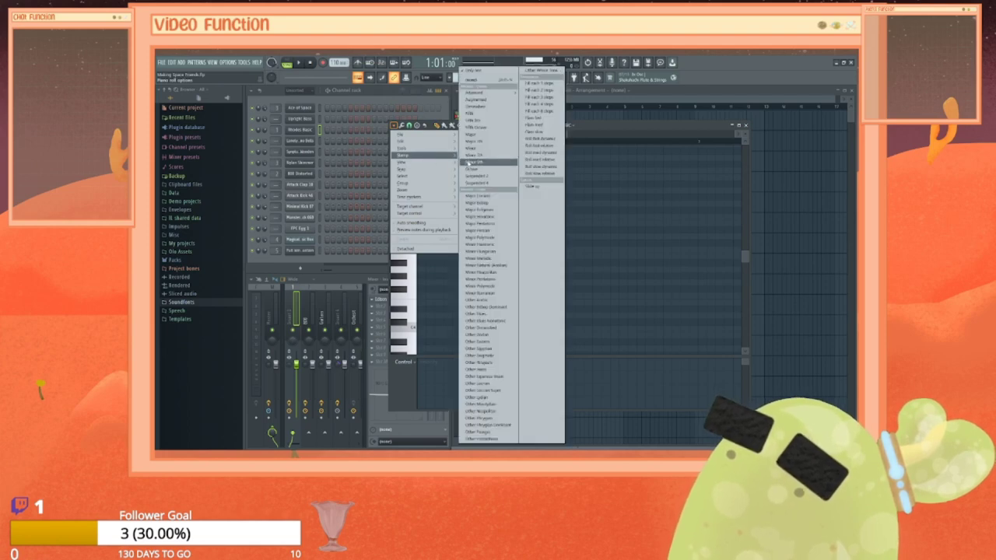
click(475, 141)
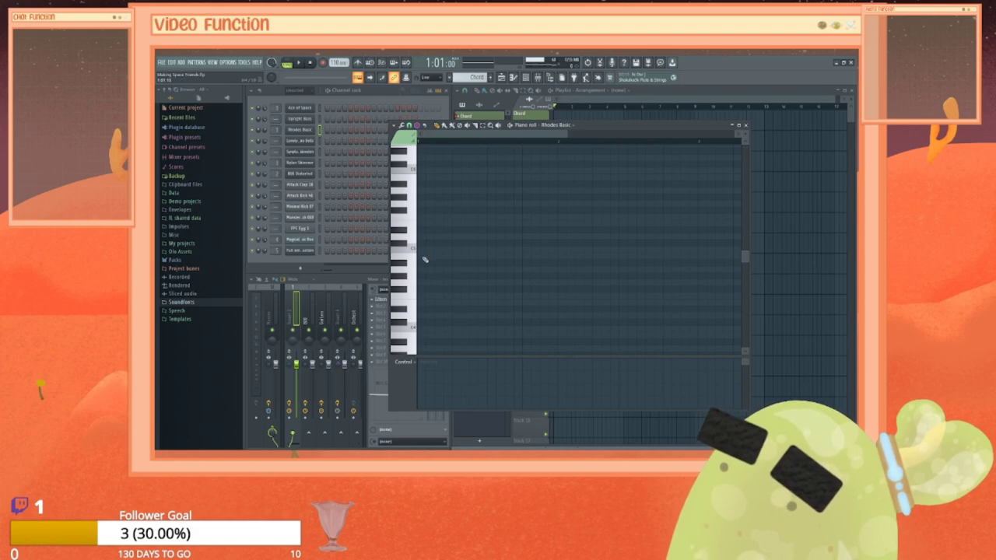
drag(421, 272, 557, 274)
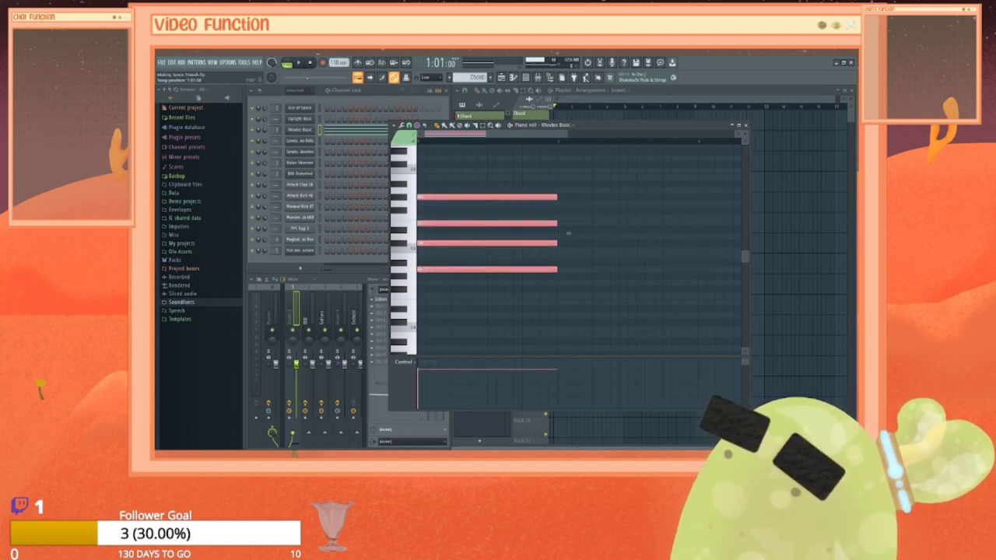
click(300, 64)
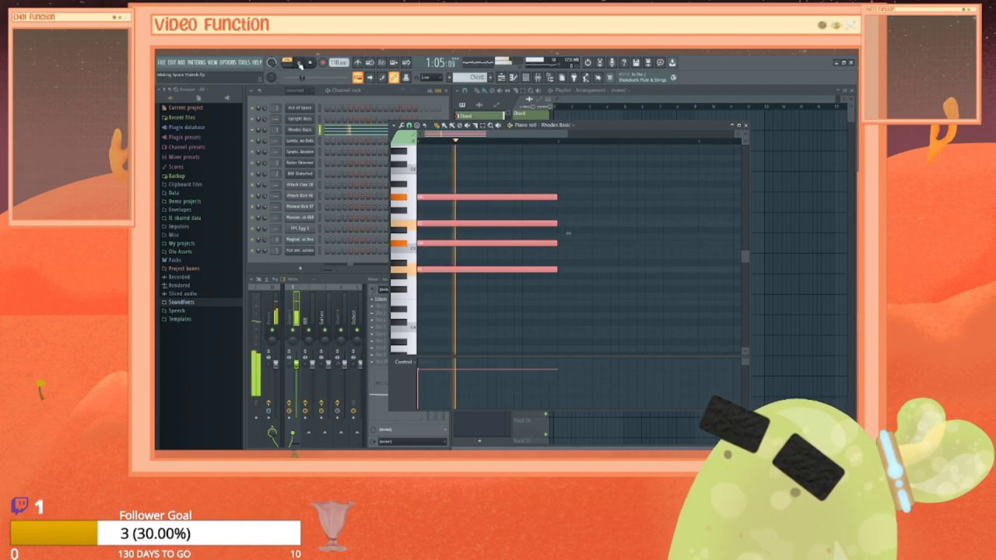
click(309, 64)
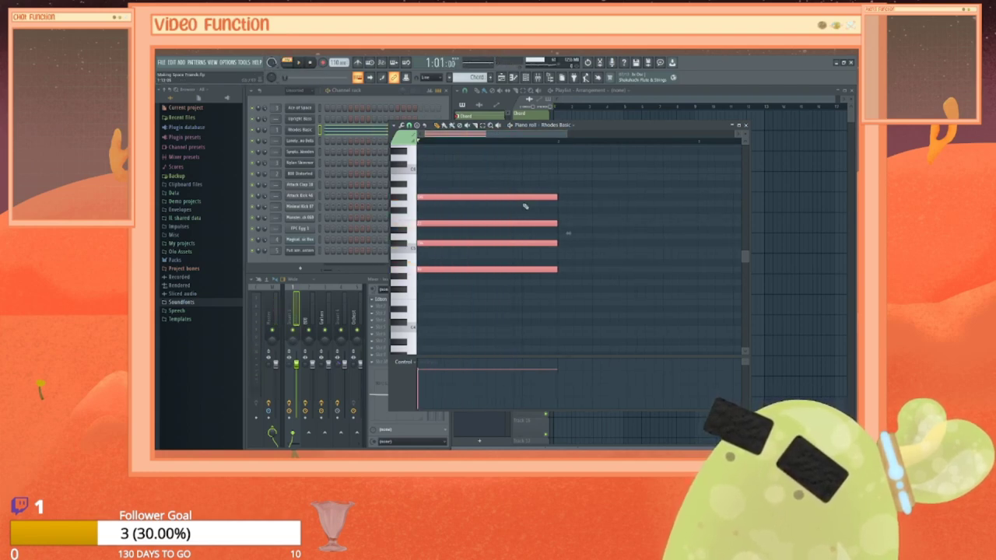
Step: Add a one-bar C#6 note in bar 2, above the pitches of the first chord
scroll(573, 260, up, 2)
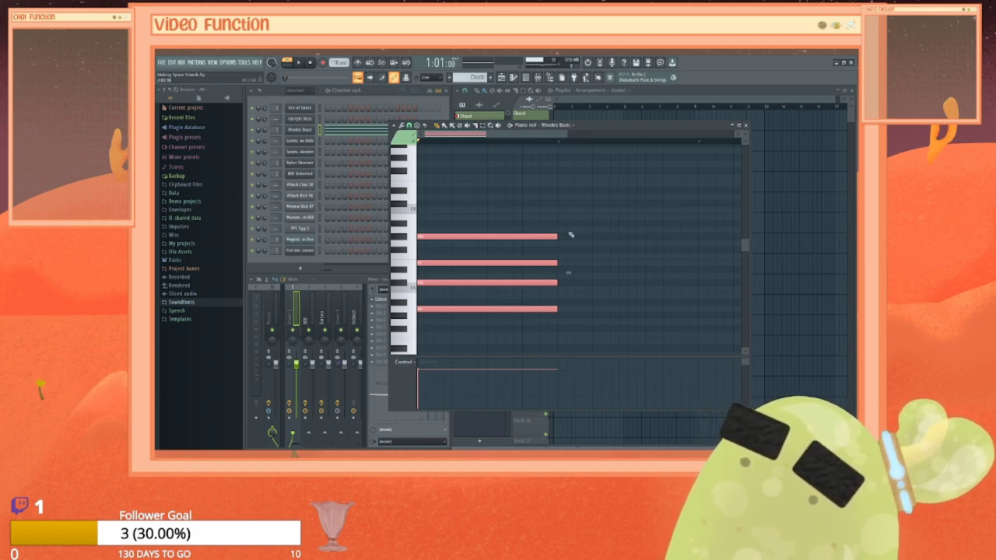
mouse_move(566, 233)
mouse_down()
mouse_move(583, 217)
mouse_move(563, 200)
mouse_up()
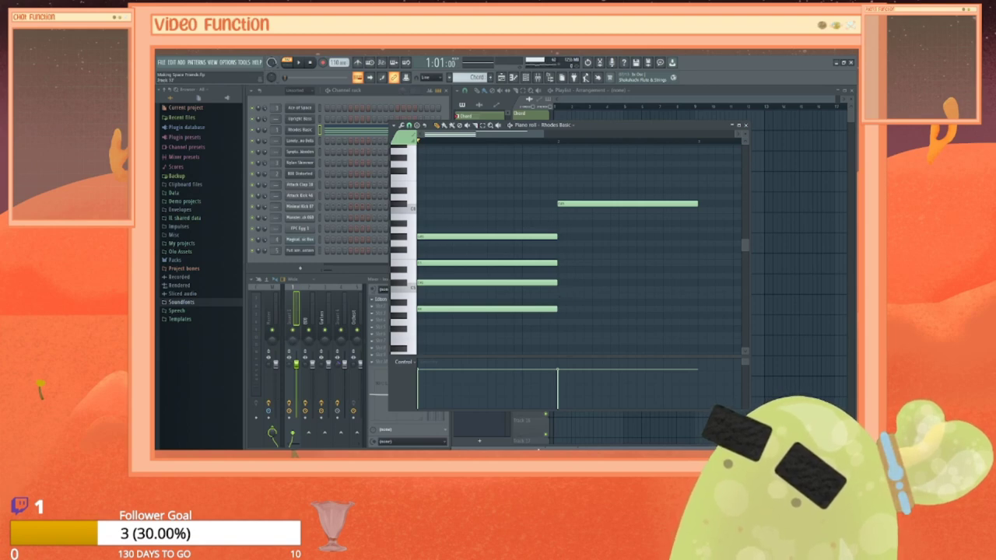
Step: Switch to Streamlabs Desktop to check the live stream and its chat, and return to FL Studio
key(super)
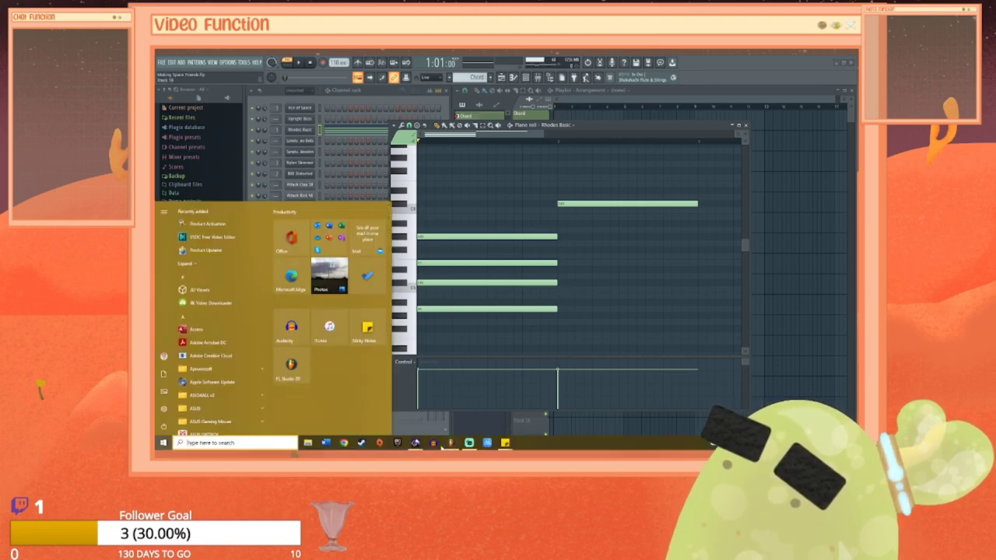
click(451, 443)
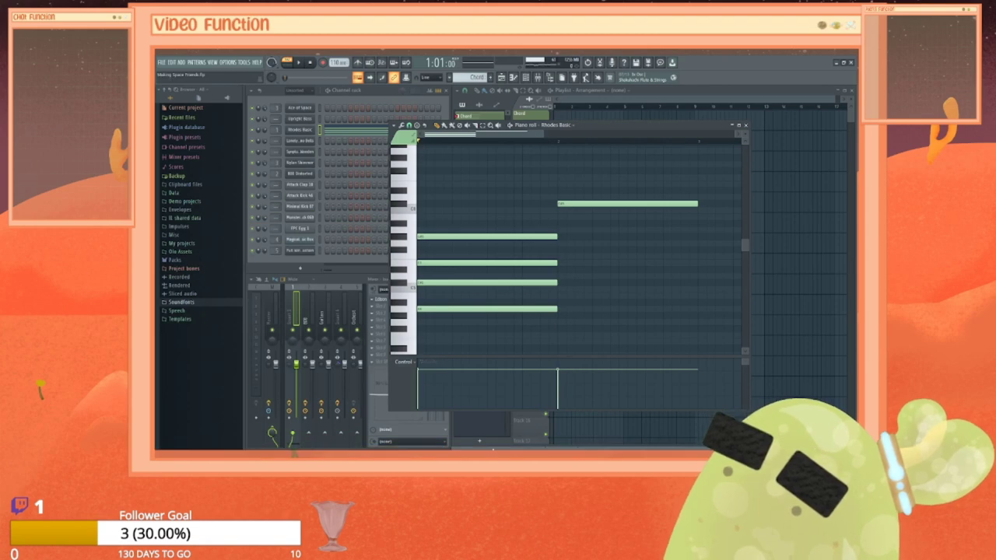
key(super)
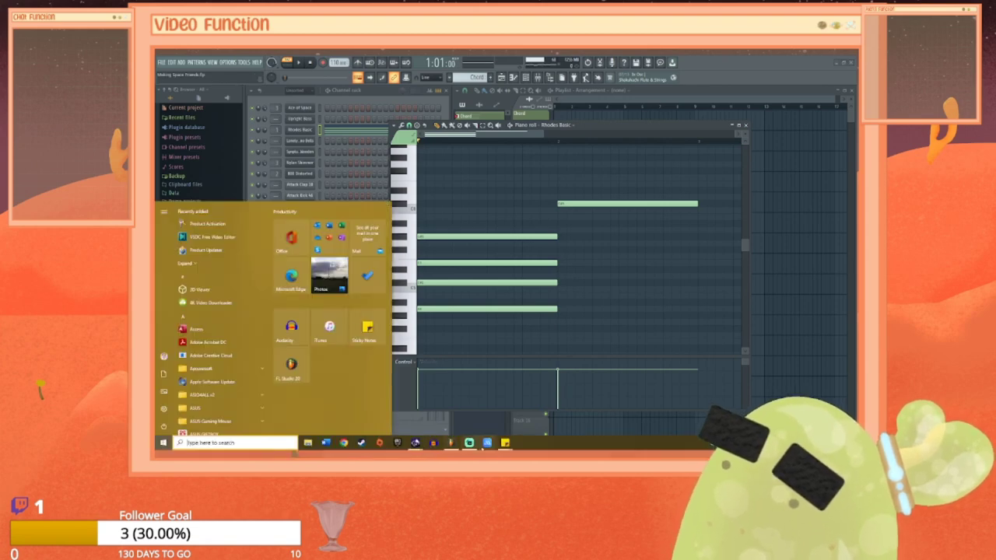
click(469, 443)
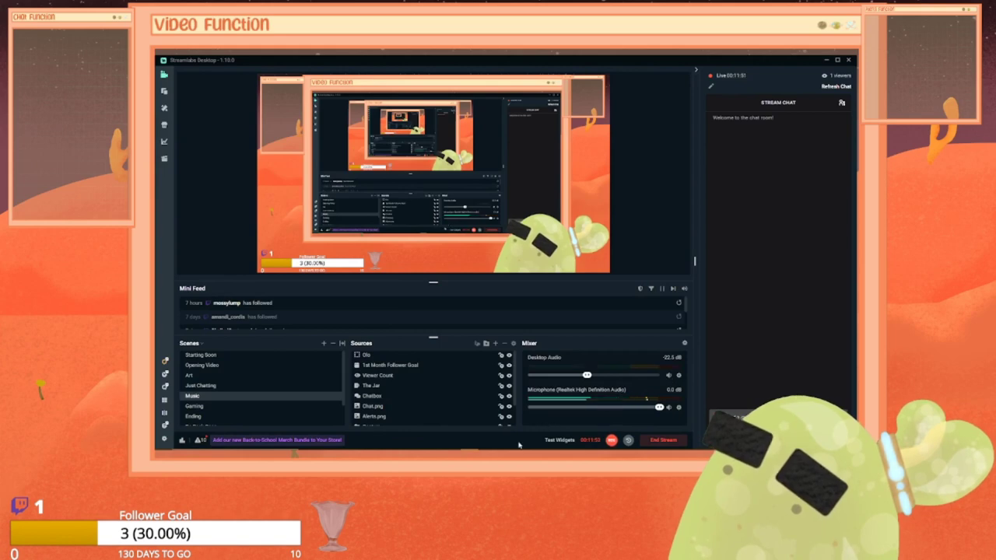
mouse_move(516, 447)
key(super)
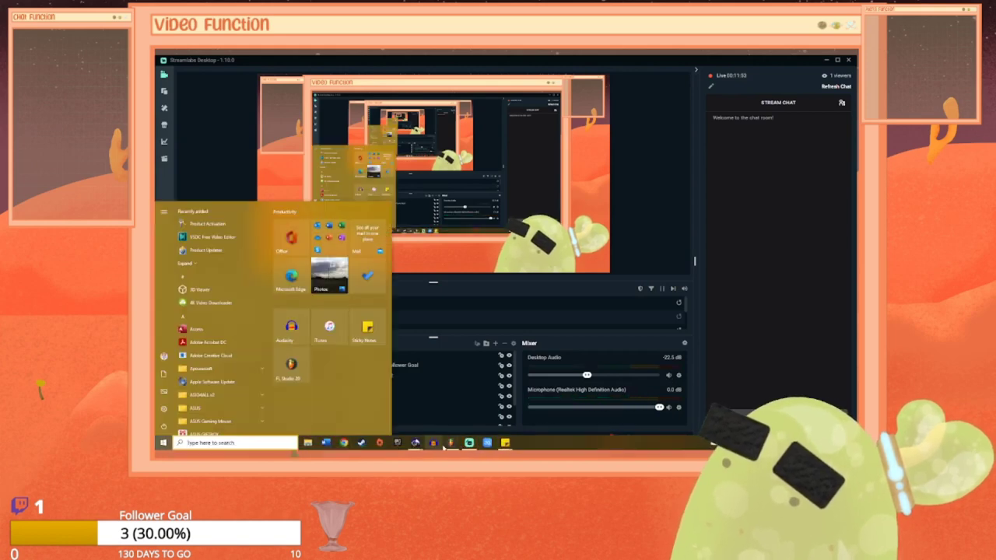
click(449, 443)
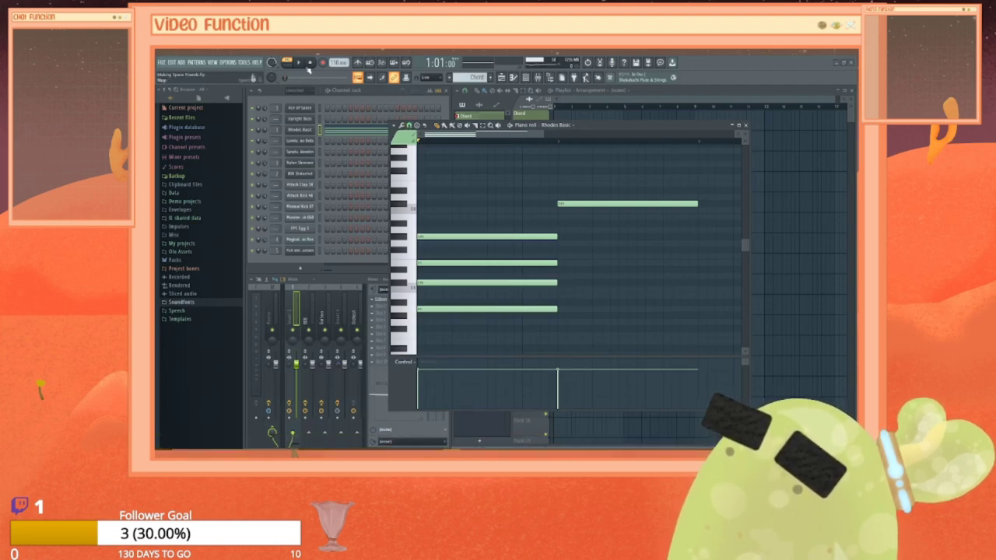
right_click(451, 443)
click(570, 127)
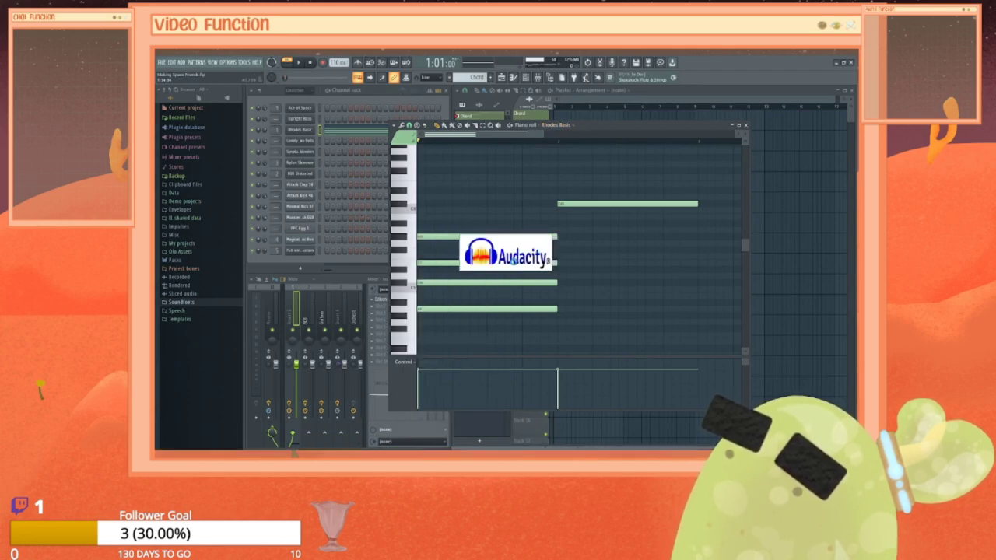
key(super)
key(super)
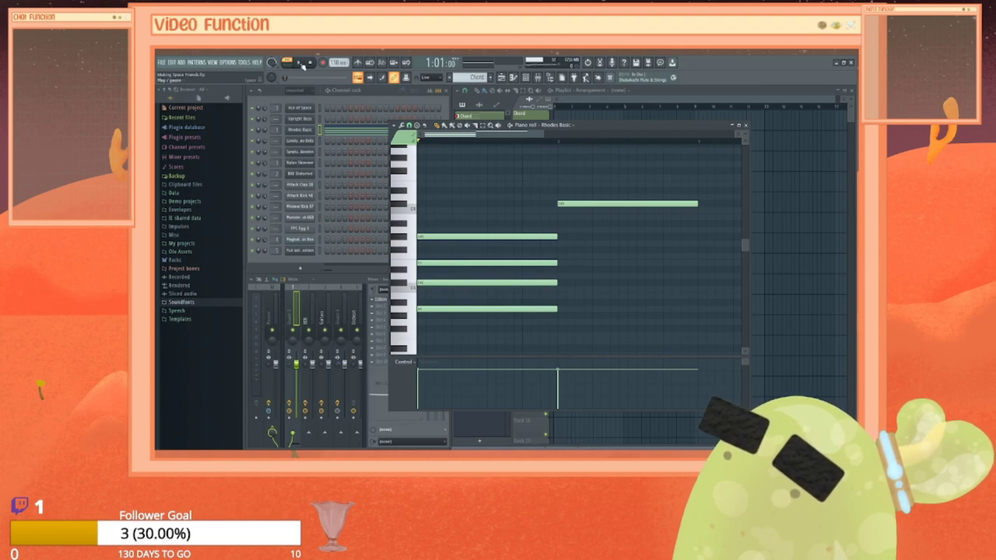
Step: Play the first chord and continue its E5 with one-bar notes in bars 2 and 3 and two half-bar notes in bar 4
click(302, 65)
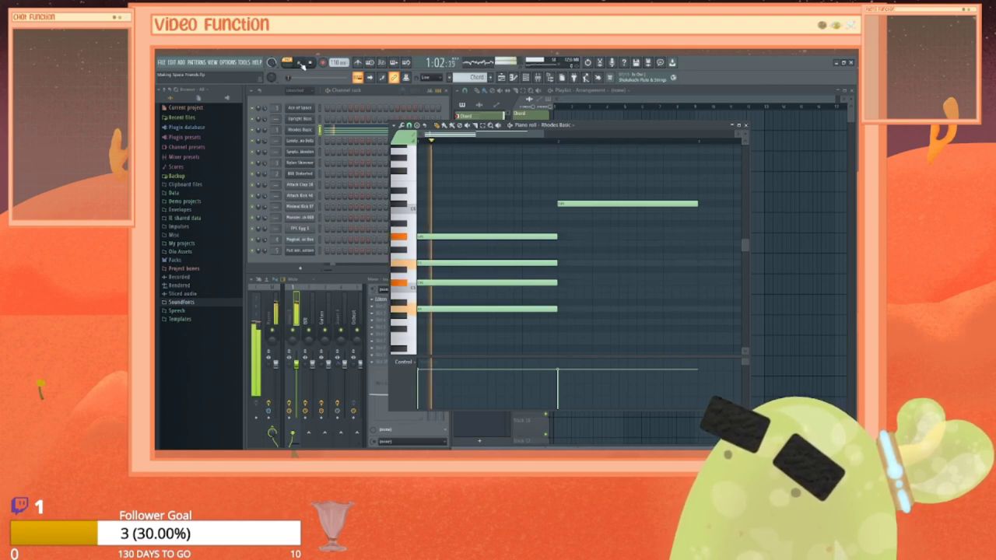
click(302, 65)
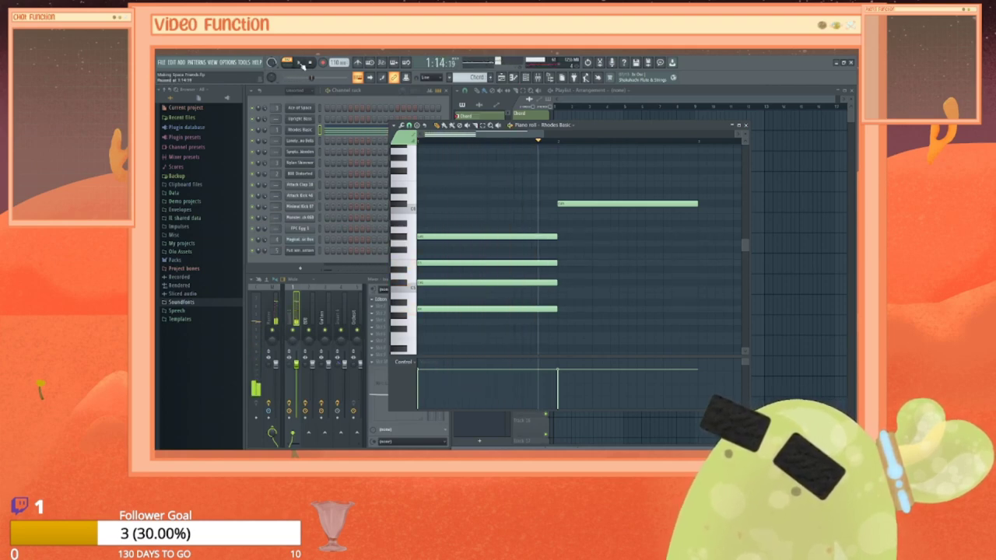
click(564, 265)
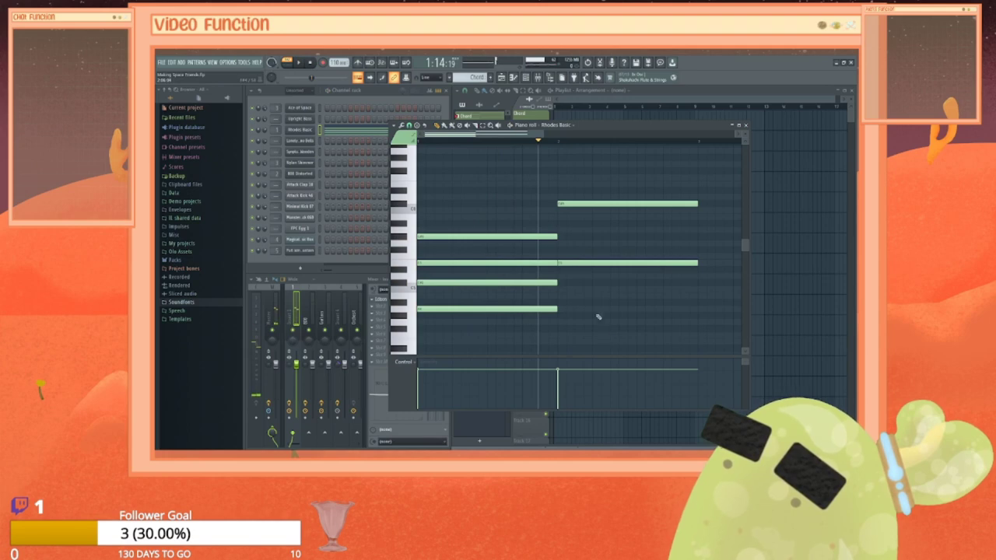
click(704, 263)
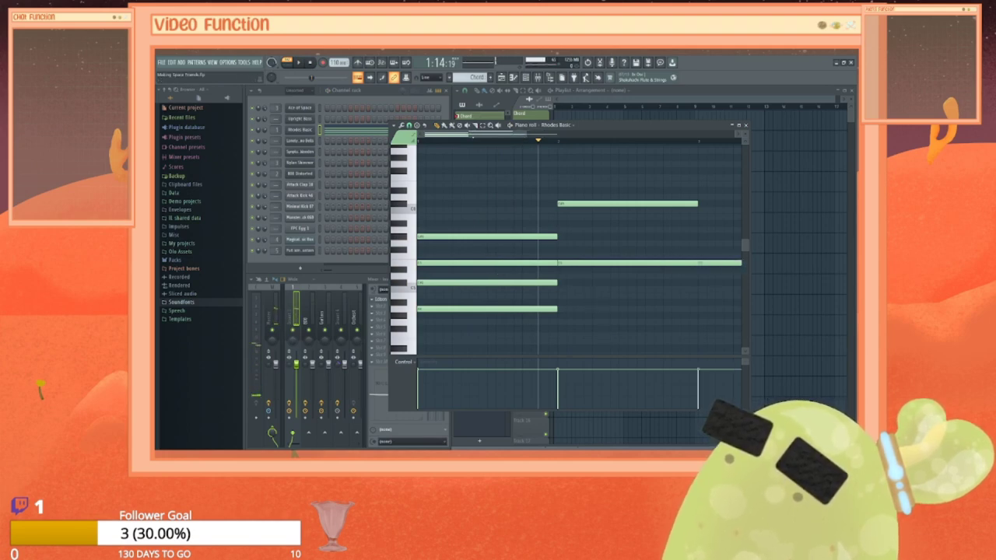
drag(473, 135, 559, 136)
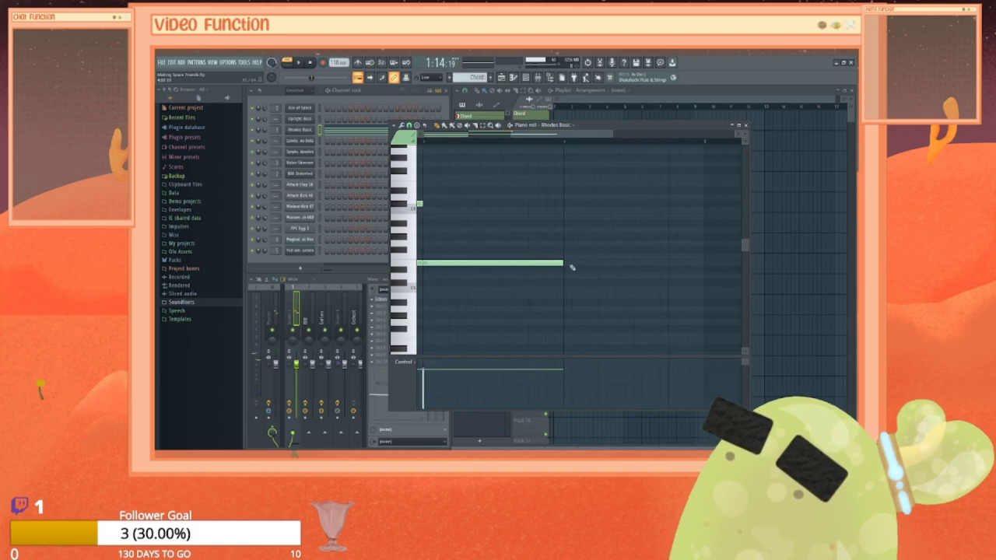
click(572, 263)
drag(702, 263, 632, 264)
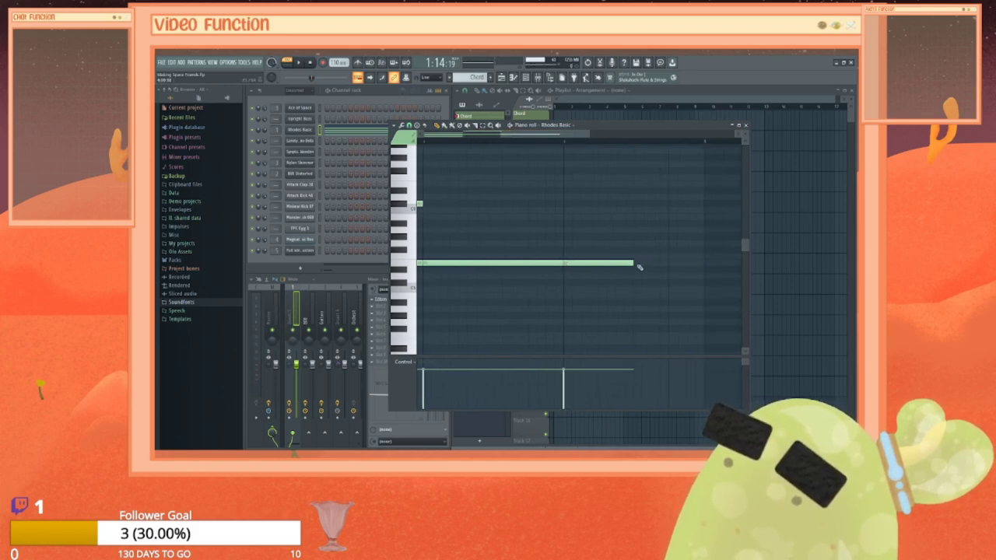
click(639, 264)
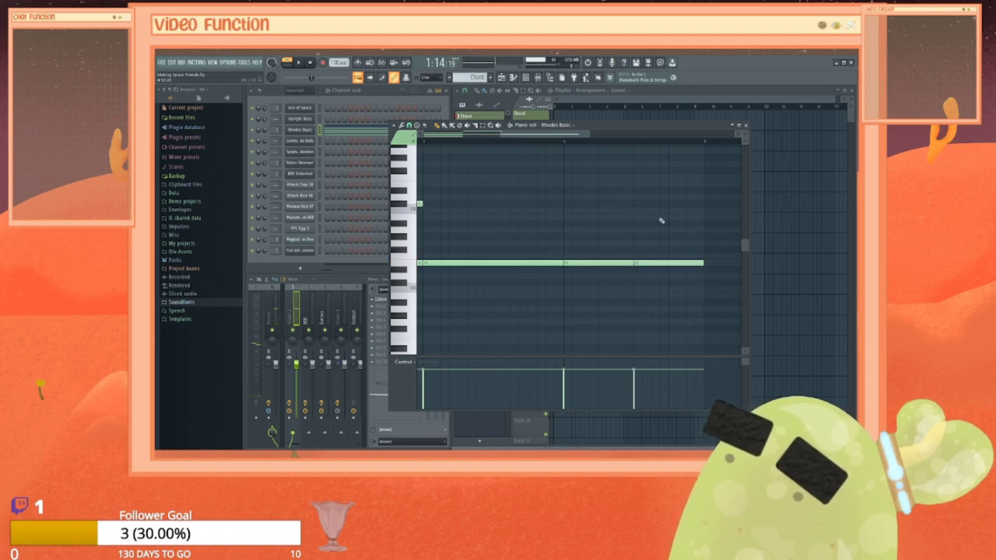
drag(544, 134, 467, 134)
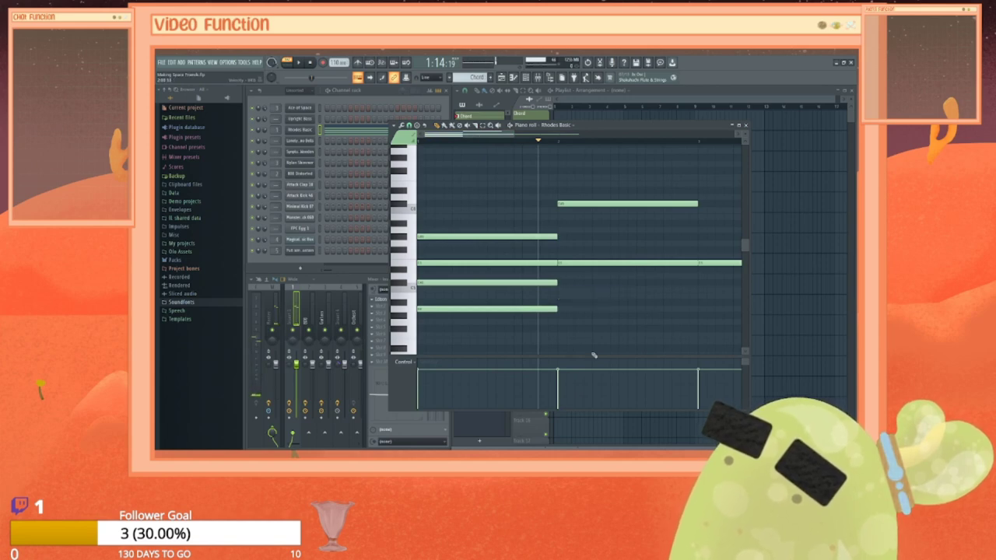
Step: Add a one-bar G#4 as the lowest note of the bar 2 chord
click(561, 323)
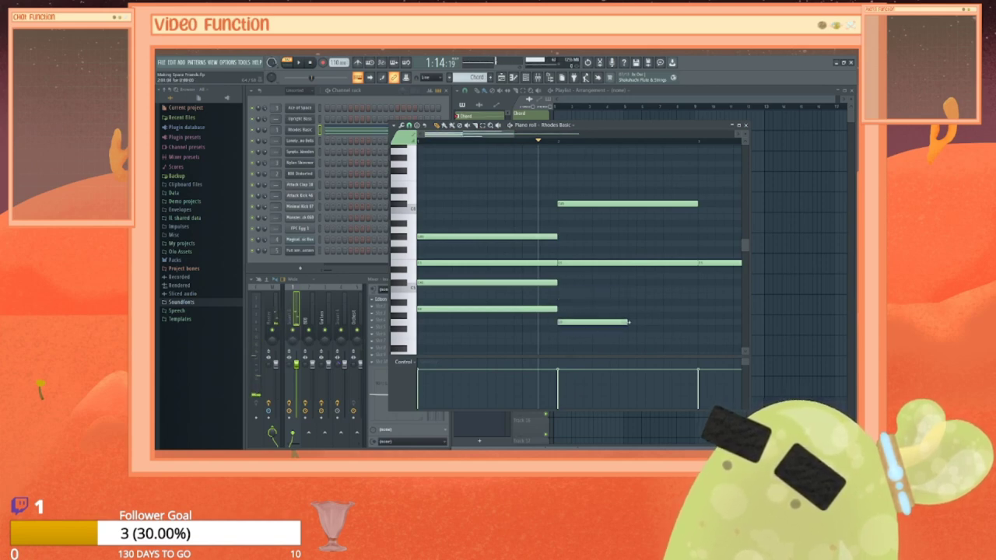
drag(611, 322, 609, 312)
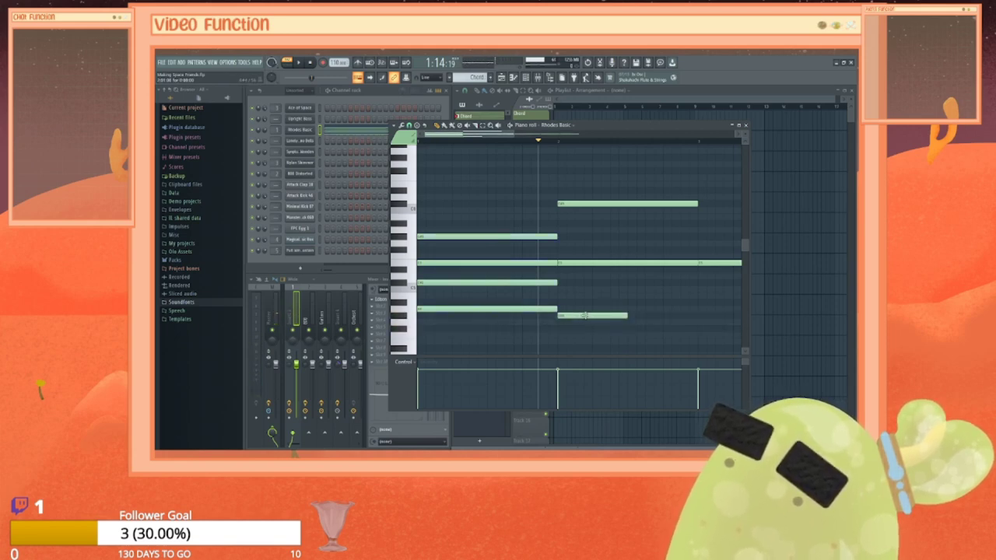
drag(628, 315, 688, 315)
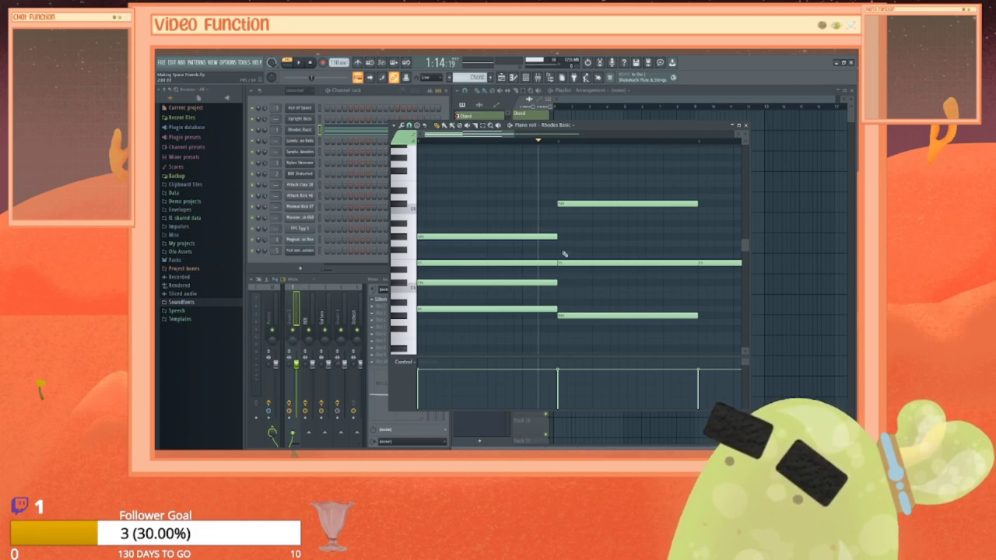
Step: Add a one-bar A#5 note below the top note of the bar 2 chord and play the pattern from the start
click(564, 219)
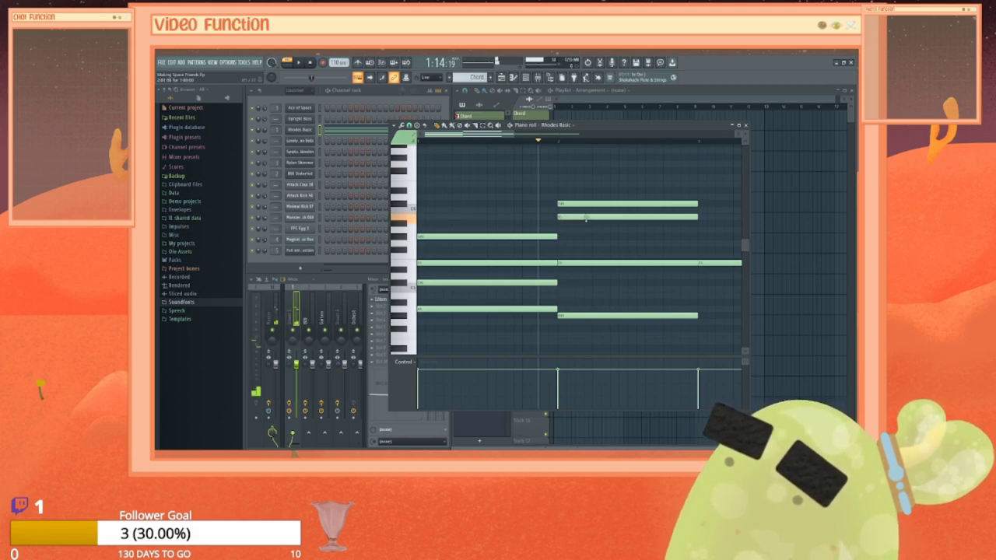
drag(564, 218, 586, 227)
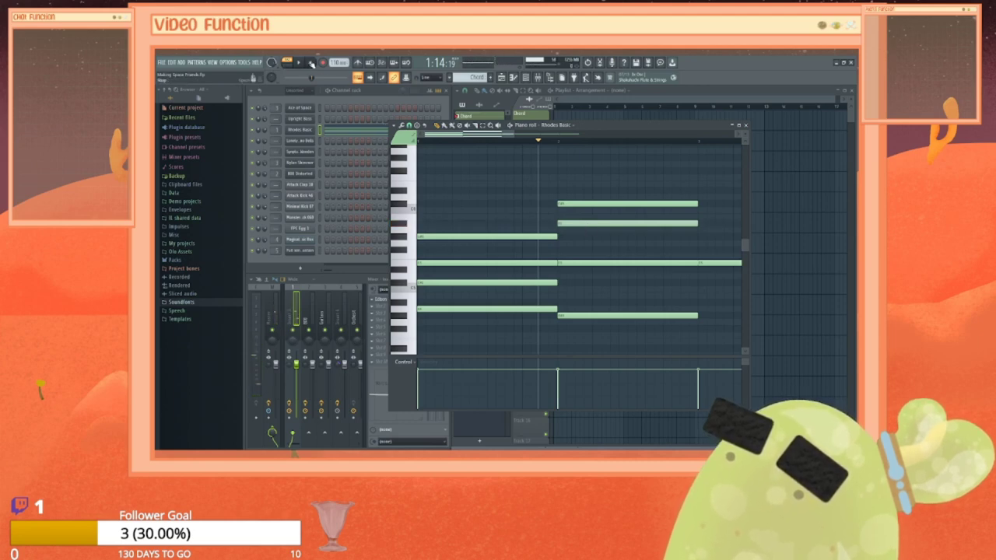
click(311, 64)
key(space)
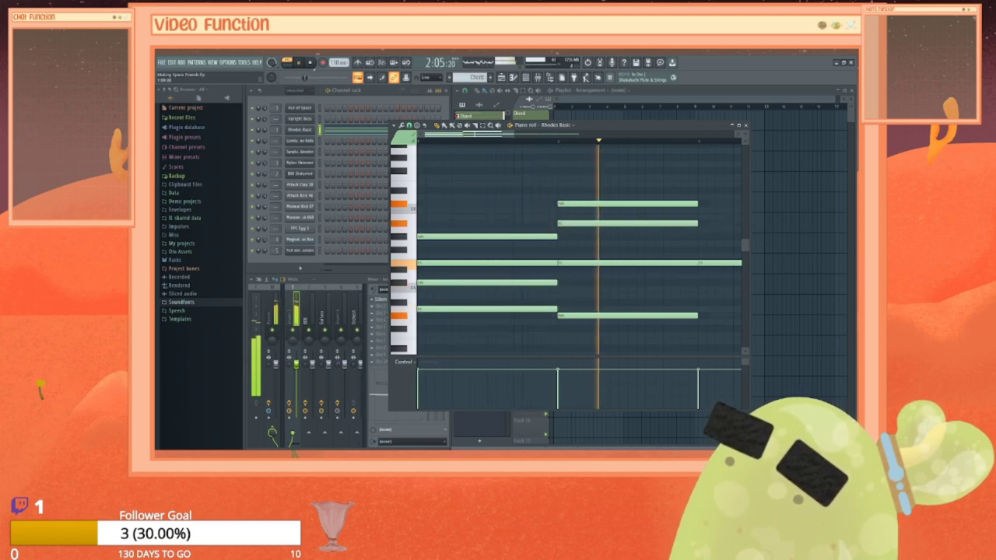
key(space)
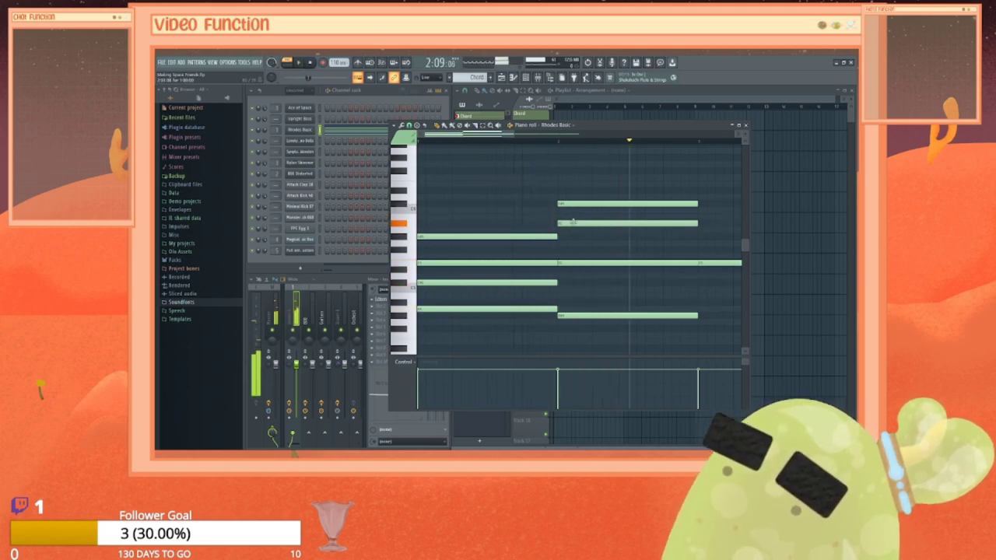
Step: Lower the second-highest note of the bar 2 chord to G#5 and play the pattern from the start
drag(572, 222, 575, 239)
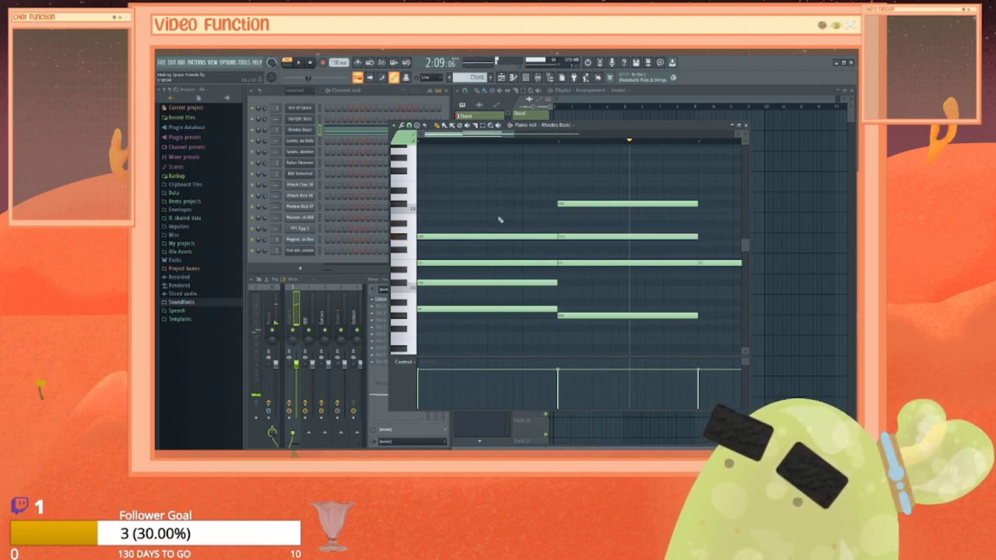
click(309, 64)
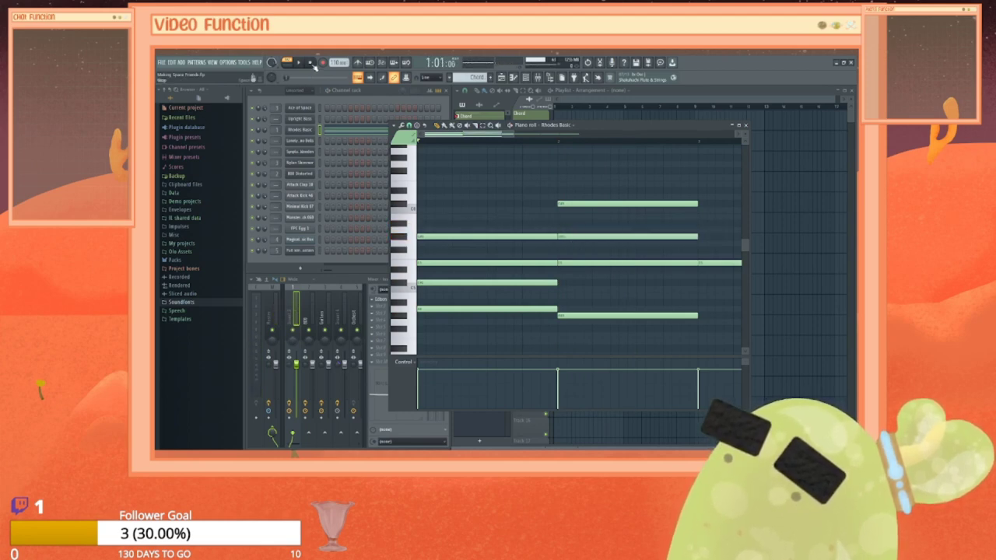
click(299, 62)
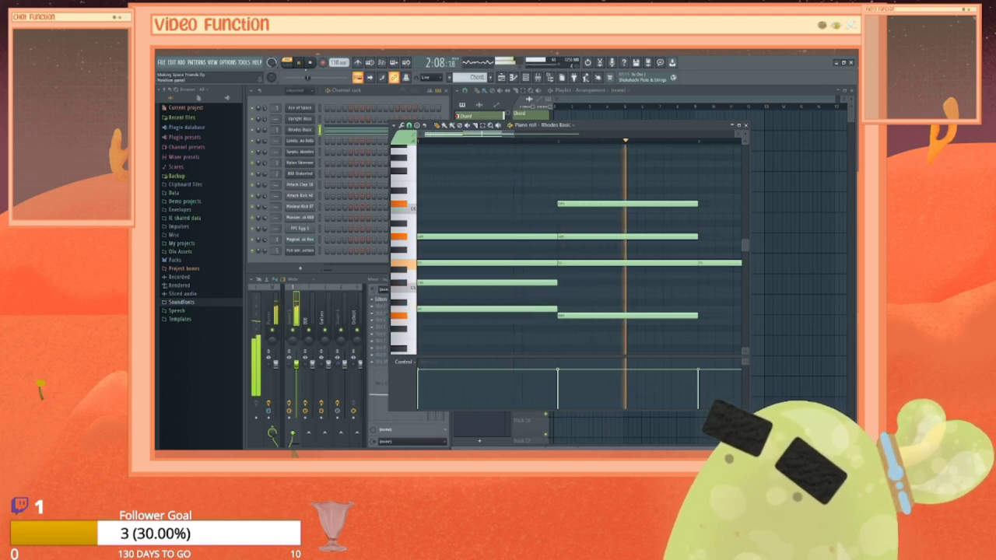
click(312, 64)
drag(497, 134, 538, 133)
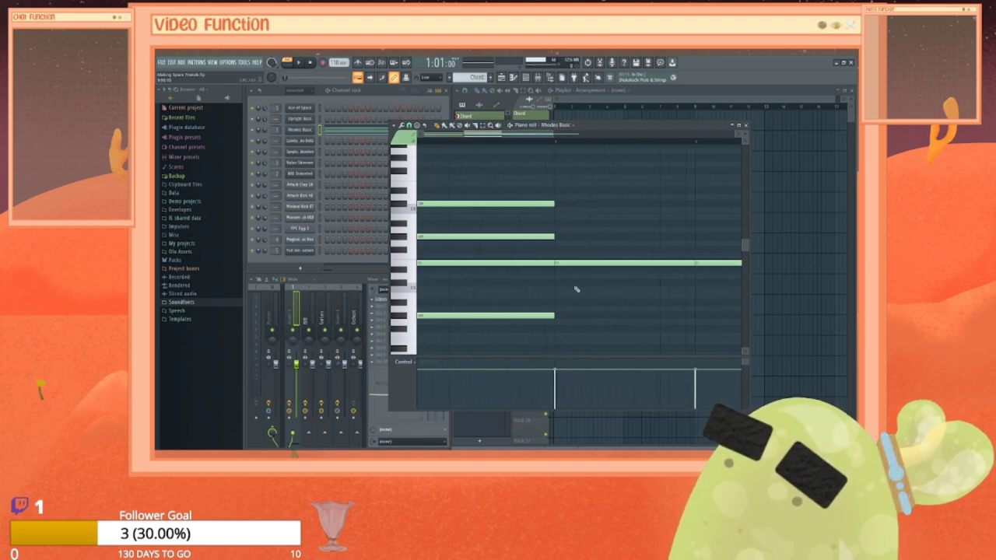
Step: Complete the bar 3 chord around its E5 with one-bar C#5, A5 and A4 notes and play the pattern
click(557, 294)
drag(582, 296, 571, 283)
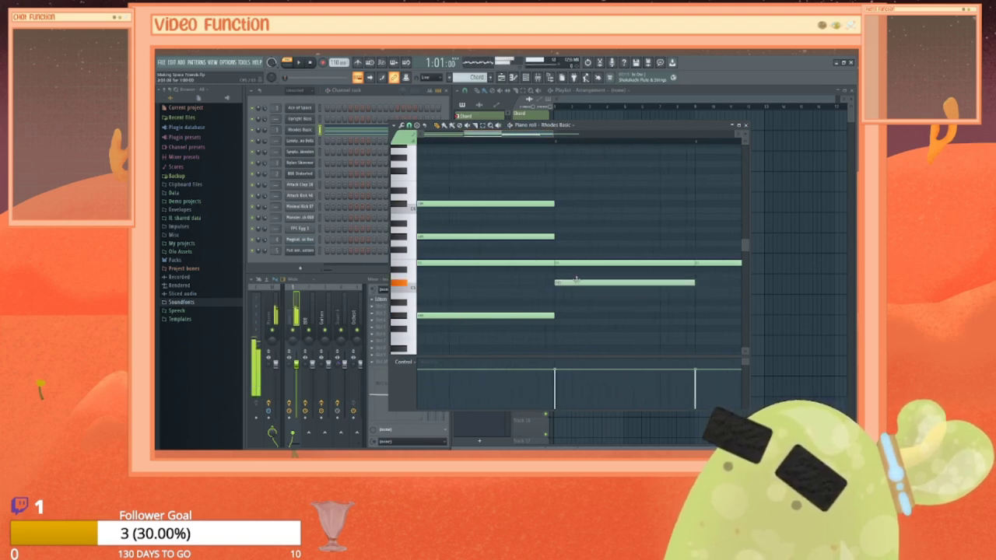
click(564, 218)
mouse_move(583, 218)
mouse_down()
mouse_move(587, 240)
mouse_move(586, 232)
mouse_up()
click(585, 224)
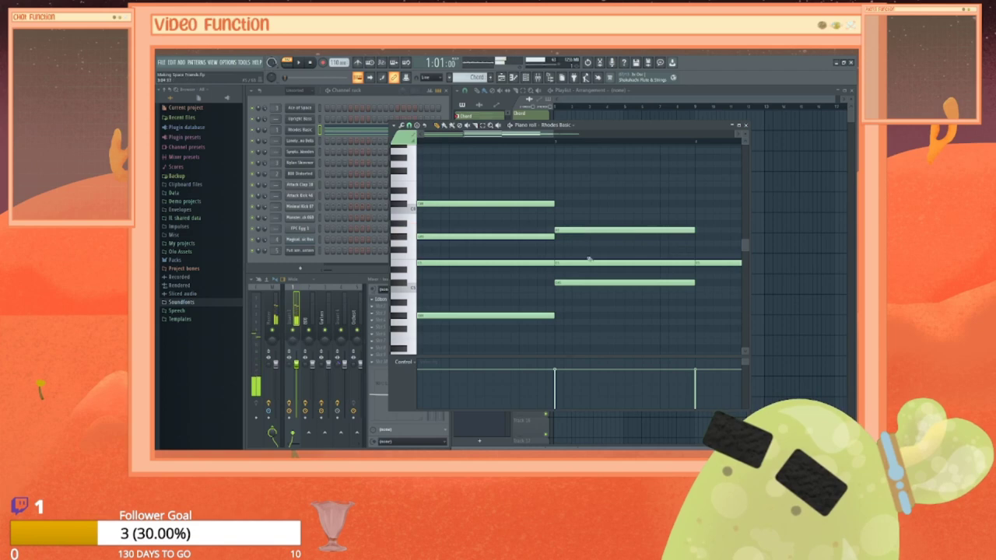
click(558, 311)
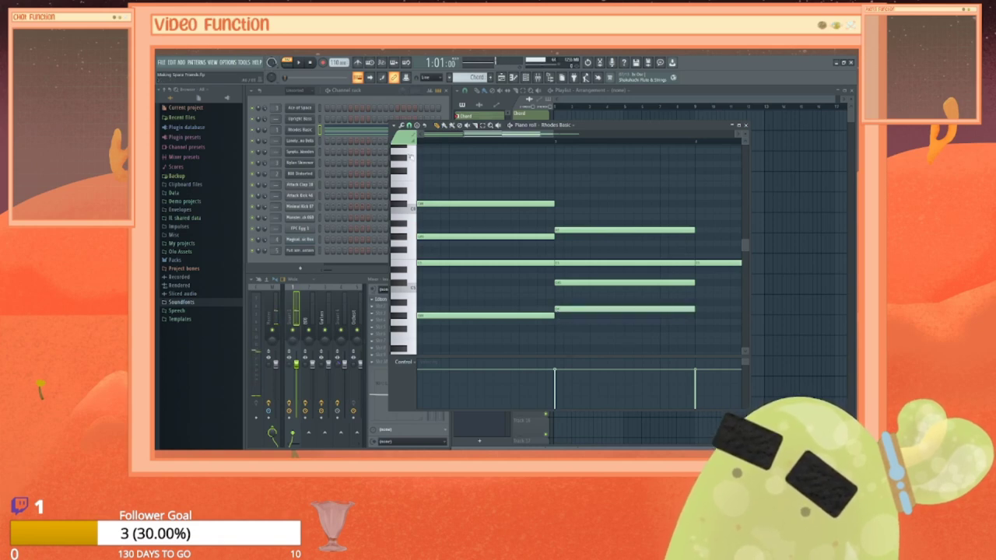
key(space)
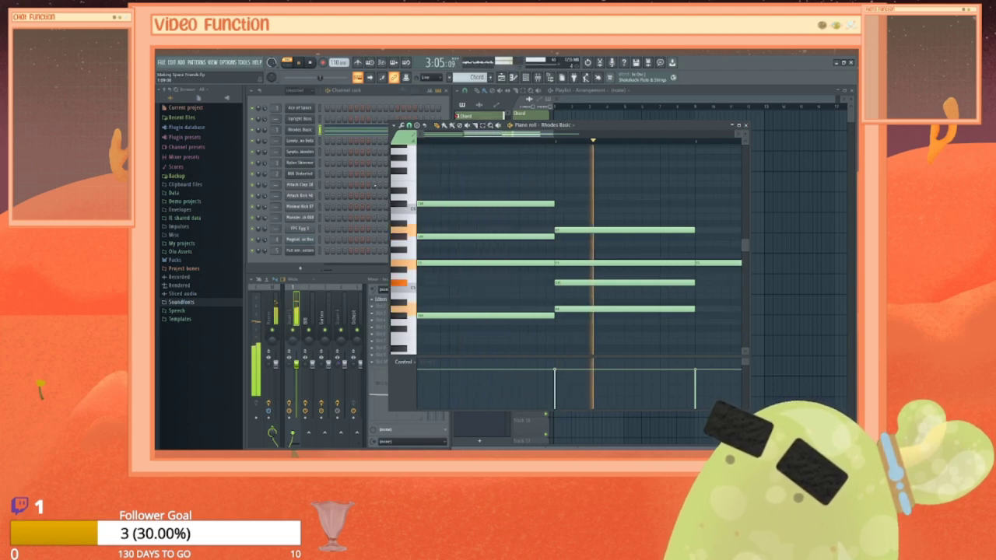
key(space)
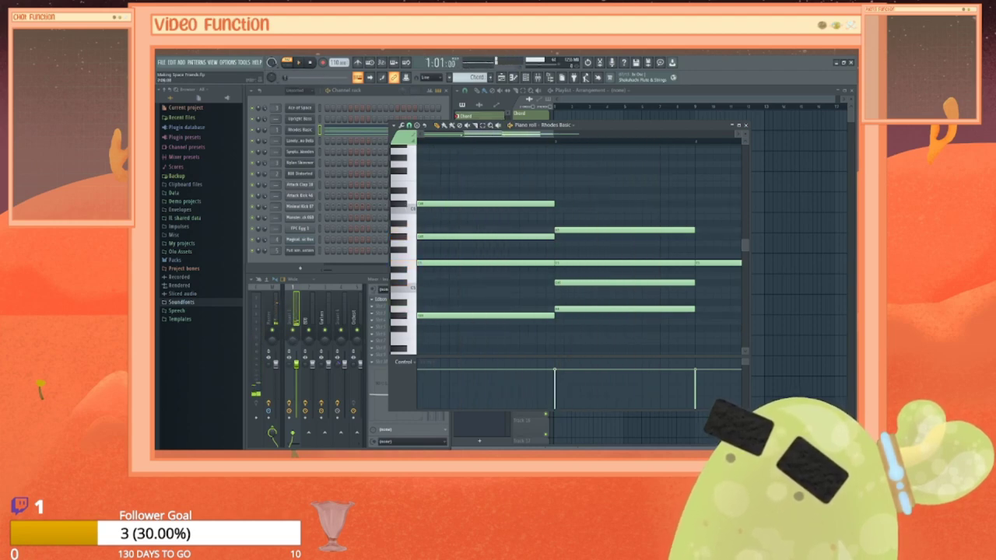
Step: Add a half-bar C#6 as the top note in the first half of bar 4
drag(509, 135, 566, 136)
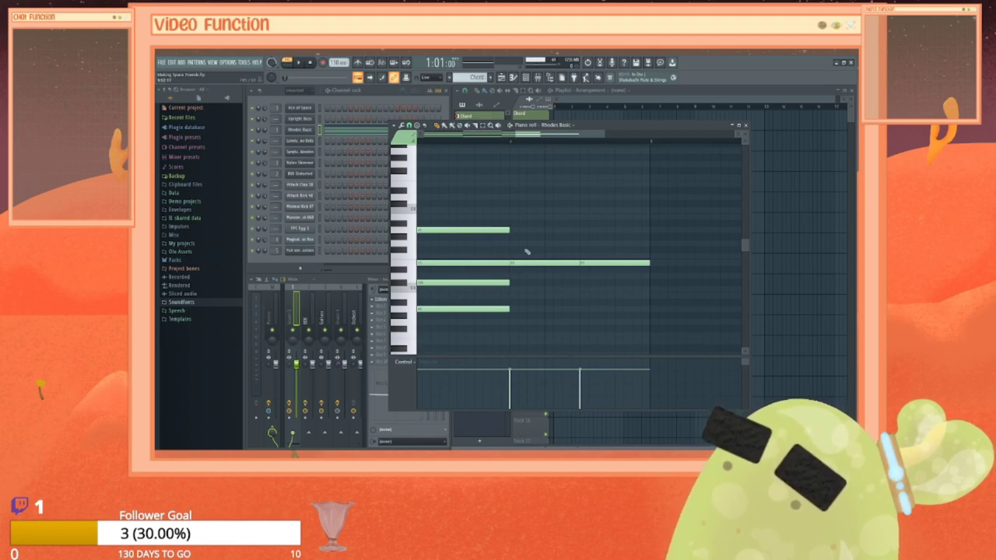
click(514, 212)
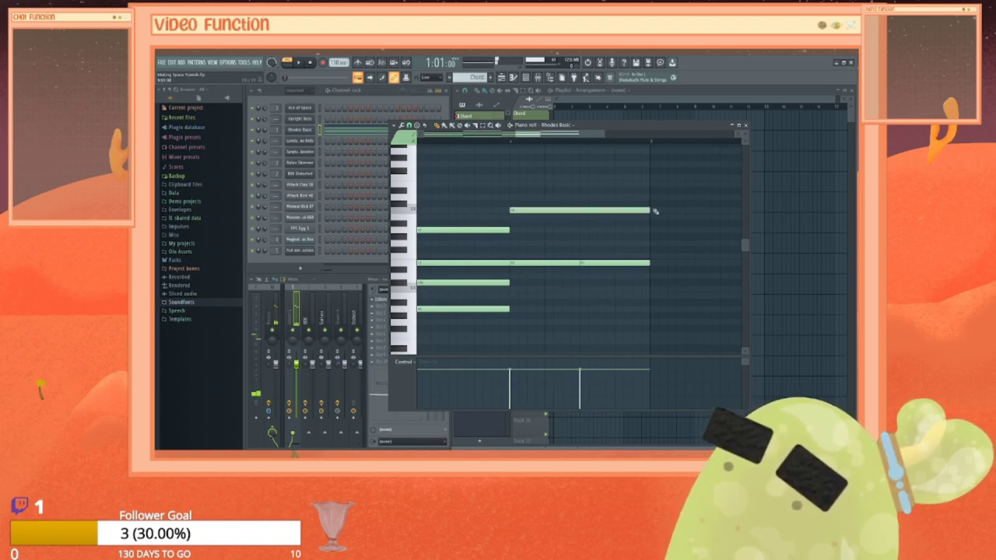
drag(650, 211, 564, 203)
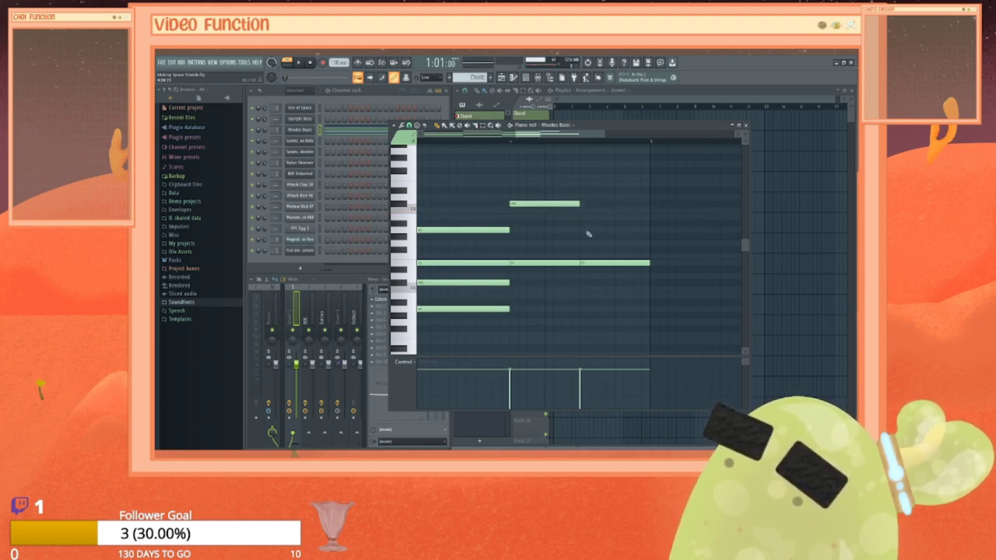
Step: Add half-bar G#5 and C#5 notes around the E5 in the second half of bar 4
click(585, 231)
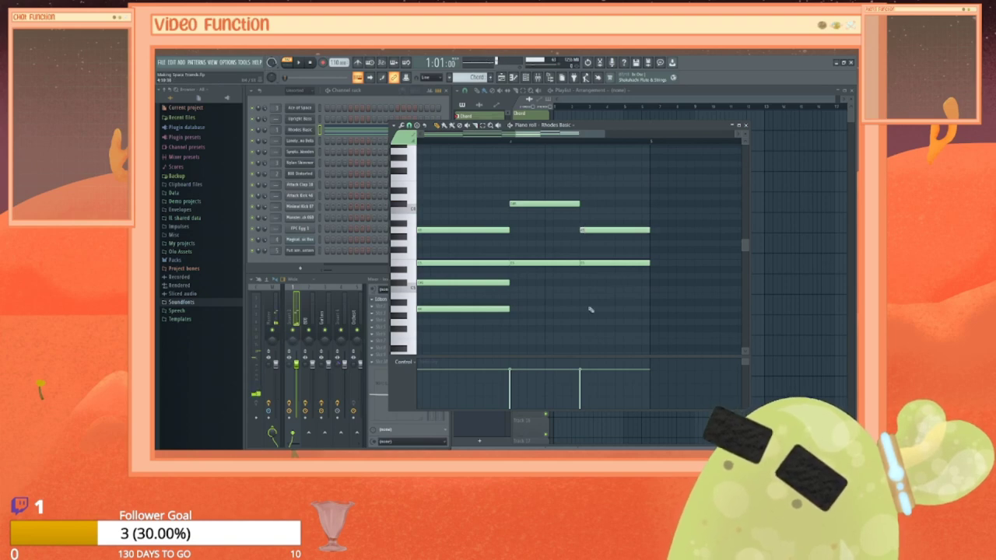
mouse_move(596, 230)
mouse_down()
mouse_move(595, 249)
mouse_move(596, 237)
mouse_up()
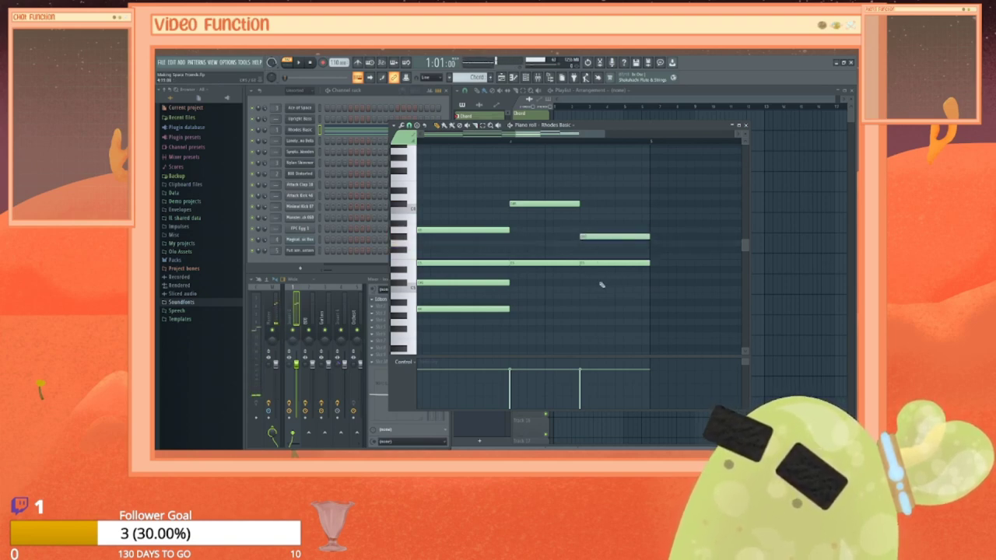
click(581, 282)
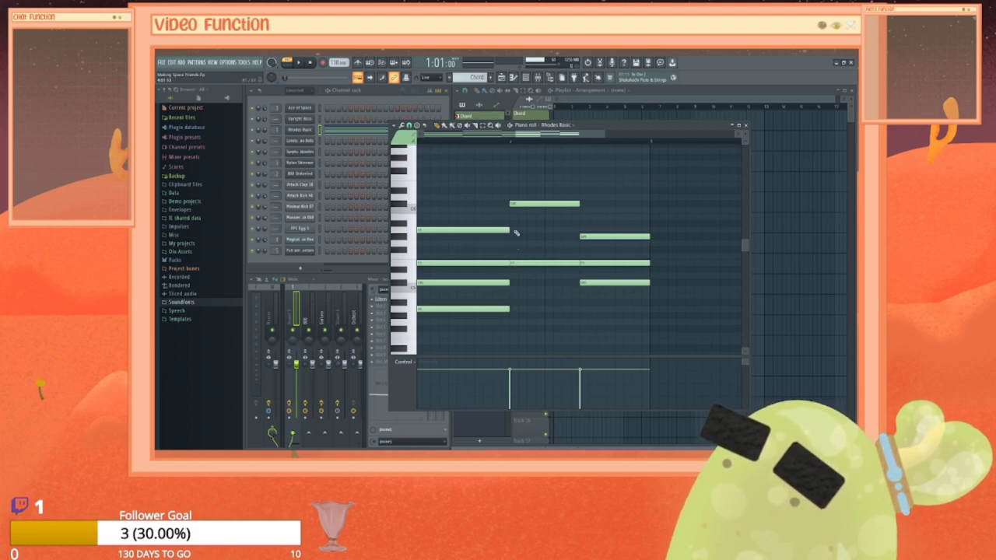
Step: Add half-bar A5 and G#4 notes to the chord in the first half of bar 4 and play the pattern
drag(516, 233, 585, 233)
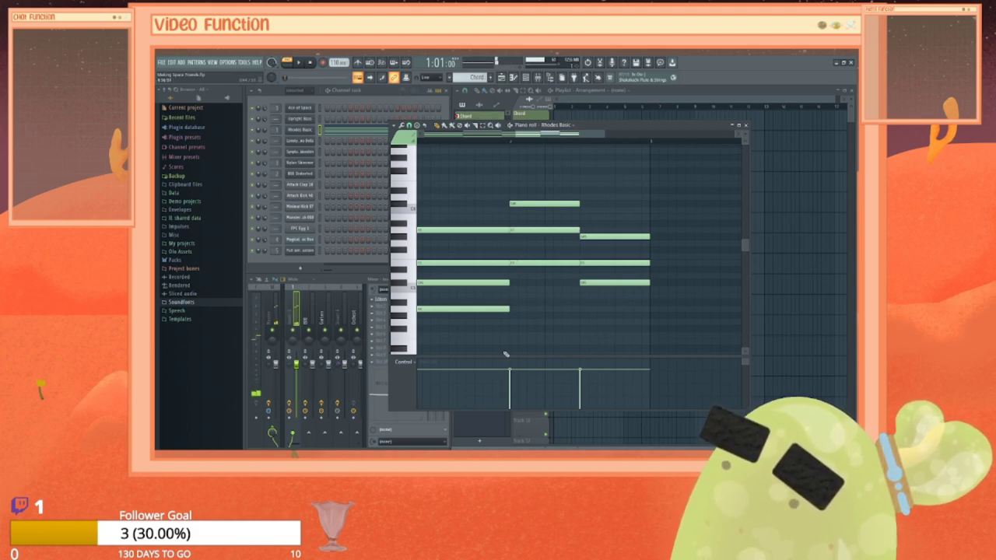
click(515, 295)
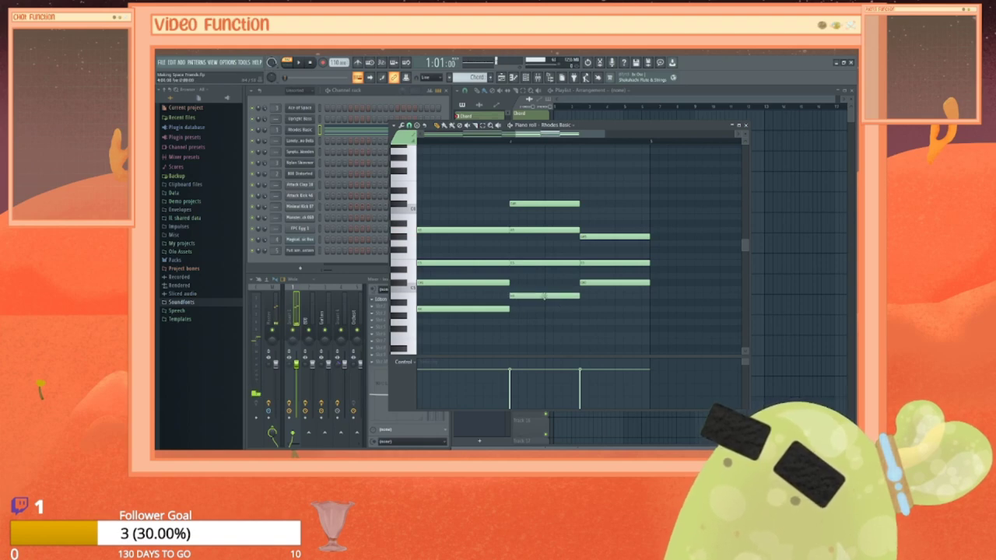
click(544, 296)
drag(543, 297, 545, 318)
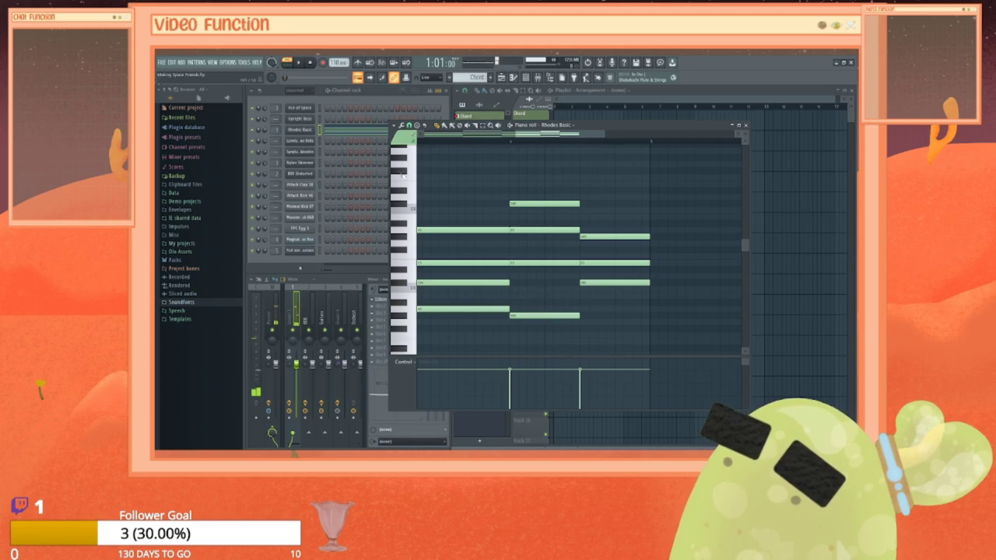
click(303, 66)
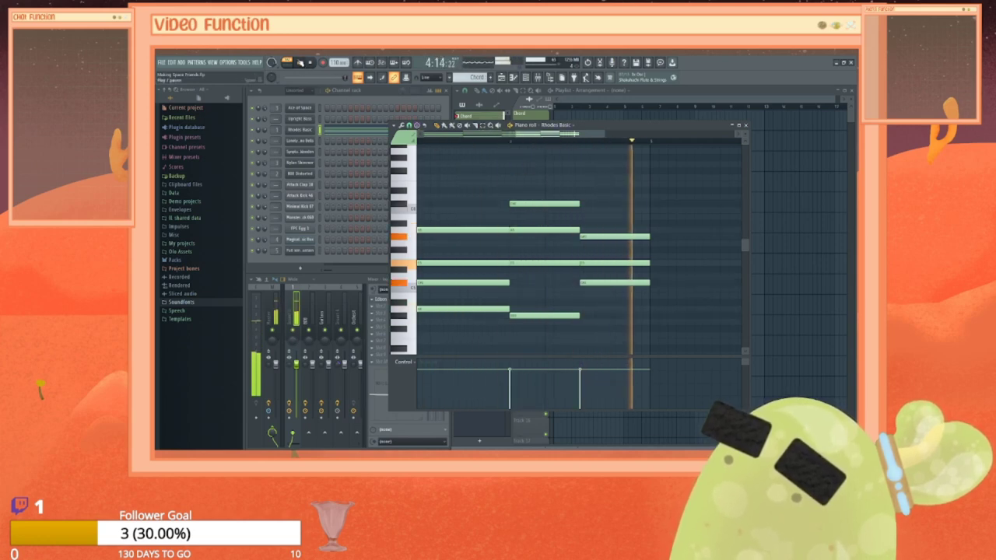
click(308, 62)
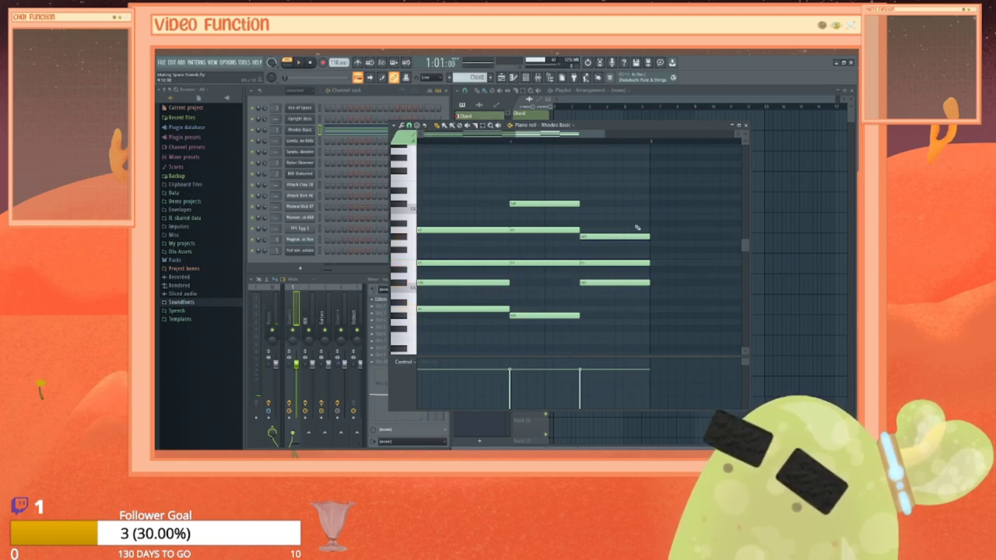
Step: Add a half-bar A4 as the lowest note in the second half of bar 4 and look back over the chords
drag(600, 298, 596, 312)
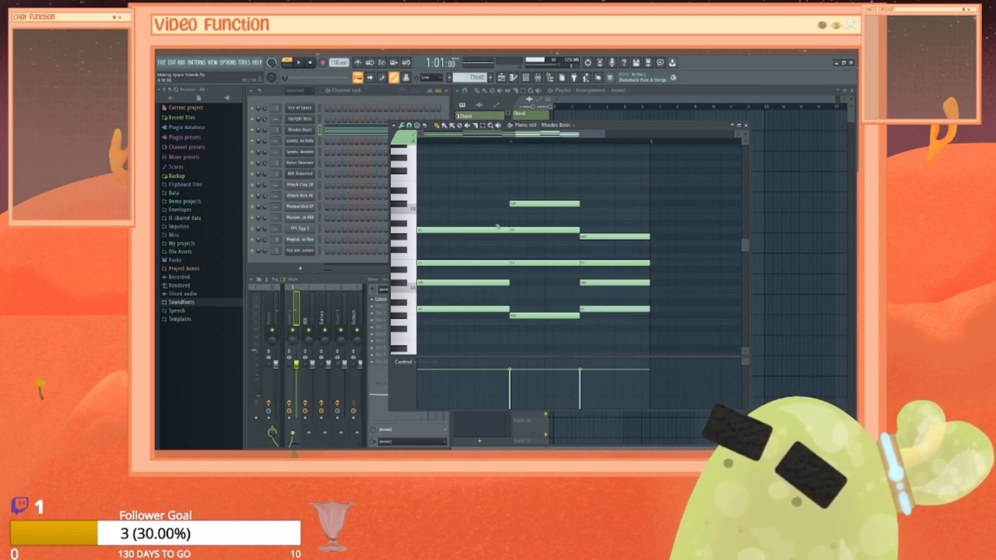
scroll(497, 346, right, 3)
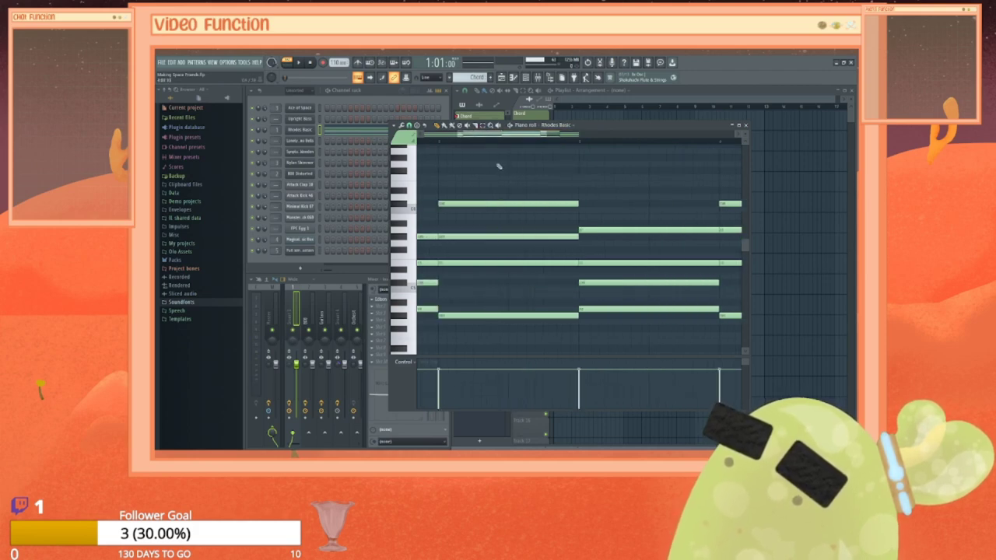
scroll(580, 257, down, 2)
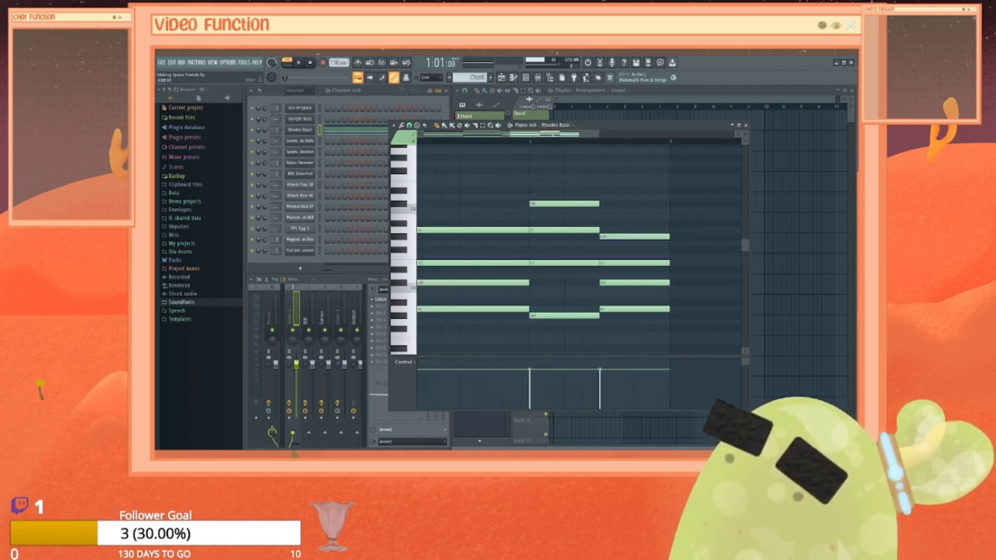
Step: In the first half of bar 4, raise the G#4 to F#5, lower the E5 to D#5, and play the pattern
drag(554, 315, 550, 248)
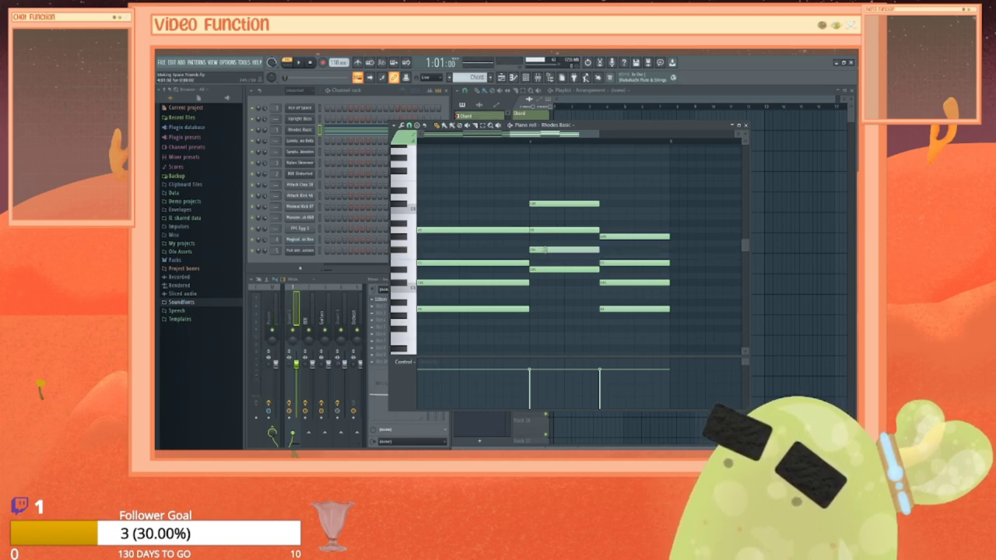
key(space)
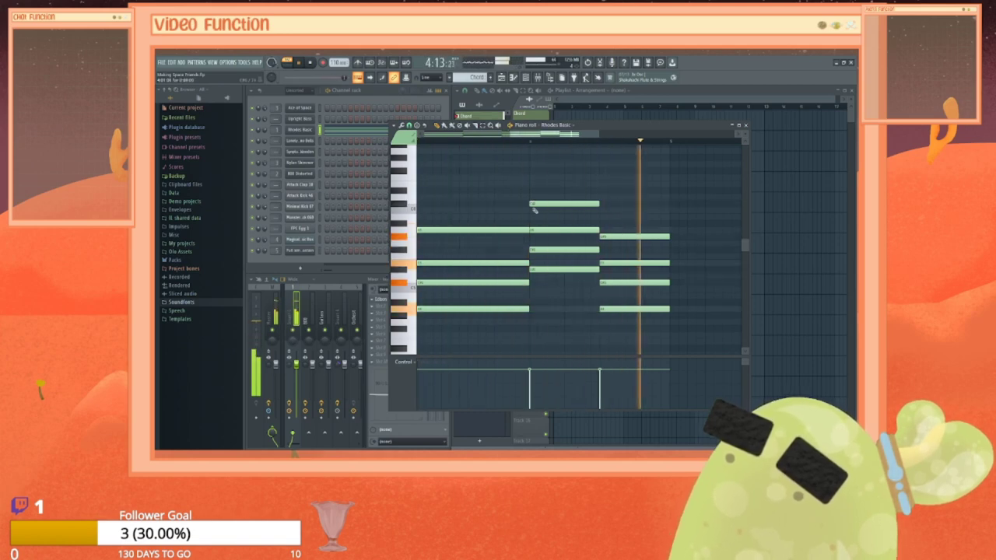
key(space)
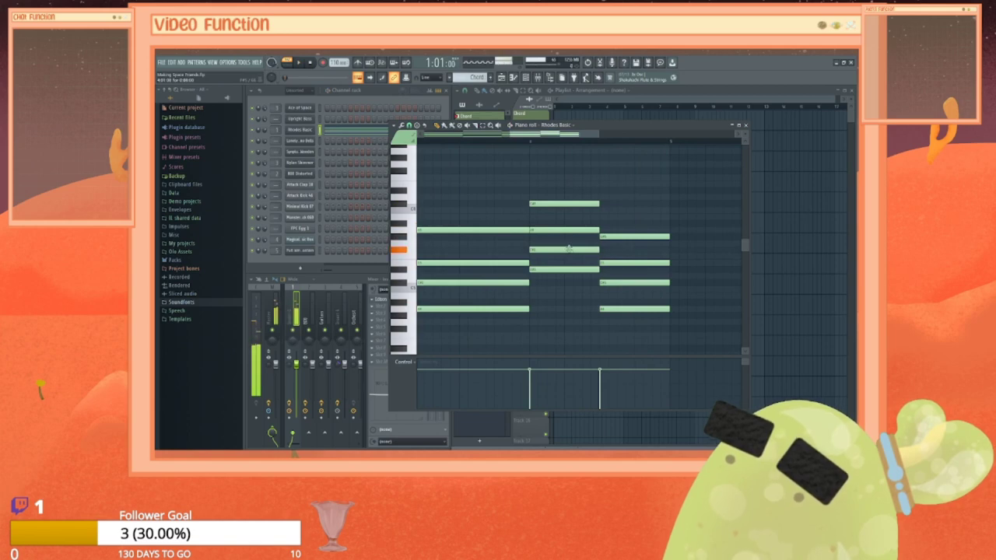
Step: Try D#6 and B5 in place of the F#5 in the first half of bar 4, playing the pattern each time
drag(569, 247, 567, 189)
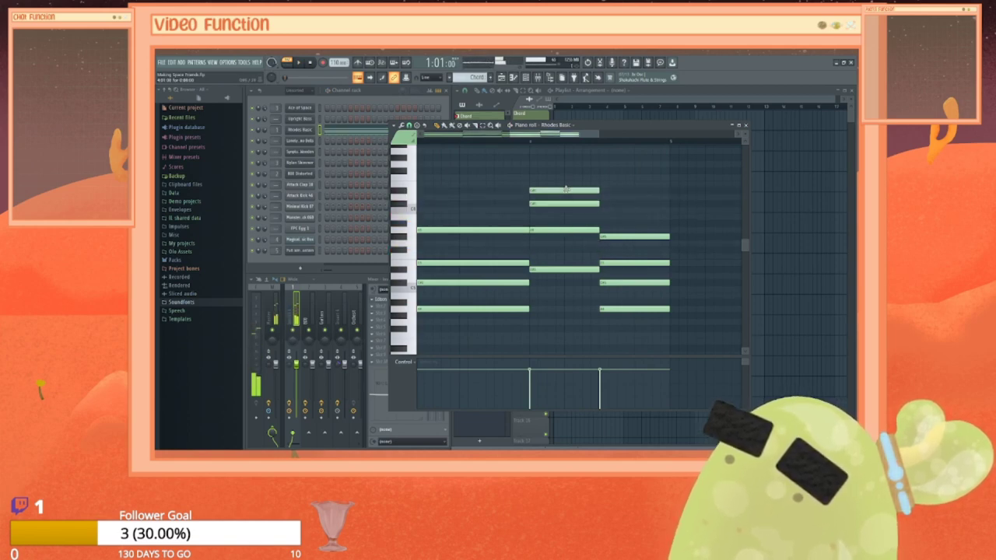
key(space)
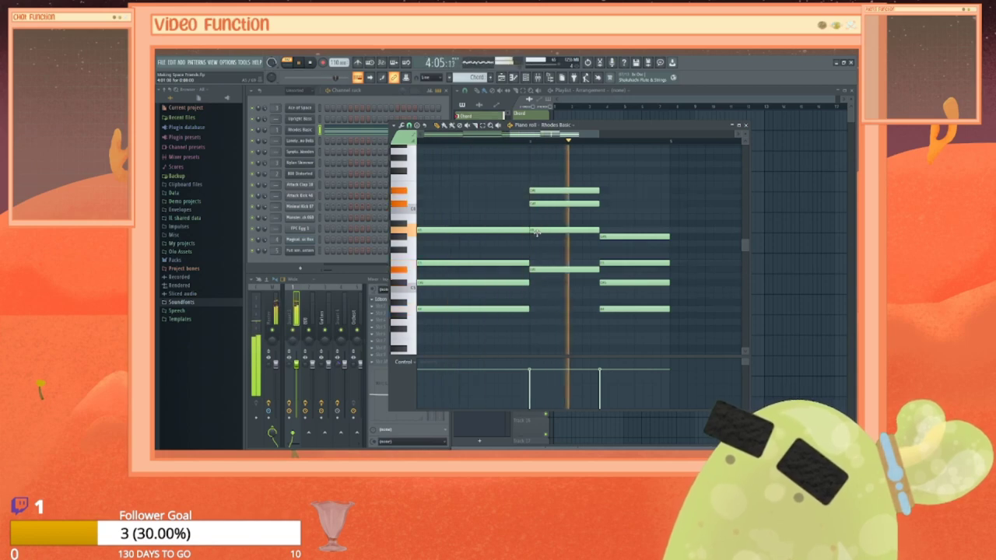
key(space)
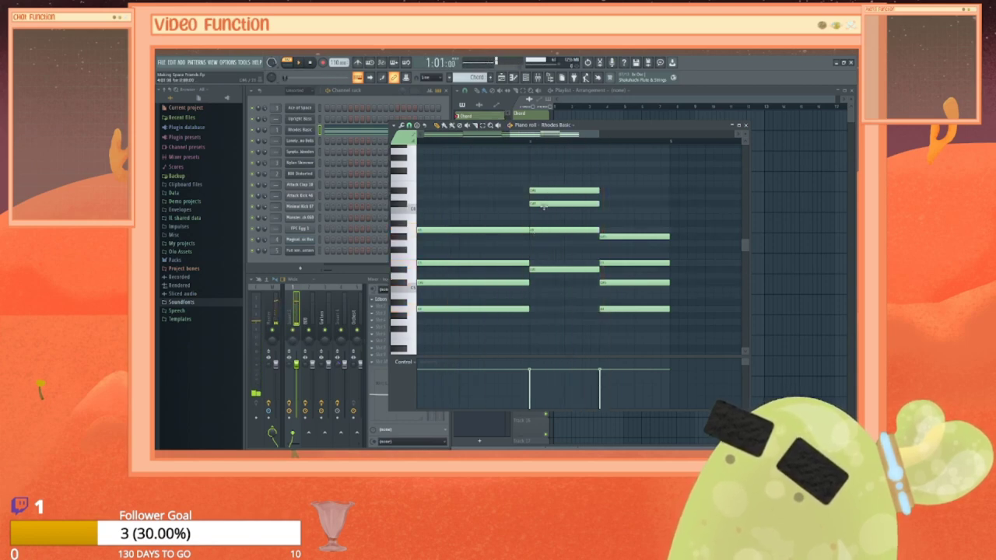
drag(547, 199, 543, 217)
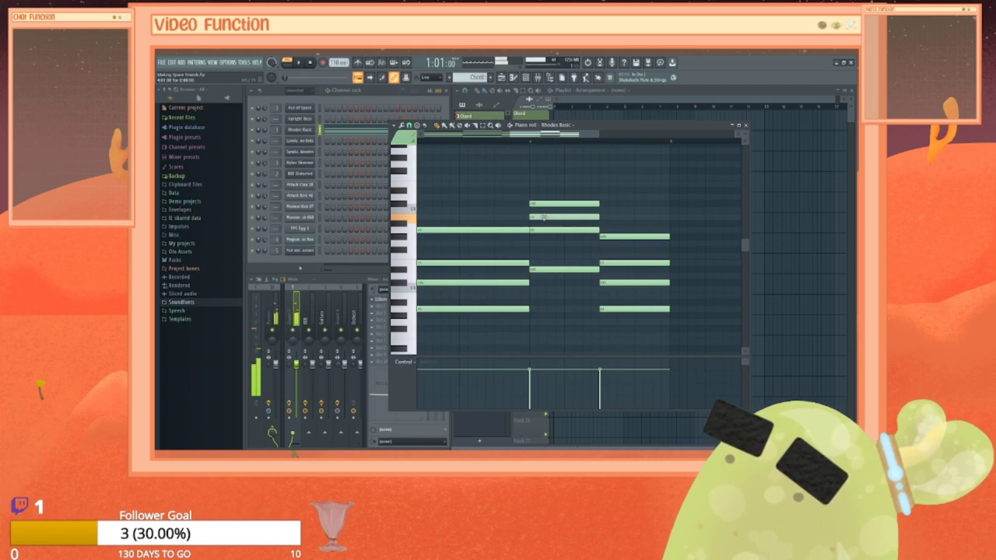
key(space)
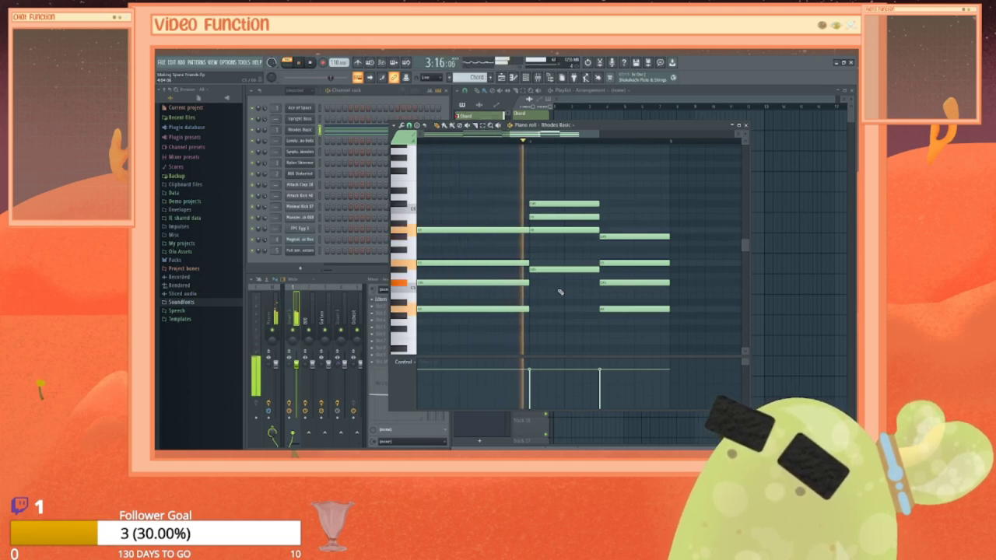
key(space)
Step: Lower the B5 in the first half of bar 4 to C#5 and play the pattern before closing the piano roll
drag(555, 215, 555, 285)
key(space)
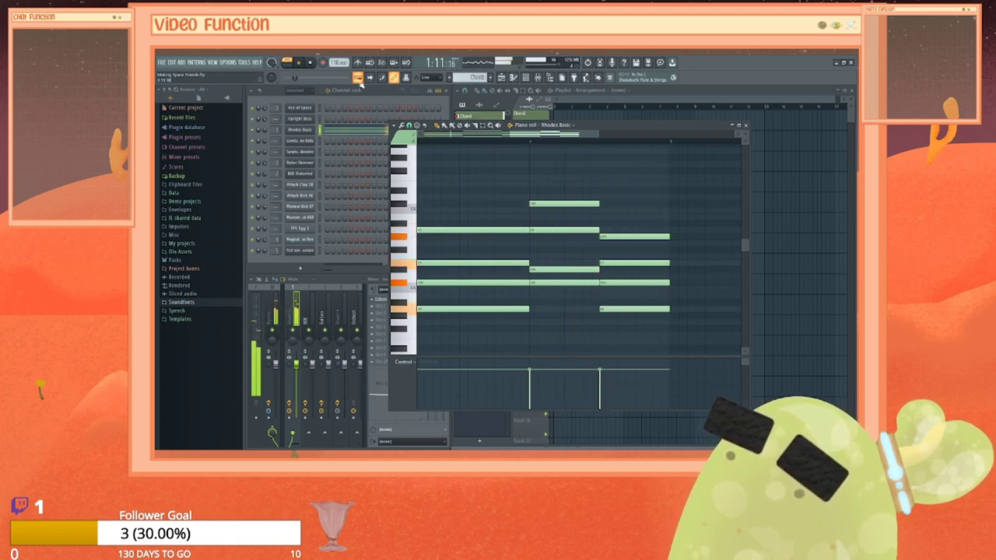
click(745, 125)
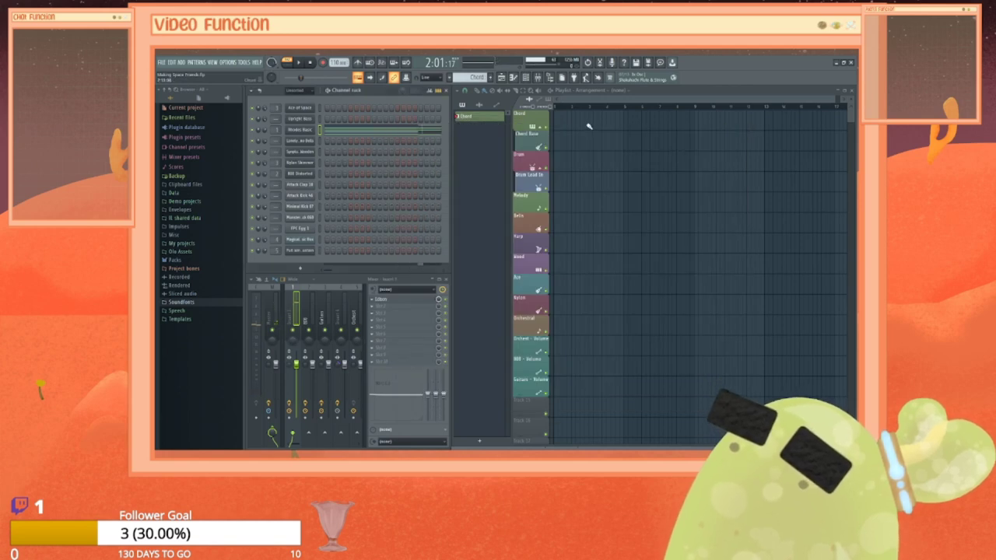
Step: Place four consecutive Chord clips on the playlist's Chord track starting at bar 5, and insert an empty track above it
drag(594, 126, 805, 119)
drag(648, 127, 679, 127)
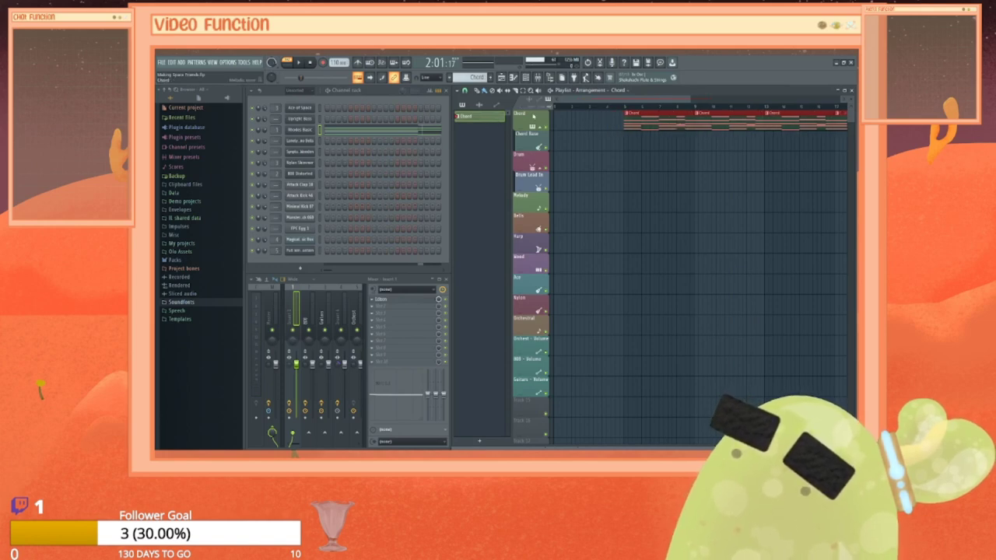
right_click(531, 115)
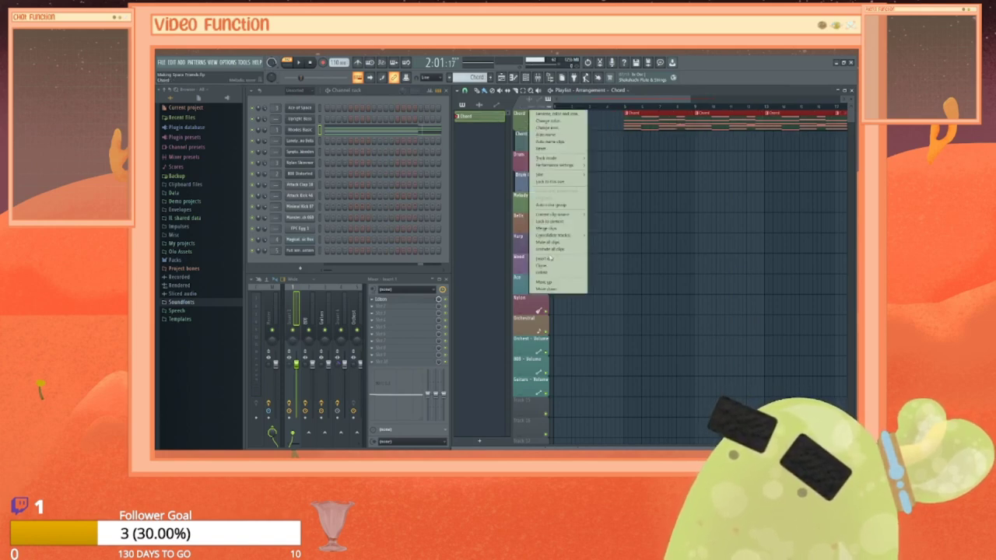
click(551, 266)
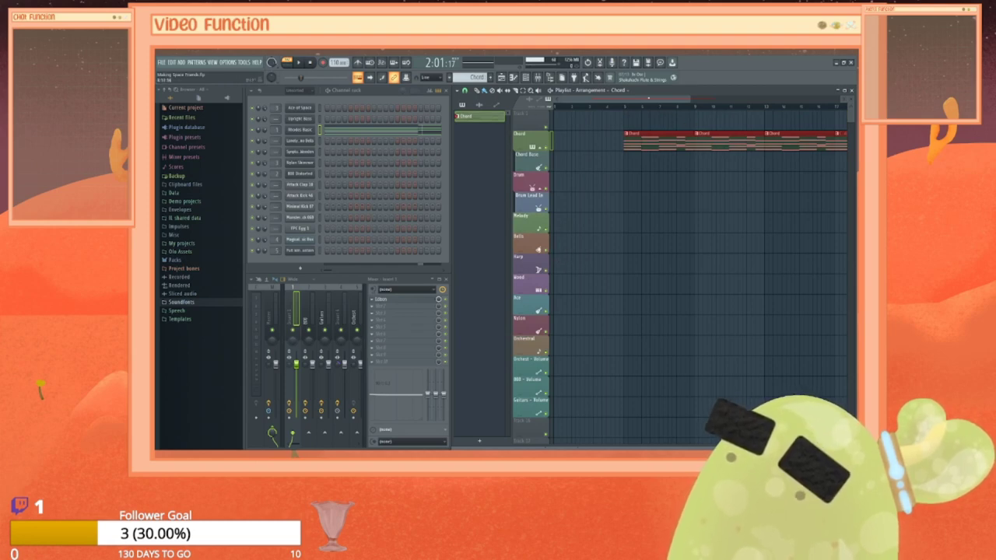
Step: Duplicate the four Chord clips after the originals on the Chord track
drag(646, 99, 713, 99)
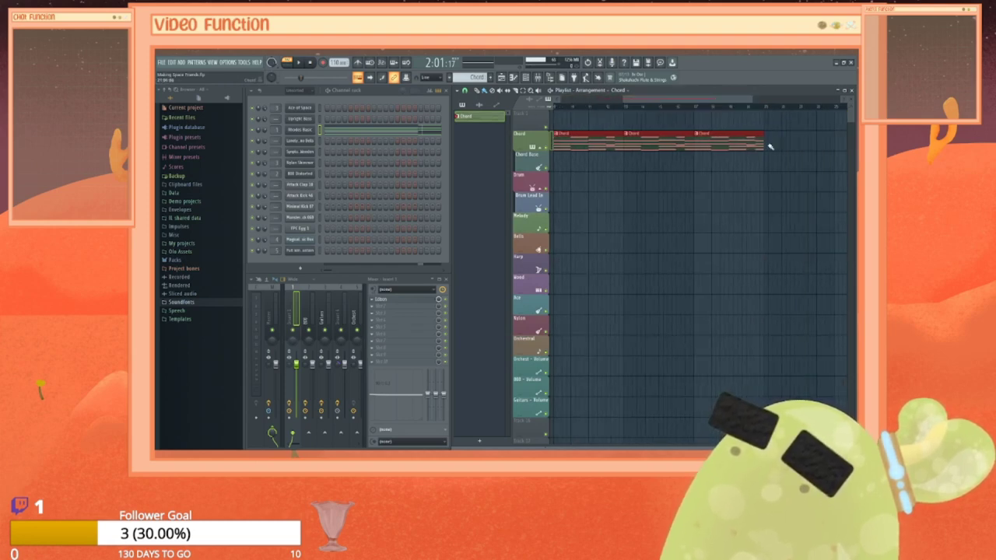
key(ctrl+b)
scroll(809, 143, right, 1)
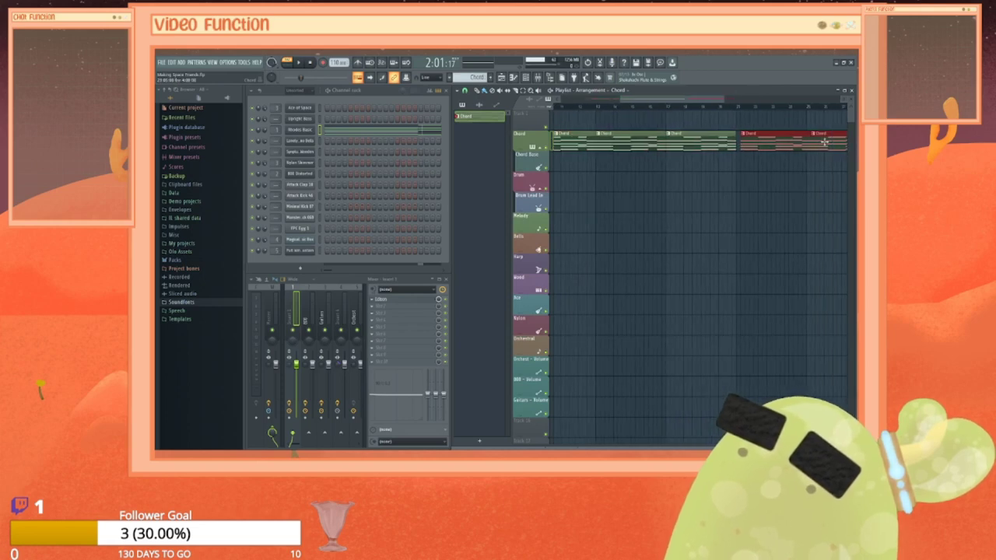
drag(690, 100, 595, 100)
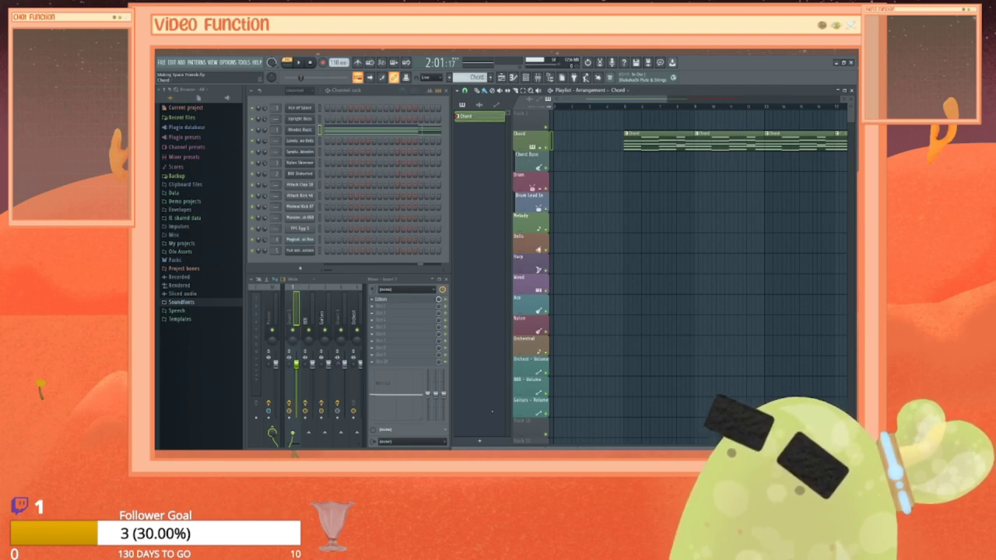
Step: Create a new pattern named Chord Base and give it a random color
click(481, 438)
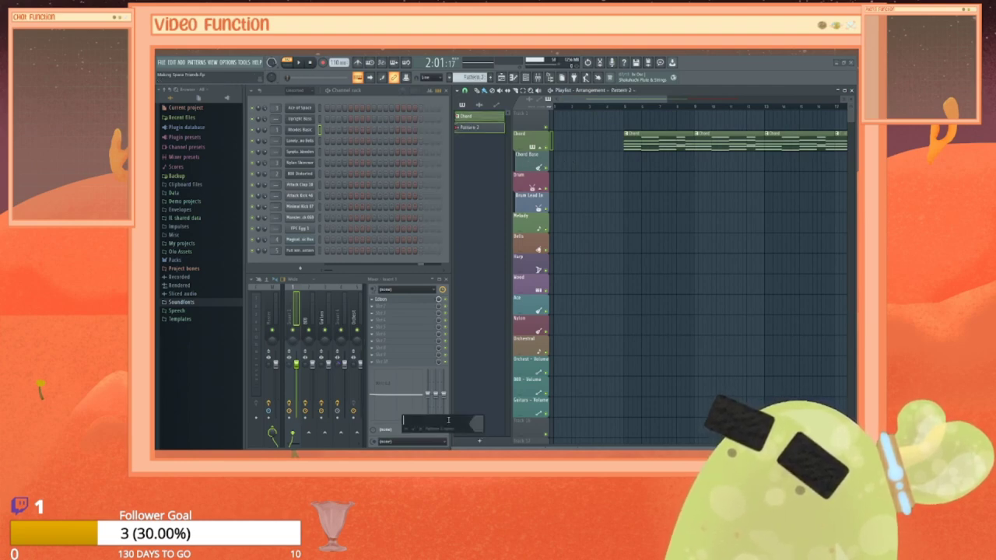
text(Ch)
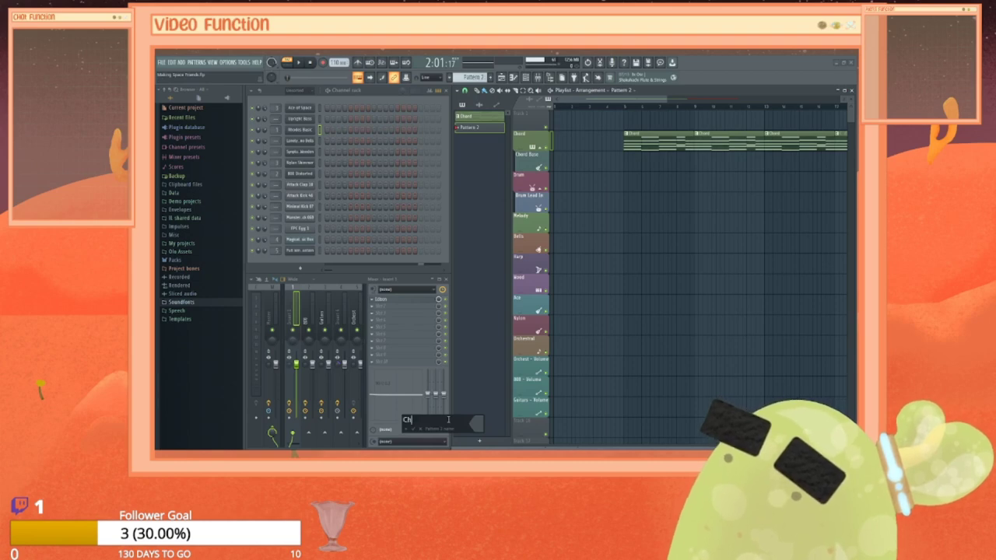
text(ord)
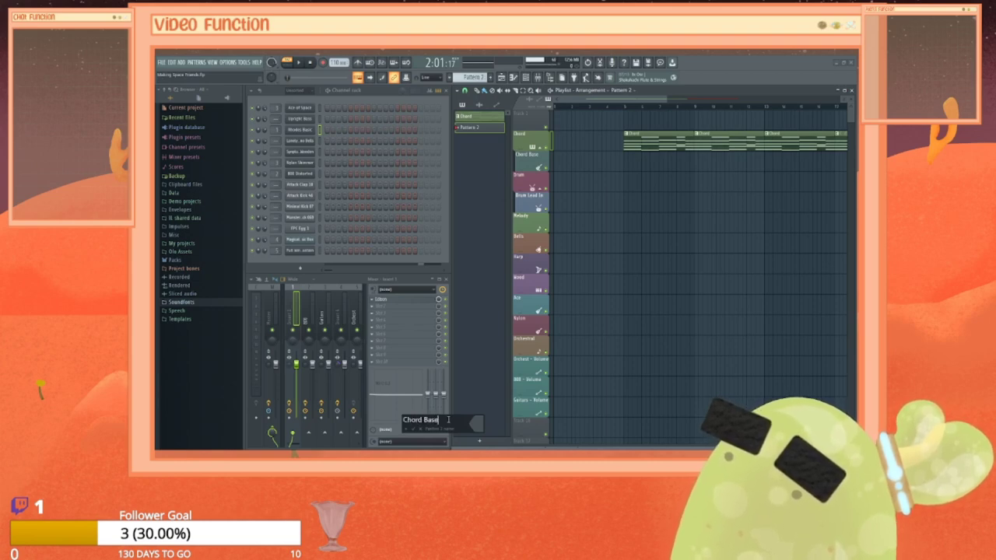
text( Base)
key(Return)
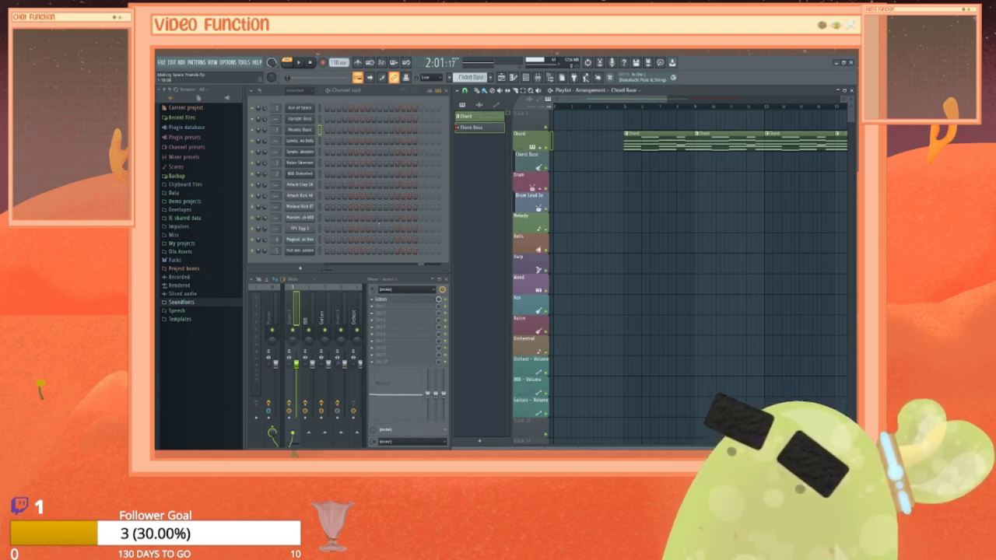
right_click(473, 129)
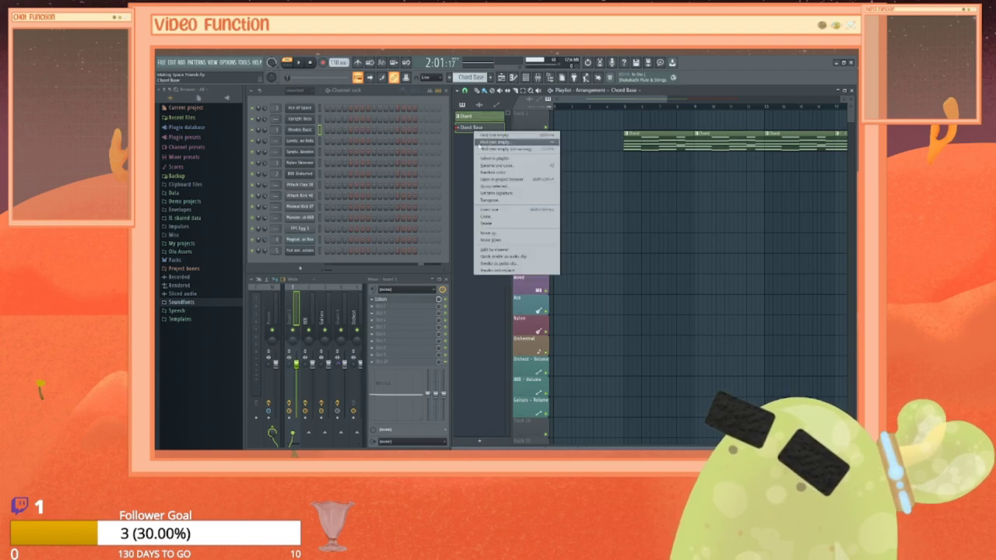
click(482, 172)
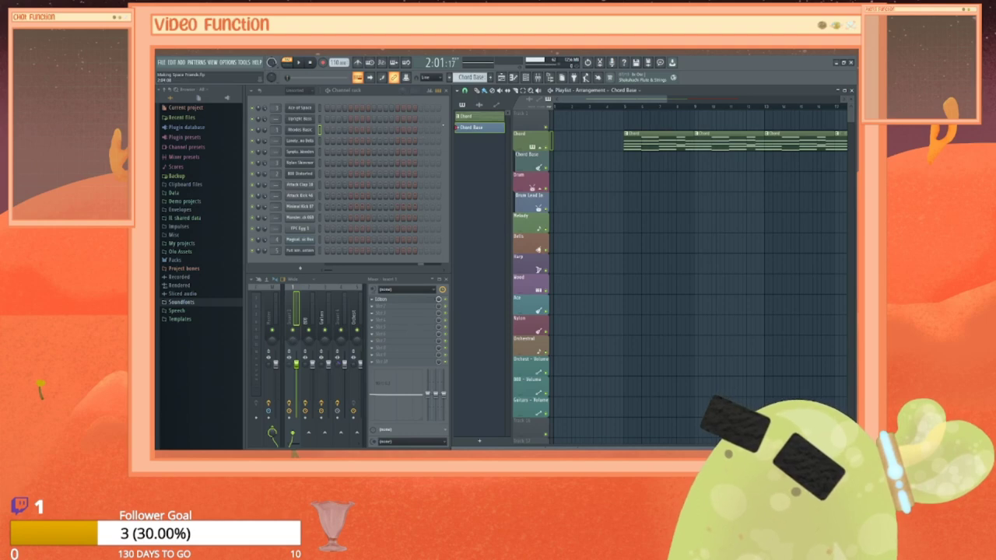
Step: Copy the Rhodes Bass notes from the Chord pattern into the Upright Bass channel of the Chord Base pattern
right_click(469, 119)
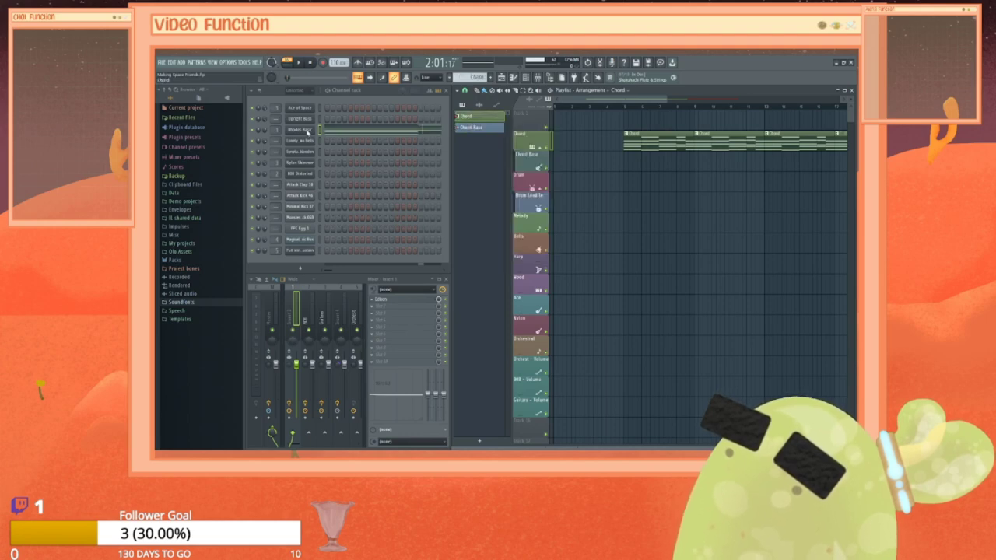
right_click(308, 132)
click(326, 130)
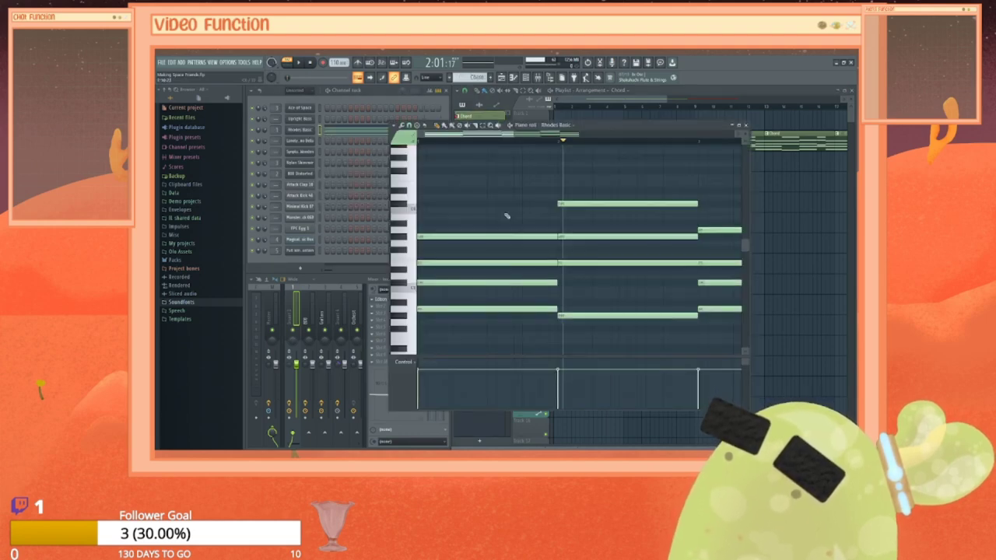
click(744, 125)
click(472, 128)
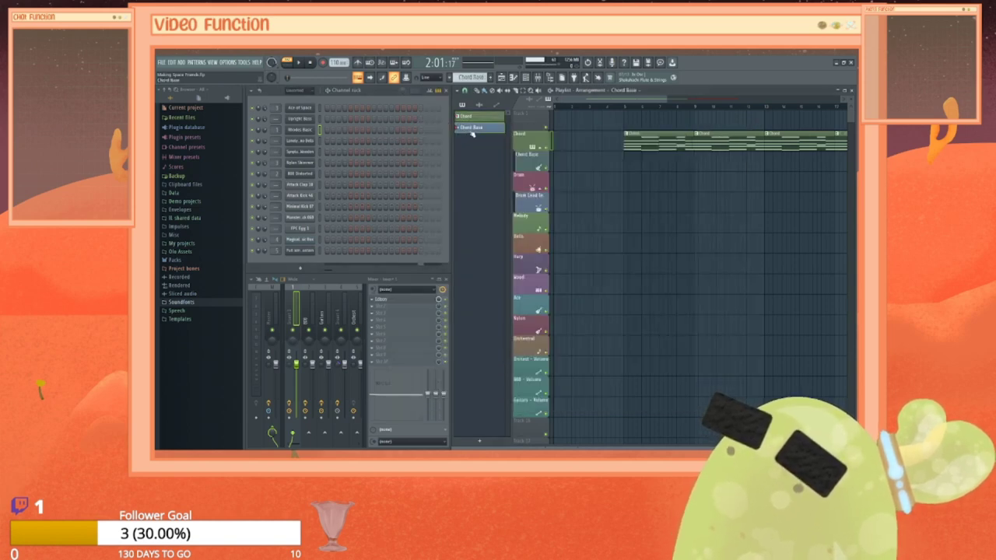
right_click(307, 120)
click(330, 120)
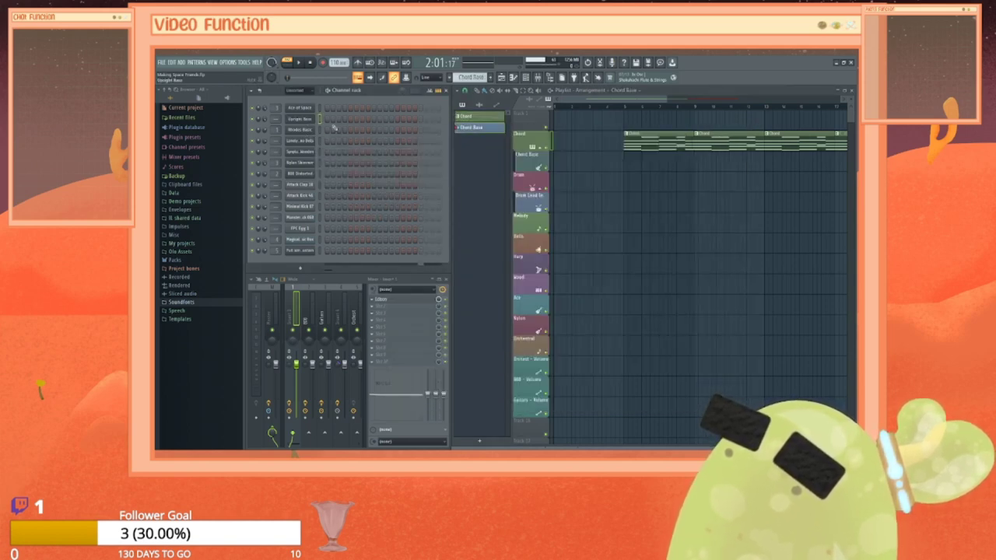
key(ctrl+v)
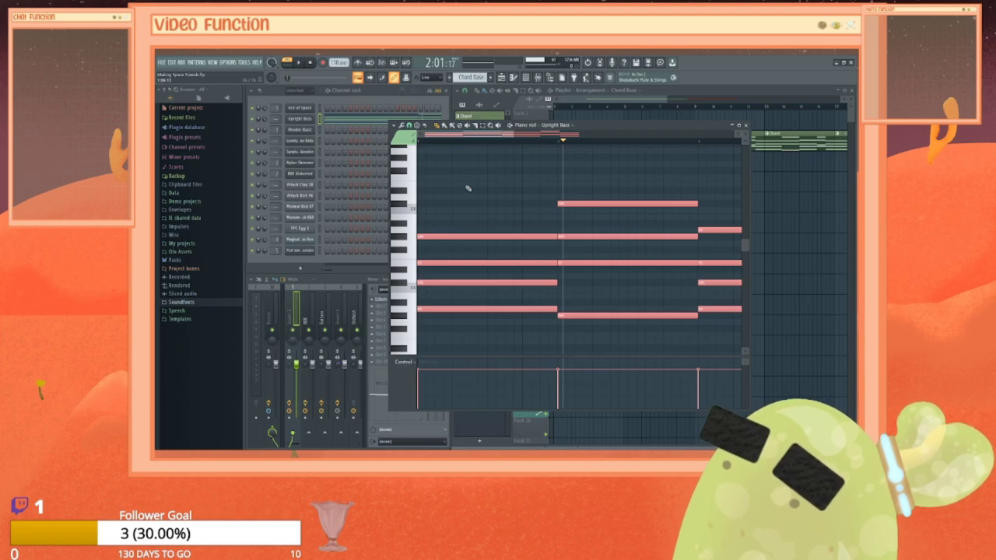
key(ctrl+d)
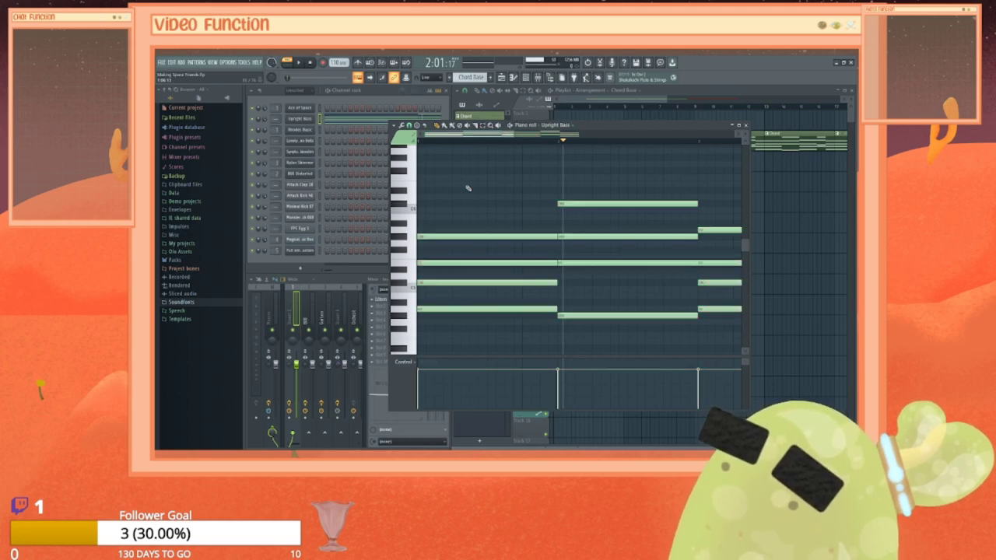
Step: Delete the upper chord notes in bars 1 to 3 of the Upright Bass part, keeping only the lowest notes
right_click(510, 236)
right_click(526, 263)
right_click(543, 283)
right_click(563, 263)
right_click(586, 235)
right_click(609, 204)
right_click(717, 230)
right_click(716, 262)
right_click(715, 282)
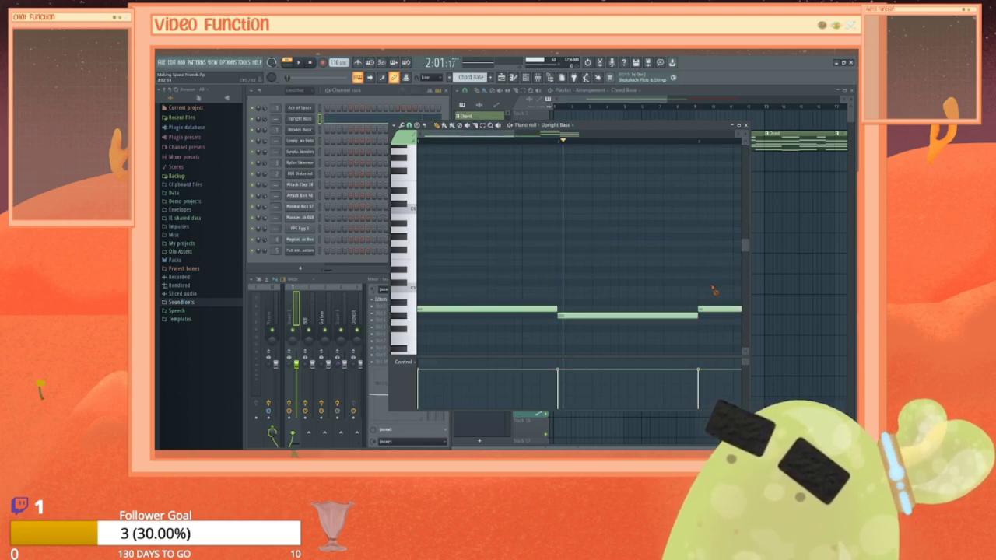
Step: Delete the upper chord notes in both halves of bar 4, keeping the lowest note of each chord
drag(504, 136, 588, 139)
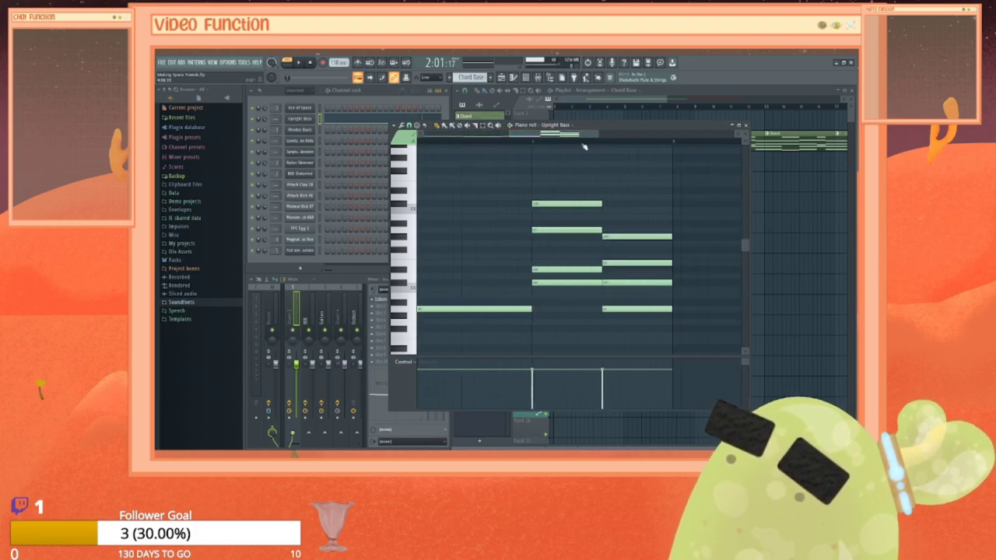
right_click(573, 203)
right_click(573, 229)
right_click(575, 269)
right_click(621, 236)
right_click(624, 263)
right_click(627, 283)
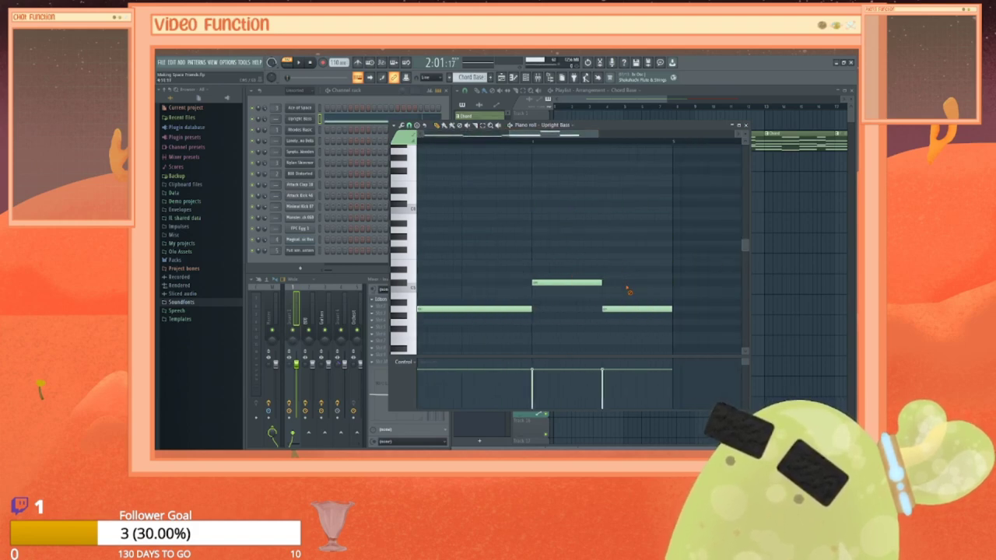
Step: Transpose all the Upright Bass notes down one octave, play the pattern, and close the piano roll
key(ctrl+a)
key(Delete)
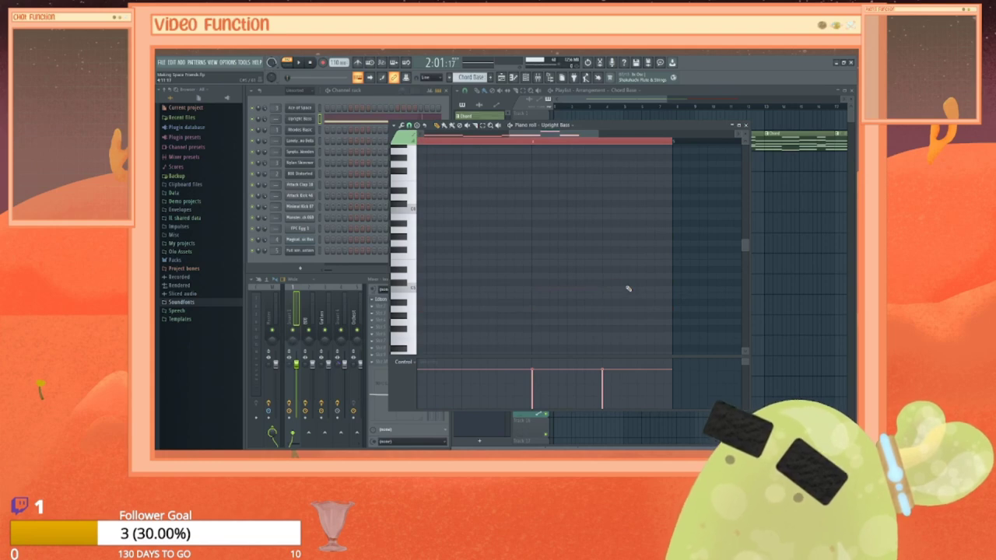
key(ctrl+z)
scroll(556, 155, down, 1)
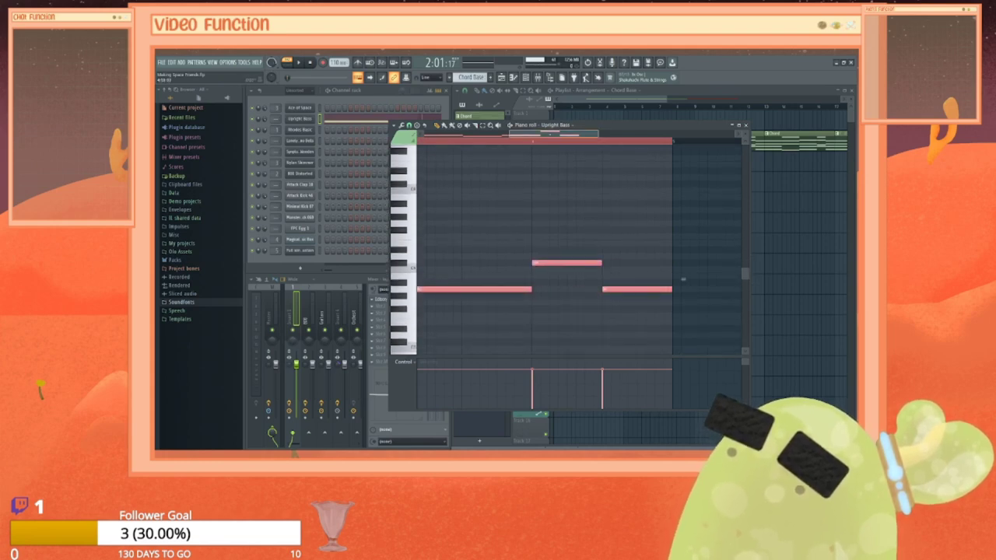
scroll(683, 279, left, 4)
click(310, 62)
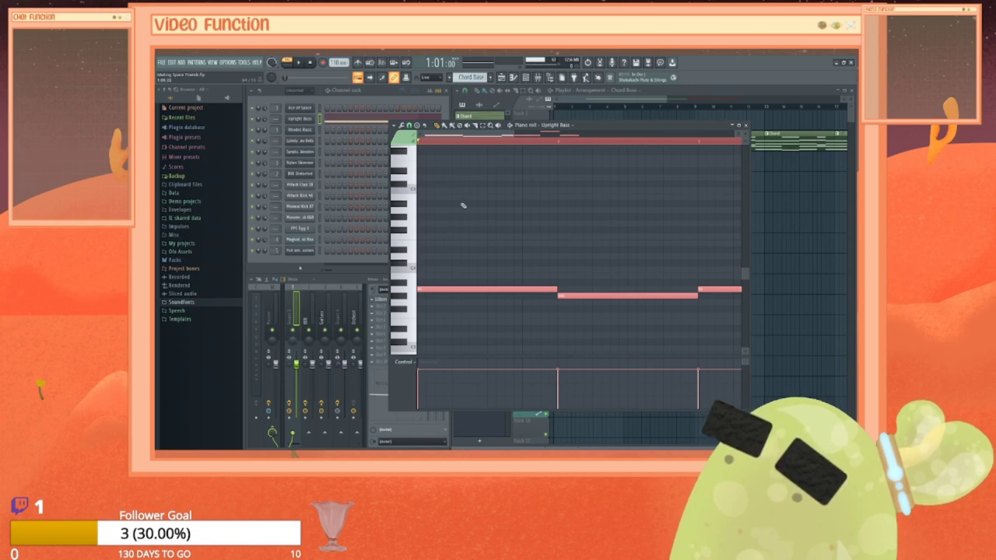
key(space)
drag(515, 134, 585, 135)
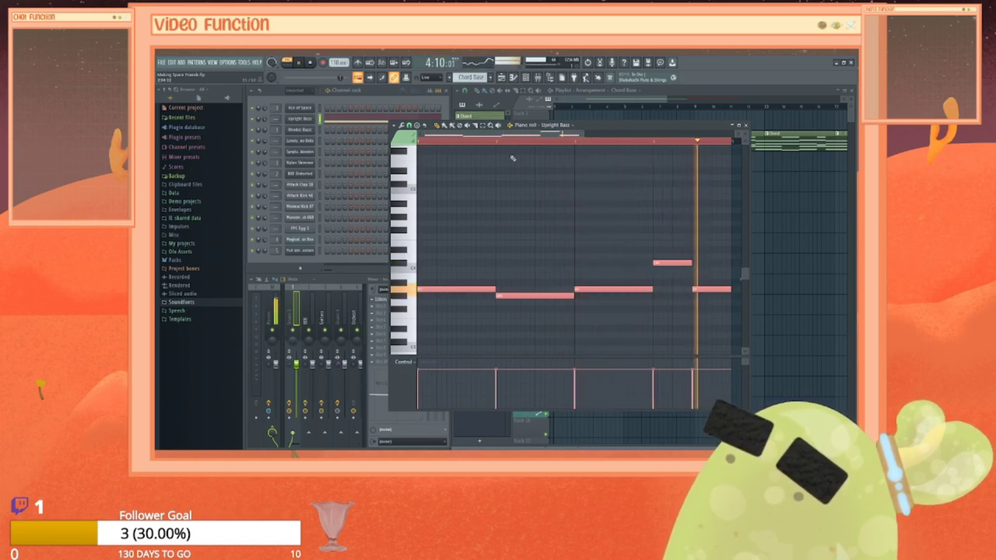
click(745, 125)
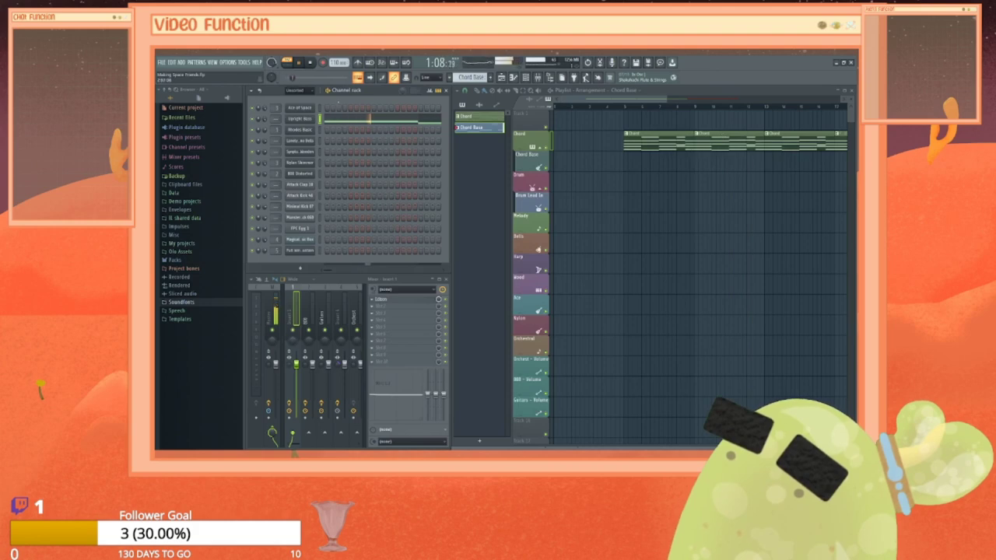
key(space)
Step: Place consecutive Chord Base clips on the Chord Base track from bar 5 beneath the Chord clips, playing the song from bar 5
click(639, 163)
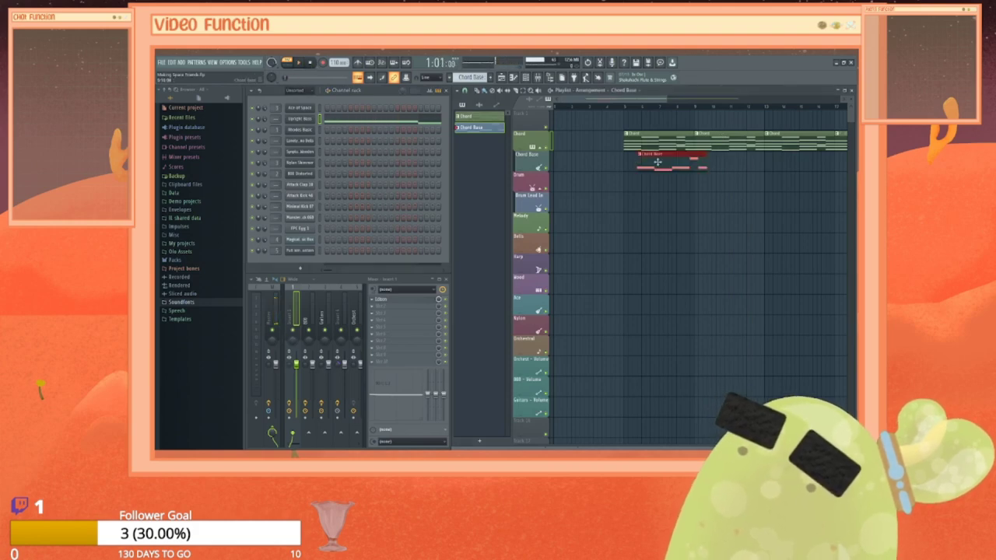
click(626, 108)
click(299, 63)
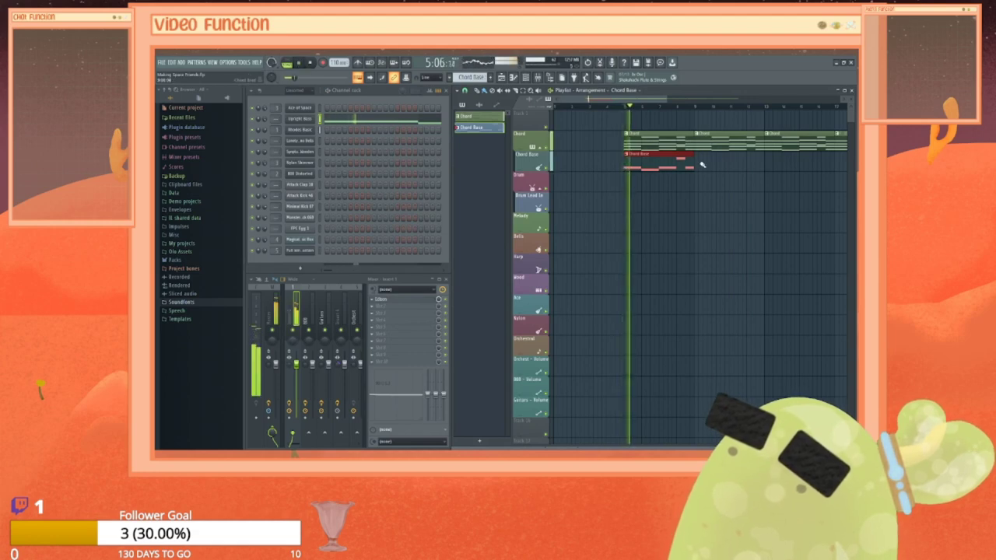
drag(703, 165, 846, 168)
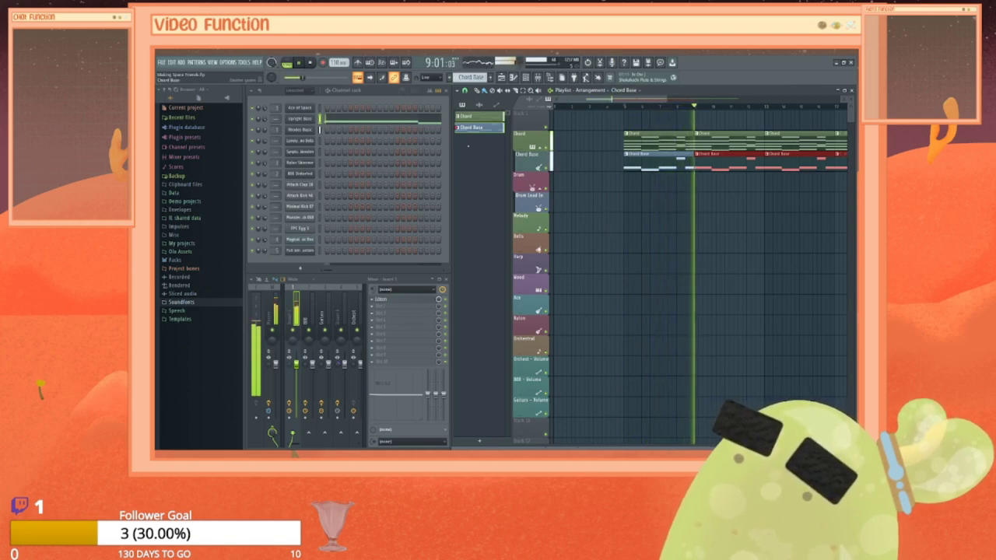
key(space)
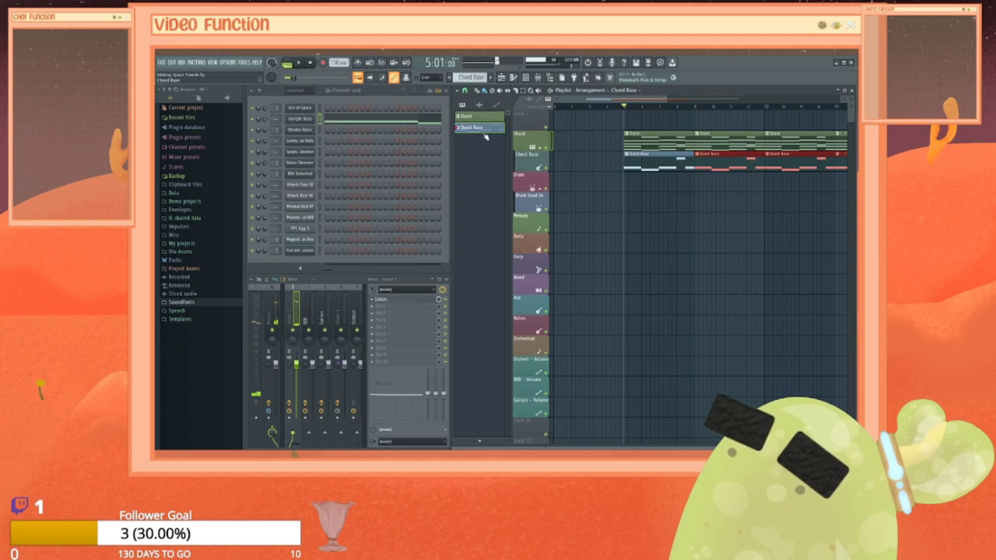
Step: Try A3 in place of the C#4 bass note in the first half of bar 4 and play the song from bar 5
right_click(304, 120)
click(343, 120)
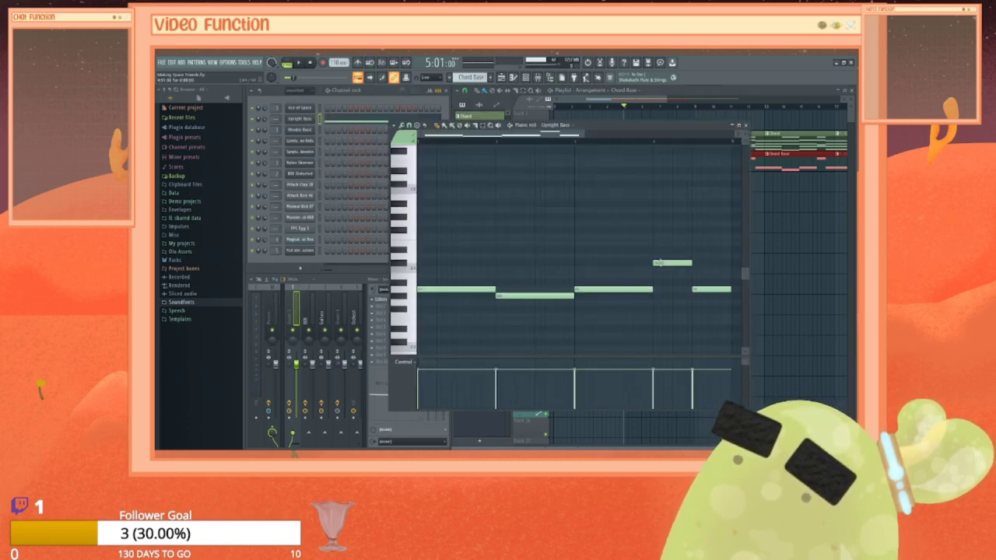
drag(659, 263, 674, 293)
click(744, 125)
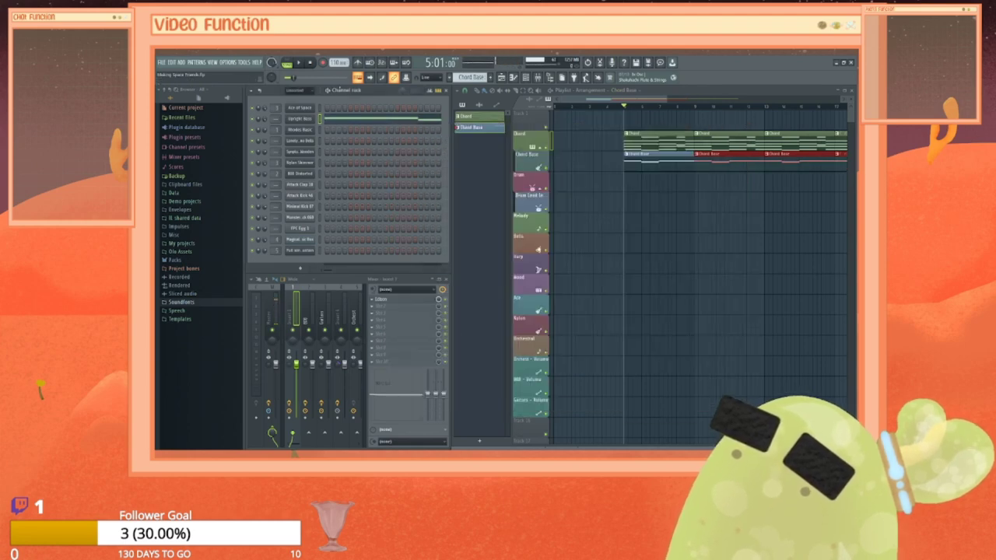
key(space)
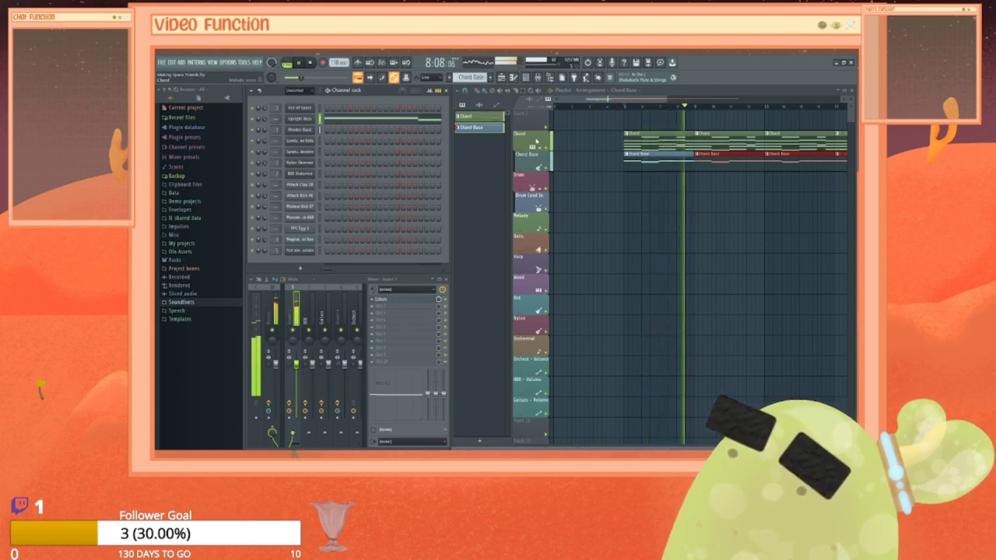
key(space)
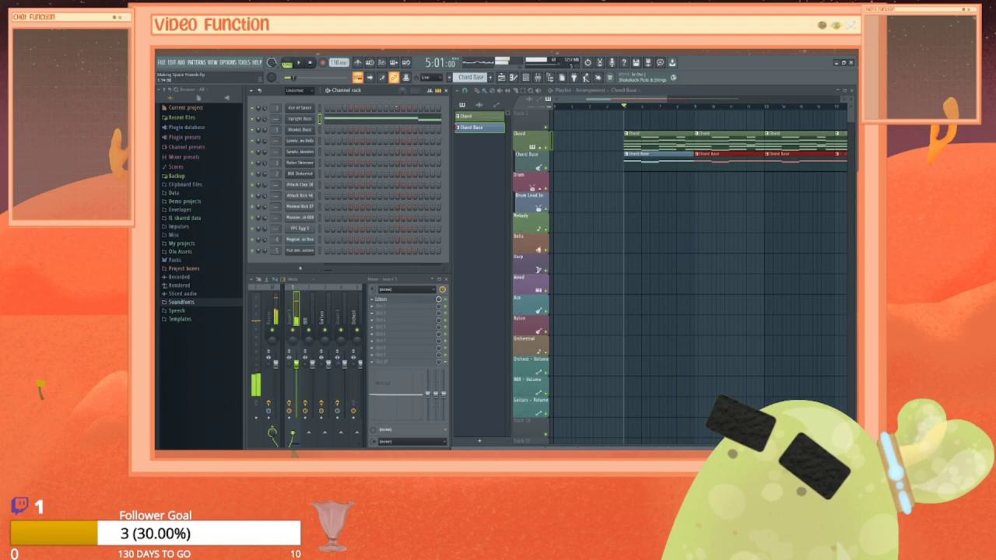
Step: Raise the bass note in the first half of bar 4 to D#4, play the song from bar 5, and close the piano roll
right_click(304, 122)
click(351, 126)
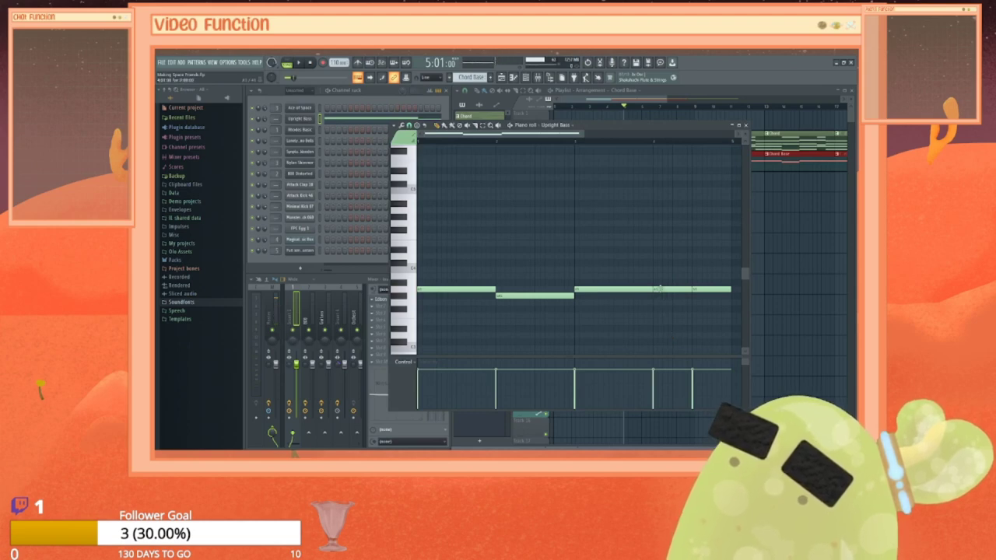
drag(659, 288, 672, 249)
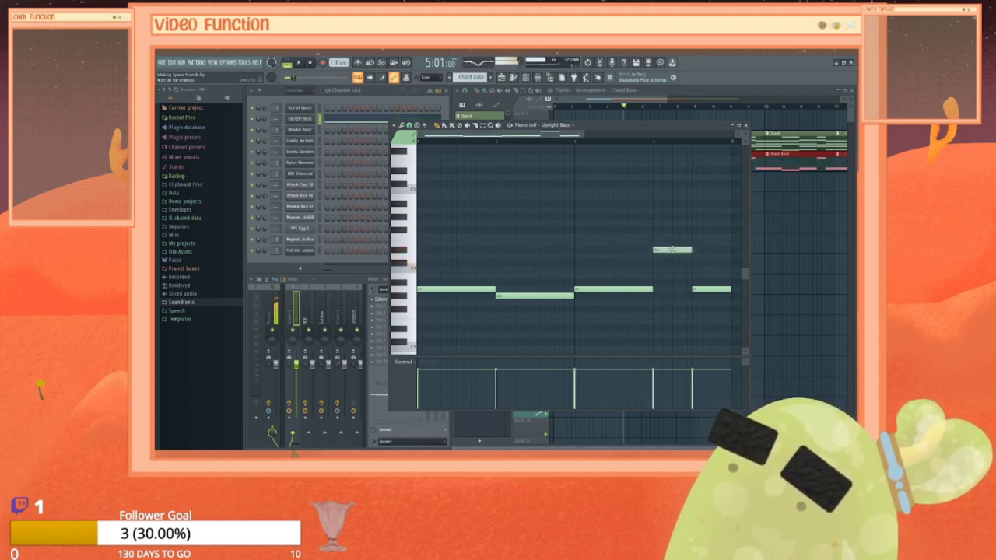
click(754, 126)
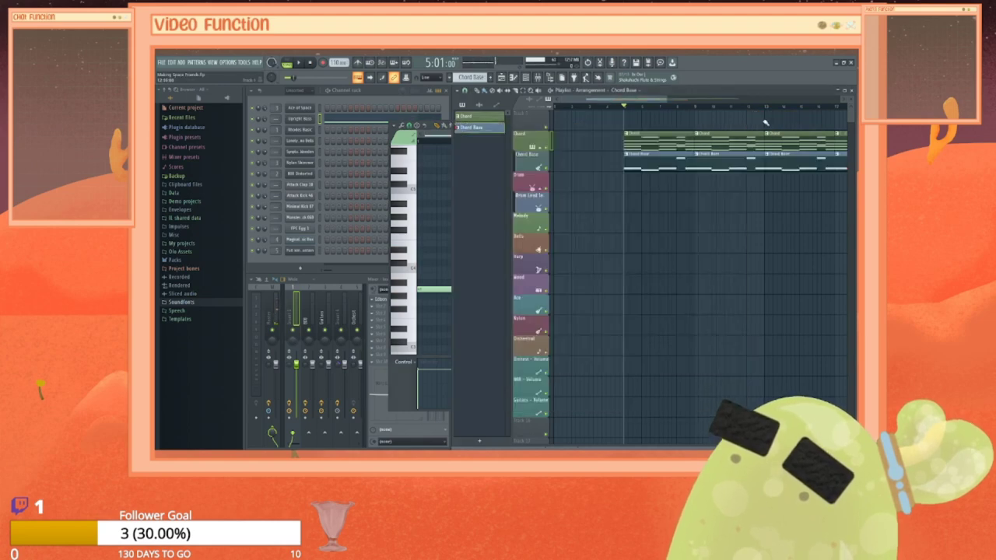
key(space)
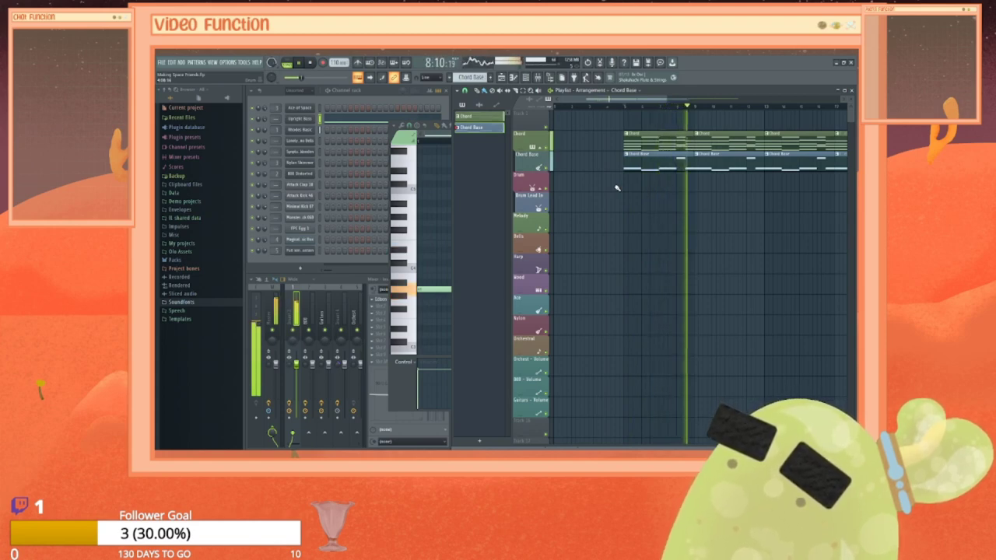
key(space)
click(391, 129)
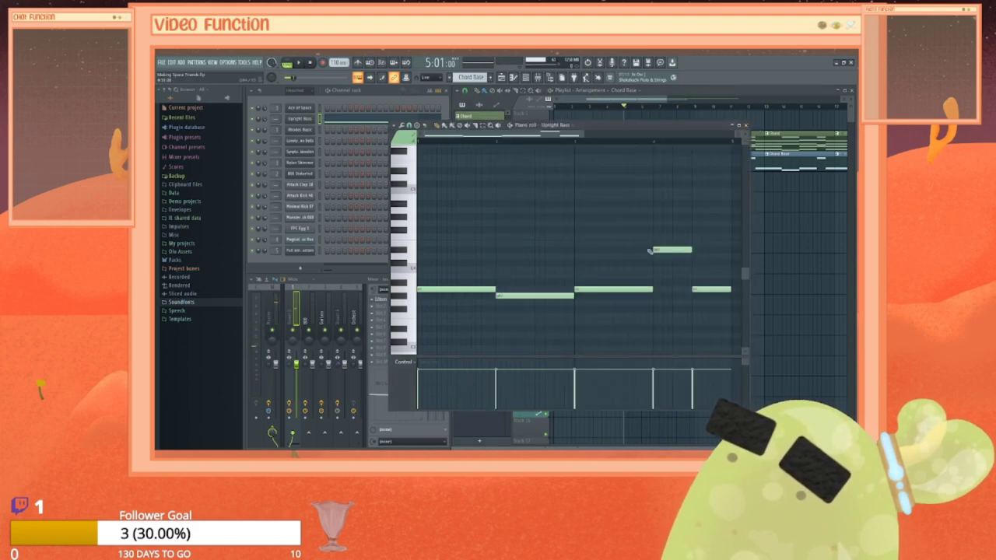
click(745, 125)
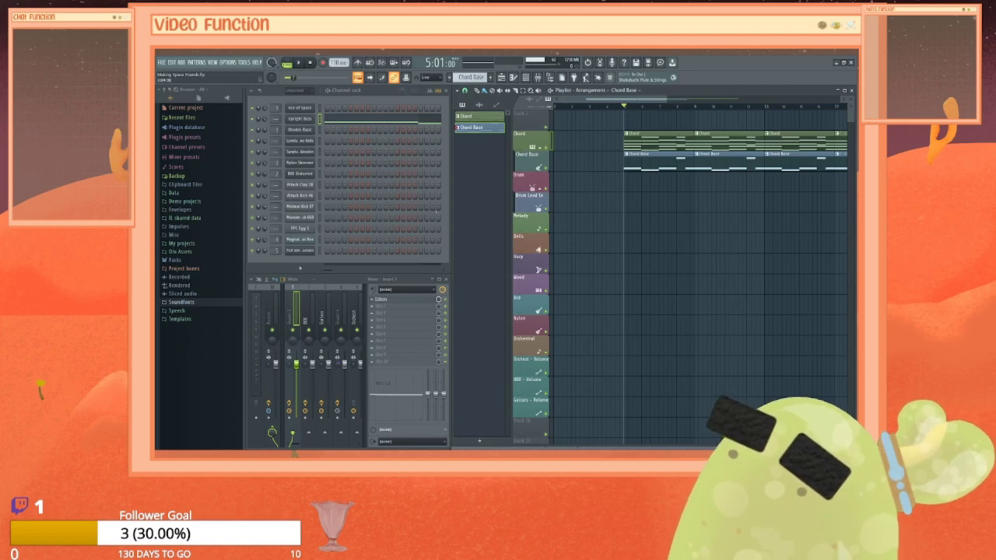
right_click(528, 154)
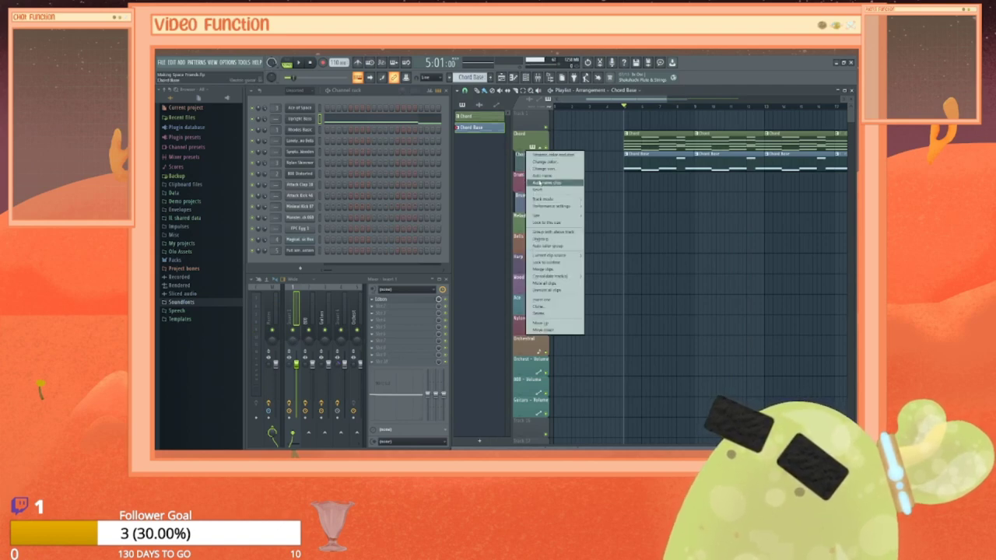
click(540, 177)
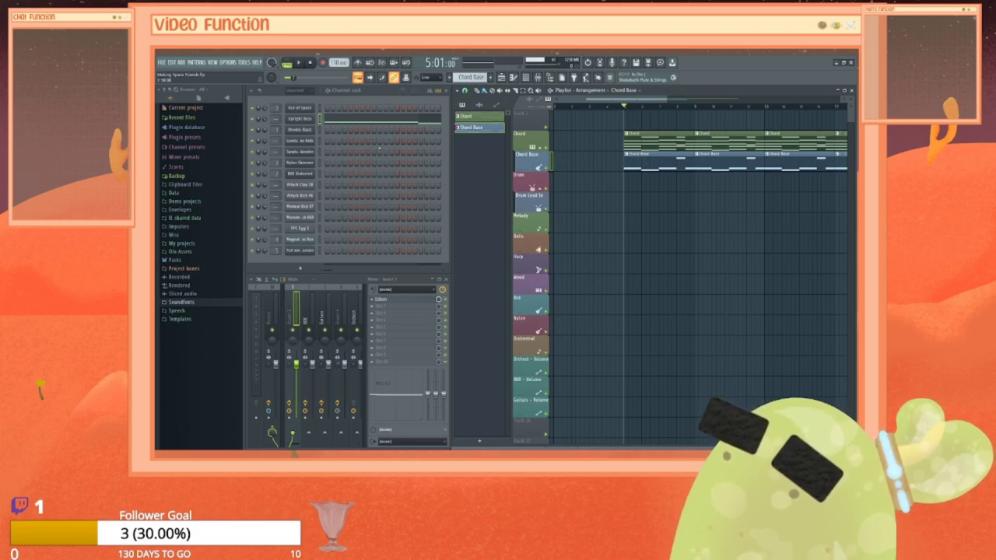
Step: Place the wind-sound-effect-free sample from the Ambience soundfonts folder on Track 1 at bar 1
click(164, 304)
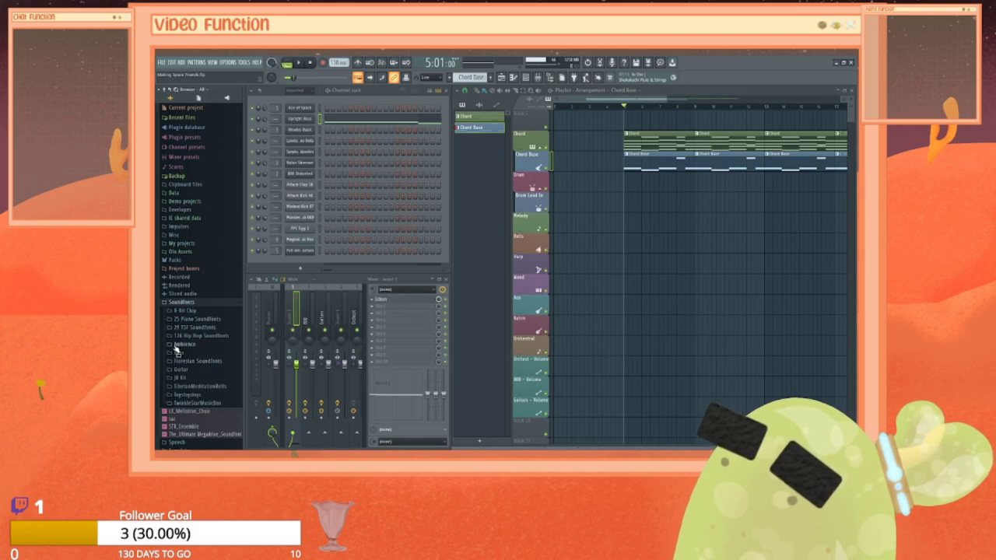
click(178, 345)
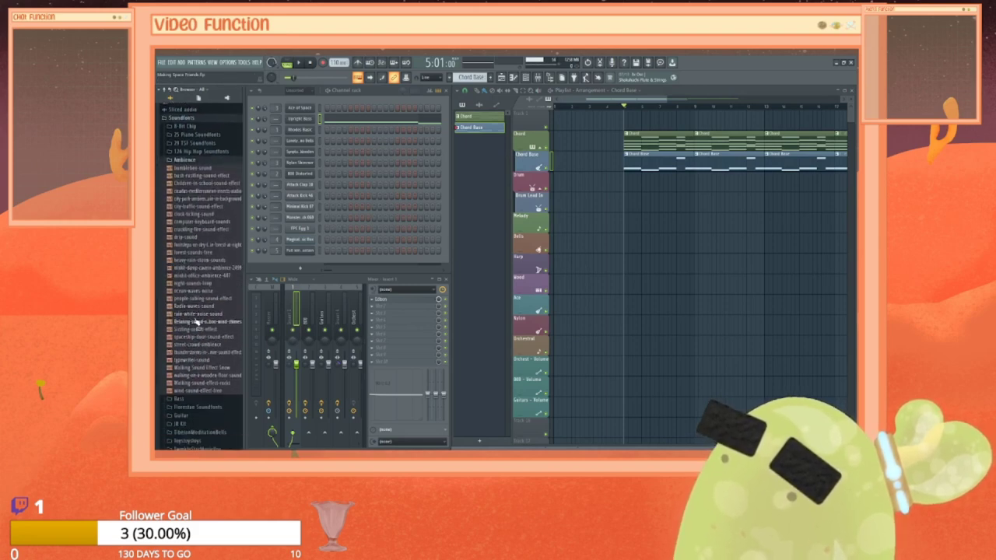
scroll(199, 319, up, 2)
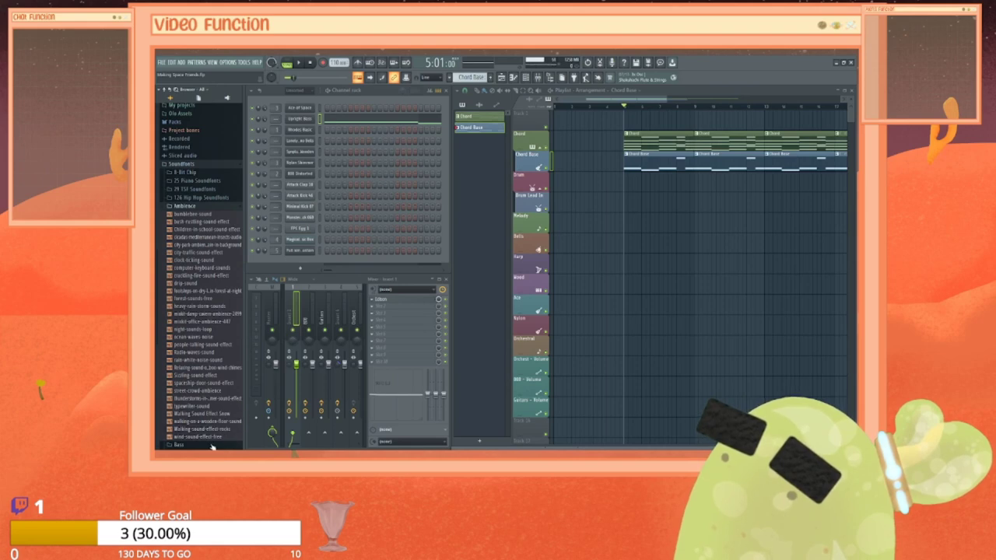
drag(208, 440, 557, 121)
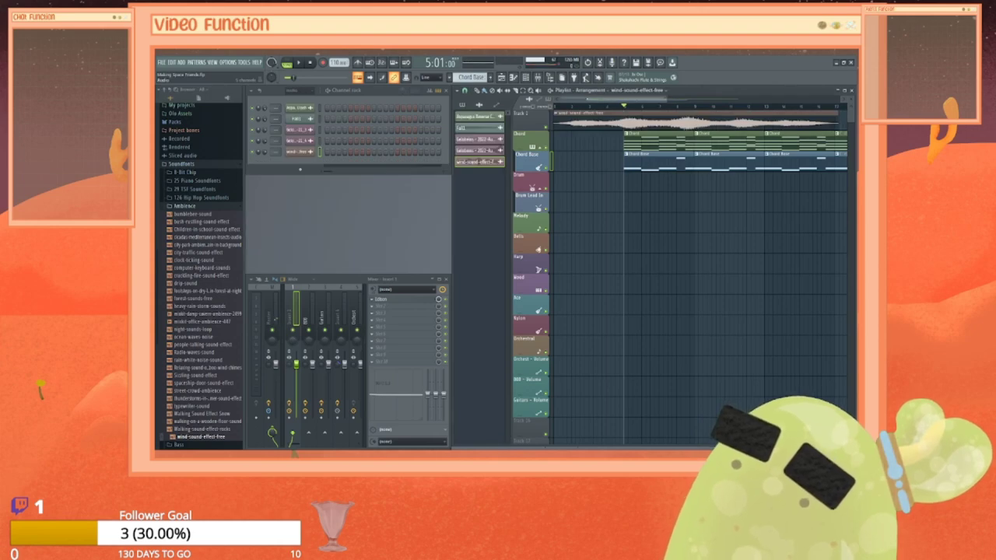
Step: Repeat the wind-sound-effect-free clip end to end along Track 1, well past the end of the Chord clips
mouse_move(614, 99)
mouse_down()
mouse_move(684, 99)
mouse_move(665, 118)
mouse_move(607, 99)
mouse_up()
click(666, 117)
click(735, 121)
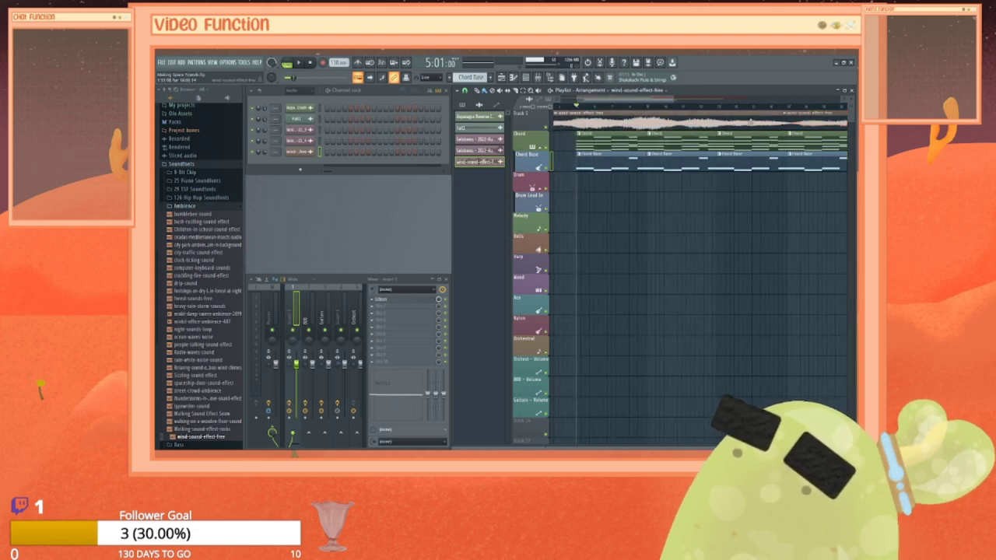
drag(735, 122, 767, 152)
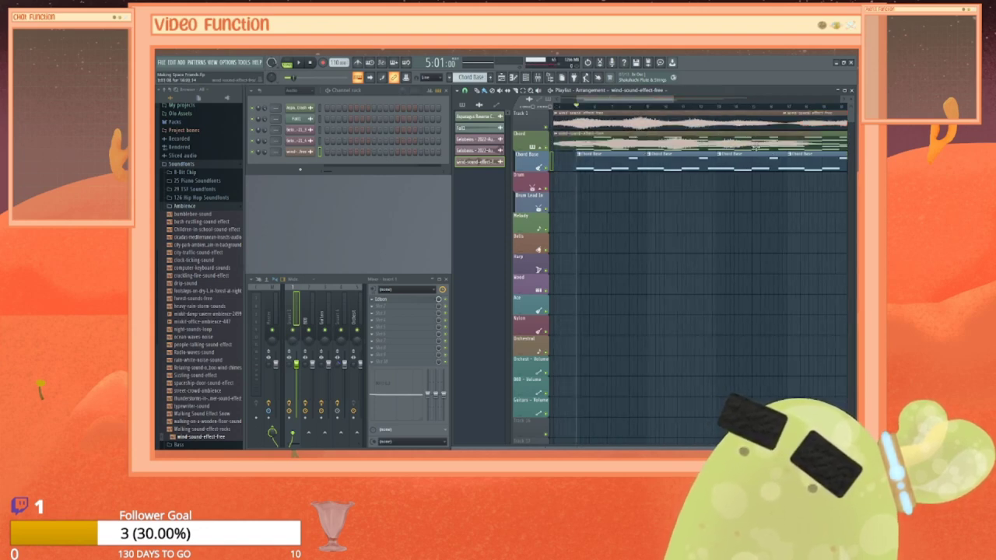
key(ctrl+z)
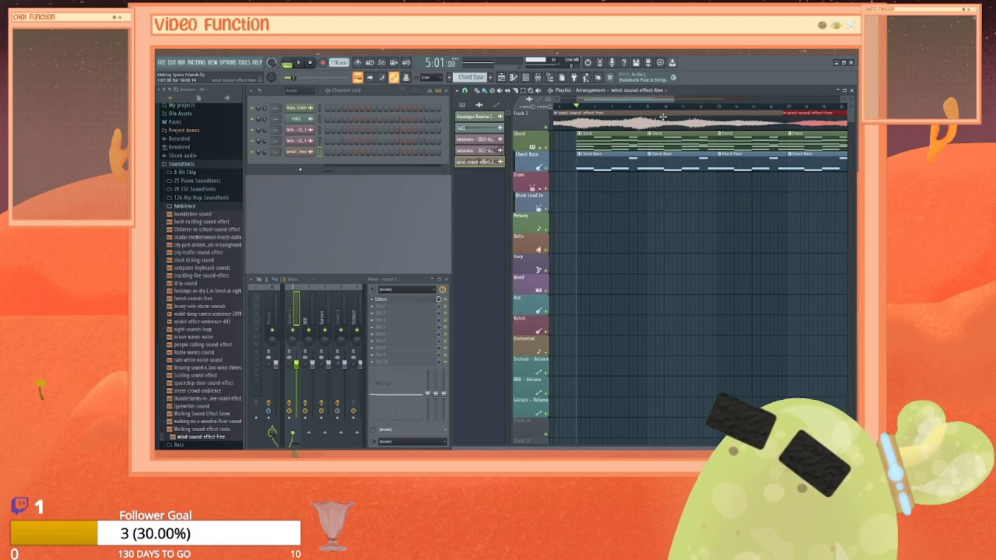
drag(652, 120, 797, 115)
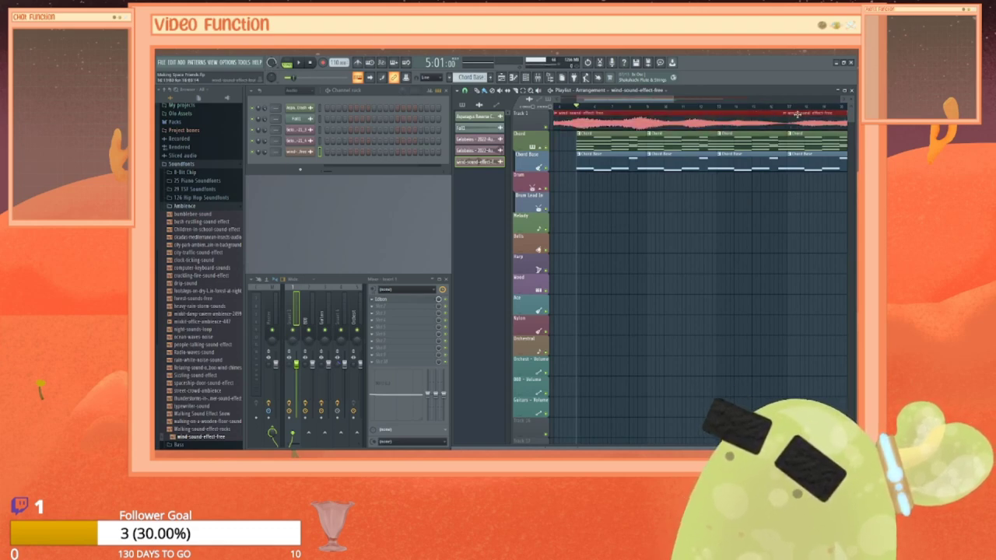
key(ctrl+v)
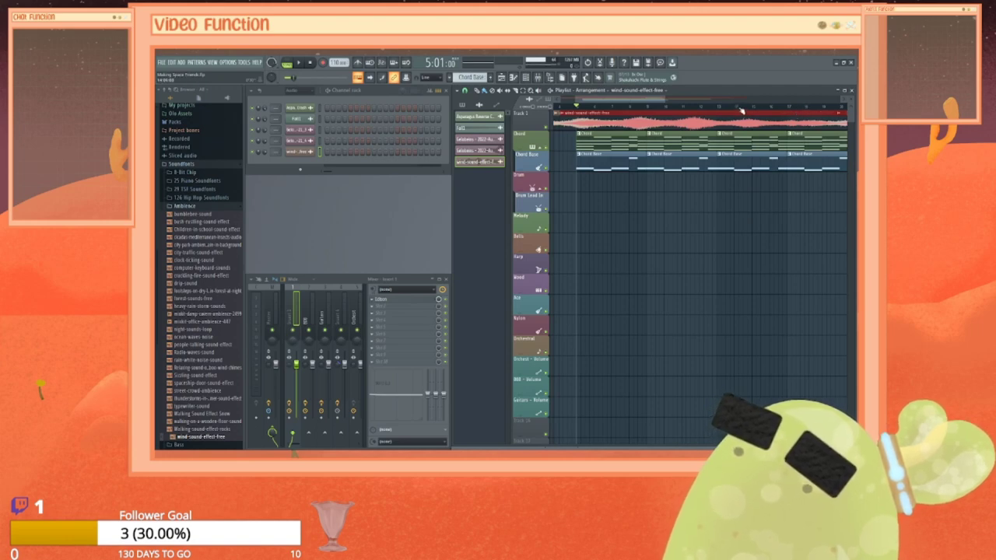
drag(733, 115, 806, 118)
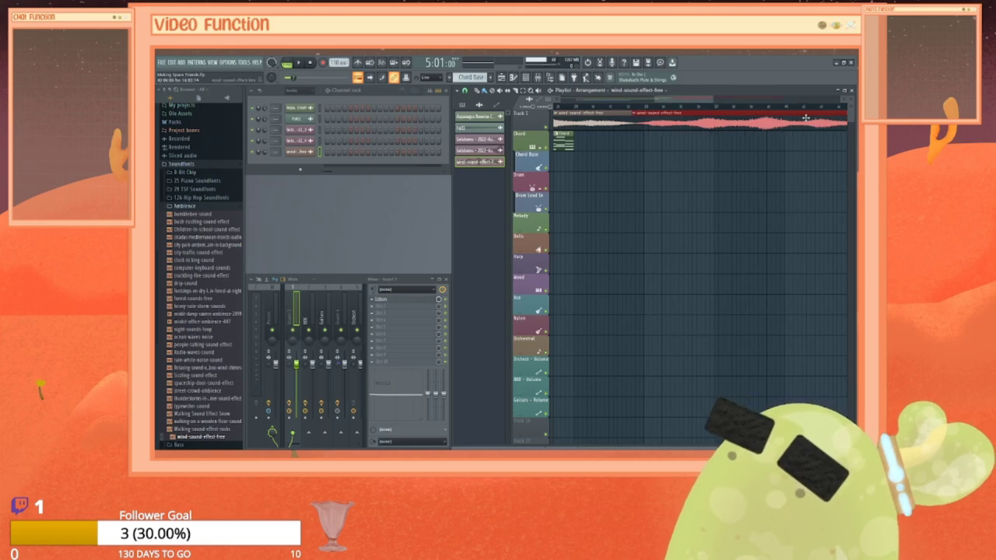
scroll(806, 118, right, 2)
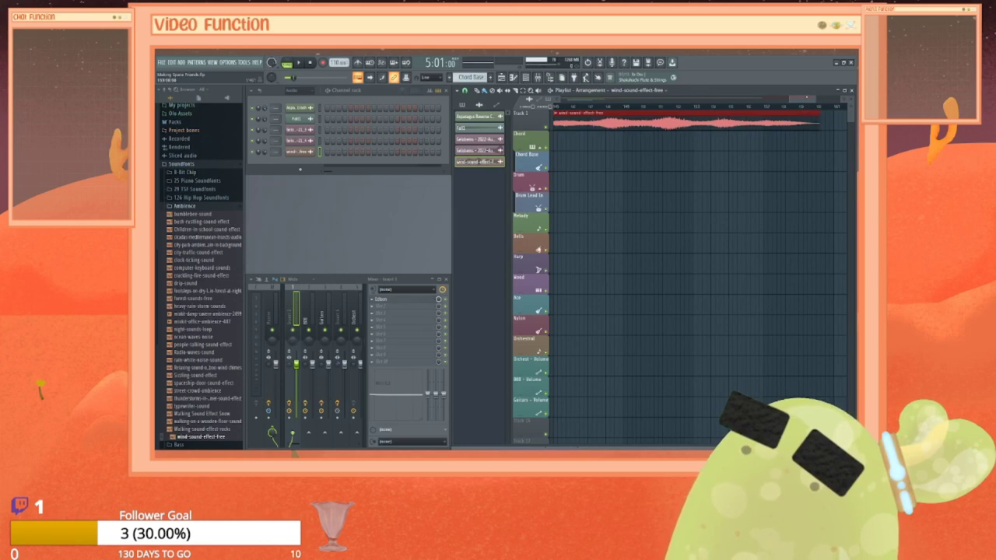
drag(810, 98, 574, 99)
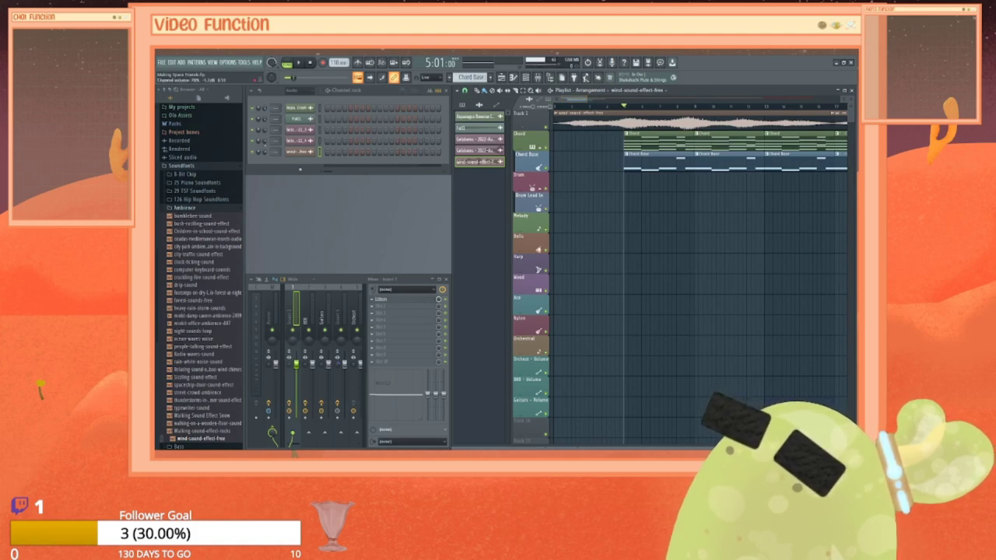
Step: Lower the wind-sound-effect-free channel's volume slightly and play the song from bar 1
drag(265, 153, 265, 157)
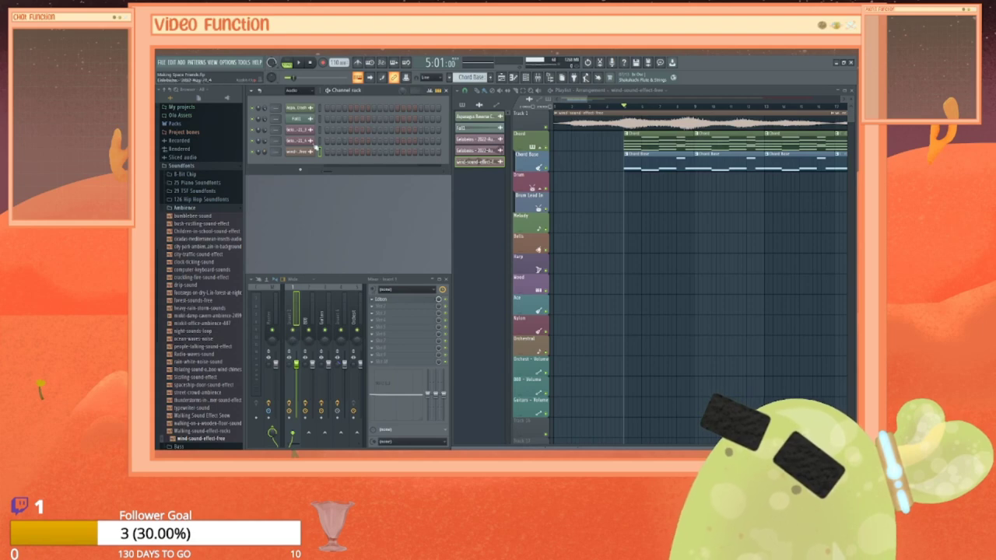
drag(624, 105, 523, 107)
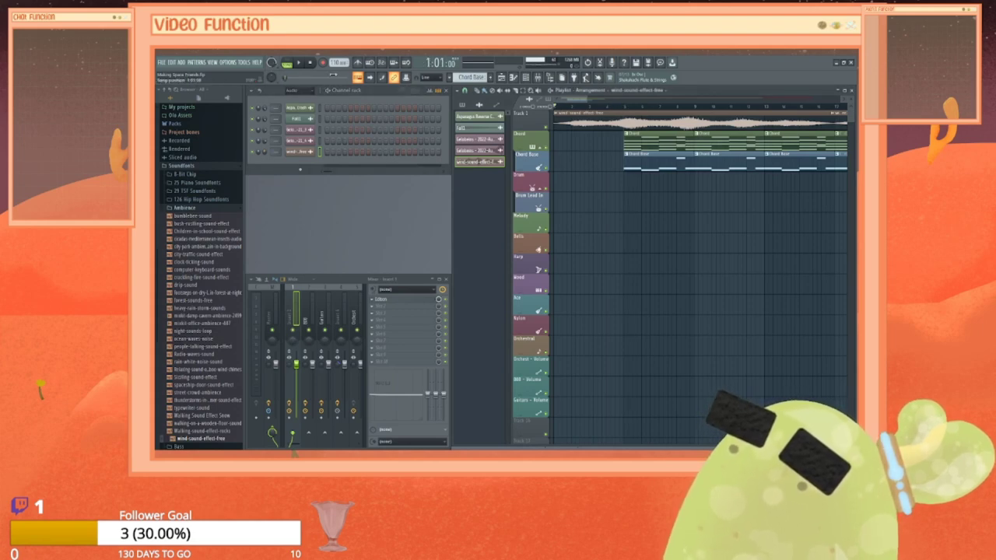
click(298, 62)
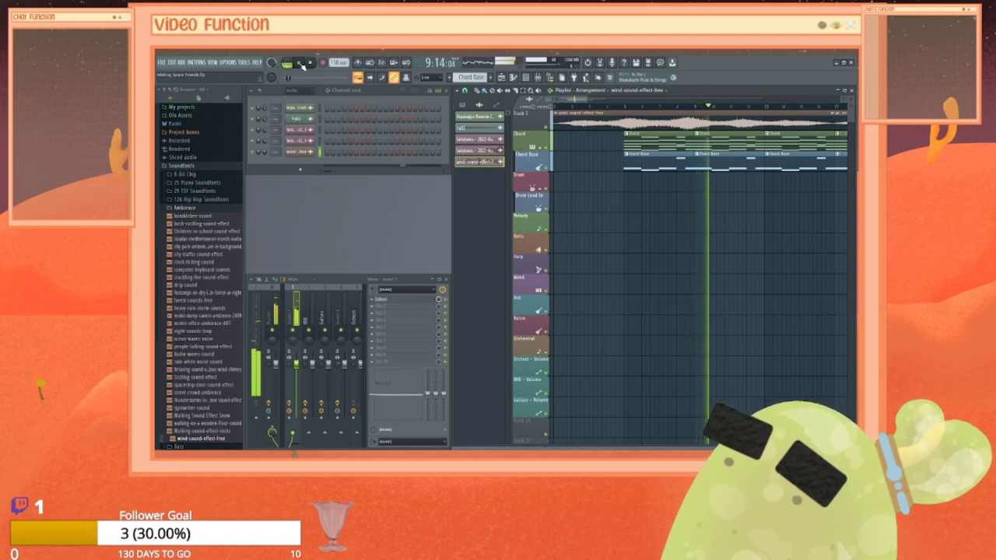
click(302, 64)
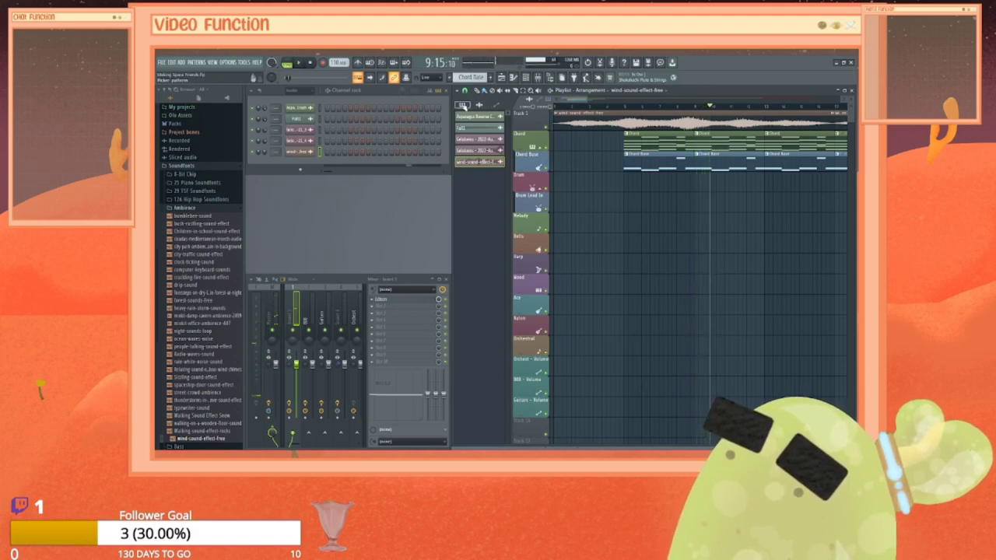
Step: Move the Chord pattern's Rhodes C#5 note in the first half of bar 4 down to A4, close the piano roll and play the song
click(463, 104)
click(458, 116)
right_click(301, 131)
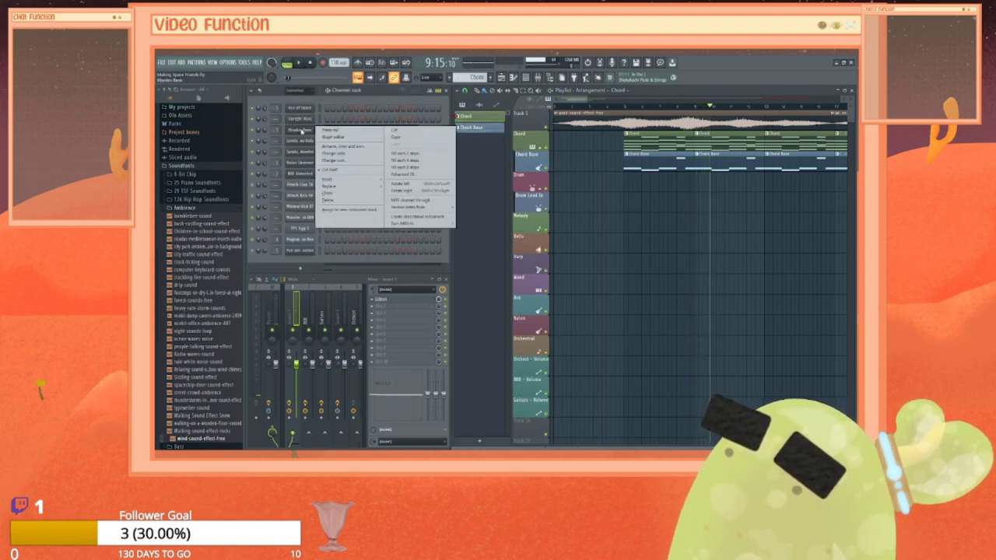
click(338, 132)
scroll(667, 237, up, 3)
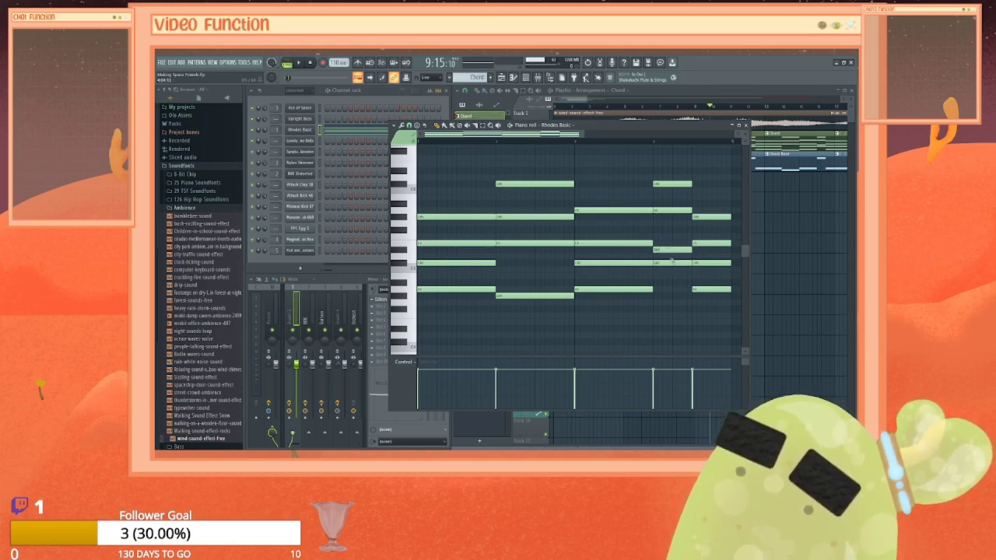
drag(666, 264, 668, 293)
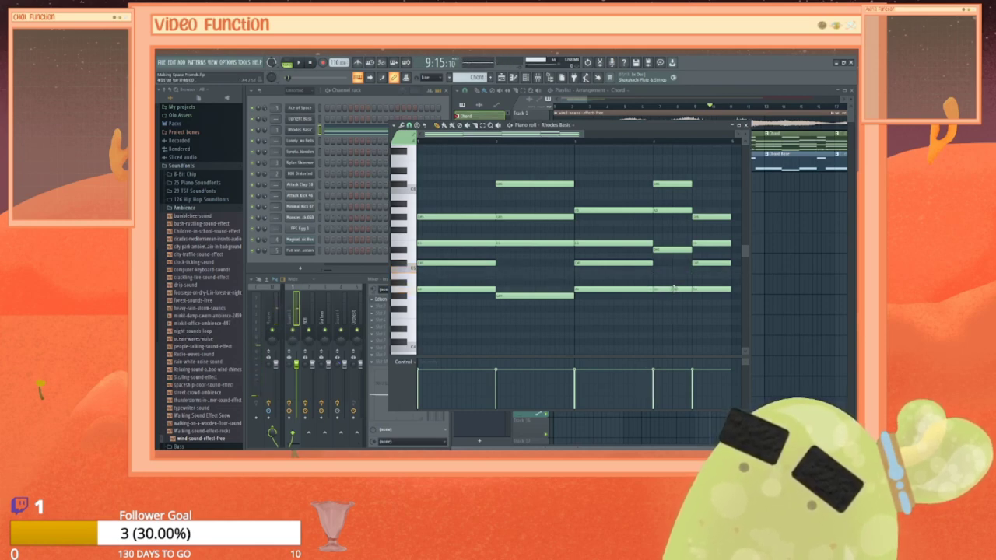
mouse_move(668, 292)
mouse_down()
mouse_move(670, 325)
mouse_move(672, 290)
mouse_up()
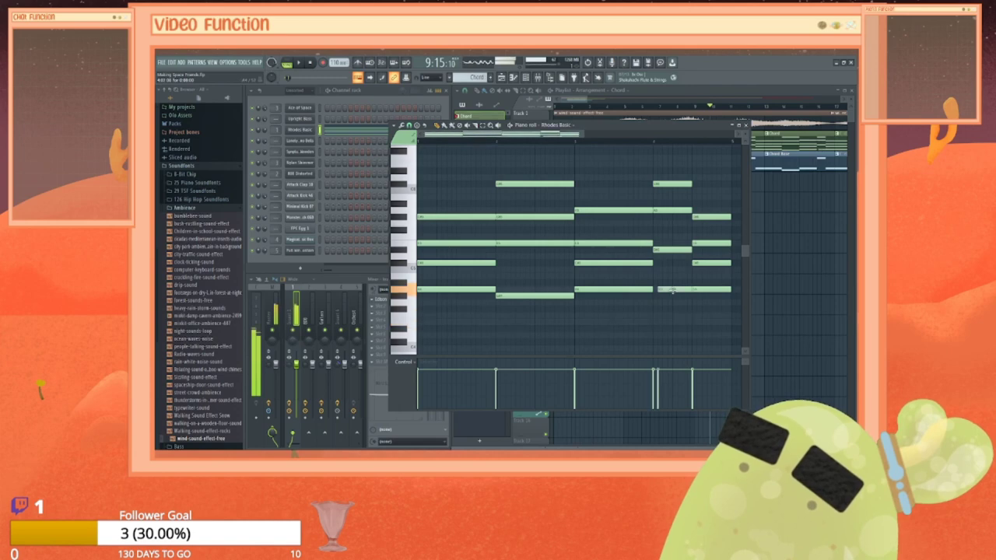
click(746, 125)
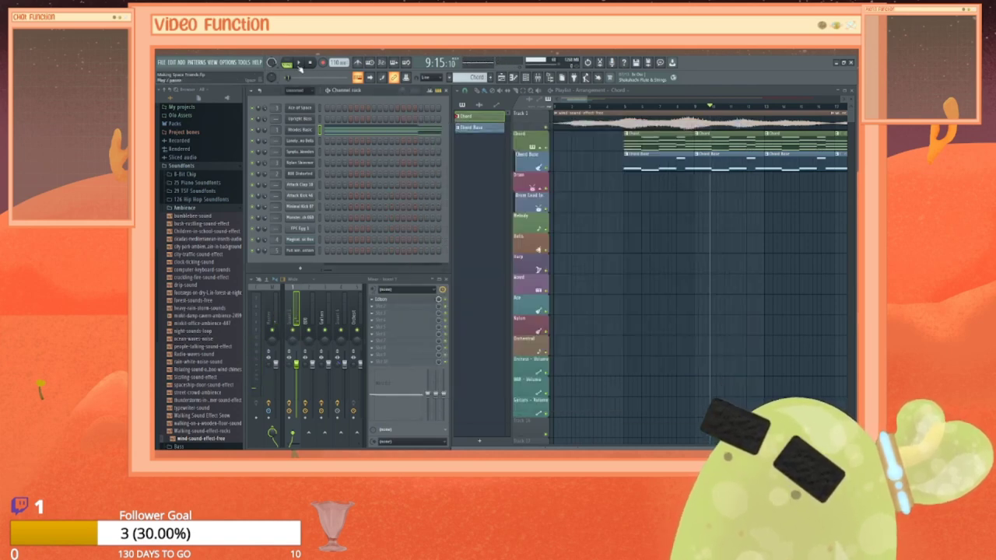
click(300, 65)
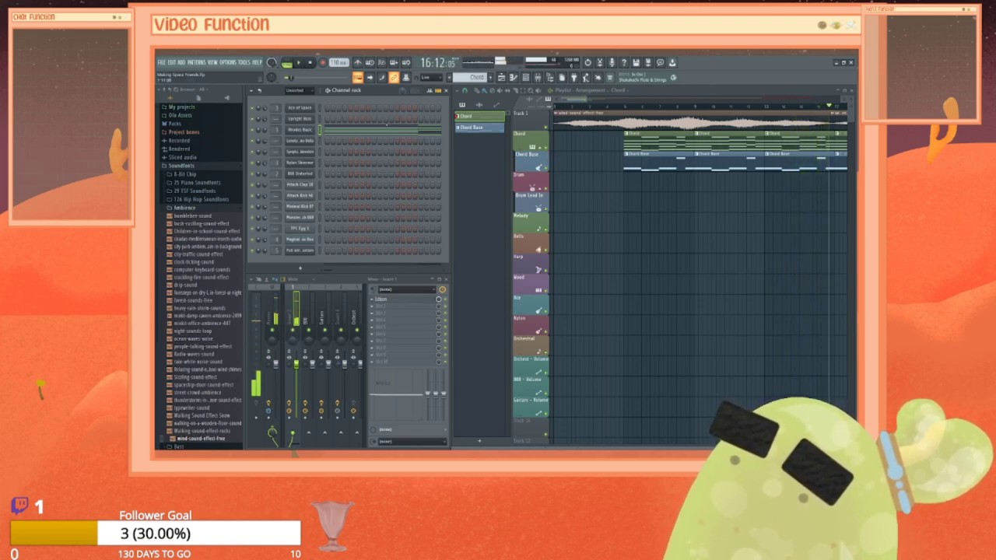
Step: Create a new pattern named Drum Lead In and give it a random color
click(485, 441)
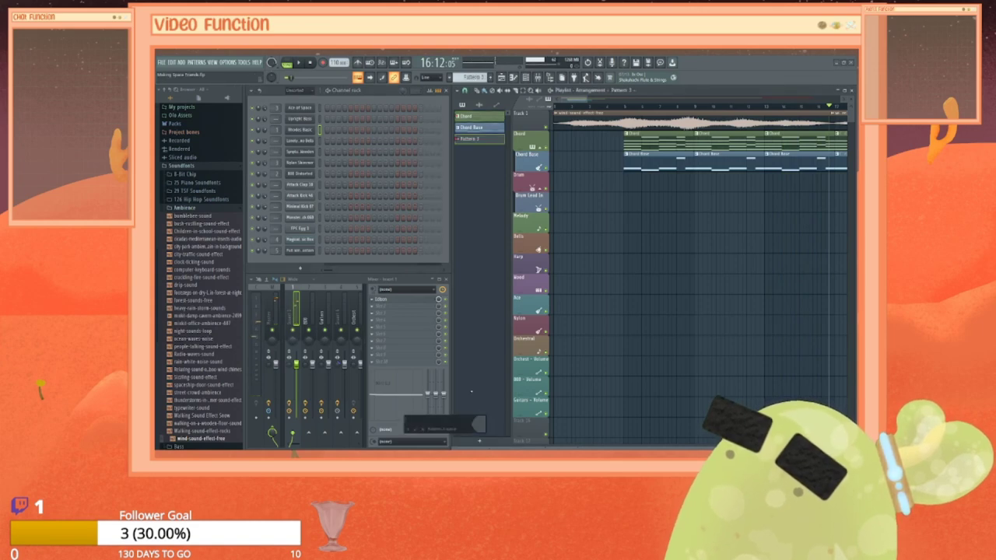
text(Drum Lead In)
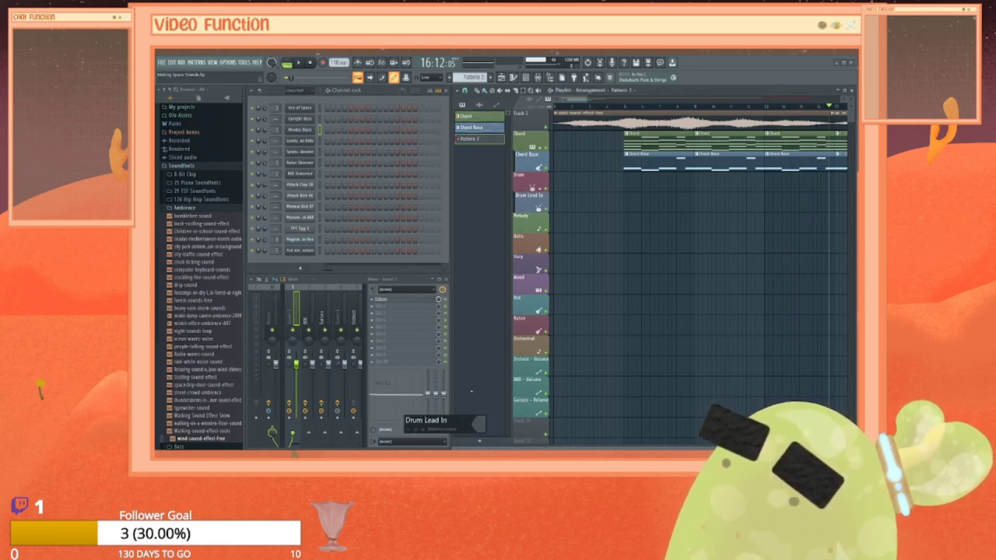
key(Return)
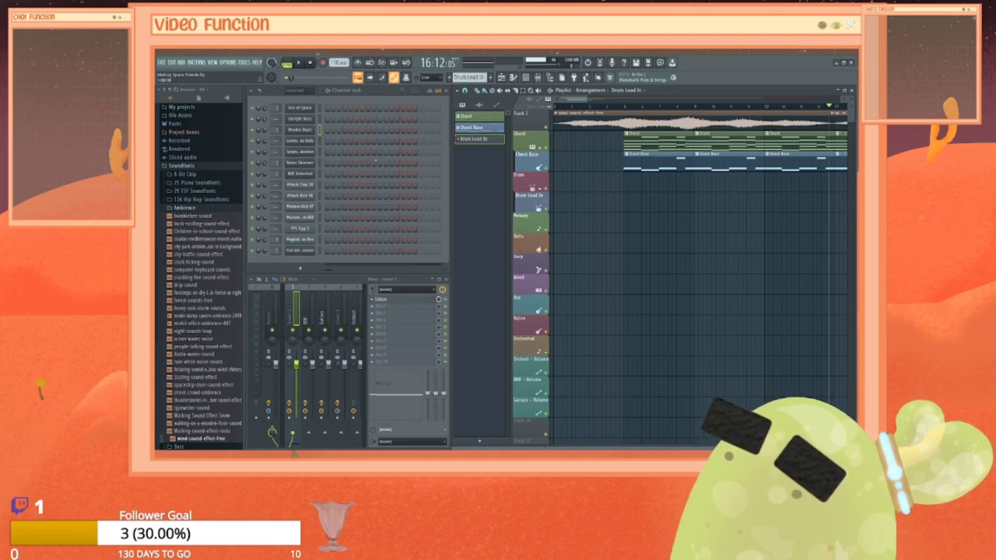
right_click(479, 139)
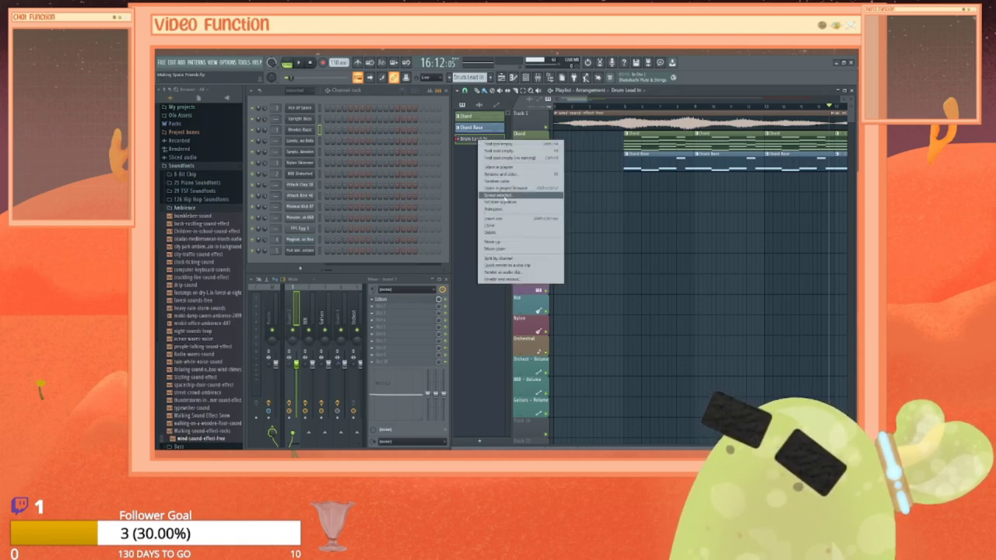
click(498, 182)
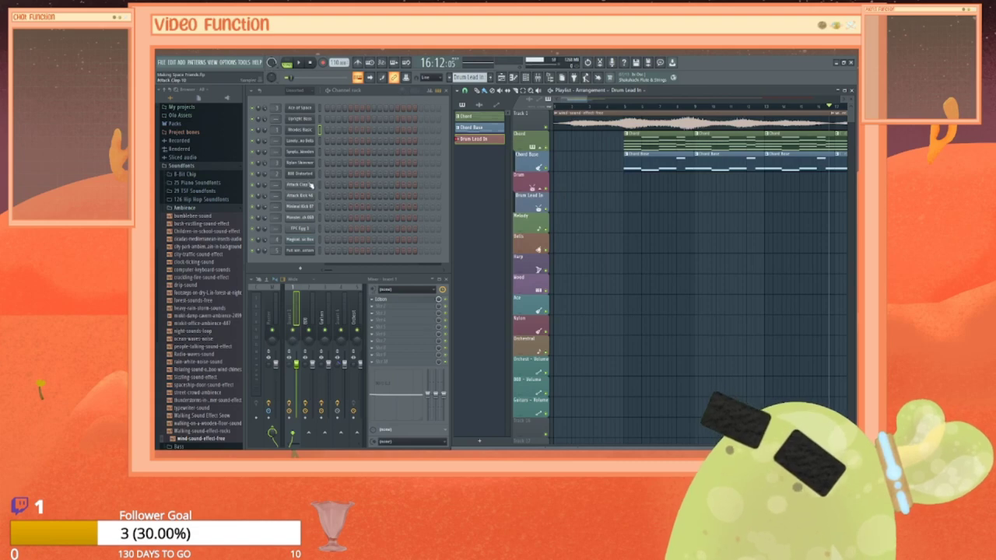
Step: Program a one-bar FPC Egg rhythm with hits on steps 1, 5, 8 and 10 and a closing run on 14–16, and play the pattern
click(339, 229)
click(288, 63)
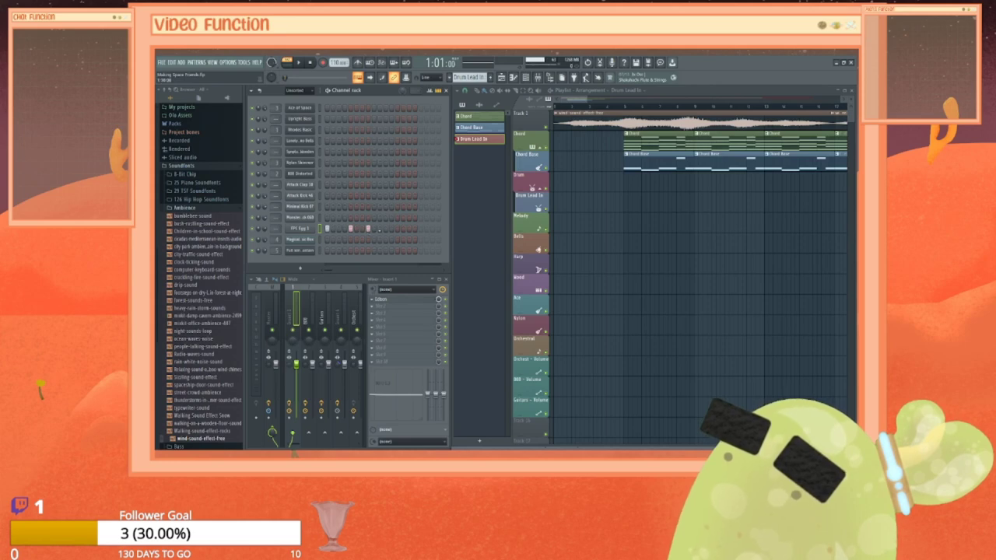
click(393, 229)
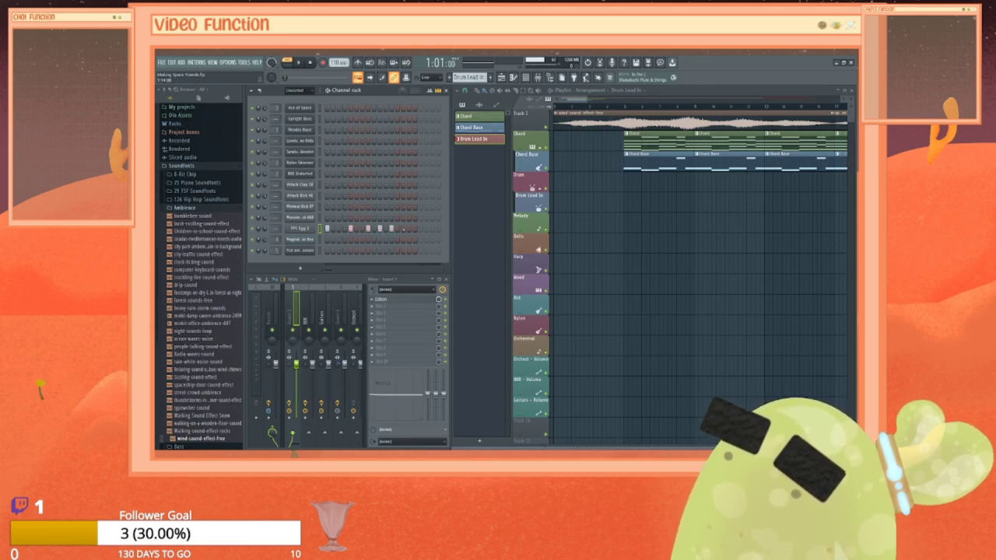
drag(402, 229, 434, 229)
right_click(433, 228)
right_click(427, 229)
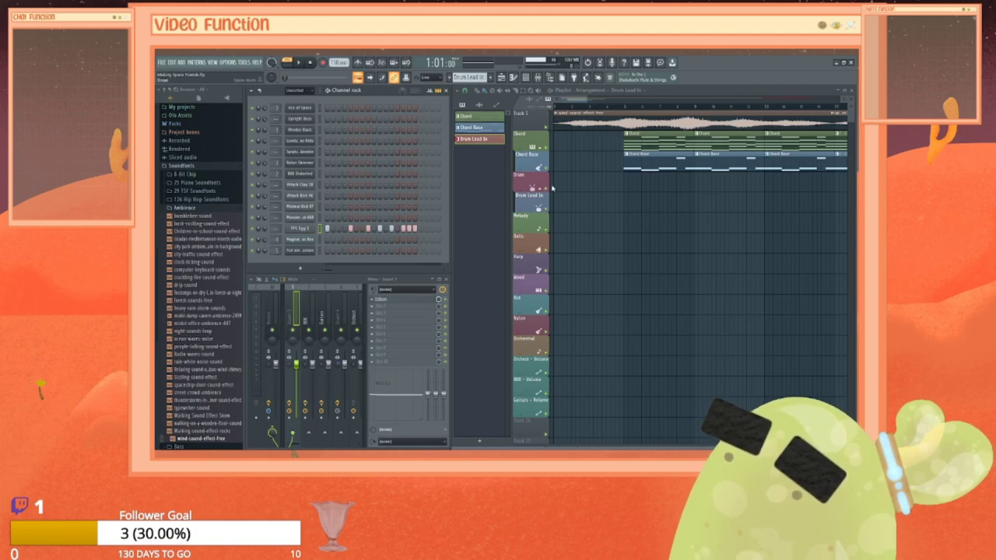
click(301, 66)
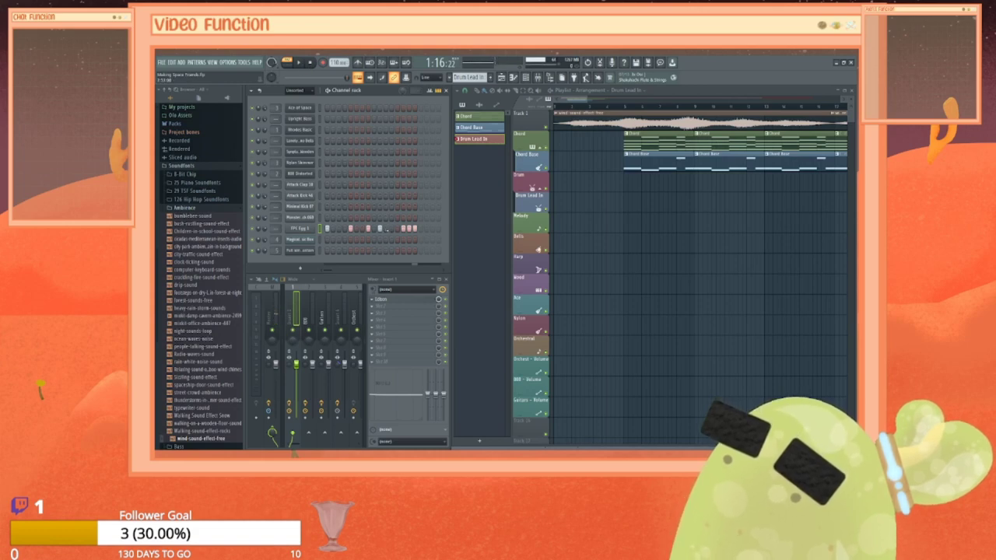
click(300, 62)
Step: Place a Drum Lead In clip at bar 4 on the Drum Lead In track, just before the chords start
click(617, 187)
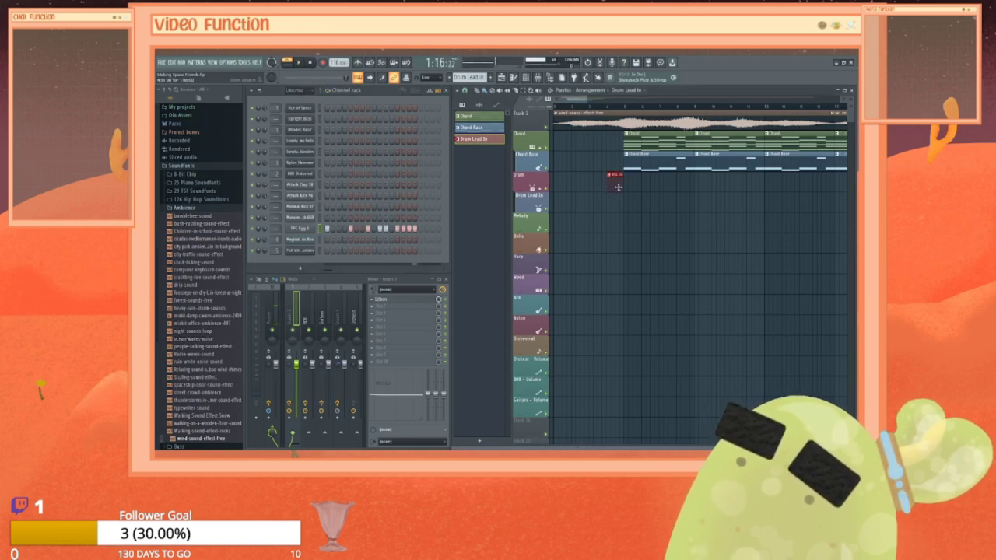
drag(618, 186, 618, 207)
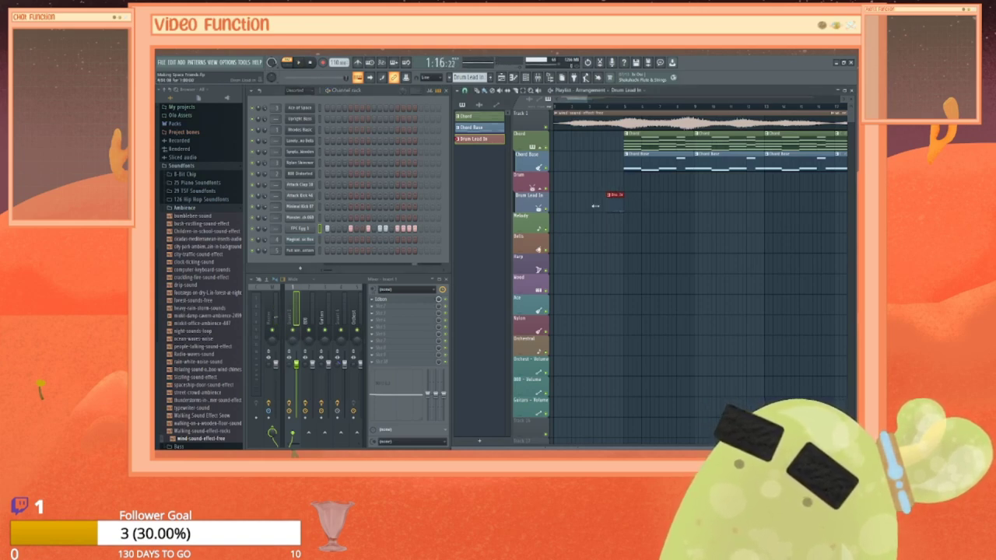
Step: Recolor the Drum Lead In track and place two more Drum Lead In clips on it at bars 12 and 20
right_click(524, 192)
click(539, 220)
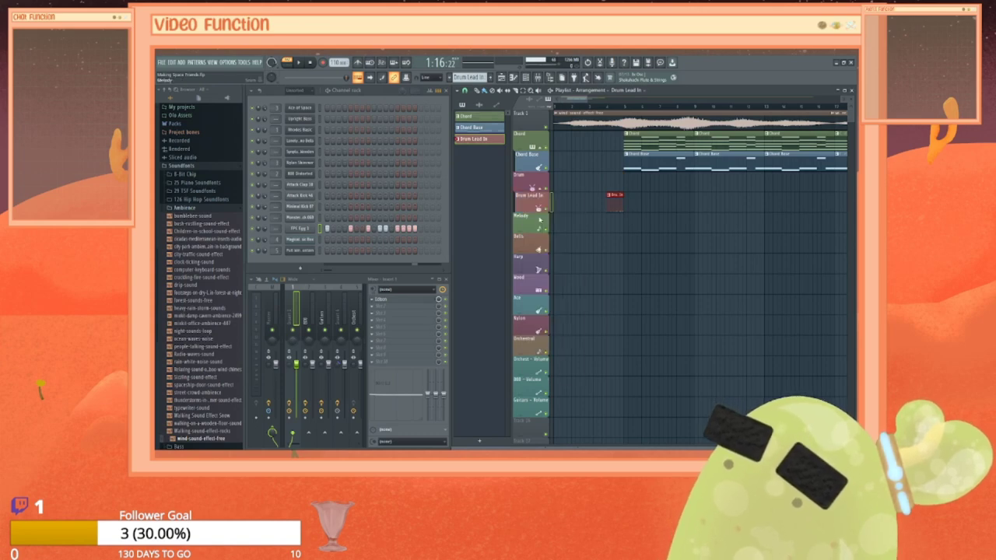
click(749, 196)
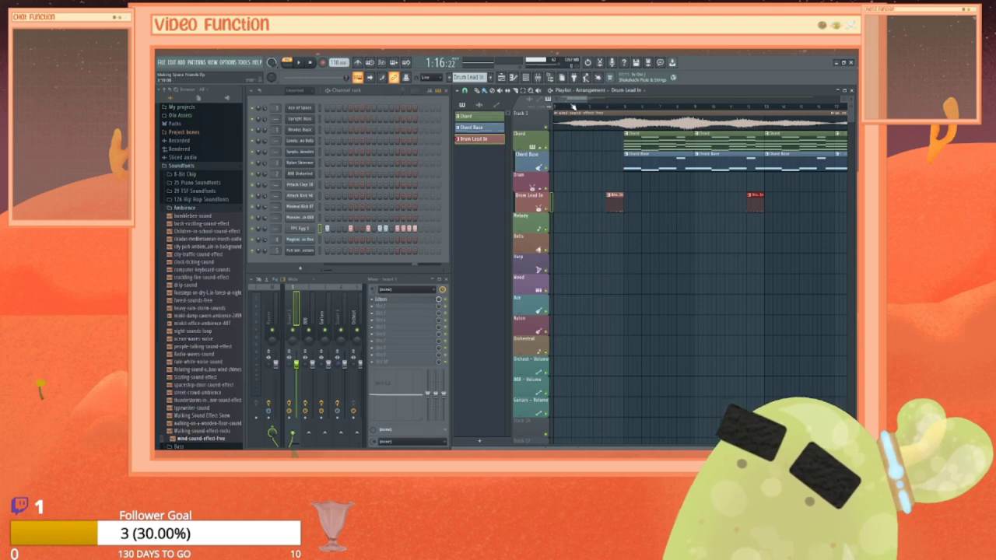
drag(575, 100, 592, 99)
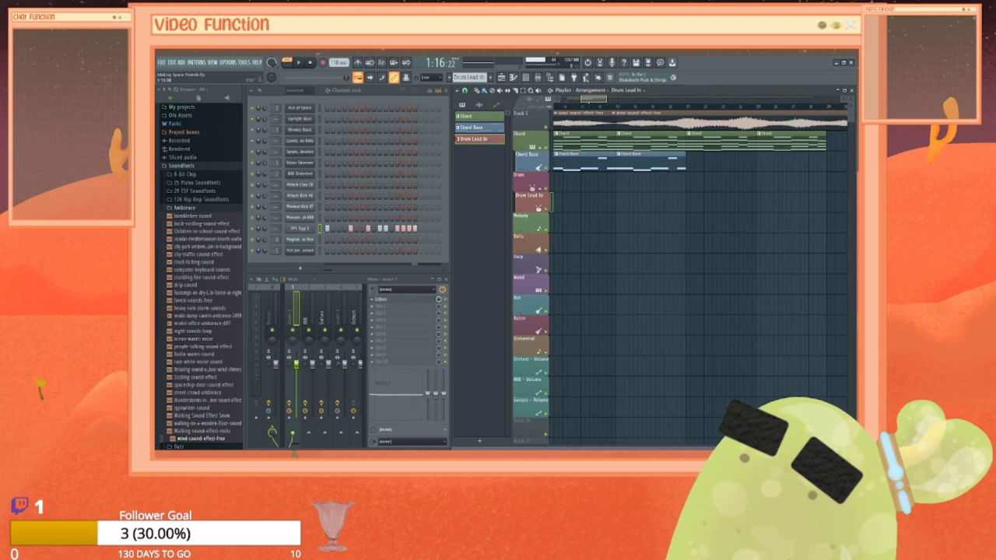
click(676, 197)
Step: Add Chord Base clips at bars 21 and 25 and a Drum Lead In clip at bar 28
click(669, 161)
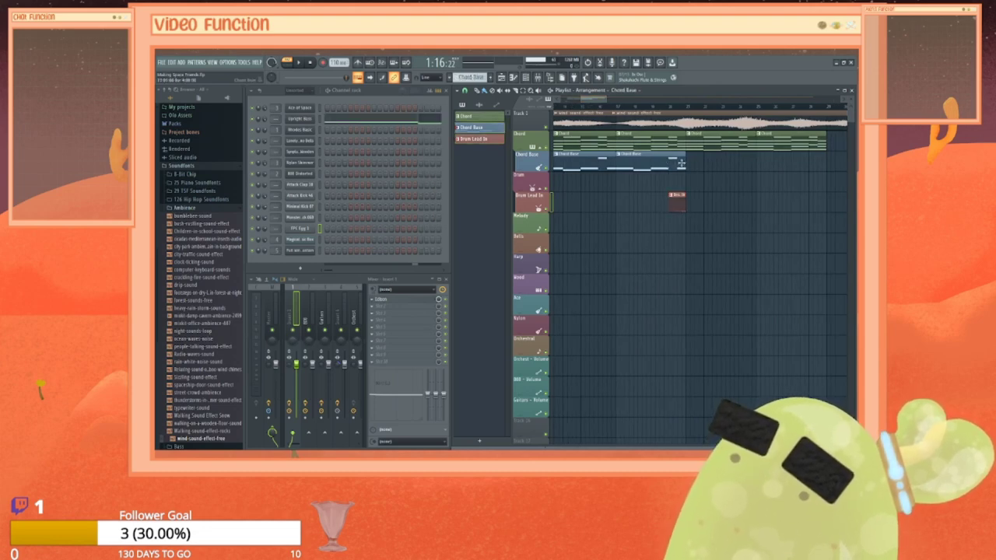
drag(688, 167, 816, 166)
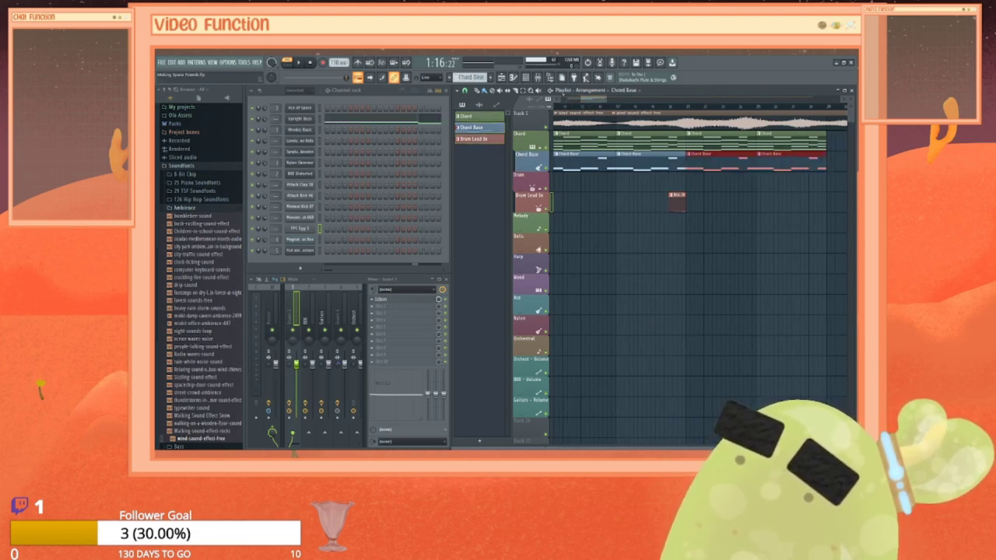
mouse_move(596, 100)
mouse_down()
mouse_move(611, 99)
mouse_move(597, 99)
mouse_up()
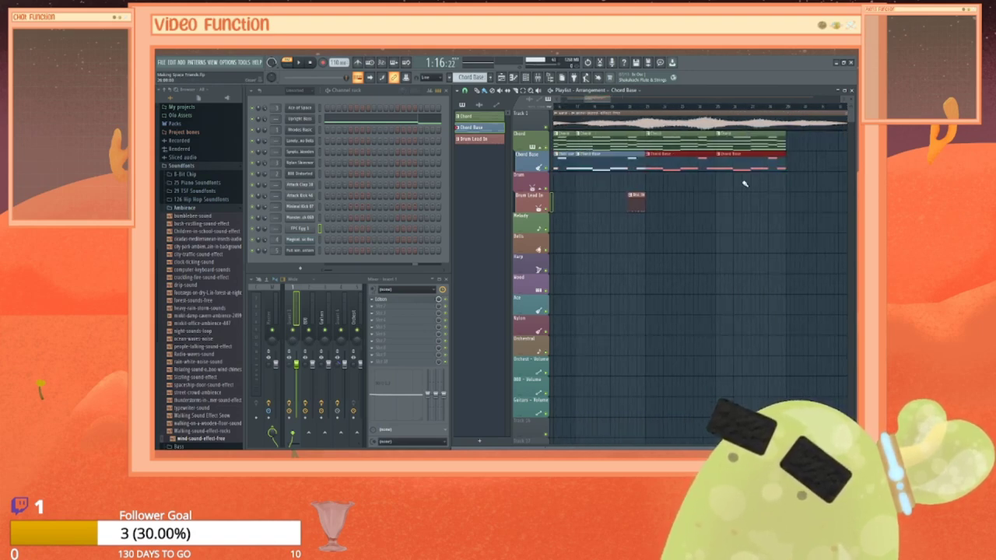
click(638, 203)
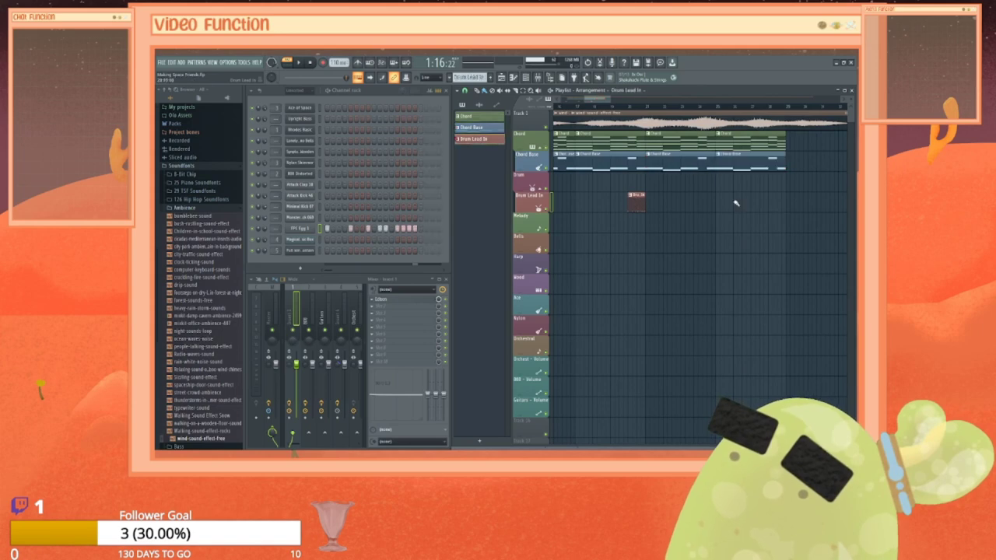
click(775, 203)
Step: Duplicate the bar 21–28 Chord, Chord Base and Drum Lead In clips back to back past the end of the wind audio, then undo the extra copy
drag(803, 230, 660, 131)
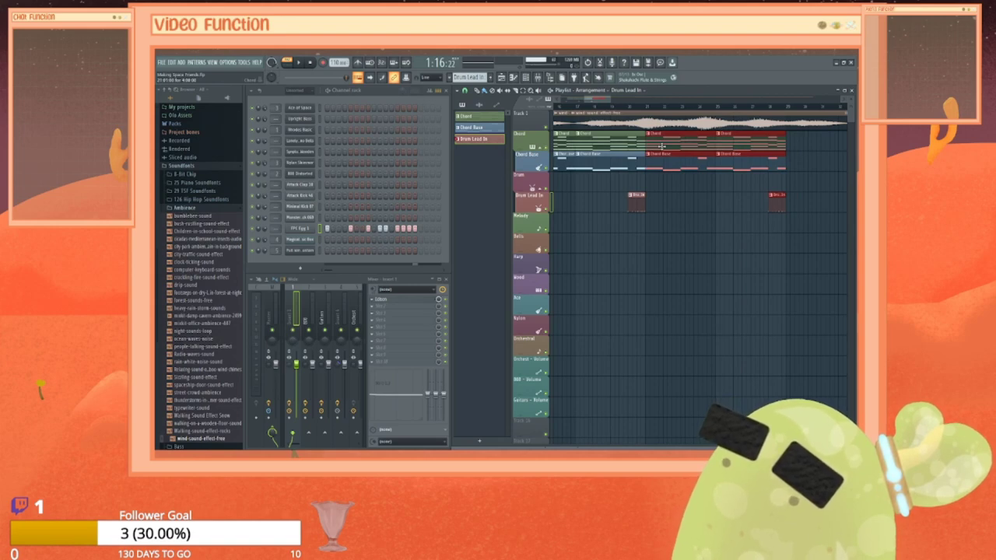
key(ctrl+b)
key(ctrl+b)
key(ctrl+b)
key(ctrl+b)
key(ctrl+b)
key(ctrl+b)
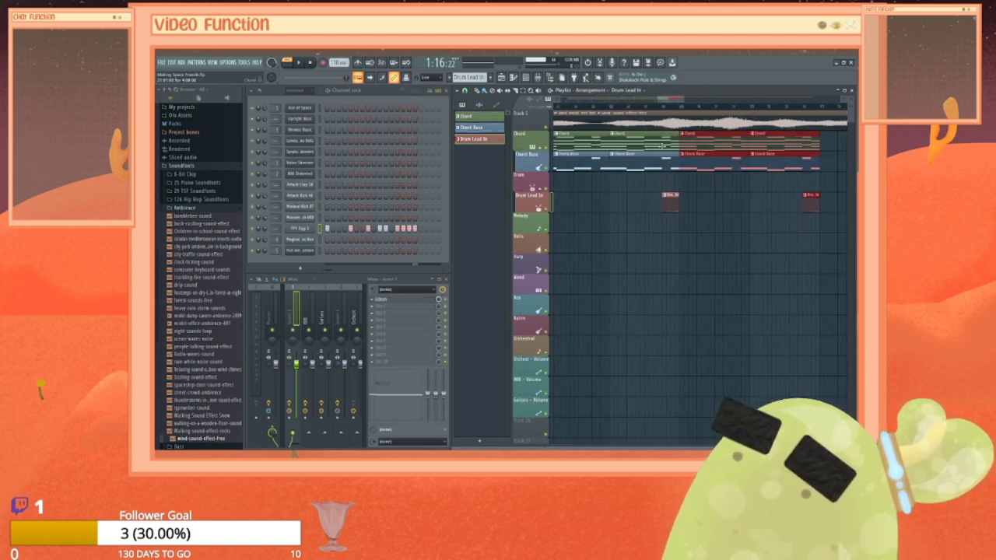
key(ctrl+b)
key(ctrl+b)
key(ctrl+b)
key(ctrl+b)
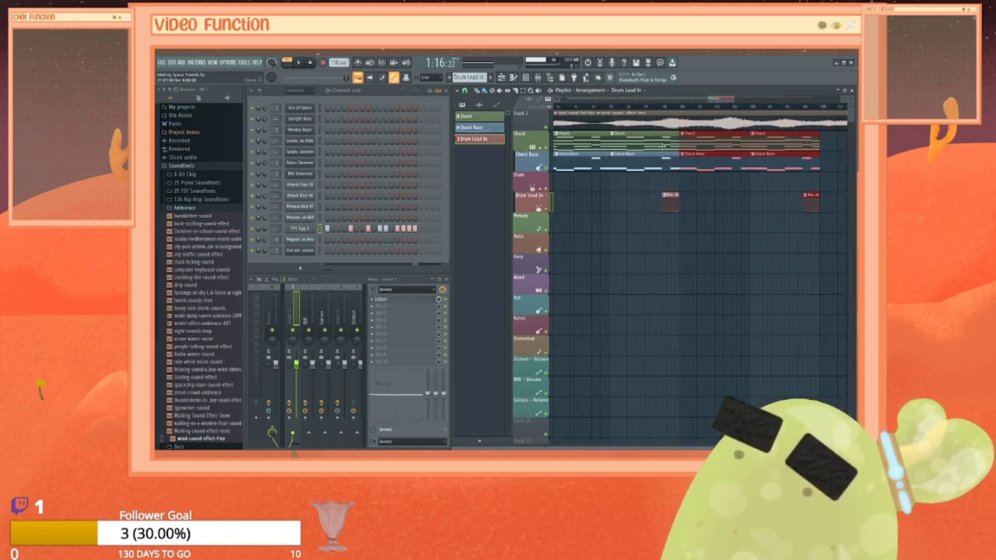
key(ctrl+b)
key(ctrl+b)
key(ctrl+b)
key(ctrl+b)
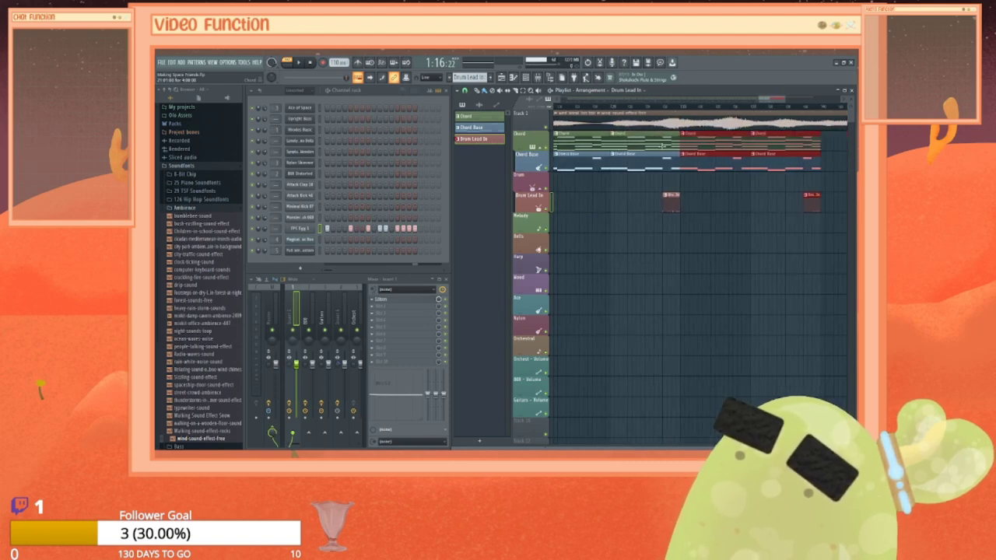
key(ctrl+b)
key(ctrl+b)
key(ctrl+b)
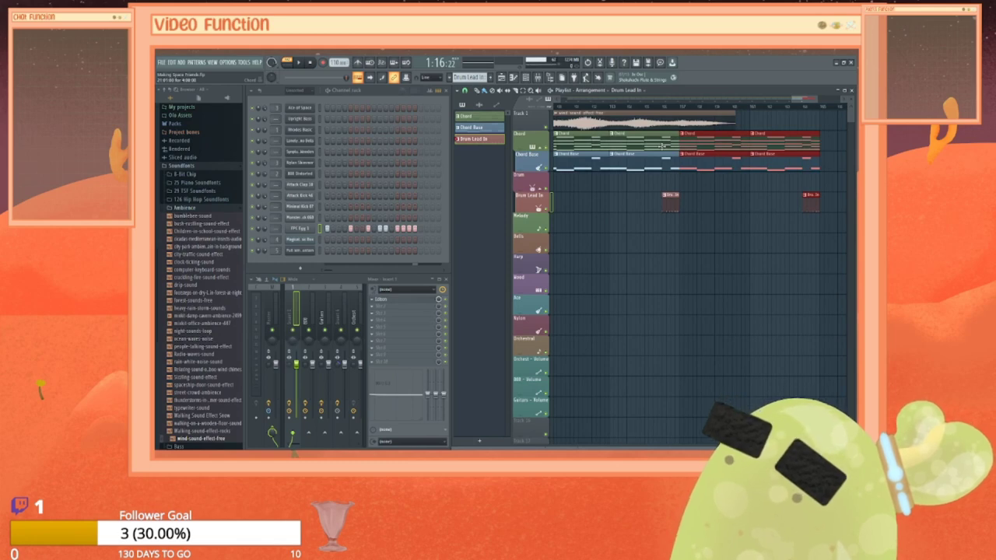
key(ctrl+z)
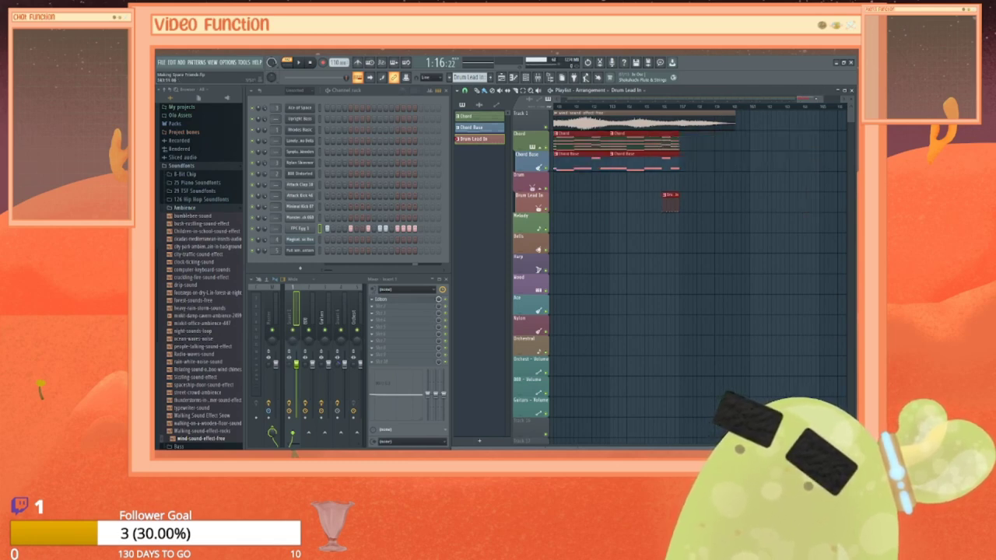
Step: Create a new pattern named Drum and give it a random color
drag(807, 99, 563, 99)
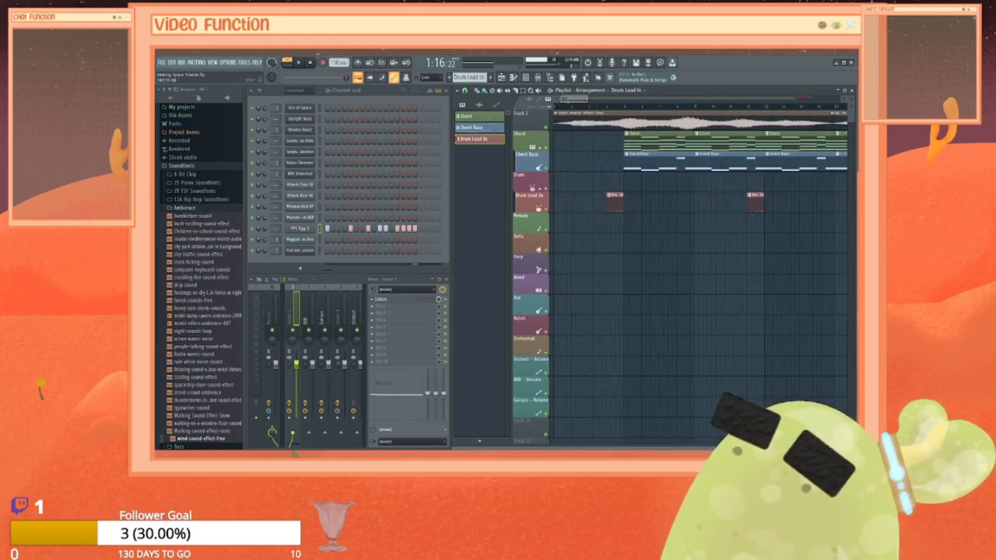
click(480, 441)
text(Drum)
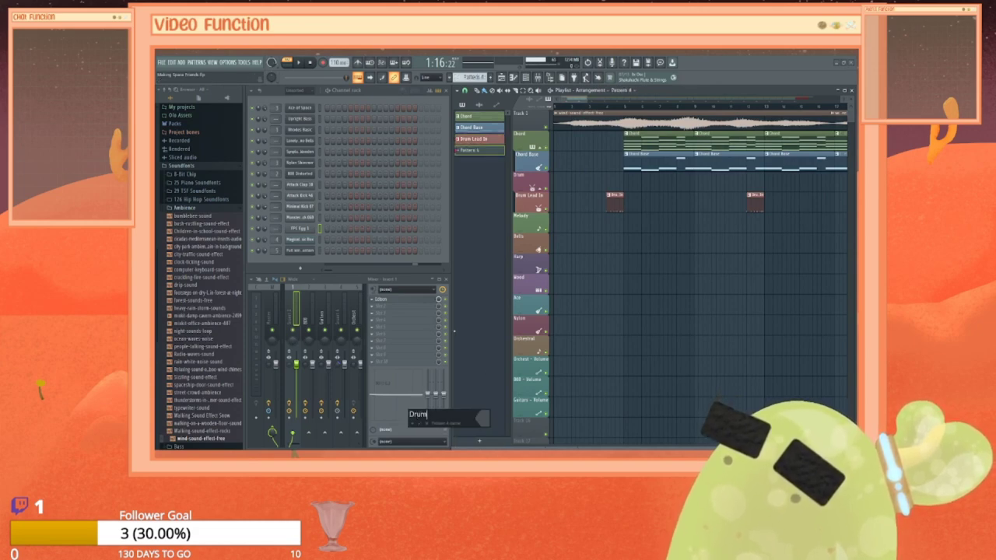
key(Return)
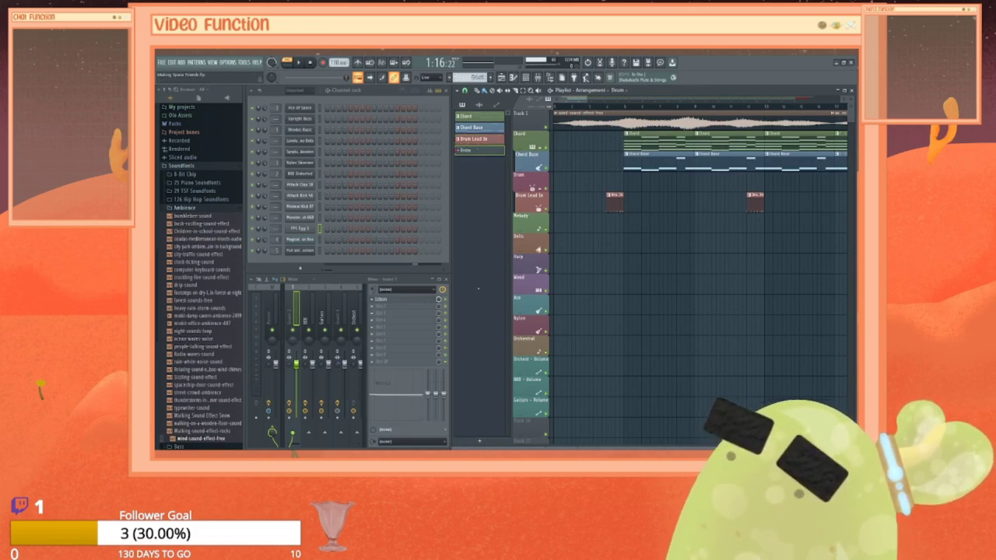
right_click(469, 151)
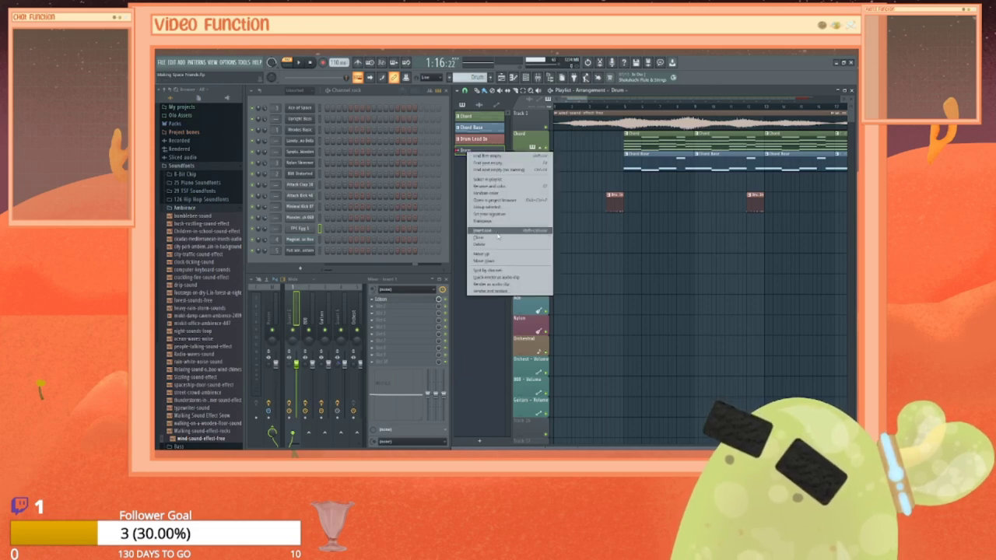
click(488, 193)
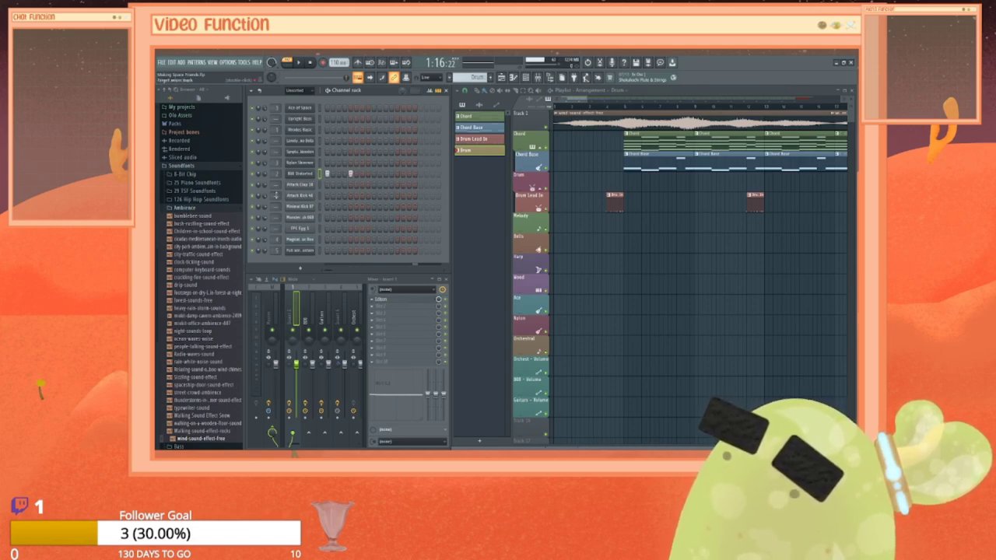
Step: Delete the Minimal Kick and Monster Kick channels from the channel rack
right_click(305, 208)
click(334, 289)
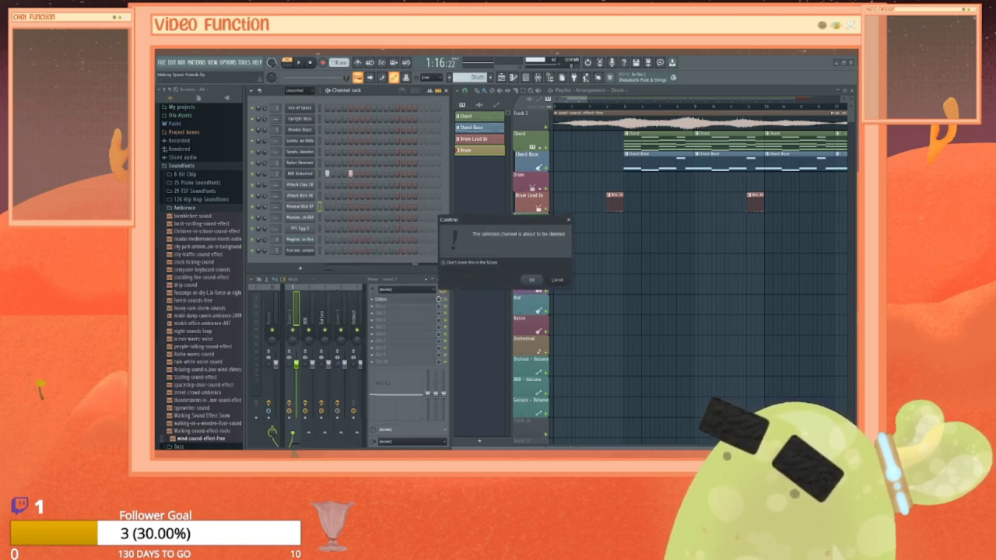
click(532, 280)
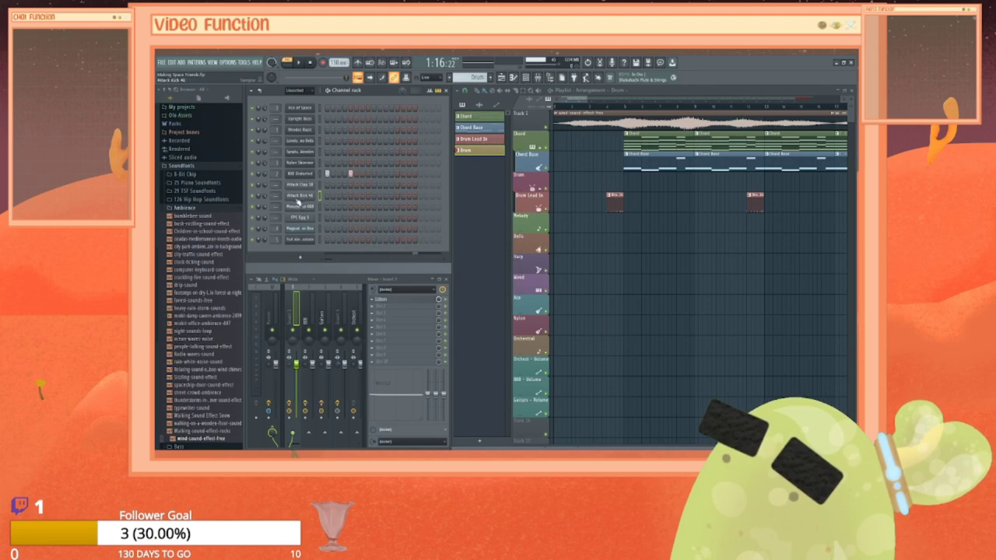
right_click(299, 211)
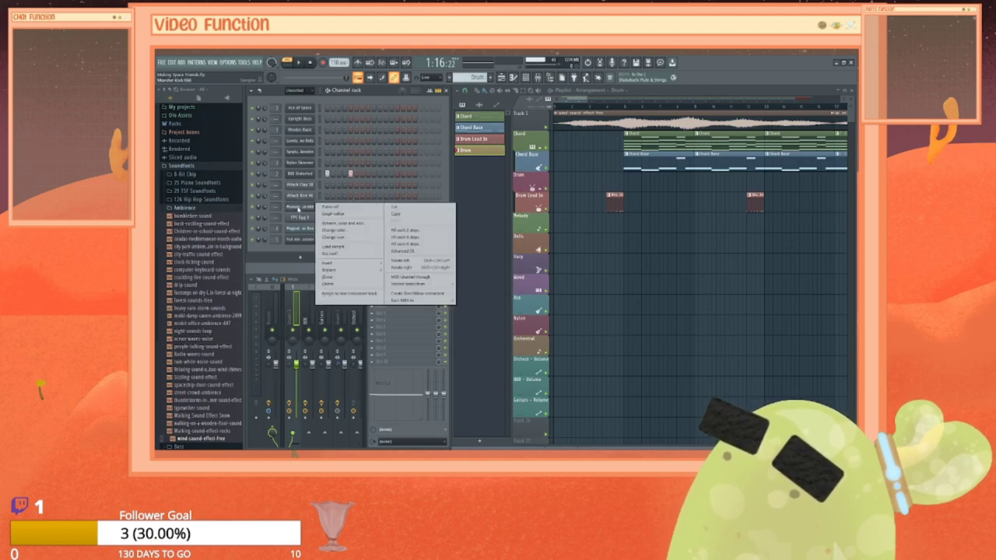
click(340, 287)
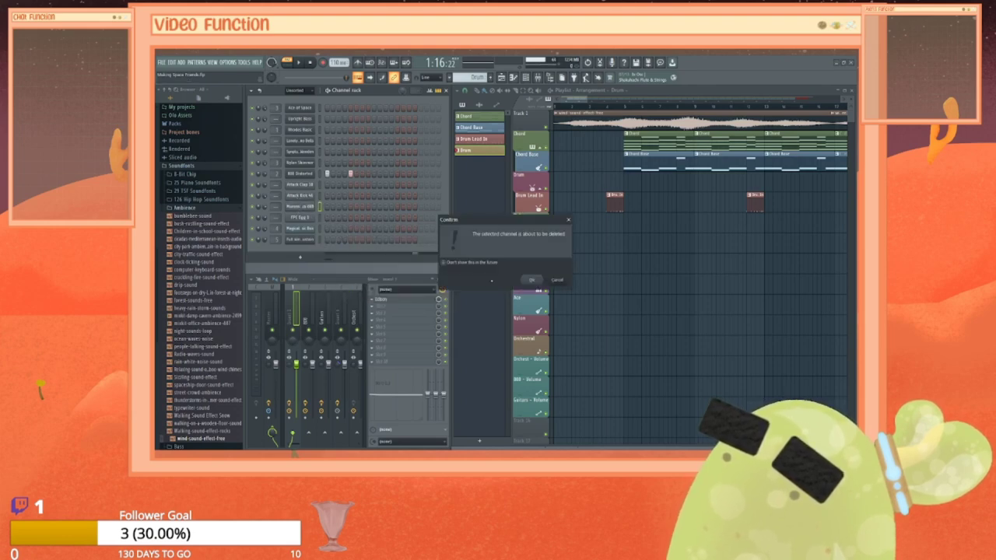
click(532, 280)
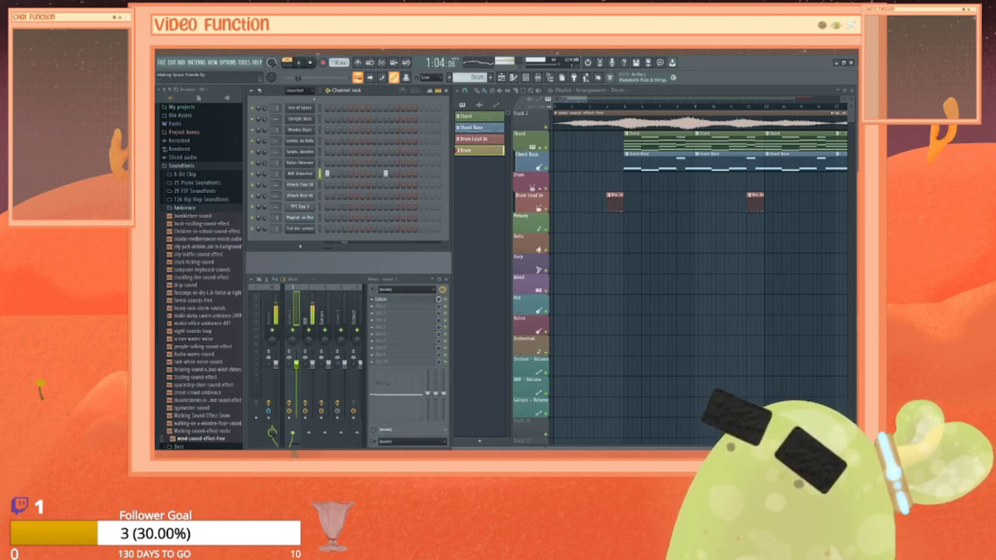
Step: Raise the 808 Distorted's step 11 hit a few semitones in the piano roll and close it
right_click(319, 173)
click(331, 174)
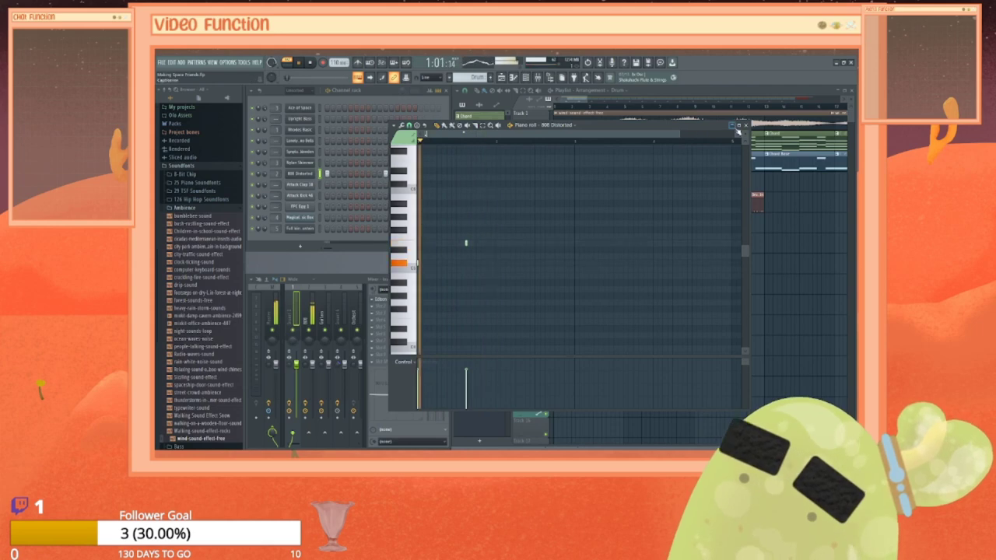
key(F7)
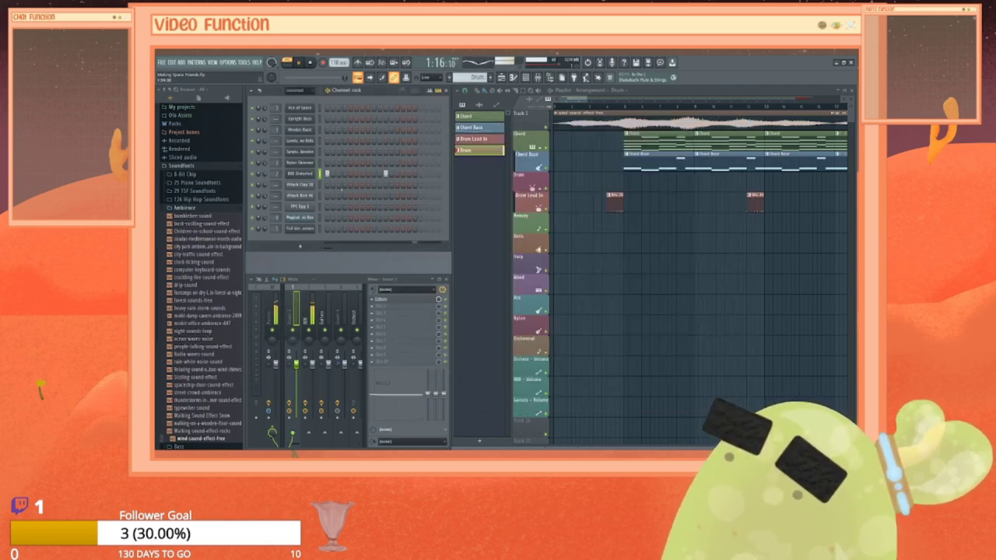
Step: Program the Drum beat with Attack Kick on steps 3 and 9, Attack Clap on 5 and 15, and FPC Egg on 7 and 13, then play it
click(310, 62)
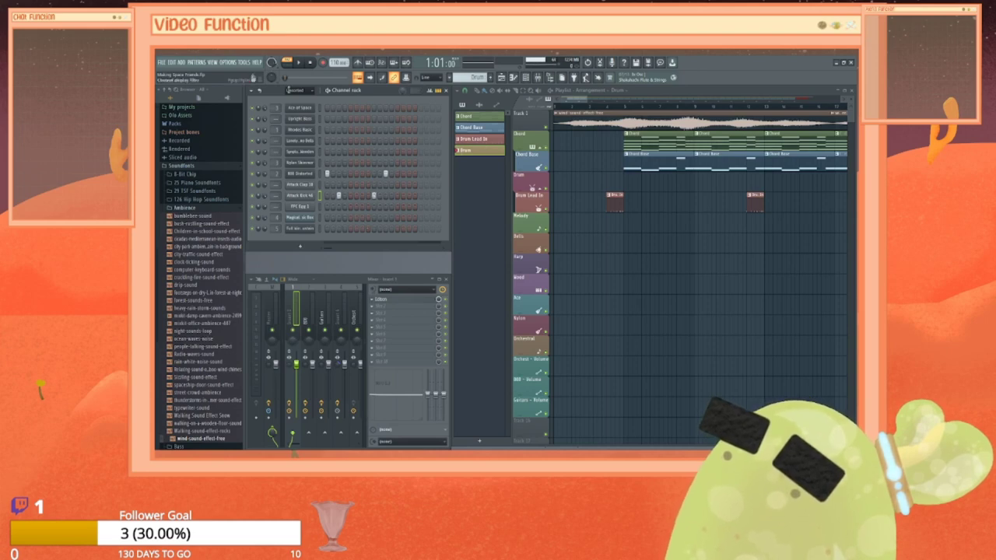
click(302, 63)
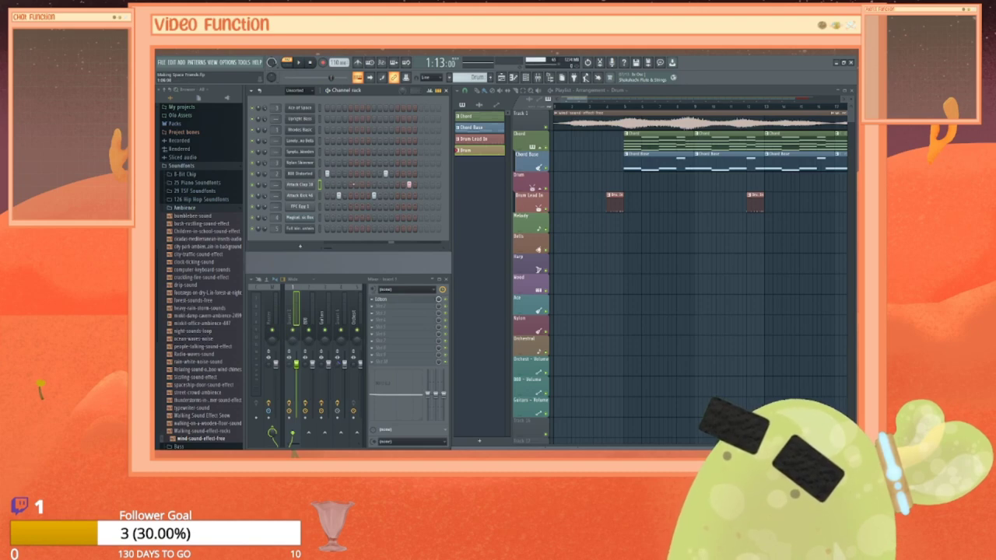
click(300, 63)
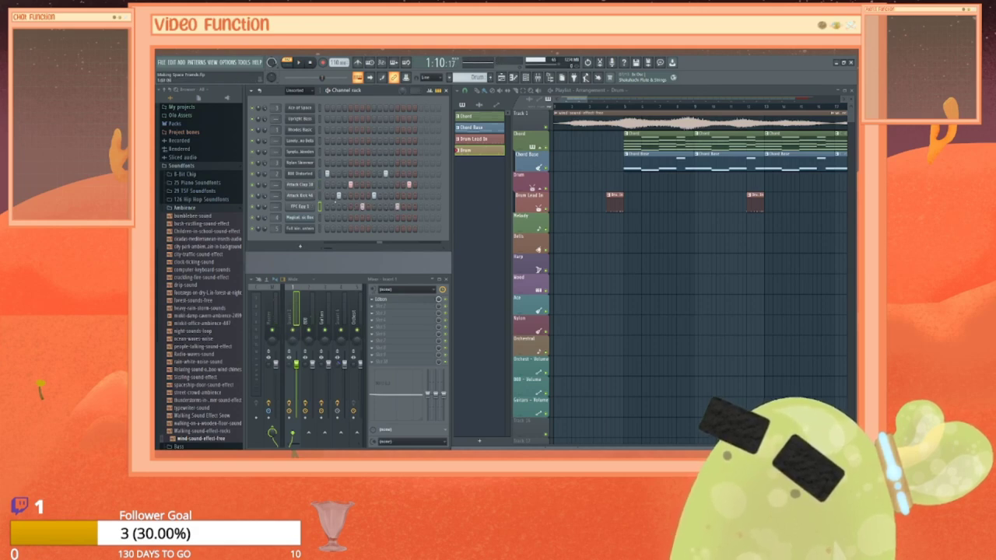
click(300, 63)
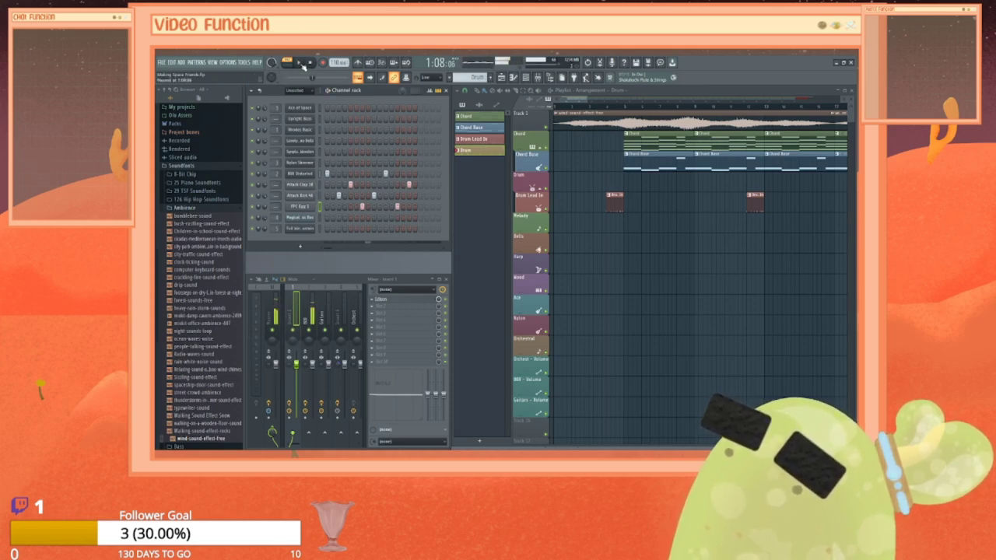
Step: Inspect the Attack Clap channel's sample and miscellaneous settings, then close the channel window
click(305, 185)
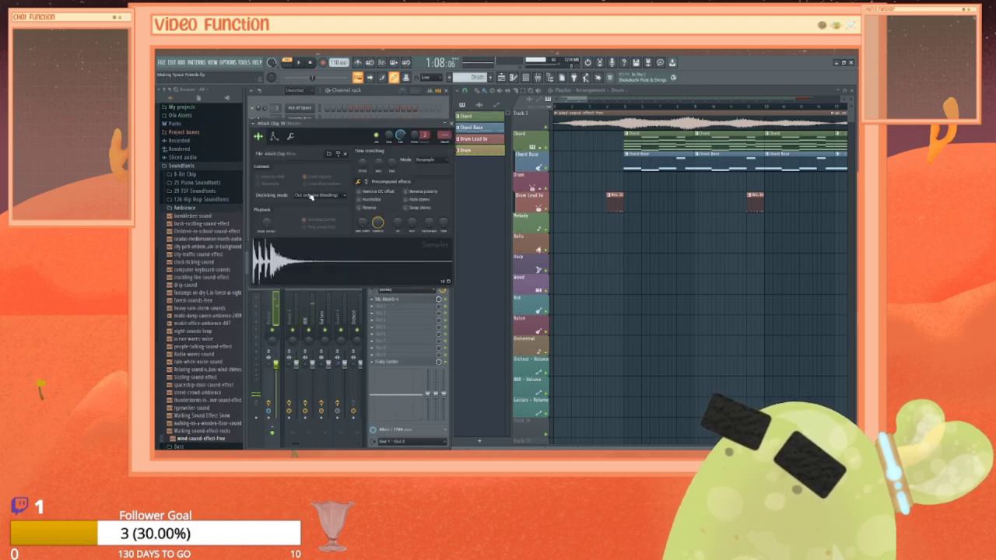
click(289, 136)
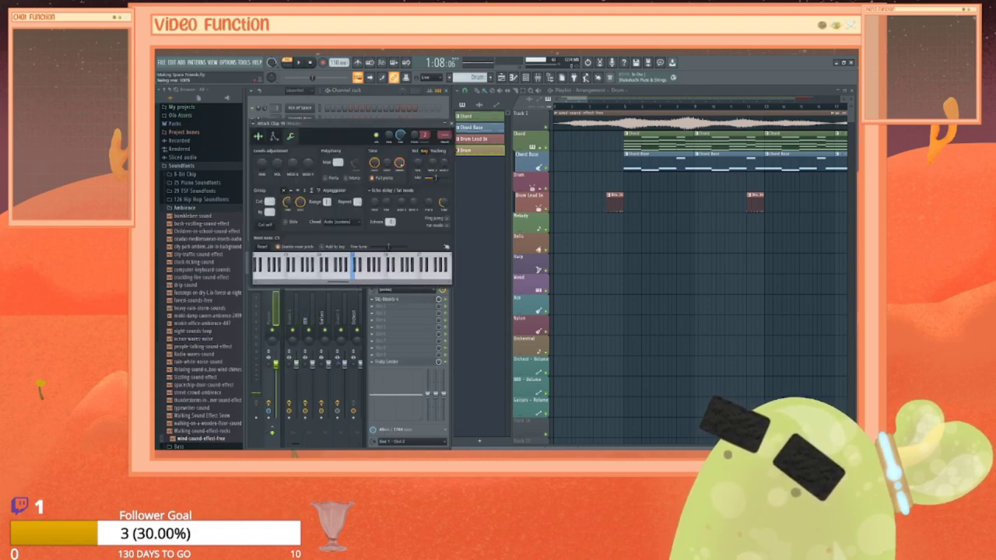
click(451, 124)
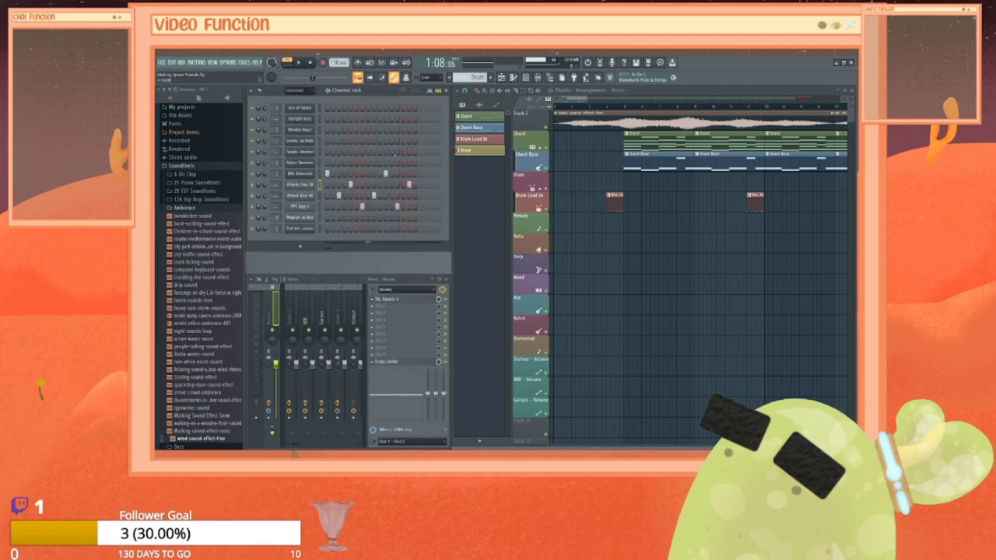
Step: Place one-bar Drum clips on the Drum track in every bar from 5 through 12
click(628, 176)
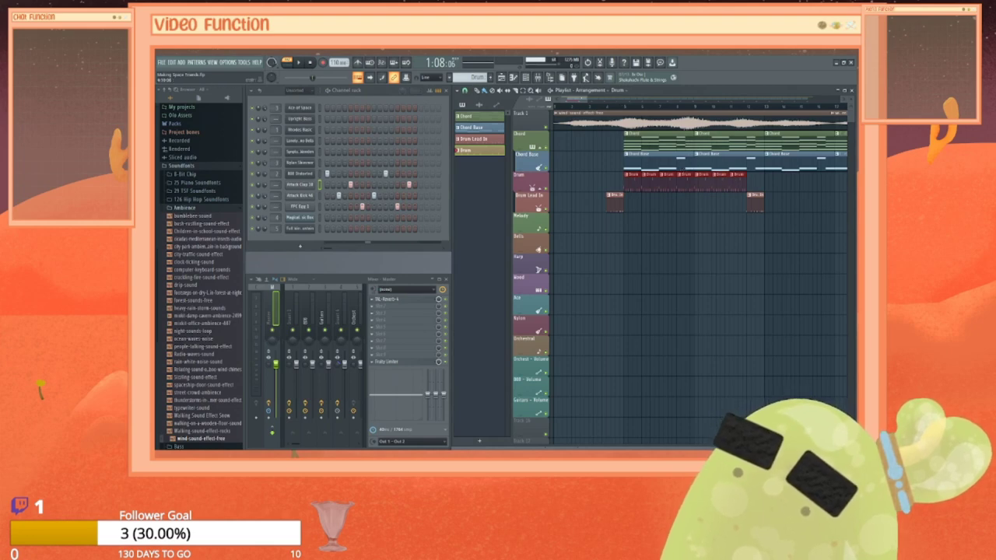
mouse_move(575, 100)
mouse_down()
mouse_move(593, 100)
mouse_move(579, 101)
mouse_up()
click(693, 185)
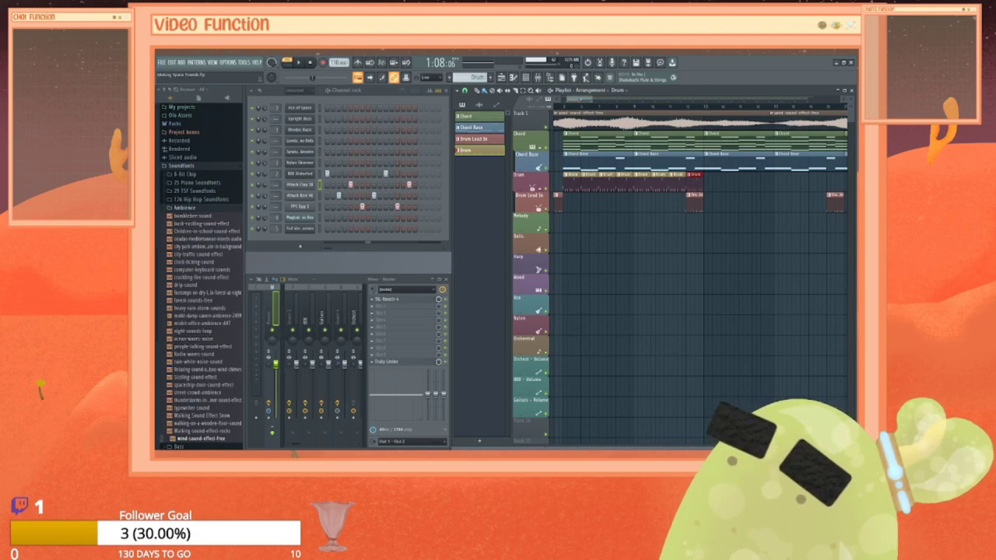
drag(577, 100, 589, 100)
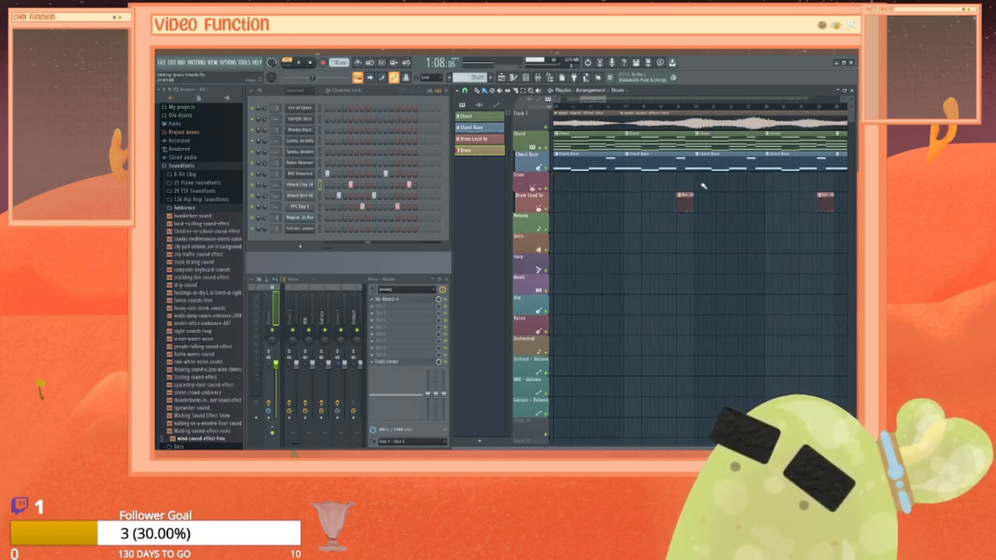
Step: Fill the Drum track with one-bar Drum clips from bar 21 to the next Drum Lead In, and across one later section between lead-ins
drag(696, 187, 804, 184)
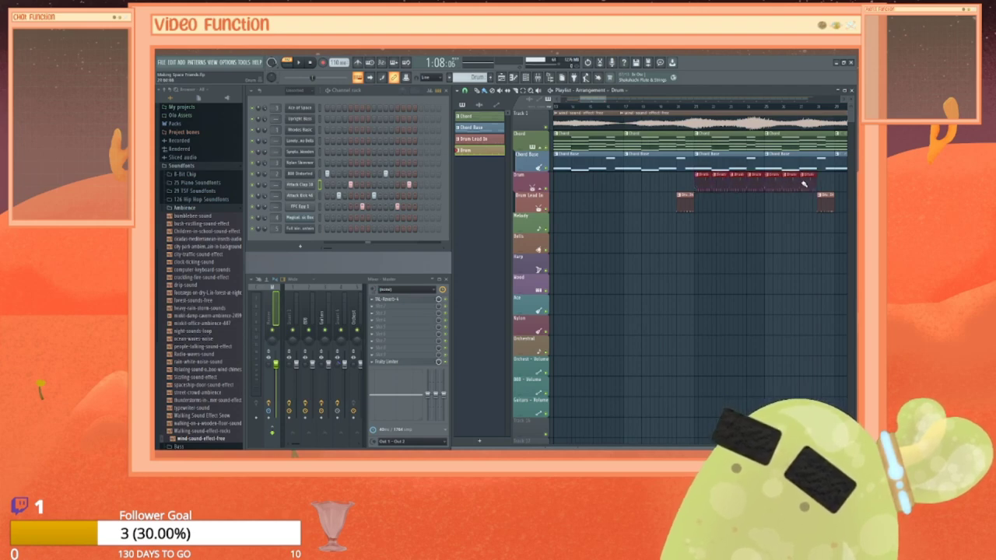
drag(594, 100, 641, 100)
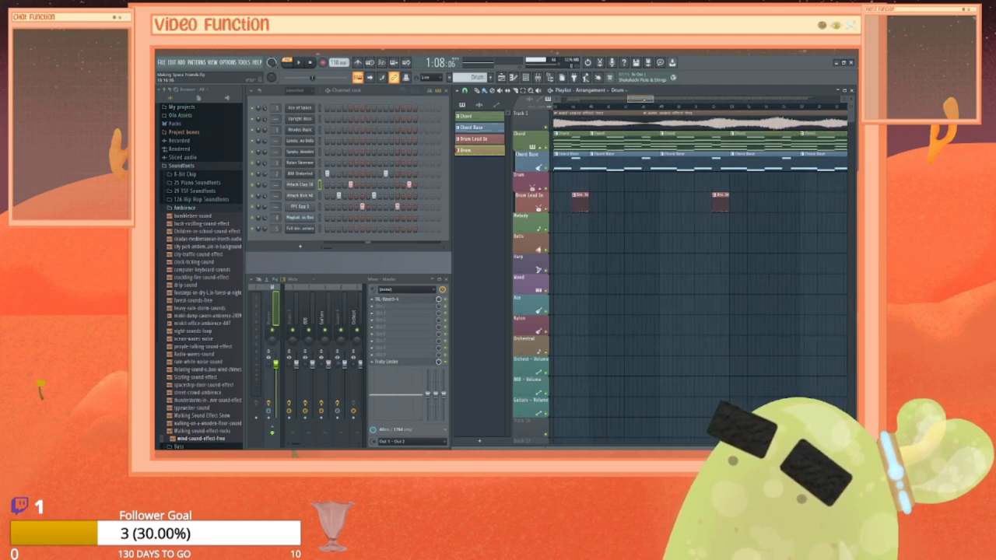
drag(600, 186, 725, 181)
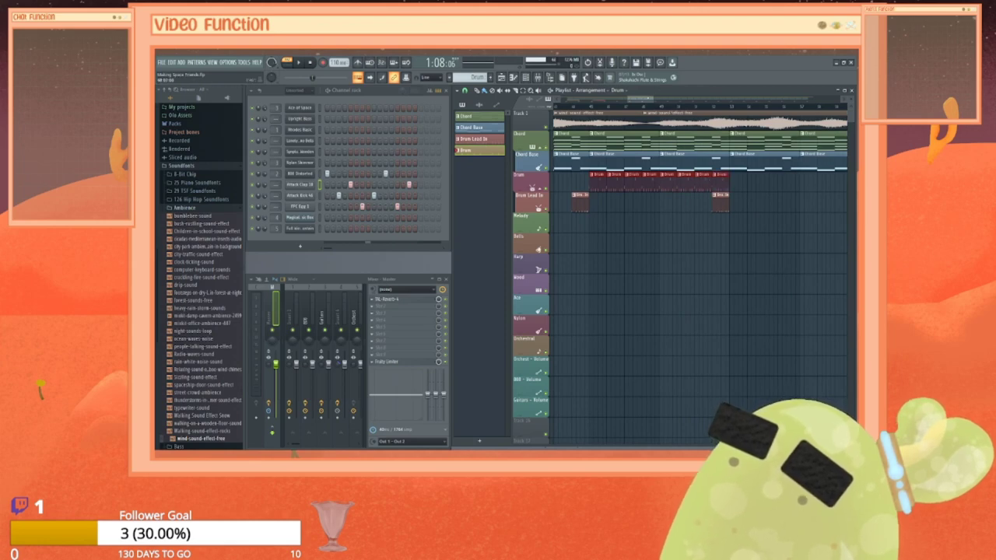
Step: Delete the two Chord and two Chord Base clips in the eight bars following the last placed Drum clips
mouse_move(640, 99)
mouse_down()
mouse_move(667, 99)
mouse_move(643, 99)
mouse_move(659, 99)
mouse_up()
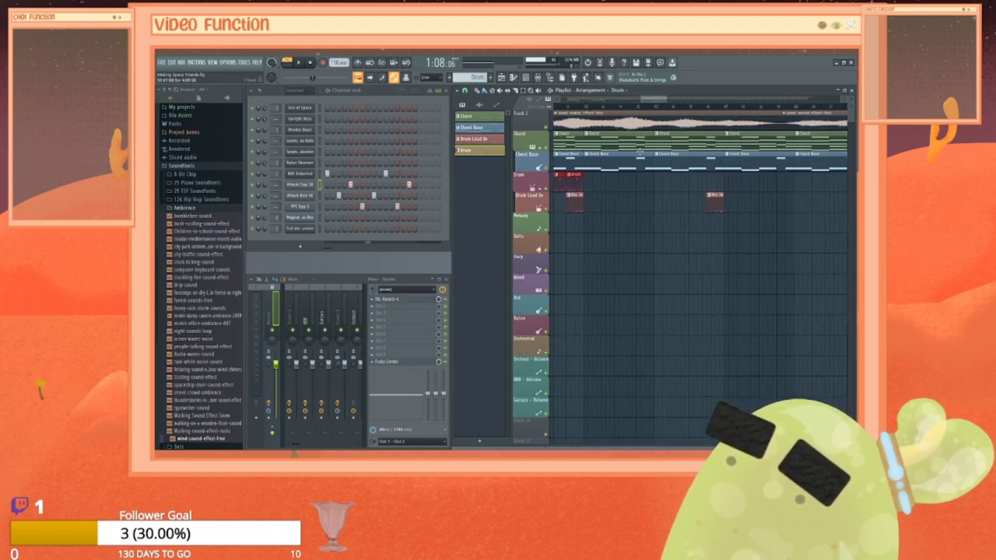
right_click(634, 155)
right_click(622, 135)
right_click(685, 135)
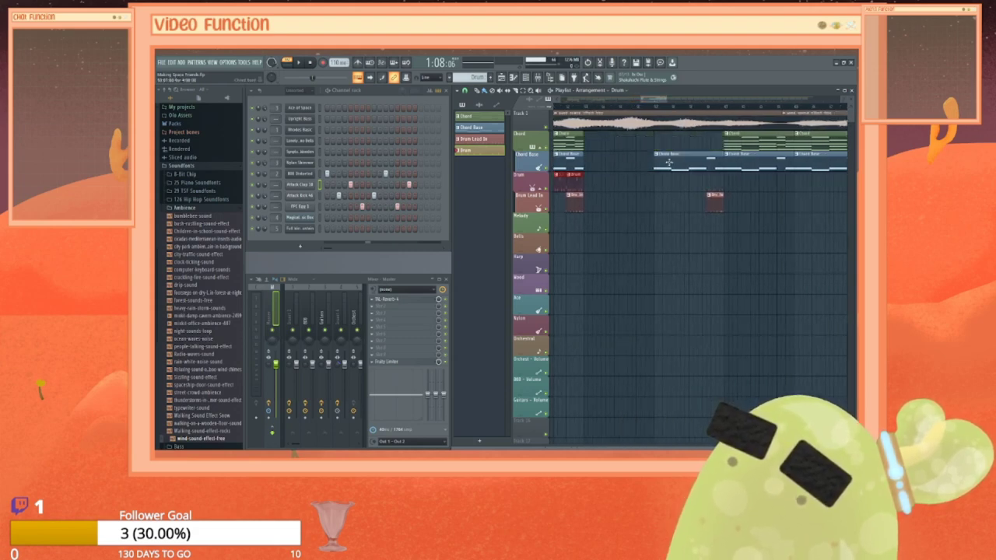
right_click(669, 161)
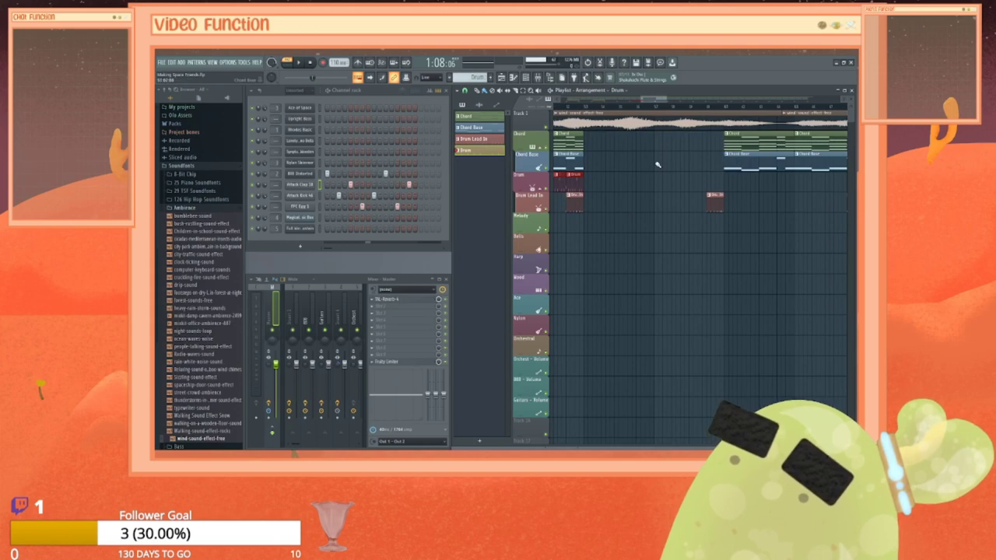
Step: Place one-bar Drum clips on the Drum track across two consecutive eight-bar sections, starting right after a Drum Lead In
drag(654, 100, 666, 100)
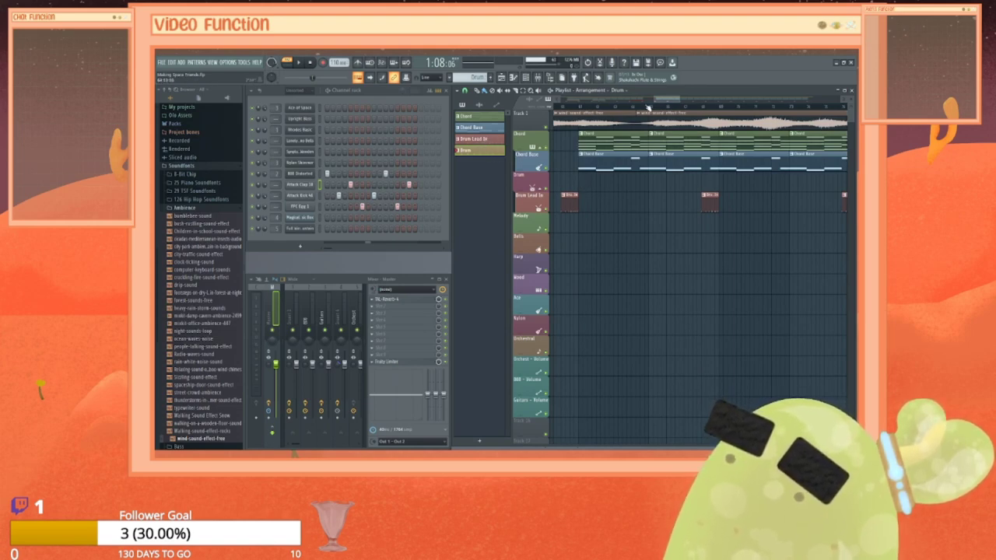
drag(667, 99, 679, 99)
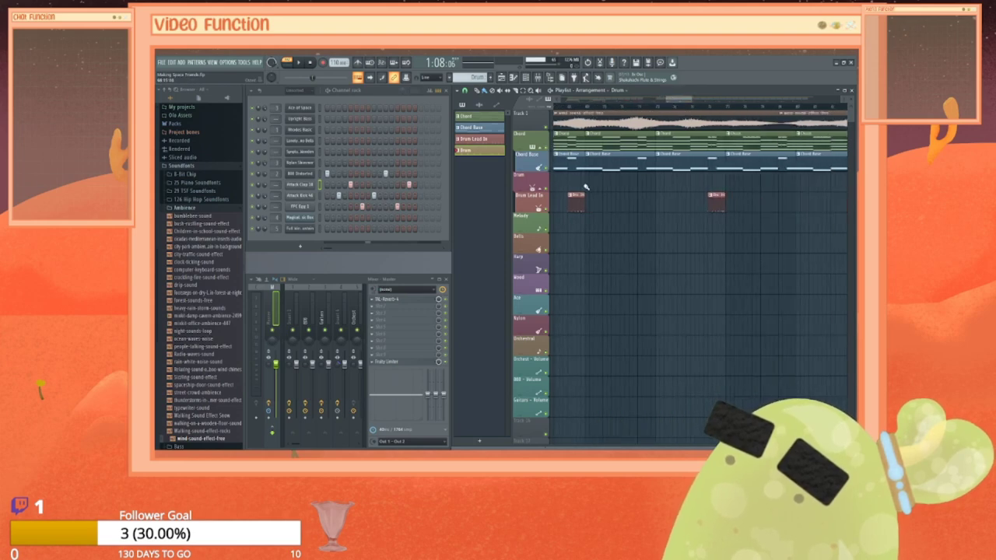
click(714, 185)
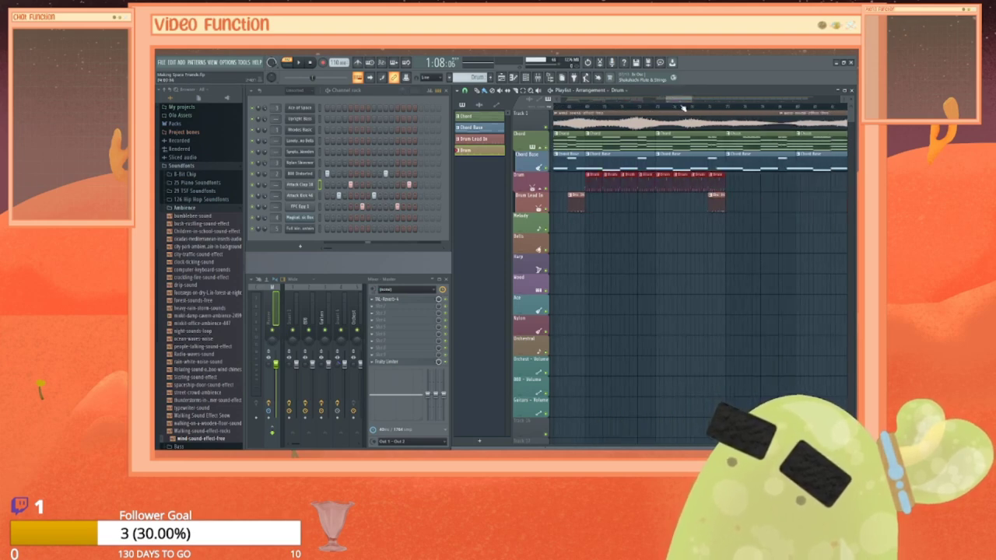
mouse_move(681, 99)
mouse_down()
mouse_move(714, 99)
mouse_move(685, 100)
mouse_up()
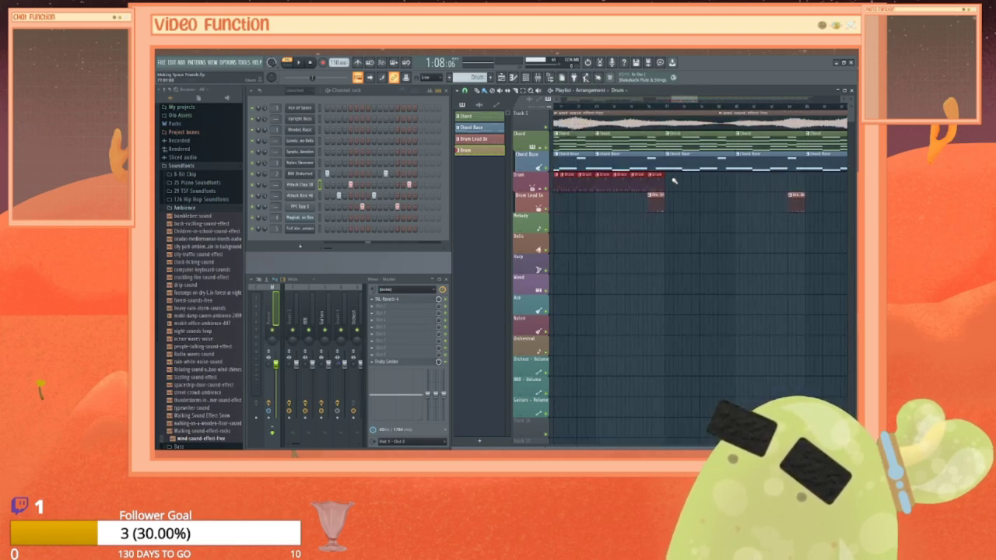
drag(674, 181, 763, 180)
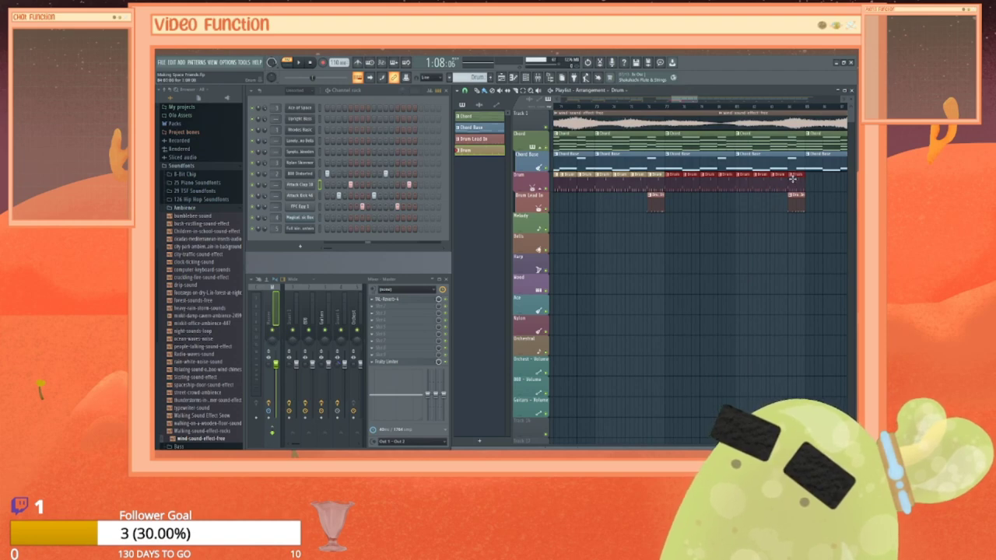
Step: Remove the Chord and Chord Base clips from the eight bars after the two consecutive Drum sections
drag(700, 90, 698, 116)
right_click(651, 162)
right_click(652, 146)
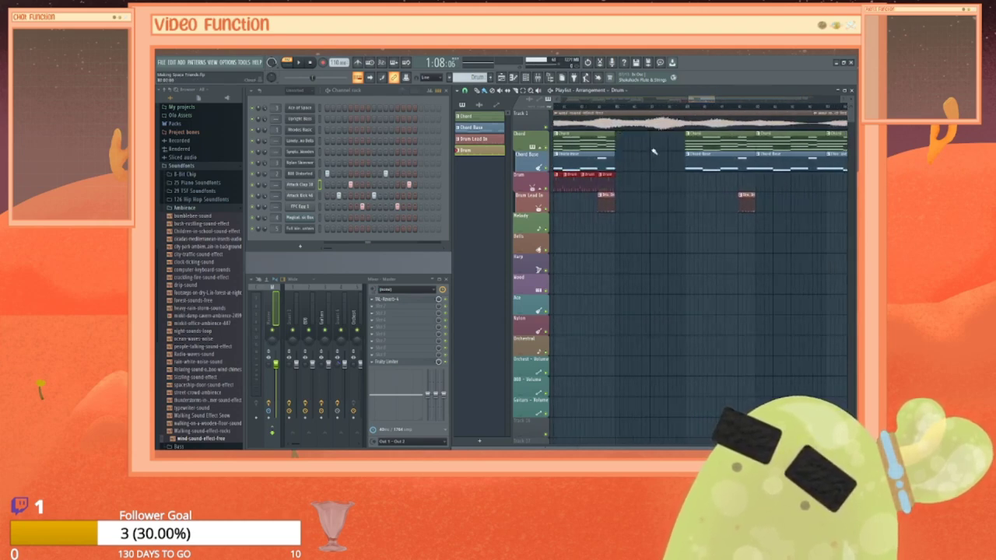
right_click(719, 145)
right_click(720, 162)
Step: Place Drum clips over the eight bars where the chords resume after the second gap, and over another later section between Drum Lead Ins
drag(707, 100, 719, 104)
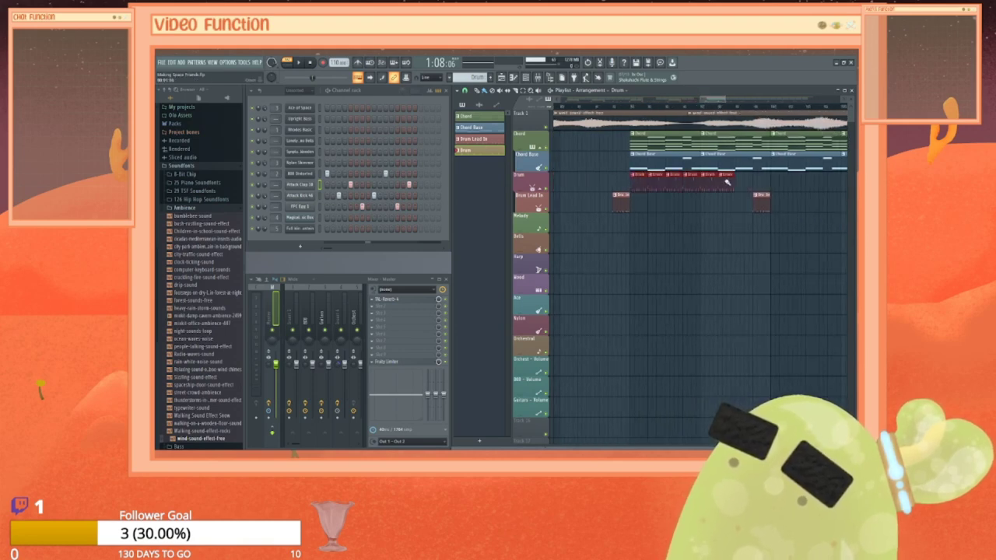
drag(747, 181, 762, 182)
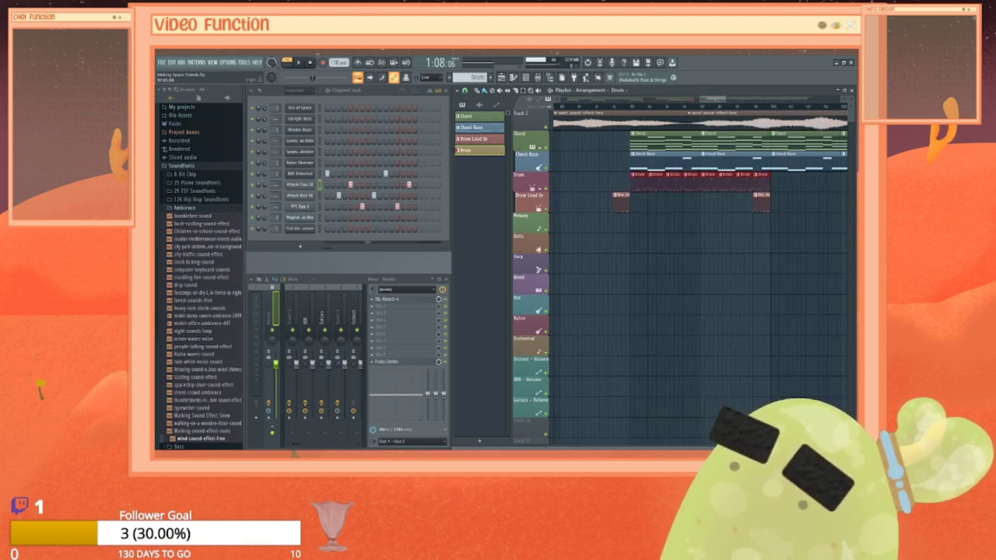
mouse_move(717, 100)
mouse_down()
mouse_move(759, 101)
mouse_move(718, 99)
mouse_move(748, 100)
mouse_up()
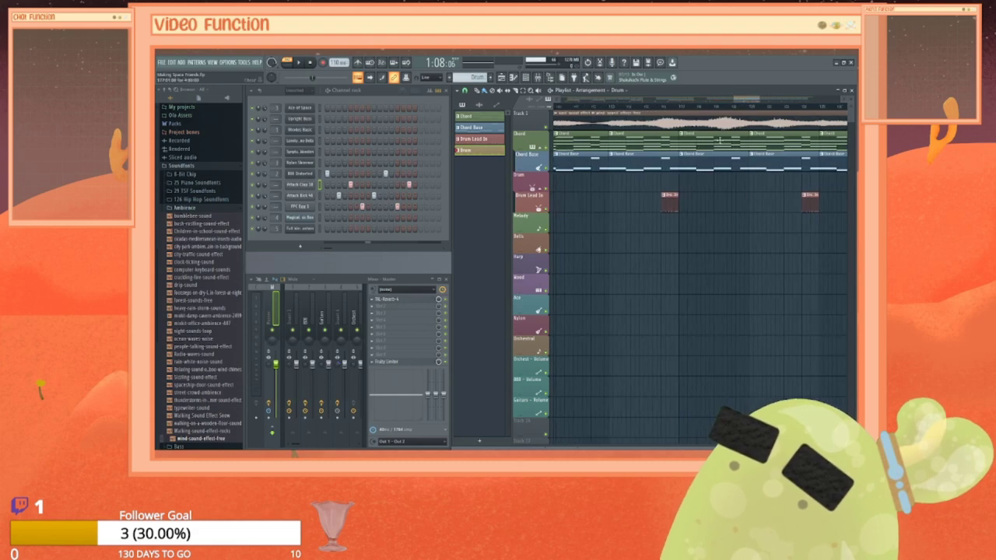
click(687, 182)
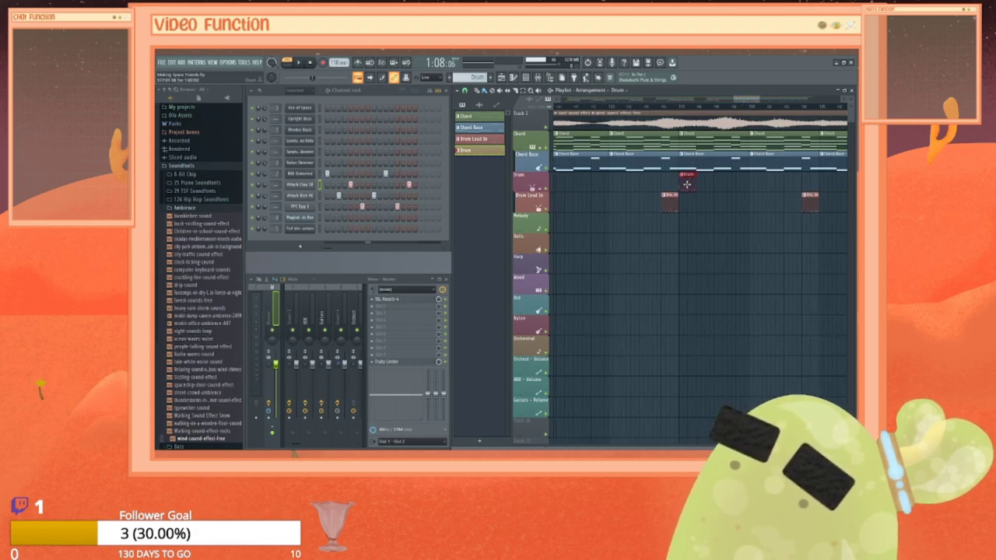
drag(700, 180, 813, 179)
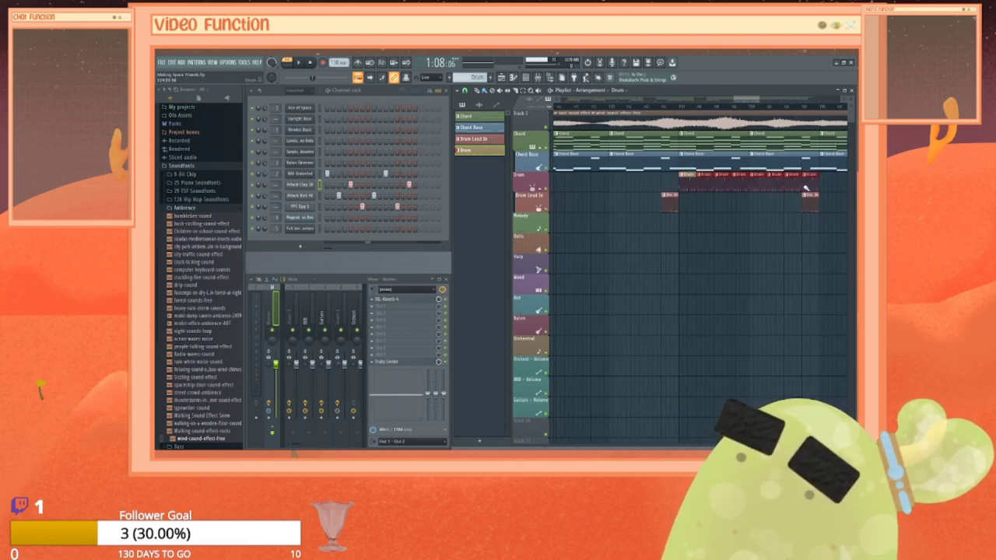
Step: Fill the final section between the last two Drum Lead In clips with one-bar Drum clips
drag(747, 100, 804, 107)
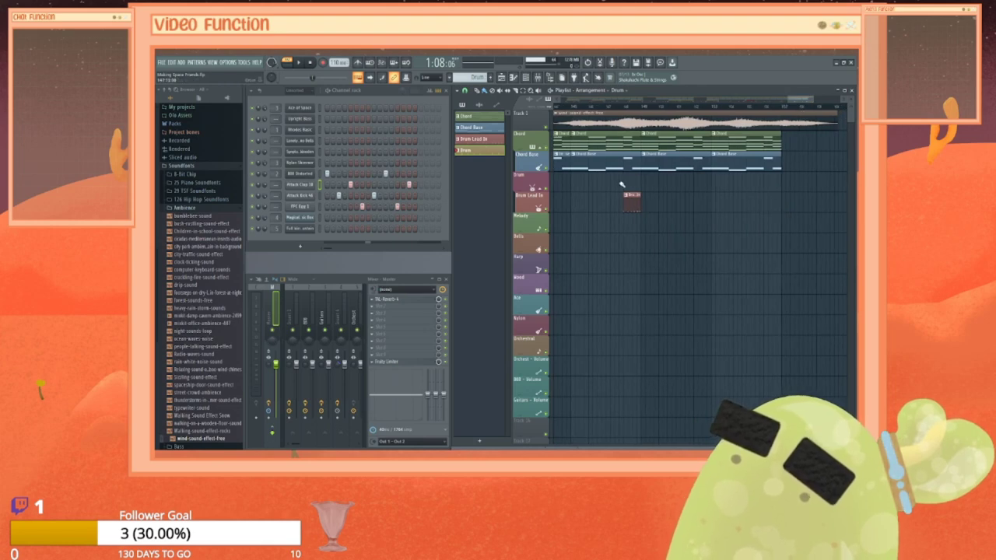
drag(803, 99, 787, 100)
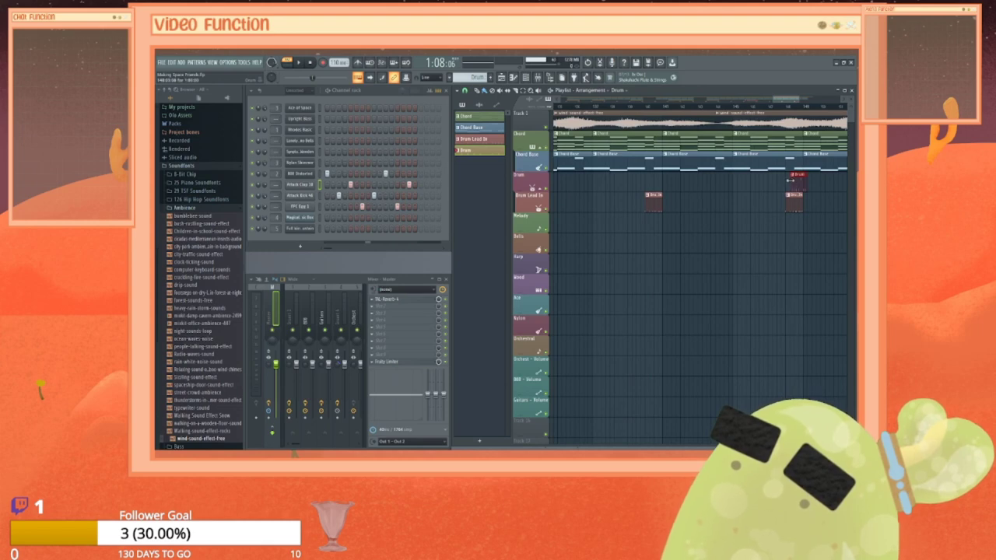
mouse_move(791, 180)
mouse_down()
mouse_move(682, 174)
mouse_move(792, 182)
mouse_up()
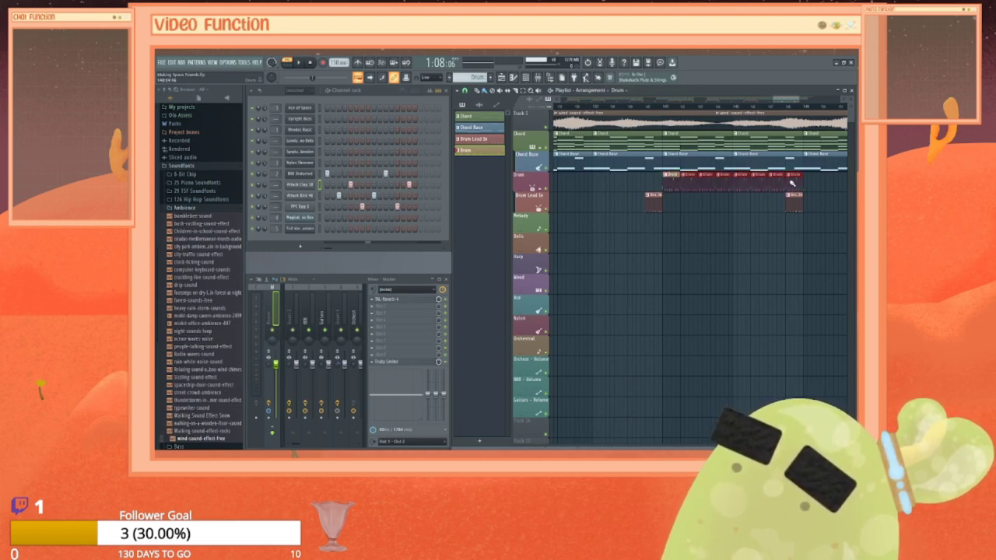
Step: Auto-name the Drum playlist track so it takes on the Drum pattern's name and color
drag(785, 100, 568, 101)
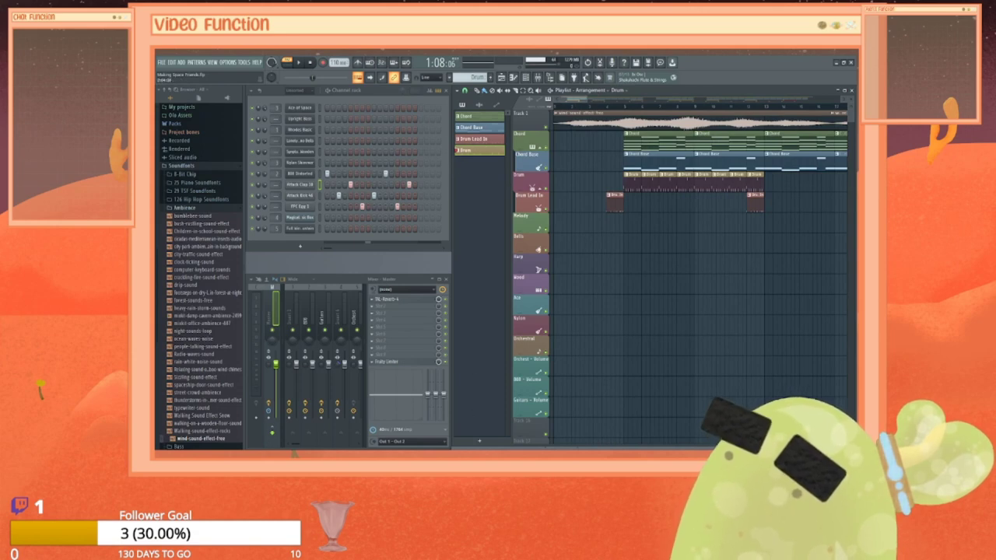
right_click(527, 177)
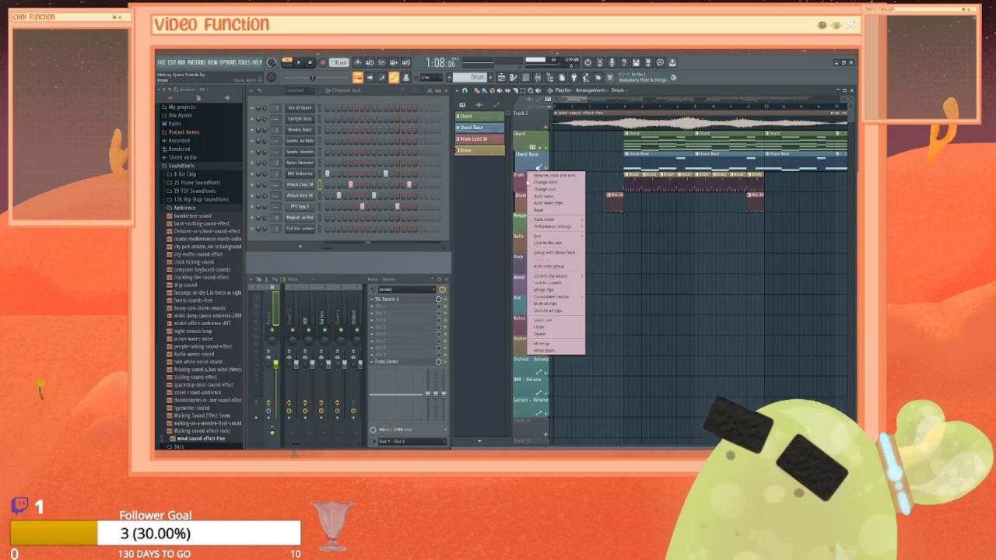
click(543, 196)
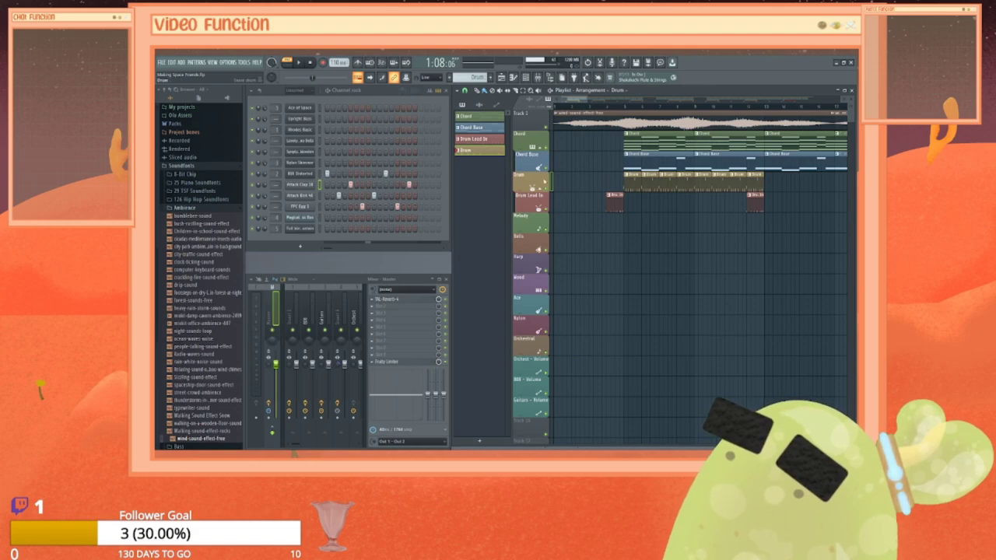
Step: Clone the Drum pattern and select the copy for editing
right_click(472, 150)
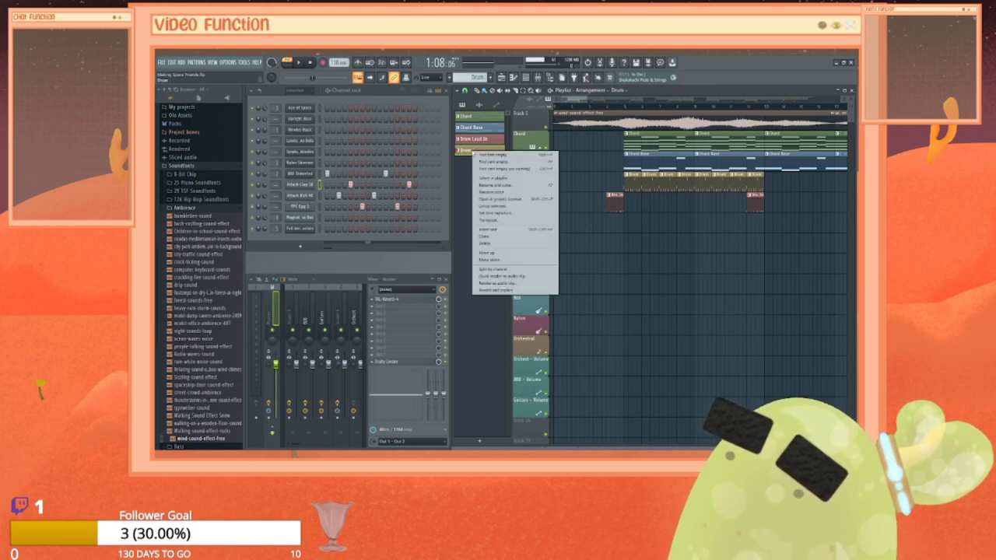
click(502, 237)
click(469, 162)
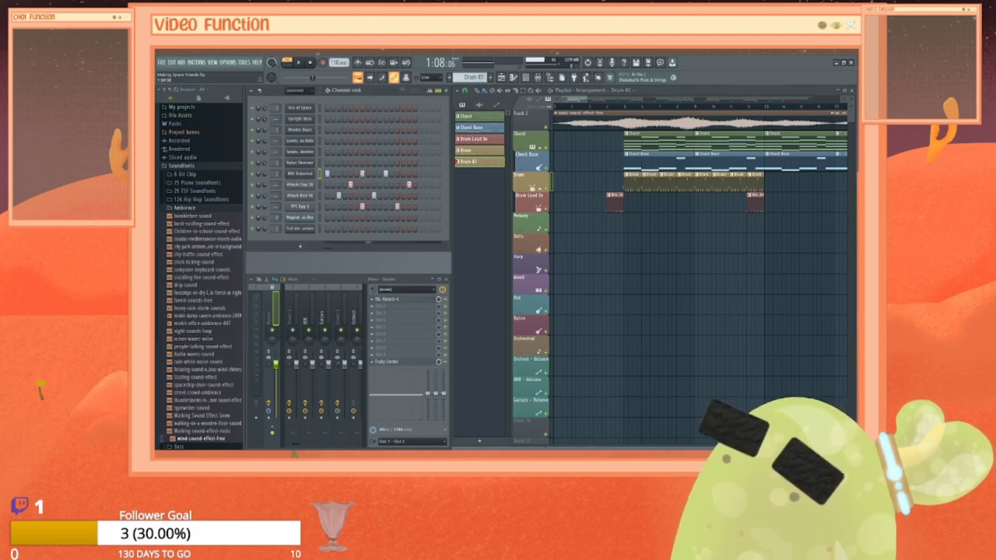
Step: Raise the 808 Distorted's middle hit in Drum #2 several semitones in the piano roll and close it
right_click(313, 169)
click(335, 176)
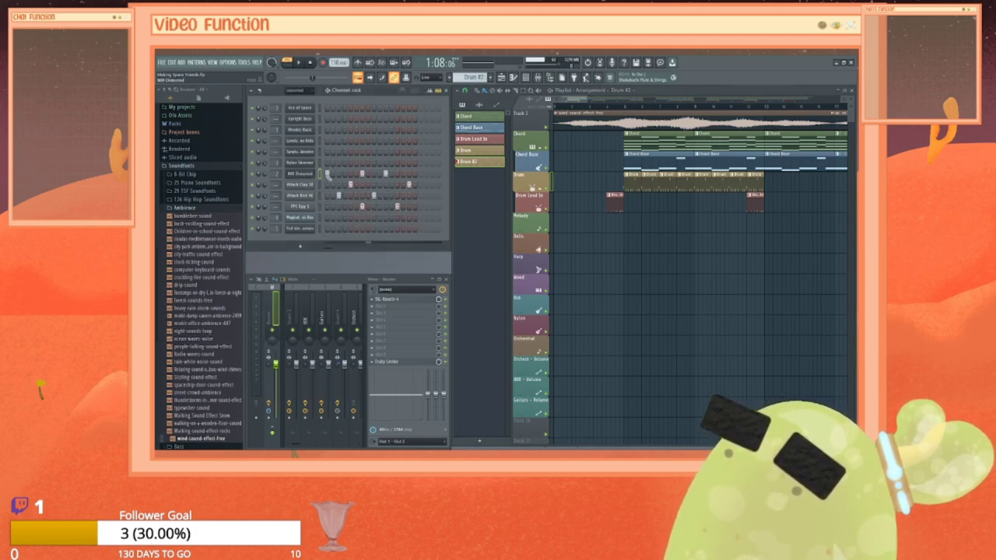
drag(448, 269, 451, 223)
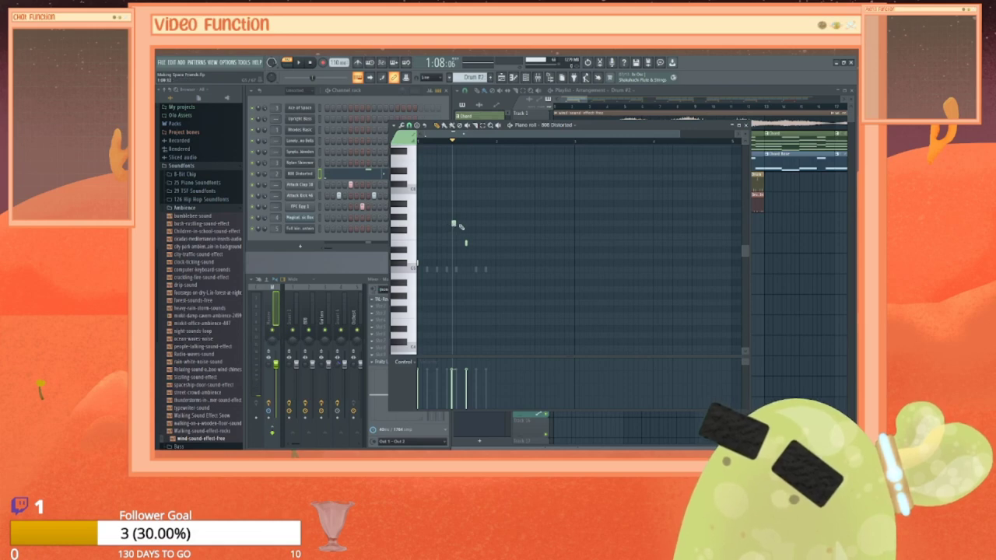
click(451, 224)
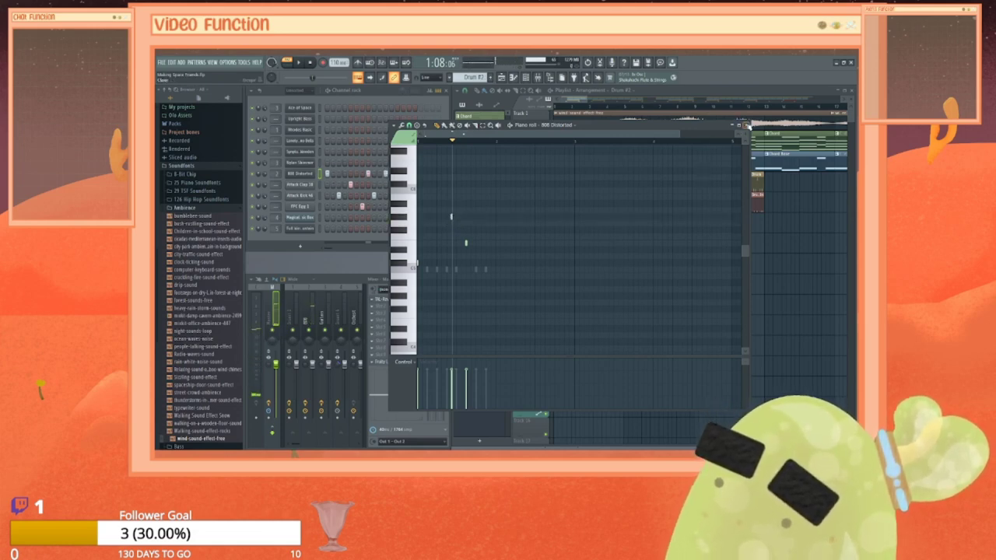
click(744, 125)
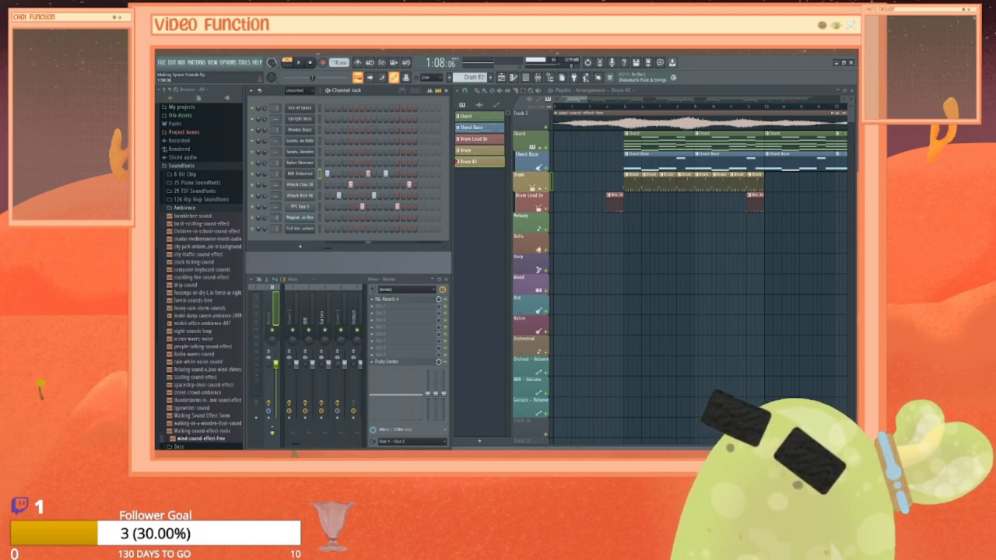
Step: Shift the raised 808 Distorted note slightly earlier onto step 7 in the piano roll and close it
right_click(310, 173)
click(331, 175)
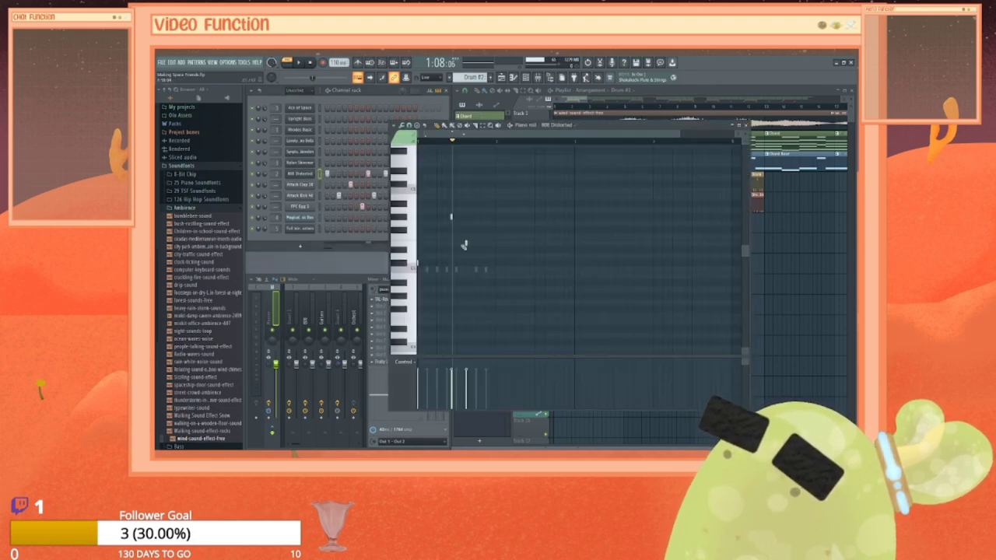
click(449, 217)
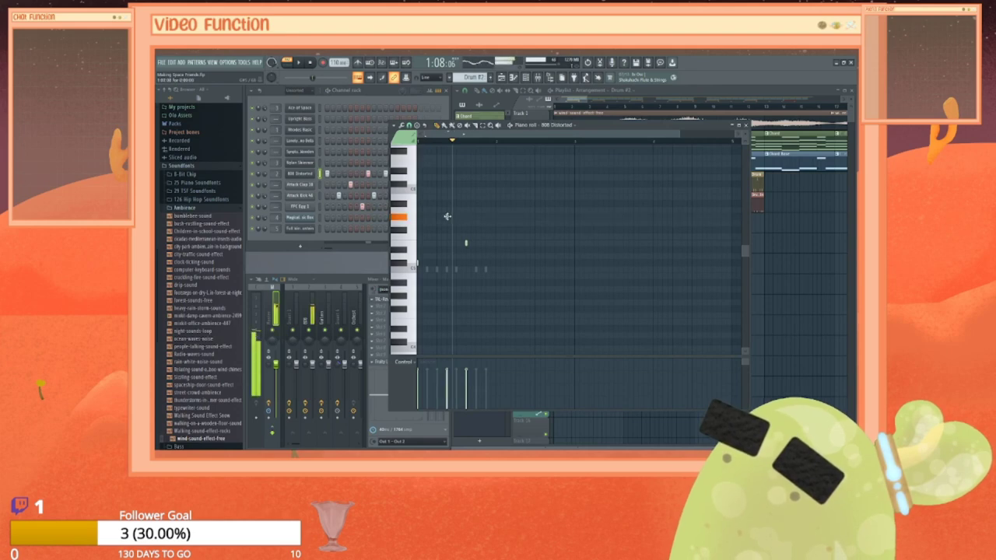
click(744, 124)
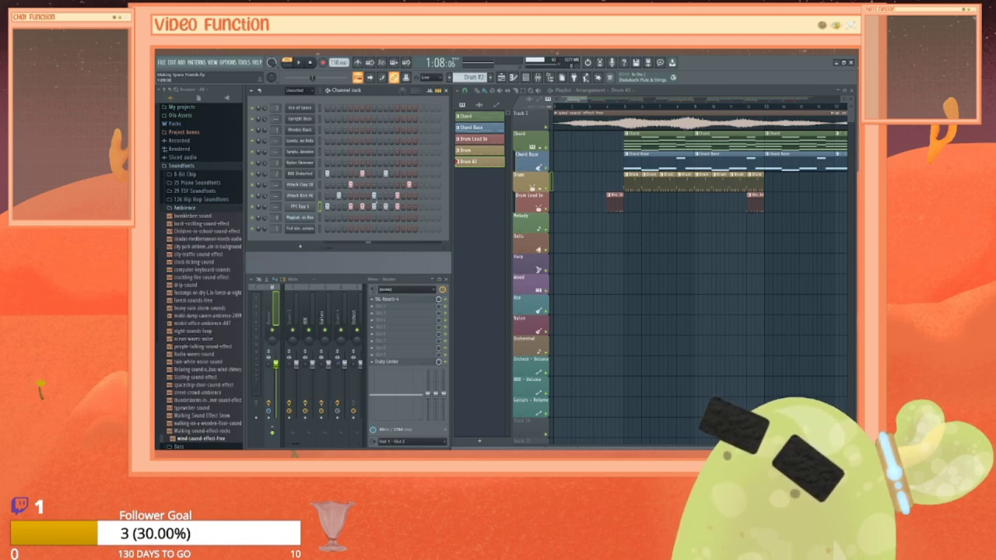
Step: Play back the Drum #2 pattern and place one-bar Drum #2 clips on the Drum track from bar 13 onward
click(302, 62)
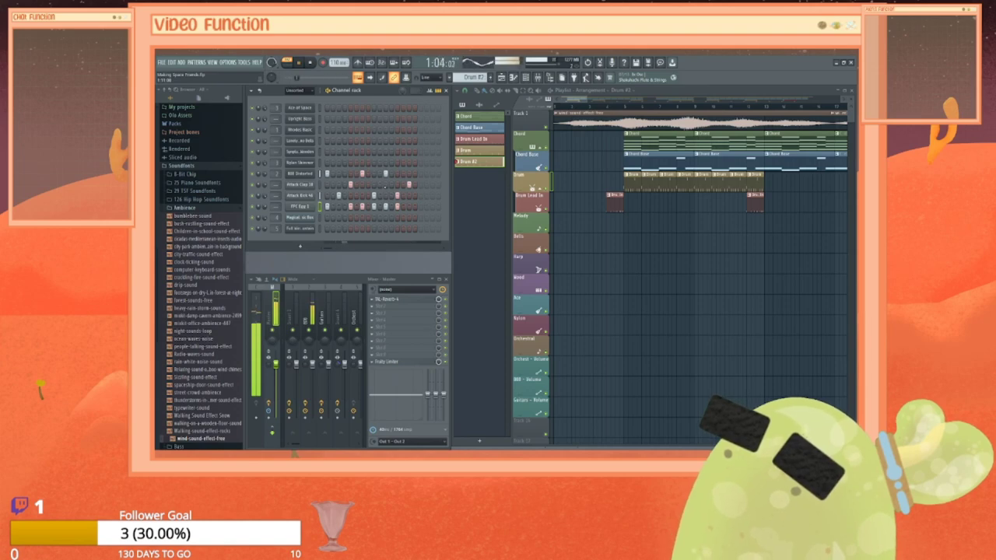
click(311, 64)
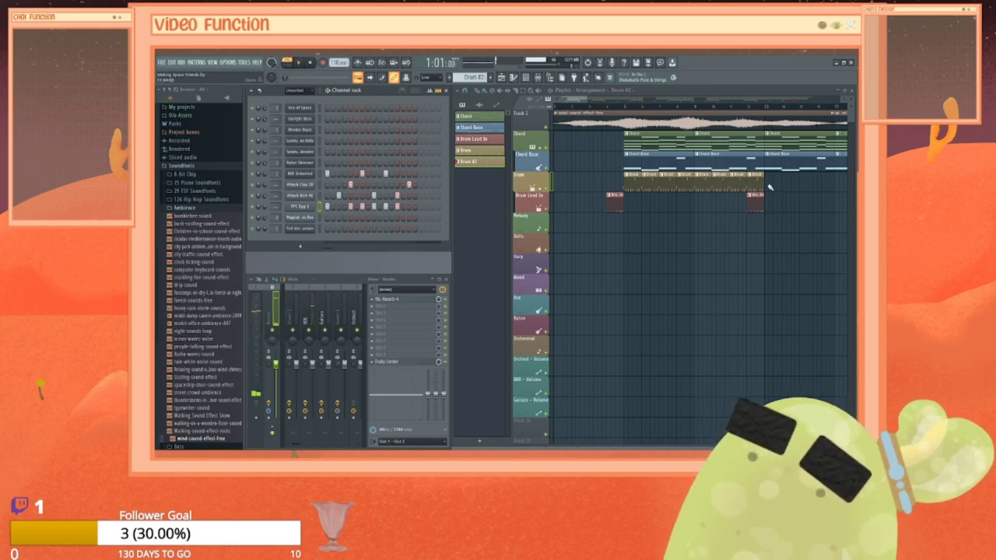
drag(767, 186, 846, 185)
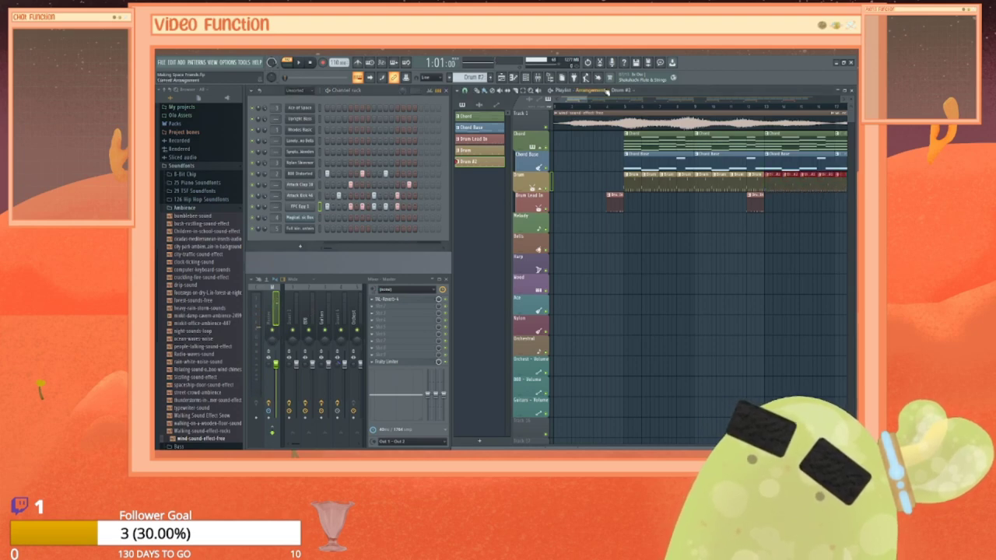
Step: Fill the next empty stretches of the Drum track with one-bar Drum #2 clips, up to where each following Drum section starts
scroll(701, 185, right, 5)
scroll(642, 185, left, 1)
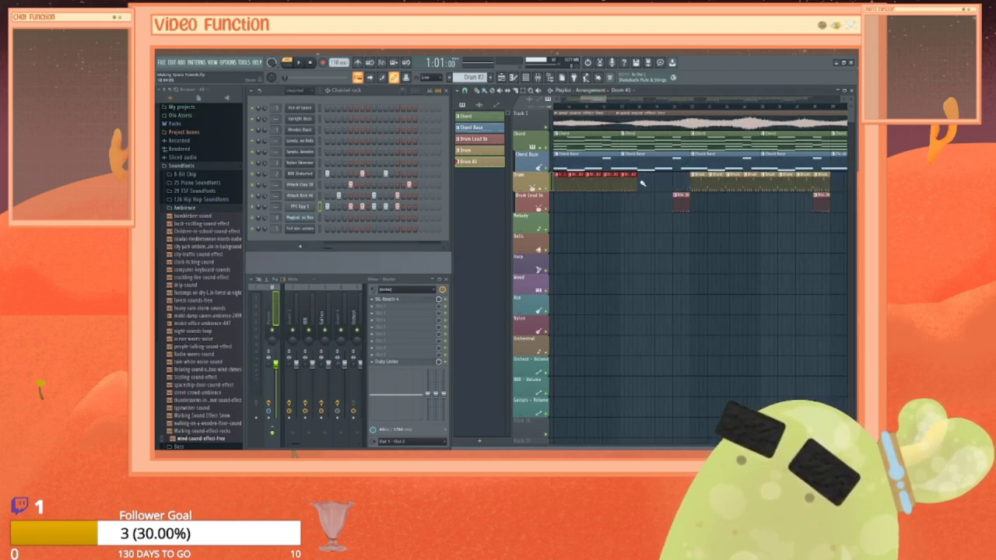
drag(666, 184, 676, 185)
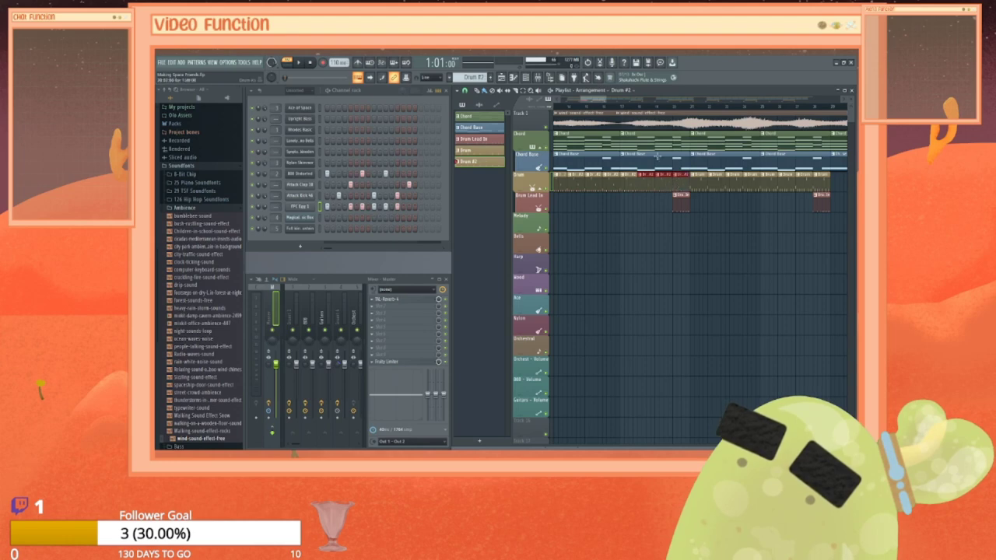
drag(594, 99, 614, 100)
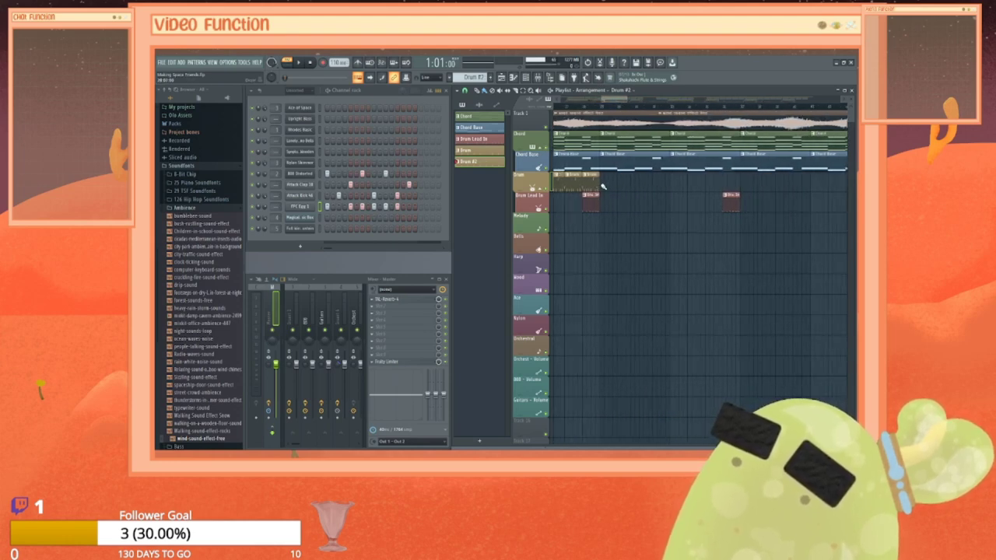
drag(624, 185, 826, 183)
drag(614, 100, 635, 99)
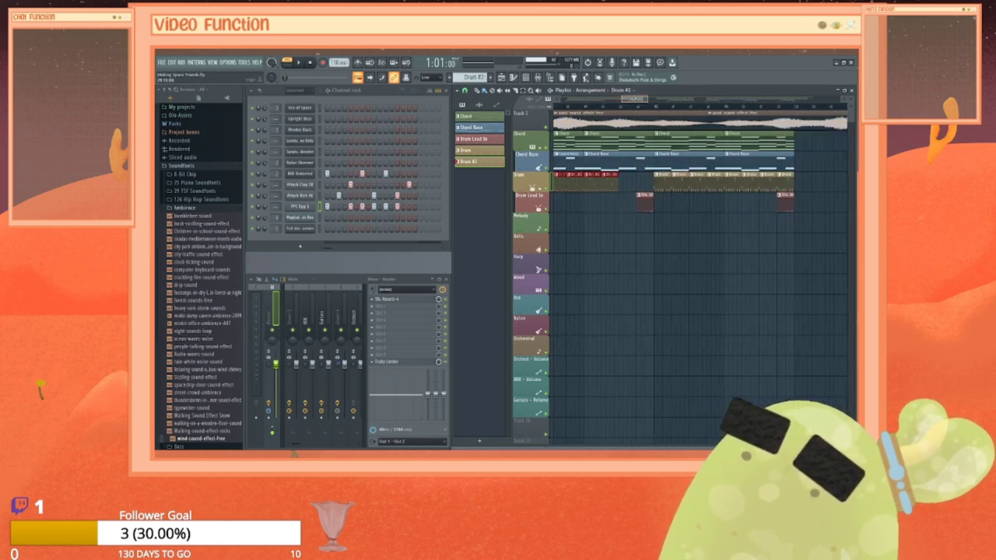
drag(618, 184, 642, 184)
Step: Fill the Drum track gaps where the chords resume after the break and in the section beyond with Drum #2 clips
drag(634, 99, 658, 100)
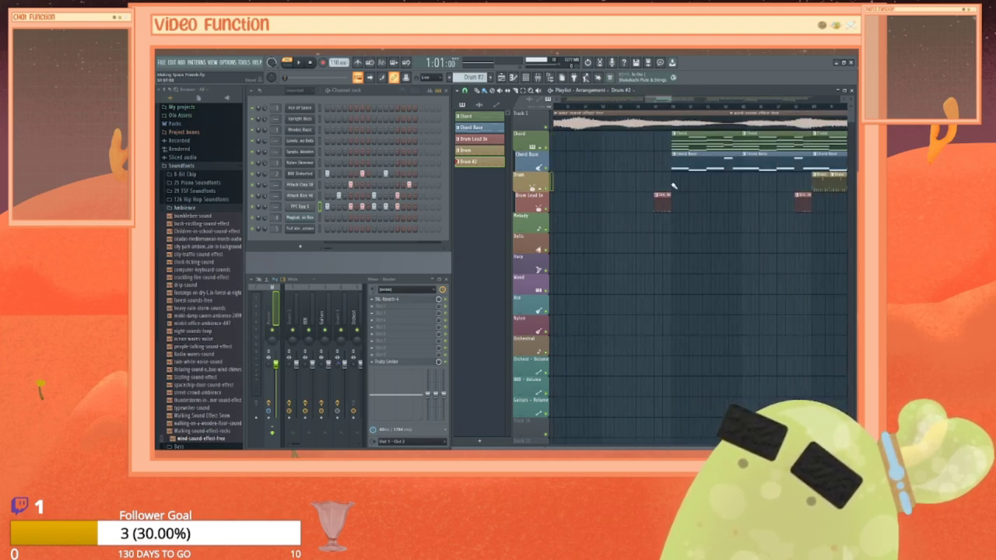
drag(672, 184, 796, 180)
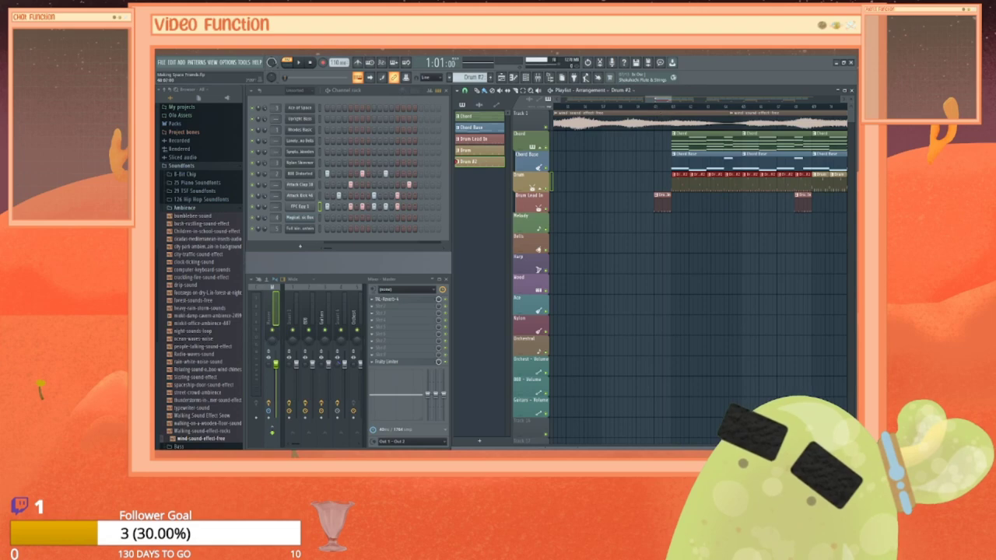
drag(658, 100, 730, 100)
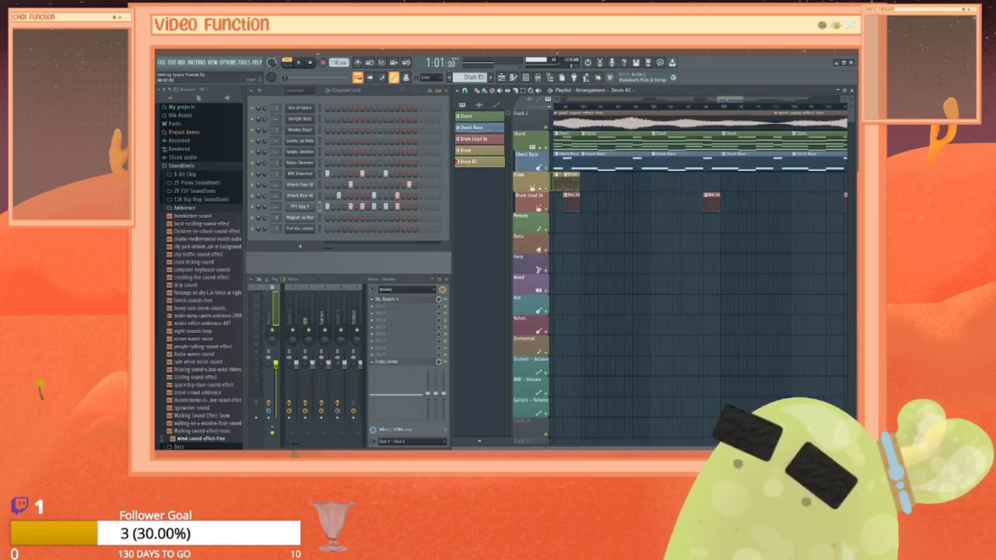
drag(583, 185, 830, 184)
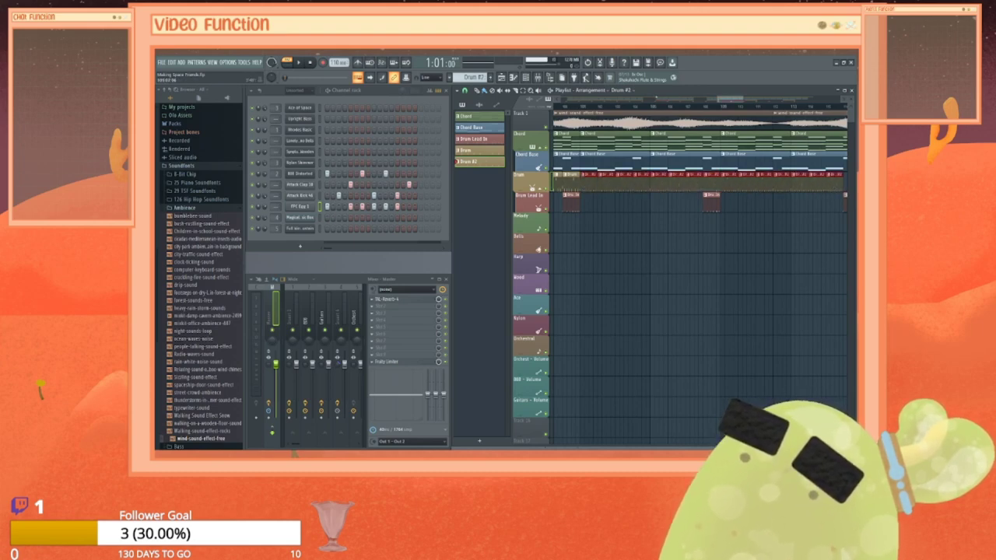
drag(728, 99, 745, 99)
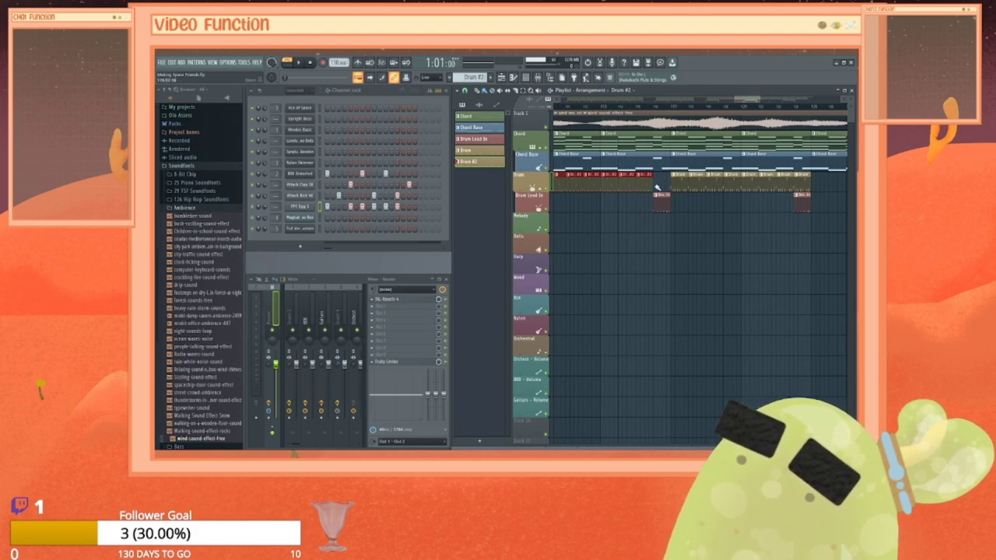
mouse_move(746, 99)
mouse_down()
mouse_move(719, 98)
mouse_move(734, 99)
mouse_up()
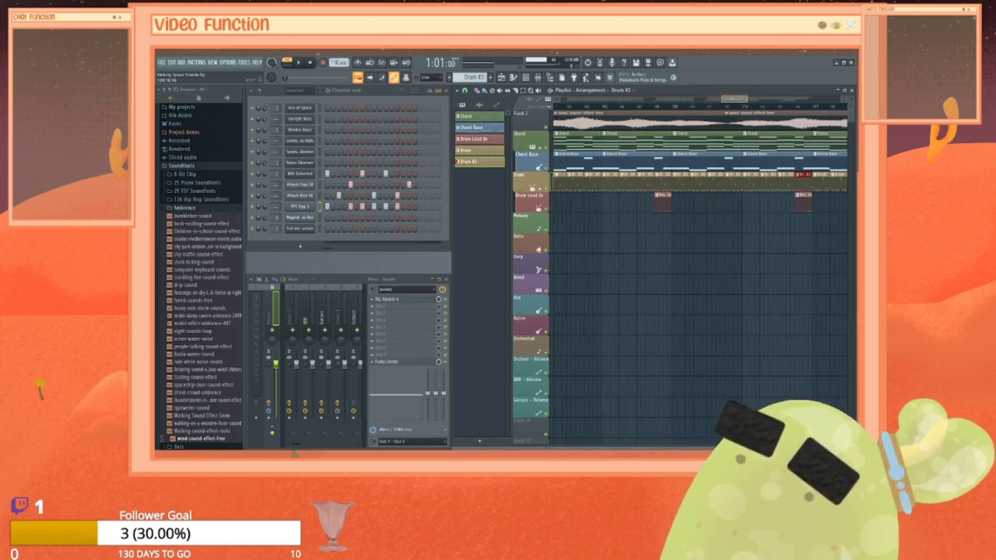
Step: Delete four consecutive one-bar drum clips between two Drum Lead In clips late in the arrangement
right_click(730, 188)
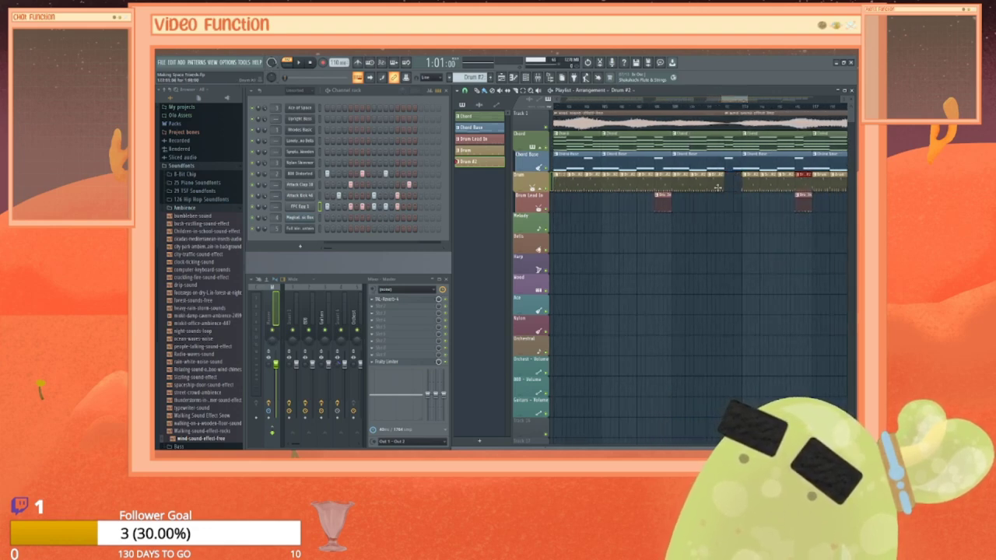
right_click(717, 188)
right_click(748, 186)
right_click(770, 190)
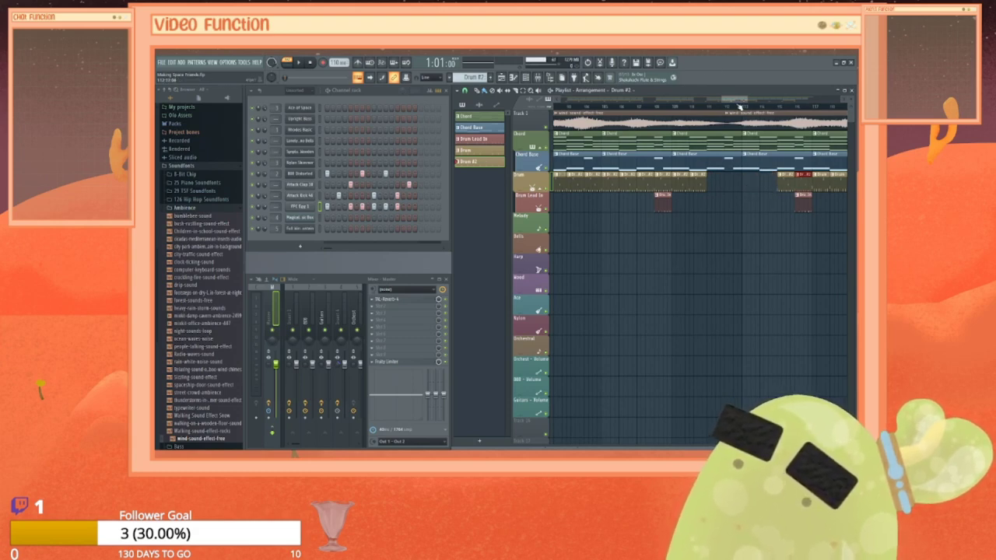
drag(739, 99, 578, 100)
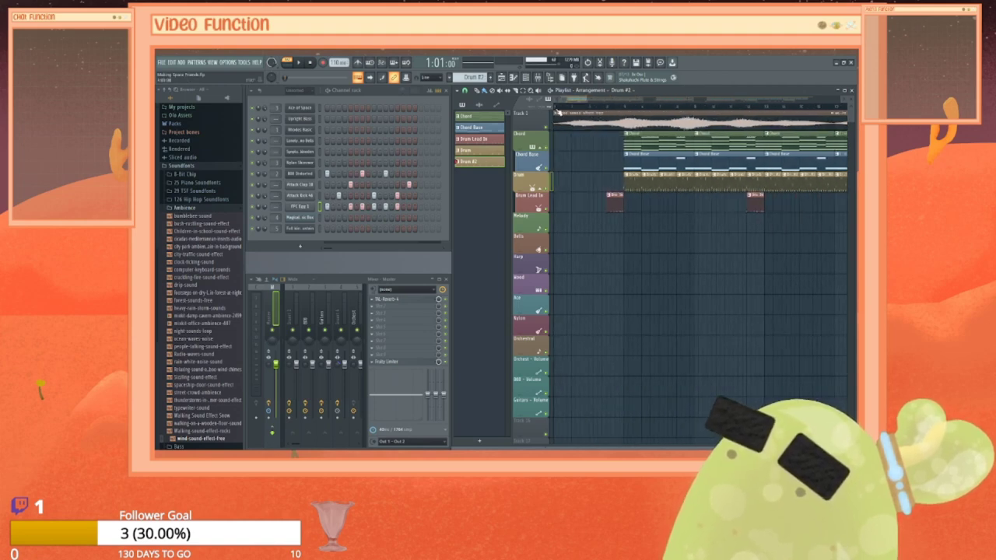
Step: Create a new pattern named Melody and give it a random color
click(478, 441)
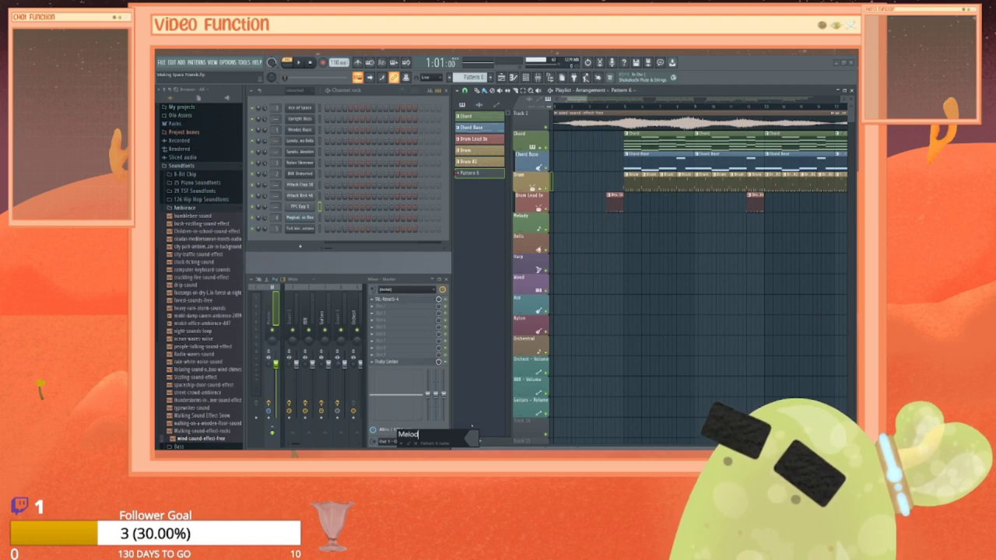
text(Melody)
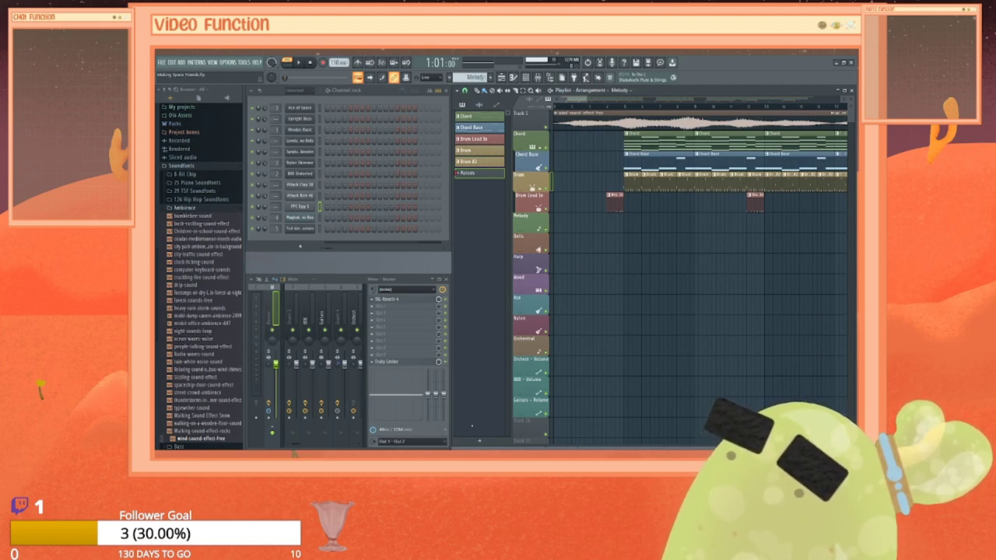
key(Return)
right_click(479, 177)
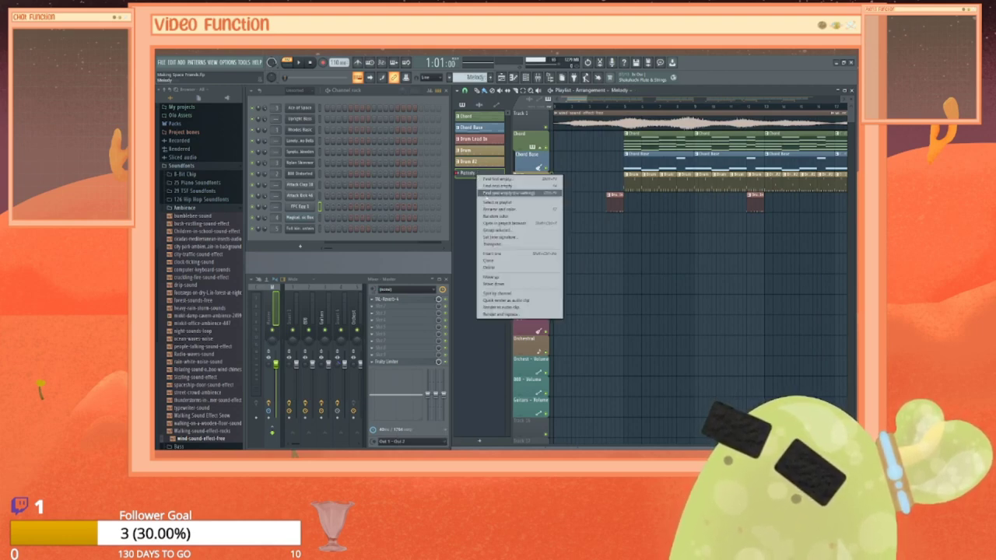
click(490, 216)
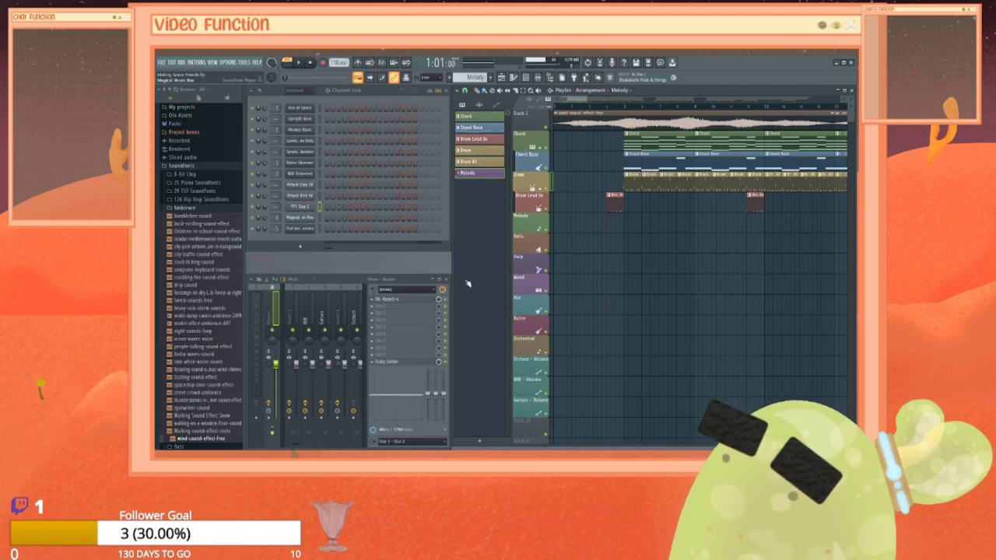
Step: Check the Magical Music Box channel's instrument and replace it with FLEX from the recent files
click(300, 218)
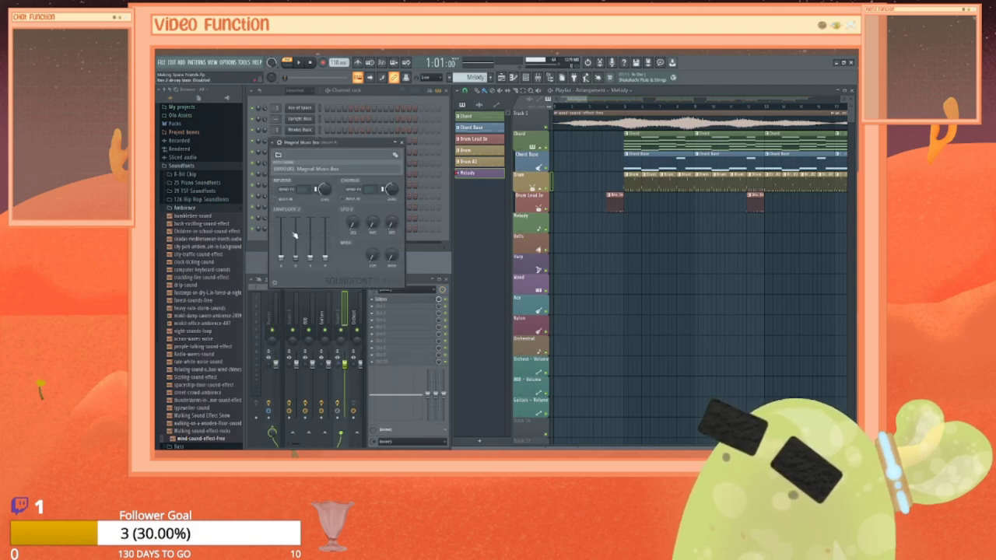
click(401, 142)
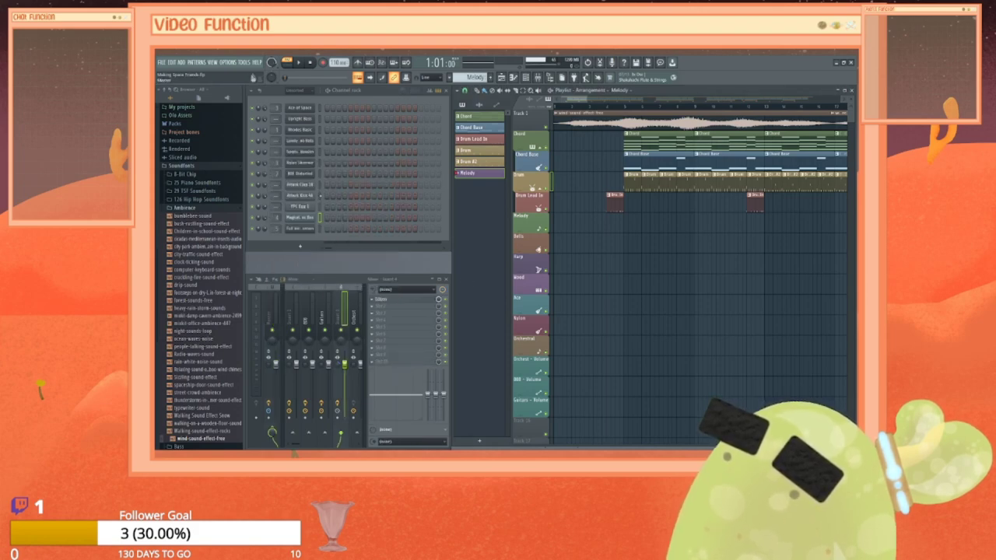
click(187, 209)
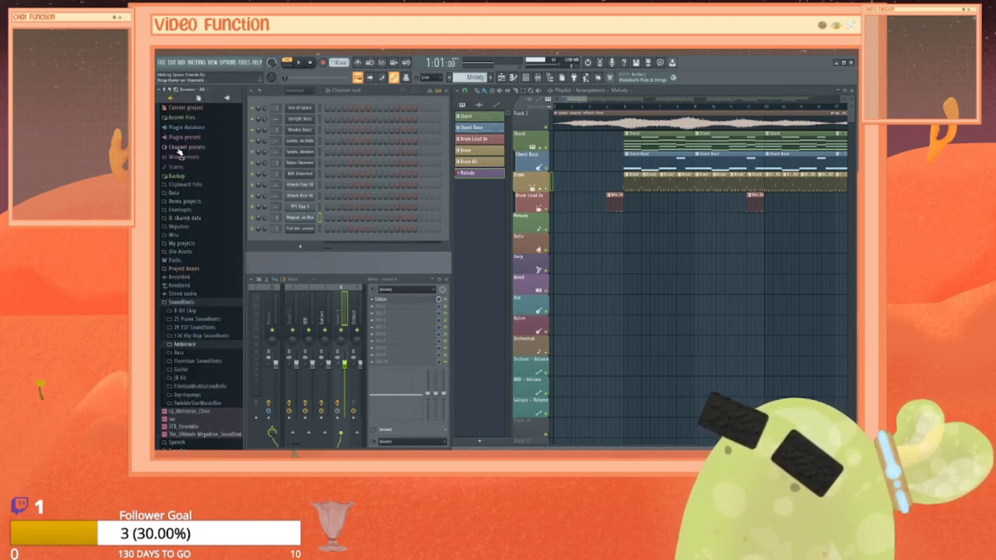
click(177, 118)
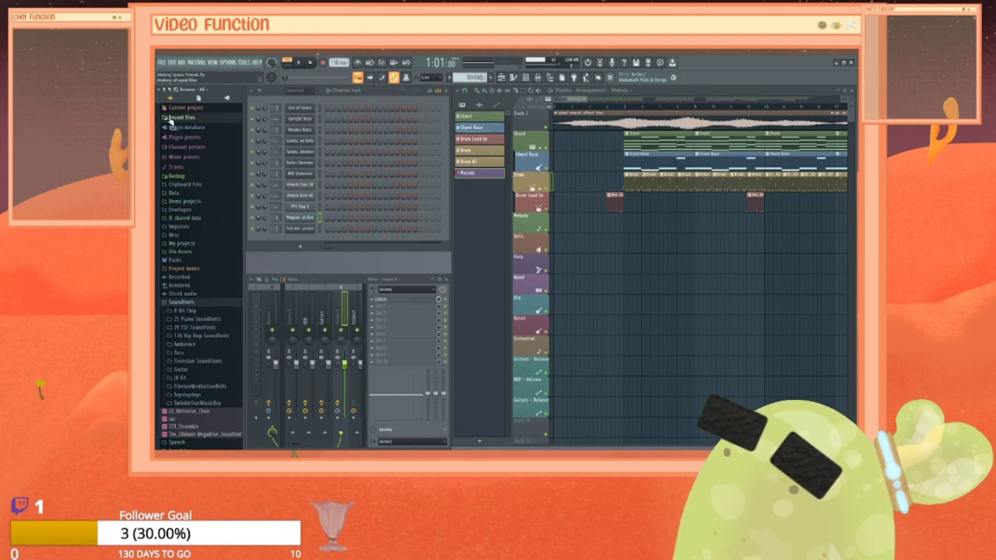
click(168, 120)
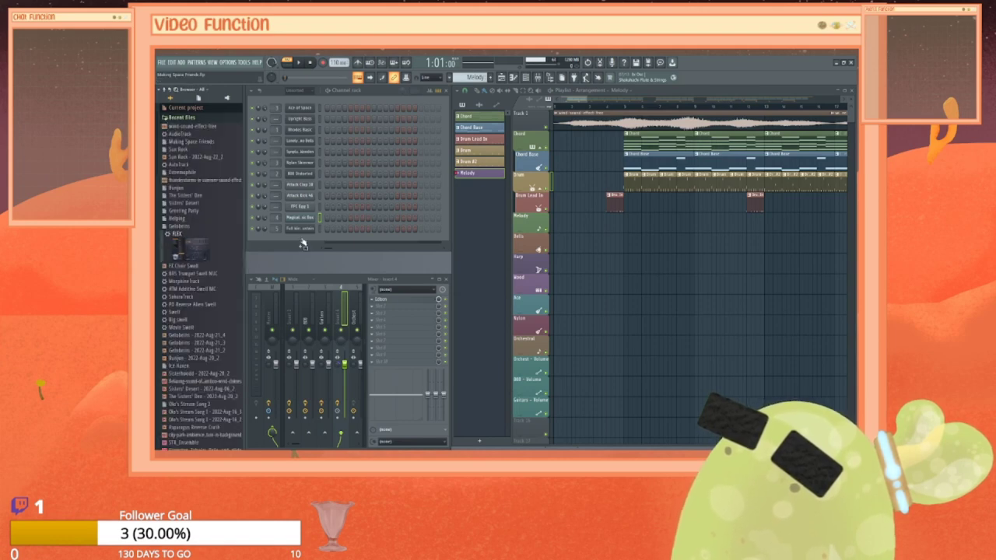
mouse_move(303, 243)
mouse_down()
mouse_move(303, 223)
mouse_move(494, 344)
mouse_move(319, 244)
mouse_up()
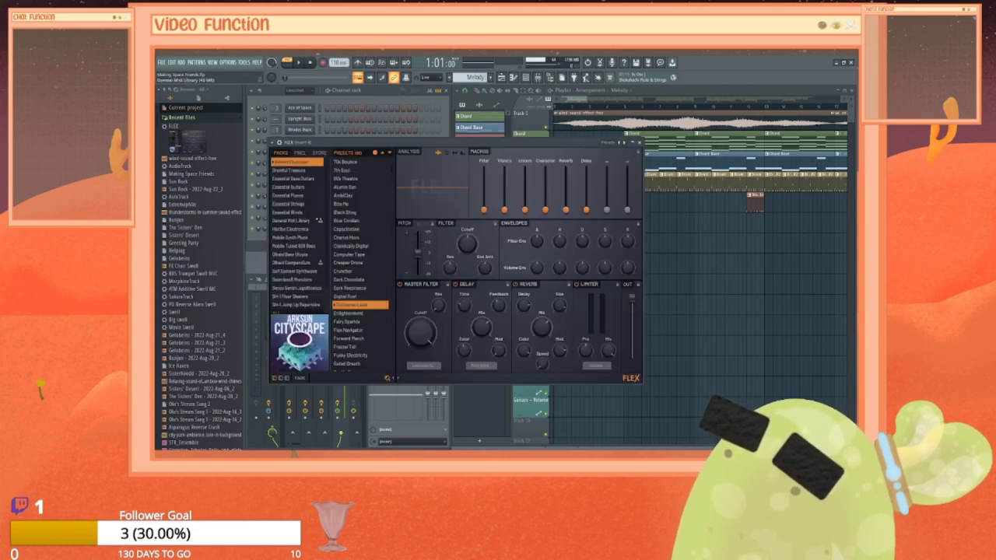
Step: Load the Steel Drums preset from FLEX's General MIDI Library pack and close the instrument
click(160, 90)
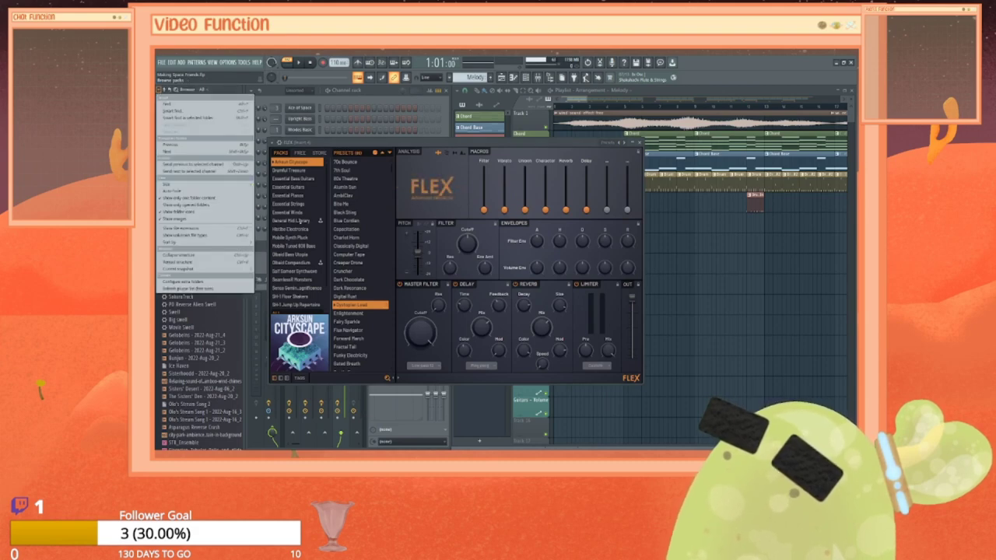
click(300, 222)
click(300, 221)
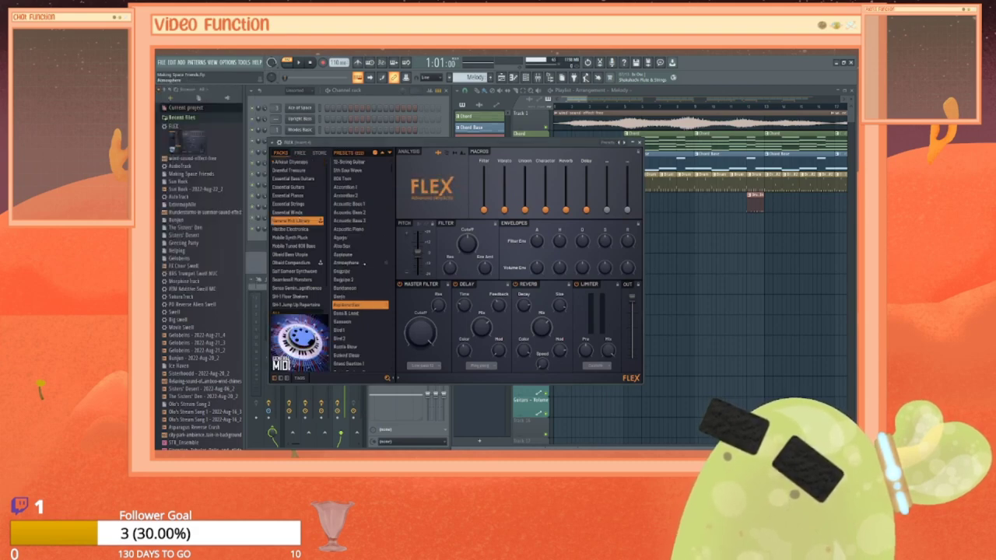
scroll(365, 263, down, 20)
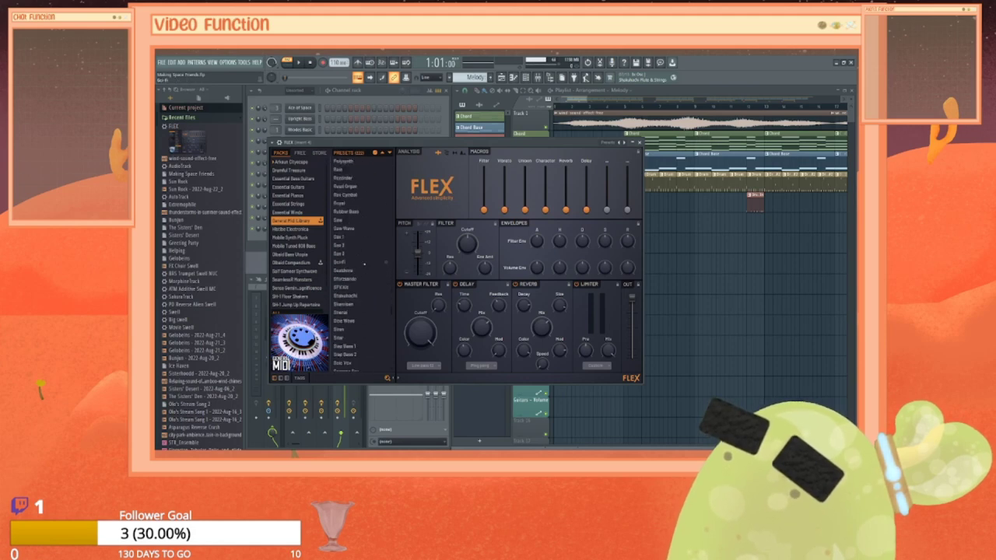
scroll(364, 263, down, 5)
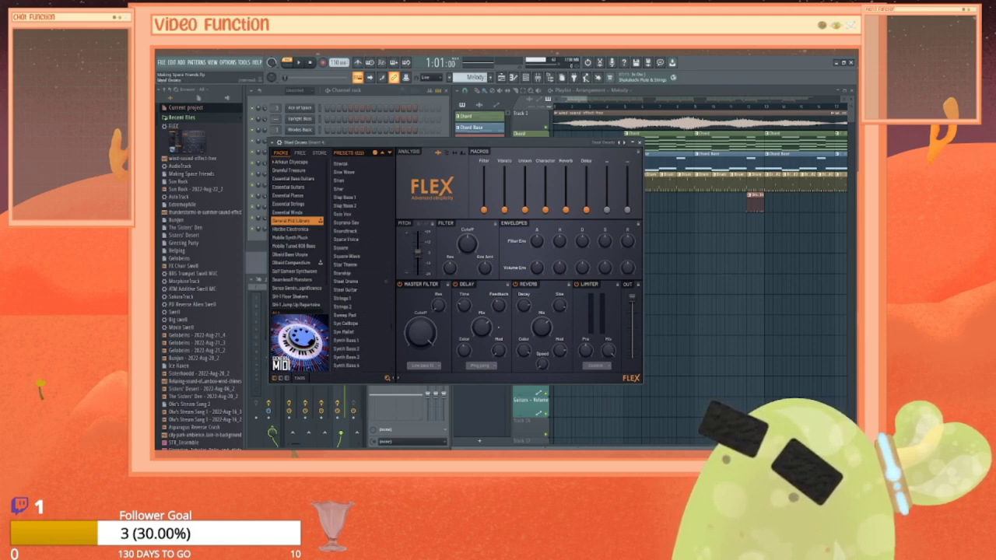
click(359, 281)
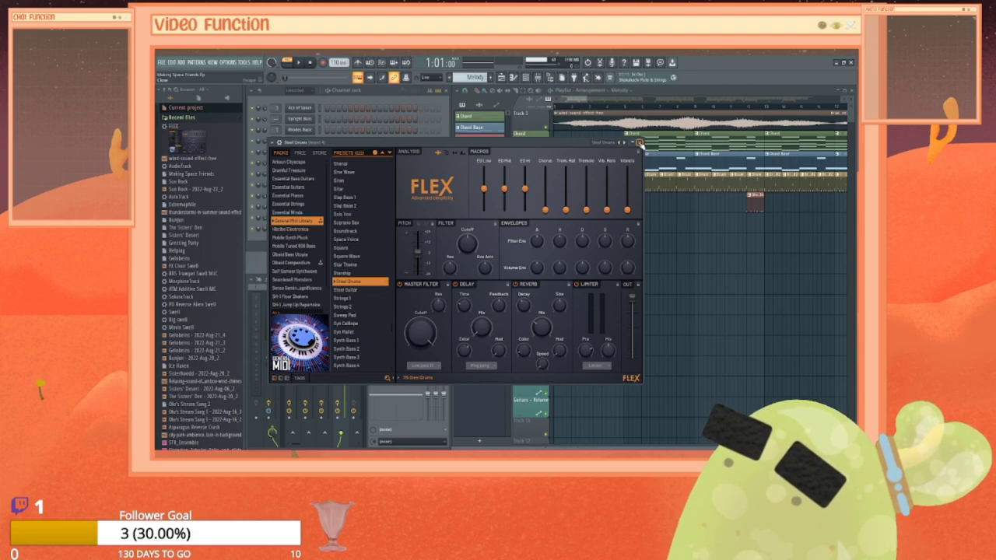
click(639, 142)
Step: Open the Chord pattern's Rhodes piano roll, select all chord notes for copying, and close it
right_click(316, 217)
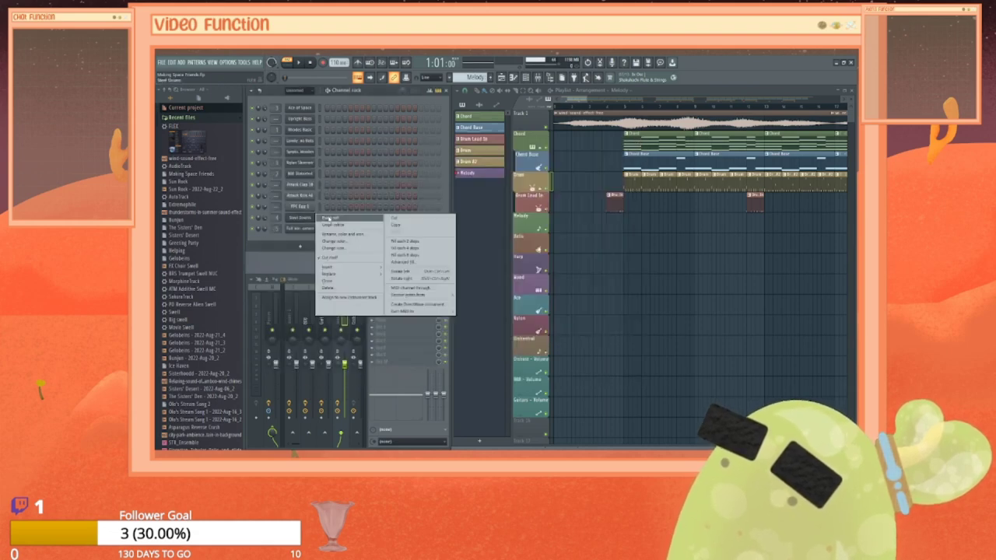
click(330, 218)
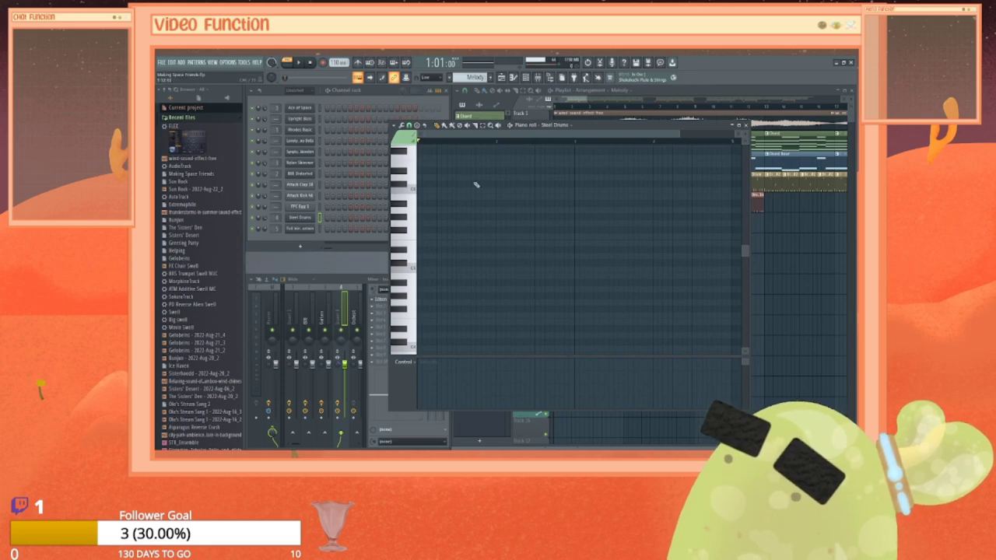
click(488, 117)
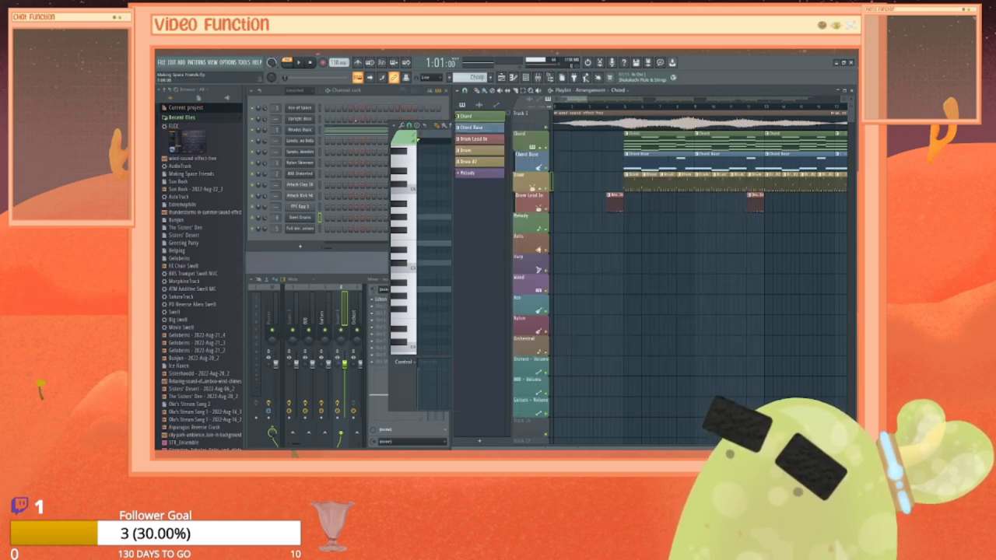
right_click(298, 132)
click(334, 132)
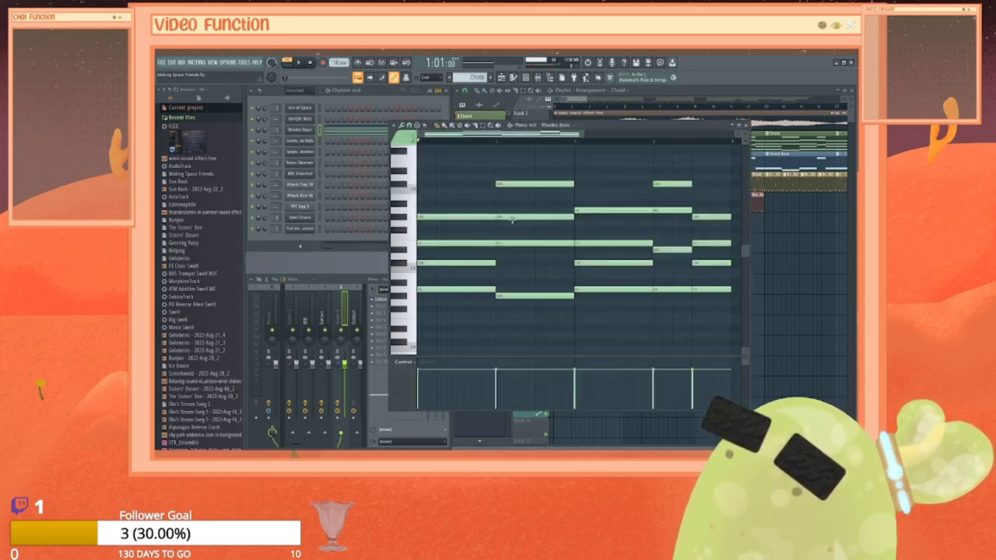
key(ctrl+a)
click(745, 125)
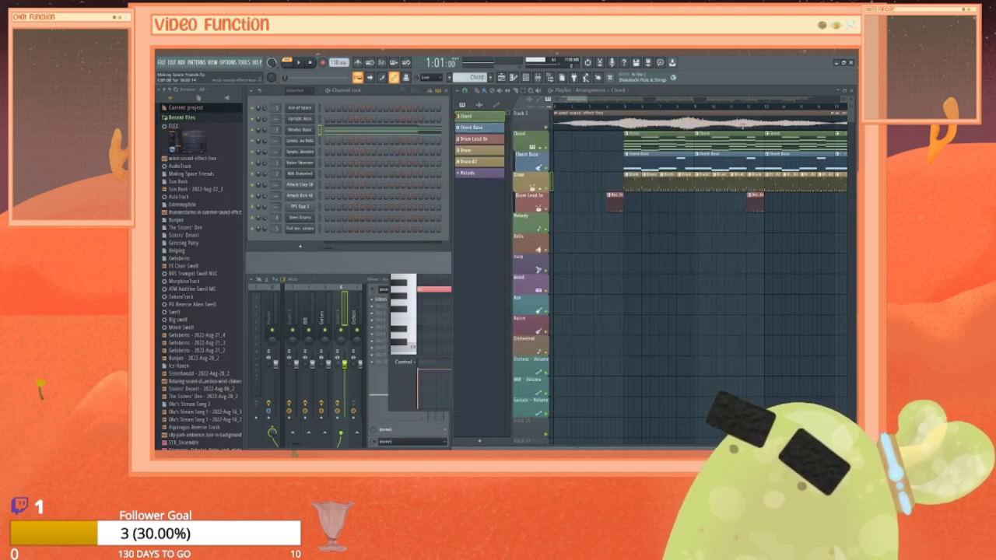
Step: In the Melody pattern, open the Steel Drums piano roll, paste the copied chord notes, and deselect them
click(480, 173)
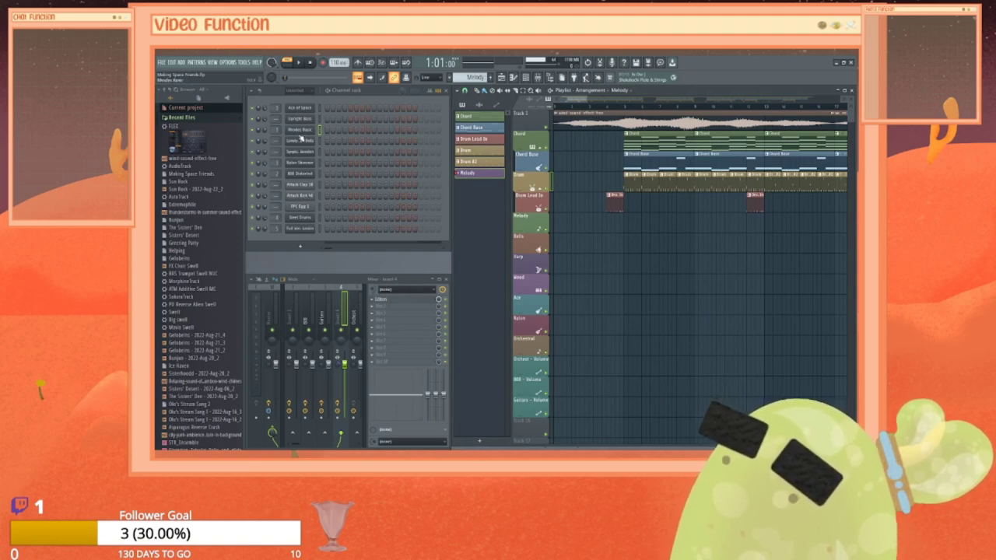
right_click(310, 215)
click(343, 219)
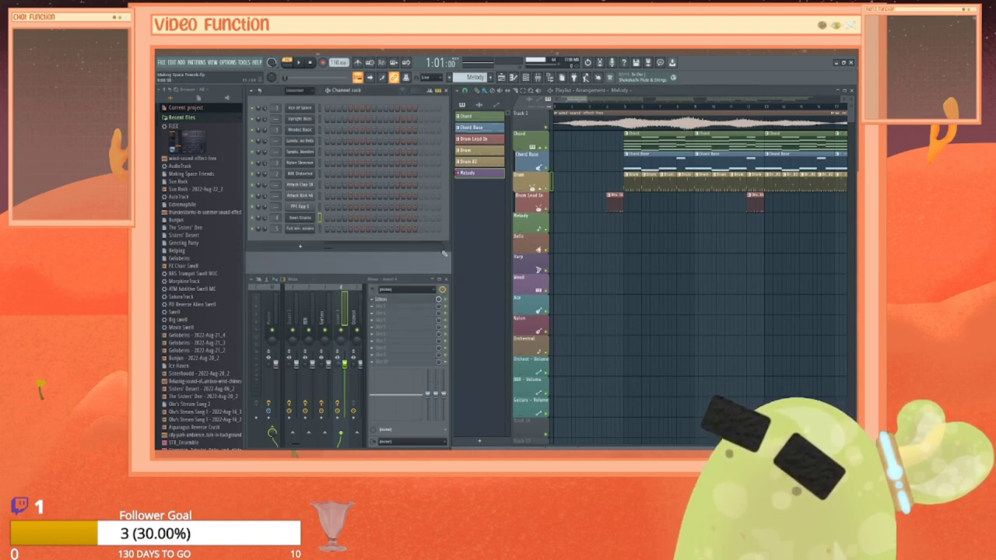
key(ctrl+v)
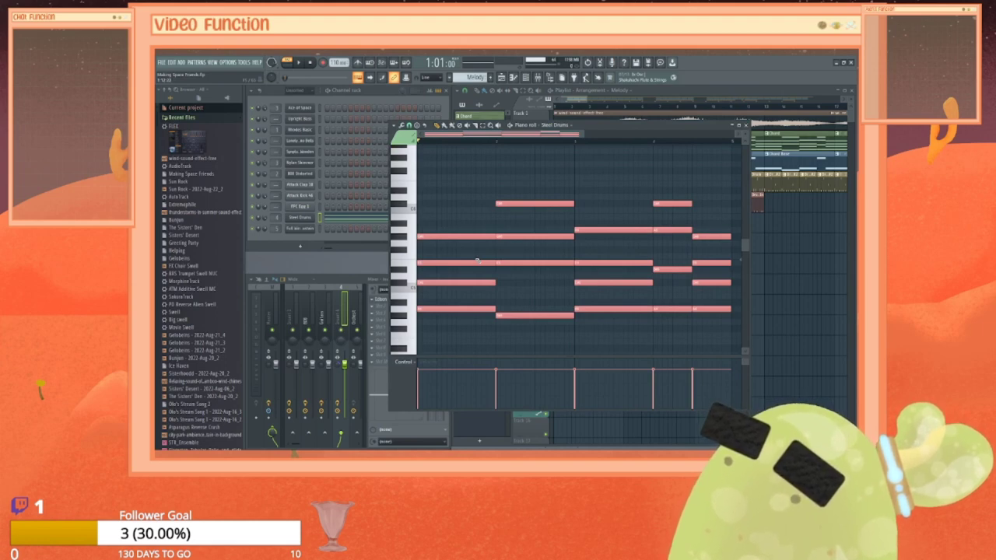
key(ctrl+d)
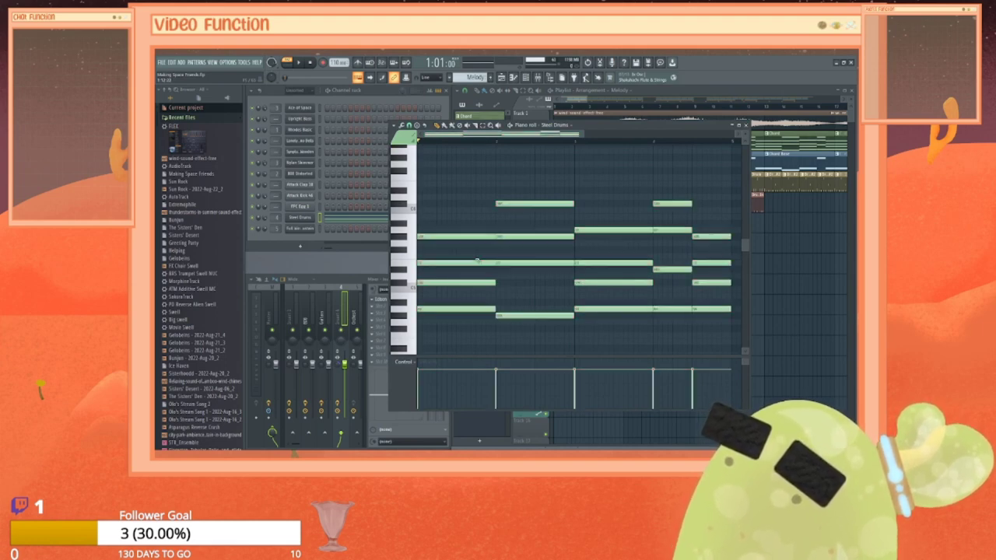
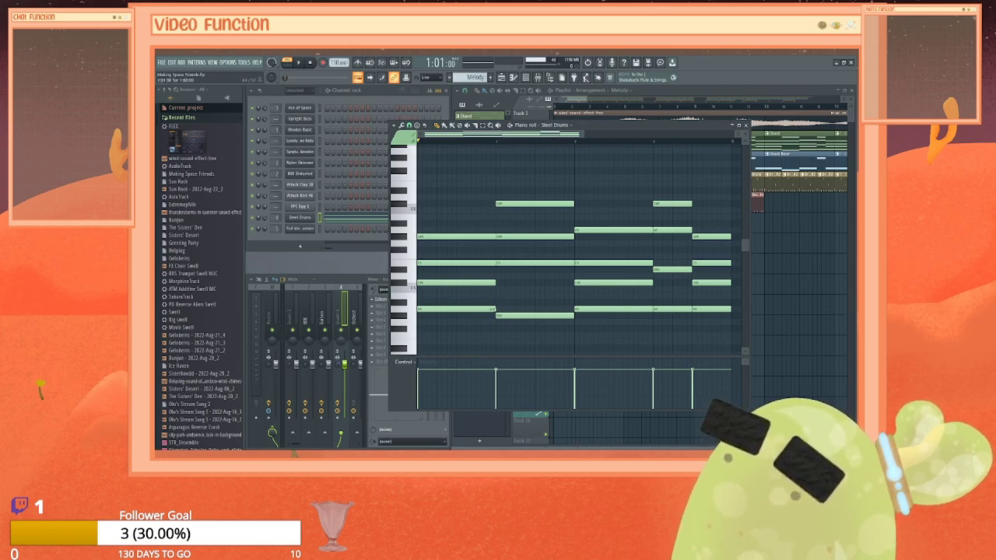
Step: Break up bar 1's lower chord notes into one-beat notes on beats 1 and 2 and two half-beat notes on beat 3
drag(488, 284, 446, 309)
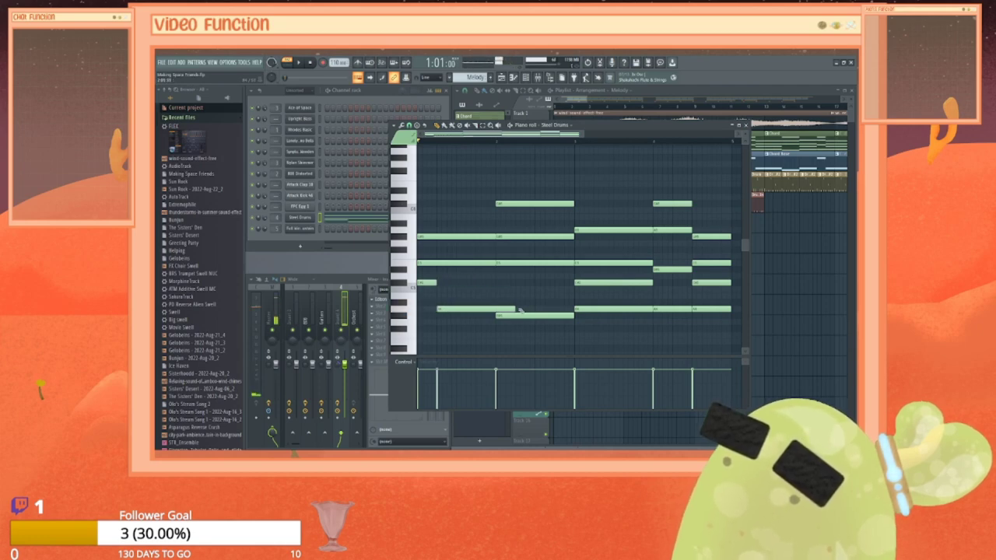
drag(517, 309, 481, 310)
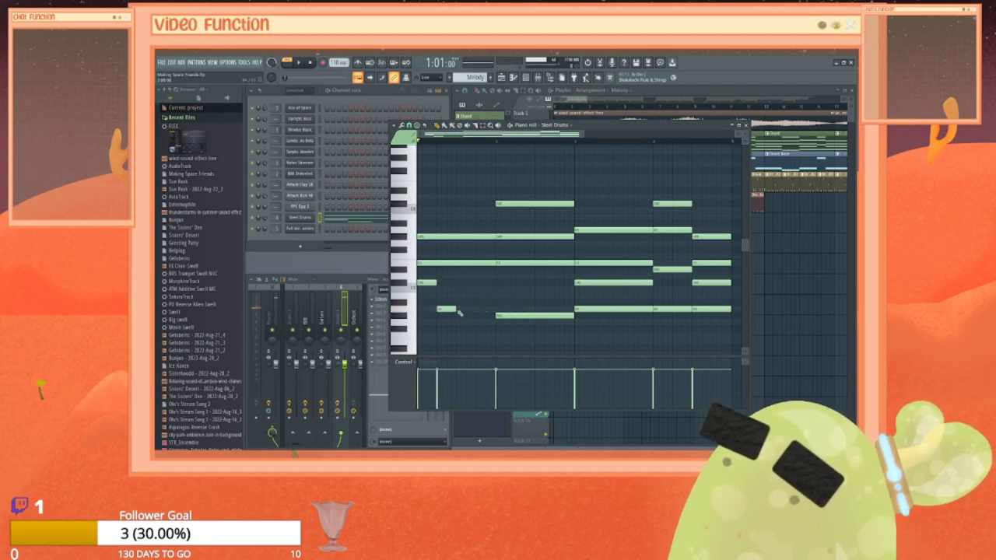
drag(419, 262, 469, 263)
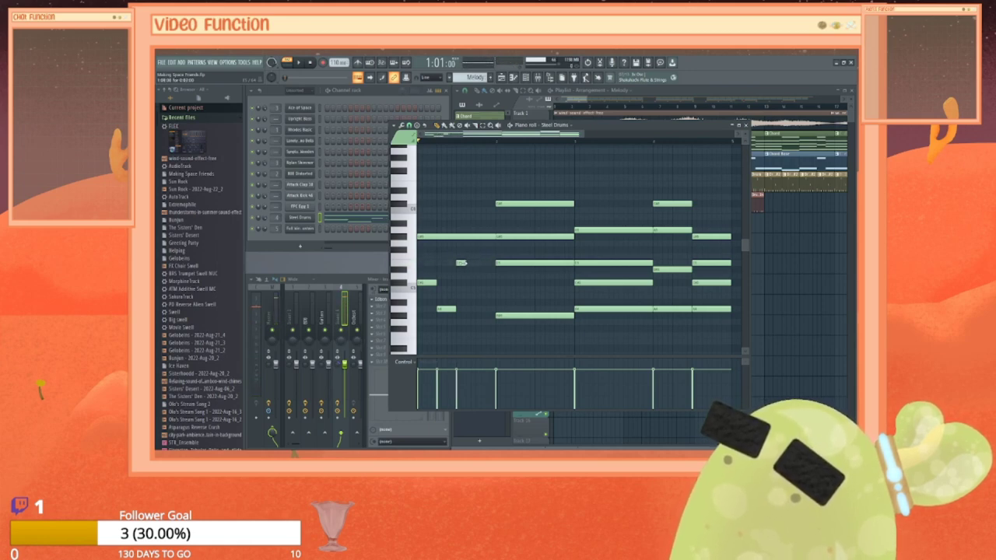
click(466, 263)
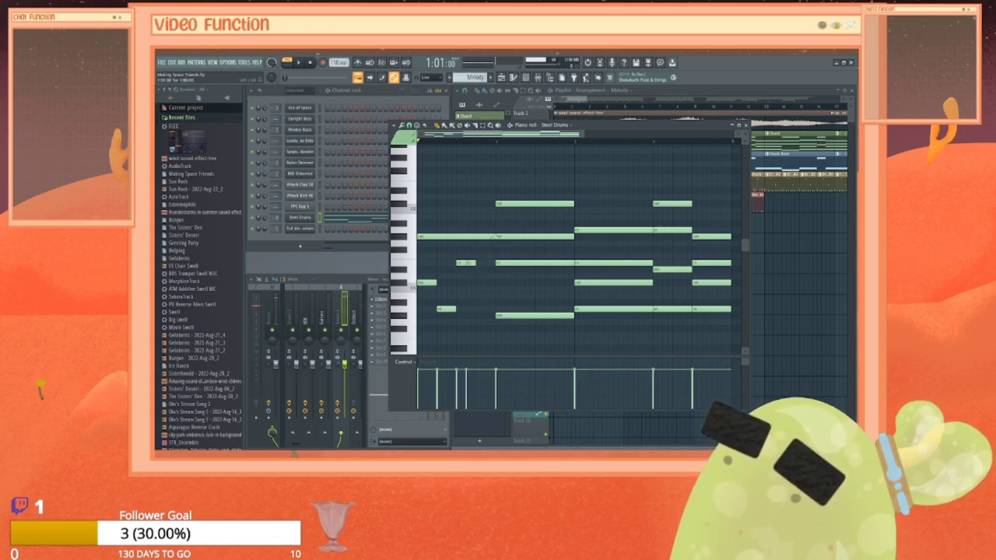
Step: Move bar 1's top note to beat 4, add a short note one semitone higher just before bar 2, and play the phrase
right_click(459, 236)
drag(439, 237, 481, 234)
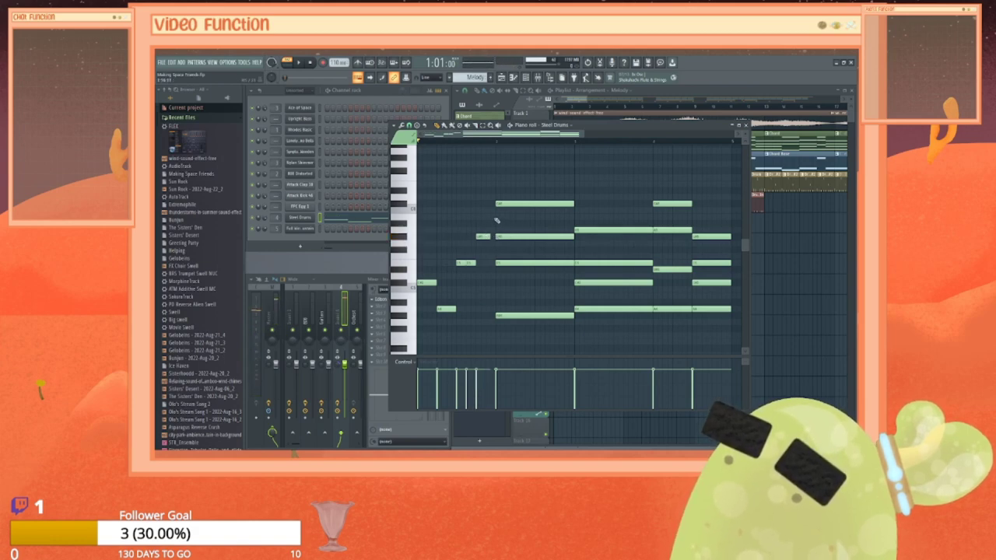
click(496, 217)
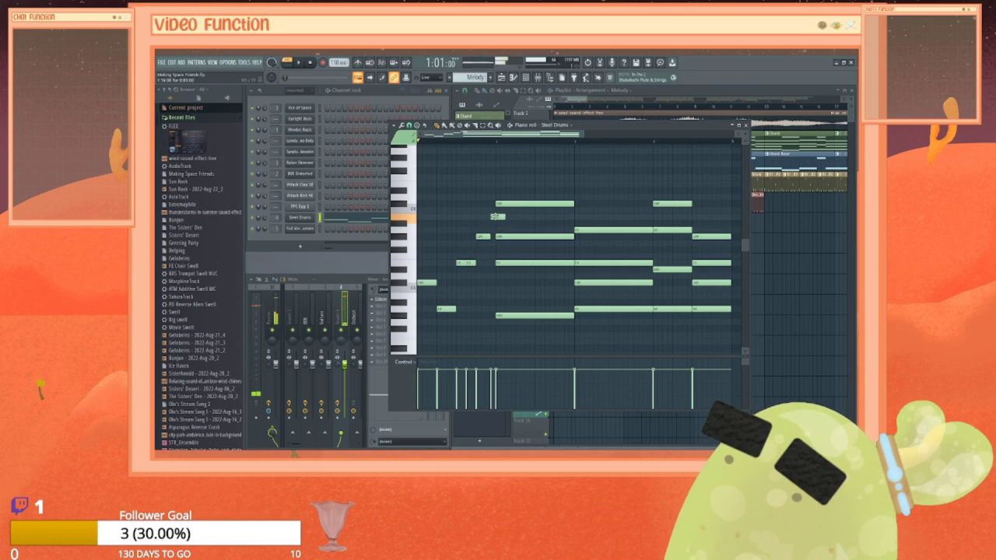
drag(497, 216, 507, 232)
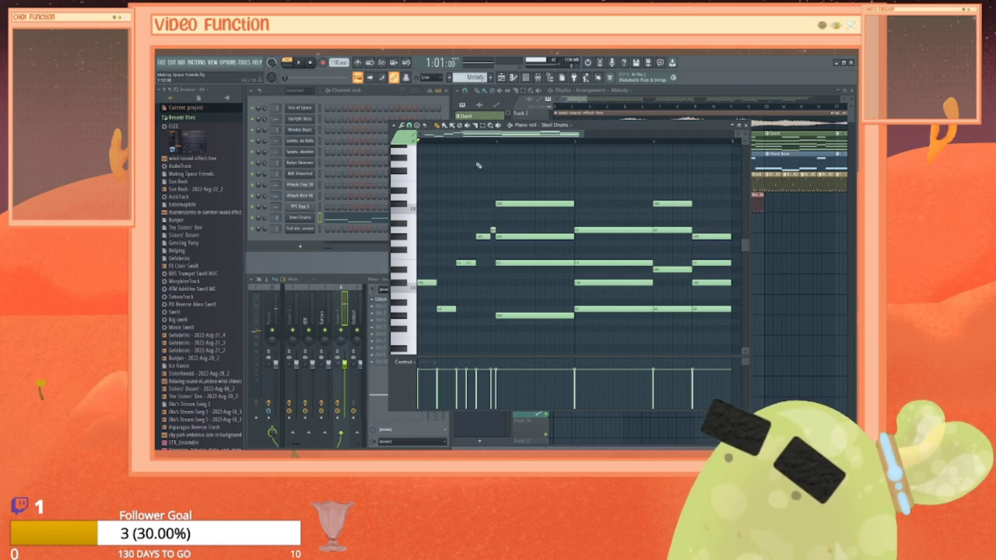
key(space)
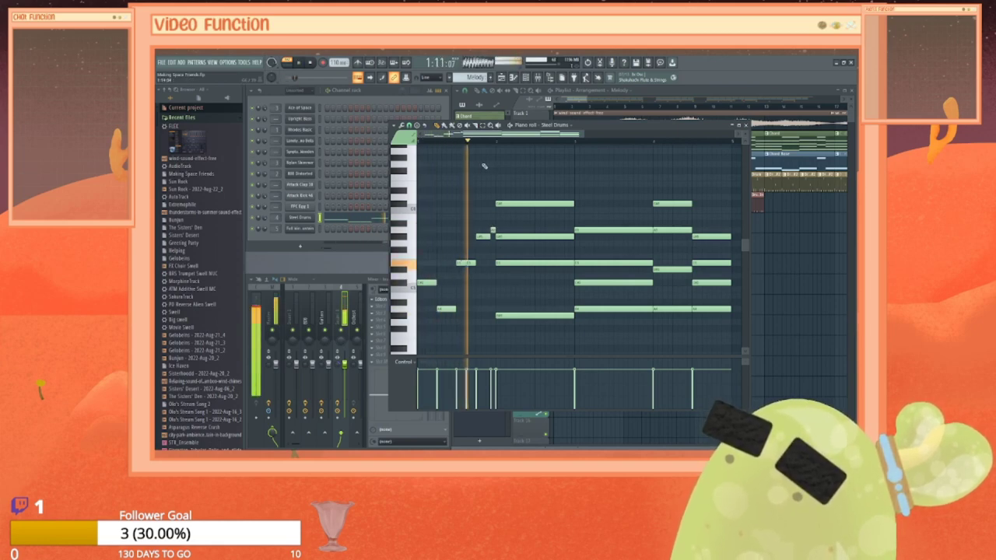
key(space)
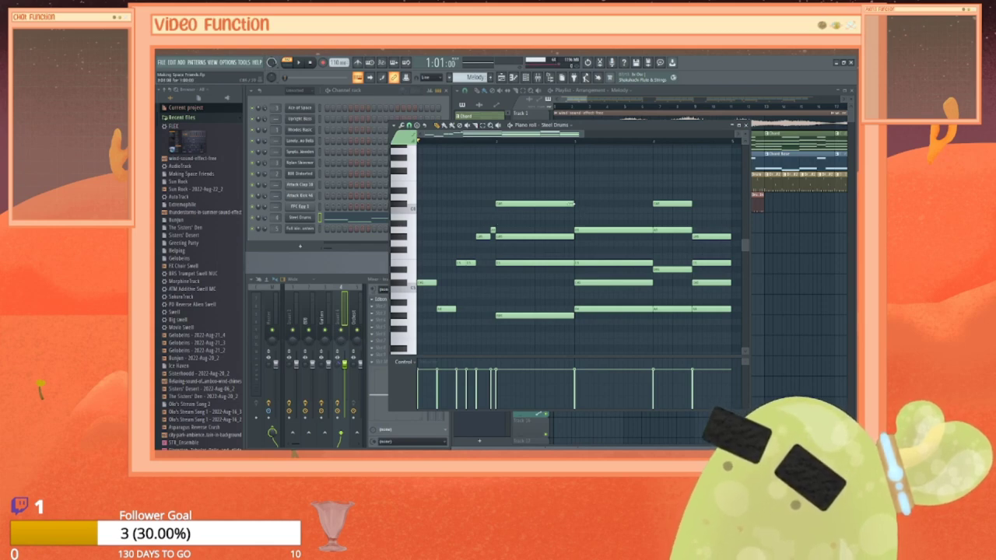
Step: Split bar 2's upper chord notes into a one-beat note, two half-beat notes on beat 2, and a one-beat note on beat 3
drag(560, 204, 511, 204)
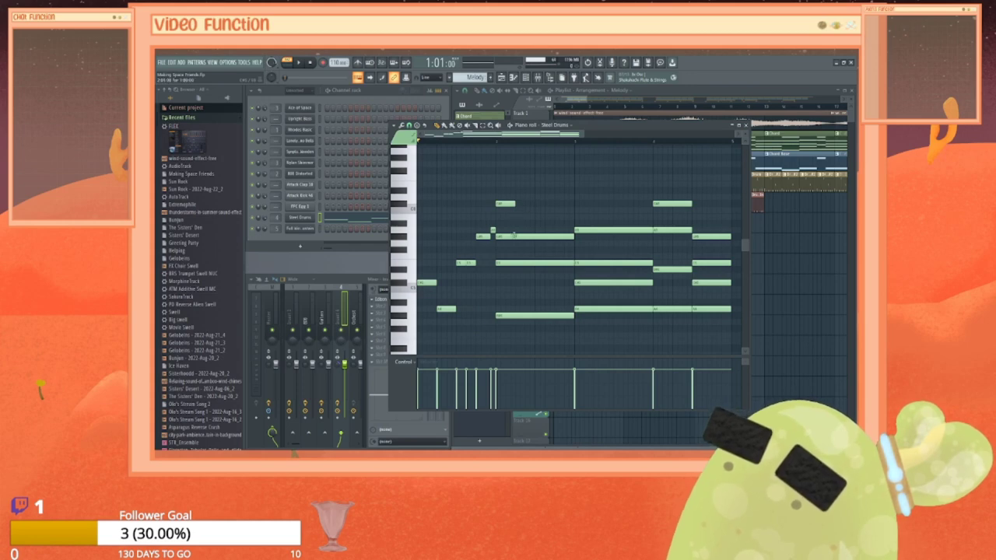
drag(513, 235, 533, 239)
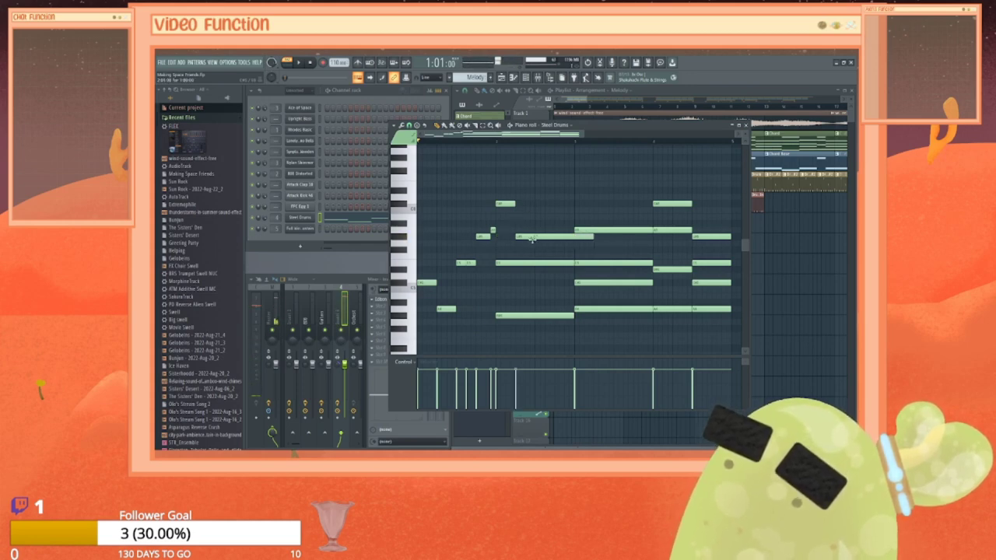
drag(573, 236, 534, 236)
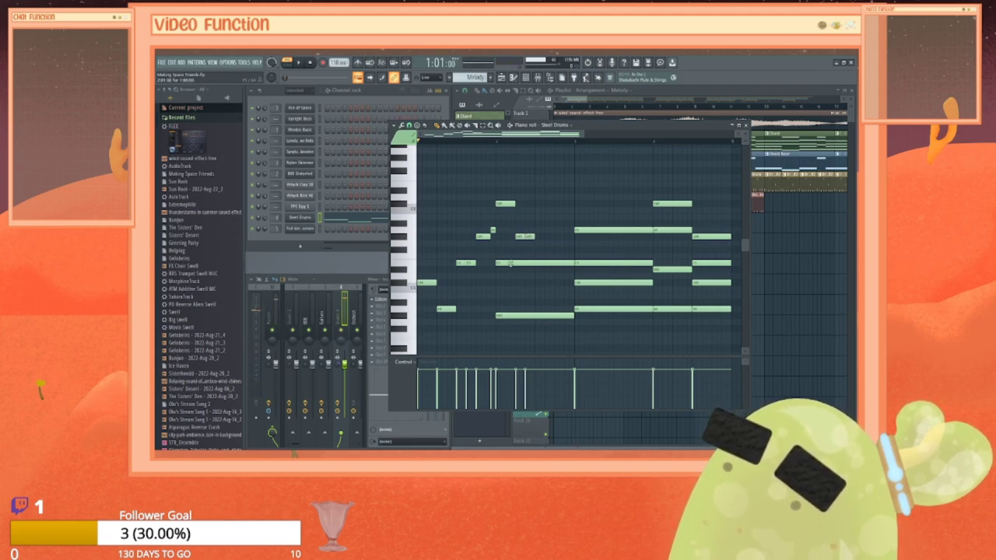
click(509, 263)
mouse_move(513, 263)
mouse_down()
mouse_move(567, 263)
mouse_move(506, 264)
mouse_up()
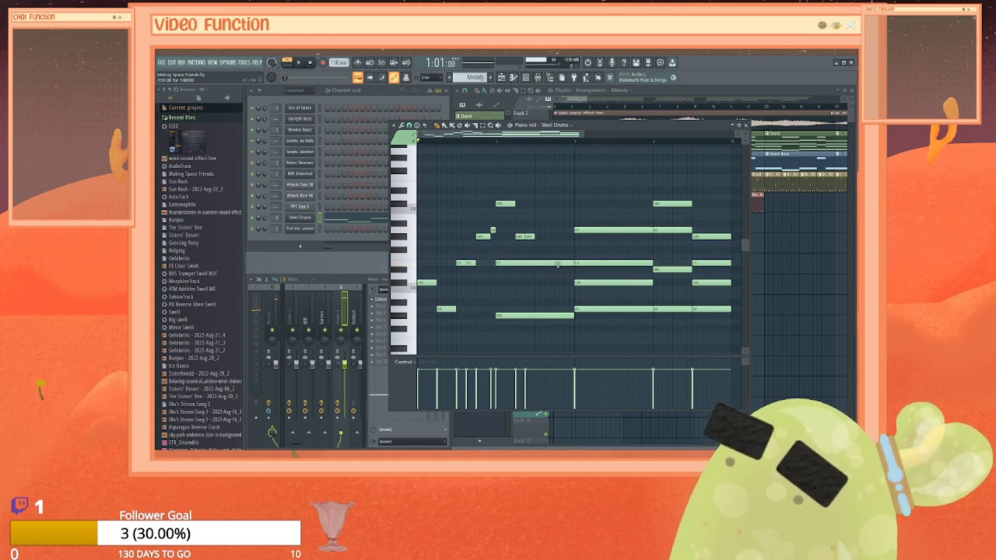
drag(572, 264, 544, 263)
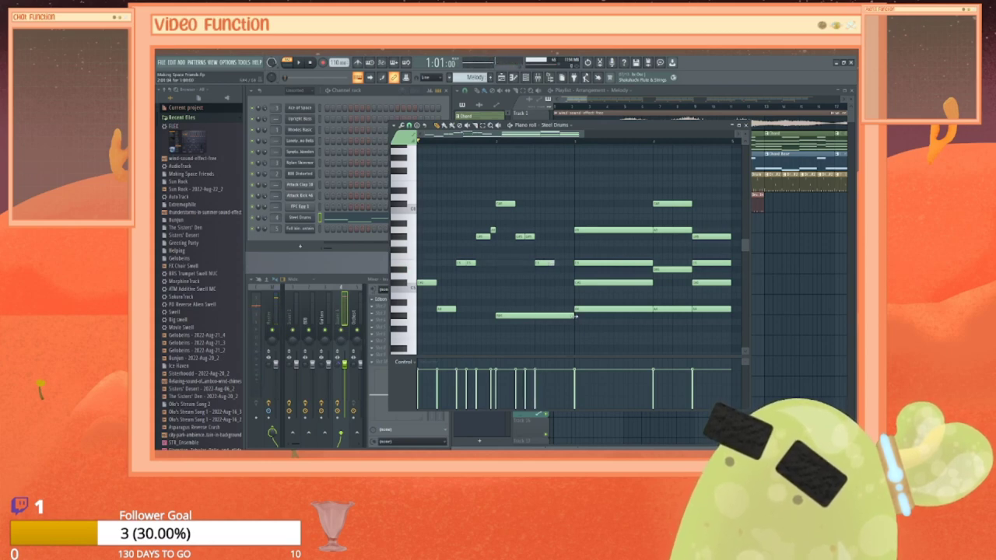
Step: Shorten bar 2's lowest note onto beat 4, add a short note before bar 3 at bar 1's opening pitch, and play it back
mouse_move(553, 315)
mouse_down()
mouse_move(507, 316)
mouse_move(558, 315)
mouse_up()
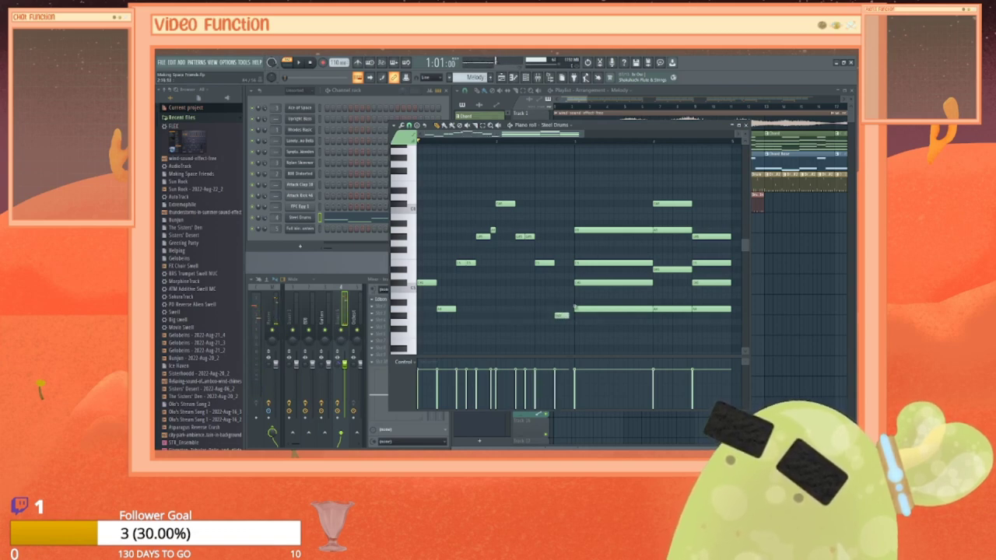
click(574, 296)
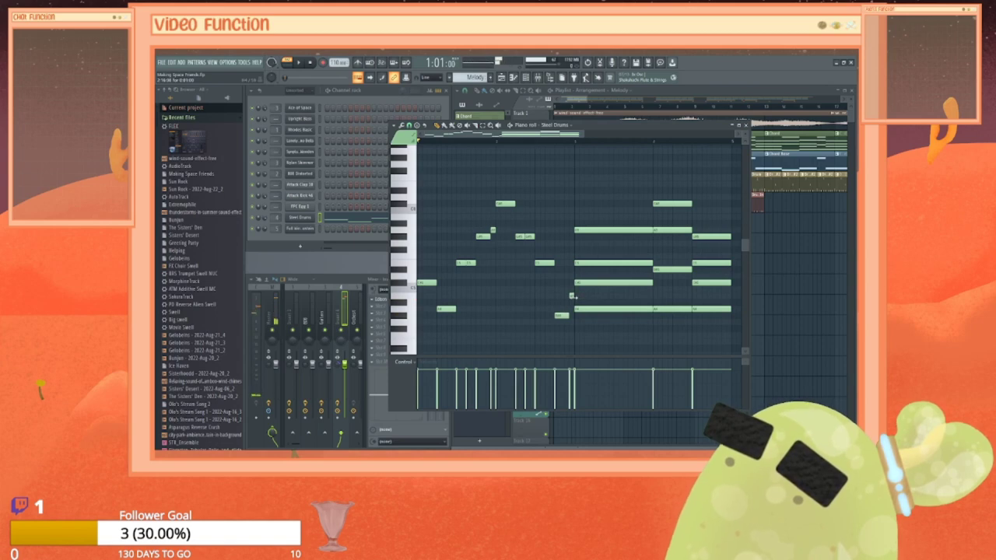
drag(572, 296, 572, 283)
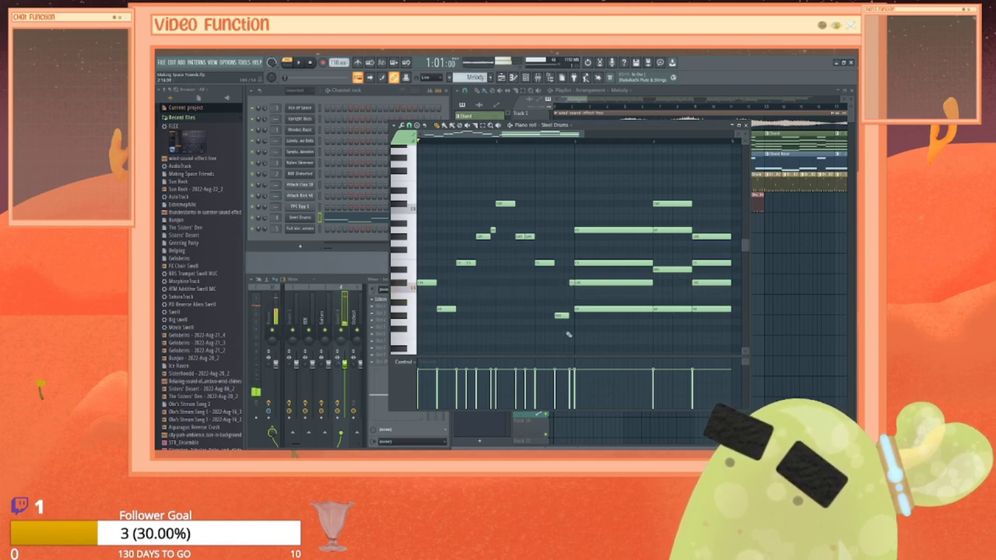
key(space)
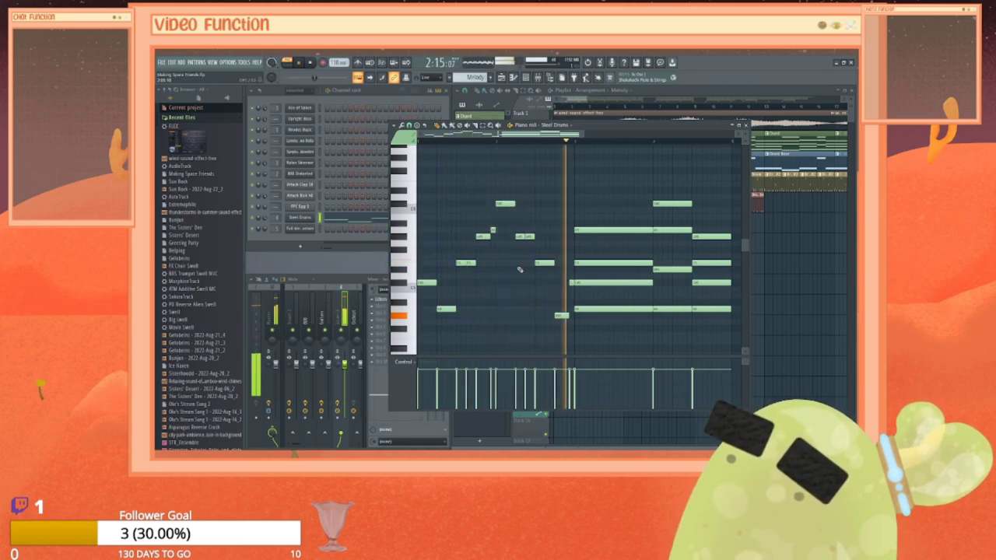
key(space)
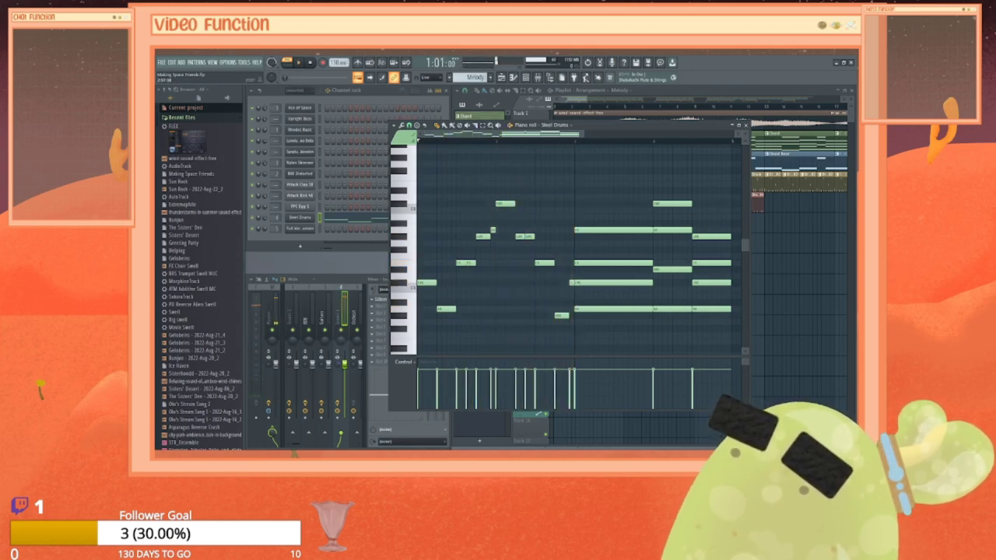
Step: Turn bar 3's lowest chord note into two half-beat notes on beat 1 and place the next higher note, shortened, on beat 2
mouse_move(524, 134)
mouse_down()
mouse_move(566, 142)
mouse_move(523, 136)
mouse_up()
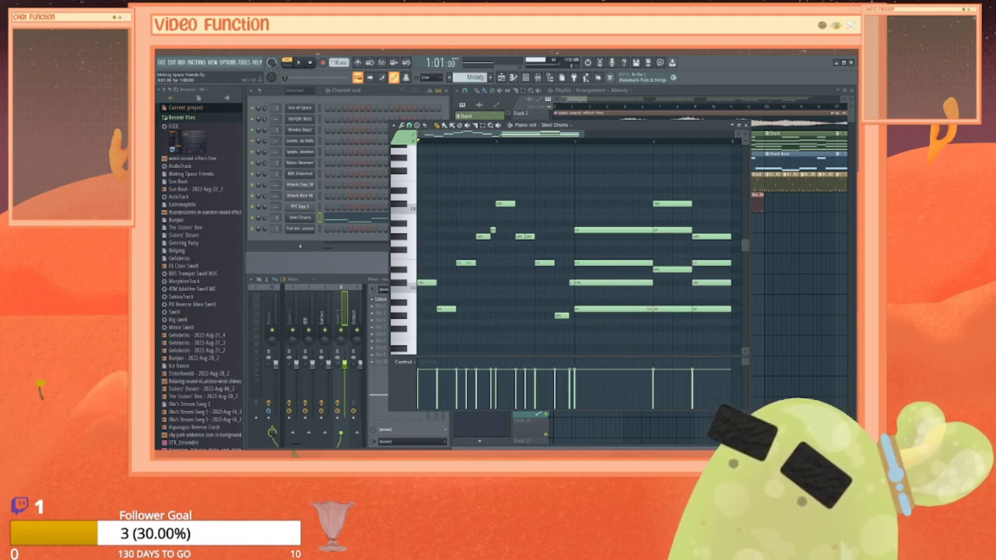
drag(646, 309, 585, 310)
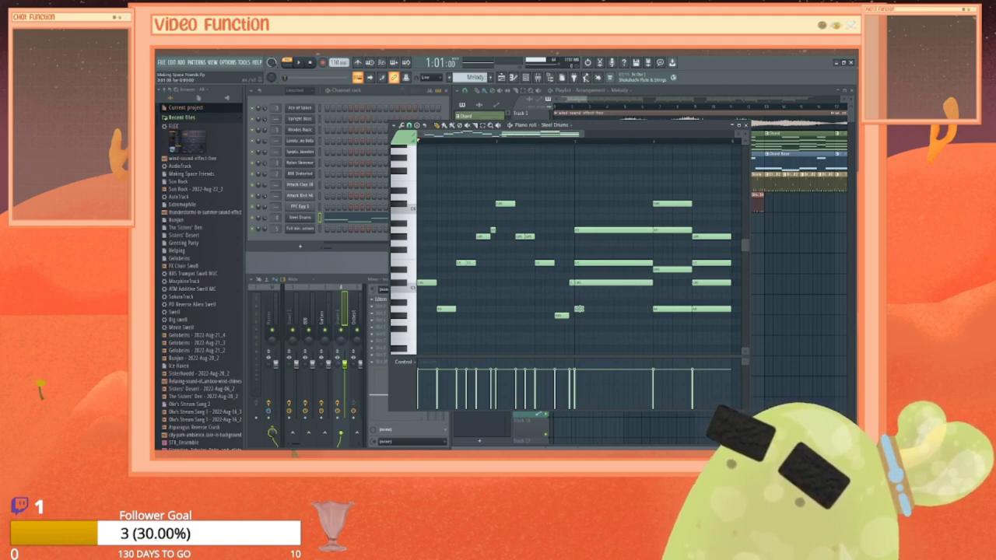
click(588, 310)
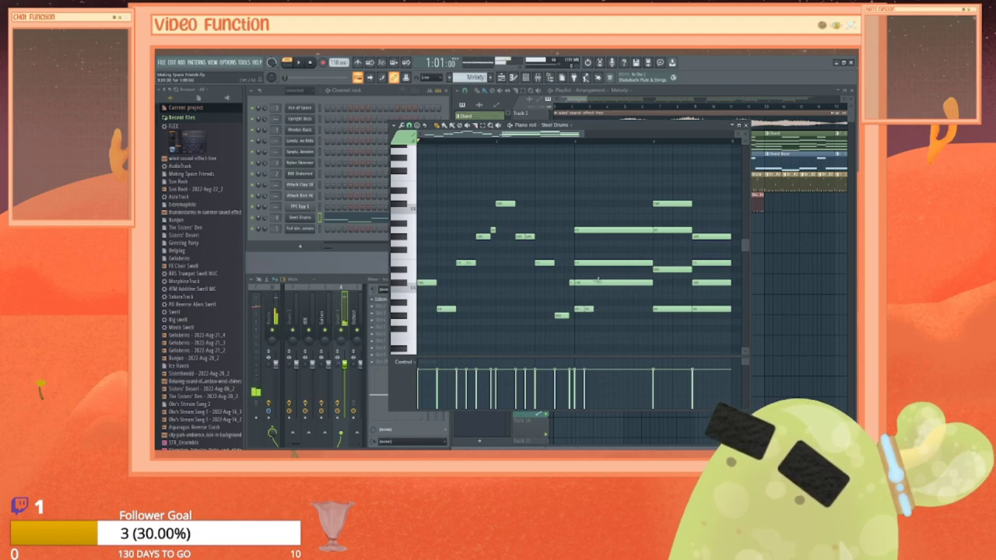
drag(591, 282, 606, 283)
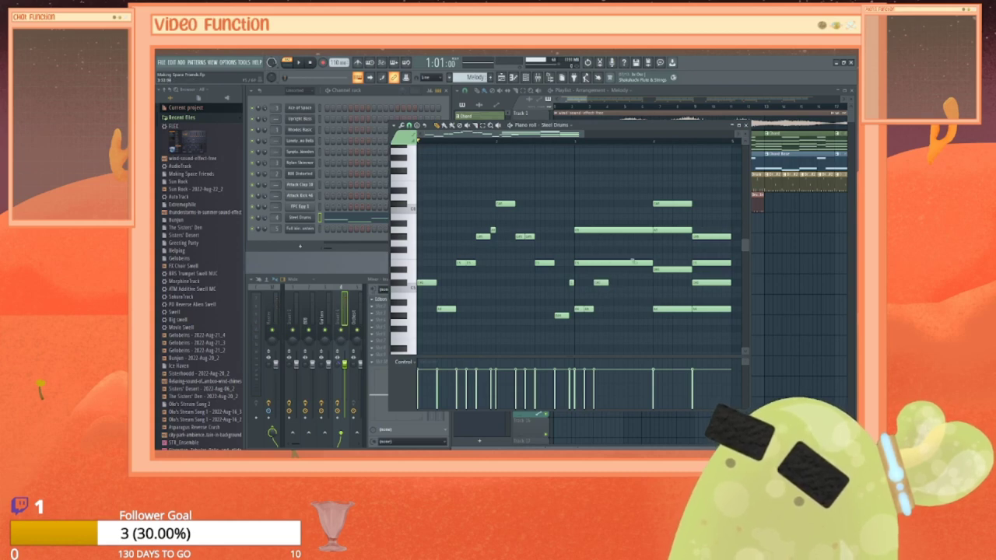
Step: Place bar 3's second-highest chord note on beat 3 as a one-beat note, with a short higher note just before it
mouse_move(614, 263)
mouse_down()
mouse_move(649, 262)
mouse_move(613, 265)
mouse_up()
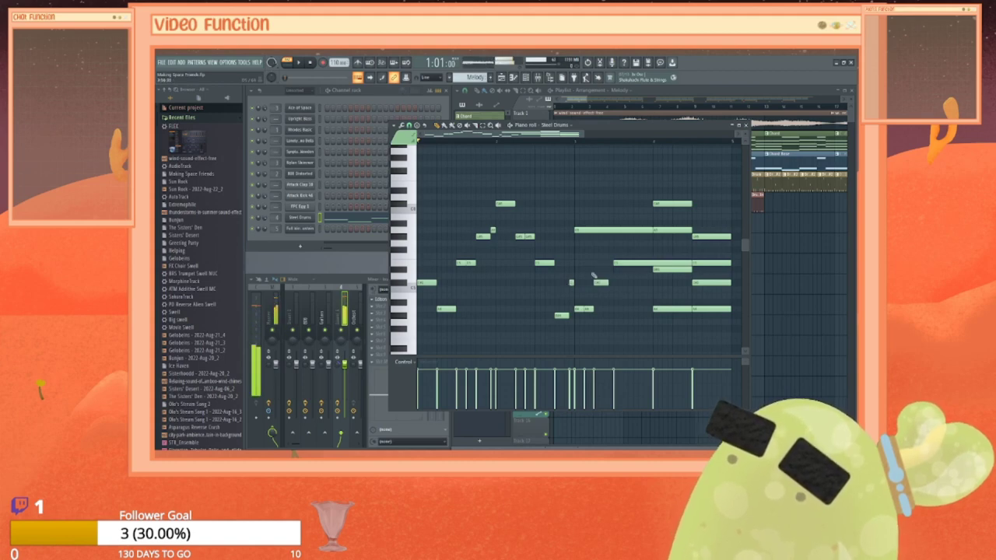
click(612, 243)
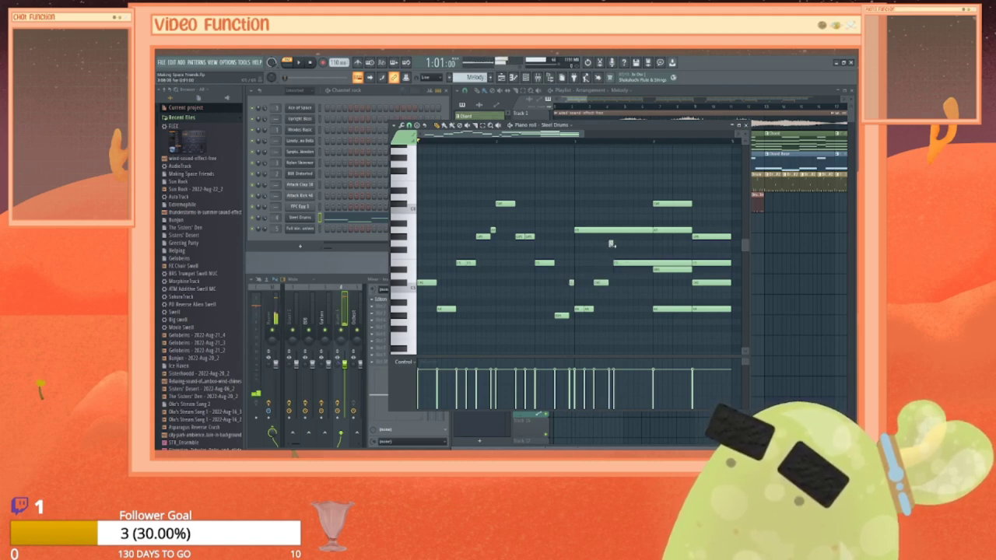
click(610, 243)
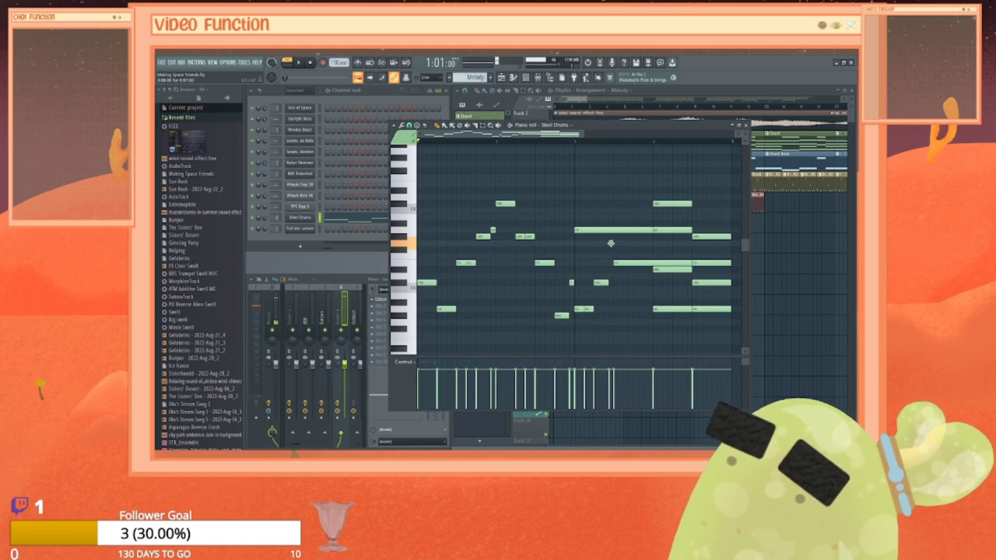
drag(610, 243, 611, 237)
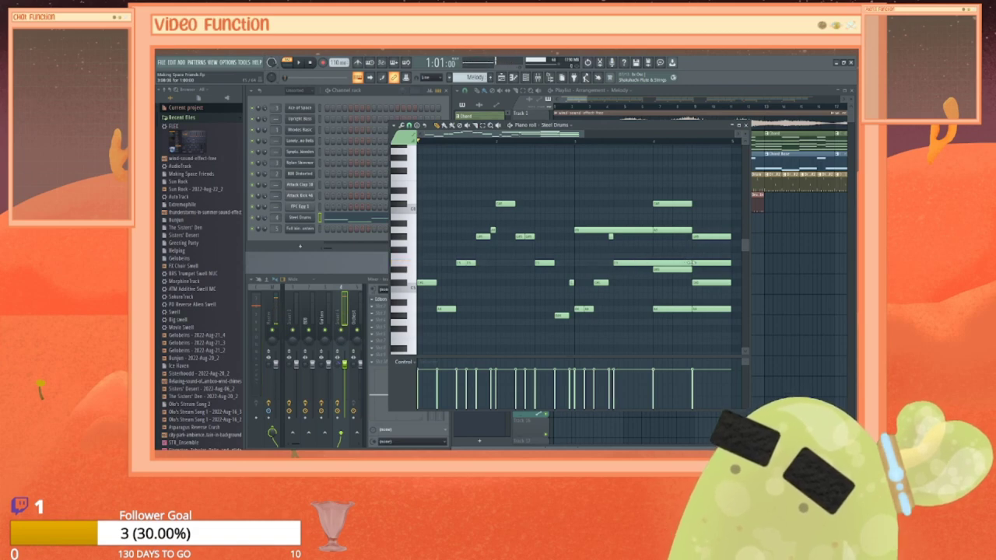
drag(679, 263, 635, 264)
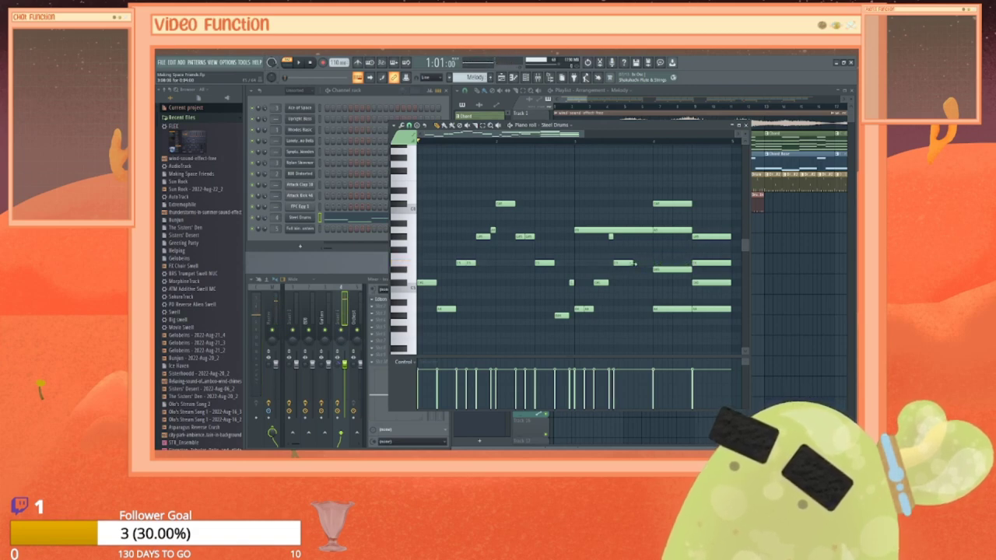
Step: Trim bar 3's top chord note so it fills only beat 4, and play back the melody
drag(622, 229, 646, 229)
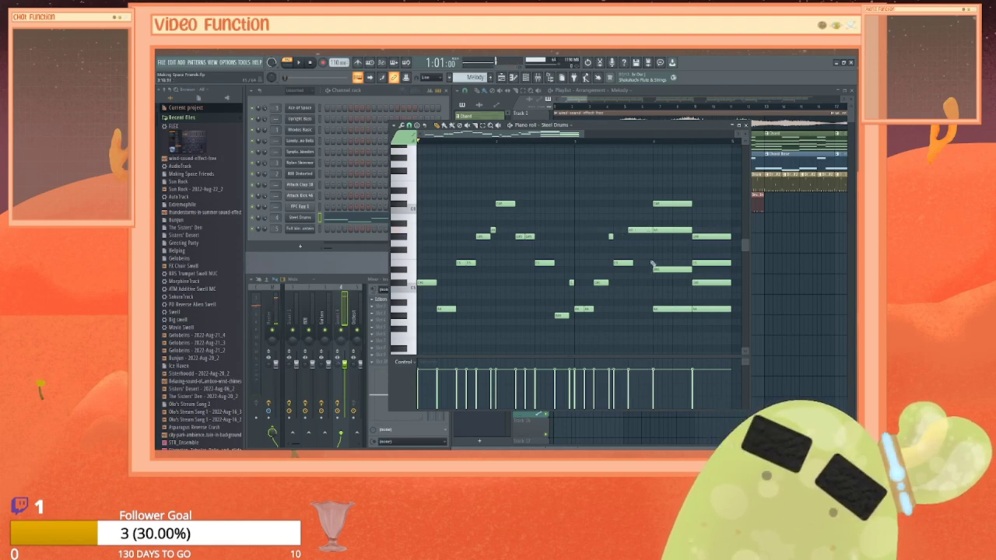
drag(639, 228, 645, 231)
key(space)
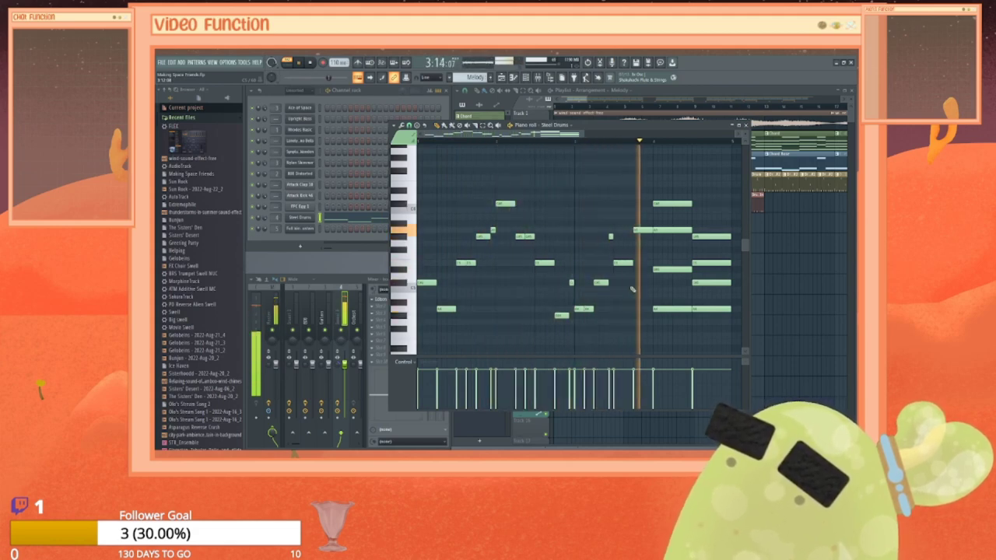
Step: Turn the first chord of bar 4 into successive notes across beats 1 and 2, each beat ending with a quarter-beat note
key(space)
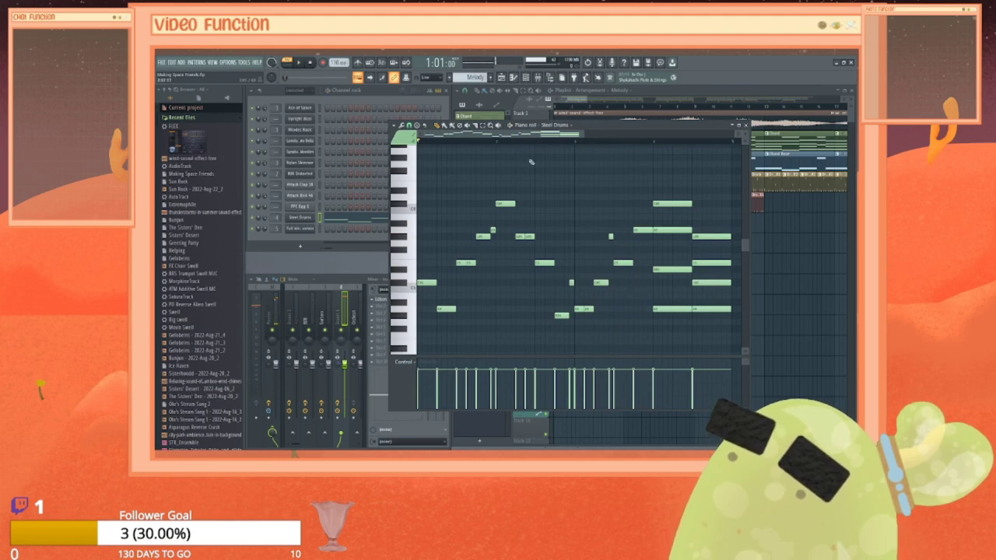
drag(562, 134, 604, 134)
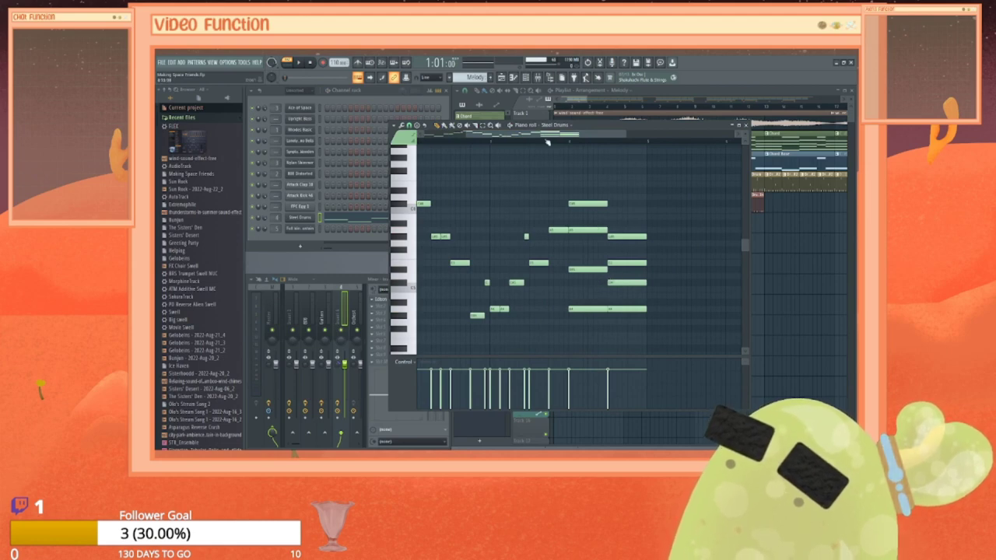
drag(568, 133, 580, 134)
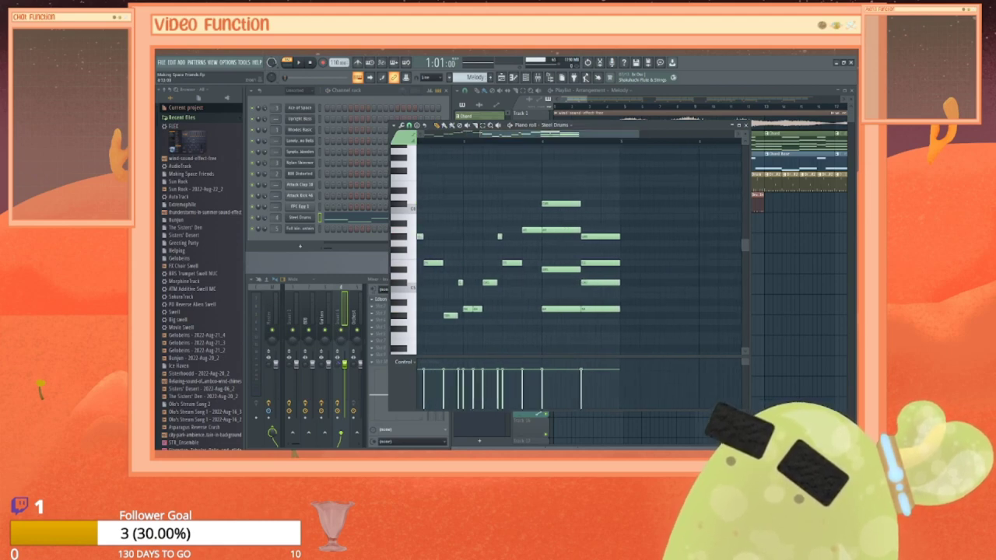
scroll(554, 242, up, 1)
scroll(554, 242, down, 1)
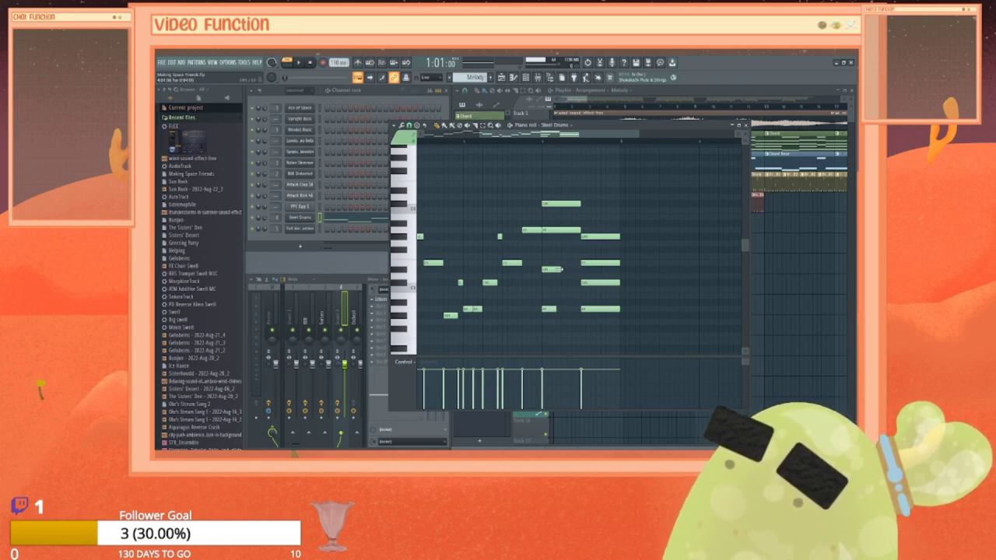
drag(552, 269, 565, 270)
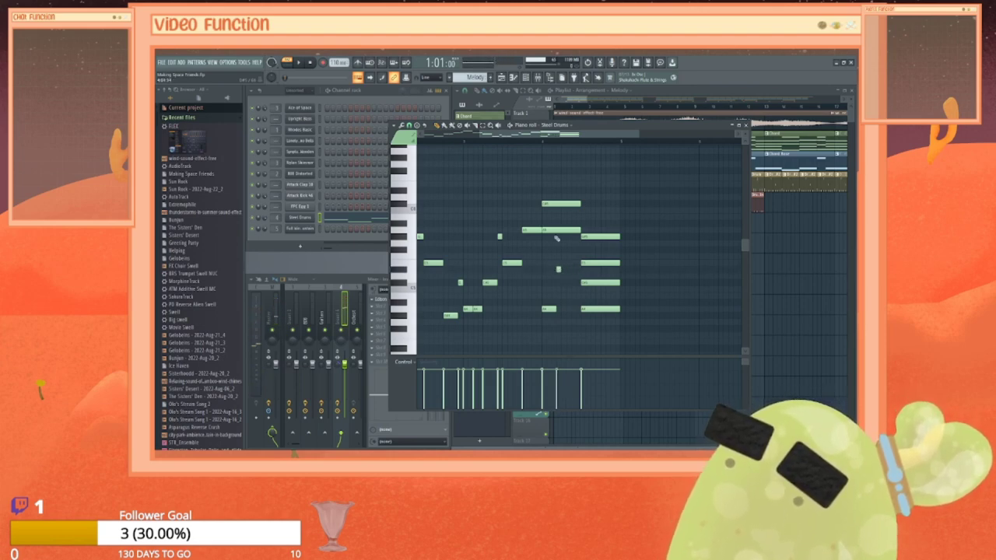
drag(557, 232, 601, 203)
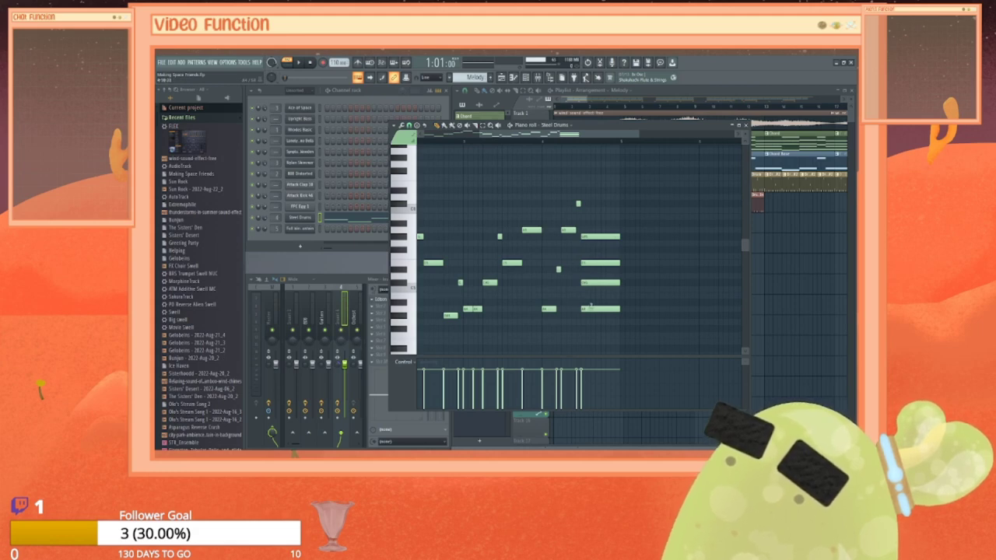
Step: Delete the last chord's lowest and highest notes, trim the remaining two to one beat each on beats 3 and 4, and play back
right_click(591, 308)
right_click(604, 236)
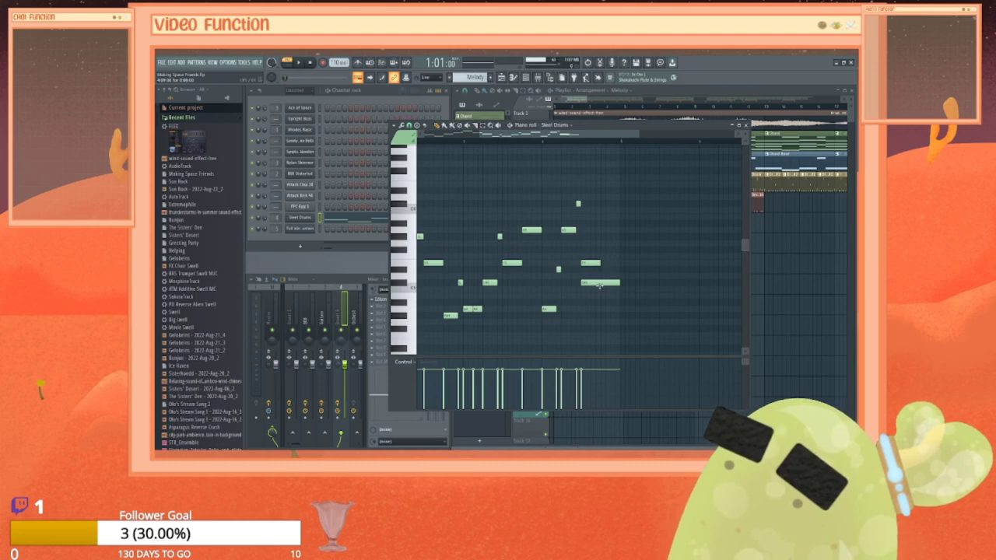
drag(600, 285, 621, 282)
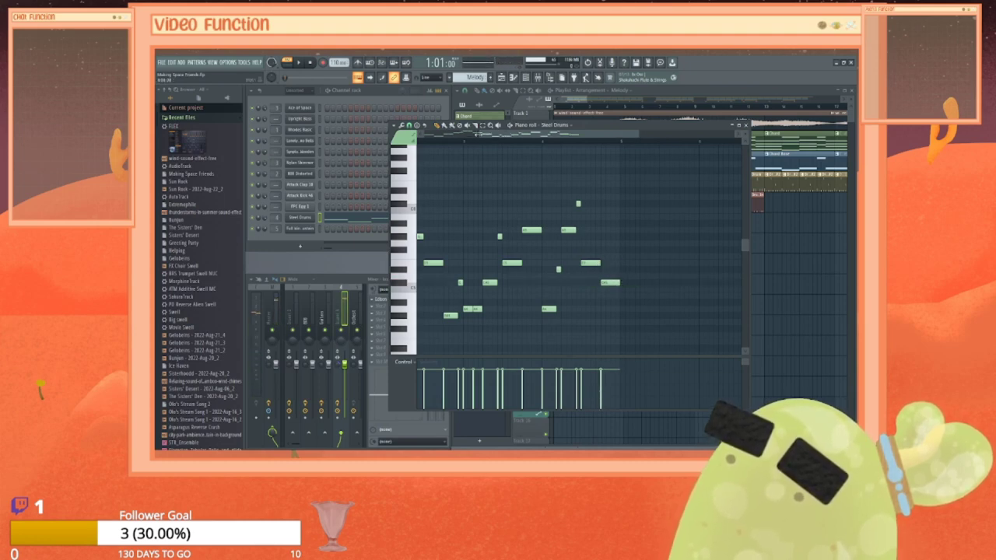
drag(479, 134, 422, 135)
key(space)
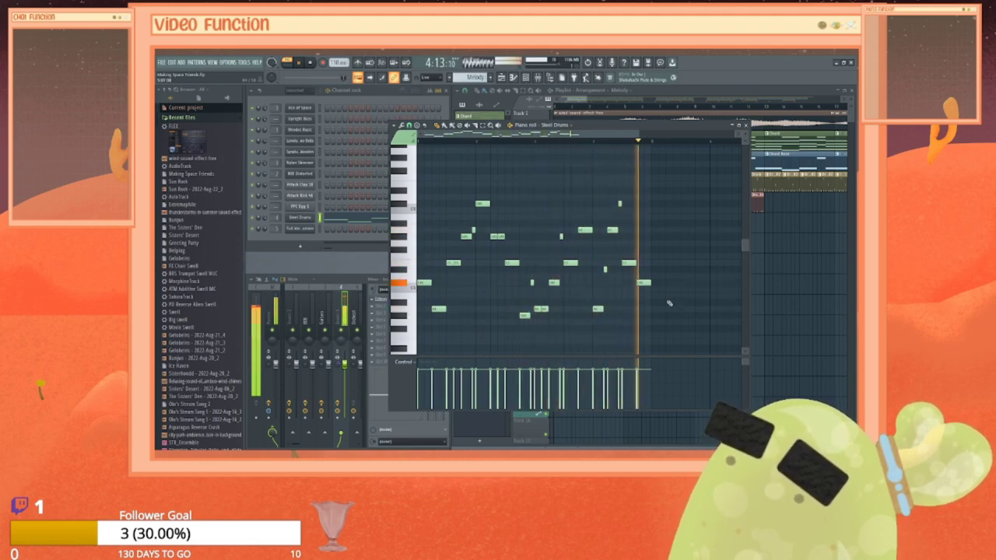
Step: Lower the short note before beat 2 of bar 4 to the final note's pitch and play back the melody
click(605, 282)
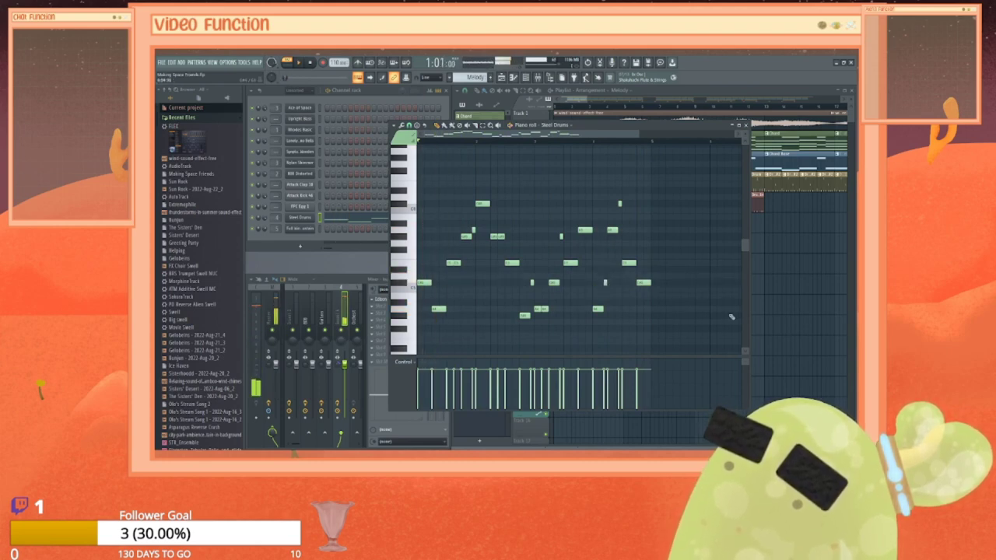
key(space)
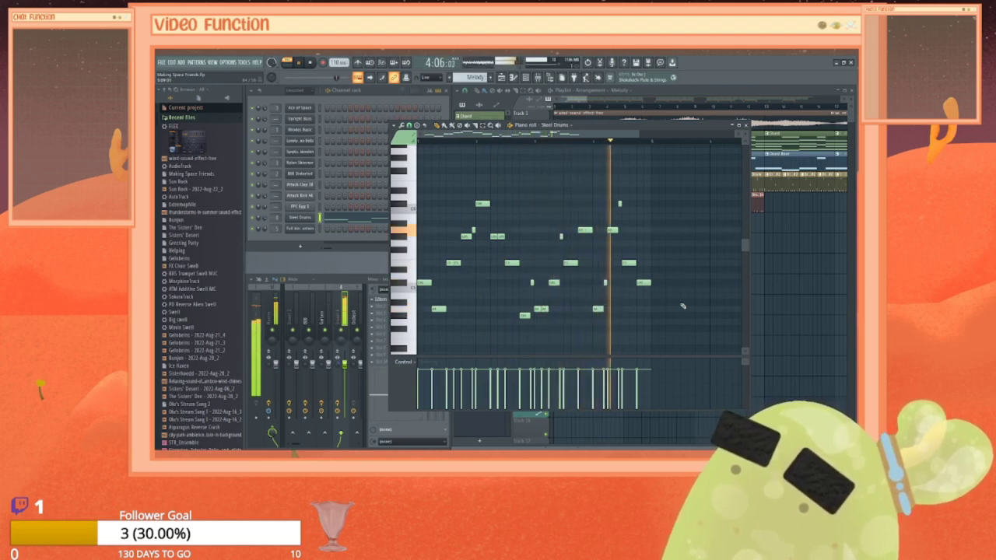
key(space)
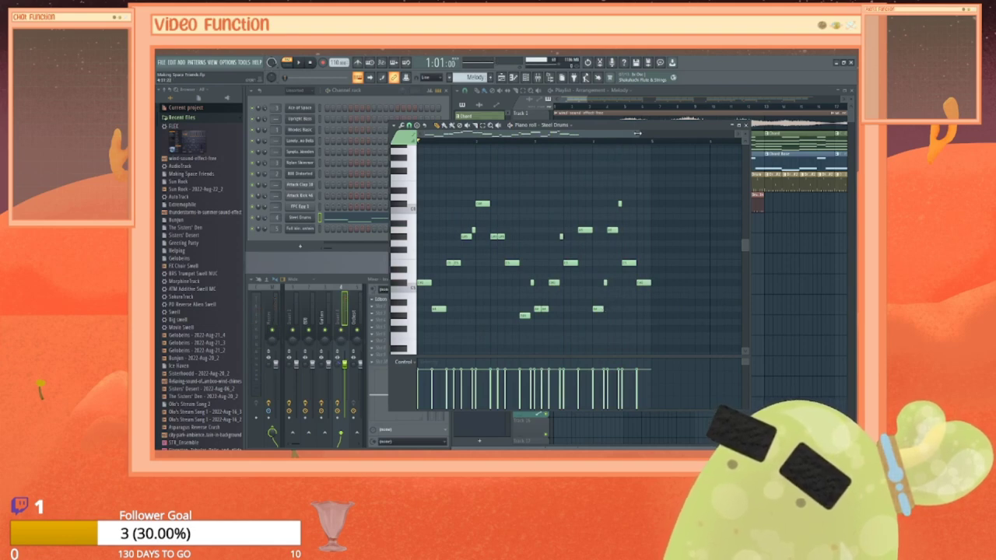
Step: Shorten bar 4's opening note to half a beat, add a quarter-beat note after it at beat 3's pitch, and play back the section
drag(637, 135, 599, 134)
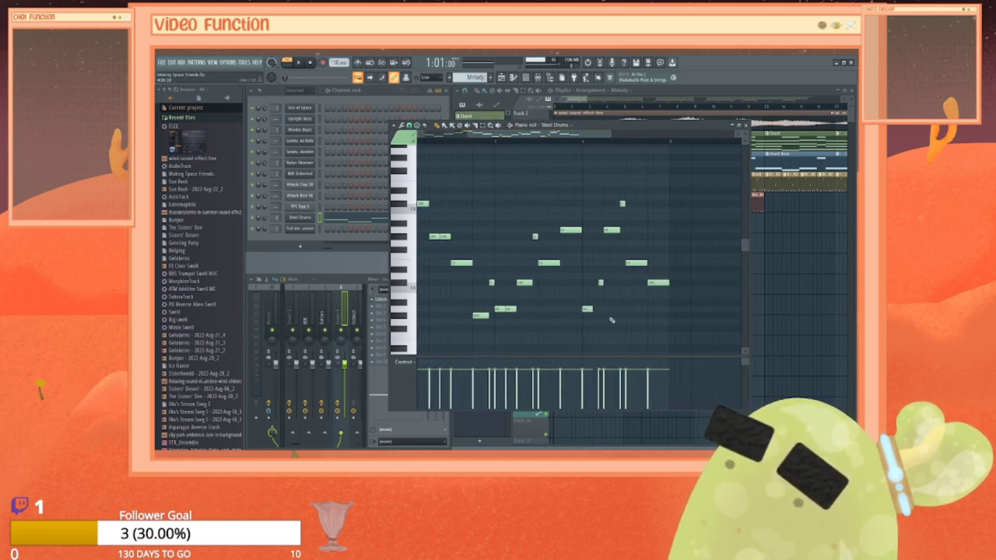
click(600, 296)
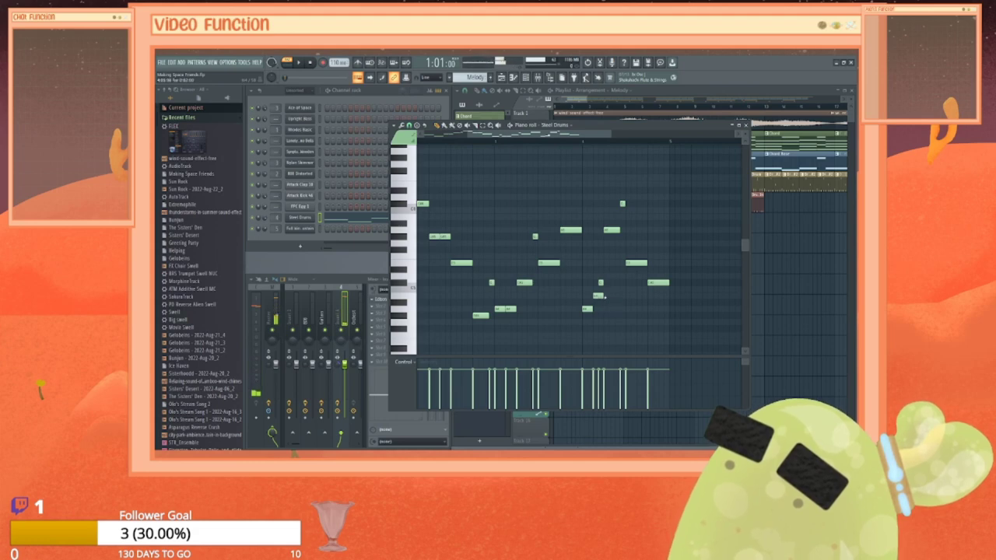
drag(597, 296, 595, 267)
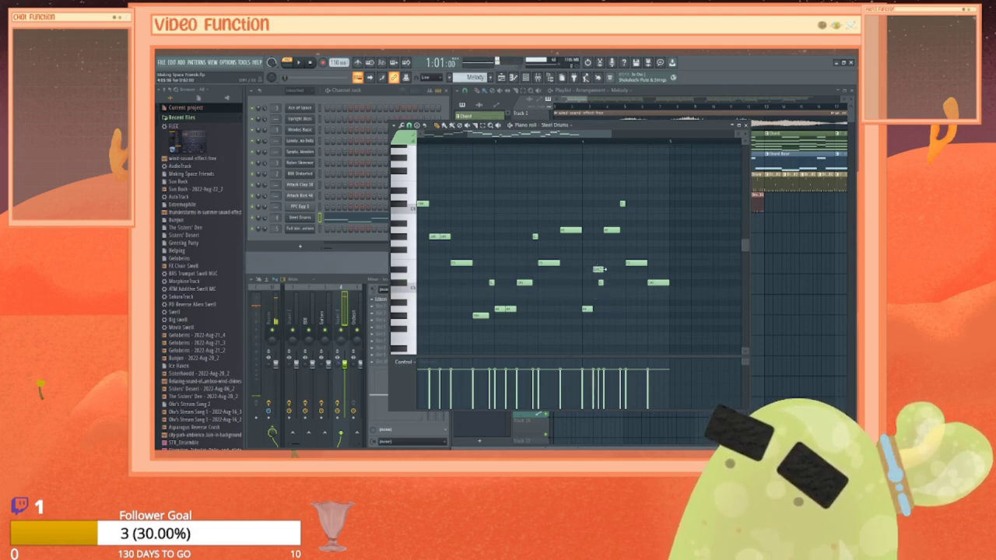
click(565, 142)
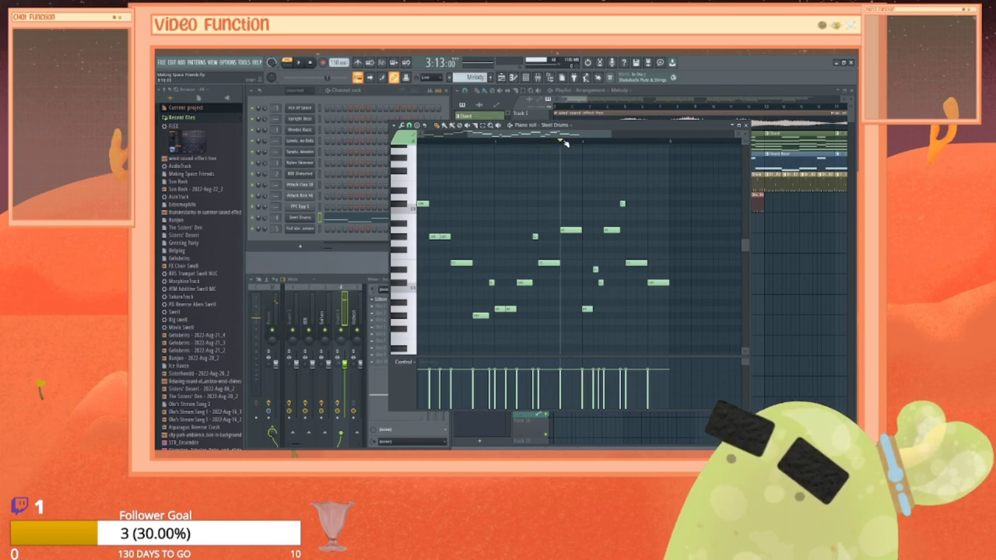
key(space)
click(595, 264)
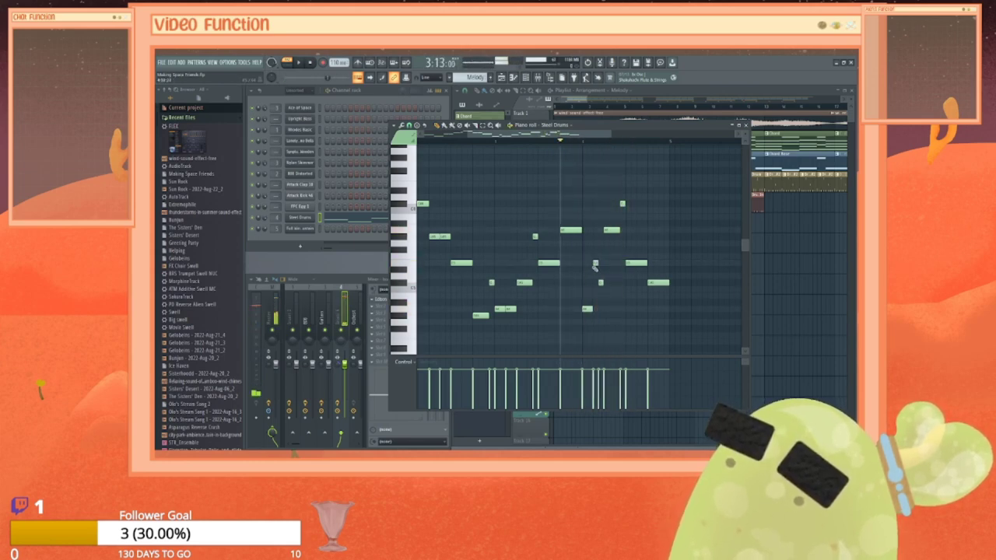
key(space)
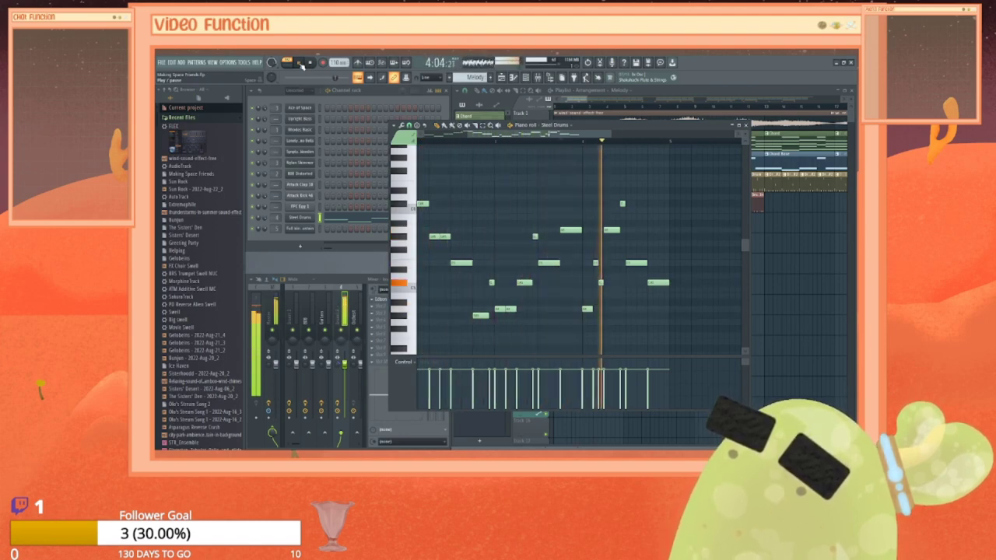
key(space)
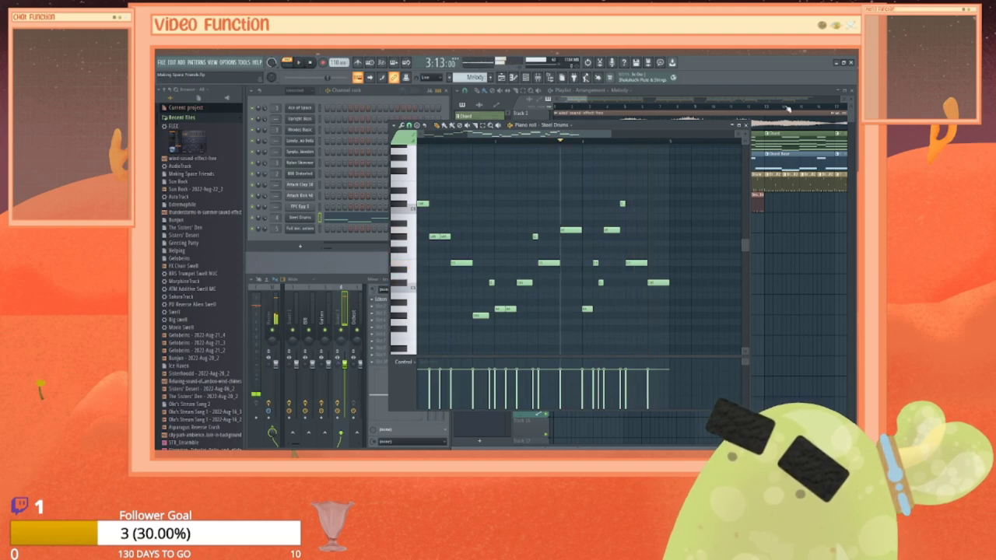
Step: Close the piano roll and clear the existing plugin from Insert 4's first effect slot
click(746, 125)
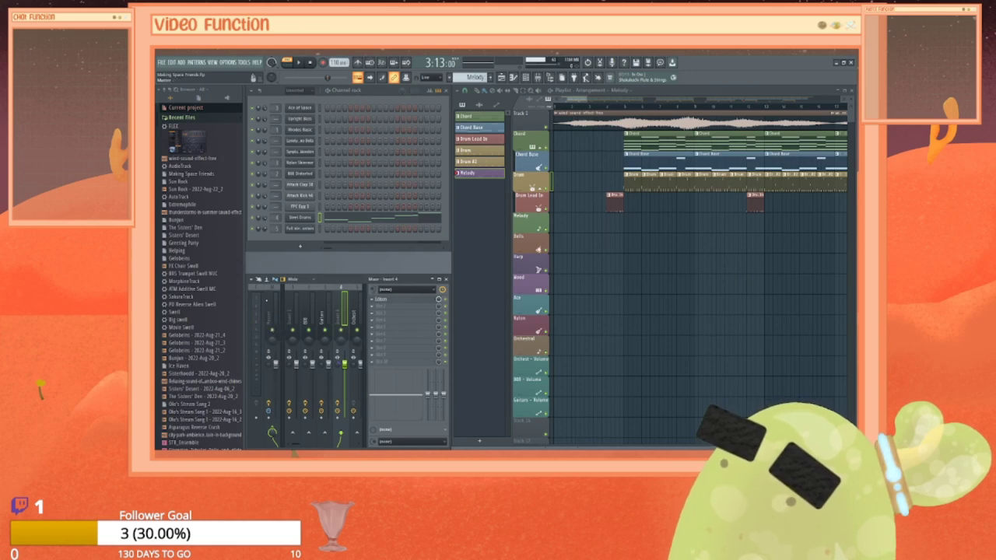
click(272, 332)
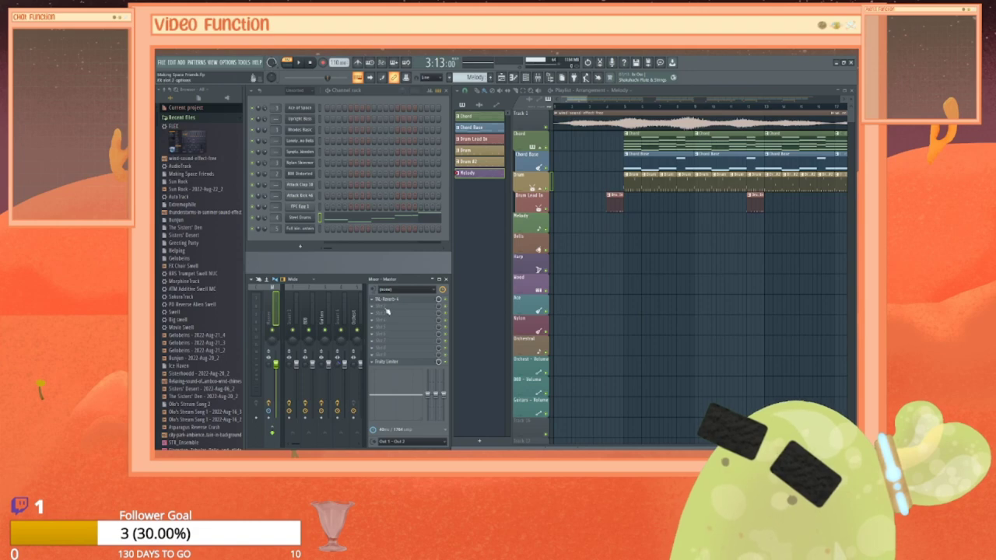
click(335, 311)
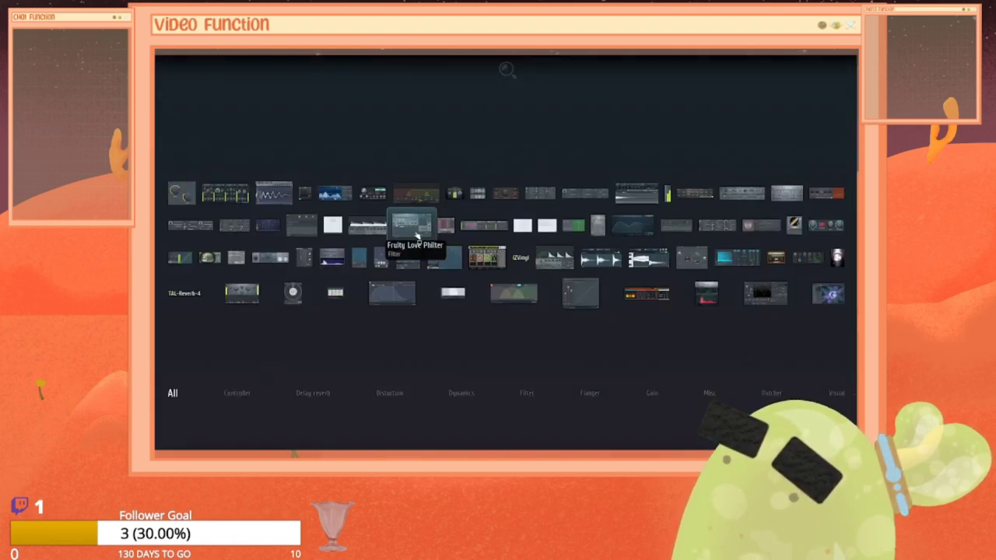
key(Escape)
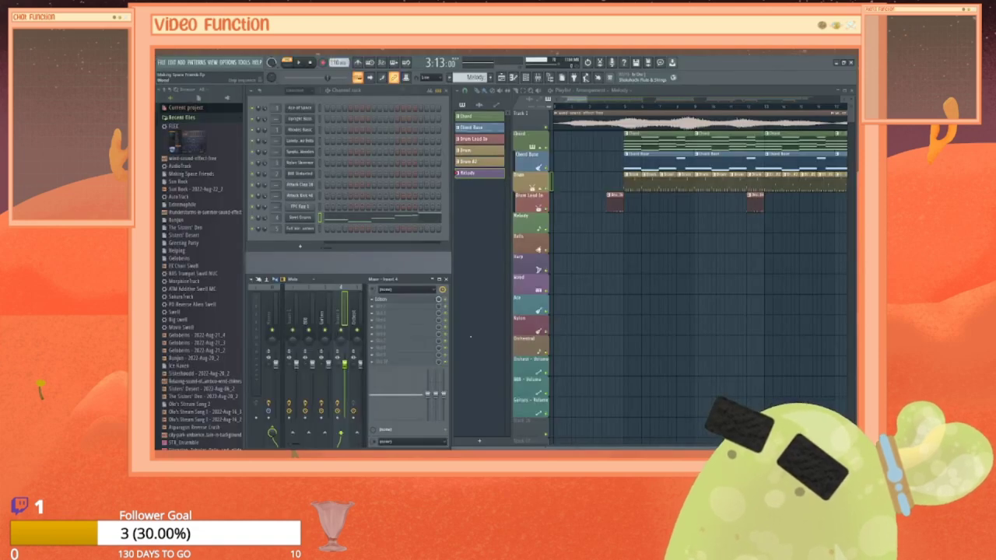
click(373, 301)
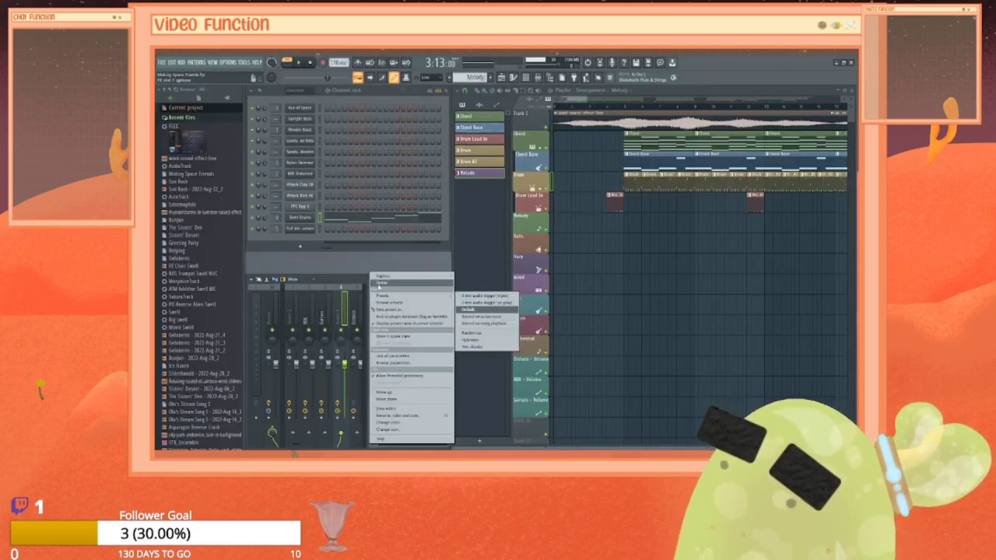
click(393, 300)
click(540, 279)
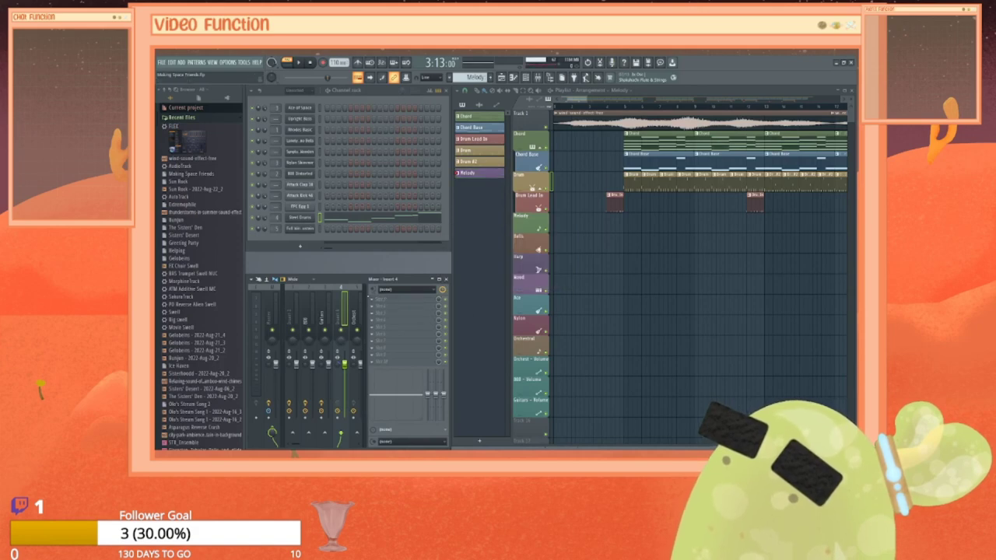
Step: Load Fruity Parametric EQ 2 into the first effect slot of Insert 4
right_click(336, 319)
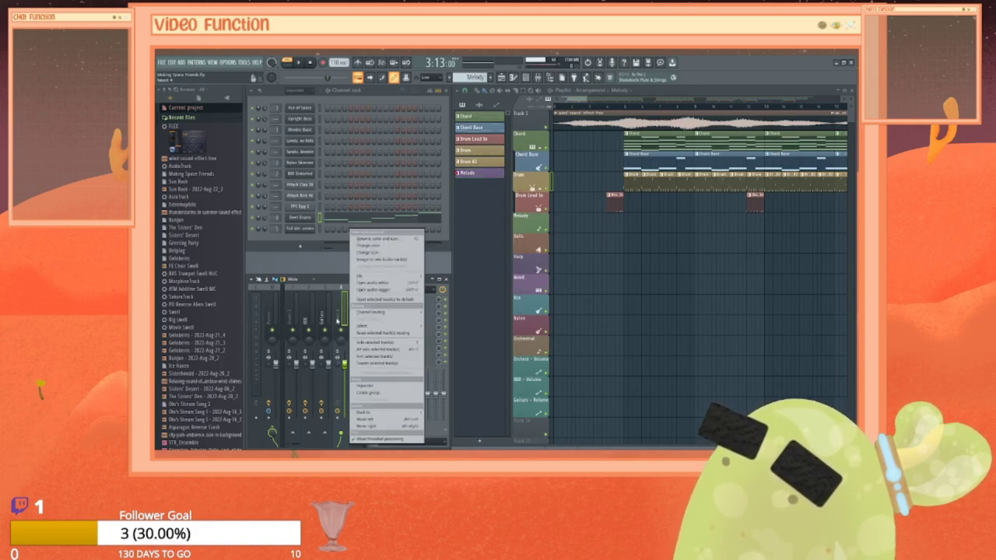
click(333, 281)
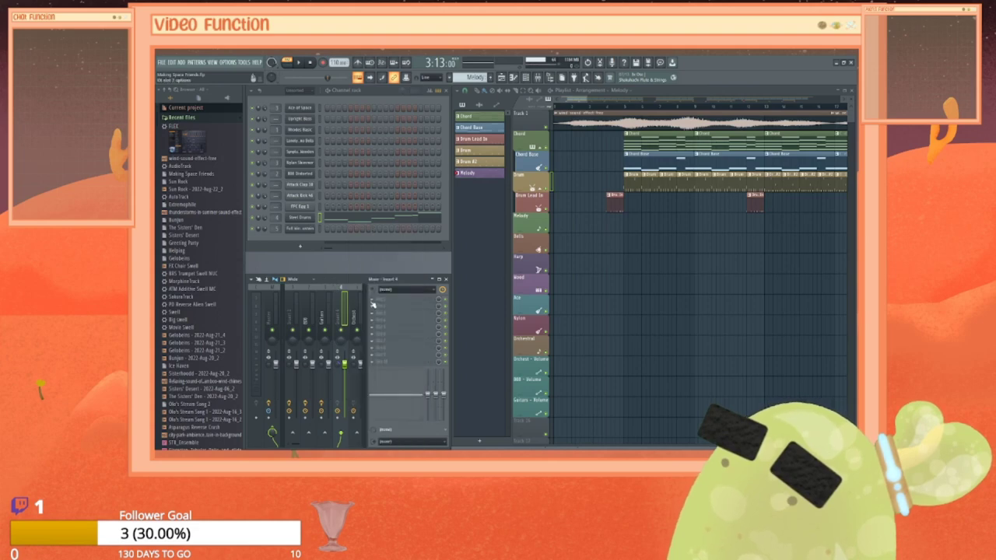
click(373, 304)
mouse_move(390, 287)
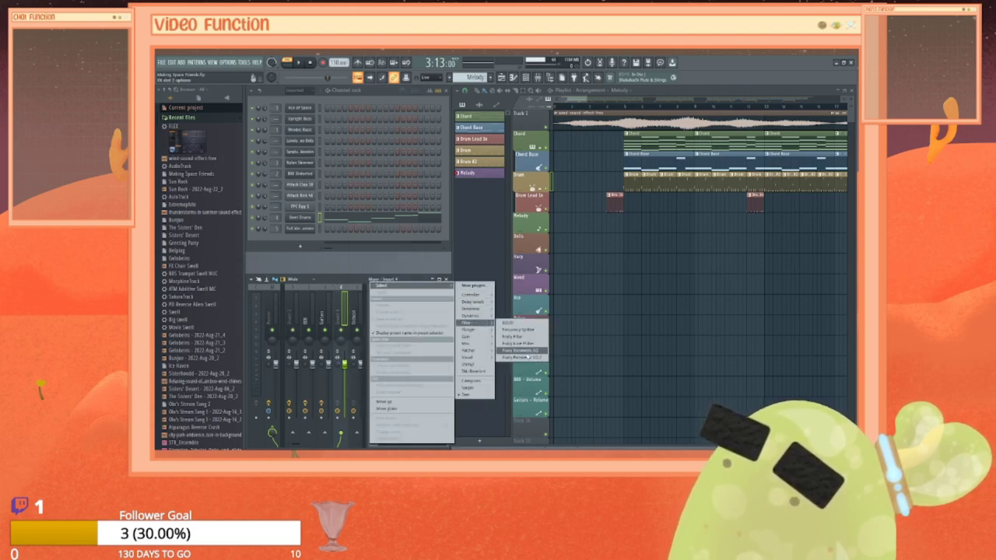
click(528, 360)
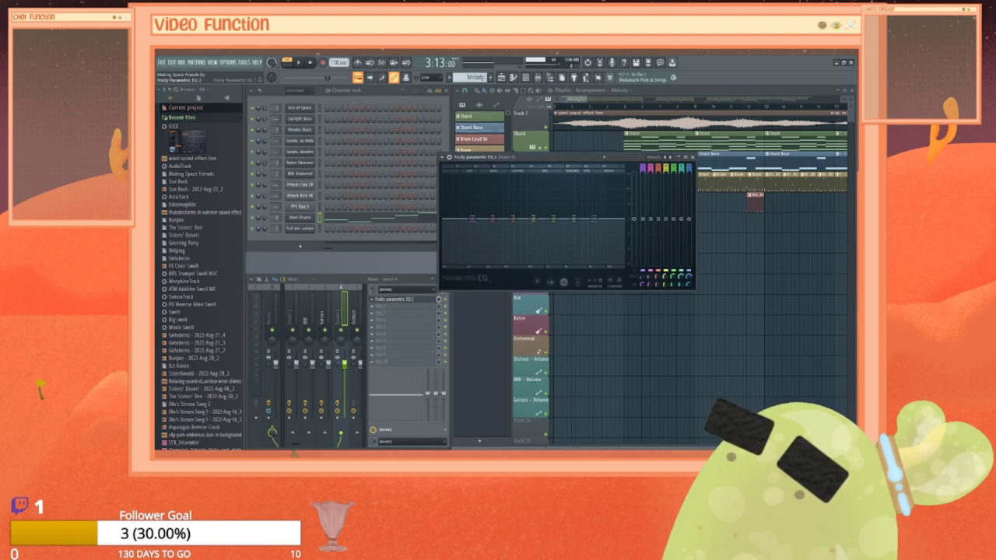
Step: Lower the EQ's high-shelf band 7 to cut the steel drums' high frequencies during playback, and close the EQ
drag(603, 157, 559, 203)
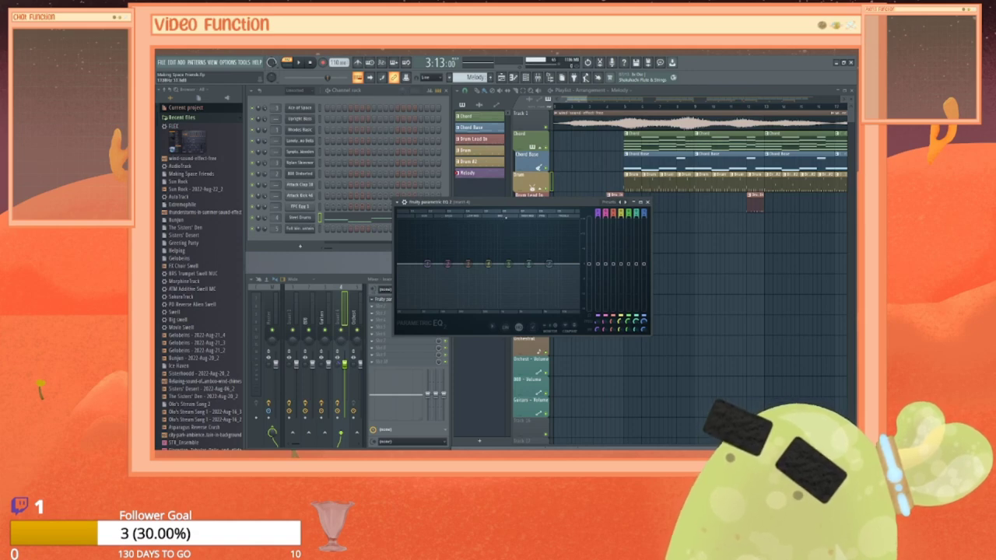
key(space)
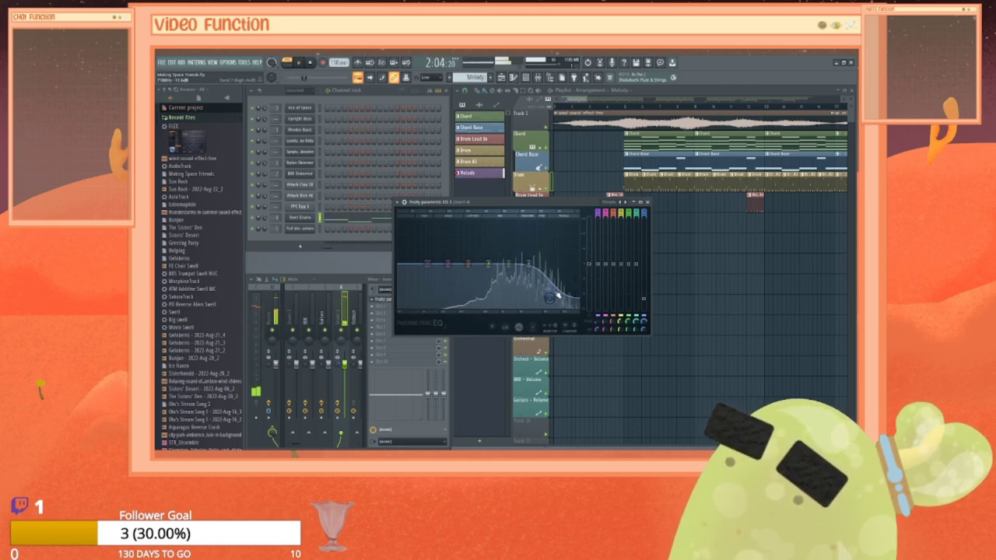
click(648, 203)
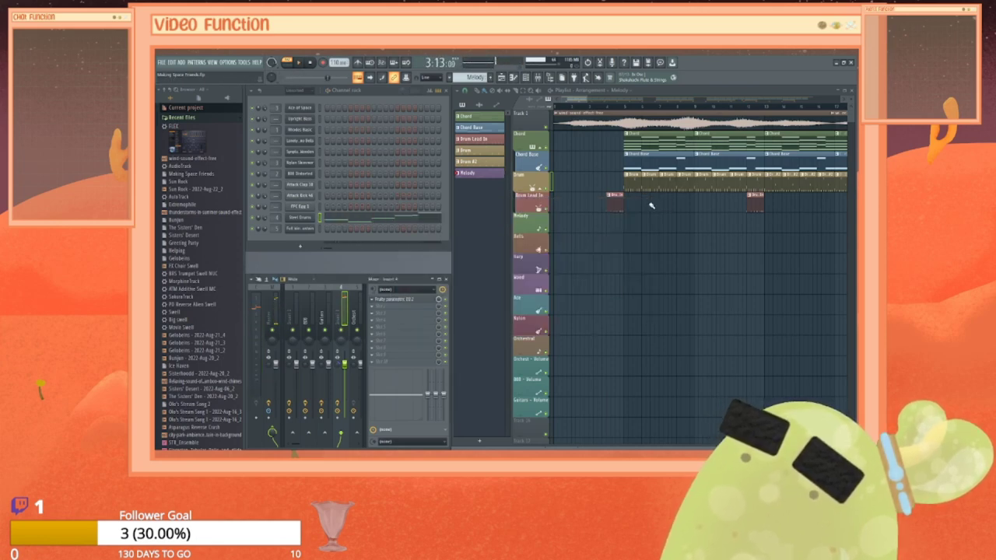
Step: Reopen the Steel Drums notes in the piano roll and transpose all of them down one octave
right_click(315, 216)
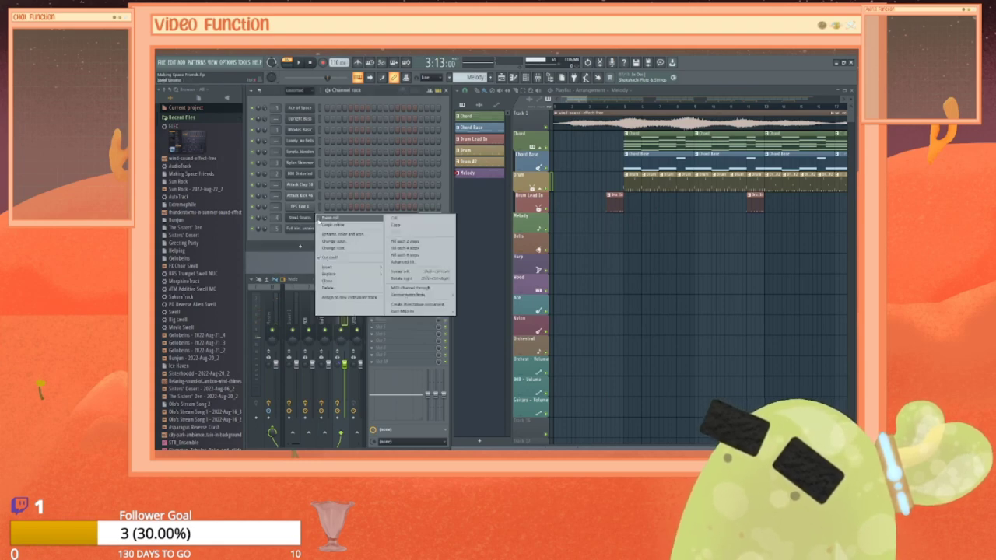
click(342, 220)
key(ctrl+a)
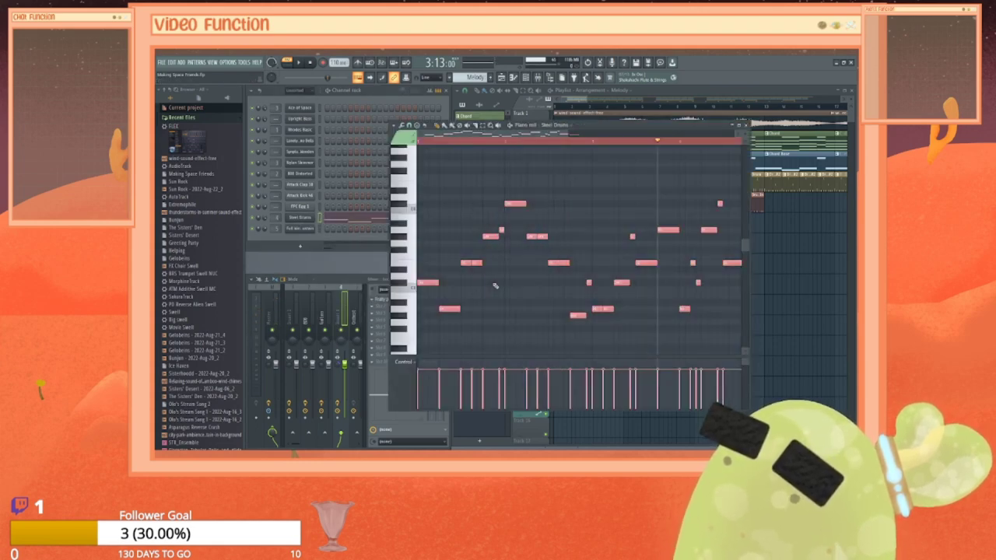
key(ctrl+Down)
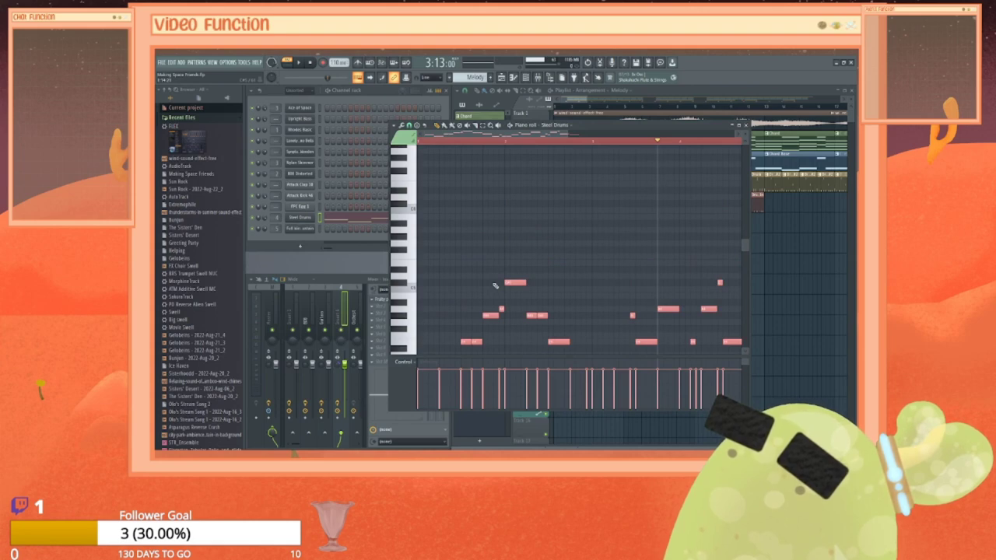
Step: Audition the lowered steel drum melody, transpose all of its notes up one octave, and close the piano roll
key(space)
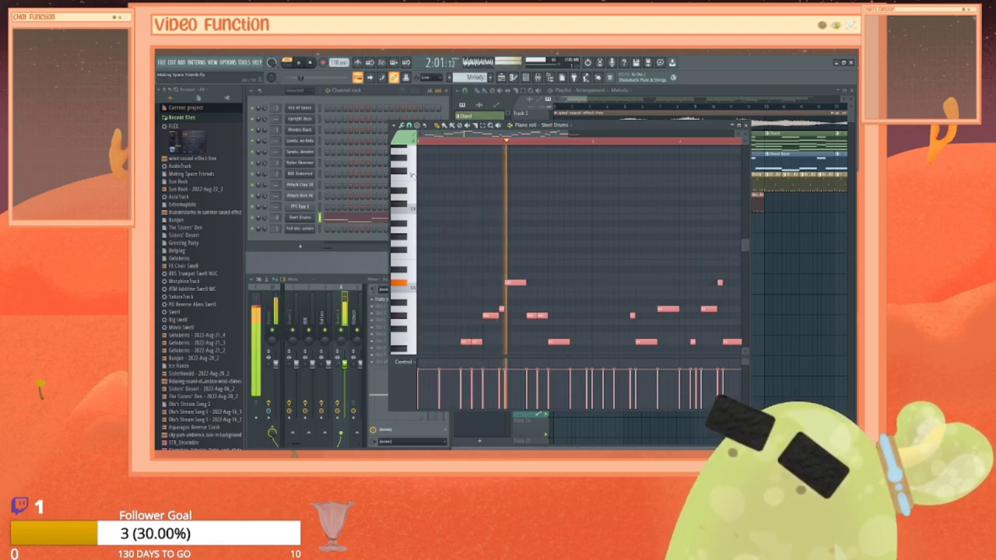
key(space)
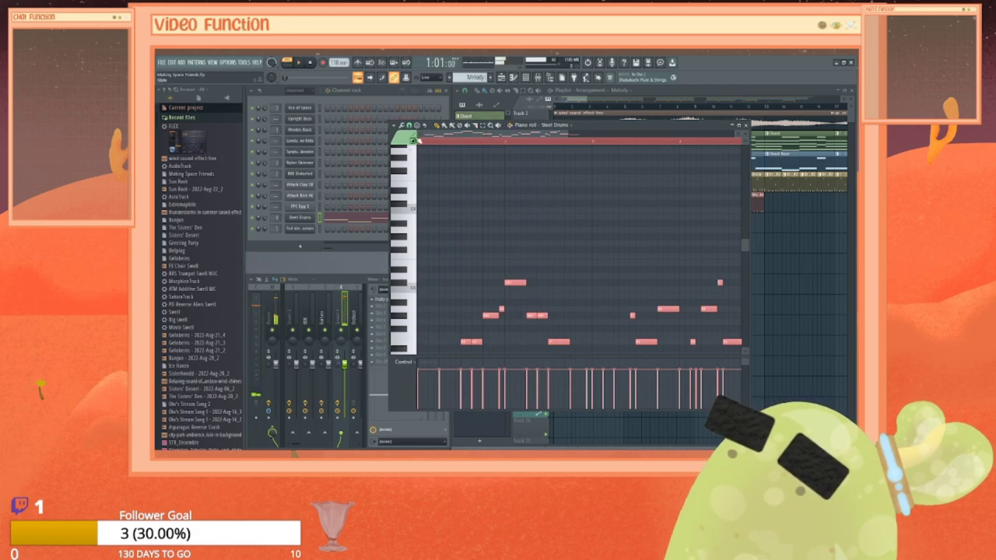
scroll(580, 249, down, 3)
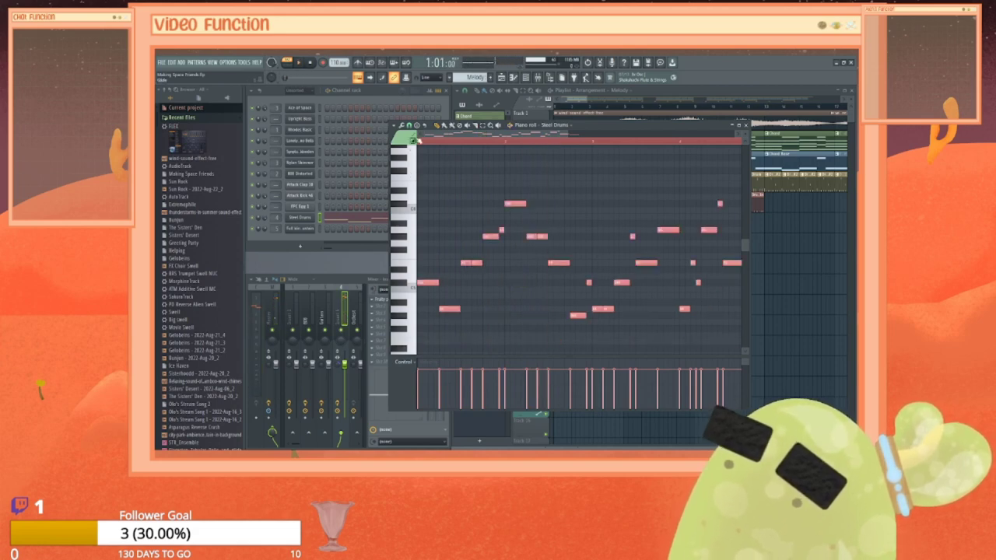
click(746, 125)
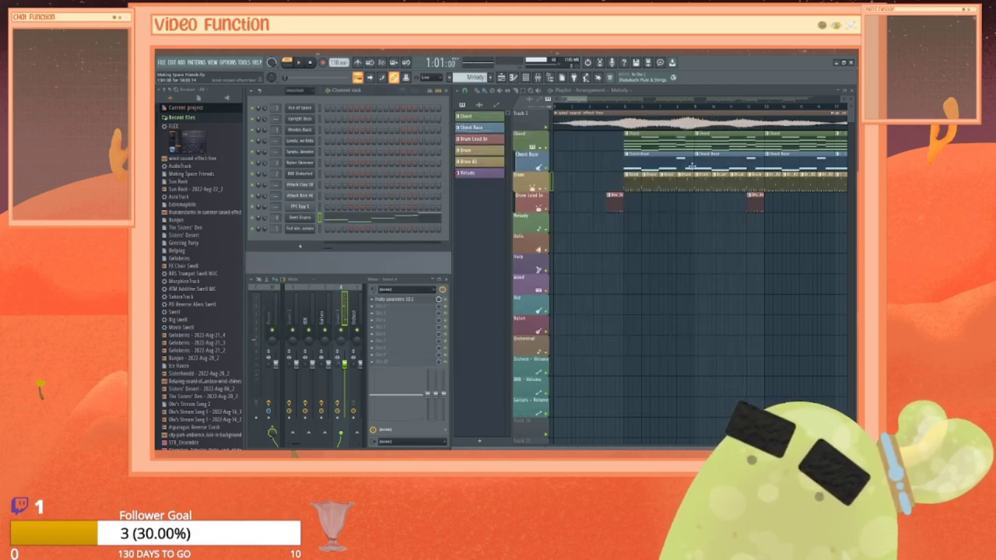
Step: Place two consecutive Melody clips on the Melody track, starting with the first Chord clip, and recolor the track purple
drag(627, 227, 727, 227)
right_click(532, 215)
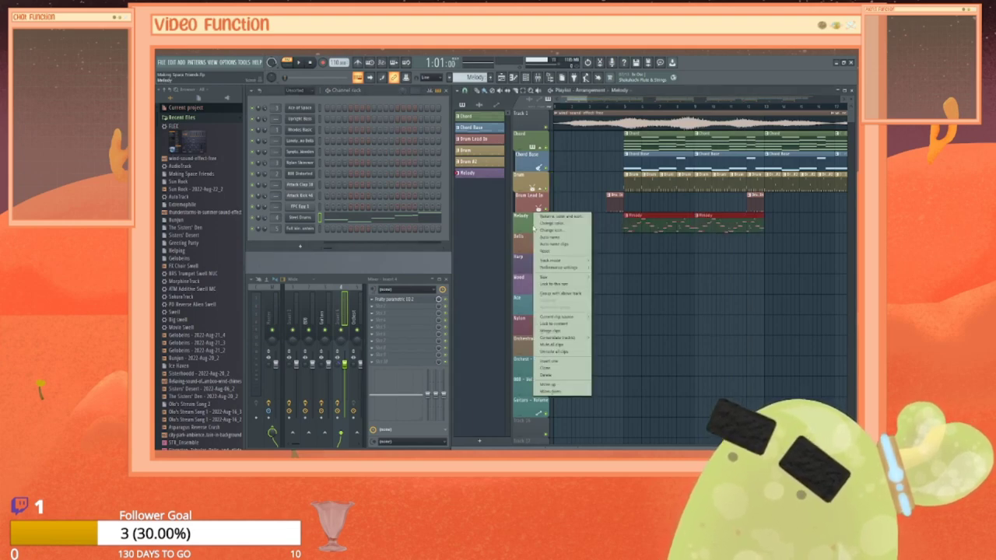
click(569, 272)
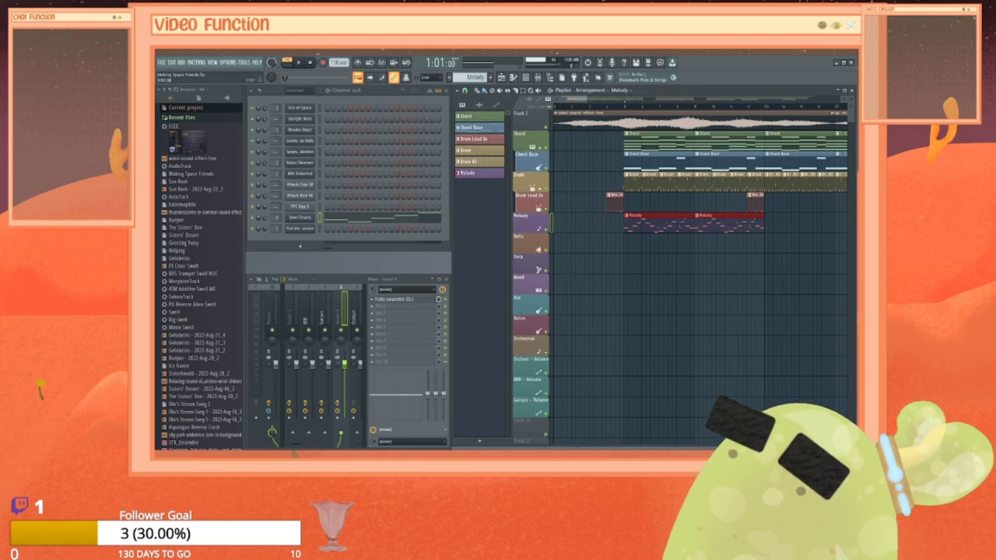
Step: Add two more consecutive Melody clips further along the Melody track, starting at the third Drum Lead In clip
drag(569, 99, 592, 99)
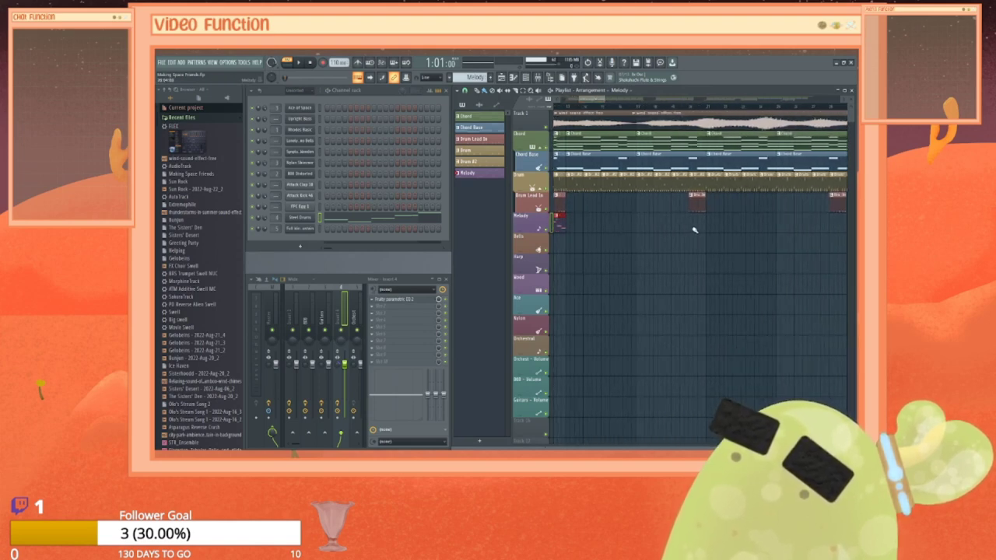
click(694, 227)
click(774, 227)
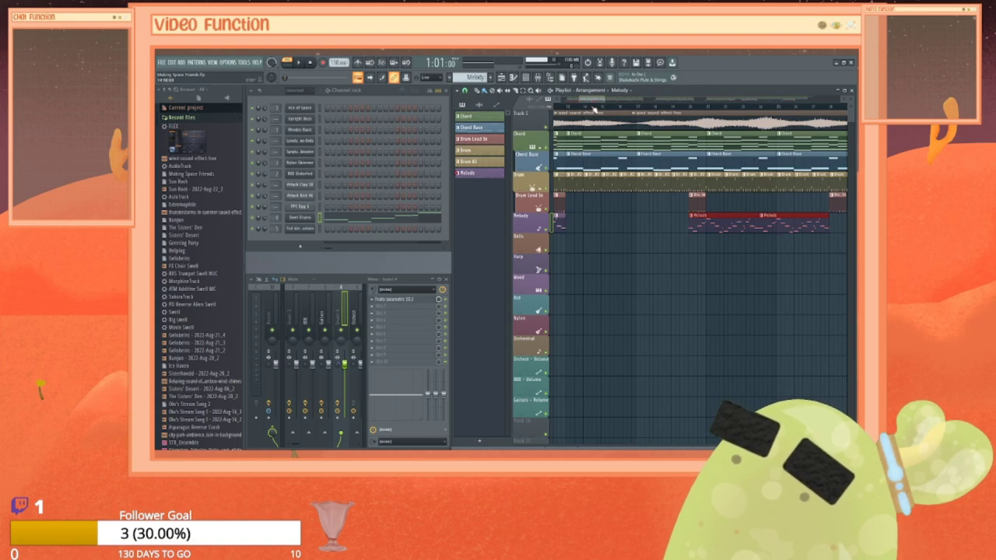
drag(592, 99, 627, 99)
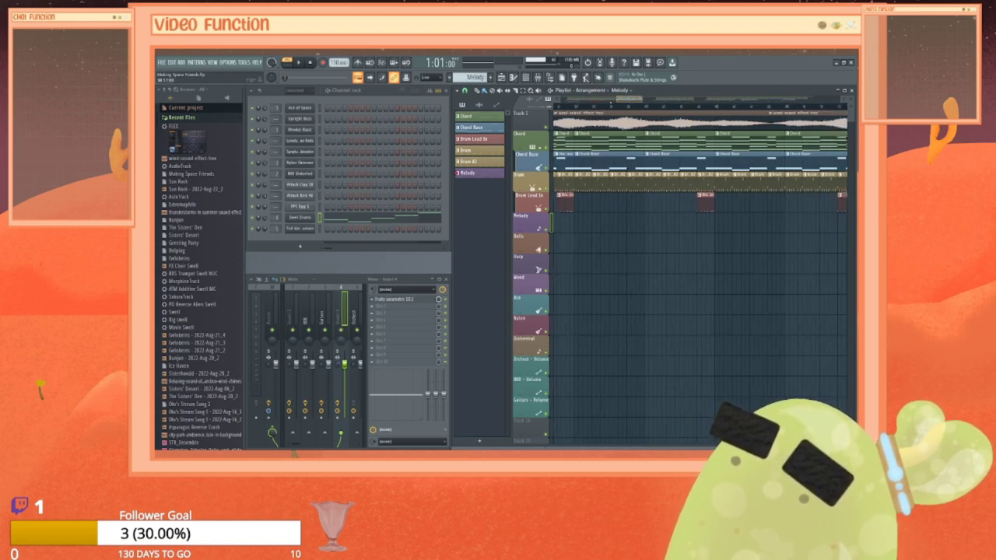
Step: Fill the Melody track with back-to-back Melody pattern clips beneath the passages where the chords and drums play together, up to the next gap
drag(629, 99, 638, 99)
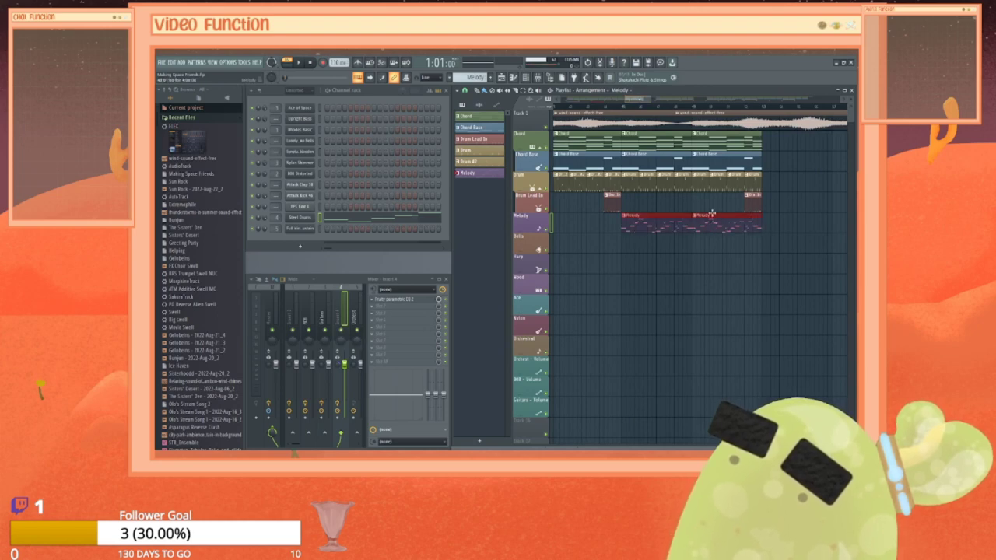
scroll(645, 221, right, 4)
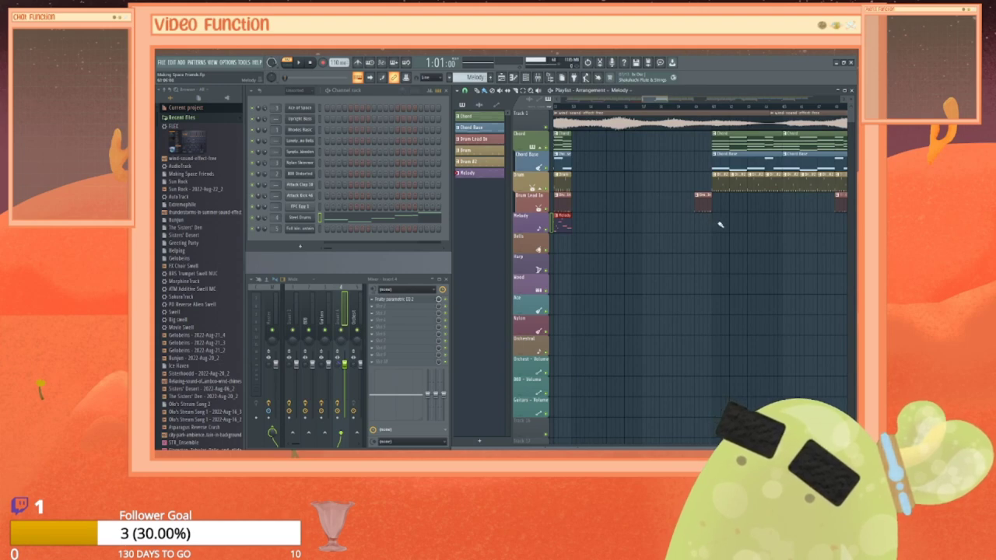
scroll(776, 198, right, 4)
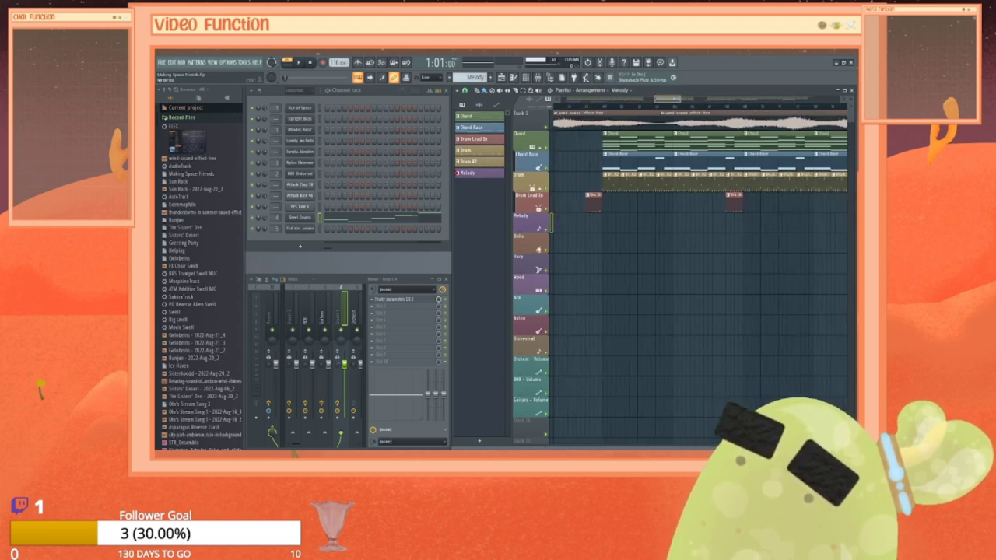
scroll(615, 234, right, 1)
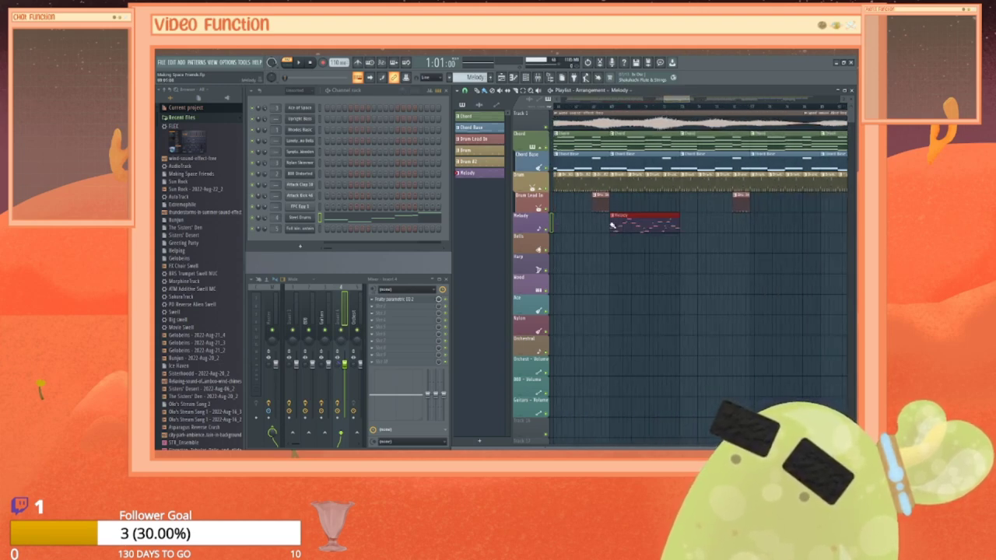
click(691, 224)
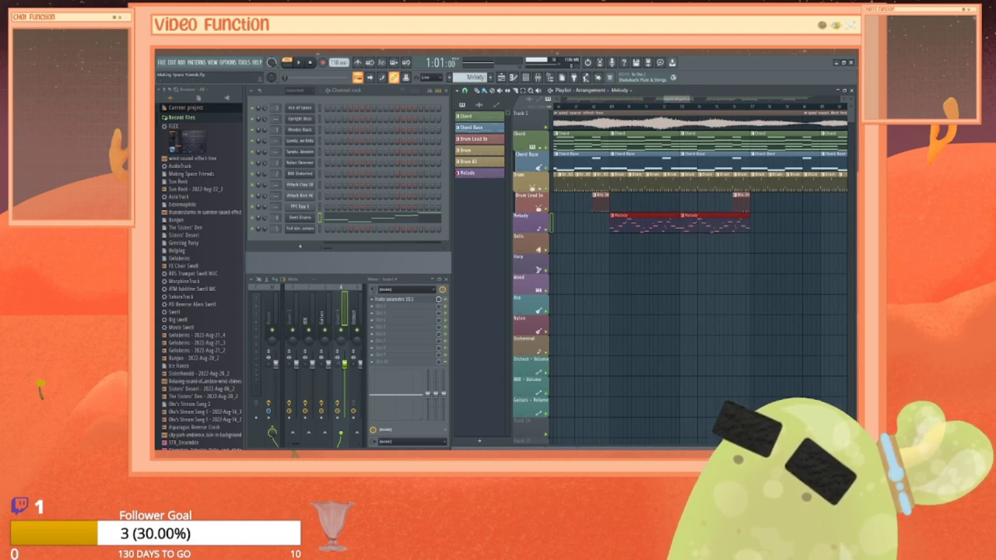
mouse_move(680, 100)
mouse_down()
mouse_move(696, 100)
mouse_move(687, 100)
mouse_up()
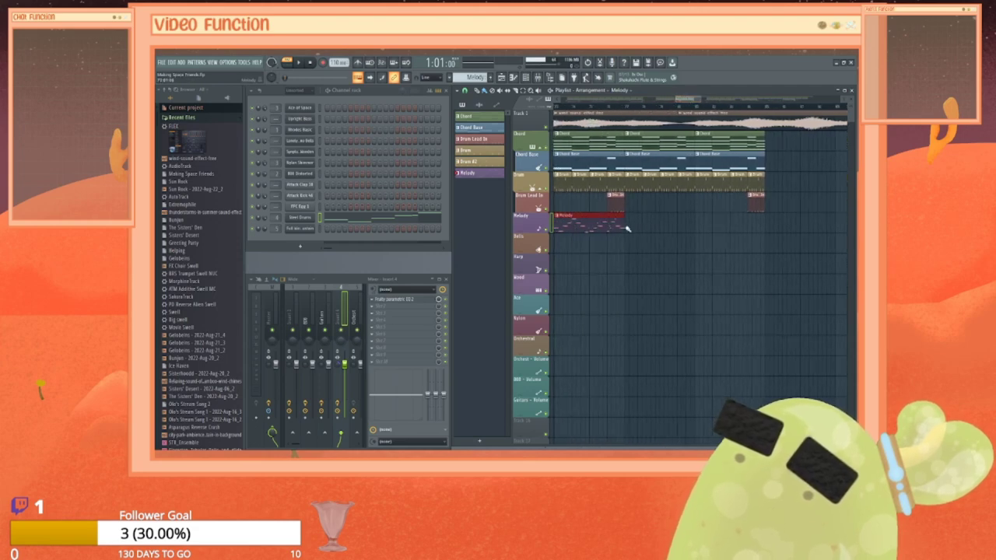
key(ctrl+b)
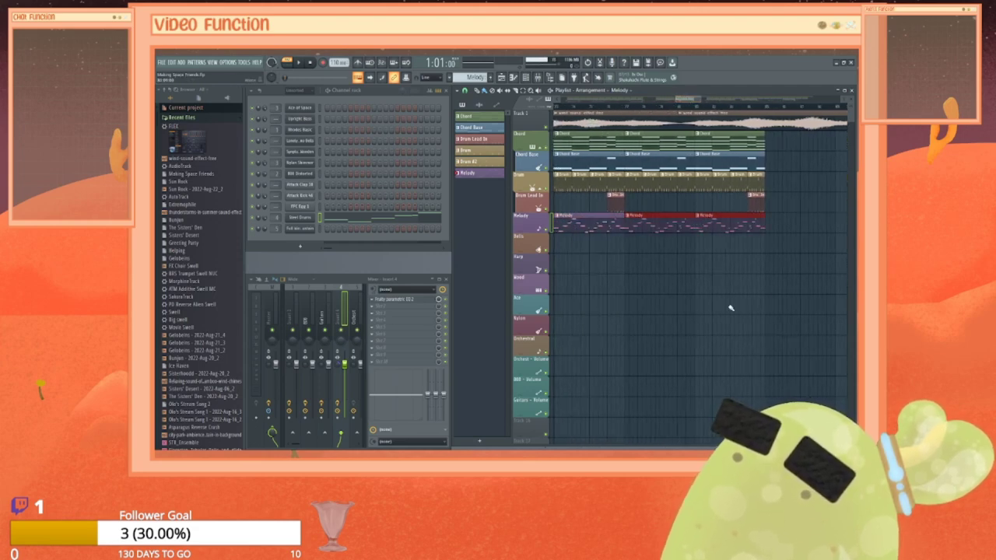
Step: Place two consecutive Melody clips on the Melody track from the point where the chords and drums re-enter after the gap
drag(686, 98, 700, 98)
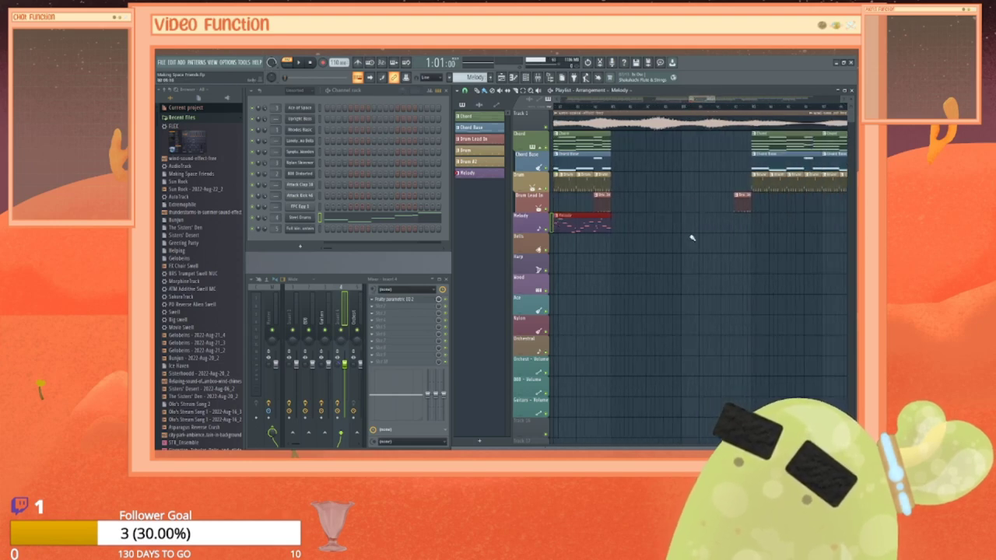
drag(701, 99, 714, 99)
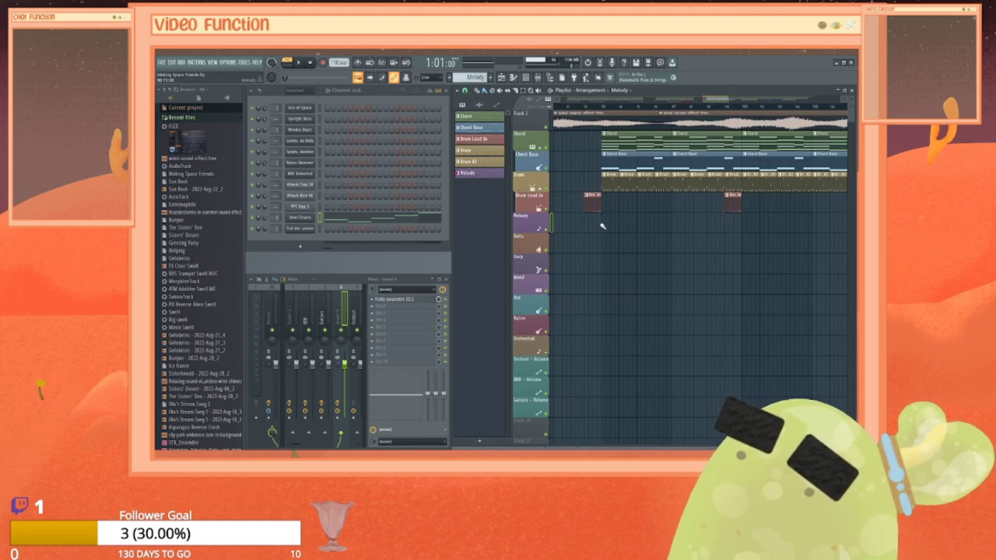
click(606, 225)
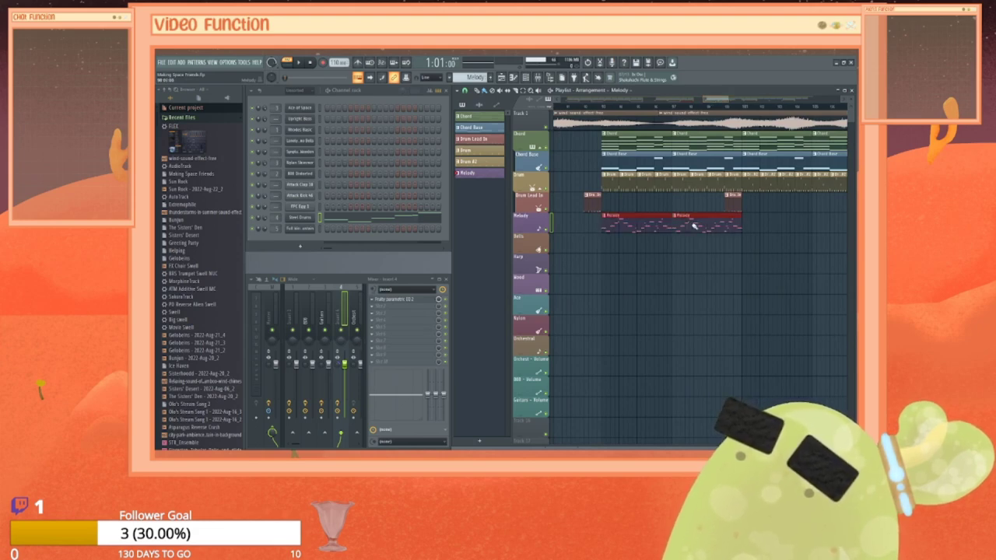
Step: Add two Melody clips under the drum section between the next two drum lead-ins, moving them from the Bells track up to the Melody track
drag(717, 100, 755, 100)
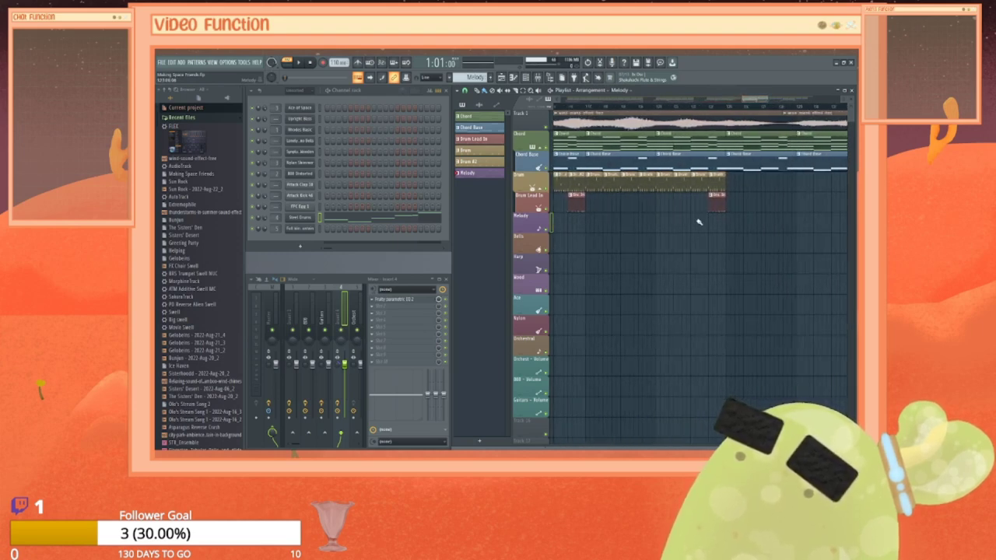
drag(644, 249, 674, 247)
click(587, 249)
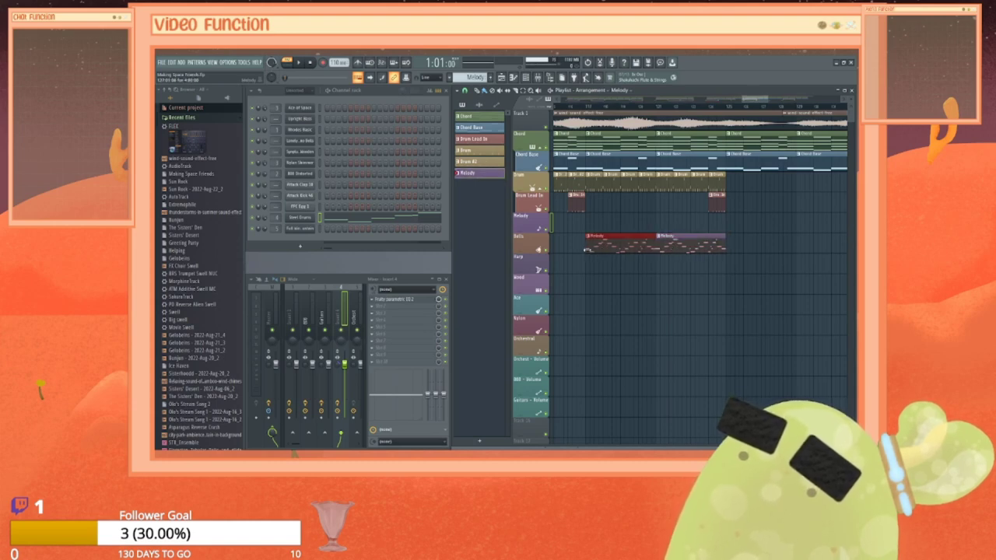
drag(604, 247, 601, 219)
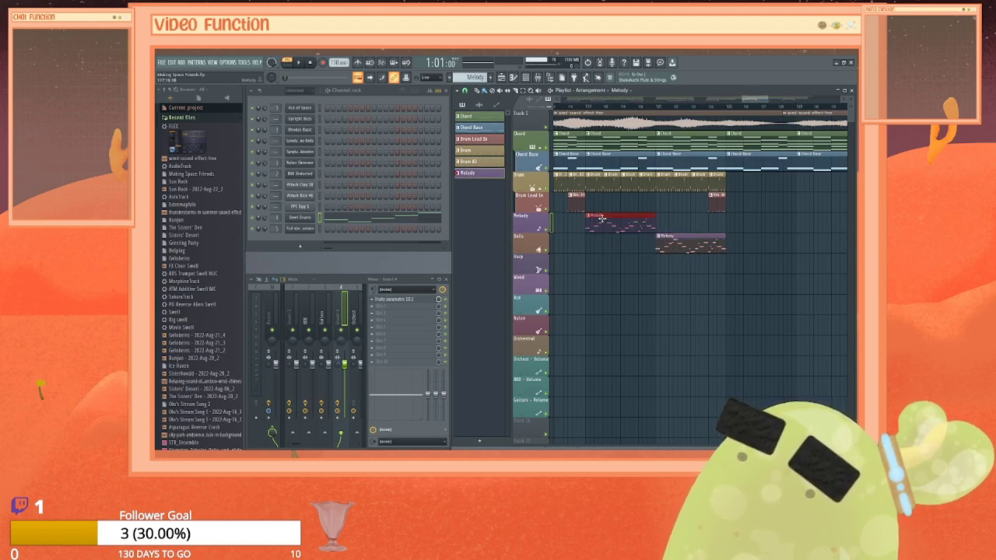
drag(658, 243, 658, 221)
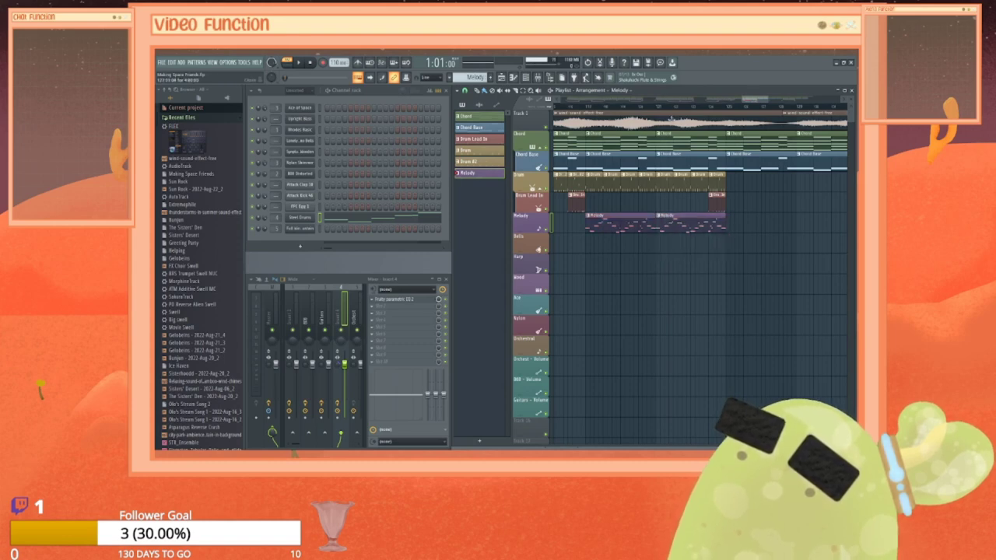
Step: Place two Melody clips beneath the last drum section and align them with the start and end of its drum clips
drag(751, 102, 780, 99)
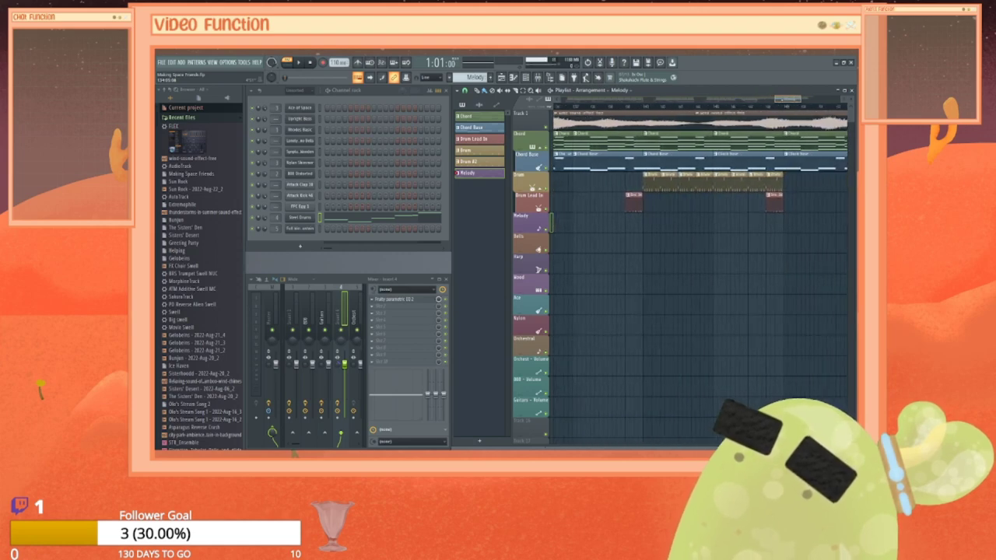
click(660, 223)
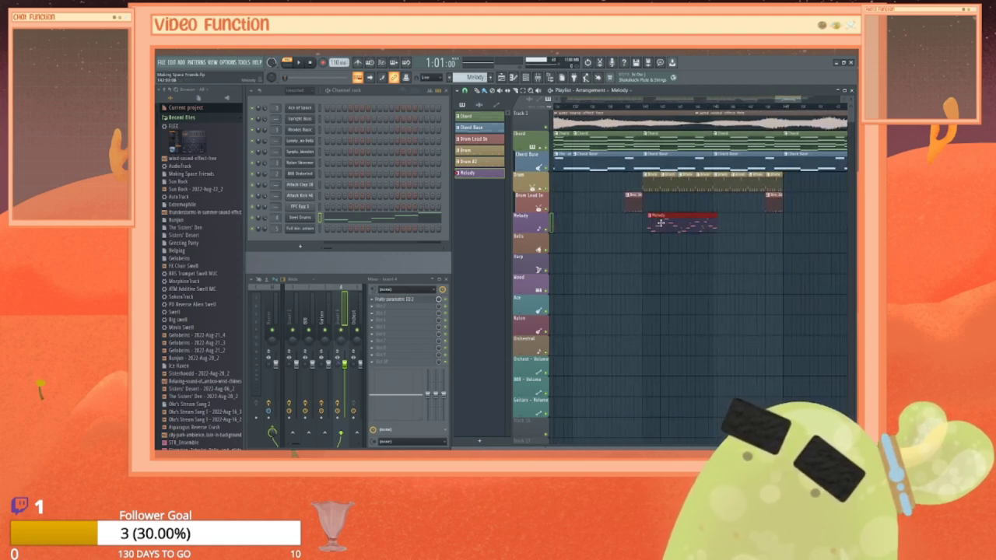
click(717, 224)
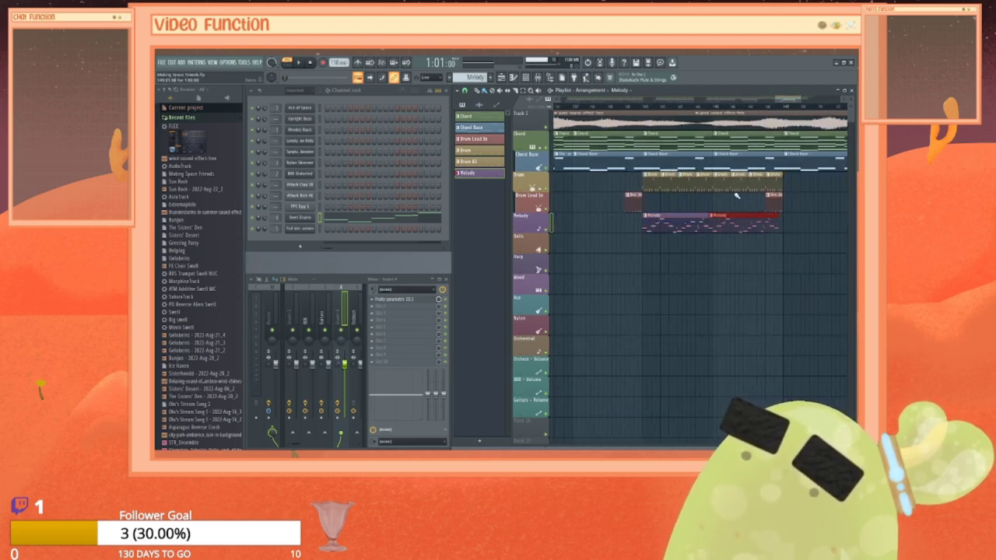
drag(728, 219, 732, 220)
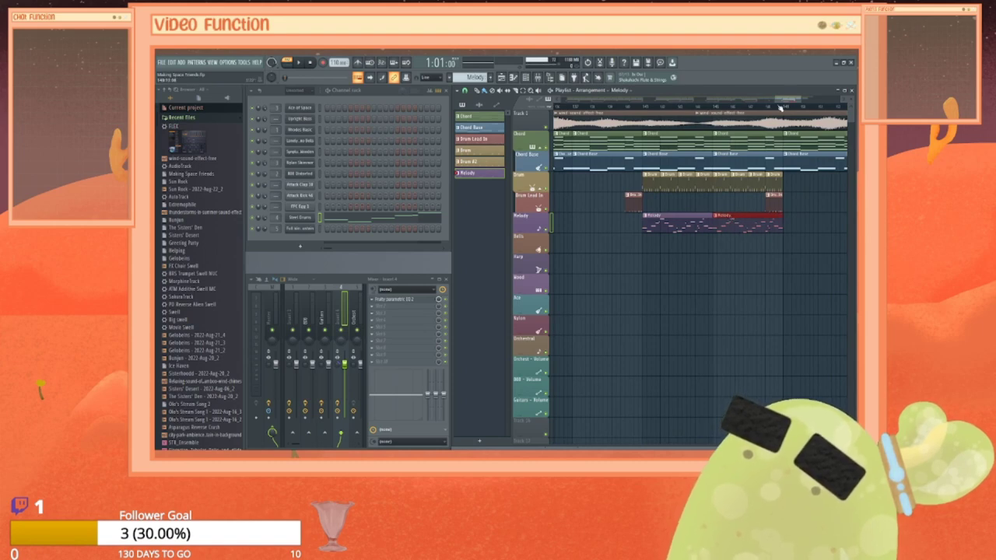
Step: Remove the Melody clips from the last drum section and place one Melody clip directly after the drums end
drag(788, 99, 798, 99)
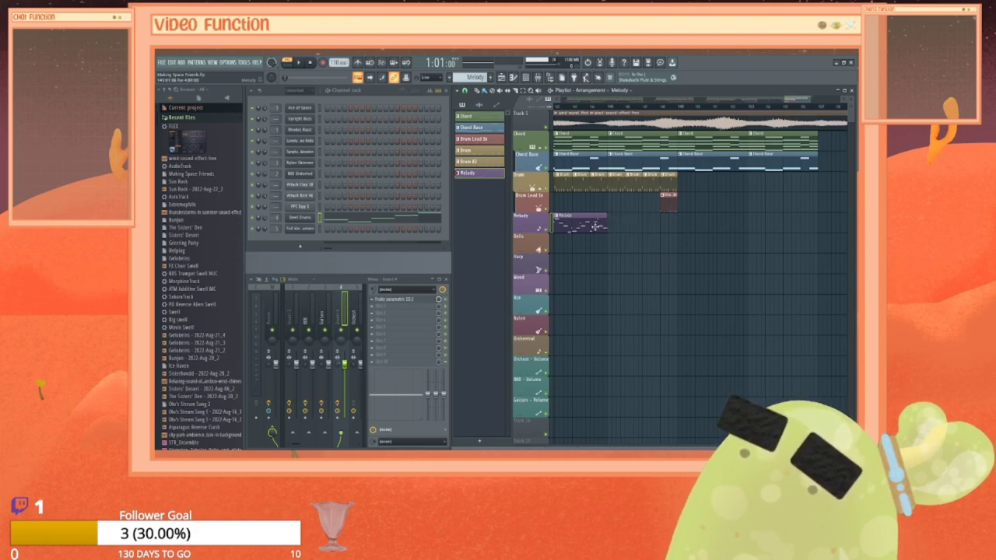
right_click(597, 226)
click(686, 227)
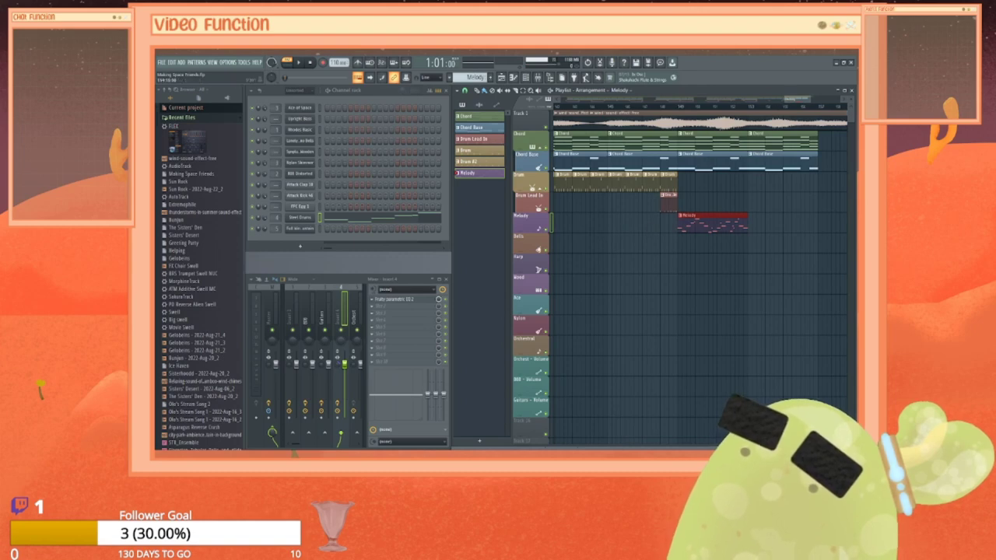
drag(791, 98, 800, 100)
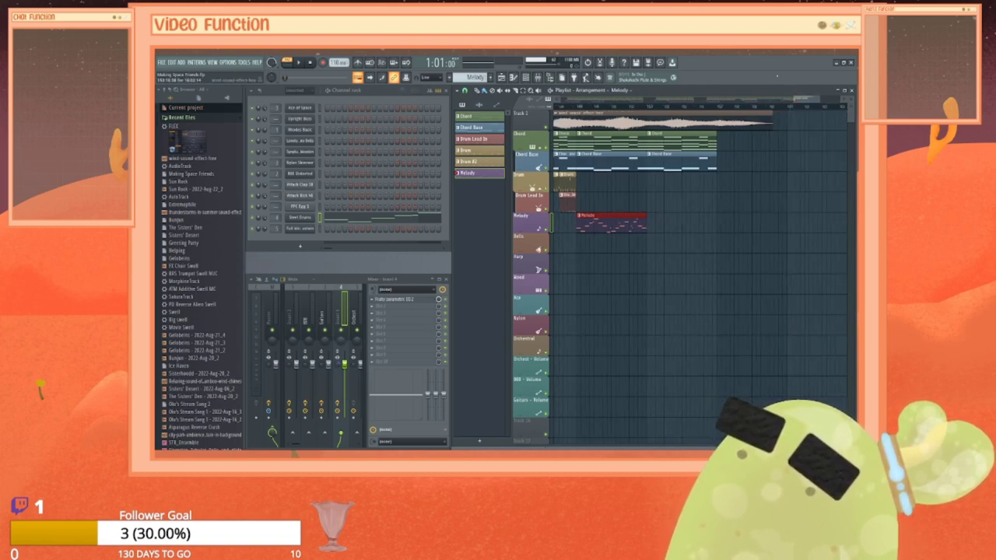
drag(805, 99, 572, 99)
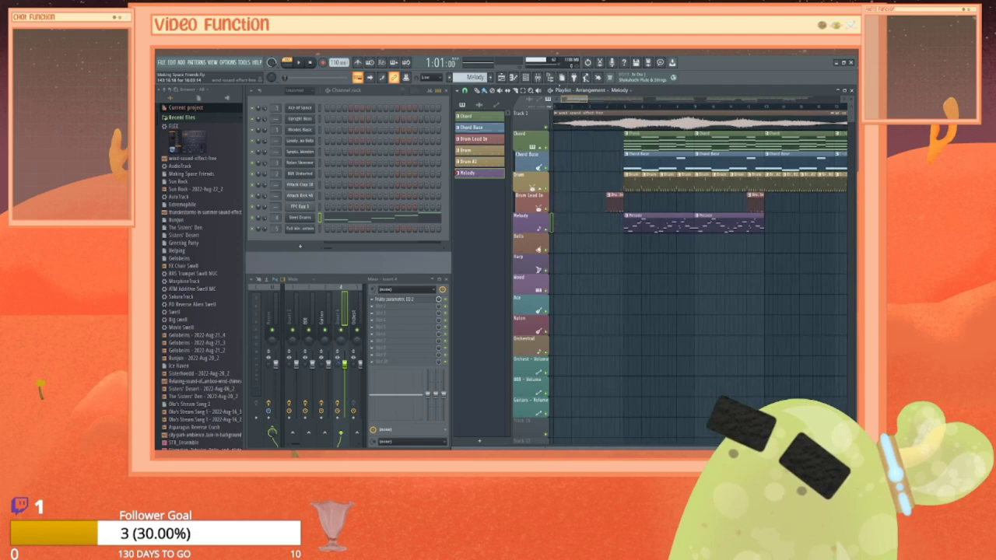
right_click(311, 219)
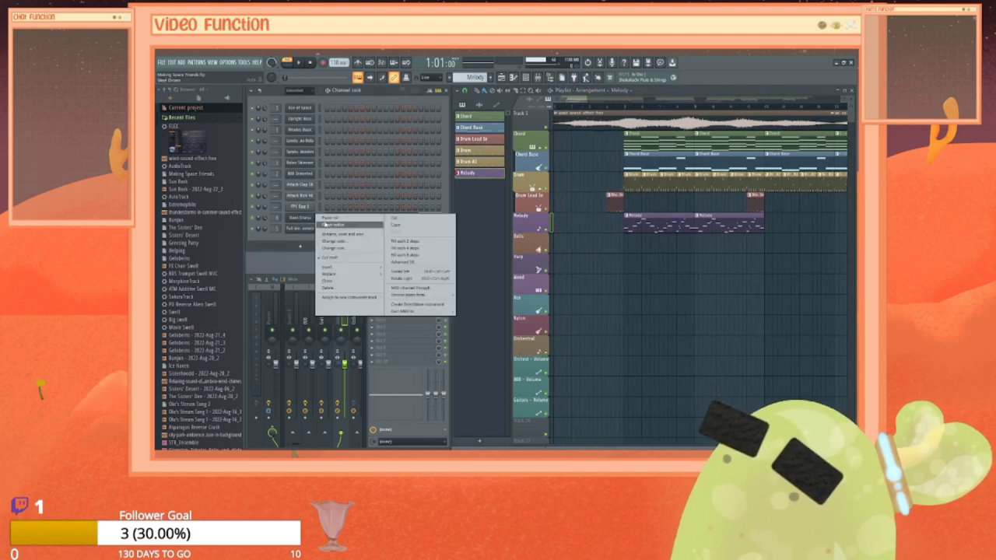
click(330, 218)
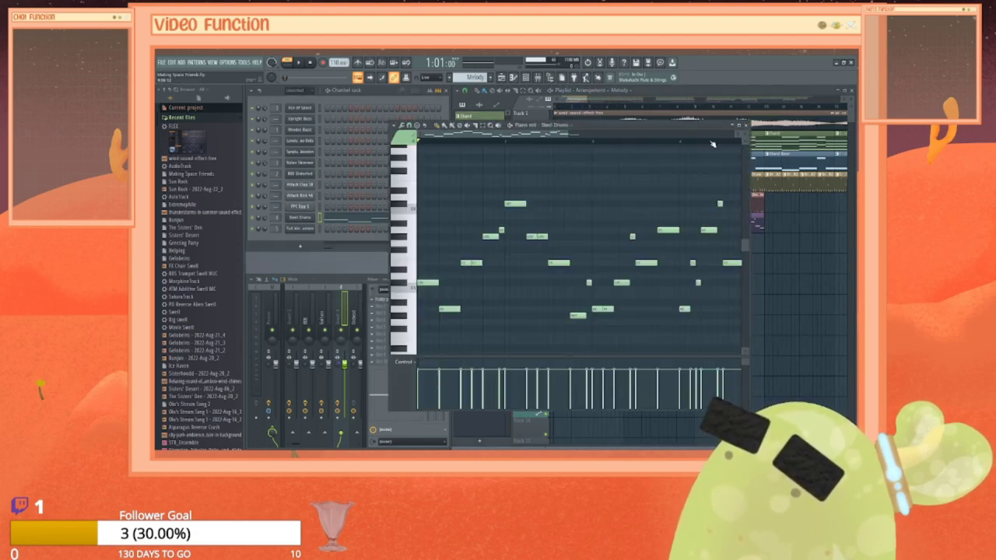
click(746, 125)
Step: Clone the Melody pattern and open the copy's Steel Drums notes in the piano roll
right_click(476, 173)
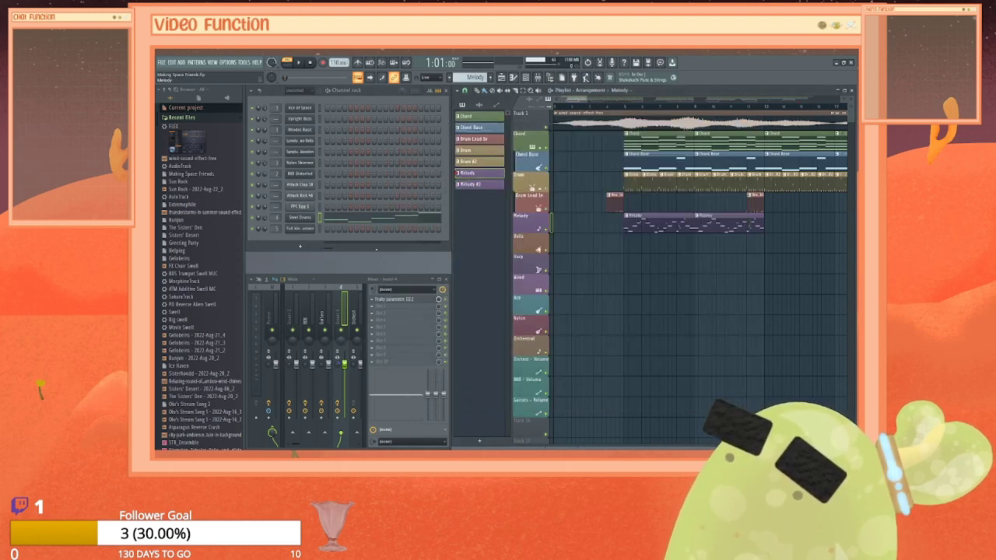
click(466, 186)
right_click(308, 223)
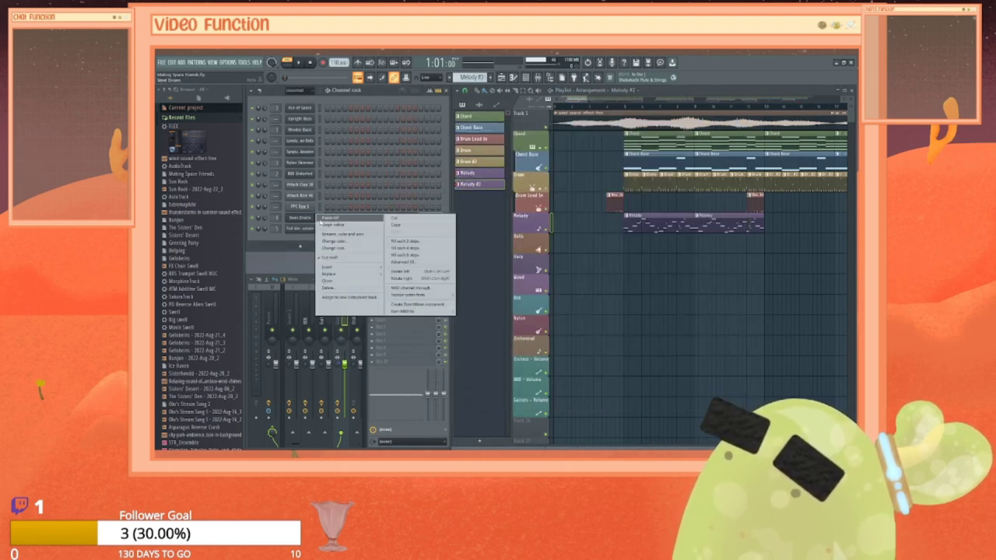
click(342, 218)
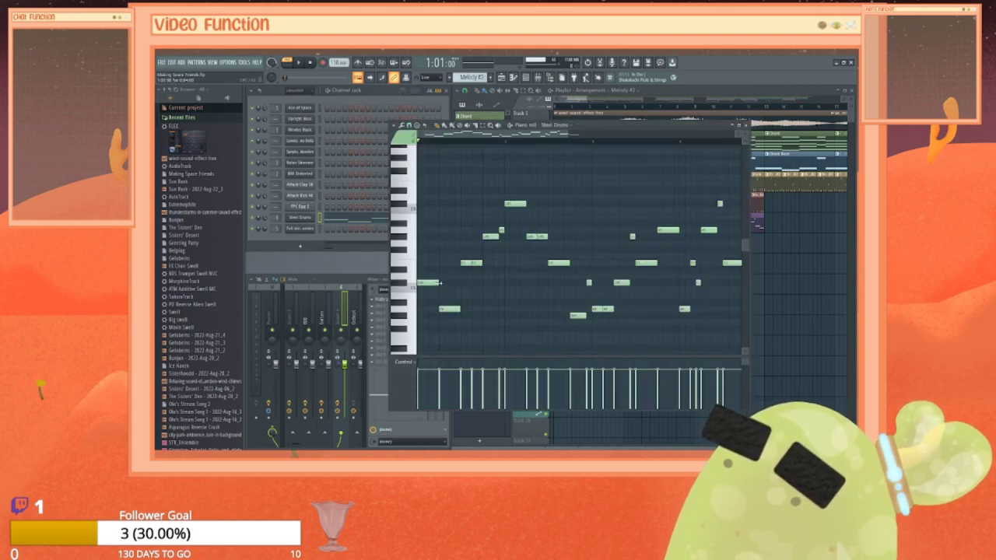
Step: Split the long opening note into two repeated notes and add a short note at the same pitch just before the third pitch begins
drag(429, 283, 438, 283)
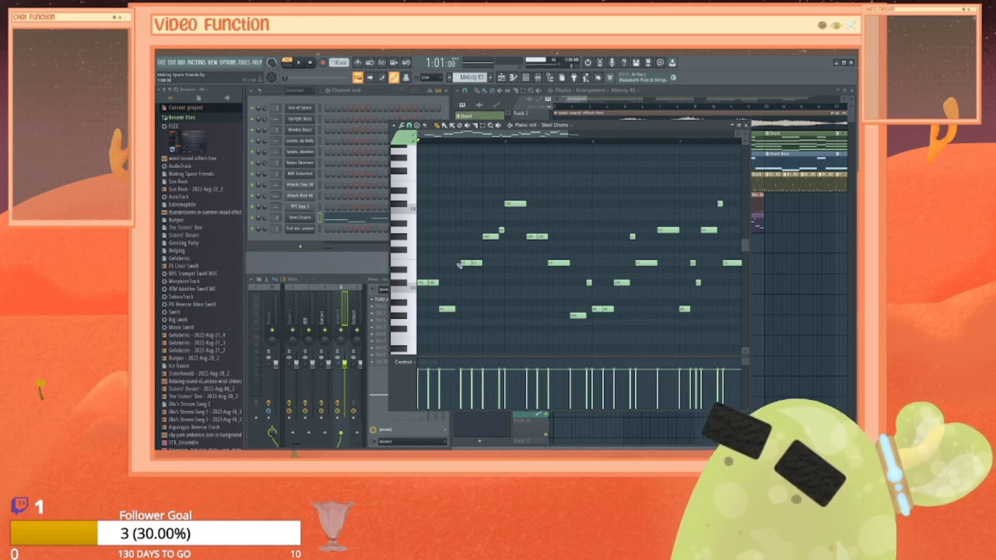
click(460, 281)
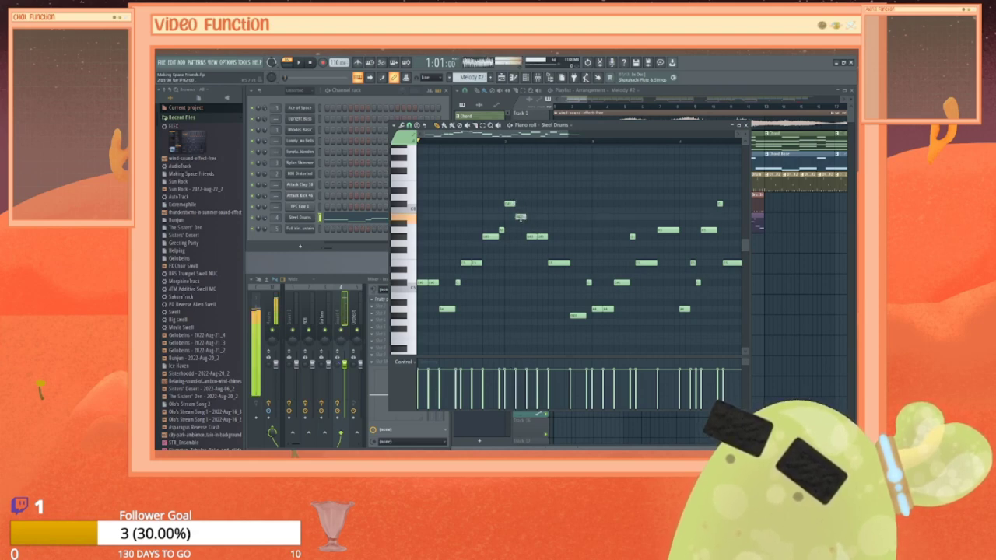
Step: Halve the highest note in the opening phrase, fill the freed space with a lower note, and play the pattern back
click(520, 224)
drag(520, 224, 520, 265)
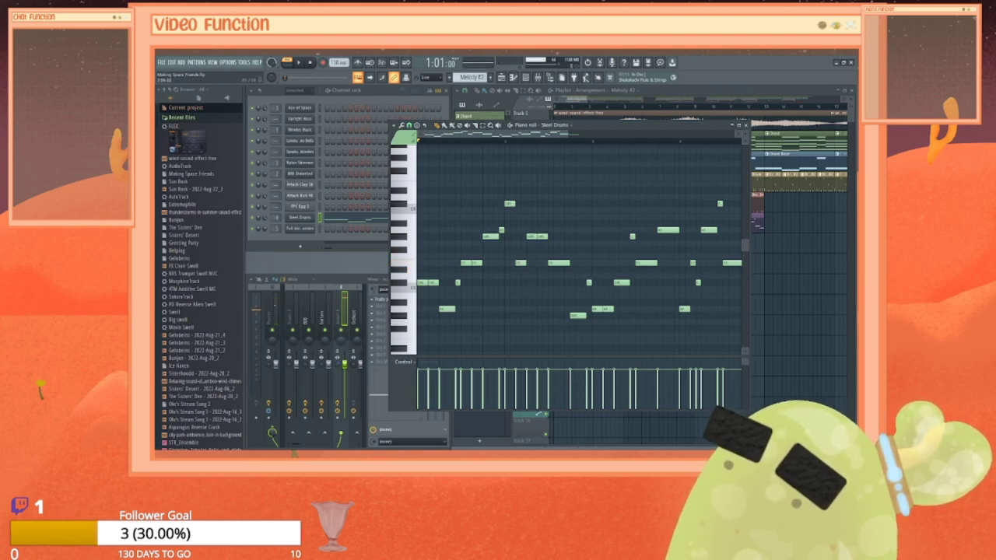
key(space)
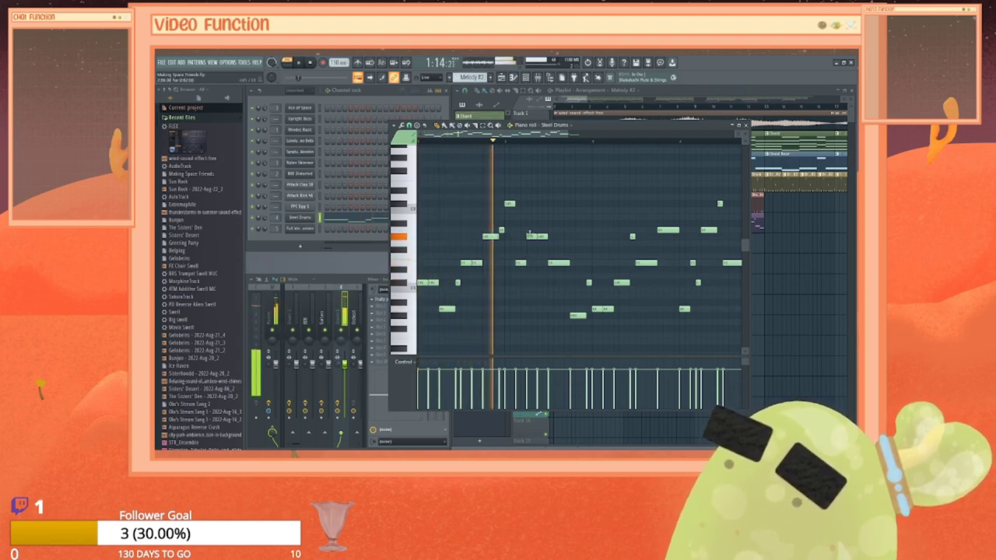
key(space)
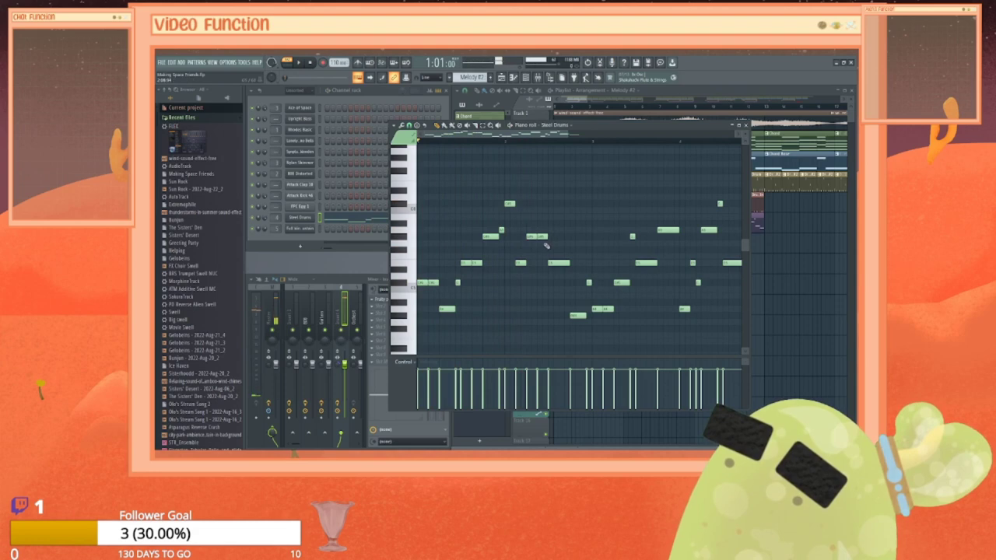
Step: Shorten the long note before the melody's lowest note, insert a short lower note after it, and play the pattern back
click(570, 281)
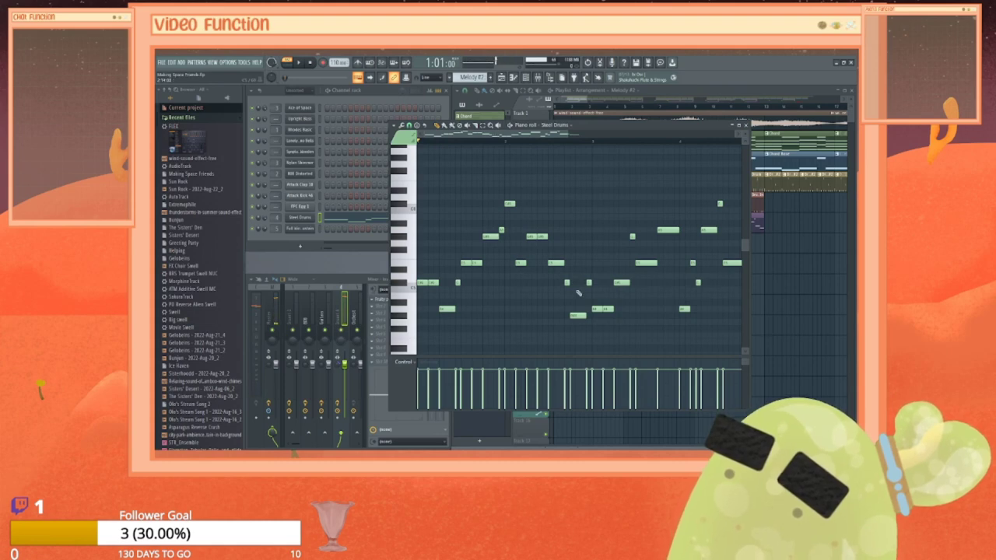
key(space)
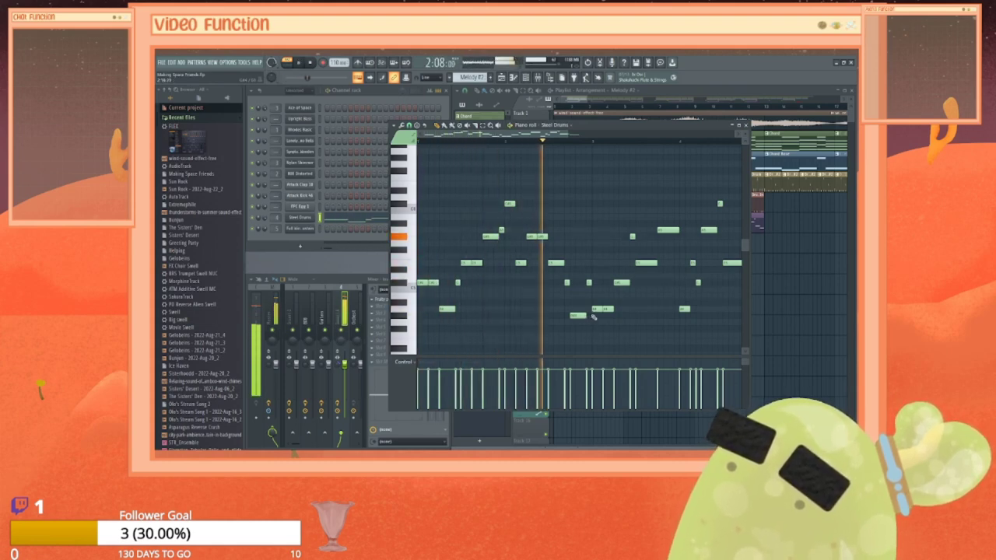
key(space)
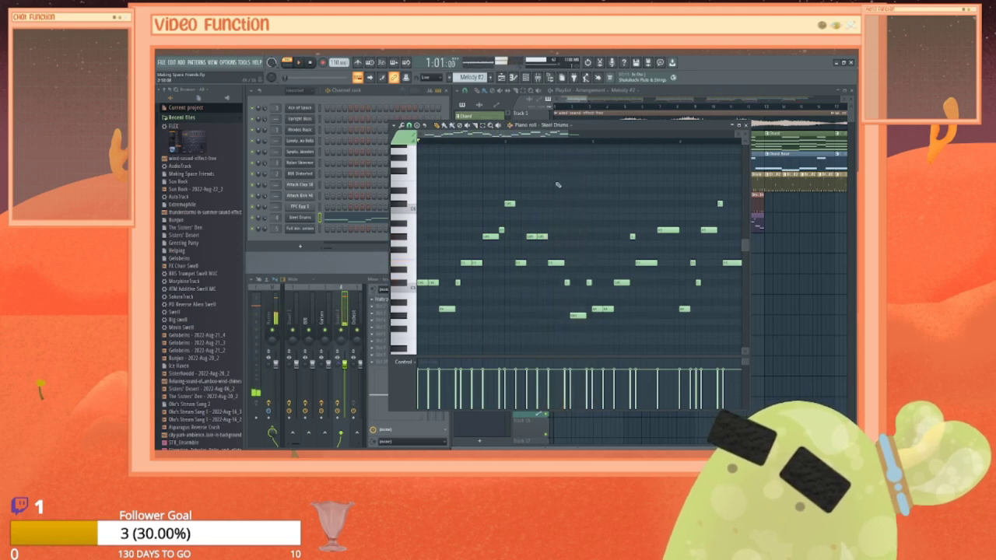
Step: Fill the gap before the final rising phrase with a low note, and add a short high note after the phrase's first long note
drag(539, 134, 592, 134)
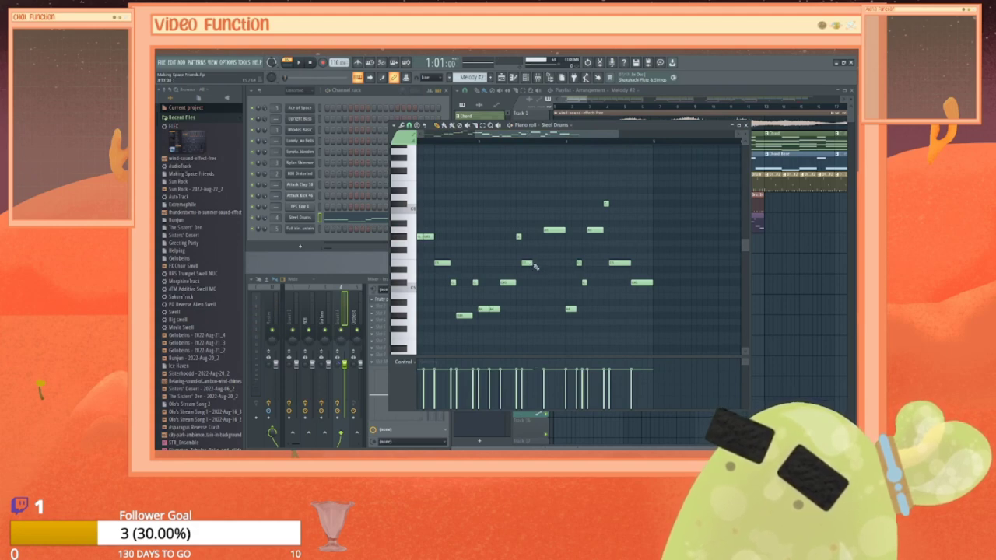
click(536, 237)
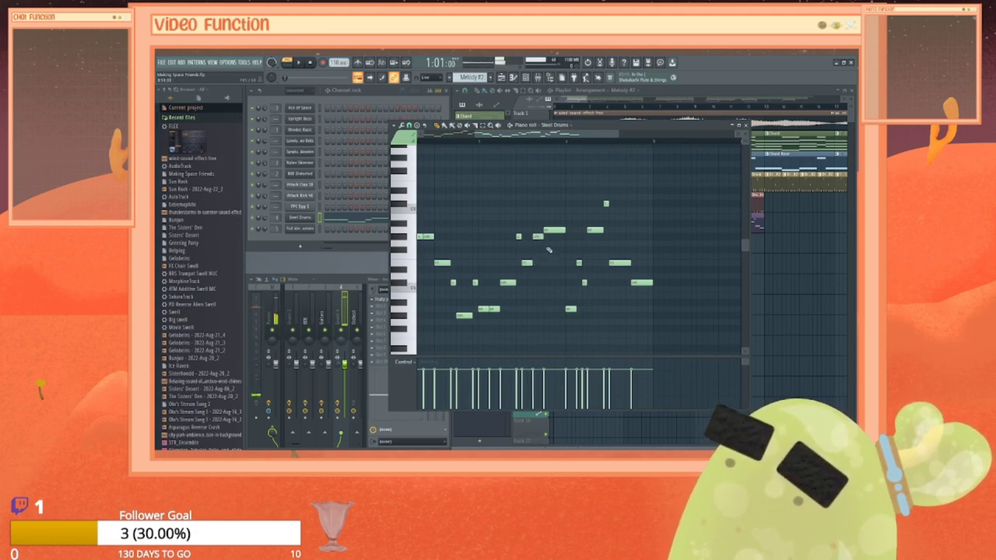
drag(537, 237, 537, 284)
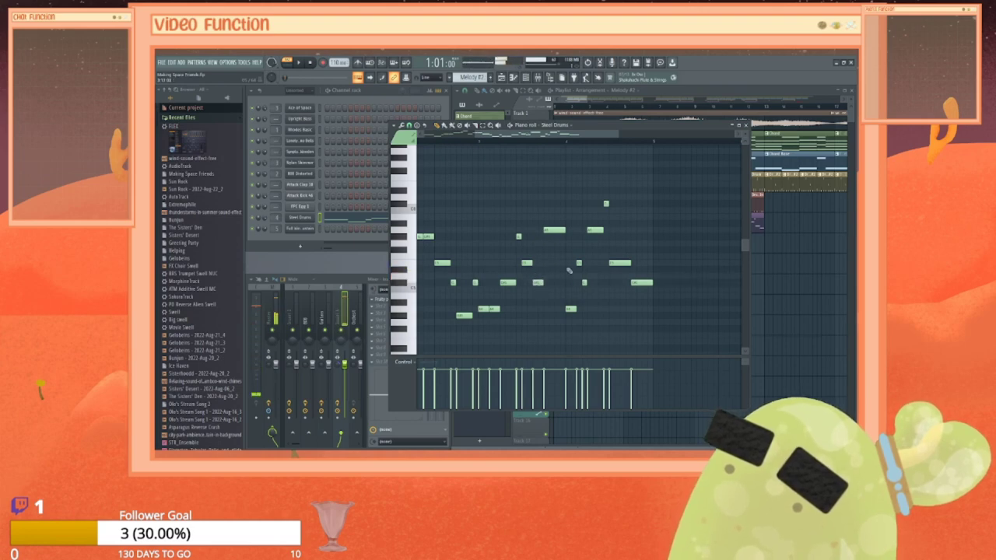
click(566, 204)
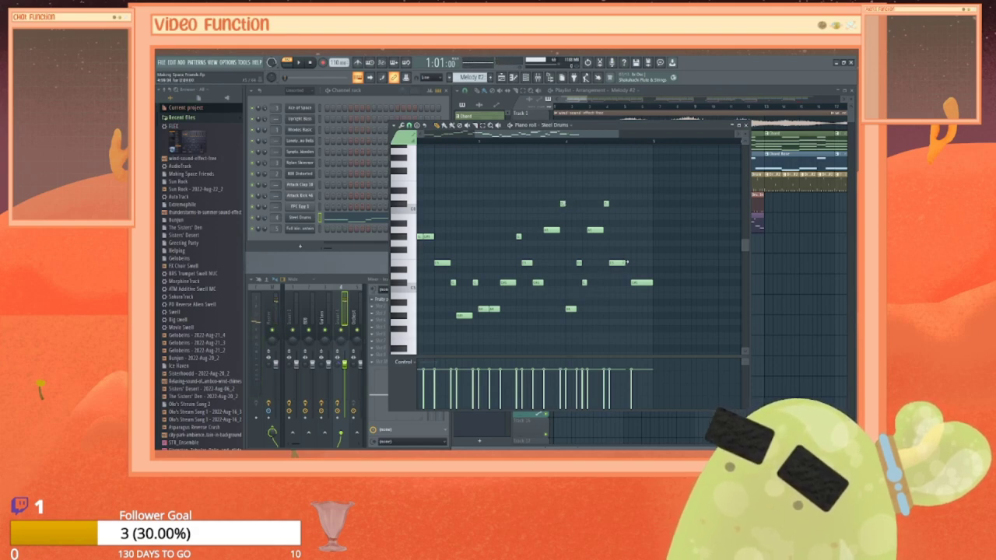
Step: Halve the second-to-last note of the melody and fill the freed space with a higher note
drag(625, 262, 620, 263)
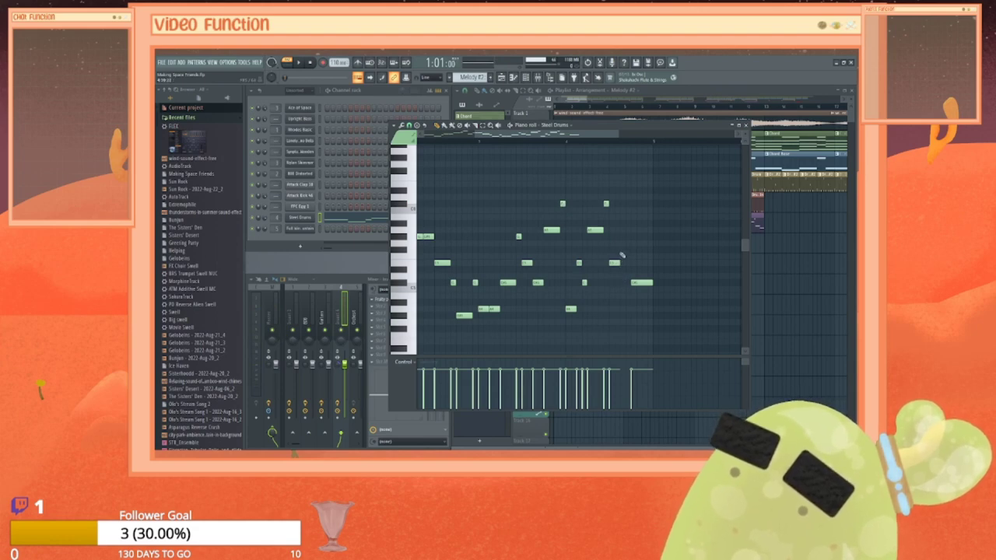
click(624, 243)
drag(624, 243, 625, 237)
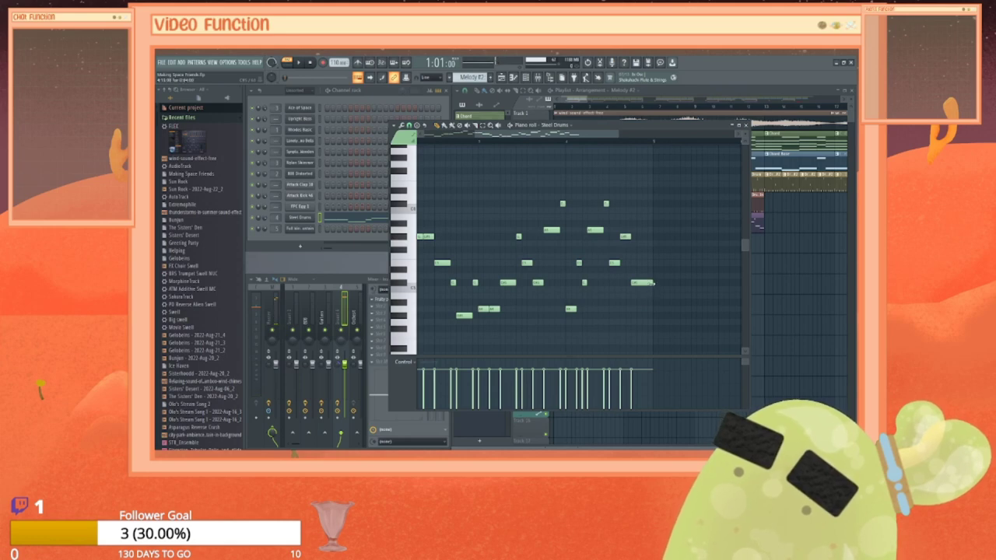
Step: Halve the melody's final note, add two short descending notes after it, and play the whole pattern back
drag(648, 283, 641, 283)
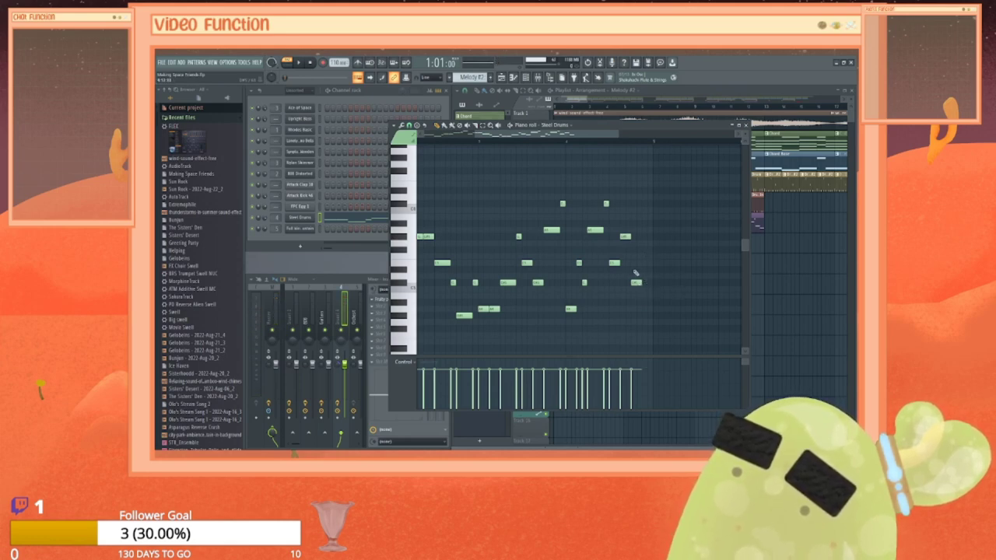
click(648, 263)
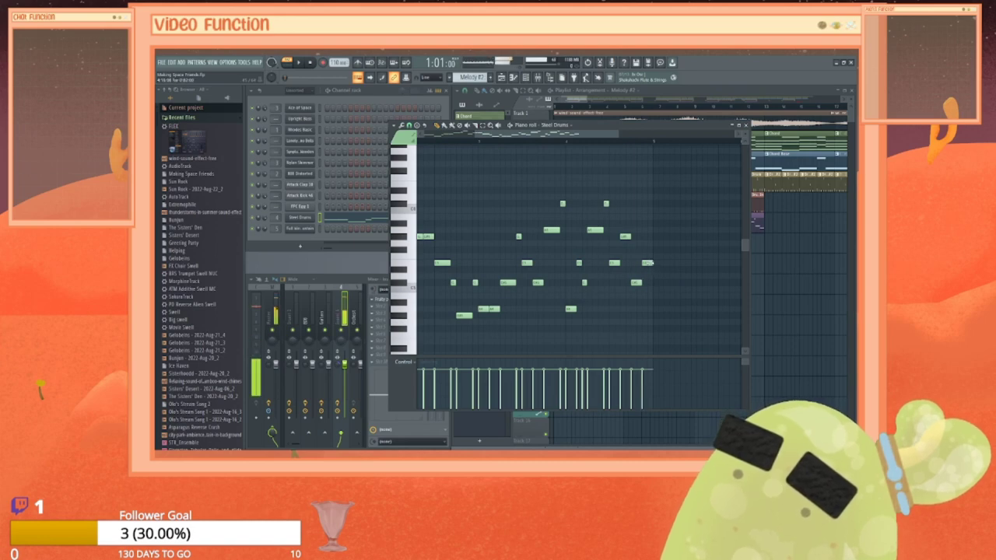
click(651, 282)
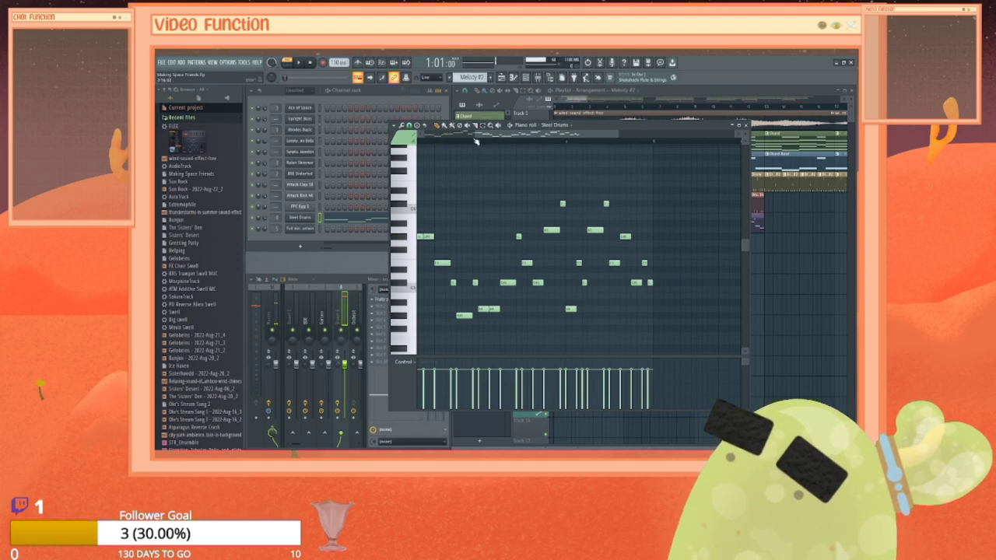
drag(472, 135, 420, 135)
key(space)
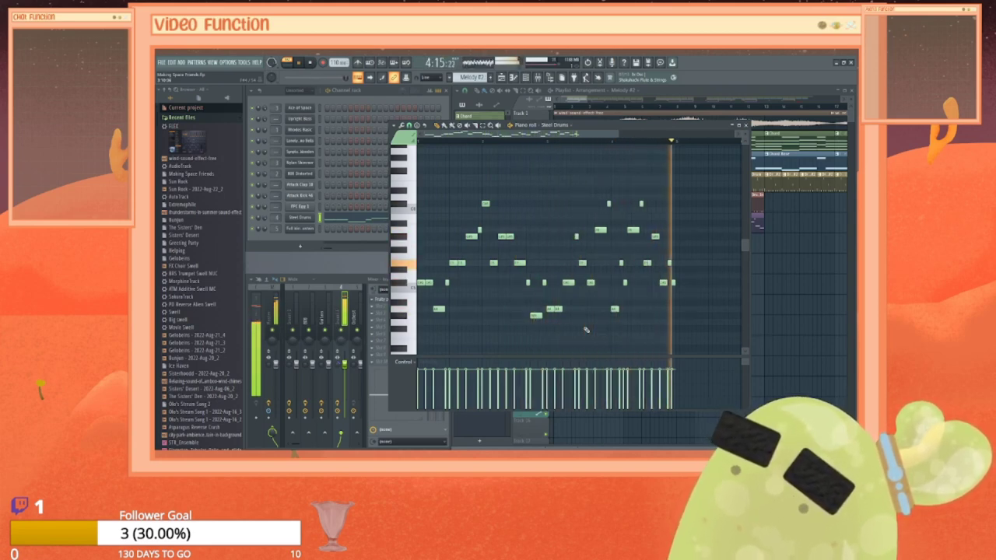
key(space)
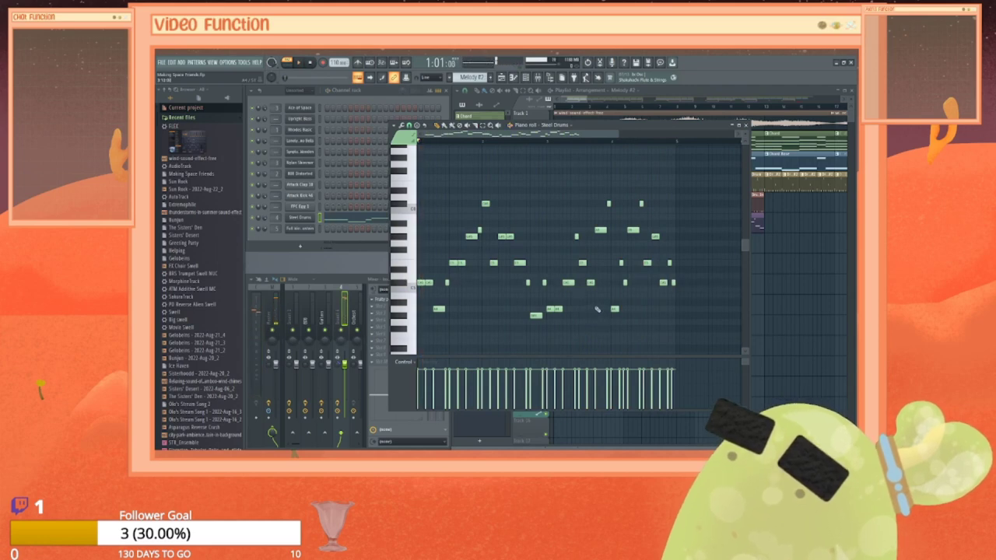
Step: Close the piano roll, place two Melody #2 clips after the opening Melody pair, and shift the next two Melody clips directly behind them
click(745, 125)
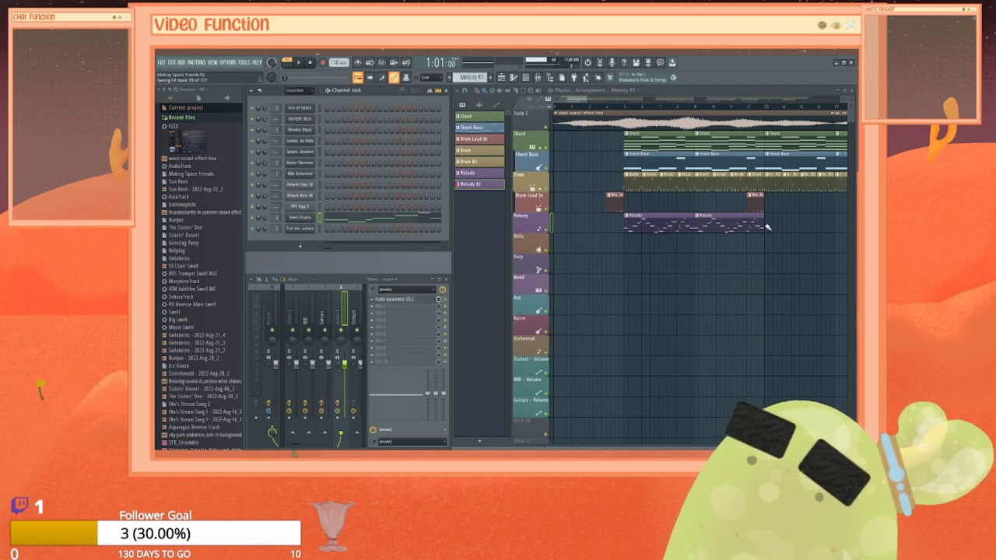
scroll(612, 153, right, 5)
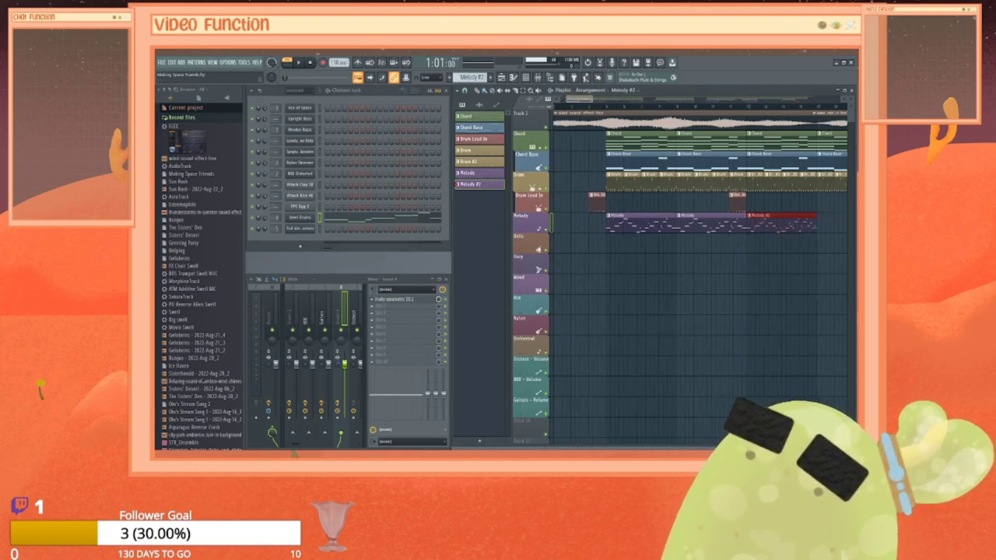
click(641, 226)
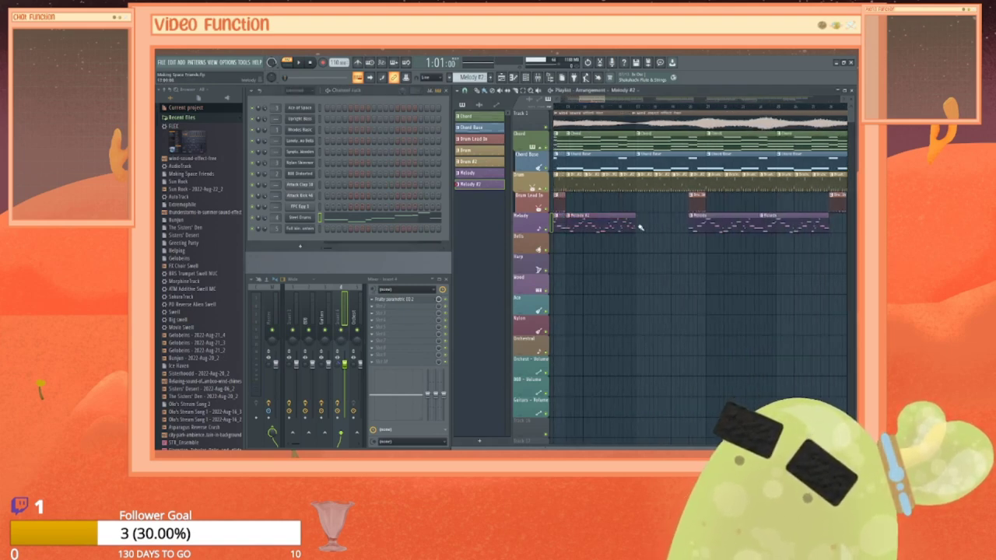
mouse_move(639, 228)
mouse_down()
mouse_move(644, 240)
mouse_move(646, 224)
mouse_up()
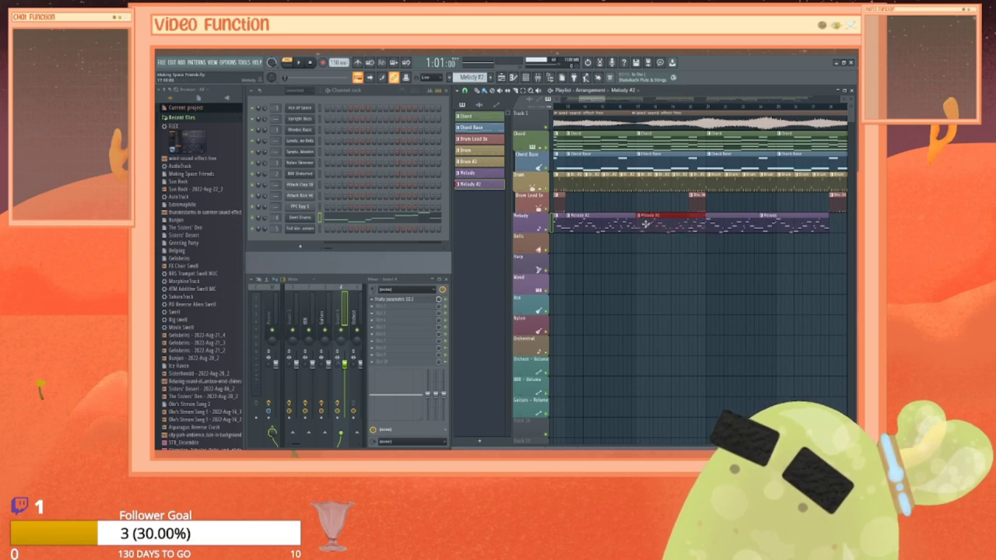
drag(785, 226, 818, 225)
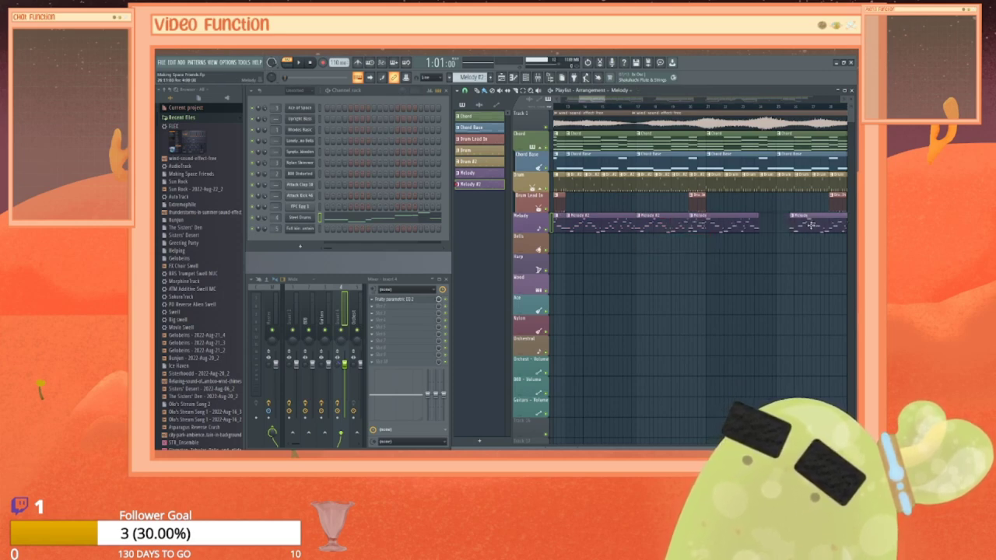
drag(735, 225, 788, 224)
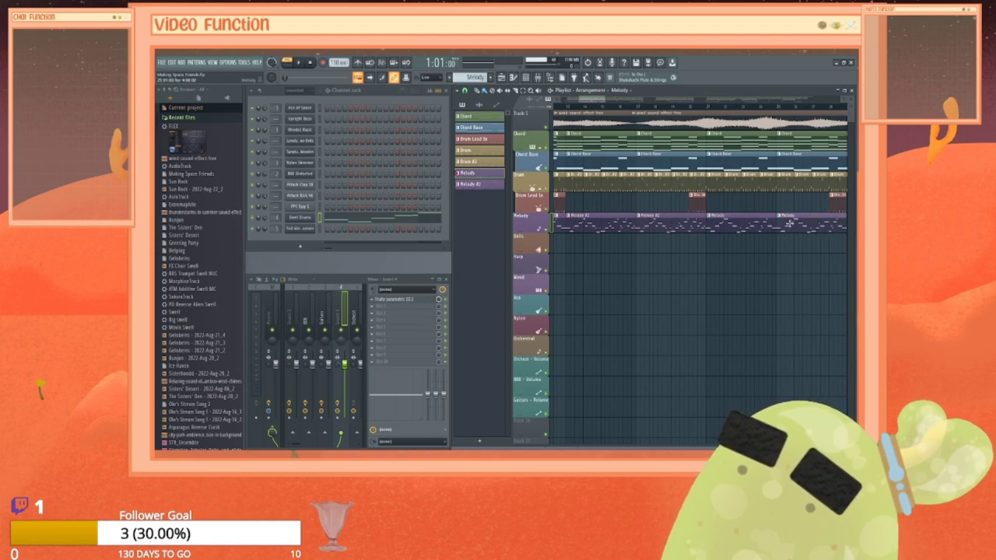
Step: Fill the Melody track's gap after the shifted Melody clips with four back-to-back Melody #2 clips
drag(591, 98, 617, 99)
click(475, 185)
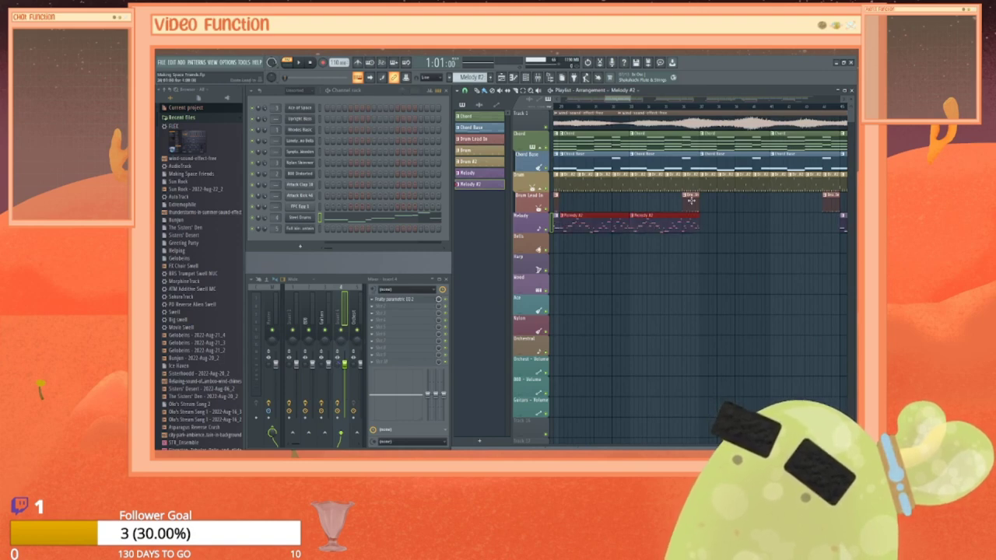
click(707, 225)
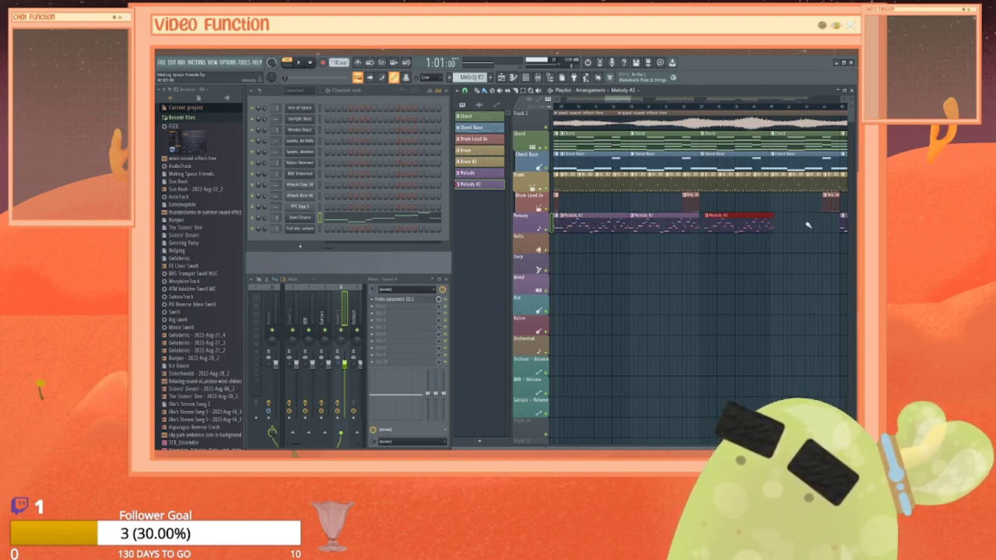
drag(756, 224, 753, 224)
click(775, 227)
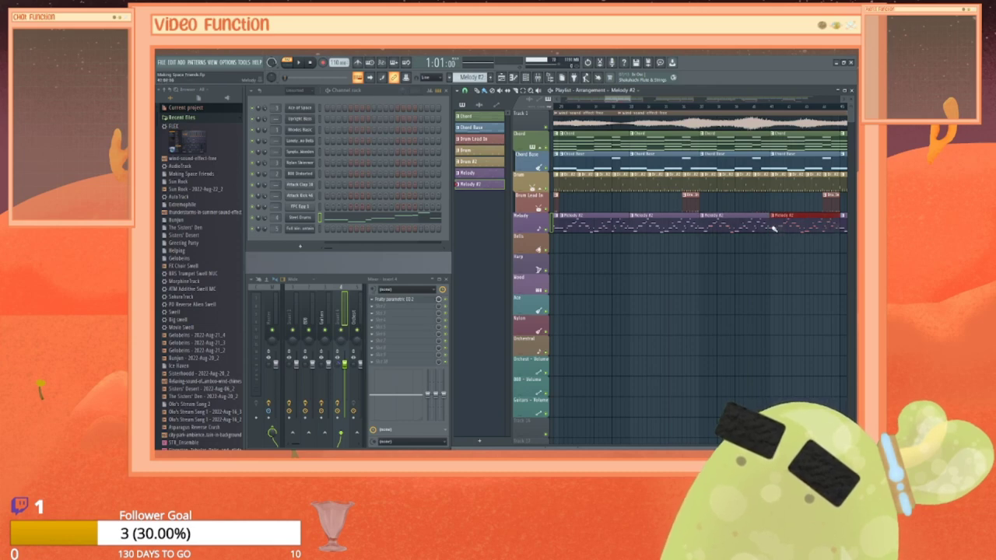
Step: Place two Melody #2 clips at the start of the section after the break, and two more directly after a later Melody clip
drag(620, 99, 663, 102)
click(646, 225)
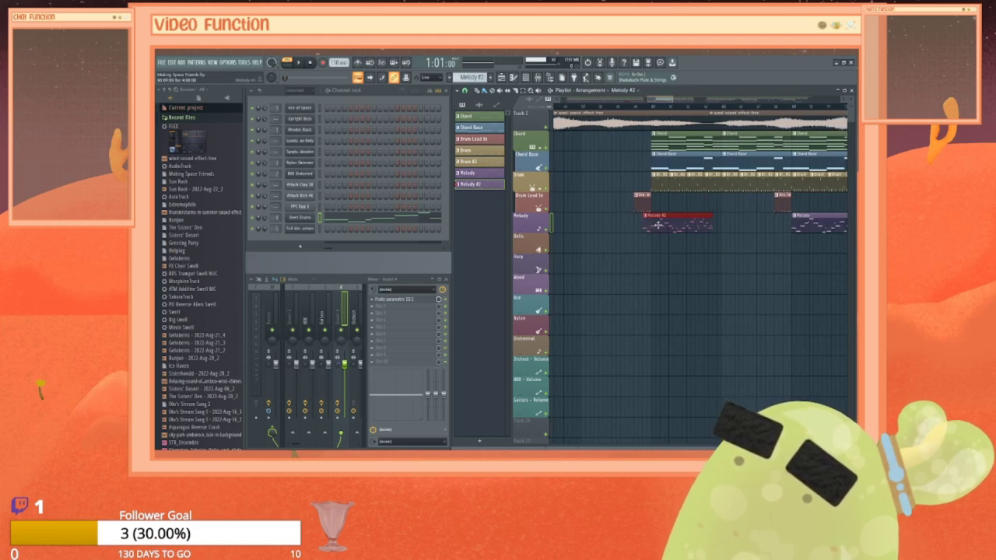
click(704, 223)
drag(749, 227, 767, 228)
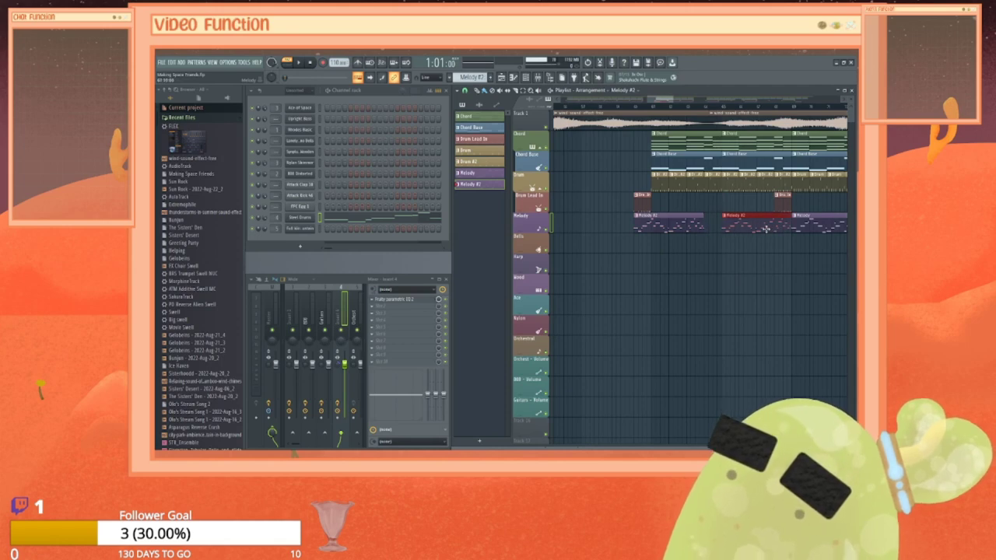
drag(679, 229, 695, 230)
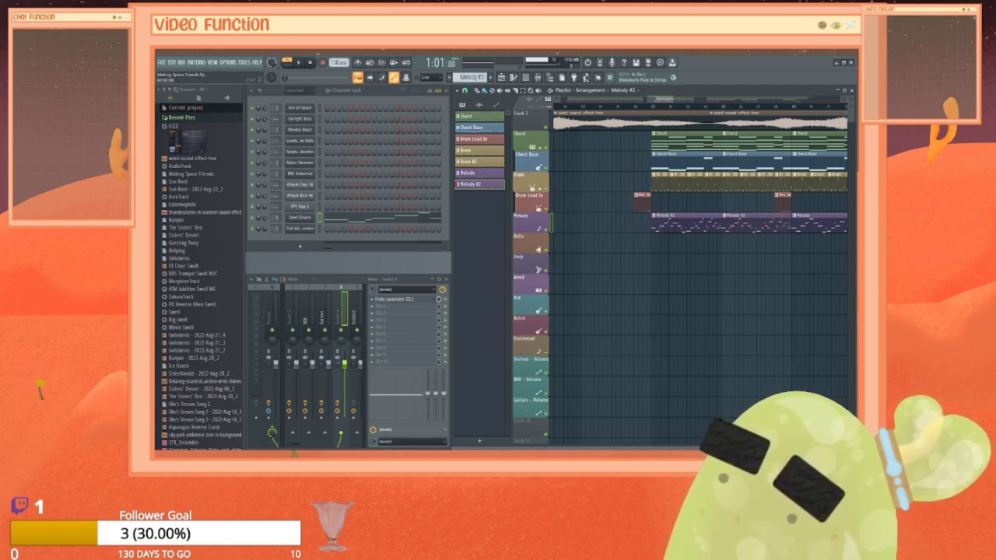
drag(660, 100, 725, 100)
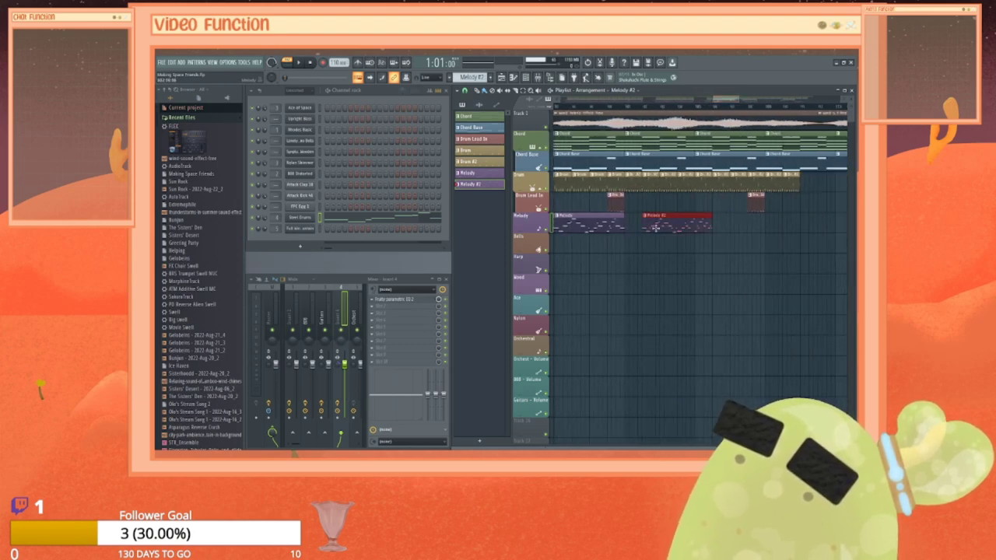
drag(655, 227, 723, 223)
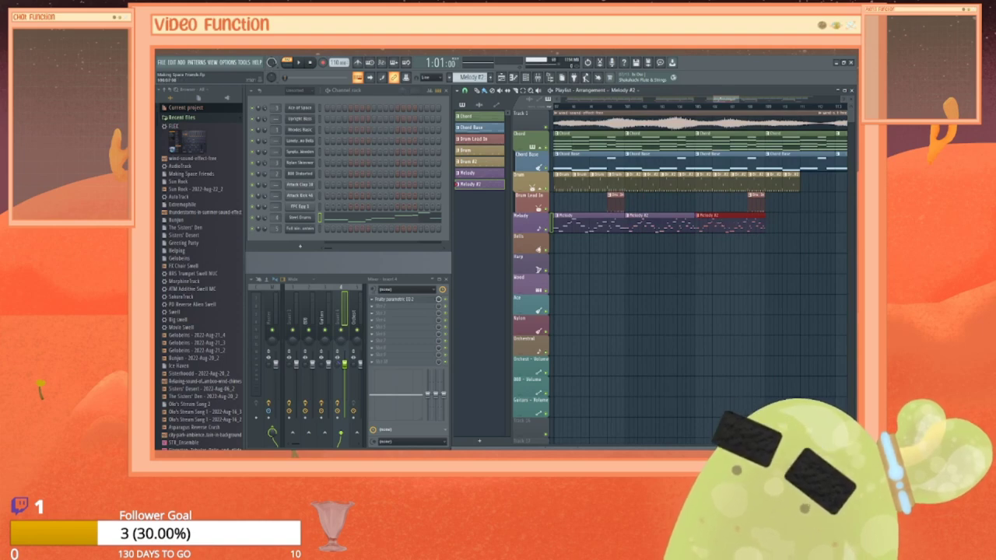
Step: Place two Melody #2 clips beneath the last drum section and one after the final Melody clip at the song's end
drag(727, 99, 765, 101)
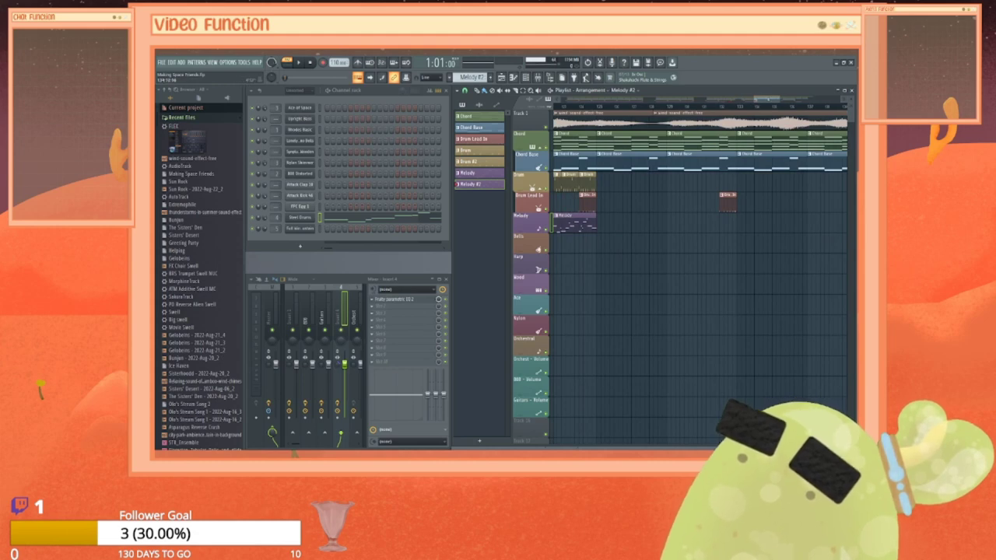
drag(767, 99, 788, 100)
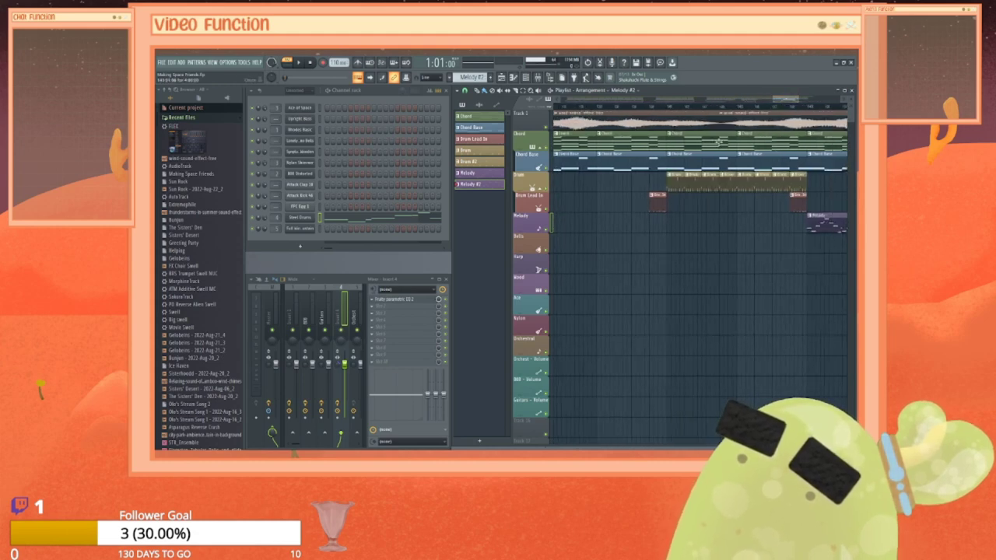
click(682, 225)
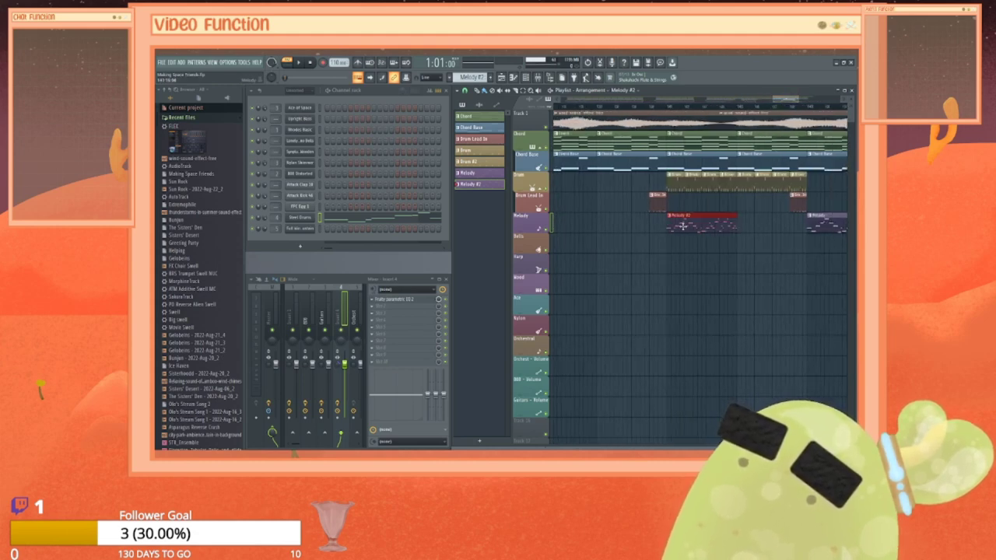
click(744, 227)
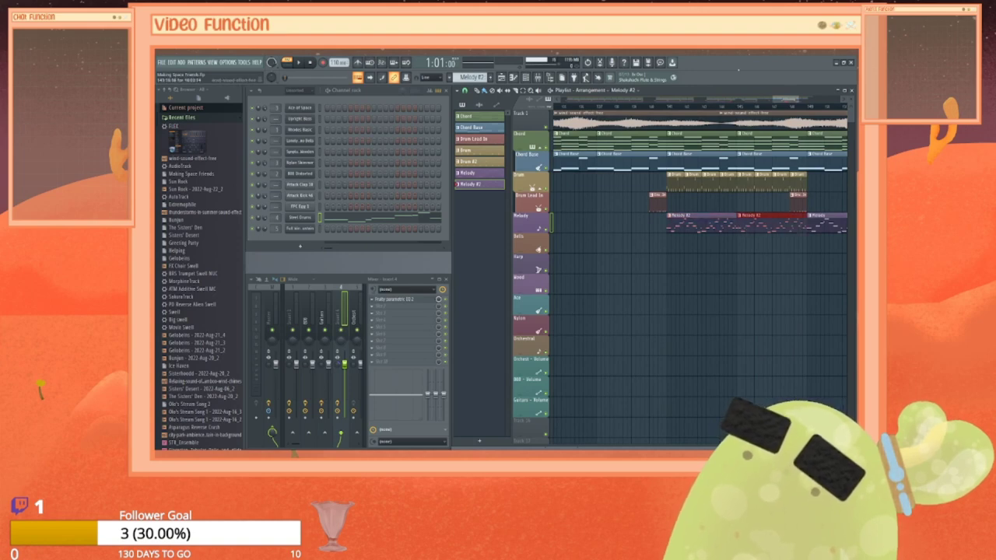
drag(786, 100, 805, 99)
click(679, 225)
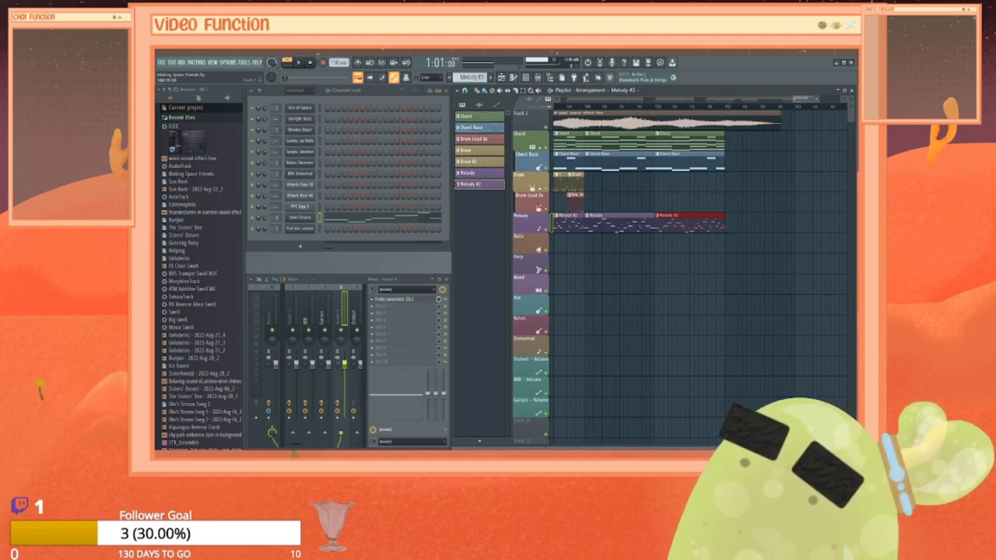
Step: Clone the Melody #2 pattern and open the copy's Steel Drums notes in the piano roll
drag(806, 100, 624, 101)
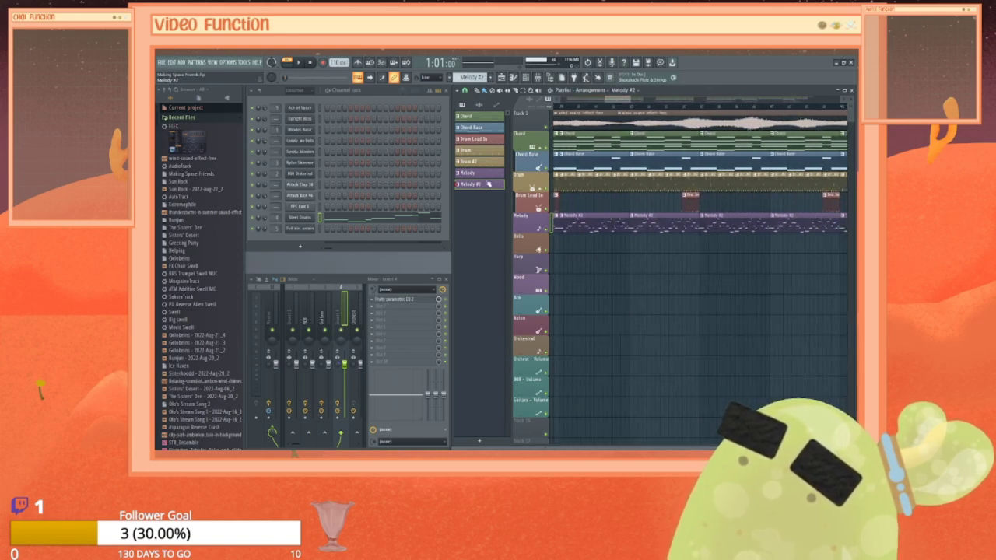
right_click(471, 187)
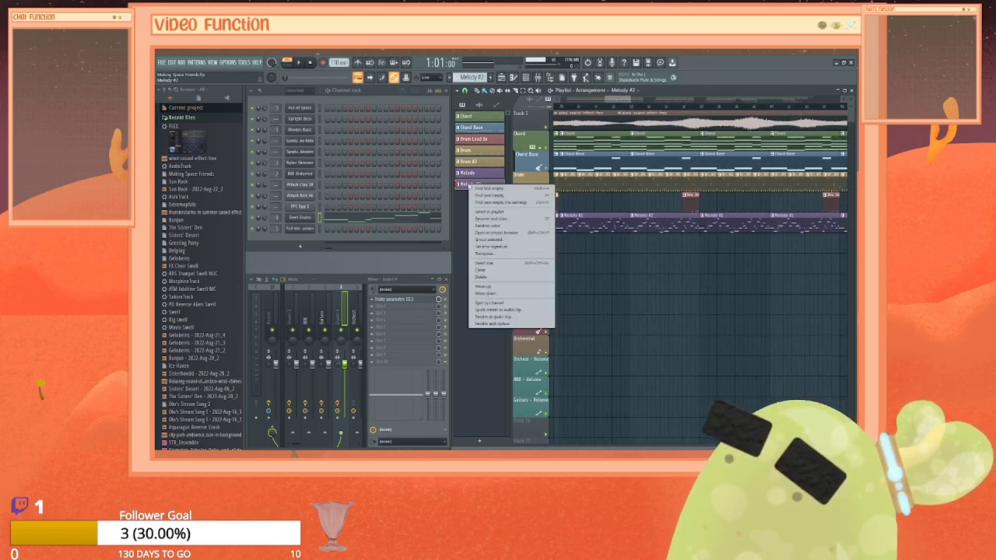
click(483, 270)
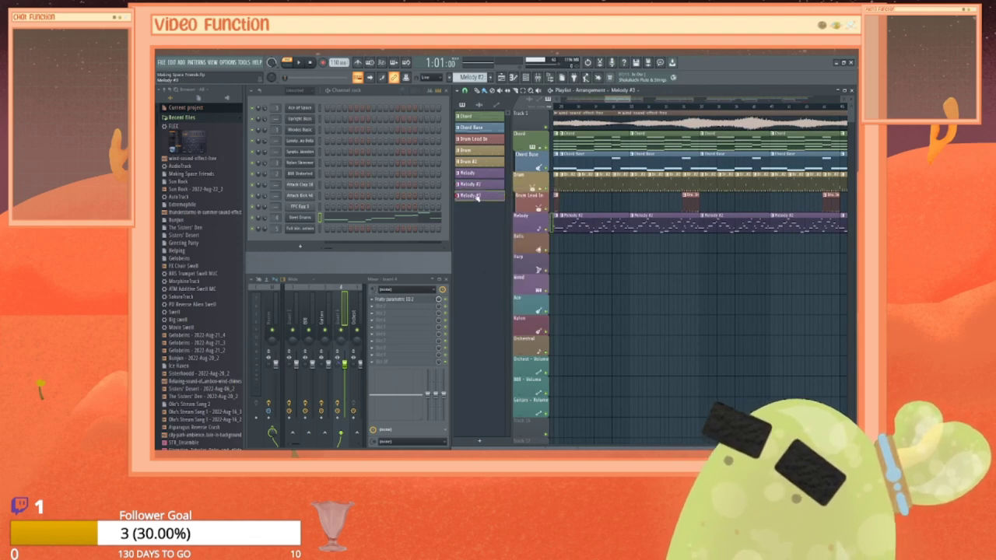
right_click(315, 216)
click(350, 217)
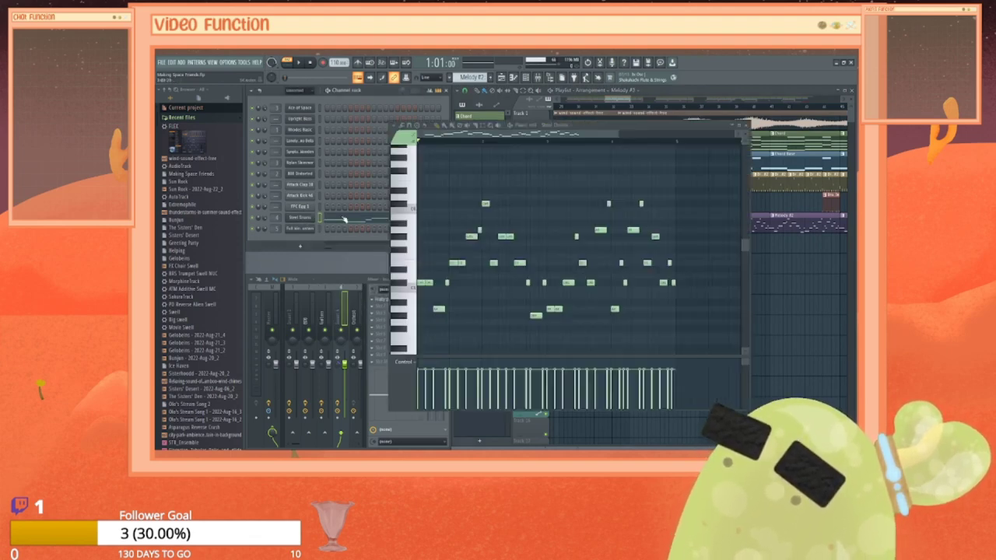
Step: Flip all the Steel Drums notes horizontally to reverse the melody
key(ctrl+a)
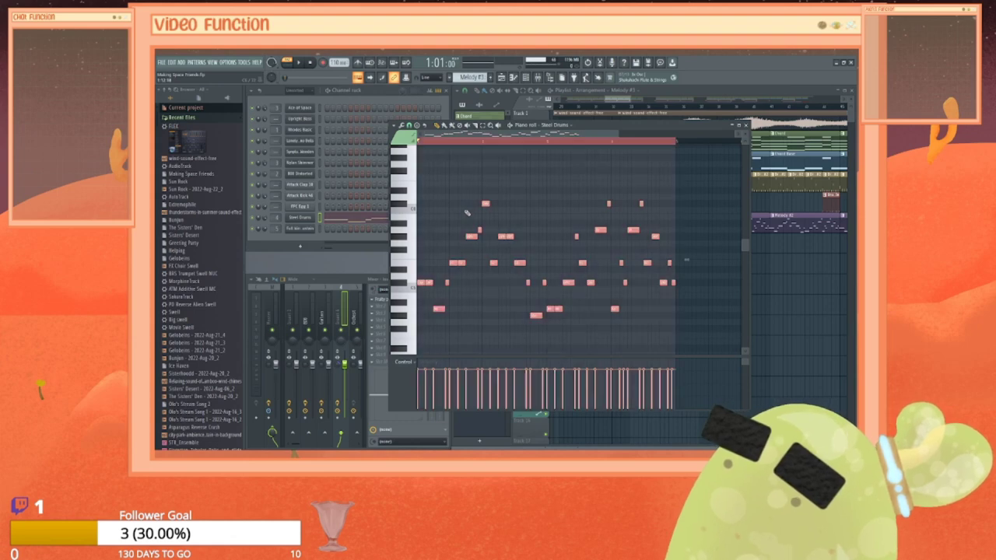
click(393, 125)
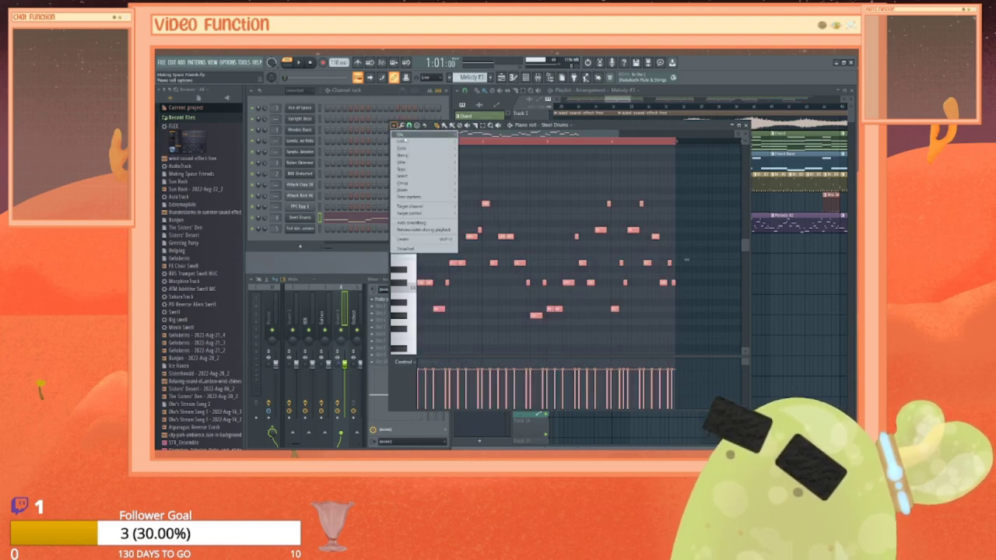
mouse_move(404, 141)
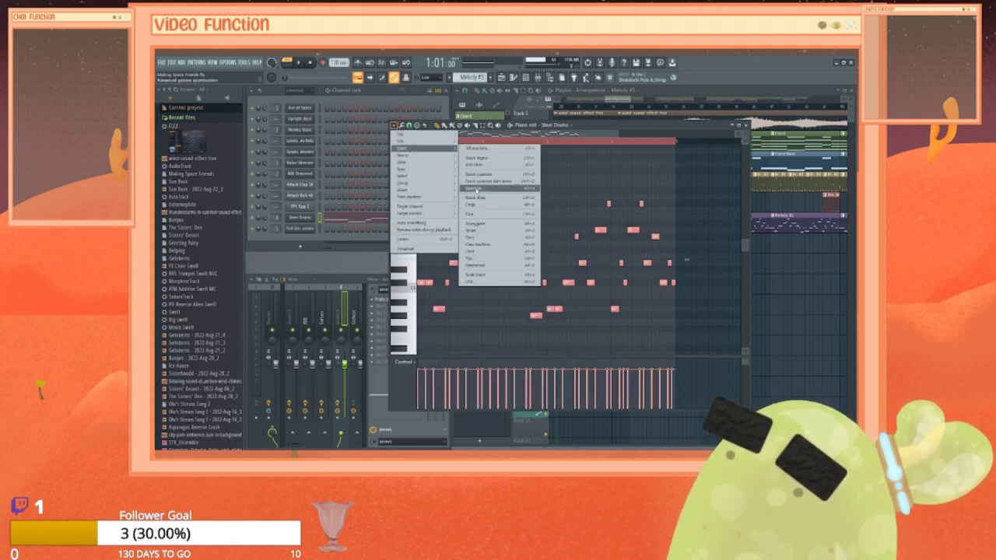
click(494, 259)
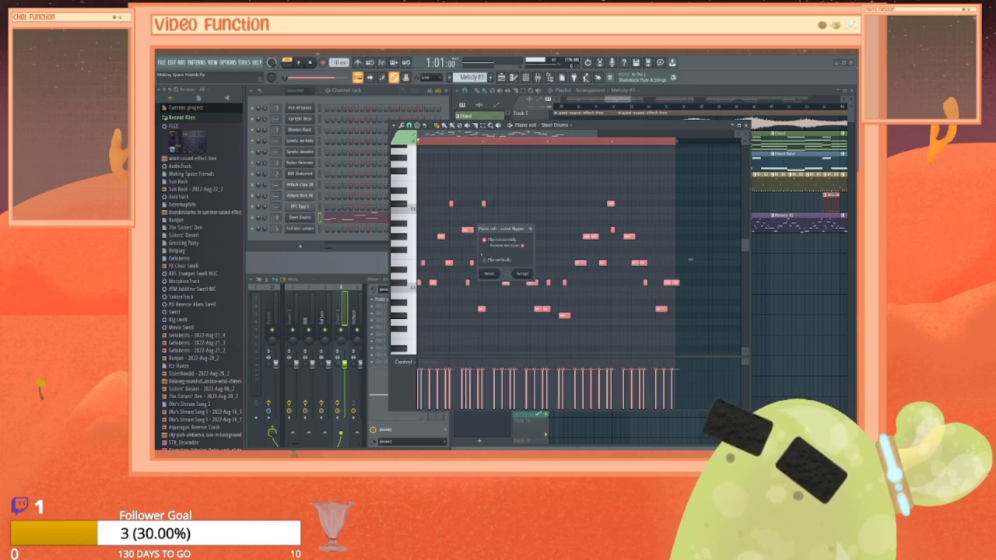
click(522, 276)
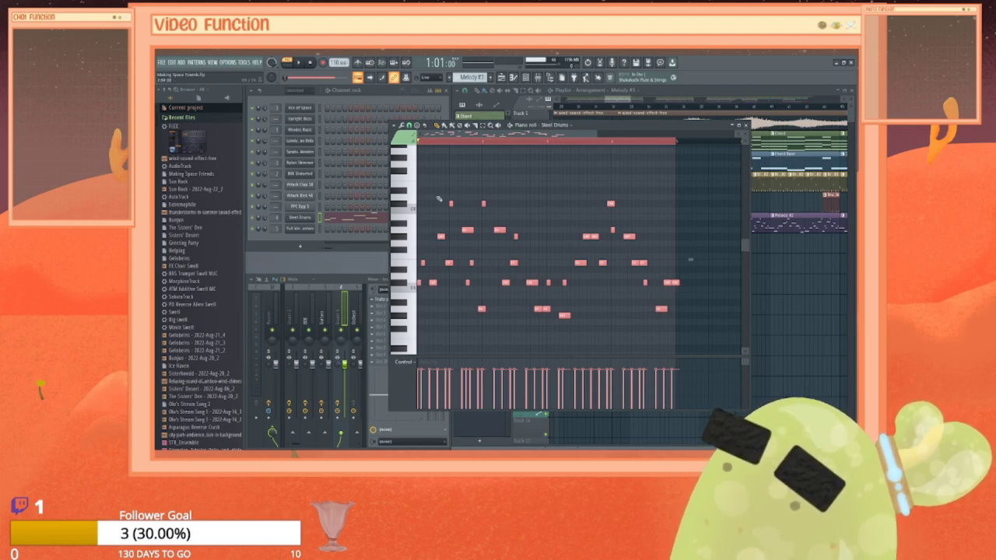
Step: Shift the notes in bar 1 of the reversed melody earlier to close the gaps between them
drag(596, 133, 503, 143)
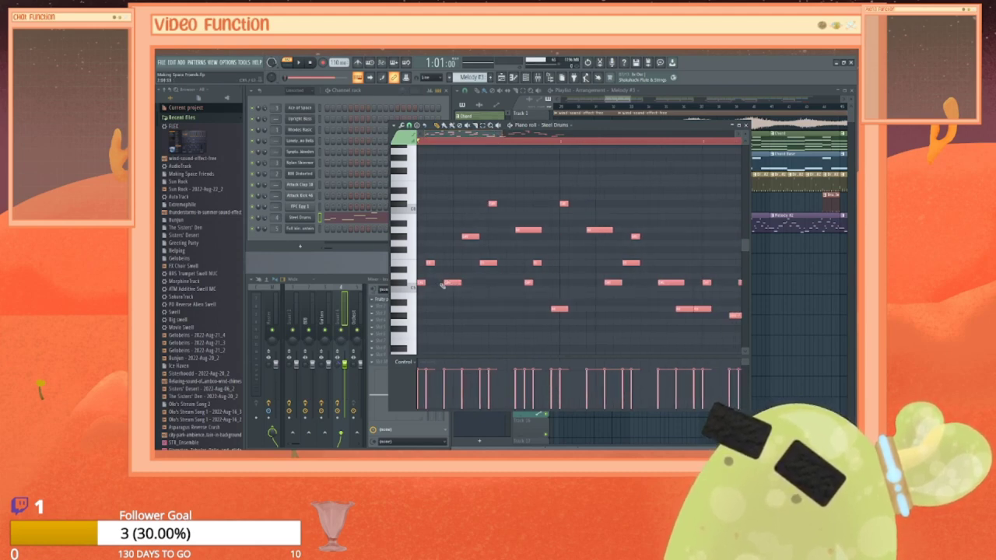
key(ctrl+d)
drag(449, 283, 440, 284)
drag(470, 236, 471, 263)
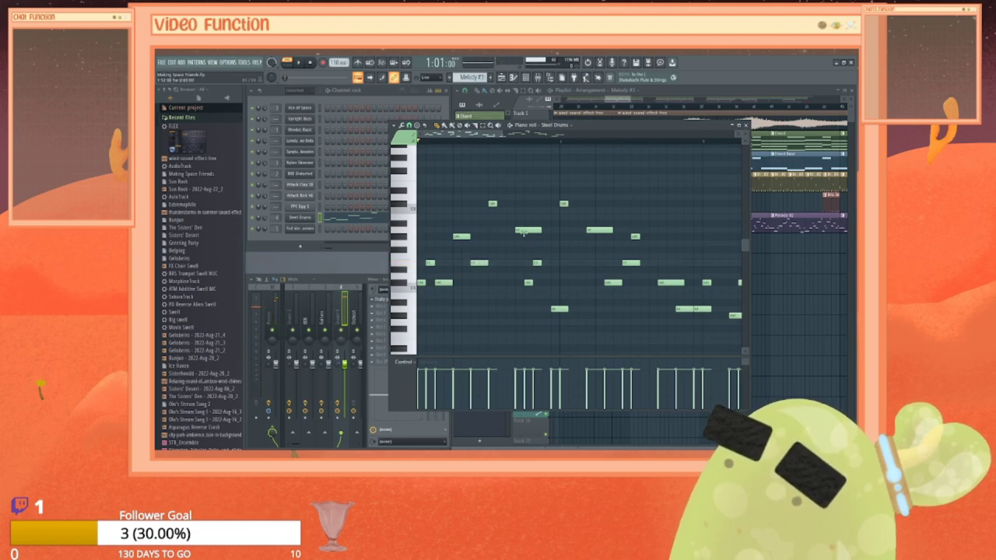
drag(526, 231, 510, 232)
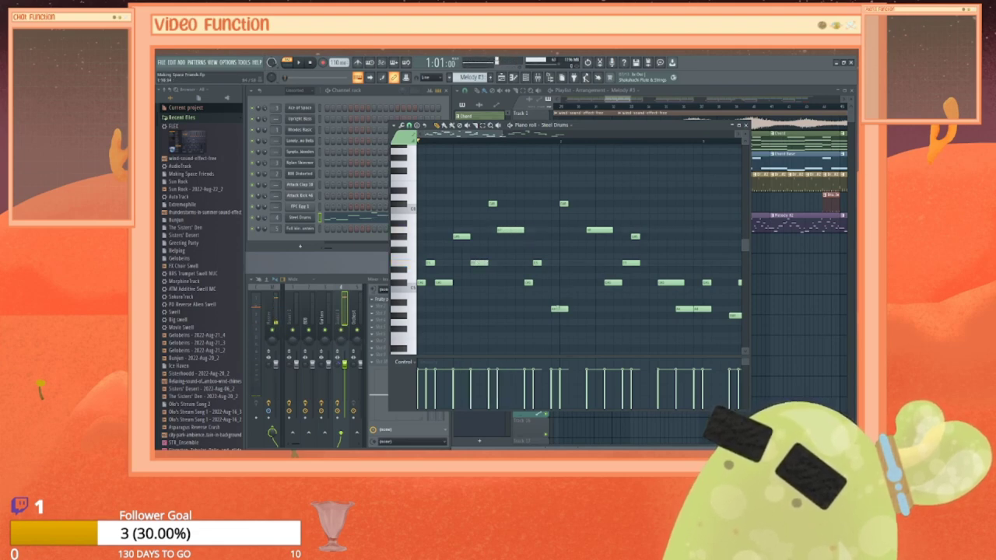
drag(559, 310, 552, 309)
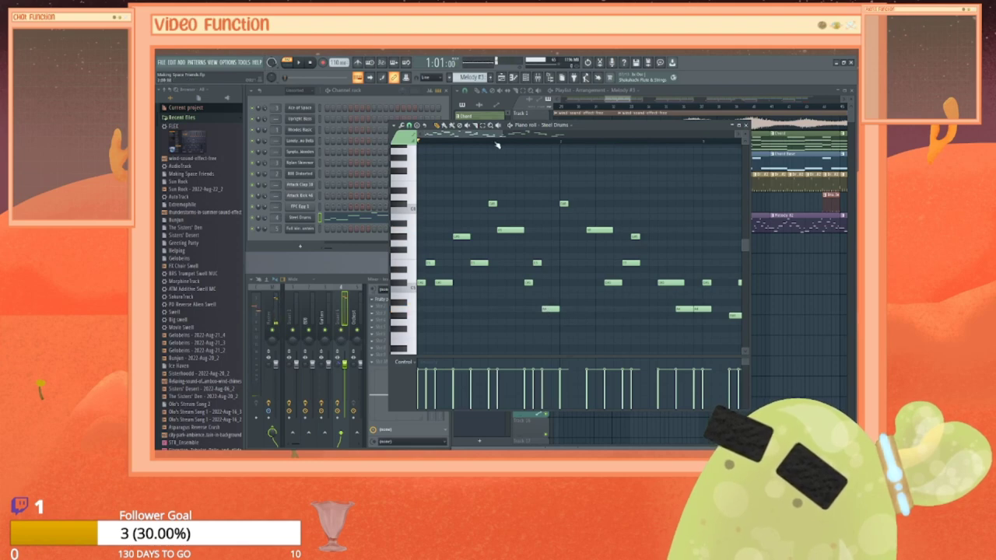
Step: Move the bar 2 notes and the long low note in early bar 3 earlier so they follow one another closely
drag(492, 134, 522, 134)
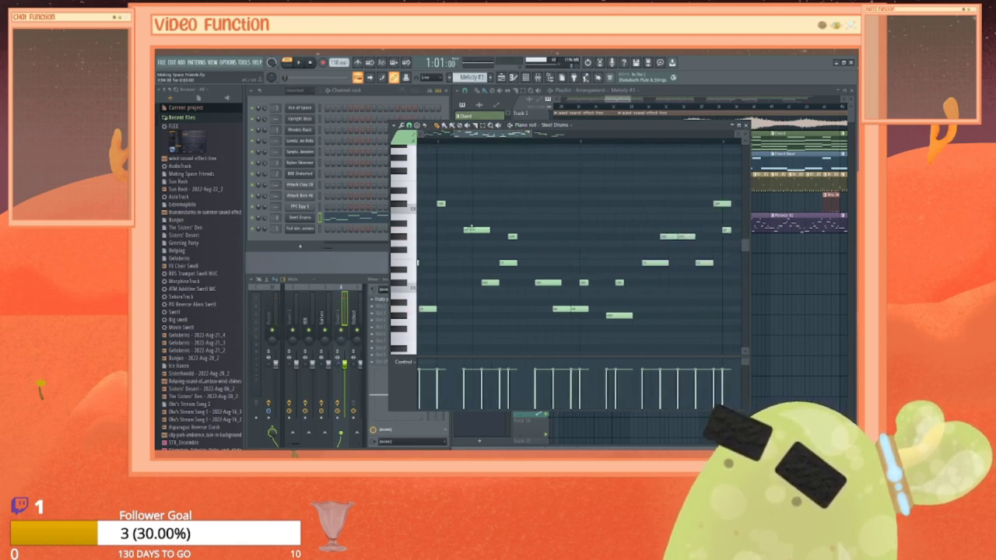
drag(472, 228, 451, 227)
mouse_move(493, 282)
mouse_down()
mouse_move(483, 281)
mouse_move(499, 262)
mouse_up()
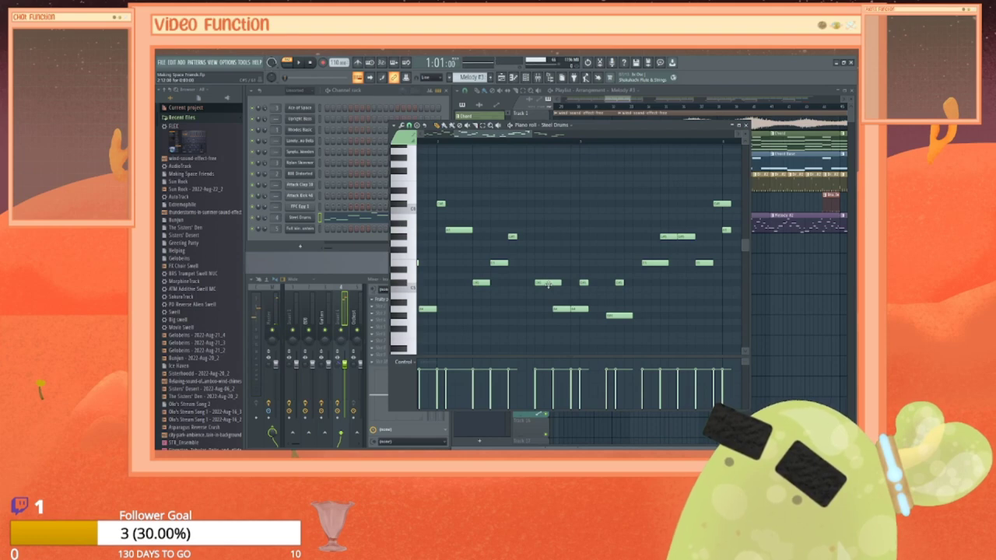
drag(547, 284, 570, 309)
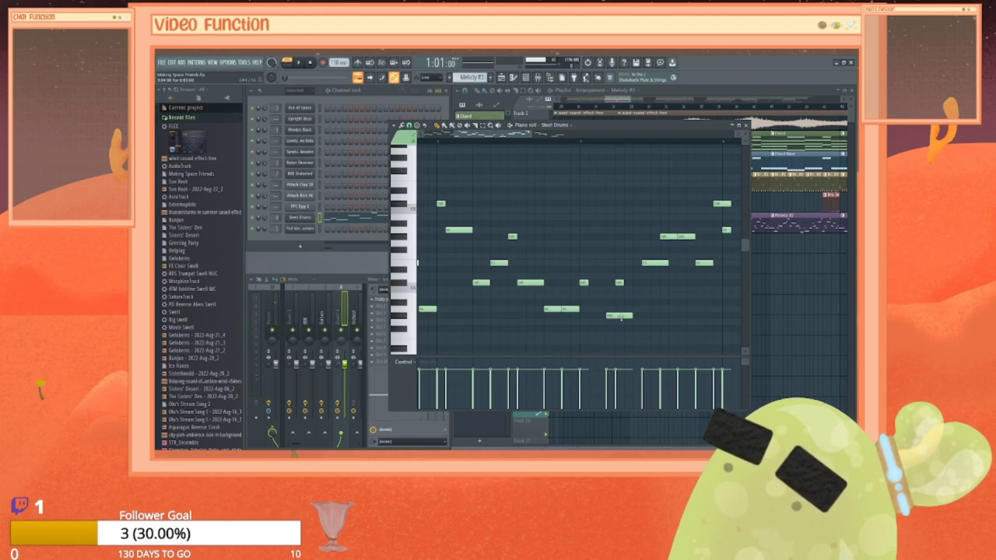
drag(620, 316, 604, 316)
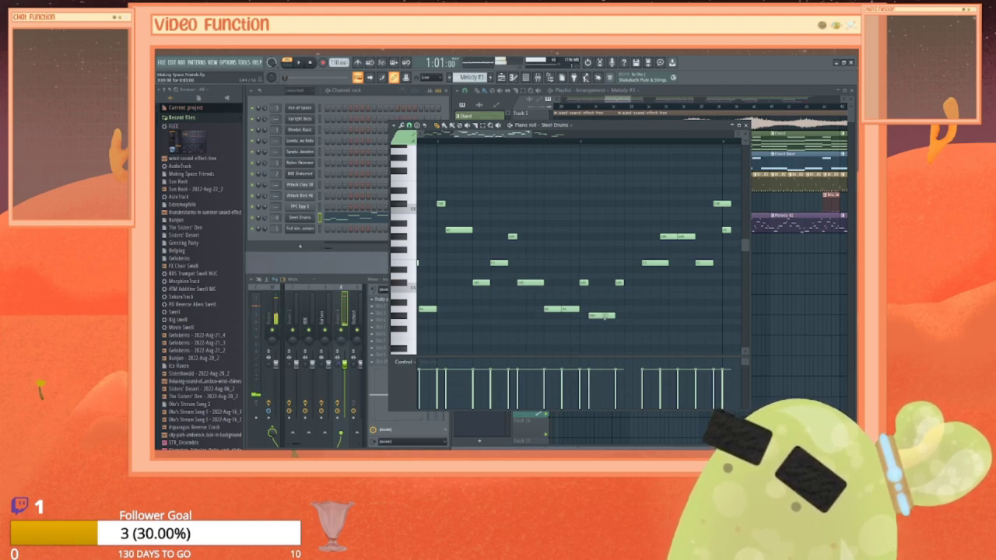
Step: Shift the remaining notes across bars 3 and 4 earlier to tighten the end of the melody
drag(520, 134, 561, 134)
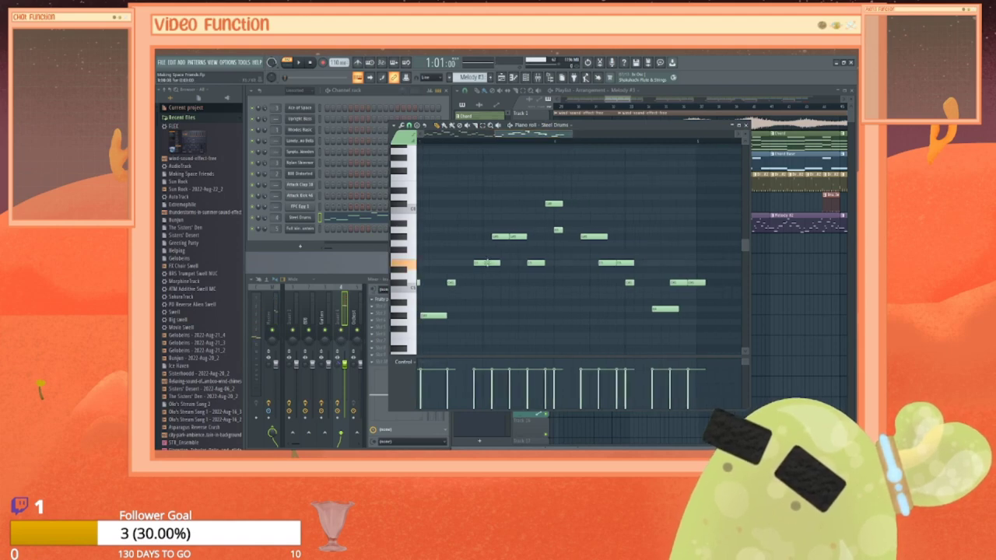
drag(487, 262, 490, 237)
drag(537, 265, 528, 265)
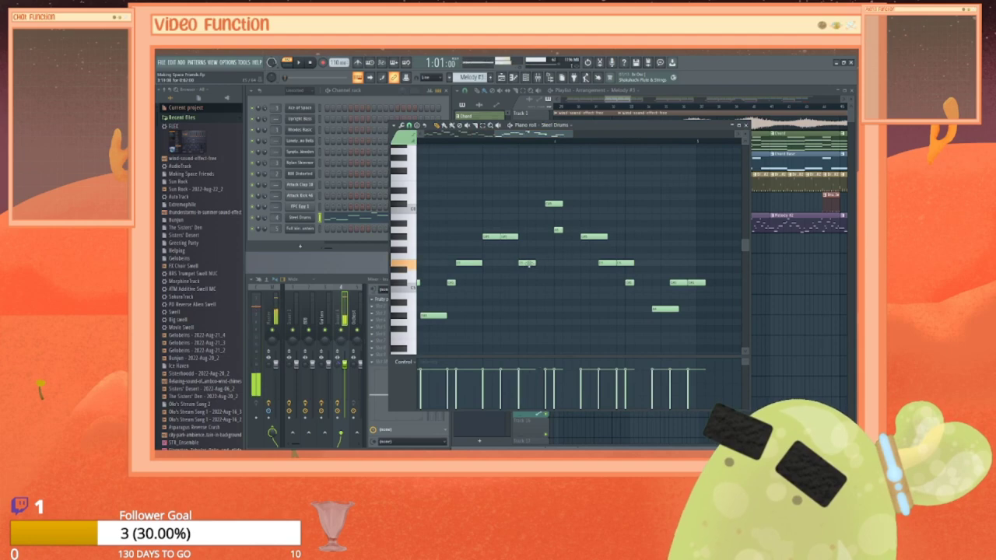
drag(552, 204, 543, 204)
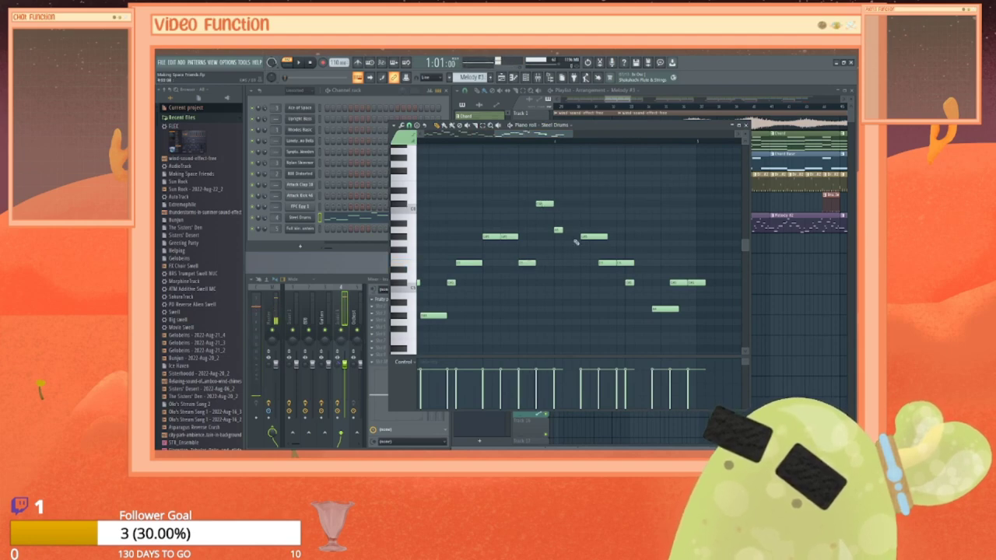
drag(592, 237, 576, 237)
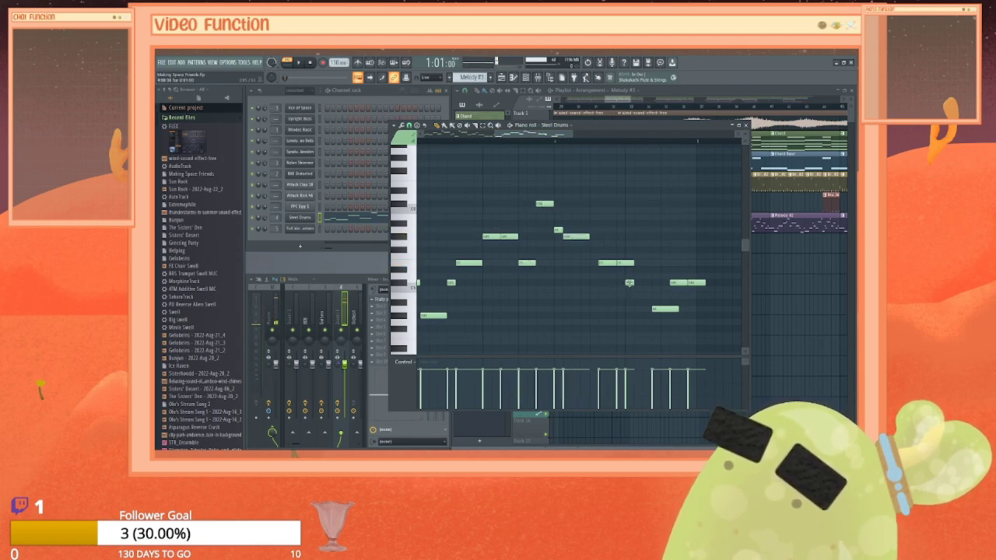
drag(624, 263, 616, 263)
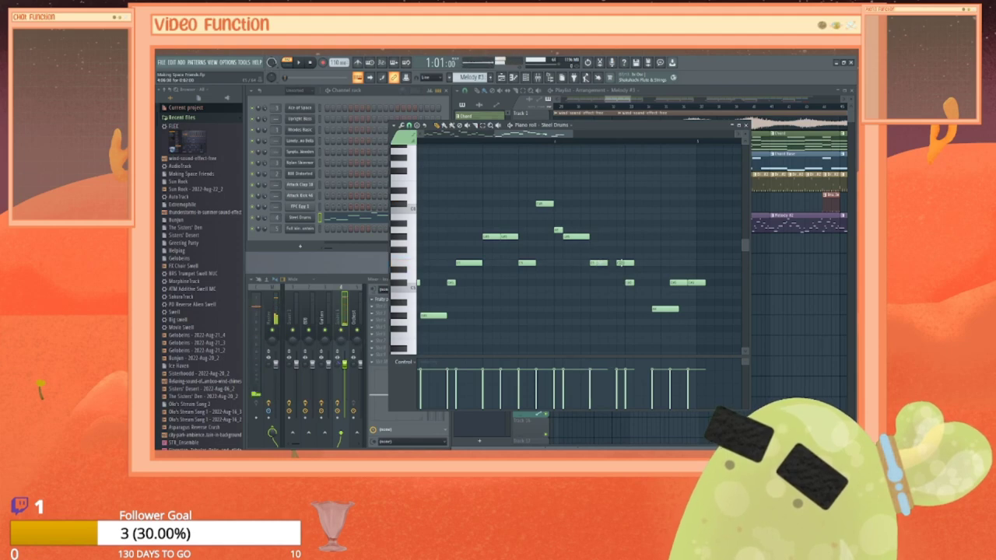
drag(662, 311, 684, 283)
Step: Move the melody's last short note to the end of bar 4 and add a short higher note just before it
drag(502, 137, 423, 136)
key(space)
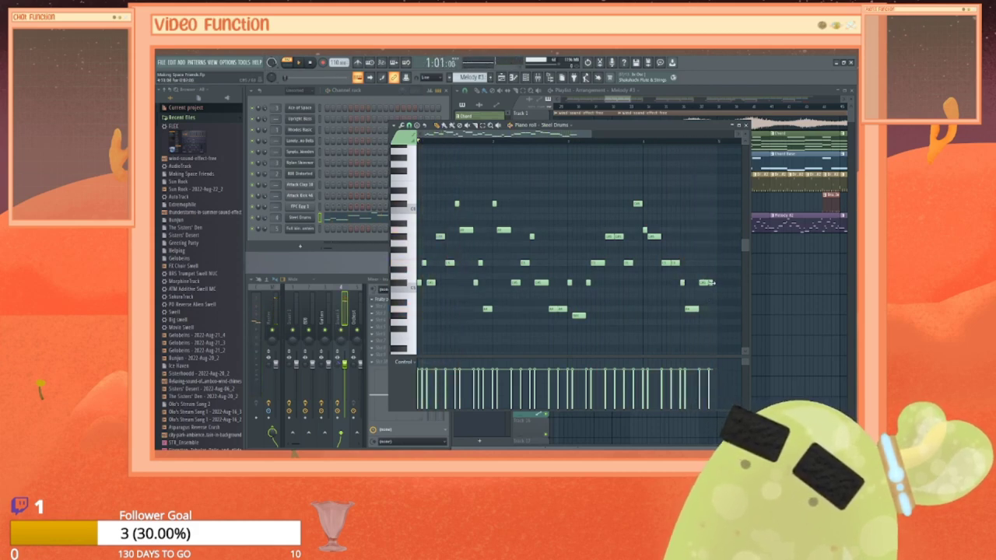
drag(562, 134, 584, 134)
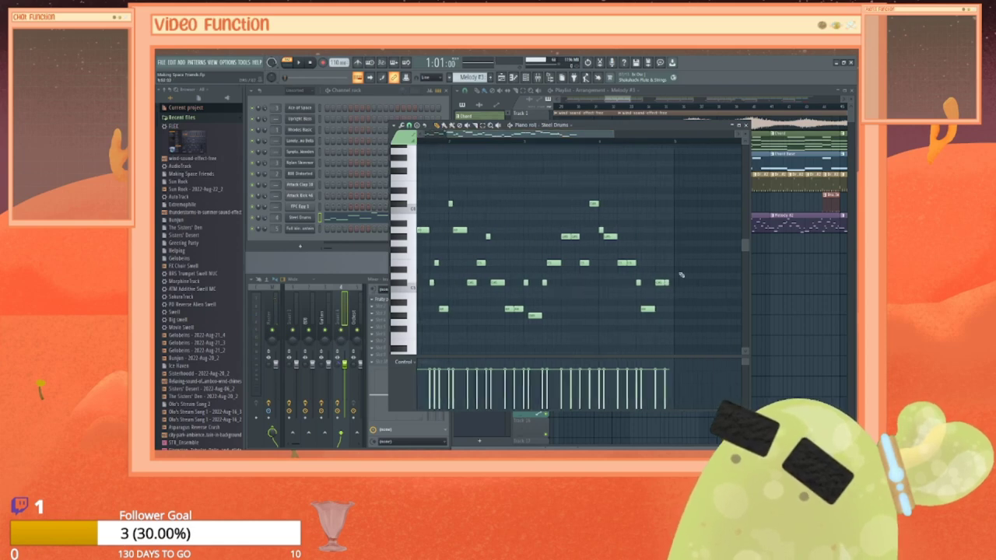
scroll(684, 304, up, 3)
scroll(683, 308, down, 2)
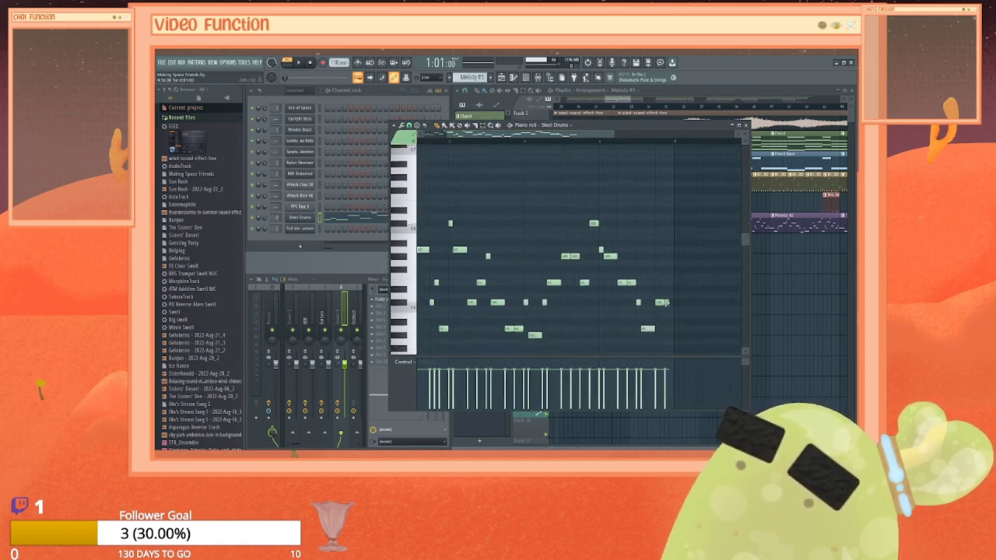
drag(666, 302, 670, 302)
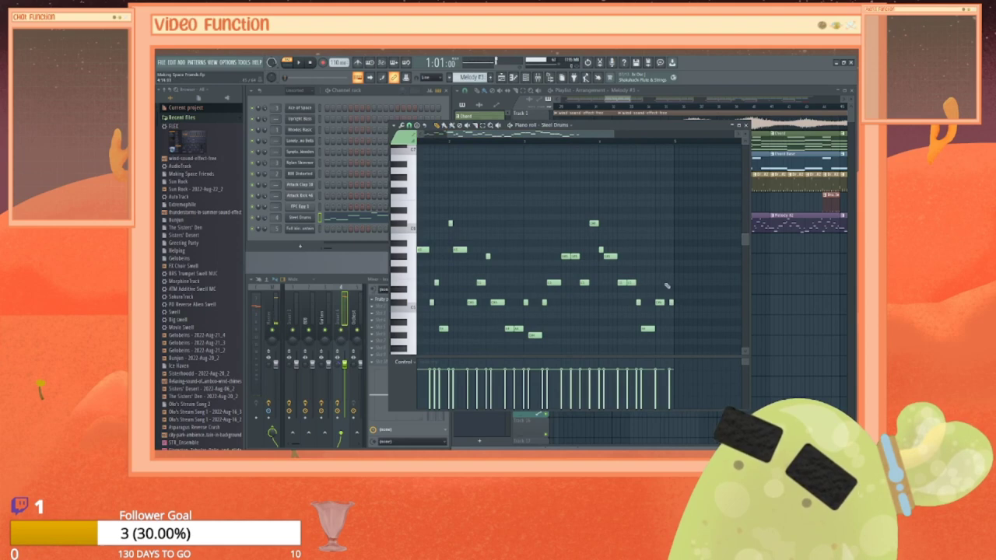
click(667, 283)
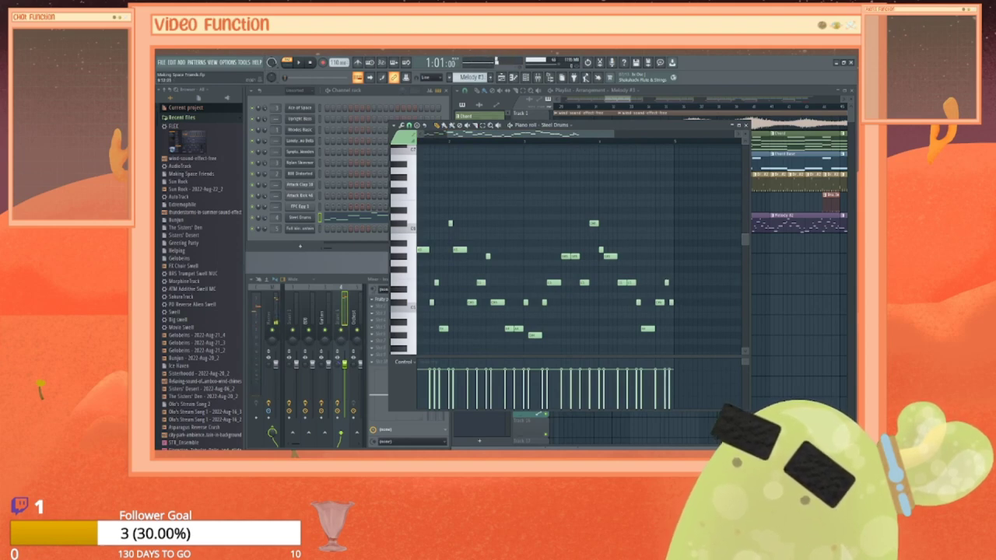
Step: Play back the reworked melody from the start, from late in bar 2 and from earlier in bar 2
drag(537, 133, 510, 134)
key(space)
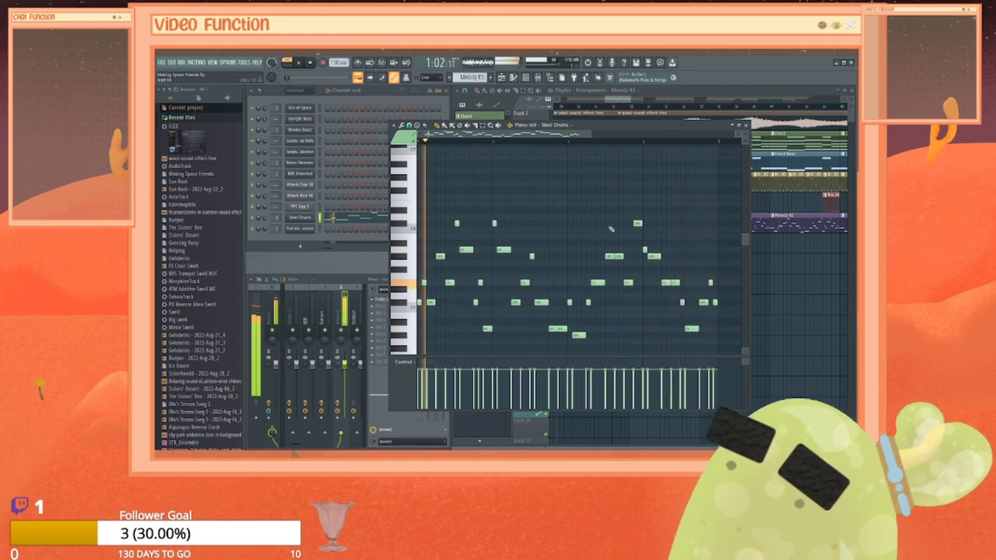
key(space)
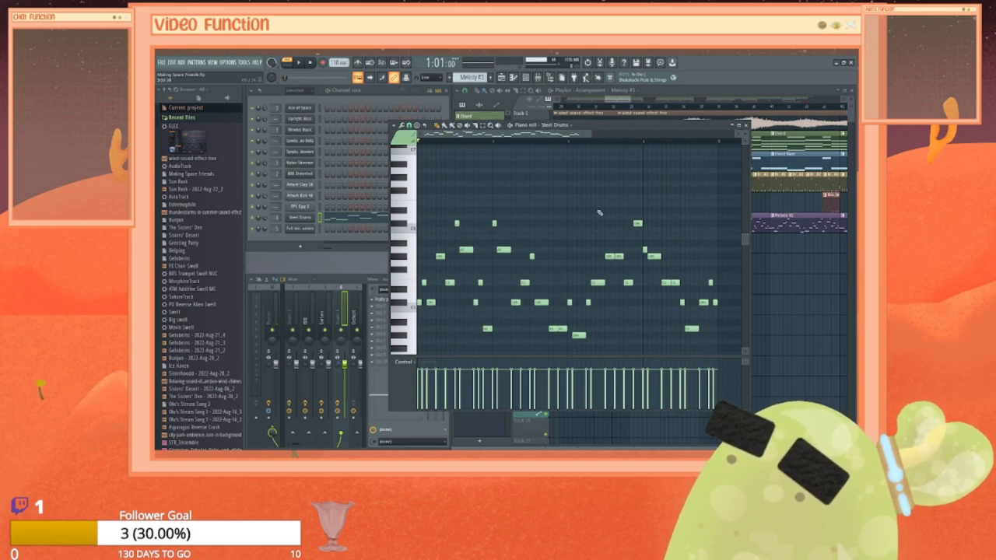
click(561, 142)
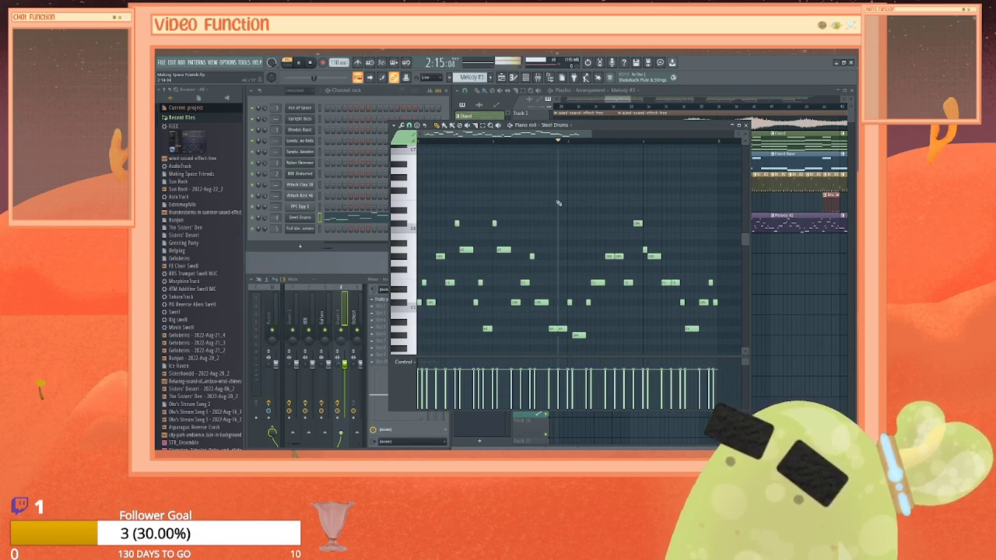
key(space)
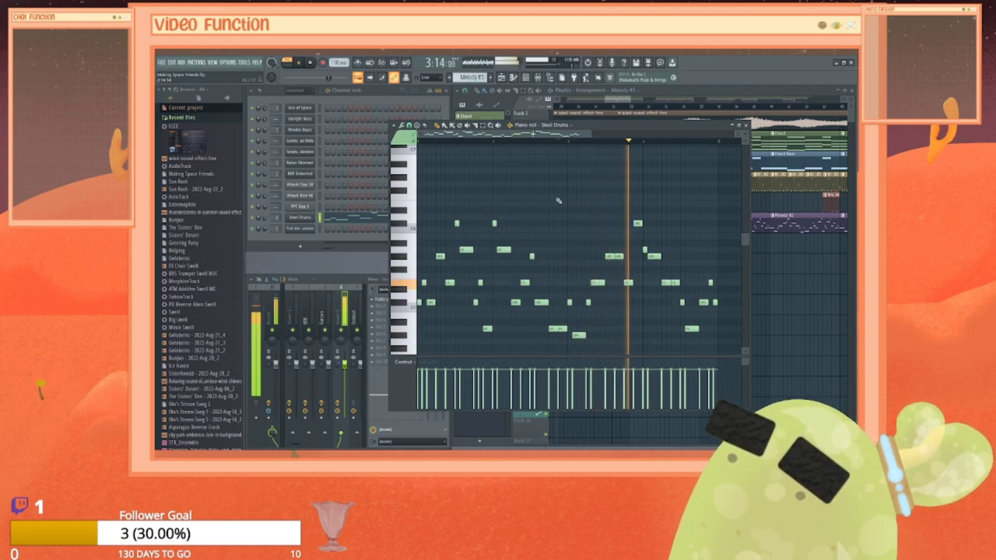
key(space)
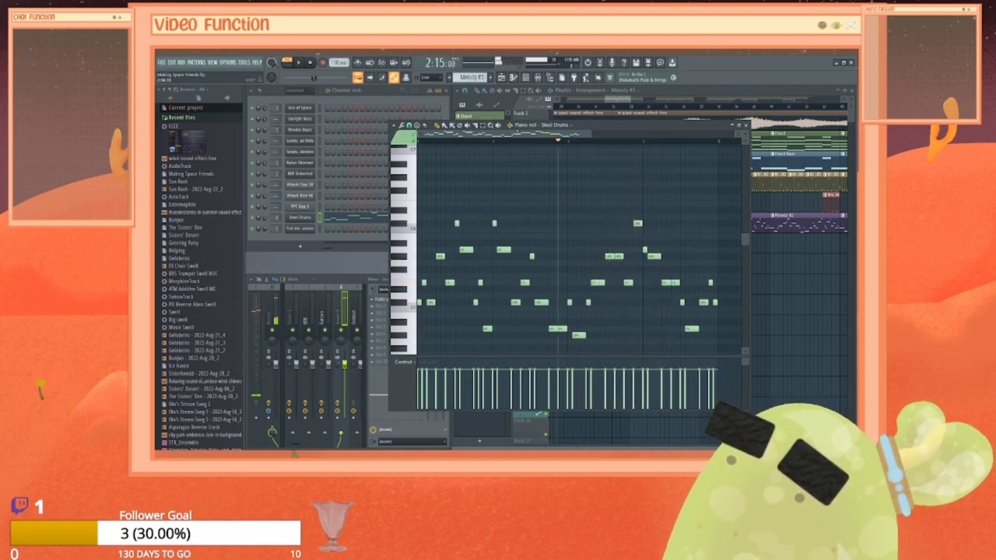
click(518, 141)
key(space)
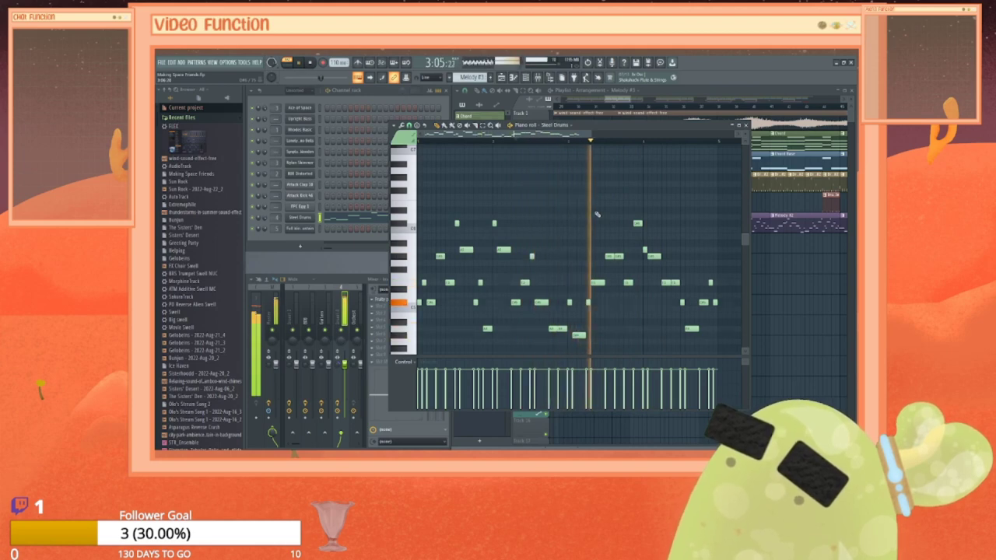
key(space)
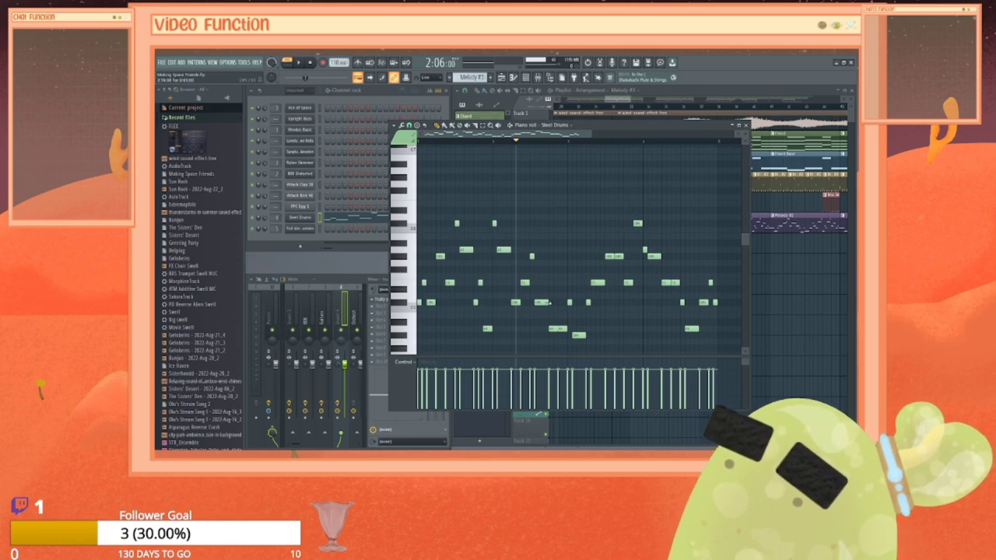
Step: Add a higher note late in bar 2 and a short lower note in mid bar 3, and play the passage
click(546, 282)
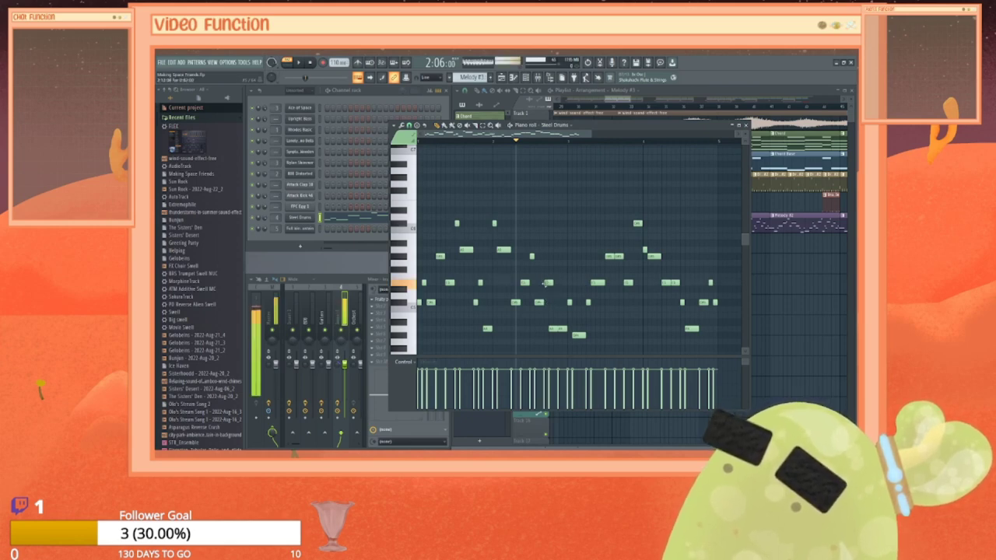
click(605, 303)
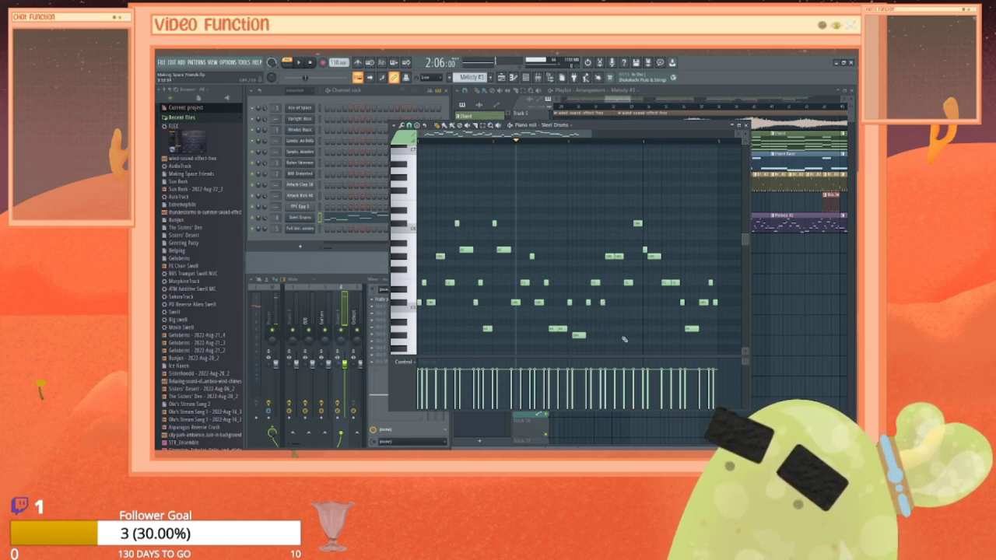
key(space)
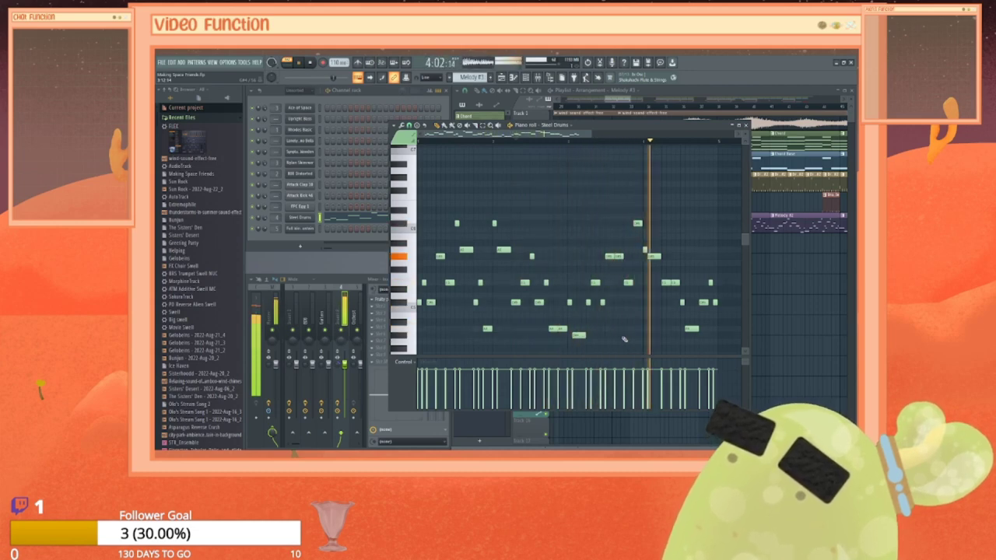
Step: Lower the second of the paired notes late in bar 3 and play the passage
click(614, 258)
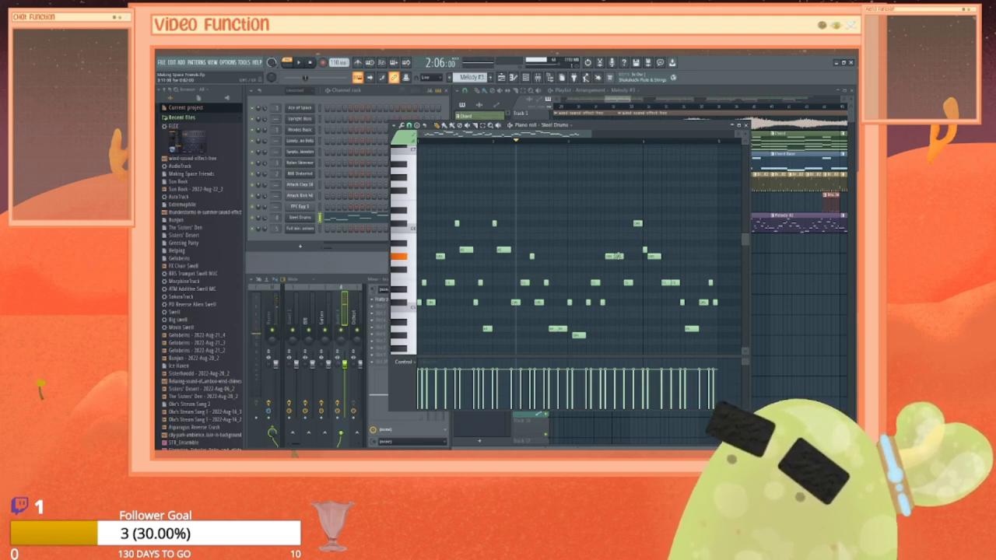
drag(616, 256, 617, 294)
click(618, 297)
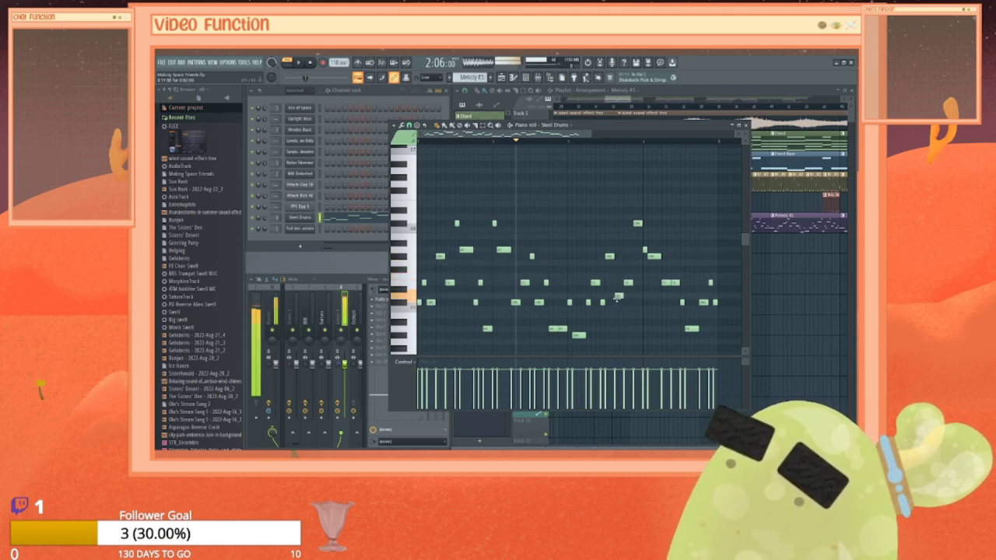
key(space)
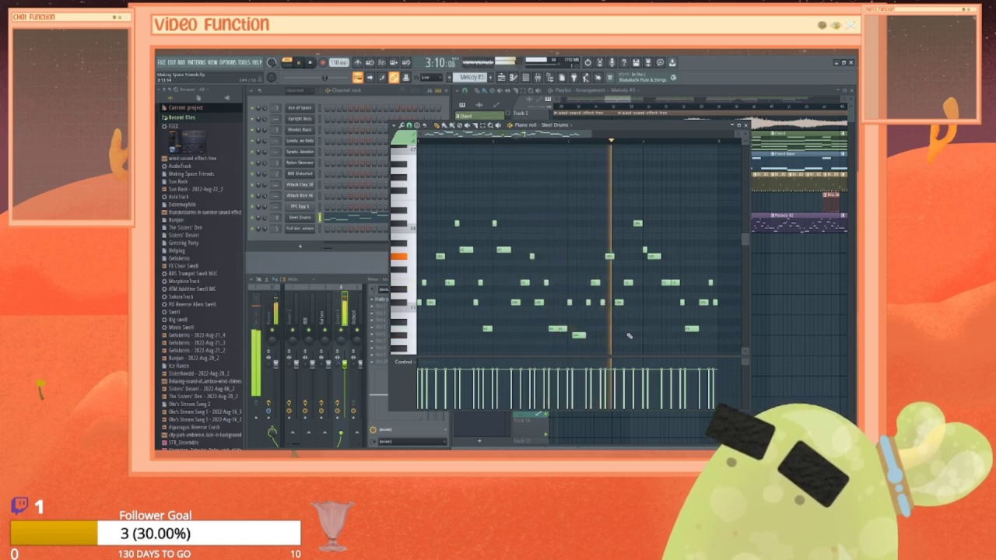
key(space)
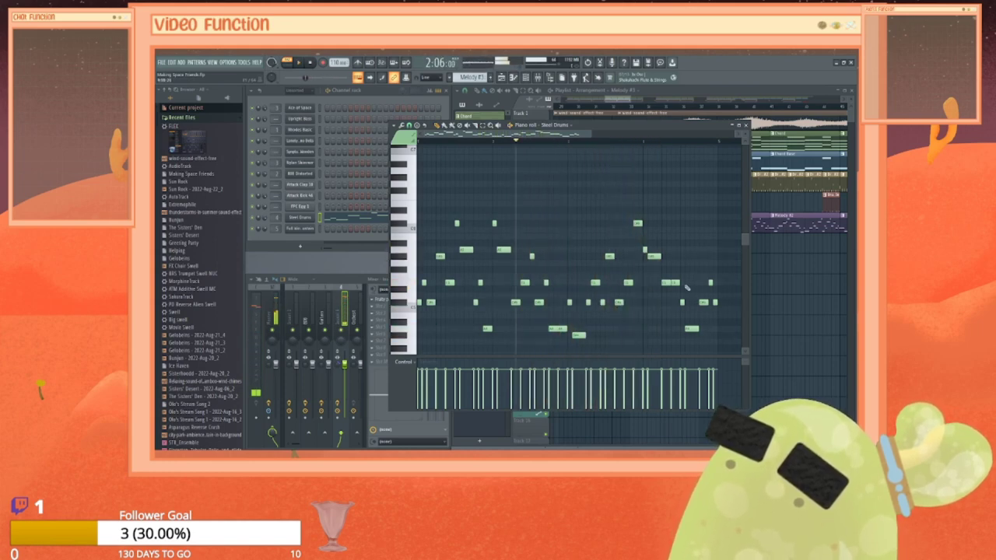
Step: Raise the second of the paired notes before the middle of bar 4 and play the passage
drag(674, 282, 674, 255)
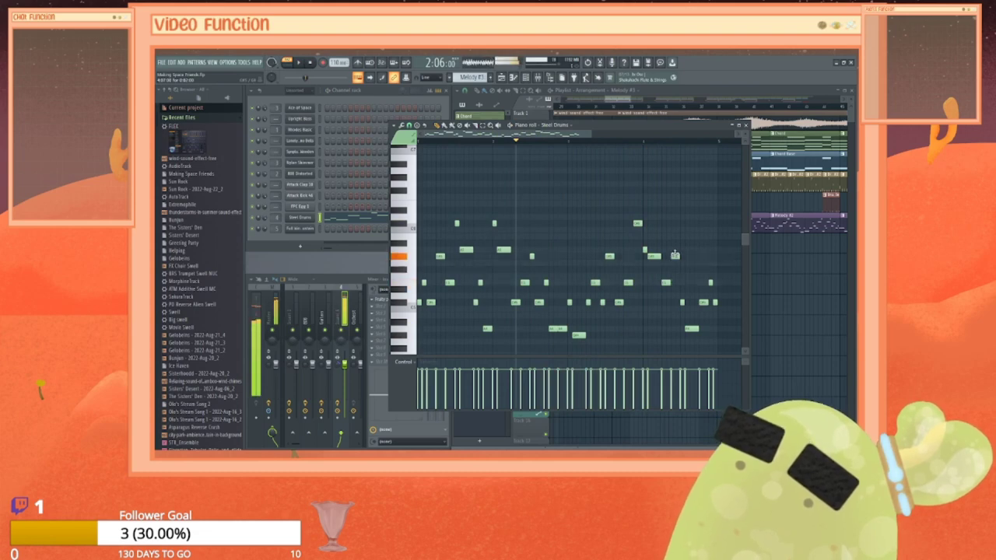
key(space)
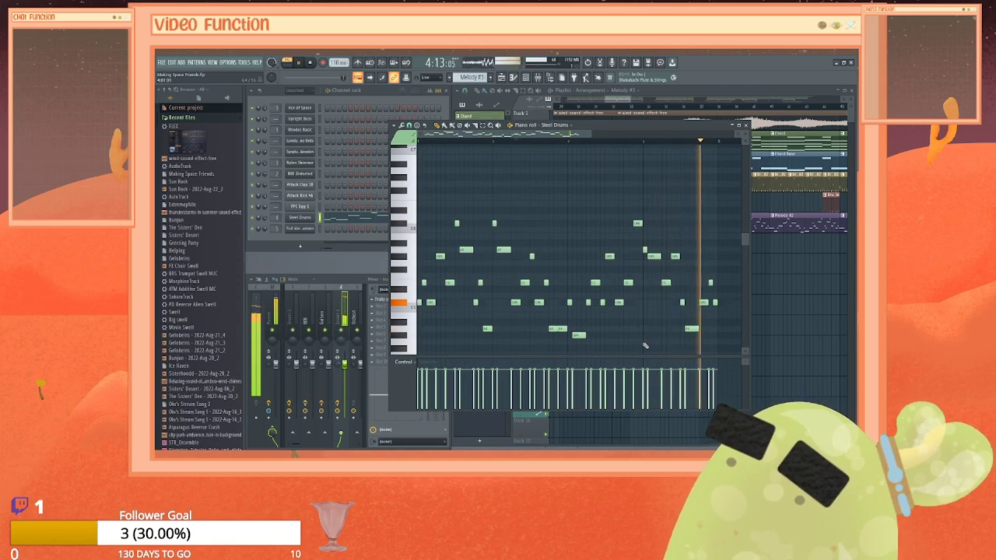
key(space)
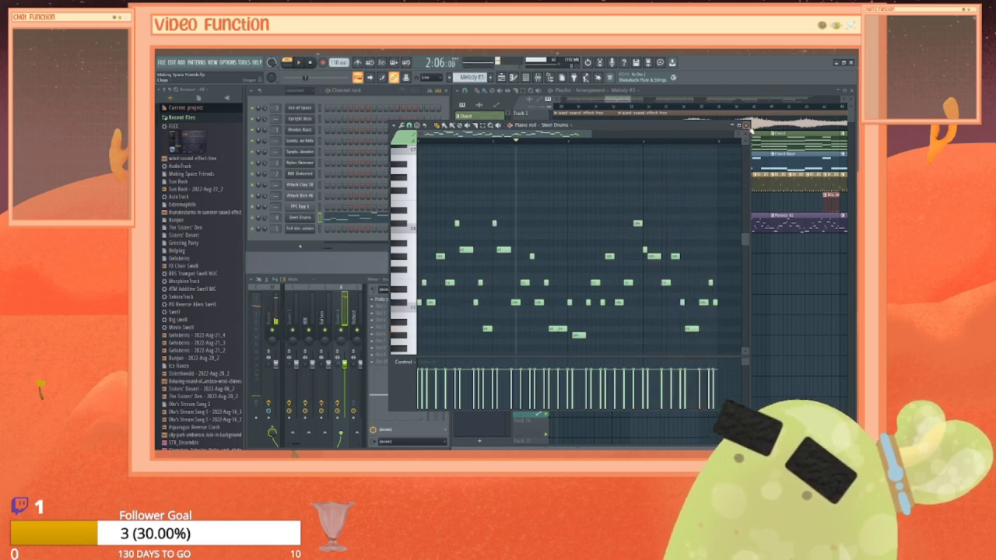
Step: Fill the empty gaps on the playlist's Melody track with Melody #3 clips, duplicating the clip where two are needed
click(746, 126)
drag(618, 99, 649, 99)
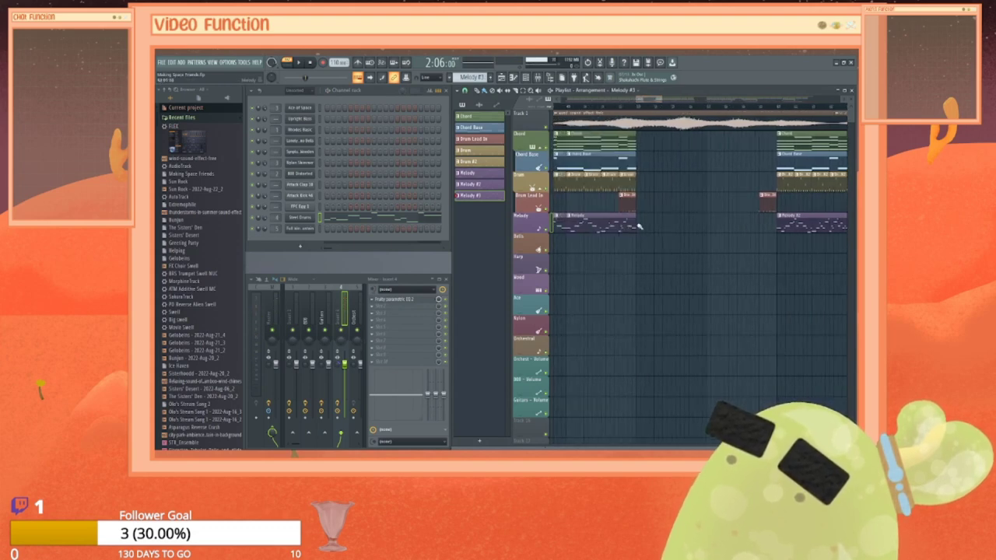
drag(655, 99, 703, 99)
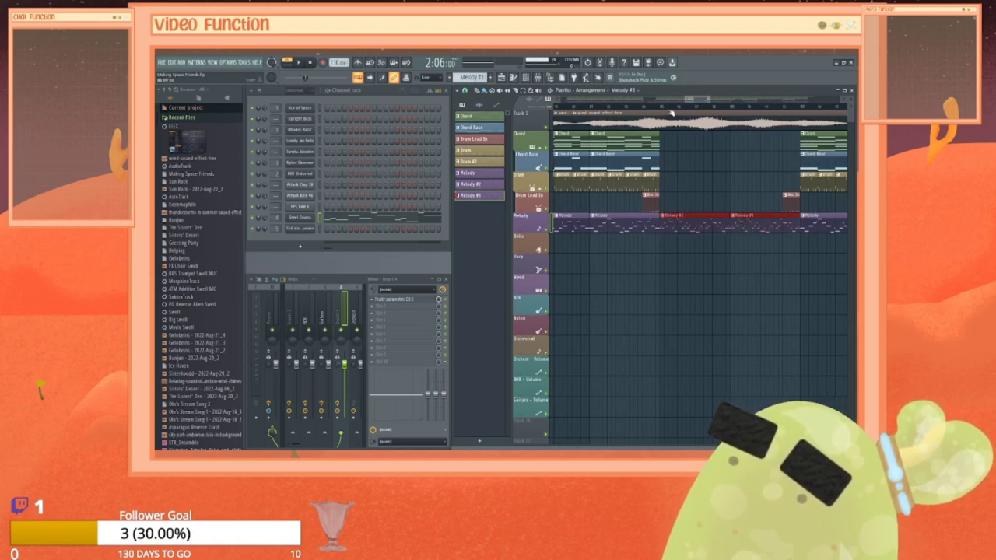
drag(699, 98, 742, 100)
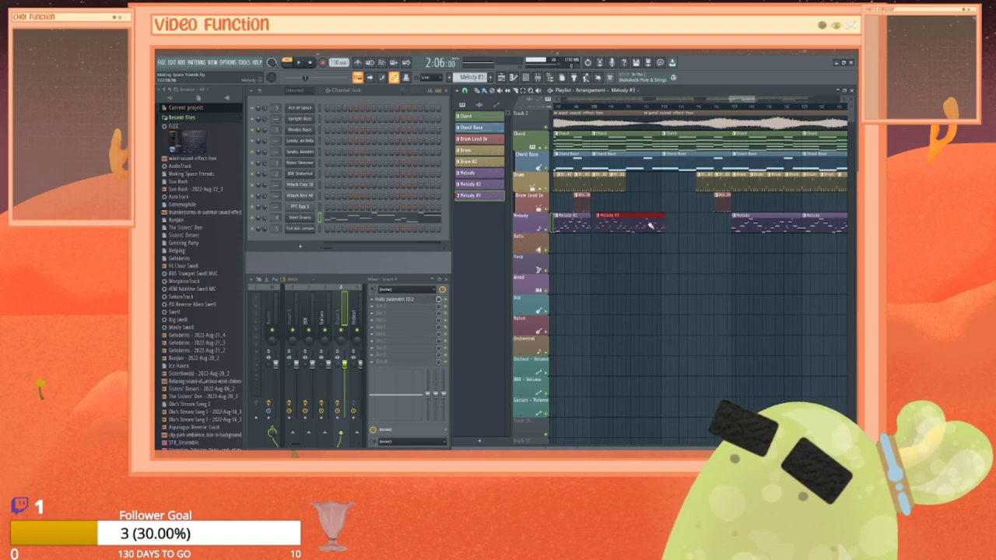
key(ctrl+b)
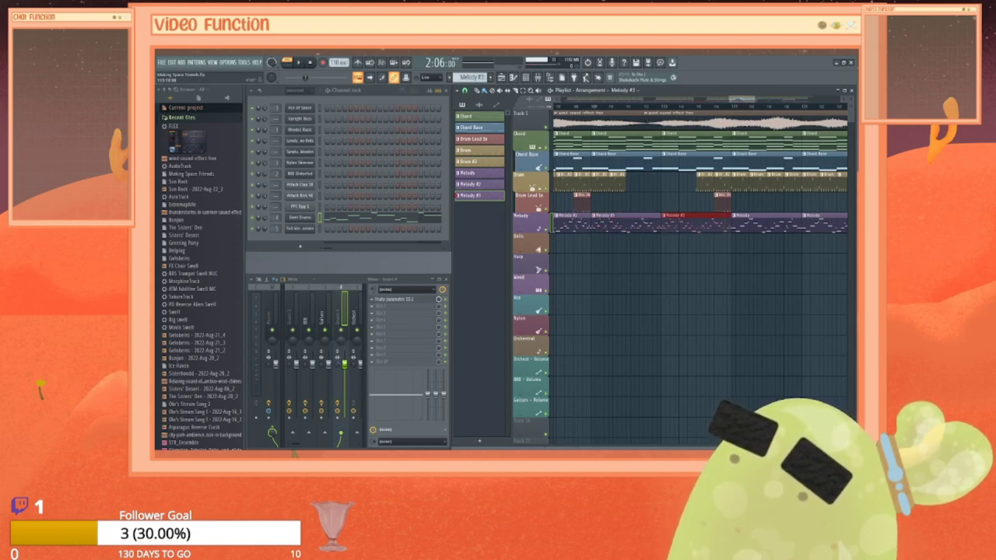
Step: Add a Melody #3 clip at the end of the Melody track, directly after its last clip
scroll(674, 225, right, 8)
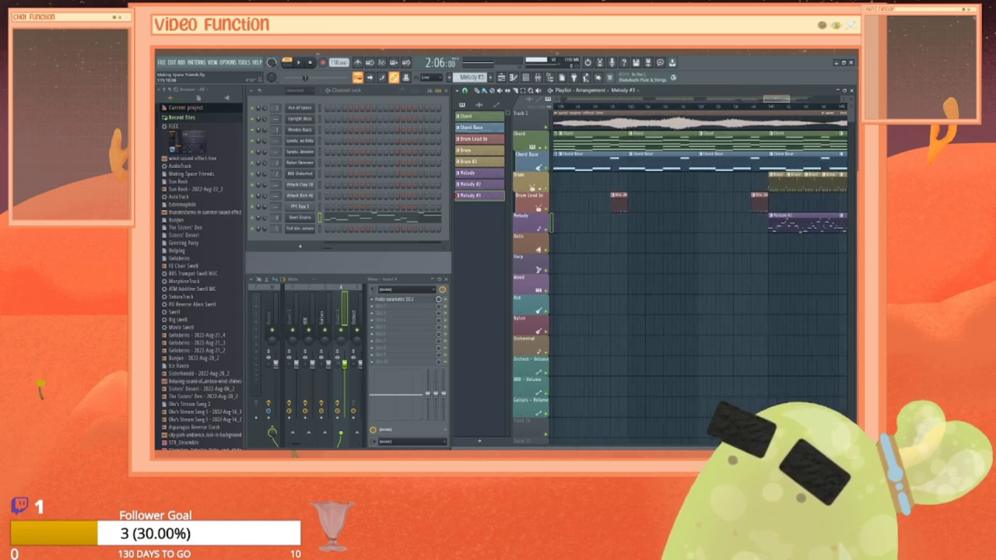
scroll(755, 256, right, 4)
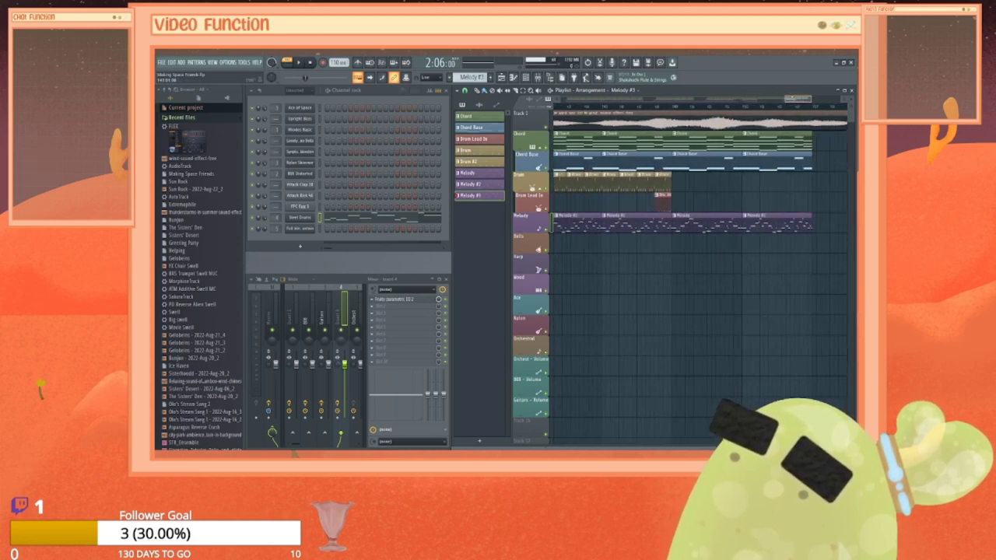
scroll(700, 226, right, 3)
click(778, 224)
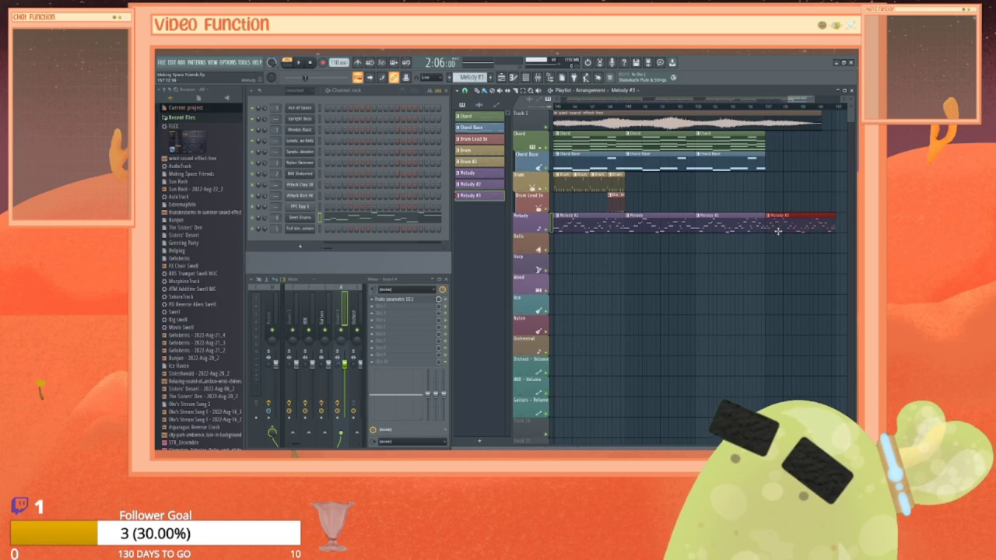
Step: Create a new pattern named Bells and give it a random colour
drag(801, 99, 570, 98)
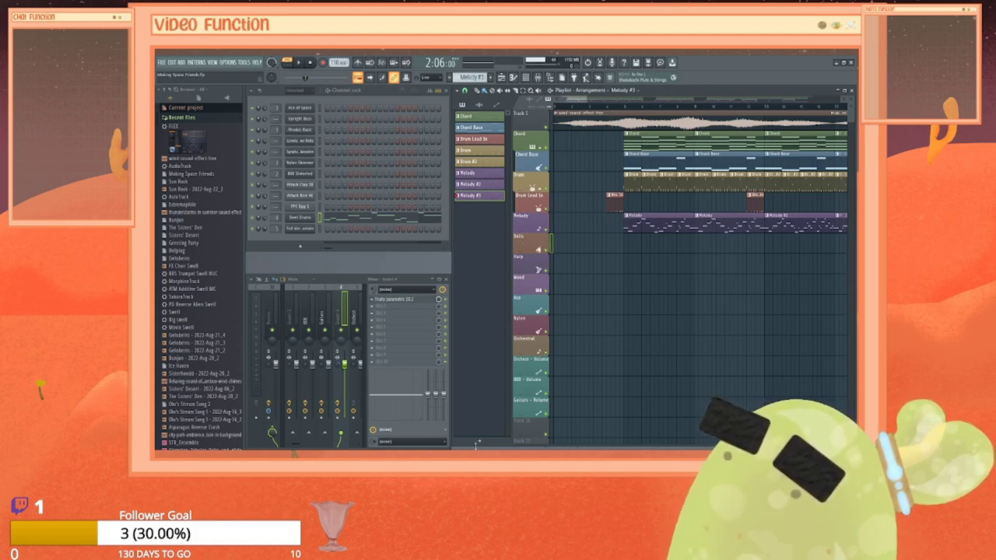
click(479, 442)
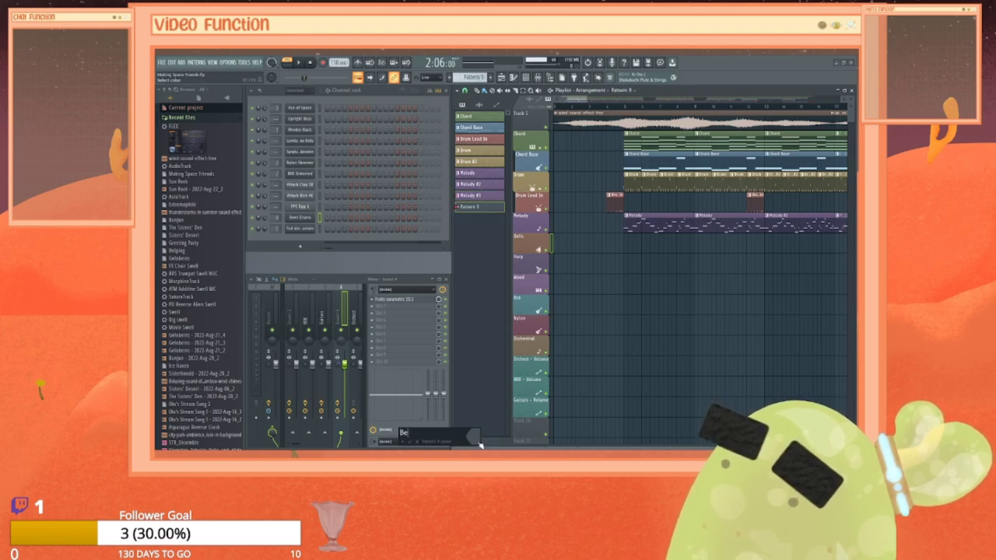
text(Bells)
key(Return)
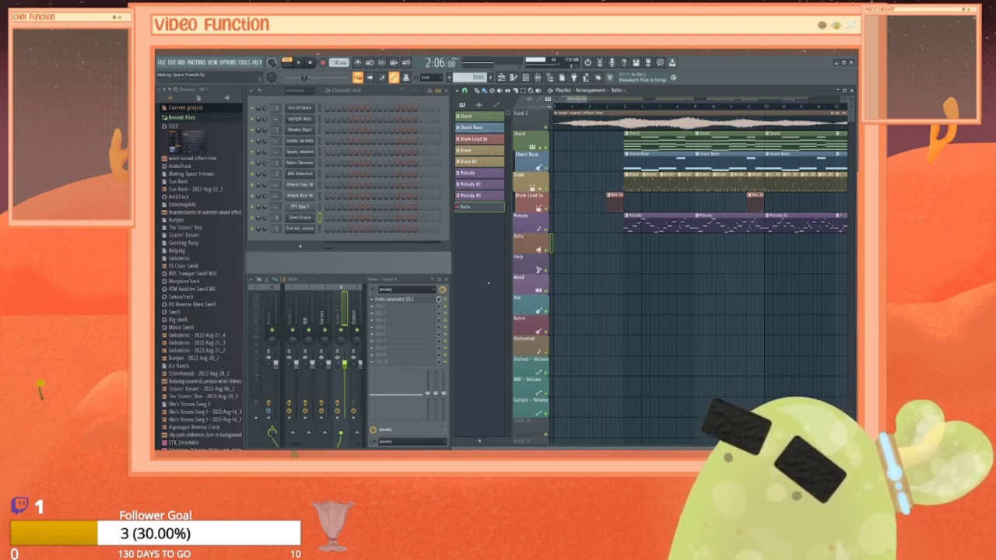
right_click(479, 207)
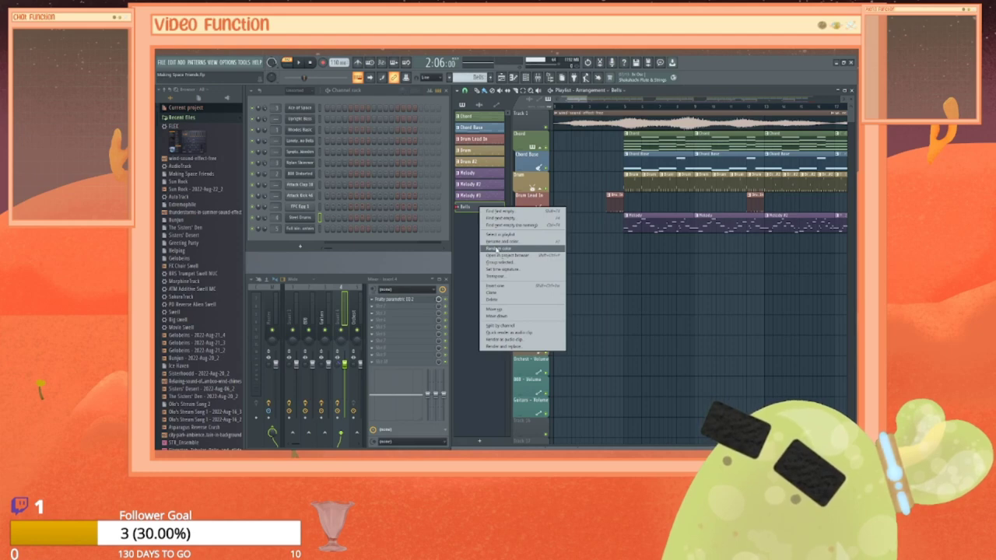
click(499, 249)
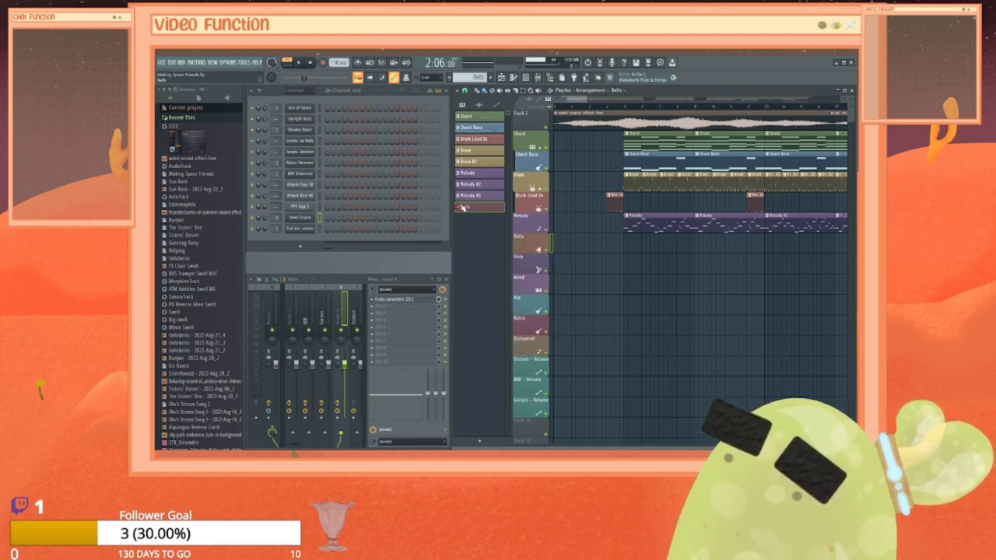
Step: Copy all the Steel Drums notes from the original Melody pattern
click(469, 176)
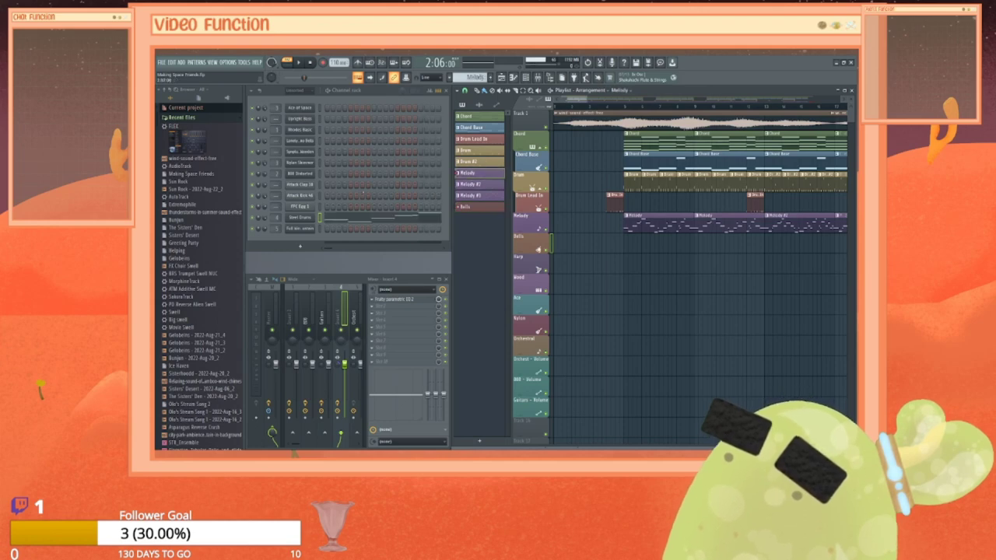
right_click(310, 217)
click(330, 219)
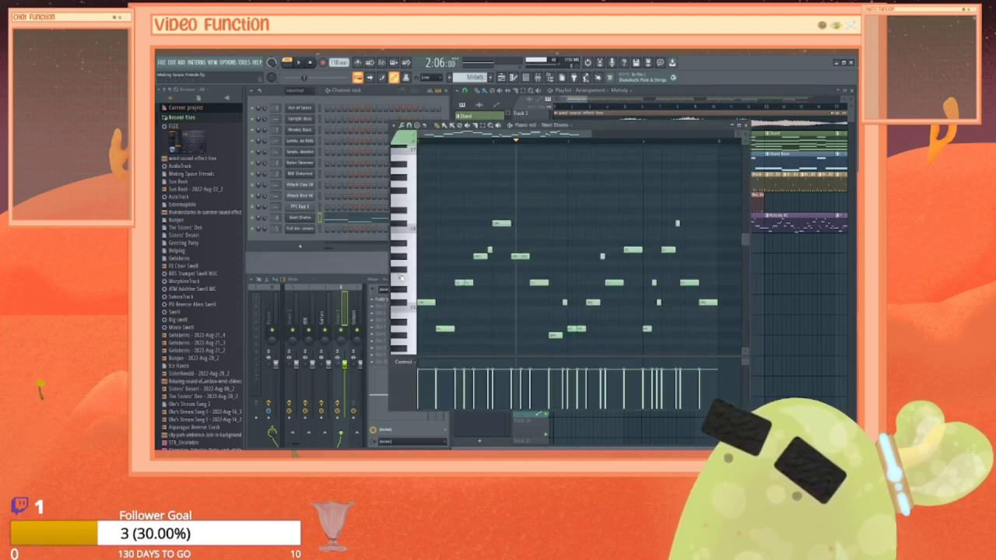
key(ctrl+a)
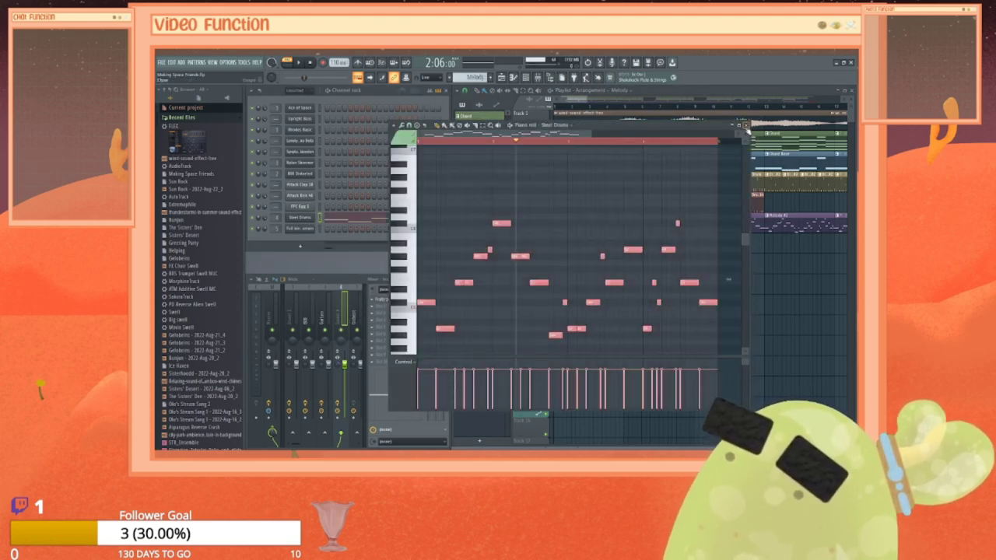
click(745, 125)
Step: Paste the melody into the Bells pattern's Lonely Techno Bells channel and raise it one octave
click(471, 207)
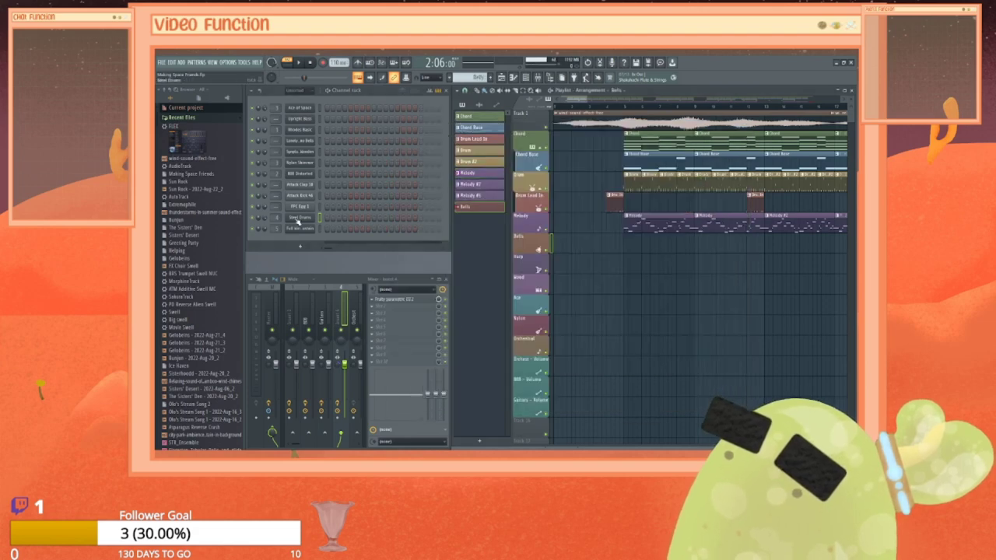
right_click(302, 141)
click(325, 142)
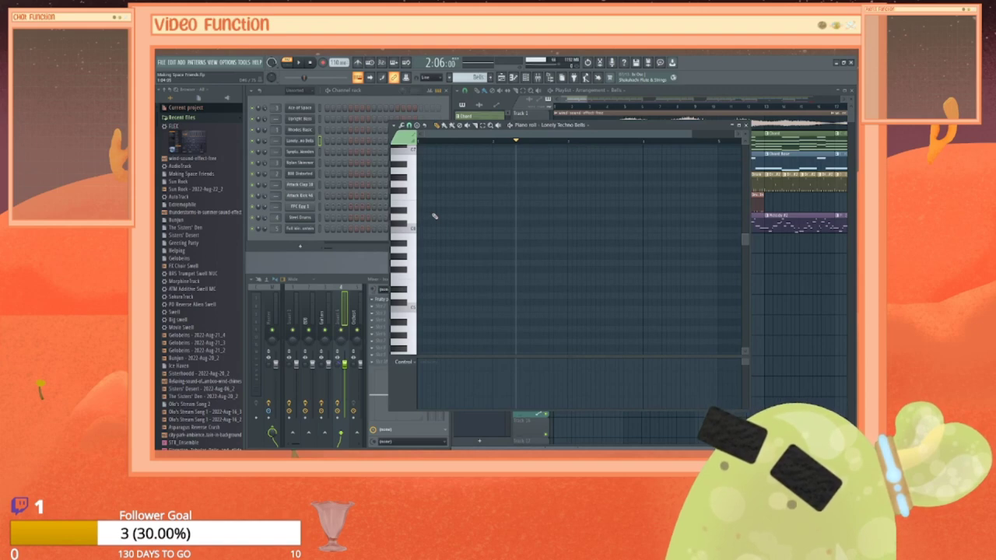
key(ctrl+v)
key(ctrl+Up)
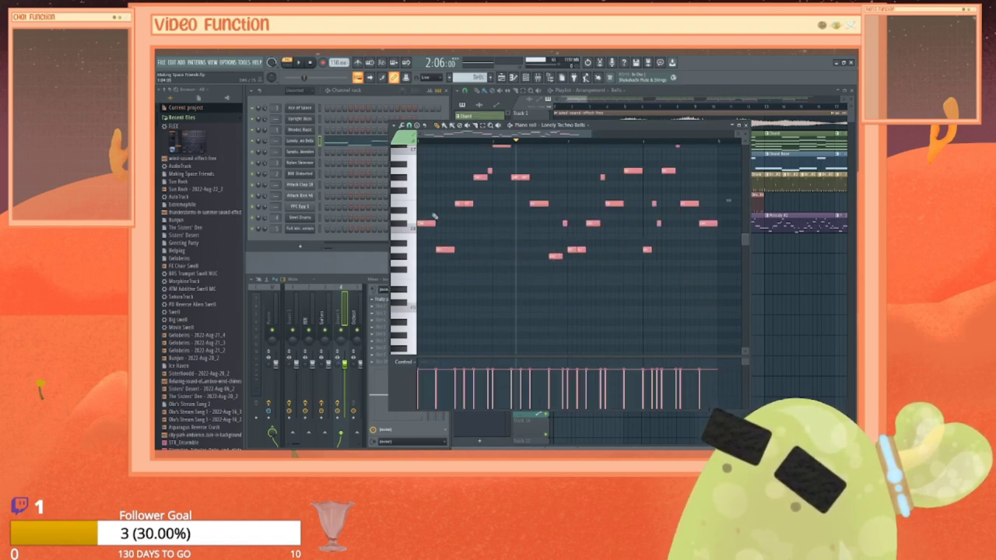
scroll(434, 216, up, 3)
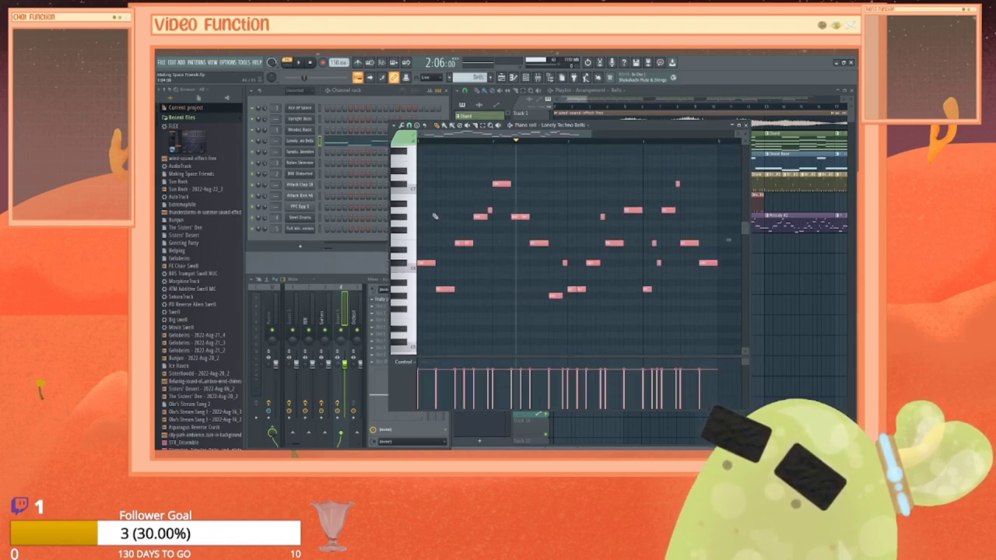
scroll(434, 216, up, 3)
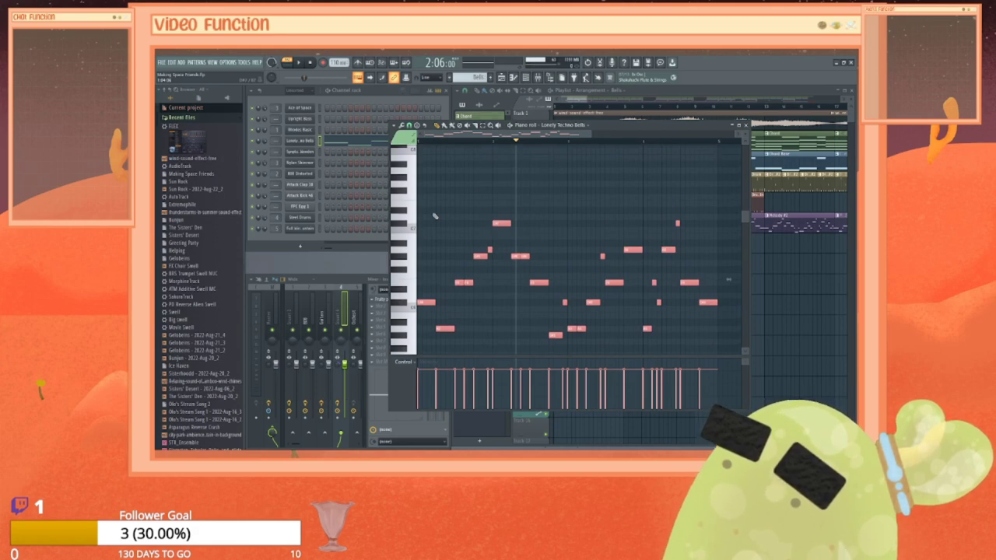
Step: Reduce the opening bells note to a short one just before the second note, and redraw the second note
scroll(434, 216, down, 1)
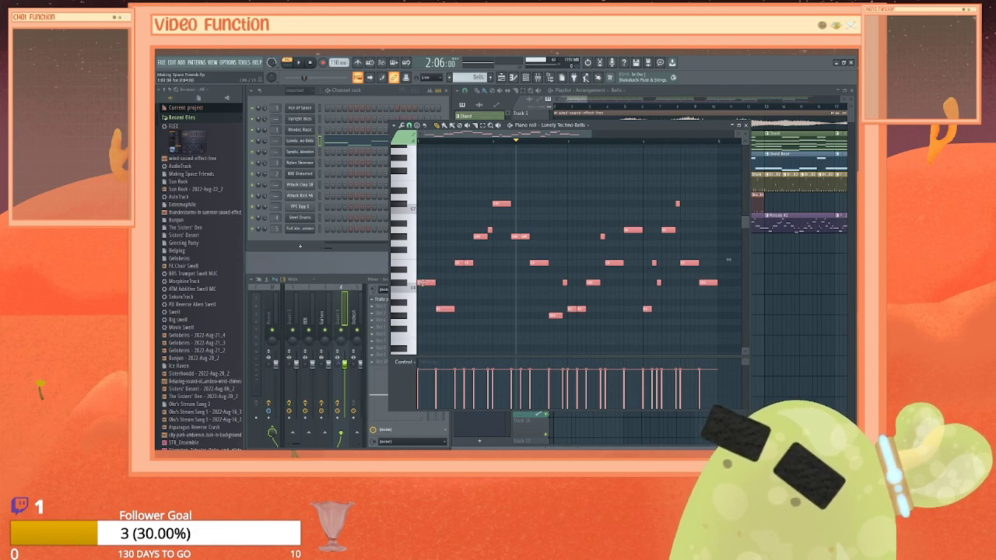
click(729, 259)
mouse_move(434, 283)
mouse_down()
mouse_move(423, 283)
mouse_move(434, 283)
mouse_up()
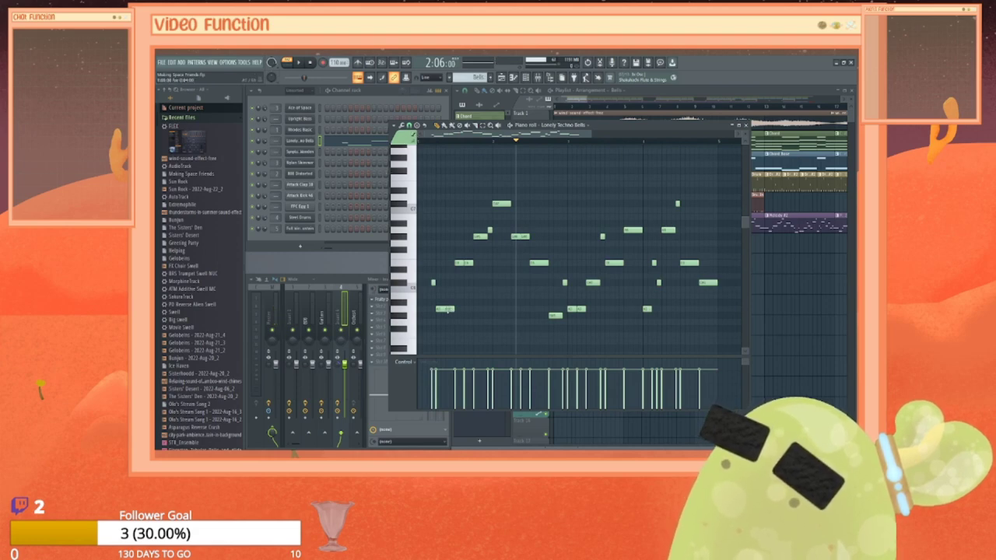
right_click(445, 310)
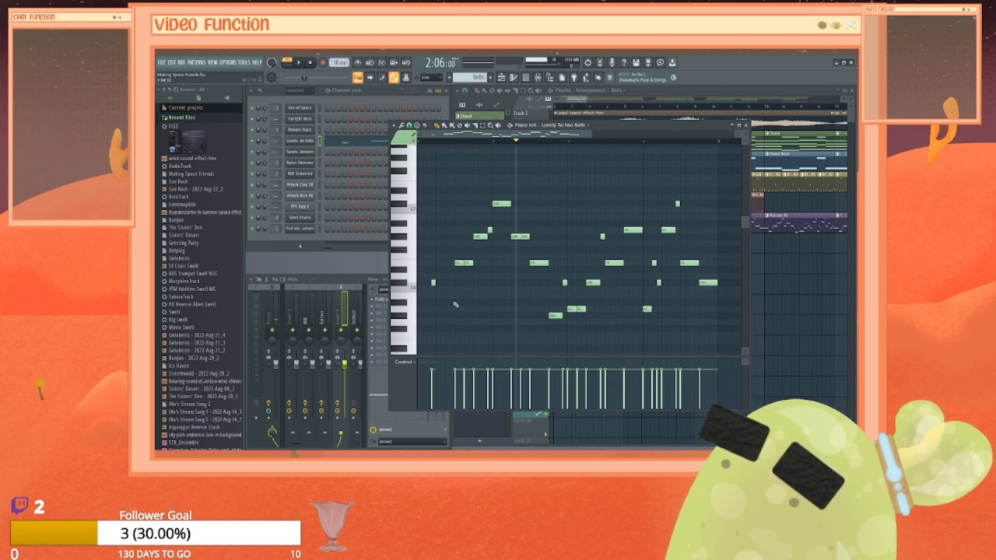
click(441, 309)
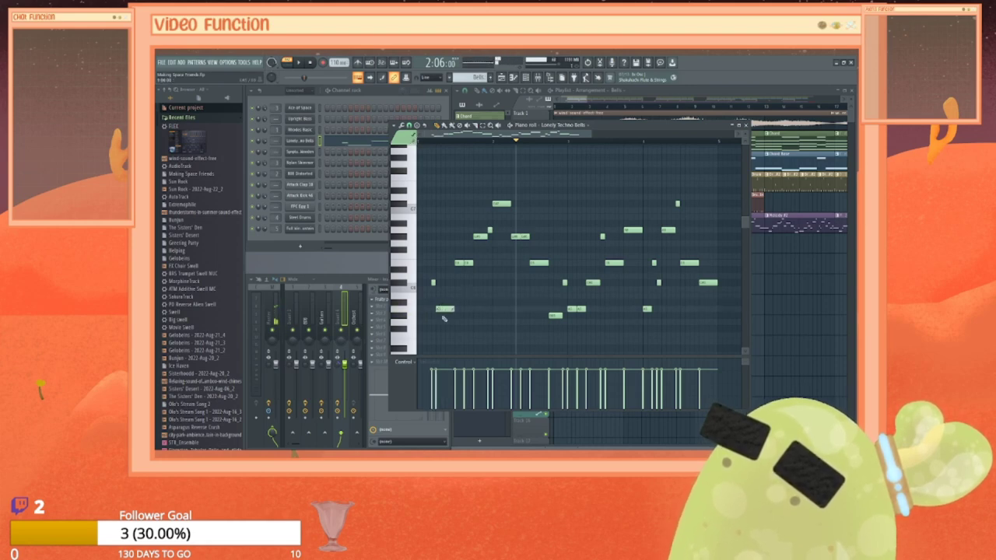
Step: Play the bells part from the start and raise its second note to the pitch of the pair that follows
click(421, 140)
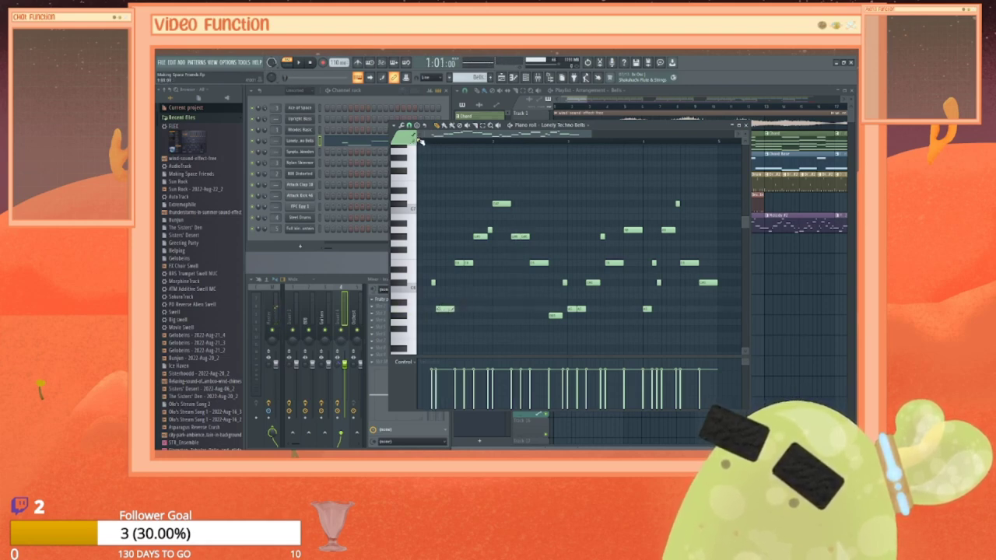
key(space)
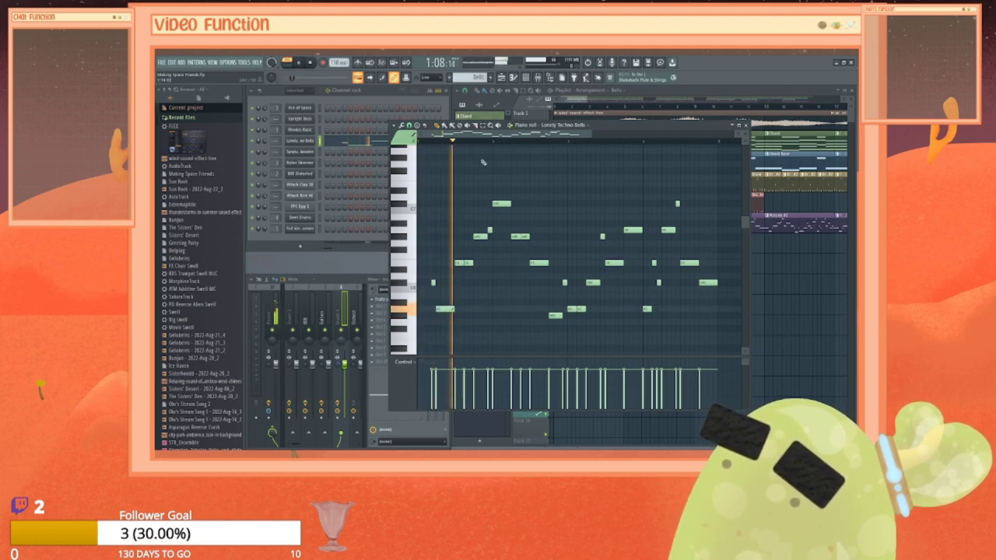
key(space)
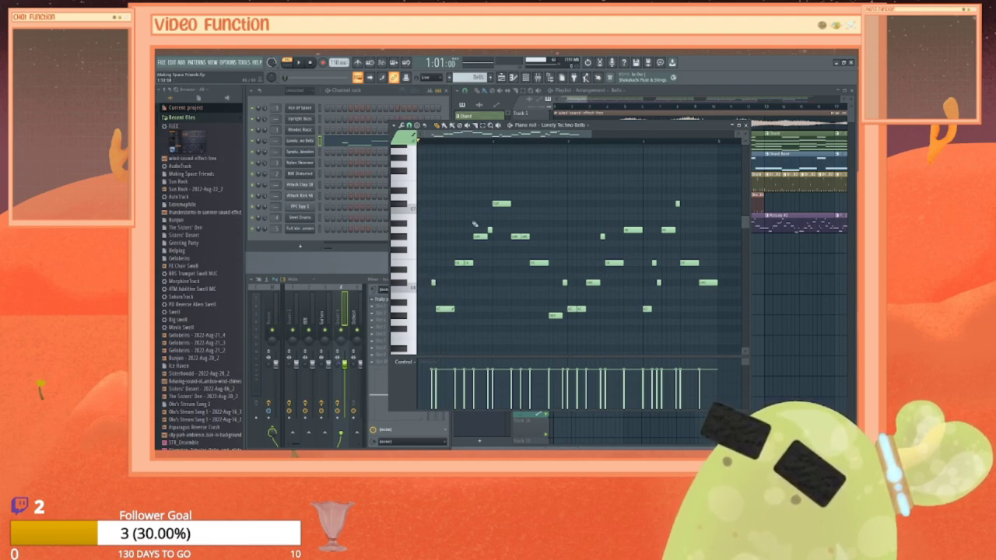
drag(444, 309, 446, 265)
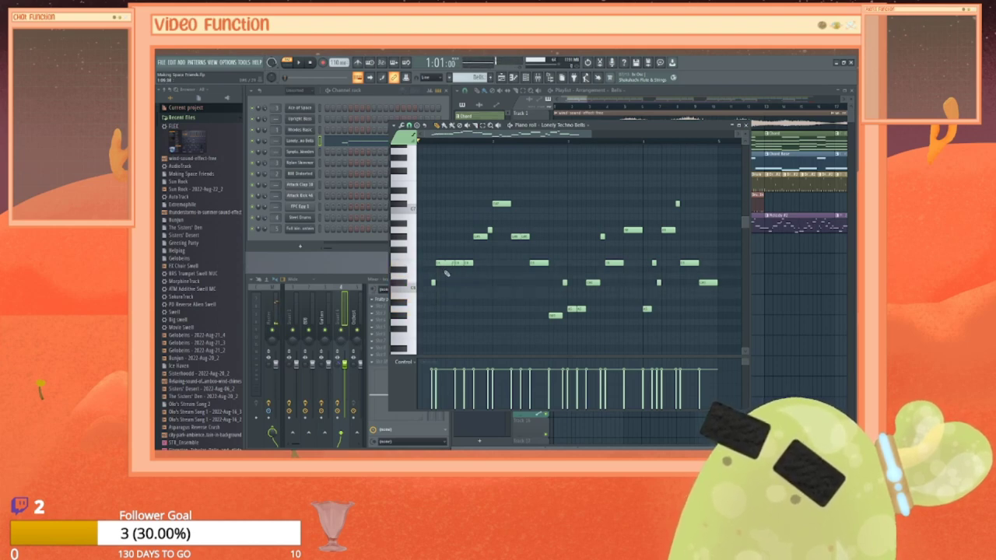
Step: Play the bells part, lower its second note below the opening note, and delete the first of the repeated pair after it
key(space)
key(space)
click(443, 266)
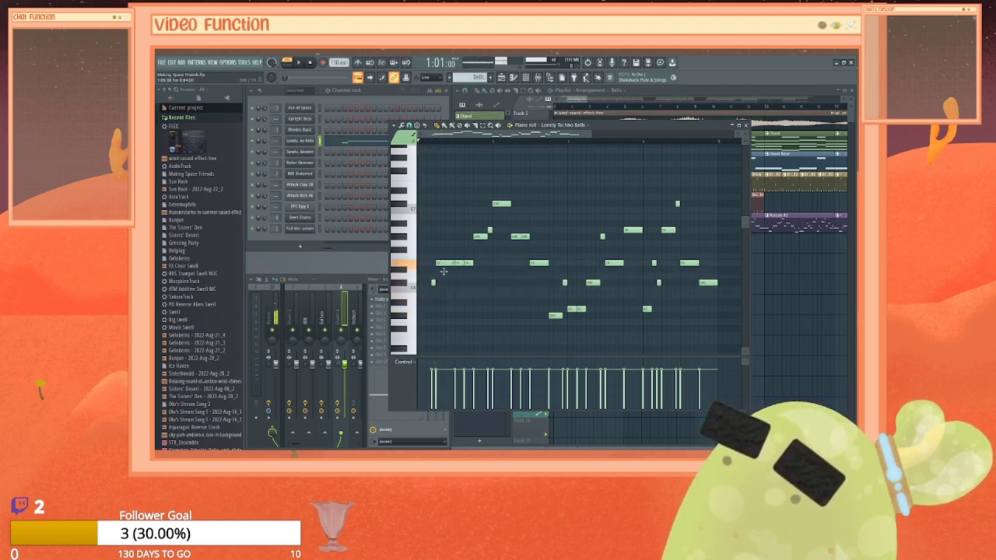
drag(444, 270, 445, 309)
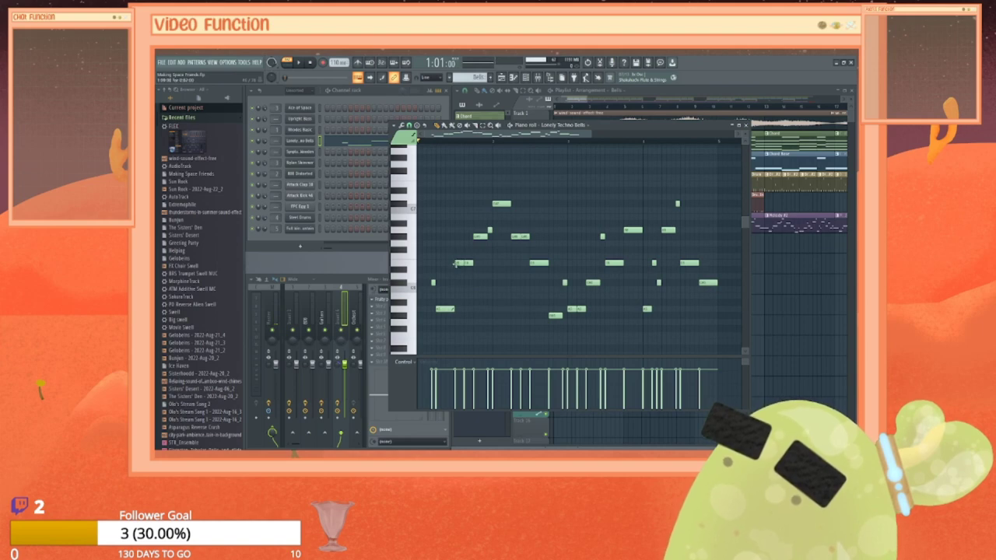
right_click(457, 263)
Step: Redraw the long note late in bar 1 and raise it to the pitch of the short note that follows it
right_click(477, 236)
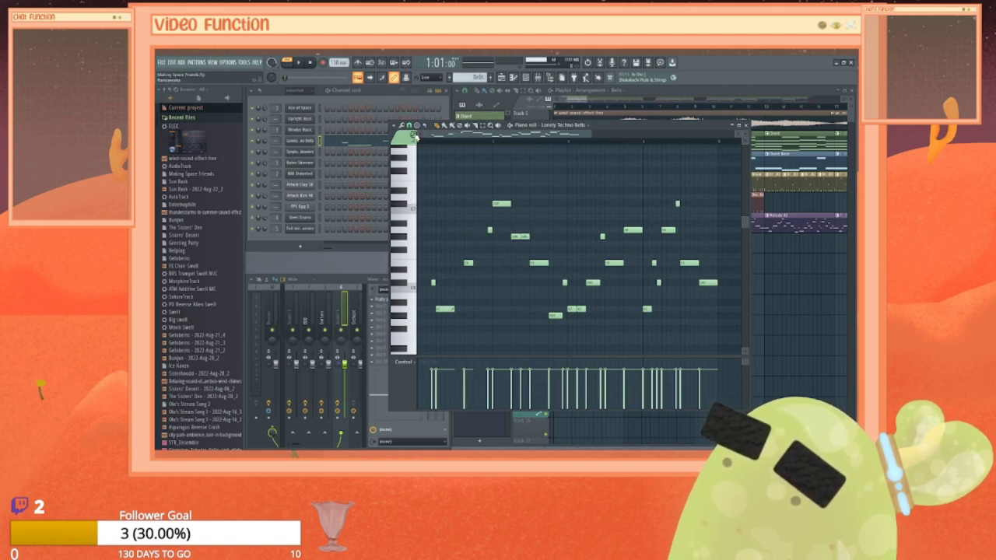
click(481, 237)
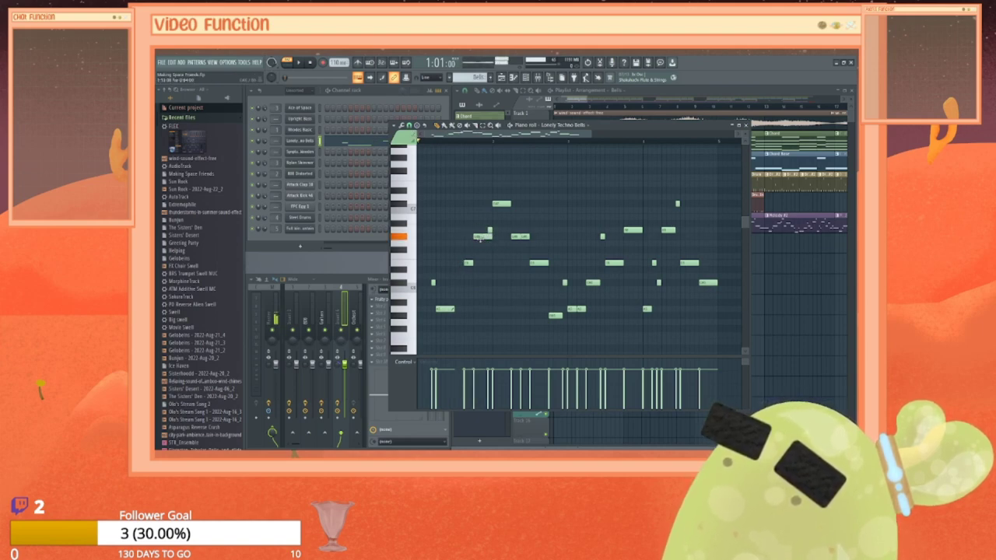
right_click(481, 237)
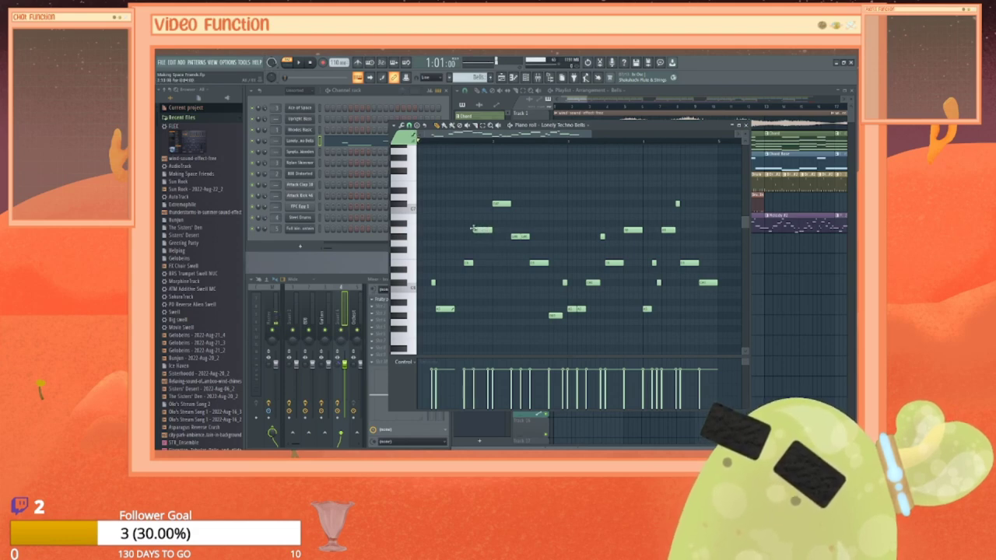
click(476, 244)
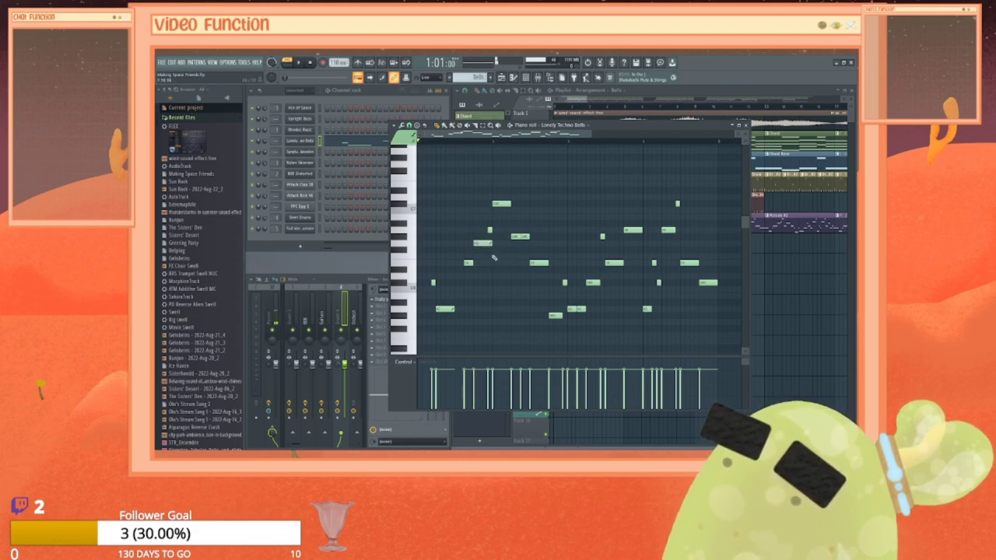
drag(481, 243, 482, 237)
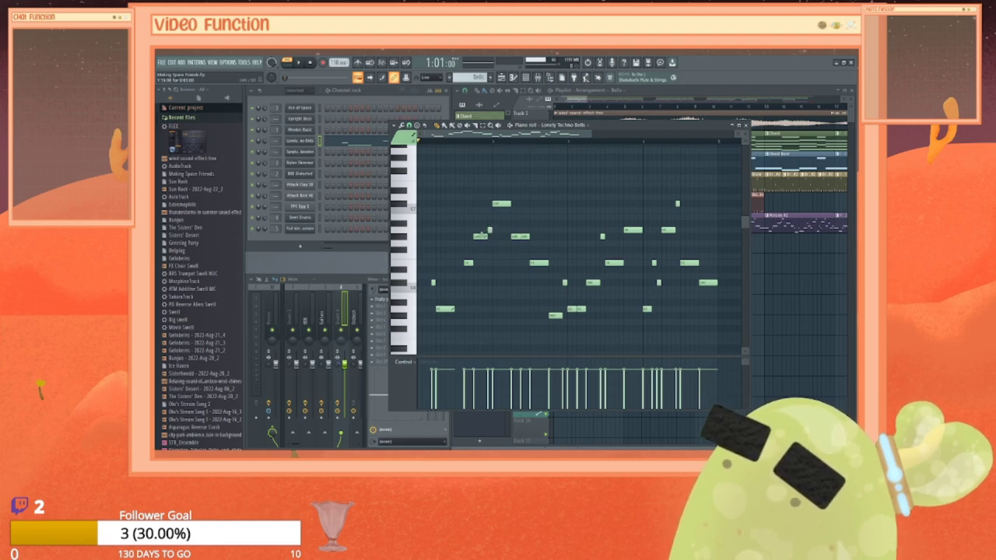
click(481, 235)
drag(481, 230, 482, 224)
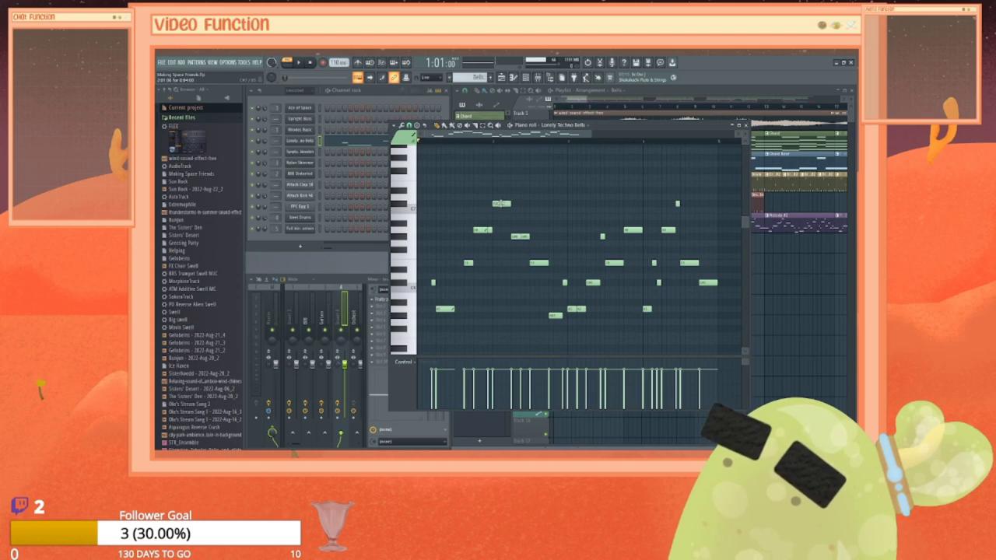
Step: Delete the first note of bar 2's repeated pair, the bar's lowest note, and the two notes that follow that low note
click(501, 204)
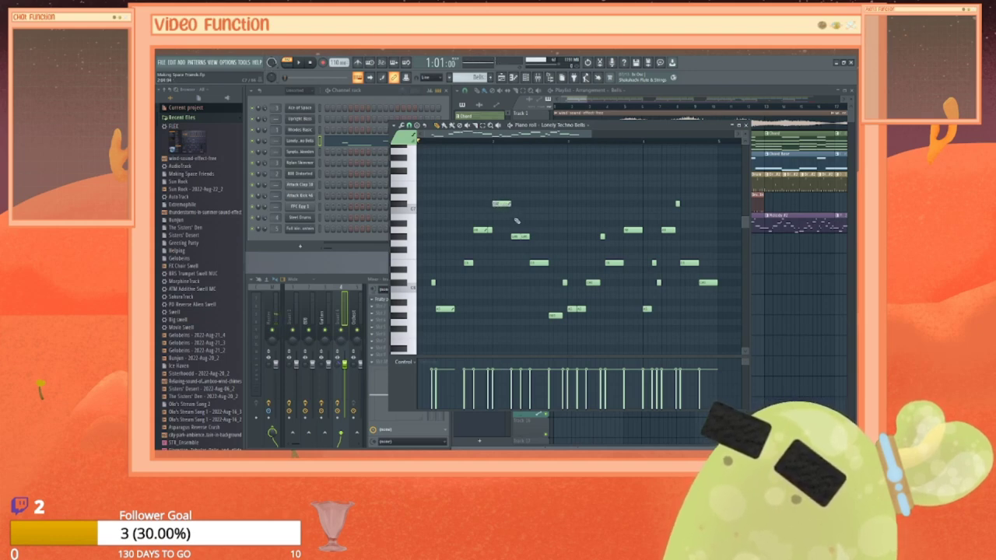
right_click(515, 238)
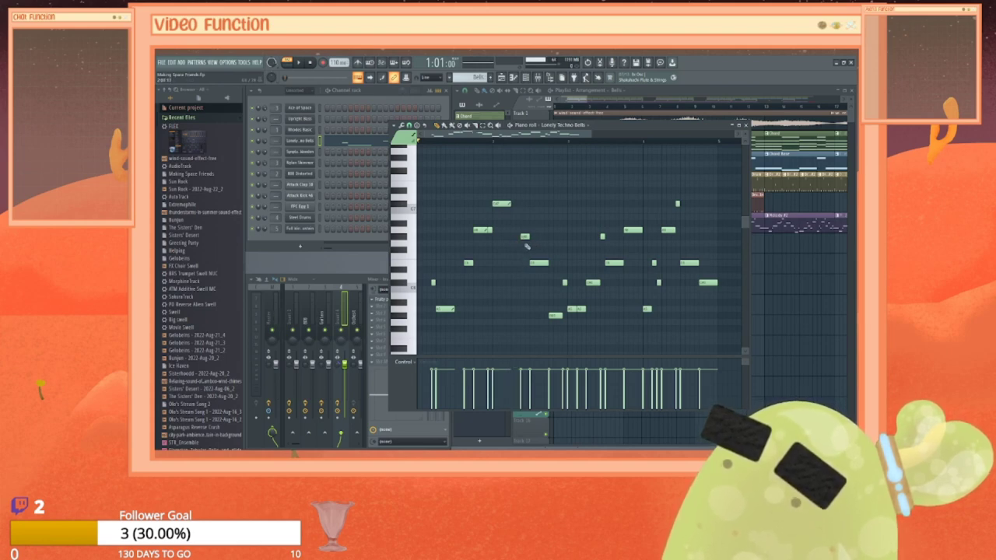
click(534, 264)
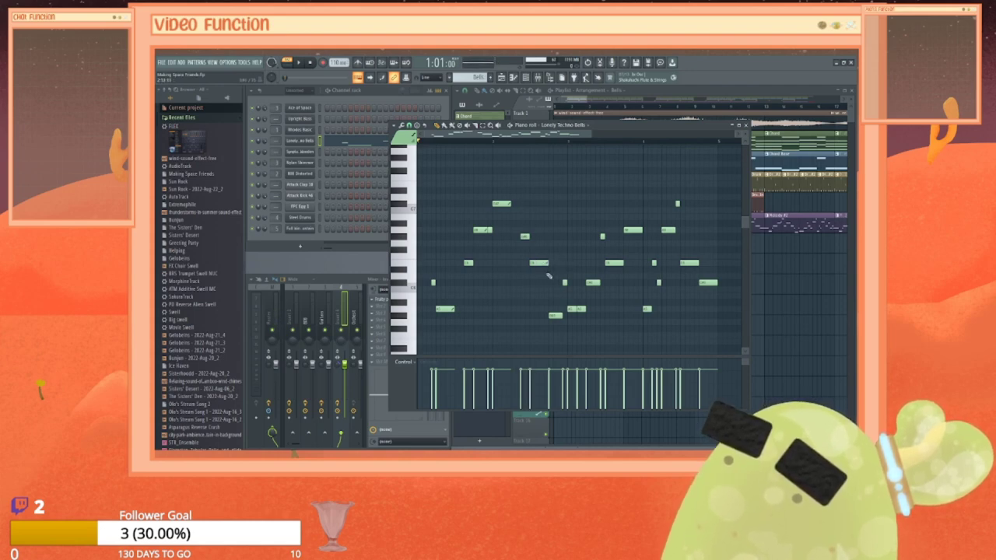
right_click(556, 316)
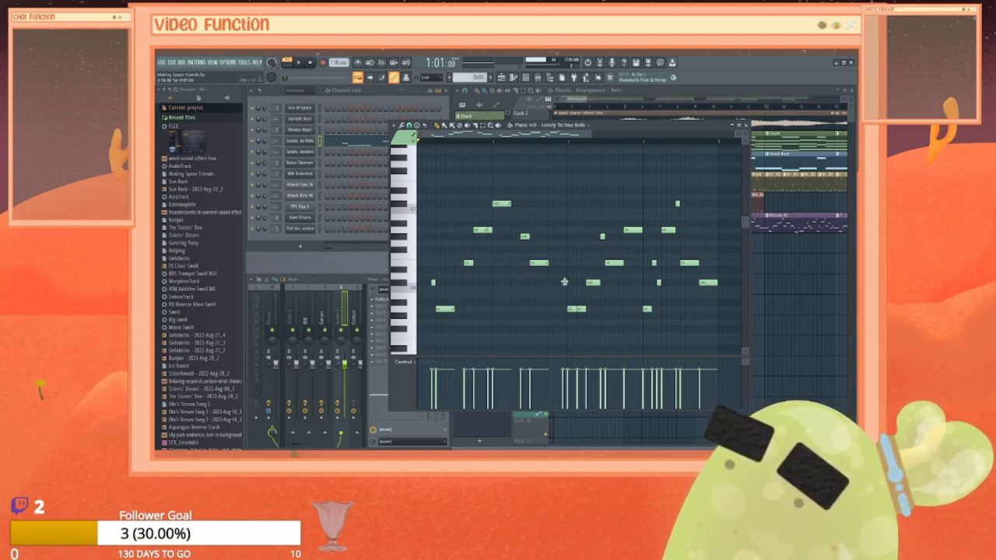
right_click(564, 281)
right_click(571, 309)
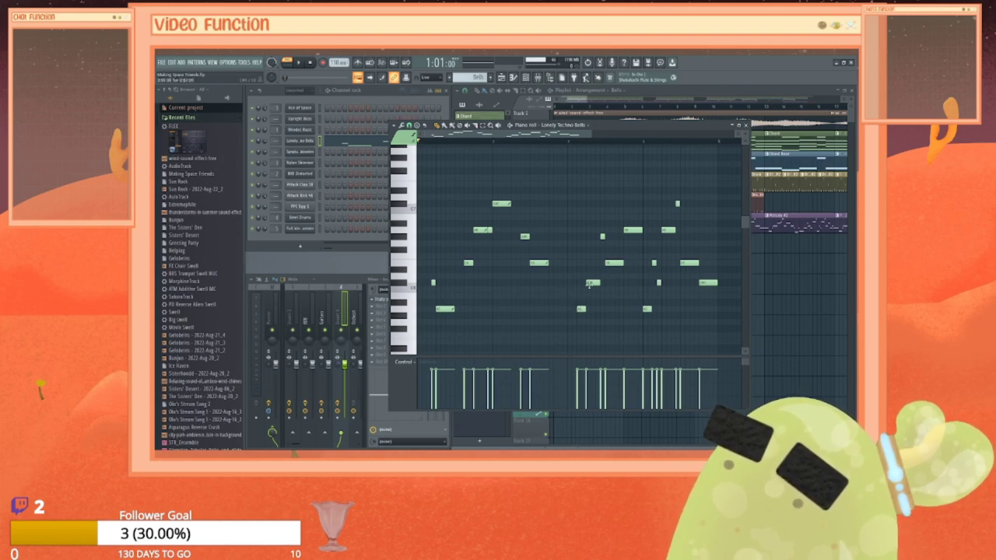
Step: Redraw the two longer notes in bar 3, on either side of the short high note, at their existing pitches
right_click(590, 284)
click(590, 283)
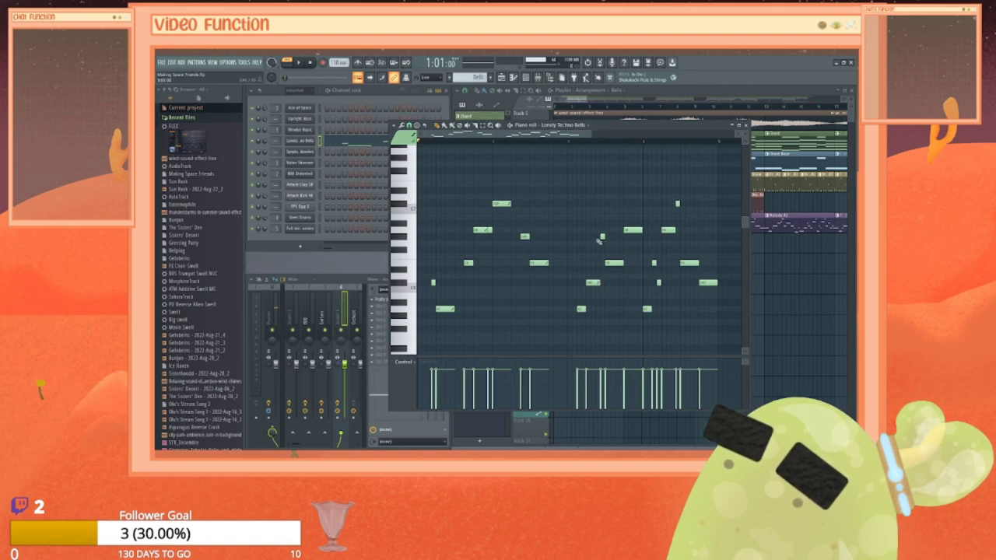
right_click(613, 263)
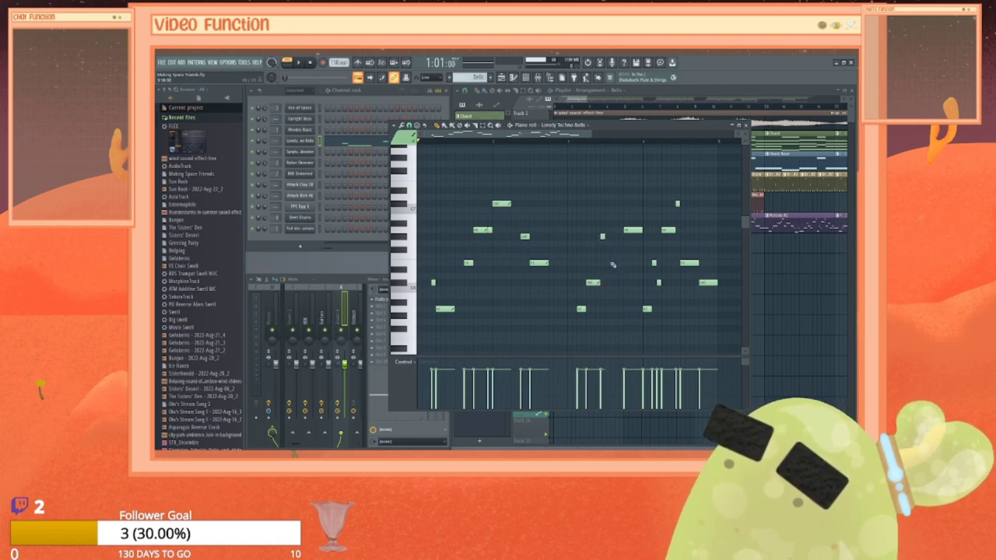
click(612, 262)
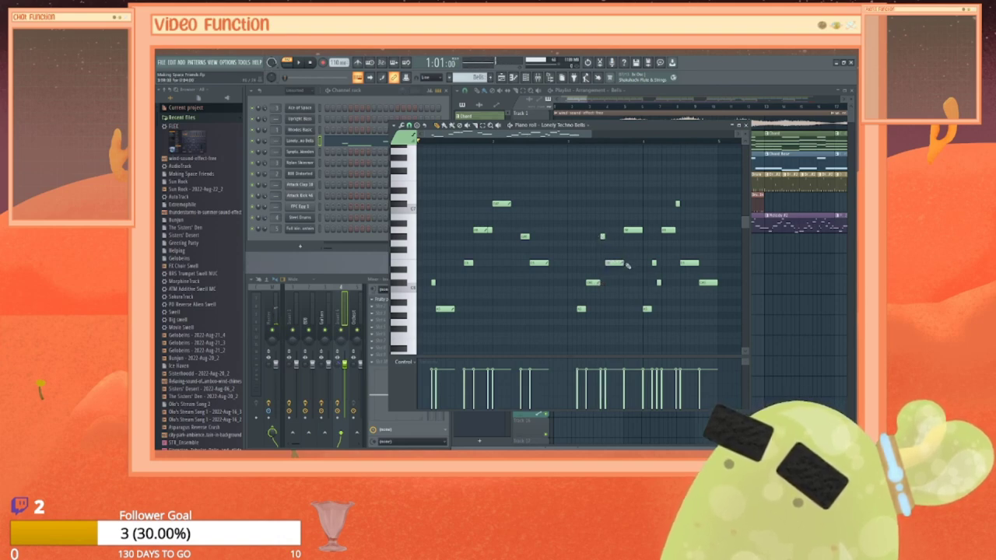
Step: Delete bar 3's last long note, bar 4's first two short notes and its final long note, and redraw bar 4's first long note
right_click(627, 230)
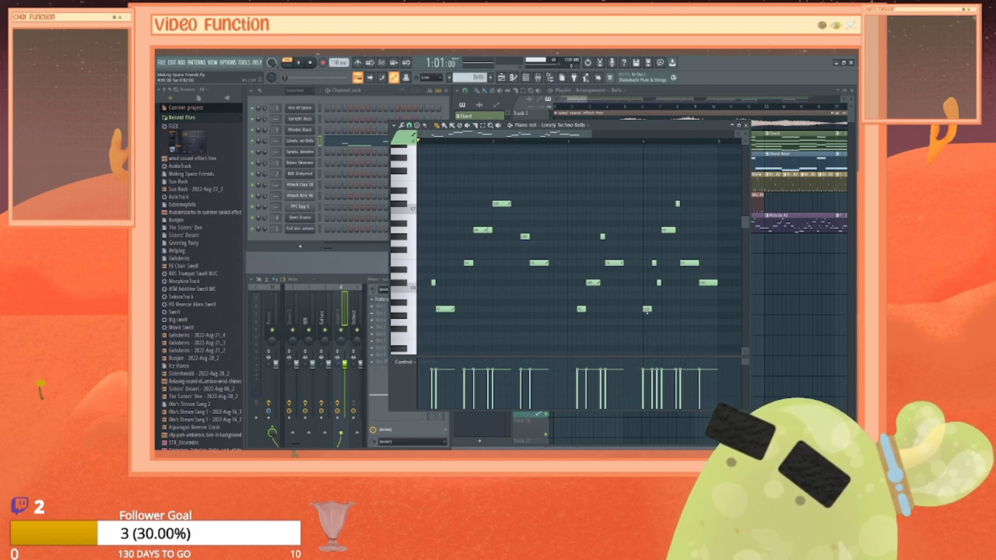
right_click(647, 309)
right_click(654, 263)
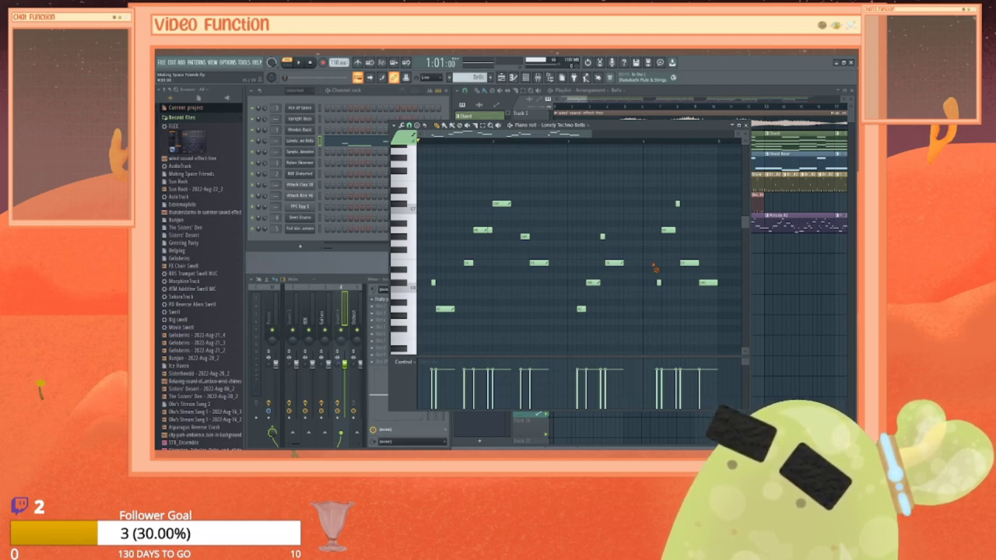
right_click(667, 230)
click(666, 231)
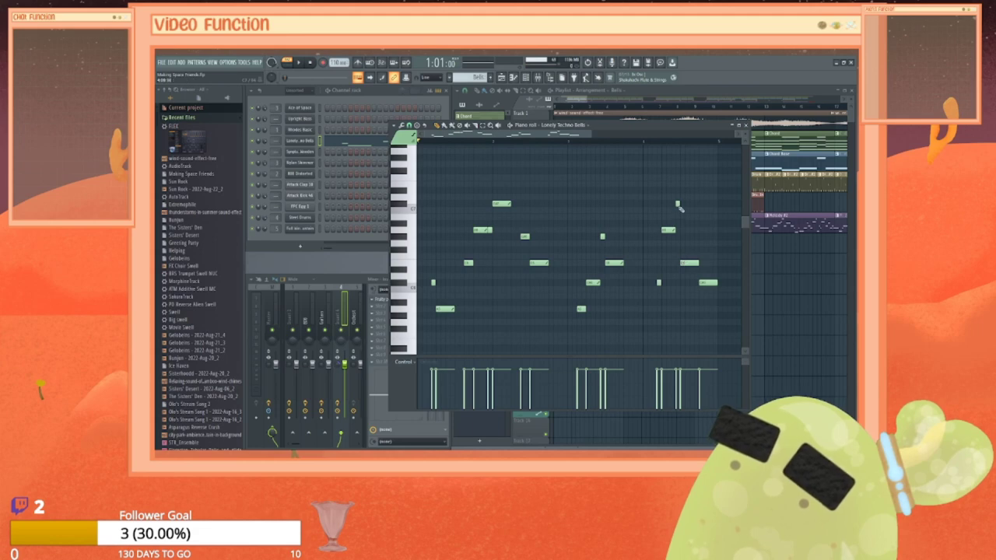
right_click(709, 282)
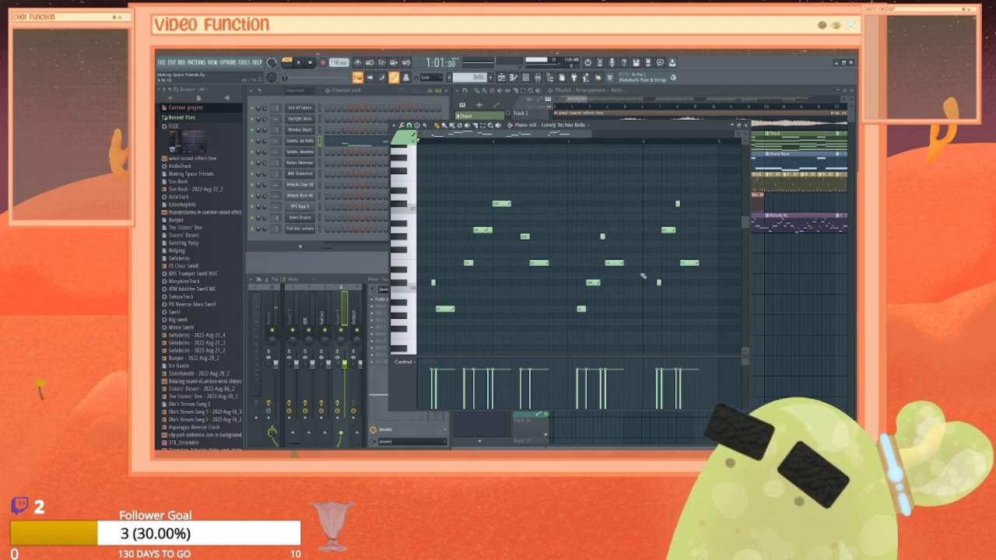
Step: Play back the thinned-out bells part and close its piano roll
key(space)
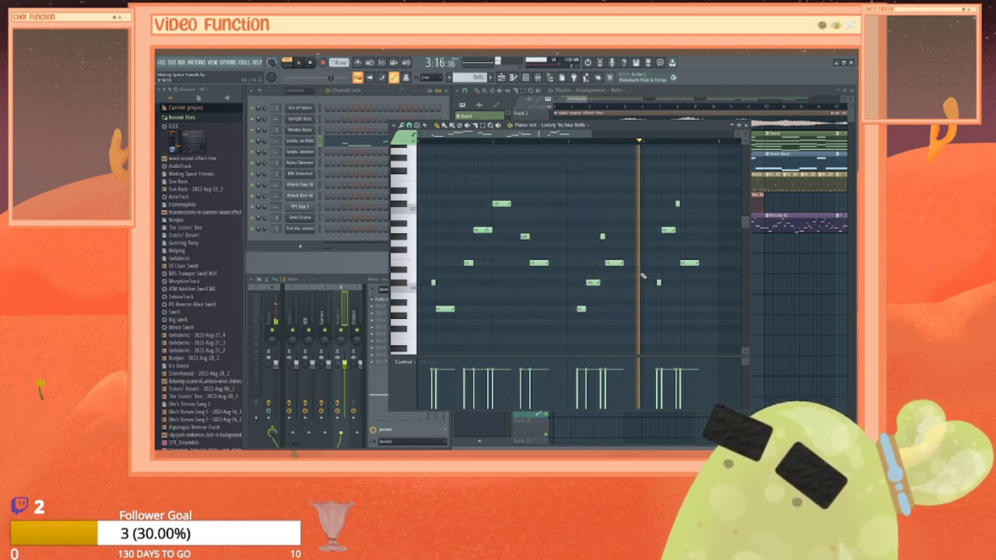
key(space)
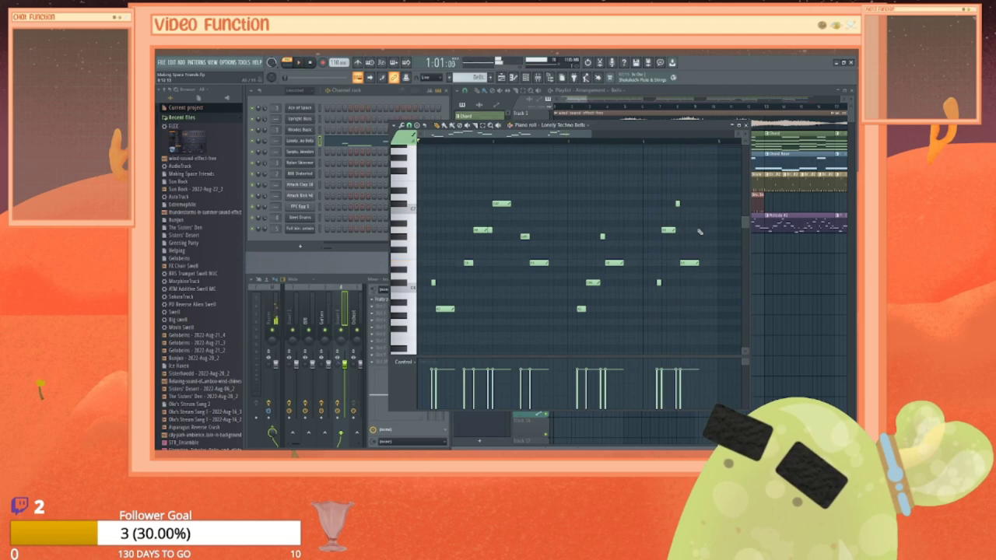
click(745, 125)
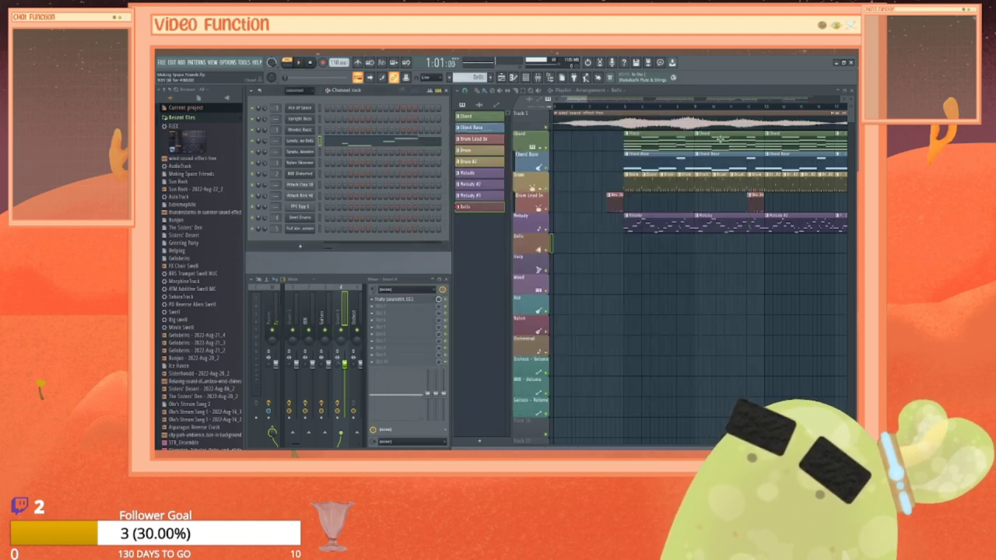
Step: Place two back-to-back Bells clips on the Bells track under the paired Melody clips in three sections, the last starting at bar 69
scroll(639, 249, right, 8)
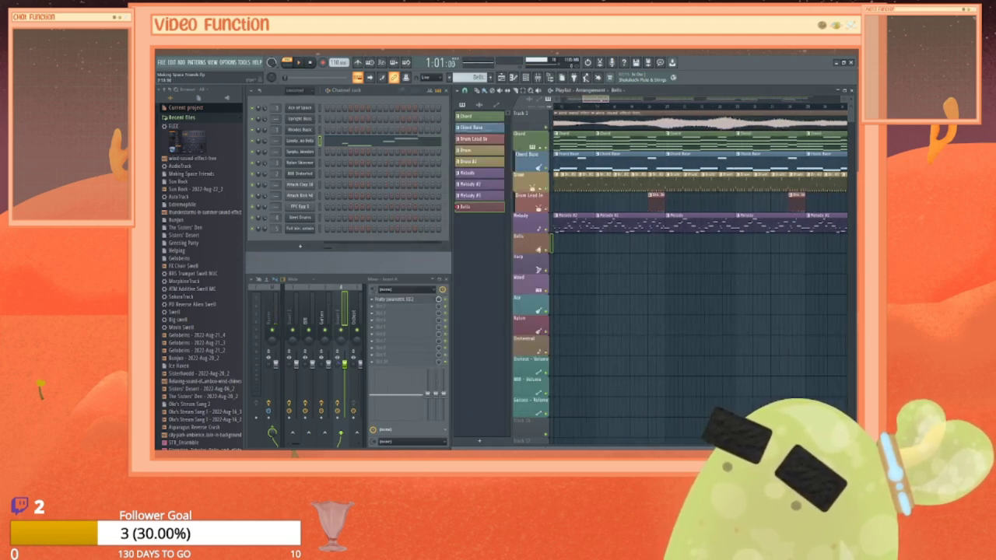
click(643, 246)
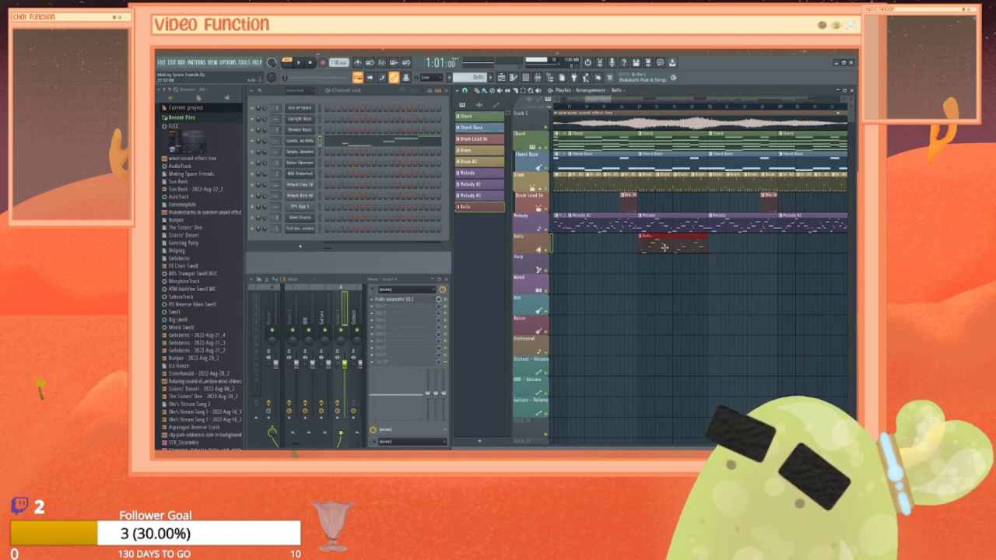
click(720, 248)
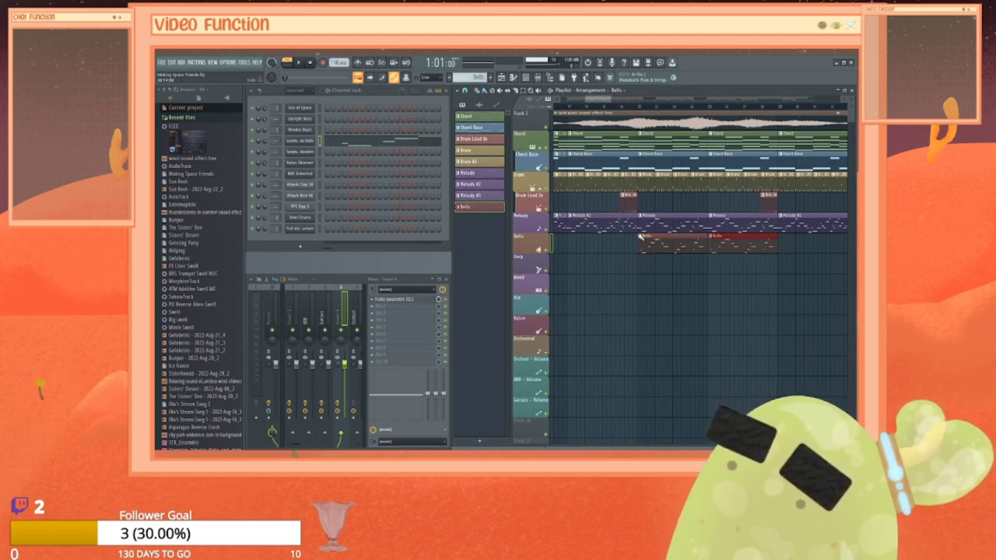
drag(602, 99, 633, 99)
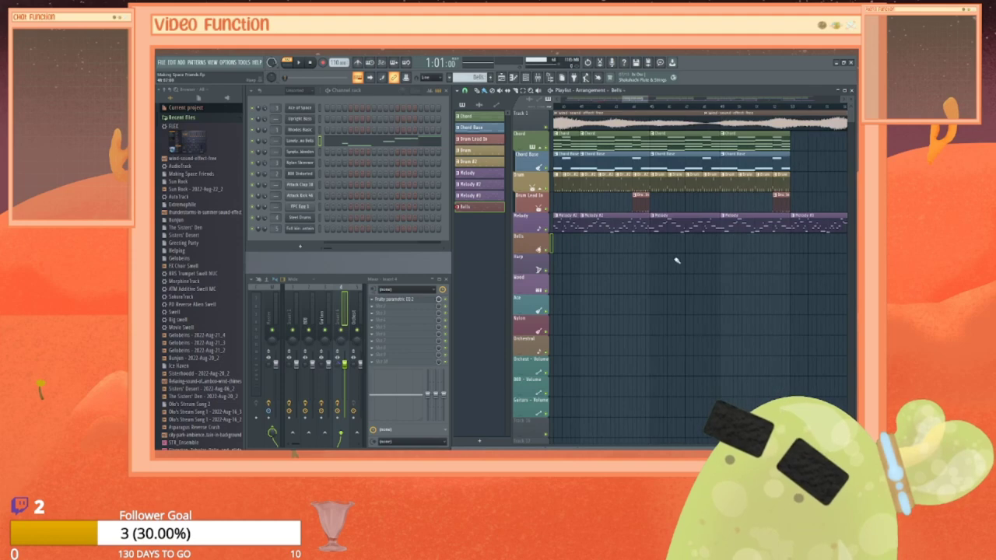
drag(652, 248, 723, 248)
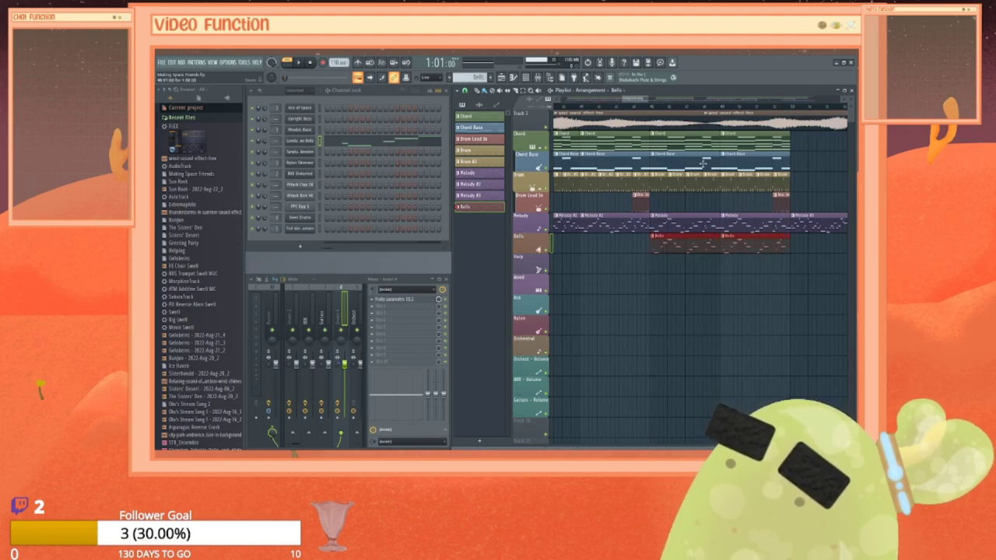
drag(637, 99, 674, 99)
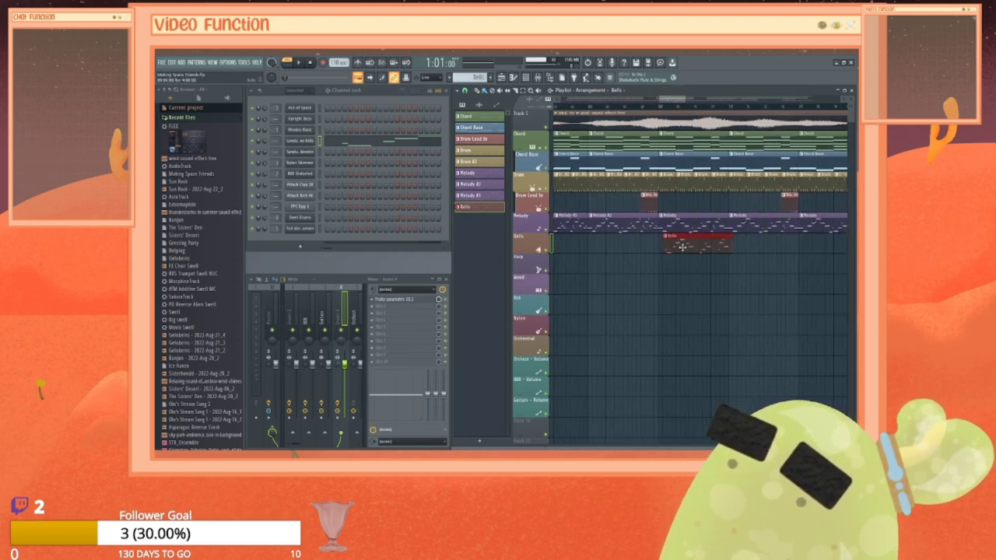
key(ctrl+b)
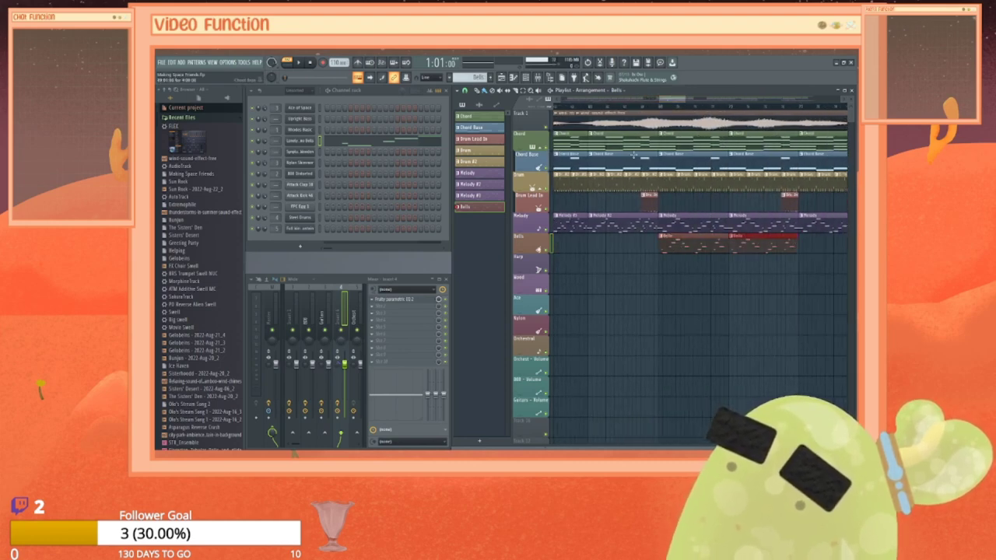
Step: Mute the wind sound effect, Chord, Chord Base, Drum and Drum Lead In tracks in the playlist
click(546, 128)
click(547, 149)
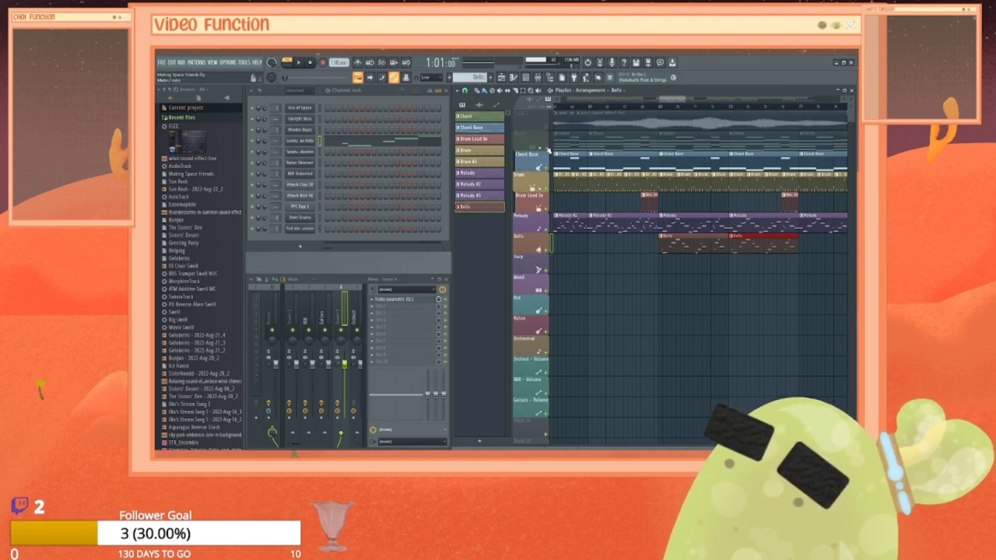
click(547, 169)
click(547, 189)
click(547, 210)
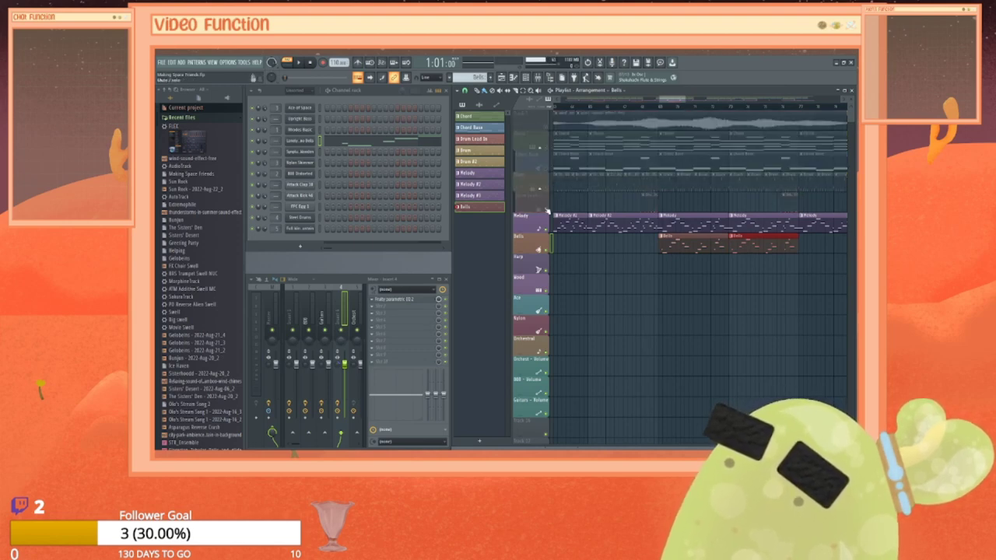
Step: Play the Melody and Bells tracks together from bar 69 to check how they blend
click(660, 101)
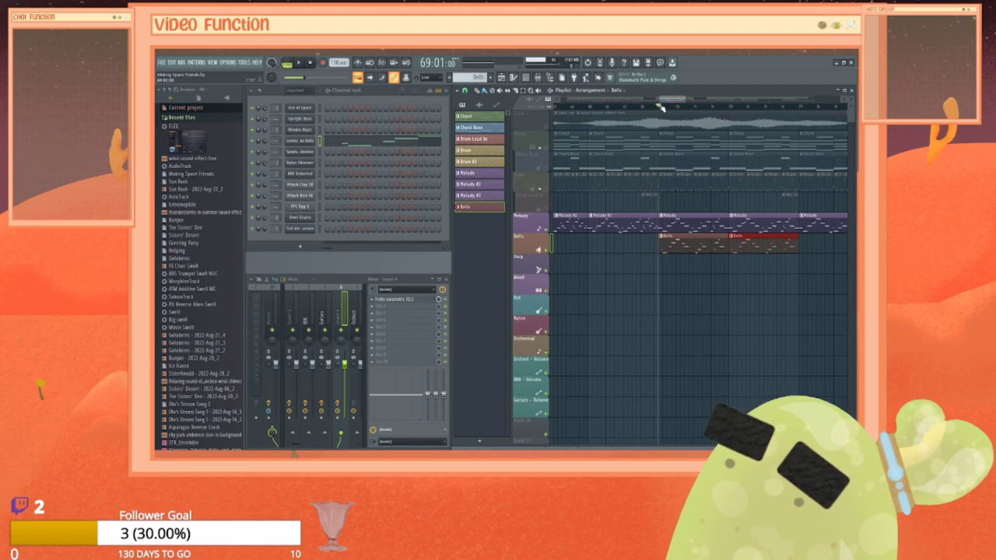
key(space)
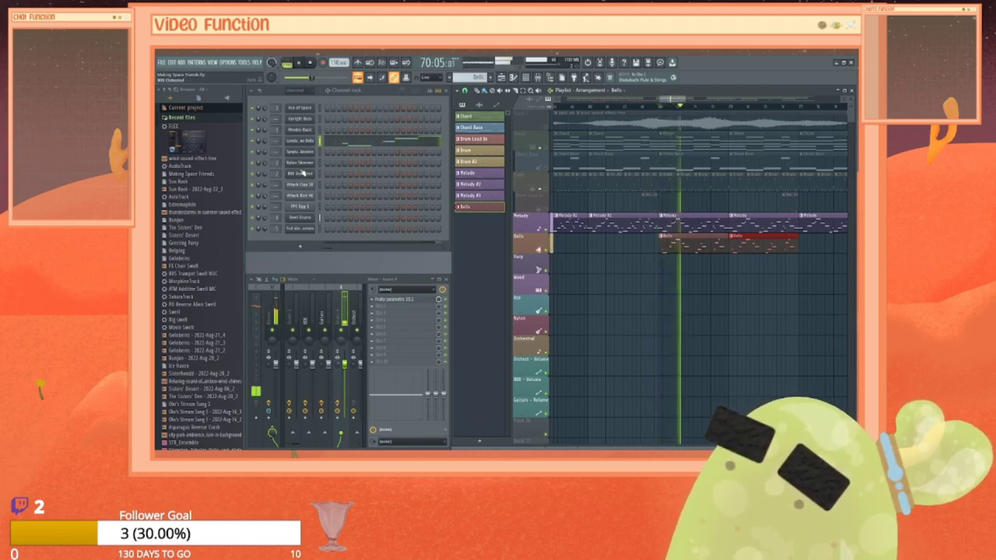
key(space)
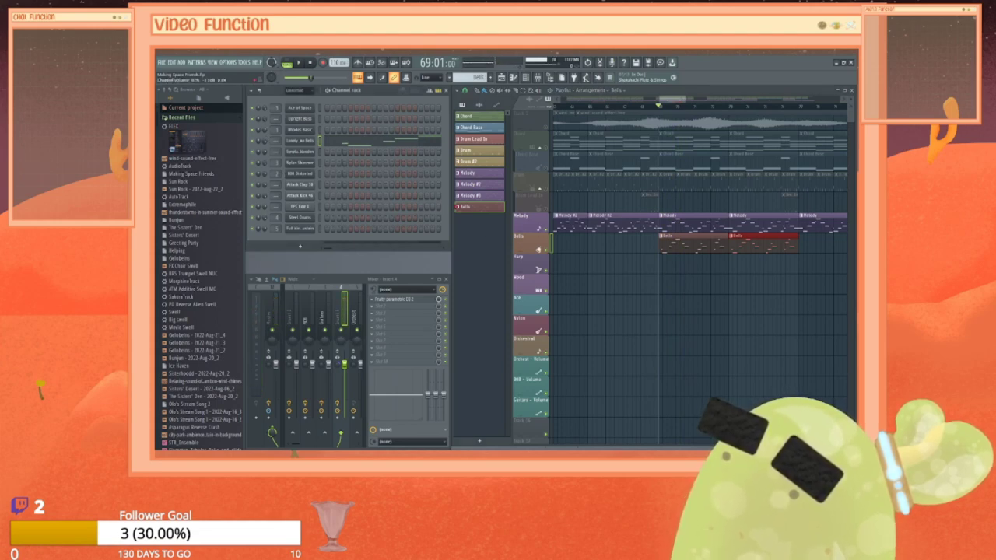
Step: Replay the Melody and Bells layering from bar 69 twice to judge the blend
key(space)
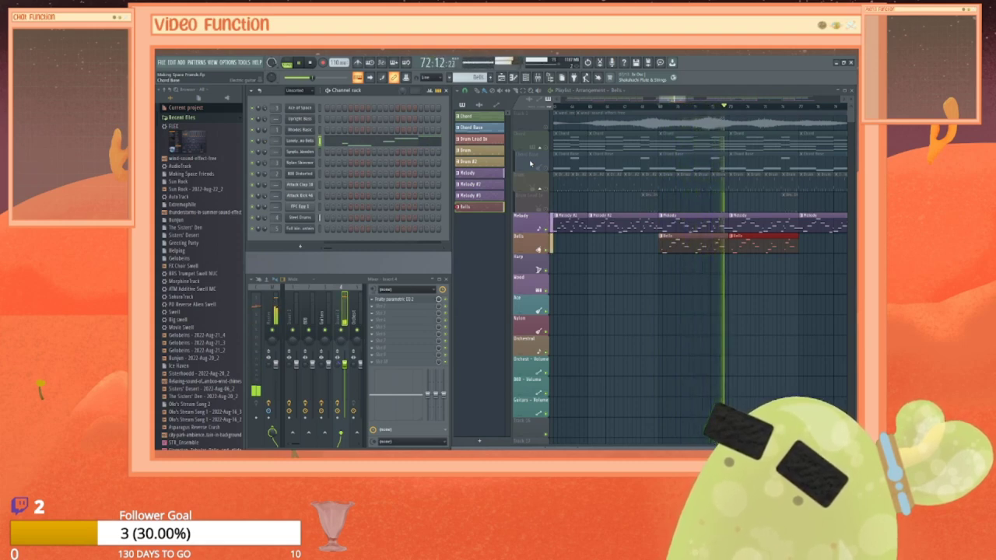
key(space)
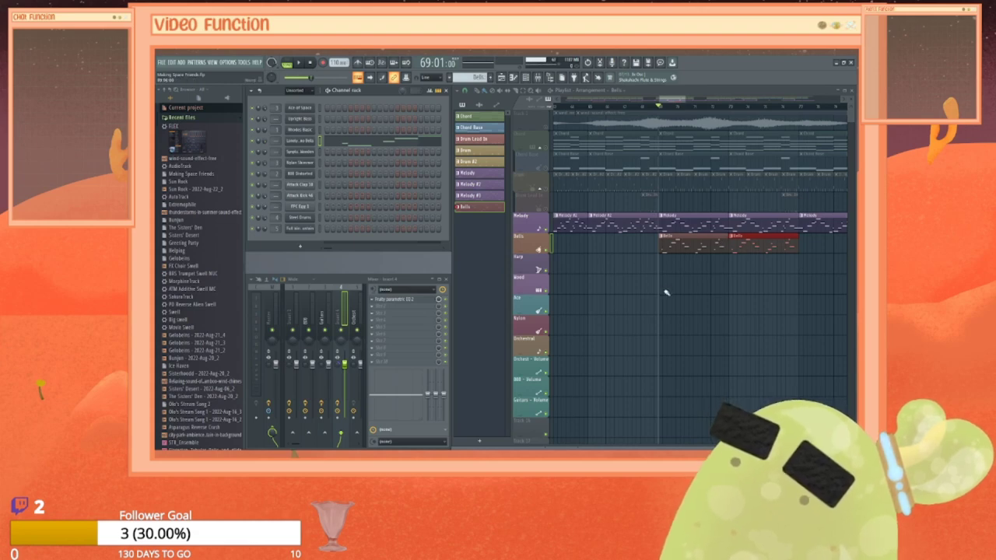
key(space)
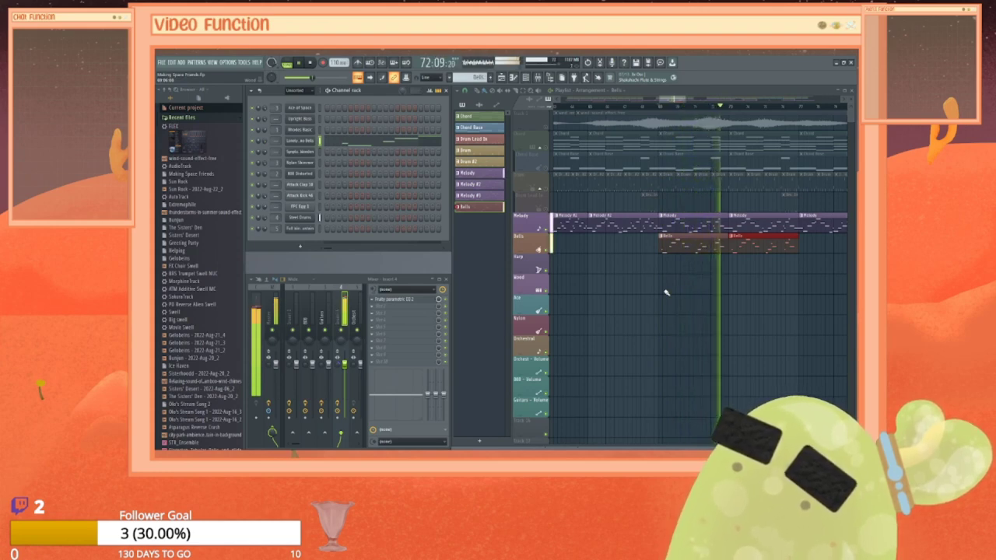
key(space)
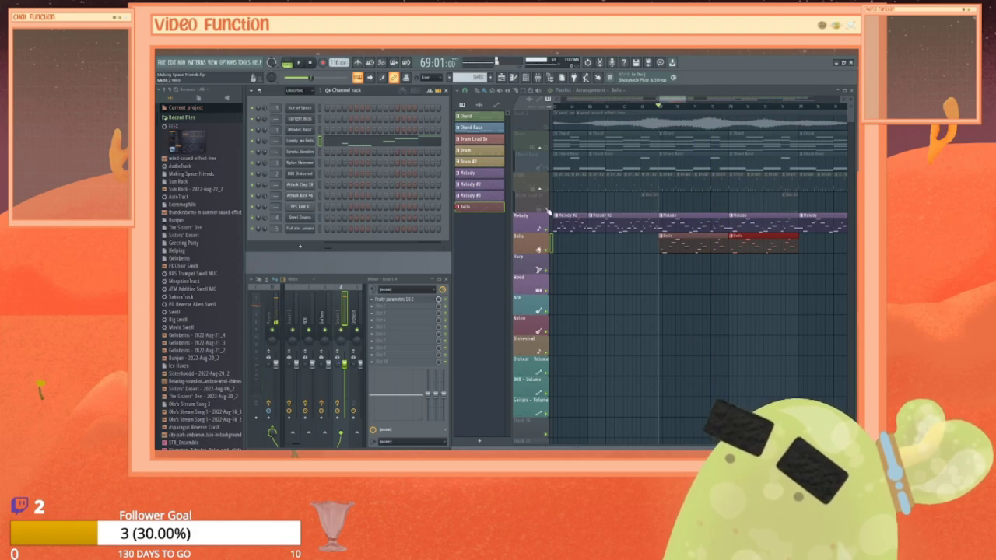
Step: Unmute the Drum Lead In, Drum, Chord Base, Chord and wind tracks, and name the wind track after its clip
click(547, 208)
click(547, 189)
click(547, 156)
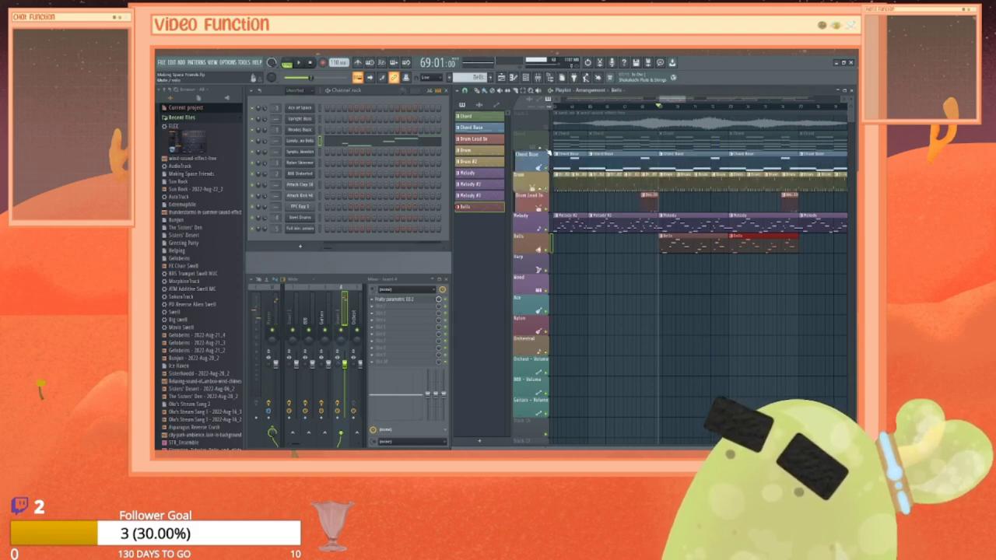
click(548, 133)
click(548, 115)
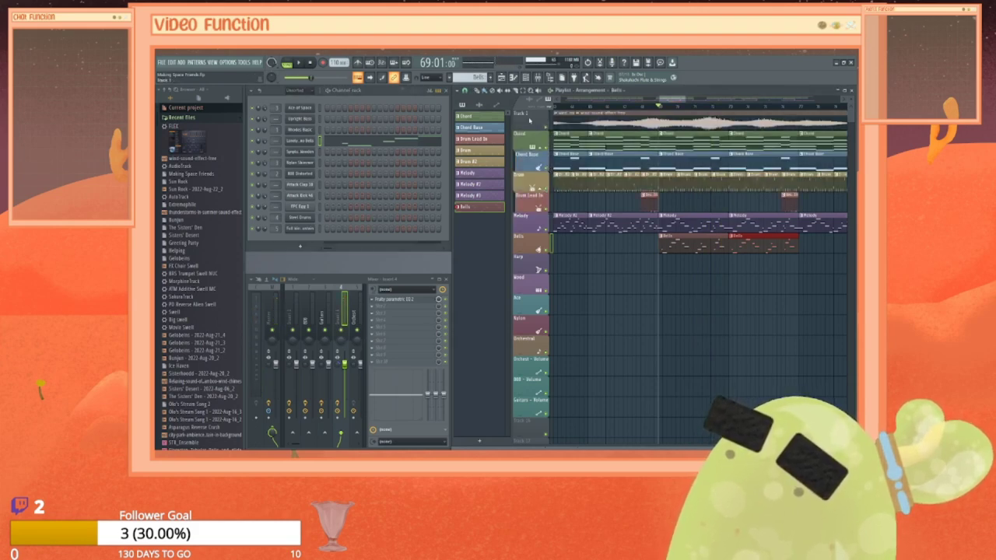
right_click(531, 111)
click(545, 135)
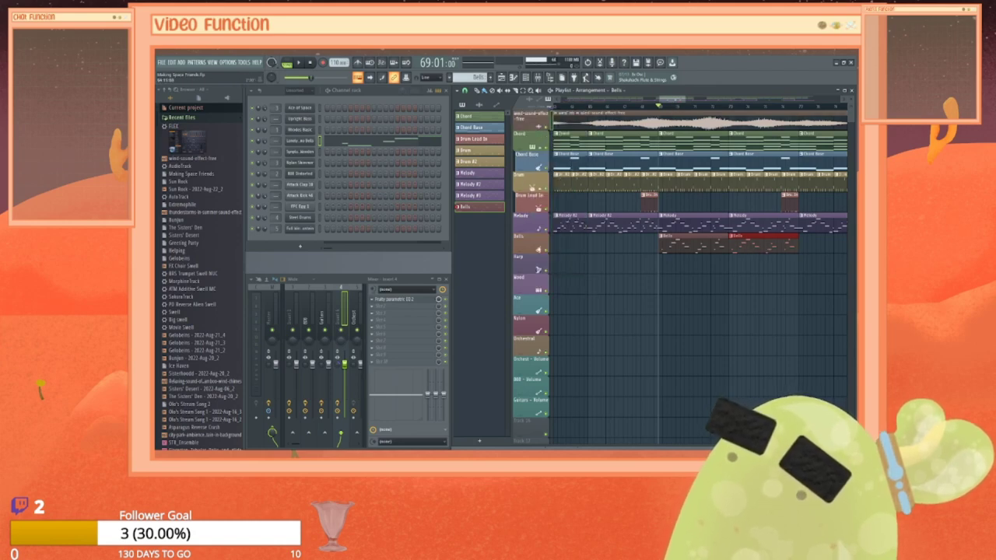
Step: Add pairs of back-to-back Bells clips right after the bar 69 pair and under the next two paired Melody sections
drag(675, 99, 684, 100)
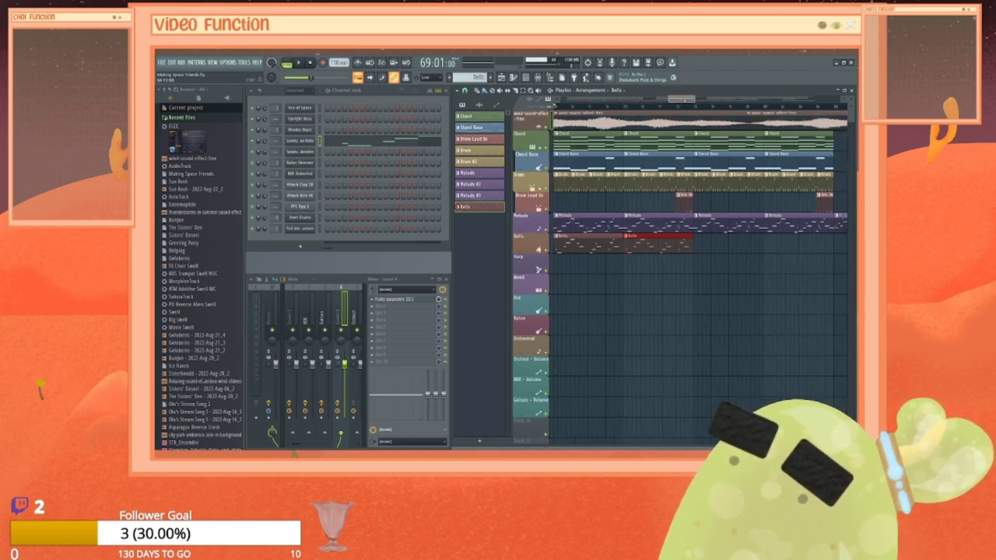
click(697, 248)
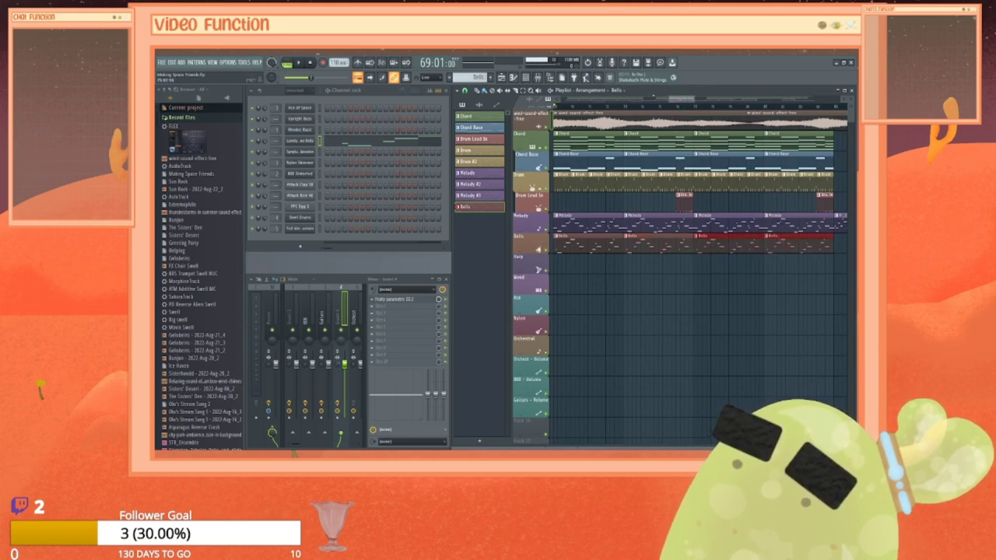
drag(682, 100, 718, 99)
drag(581, 244, 665, 248)
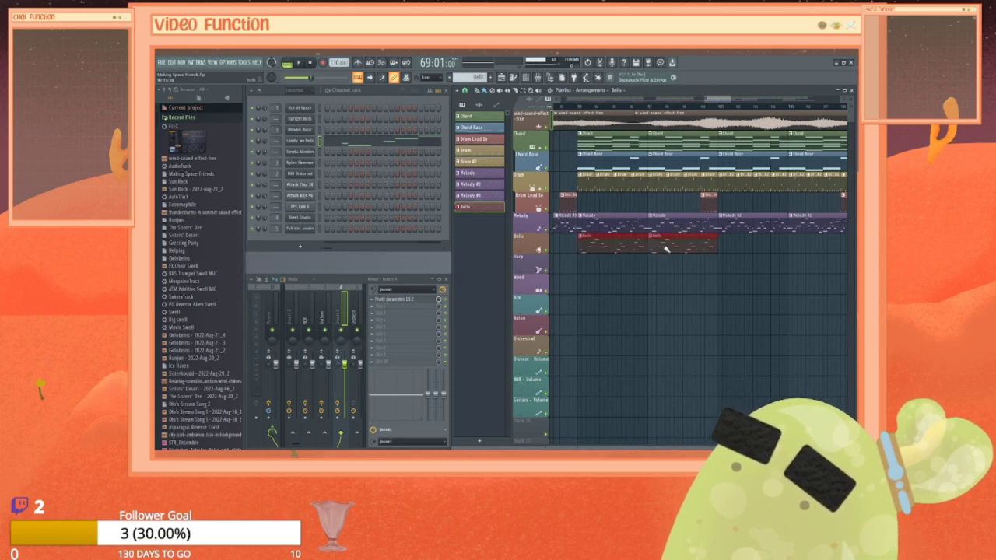
drag(718, 100, 751, 100)
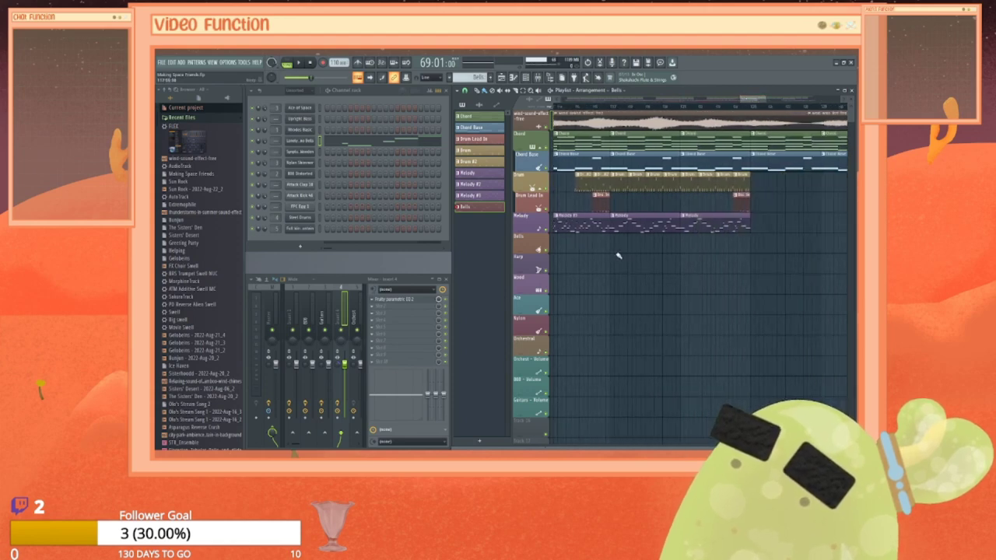
click(683, 247)
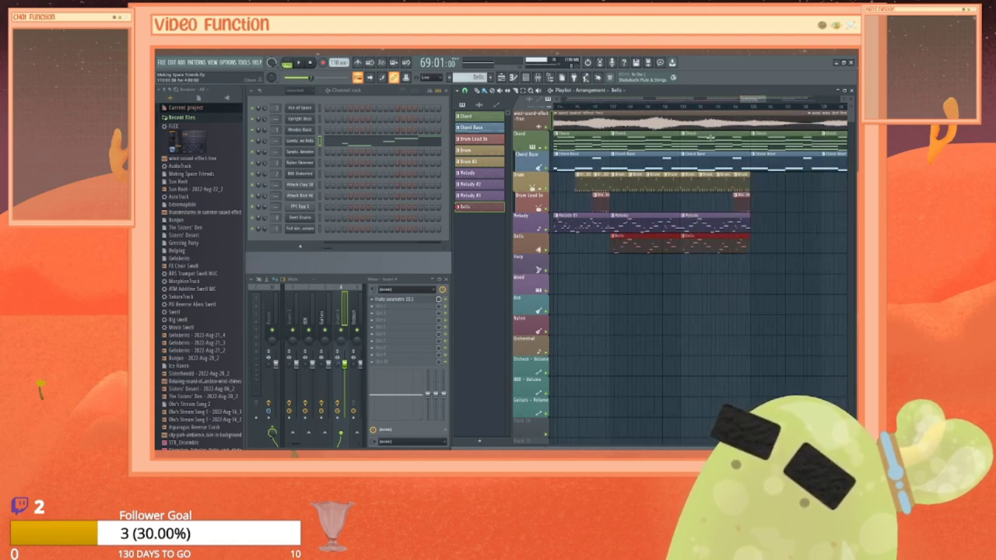
Step: Try two back-to-back Bells clips under the Melody clips of the closing section, and delete them again
drag(760, 99, 796, 100)
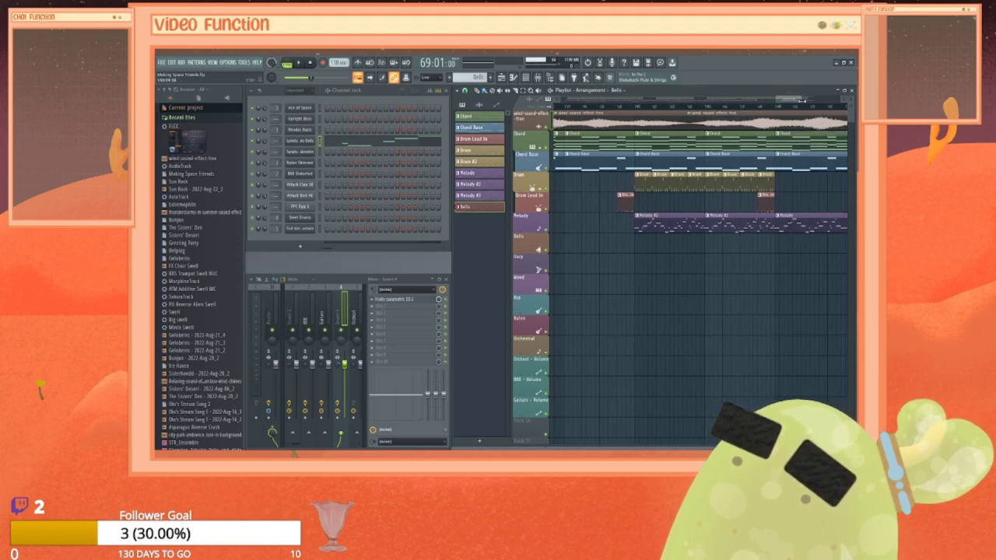
scroll(656, 238, right, 5)
click(649, 248)
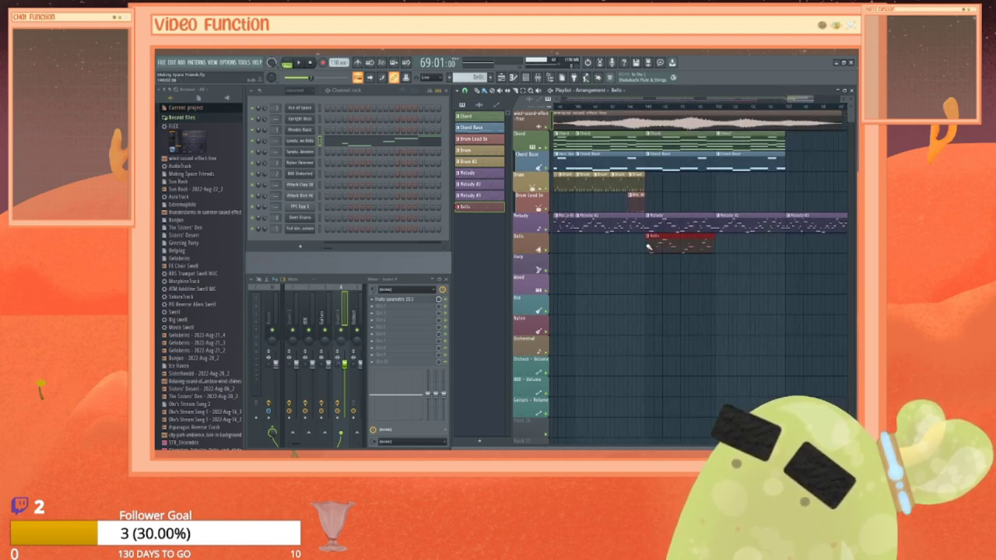
click(717, 246)
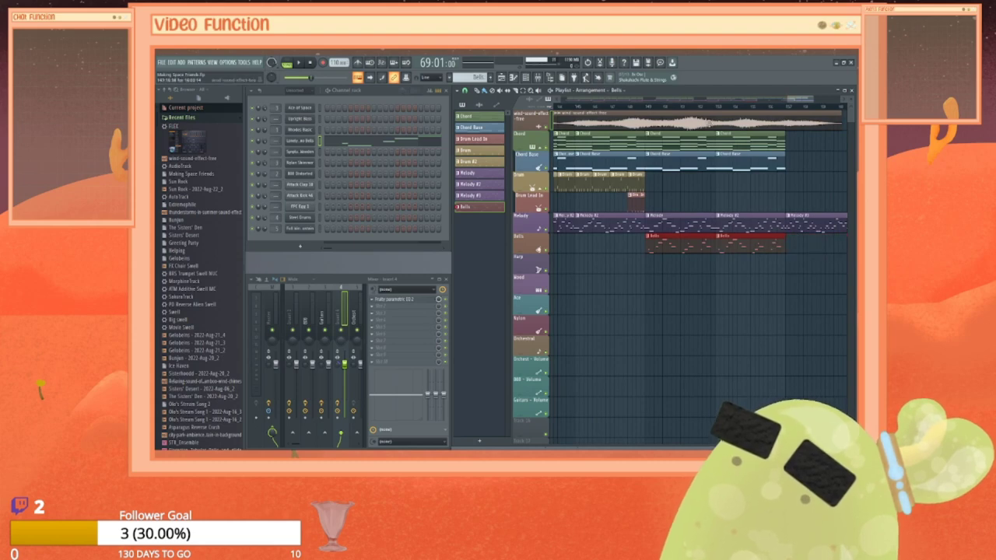
right_click(741, 244)
right_click(689, 248)
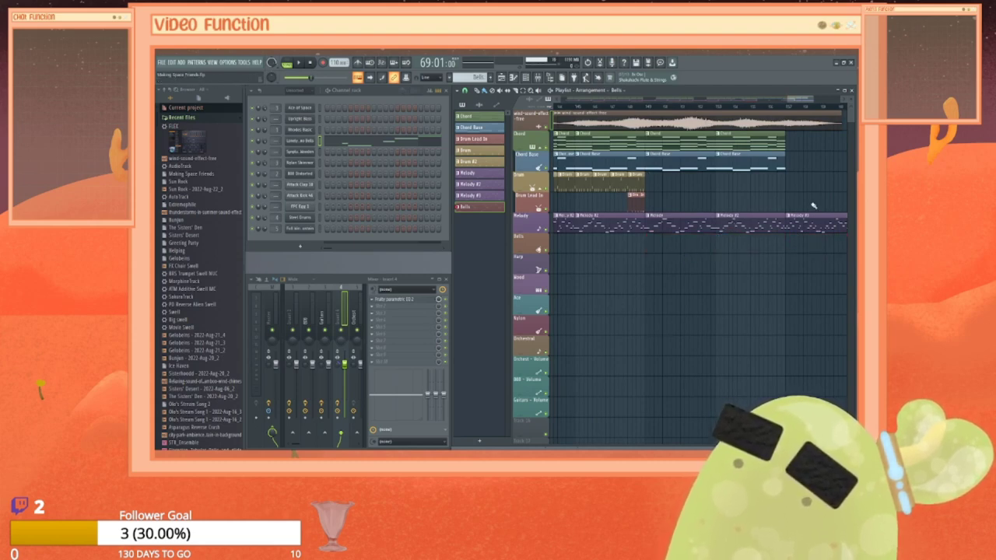
Step: Clone the Bells pattern and select the copy for editing
scroll(680, 223, right, 2)
scroll(701, 195, left, 3)
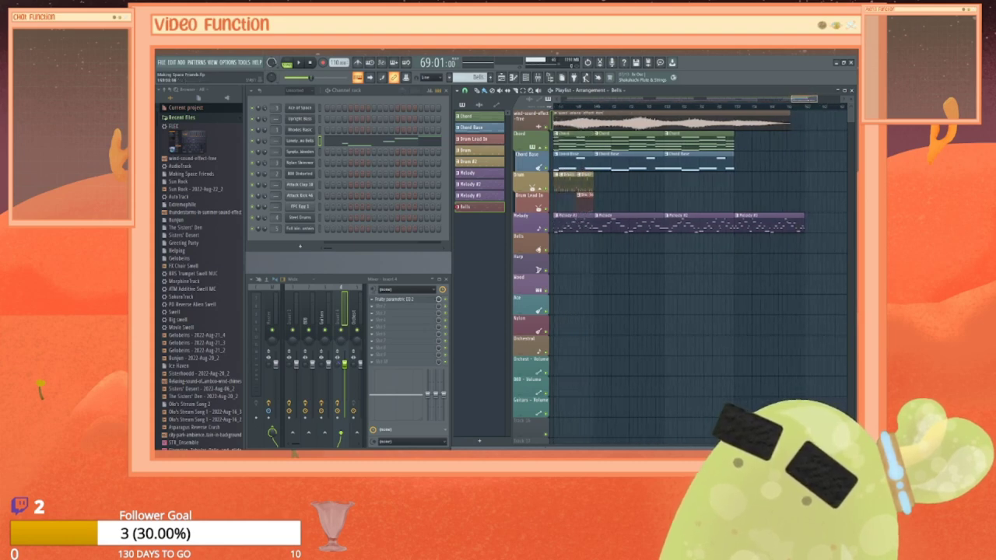
scroll(700, 194, left, 3)
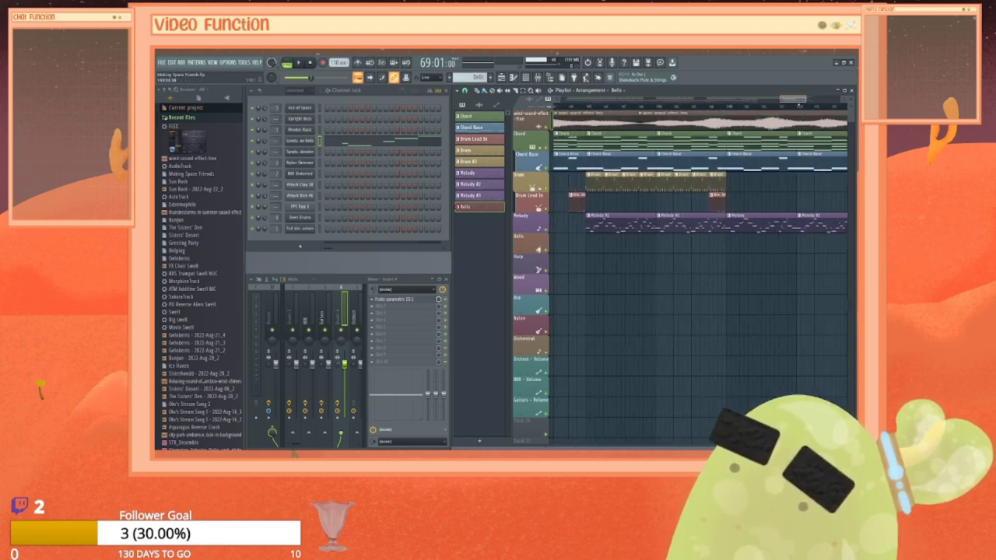
scroll(700, 233, right, 2)
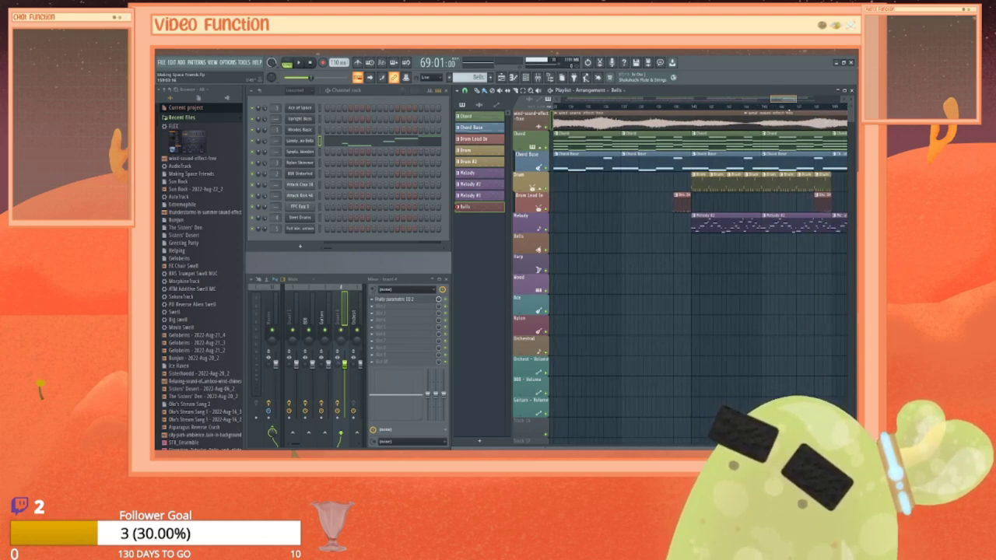
drag(788, 108, 575, 105)
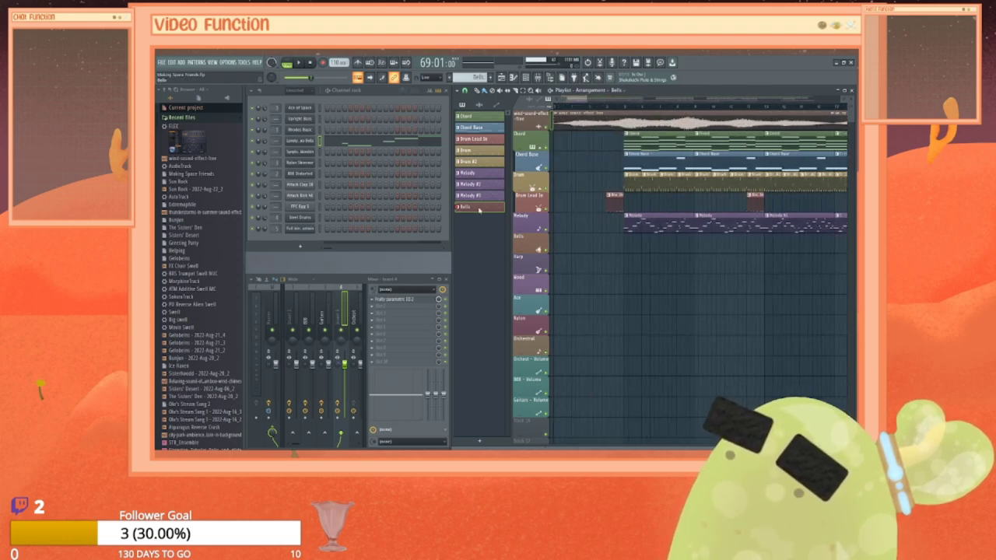
right_click(479, 209)
click(498, 297)
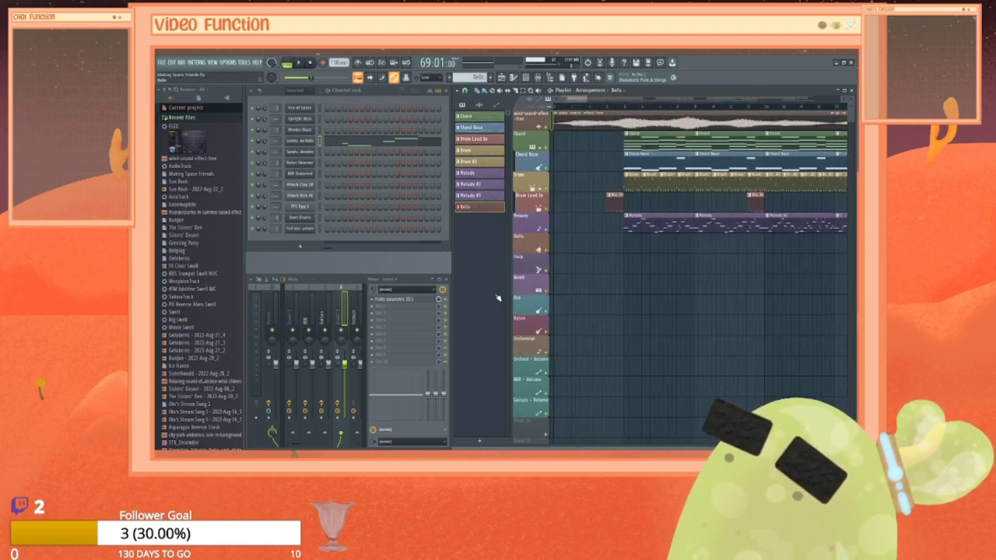
click(473, 221)
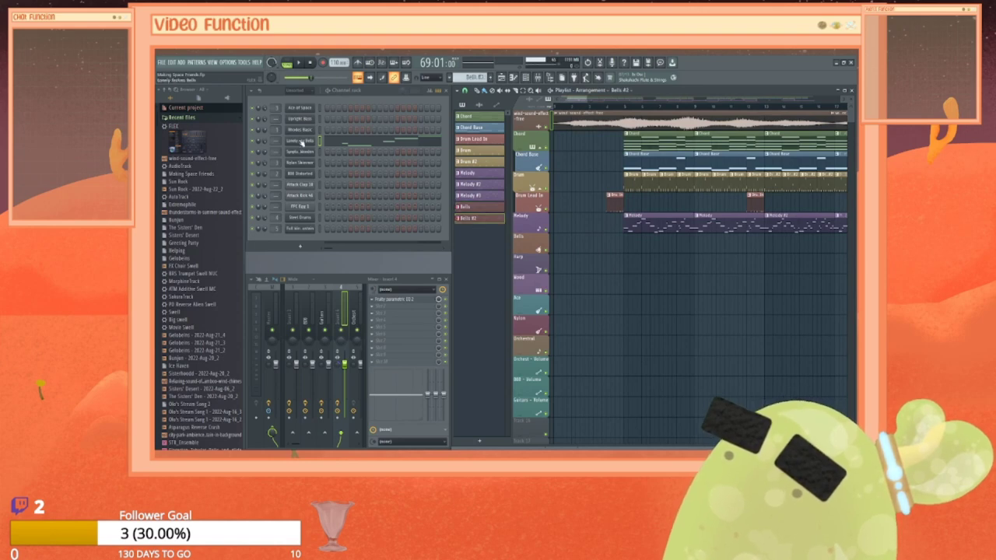
Step: Clear all Lonely Techno Bells notes from the Bells #2 pattern and close its piano roll
right_click(302, 142)
click(347, 148)
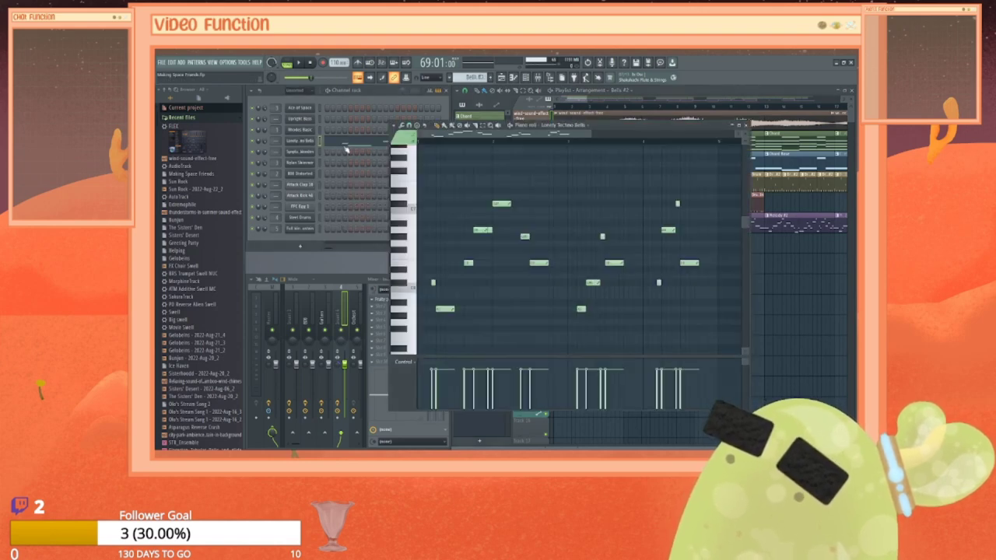
click(743, 125)
Step: Copy all Steel Drums notes from the Melody #2 pattern and close the piano roll
click(478, 184)
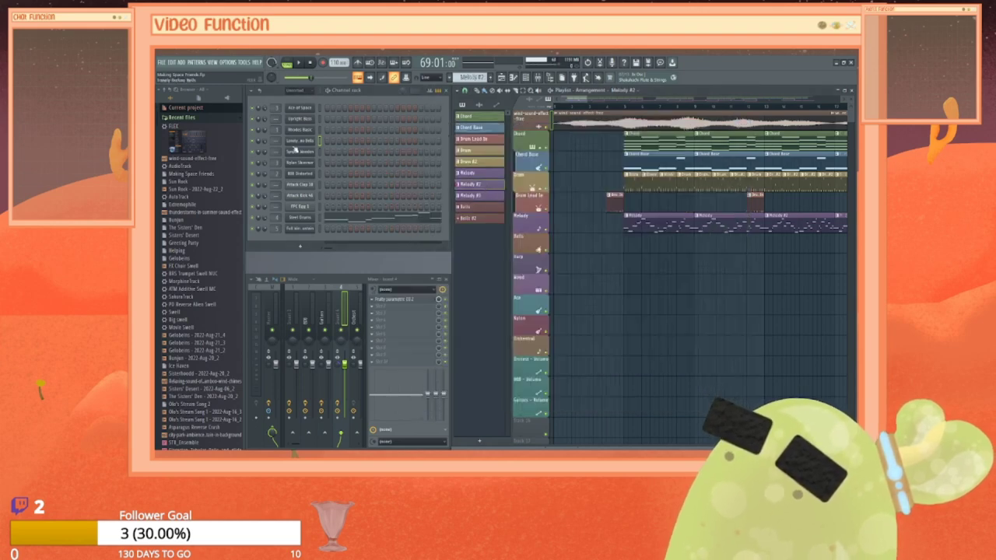
right_click(297, 221)
click(342, 227)
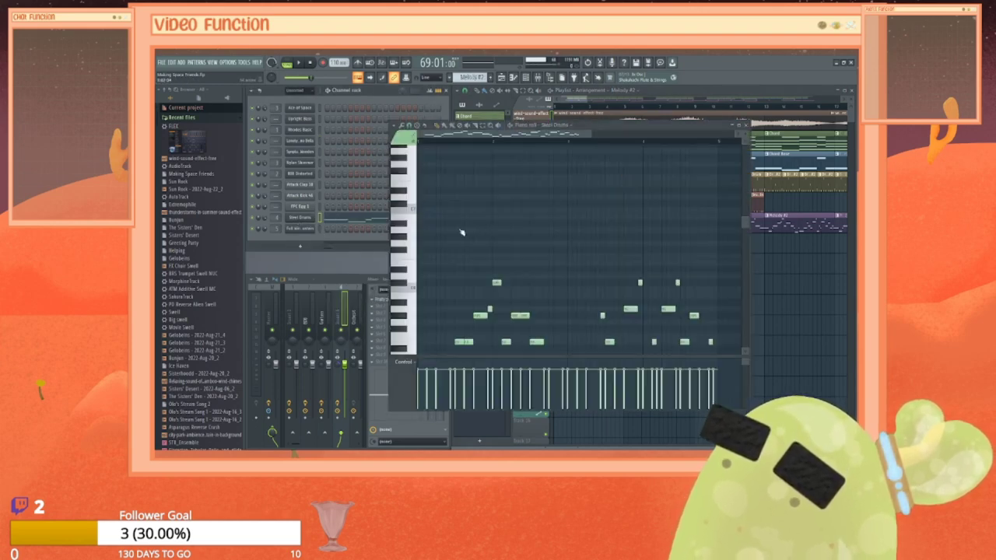
key(ctrl+a)
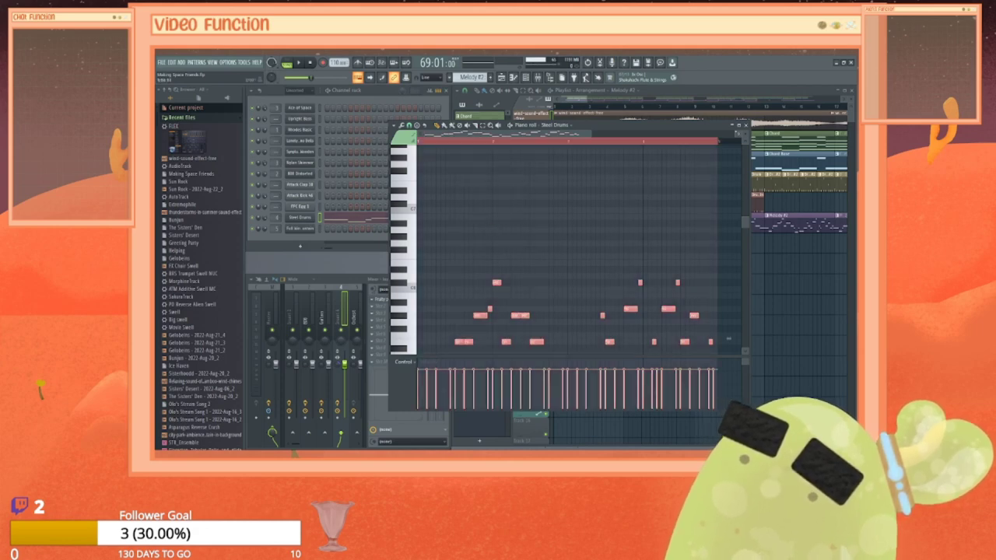
click(744, 124)
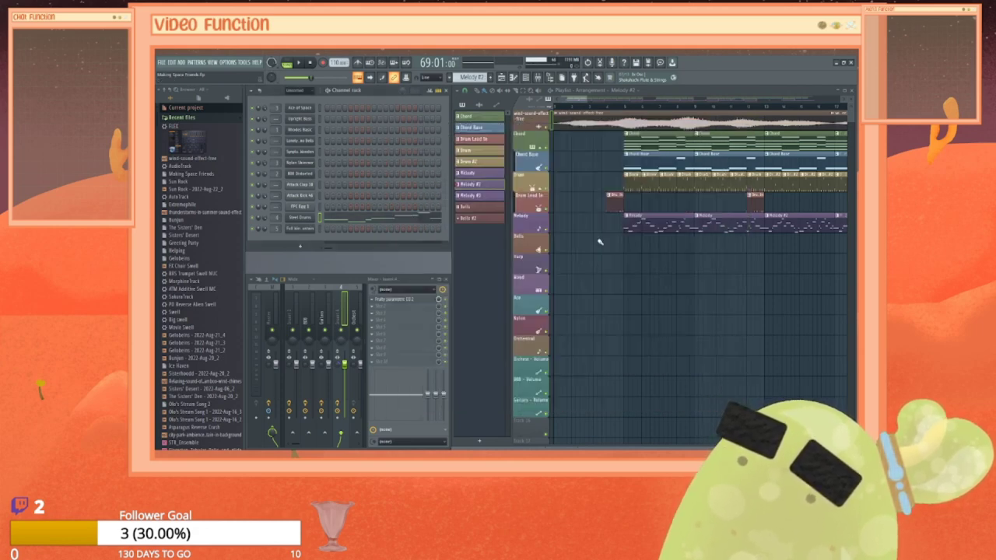
Step: Paste the copied melody into the Lonely Techno Bells channel of Bells #2, one octave higher, and deselect the notes
click(469, 219)
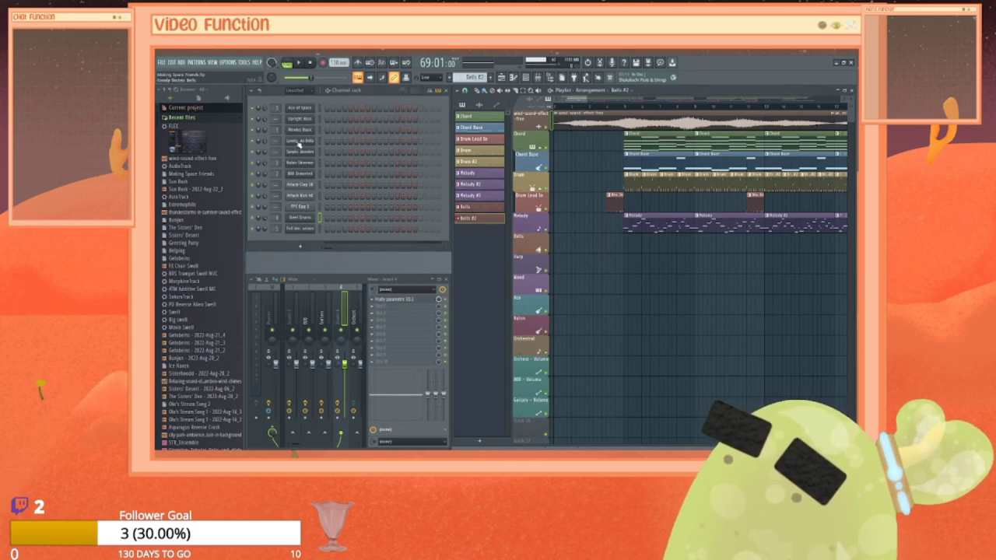
right_click(299, 145)
click(323, 145)
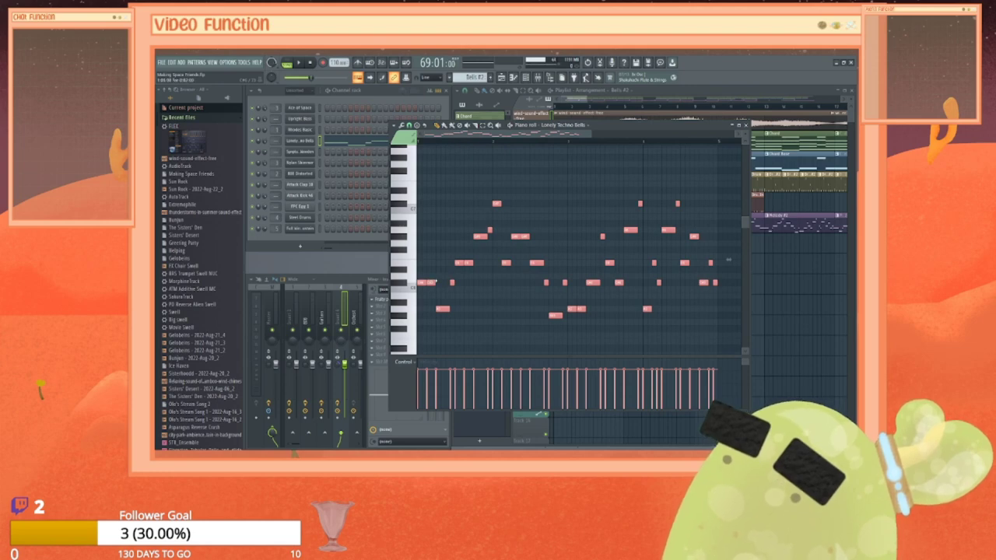
key(ctrl+d)
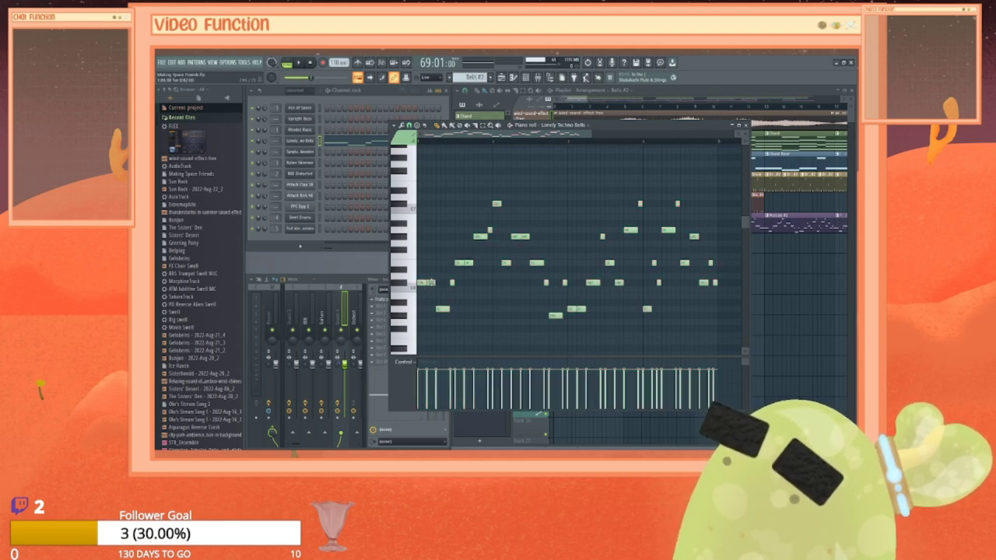
Step: Thin out bar 1 of the Bells #2 notes, raising the second note three semitones and merging the repeated pair into one longer note
right_click(431, 283)
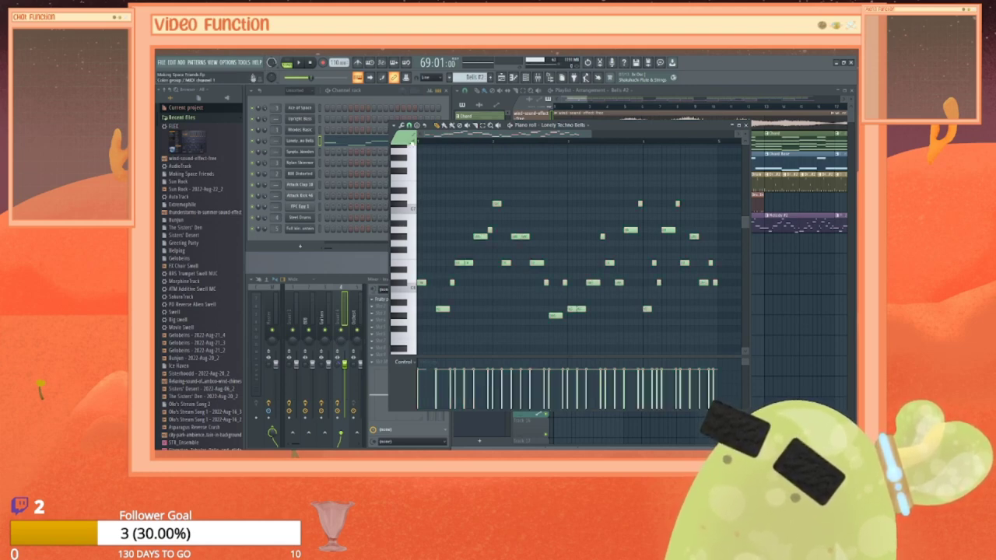
click(431, 283)
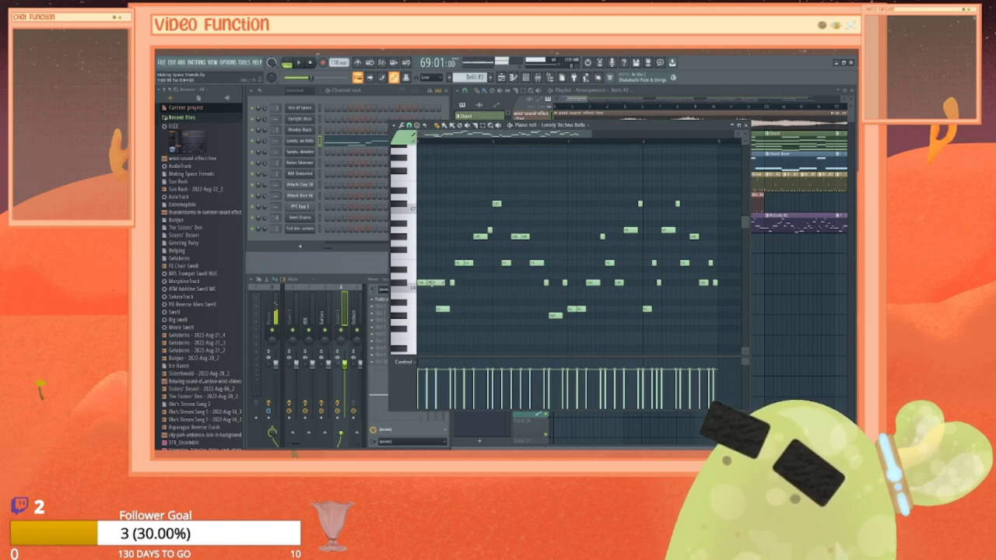
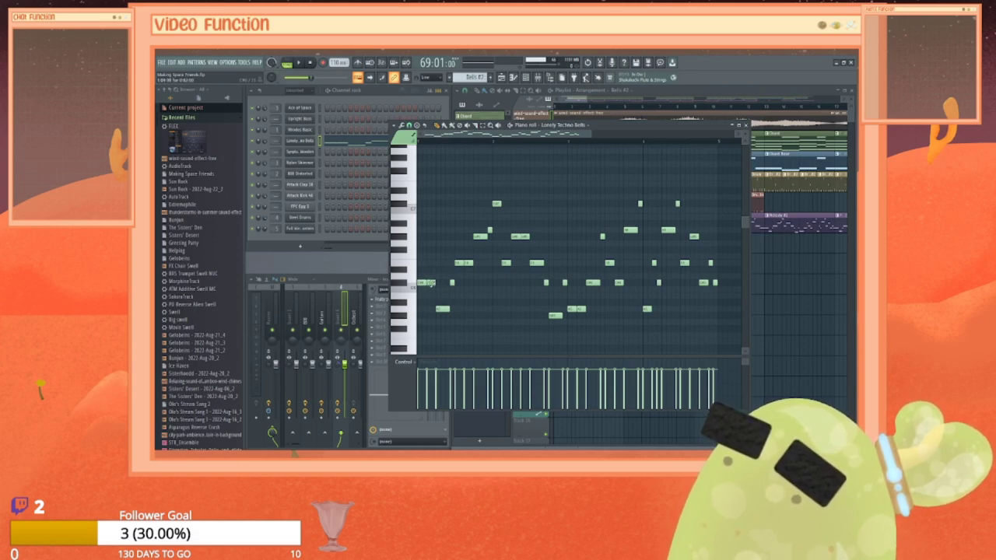
drag(430, 282, 432, 263)
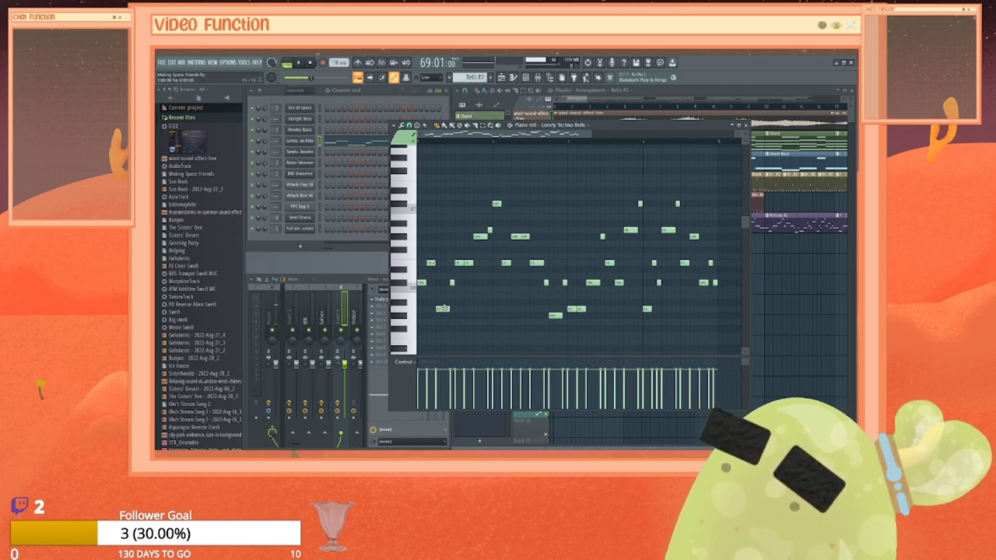
right_click(442, 309)
right_click(459, 263)
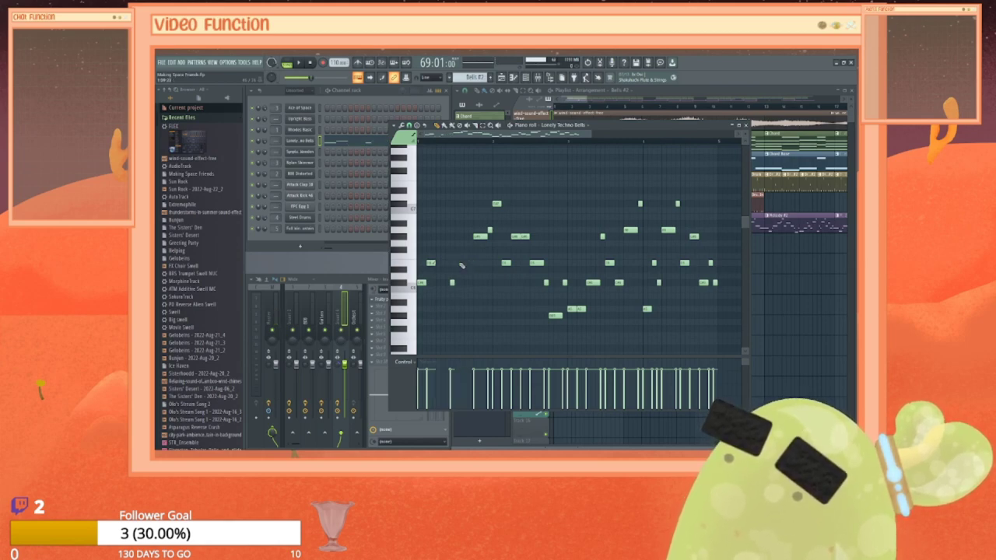
click(461, 263)
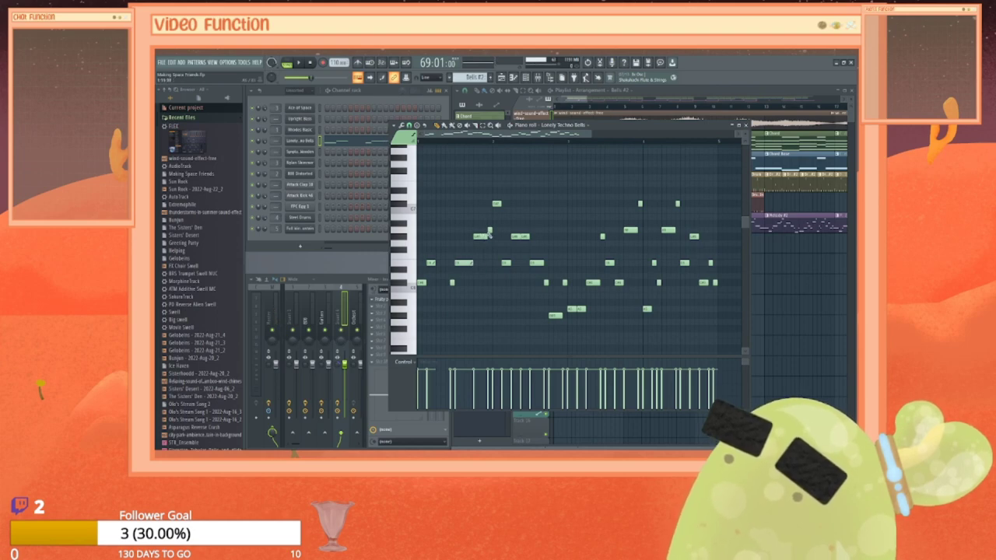
right_click(480, 236)
right_click(490, 231)
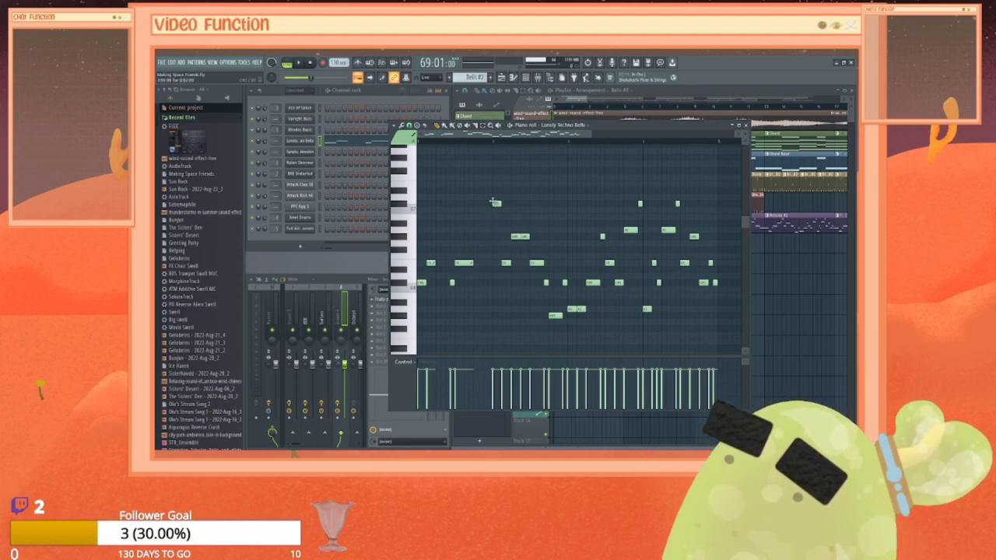
Step: Thin out bar 2 by deleting the first of the two adjacent repeated upper notes and the two low notes ending the bar
right_click(507, 264)
click(509, 263)
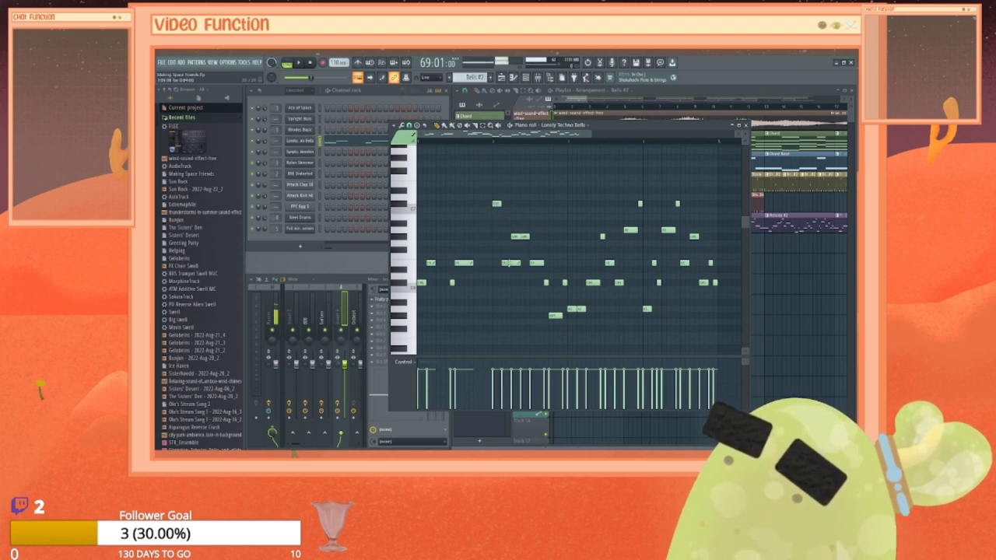
right_click(514, 236)
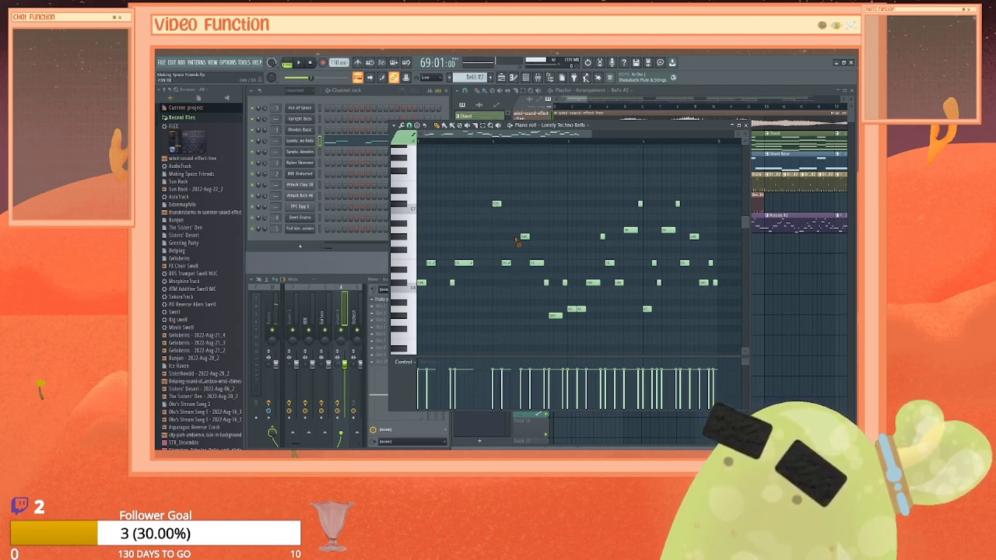
right_click(533, 262)
click(532, 263)
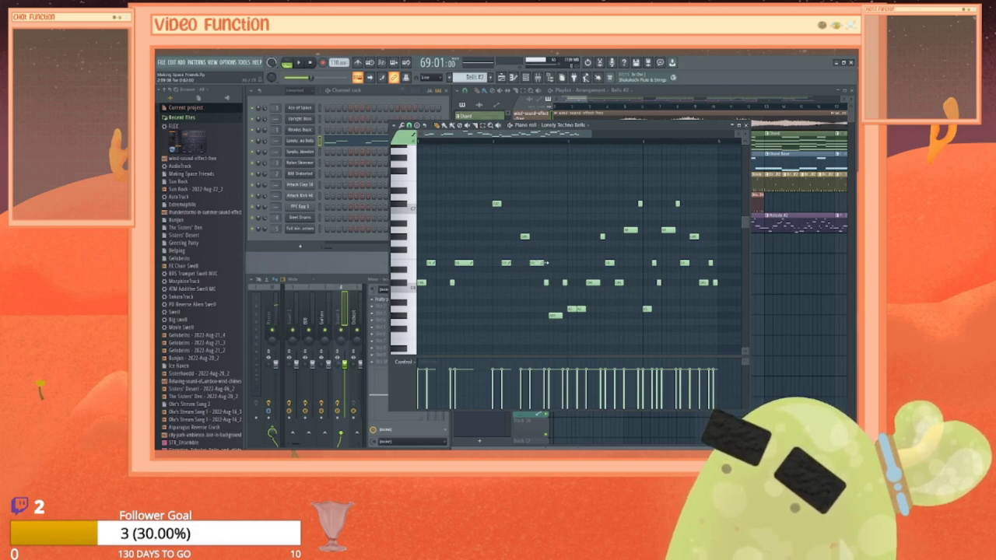
right_click(546, 283)
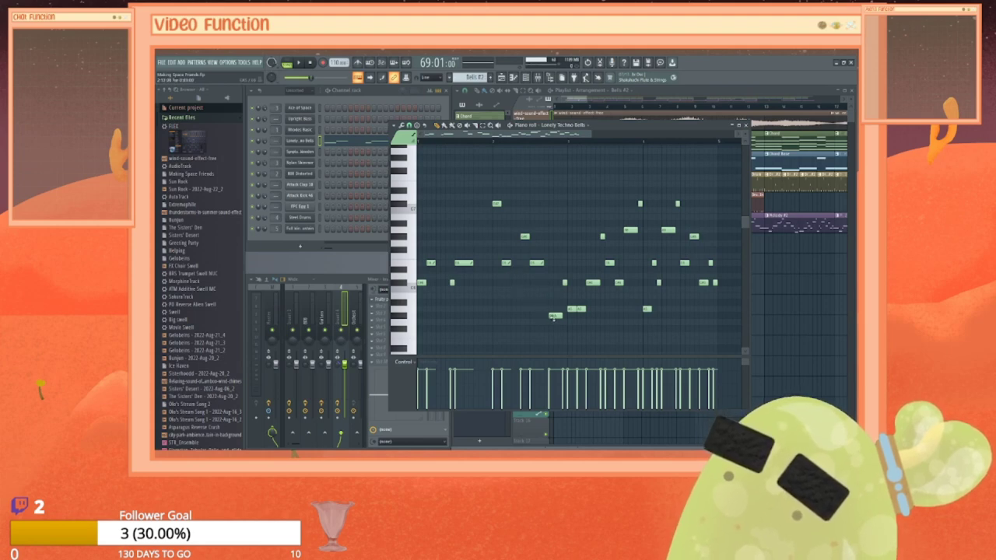
right_click(553, 315)
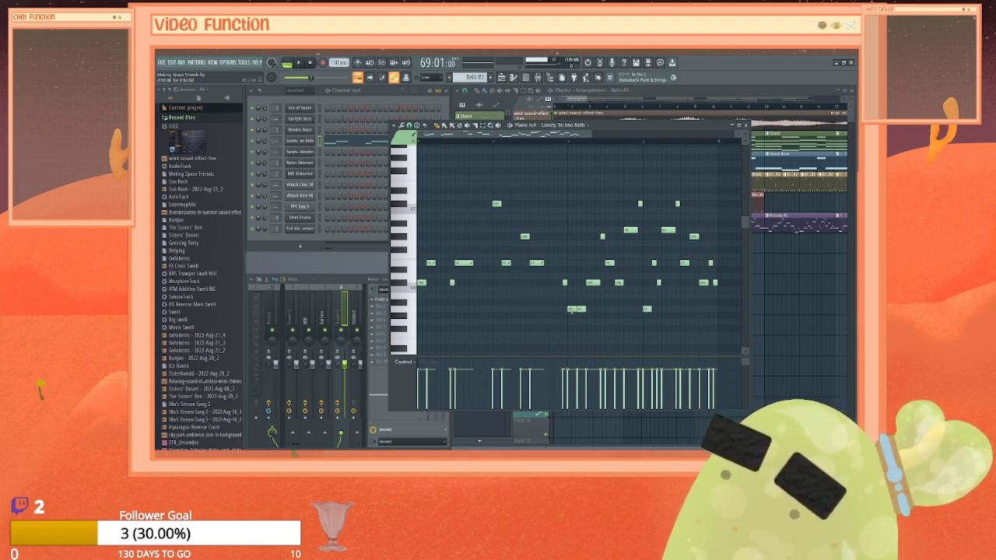
Step: Thin out bar 3, merging the low pair into one longer note, lengthening the mid-bar note and deleting the surplus notes in its second half
right_click(581, 309)
right_click(574, 309)
click(572, 309)
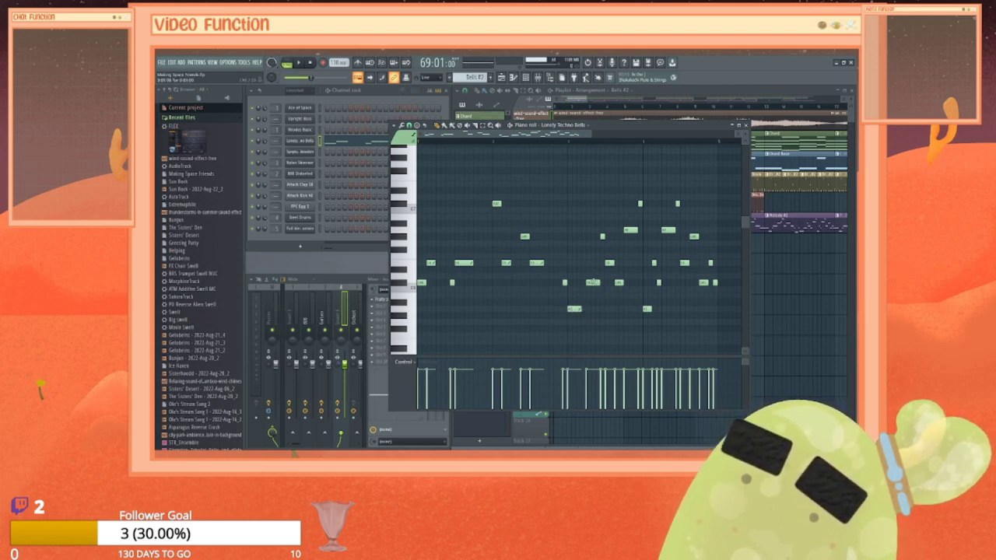
right_click(609, 263)
click(611, 265)
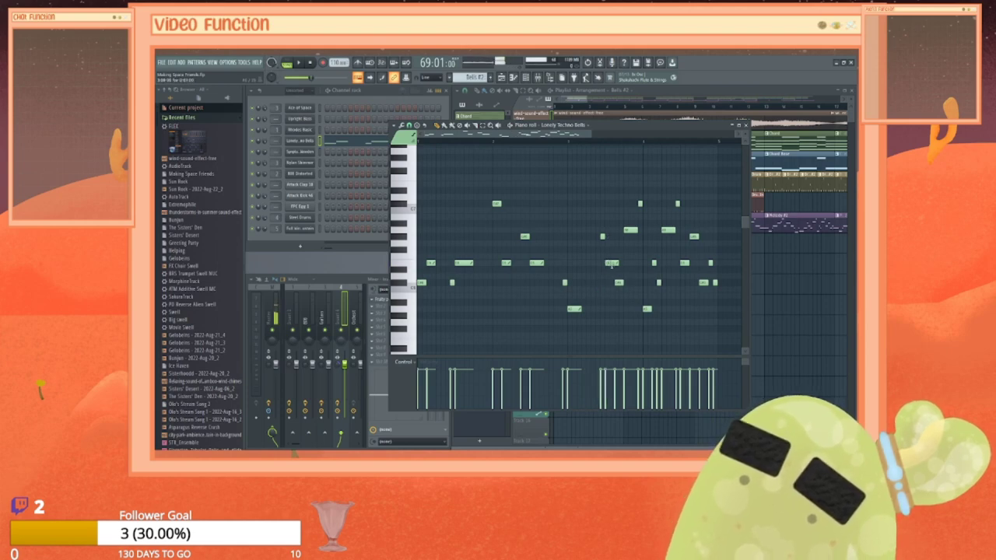
right_click(620, 282)
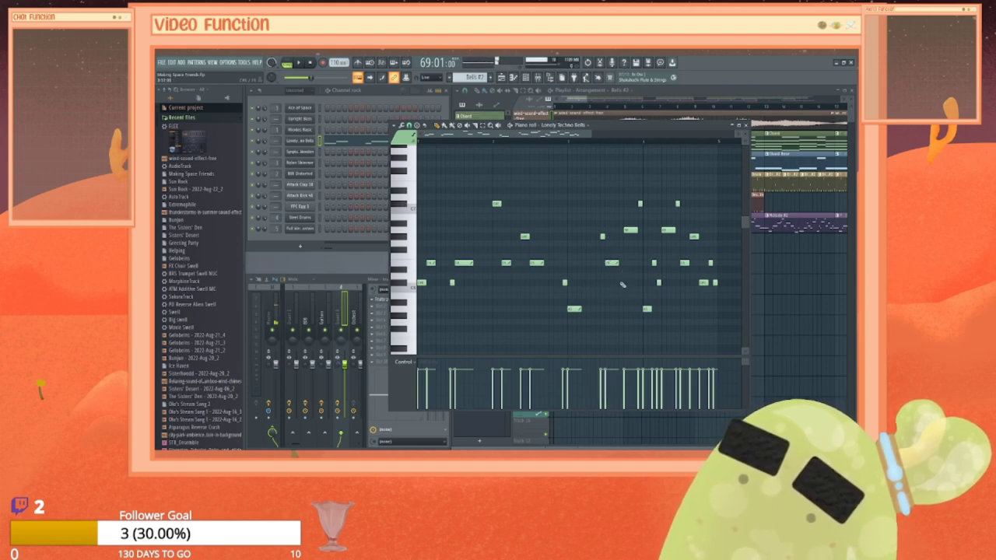
right_click(631, 231)
Step: Simplify bar 4 with a longer low note and a longer note in its second half, deleting all notes that follow it
right_click(646, 309)
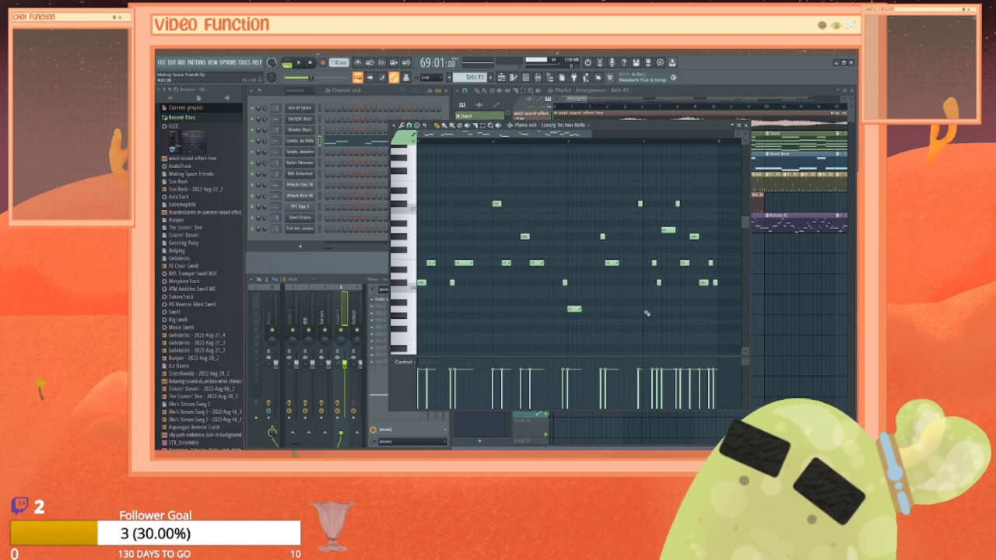
click(647, 308)
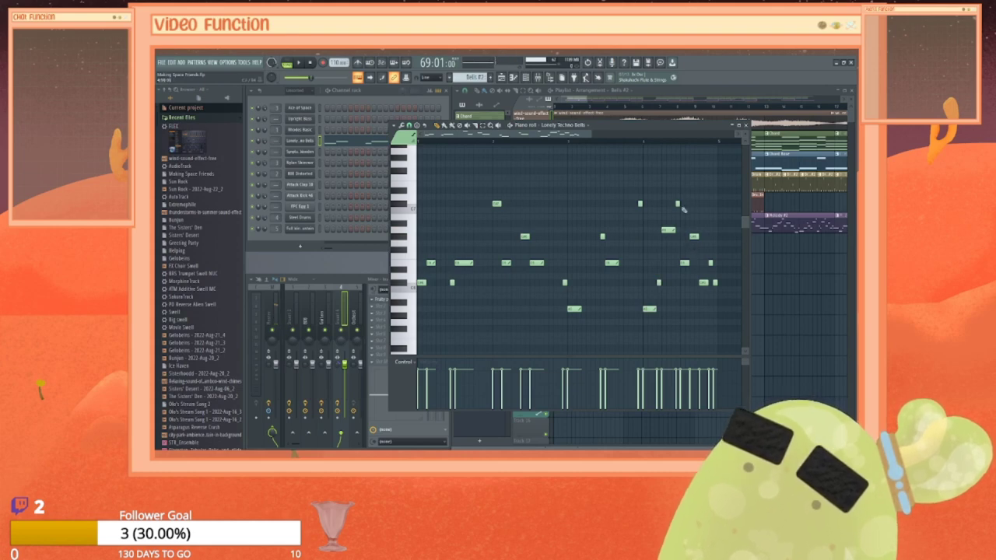
right_click(685, 262)
click(687, 263)
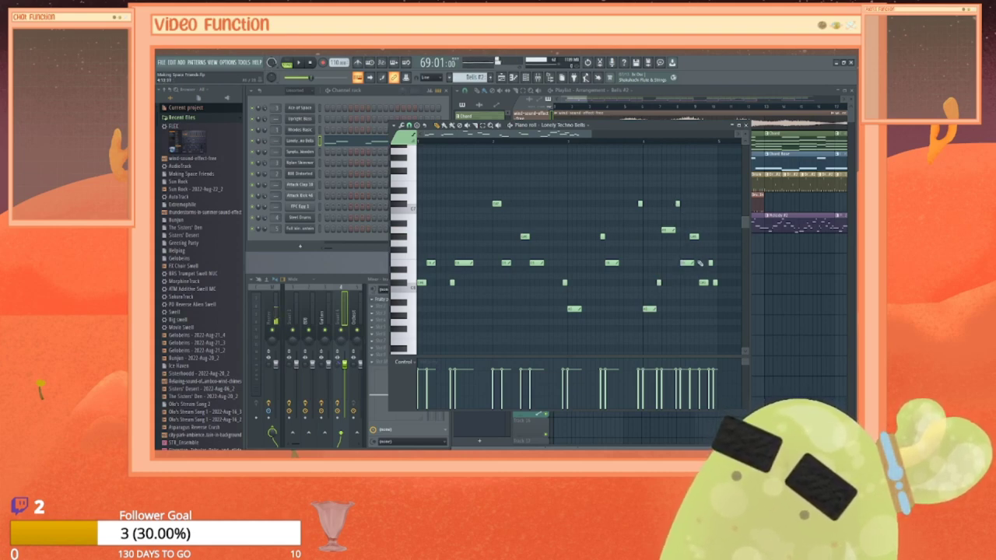
right_click(693, 236)
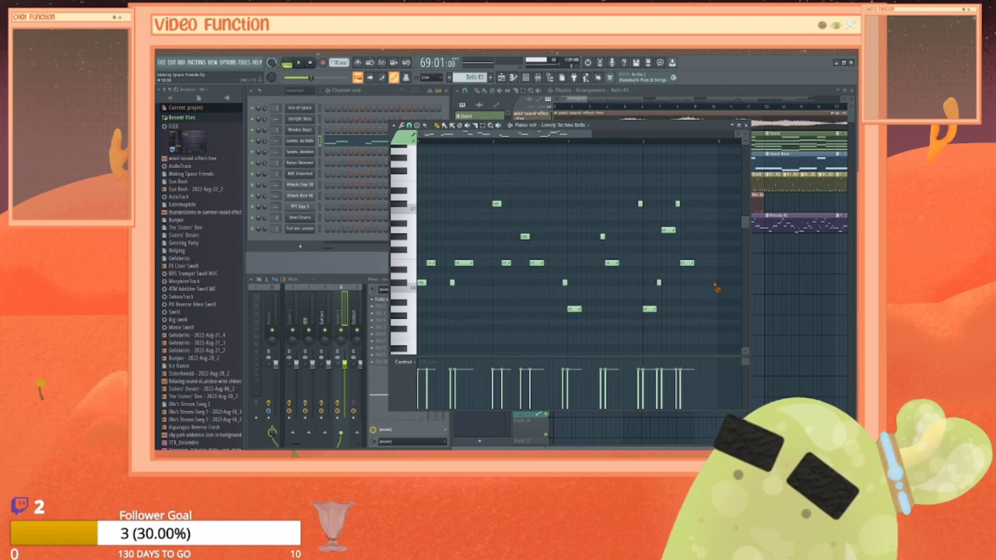
right_click(715, 283)
Step: Switch playback from song to pattern mode, audition the thinned Bells #2 pattern and close its piano roll
key(space)
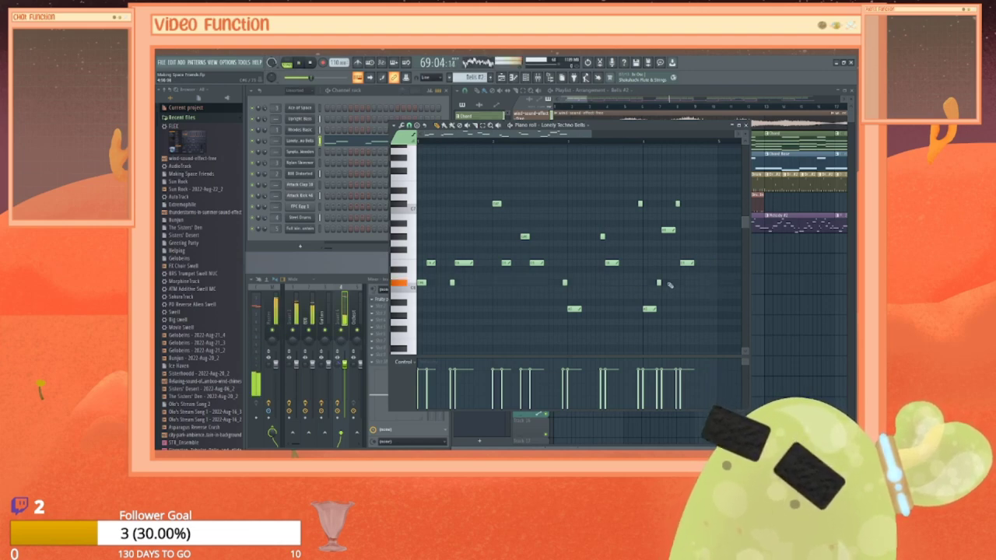
key(space)
click(288, 64)
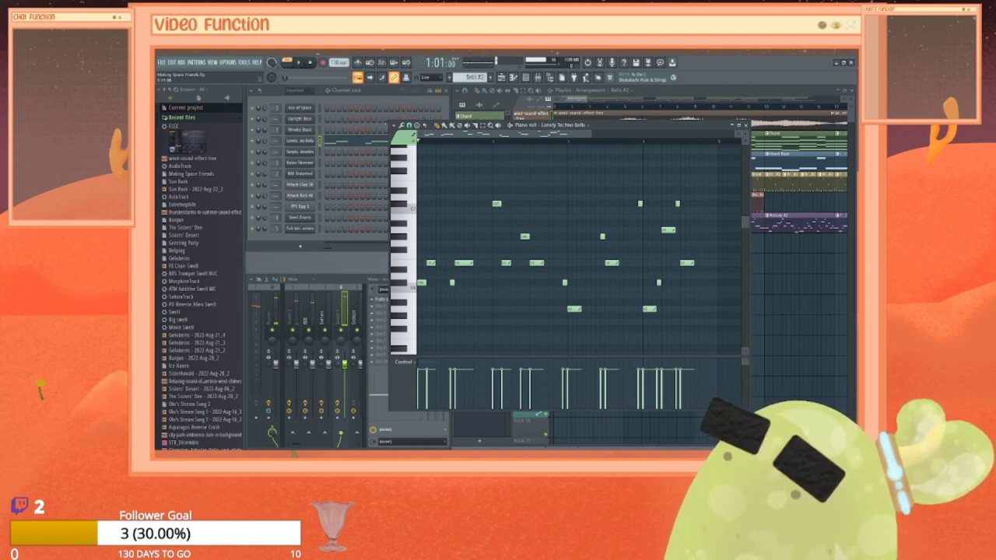
click(298, 62)
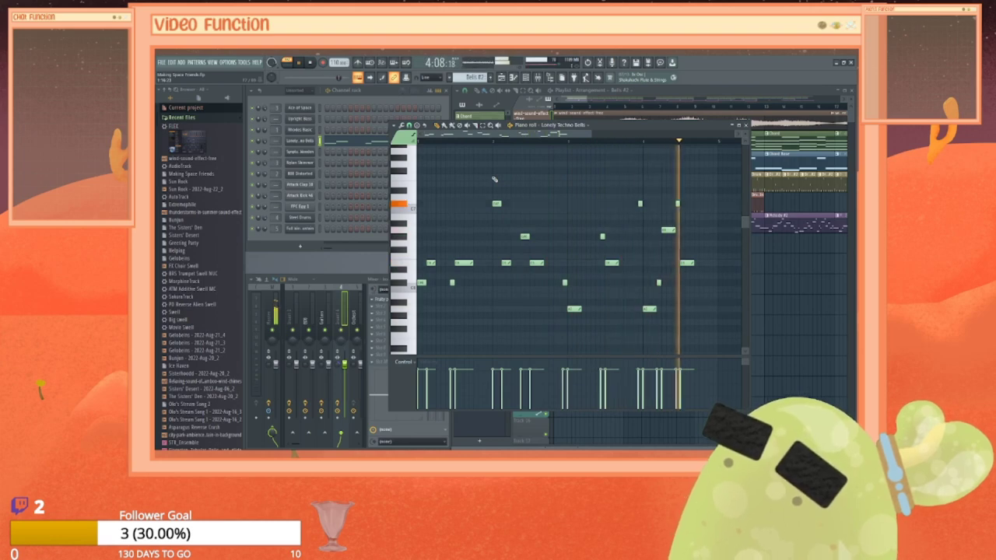
key(space)
click(745, 125)
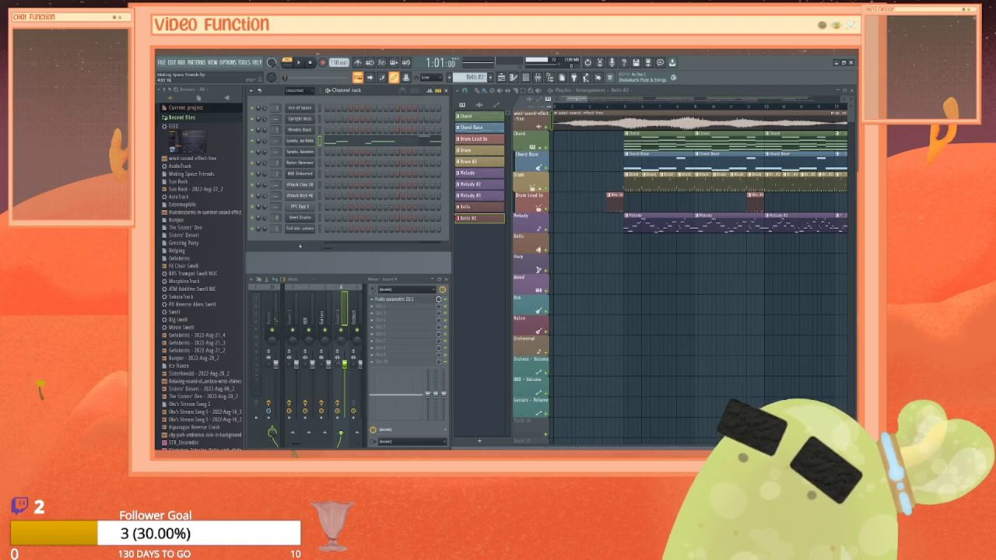
Step: Place Bells #2 clips on the Bells track beneath the Melody #2 clips in each full section of the arrangement
scroll(575, 272, right, 10)
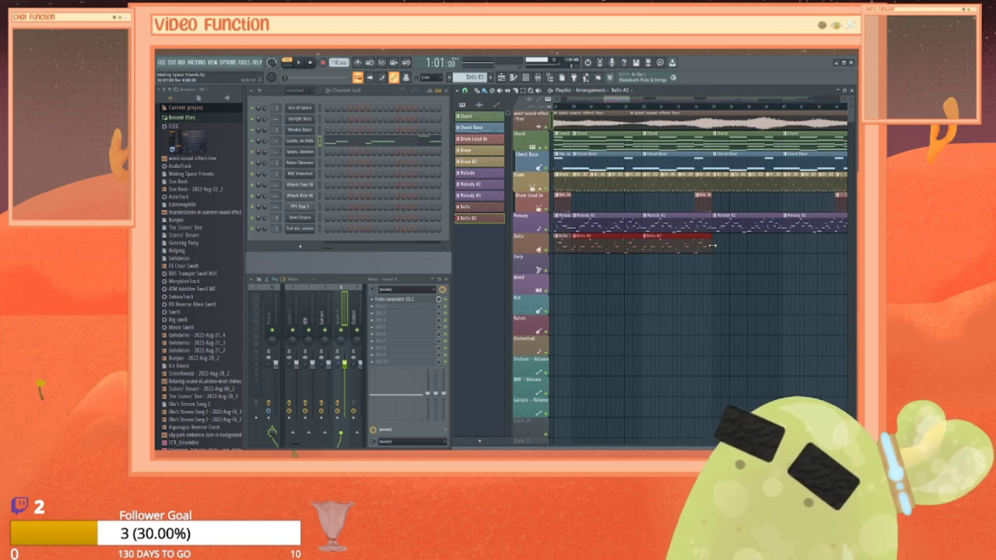
drag(709, 246, 804, 255)
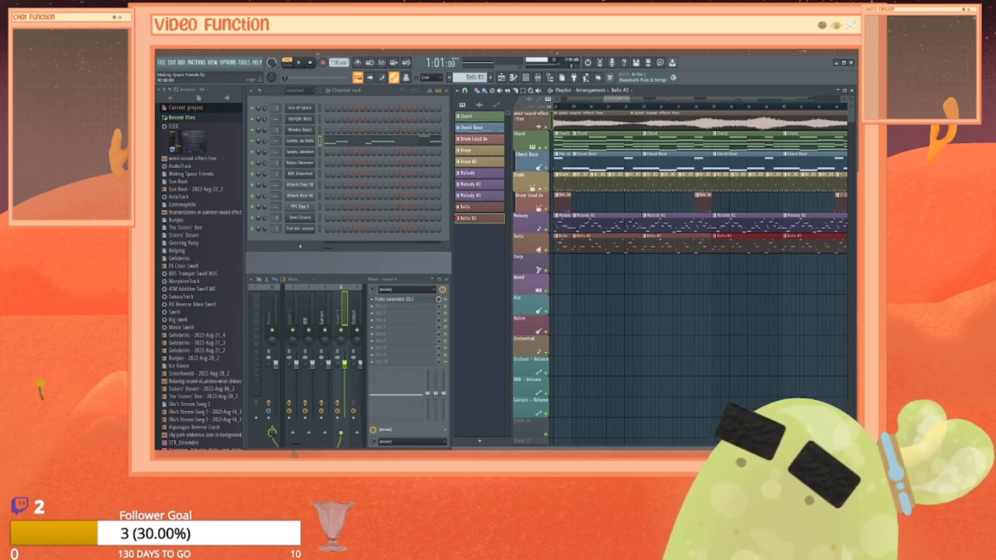
drag(620, 98, 660, 99)
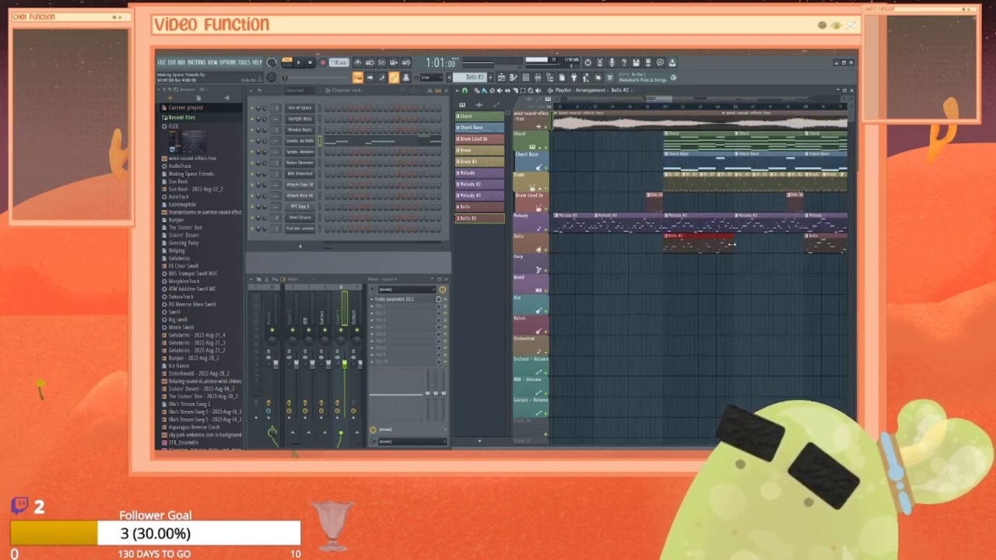
key(ctrl+b)
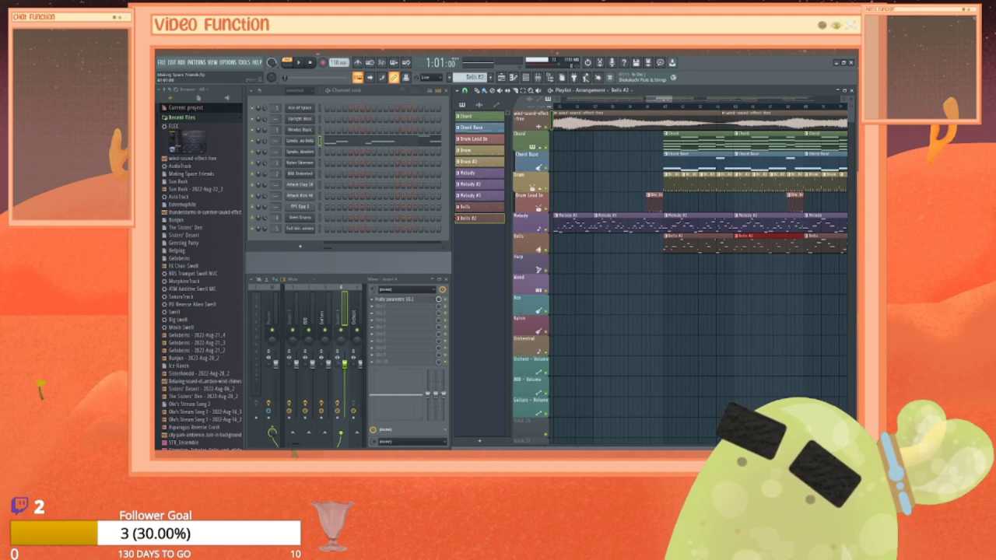
drag(661, 99, 721, 99)
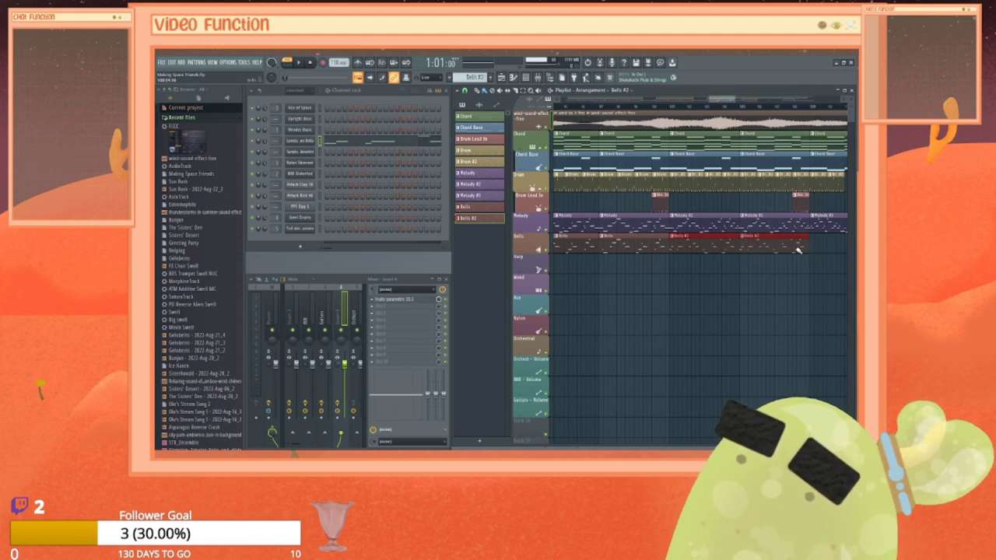
drag(722, 98, 795, 99)
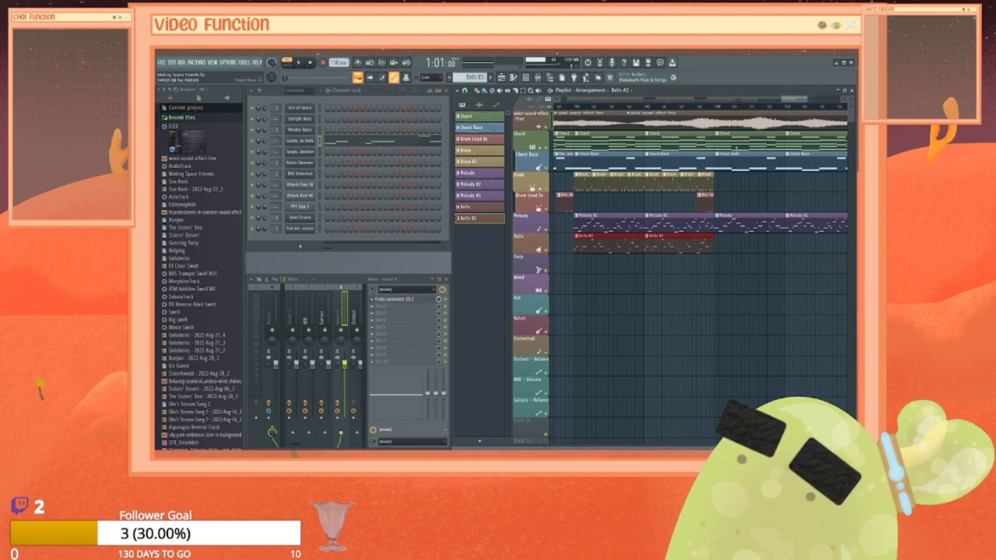
Step: Clone the Bells #2 pattern and select the new Bells #3 copy for editing
drag(799, 99, 576, 99)
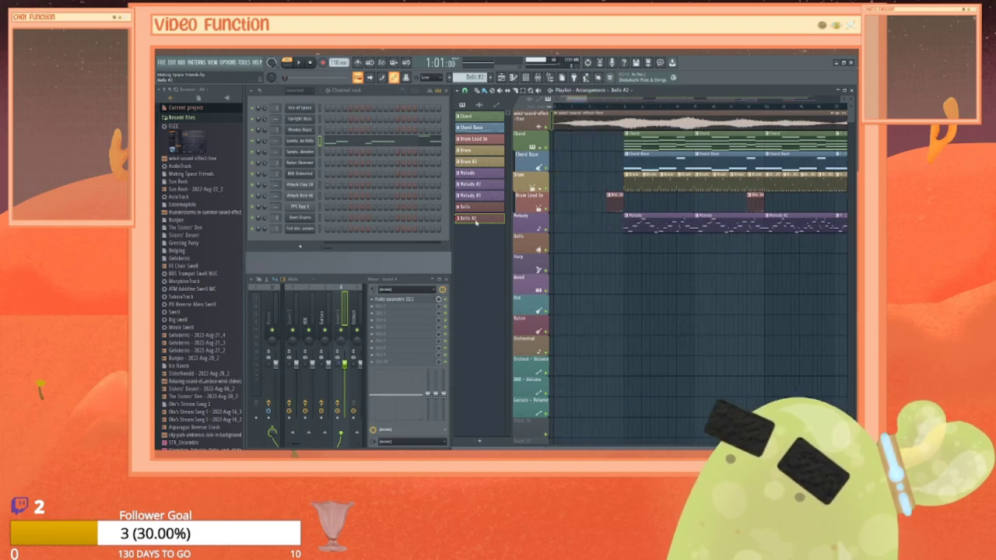
right_click(477, 220)
click(500, 306)
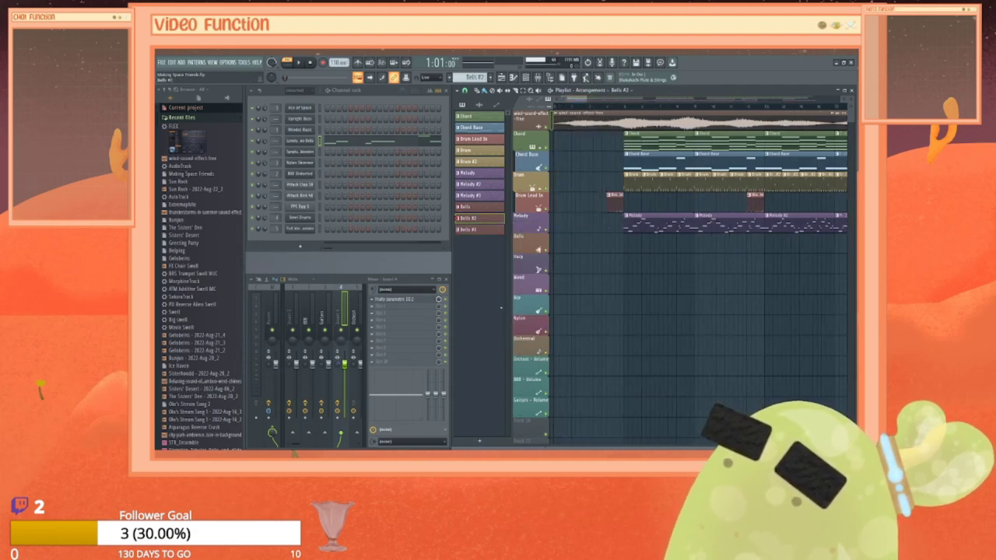
click(476, 229)
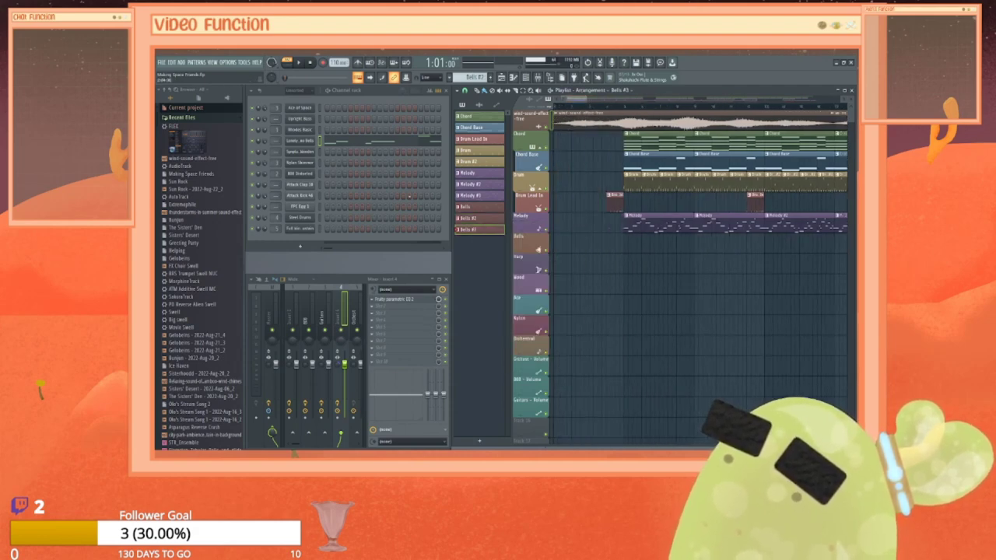
Step: Clear all Lonely Techno Bells notes from the Bells #3 pattern and close its piano roll
right_click(293, 141)
click(330, 141)
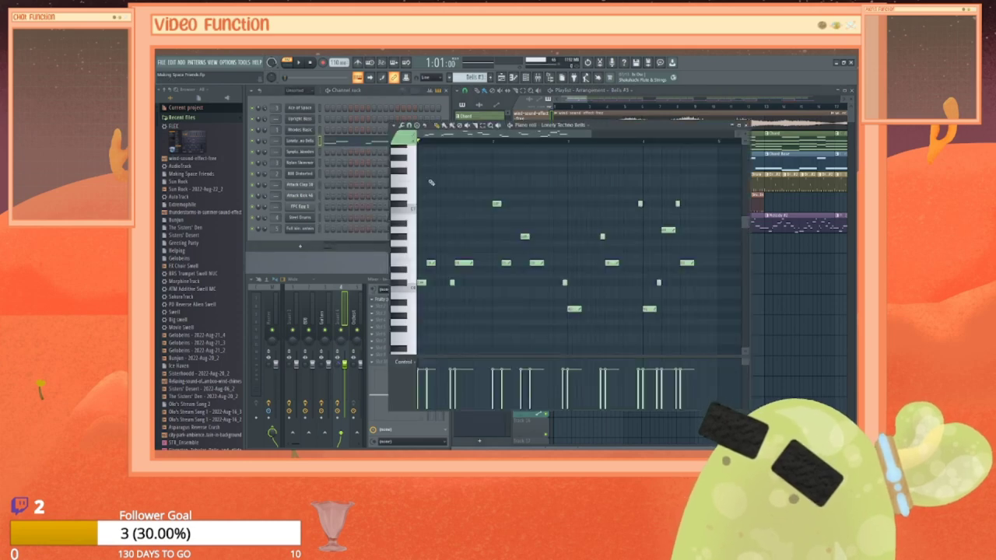
key(ctrl+a)
key(Delete)
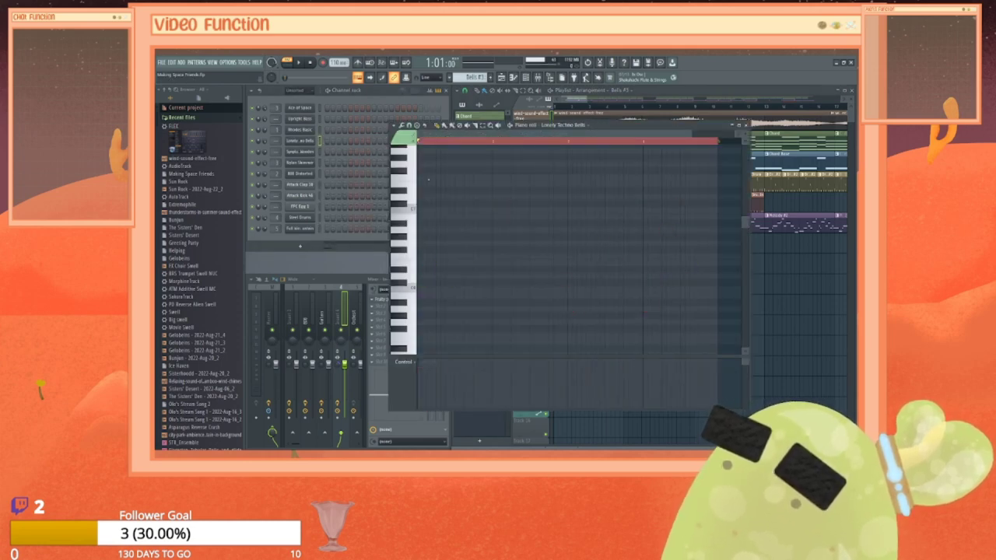
click(743, 125)
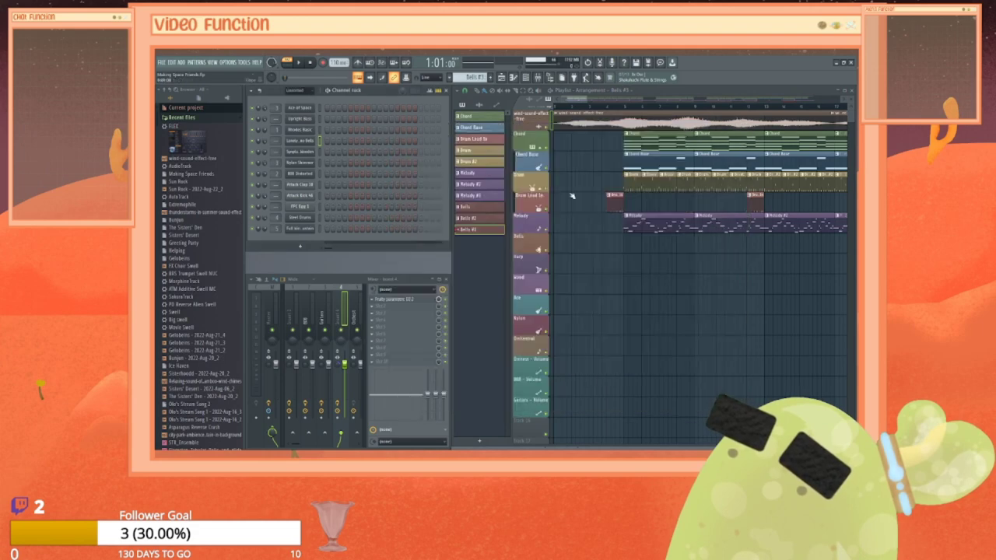
Step: Copy all Steel Drums notes from the Melody #3 pattern and close its piano roll
click(480, 195)
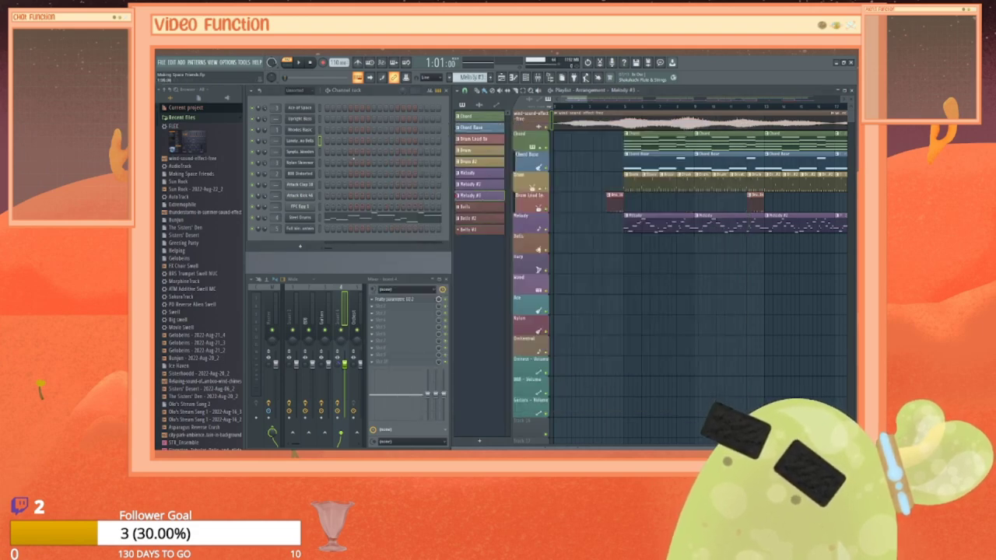
right_click(299, 216)
click(342, 217)
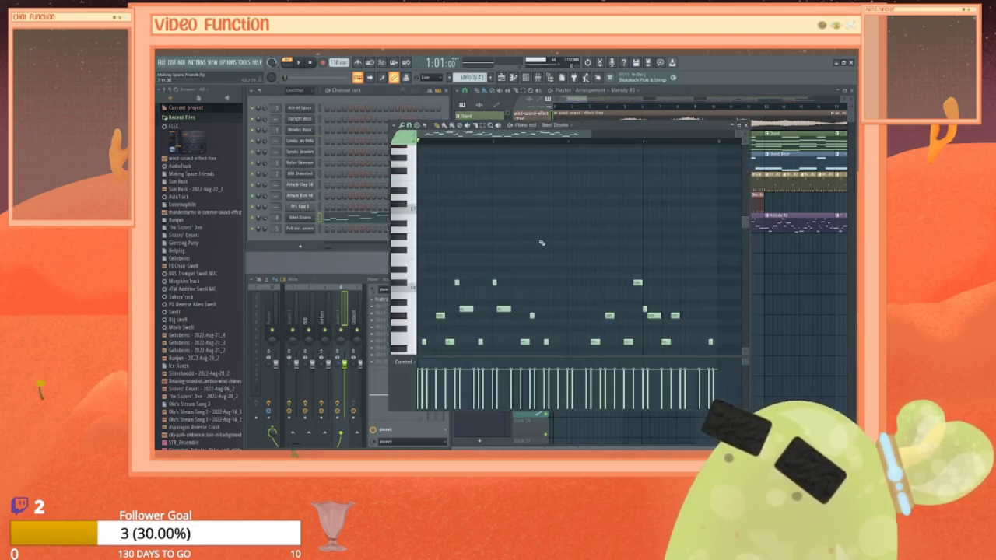
key(ctrl+a)
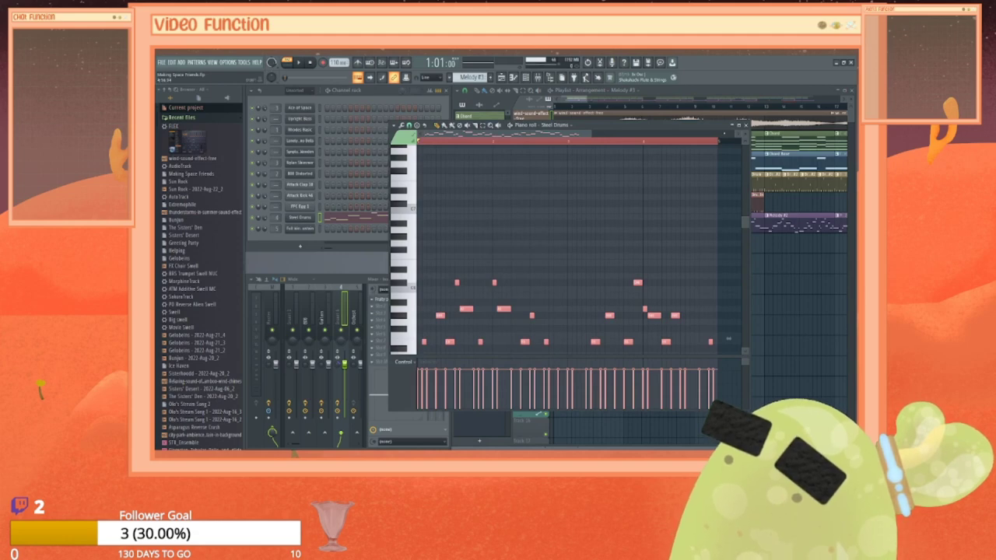
click(745, 125)
Step: Paste the copied Melody #3 notes into the Lonely Techno Bells channel of the Bells #3 pattern
click(486, 231)
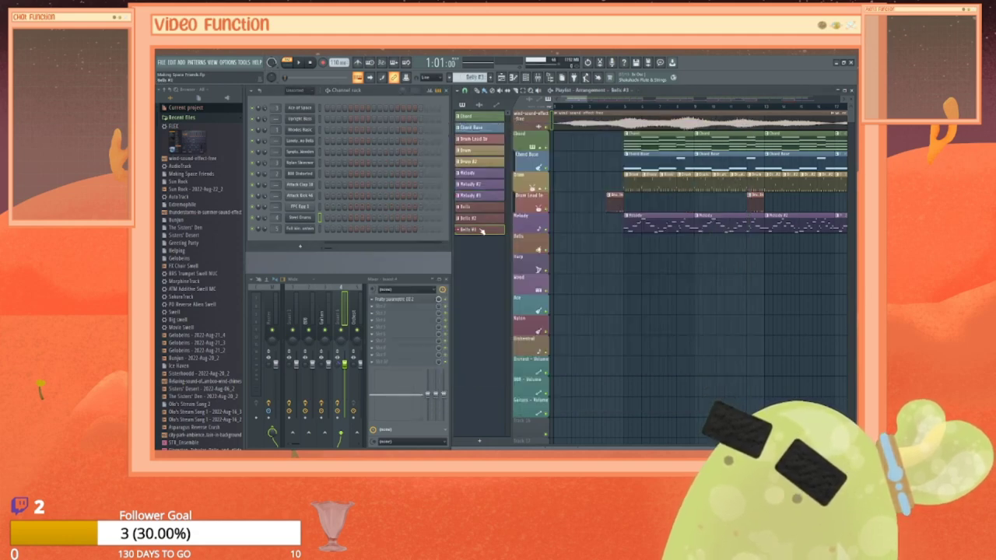
right_click(299, 219)
click(304, 152)
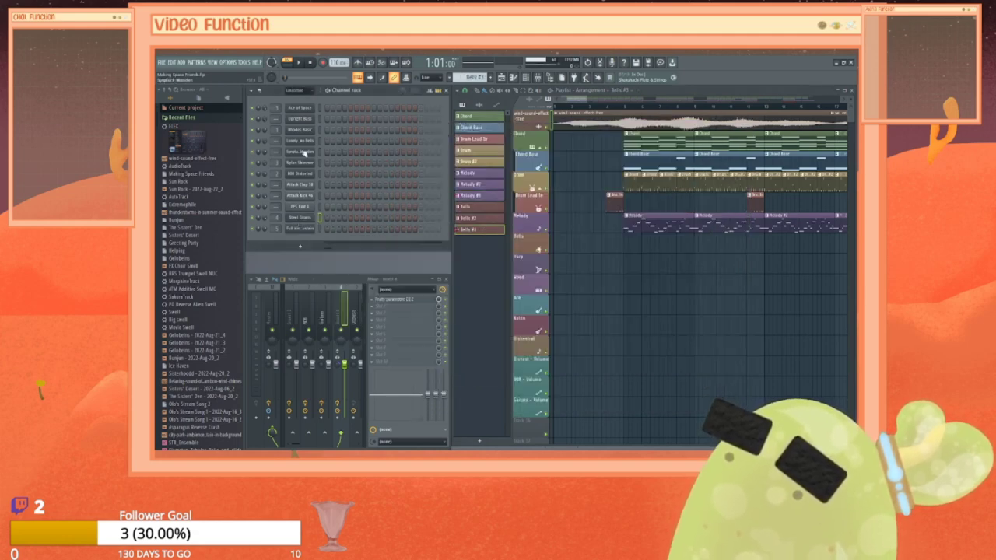
right_click(307, 141)
click(342, 144)
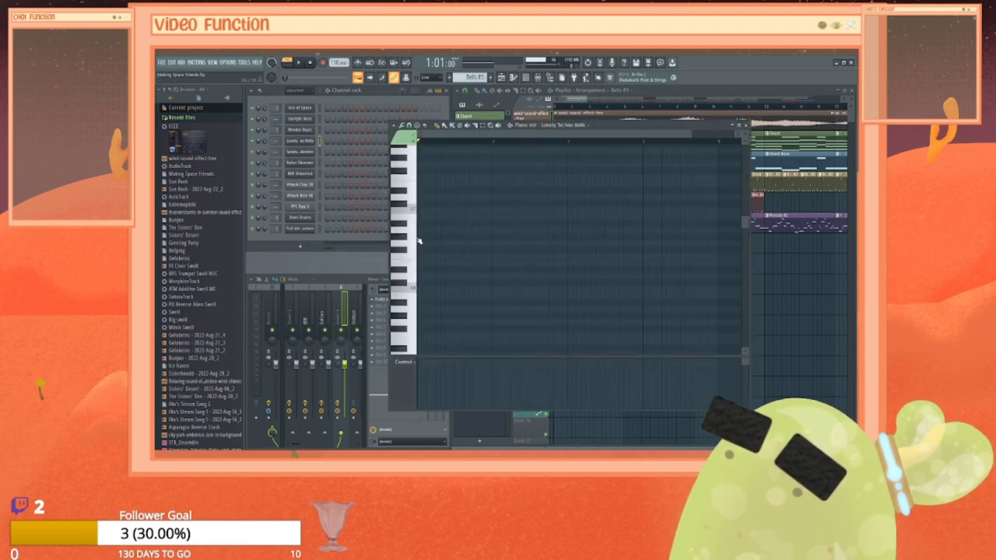
click(478, 245)
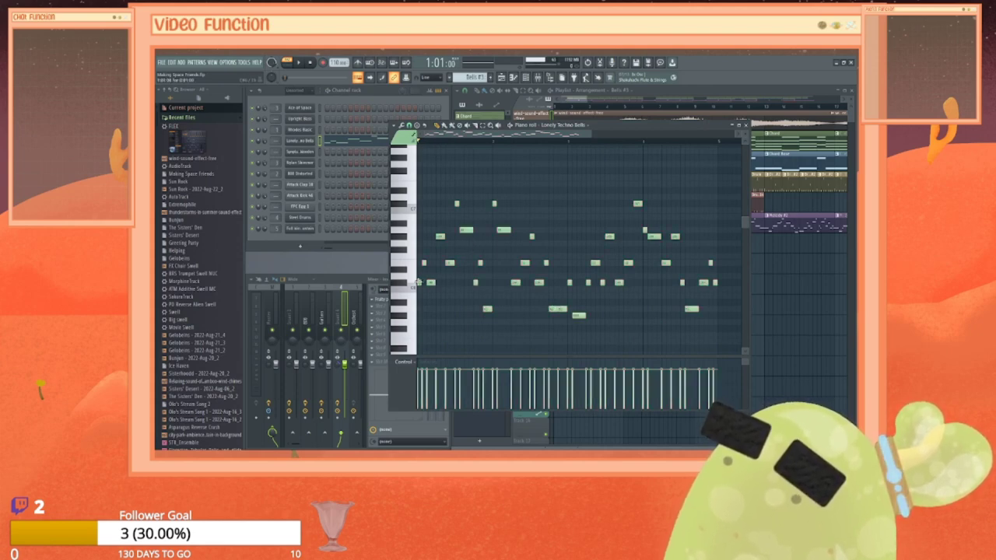
Step: Thin out the first bar of the Bells #3 notes, deleting surplus melody notes and redrawing some of the kept ones
drag(434, 283, 437, 283)
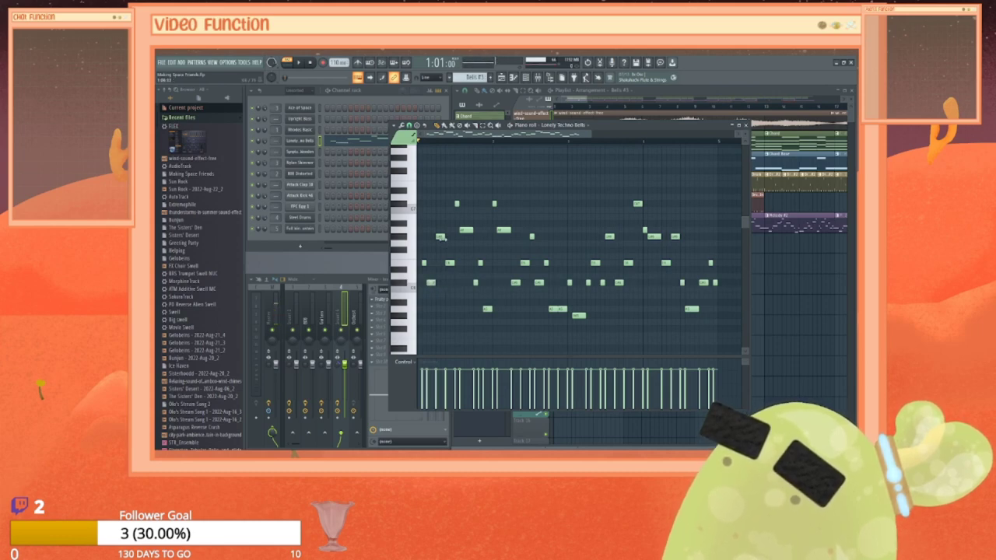
right_click(441, 238)
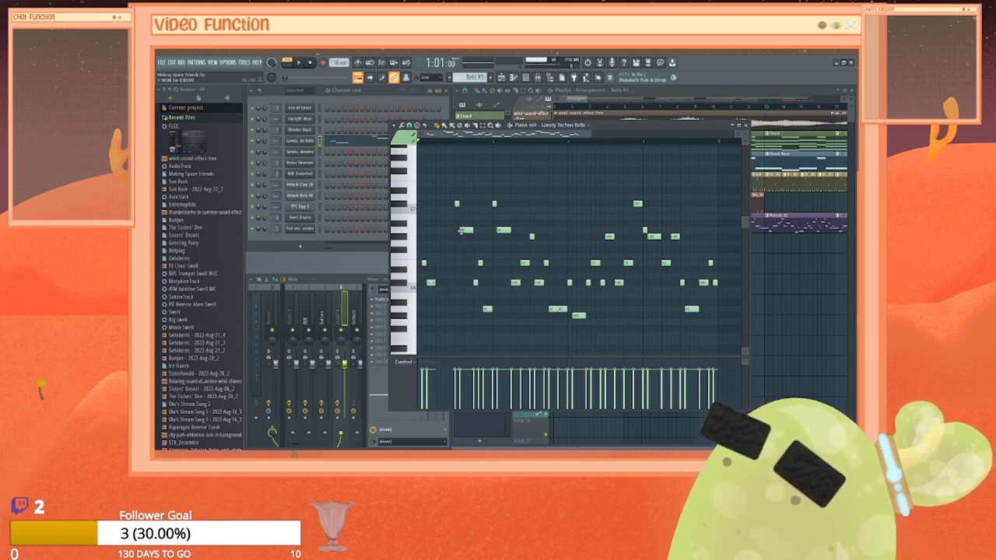
right_click(461, 231)
click(463, 231)
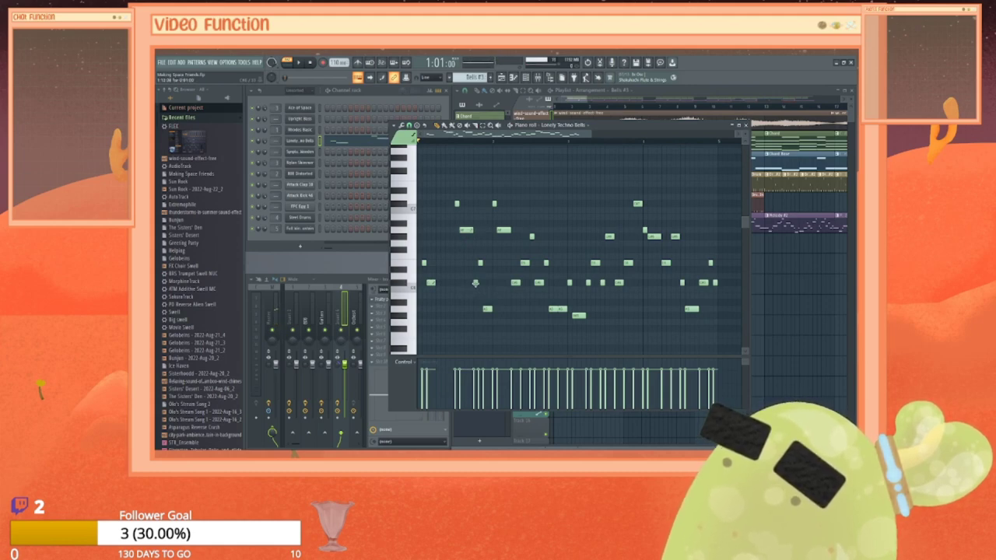
right_click(476, 283)
click(487, 311)
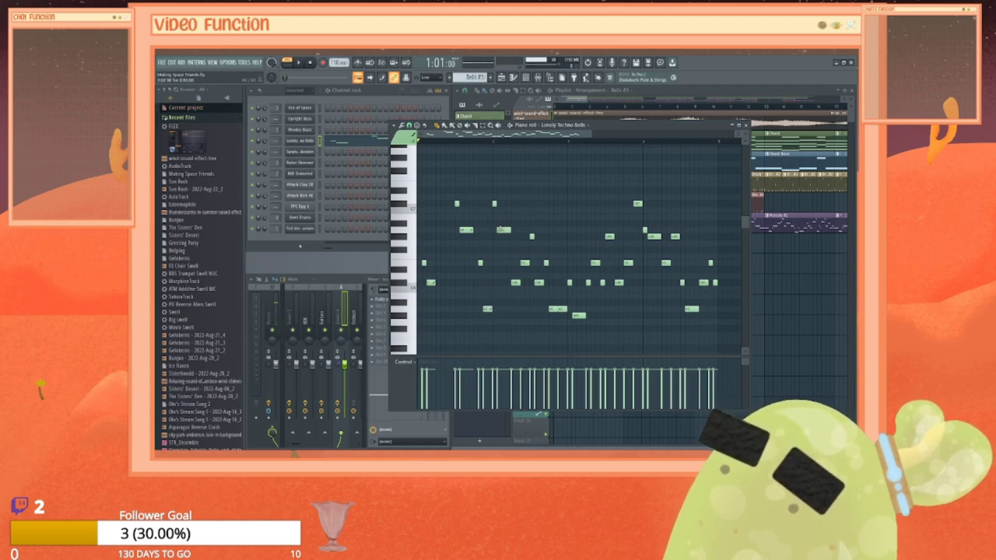
Step: Thin out the second bar of Bells #3, deleting surplus notes and redrawing the kept ones with a longer length
right_click(501, 230)
click(500, 229)
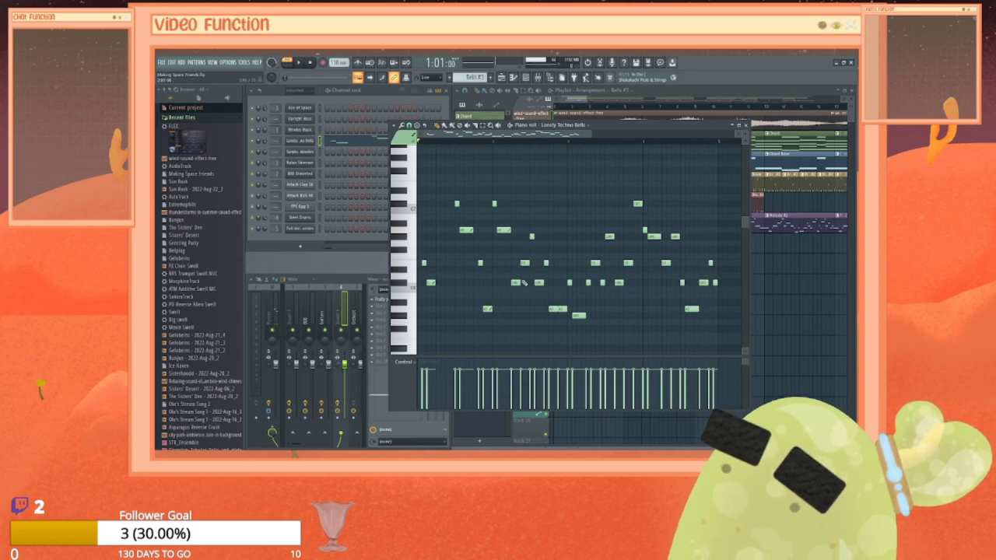
right_click(516, 283)
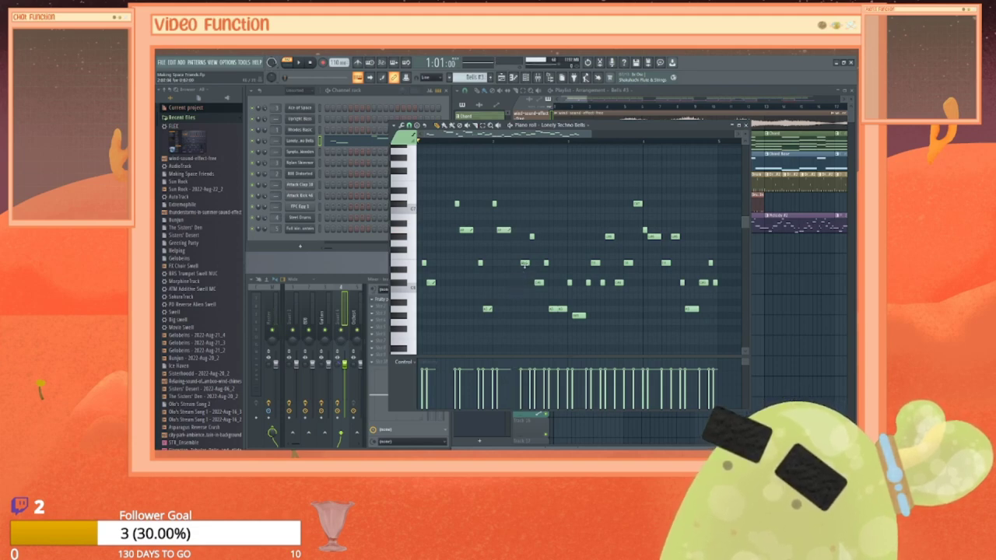
right_click(525, 263)
right_click(539, 284)
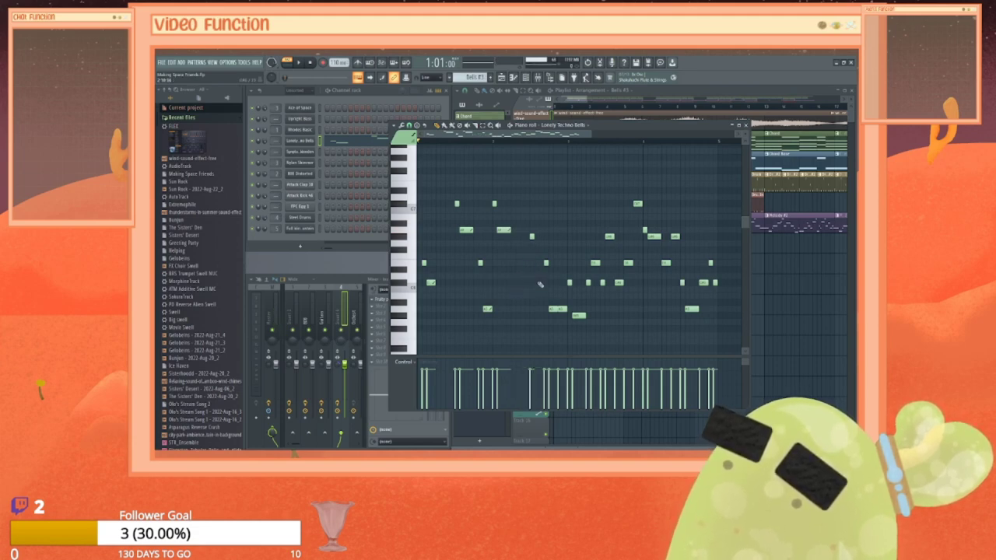
click(538, 283)
right_click(547, 264)
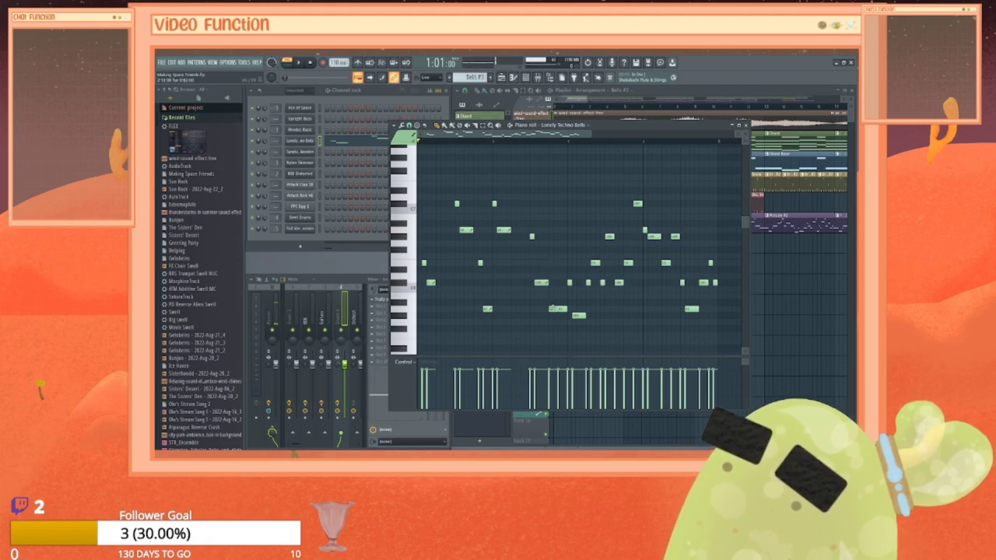
right_click(552, 308)
right_click(559, 309)
Step: Thin out the third bar of Bells #3, replacing the low opening note and two mid-range notes and deleting surplus high ones
right_click(575, 316)
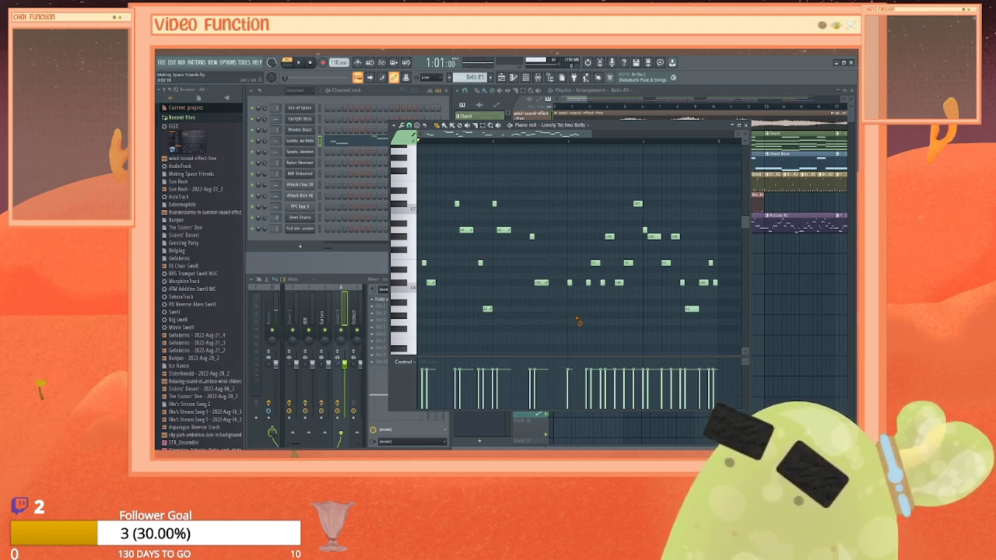
click(574, 316)
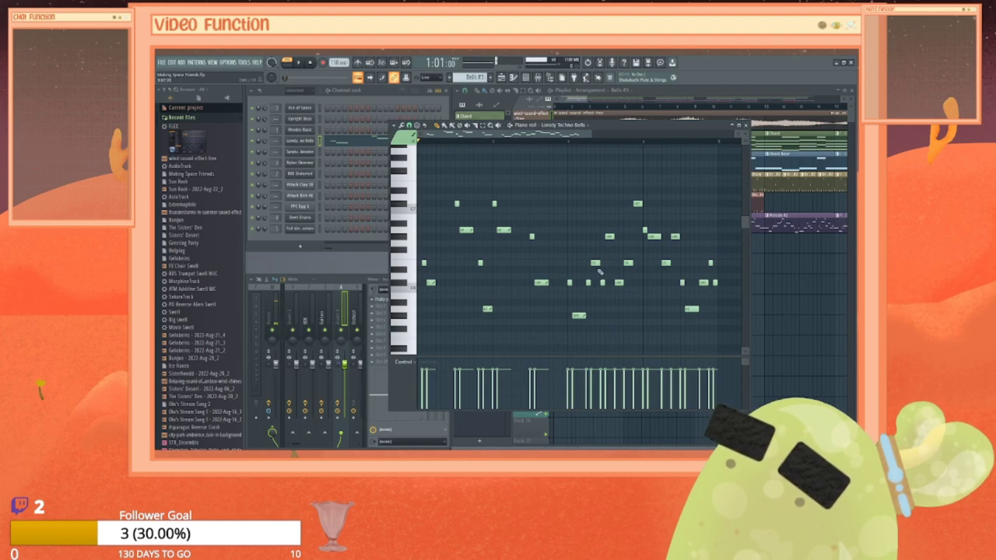
right_click(595, 263)
click(598, 264)
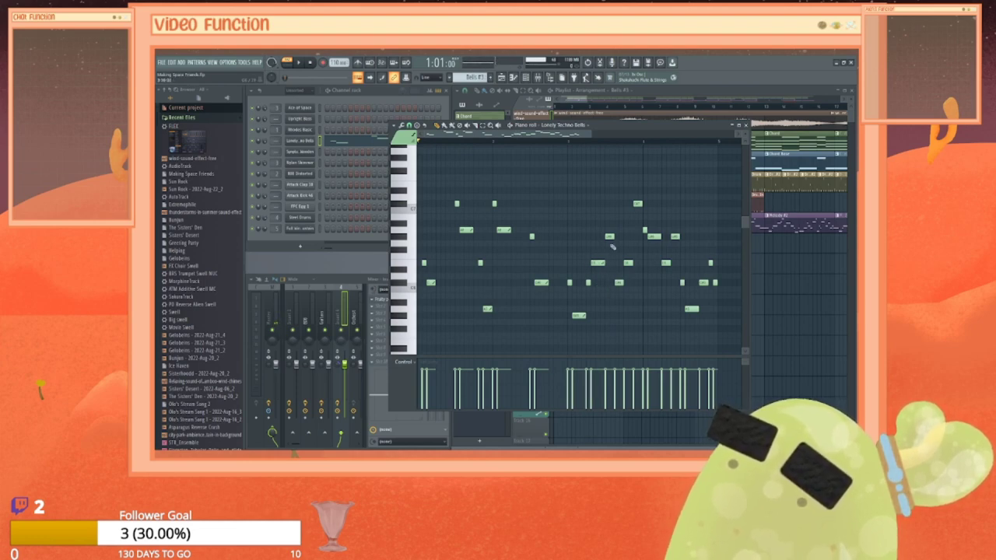
right_click(610, 236)
right_click(627, 264)
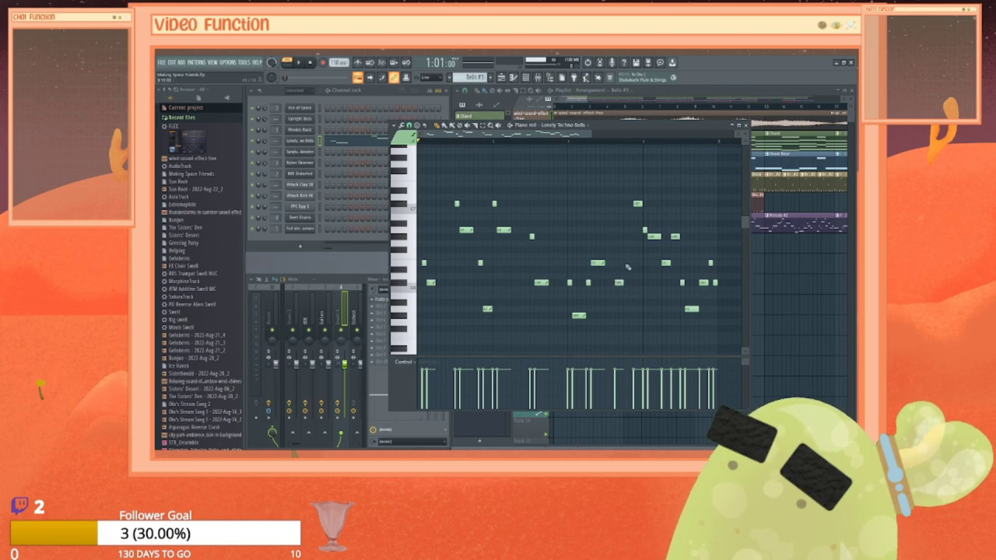
click(629, 264)
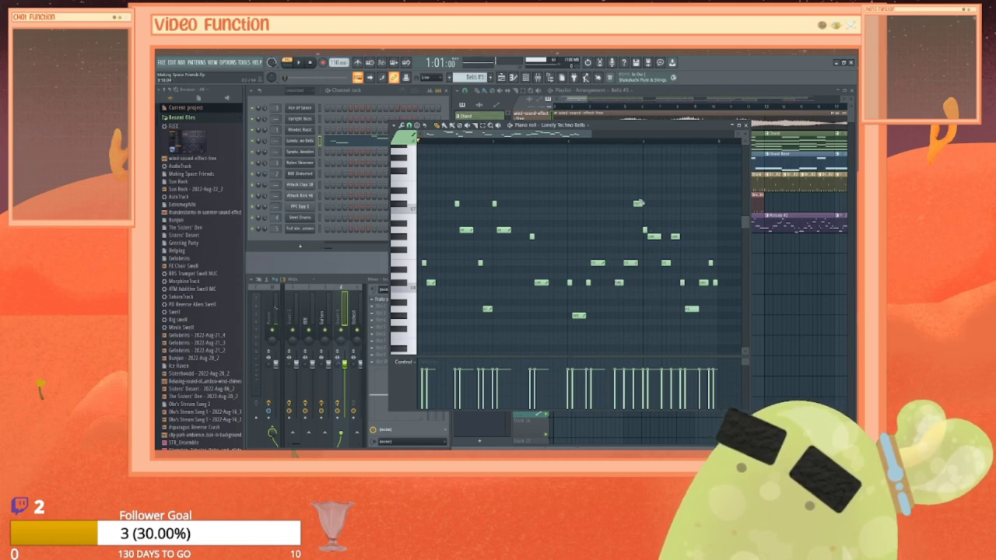
right_click(638, 204)
Step: Thin out the fourth bar of Bells #3, redrawing the low note and deleting the surplus notes around it
click(652, 237)
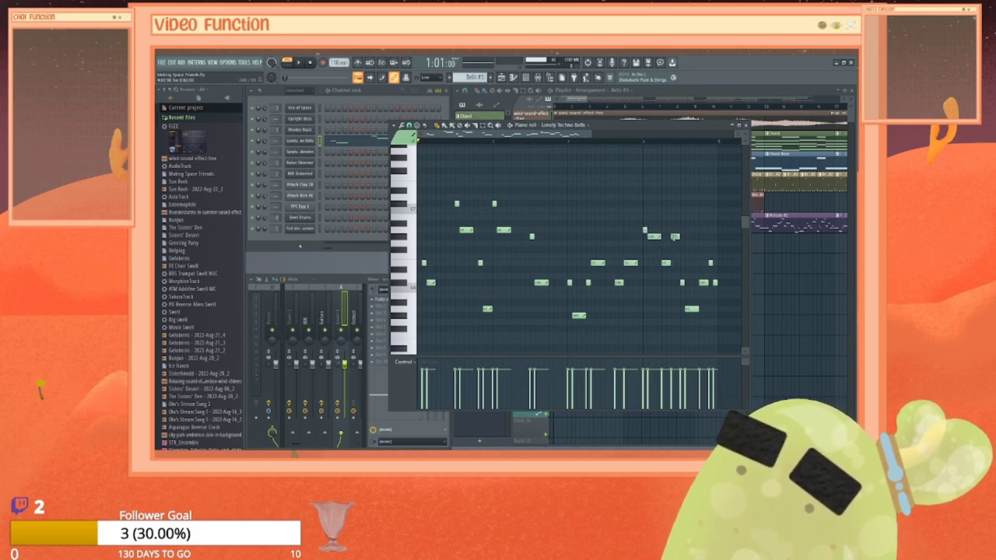
right_click(675, 236)
right_click(667, 264)
right_click(690, 312)
click(690, 311)
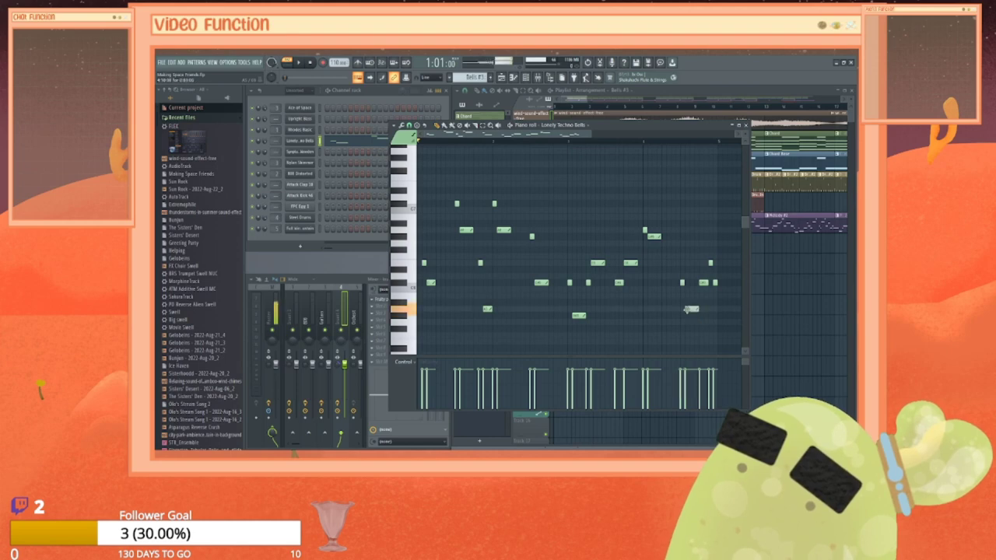
right_click(704, 282)
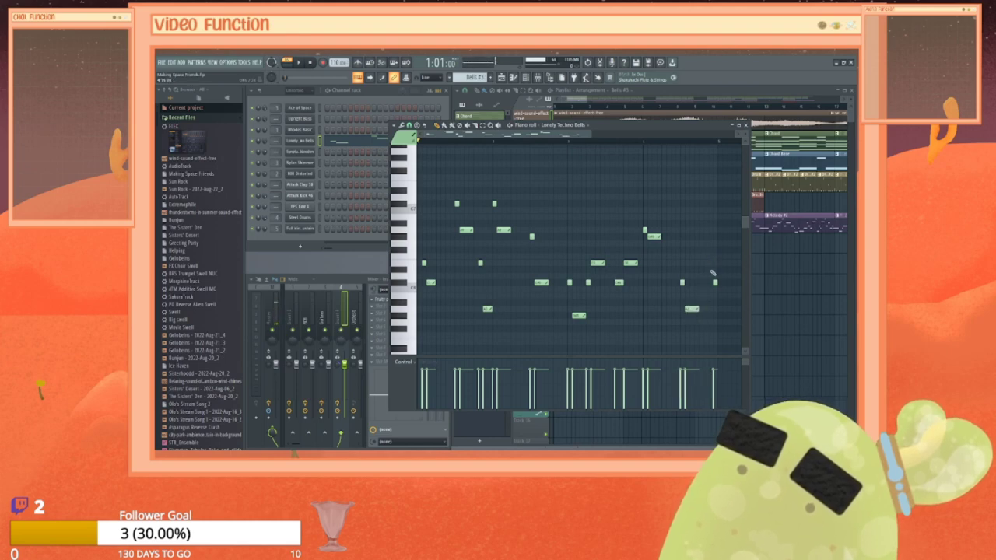
right_click(715, 283)
Step: Audition the thinned Bells #3 pattern, stop playback and close its piano roll
key(space)
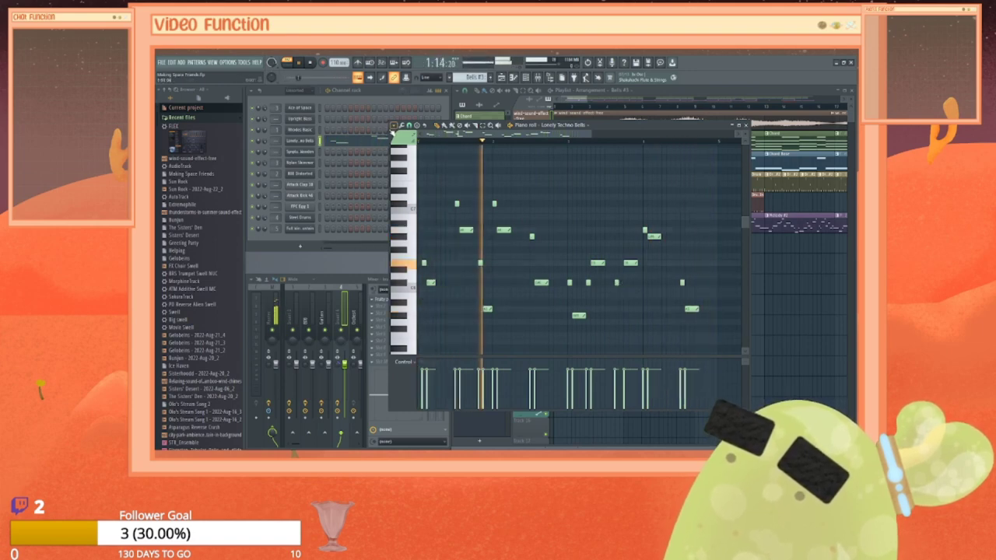
key(space)
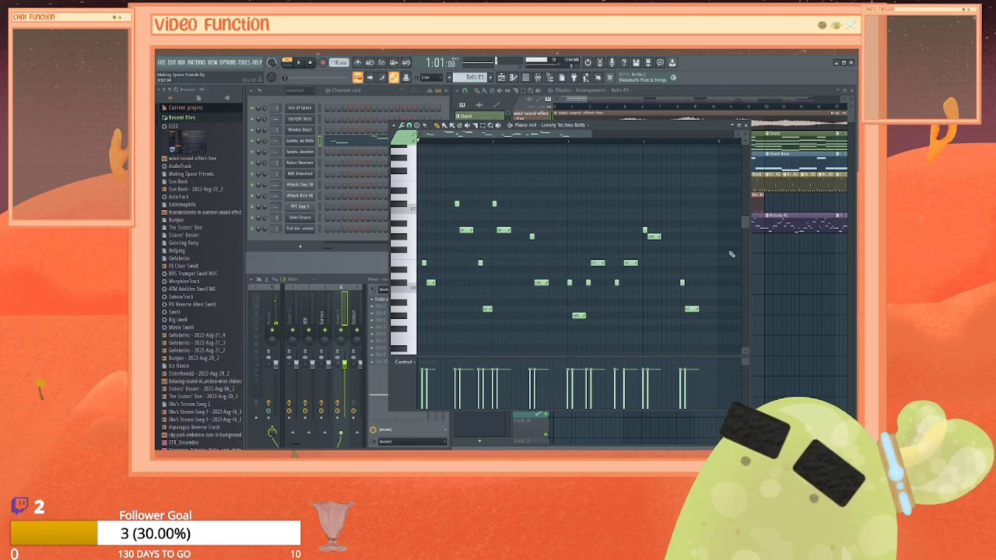
click(746, 125)
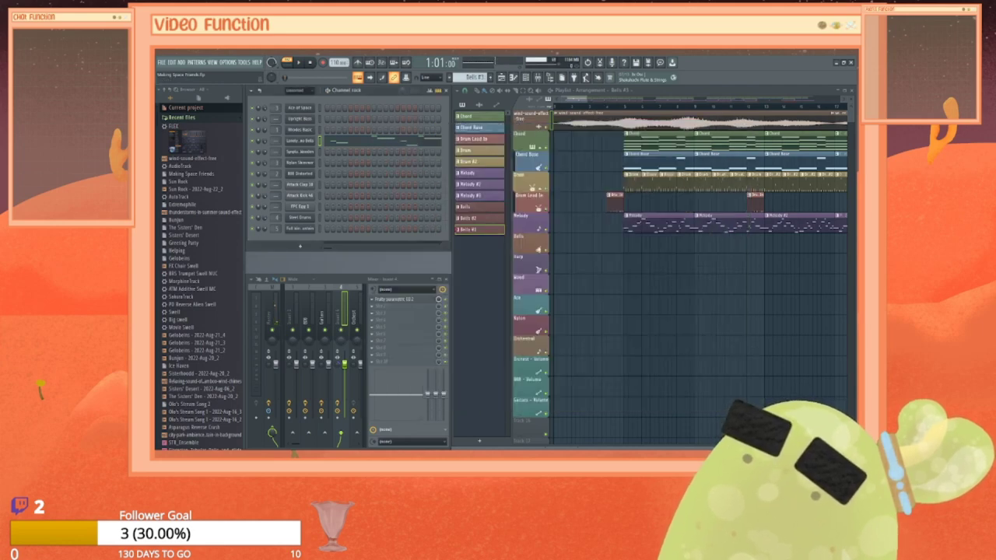
Step: Place Bells #3 clips on the Bells track beneath the Melody #3 clips in the arrangement's later sections
drag(577, 98, 665, 99)
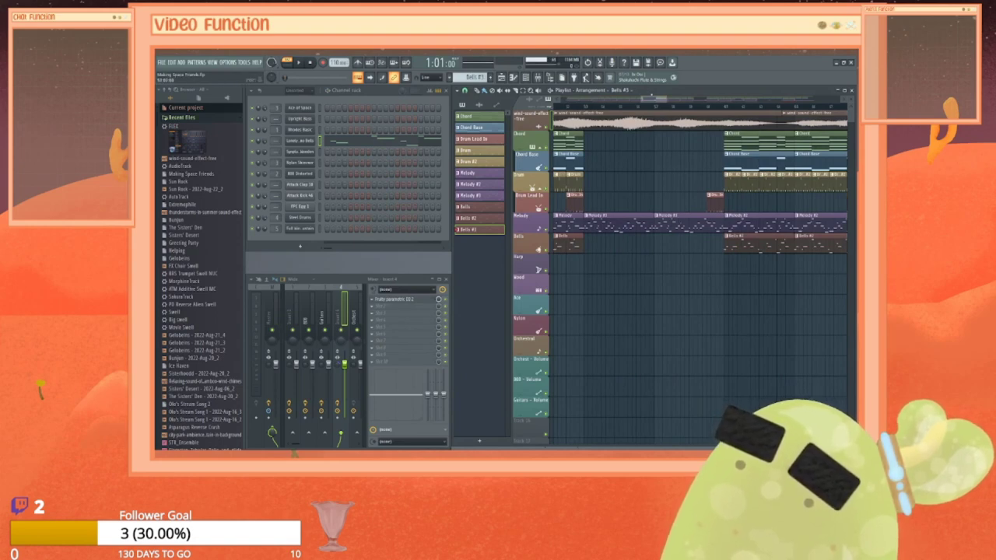
drag(655, 99, 702, 98)
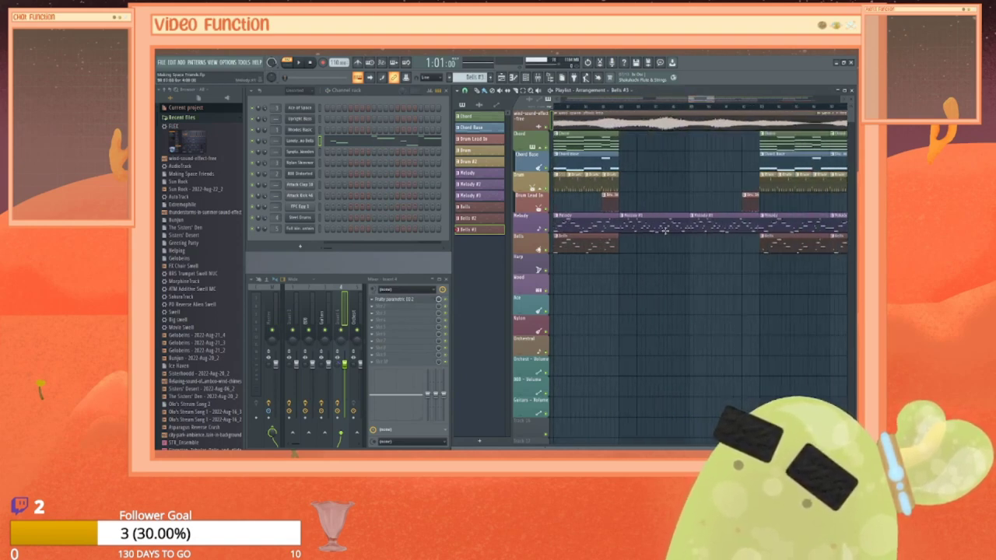
click(623, 247)
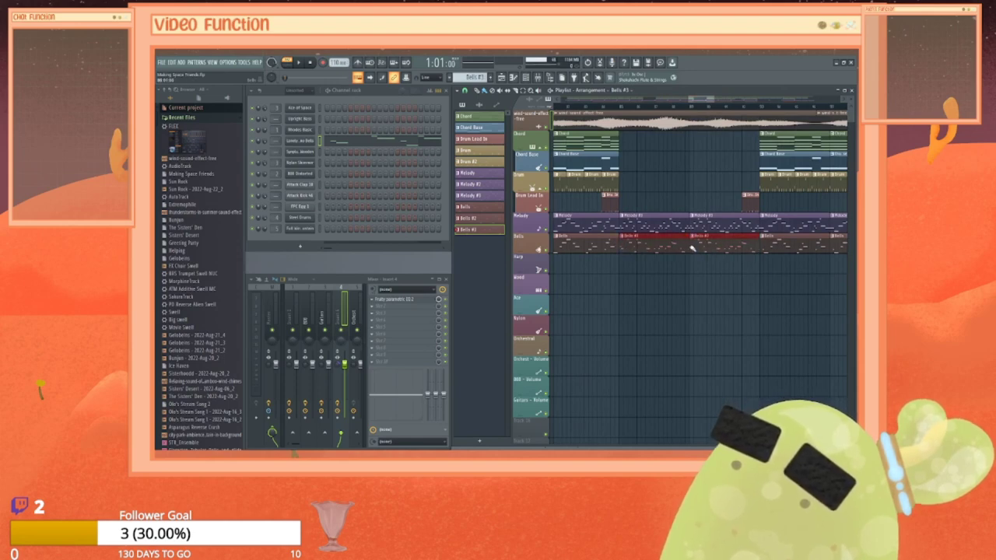
drag(700, 99, 738, 99)
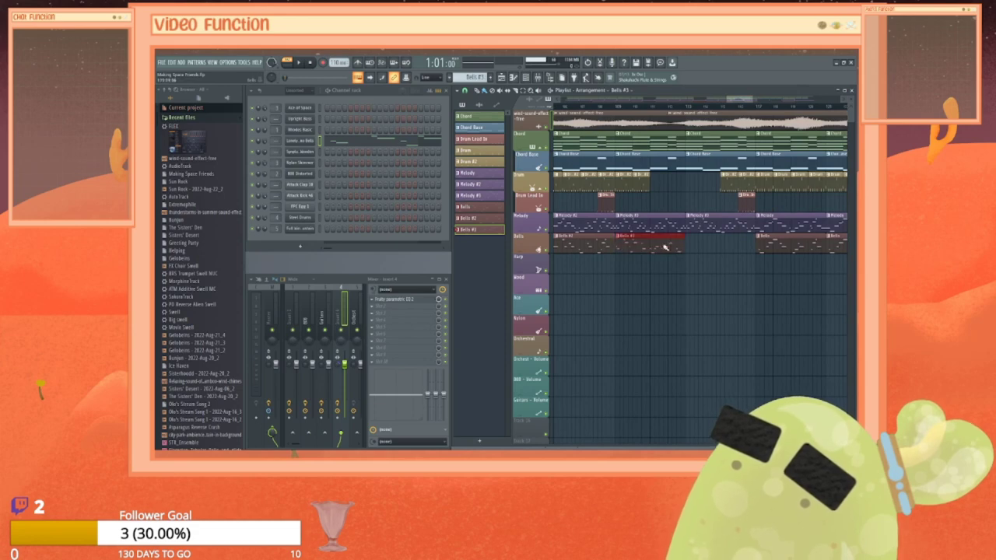
drag(739, 99, 568, 113)
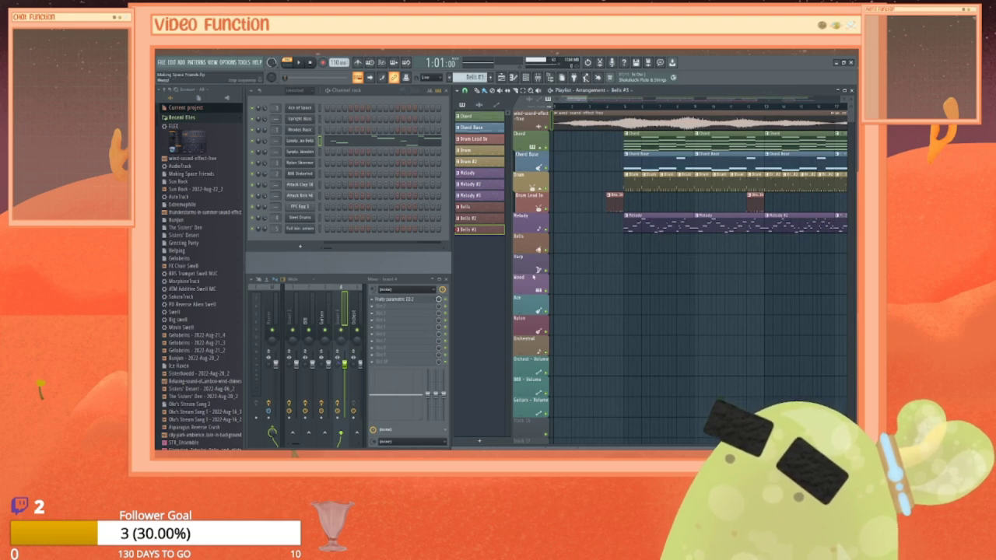
Step: Delete the empty Harp track from the playlist
right_click(527, 261)
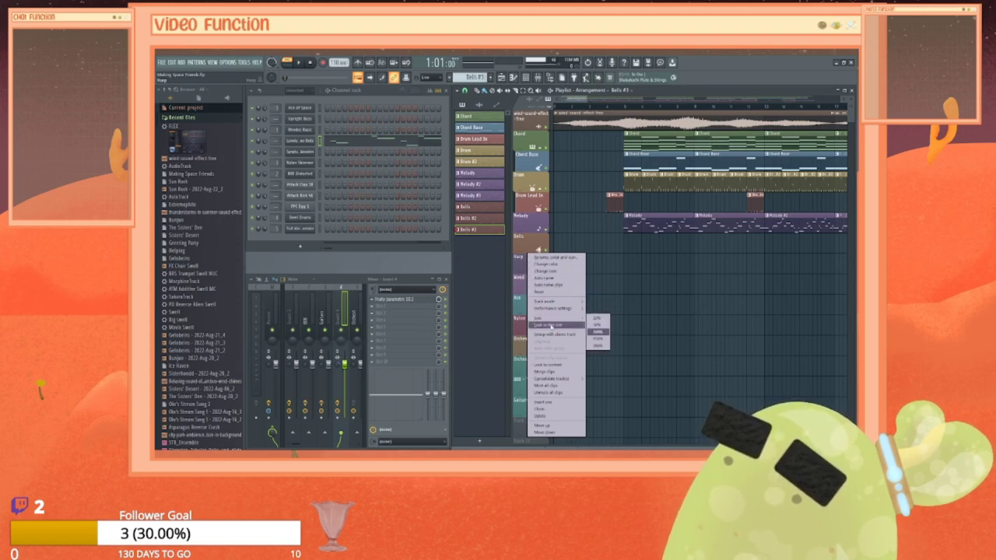
click(551, 423)
click(529, 287)
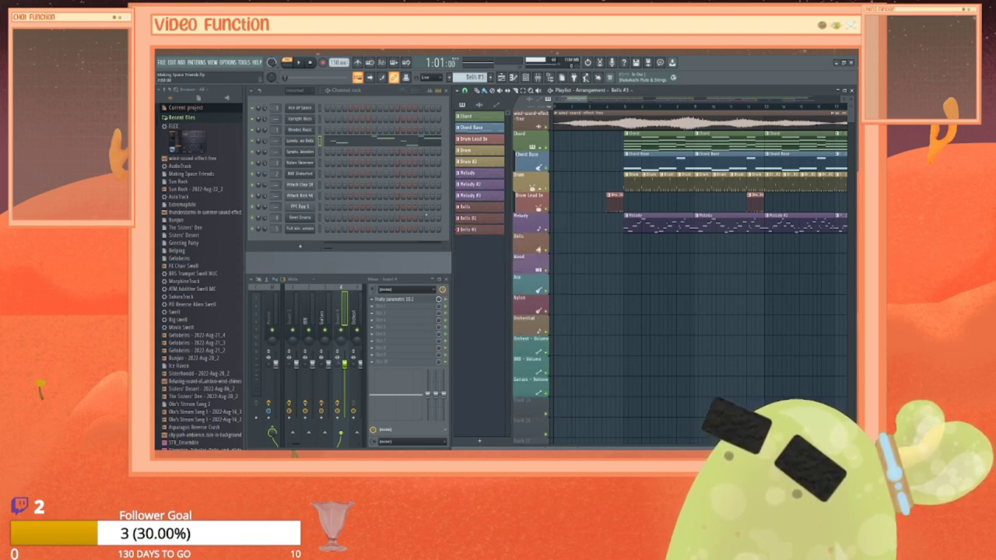
Step: Create a new pattern named Wood and give it a random colour
click(479, 438)
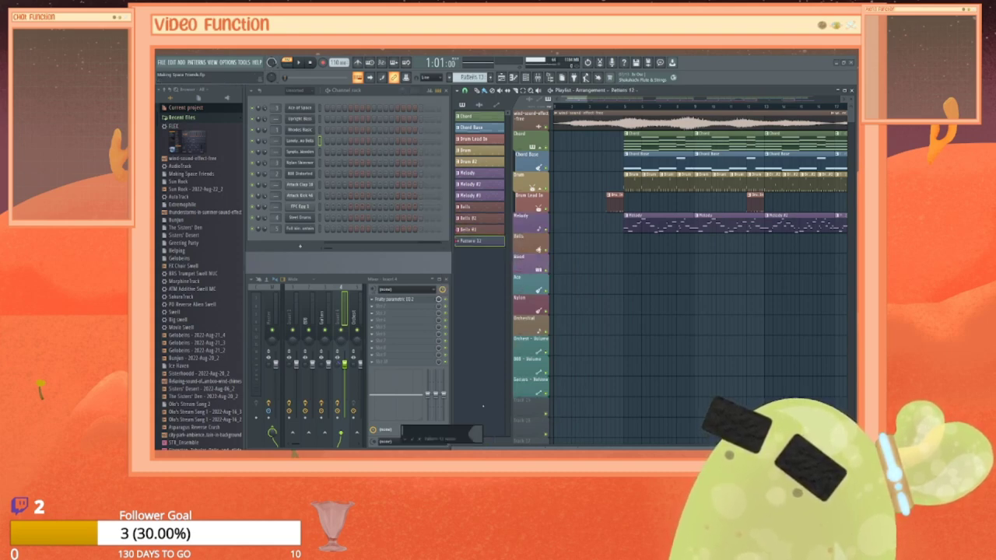
text(W)
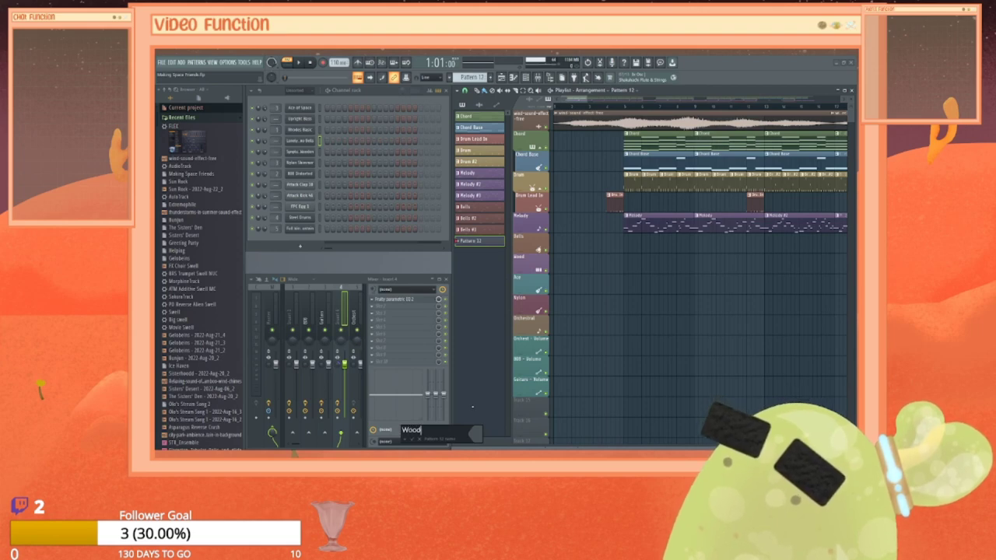
text(ood)
key(Return)
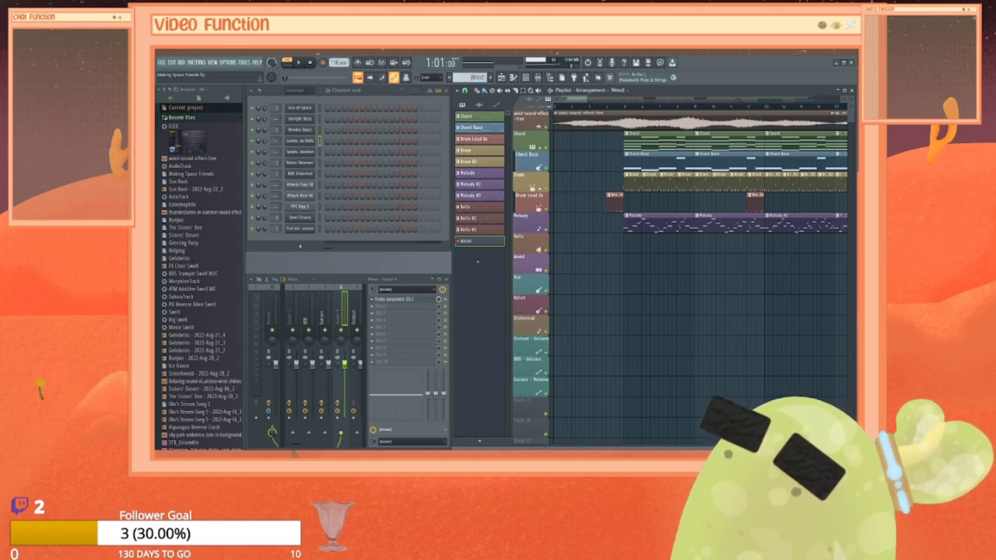
right_click(478, 245)
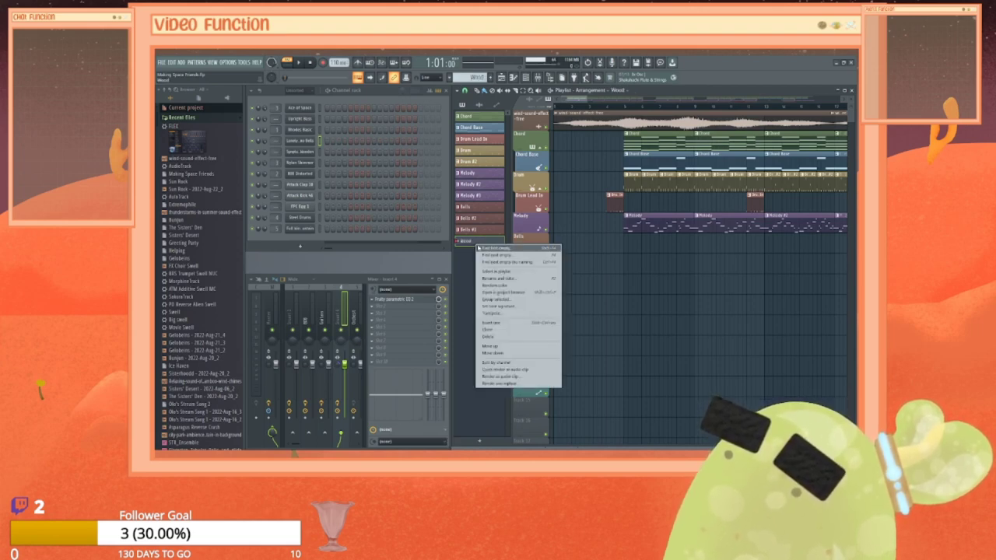
click(500, 286)
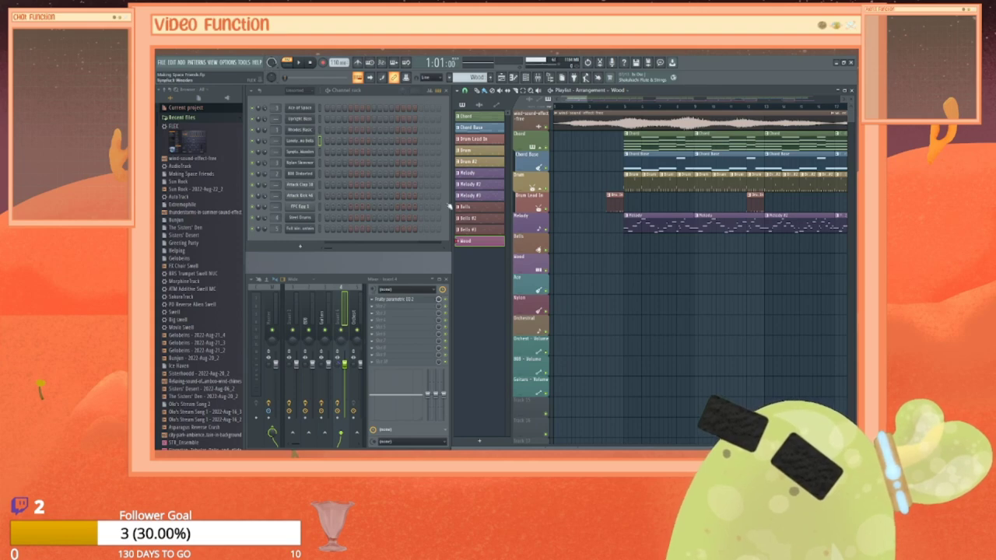
Step: Check the Synpluck Wooden instrument, close it and open that channel's piano roll for the Wood pattern
click(306, 152)
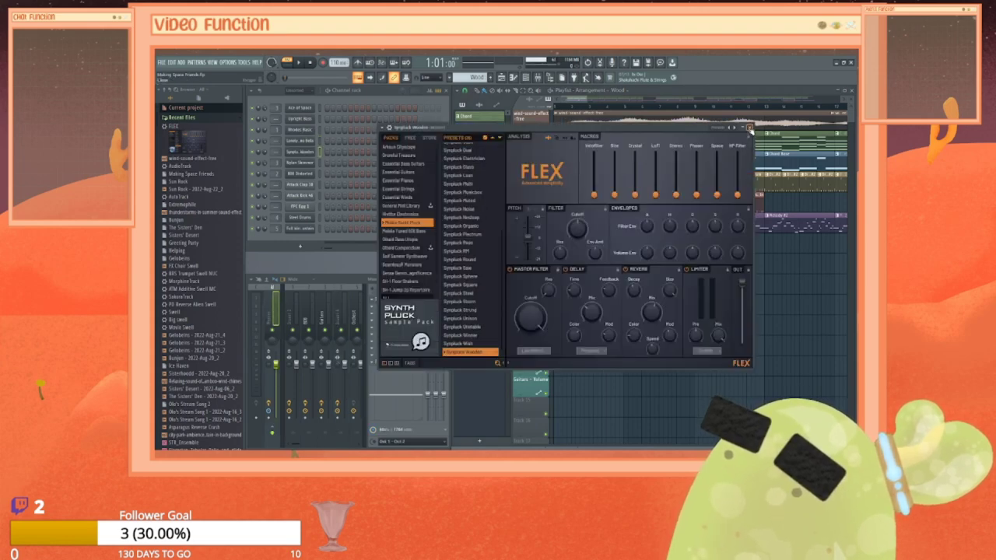
click(750, 130)
right_click(298, 152)
click(329, 152)
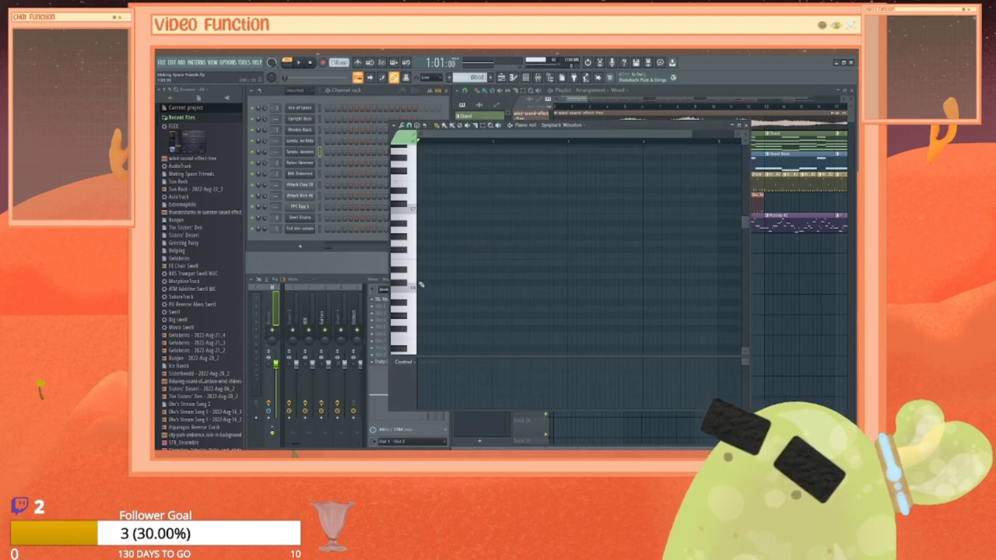
Step: Fill the first bar of the Wood pattern with four back-to-back quarter notes on the lower C#, then audition the bar
click(421, 285)
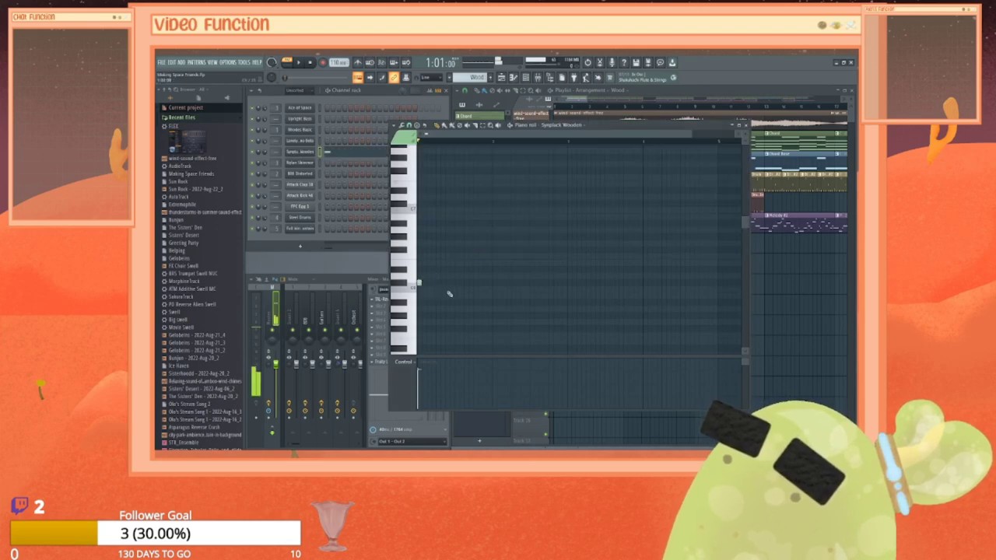
click(413, 211)
click(413, 288)
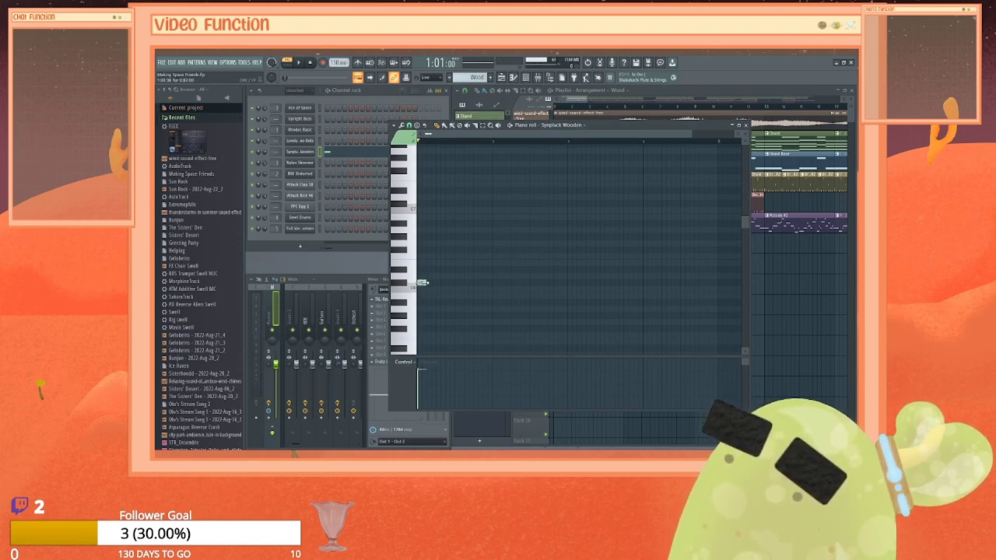
click(430, 285)
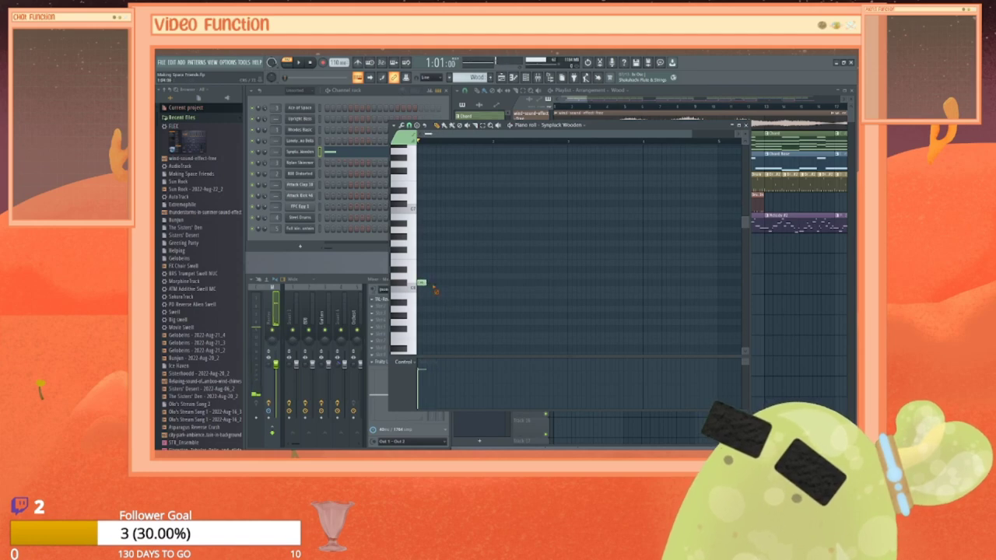
drag(437, 282, 457, 284)
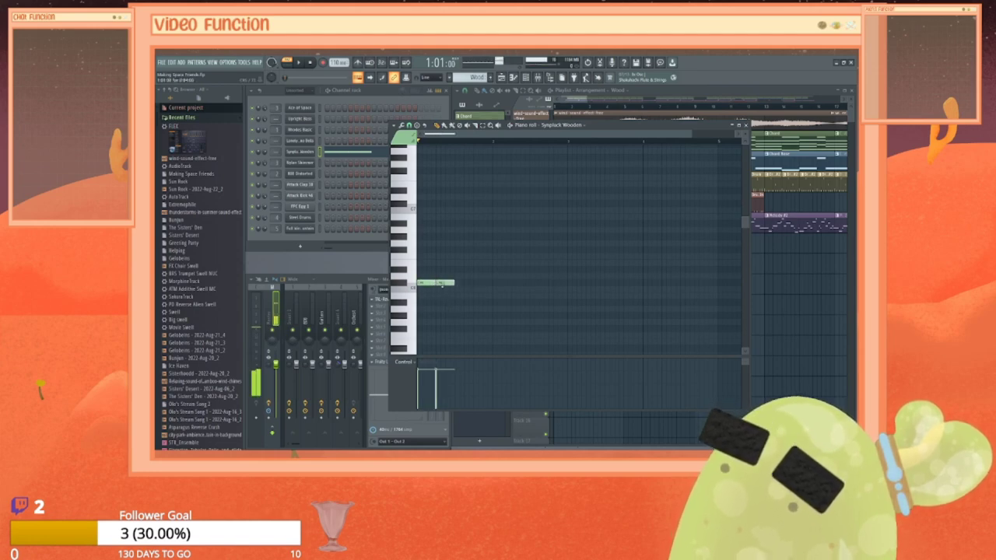
click(462, 285)
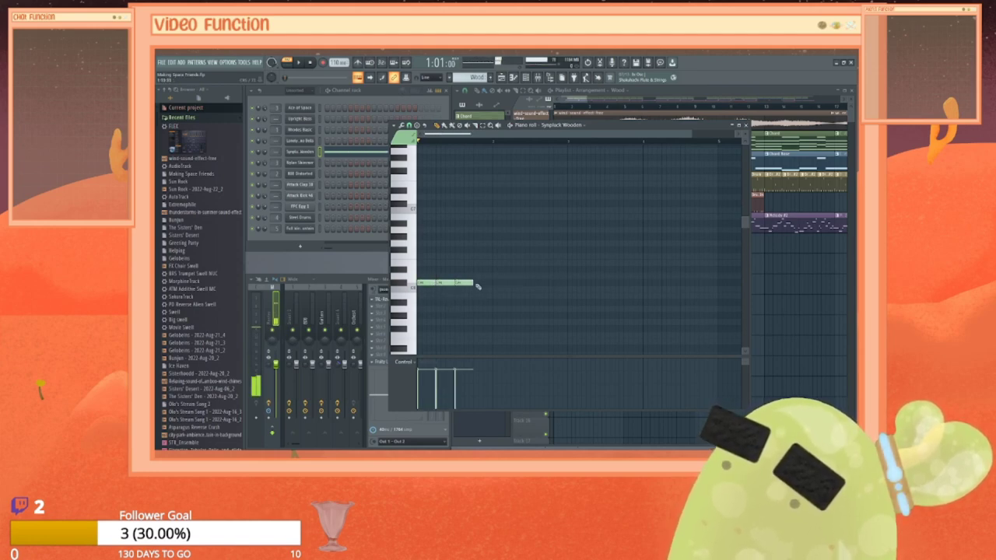
click(480, 284)
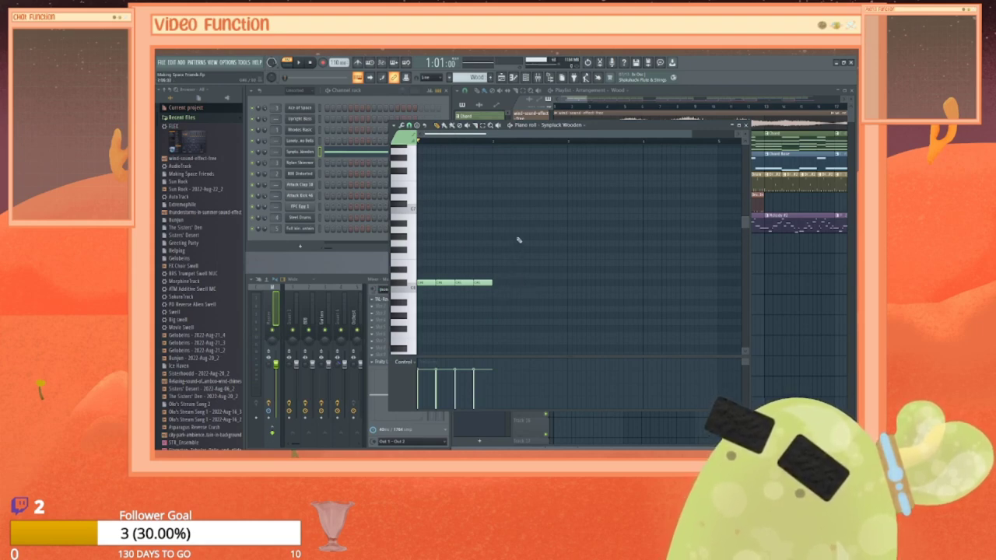
key(space)
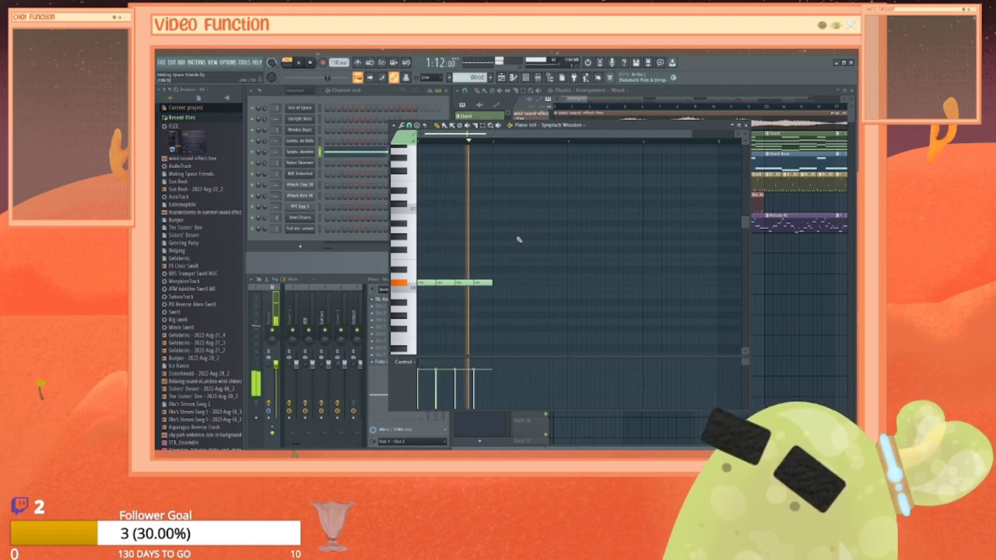
key(space)
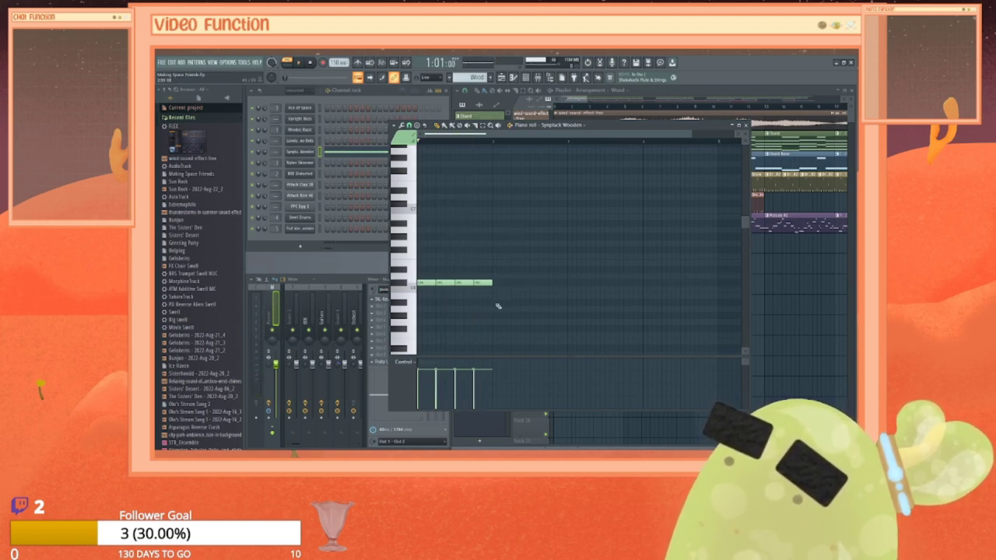
Step: Fill the second bar of the Wood pattern with four back-to-back quarter notes on G#
click(499, 245)
drag(499, 244, 502, 237)
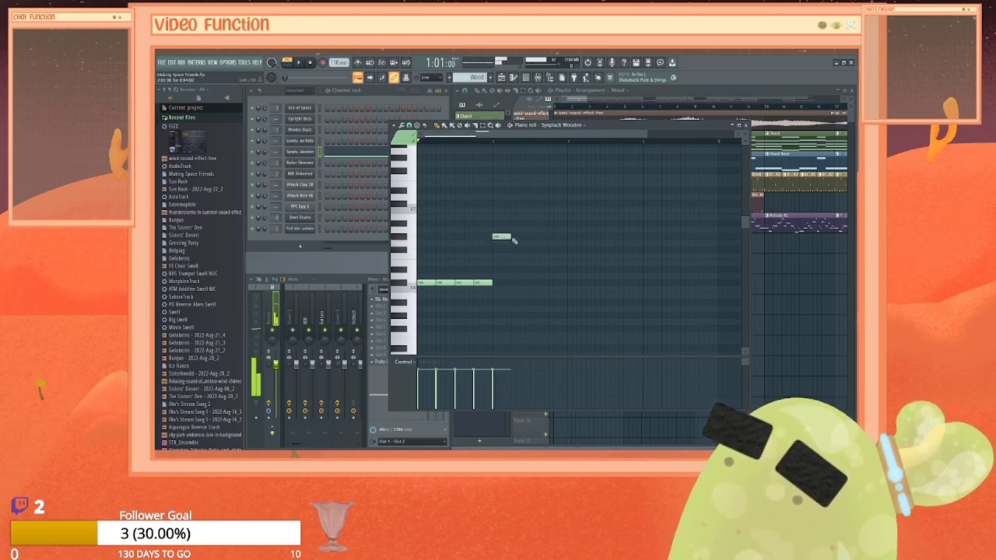
click(513, 238)
click(534, 238)
click(551, 237)
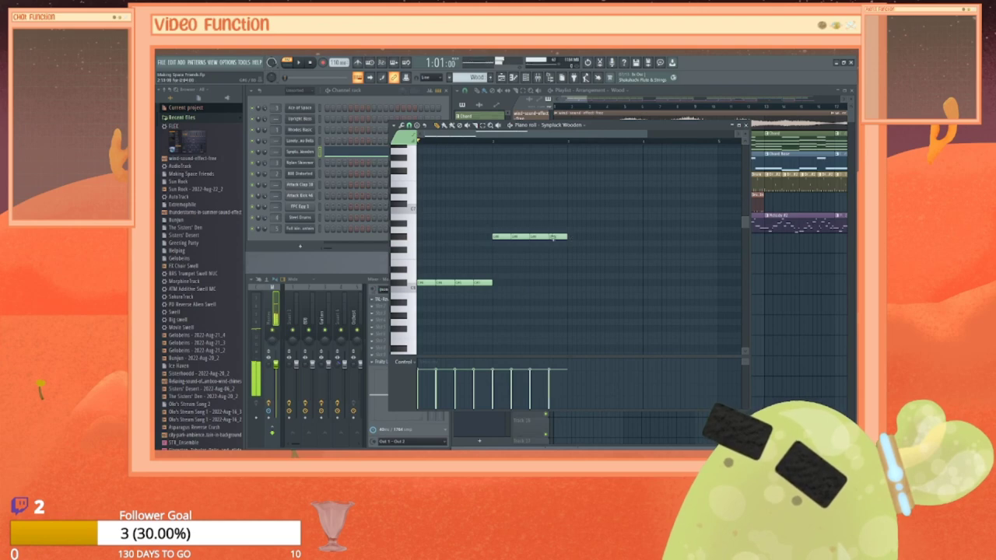
Step: Fill the third bar of the Wood pattern with four back-to-back quarter notes on E
scroll(522, 286, right, 3)
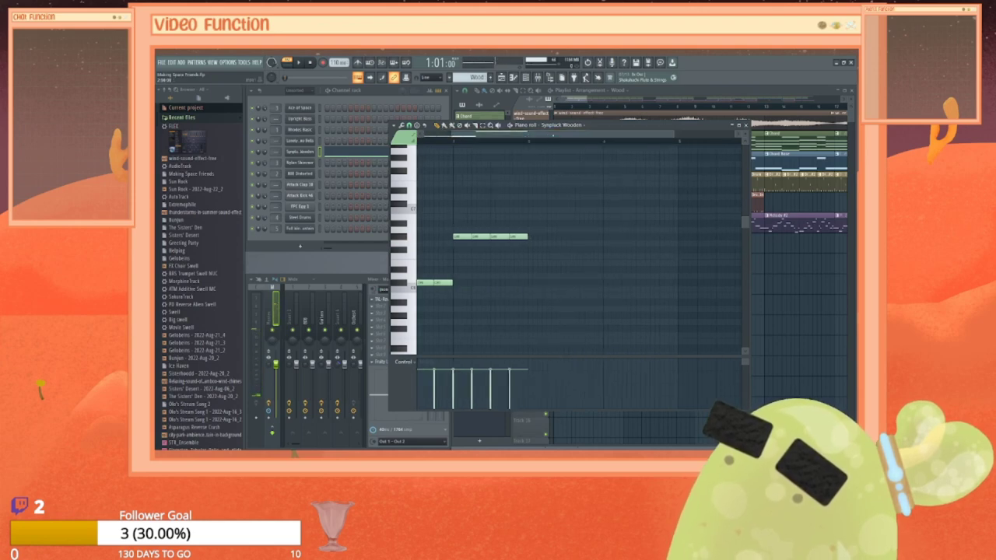
click(529, 276)
mouse_move(535, 275)
mouse_down()
mouse_move(535, 263)
mouse_move(598, 263)
mouse_up()
Step: Fill the fourth bar of the Wood pattern with four back-to-back quarter notes on A
drag(544, 134, 558, 134)
click(588, 217)
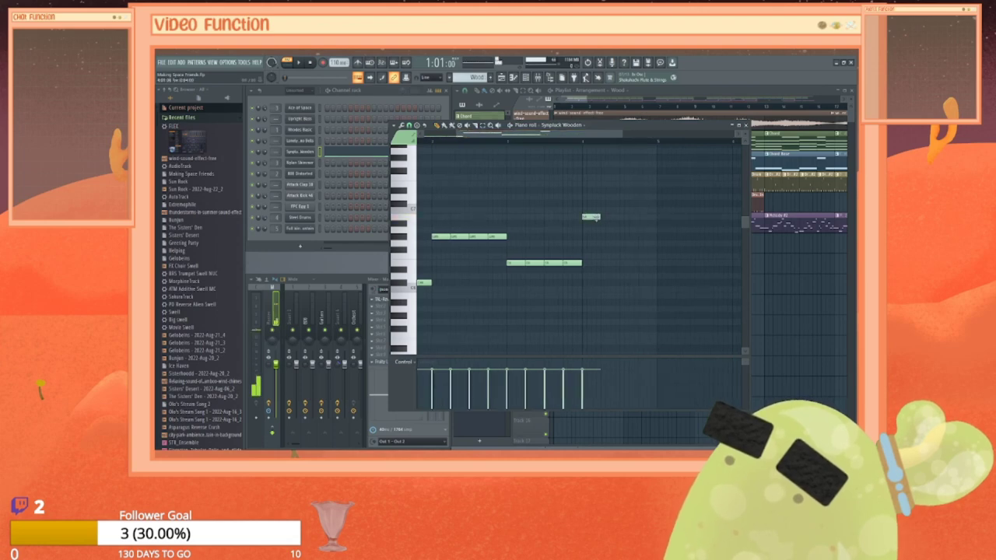
drag(596, 218, 597, 231)
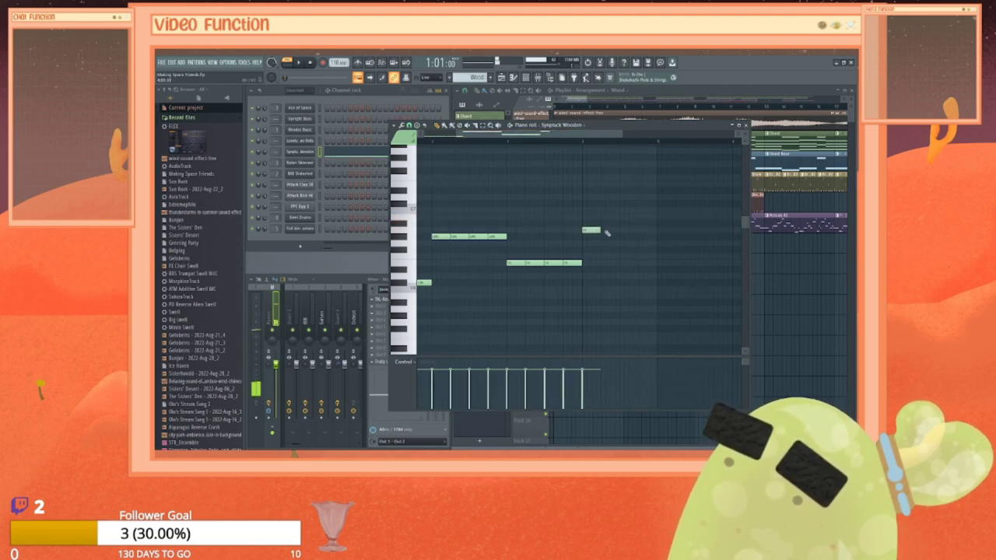
click(605, 231)
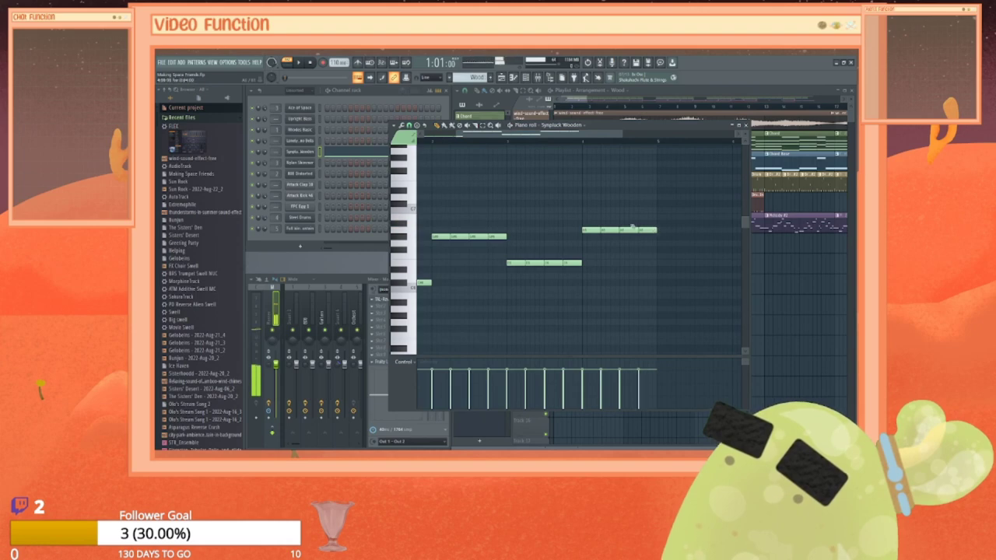
Step: Audition the four-bar Wood pattern from its beginning and stop playback
mouse_move(563, 128)
mouse_down()
mouse_move(553, 128)
mouse_move(561, 133)
mouse_up()
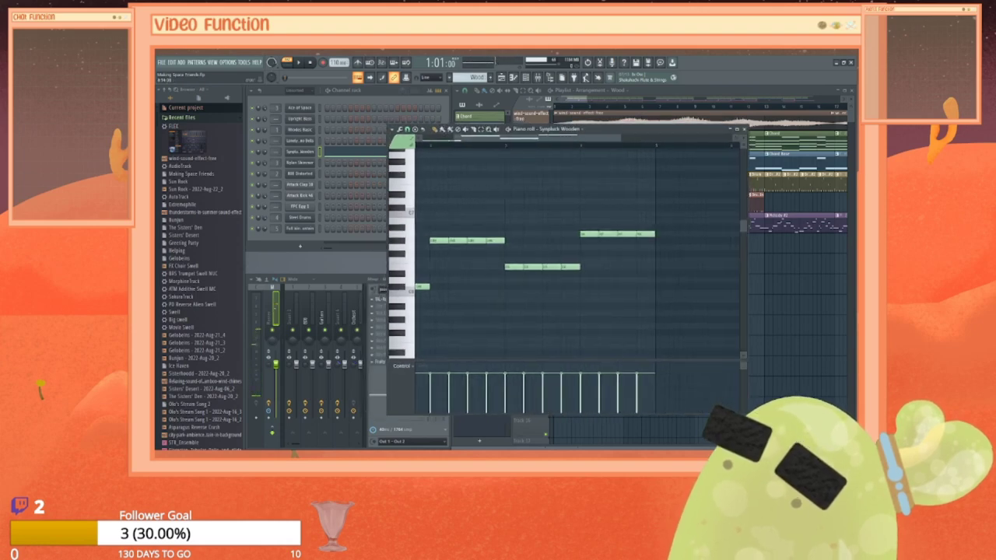
drag(450, 139, 418, 139)
key(space)
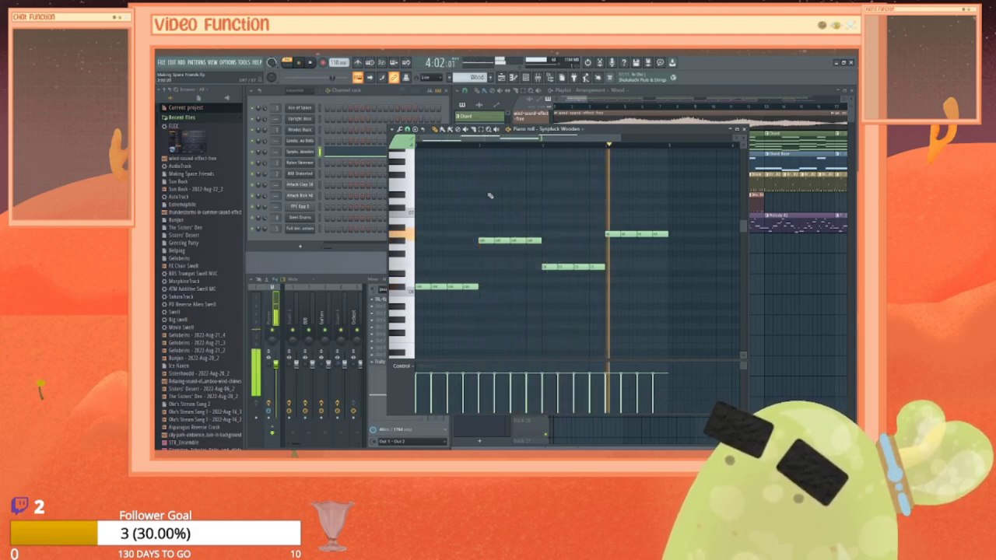
key(space)
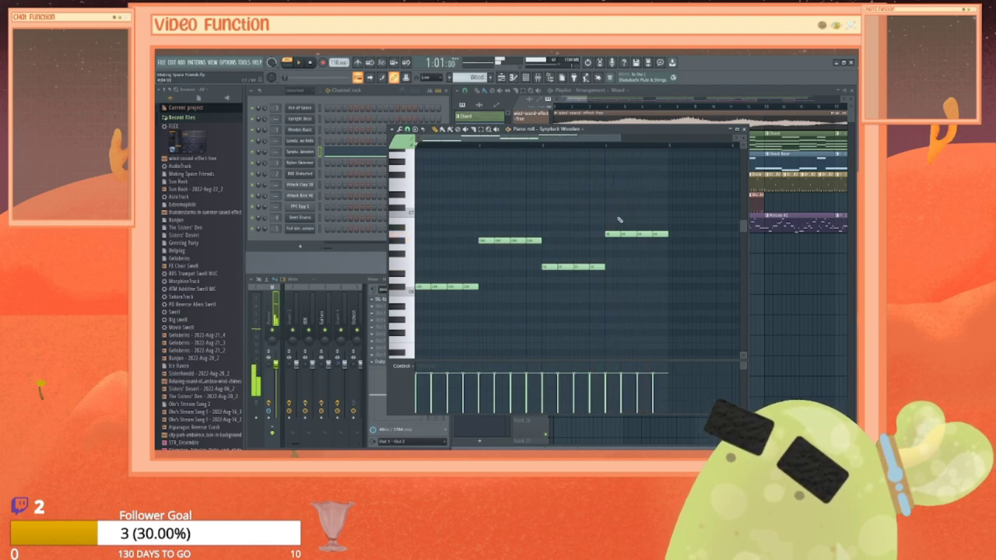
Step: Raise the four notes in the fourth bar to the upper C#, audition the Wood pattern and close its piano roll
mouse_move(608, 217)
mouse_down()
mouse_move(668, 249)
mouse_move(661, 203)
mouse_up()
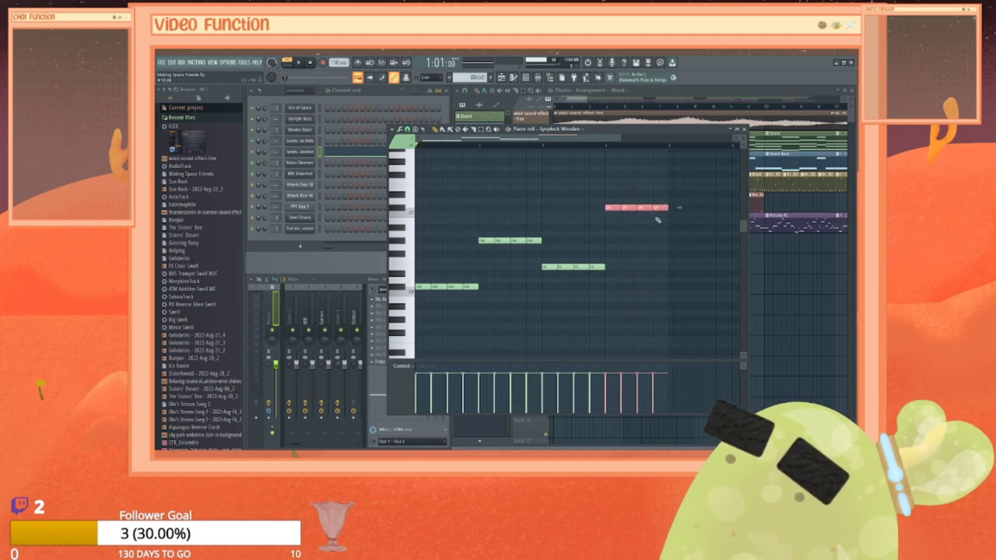
key(space)
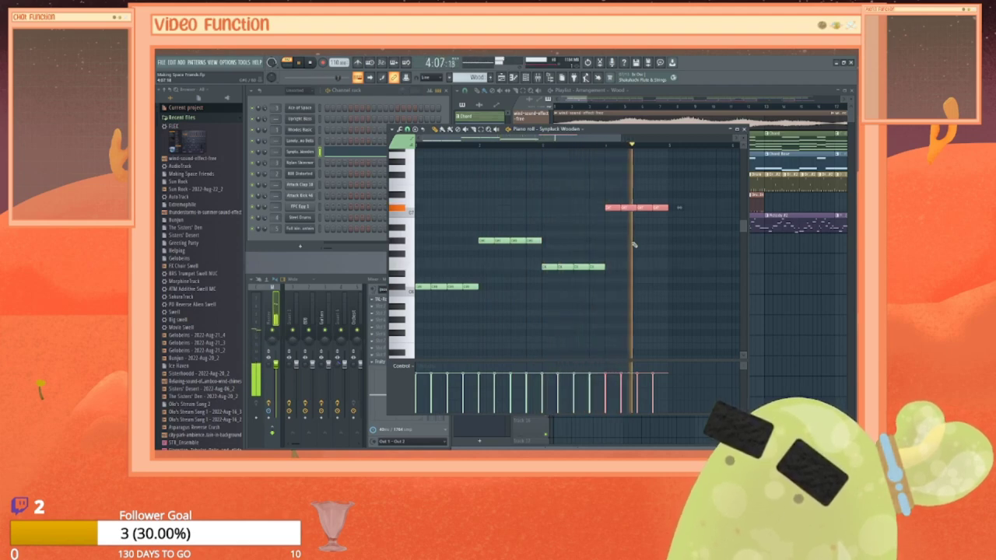
key(space)
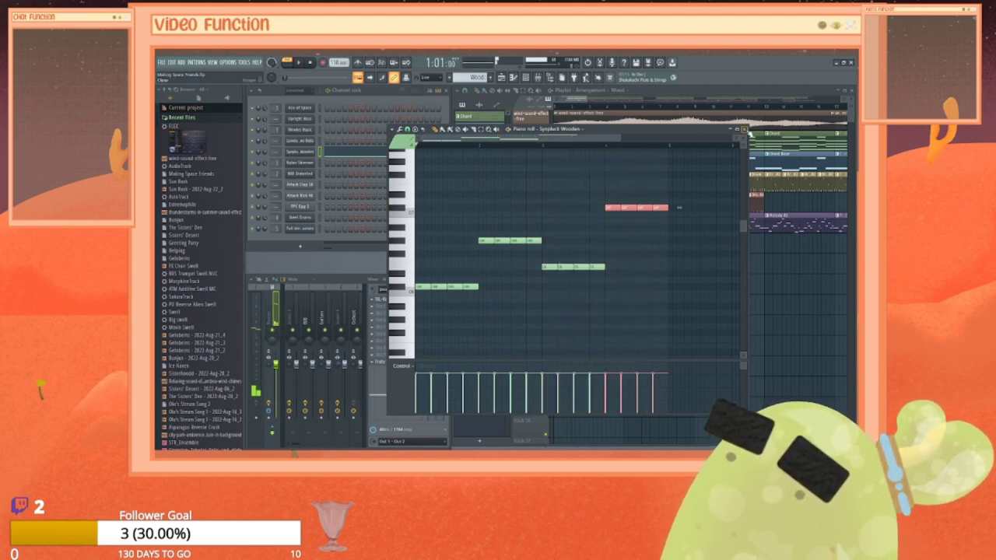
click(743, 128)
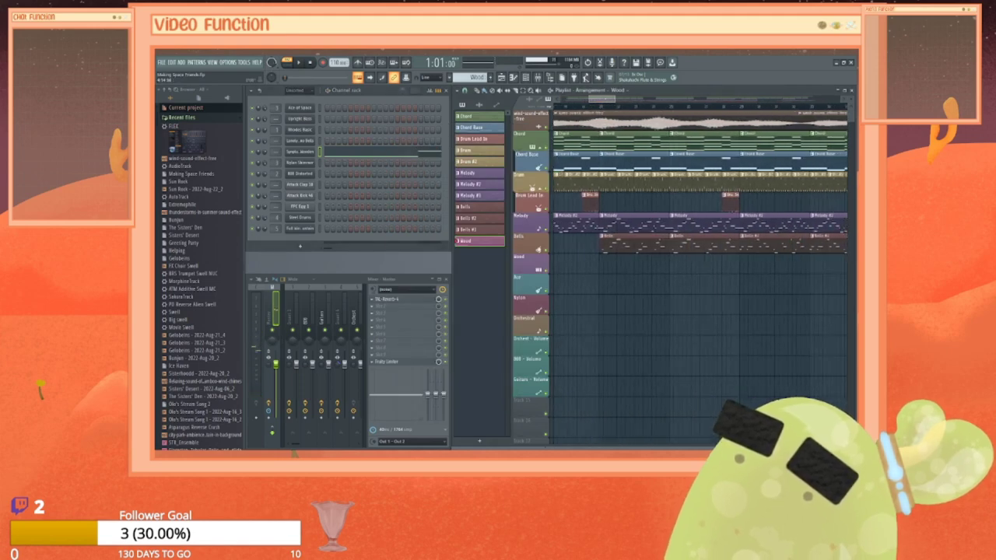
Step: Lay four consecutive Wood clips on the Wood track beneath the Bells clips, running up to the chord and drum break
scroll(699, 264, right, 4)
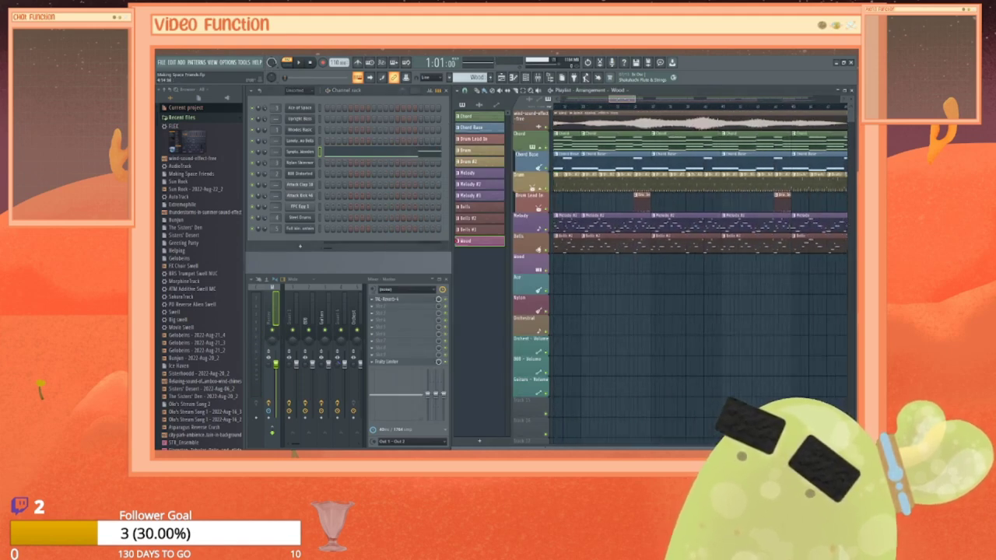
scroll(698, 264, left, 5)
scroll(698, 265, right, 1)
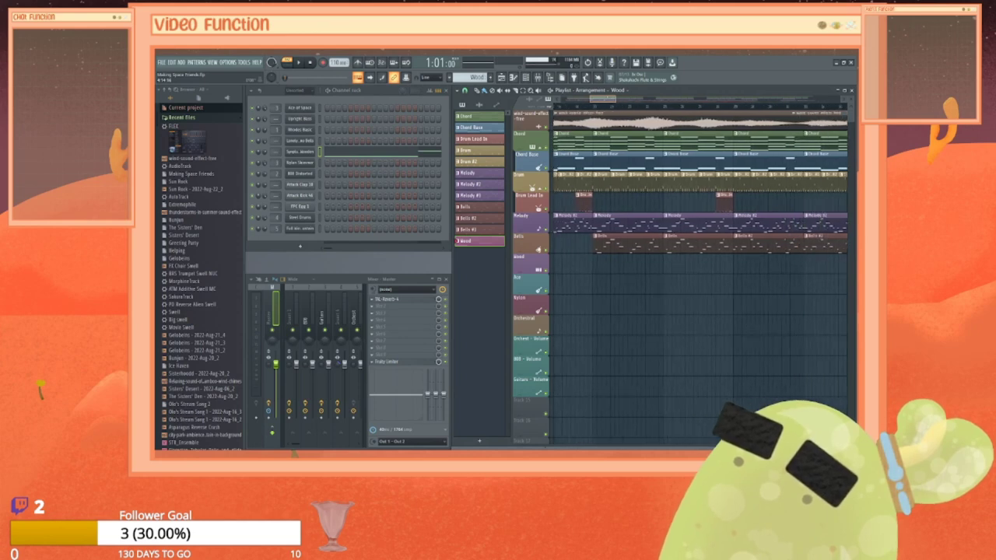
scroll(613, 238, right, 4)
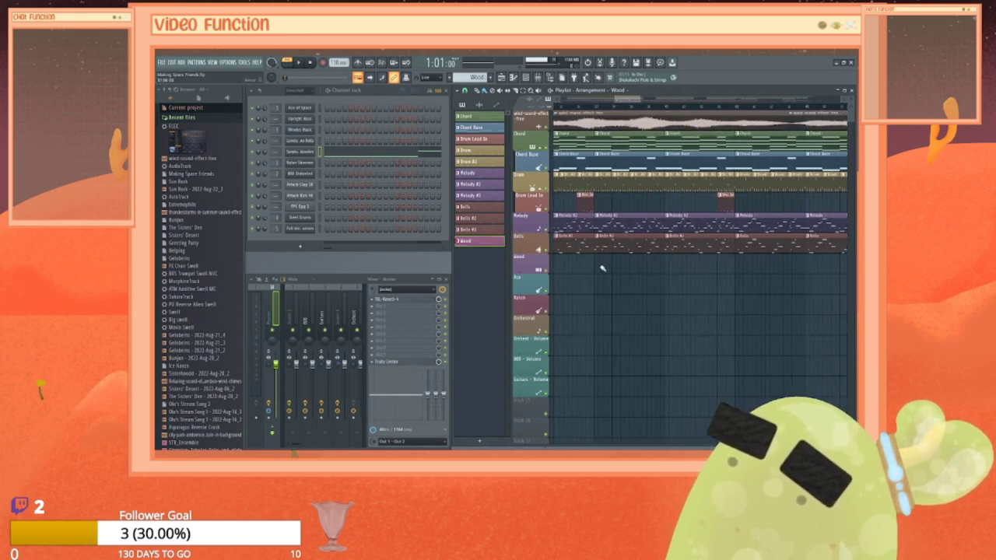
drag(619, 266, 836, 268)
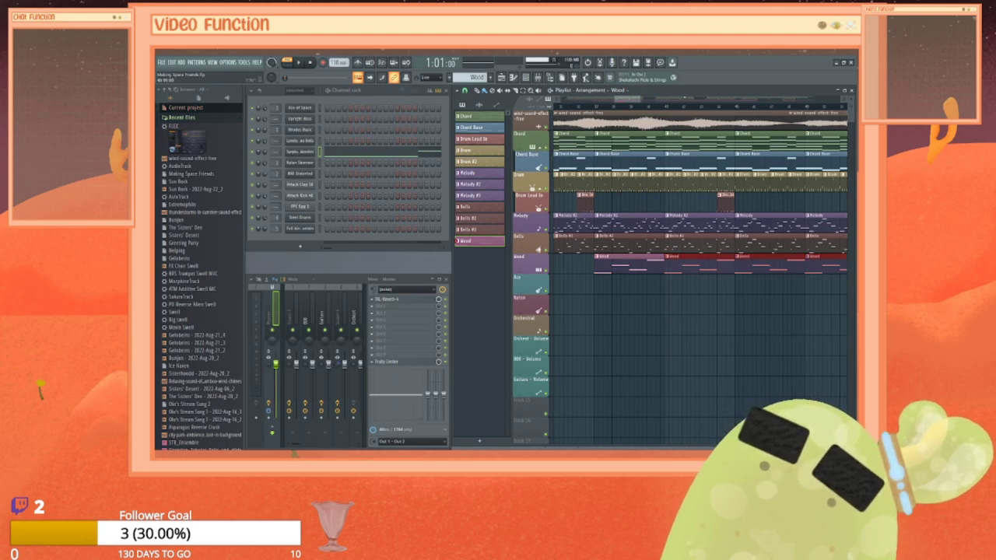
Step: Lay consecutive Wood clips on the Wood track from the Bells' re-entry after the chord break, continuing under the Bells #3 clips in the next break
scroll(656, 263, right, 5)
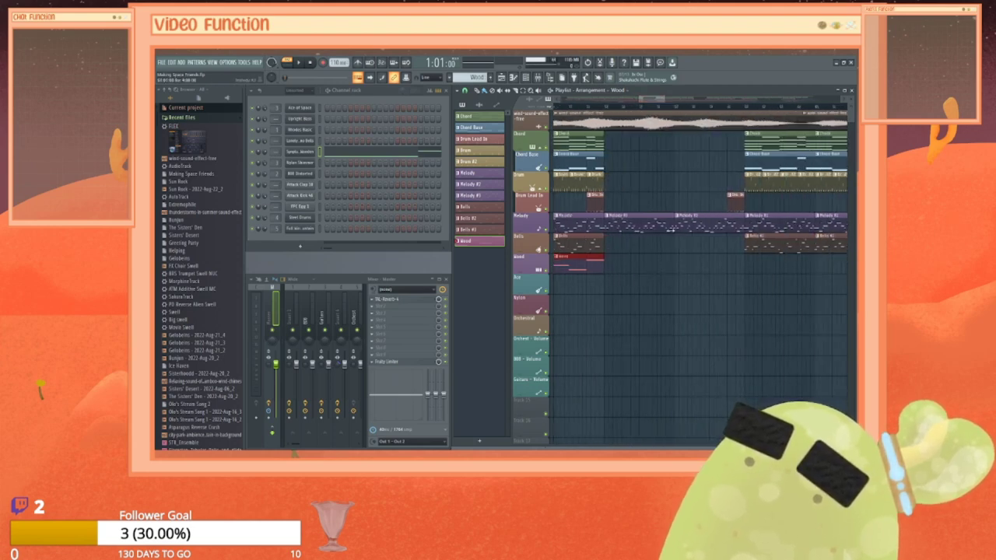
scroll(700, 265, right, 3)
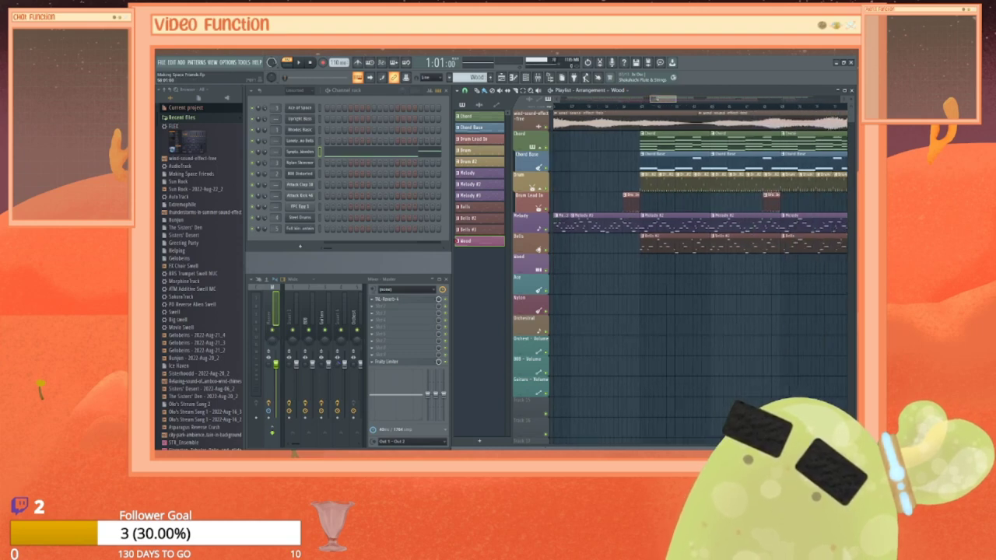
drag(639, 266, 826, 266)
drag(663, 99, 690, 99)
drag(591, 263, 624, 264)
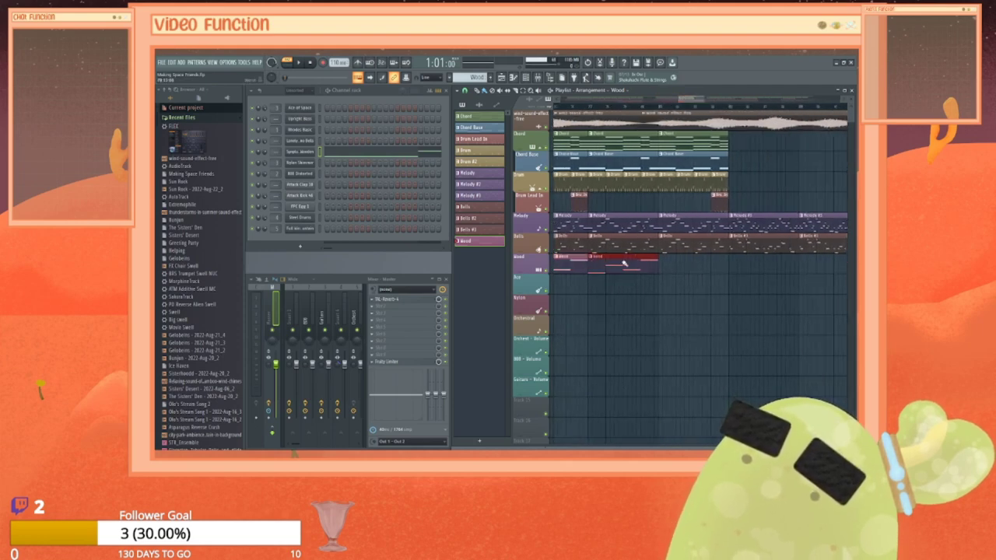
drag(731, 267, 816, 263)
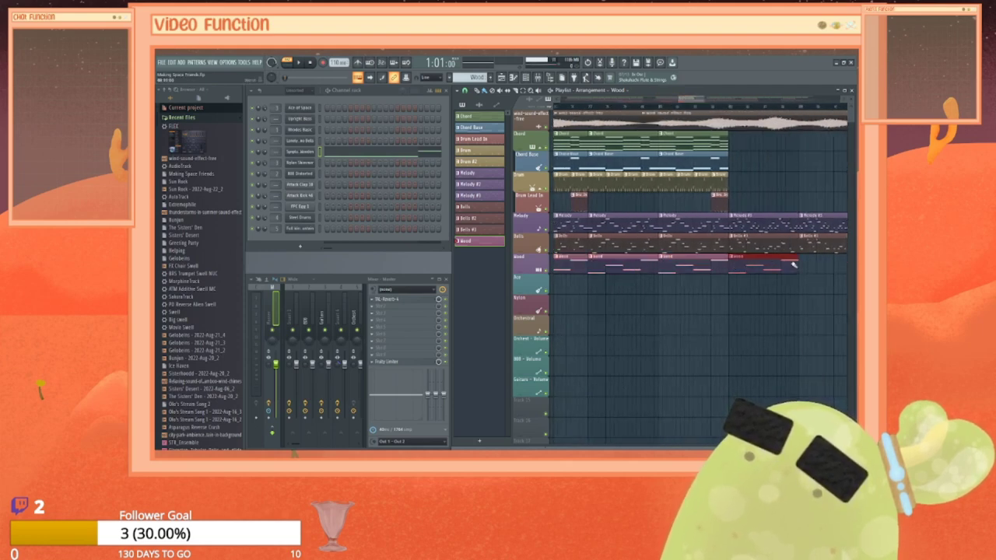
Step: Continue the Wood clips beneath the remaining long run of Bells and add two more under the final pair of Bells #2 clips
drag(678, 97, 707, 98)
drag(646, 266, 820, 267)
drag(711, 99, 734, 99)
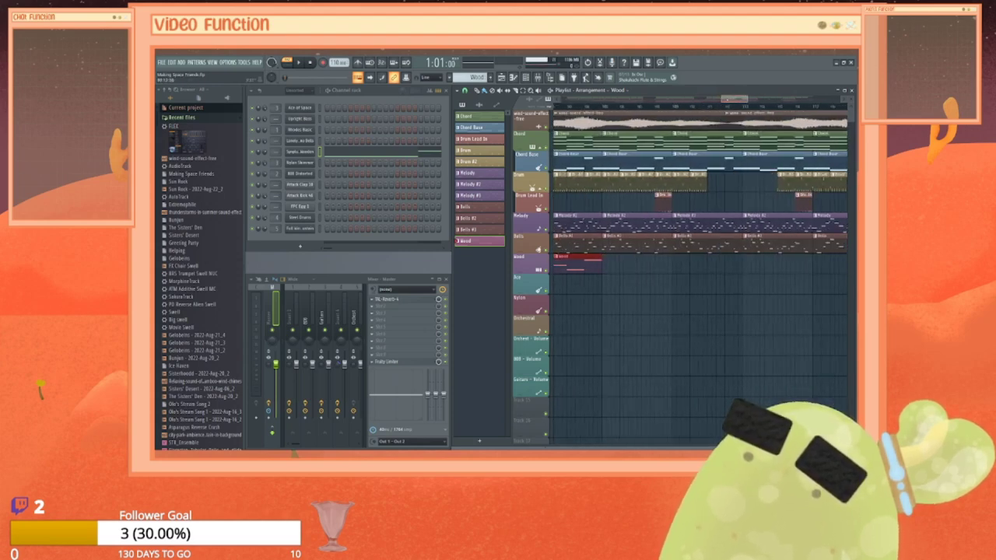
mouse_move(600, 266)
mouse_down()
mouse_move(853, 266)
mouse_move(811, 265)
mouse_up()
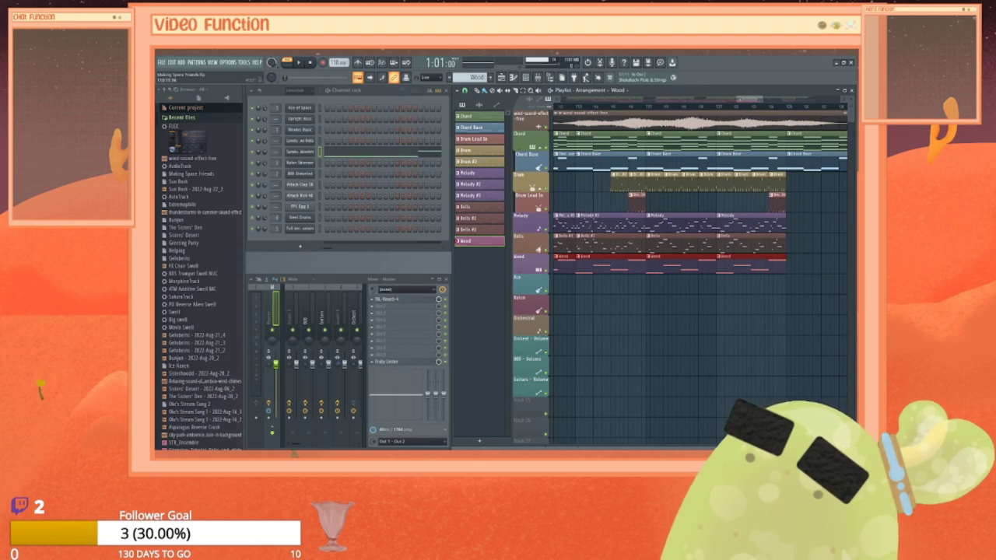
drag(749, 99, 791, 102)
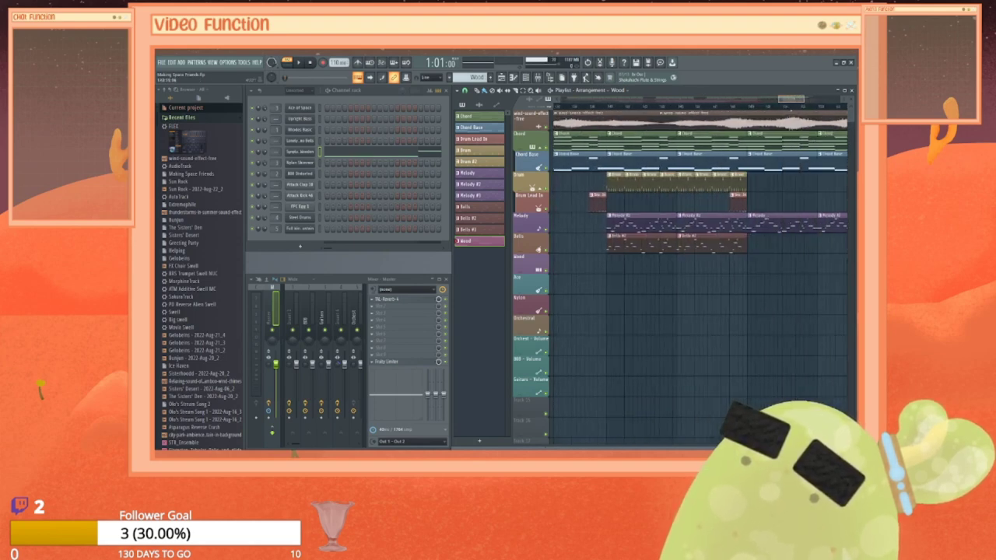
drag(610, 268, 791, 261)
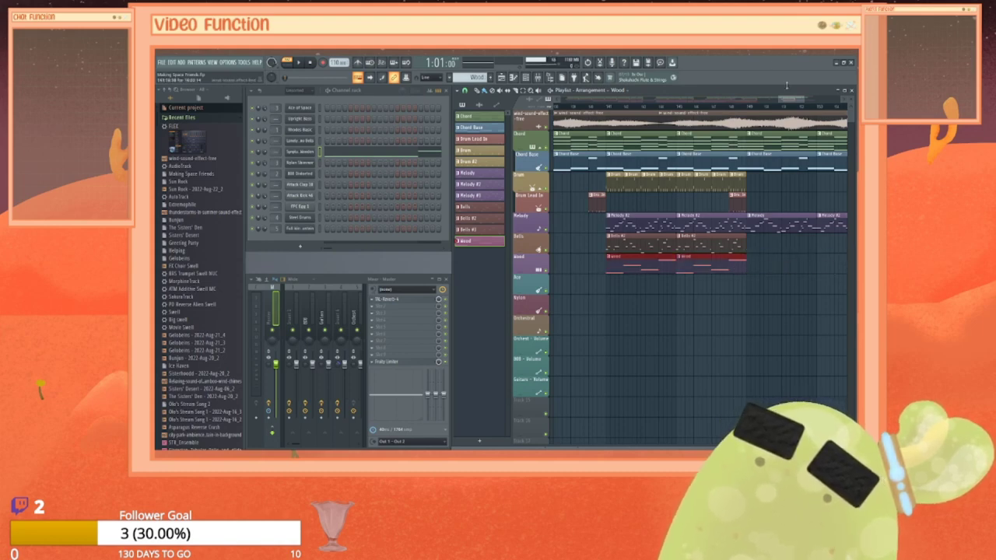
Step: Audition the arrangement from bar 37, where the Wood clips begin, and stop playback
drag(791, 99, 620, 99)
click(637, 107)
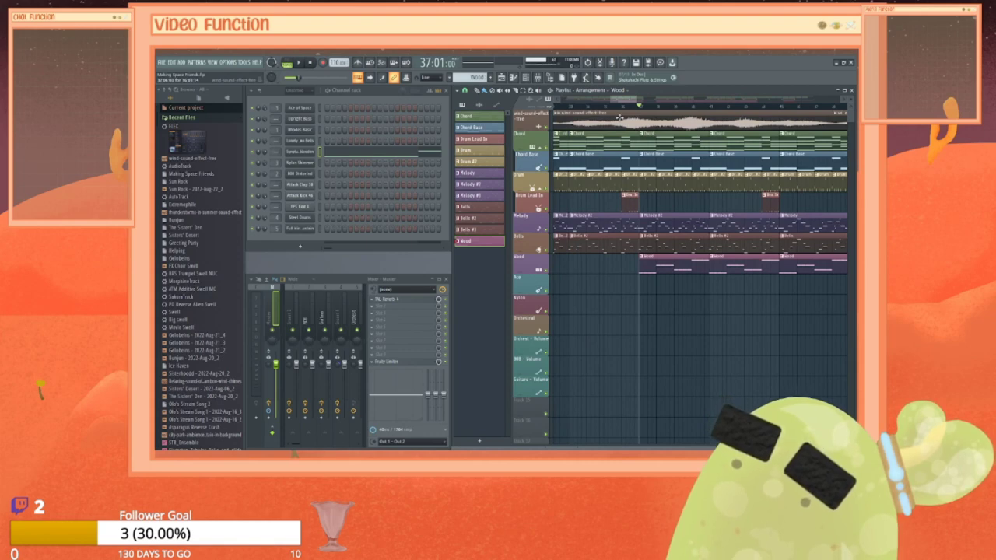
key(space)
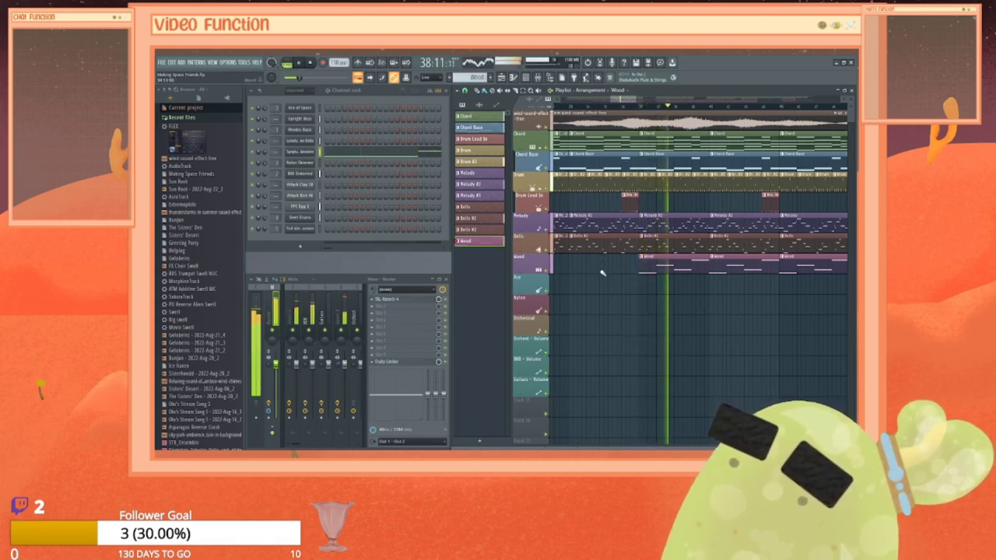
key(space)
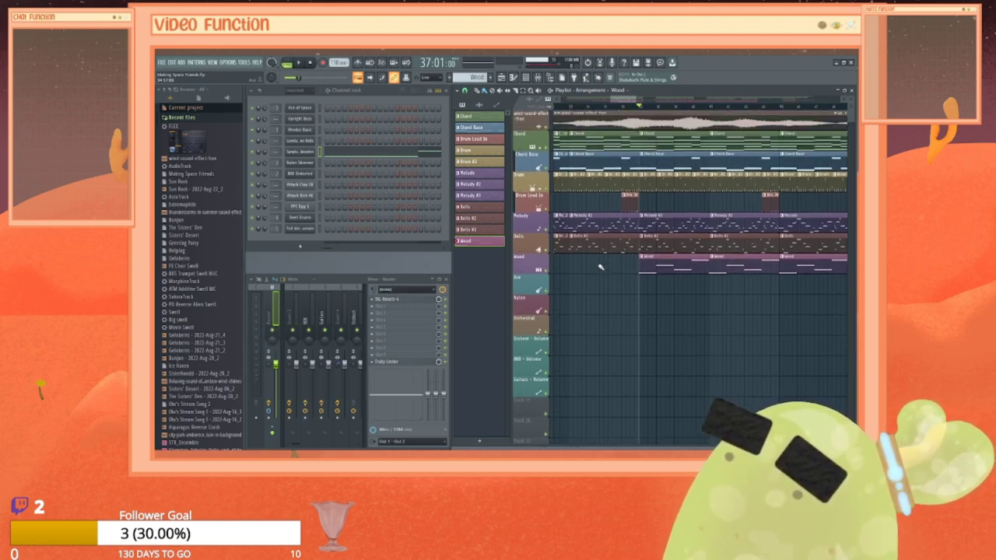
Step: Replay the passage from bar 37 several times to judge the Wood channel's level against the mix
key(space)
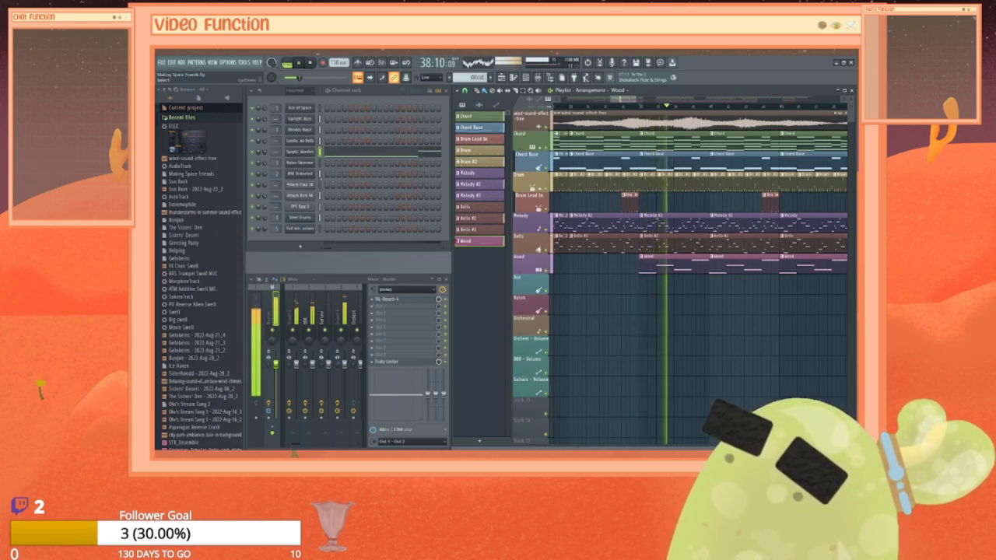
key(space)
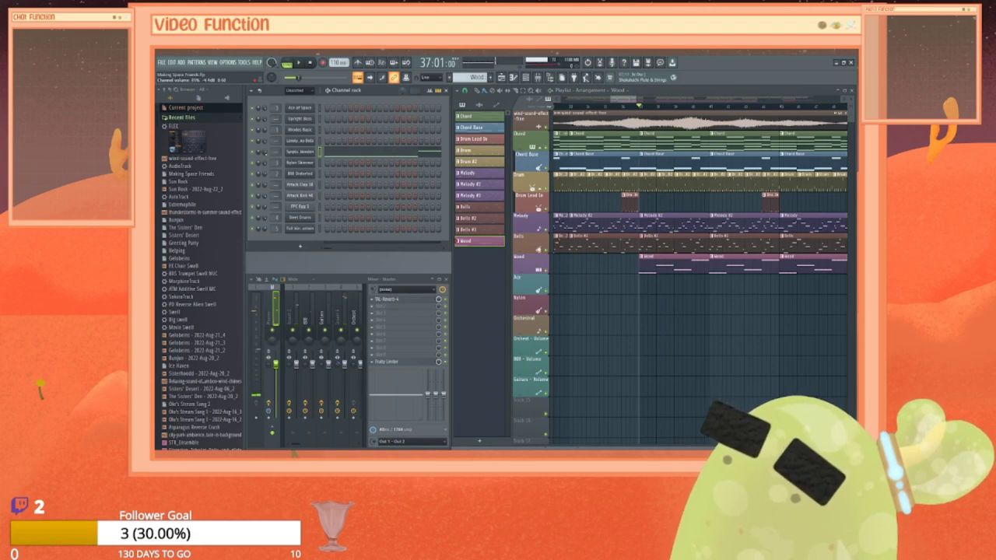
key(space)
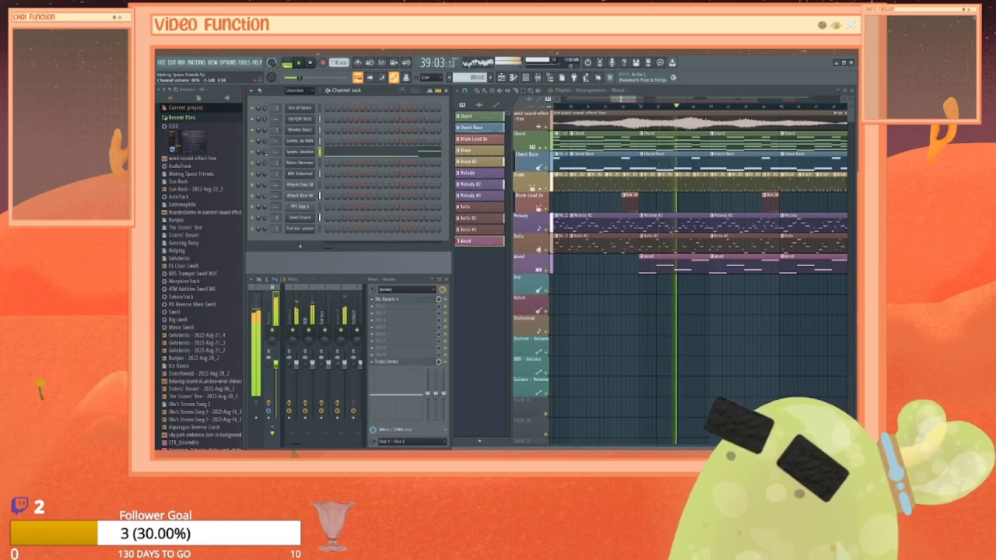
key(space)
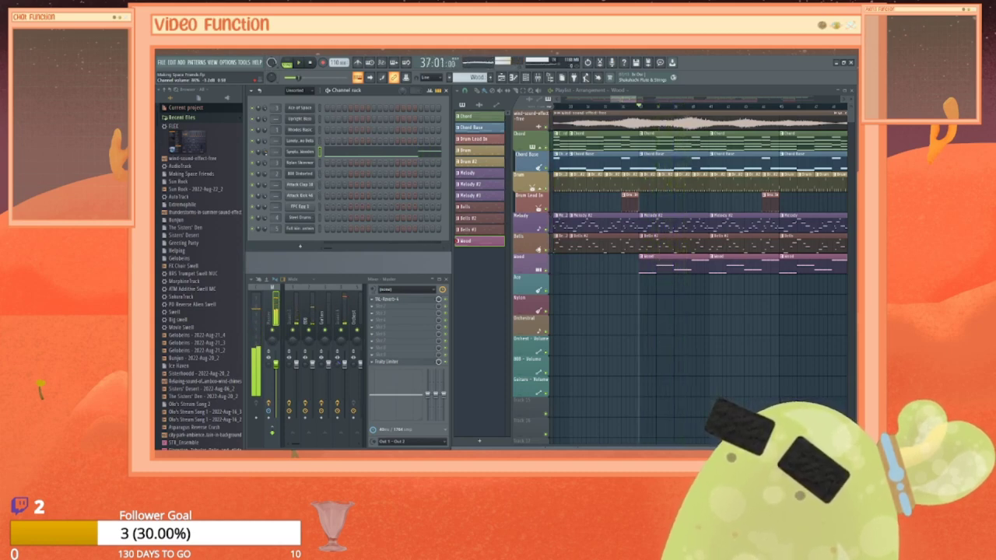
key(space)
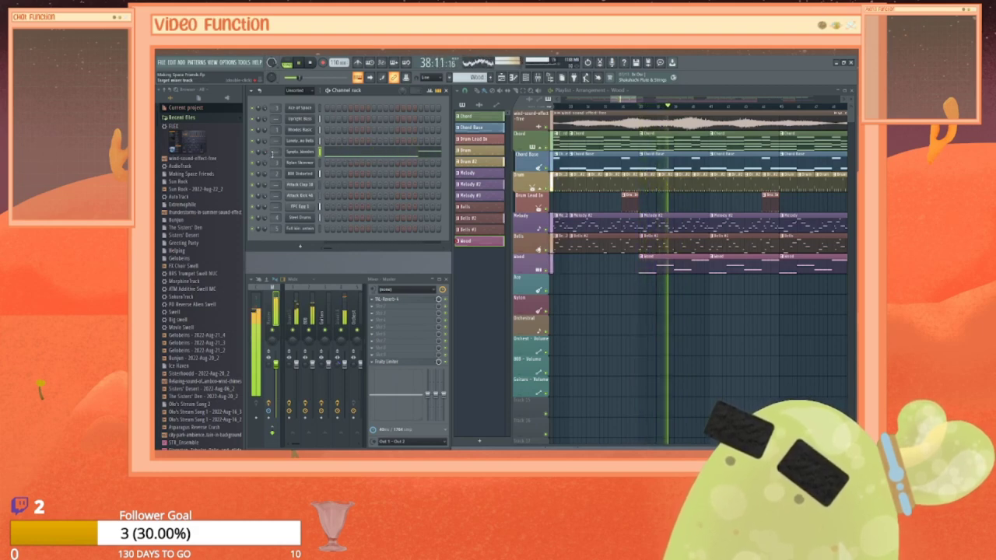
key(space)
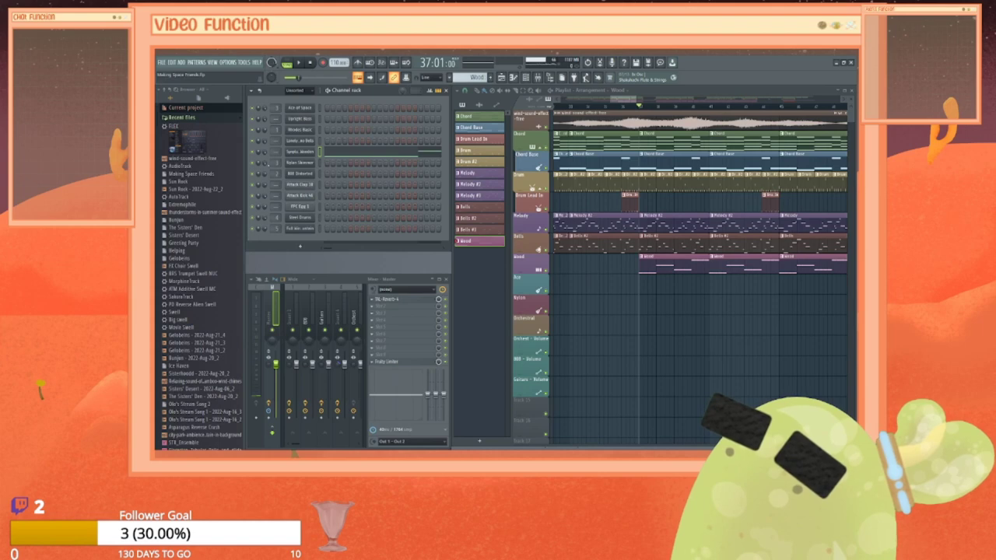
key(space)
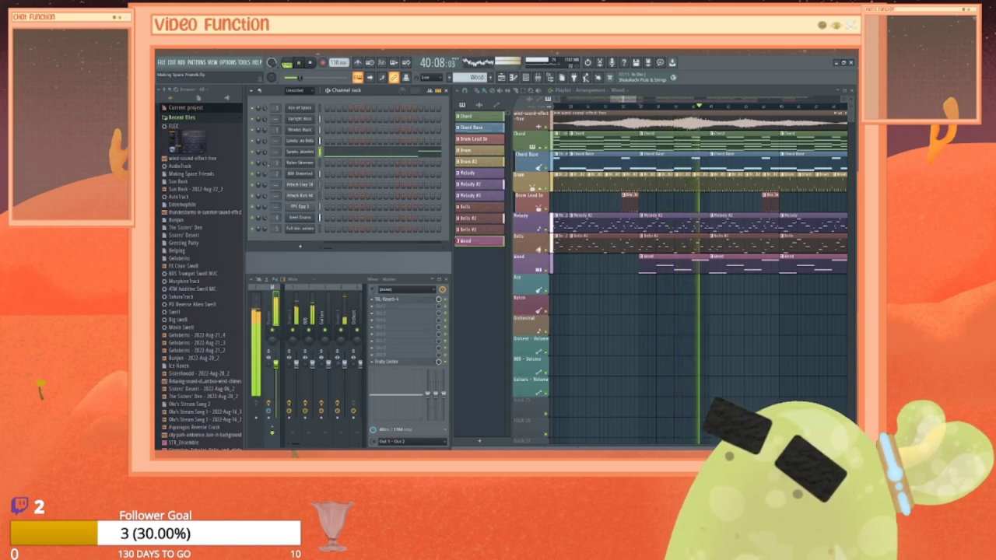
key(space)
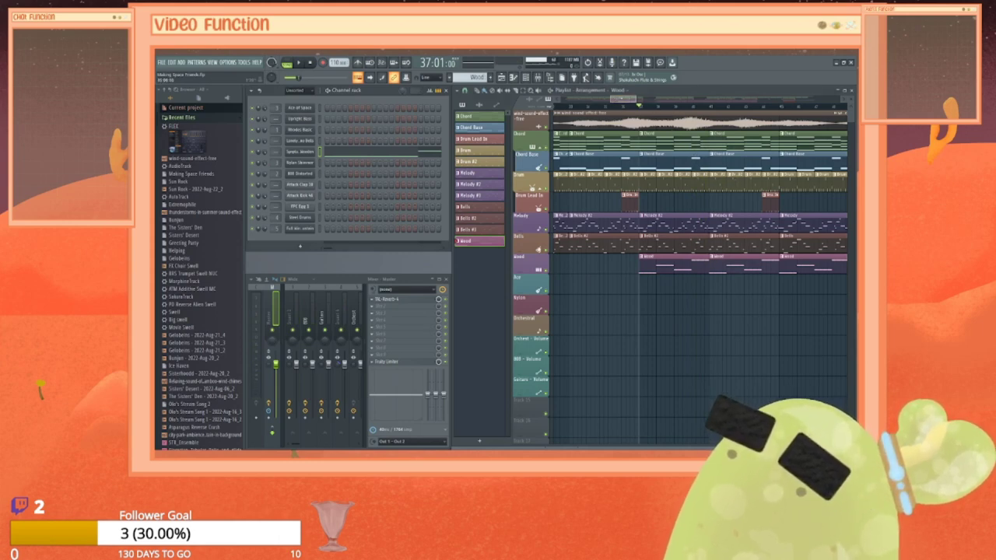
Step: Create a new pattern named Nylon and give it a random color
drag(623, 99, 698, 100)
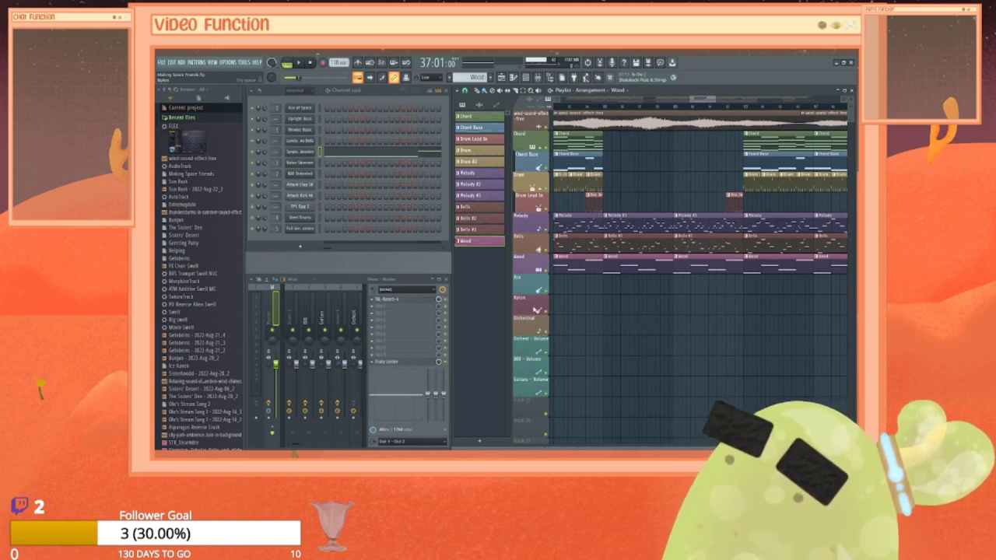
click(479, 441)
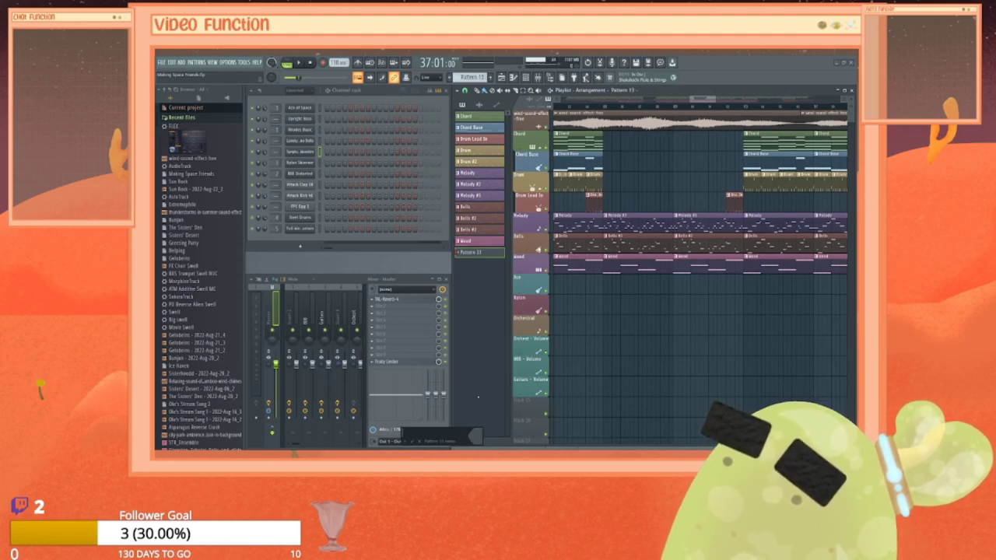
text(Nylon)
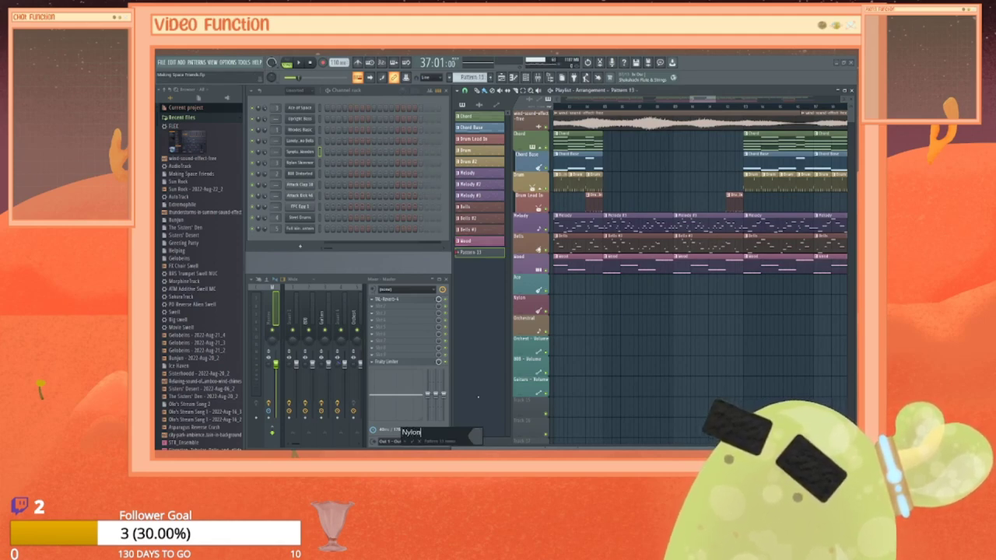
key(Return)
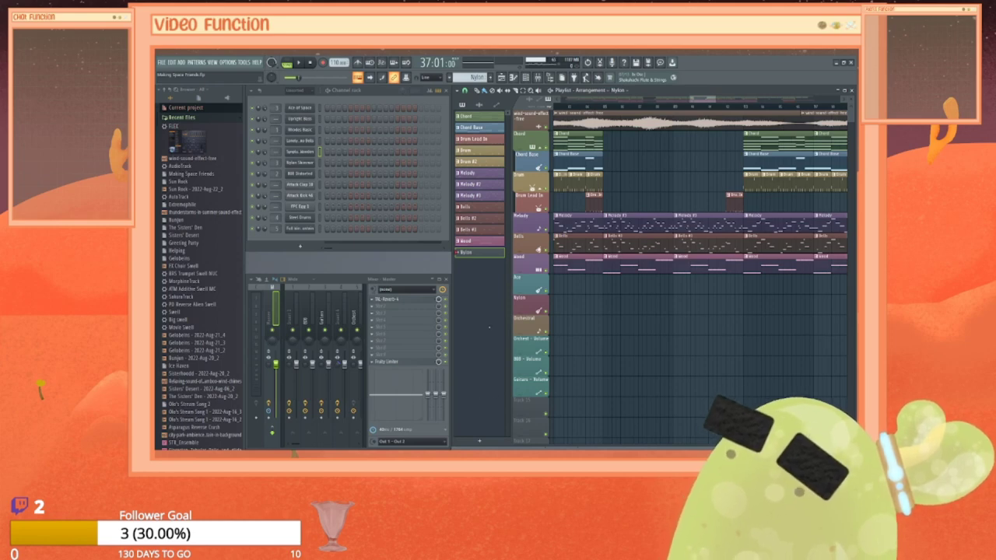
right_click(467, 256)
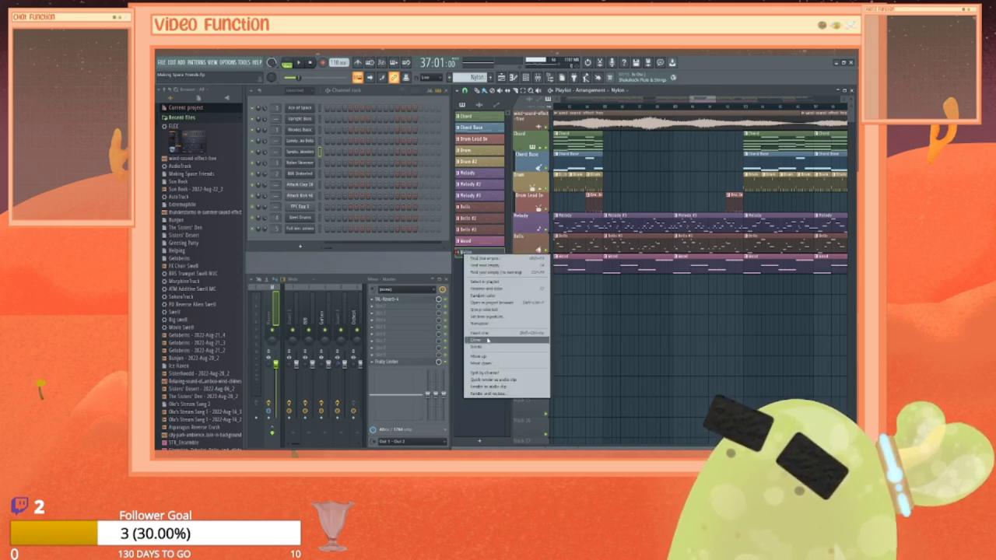
click(484, 297)
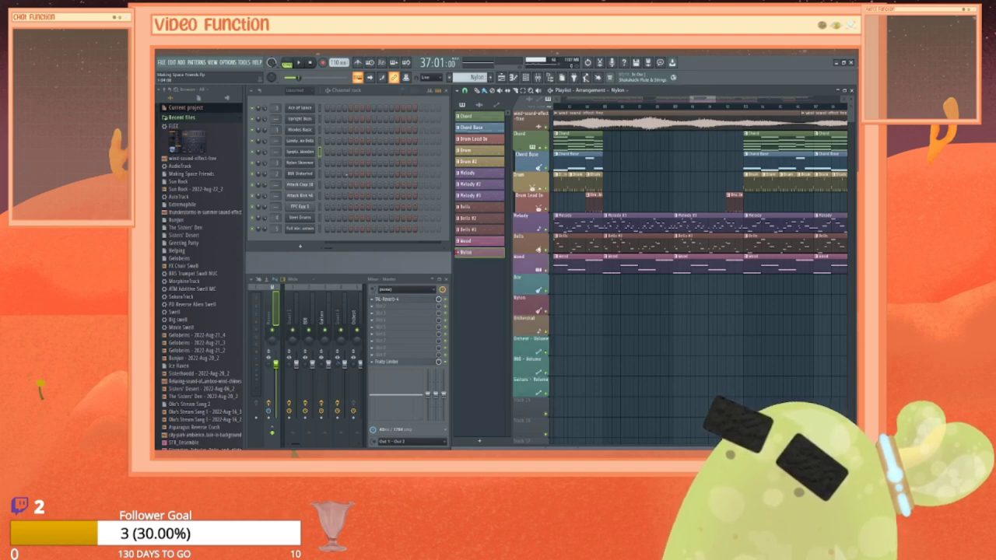
Step: Open the Nylon Shimmer piano roll and start the Nylon pattern with a half-bar note on C#
right_click(313, 162)
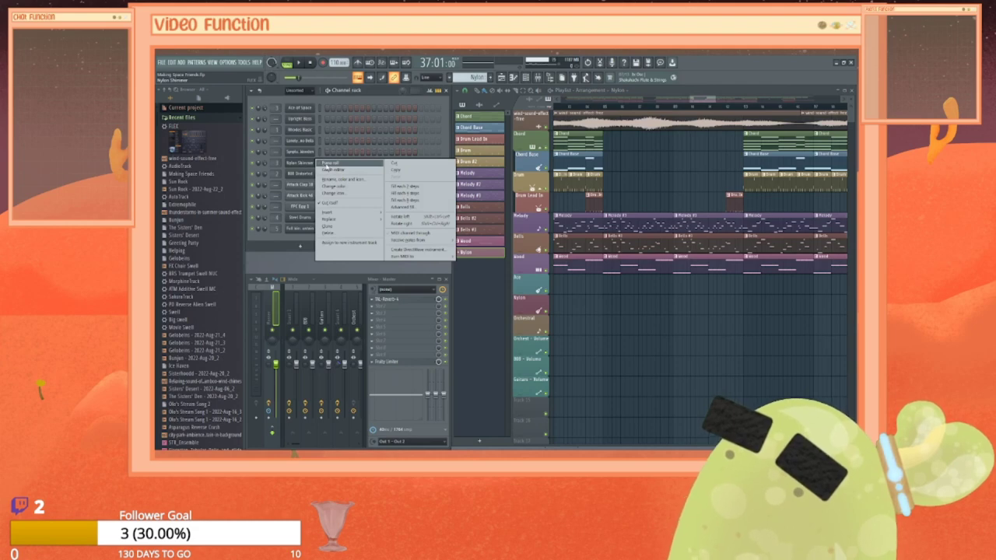
click(330, 162)
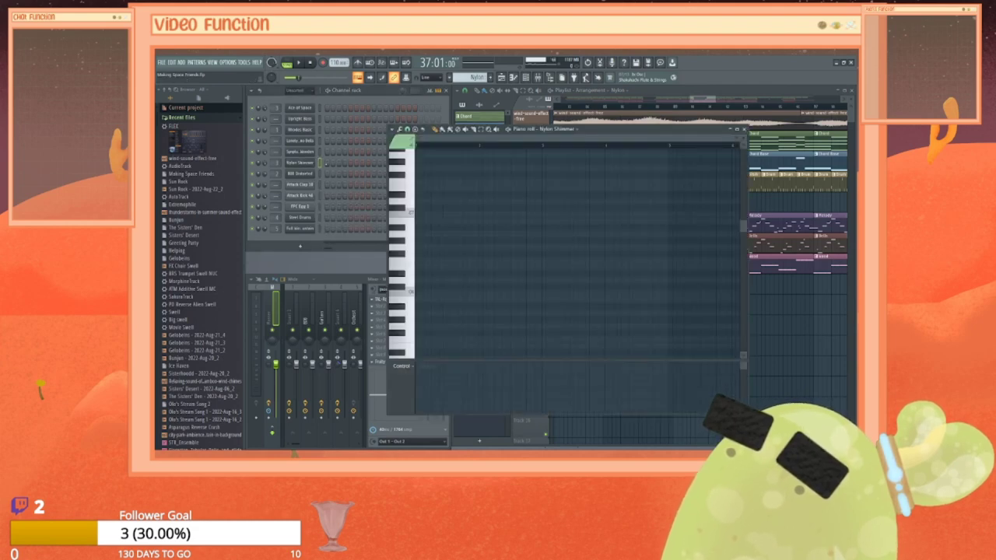
click(743, 129)
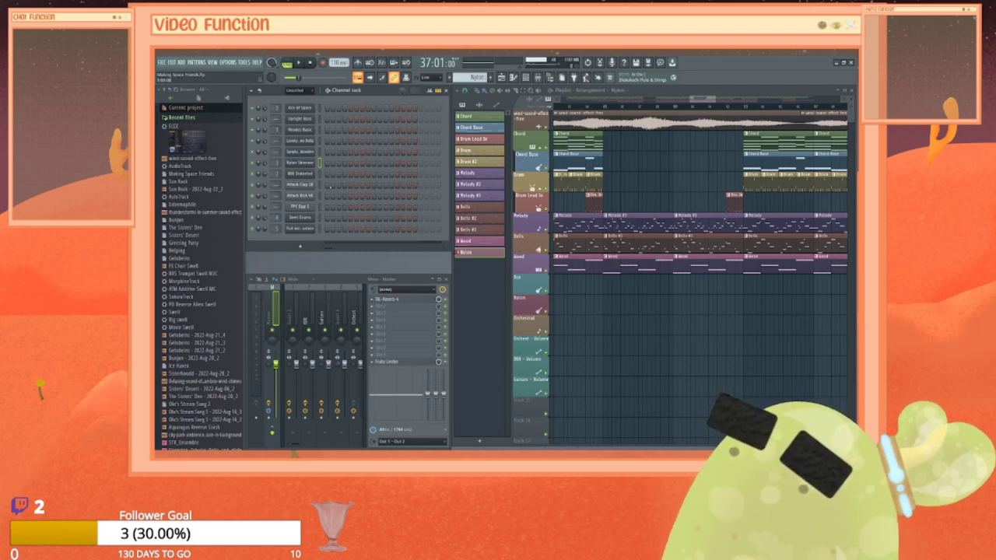
right_click(313, 163)
click(331, 163)
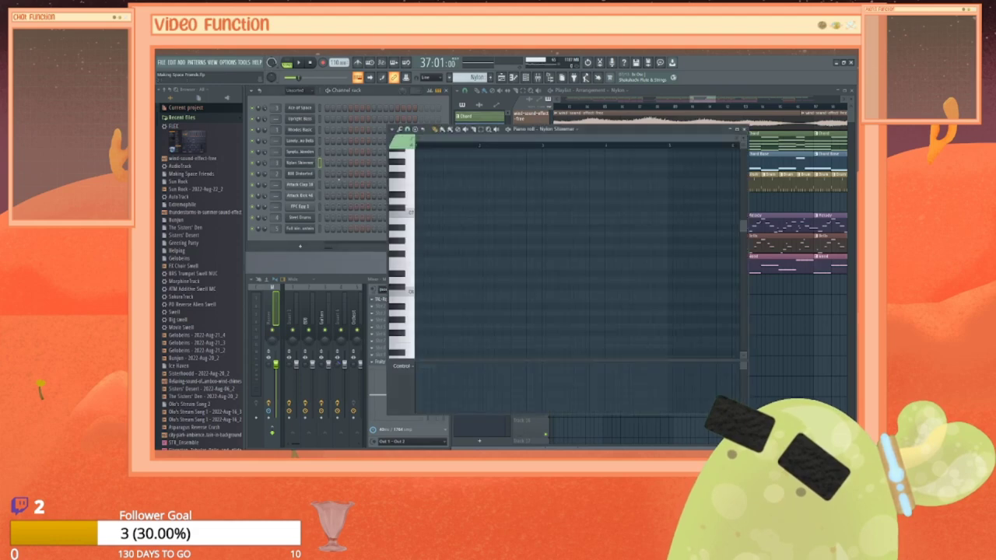
click(427, 208)
drag(428, 209, 423, 208)
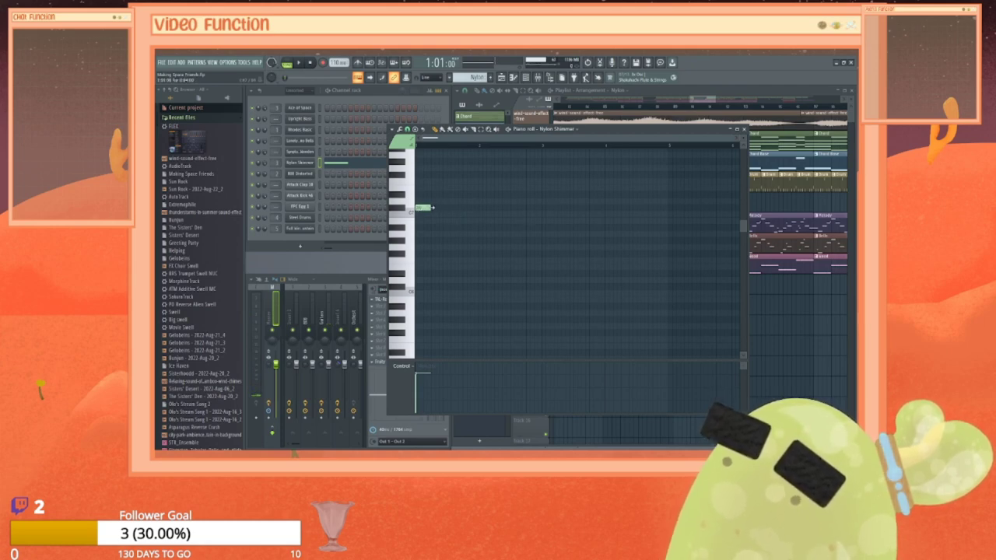
drag(432, 208, 446, 208)
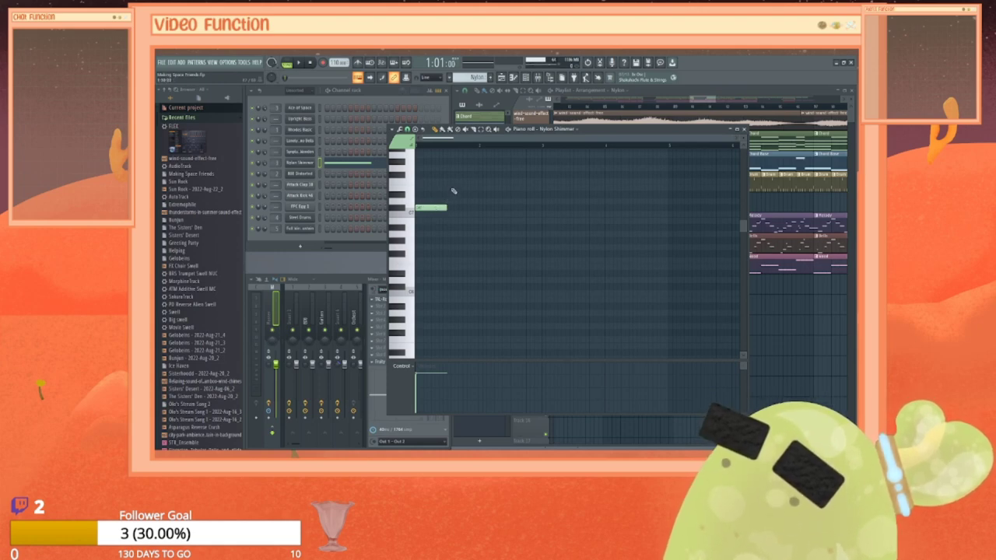
Step: Fill the rest of the first bar with a quarter note on E and eighth notes on C# and the A below
click(453, 188)
drag(471, 190, 468, 190)
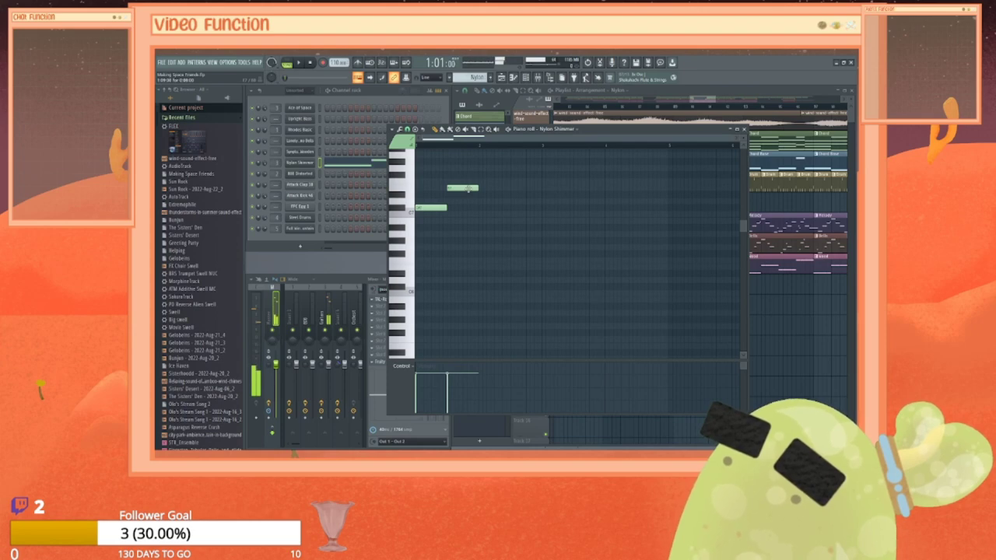
drag(475, 188, 465, 188)
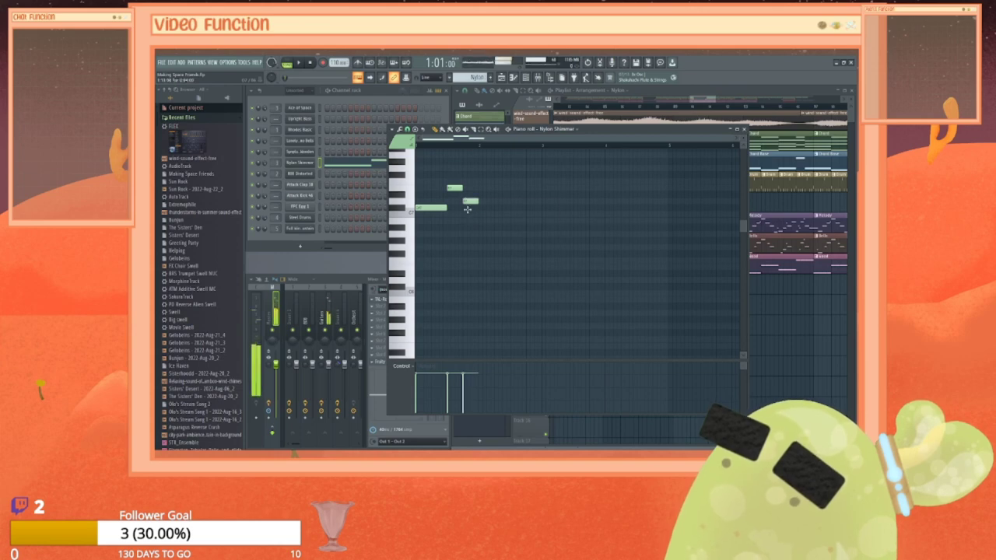
double_click(468, 204)
click(551, 207)
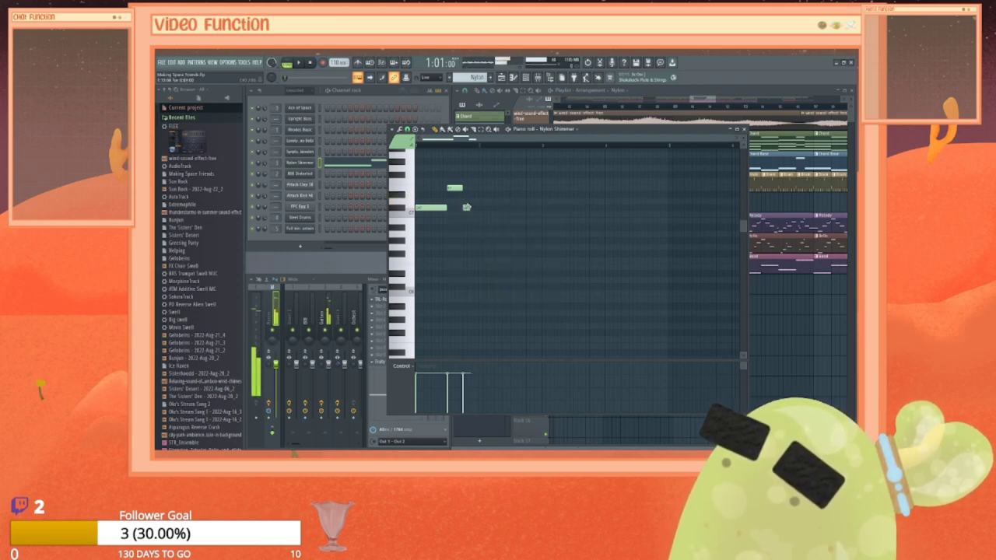
click(474, 233)
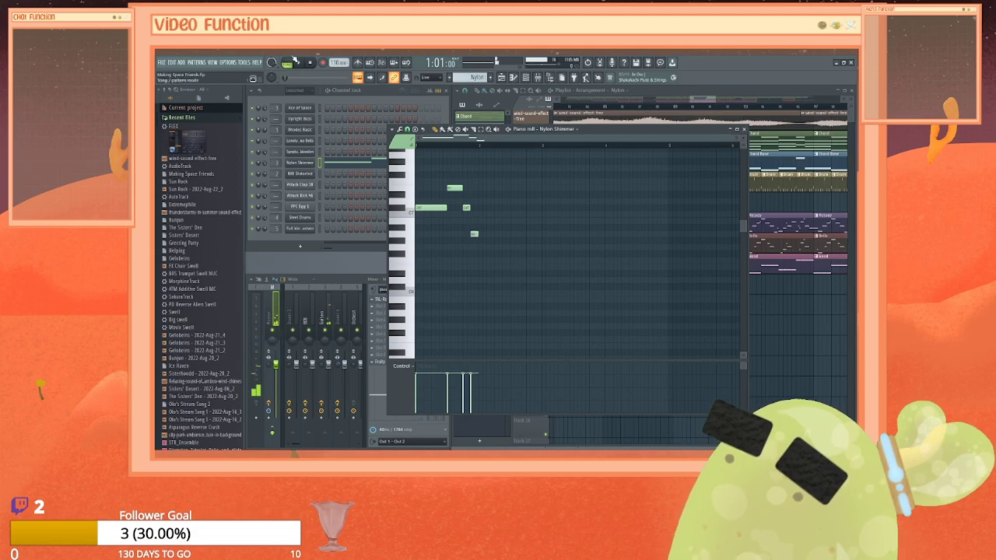
Step: Play back the first bar of the Nylon pattern twice to judge its opening phrase
key(space)
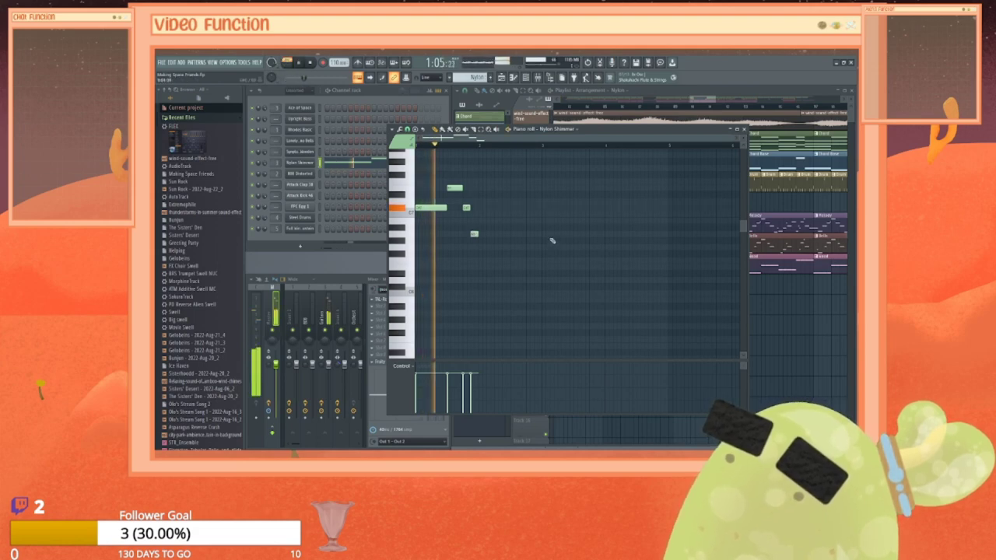
key(space)
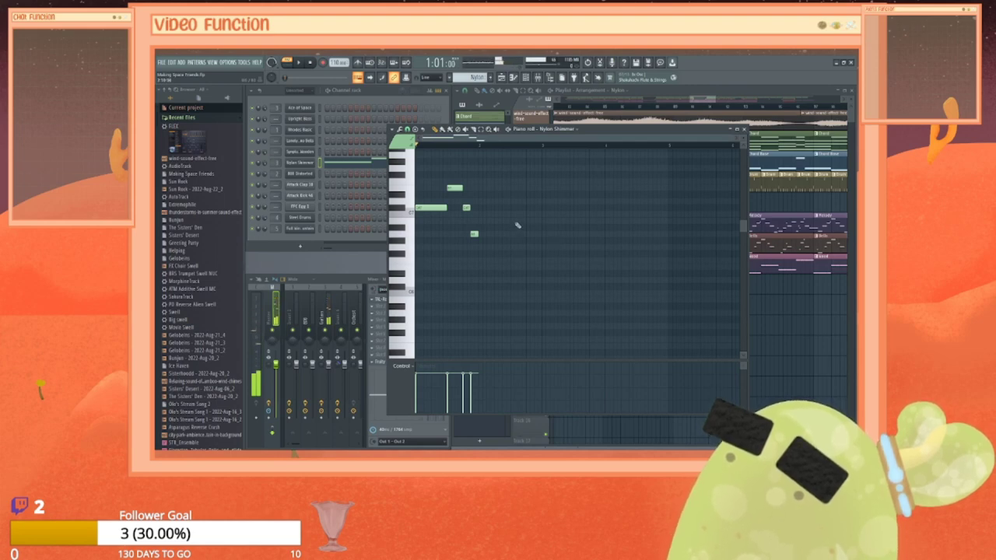
key(space)
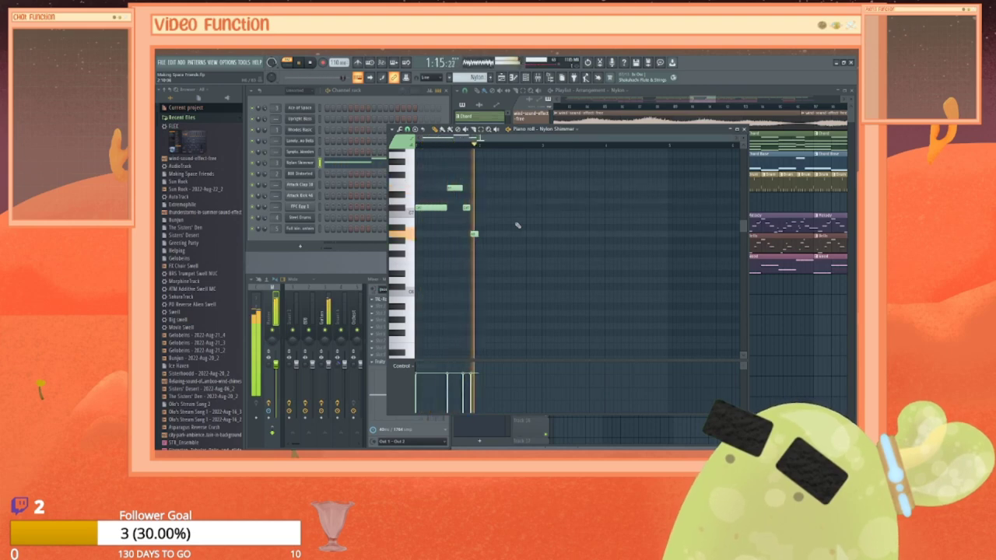
key(space)
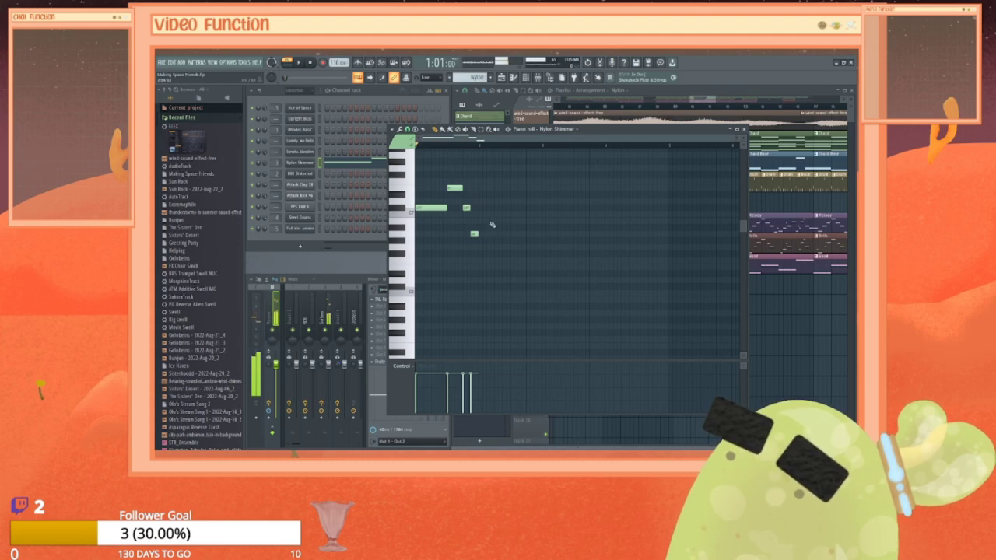
Step: Fill the second bar with eighth notes on C# and E, a quarter note on G# and a half note on C#, and audition it
scroll(490, 221, up, 3)
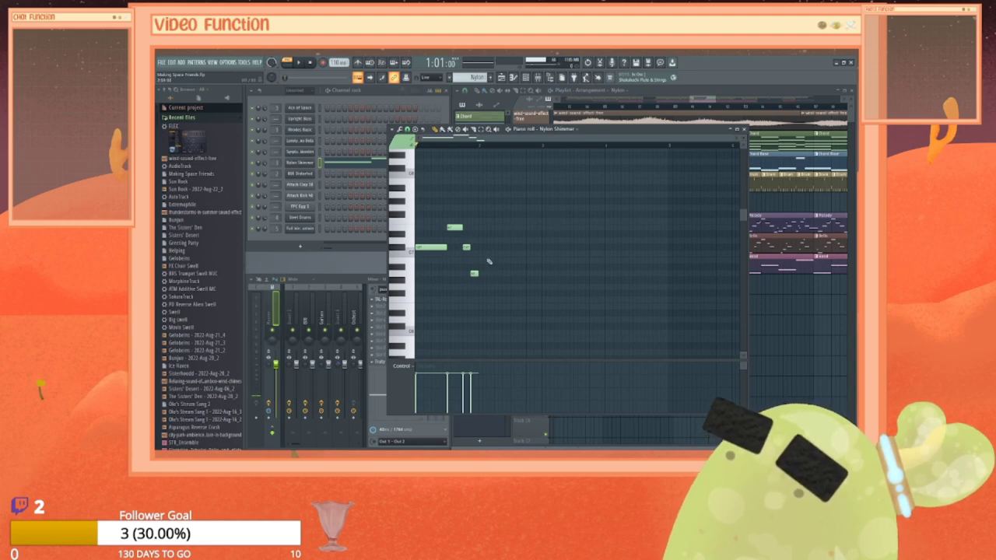
click(482, 247)
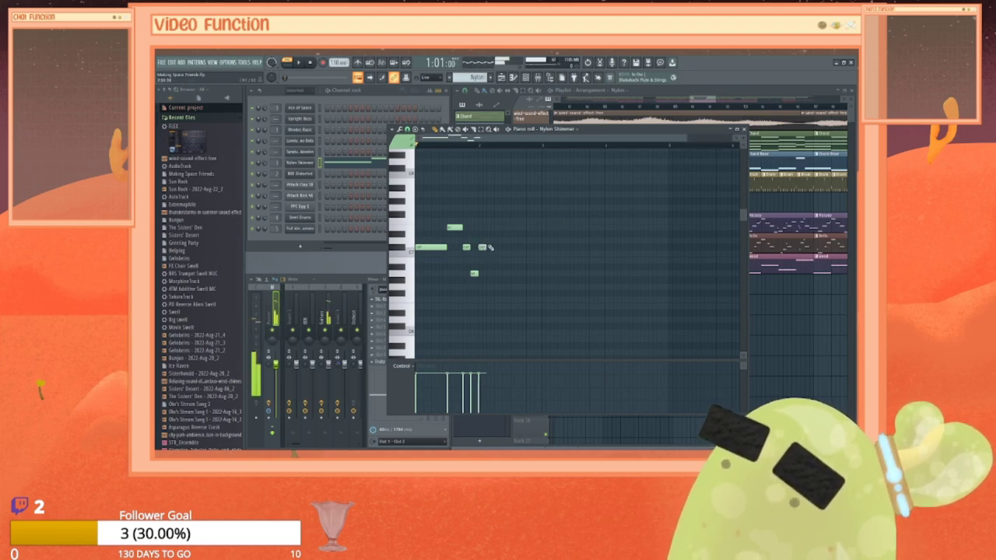
click(489, 228)
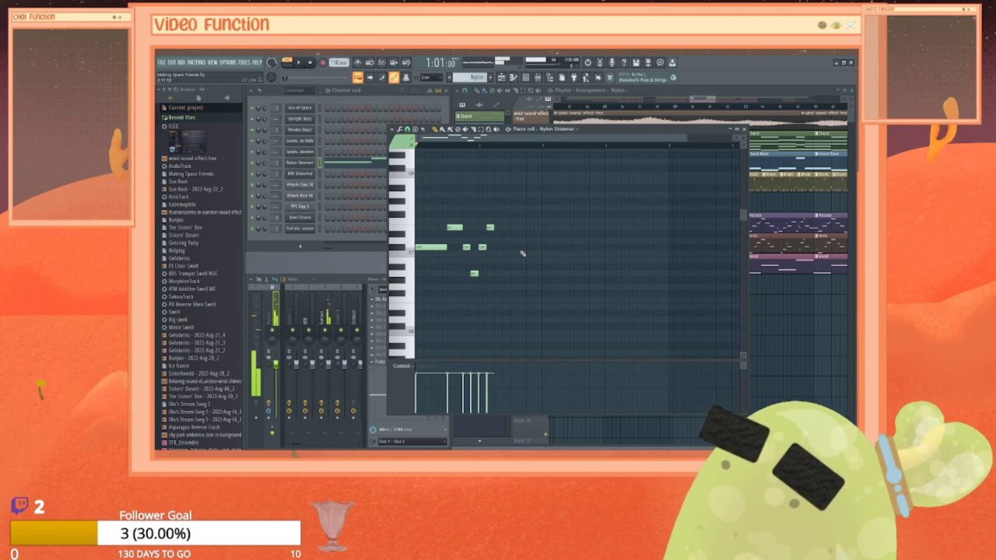
click(497, 201)
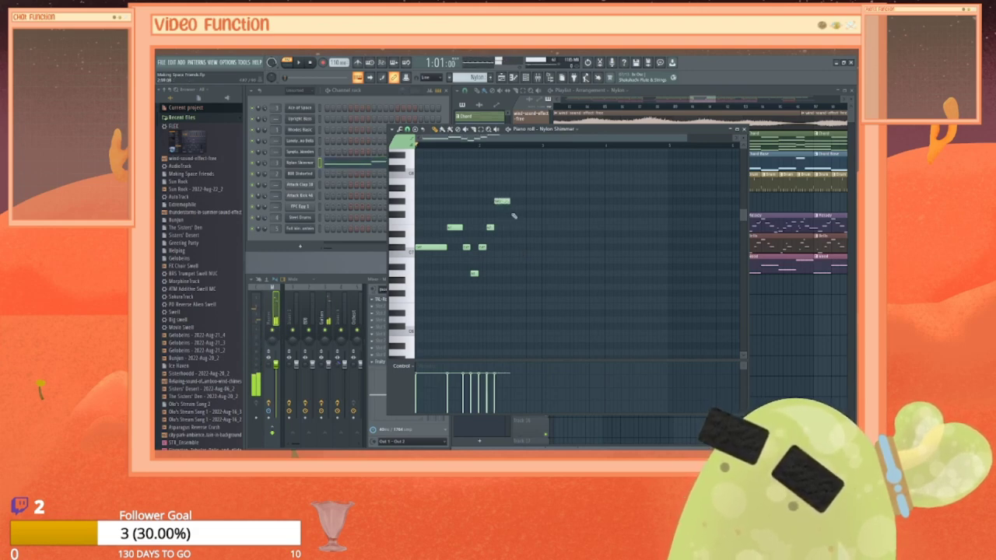
click(515, 248)
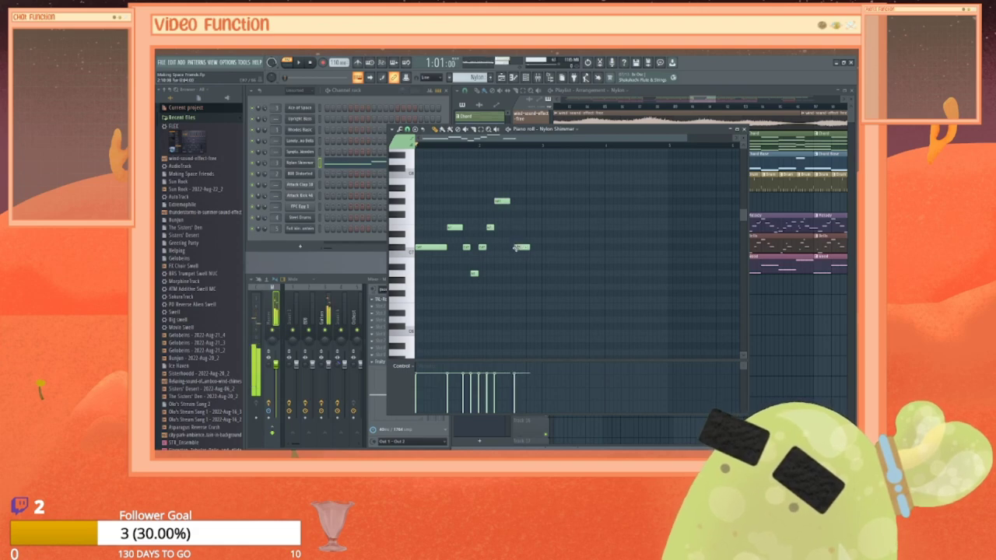
drag(523, 247, 519, 247)
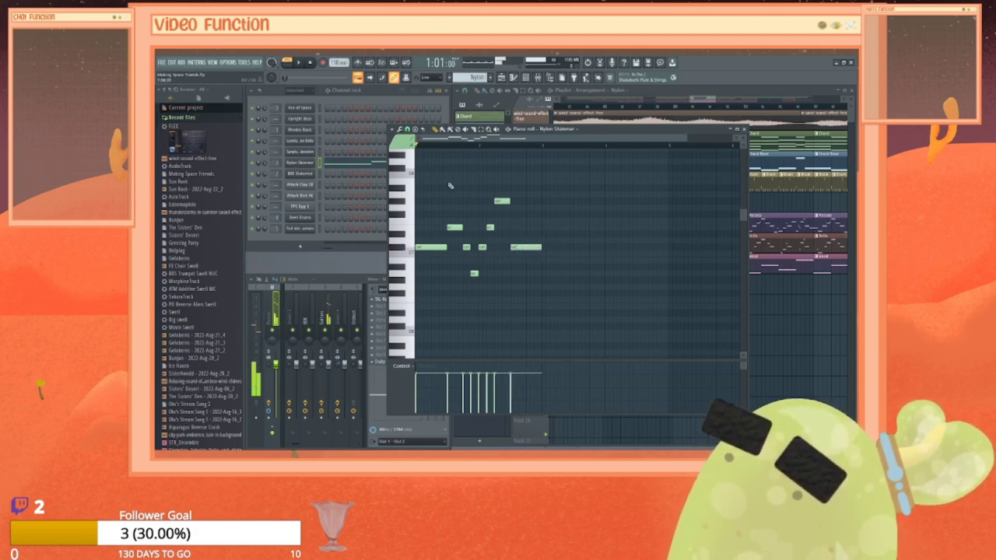
key(space)
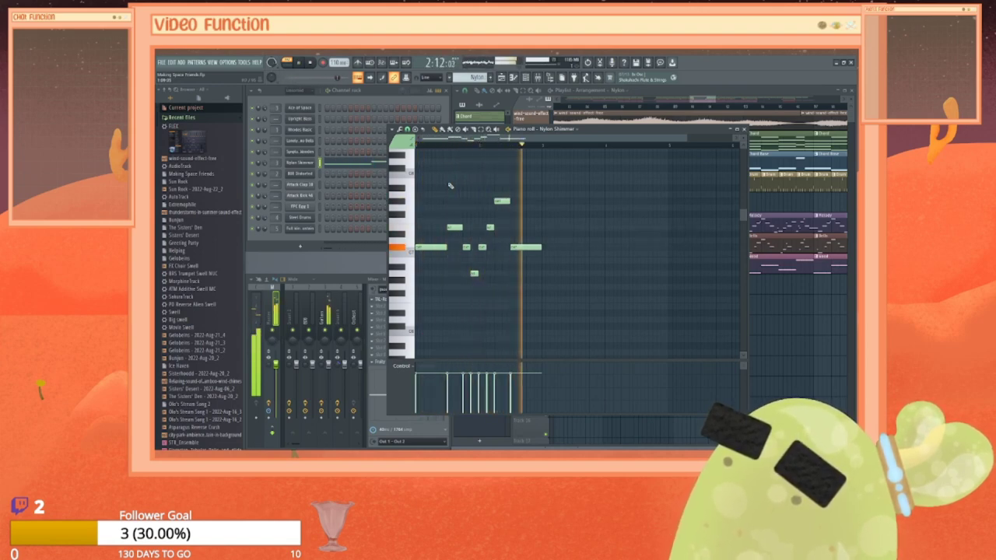
key(space)
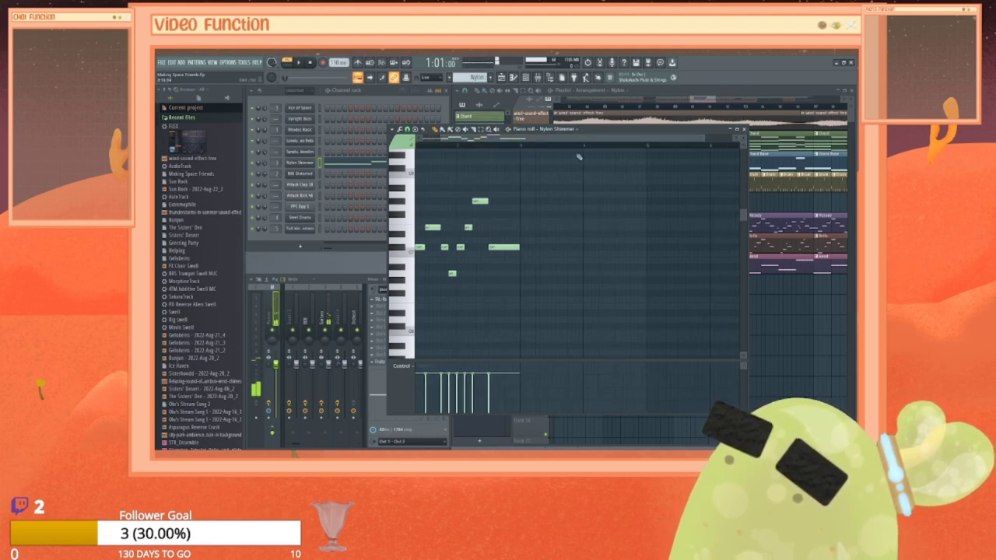
Step: Begin the third bar with a quarter note on E and add a quarter note on G# at its fourth beat
drag(563, 140, 543, 140)
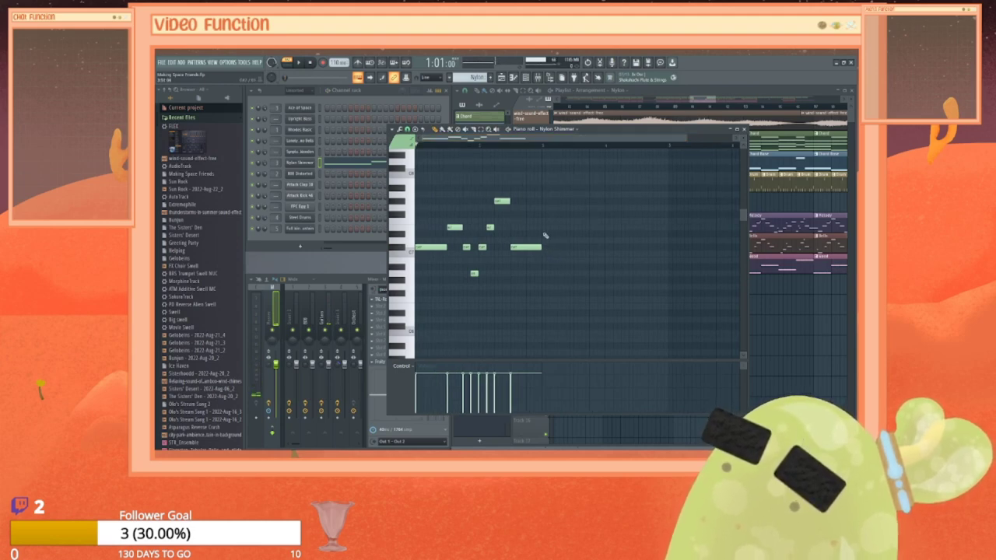
click(547, 229)
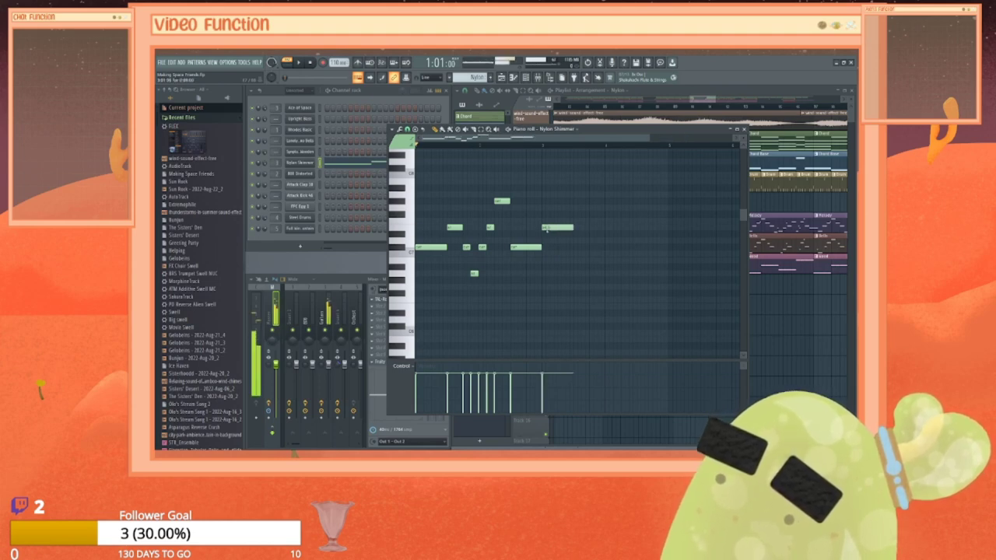
drag(573, 227, 557, 227)
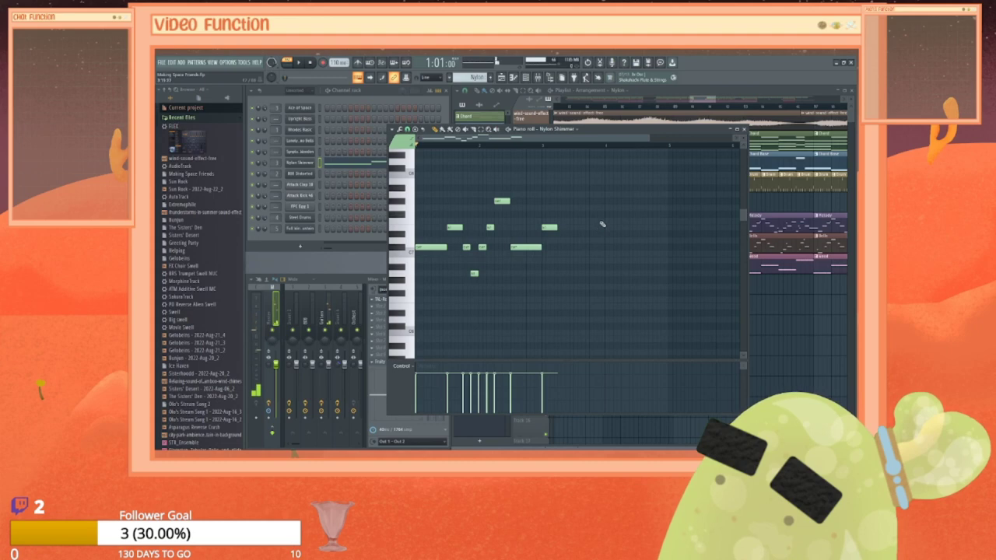
click(592, 201)
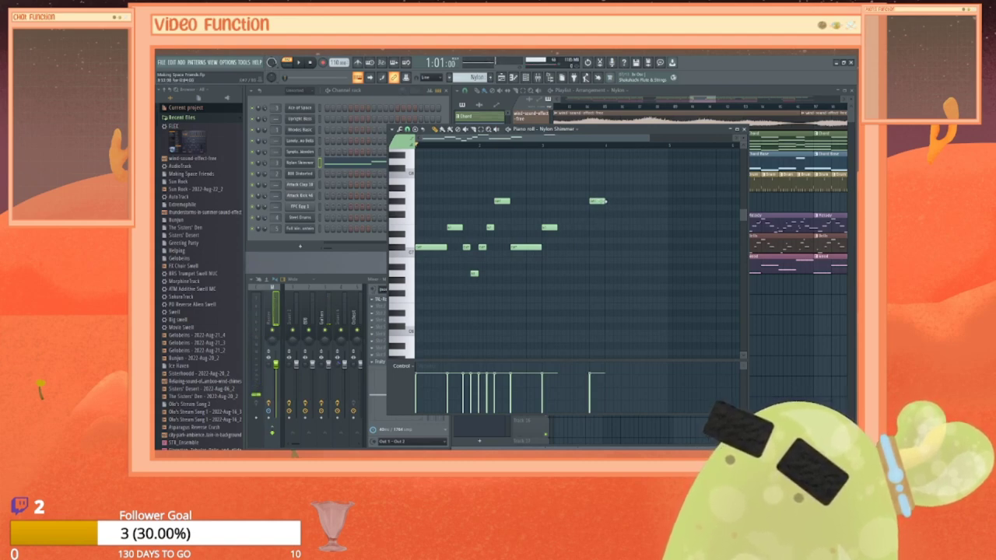
Step: Split the last high note in bar 3 into two eighth notes, fill the gap before them with a half-bar low note, and audition the pattern
drag(604, 201, 598, 201)
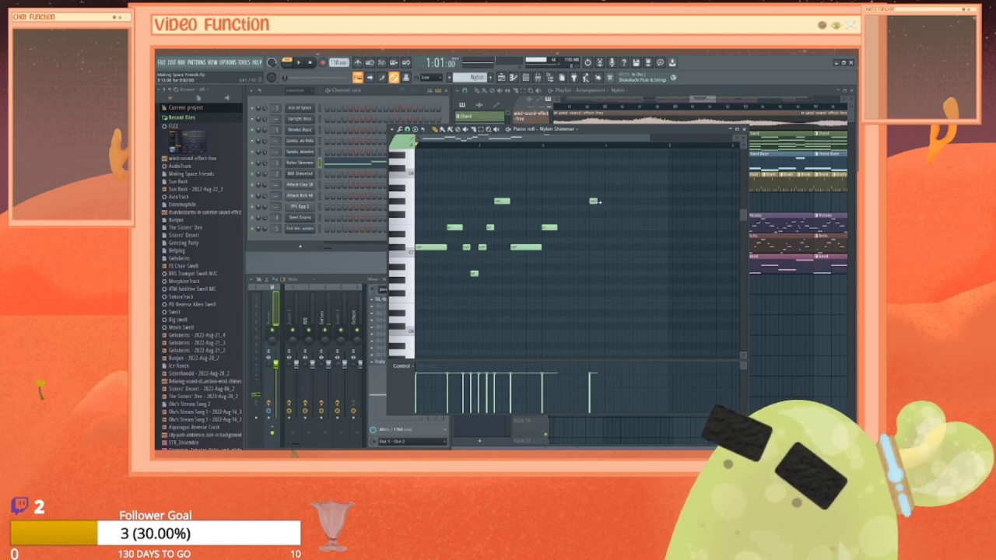
click(598, 201)
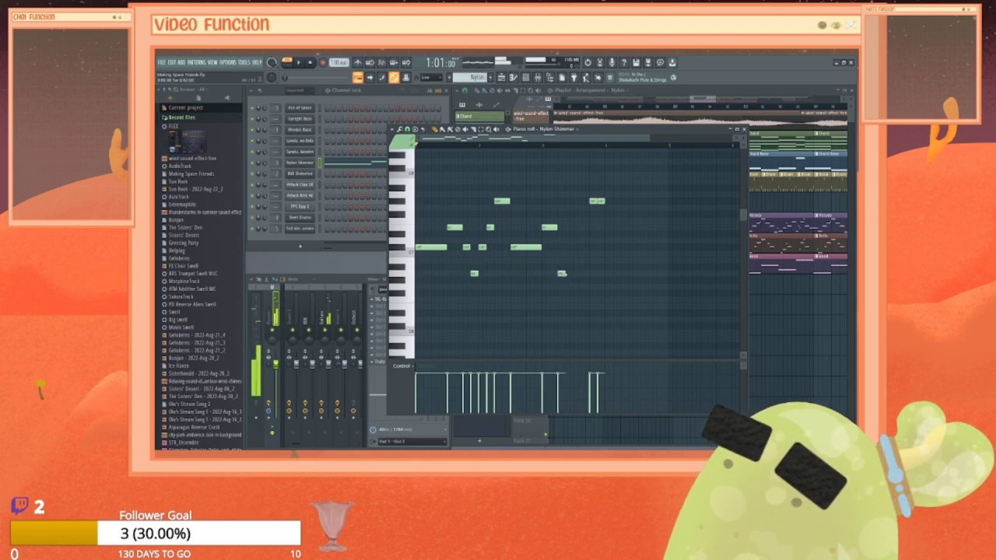
click(559, 273)
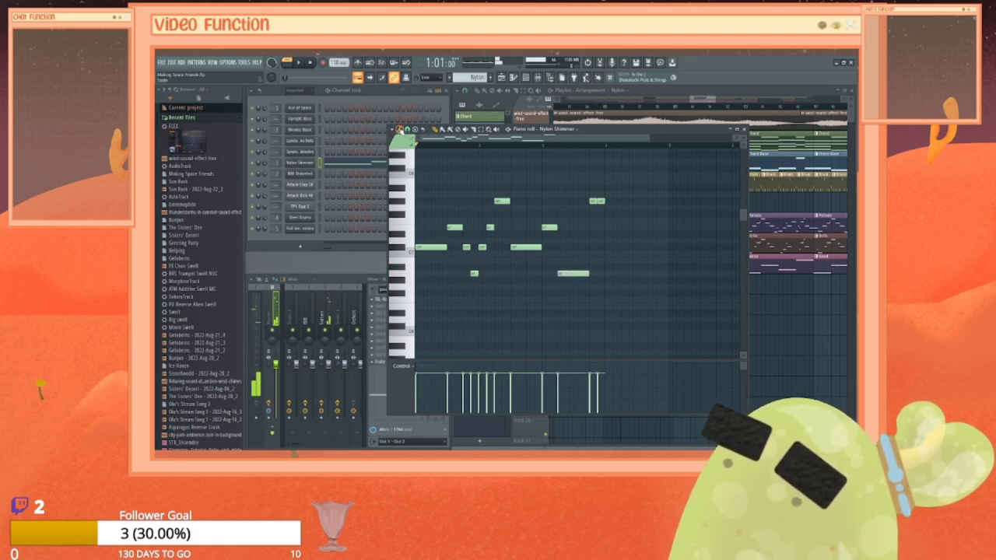
key(space)
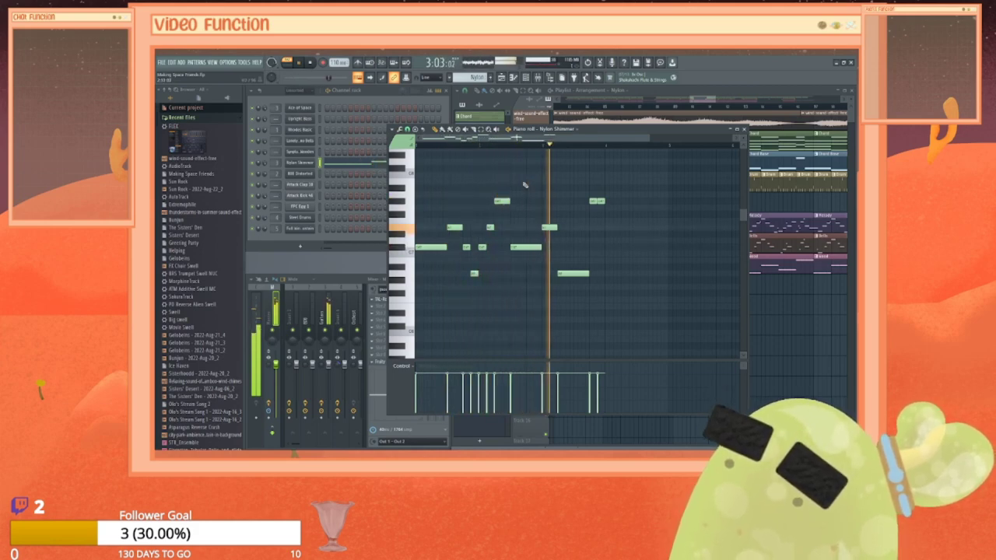
key(space)
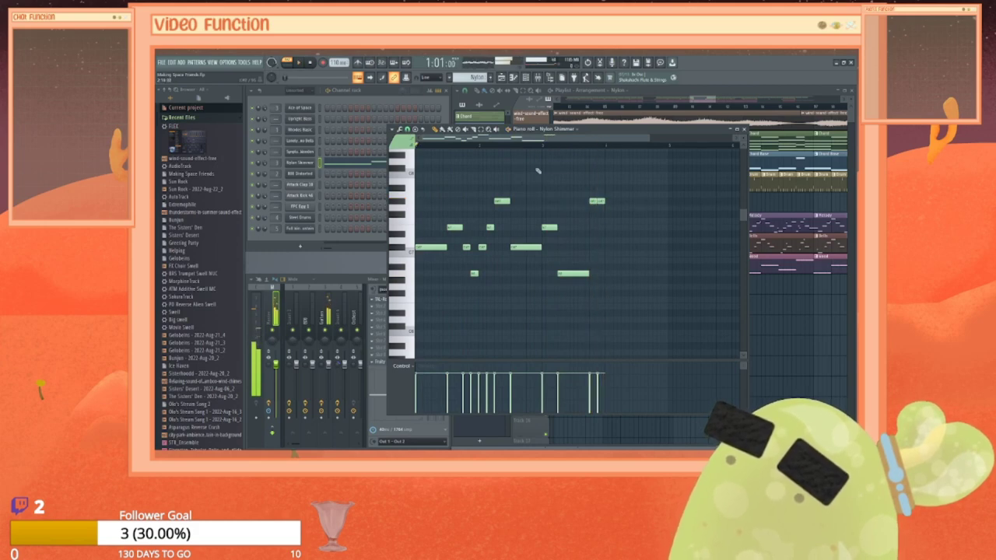
Step: Add two descending eighth notes at the start of bar 4, directly after the pair of high notes
drag(537, 138, 541, 139)
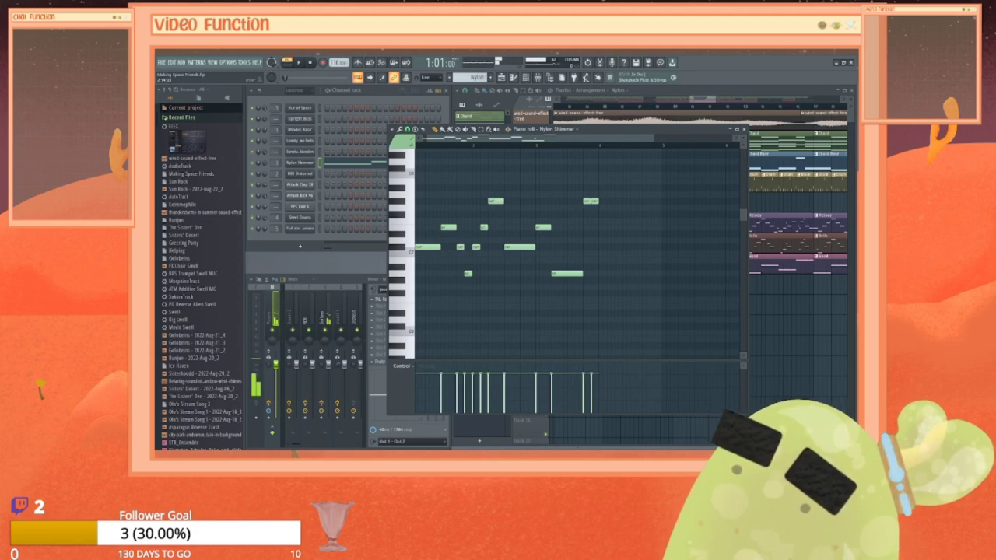
drag(537, 138, 583, 138)
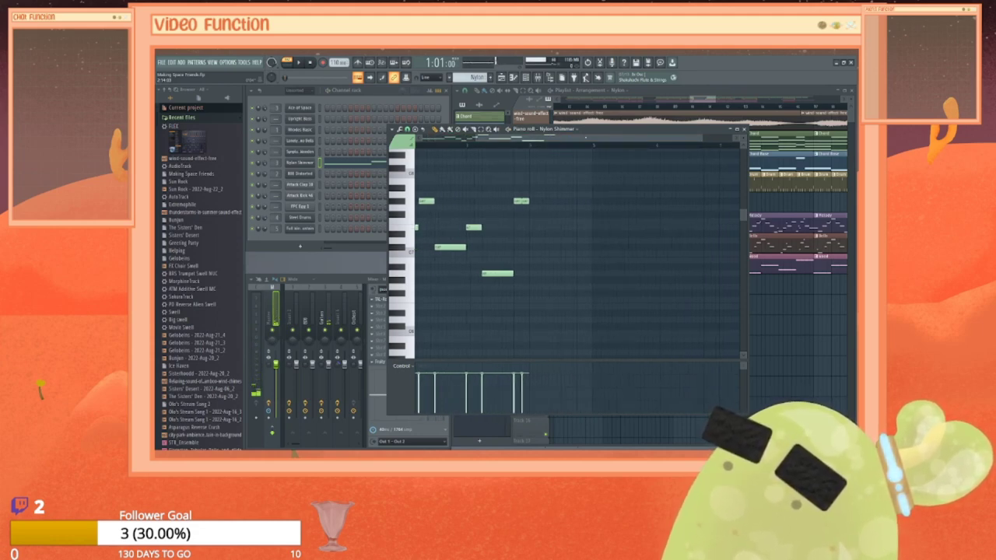
drag(582, 139, 592, 139)
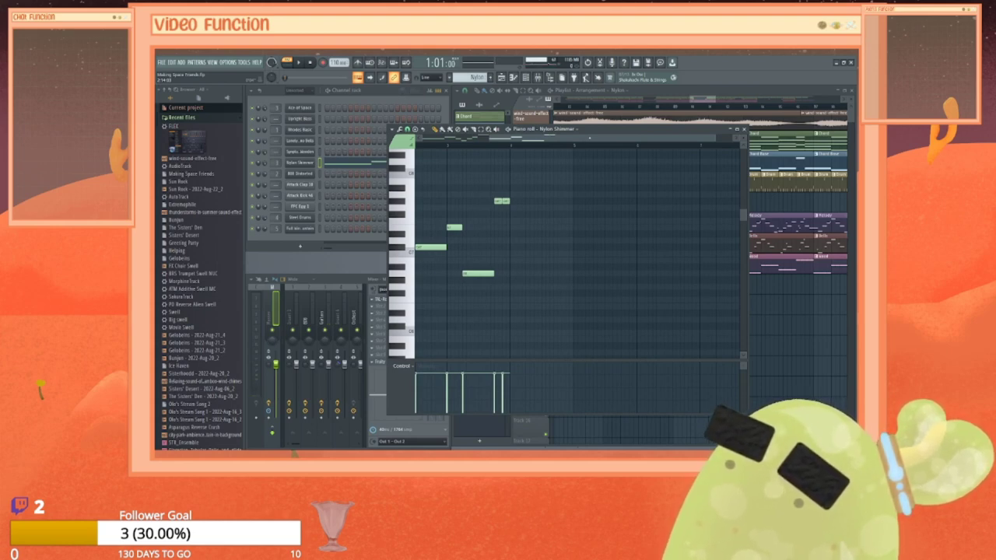
drag(589, 138, 475, 139)
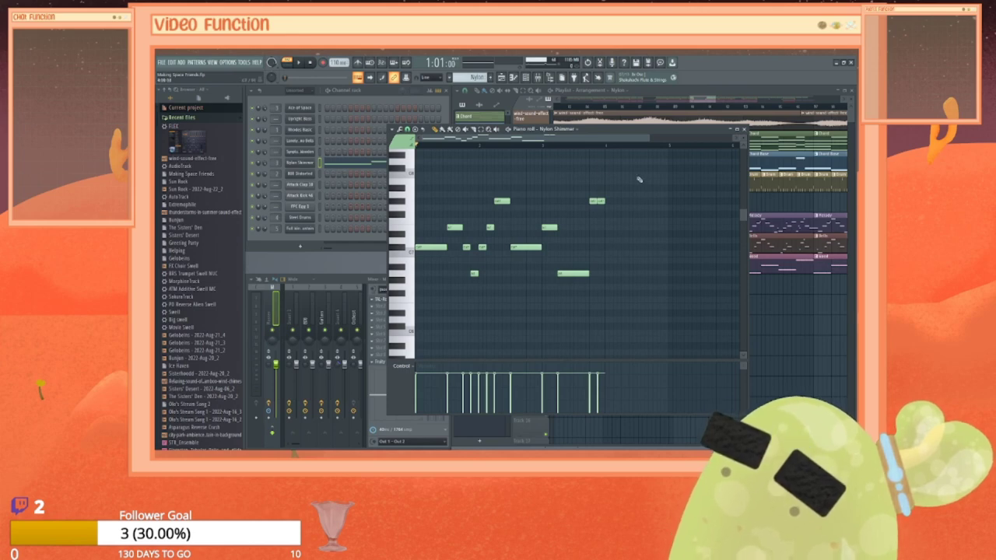
click(619, 220)
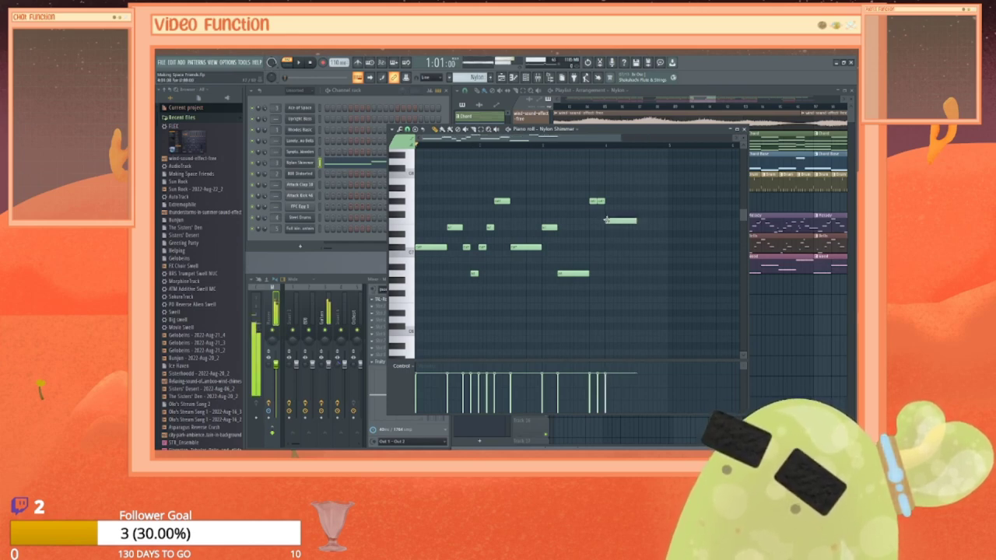
drag(627, 221, 627, 228)
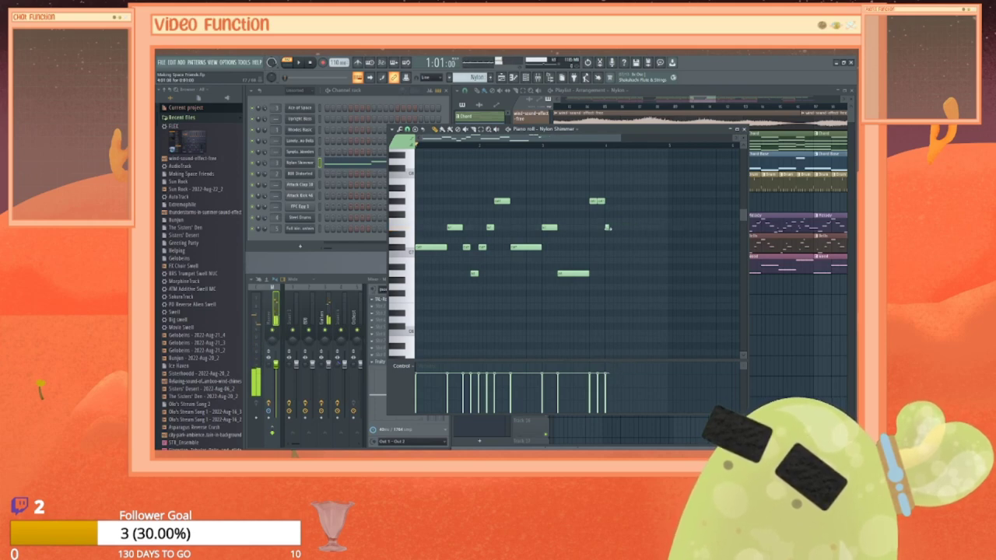
drag(612, 227, 620, 227)
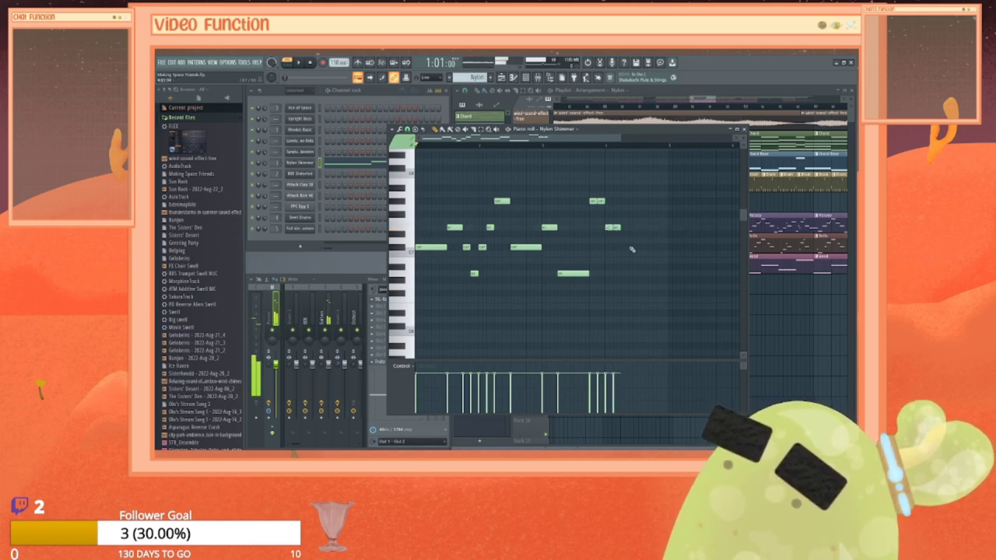
click(616, 247)
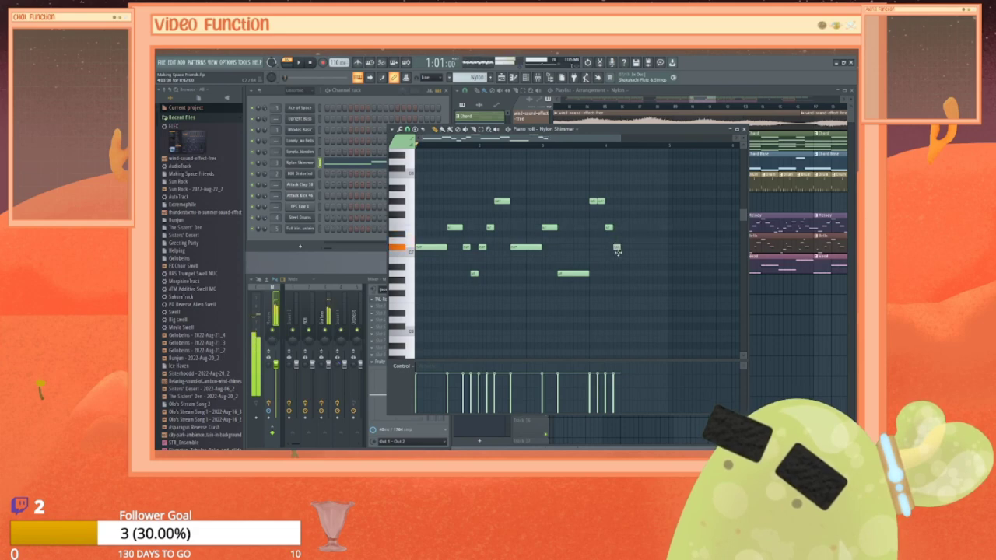
Step: Add a high quarter note after the descending pair and finish bar 4 with a lower half-bar note
click(624, 201)
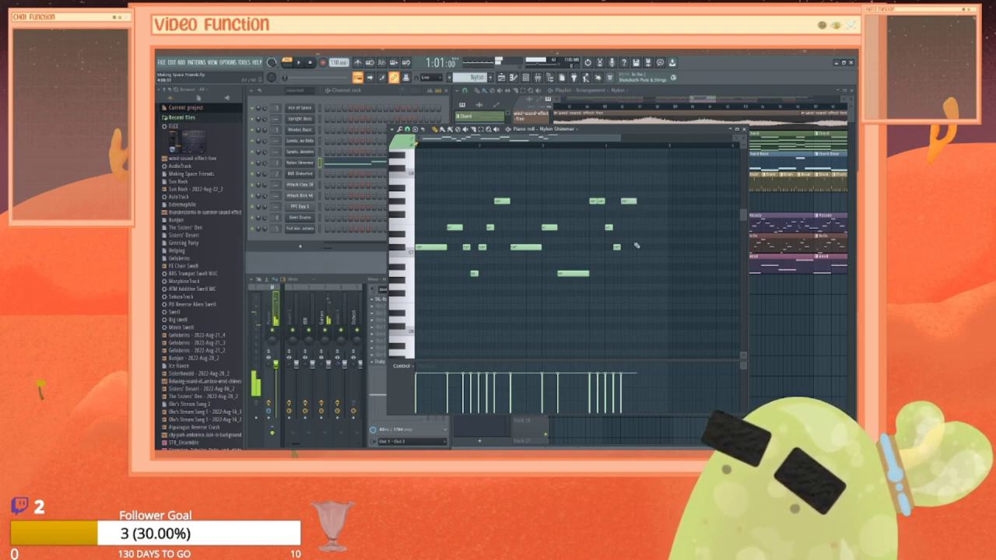
click(638, 254)
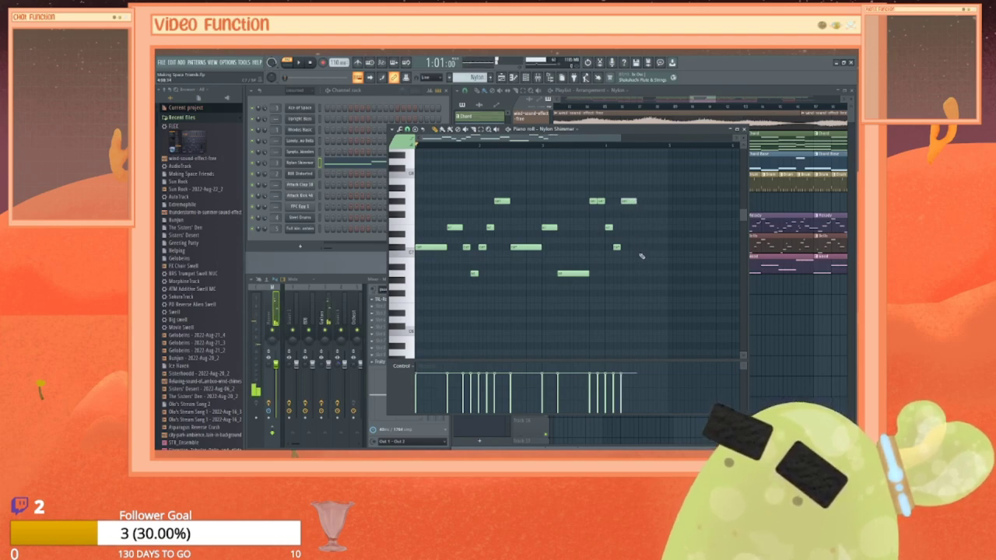
drag(648, 253, 649, 248)
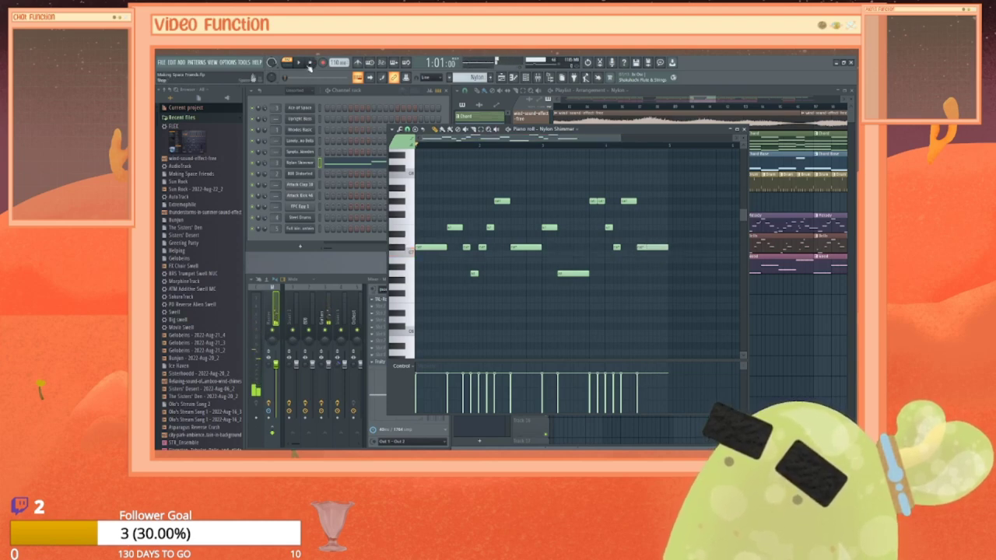
key(space)
key(KP_Add)
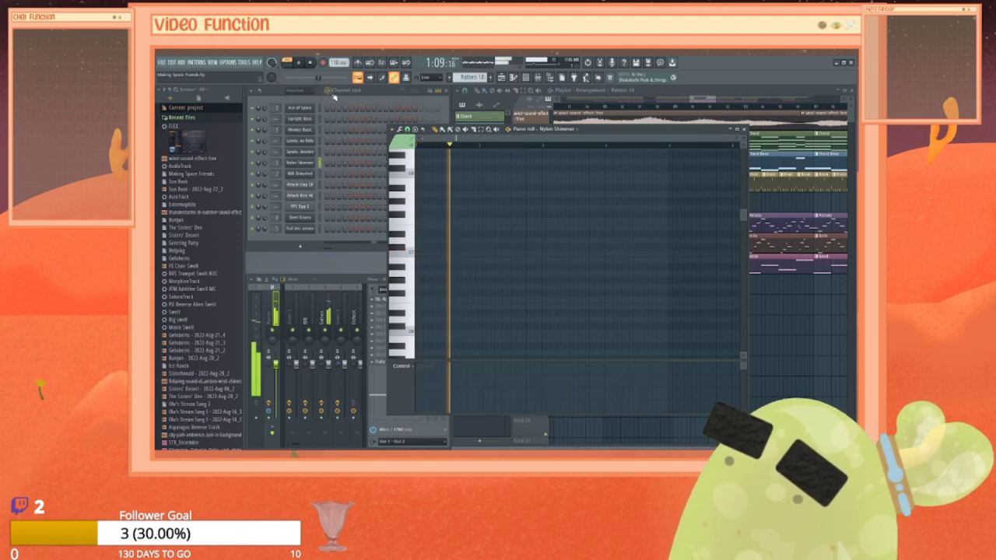
key(space)
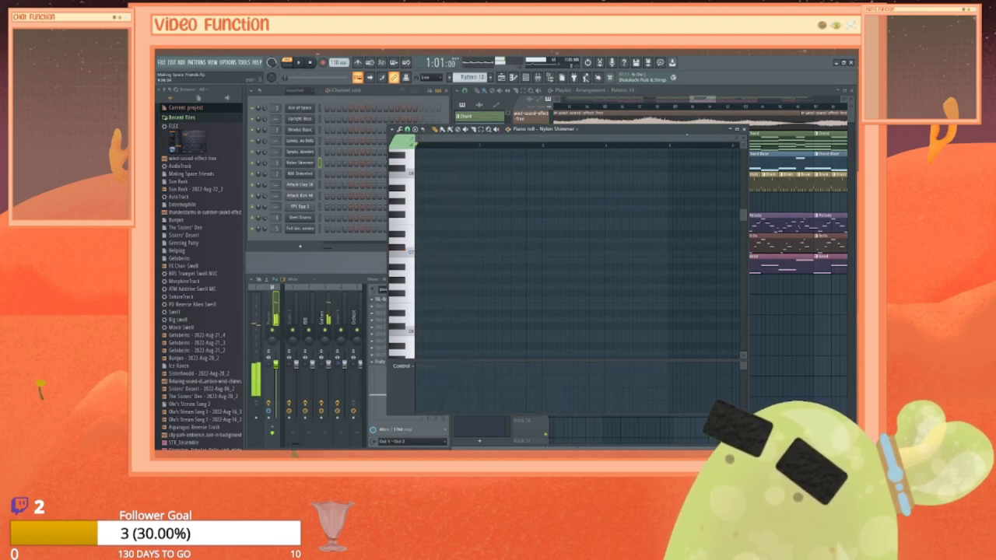
scroll(535, 206, up, 3)
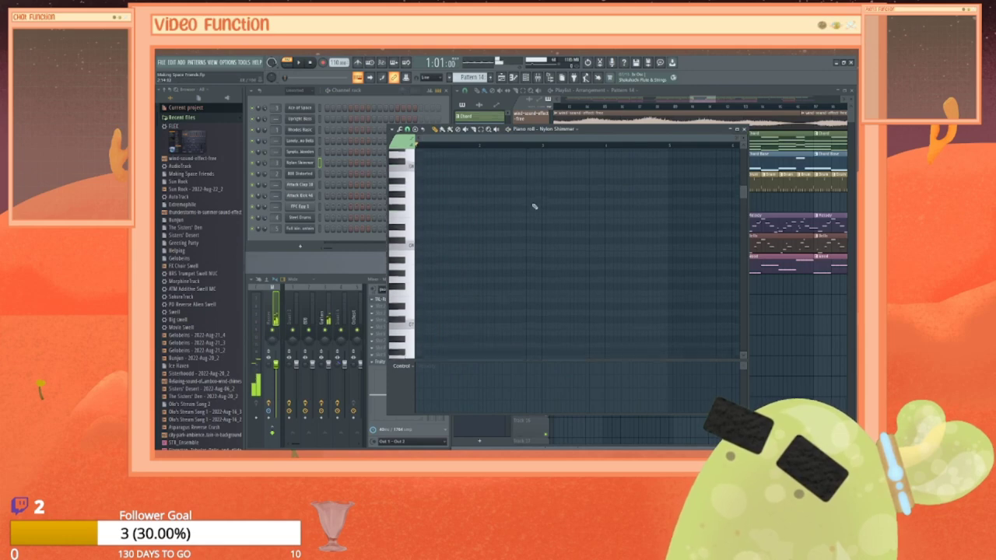
scroll(534, 206, down, 6)
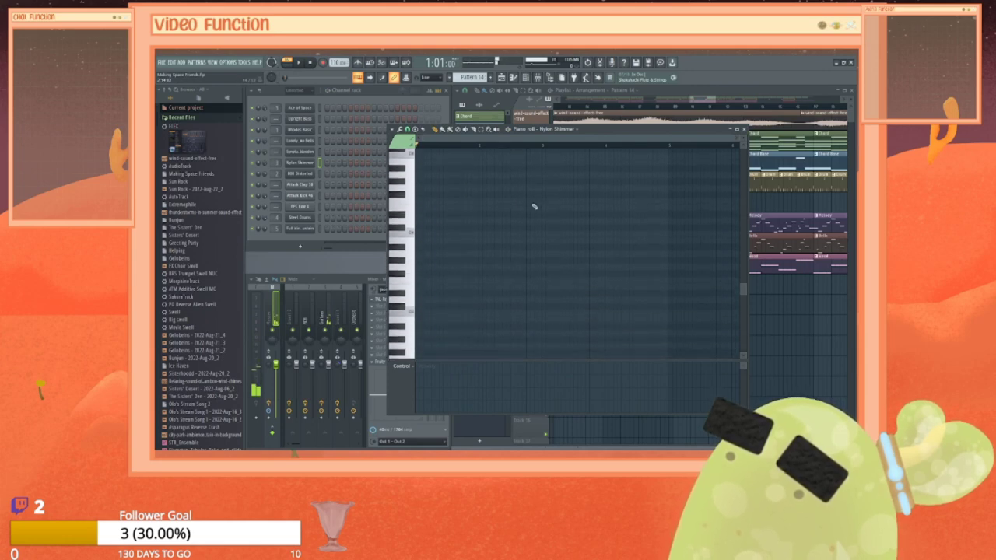
scroll(535, 206, up, 3)
drag(590, 130, 539, 137)
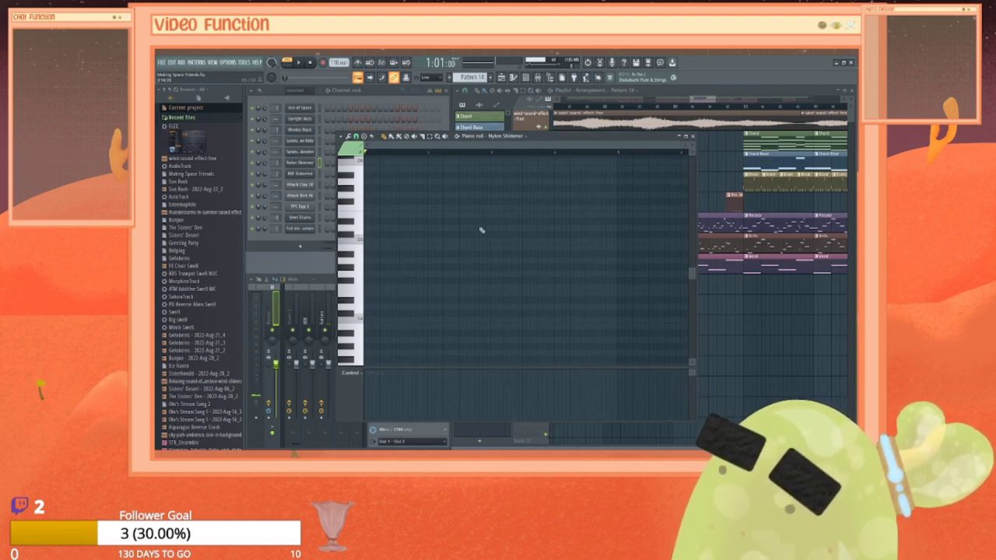
scroll(481, 230, up, 4)
scroll(481, 230, down, 5)
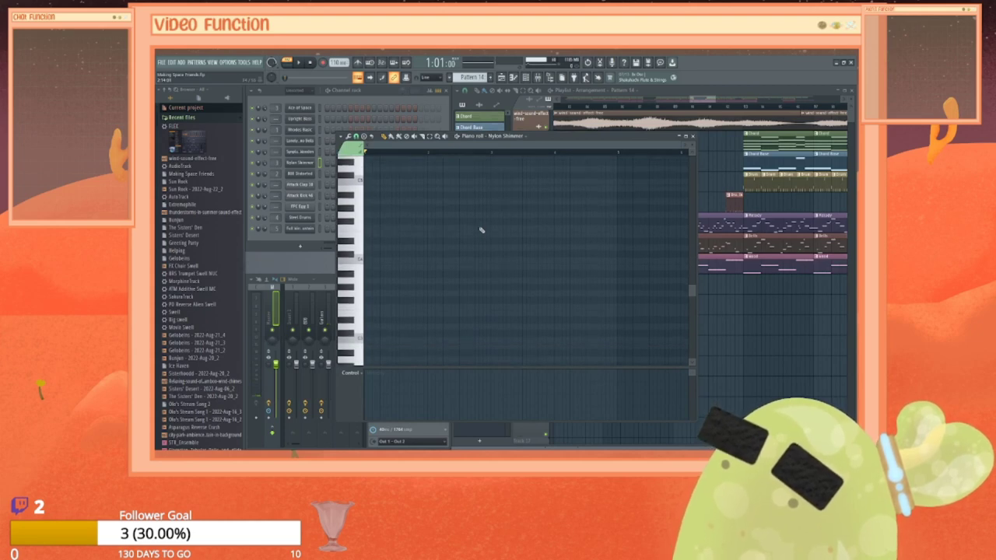
scroll(481, 230, up, 3)
scroll(482, 231, up, 3)
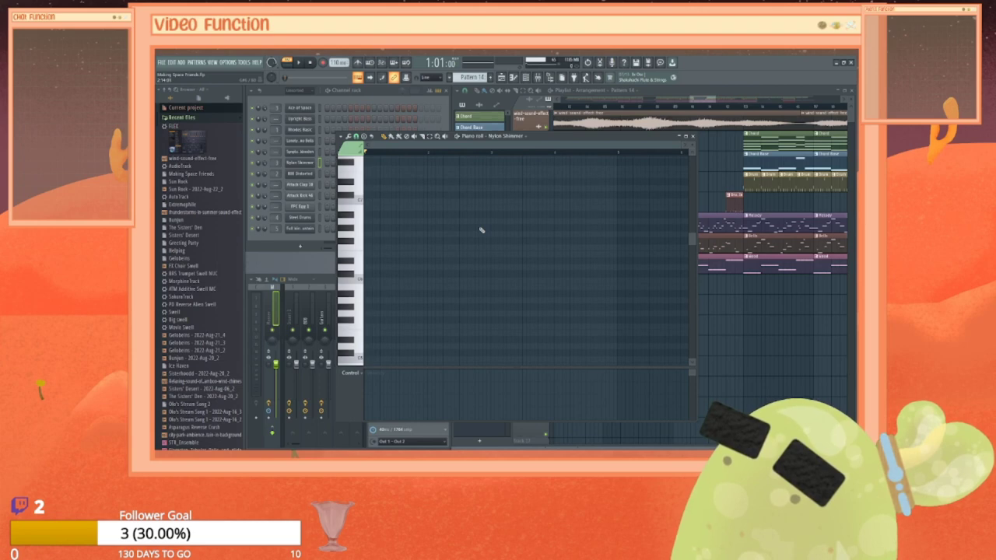
click(692, 137)
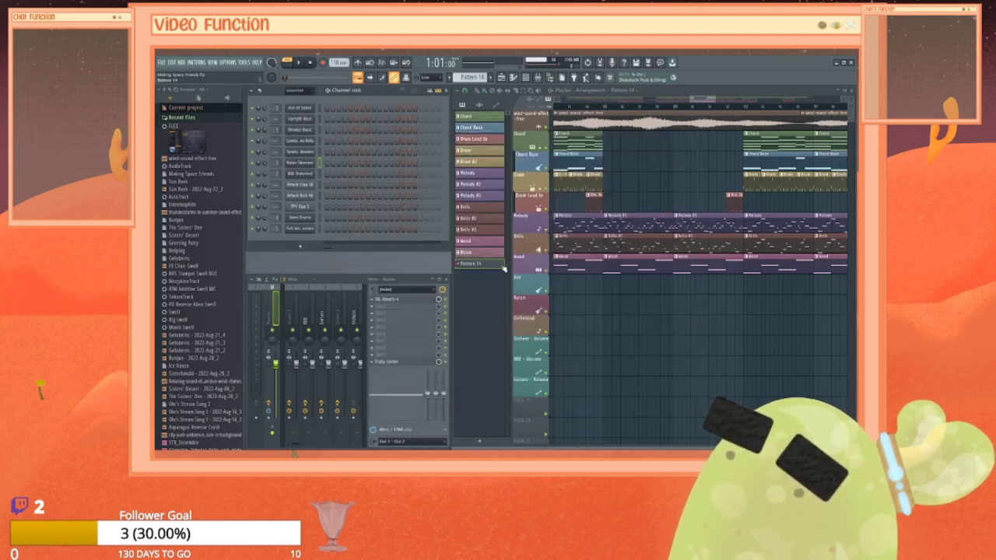
Step: Reopen the Nylon pattern's Nylon Shimmer notes in the piano roll and lengthen the final note to the end of bar 4
click(479, 253)
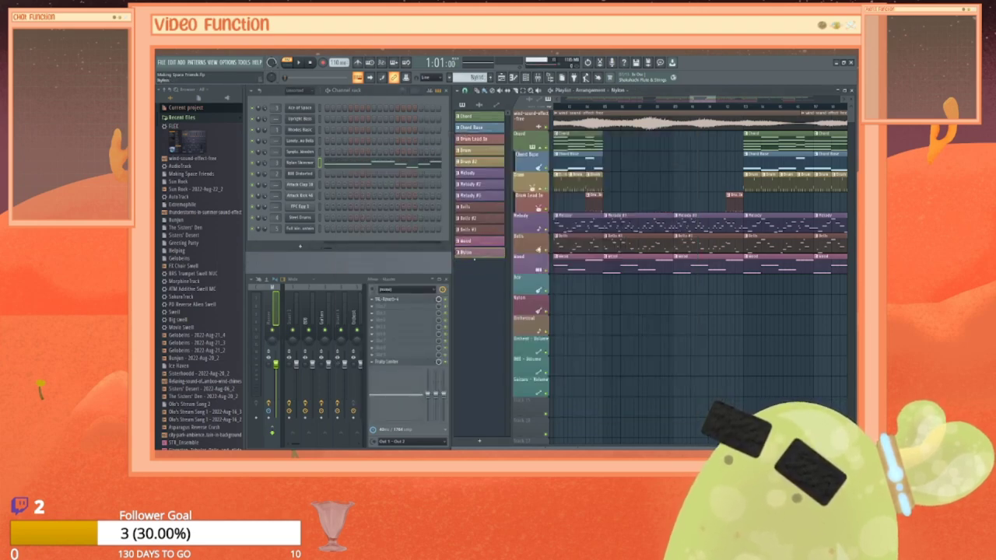
right_click(311, 161)
click(342, 164)
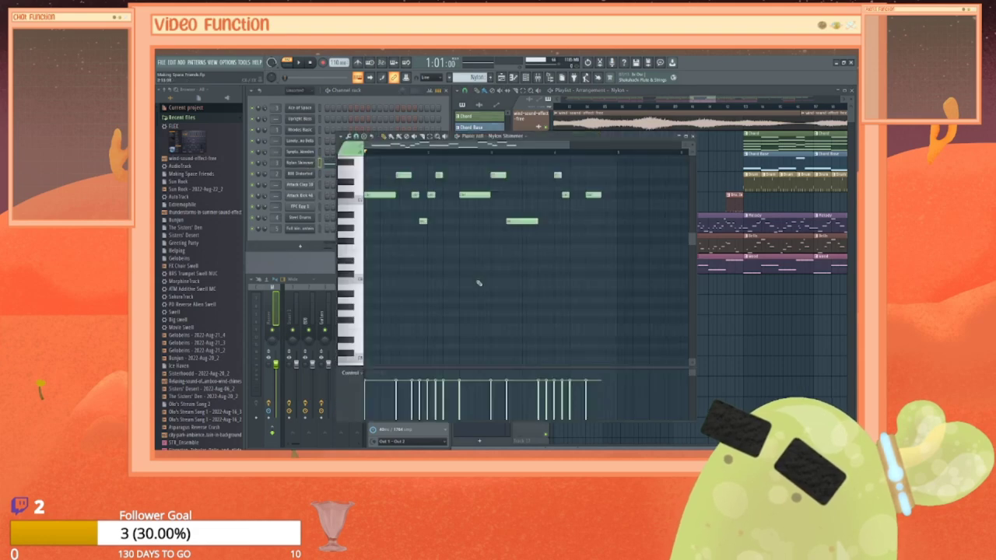
scroll(482, 267, up, 8)
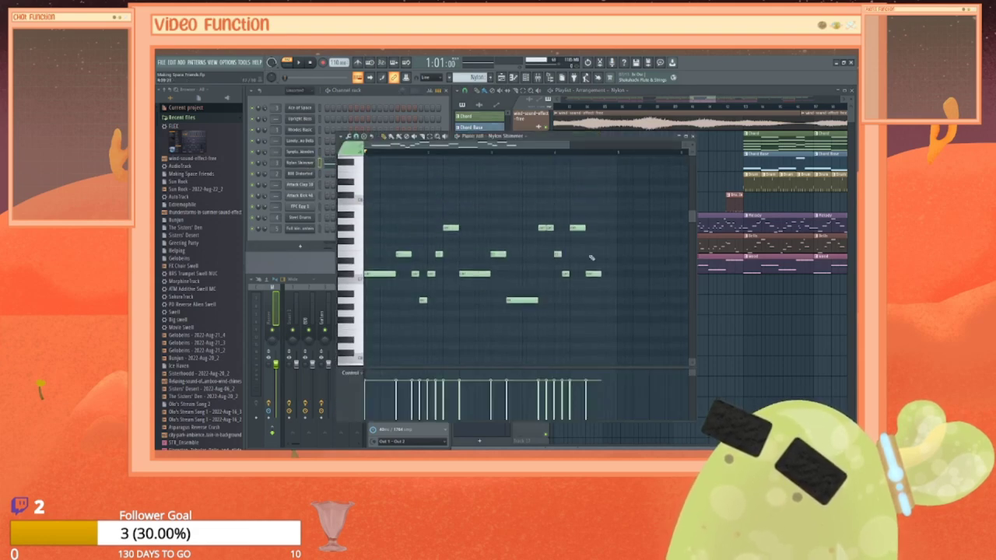
drag(599, 273, 608, 274)
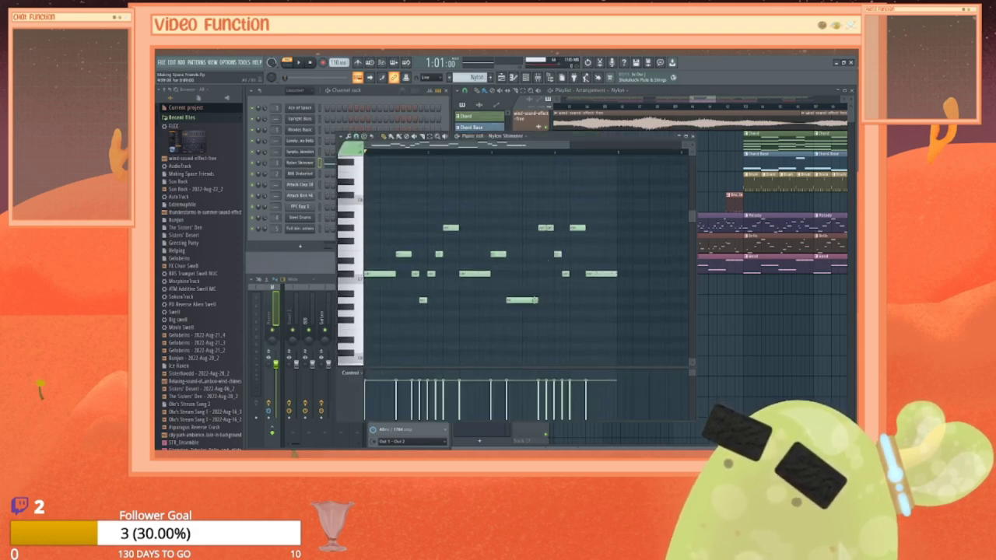
Step: Save the project and play the Nylon pattern to check the finished melody
click(162, 63)
click(175, 96)
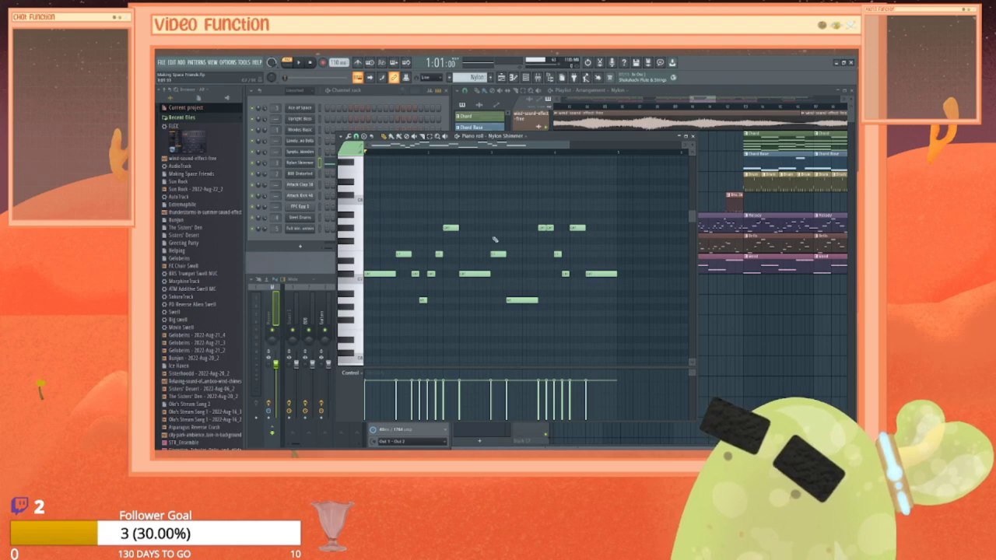
key(space)
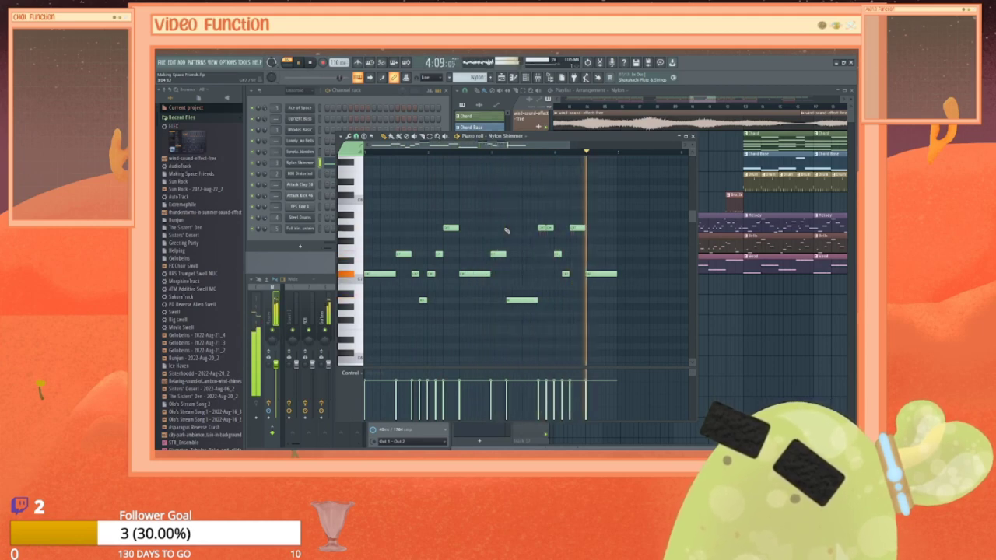
key(space)
Step: Place consecutive Nylon pattern clips on the Nylon playlist track starting at bar 85, and play the arrangement from that bar
click(692, 136)
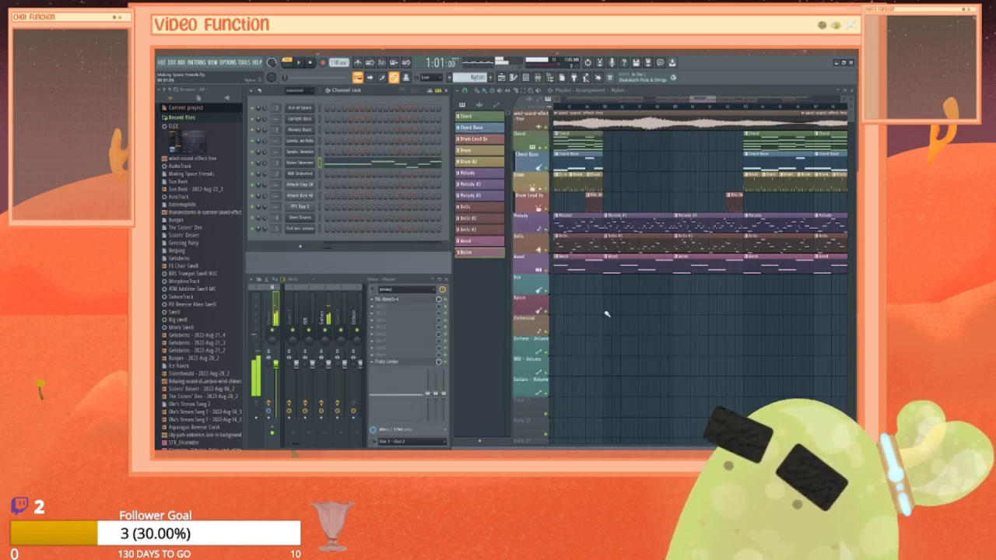
drag(607, 315, 689, 308)
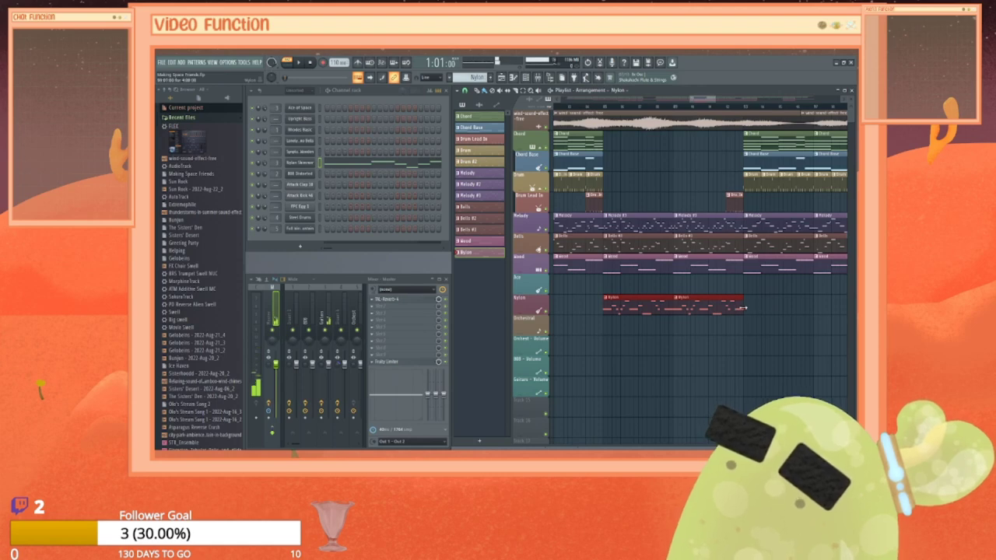
drag(745, 309, 831, 305)
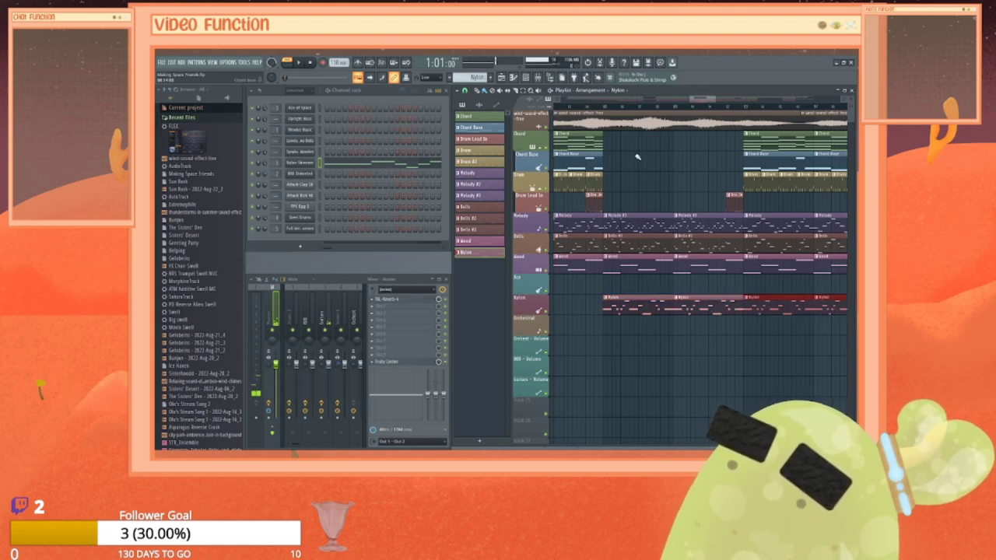
click(605, 108)
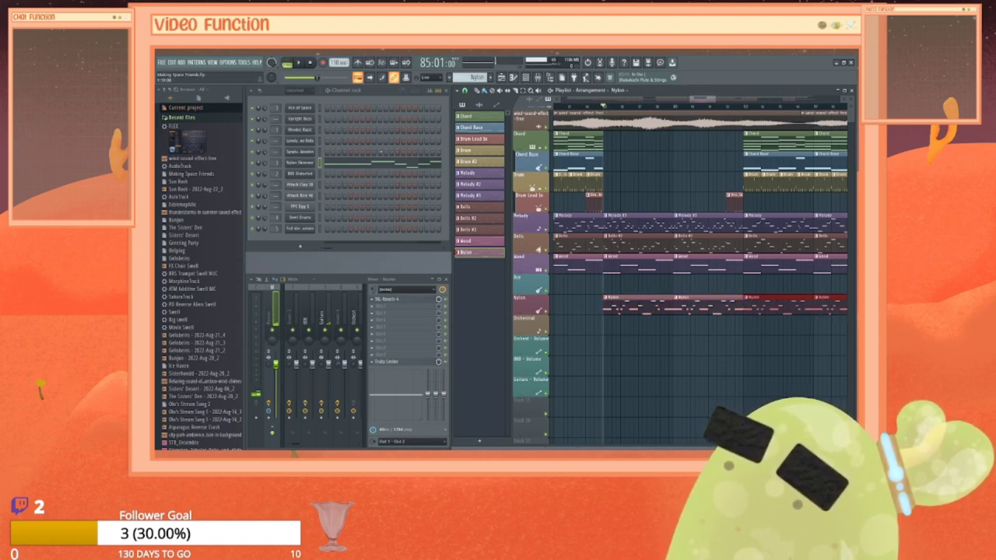
key(space)
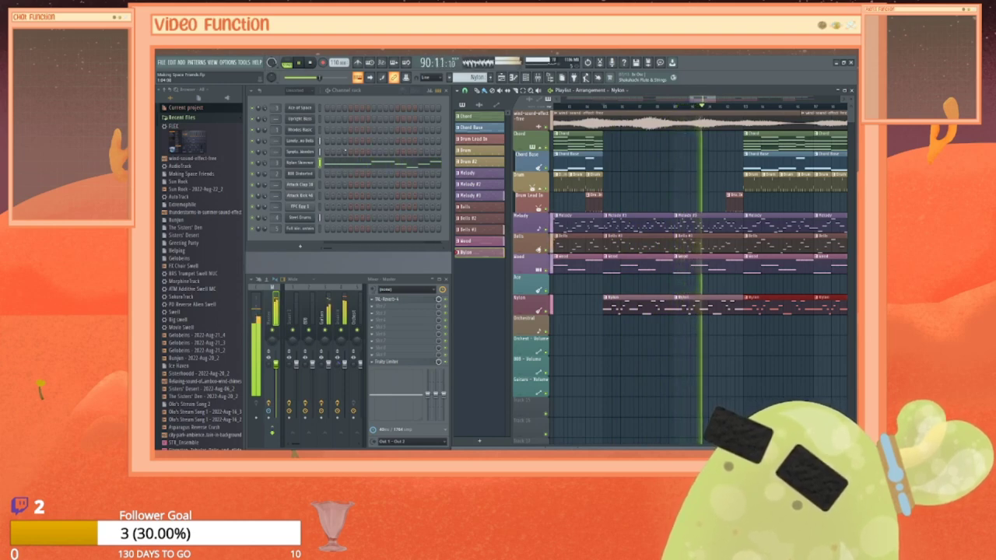
Step: Stop playback and continue the Nylon pattern clips on the Nylon track up to where the Melody clips first break off
key(space)
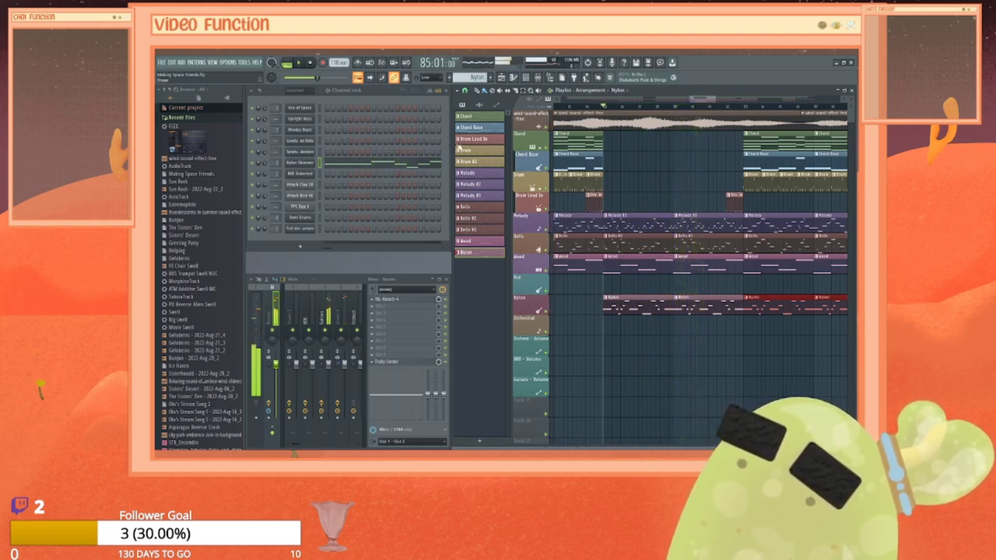
drag(702, 99, 725, 99)
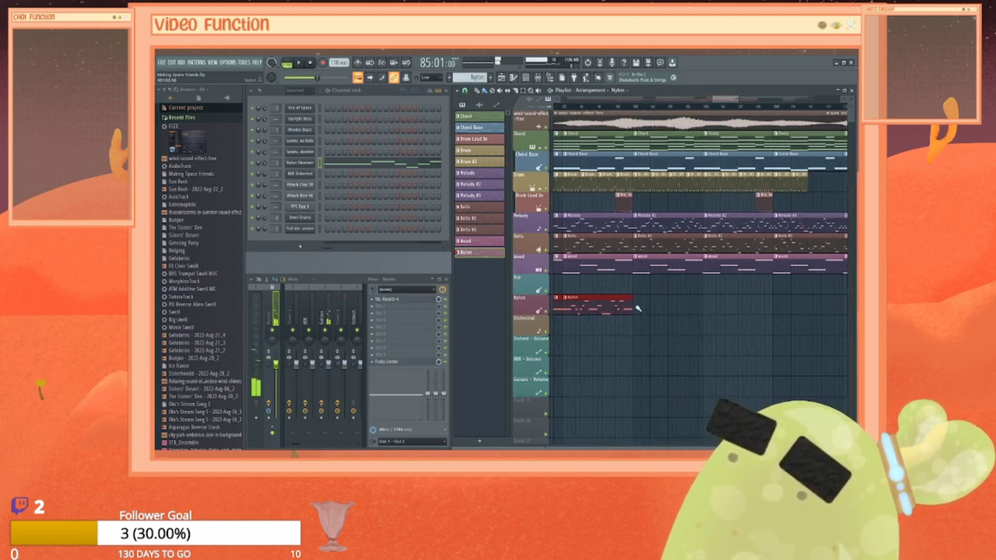
drag(634, 309, 849, 312)
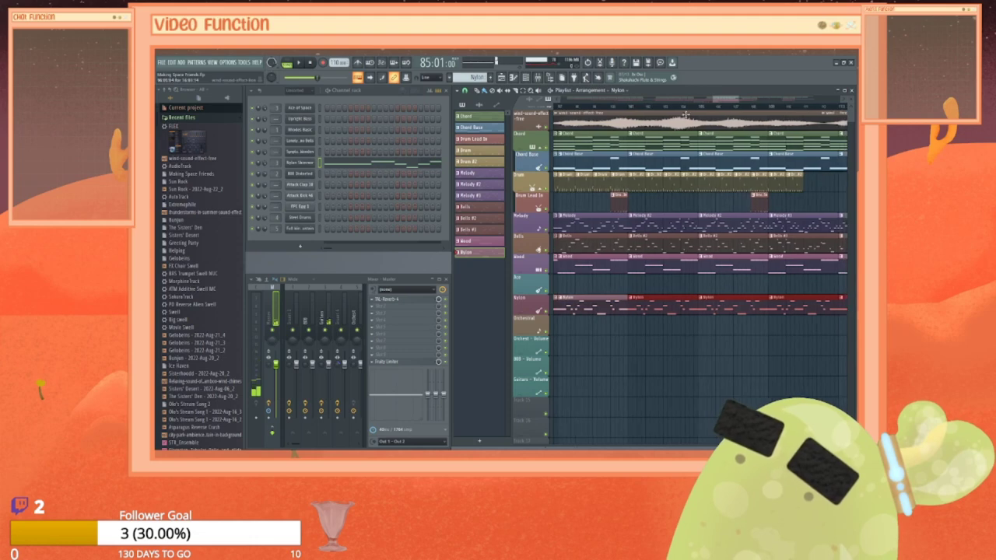
drag(727, 99, 752, 100)
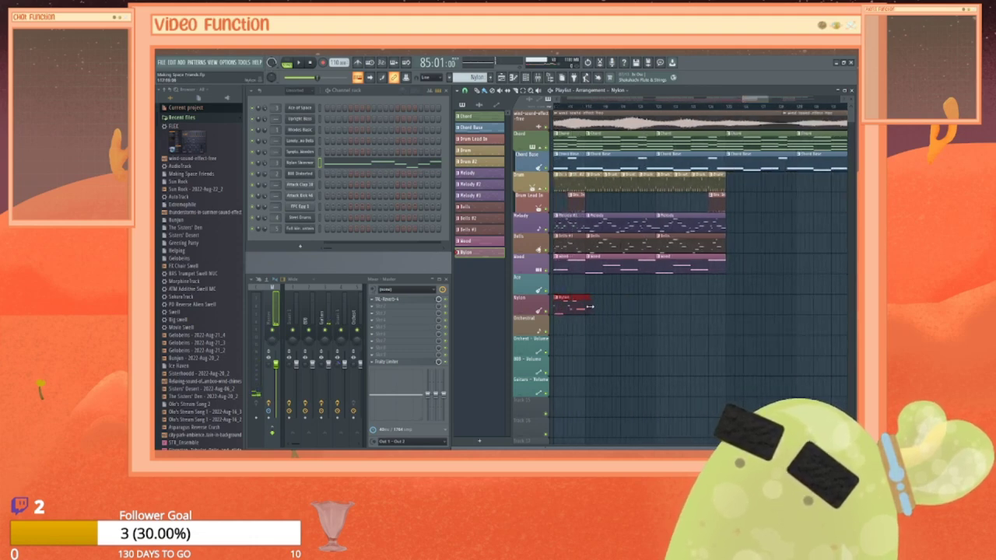
drag(588, 308, 687, 306)
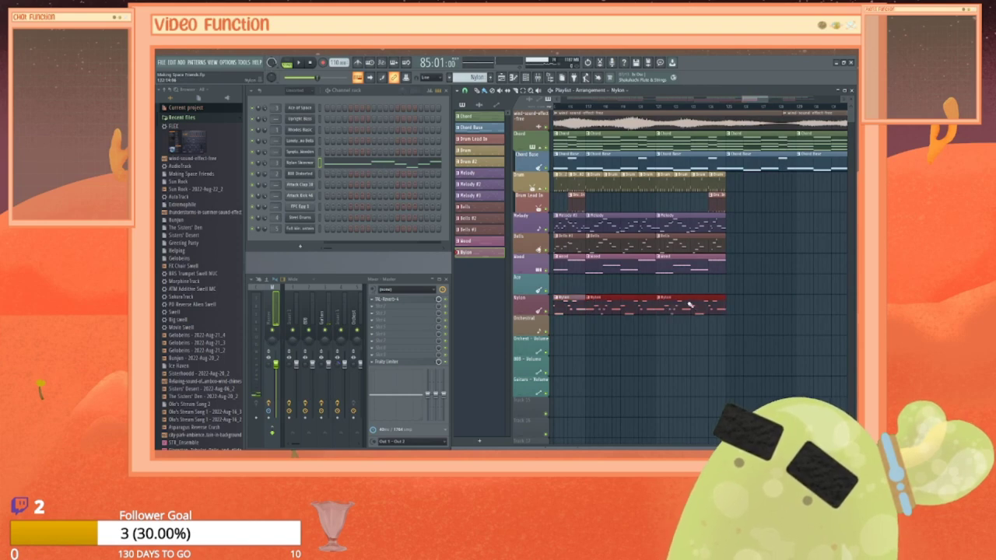
Step: Try continuing the Nylon clips through the section that has no Drum or Melody clips
drag(750, 100, 765, 100)
drag(585, 311, 796, 305)
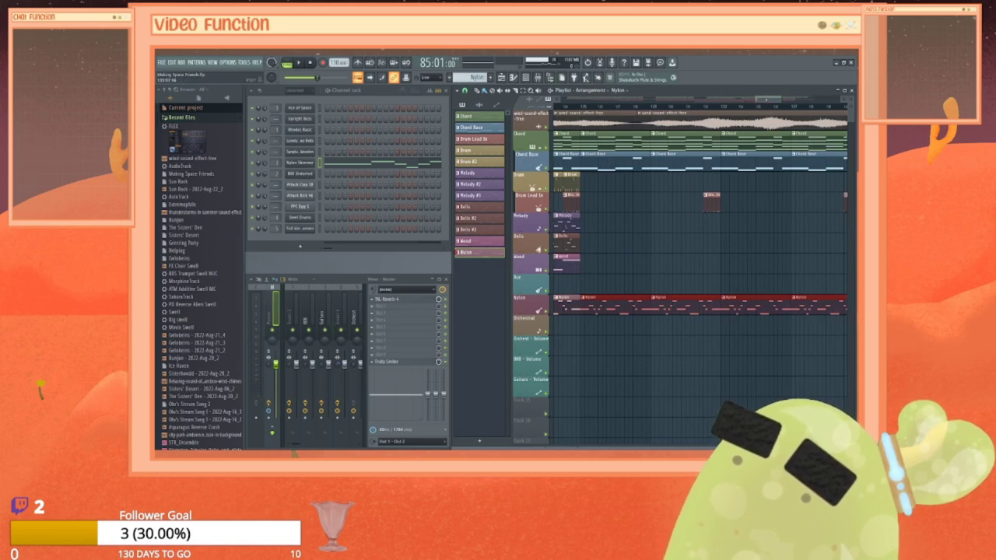
scroll(655, 315, right, 5)
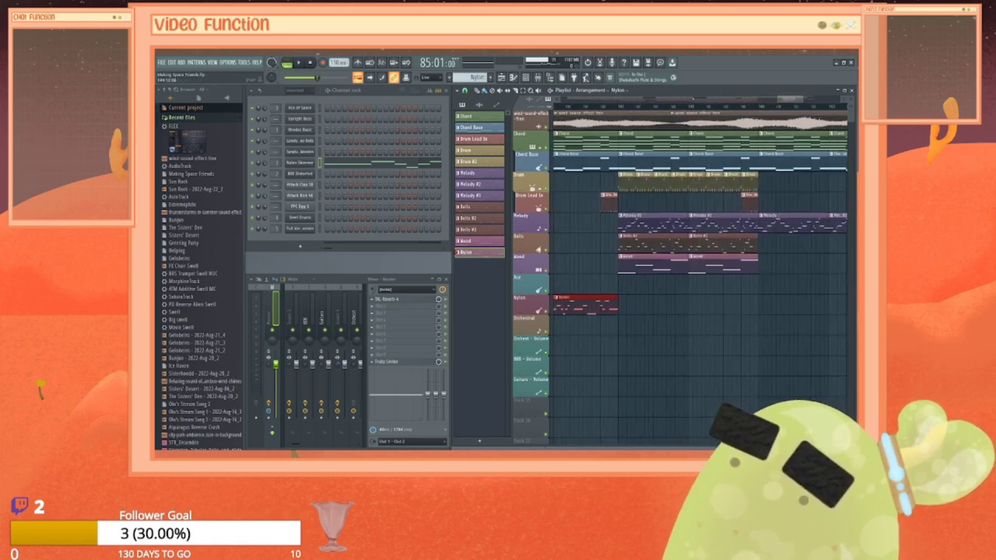
scroll(700, 273, left, 5)
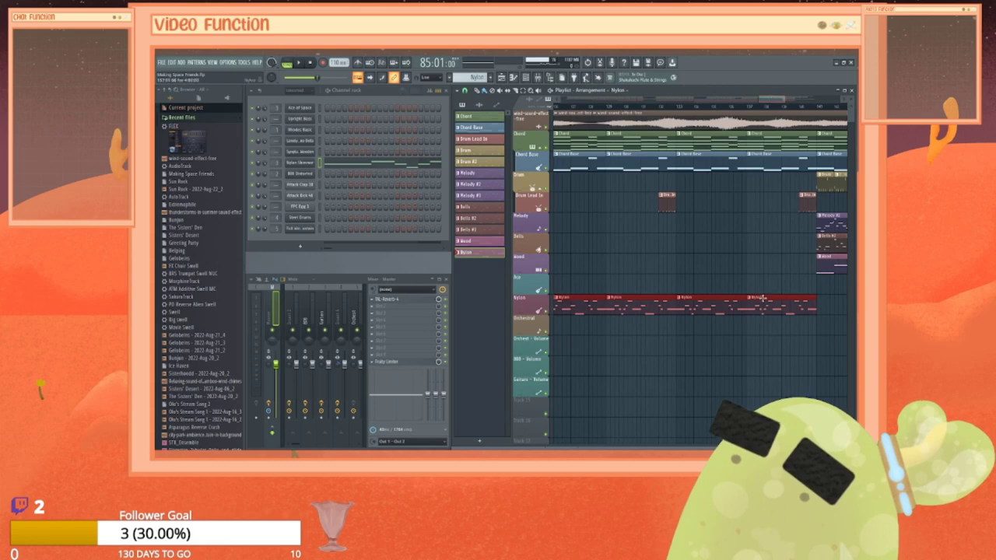
Step: Delete the Nylon clips from the section that has no Drum or Melody clips
right_click(762, 299)
right_click(706, 310)
right_click(642, 310)
right_click(591, 310)
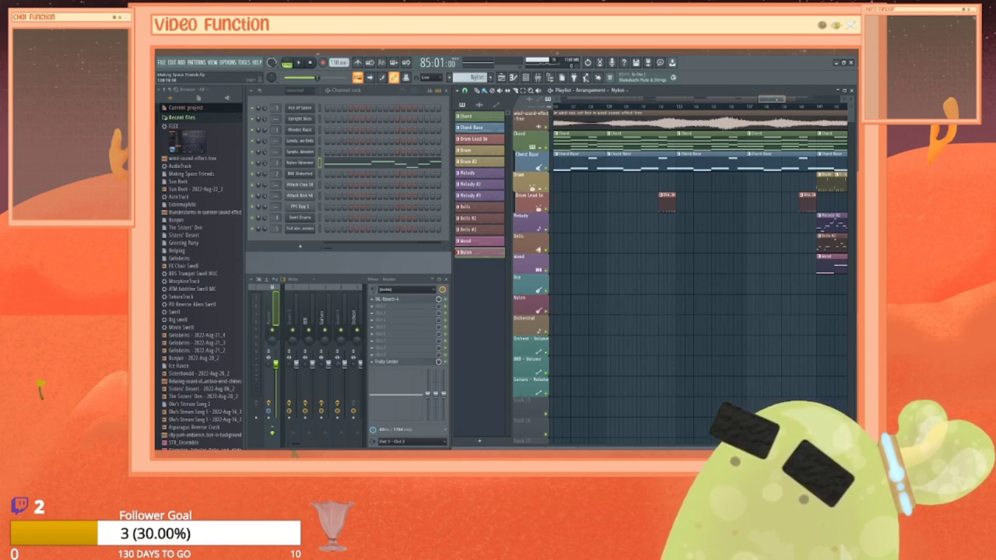
Step: Place two consecutive Nylon clips on the Nylon track, aligned with the two Bells #2 clips after the drumless section
mouse_move(777, 99)
mouse_down()
mouse_move(757, 101)
mouse_move(777, 102)
mouse_up()
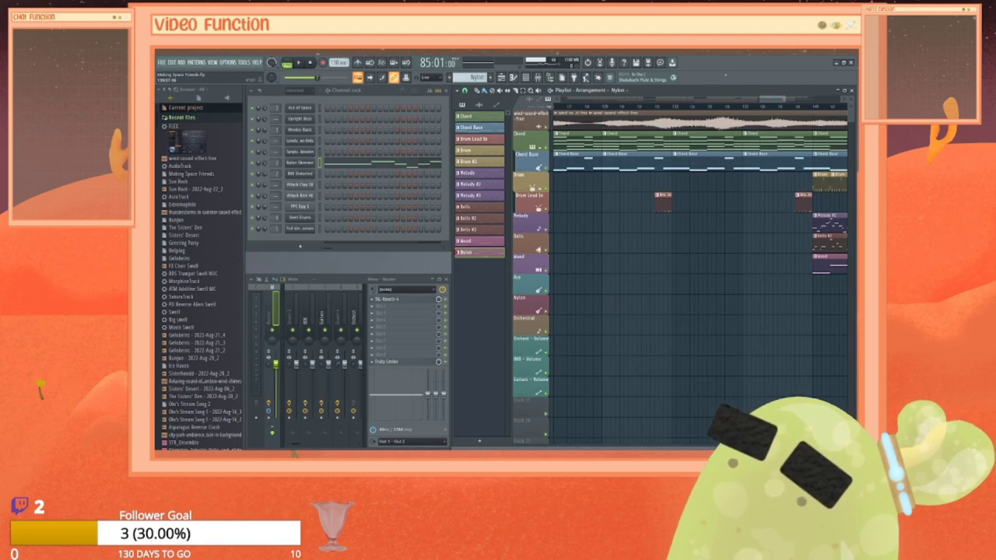
drag(785, 99, 788, 99)
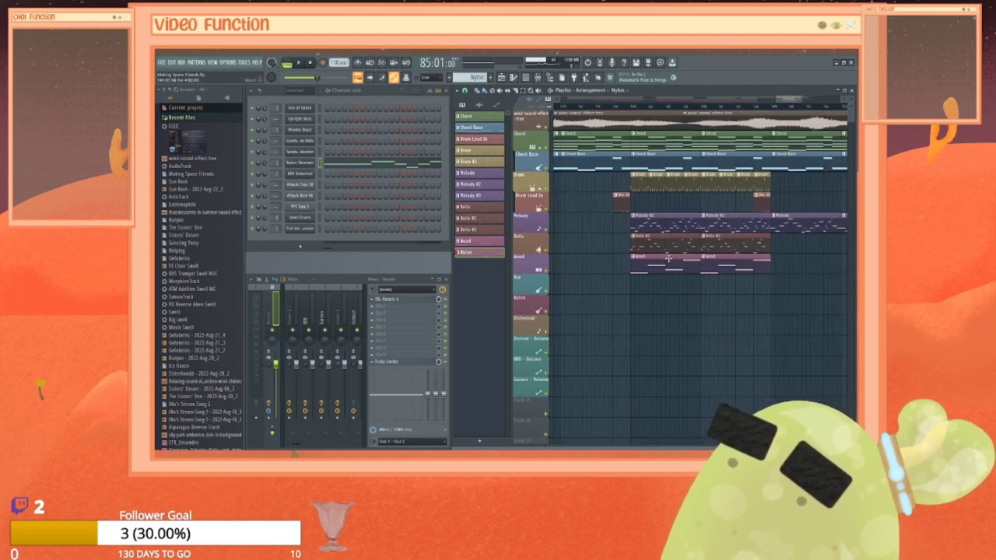
drag(636, 307, 769, 307)
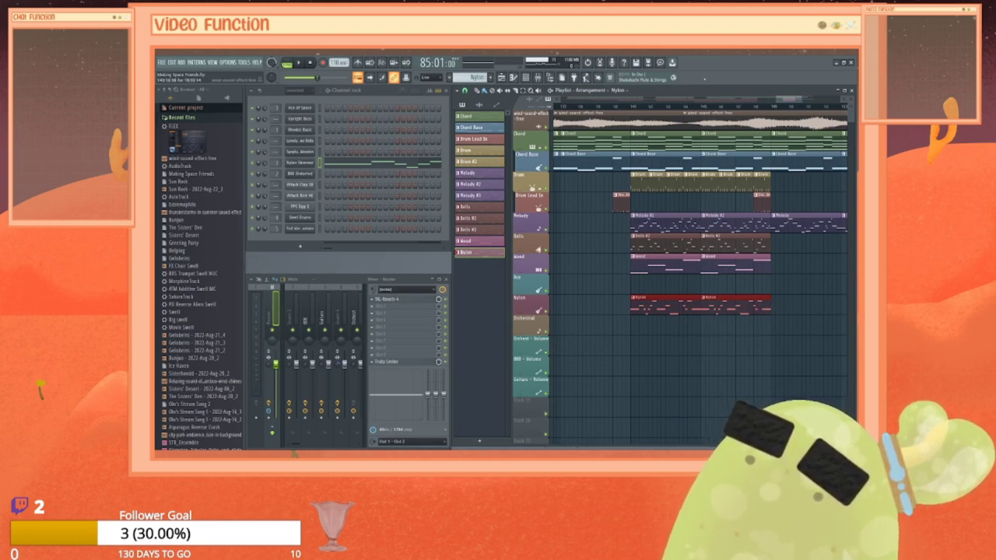
Step: Review the arrangement's sections before and after the Nylon entry, through to the section without Drum or Melody clips
scroll(700, 272, left, 10)
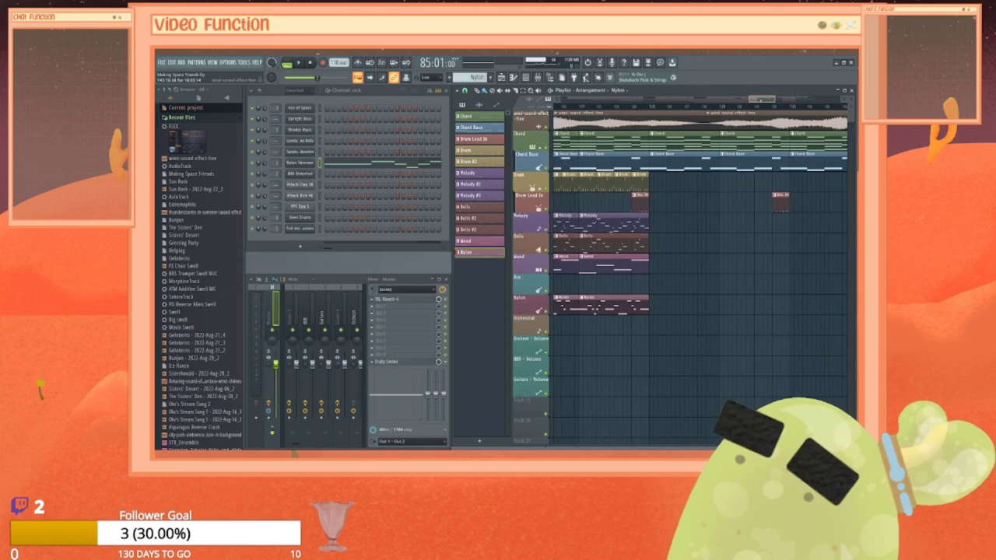
drag(665, 105, 689, 106)
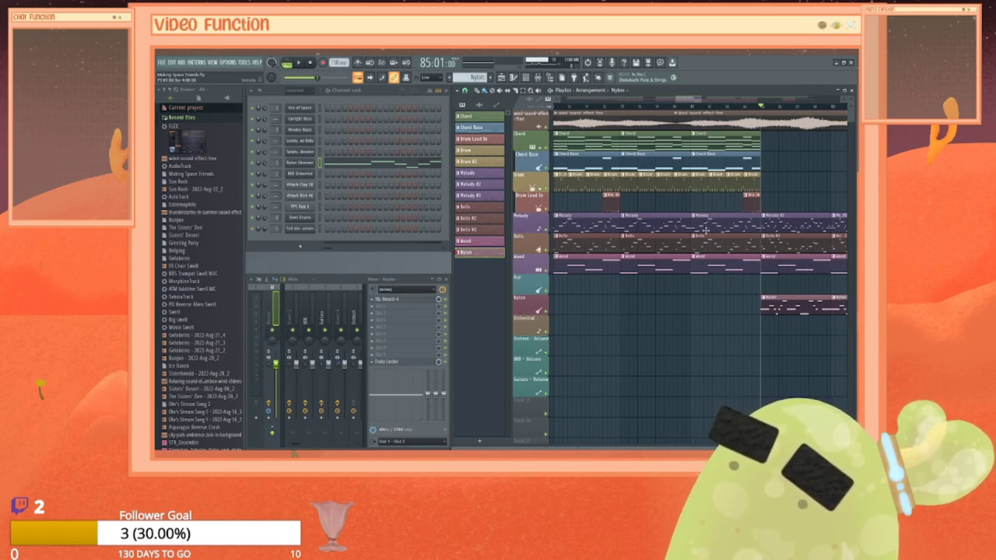
scroll(739, 224, right, 5)
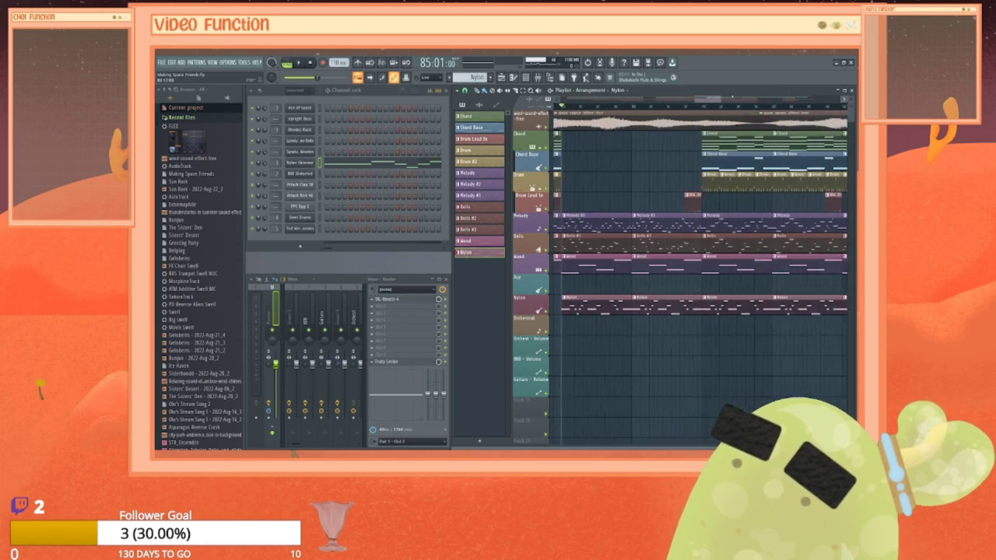
scroll(739, 224, left, 3)
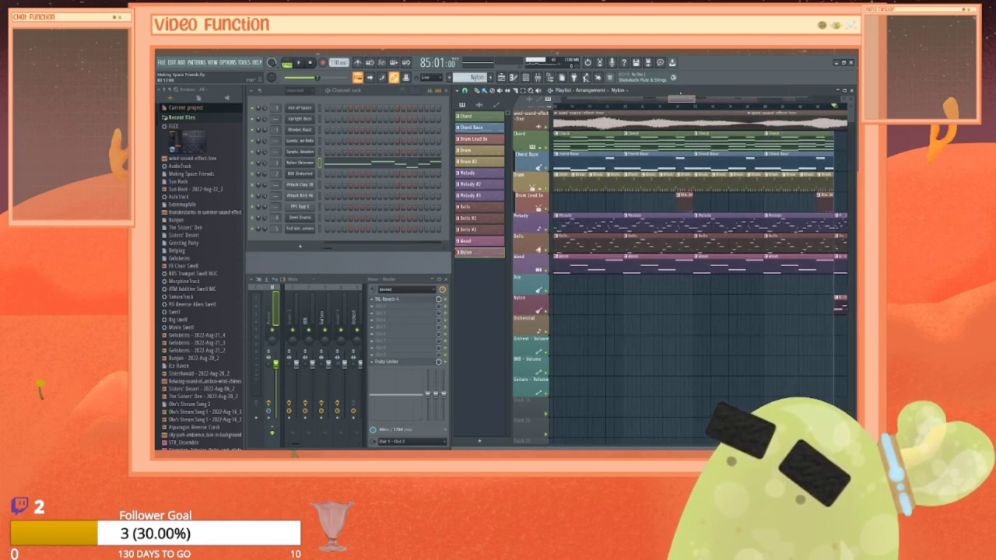
scroll(727, 165, left, 1)
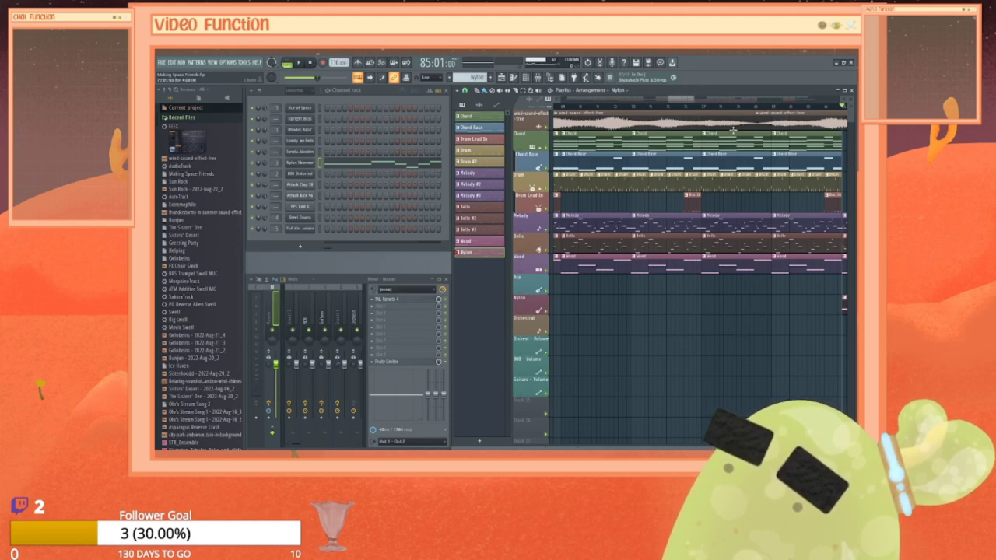
drag(684, 99, 683, 99)
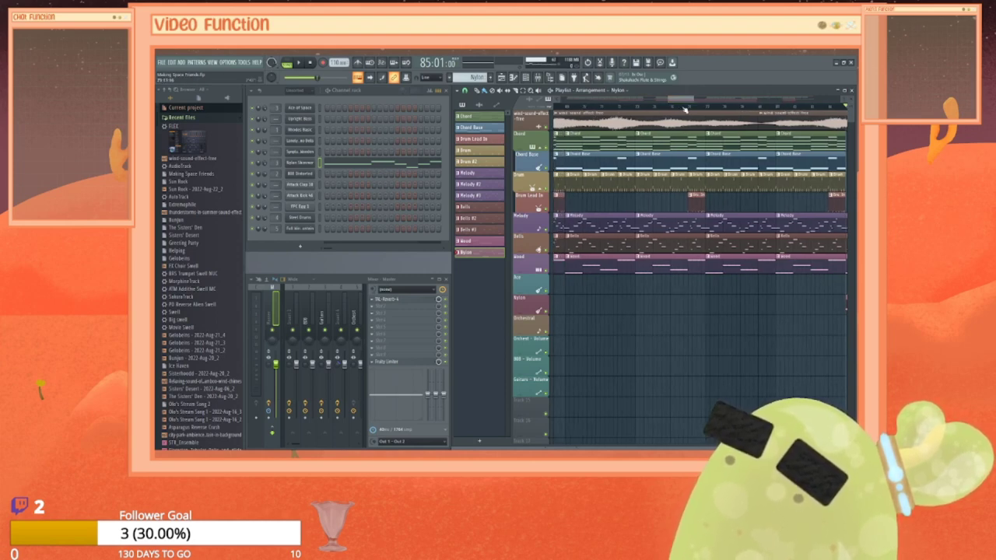
drag(681, 98, 766, 111)
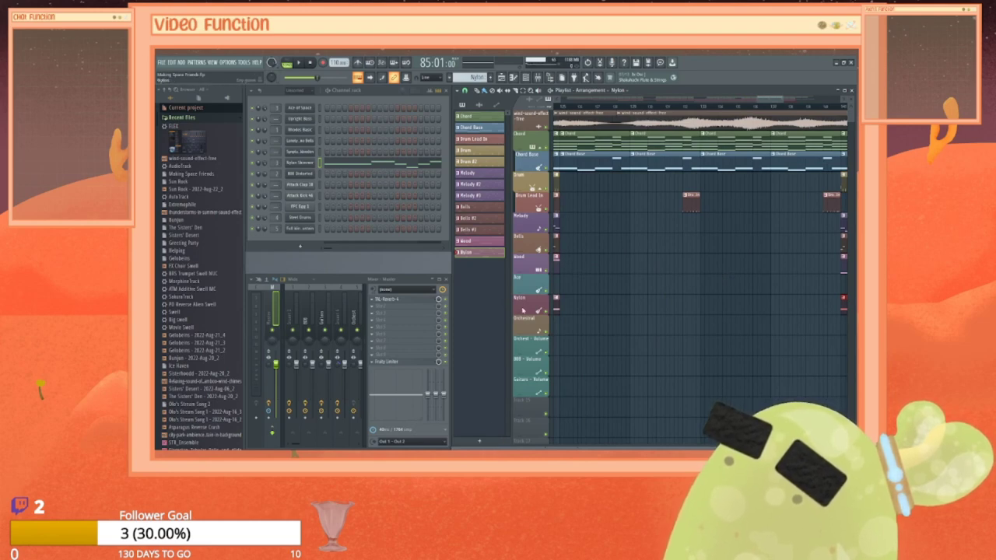
Step: Create a new pattern named Ace
right_click(522, 262)
click(531, 287)
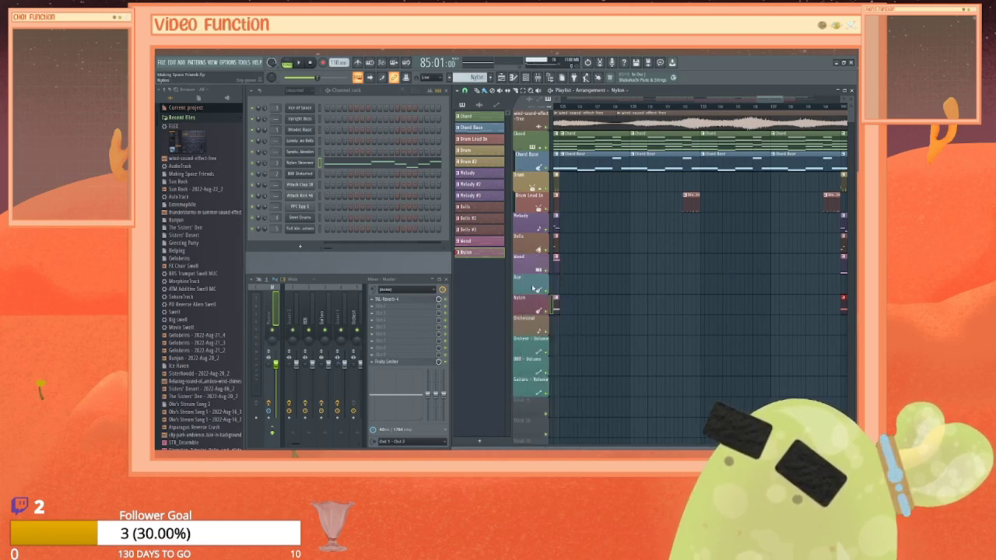
click(478, 442)
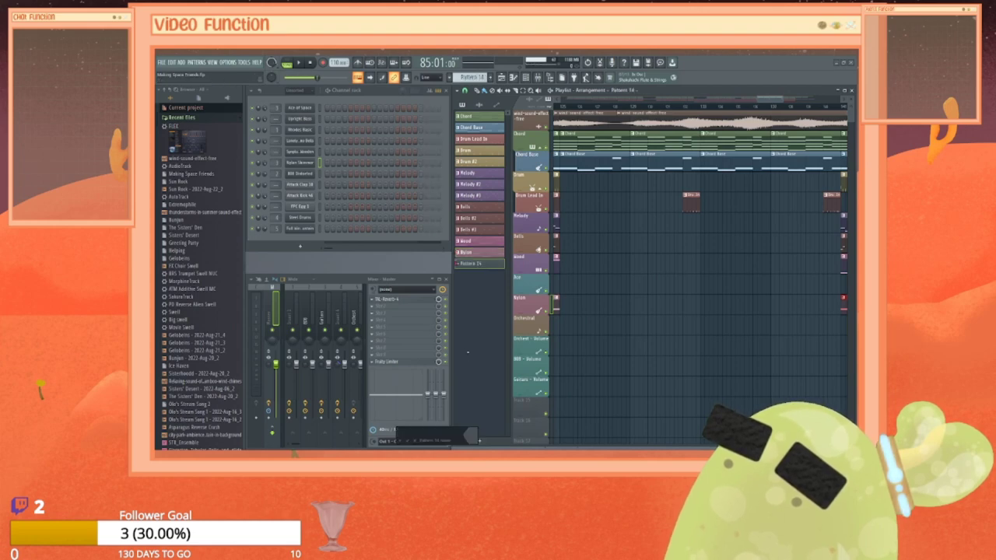
text(Ace)
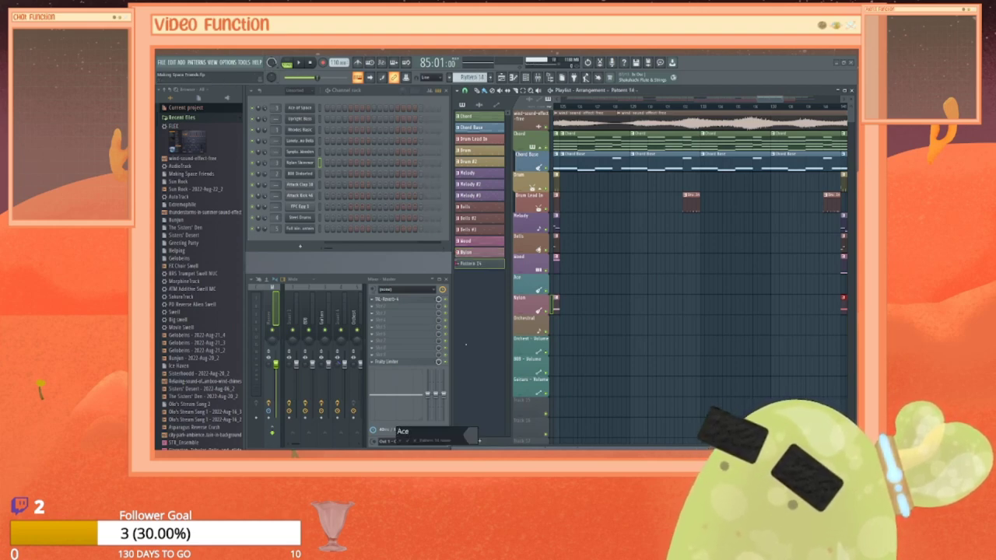
key(Return)
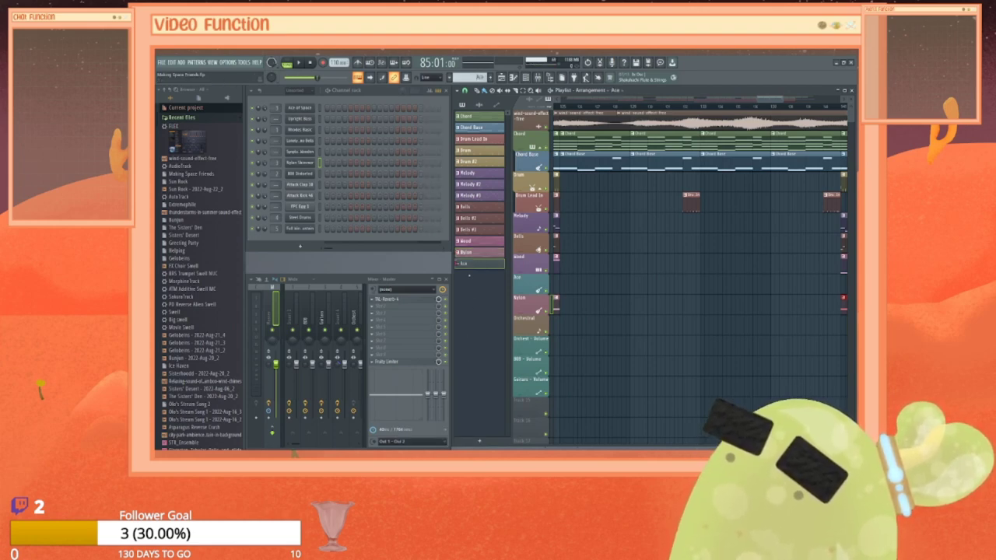
Step: Assign a random color to the Ace pattern
right_click(469, 266)
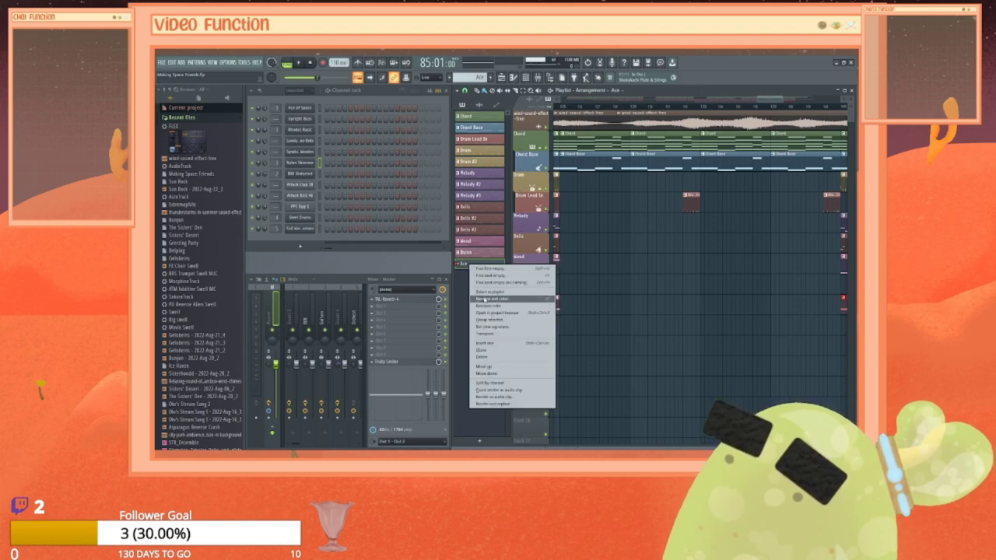
click(485, 301)
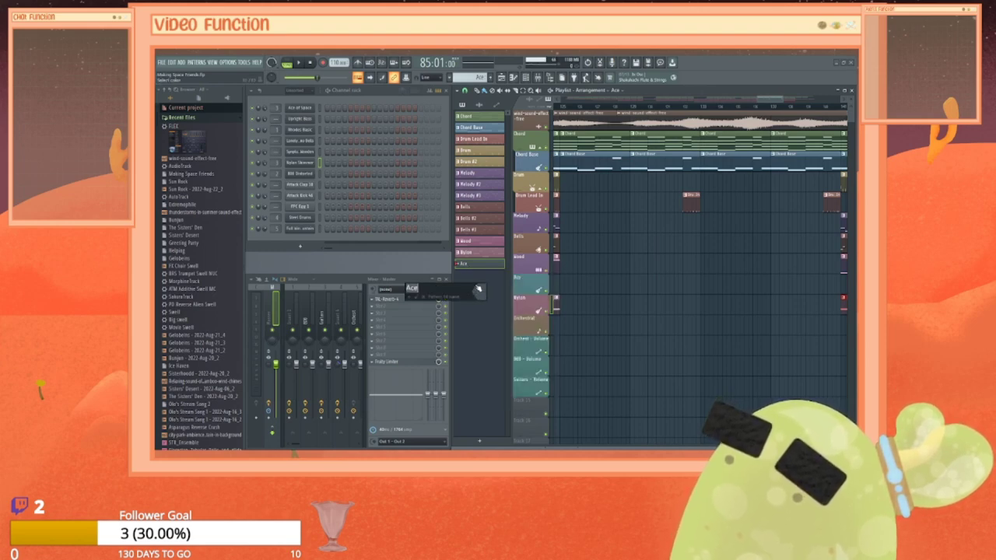
key(Return)
right_click(477, 264)
click(503, 305)
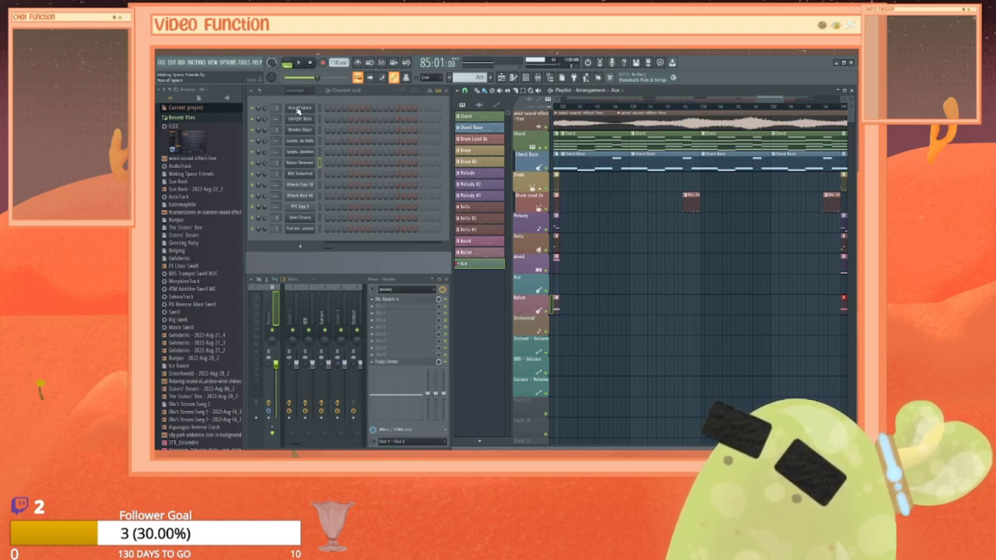
Step: Copy all of the Nylon pattern's Nylon Shimmer notes from the piano roll
click(465, 253)
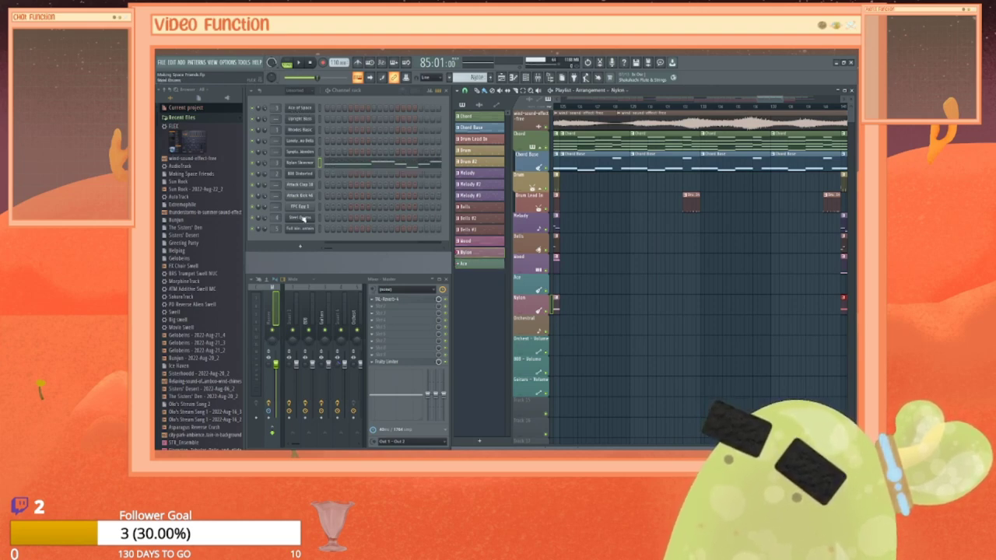
right_click(307, 172)
click(327, 164)
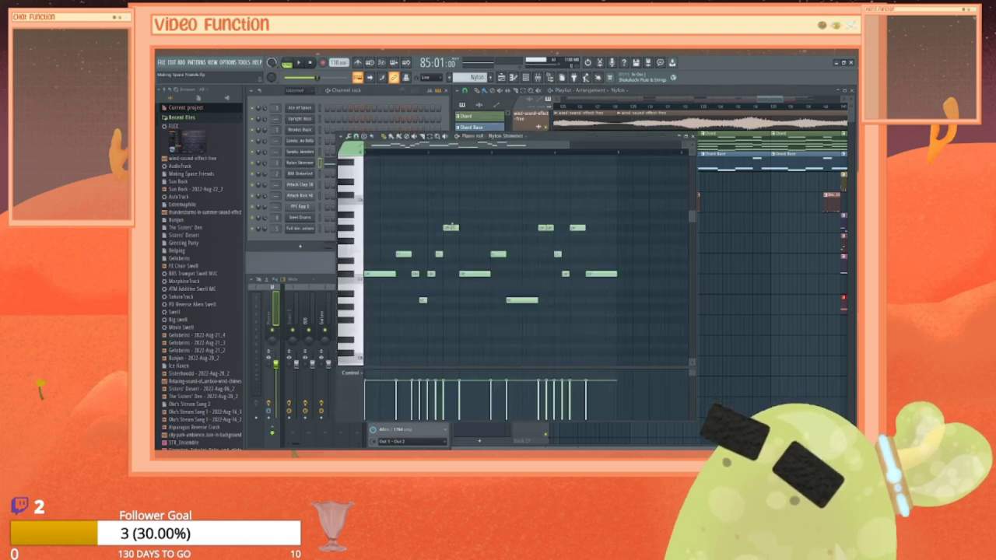
key(ctrl+a)
click(693, 136)
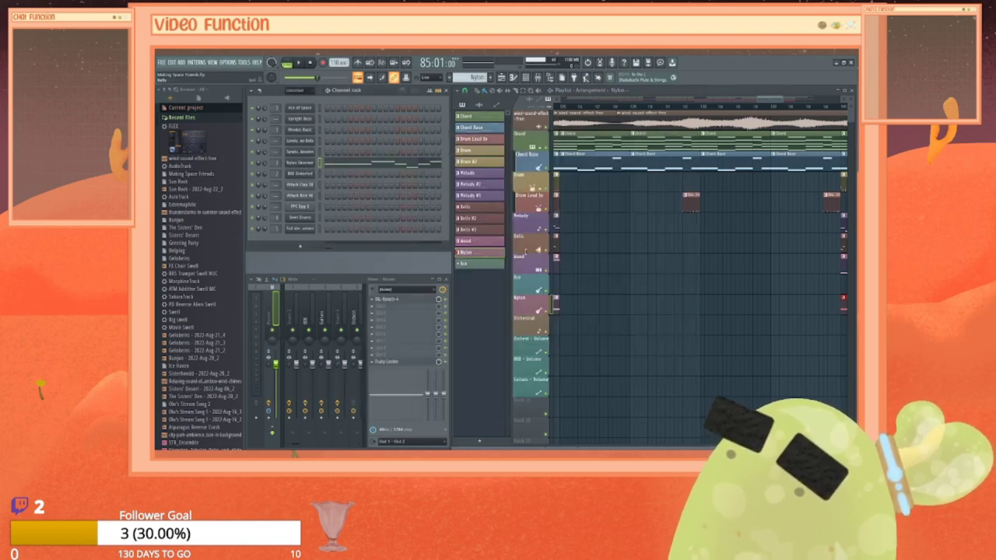
Step: Paste the copied melody into the Ace of Space channel of the Ace pattern and deselect the notes
click(480, 266)
right_click(310, 108)
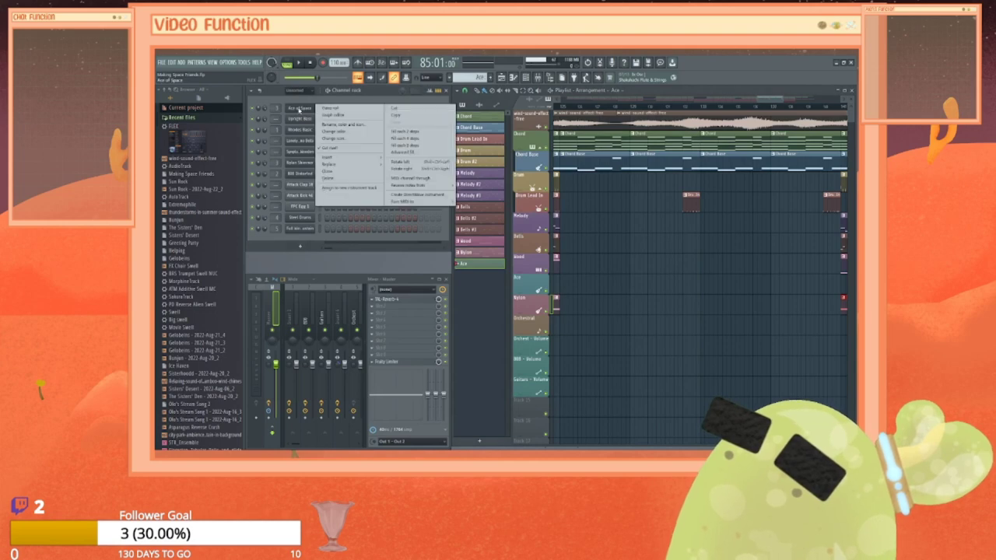
click(337, 108)
key(ctrl+v)
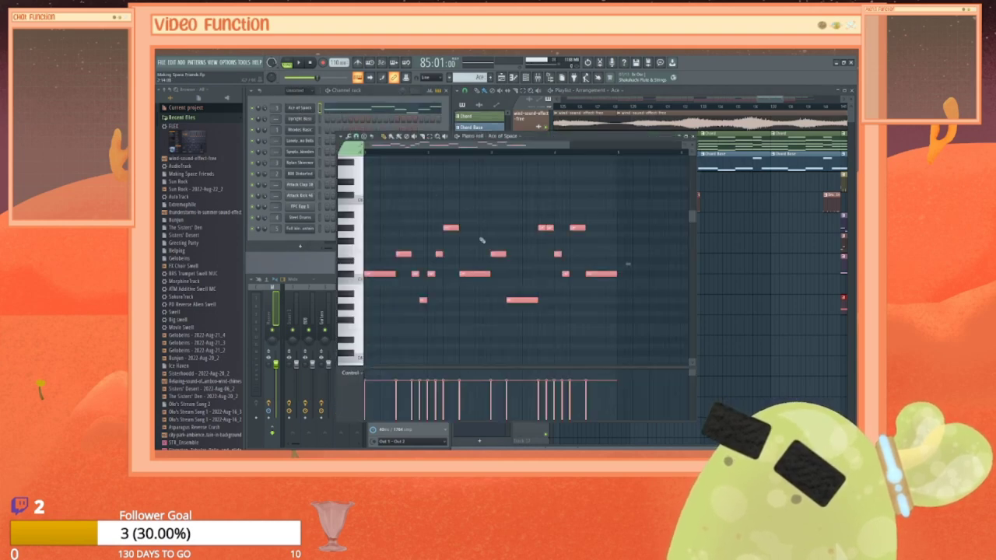
key(ctrl+d)
Step: Shorten the half-bar notes opening bar 1 and midway through bar 2 to quarter notes, and follow each with a lower quarter note
click(391, 275)
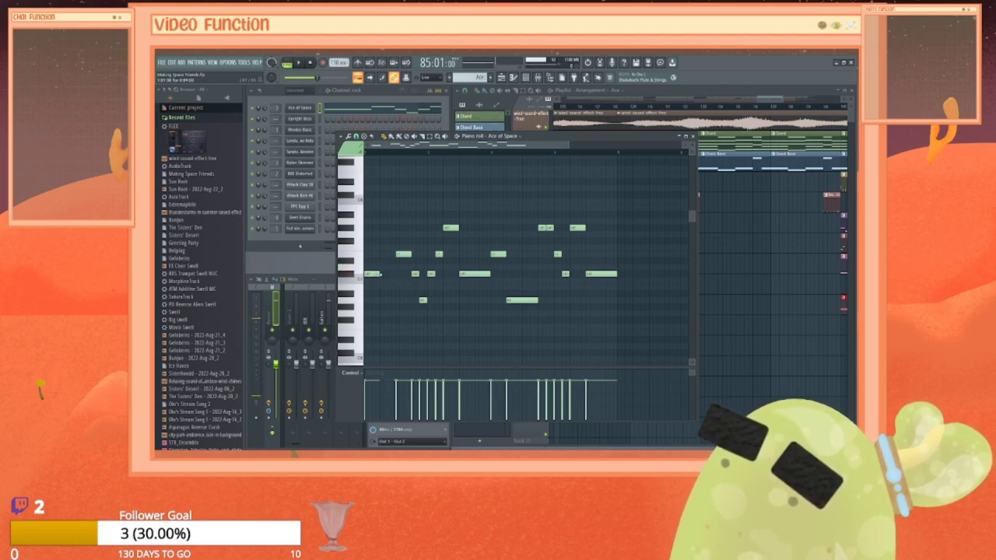
click(382, 300)
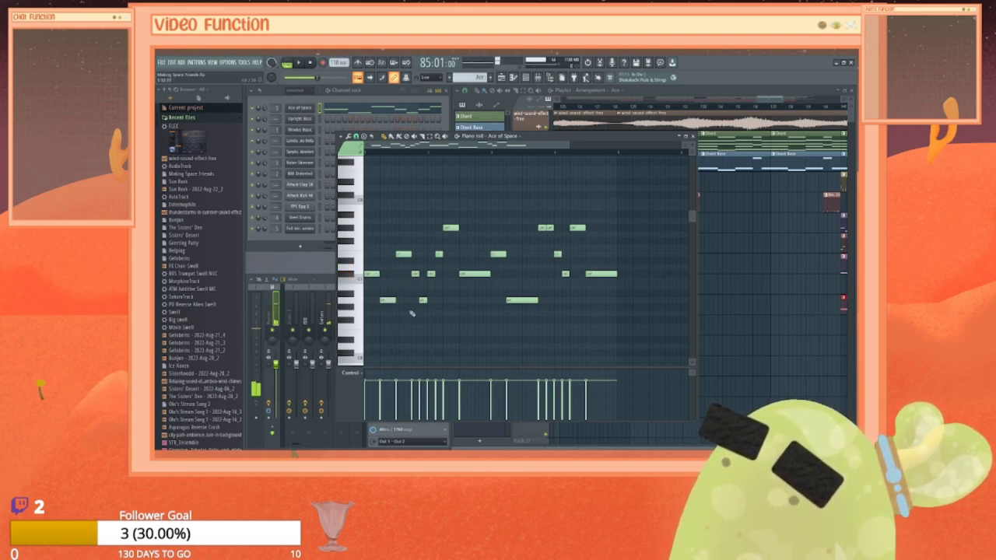
drag(490, 274, 478, 274)
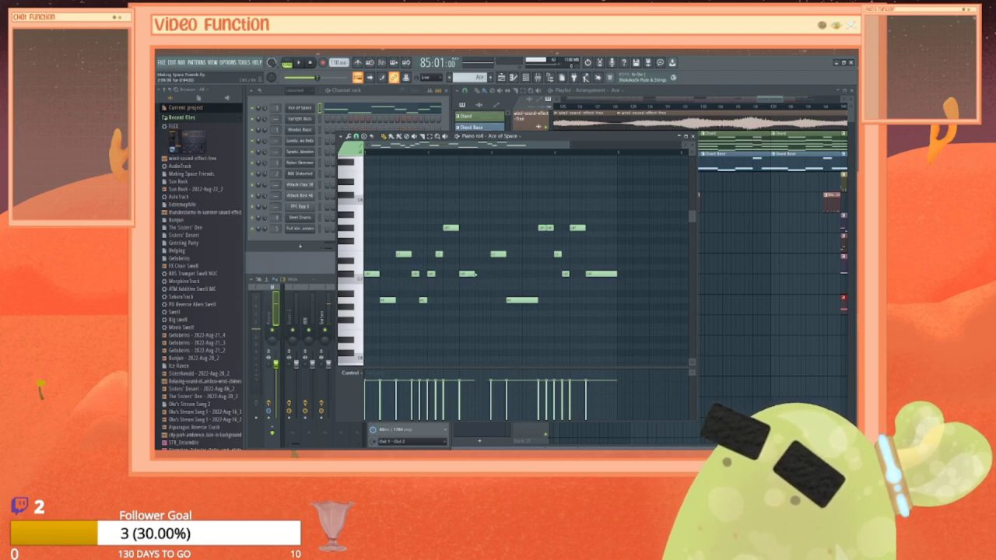
click(476, 300)
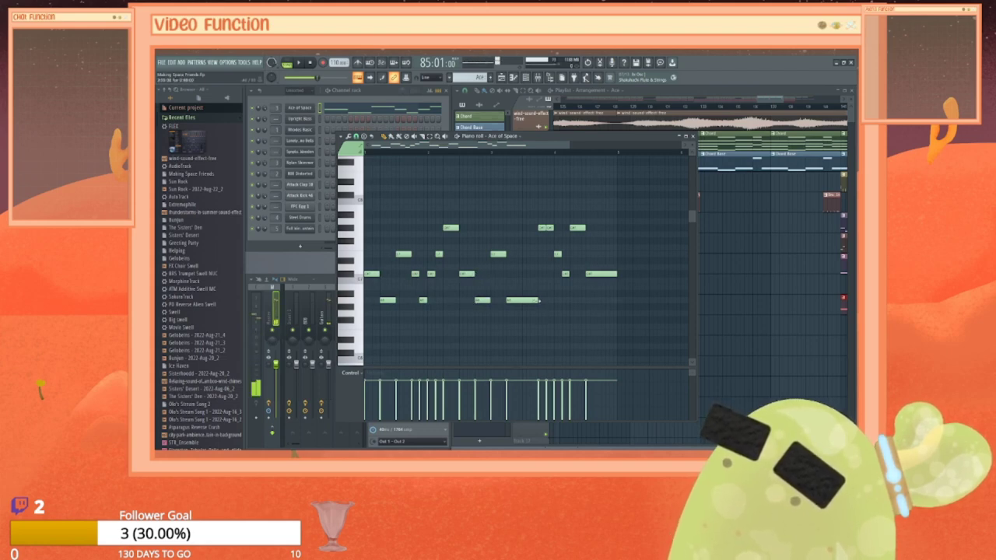
Step: Add a higher quarter note midway through bar 3, shorten the final half-bar note to a quarter, and follow it with a lower quarter note
click(524, 274)
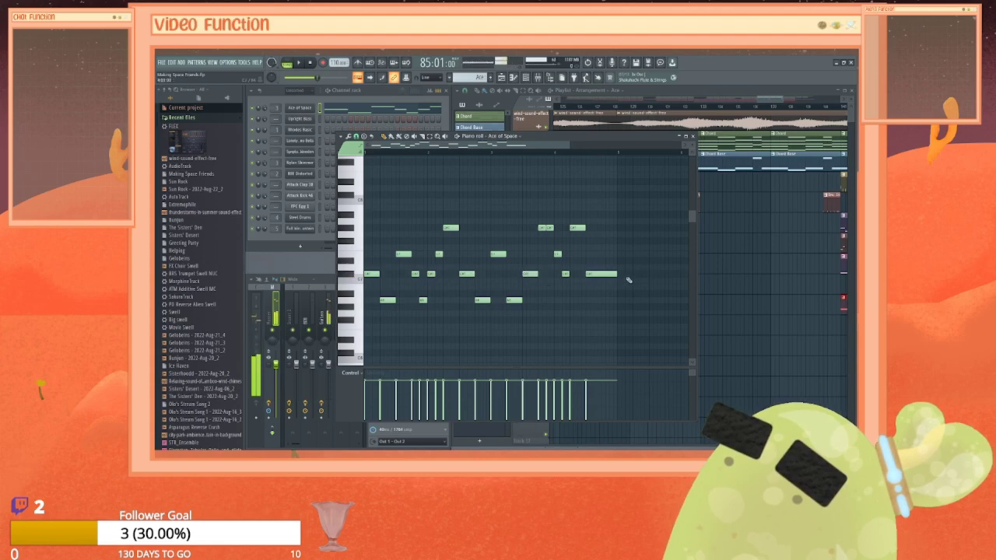
drag(617, 274, 600, 273)
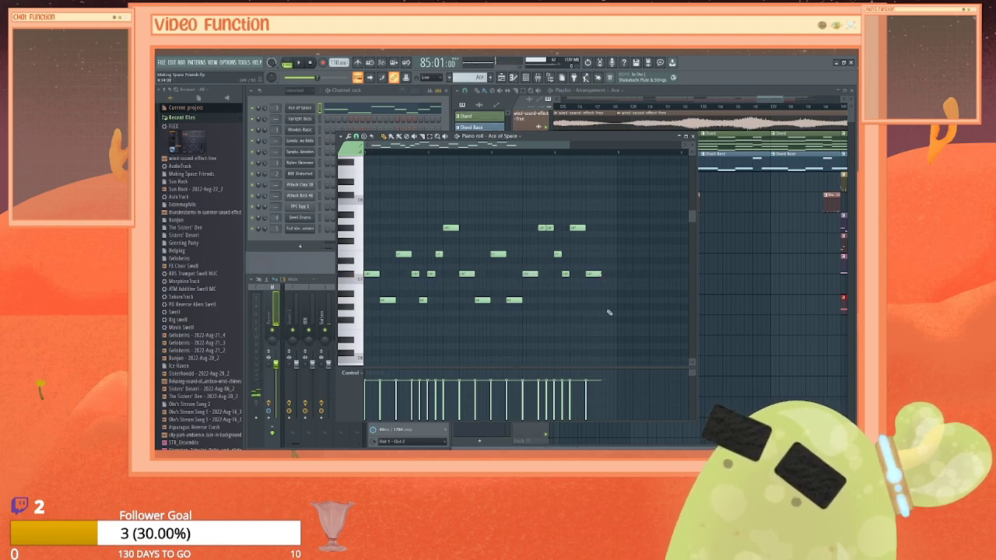
click(603, 301)
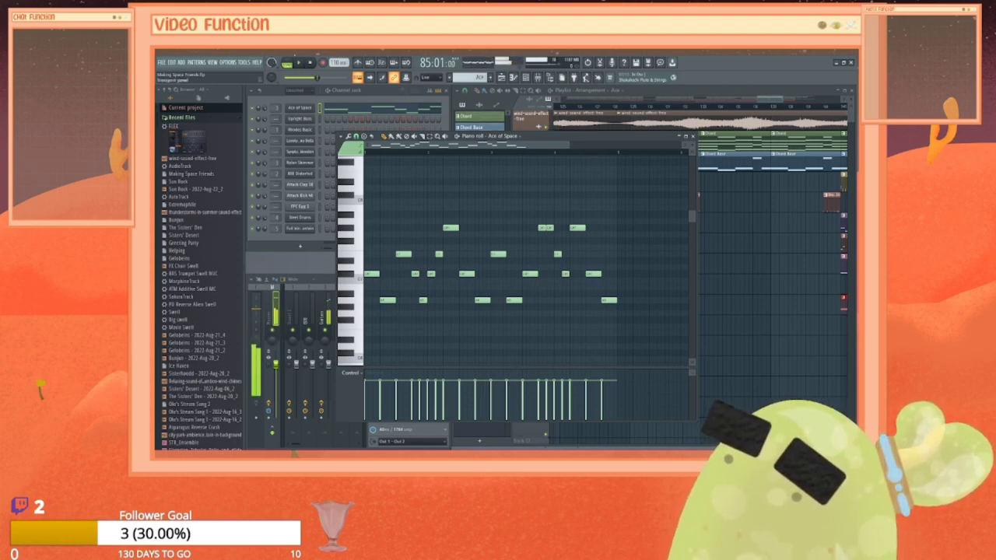
Step: Play the Ace pattern twice from its start in pattern mode to check the varied melody, and close the piano roll
click(299, 62)
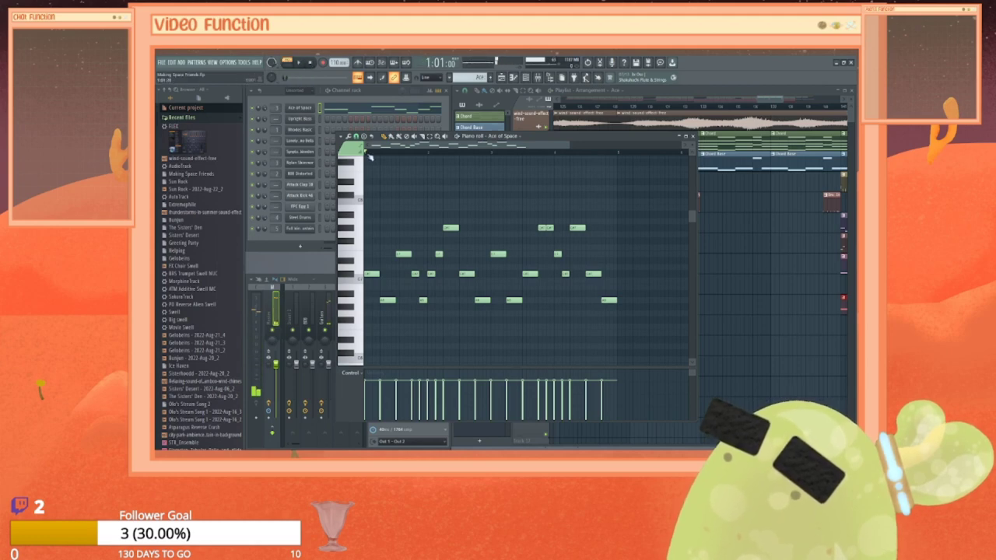
key(space)
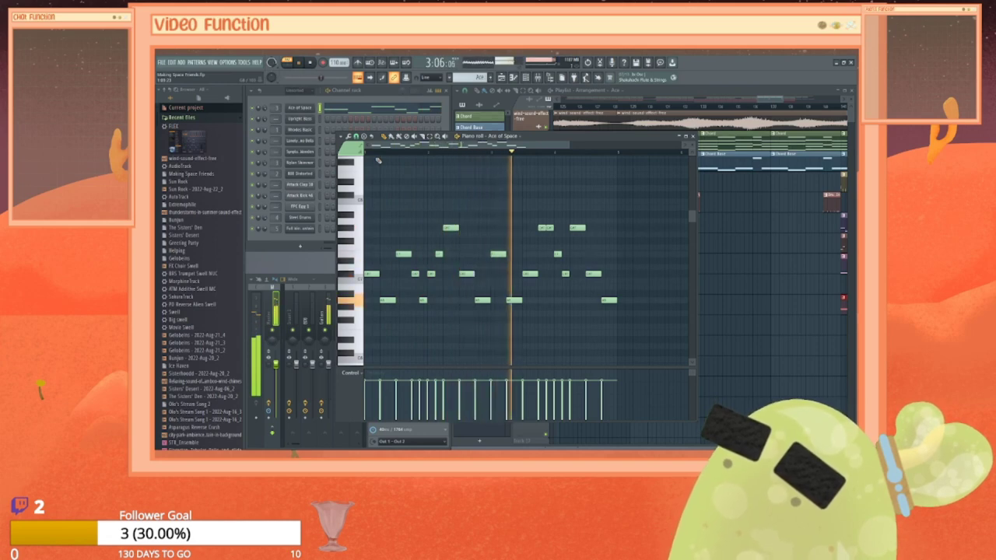
key(space)
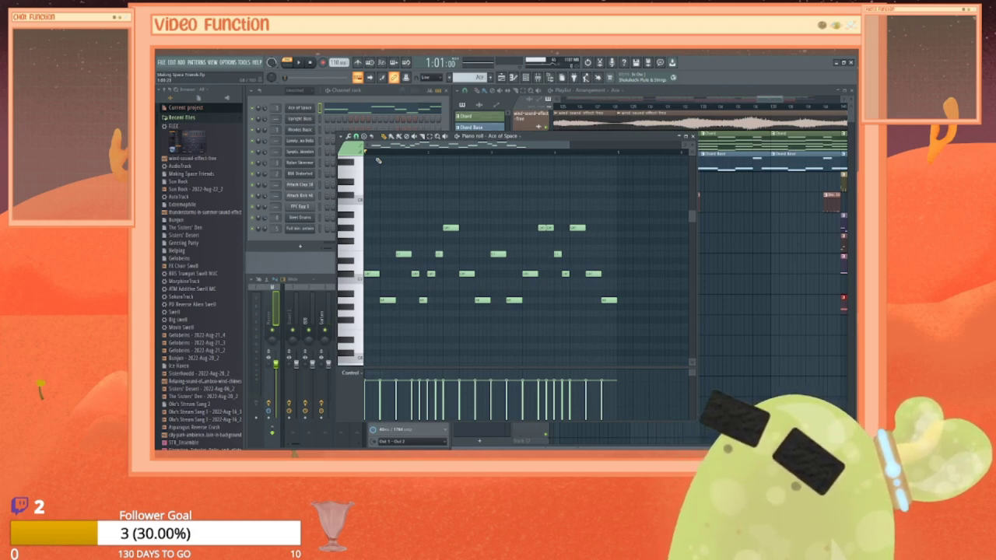
key(space)
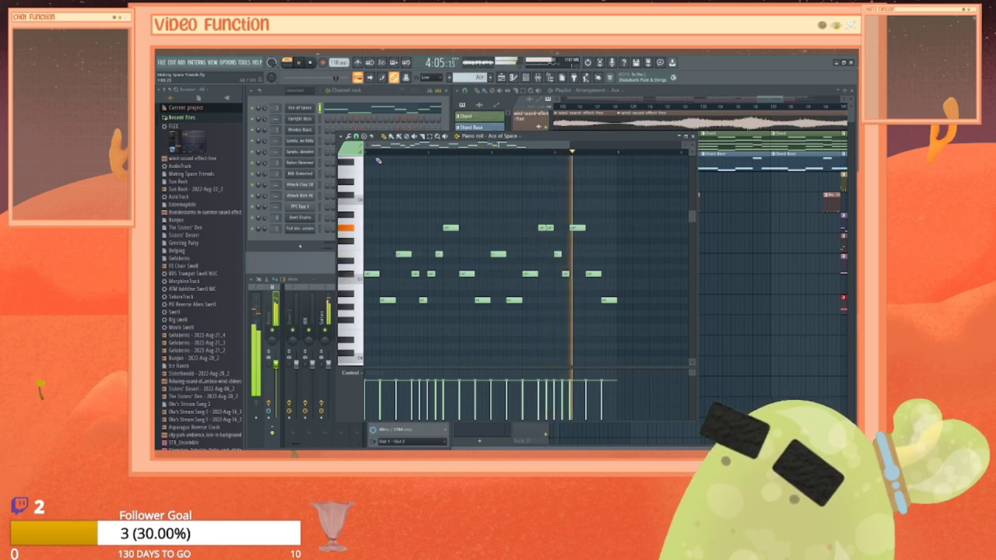
key(space)
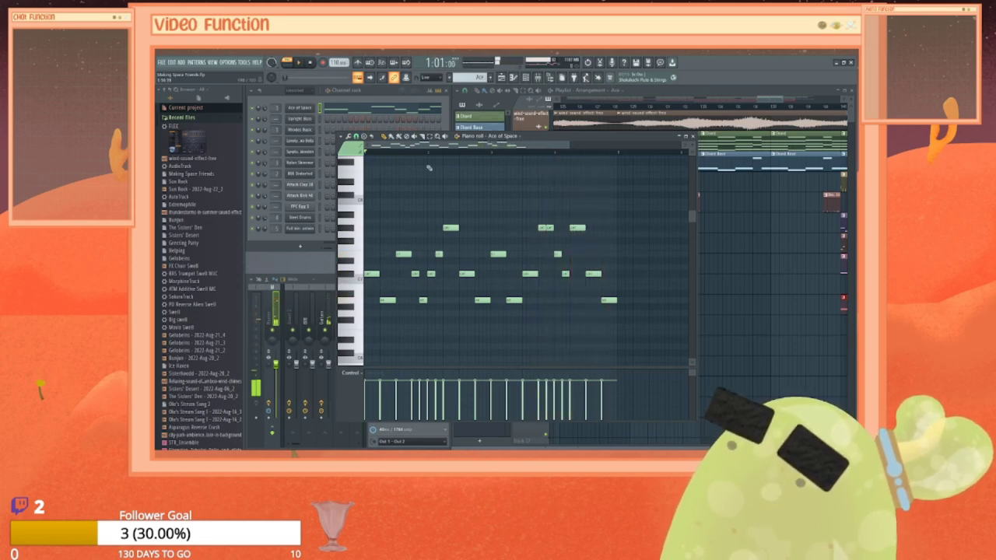
click(691, 136)
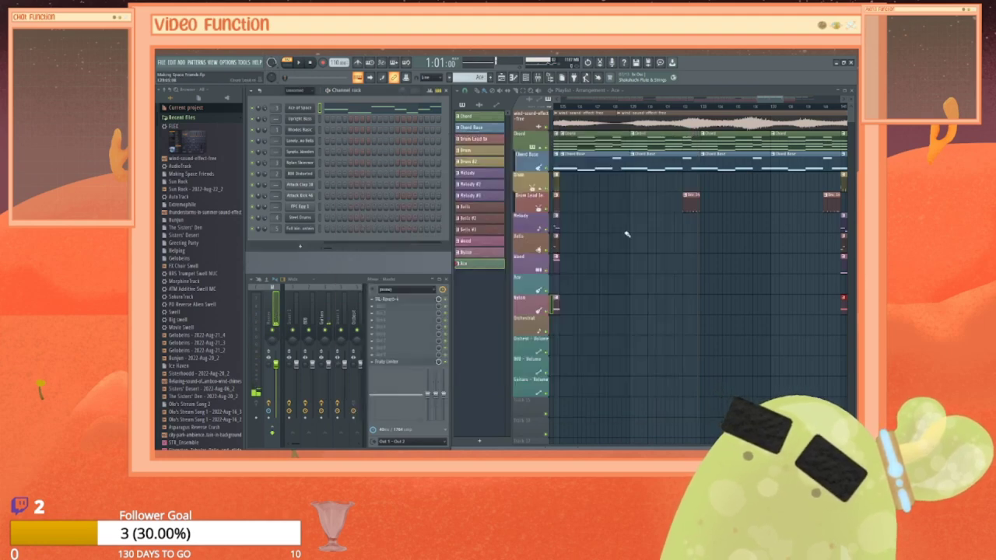
Step: Paint Ace clips on the Ace track along the four Chord clips before bar 141 and the two Nylon clips starting there
drag(563, 289, 742, 289)
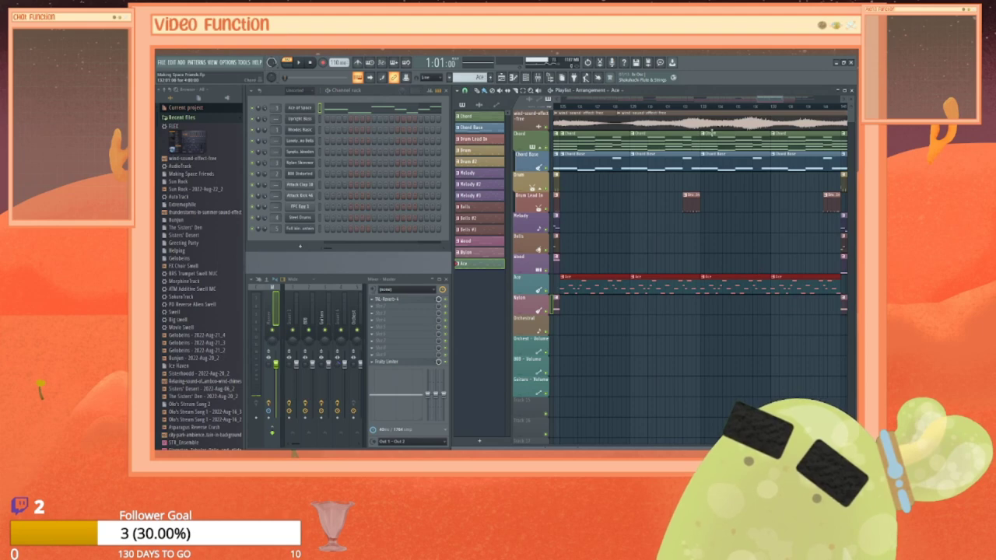
scroll(620, 267, right, 5)
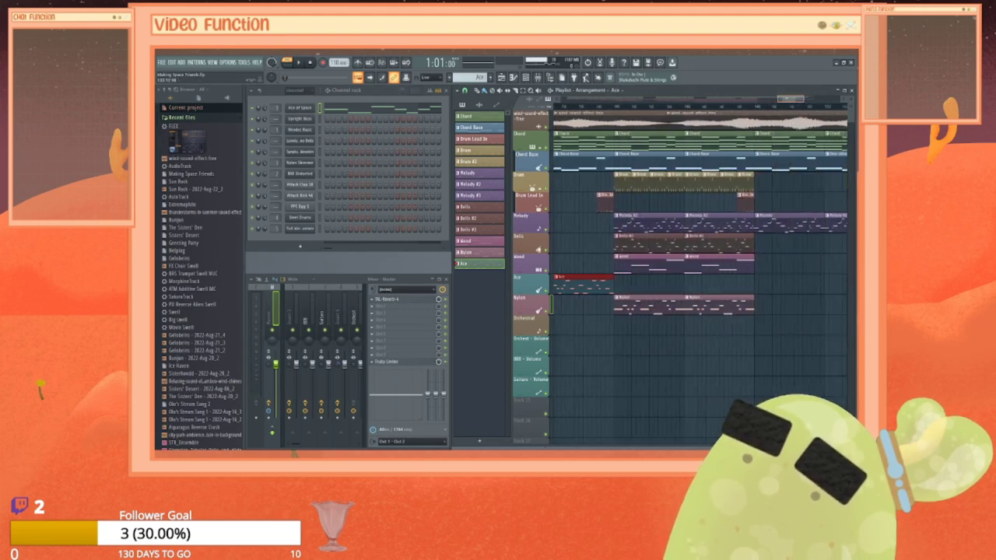
drag(619, 293, 708, 287)
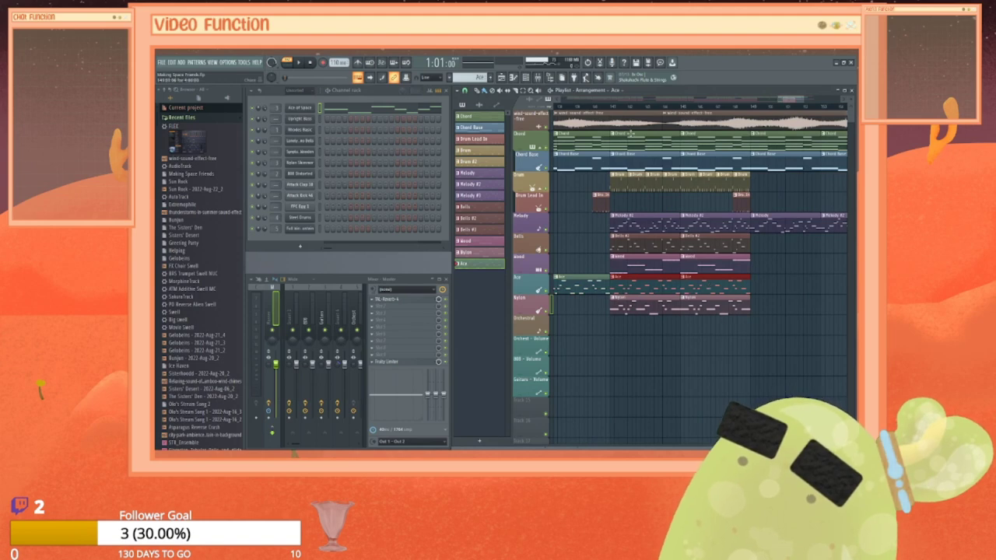
Step: Play the arrangement in song mode from around bar 141 to hear the Ace melody with the other parts
click(614, 108)
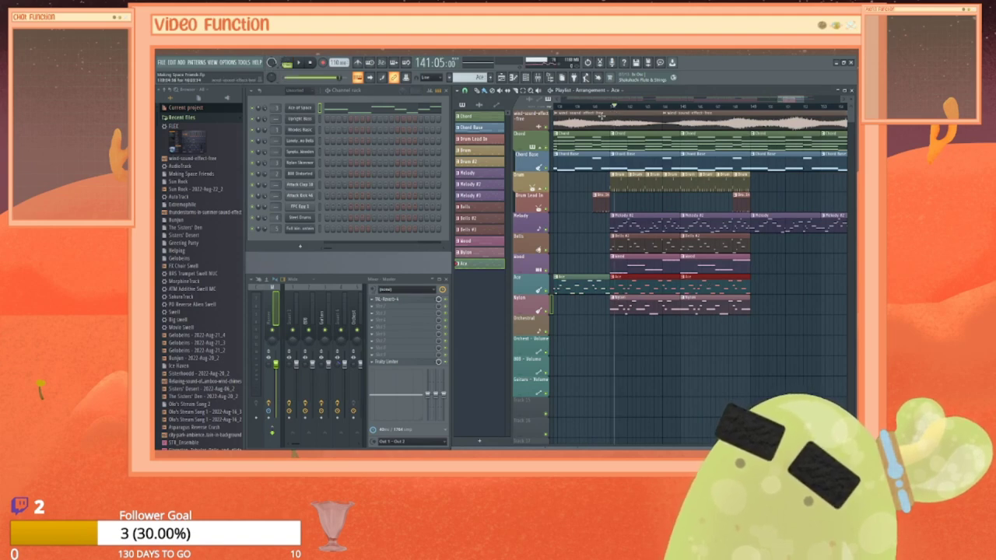
key(space)
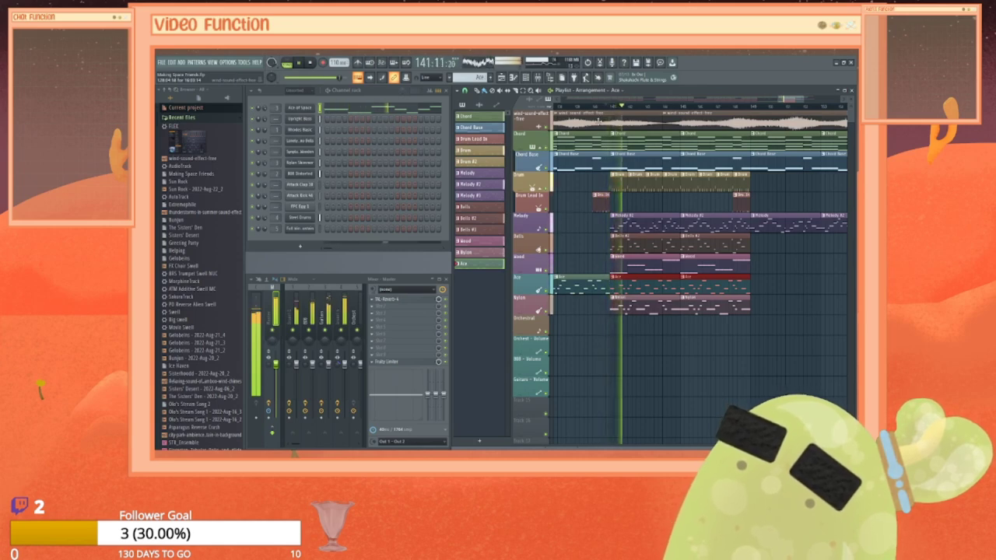
key(space)
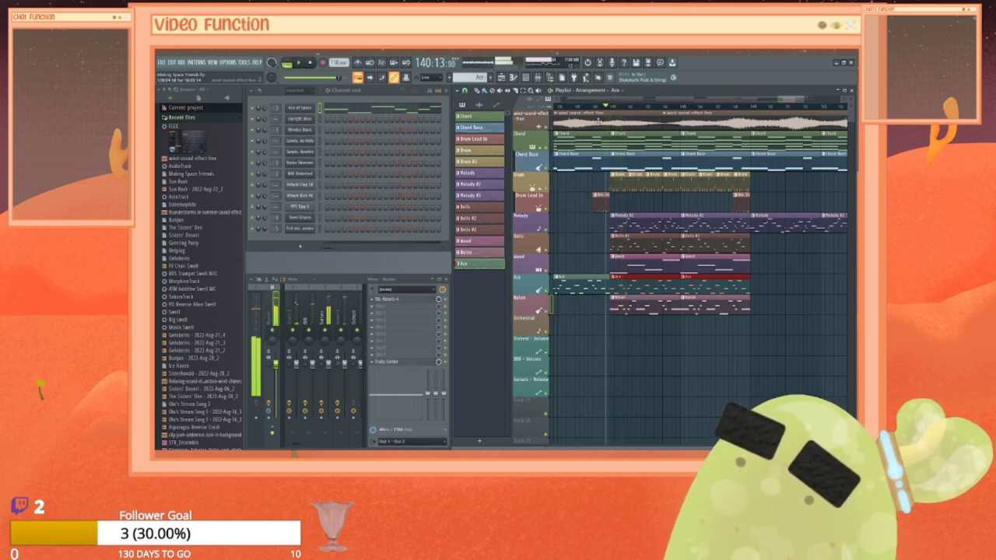
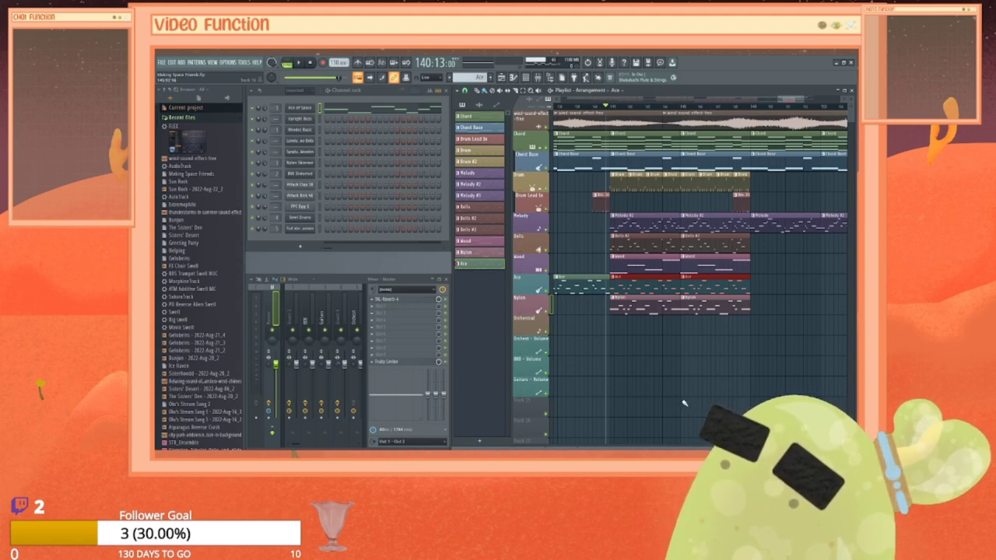
key(space)
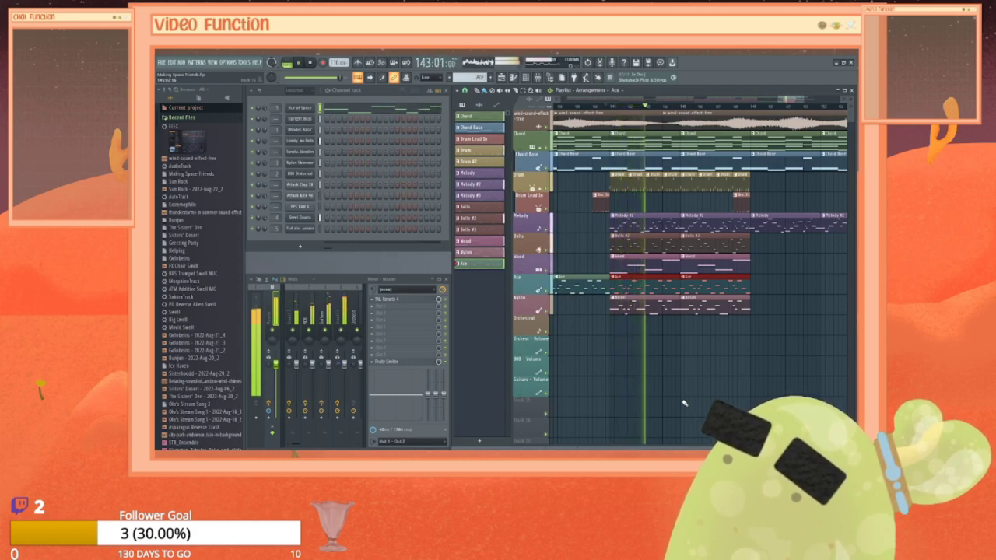
key(space)
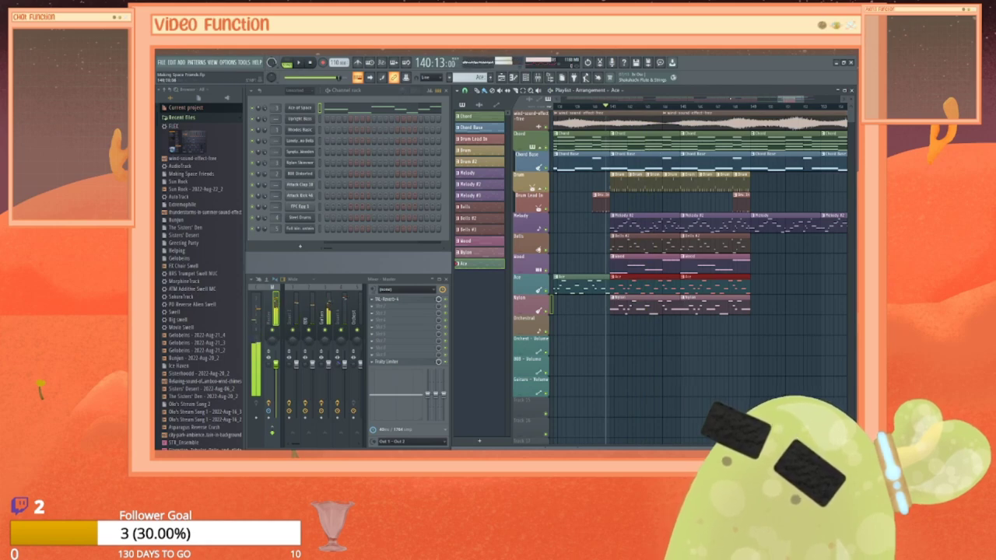
Step: Examine the clip layout from the earlier Nylon sections through the Ace section to the end of the arrangement
drag(788, 99, 687, 100)
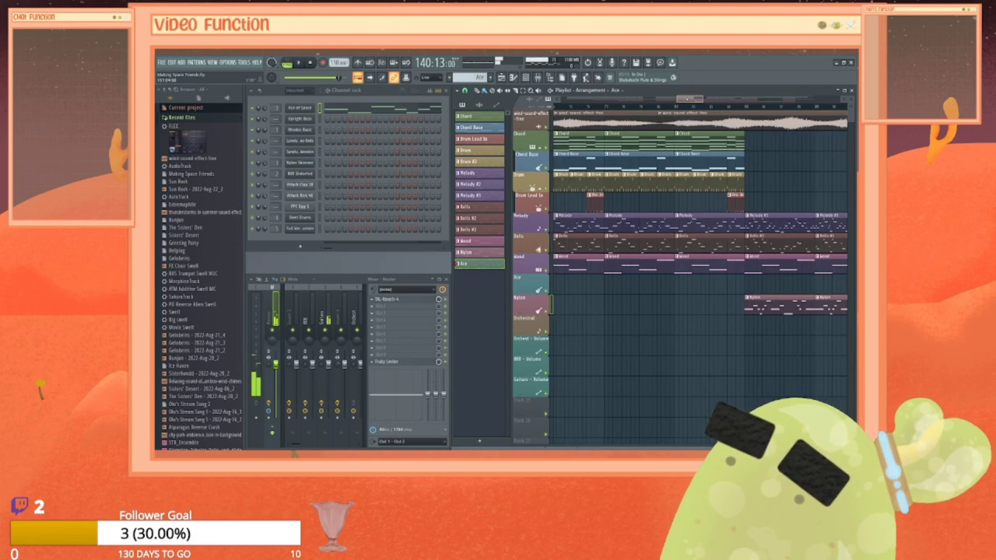
scroll(700, 257, right, 10)
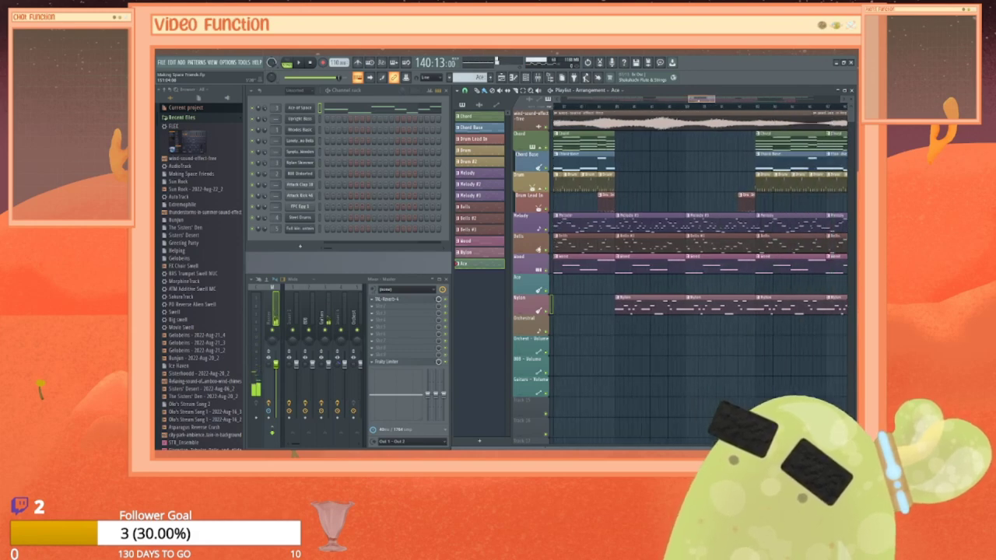
scroll(701, 273, right, 8)
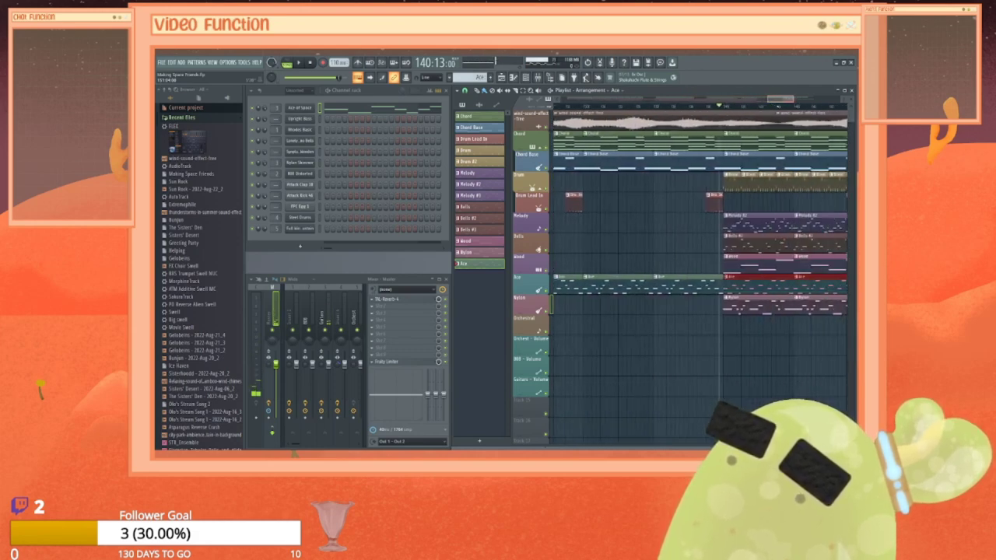
scroll(700, 272, right, 4)
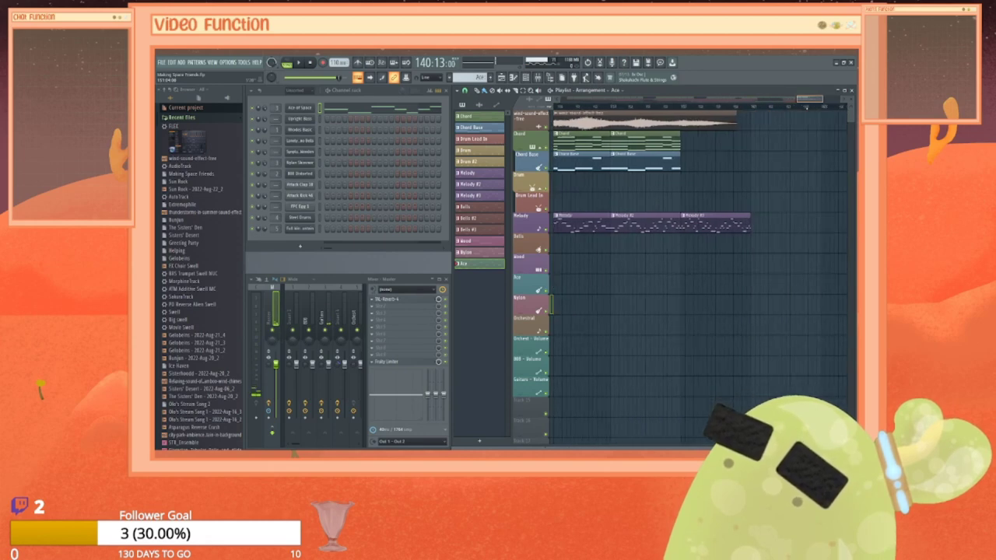
scroll(700, 273, left, 4)
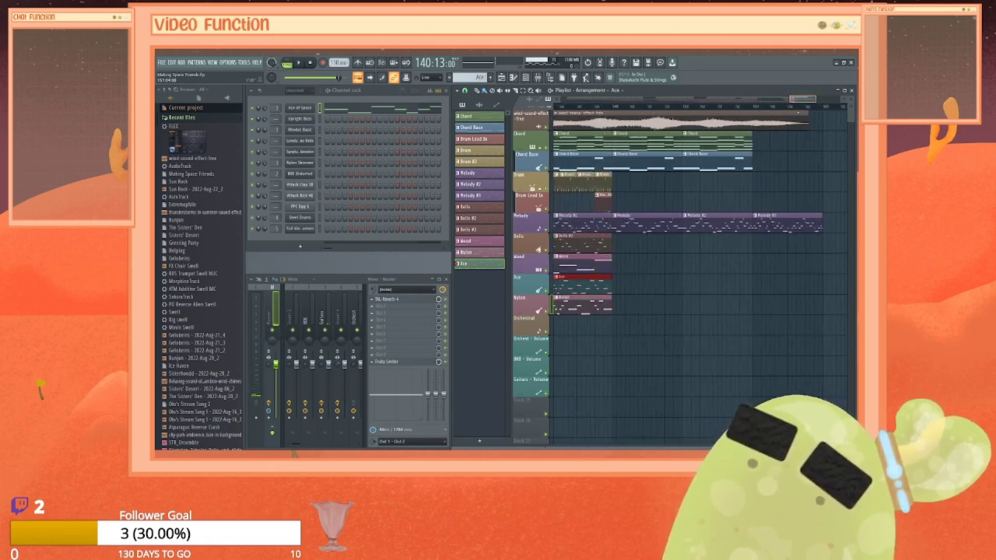
scroll(700, 272, left, 10)
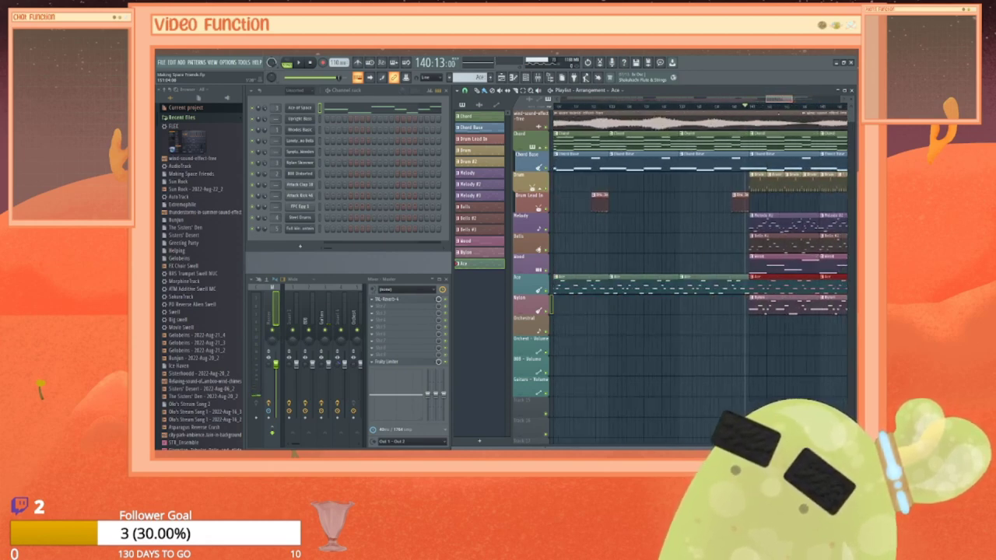
scroll(700, 272, right, 10)
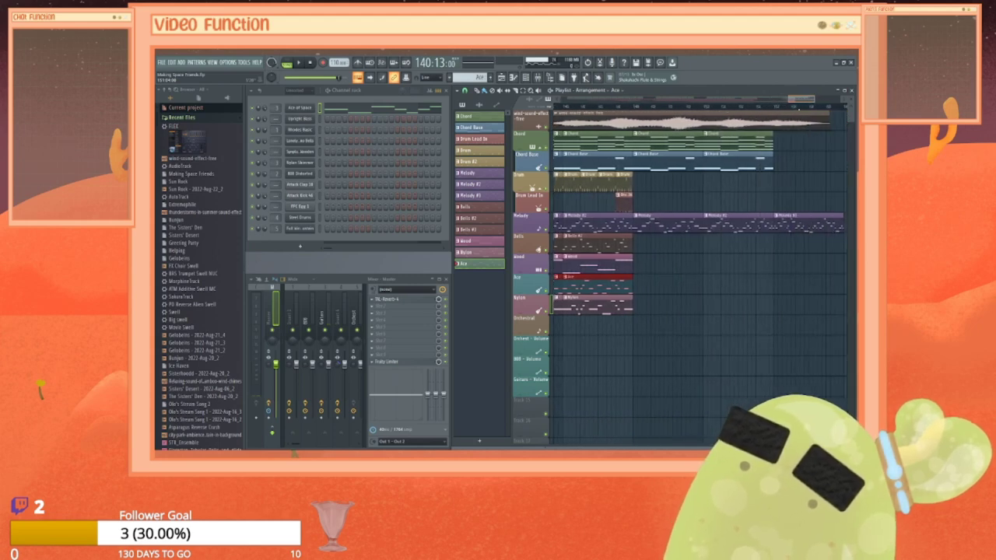
scroll(700, 272, down, 2)
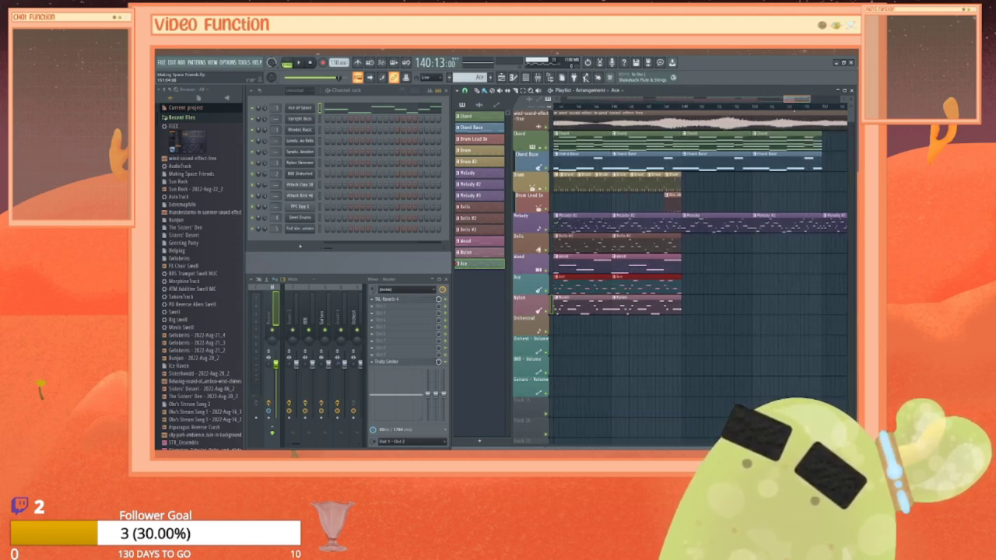
scroll(700, 273, down, 2)
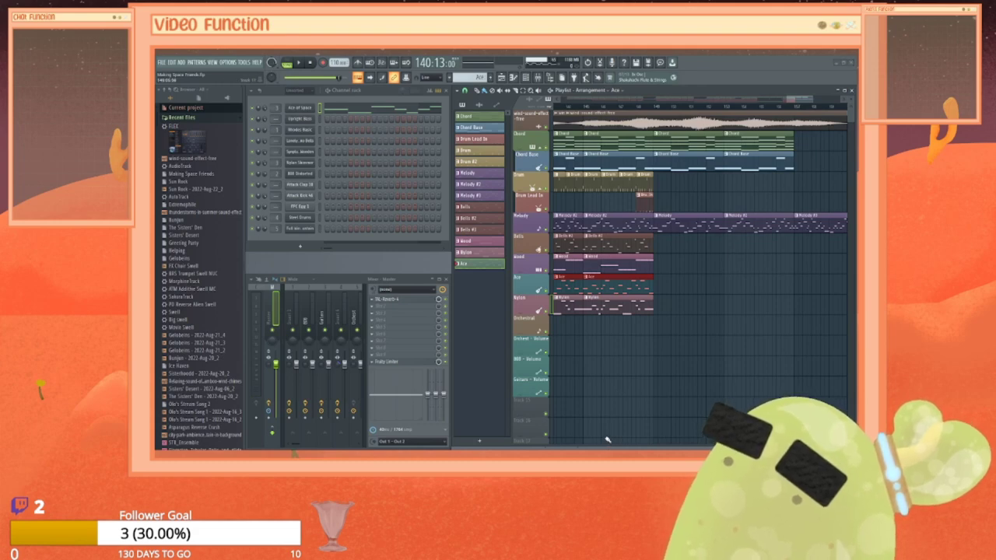
key(super)
click(704, 345)
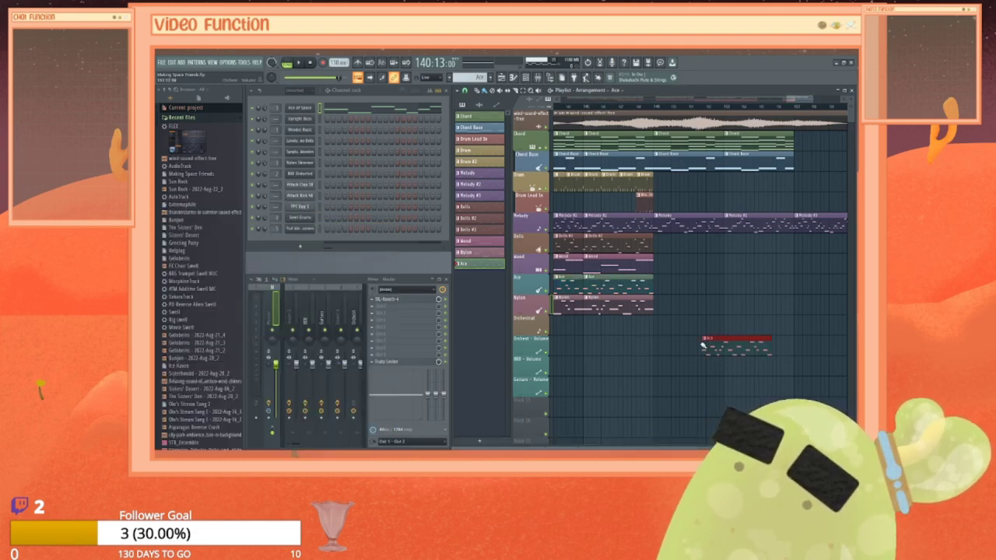
right_click(708, 347)
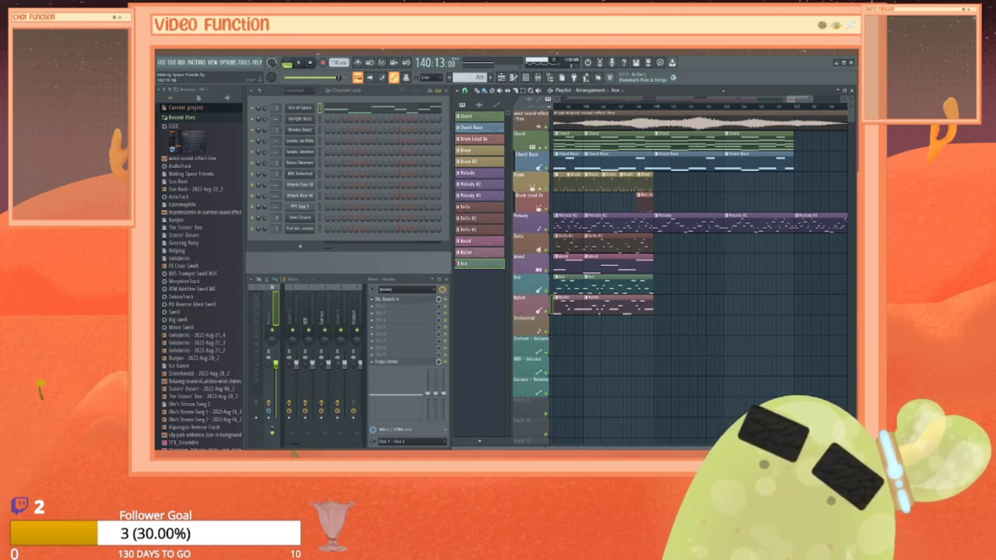
drag(800, 99, 738, 100)
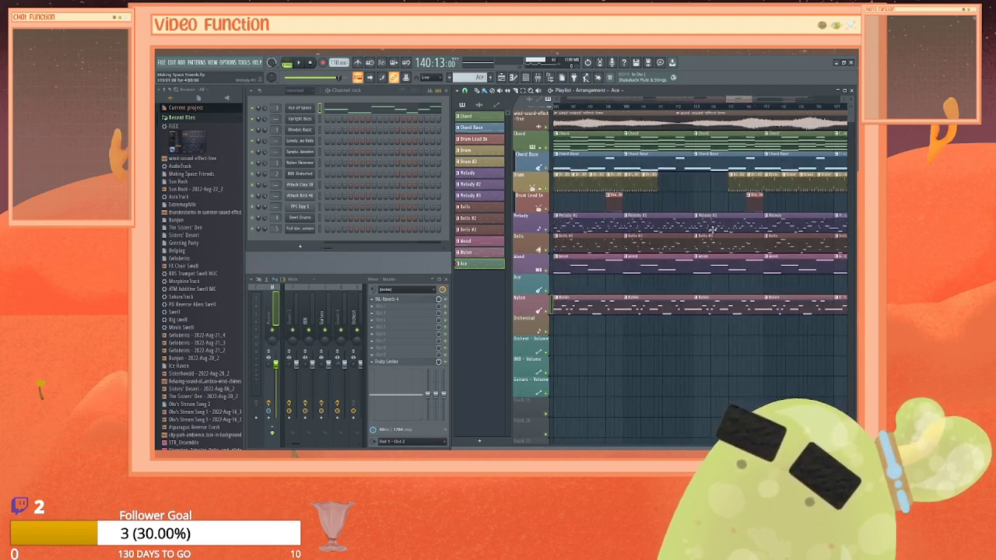
drag(745, 99, 746, 98)
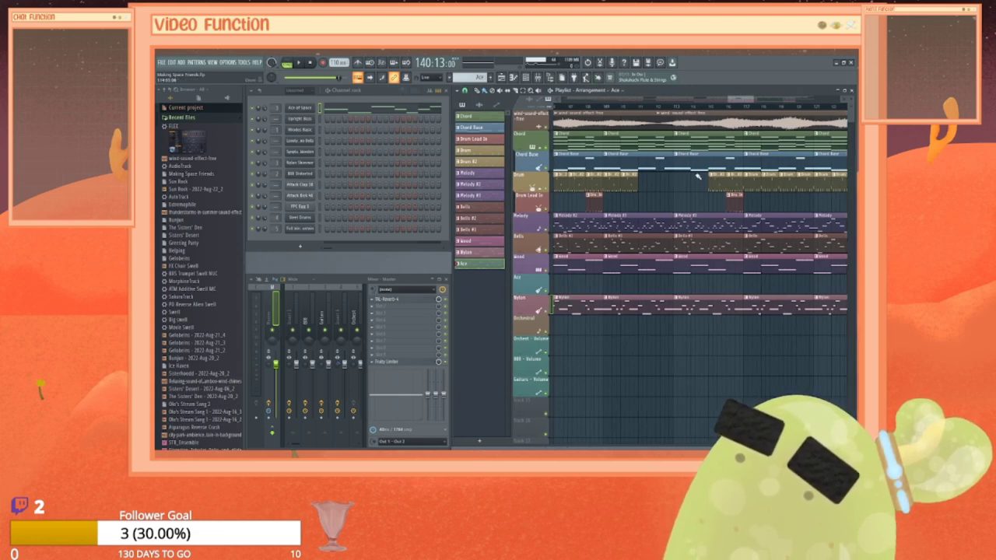
drag(746, 99, 773, 97)
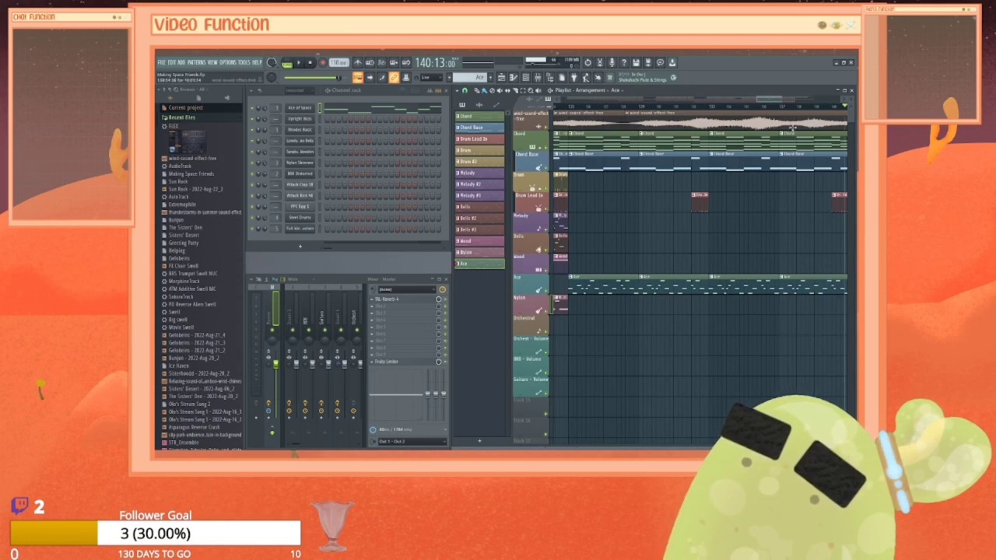
drag(768, 98, 735, 99)
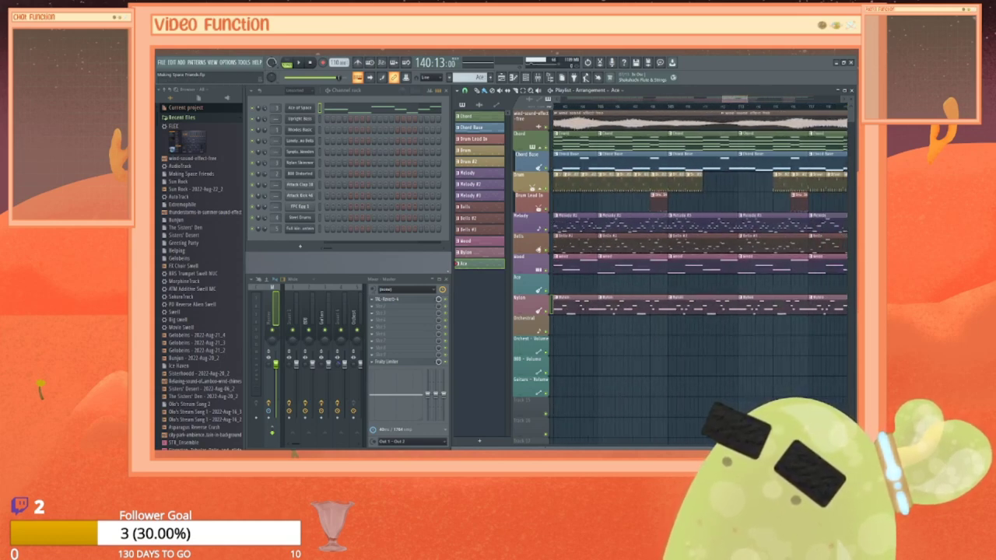
Step: Create a new pattern named Orchestra and give it a random color
click(488, 442)
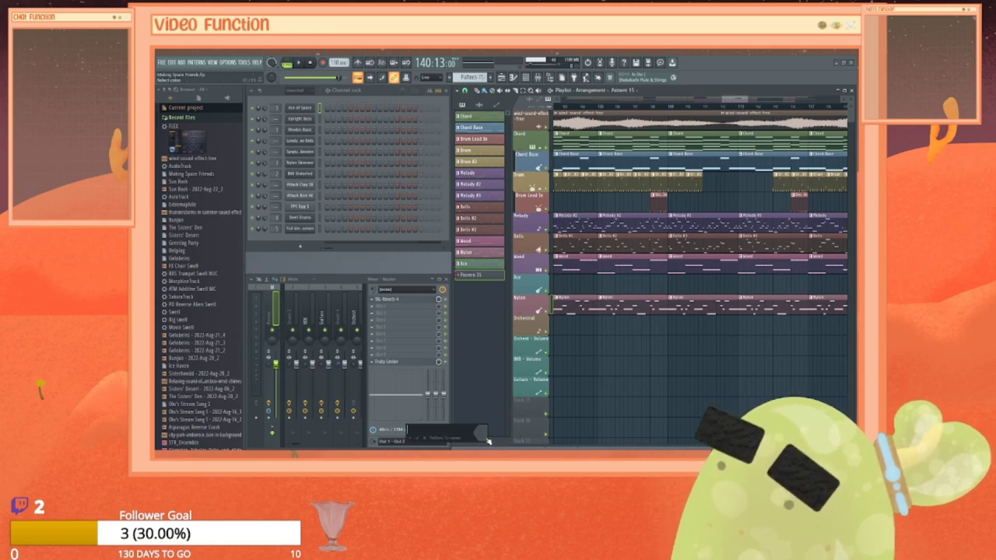
text(Orches)
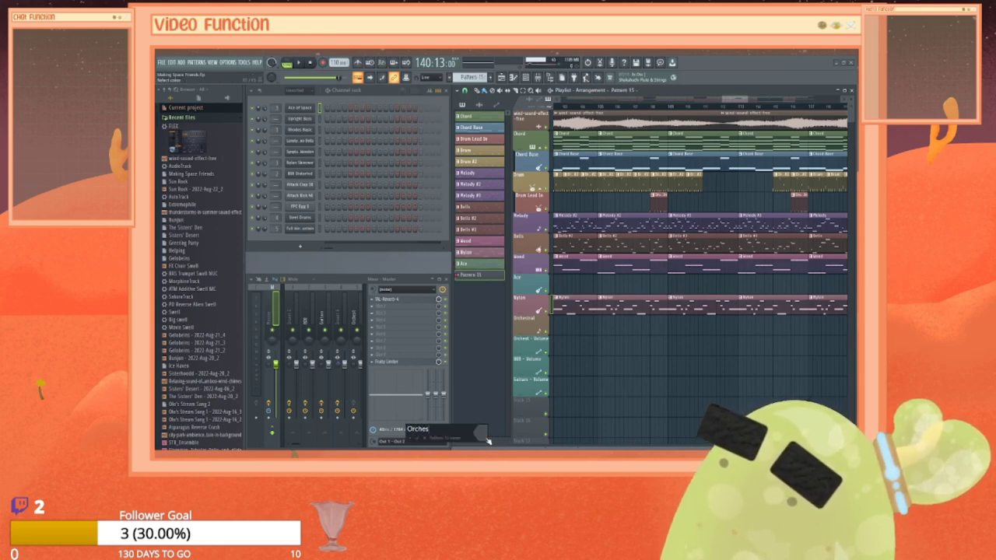
text(tra)
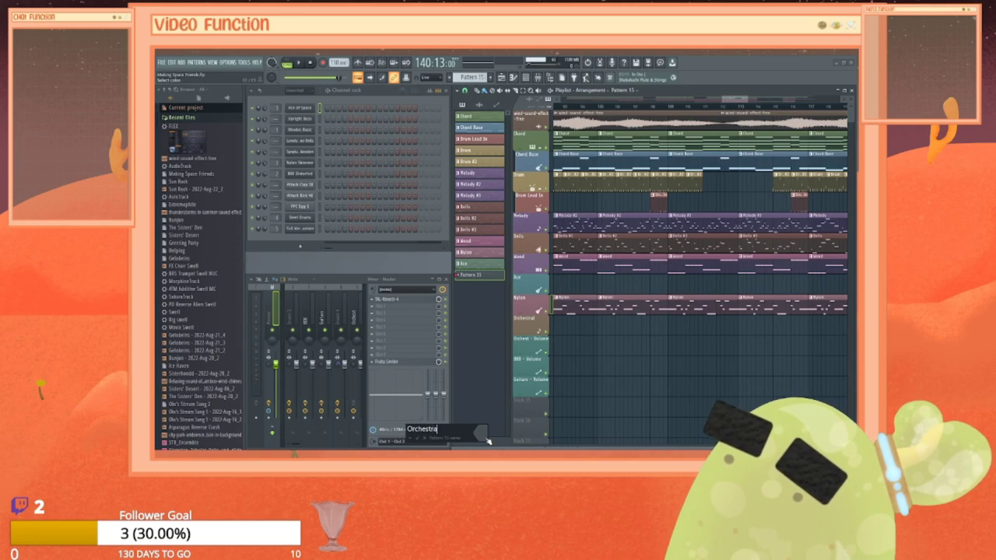
key(Return)
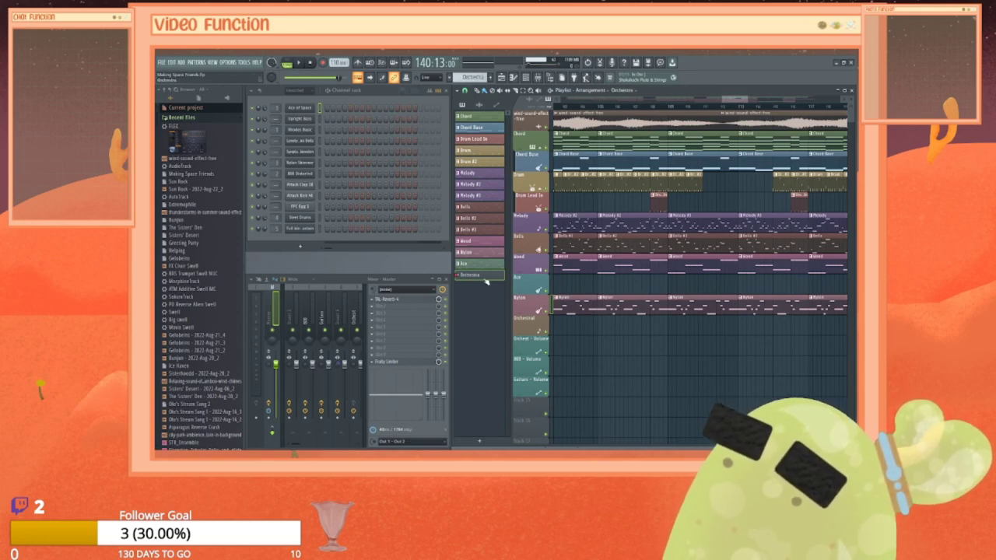
right_click(483, 278)
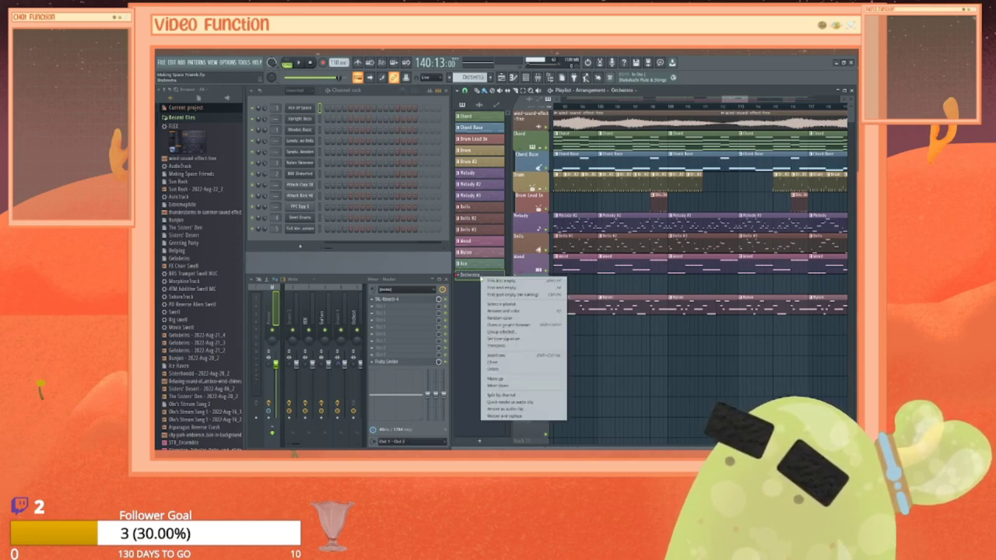
click(503, 318)
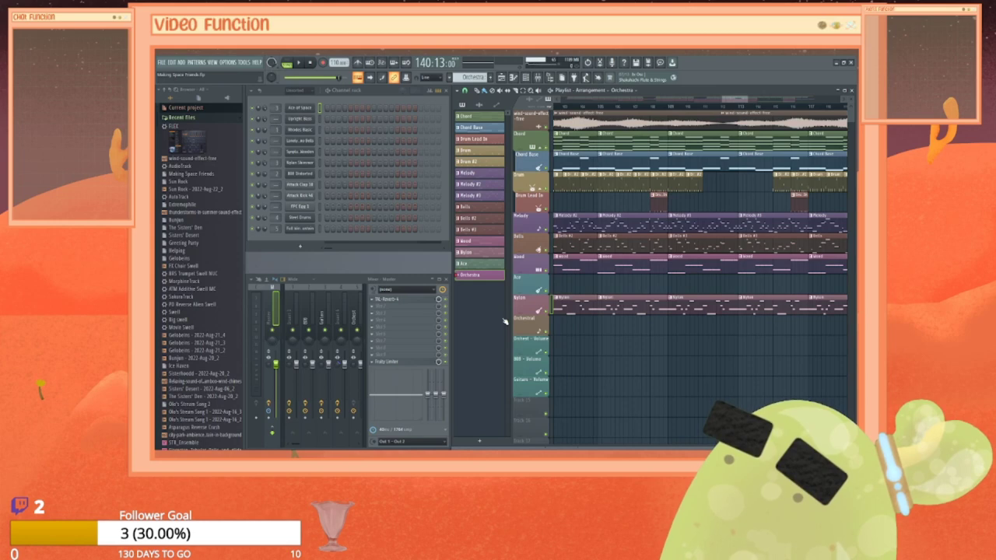
right_click(533, 285)
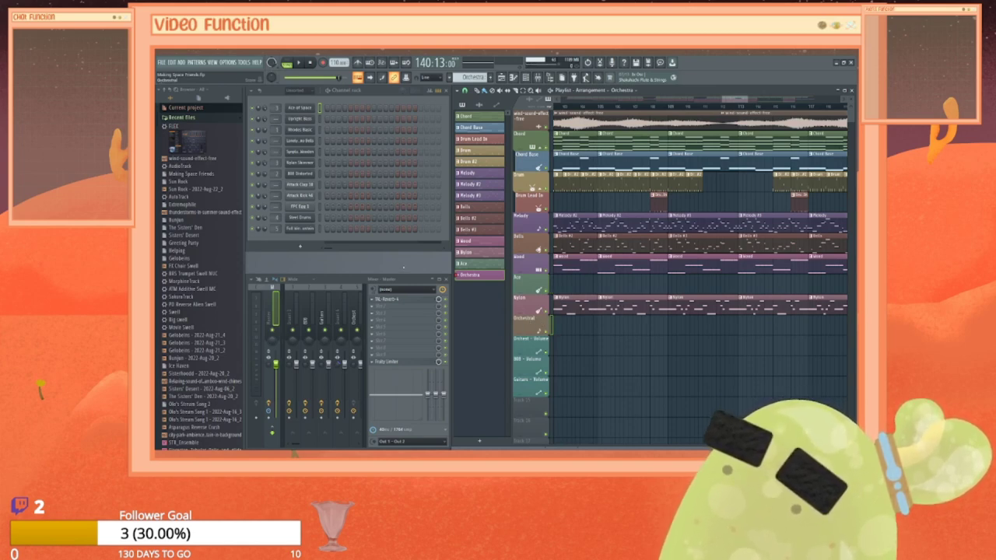
Step: Open the Full Winds Sustain channel's piano roll and audition successively lower C keys to find a starting octave
right_click(299, 229)
click(343, 230)
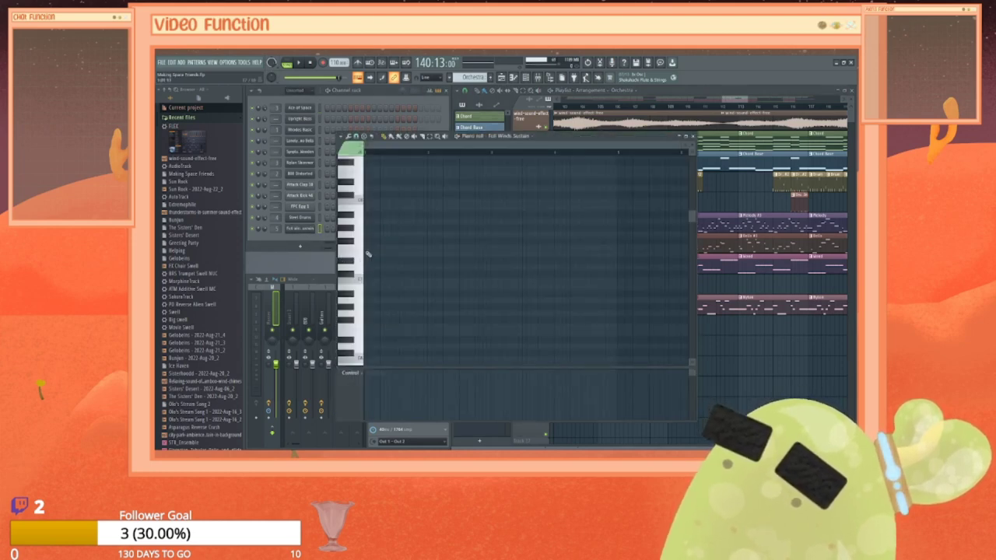
click(360, 279)
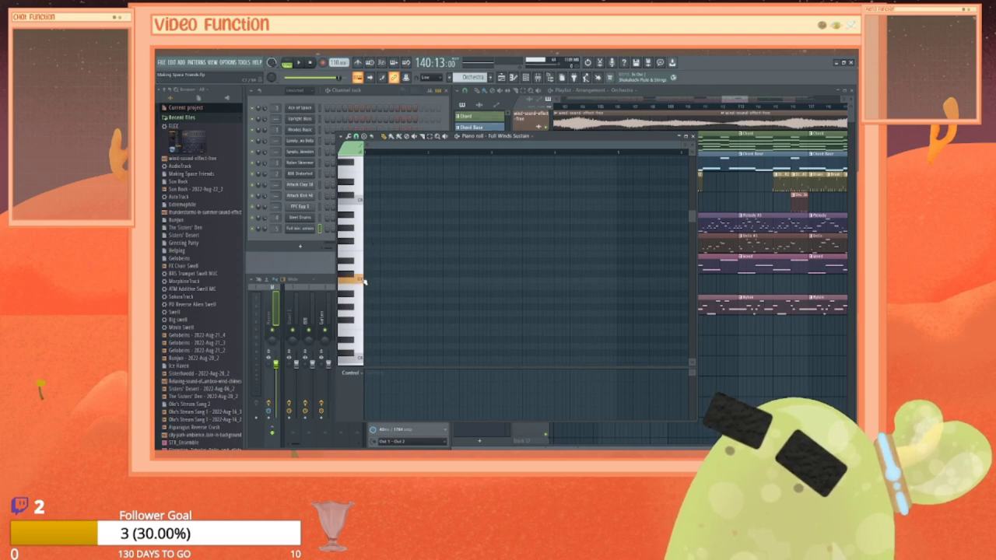
scroll(367, 326, down, 1)
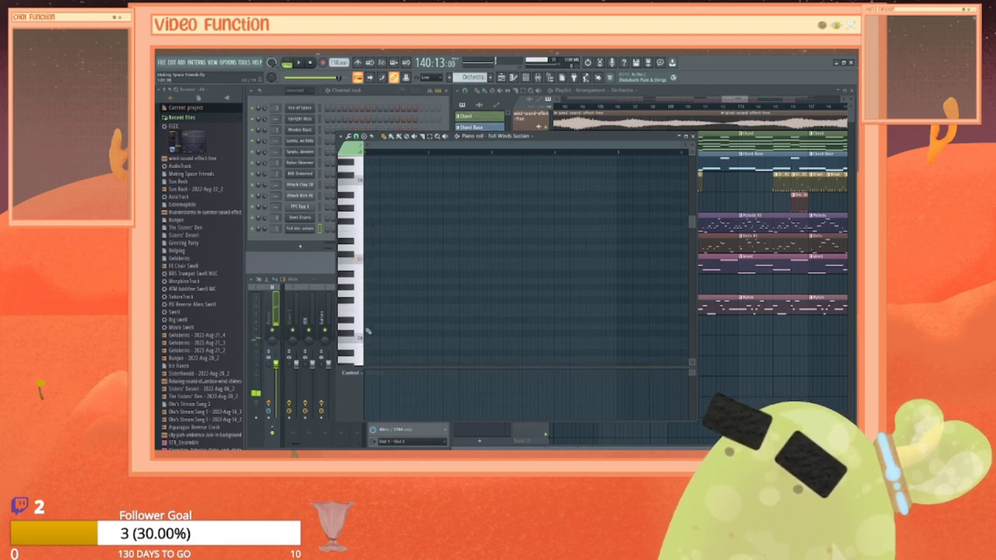
click(361, 342)
scroll(363, 334, down, 4)
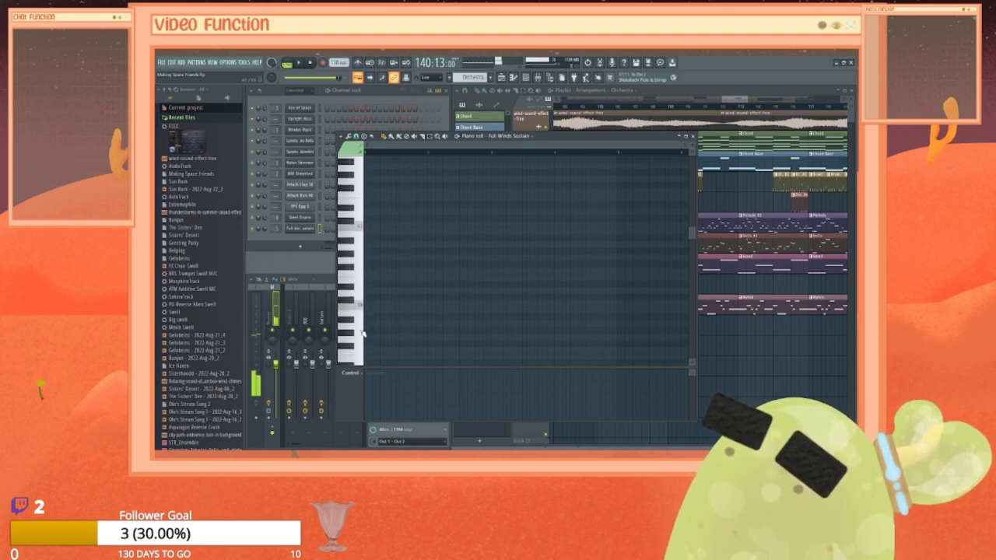
scroll(364, 319, down, 2)
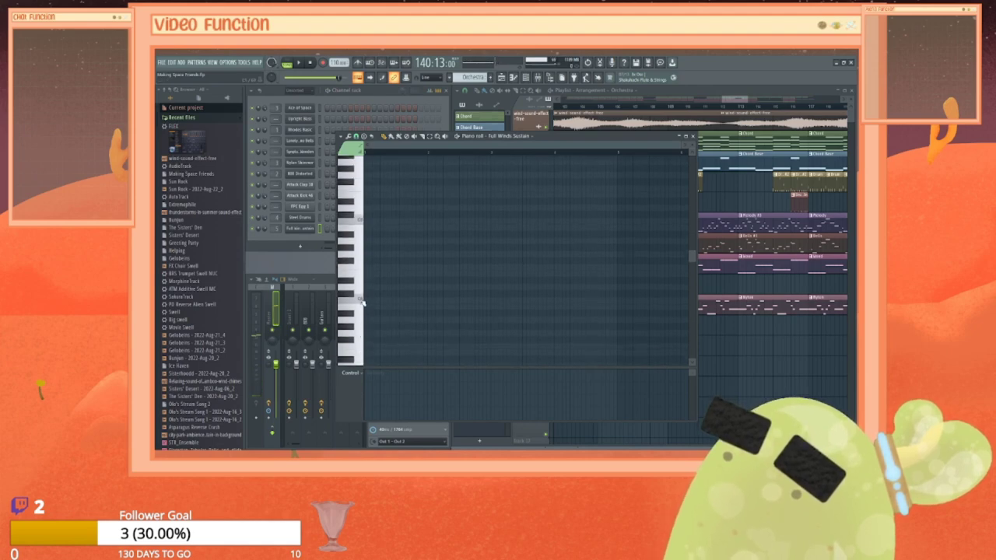
click(360, 300)
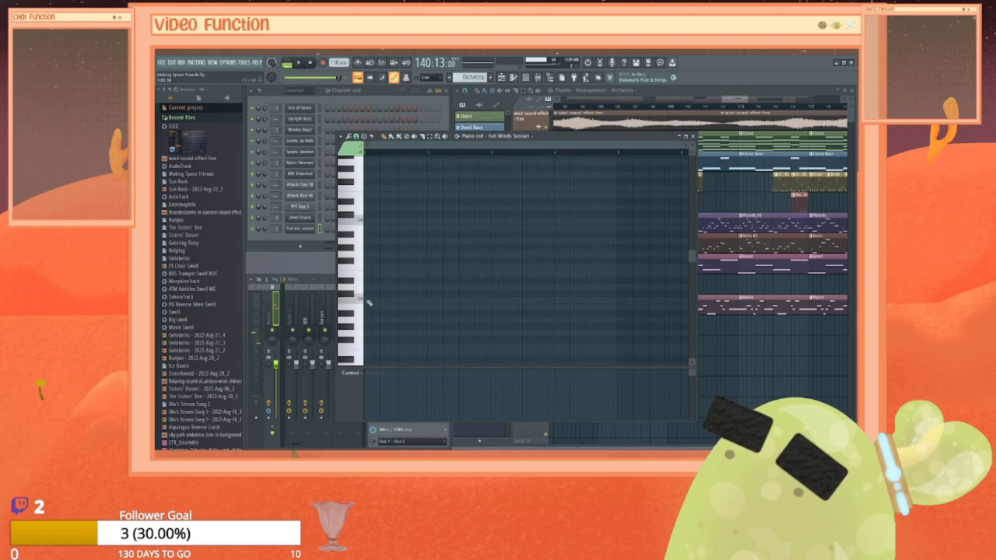
Step: Try four short repeated low C notes, delete all but the first, and stretch it to half a bar
click(369, 302)
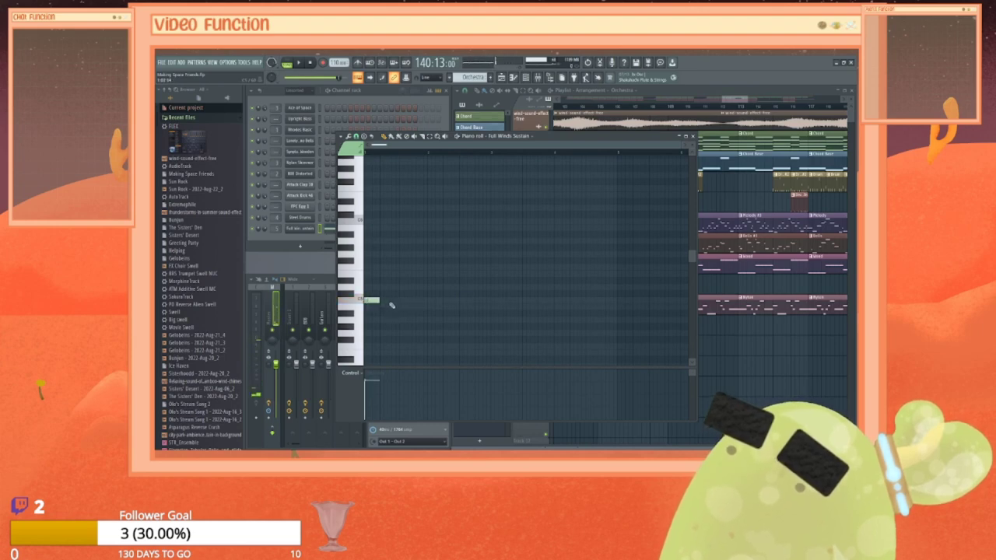
click(384, 303)
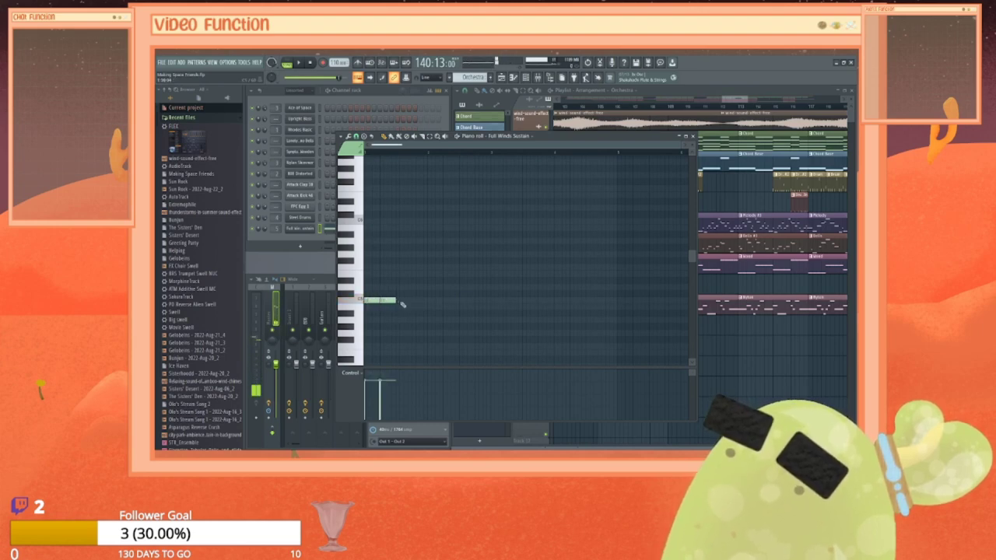
click(402, 302)
click(415, 302)
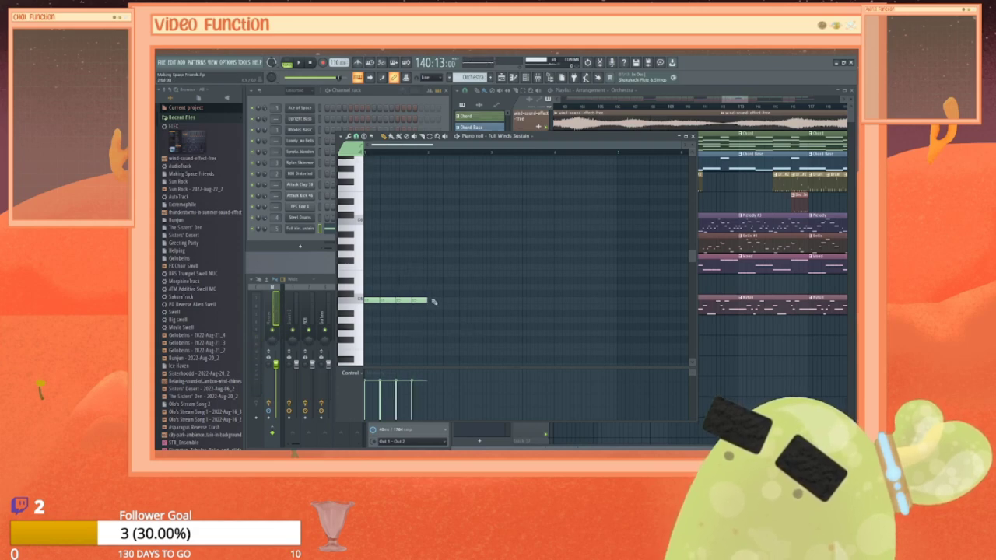
right_click(418, 301)
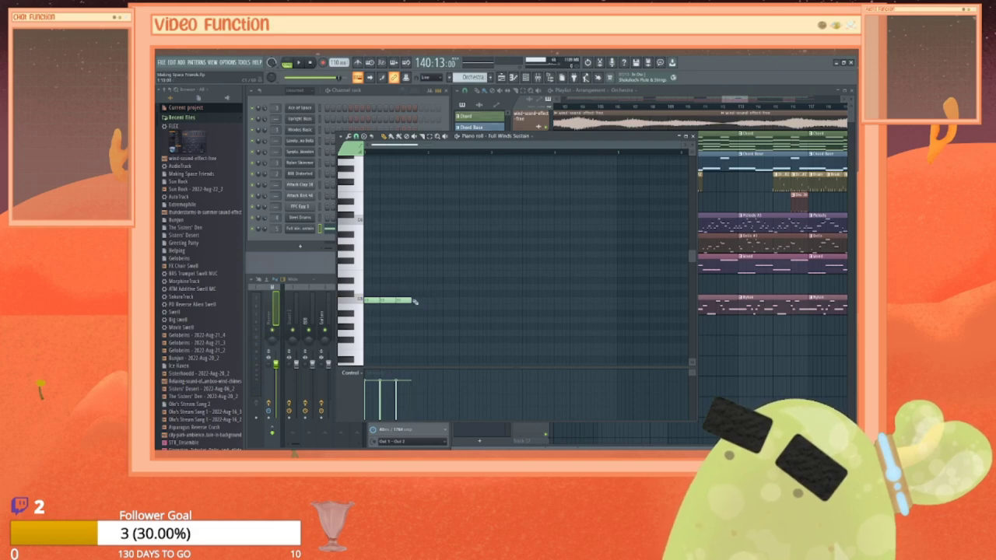
right_click(403, 301)
right_click(387, 301)
drag(379, 301, 394, 301)
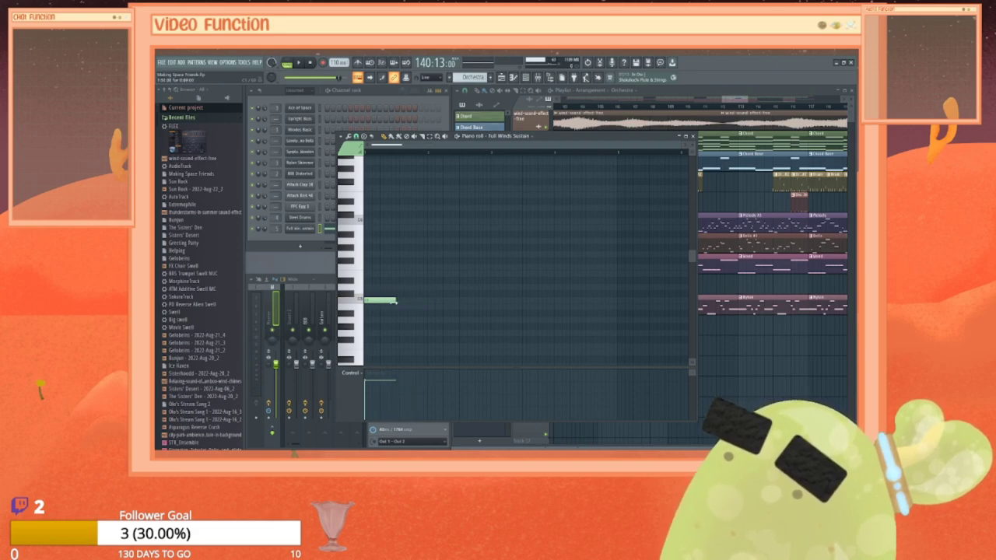
Step: Place a half-bar G# note in the second half of bar 1 and raise the first note to C#
click(417, 255)
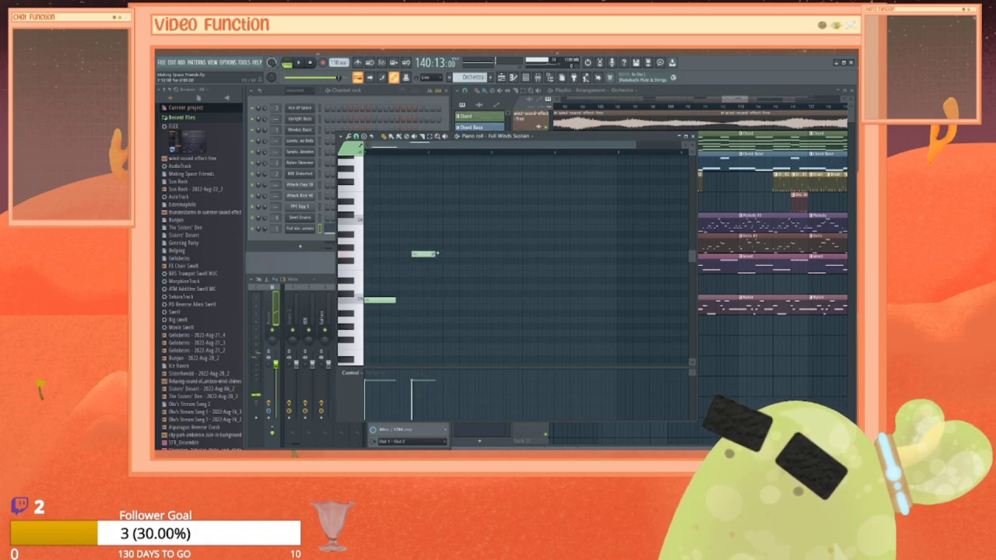
drag(424, 253, 406, 246)
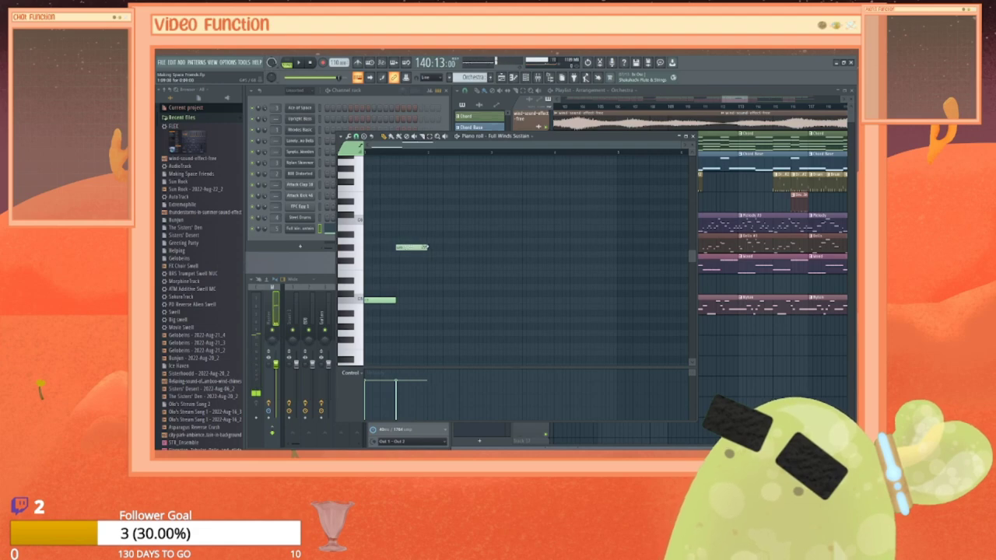
drag(379, 300, 379, 293)
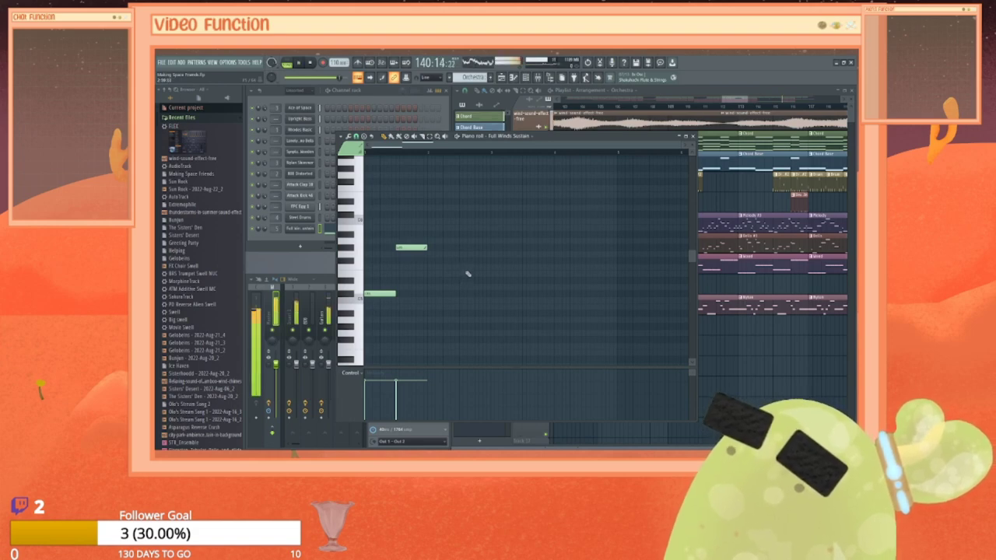
Step: Switch playback to pattern mode and play the two-note winds phrase twice from its start
click(298, 62)
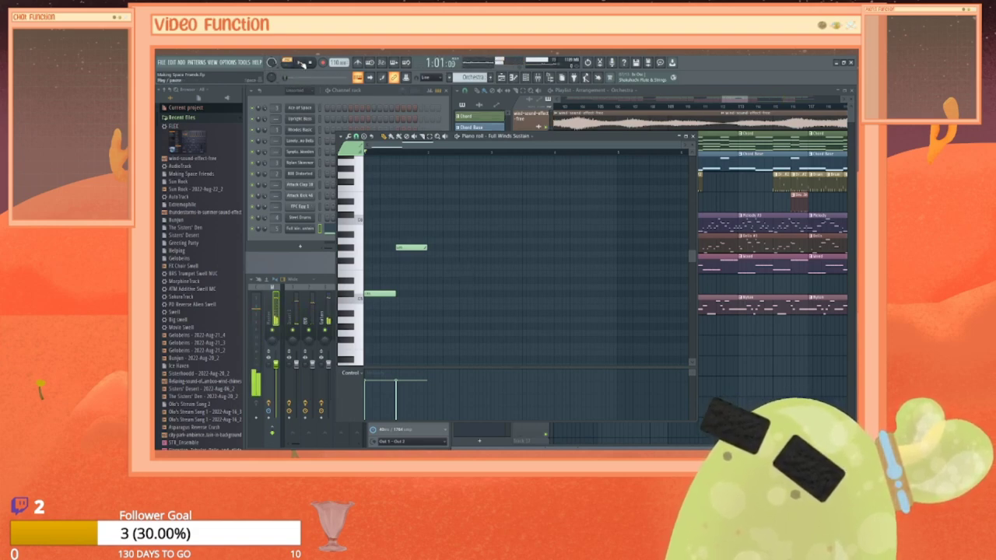
click(300, 63)
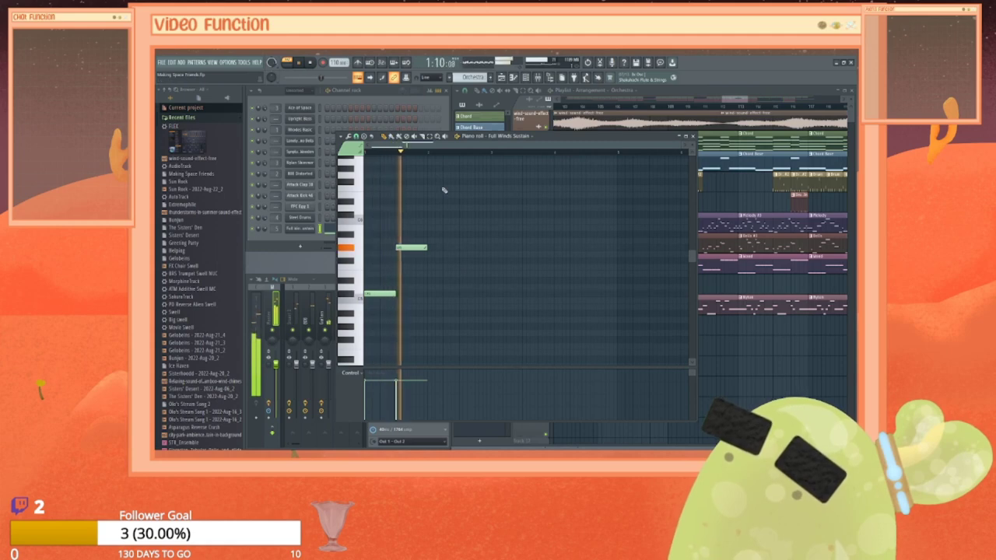
key(space)
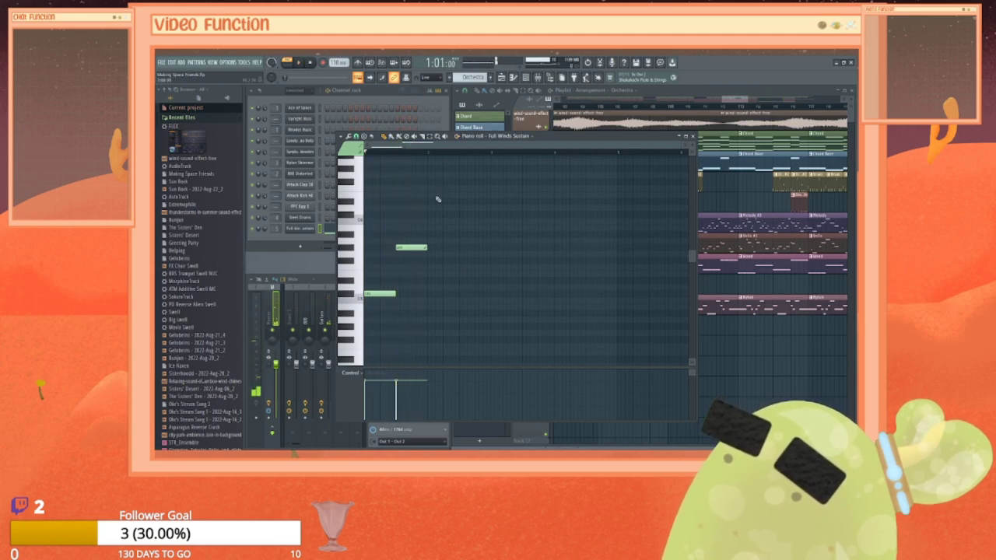
key(space)
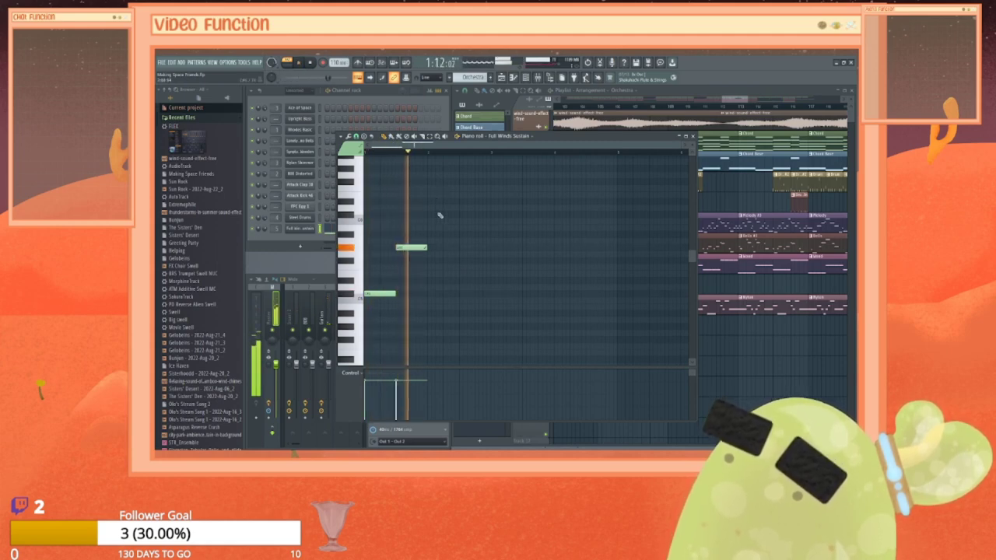
key(space)
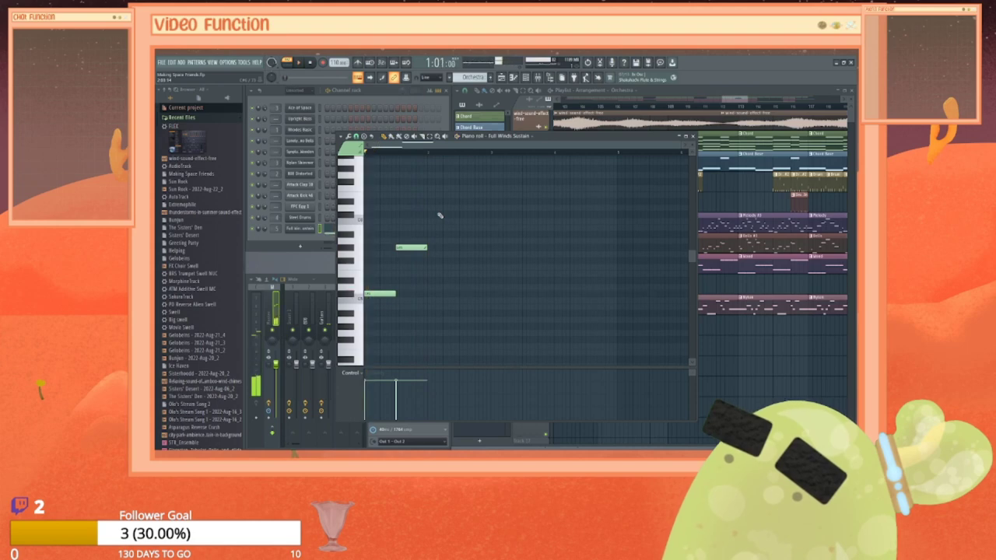
Step: Fill bar 2 with a half-bar E followed by a half-bar upper C#, and play the four-note phrase
click(432, 268)
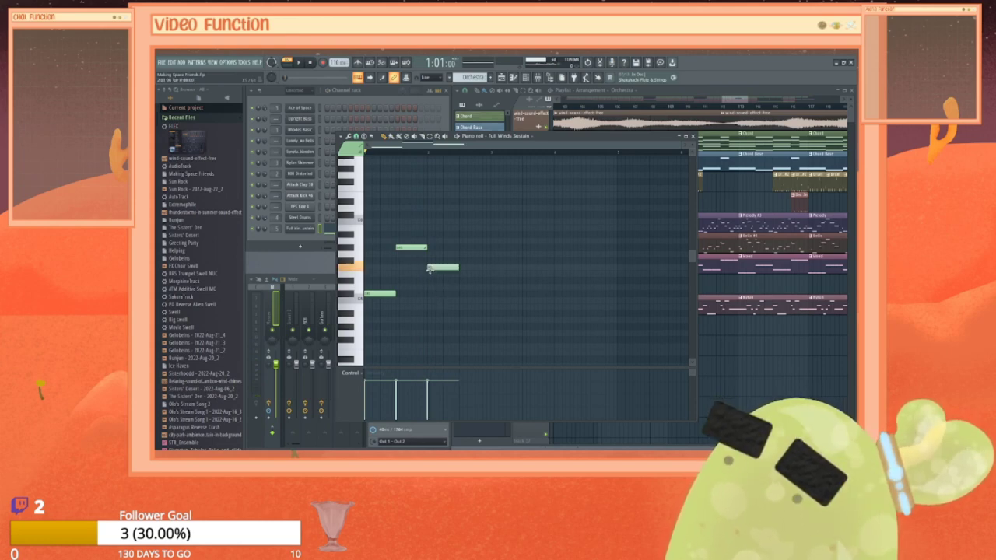
drag(438, 267, 438, 274)
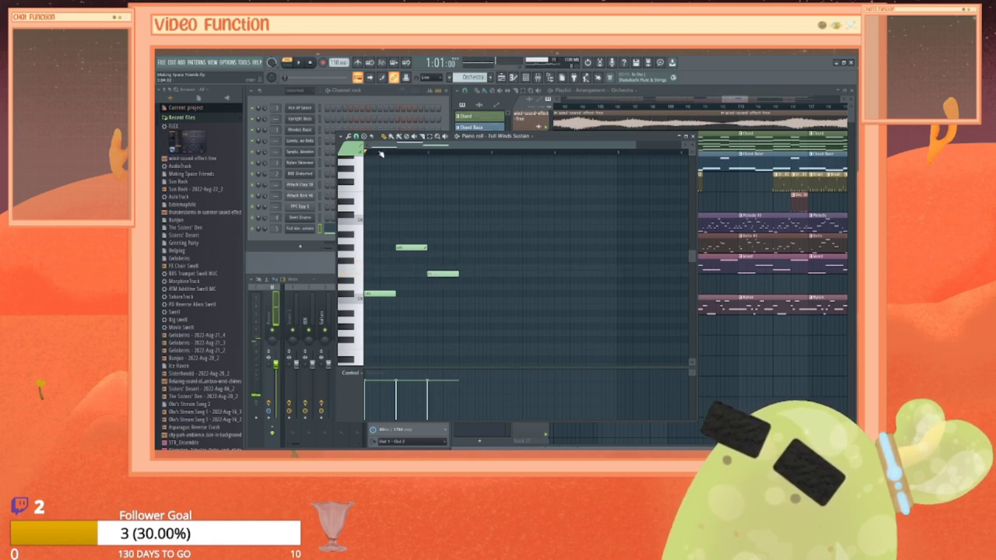
click(464, 215)
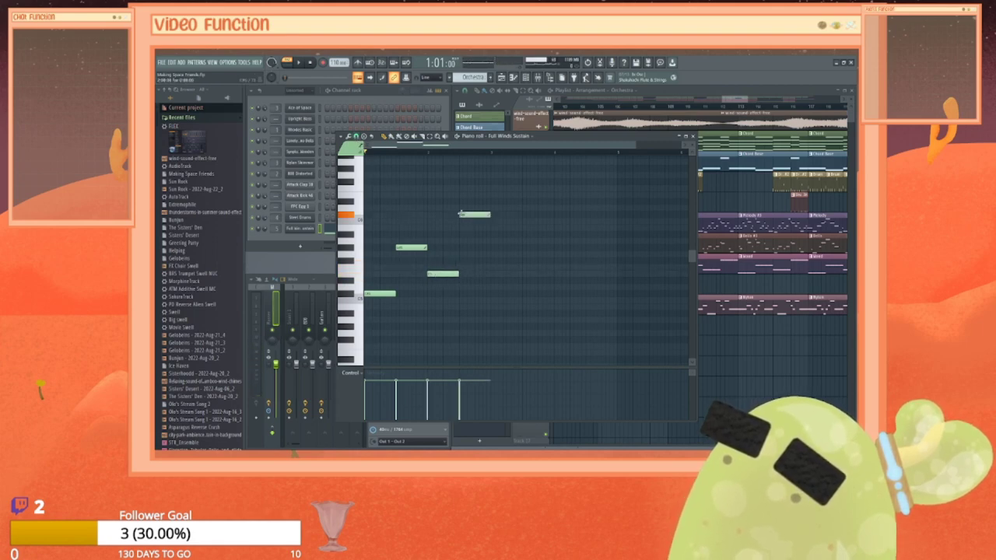
key(space)
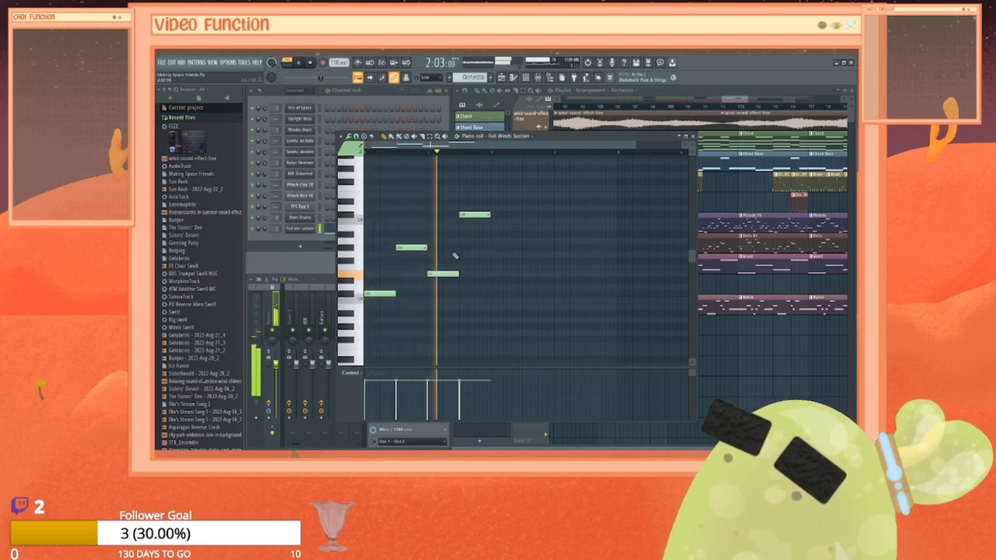
key(space)
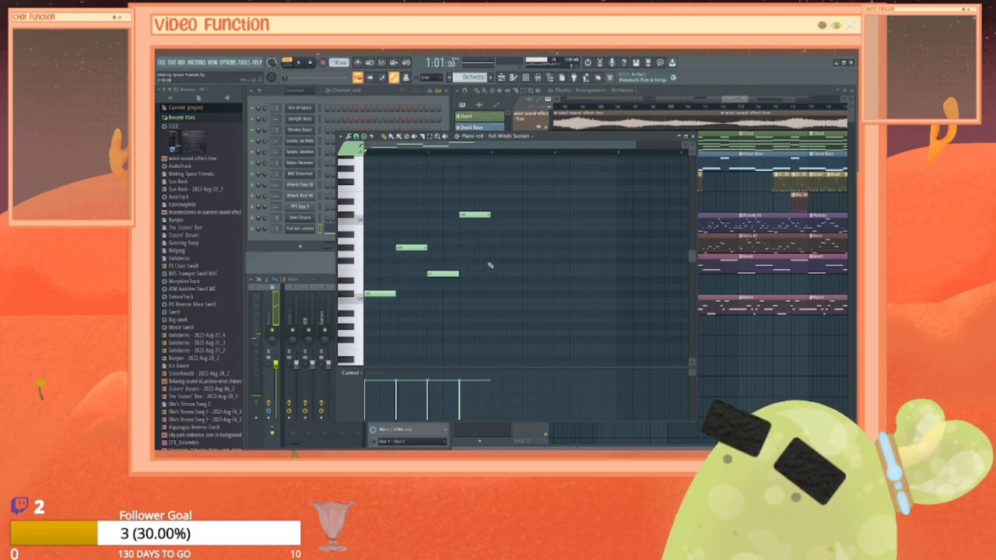
Step: Fill bar 3 with a half-bar E followed by a half-bar low C#, and play the phrase from its start
click(491, 260)
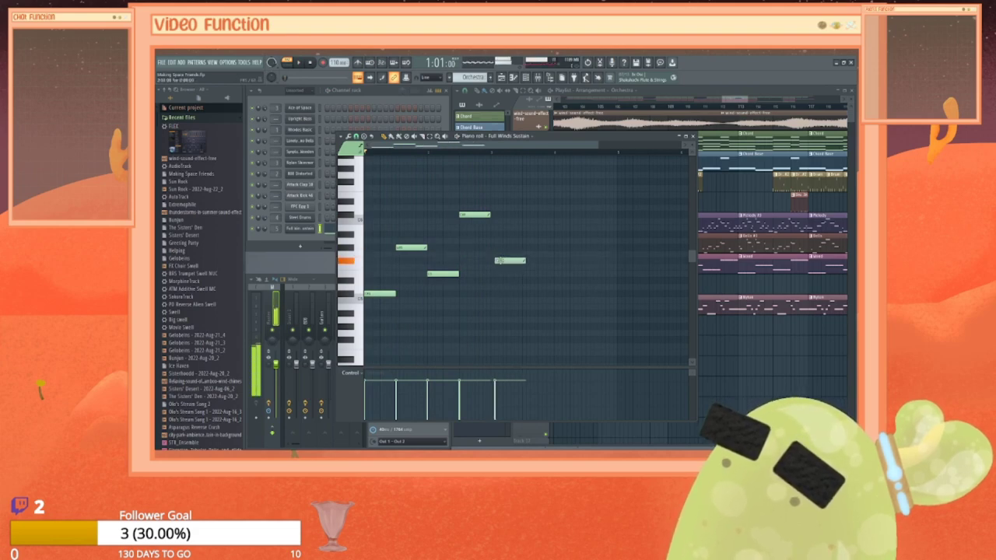
drag(496, 261, 510, 277)
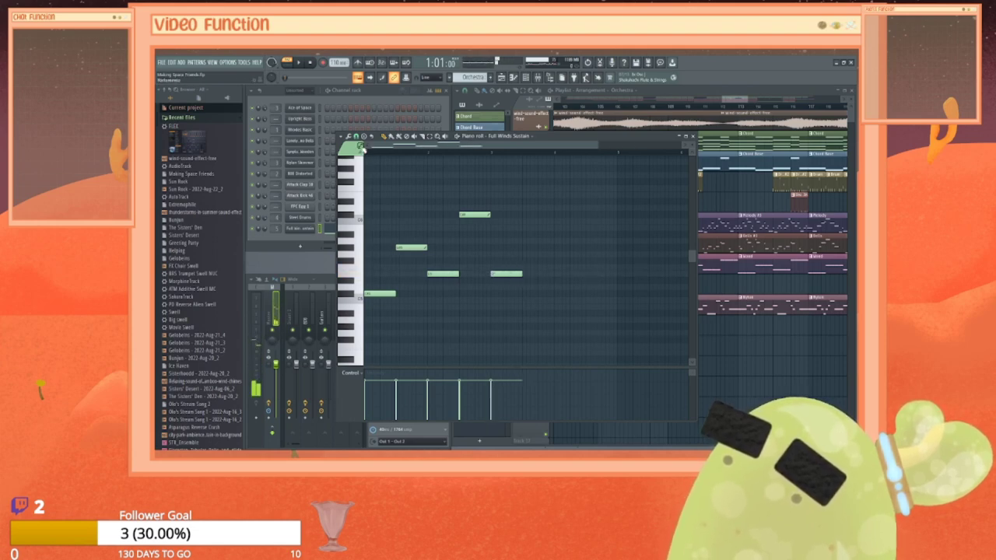
click(525, 300)
mouse_move(525, 305)
mouse_down()
mouse_move(535, 317)
mouse_move(535, 295)
mouse_up()
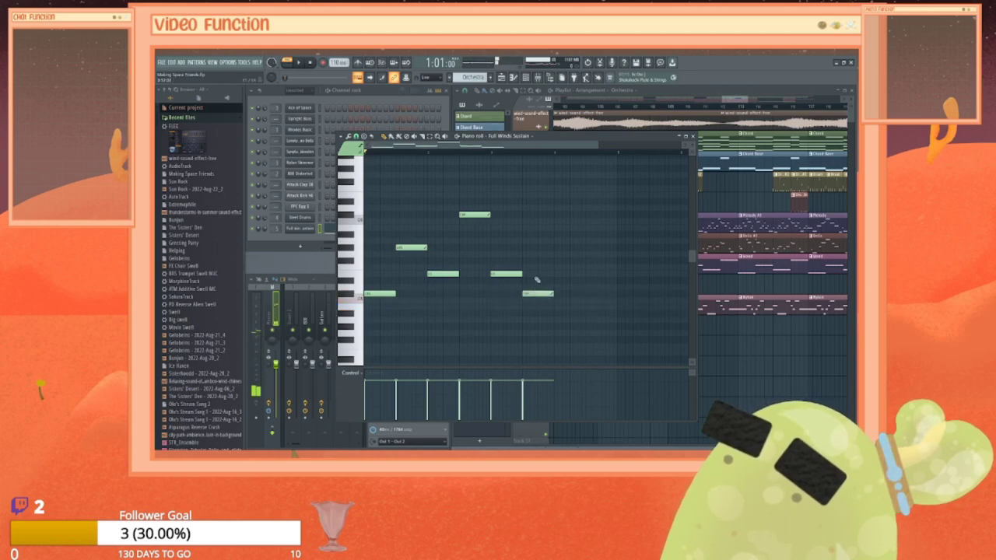
key(space)
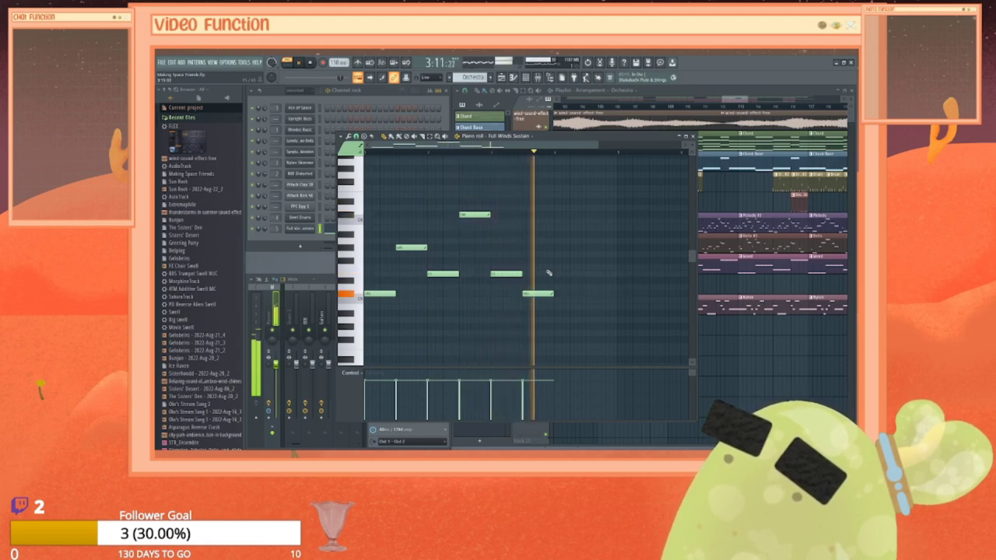
key(space)
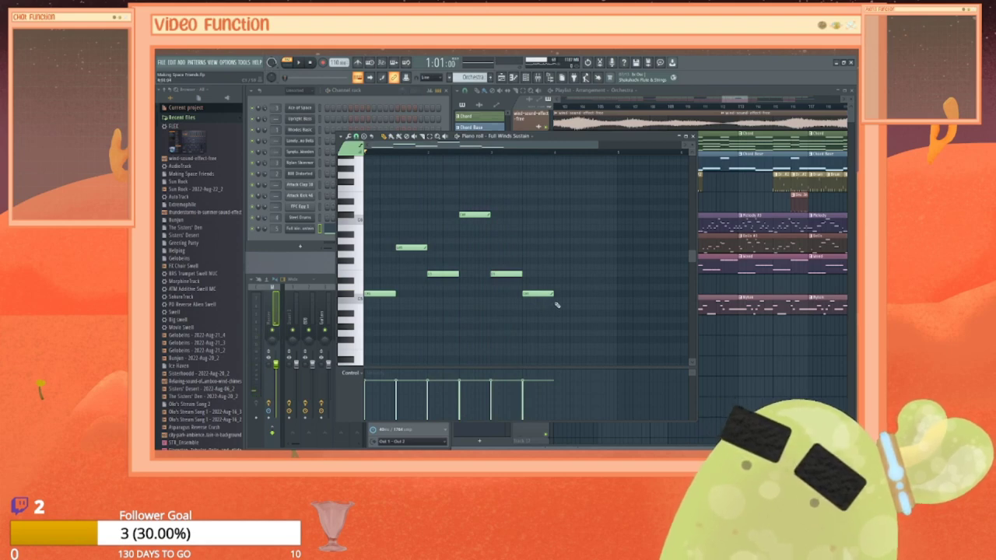
Step: Fill bar 4 with a half-bar G# followed by a half-bar E, removing the trial G
click(557, 255)
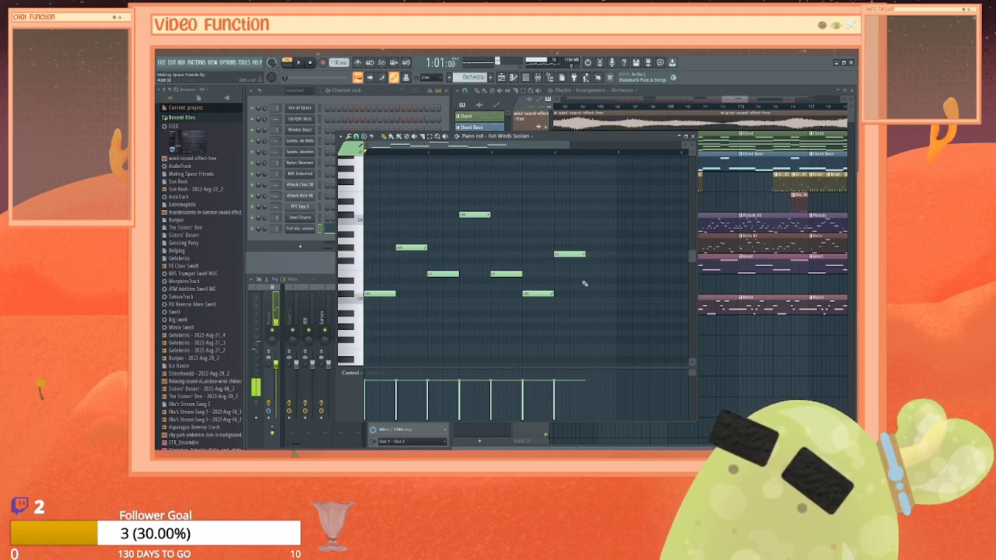
right_click(571, 257)
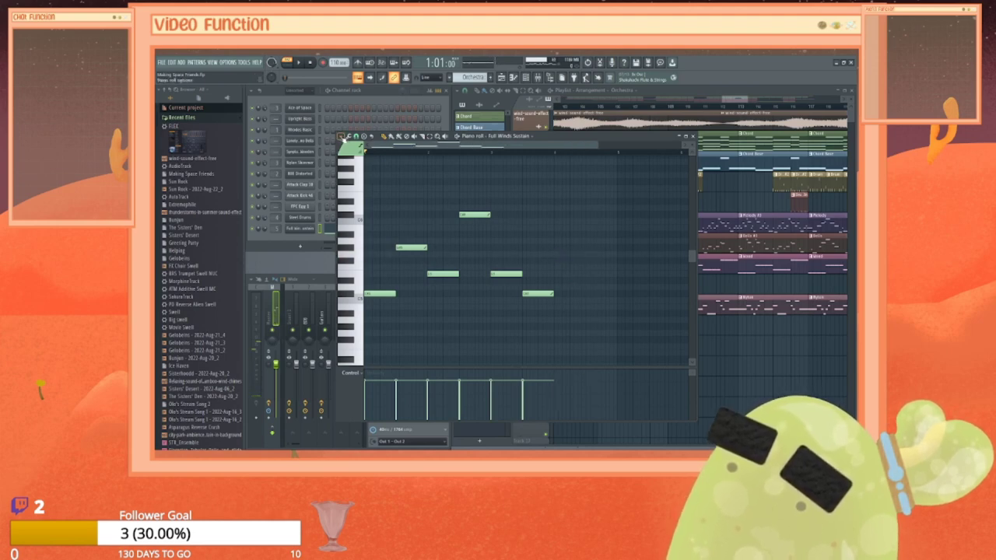
click(341, 135)
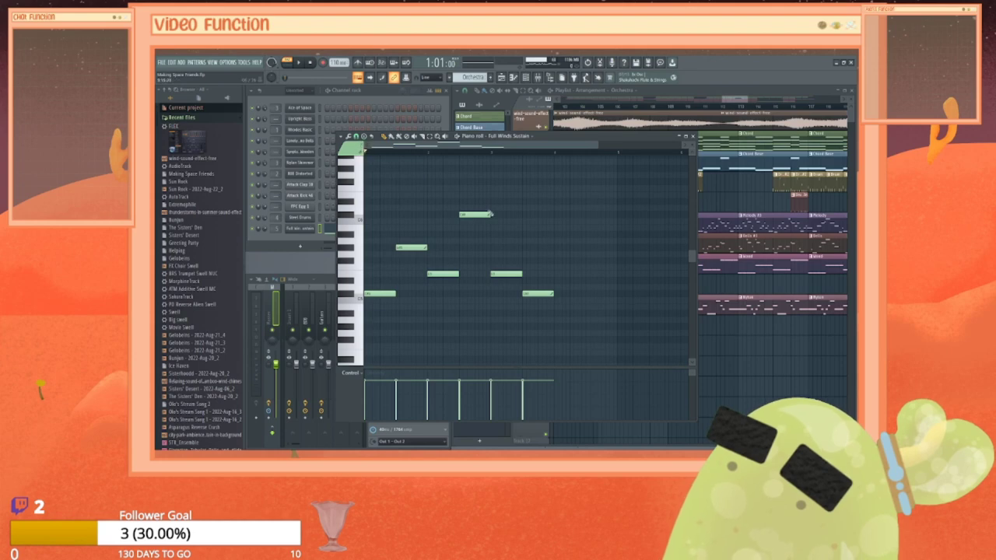
click(559, 249)
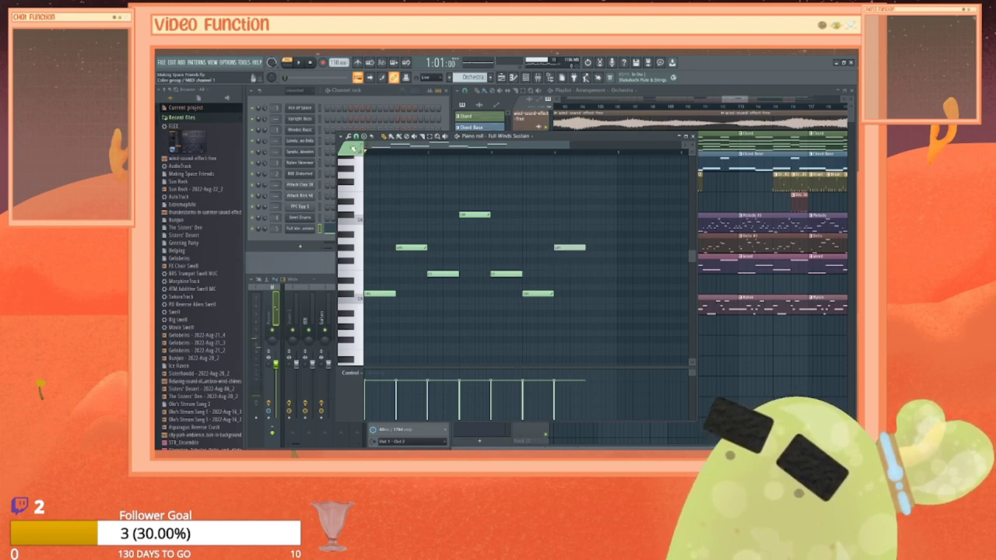
click(594, 274)
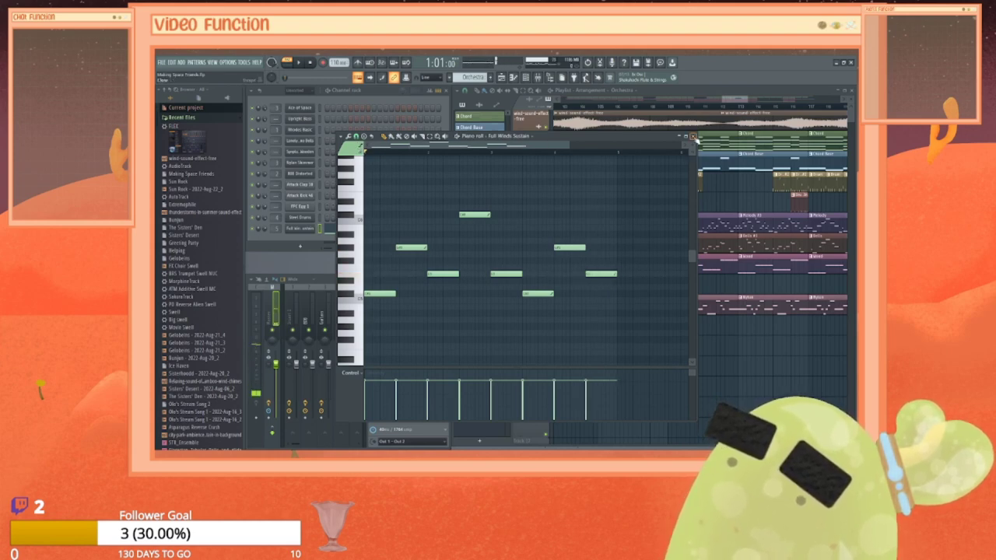
Step: Close the piano roll, place an Orchestra clip at bar 111 on the Orchestral track, and play that section of the song
click(692, 135)
click(734, 325)
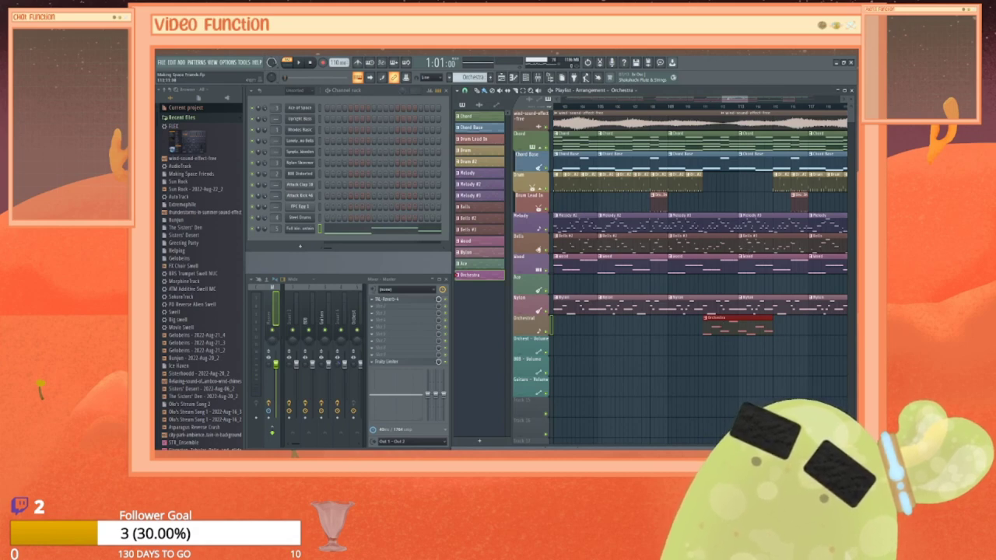
click(695, 109)
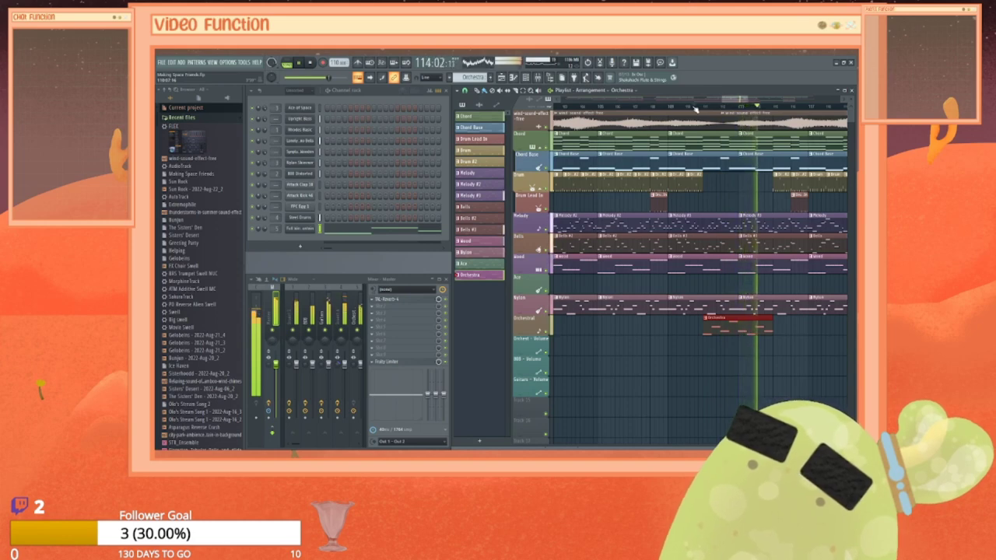
click(695, 108)
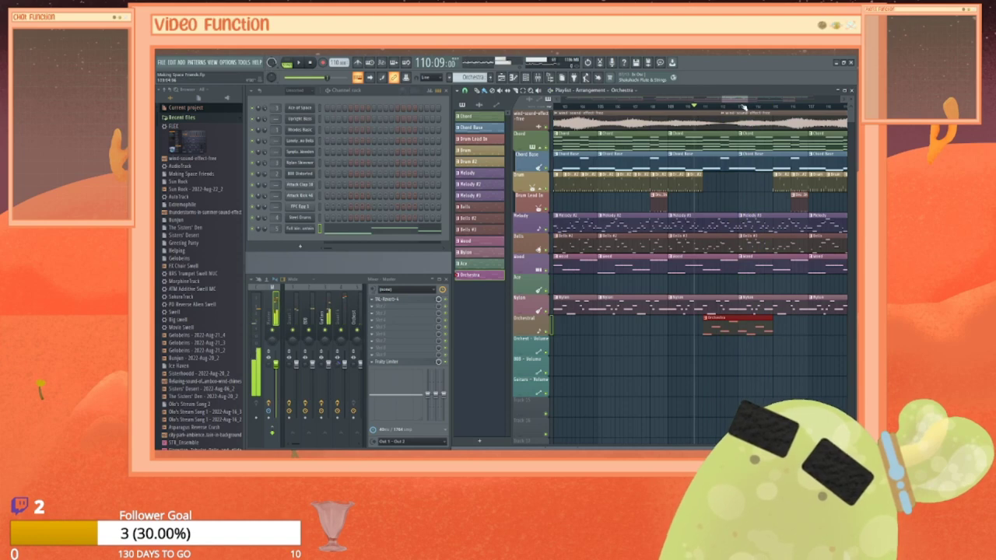
Step: Move the Orchestra clip to bar 109 and repeat it back to back until bar 125
drag(735, 99, 745, 99)
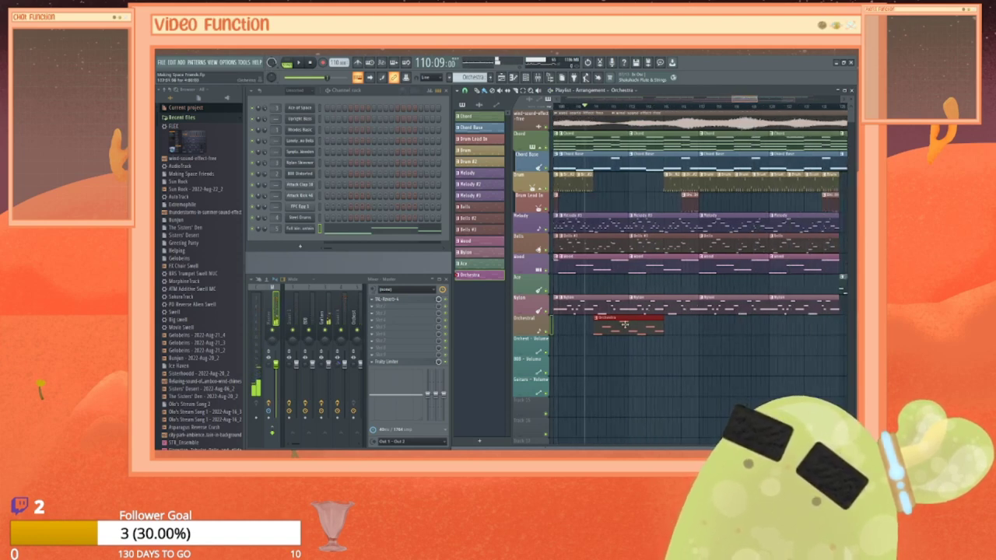
drag(625, 324, 687, 262)
drag(681, 164, 732, 230)
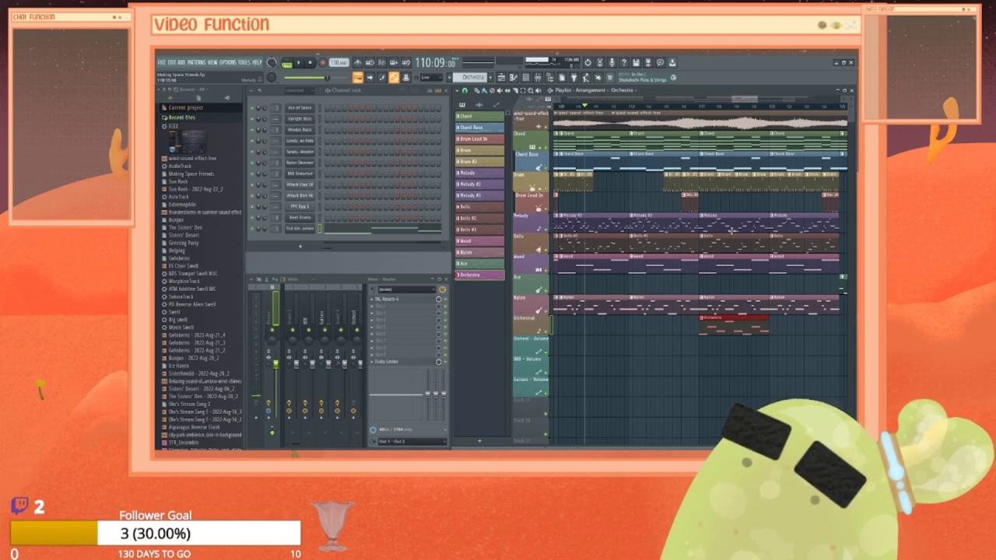
drag(732, 230, 592, 246)
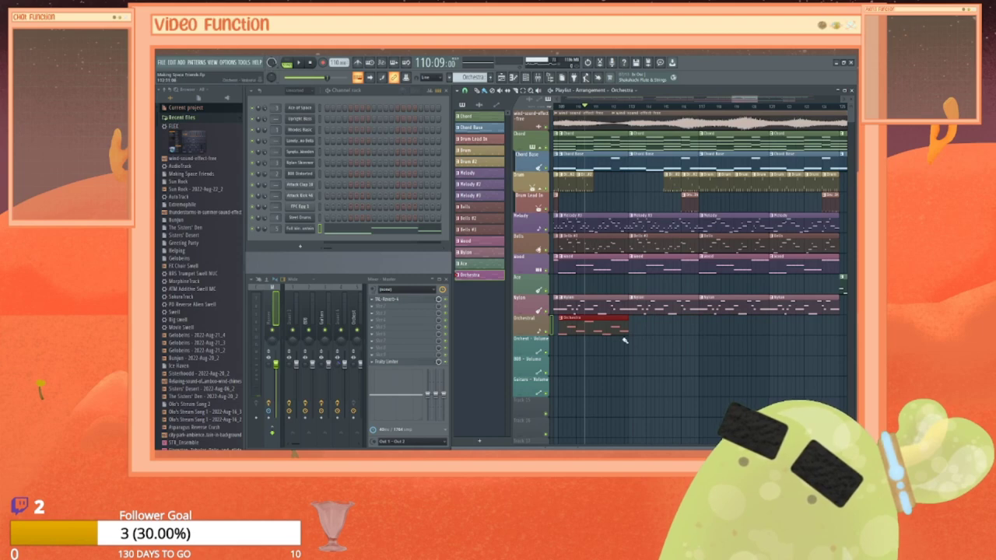
drag(631, 327, 810, 325)
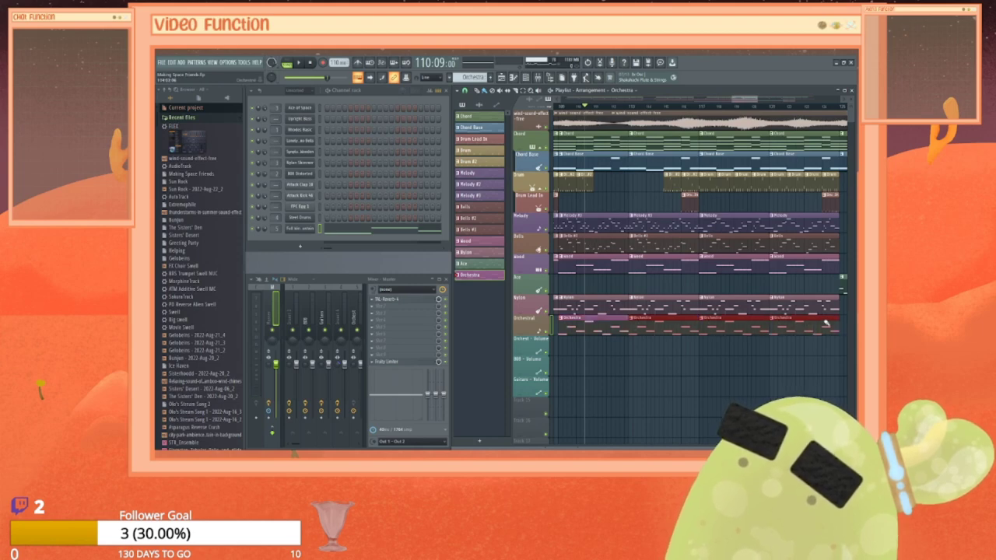
Step: Delete the two Drum #2 clips at bars 109 and 110, just before the drum gap
click(591, 182)
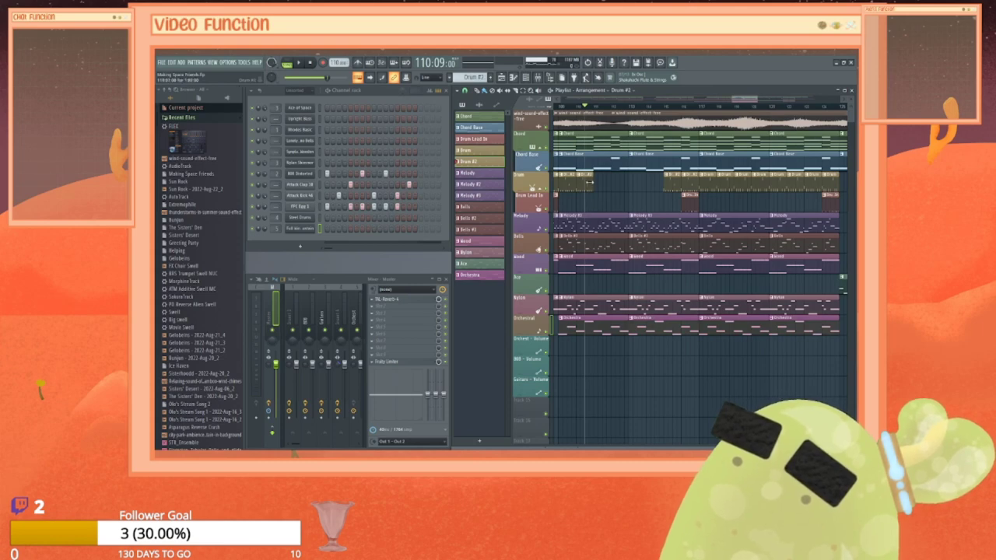
right_click(587, 183)
right_click(573, 183)
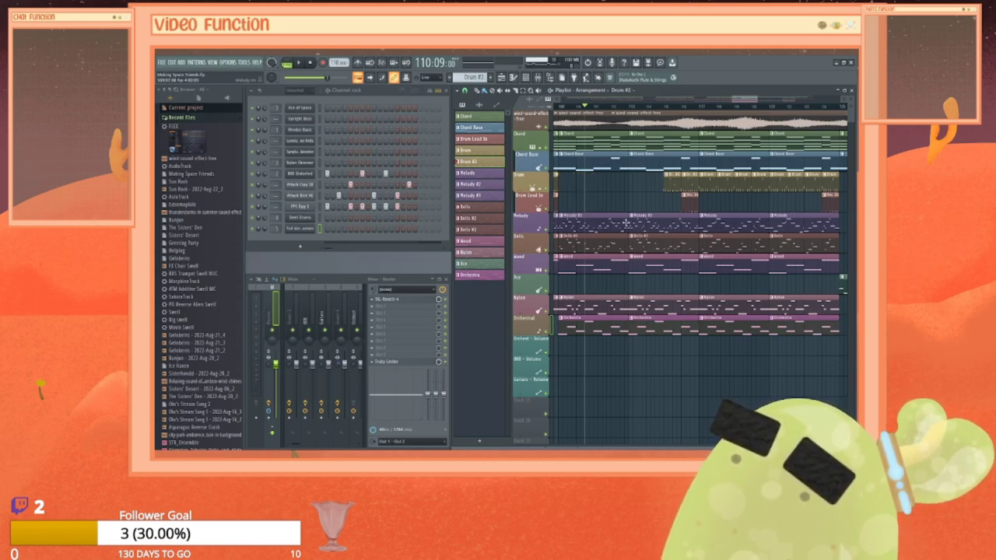
Step: Leave the Orchestral track empty for eight bars after bar 125 and place an Orchestra clip at bar 133
drag(746, 100, 767, 100)
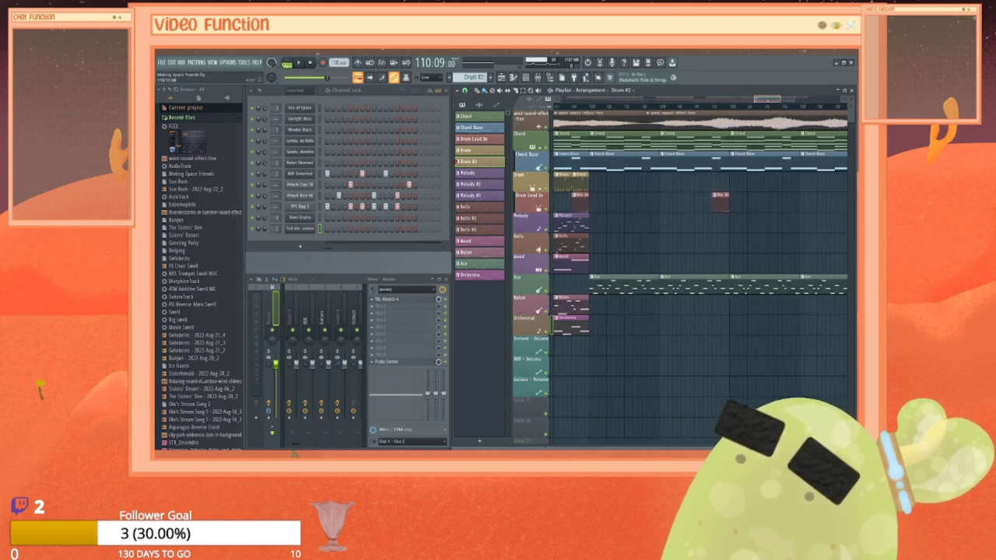
drag(585, 330, 724, 330)
right_click(701, 332)
right_click(652, 332)
click(732, 330)
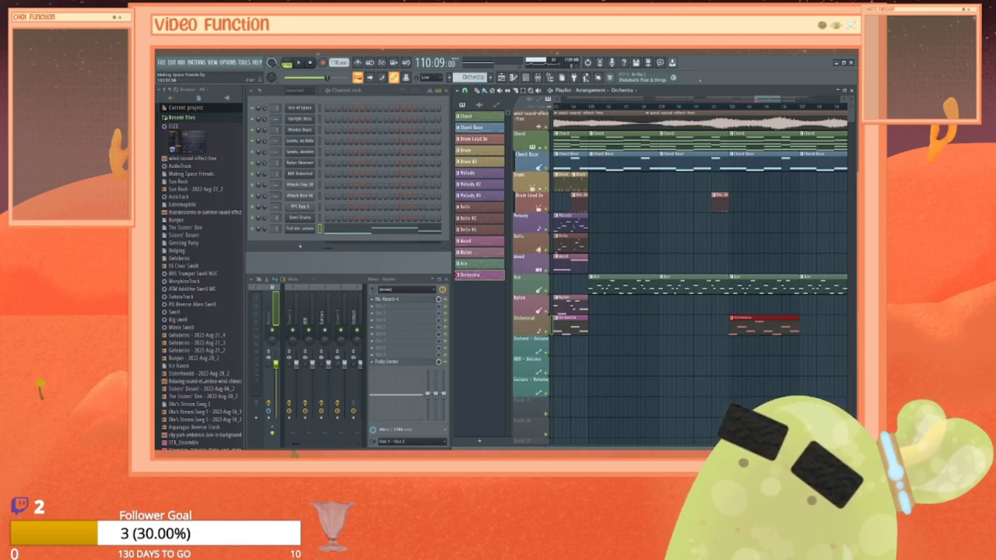
Step: Continue the Orchestral track with back-to-back Orchestra clips at bars 137, 141 and 145
drag(768, 100, 779, 100)
right_click(597, 203)
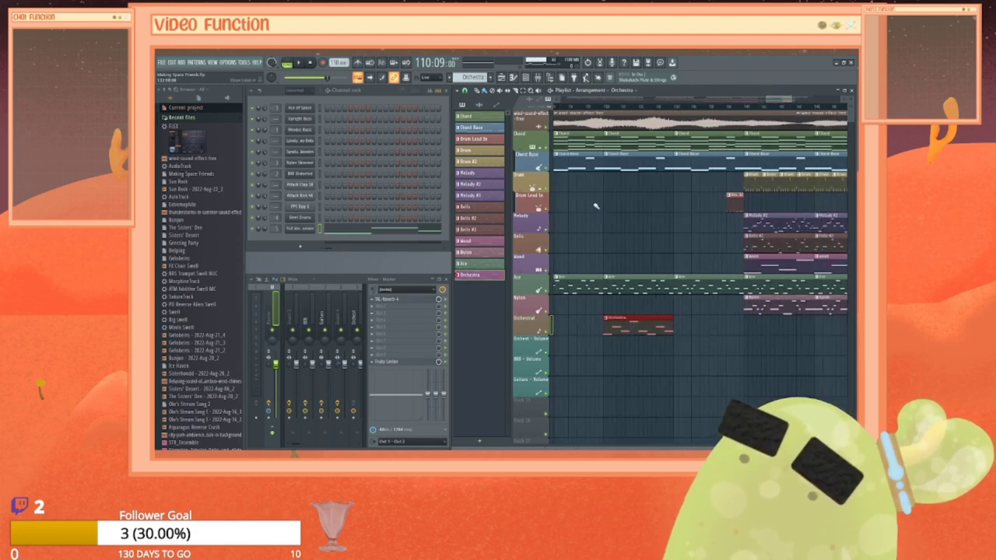
click(677, 330)
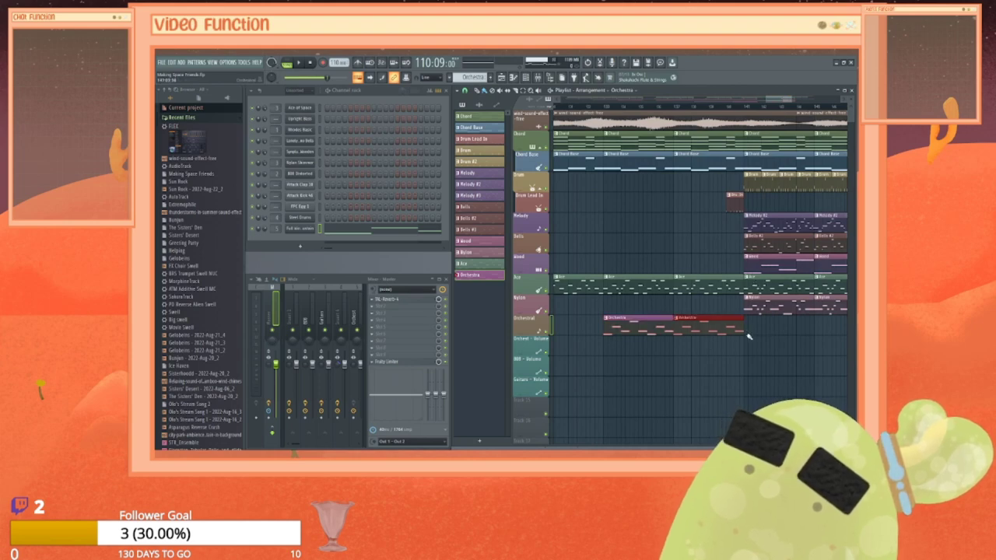
click(747, 332)
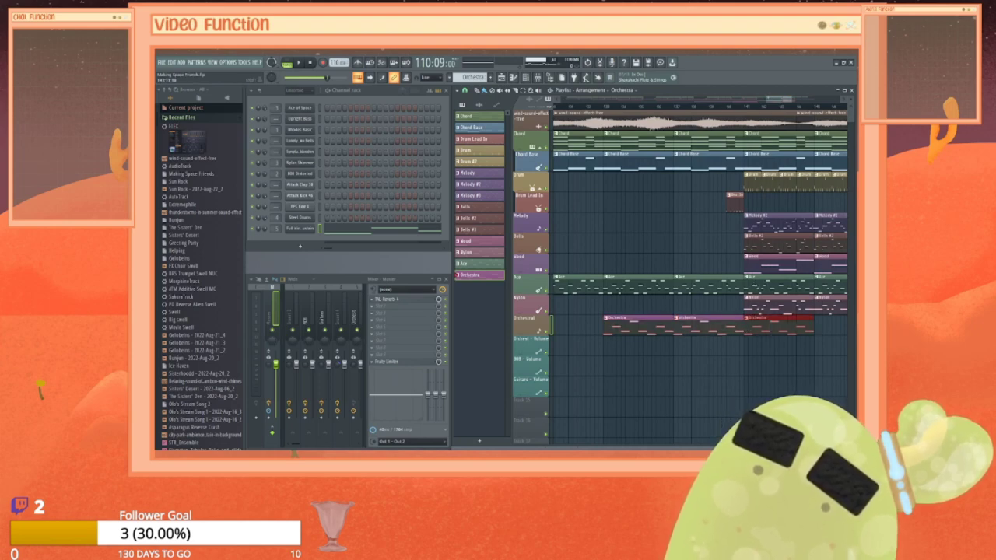
drag(777, 100, 790, 100)
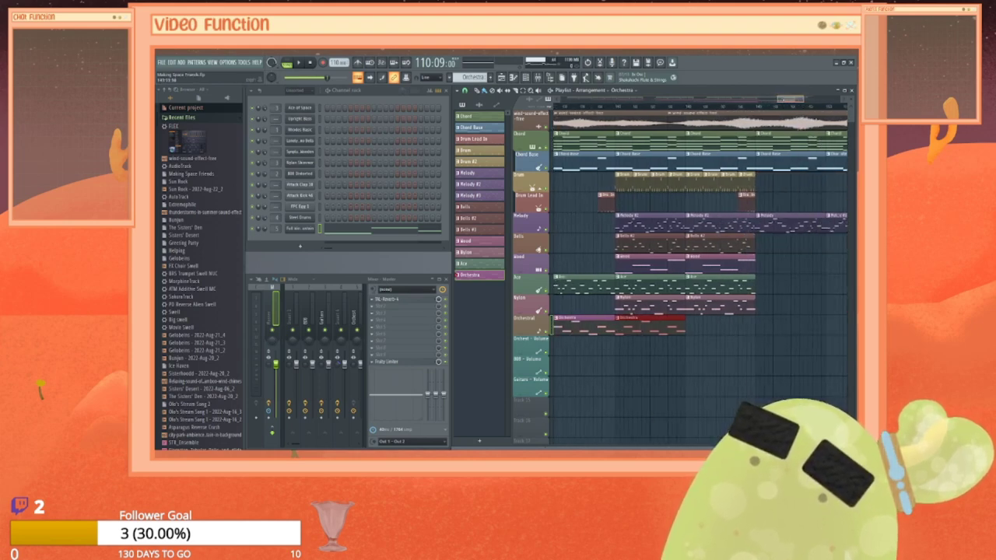
click(691, 328)
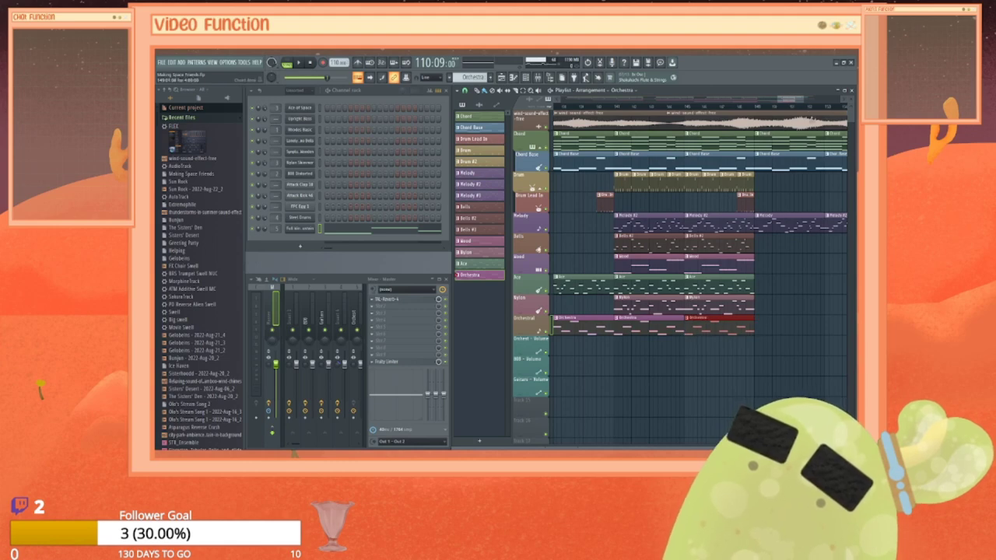
Step: Try three more Orchestra clips at bars 149, 153 and 157, and play the song from bar 157
drag(788, 101, 800, 106)
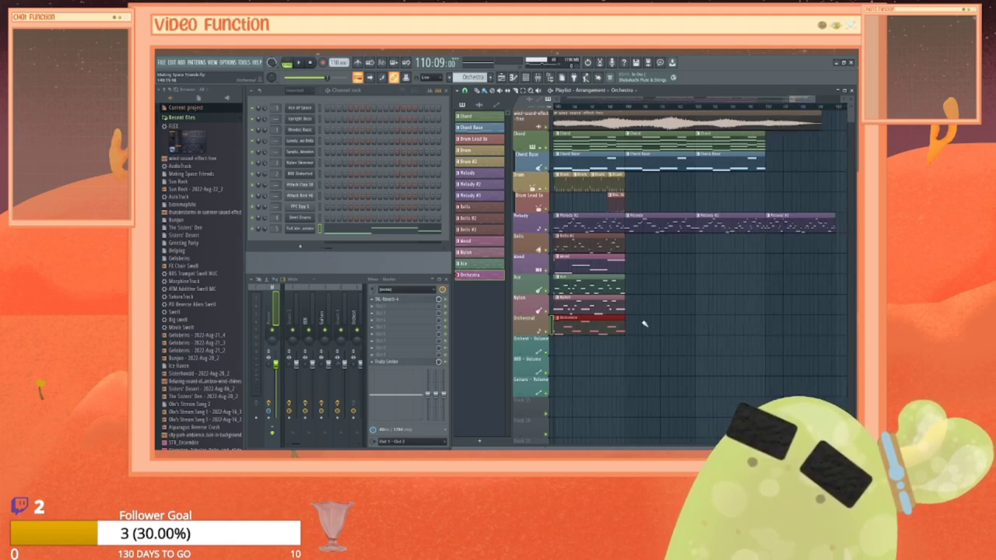
click(633, 327)
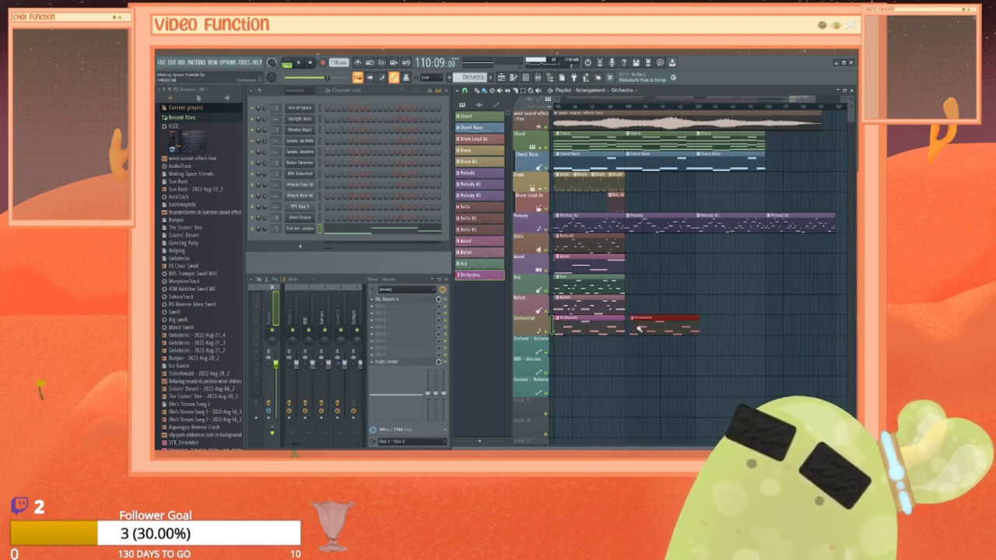
click(700, 330)
click(771, 330)
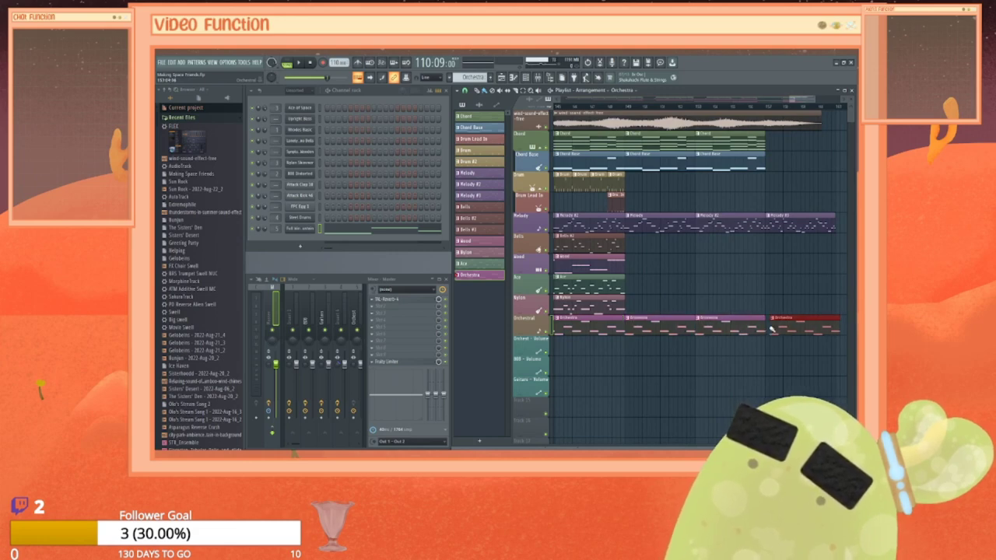
click(768, 107)
key(space)
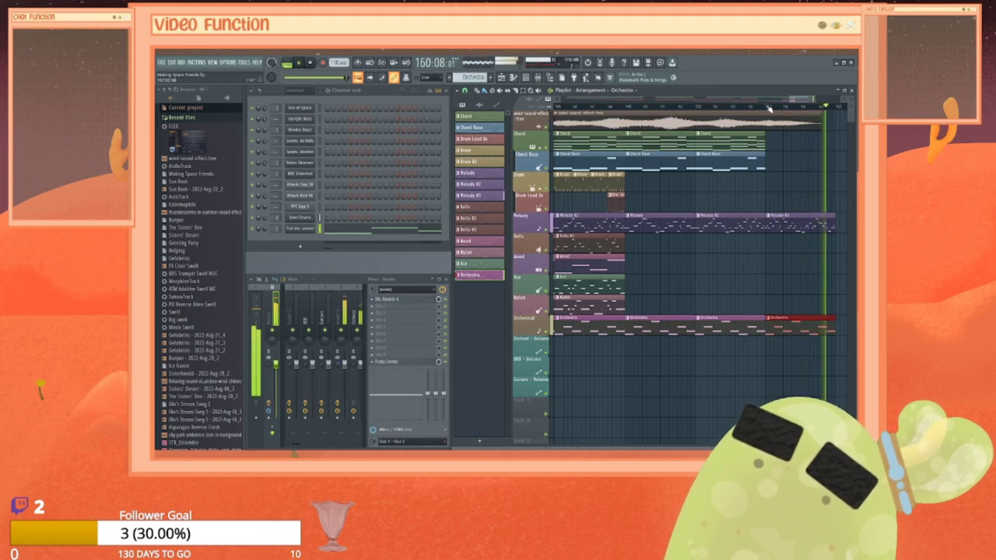
key(space)
Step: Delete the three Orchestra clips from bar 149 onward
right_click(794, 330)
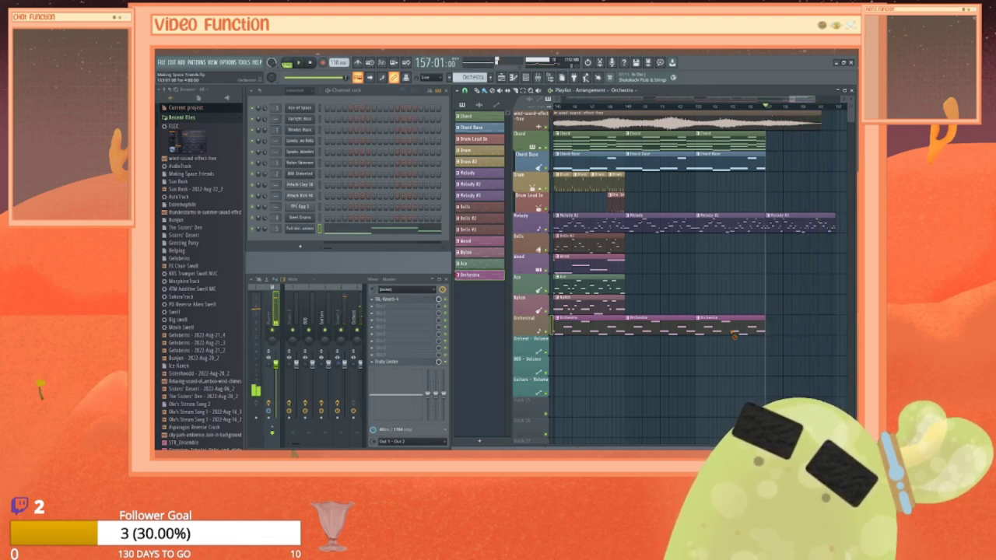
right_click(735, 327)
right_click(669, 327)
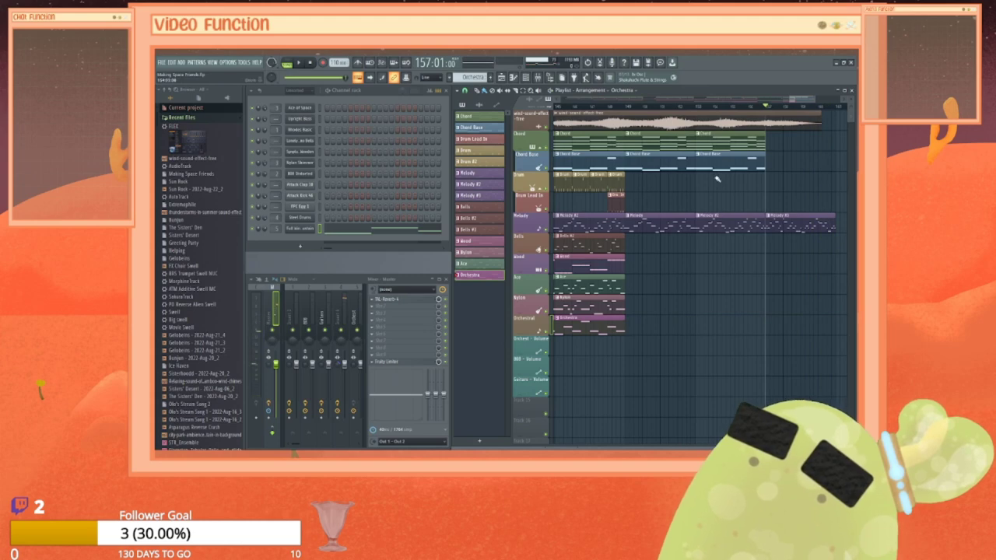
Step: Delete the Chord clips at bars 149 and 153, and play the ending over the last Chord Base clip
right_click(715, 142)
right_click(661, 142)
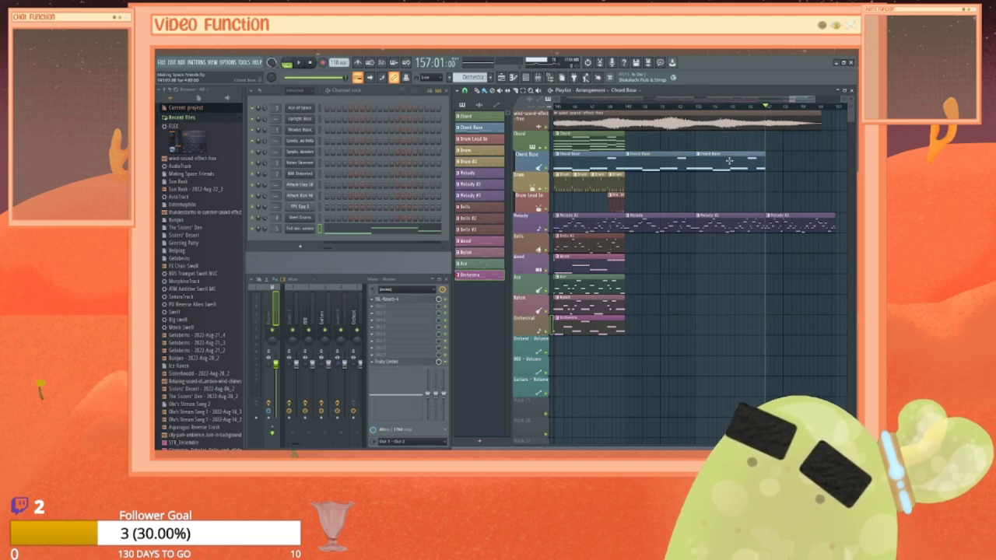
click(729, 161)
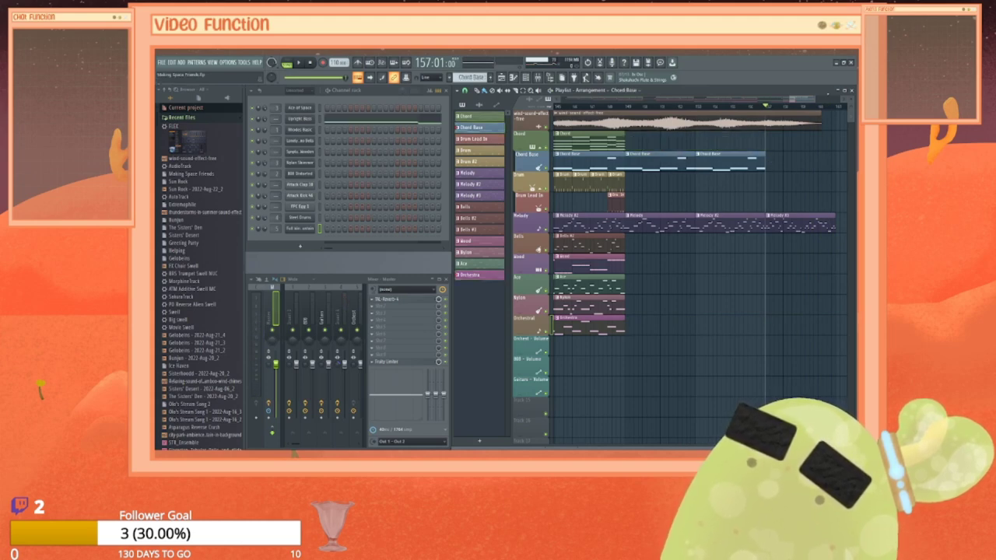
click(721, 106)
key(space)
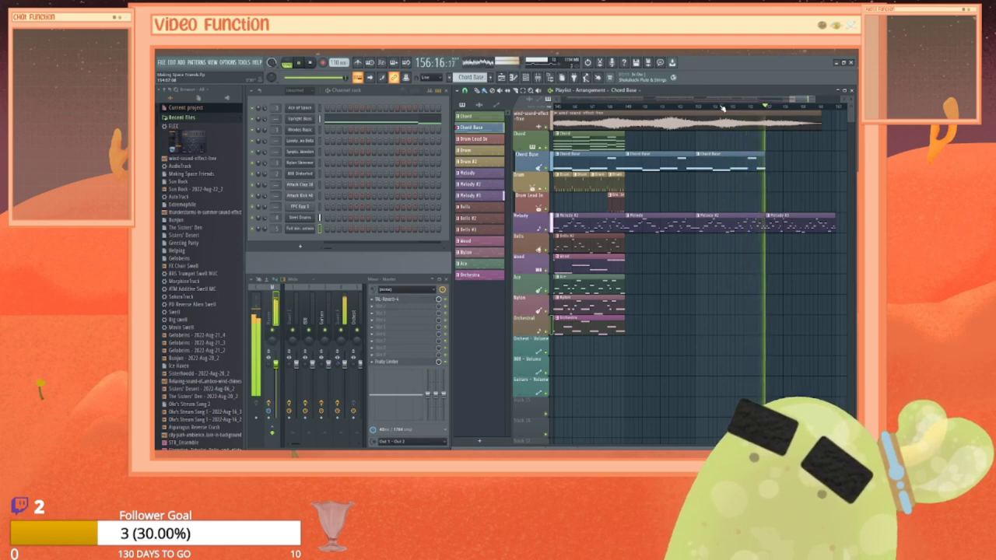
Step: Stop playback and insert an empty playlist track directly below the Orchestral track
key(space)
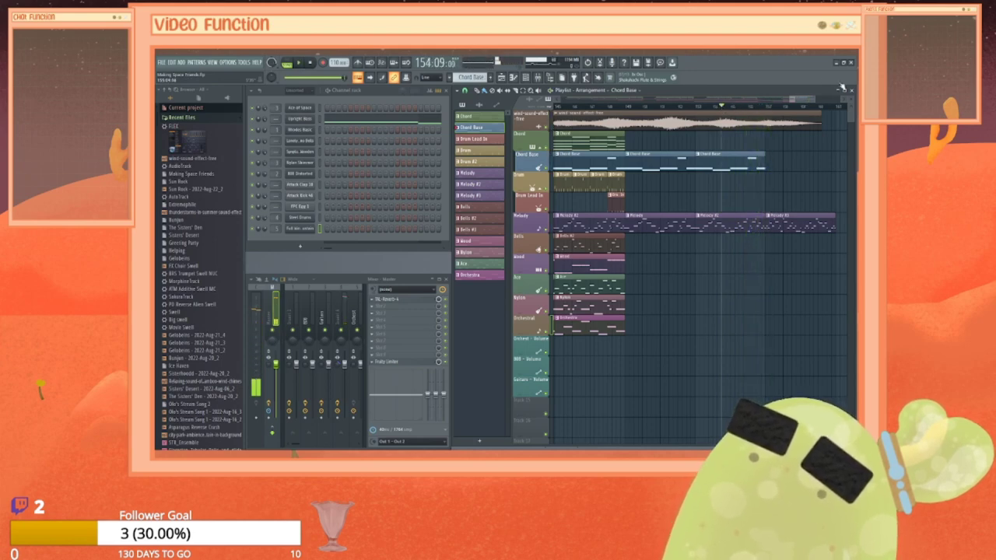
drag(801, 99, 650, 99)
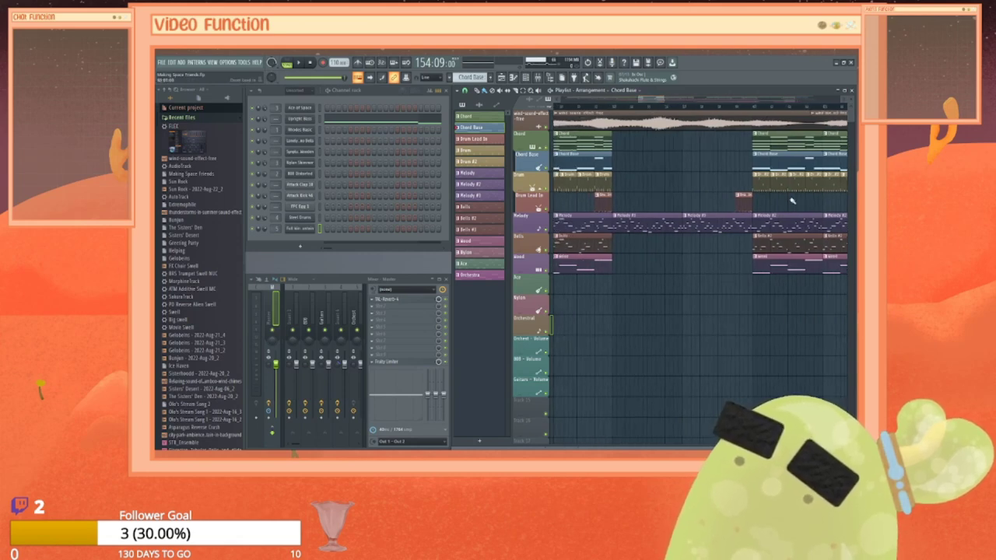
right_click(525, 330)
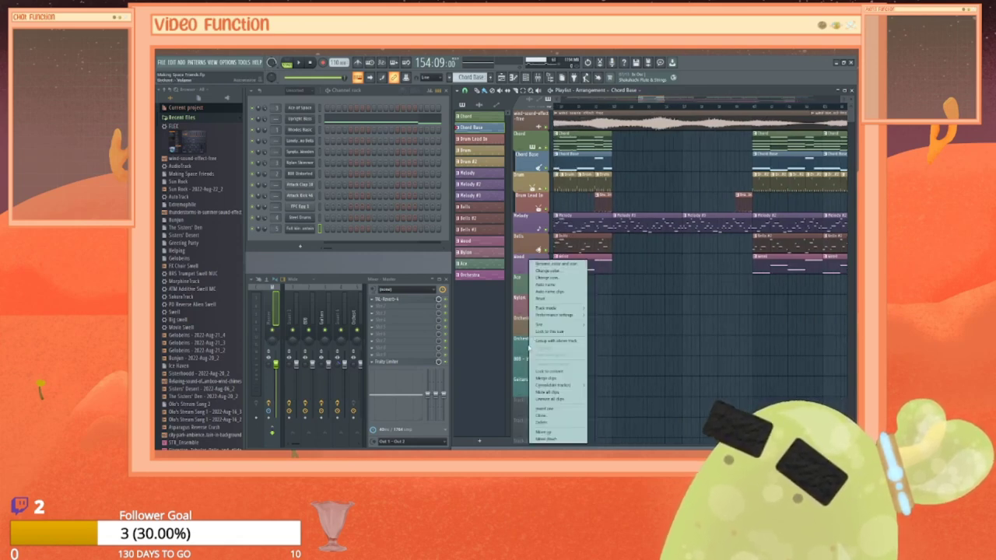
click(551, 413)
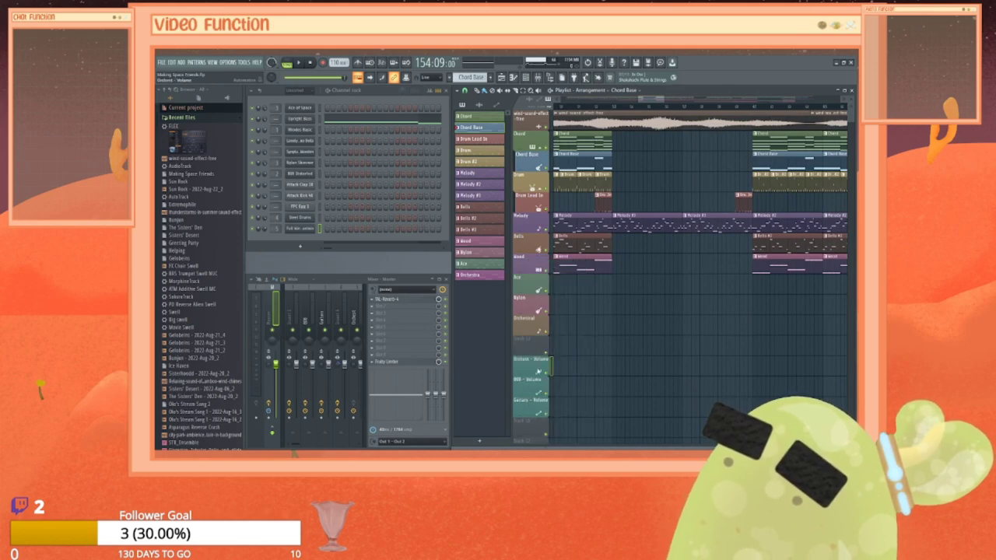
Step: Clone the Orchestra pattern and make the copy the active pattern
right_click(471, 277)
click(496, 365)
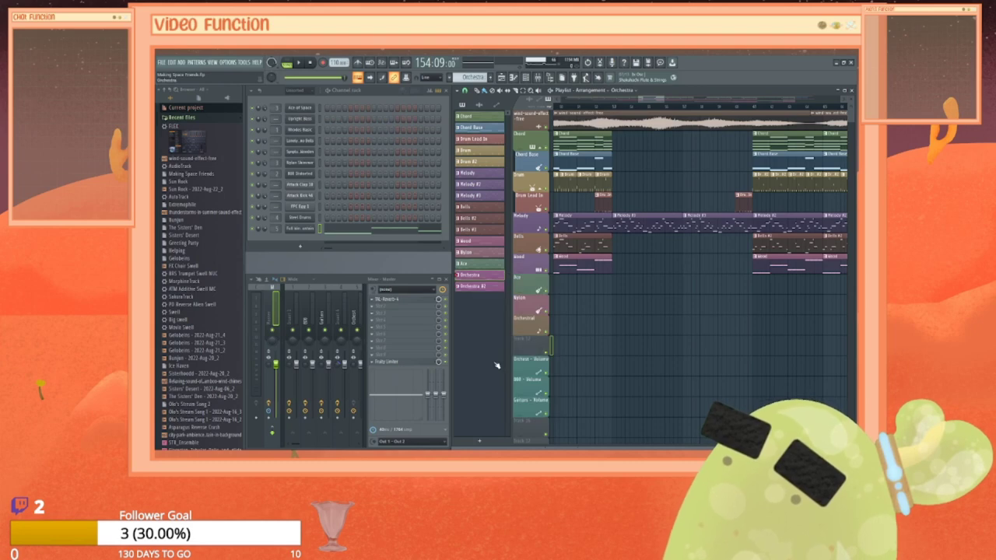
click(474, 289)
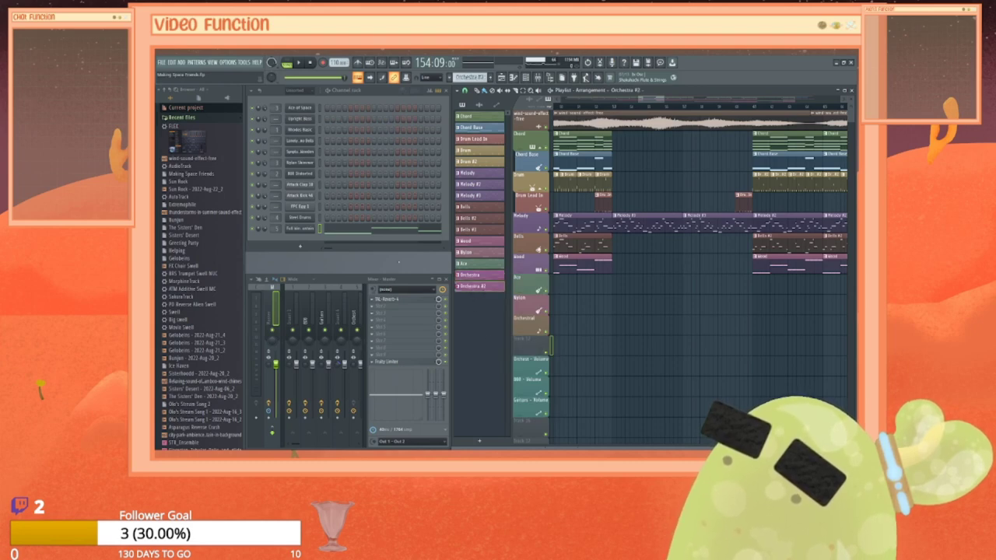
right_click(524, 347)
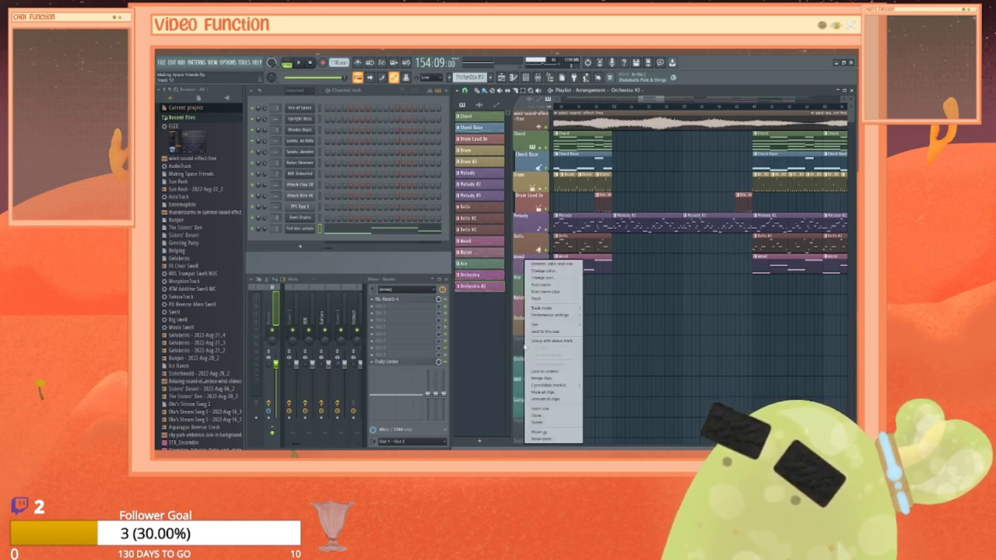
click(520, 348)
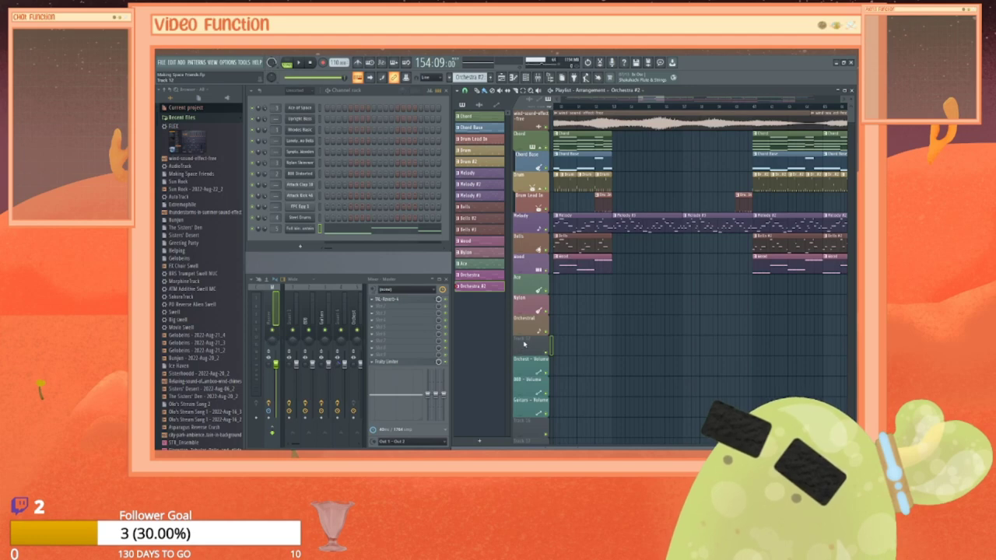
right_click(524, 344)
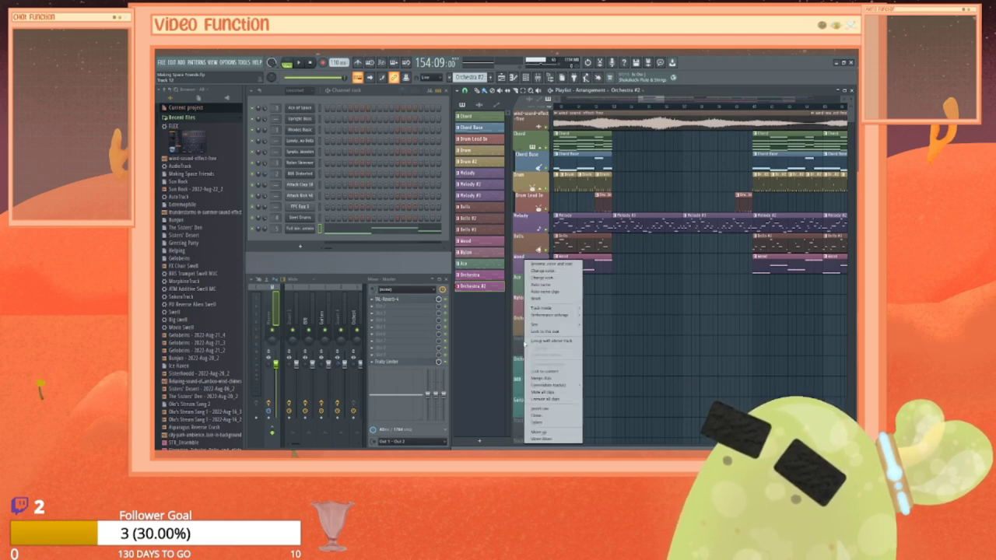
Step: Rename the cloned Orchestra pattern as "Orch Horn"
click(465, 291)
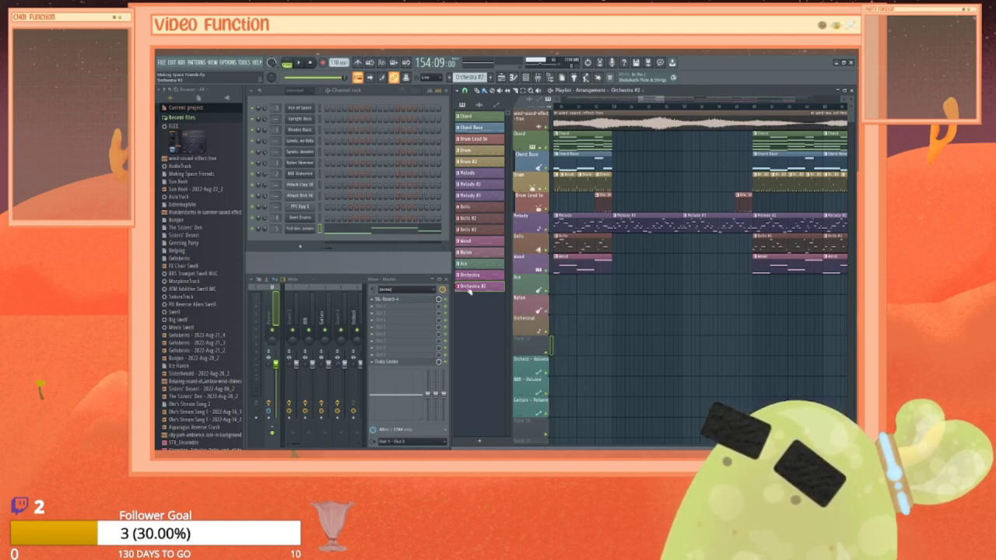
right_click(468, 288)
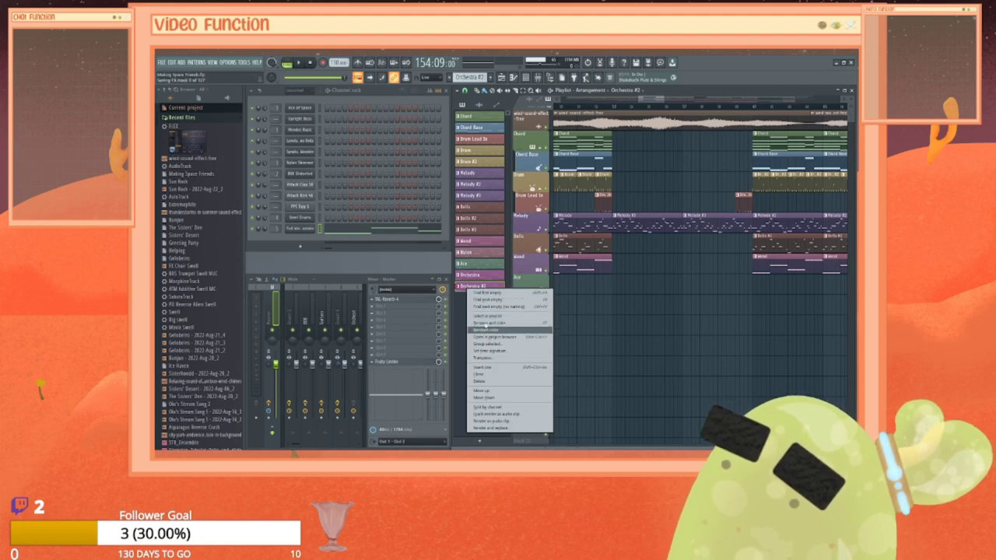
click(487, 324)
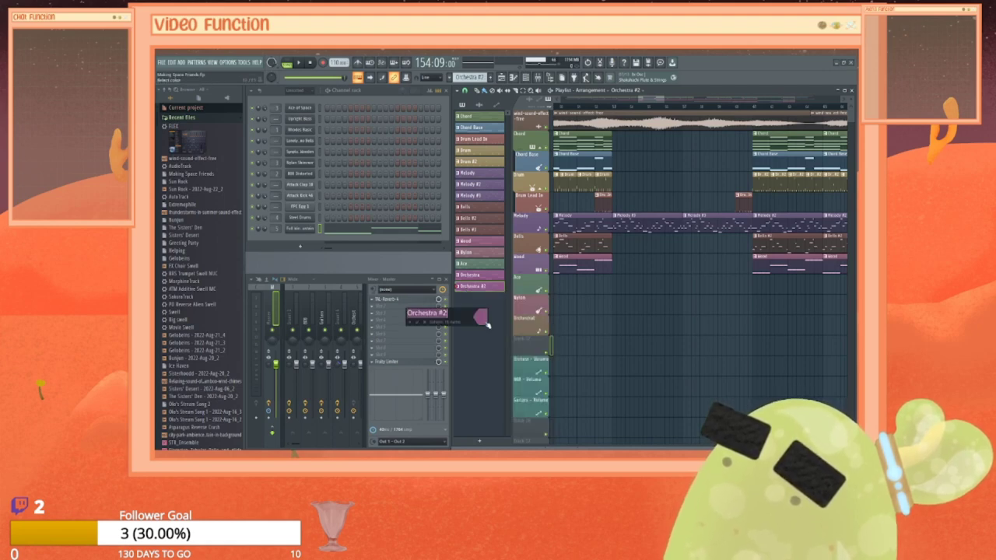
click(452, 315)
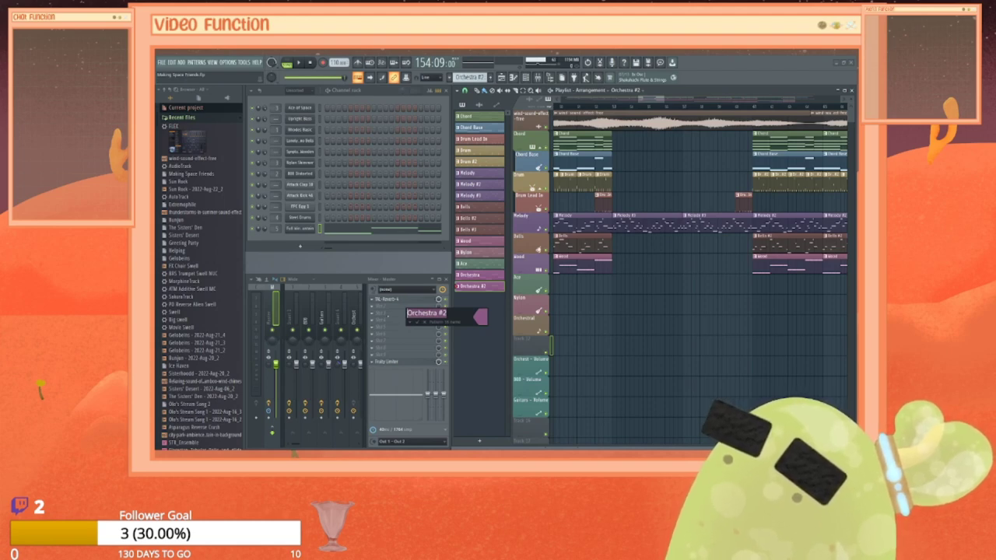
key(ctrl+a)
text(Orch H)
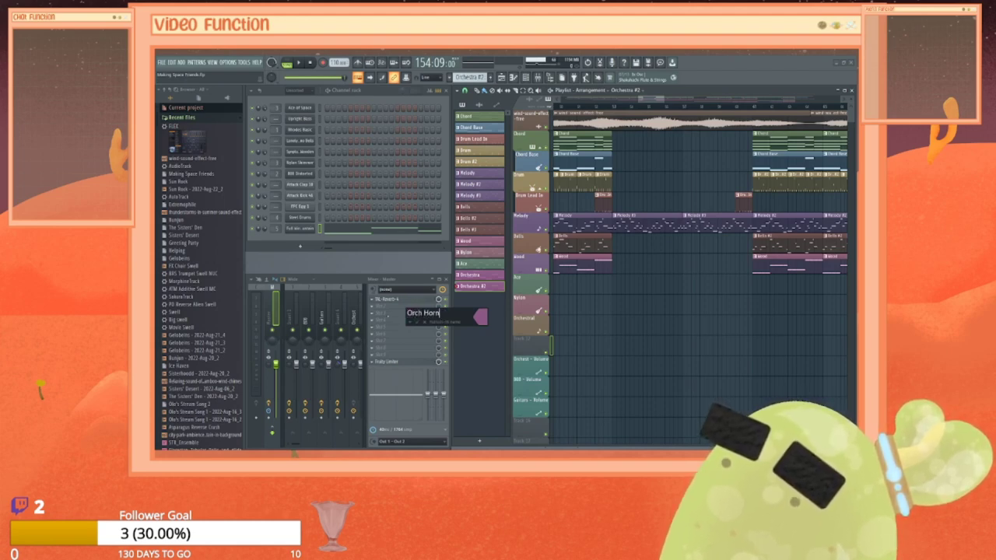
key(Return)
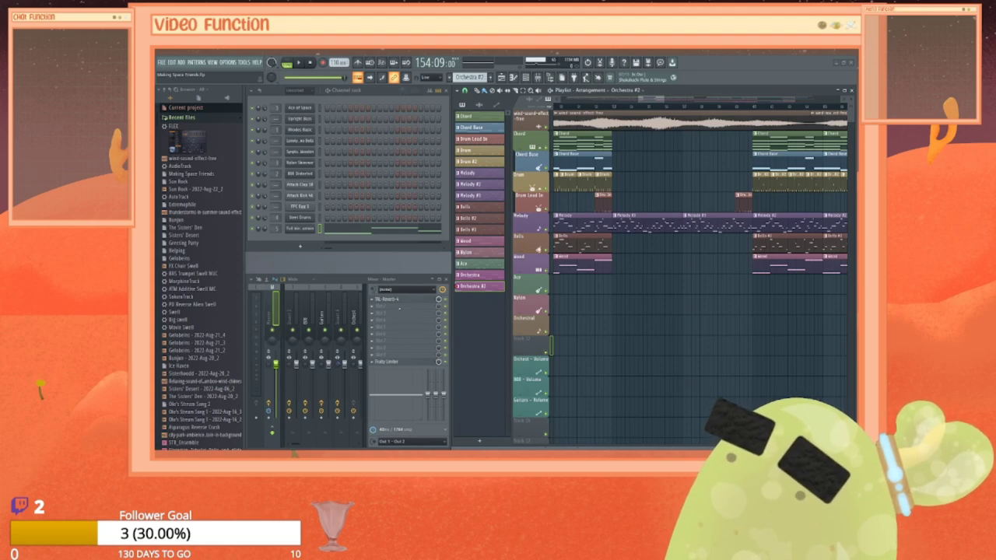
Step: Rename the original Orchestra pattern as "Orch Winds", and give the Orchestral playlist track the same name and colour
right_click(479, 278)
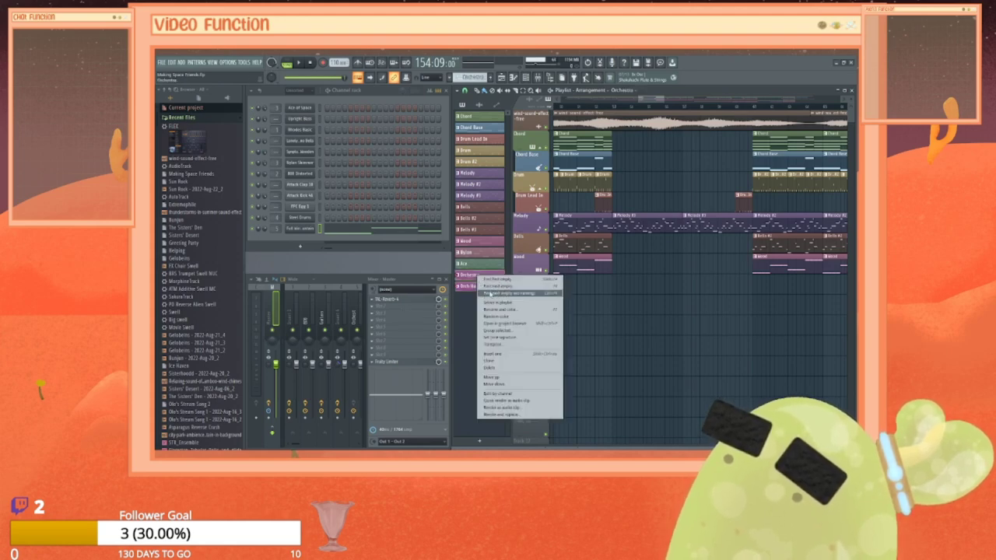
click(479, 299)
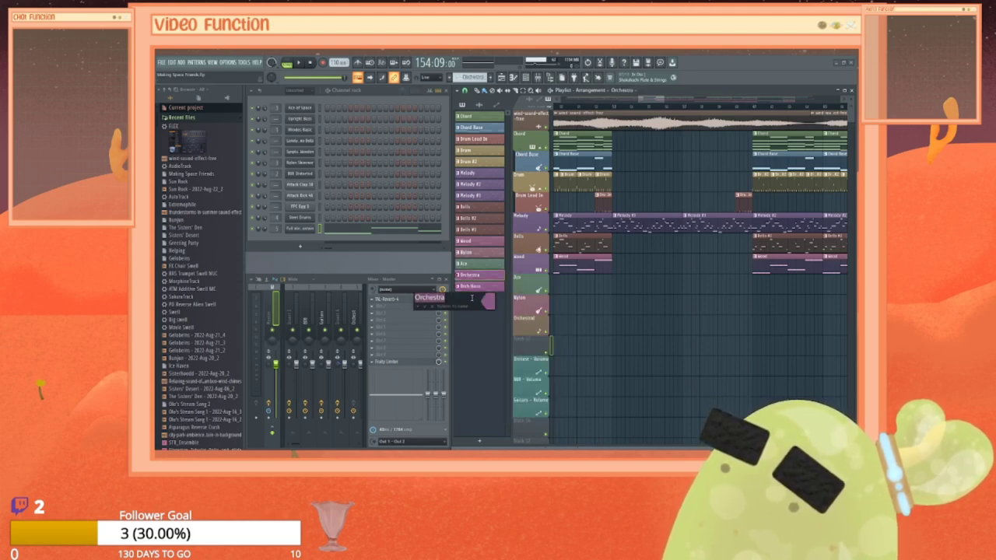
click(471, 298)
key(BackSpace)
key(BackSpace)
key(BackSpace)
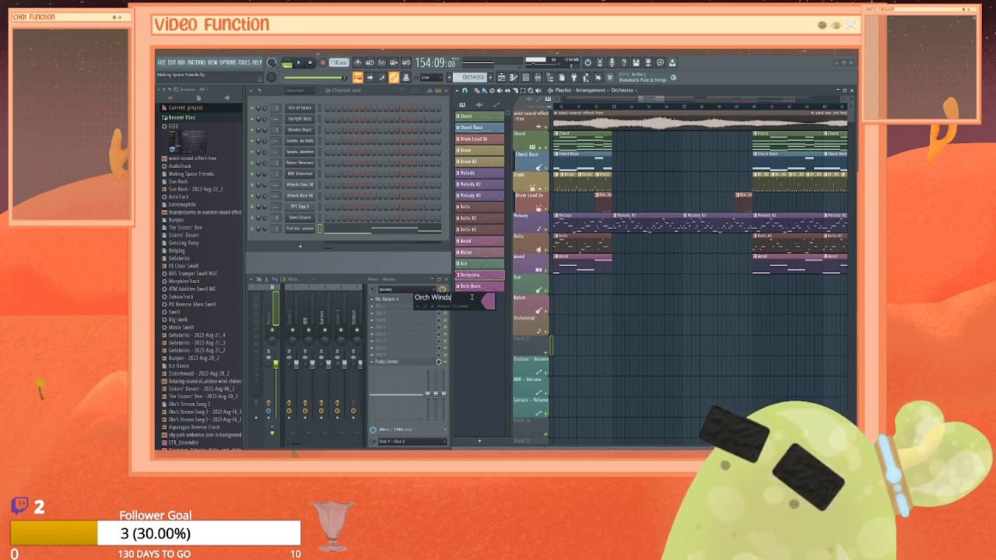
text(Winds)
key(Return)
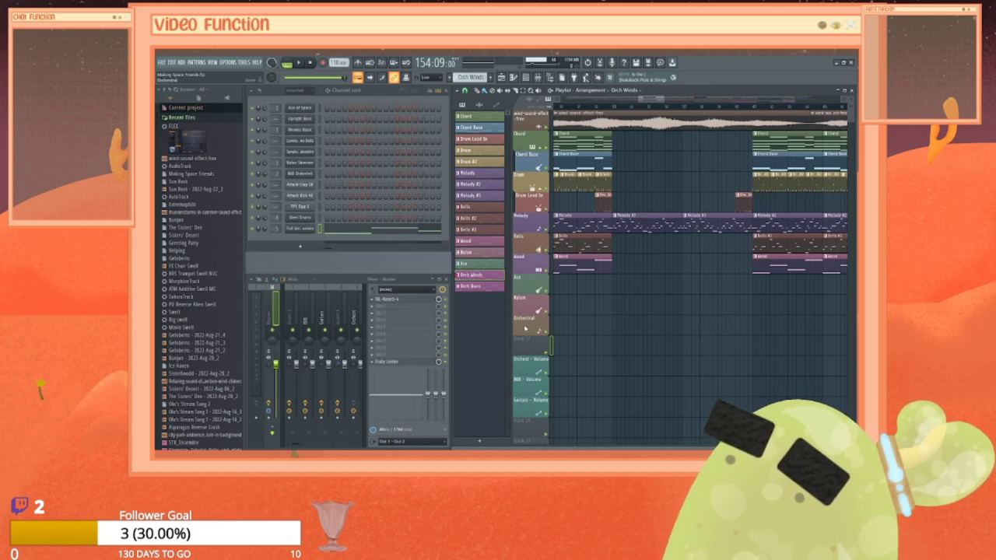
right_click(526, 260)
click(543, 285)
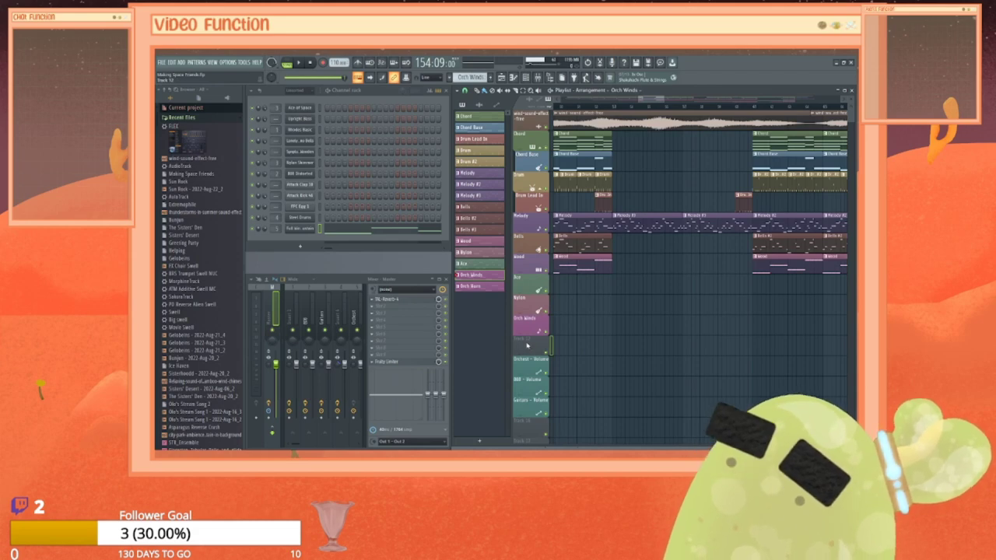
Step: In the Orch Horn pattern, delete every second note of the Full Winds Sustain part
right_click(309, 232)
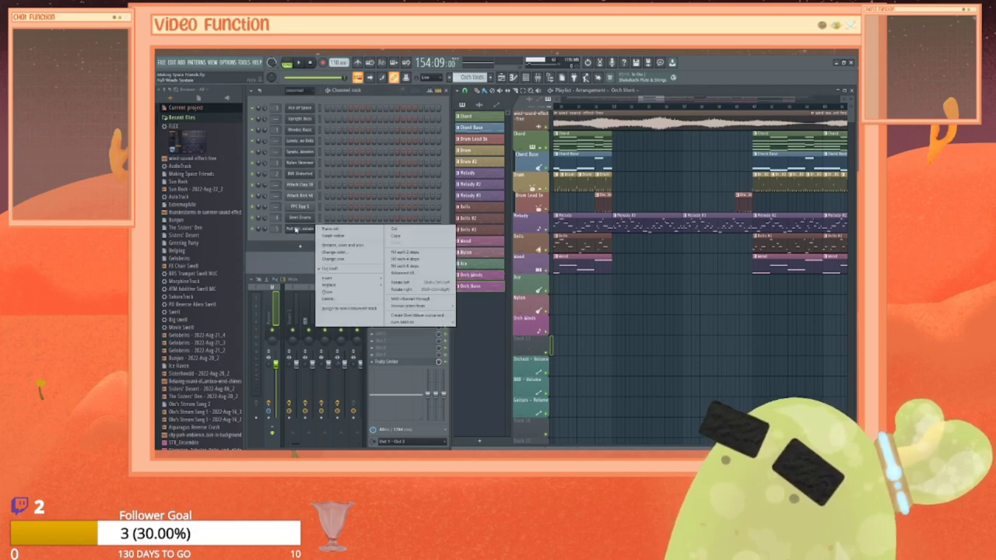
click(321, 229)
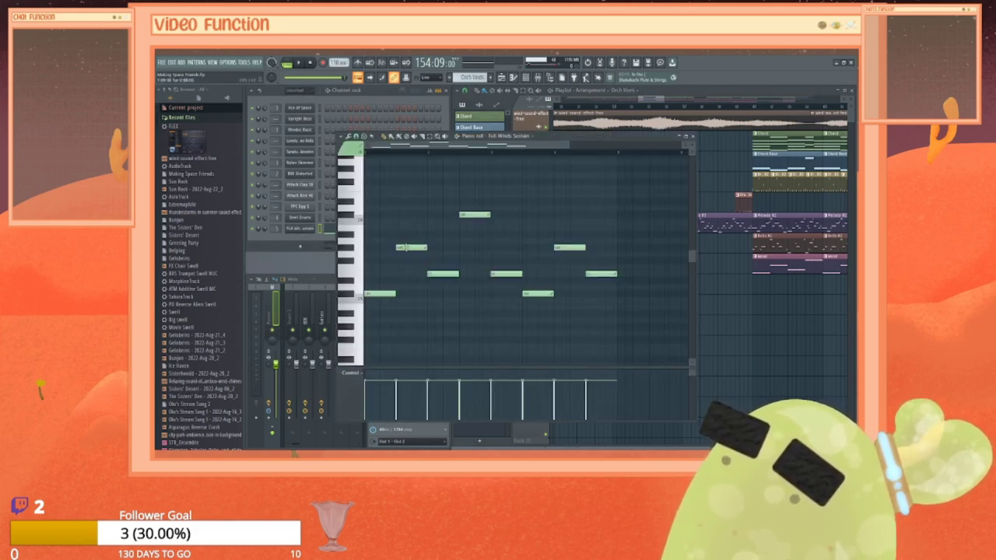
right_click(407, 250)
right_click(472, 216)
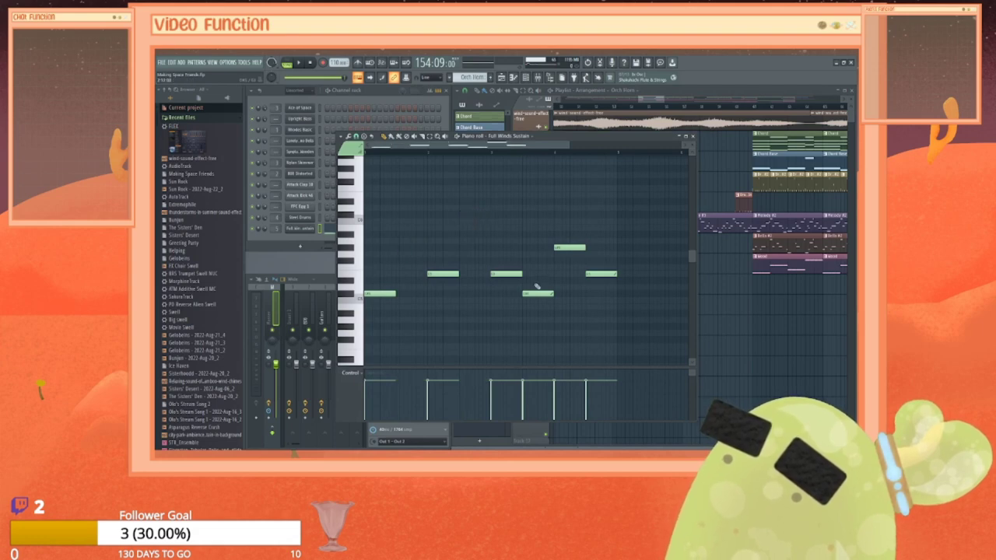
right_click(537, 294)
right_click(590, 276)
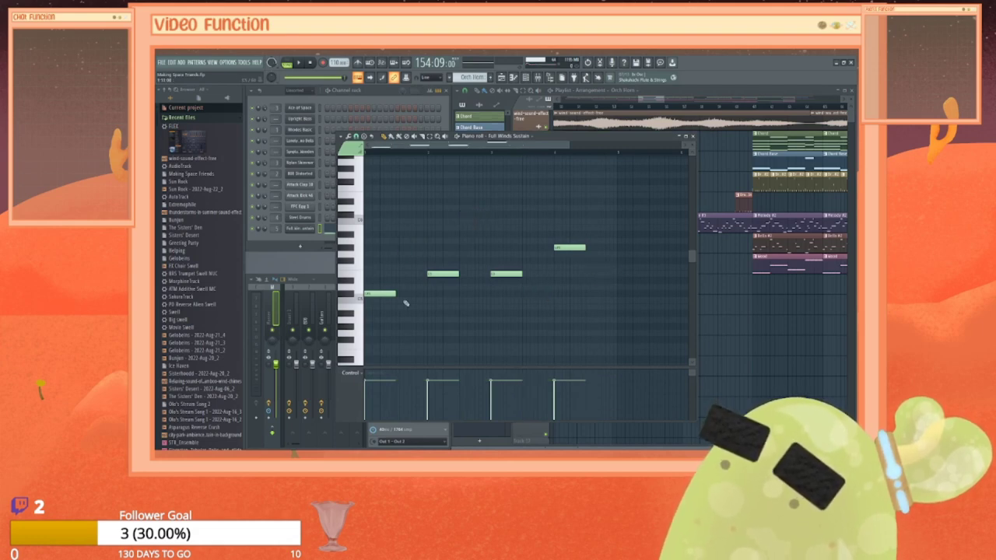
Step: Lengthen the four remaining notes to fill the gaps, with the highest note third, and play the pattern
drag(395, 294, 422, 296)
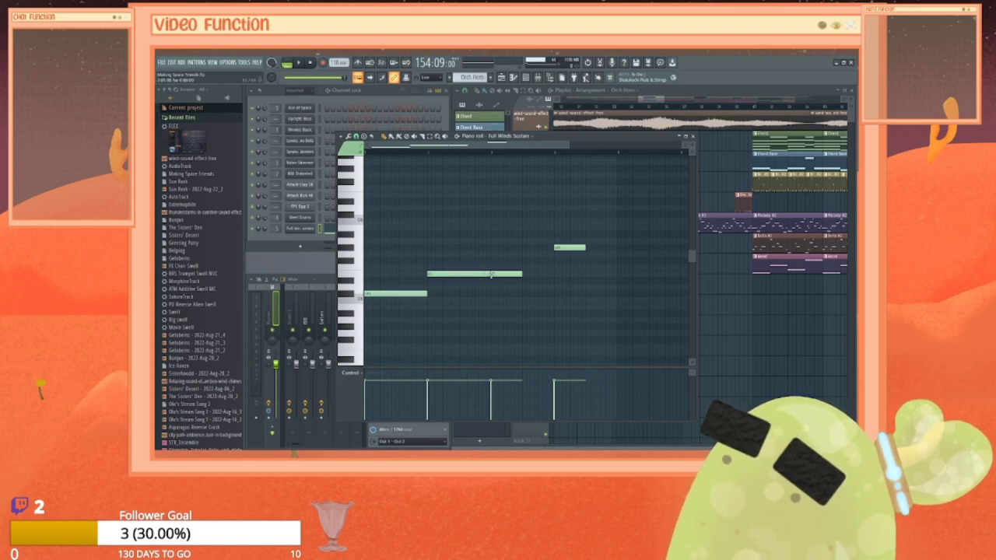
drag(505, 274, 615, 273)
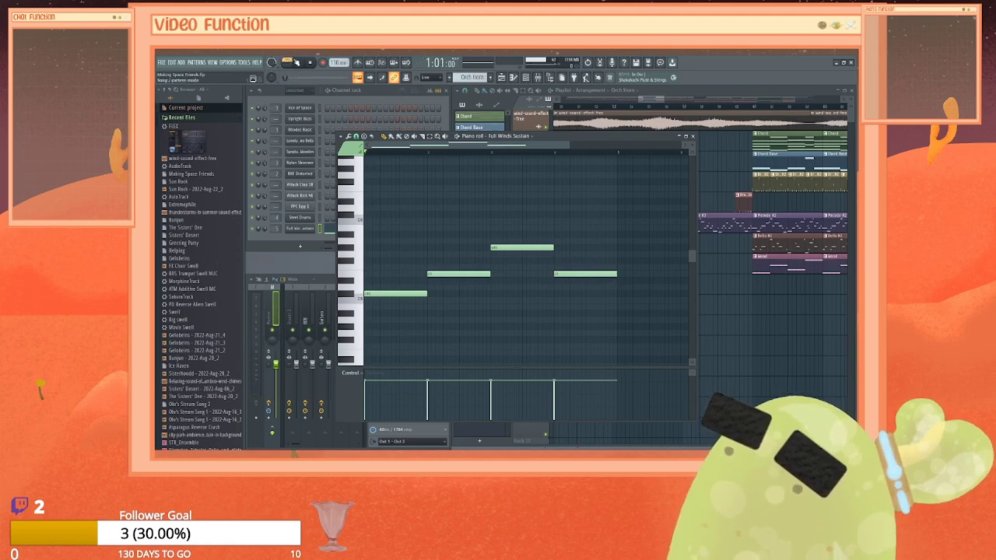
click(299, 63)
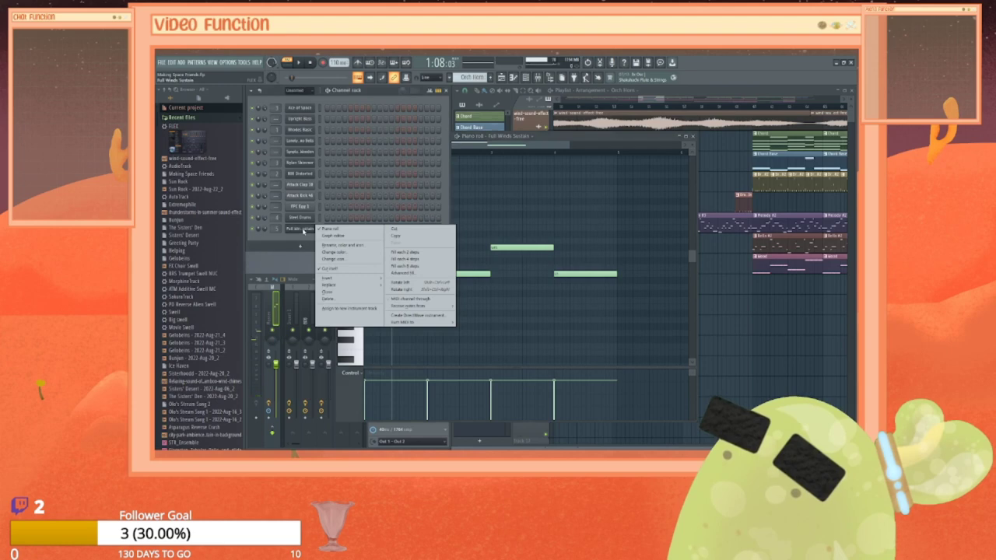
Step: Clone the Full Winds Sustain channel and move the four Orch Horn notes from the original channel into the clone
click(330, 293)
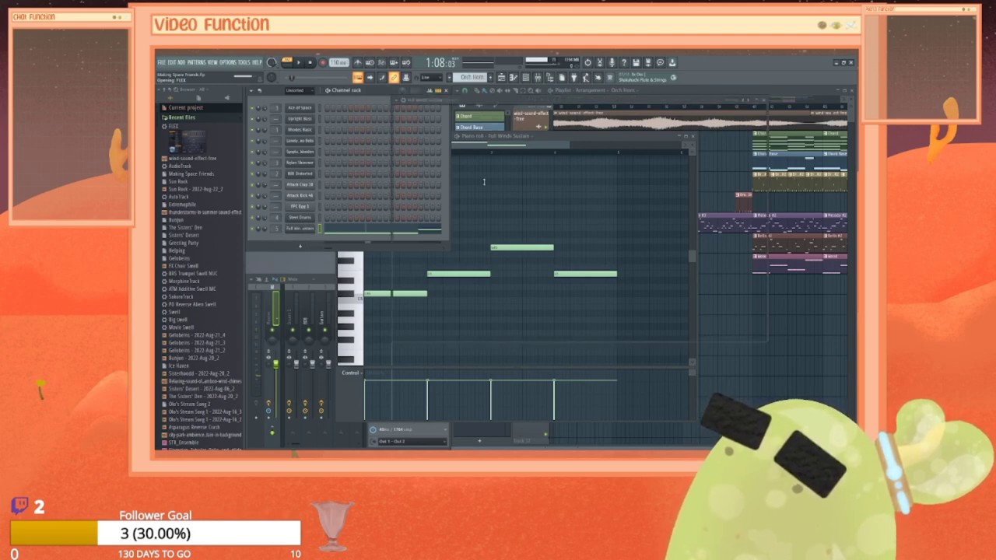
click(763, 100)
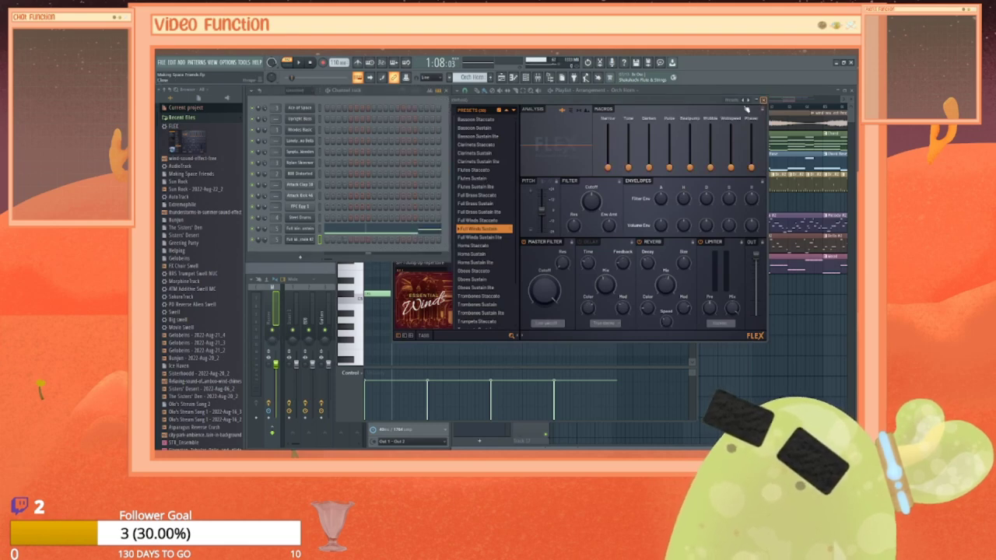
click(585, 138)
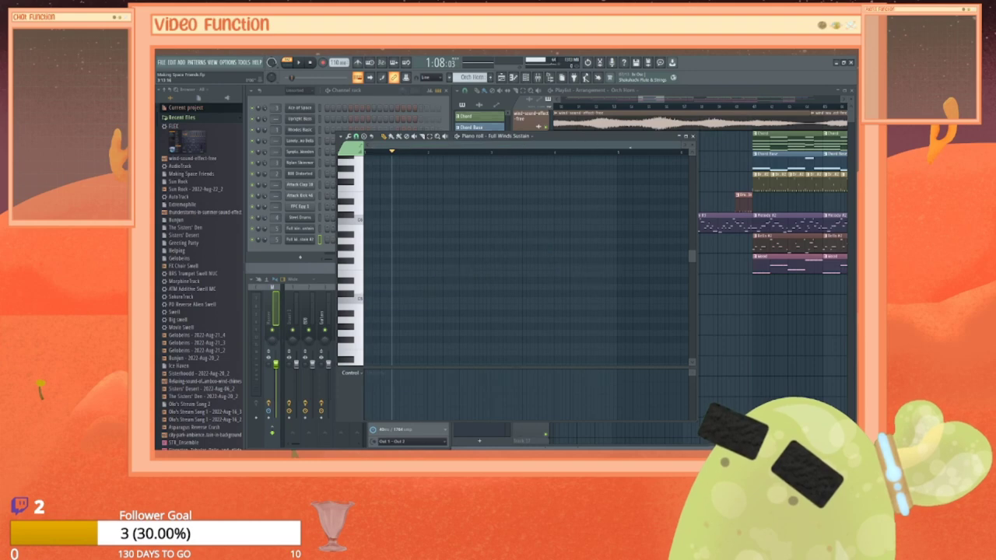
click(692, 136)
right_click(320, 237)
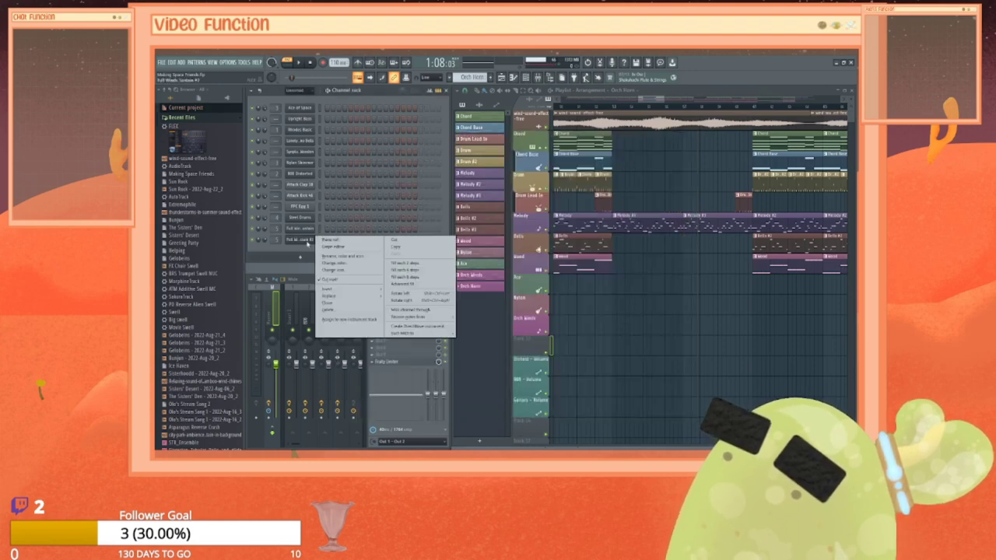
click(326, 240)
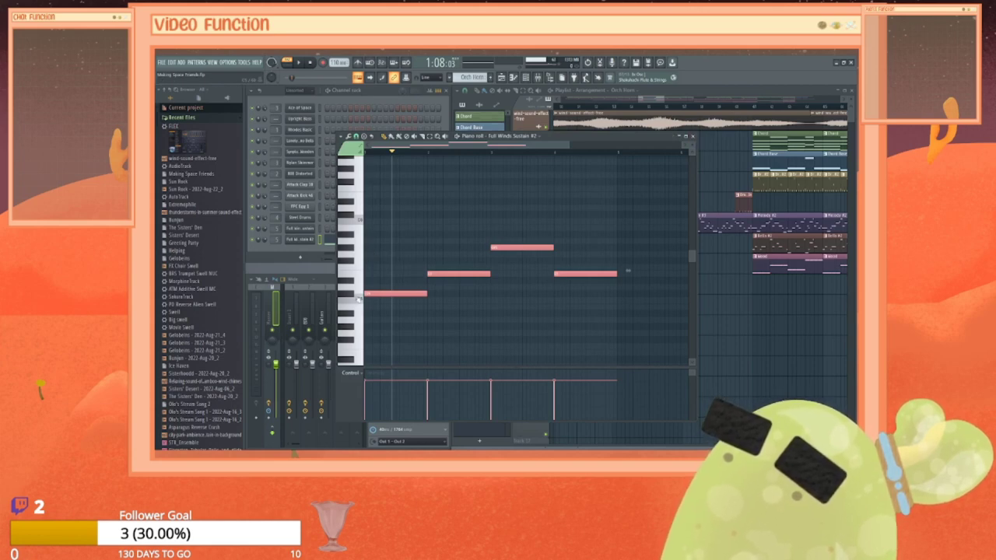
click(692, 136)
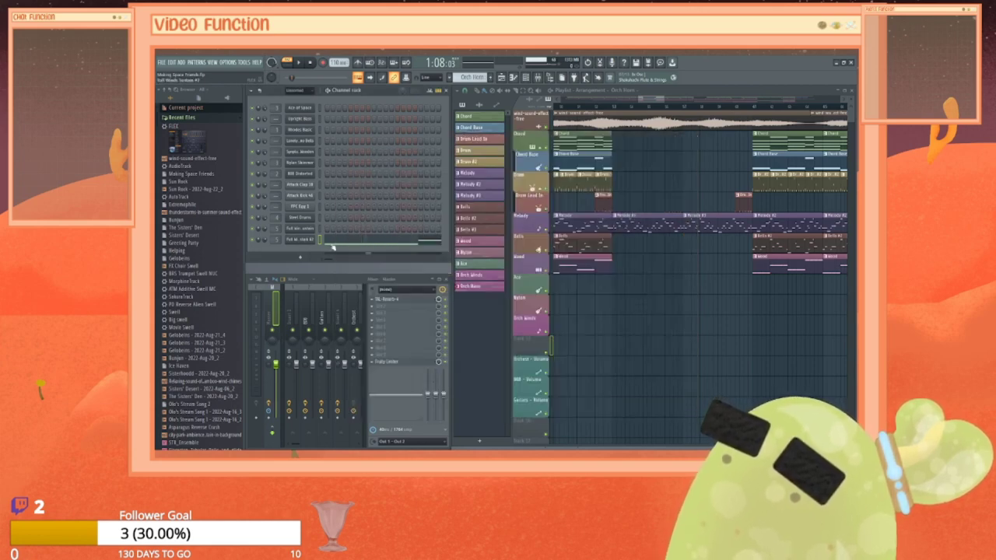
Step: Load the Horns Sustain preset from Essential Winds in the cloned channel's FLEX instrument
click(299, 239)
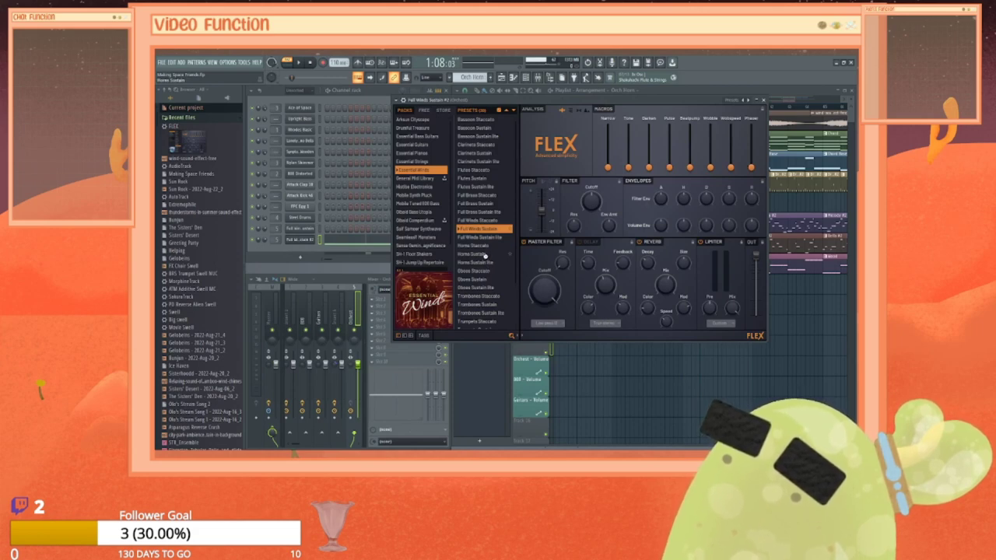
click(483, 254)
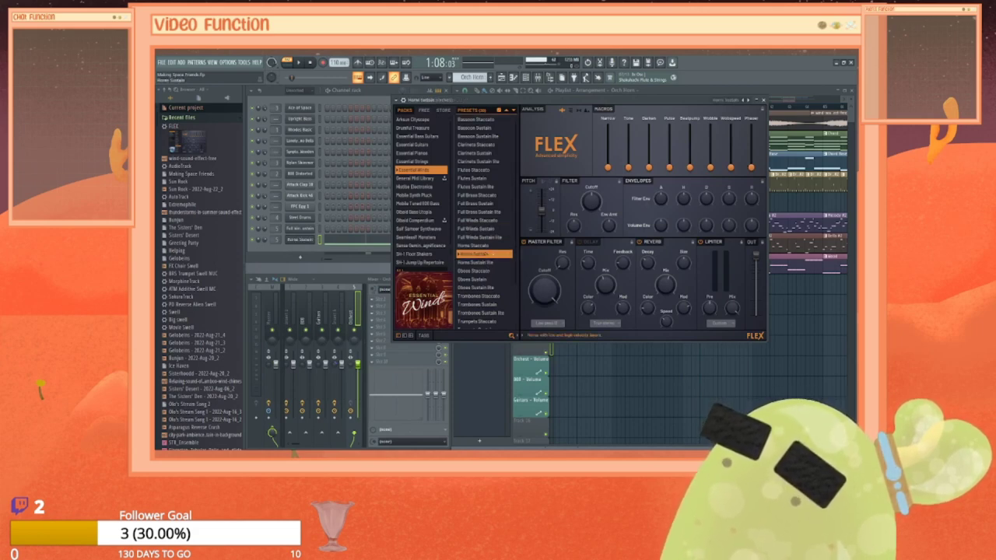
Step: Open the Horns Sustain notes in the piano roll and play the Orch Horn pattern through once
click(765, 101)
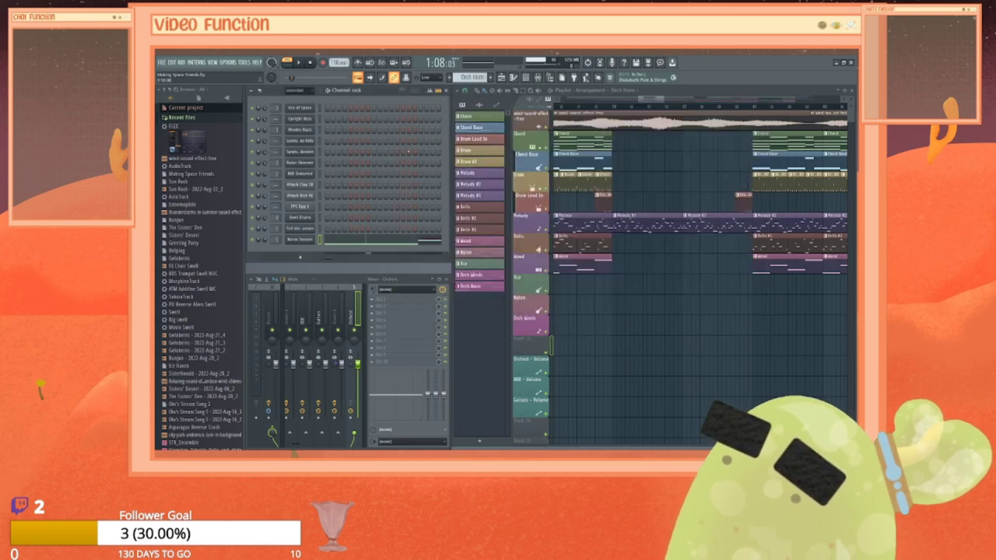
right_click(307, 243)
click(433, 259)
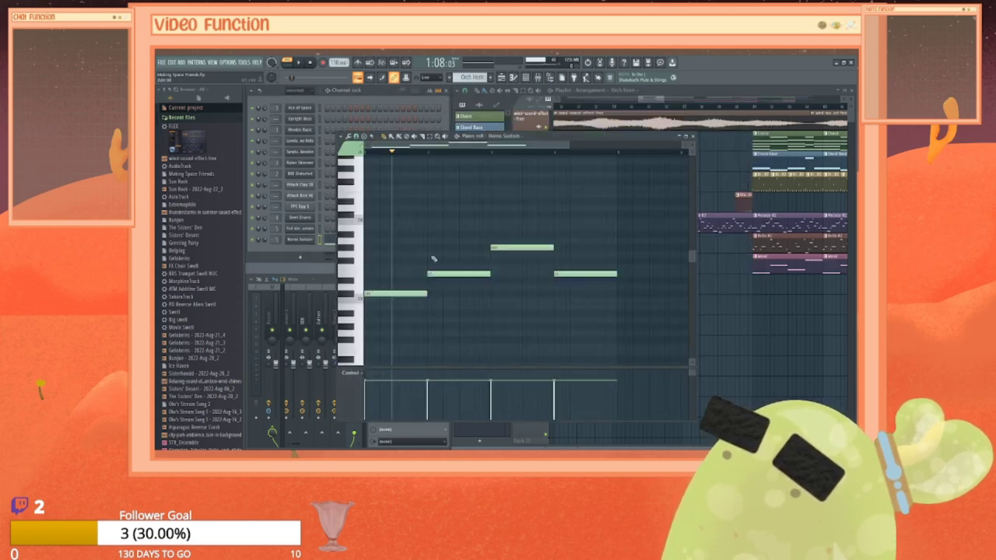
click(308, 63)
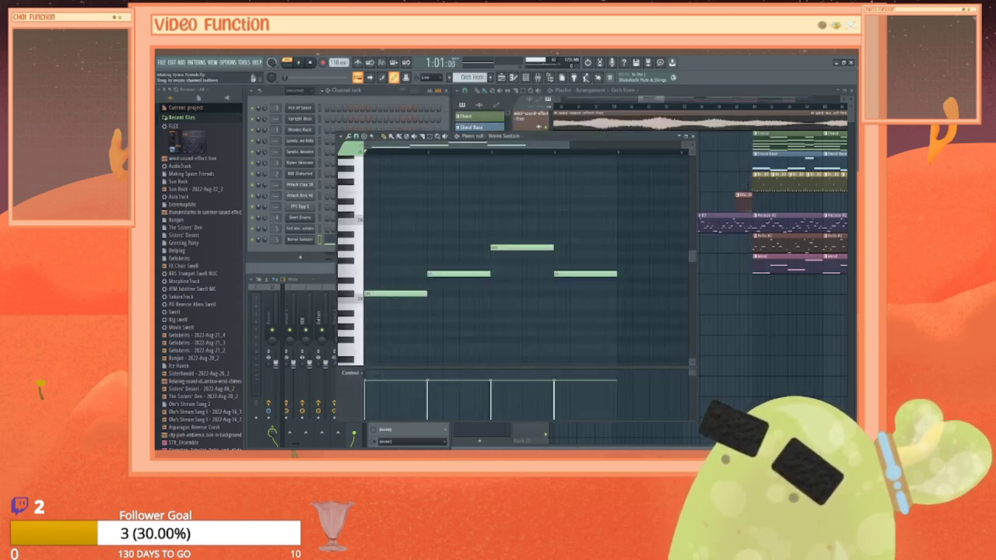
key(space)
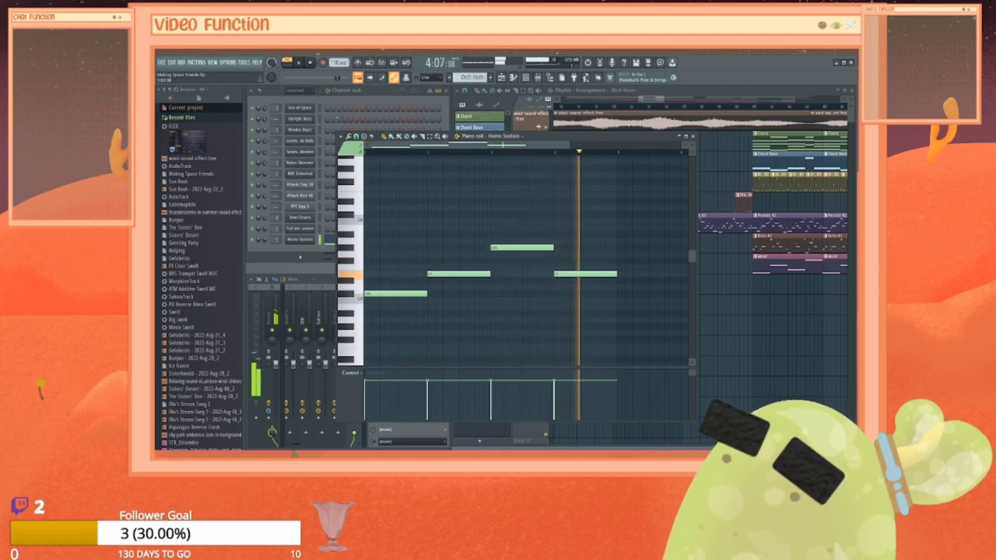
key(space)
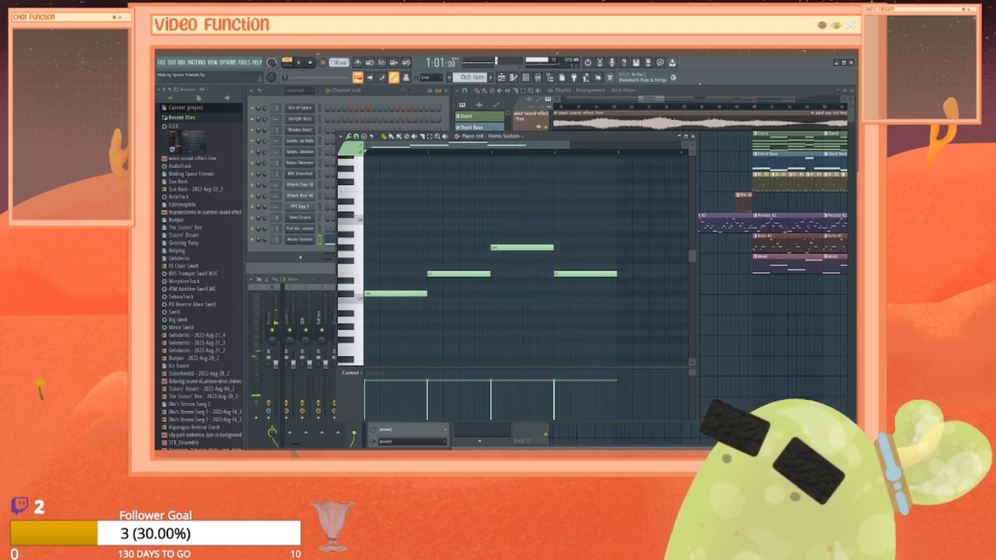
click(693, 137)
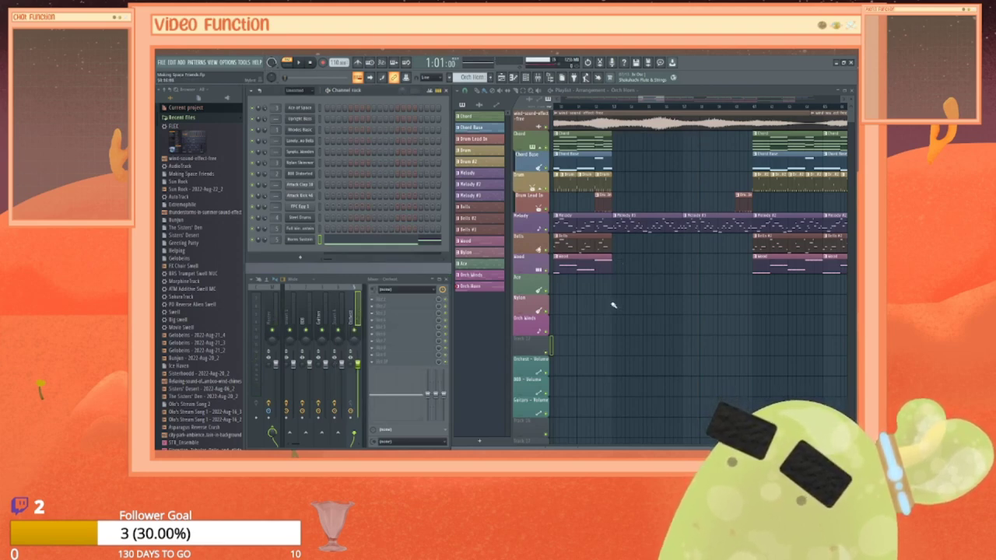
Step: Place an Orch Horn clip on Track 12 where the Nylon part starts, auto-name the track, and group it with the track above
drag(651, 100, 700, 99)
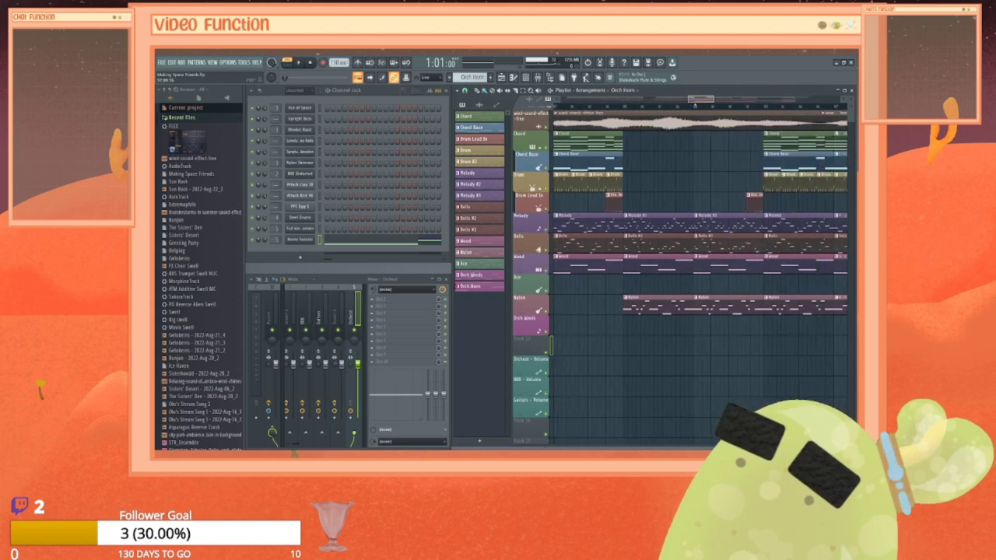
click(628, 351)
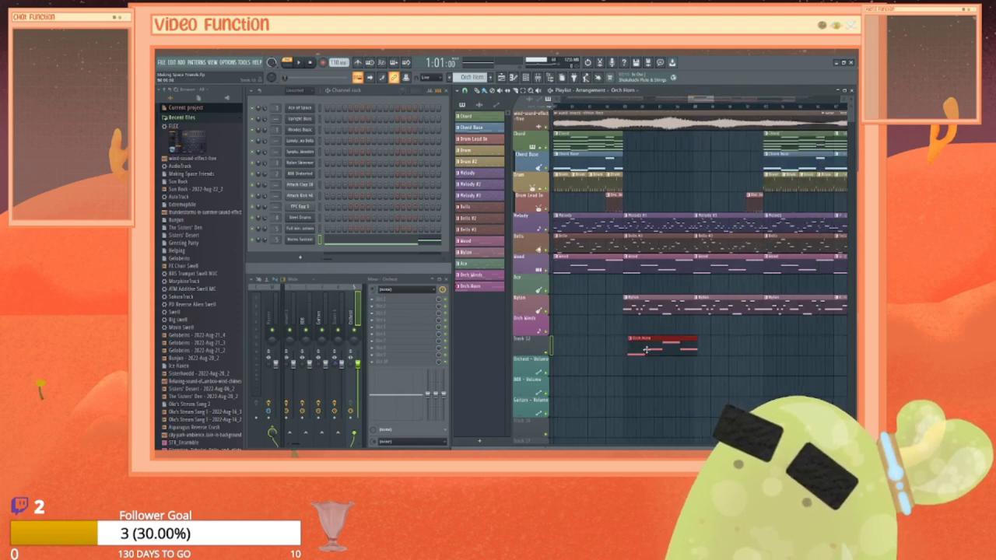
right_click(531, 352)
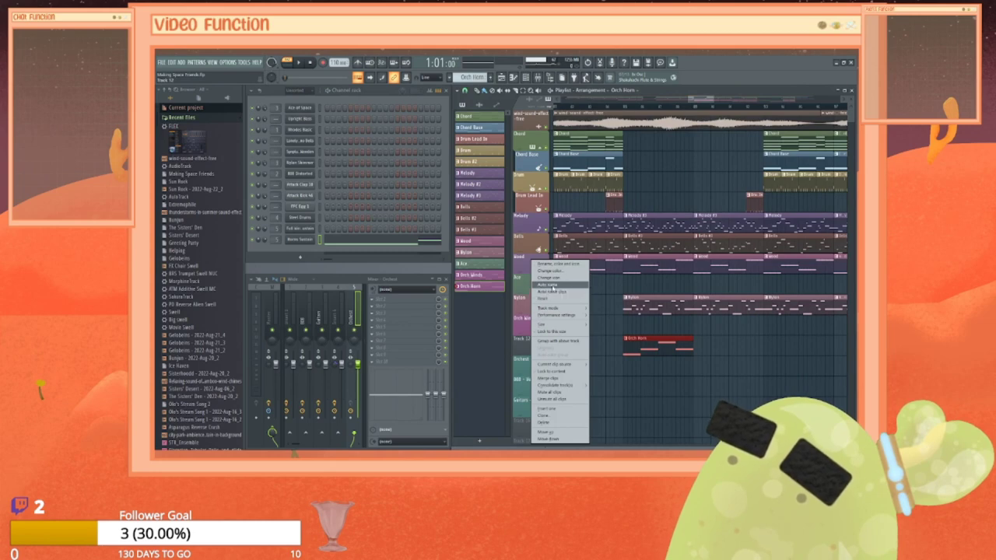
click(553, 286)
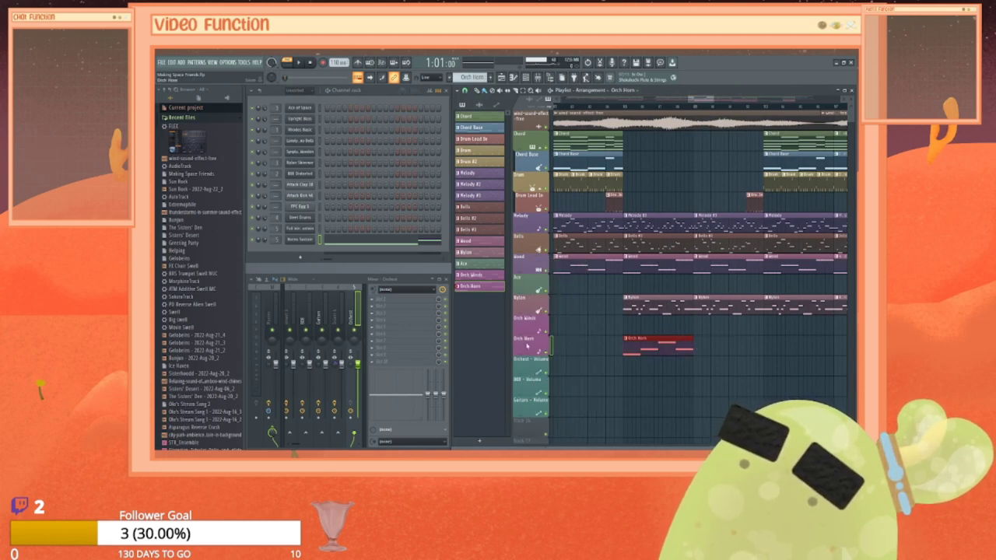
right_click(530, 340)
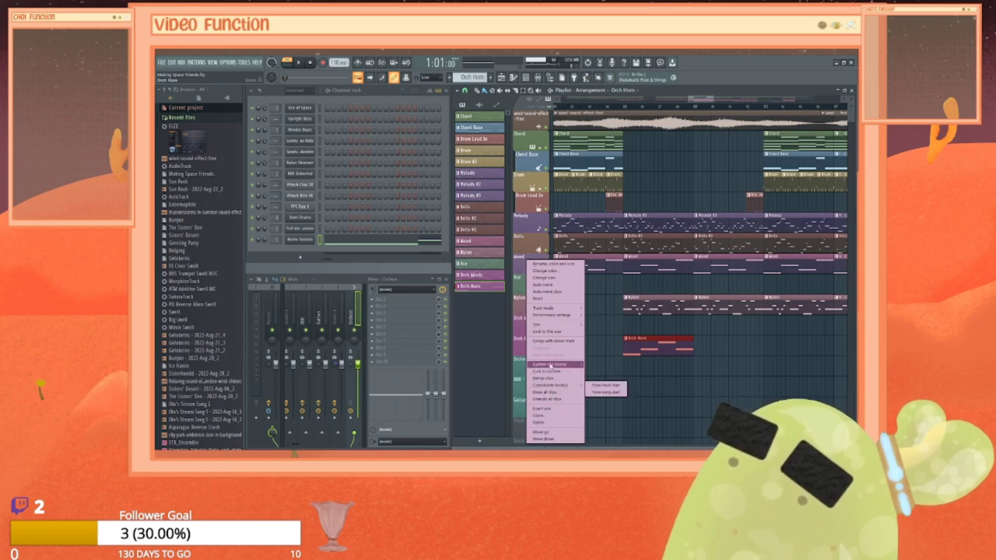
click(552, 341)
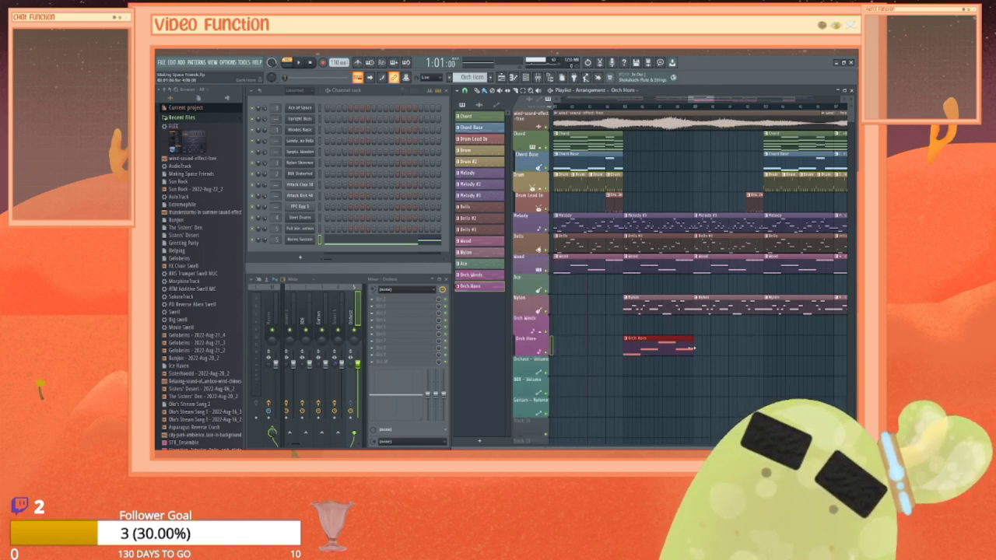
Step: Repeat the Orch Horn clip along its track and delete the first two clips, keeping those from where the drums return
key(ctrl+b)
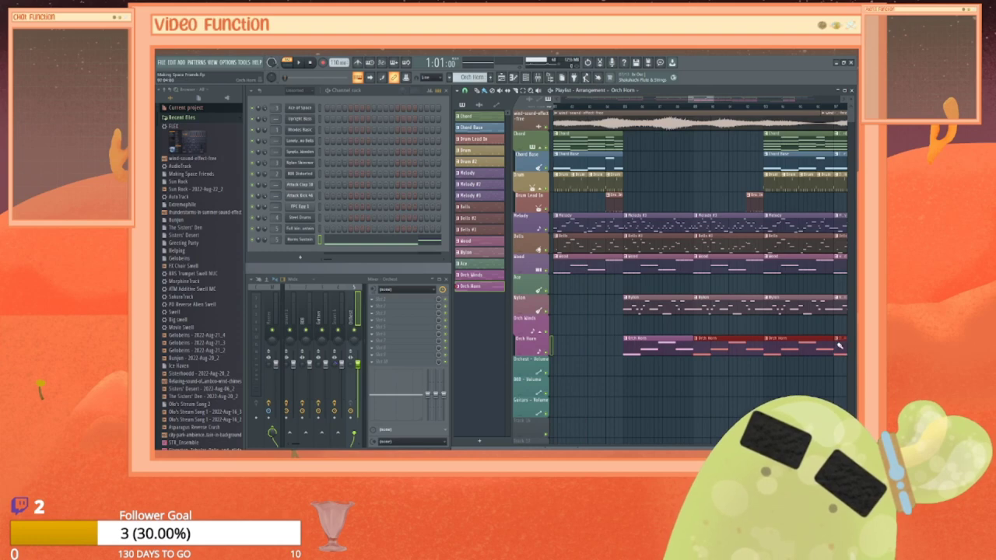
right_click(663, 347)
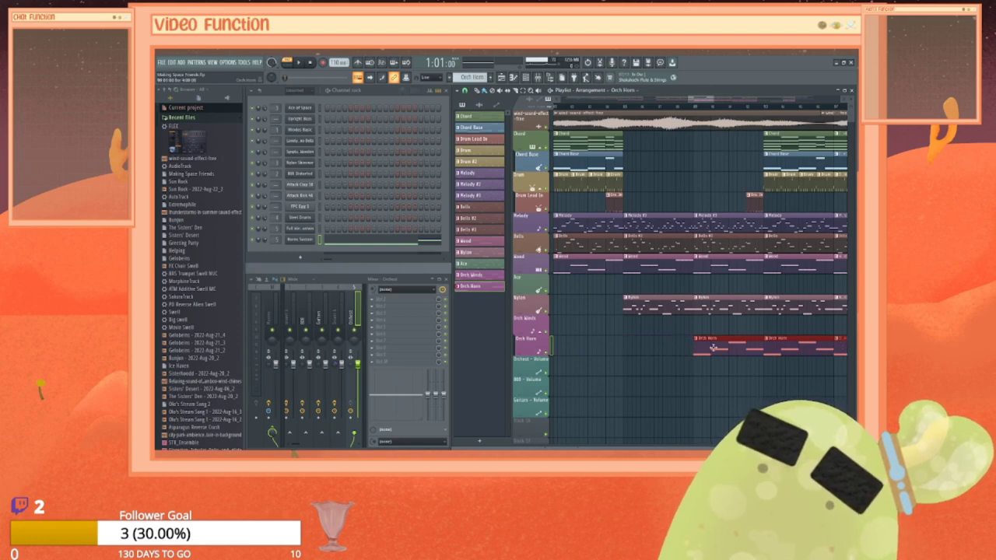
right_click(724, 346)
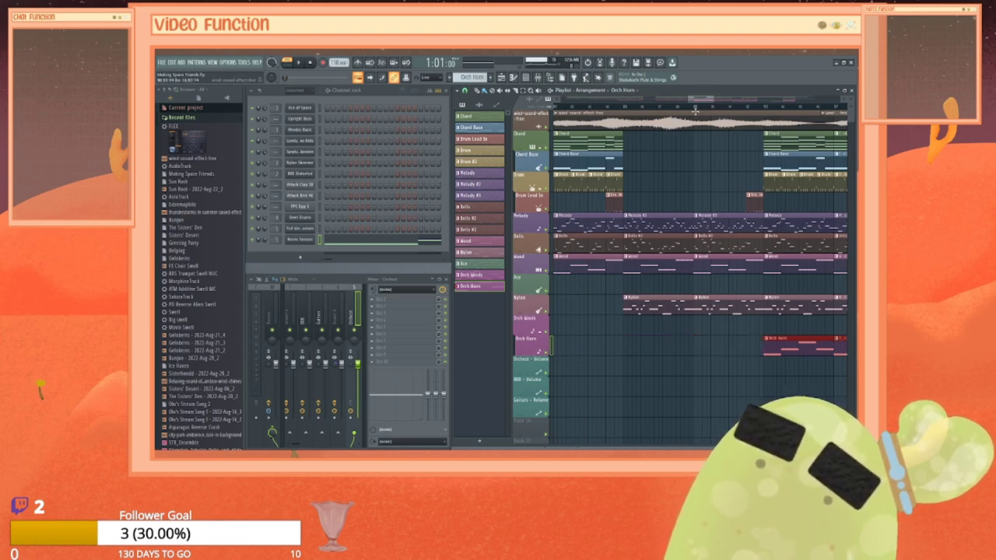
Step: Place two consecutive Orch Horn clips from bar 77, ending where the Nylon part starts
scroll(696, 109, down, 3)
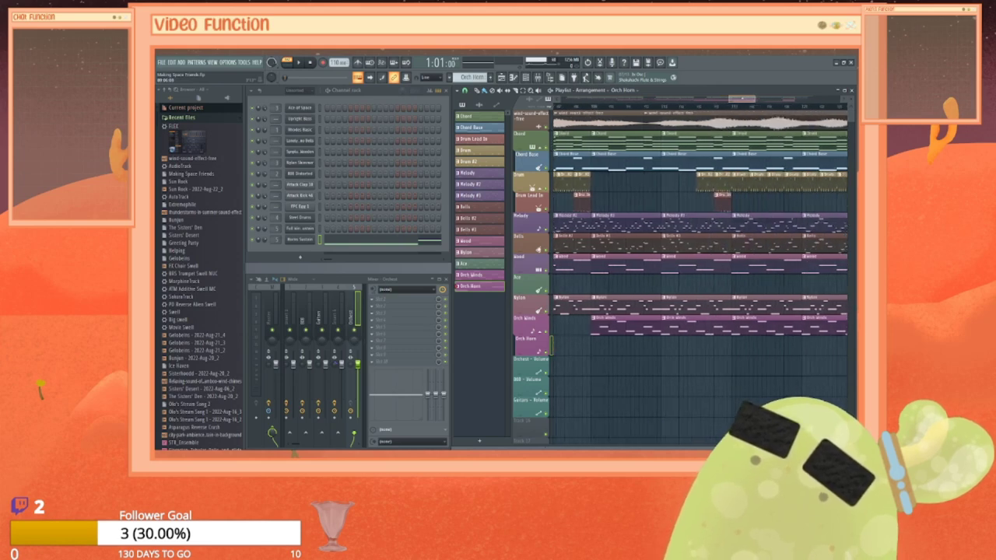
drag(741, 99, 685, 91)
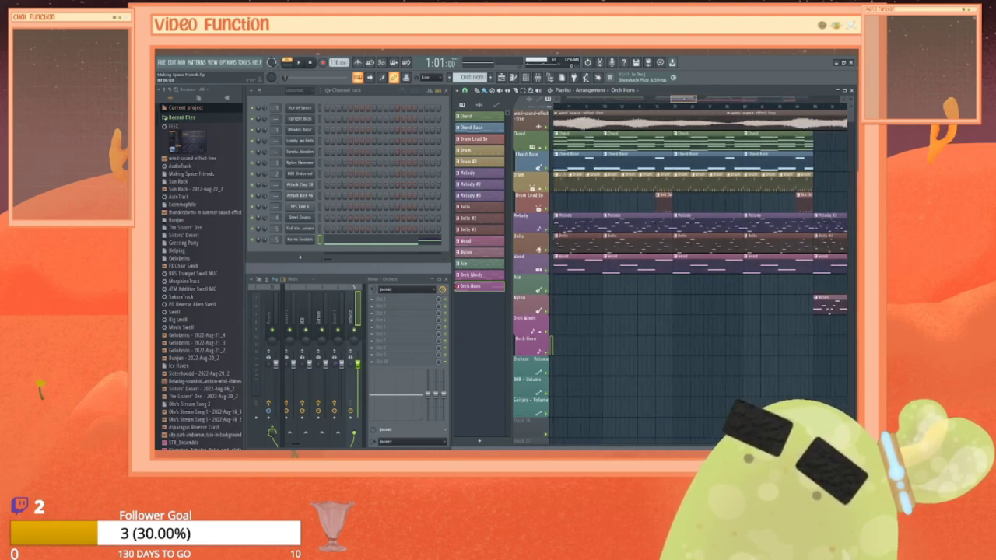
click(679, 350)
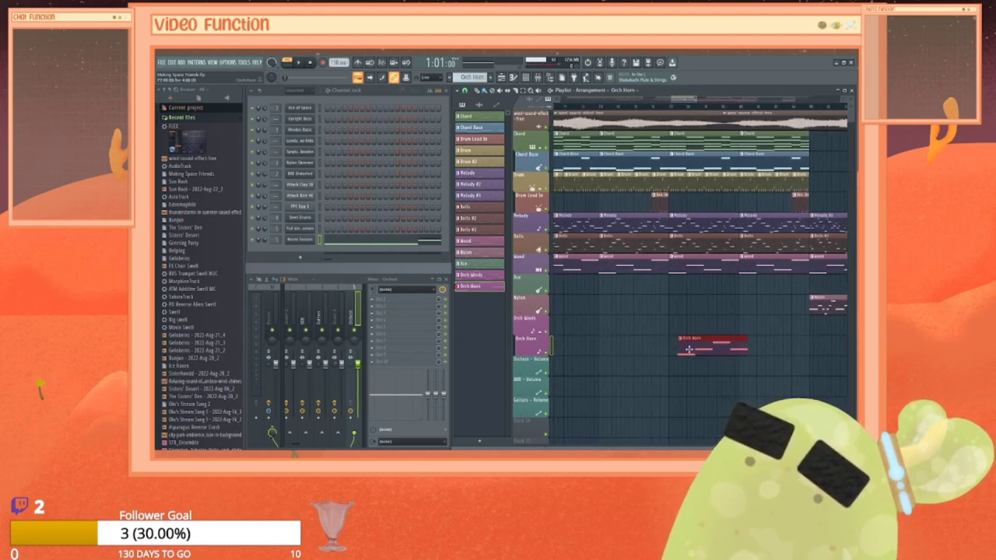
click(751, 347)
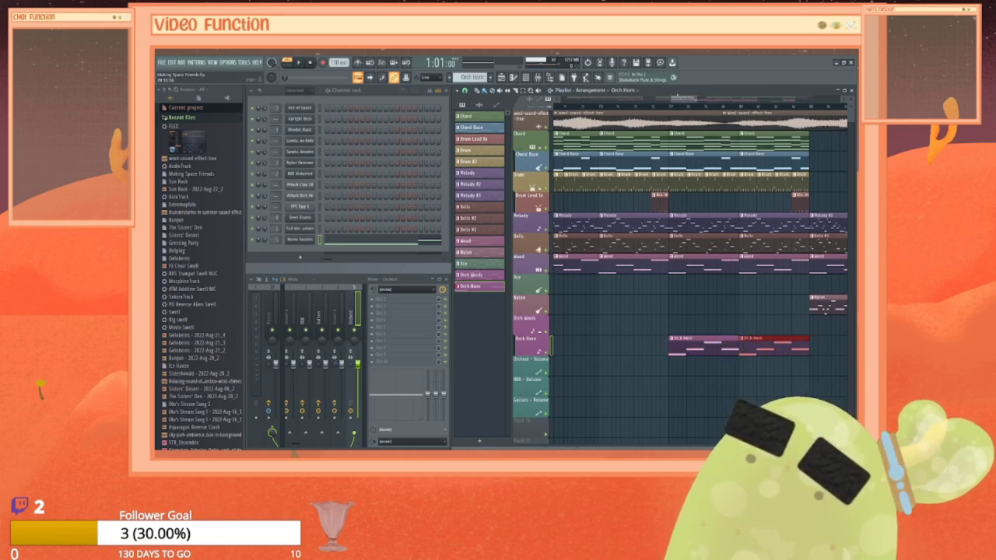
Step: Continue the Orch Horn clips from bar 101 to the end of the first Orch Winds section, and paint them beneath the second one
drag(677, 96, 720, 98)
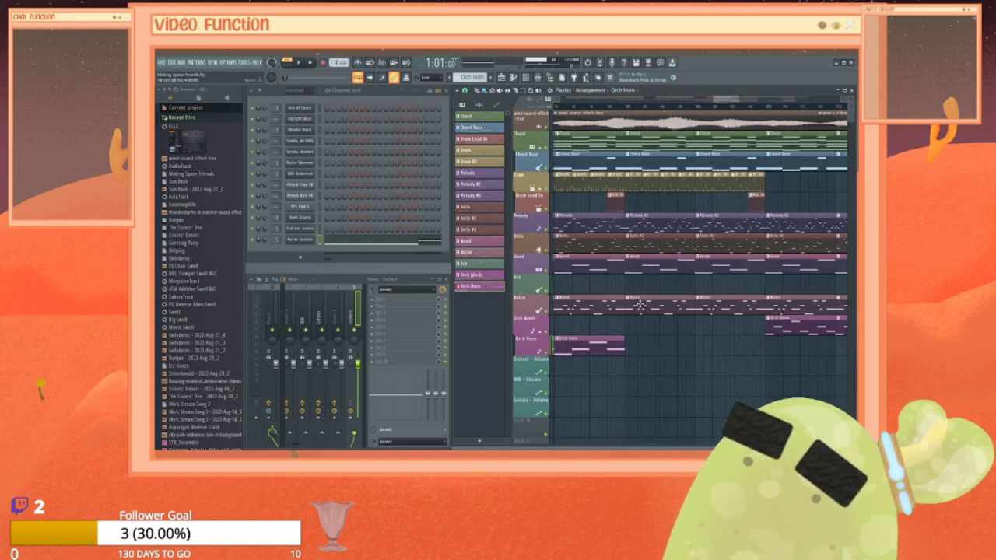
mouse_move(631, 346)
mouse_down()
mouse_move(853, 350)
mouse_move(836, 352)
mouse_up()
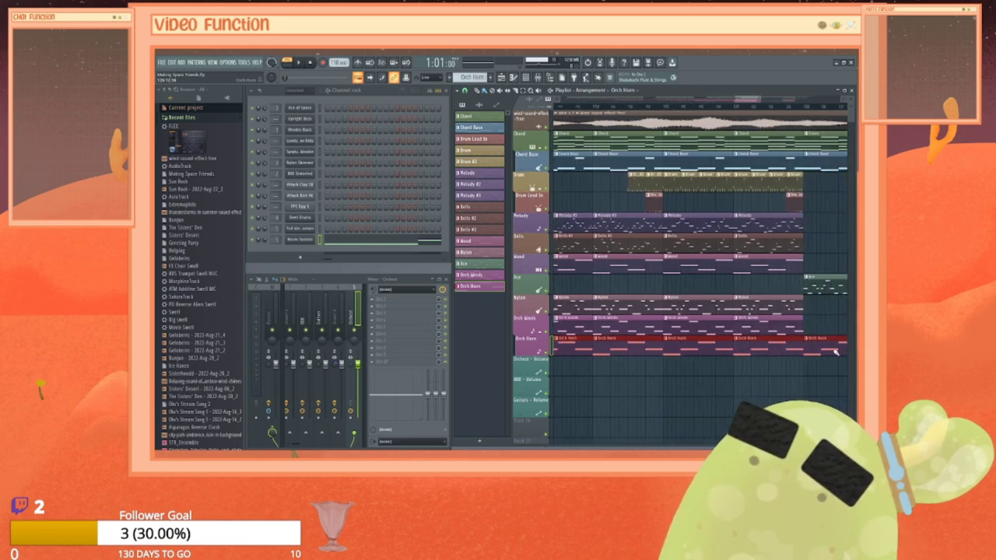
drag(746, 98, 769, 98)
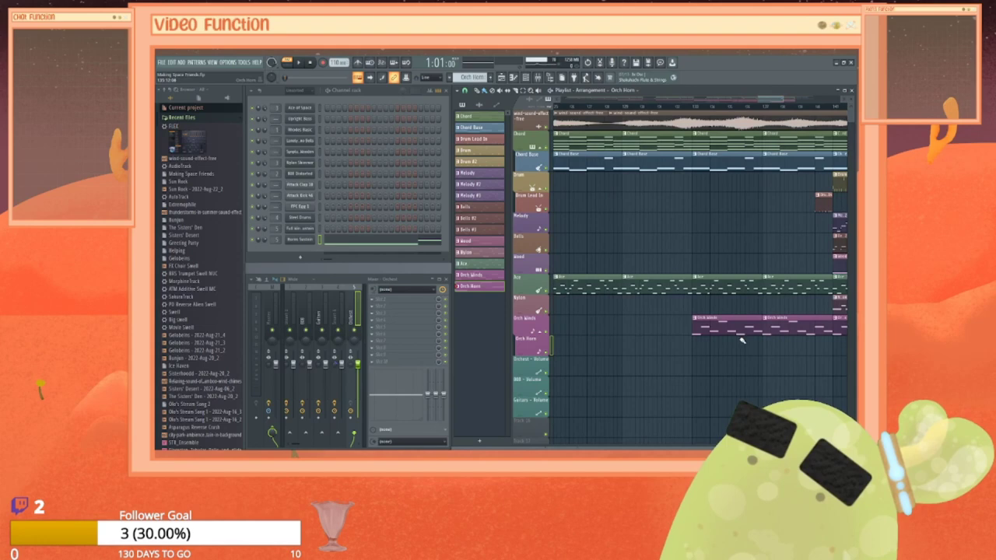
click(692, 351)
mouse_move(843, 352)
mouse_down()
mouse_move(853, 352)
mouse_move(814, 356)
mouse_up()
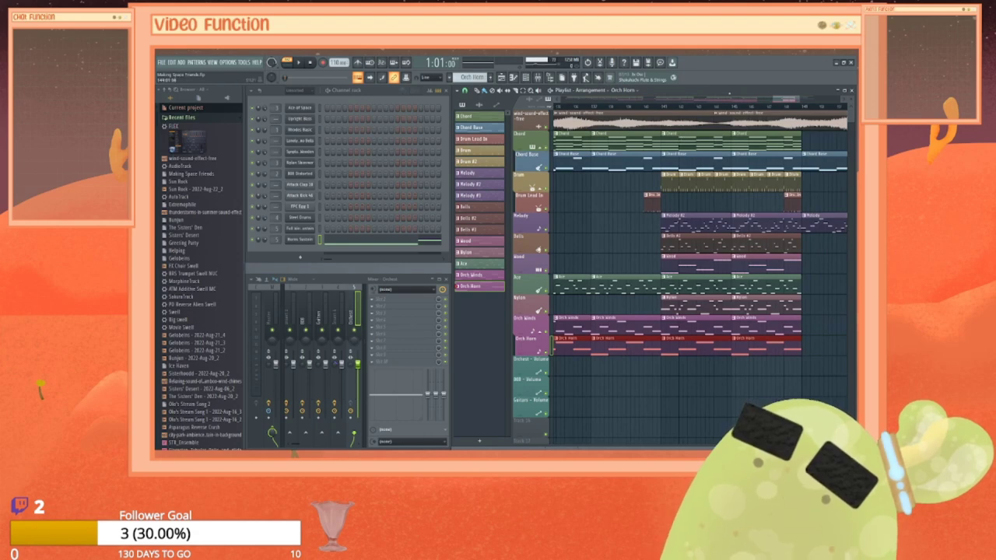
Step: Create a volume automation clip for the Orchest mixer track and make it start at bar 77, with the first Orch Horn clip
drag(786, 99, 573, 98)
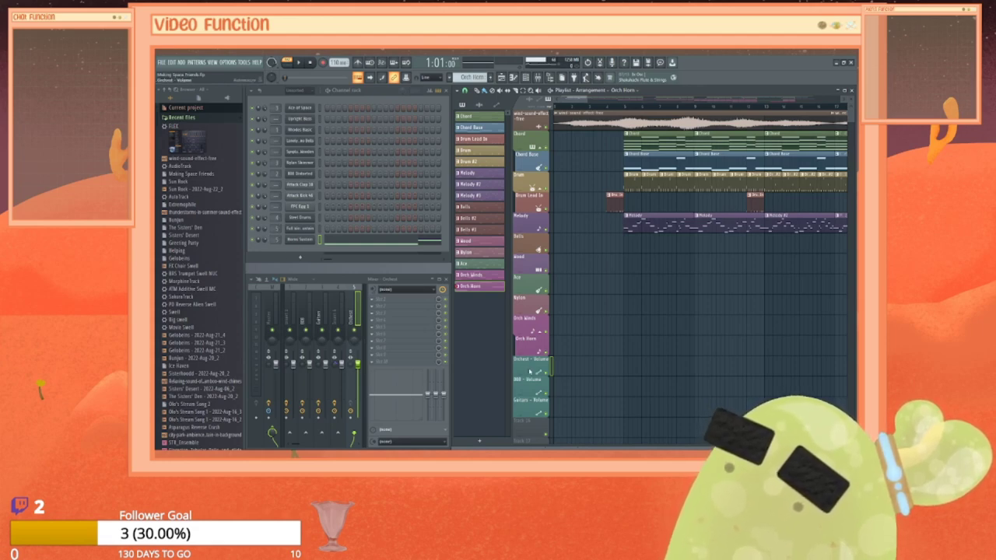
right_click(359, 365)
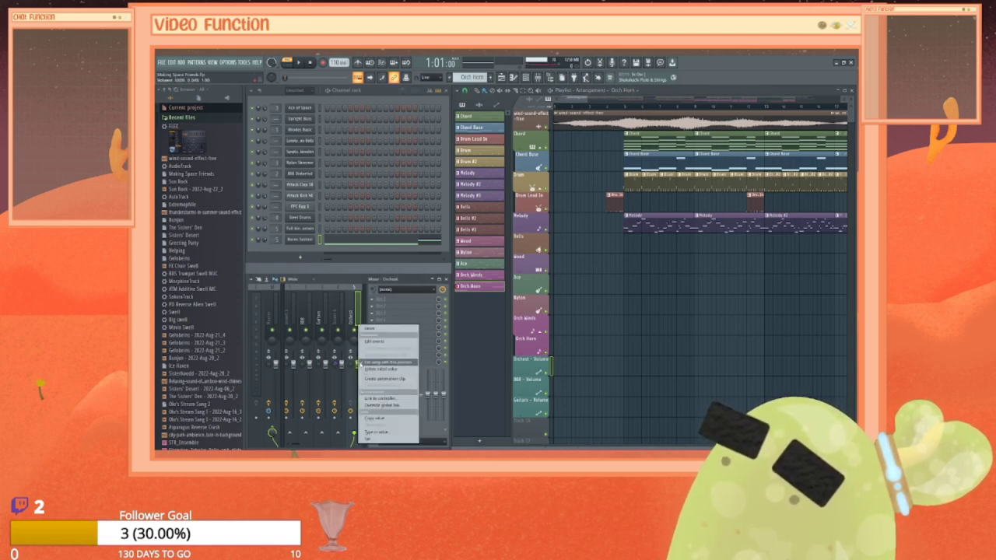
click(376, 378)
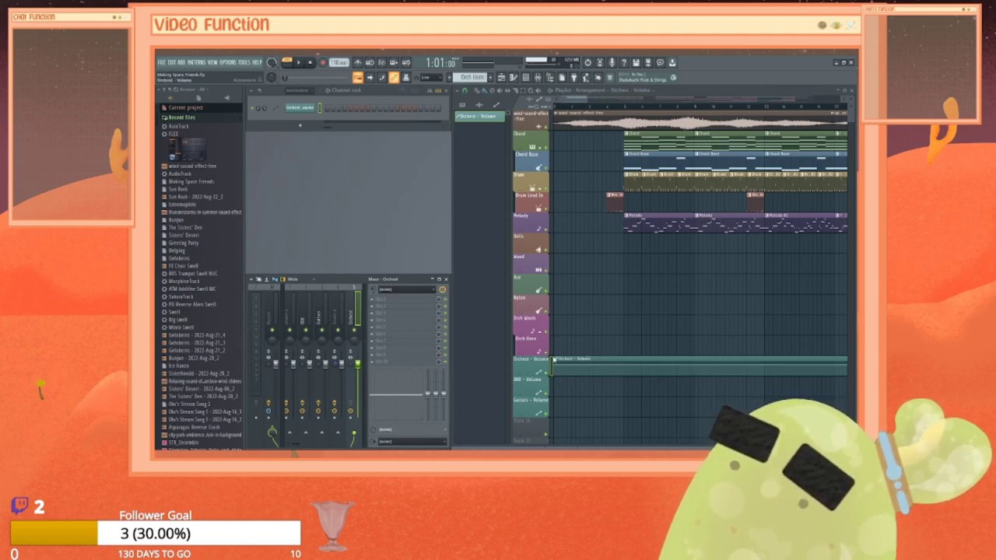
drag(553, 359, 817, 363)
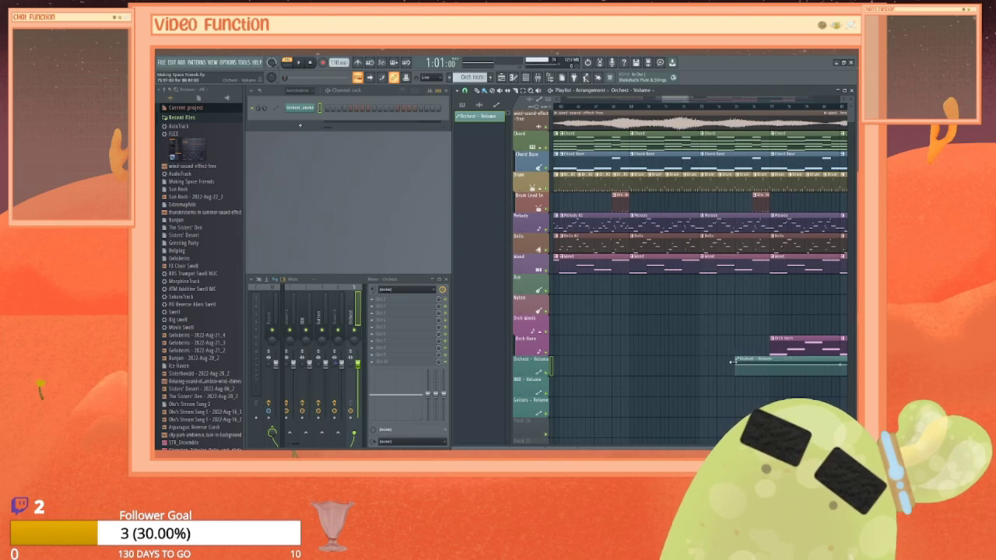
drag(723, 361, 753, 362)
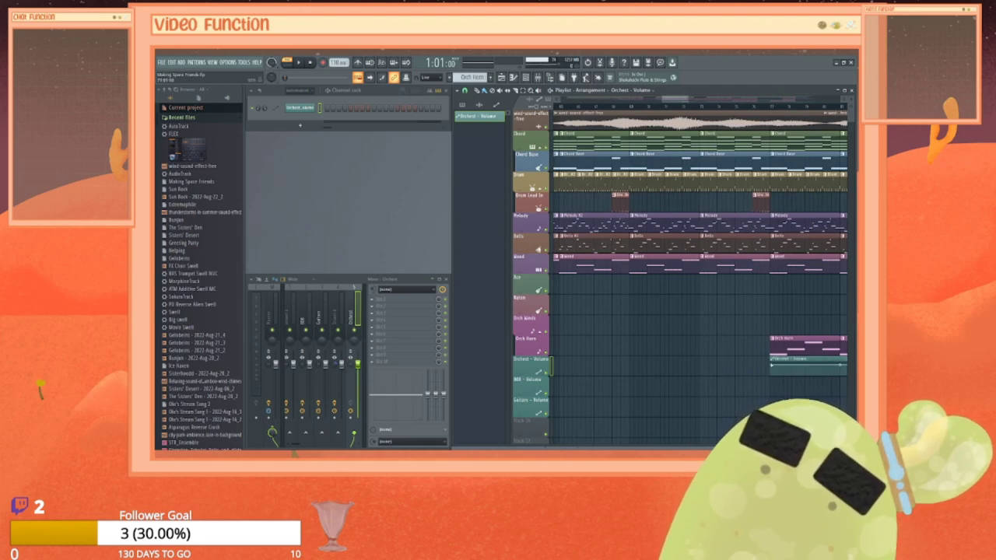
Step: Shape the start of the Orchest volume automation into a curved fade-in by lowering its first point and adding a point around bar 80
mouse_move(669, 99)
mouse_down()
mouse_move(690, 102)
mouse_move(678, 102)
mouse_up()
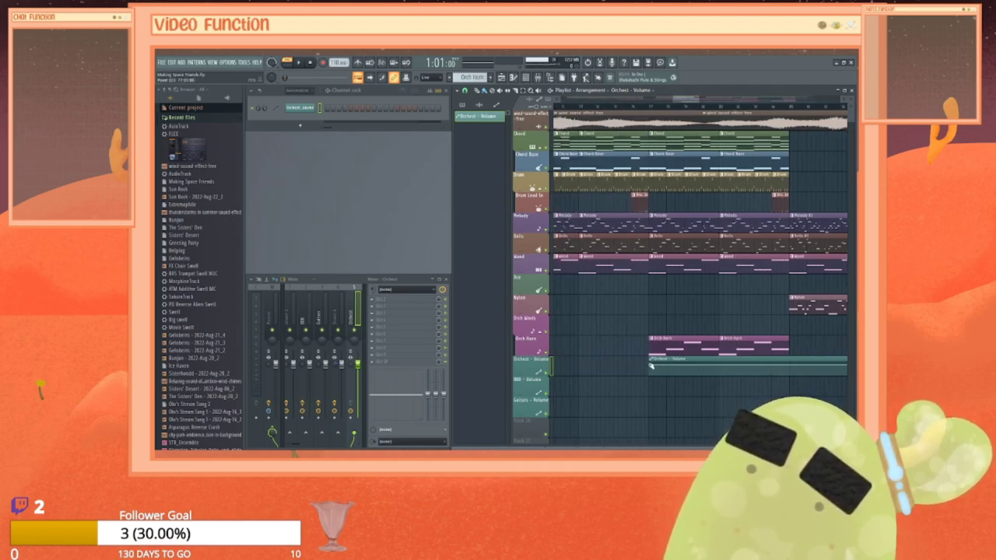
drag(650, 368, 650, 366)
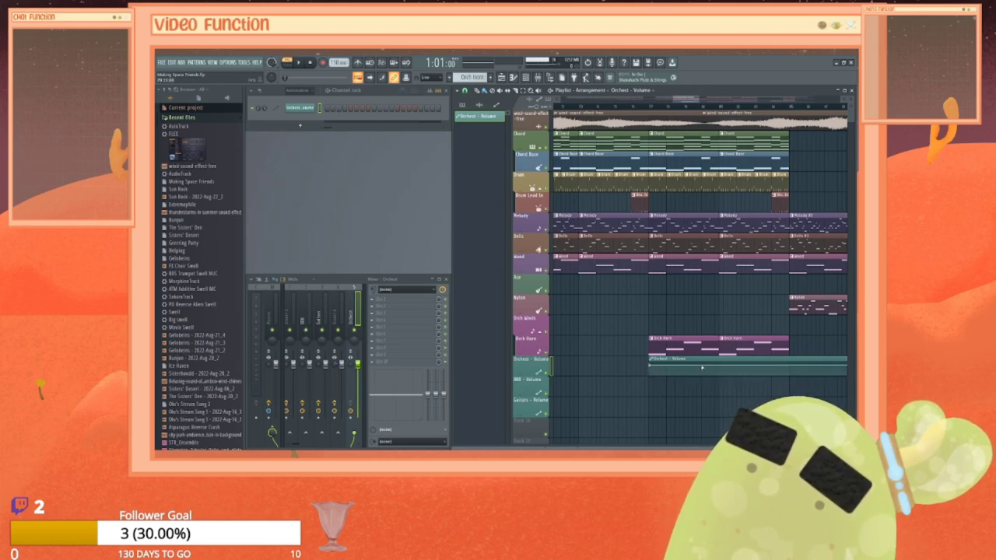
drag(652, 367, 659, 379)
right_click(674, 372)
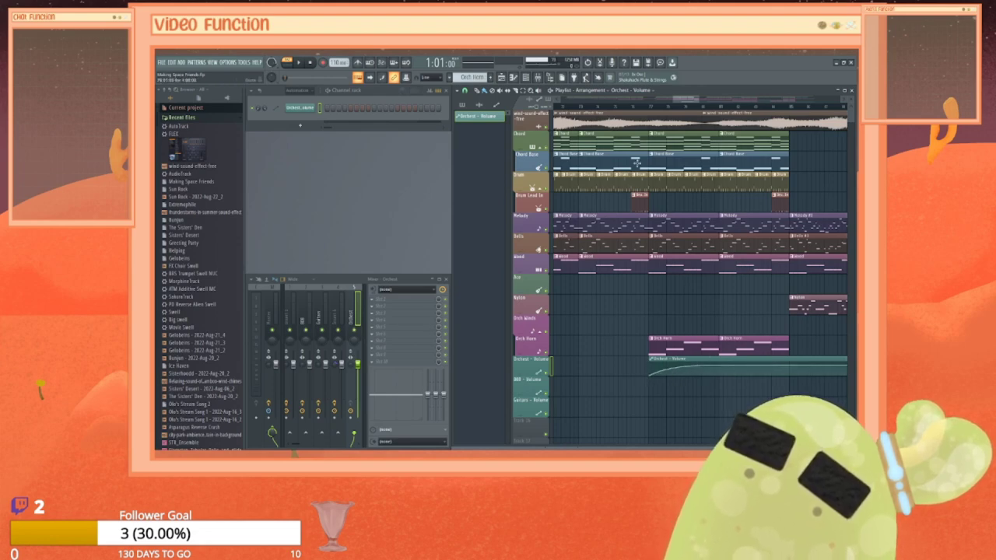
Step: Play the song from just before bar 77 to hear the horn fade-in, and return the playhead to that spot
click(645, 112)
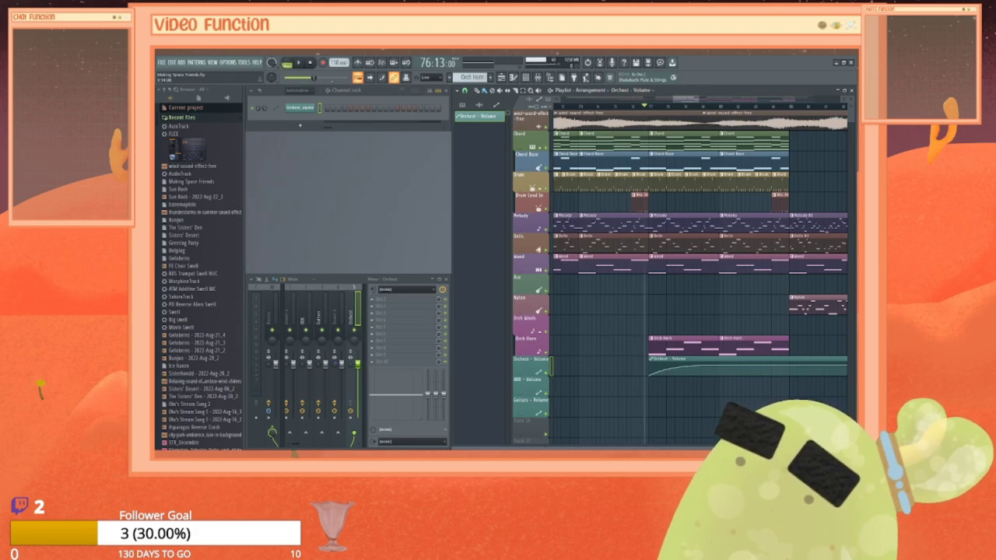
click(300, 62)
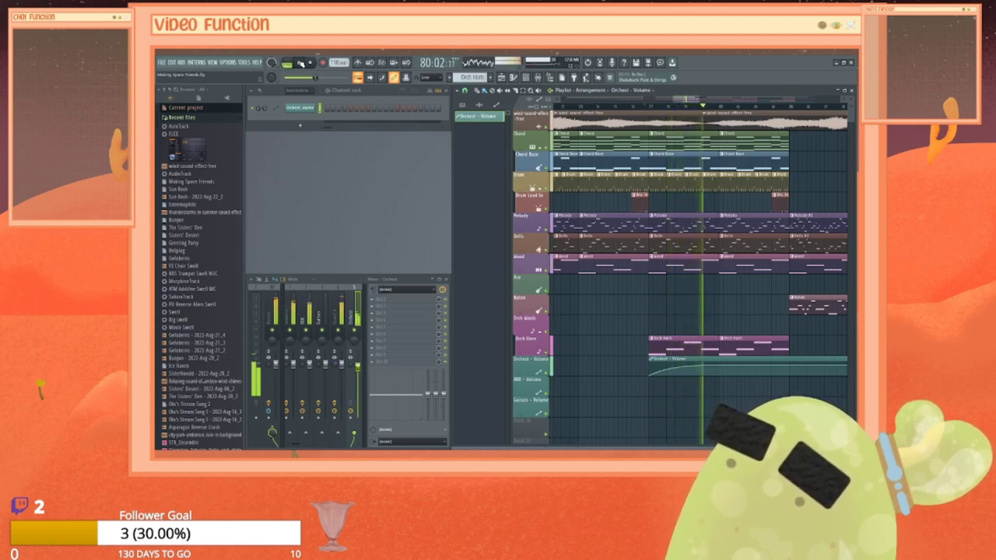
click(300, 62)
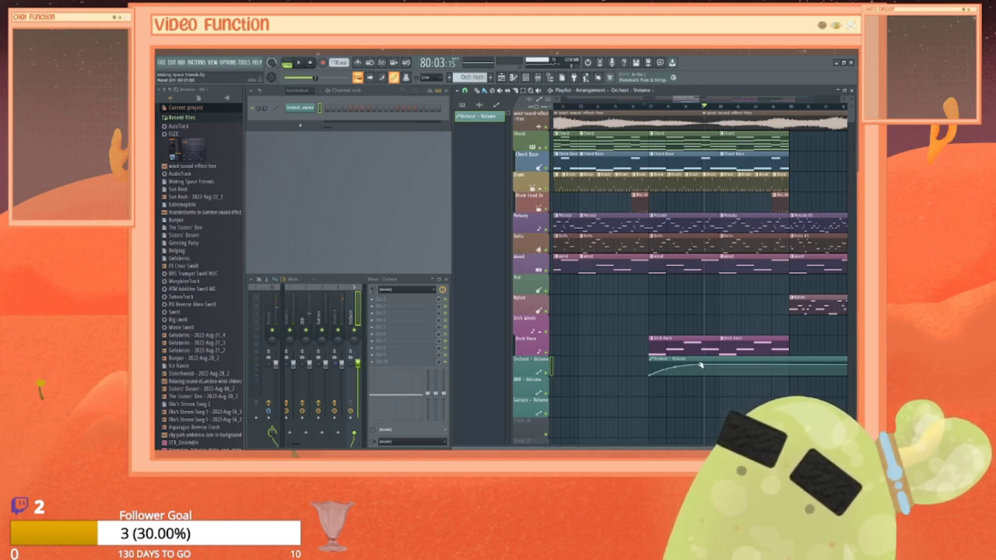
click(644, 108)
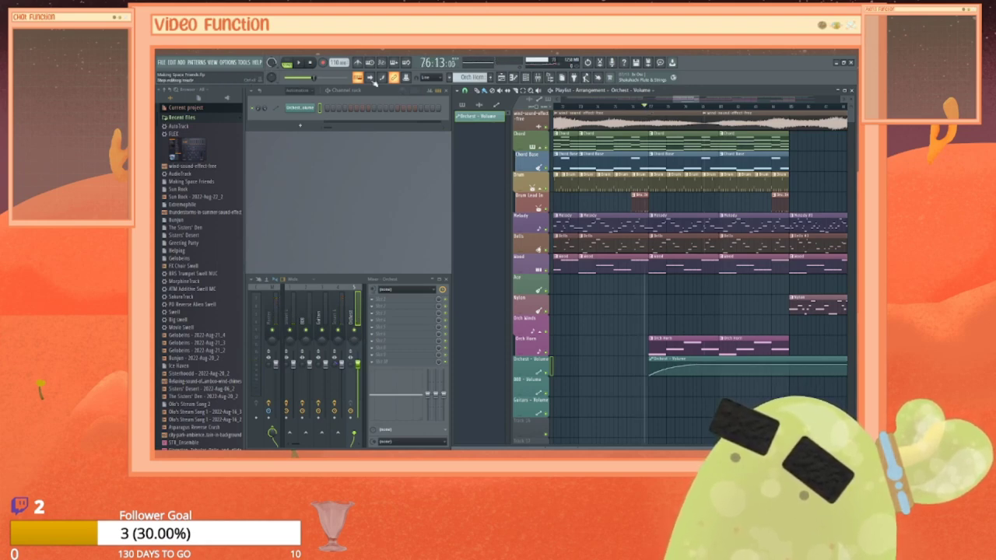
Step: Play the horn fade-in from just before bar 77 and pause around bar 84
click(298, 62)
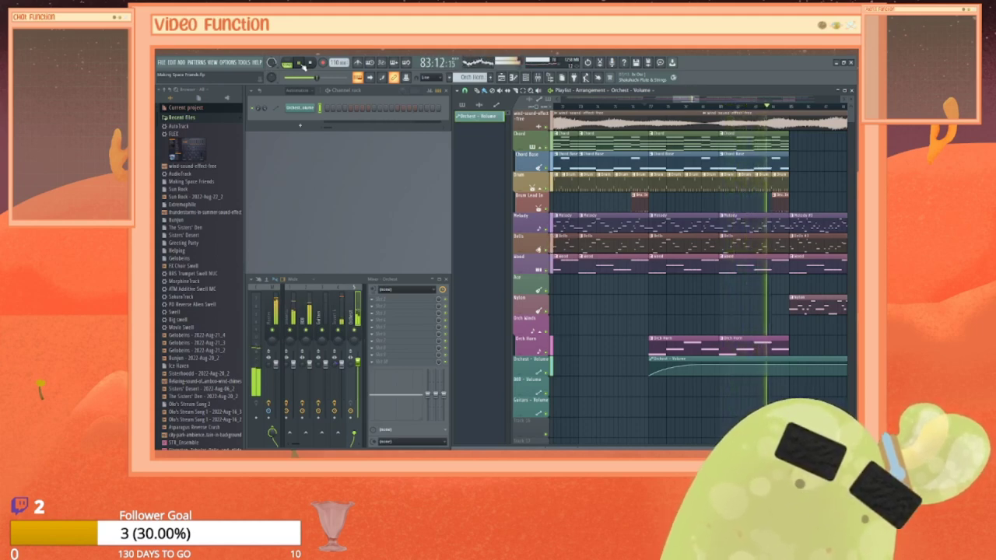
click(299, 63)
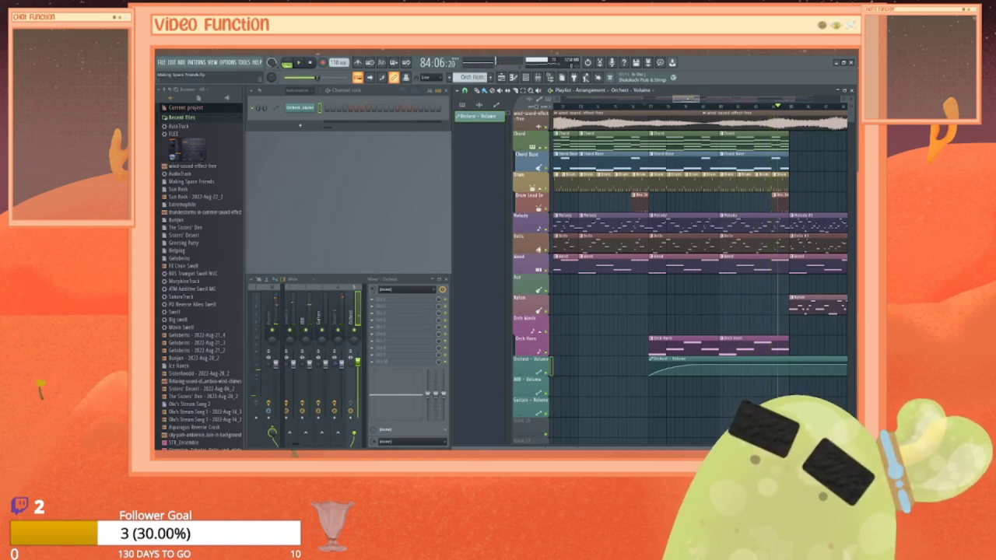
Step: Add and shape Orchest volume points to fade out gradually from bar 85 and curve back up at bar 93 with the next Orch Horn clips
mouse_move(687, 98)
mouse_down()
mouse_move(718, 98)
mouse_move(693, 99)
mouse_move(701, 98)
mouse_up()
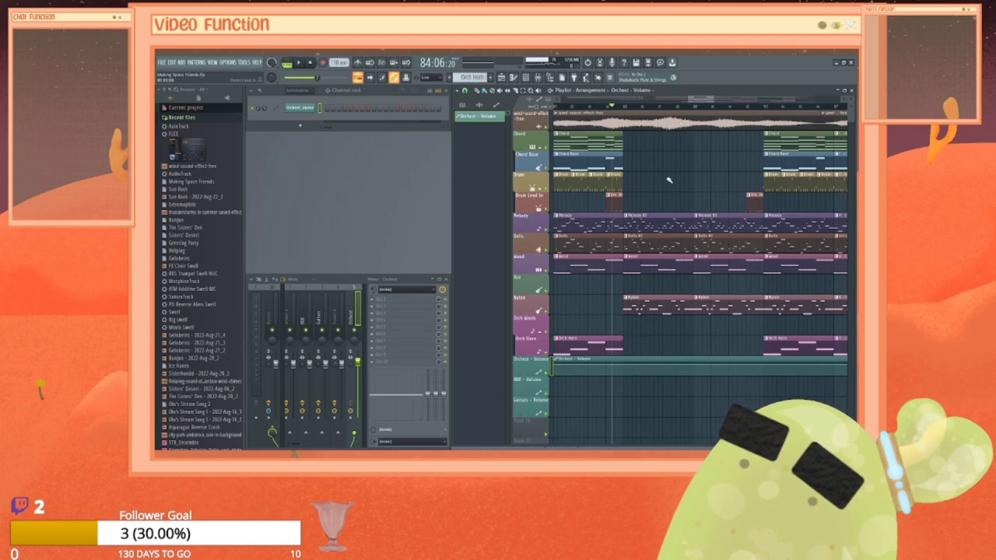
mouse_move(701, 98)
mouse_down()
mouse_move(740, 99)
mouse_move(704, 98)
mouse_up()
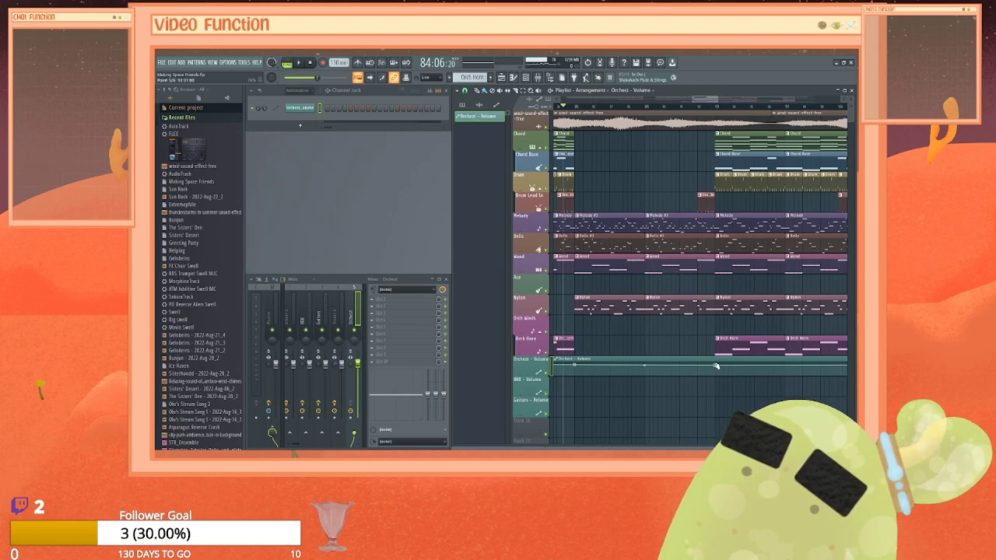
right_click(784, 369)
drag(717, 365, 716, 378)
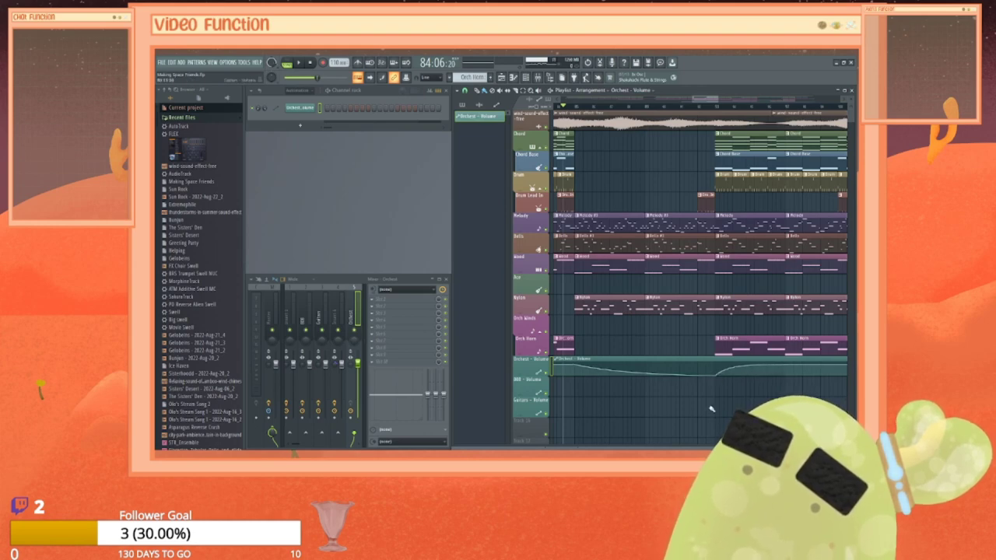
Step: Shape the Orchest volume automation to dip after the first Orch Winds section and fade in again at the start of the second one
drag(710, 99, 778, 99)
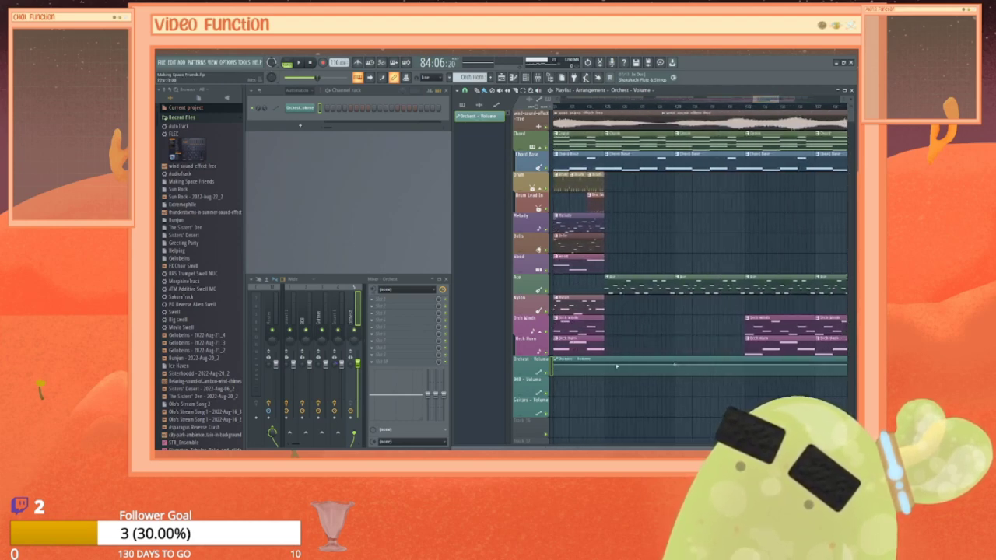
right_click(693, 367)
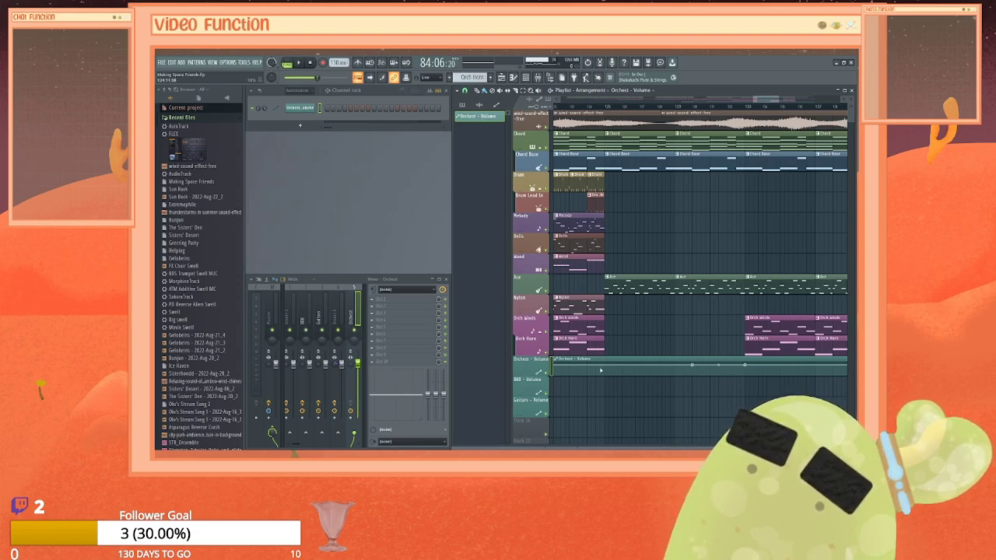
drag(693, 365, 749, 376)
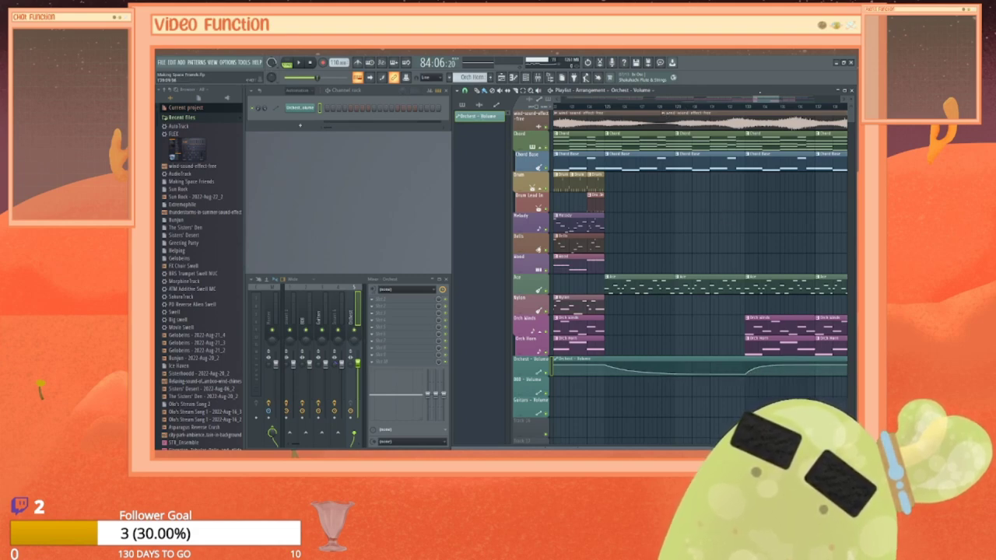
Step: Extend the Orchest volume clip a little past the end of the last Melody clip
mouse_move(764, 100)
mouse_down()
mouse_move(785, 101)
mouse_move(770, 103)
mouse_up()
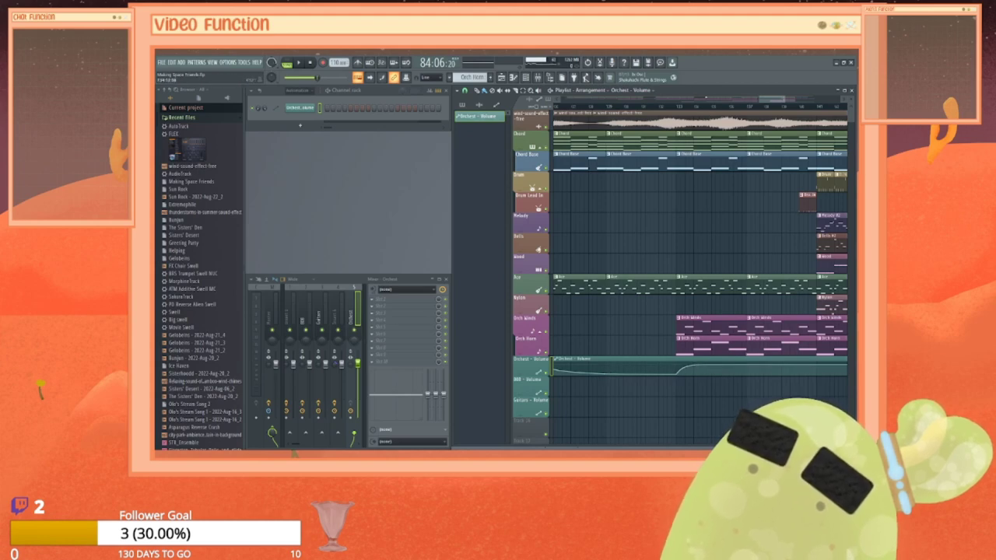
drag(770, 98, 799, 99)
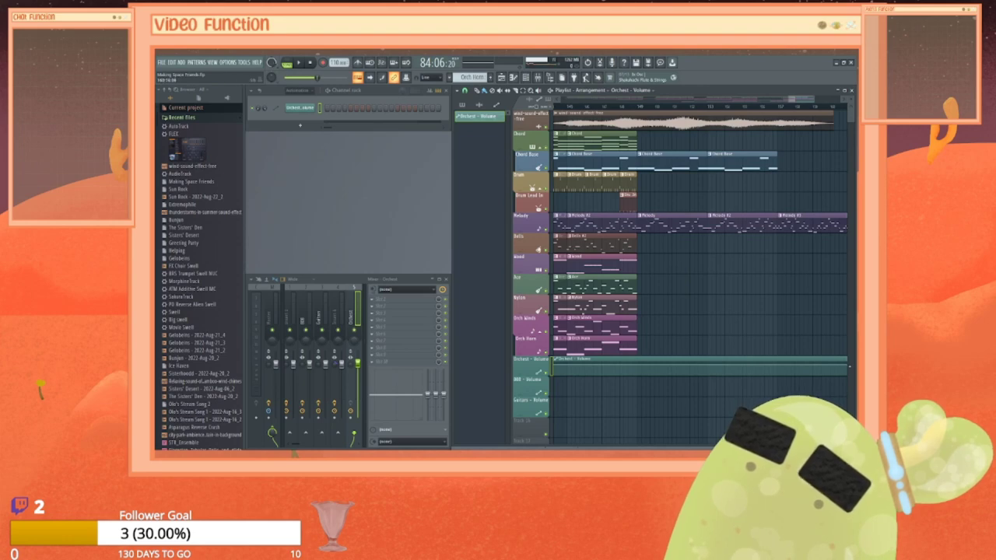
scroll(779, 294, right, 3)
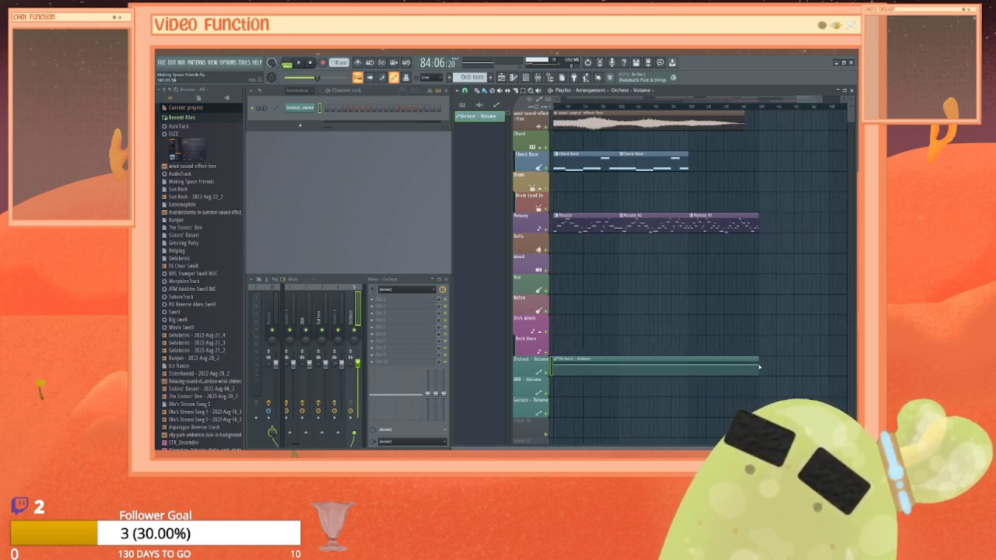
drag(758, 367, 795, 362)
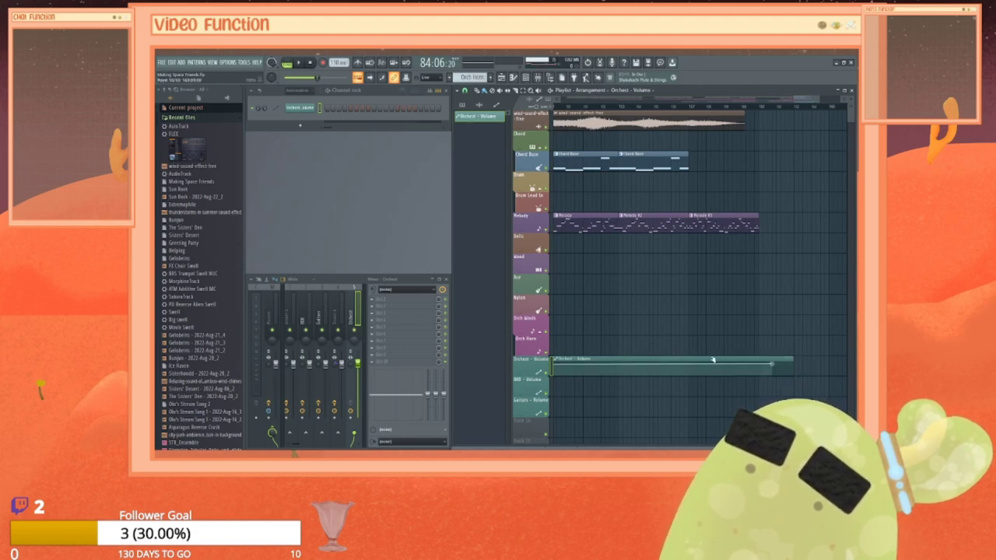
Step: Shape a curved Orchest volume fade-out ending at bar 149 with the last Orch Horn clip, and trim the rest of the automation clip
scroll(704, 363, left, 3)
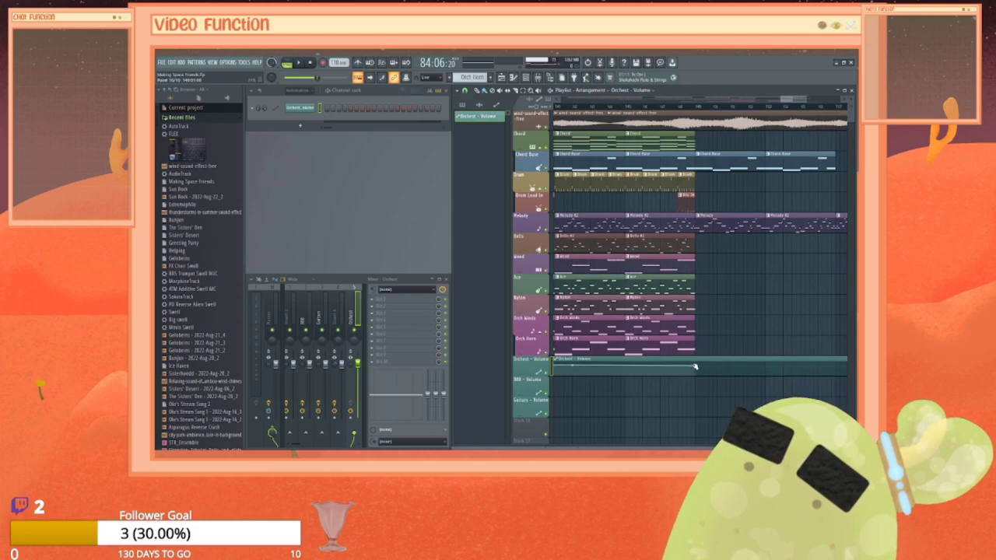
drag(696, 366, 697, 365)
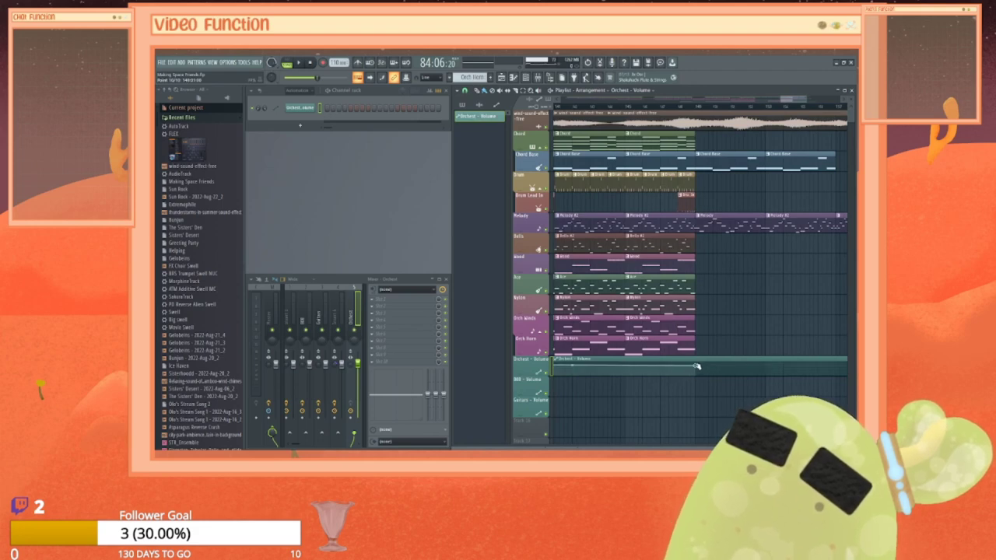
right_click(625, 367)
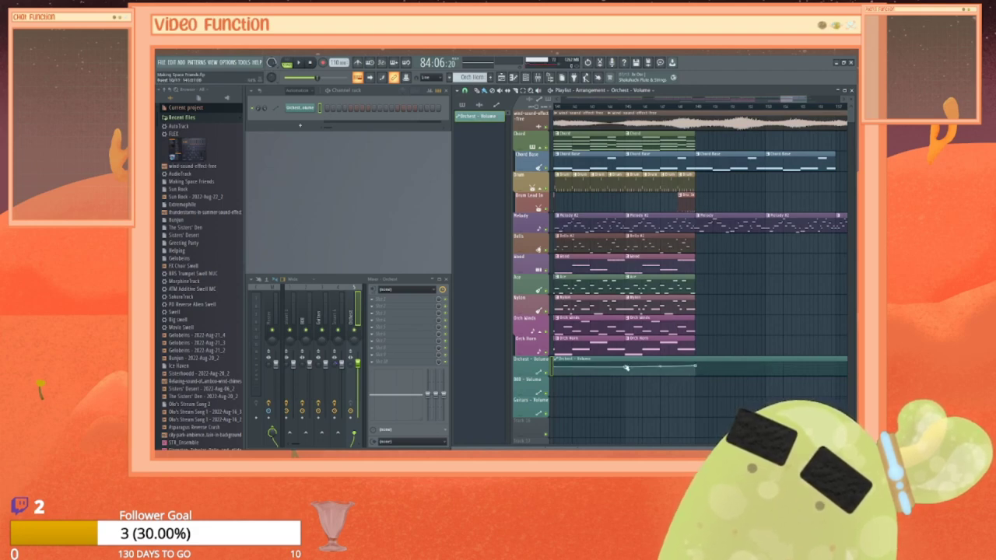
drag(626, 368, 625, 366)
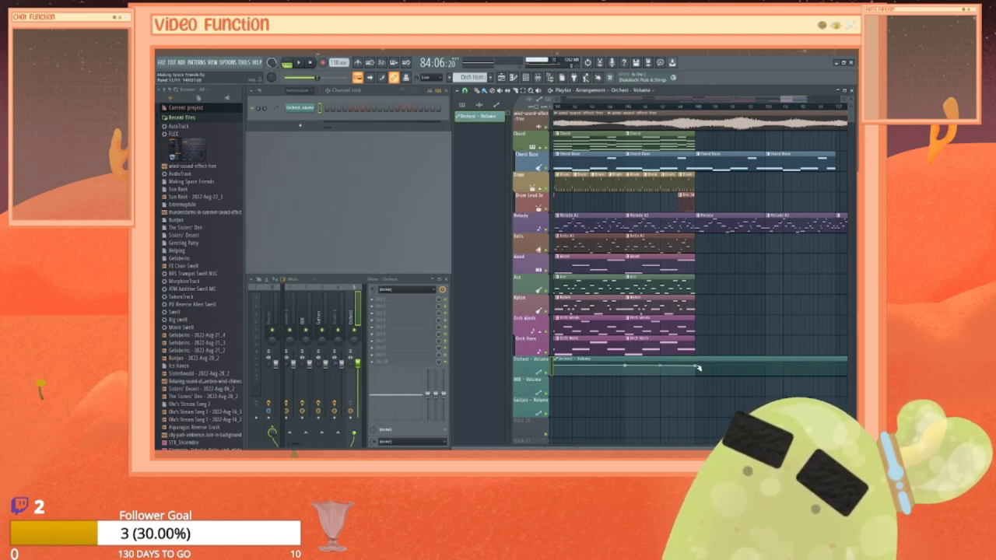
drag(696, 374, 661, 364)
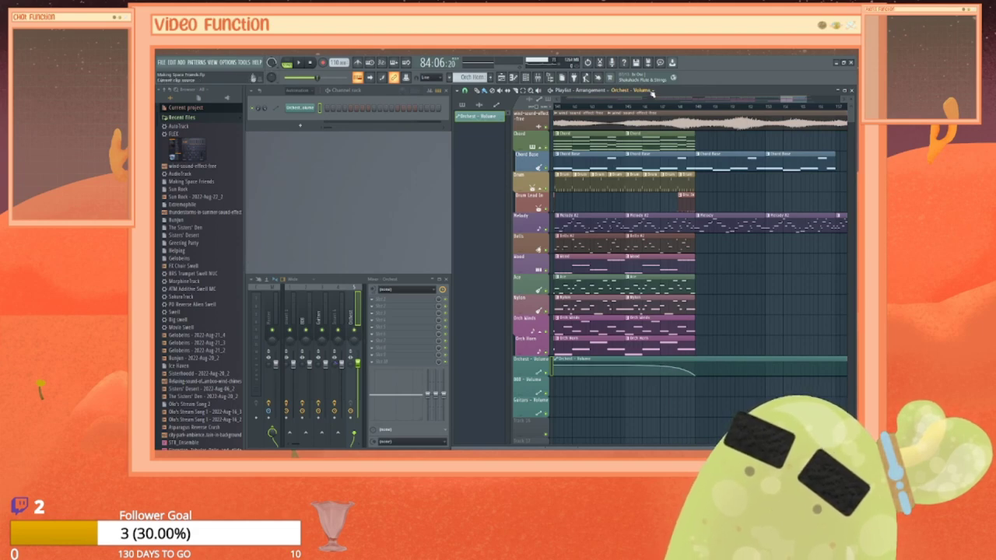
drag(795, 99, 808, 99)
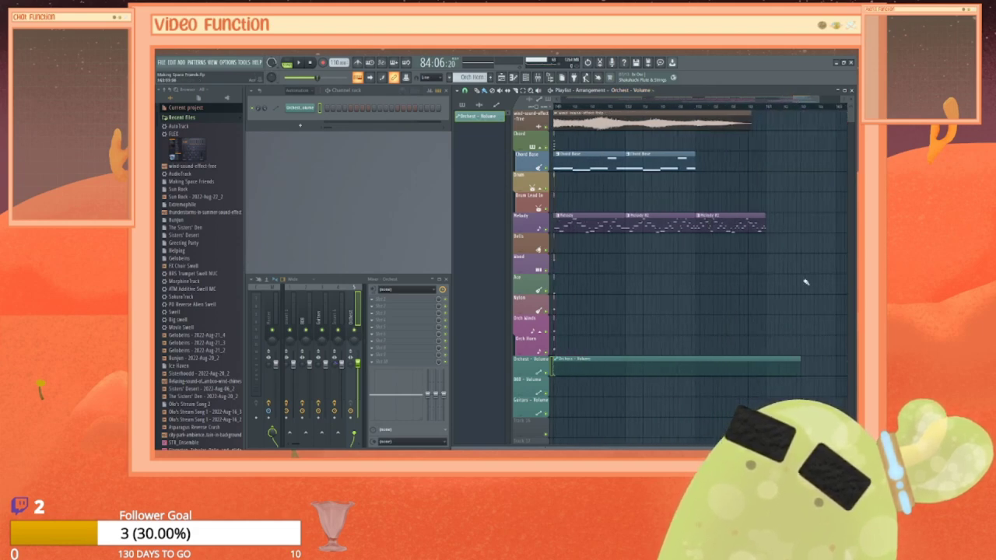
drag(802, 360, 555, 362)
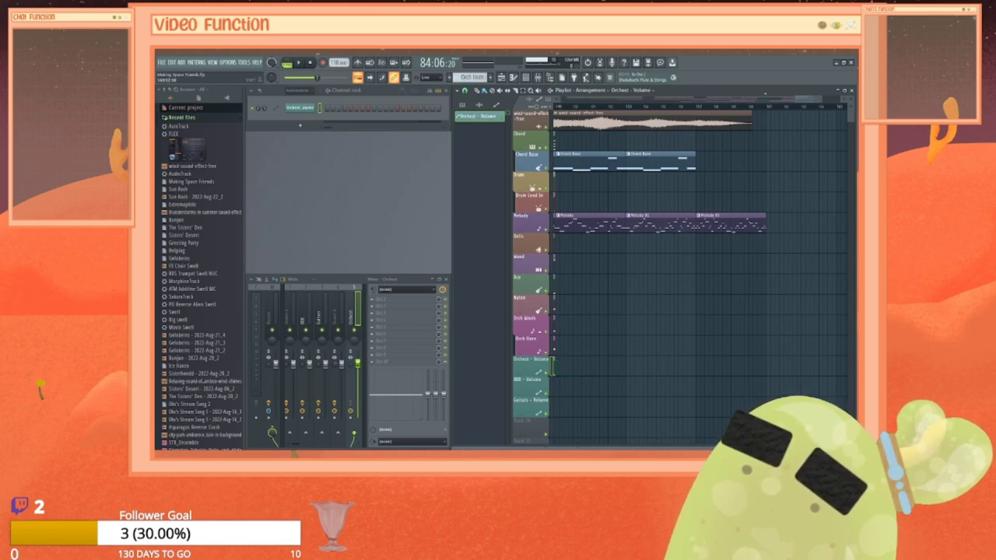
Step: Create a volume automation clip for the 808 mixer track and make it start at bar 5, with the first Chord Base clip
drag(801, 98, 774, 99)
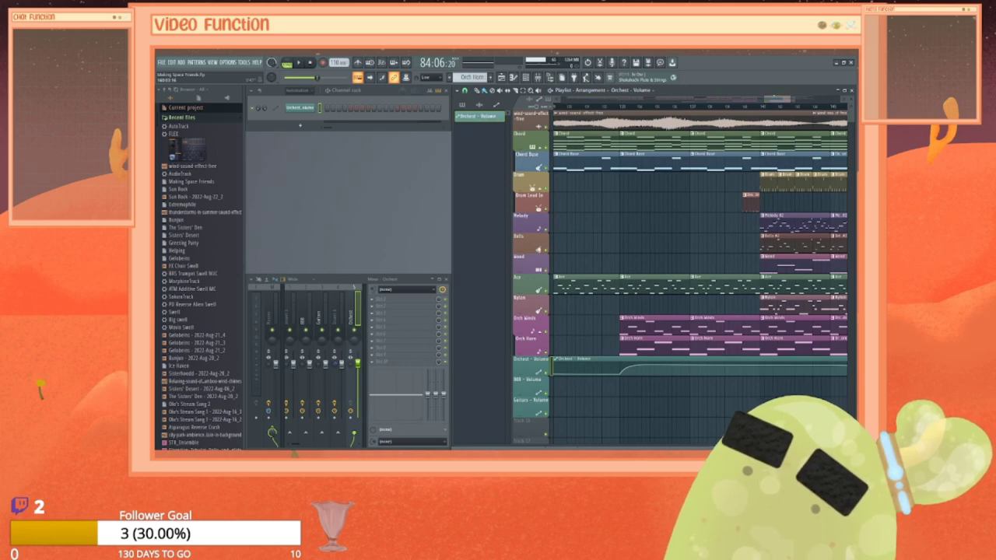
drag(776, 98, 565, 99)
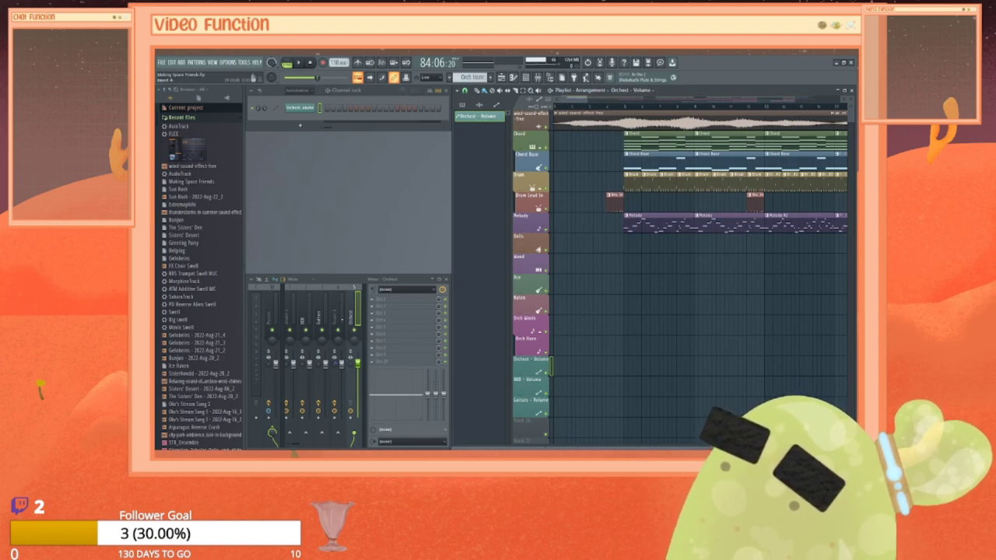
right_click(314, 364)
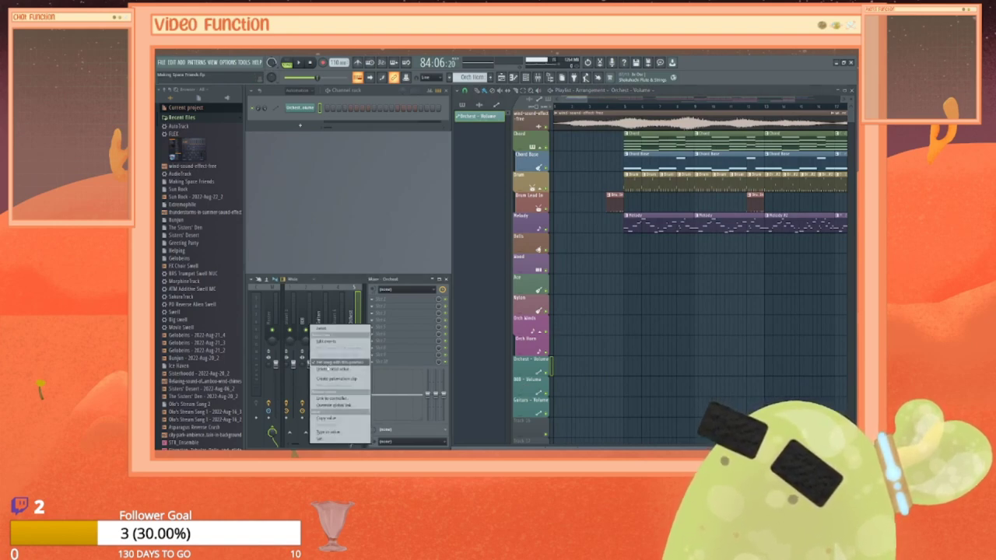
click(331, 378)
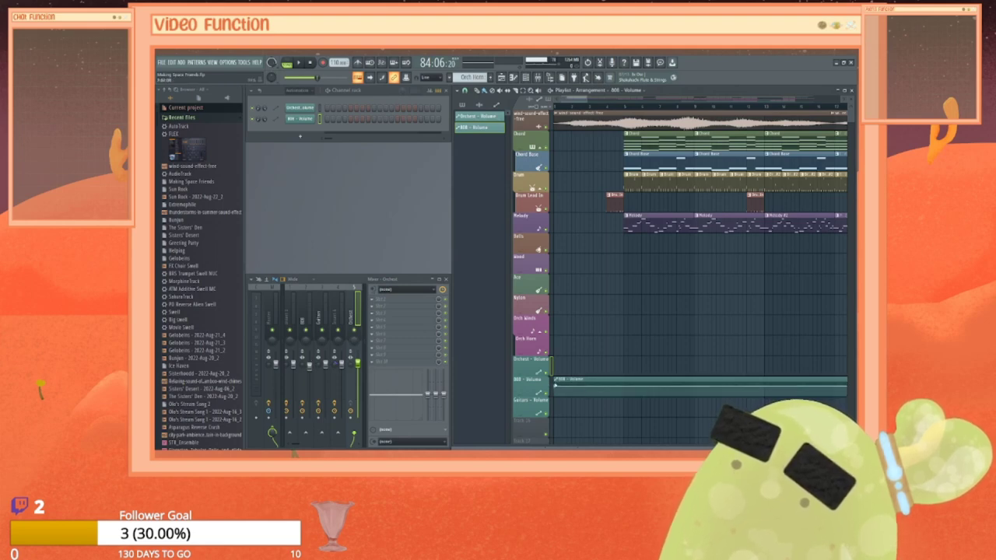
click(556, 379)
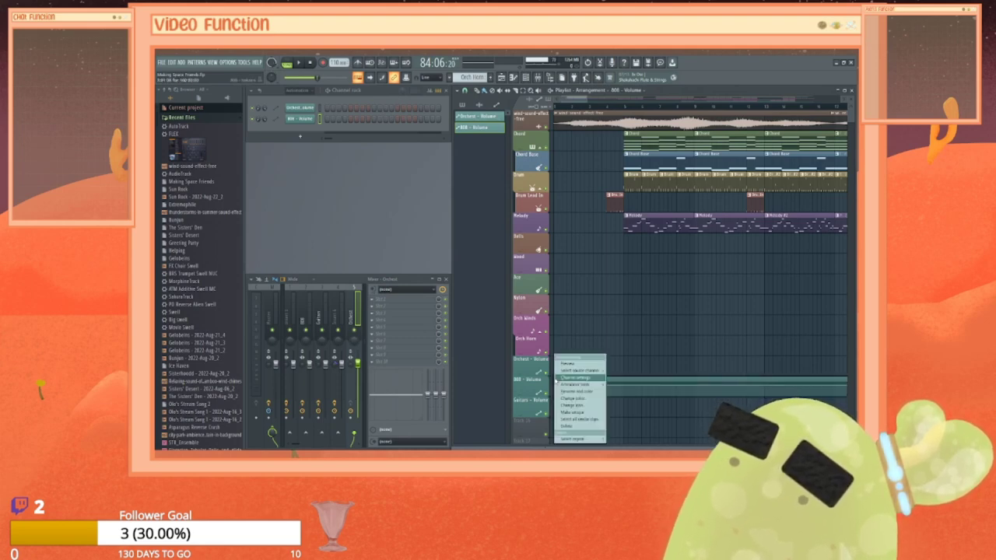
click(638, 376)
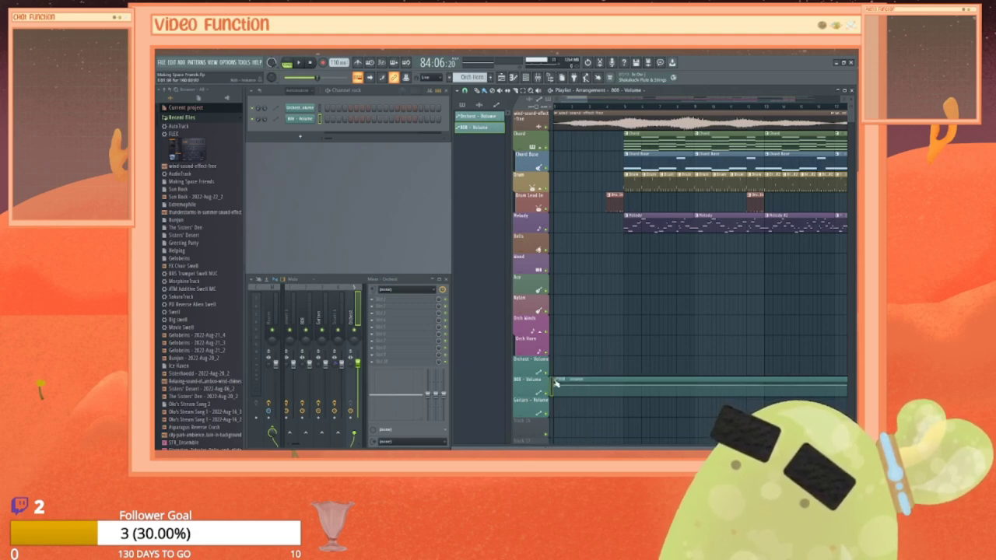
drag(551, 385, 624, 385)
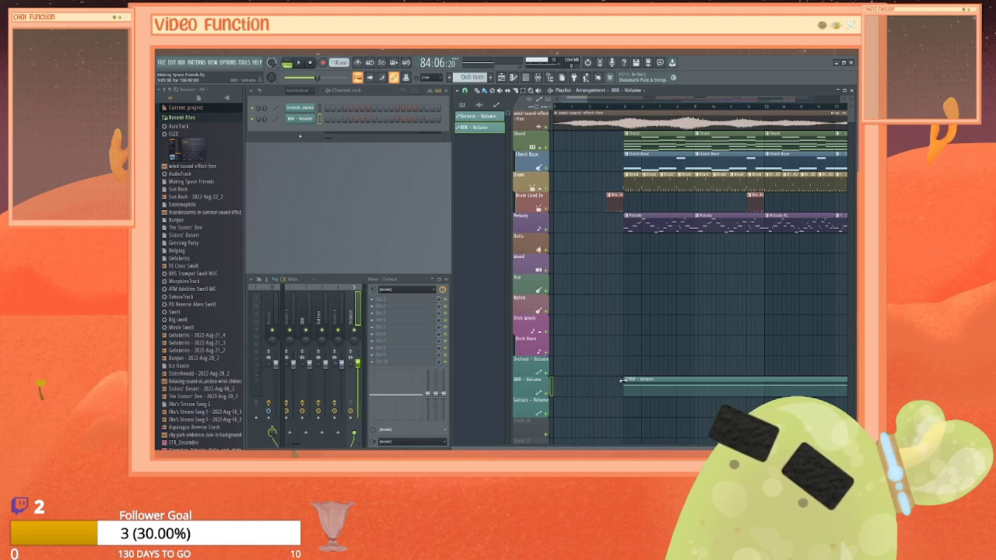
Step: Add 808 volume points and drop the level abruptly at bar 53, restoring it abruptly at the drum lead-in before bar 61
drag(567, 98, 651, 99)
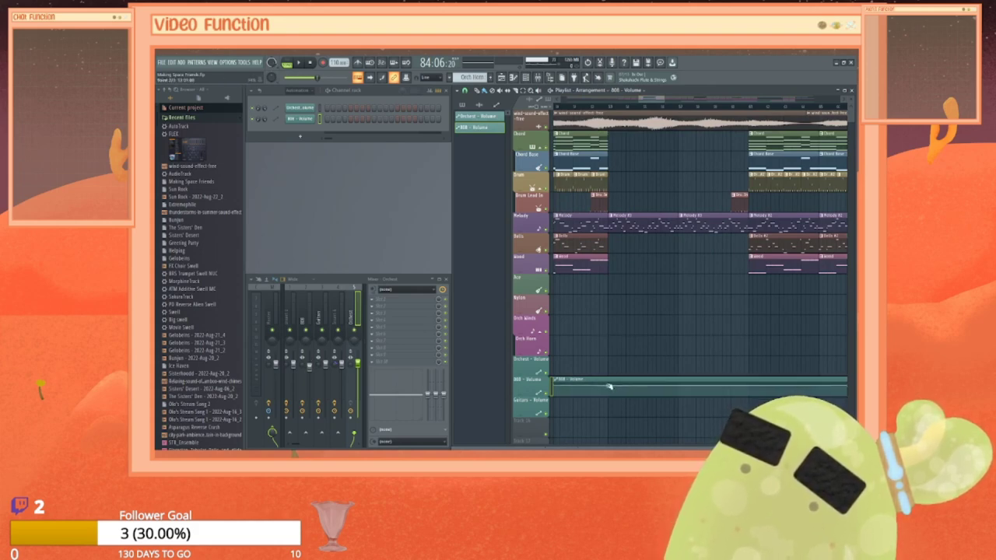
right_click(749, 385)
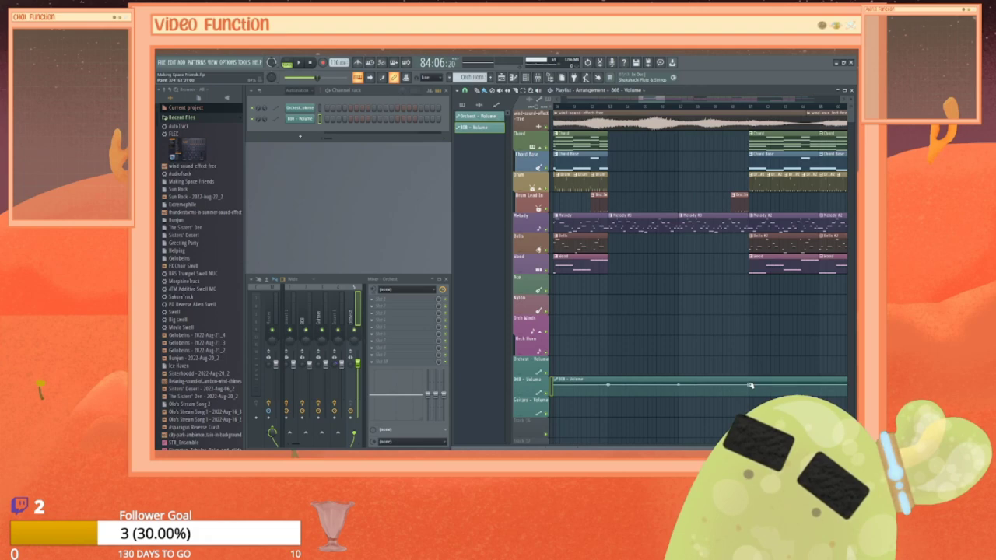
right_click(714, 386)
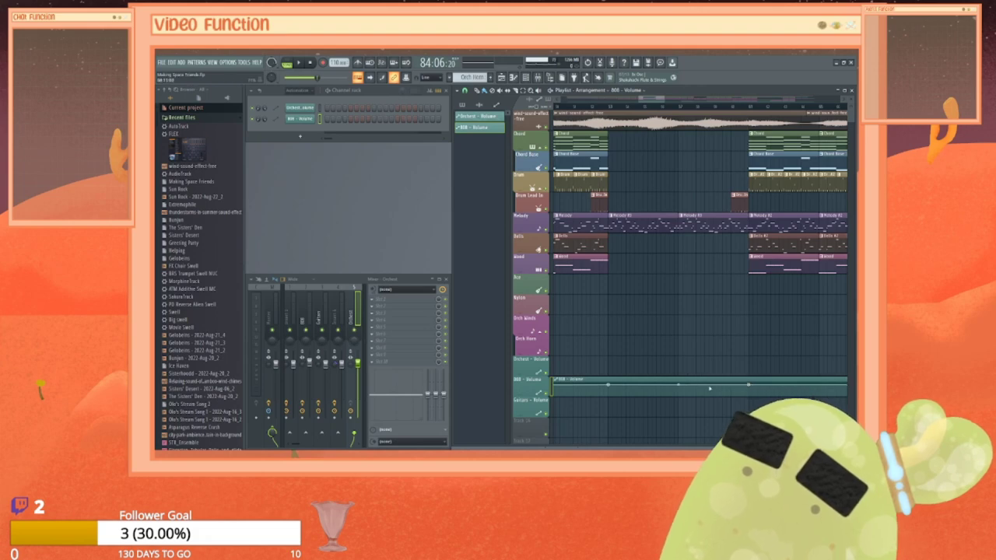
right_click(633, 387)
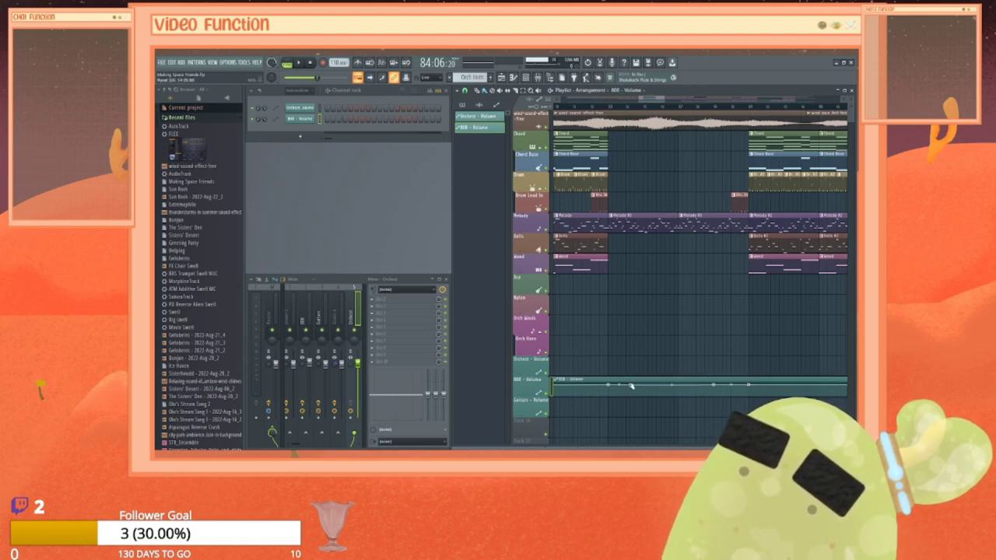
drag(623, 386, 609, 397)
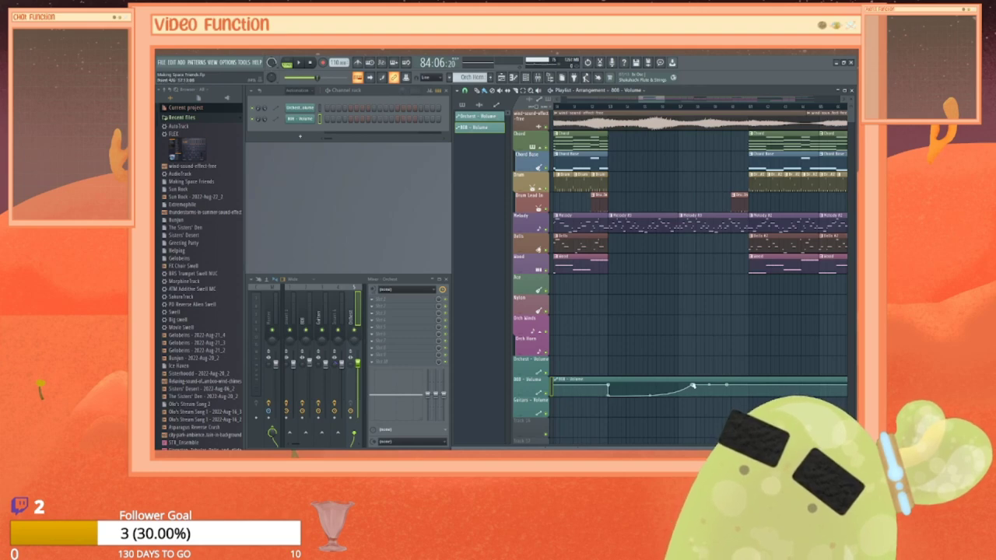
drag(699, 390, 717, 397)
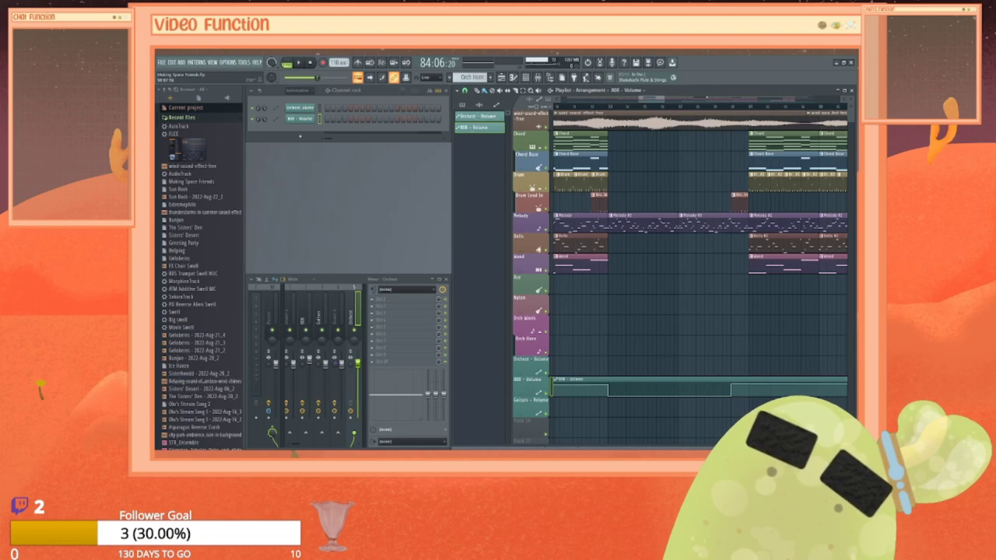
Step: Add 808 volume points and drop the level abruptly at bar 85, restoring it at bar 93 where the Chord Base clips resume
scroll(735, 201, right, 5)
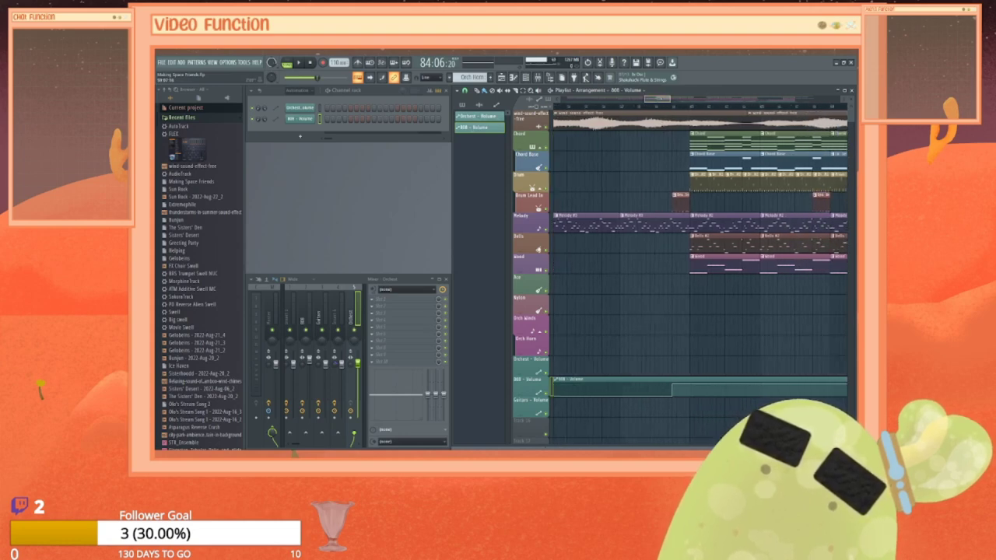
scroll(700, 265, right, 3)
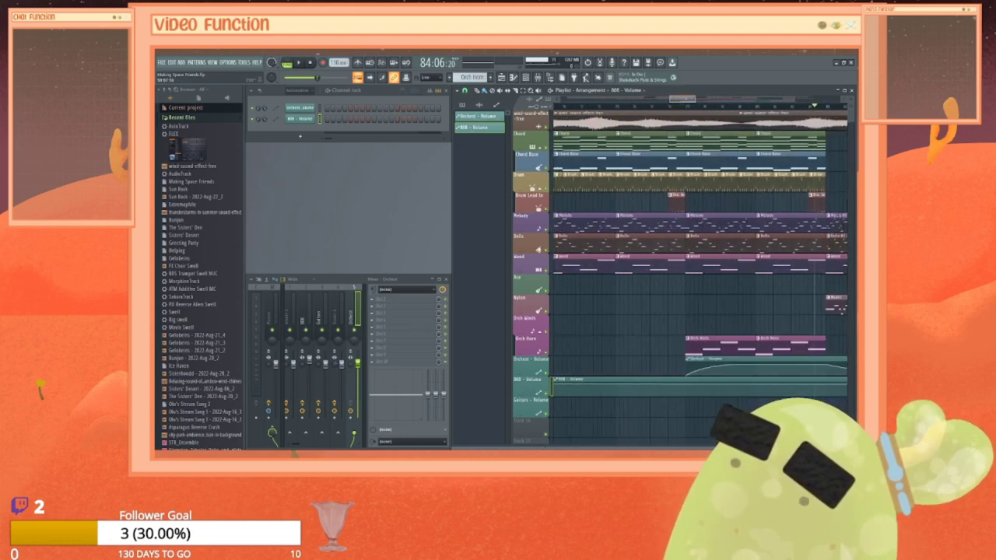
scroll(700, 265, right, 5)
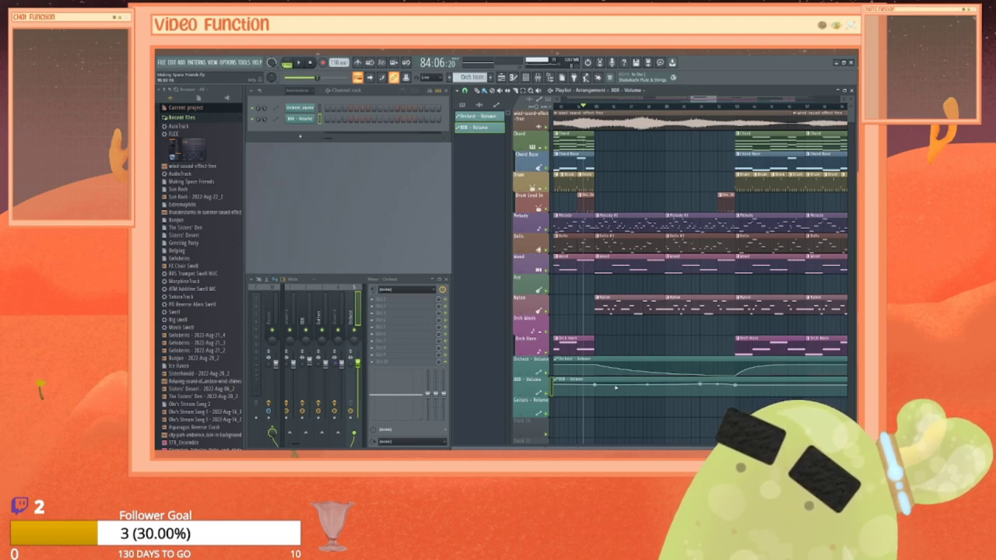
drag(619, 385, 596, 398)
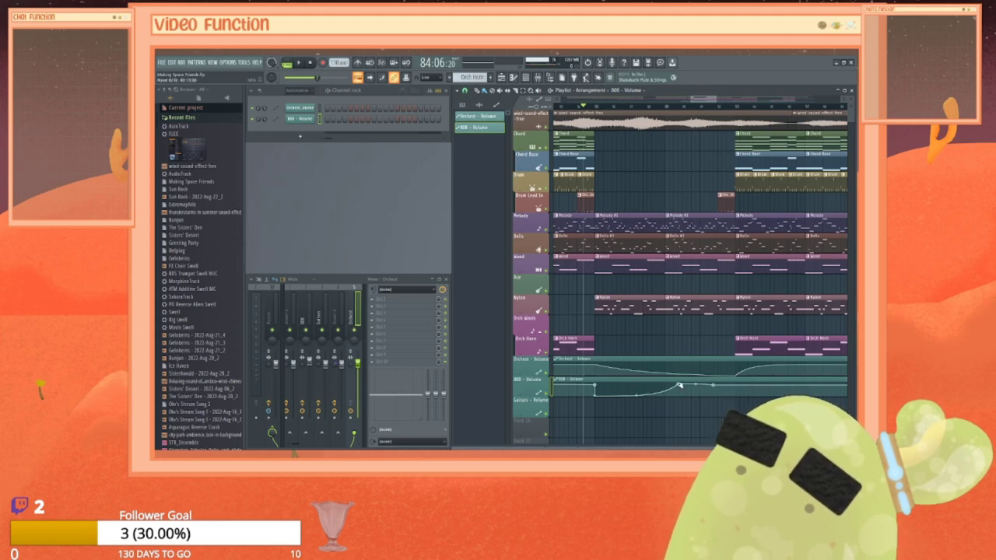
drag(679, 385, 710, 405)
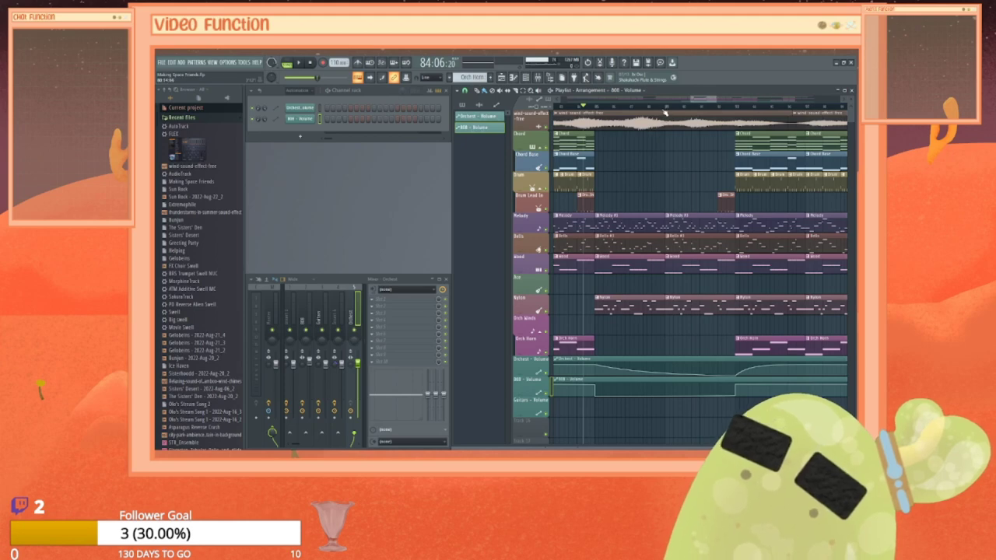
Step: Drop the 808 volume abruptly at bar 109 where the Drum clips pause, and restore it at bar 115 where they resume
drag(704, 99, 739, 99)
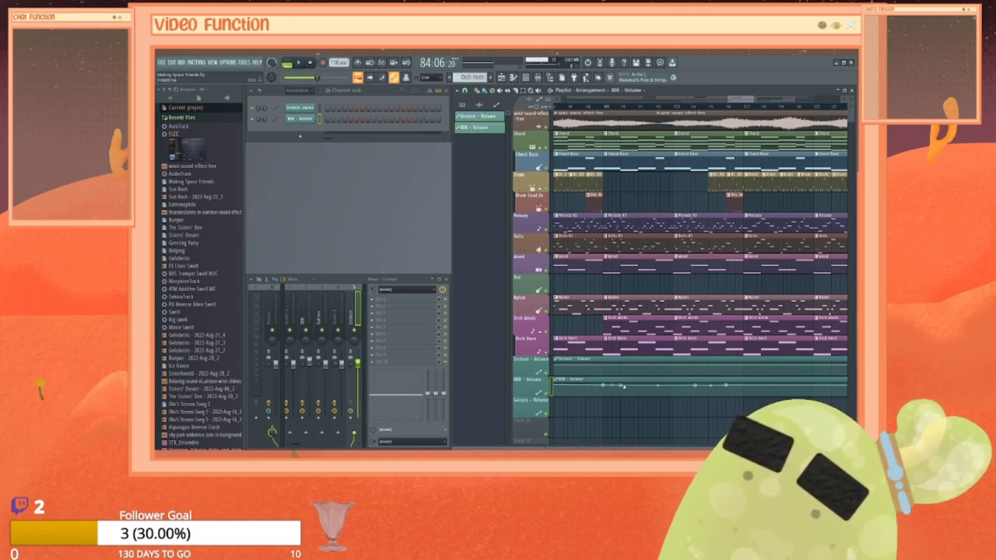
drag(622, 386, 610, 399)
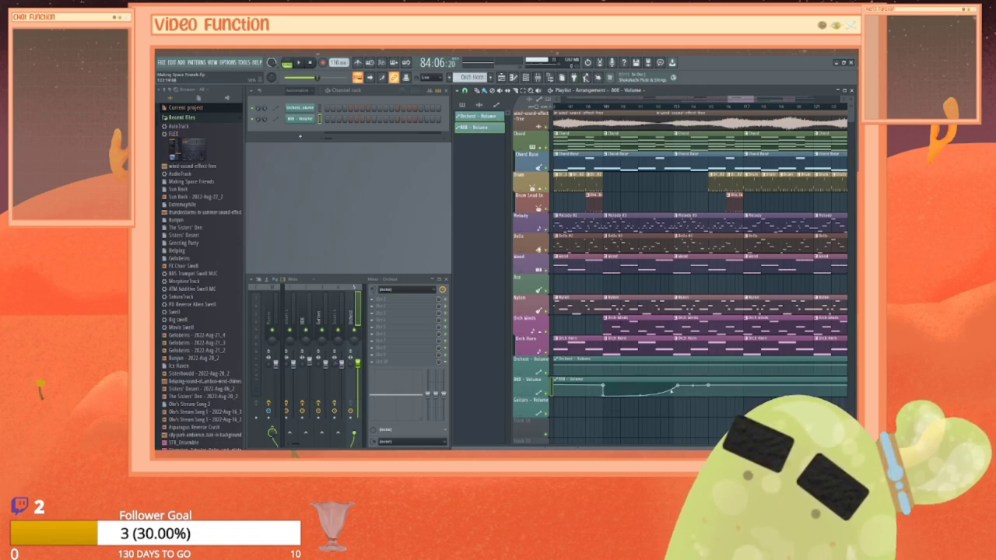
drag(678, 386, 680, 398)
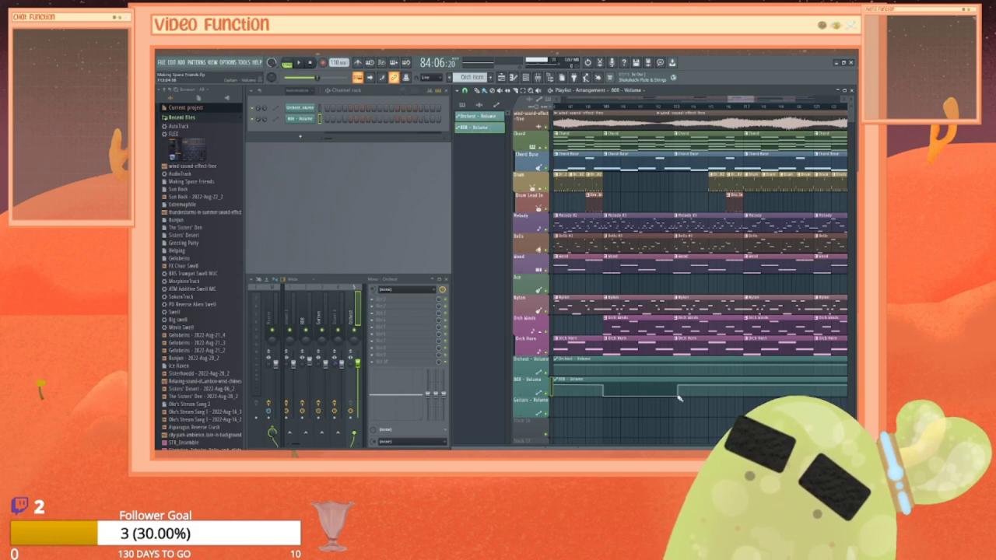
drag(678, 396, 711, 397)
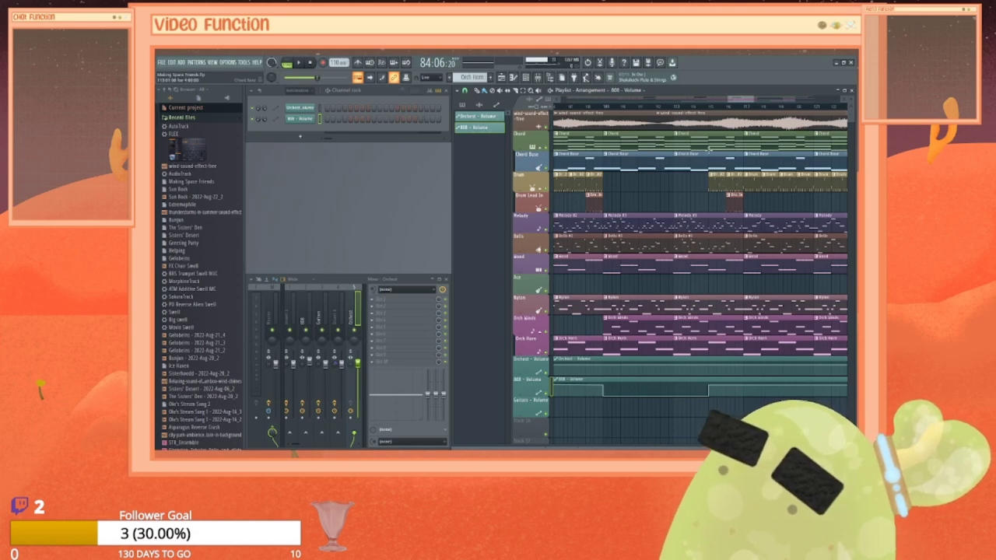
Step: Drop the 808 volume abruptly at bar 125 where the Drum clips stop, and restore it at bar 141 where they return
drag(740, 99, 768, 99)
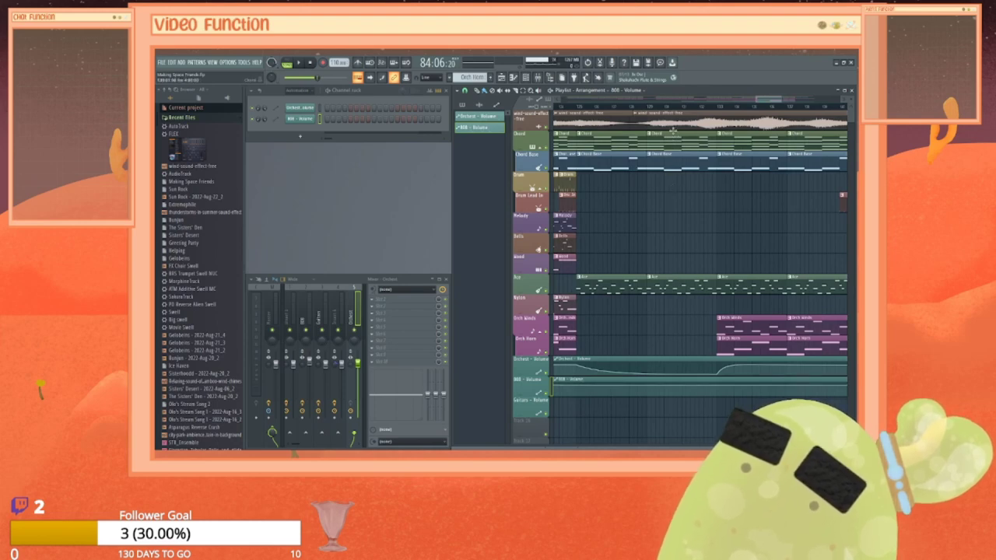
drag(768, 99, 776, 99)
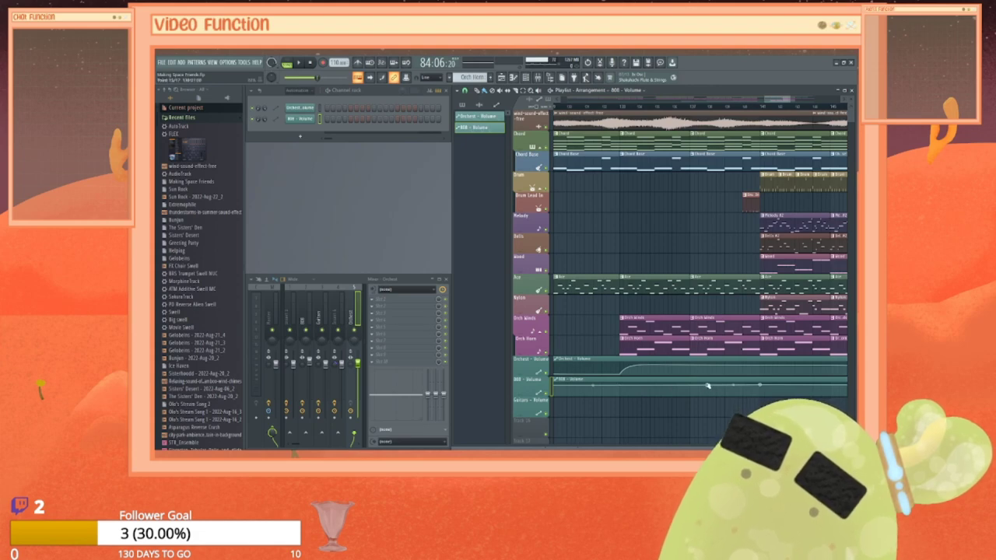
drag(707, 387, 711, 406)
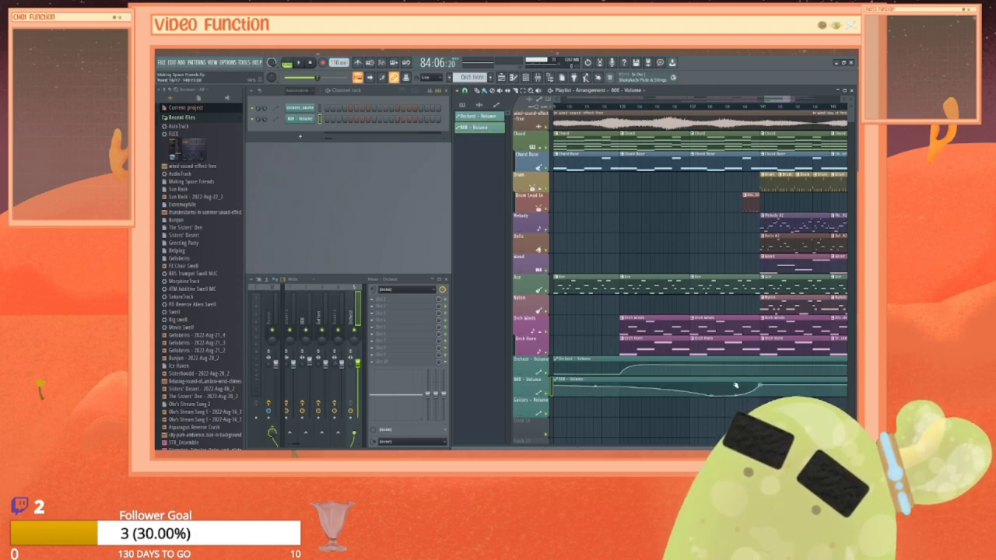
drag(714, 397, 746, 396)
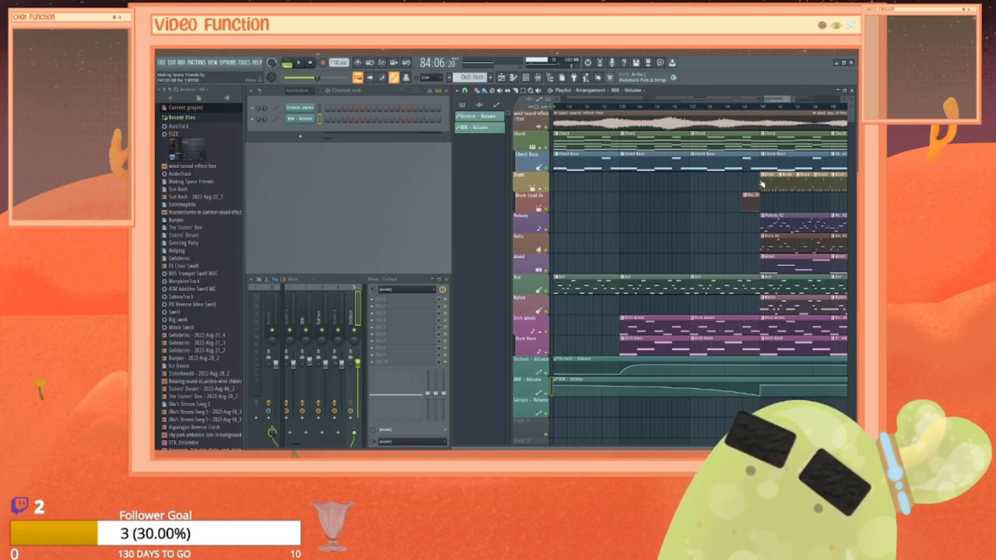
drag(778, 99, 763, 99)
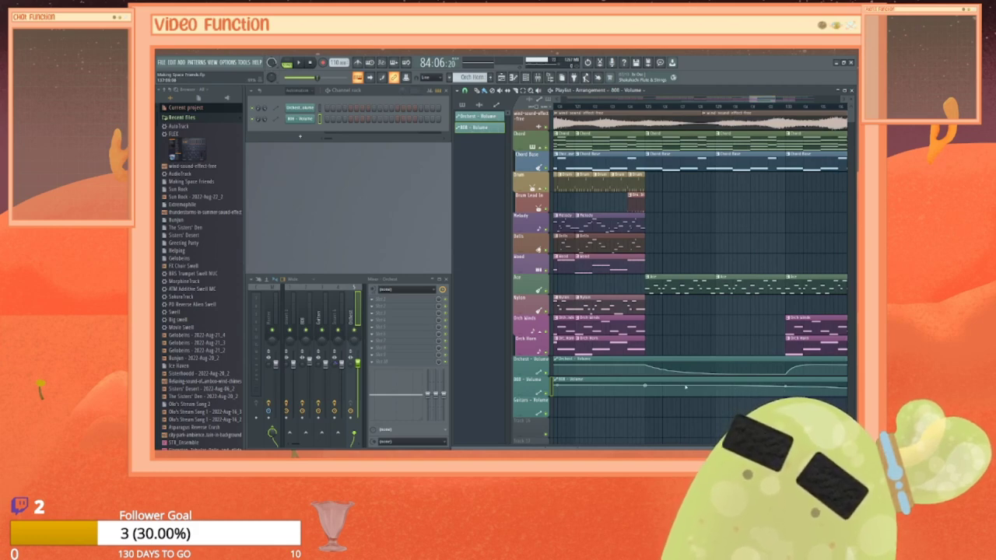
drag(686, 386, 670, 402)
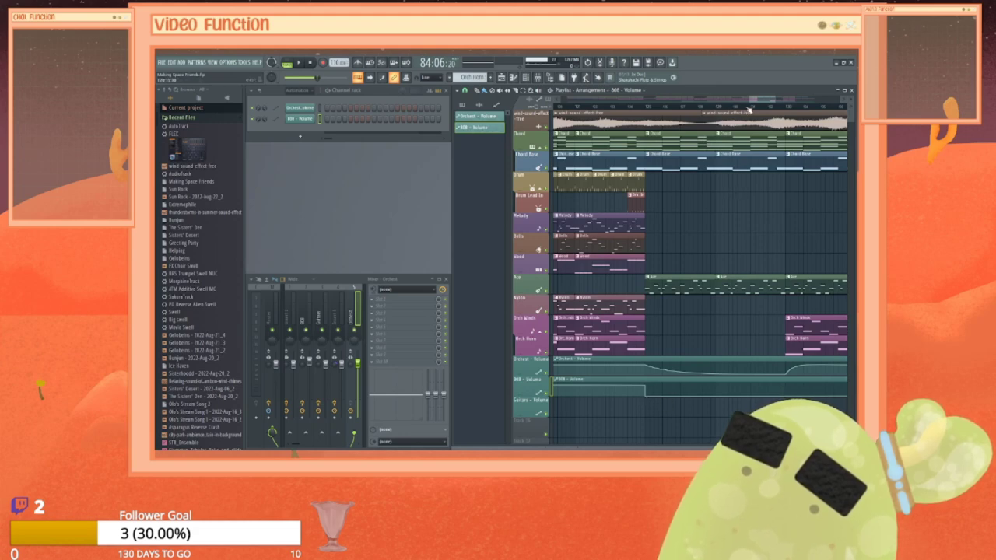
Step: Shape a short 808 volume fade-out ending at bar 149 with the last Drum clip, and trim the rest of the automation clip
drag(765, 99, 800, 99)
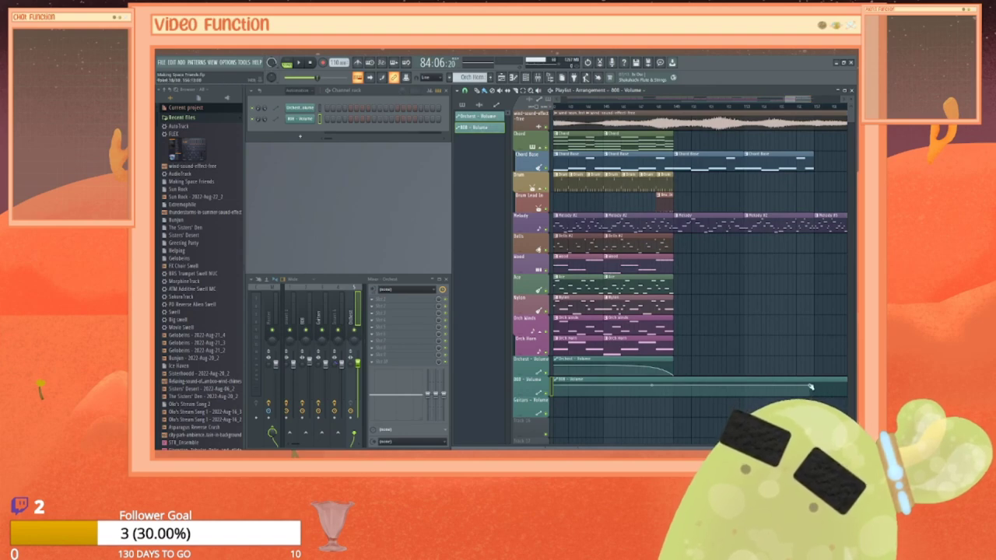
drag(807, 386, 676, 386)
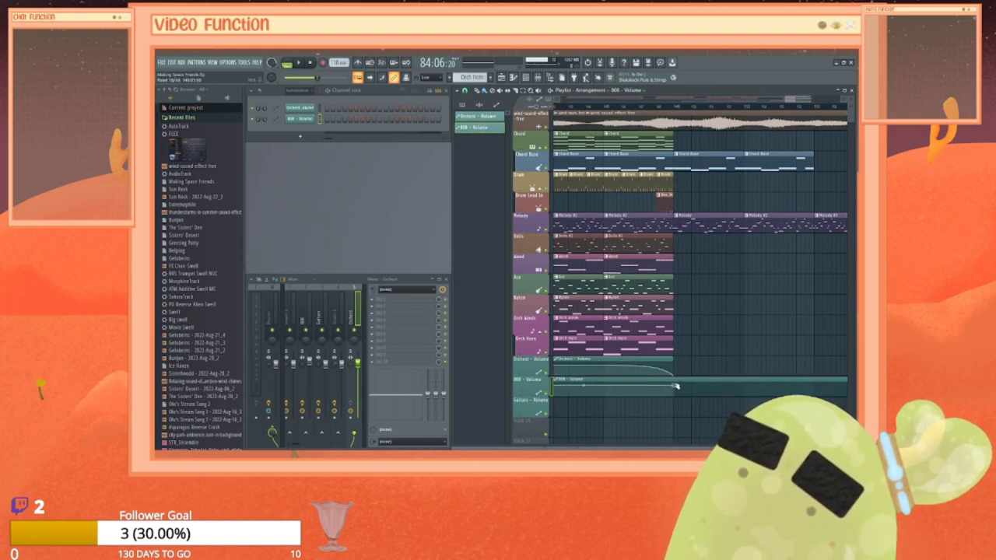
scroll(683, 364, down, 1)
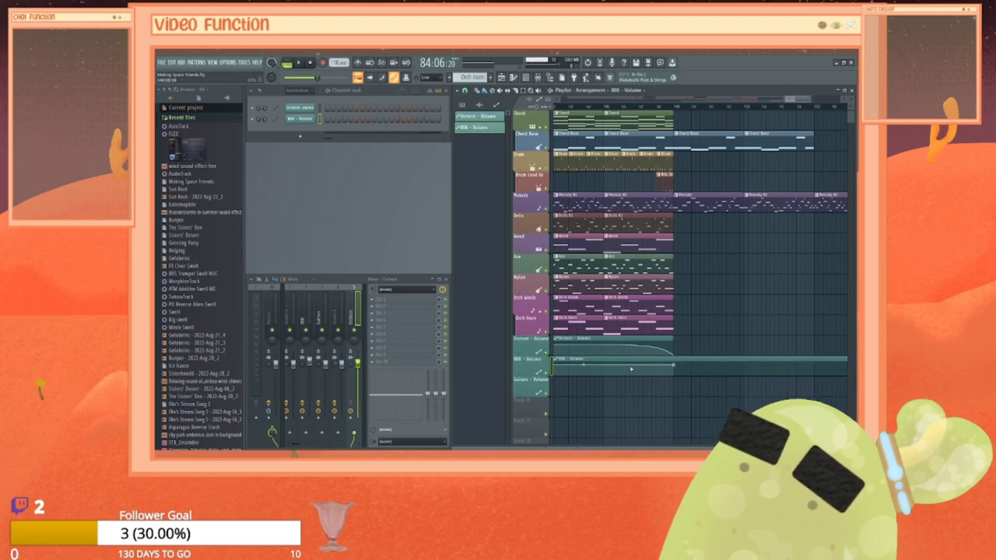
right_click(634, 365)
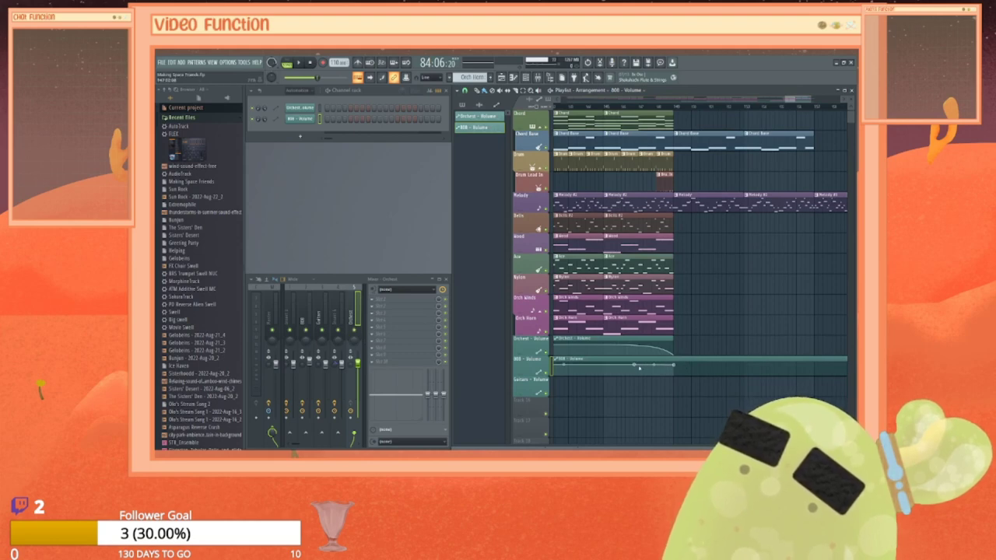
mouse_move(673, 365)
mouse_down()
mouse_move(675, 384)
mouse_move(657, 366)
mouse_move(678, 376)
mouse_up()
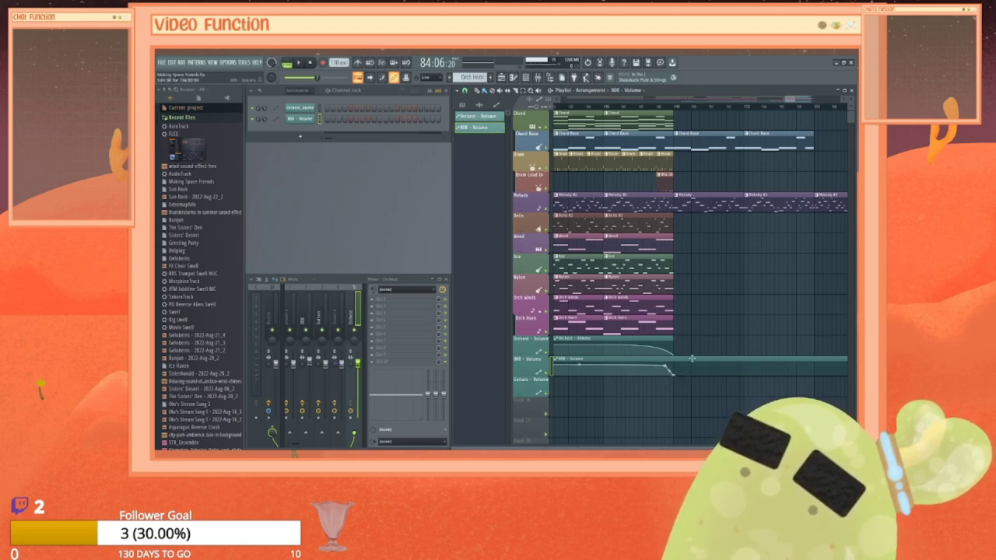
drag(682, 148, 609, 149)
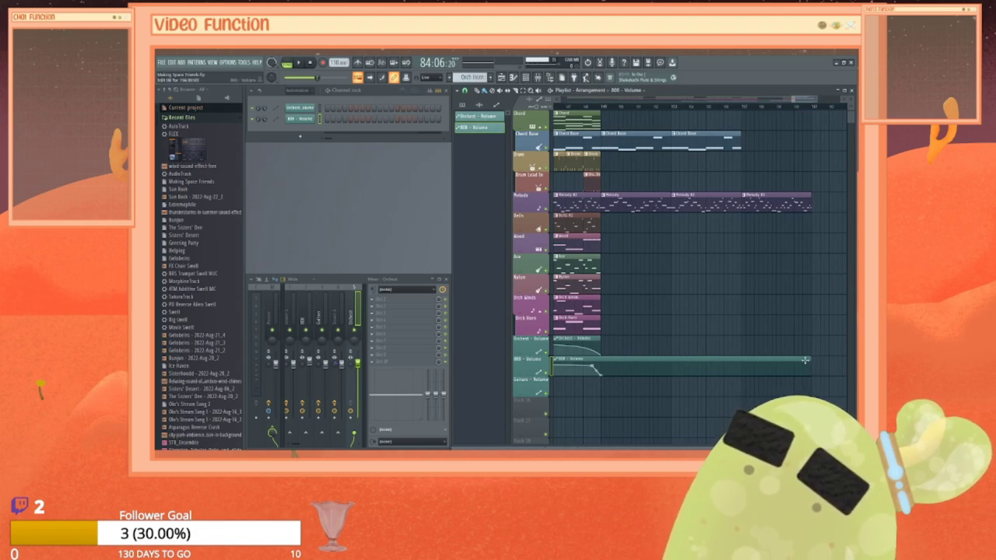
drag(810, 359, 599, 360)
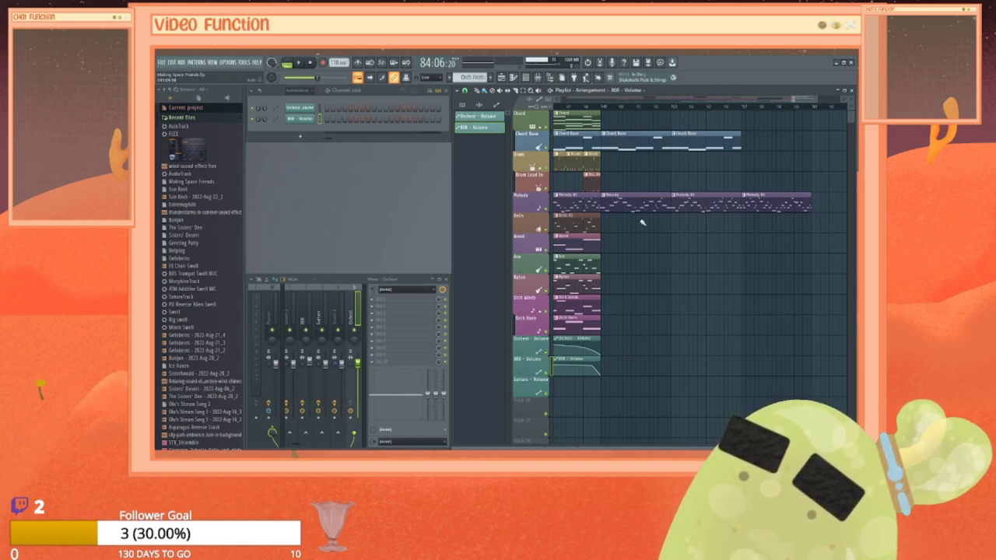
Step: Play the arrangement from the very start through about bar 16, then pause playback
mouse_move(805, 99)
mouse_down()
mouse_move(574, 99)
mouse_move(804, 99)
mouse_up()
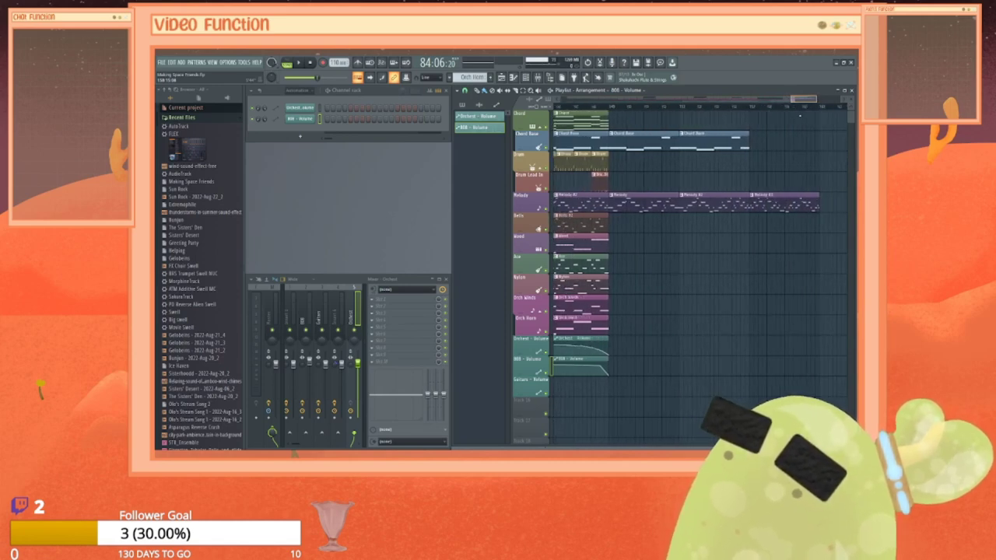
drag(804, 99, 530, 118)
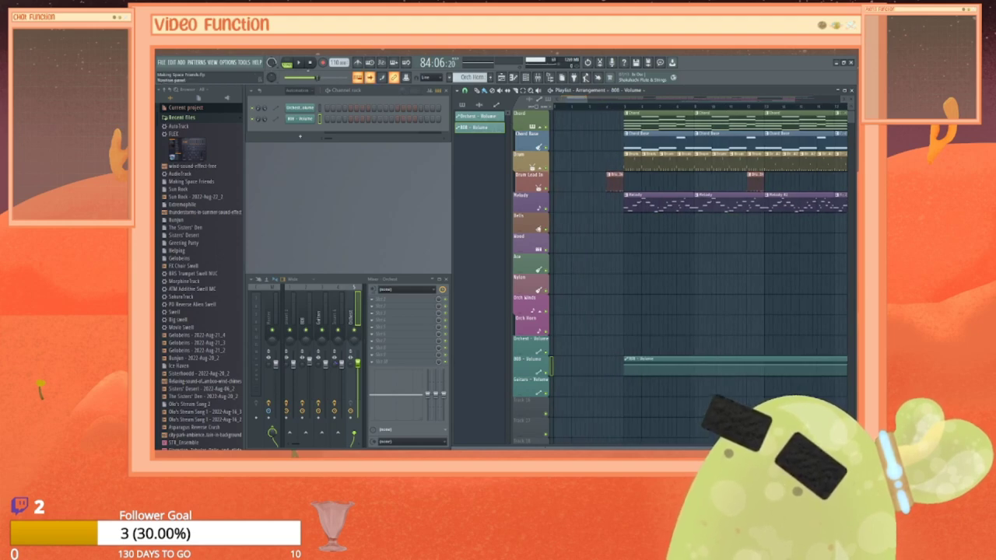
click(311, 63)
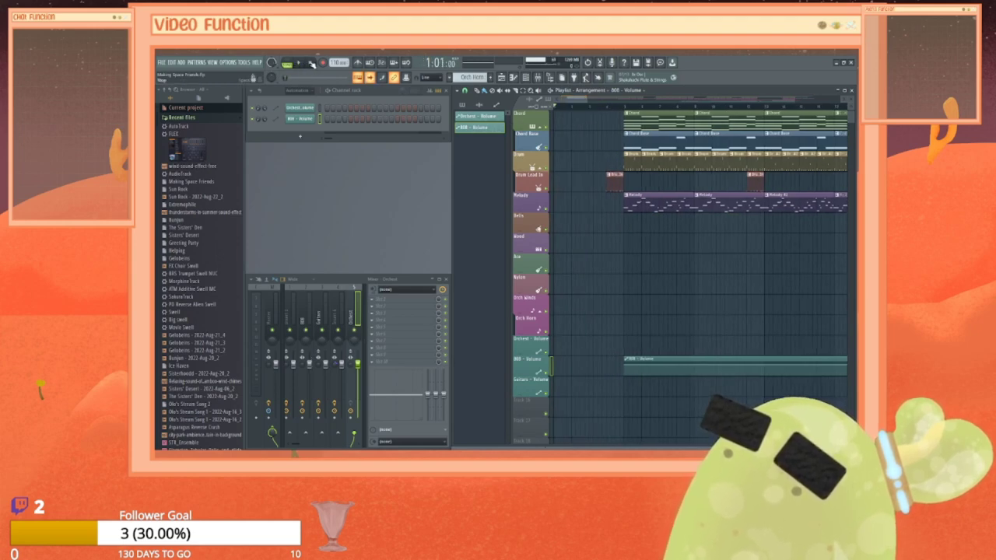
click(300, 63)
scroll(617, 294, up, 1)
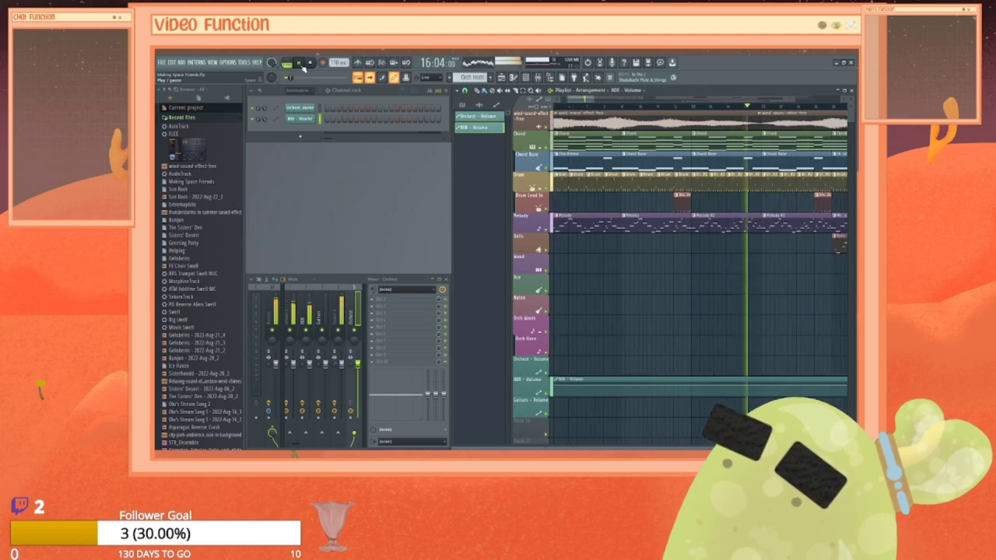
click(303, 65)
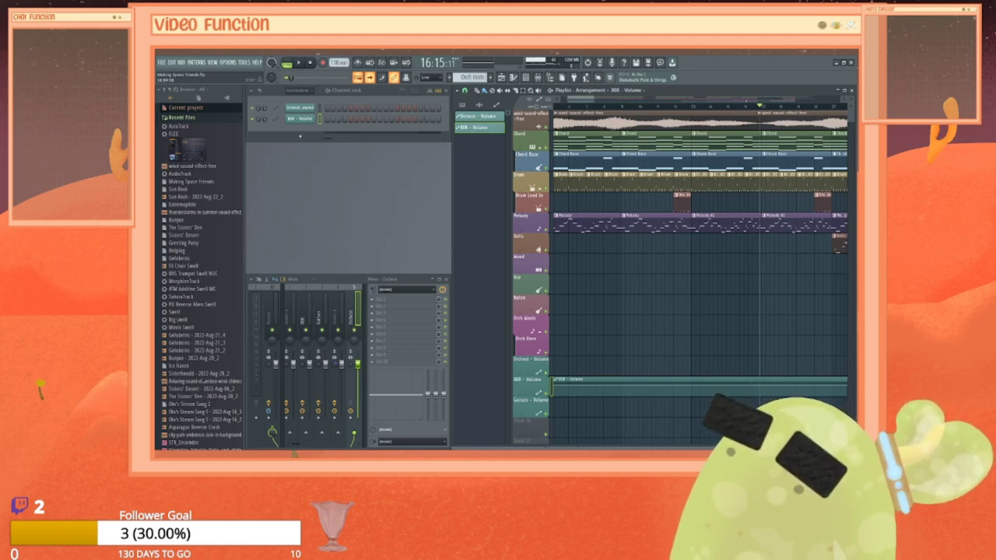
Step: Examine the clips and the Orchest and 808 volume automation across the whole arrangement, from bar 16 to the end and back to the start
scroll(746, 103, right, 1)
scroll(700, 234, right, 4)
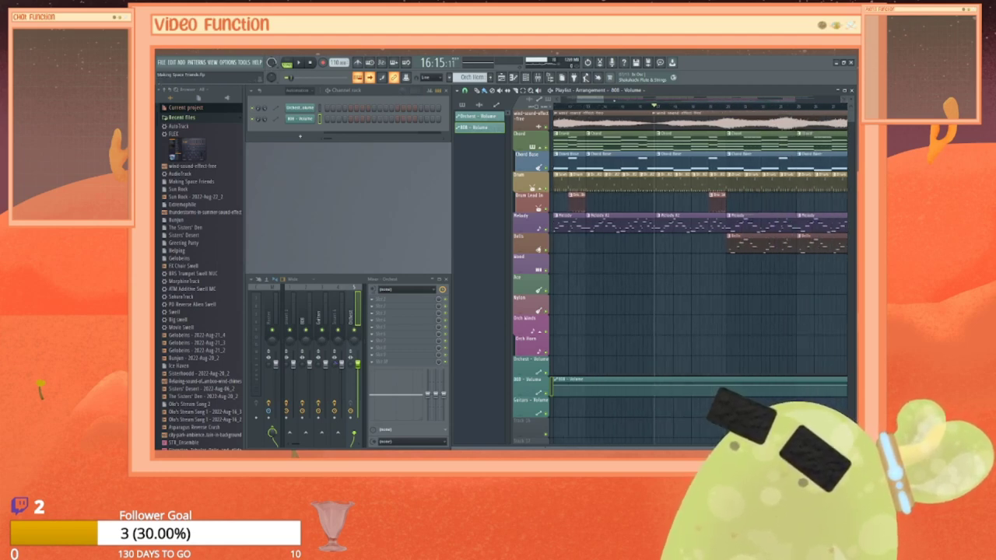
scroll(700, 272, right, 2)
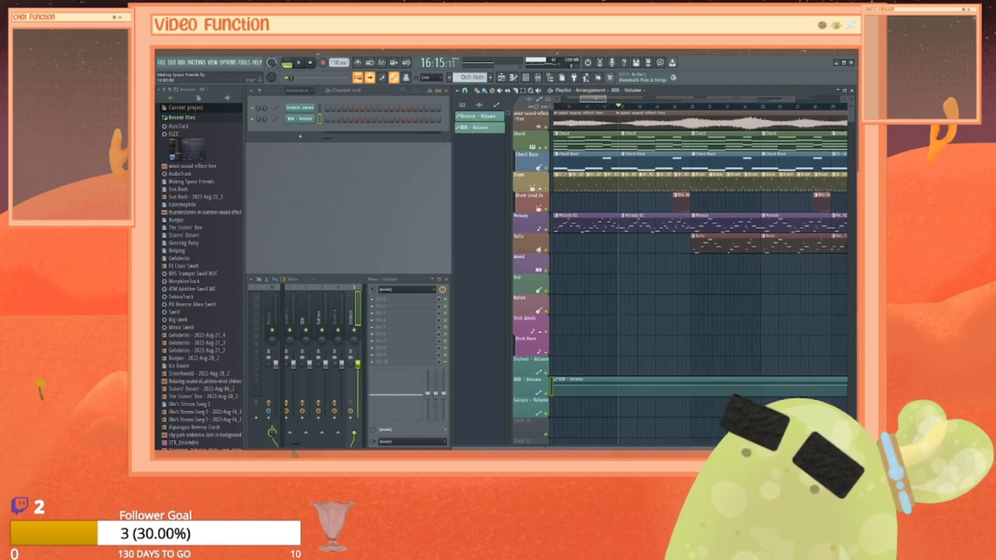
scroll(700, 265, right, 3)
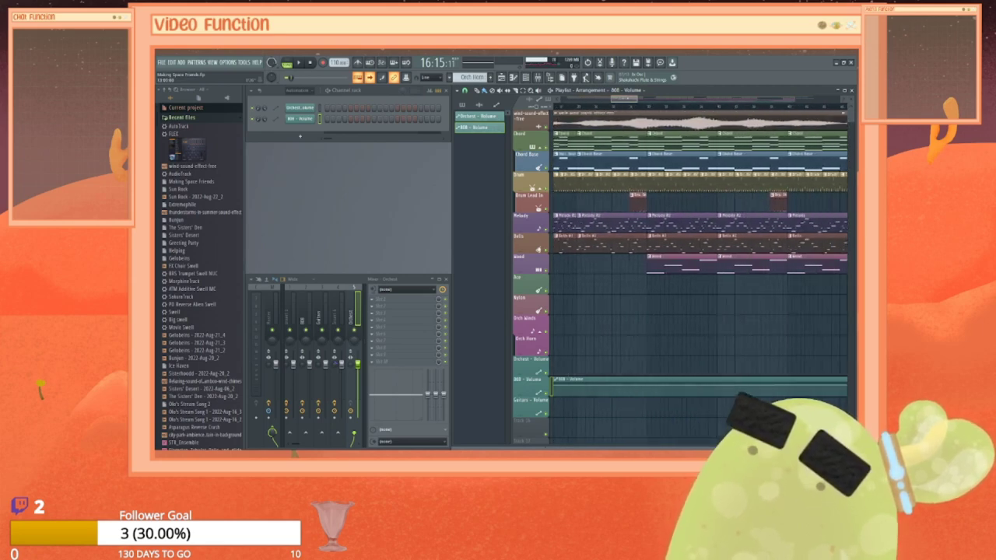
scroll(699, 265, right, 8)
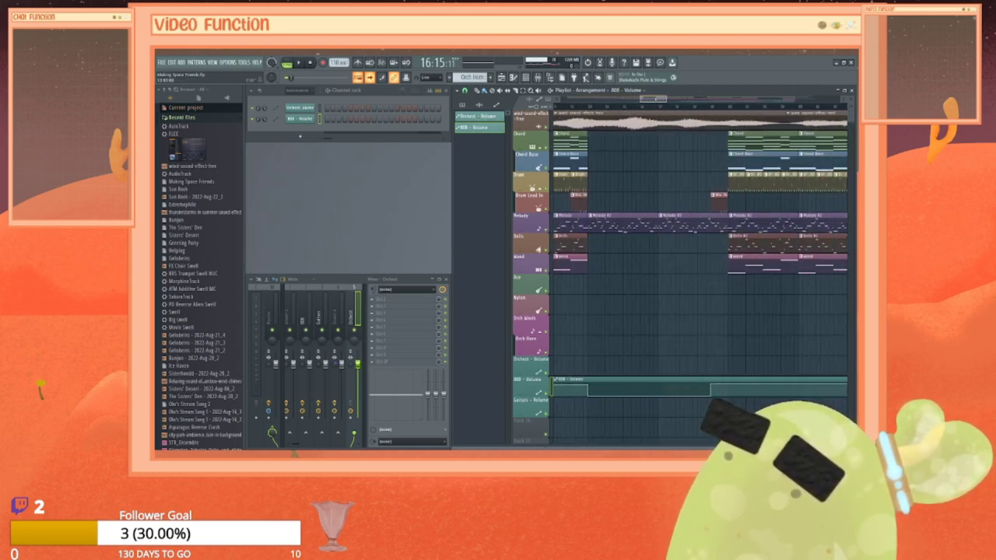
scroll(700, 264, right, 8)
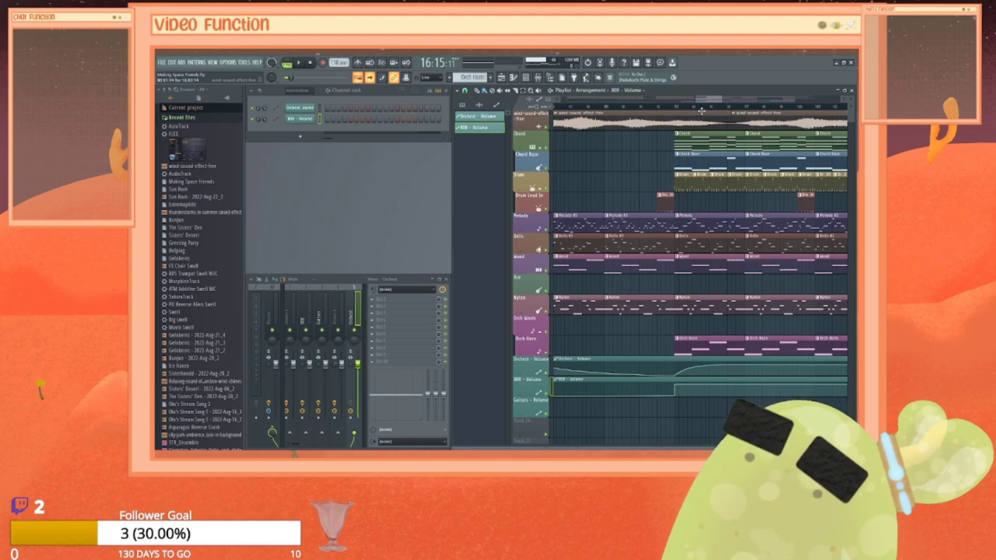
scroll(706, 111, right, 2)
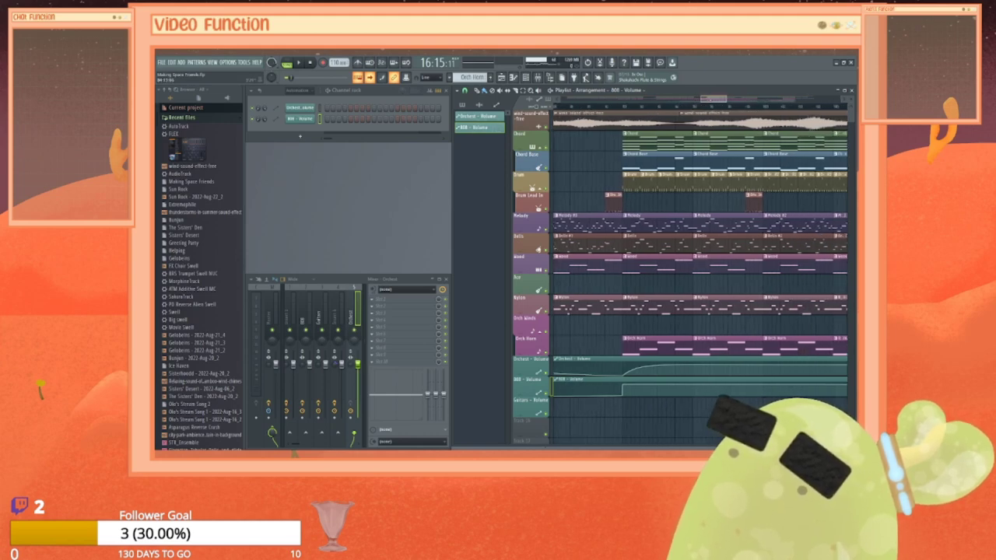
scroll(700, 264, right, 5)
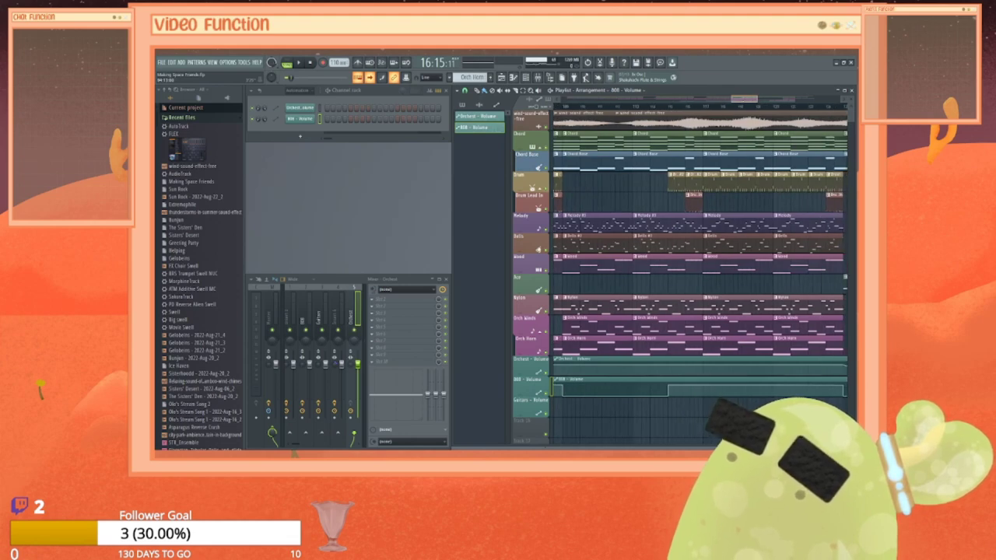
scroll(700, 265, right, 3)
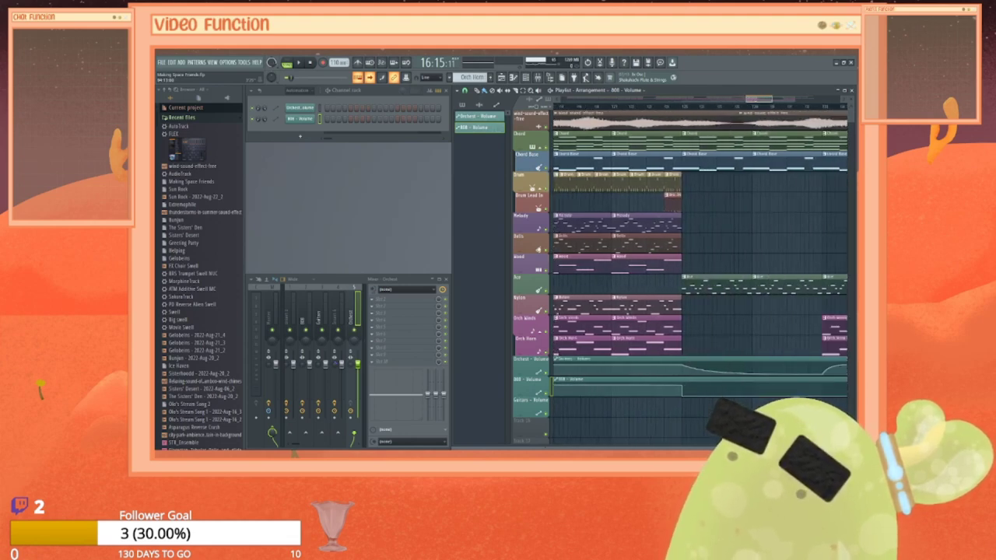
scroll(700, 264, right, 6)
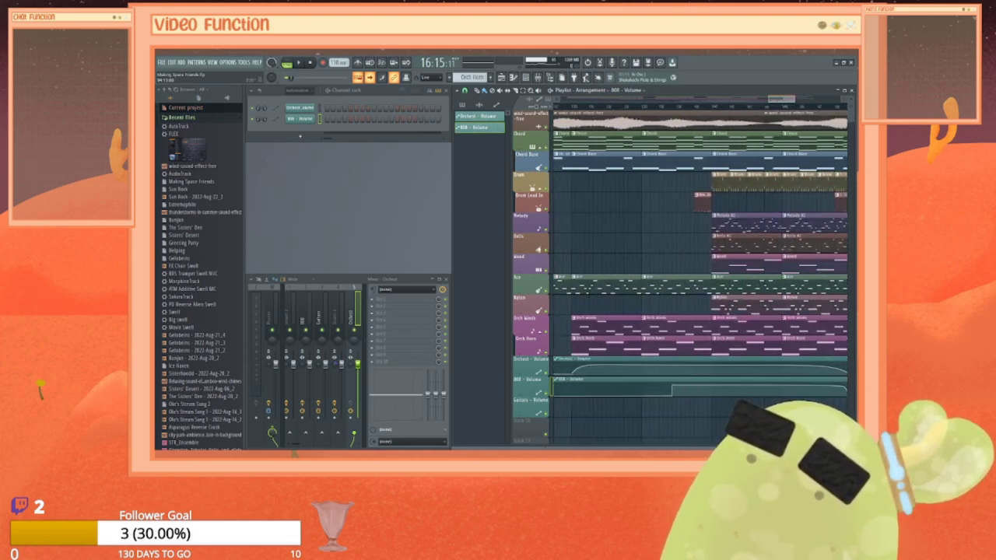
scroll(700, 265, right, 8)
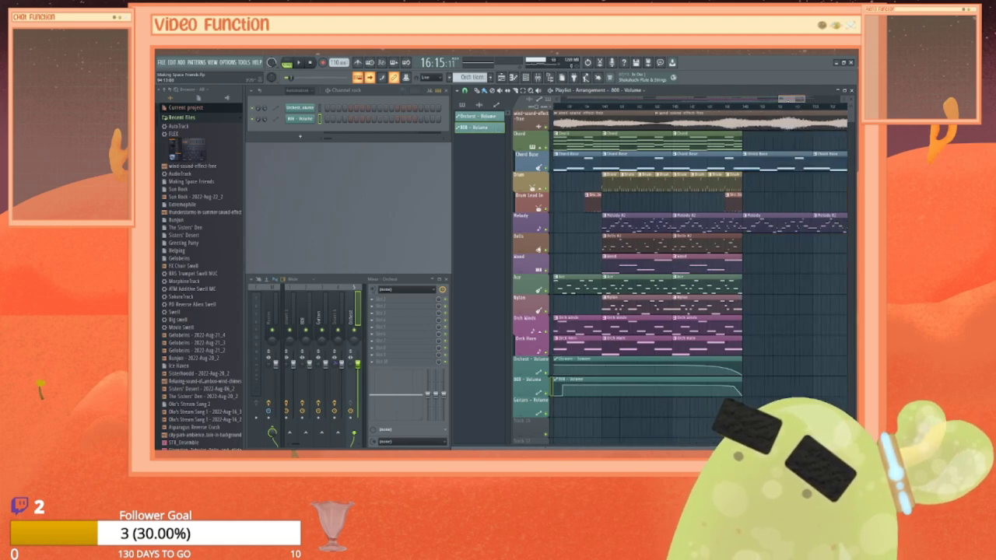
scroll(700, 268, left, 15)
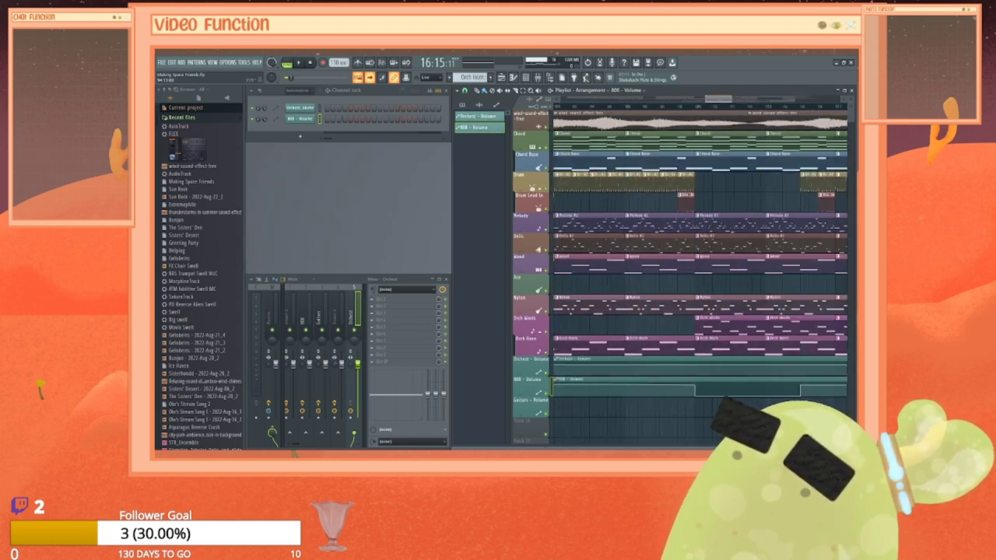
scroll(701, 268, left, 4)
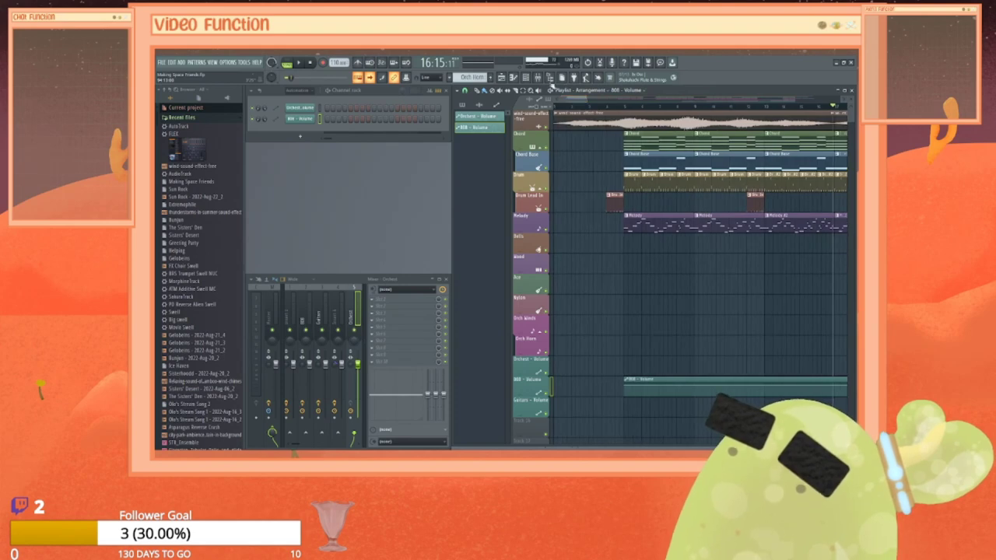
Step: Save the Making Space Friends project, and open the project Olo's Stream Song 2
click(162, 62)
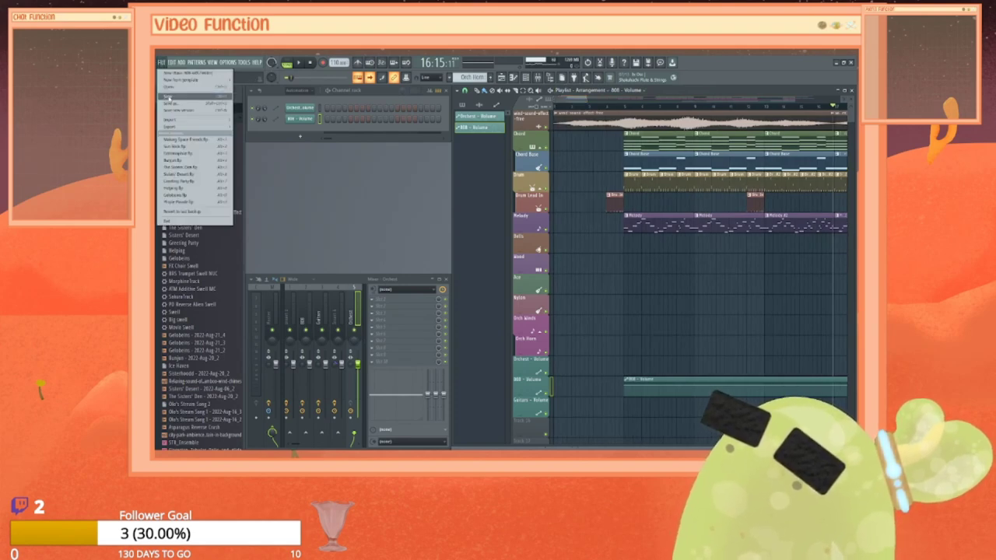
click(171, 99)
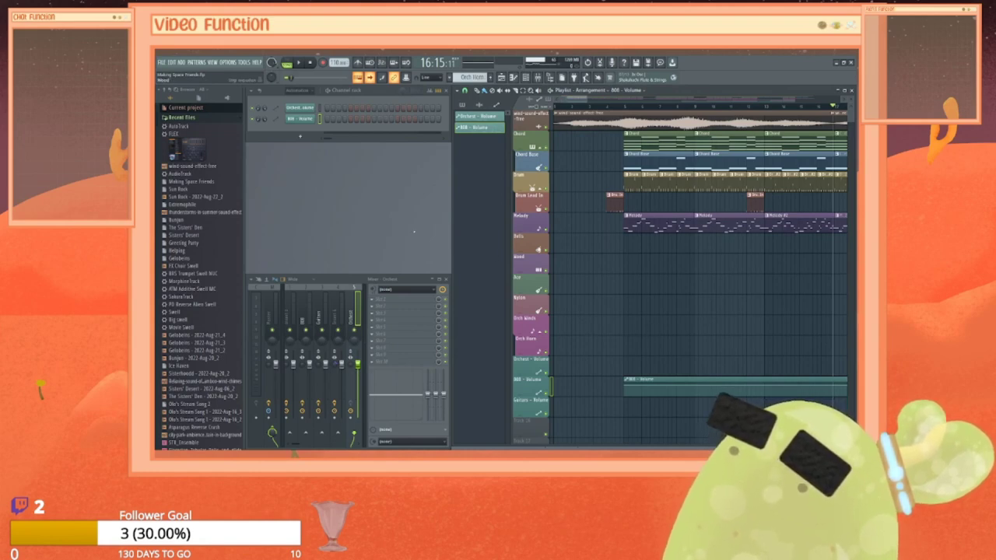
click(161, 62)
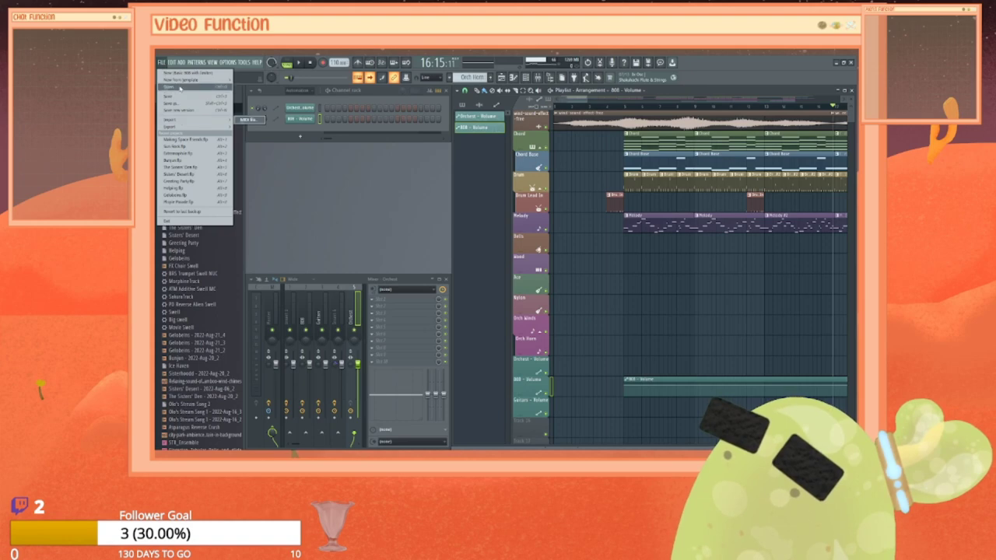
click(181, 87)
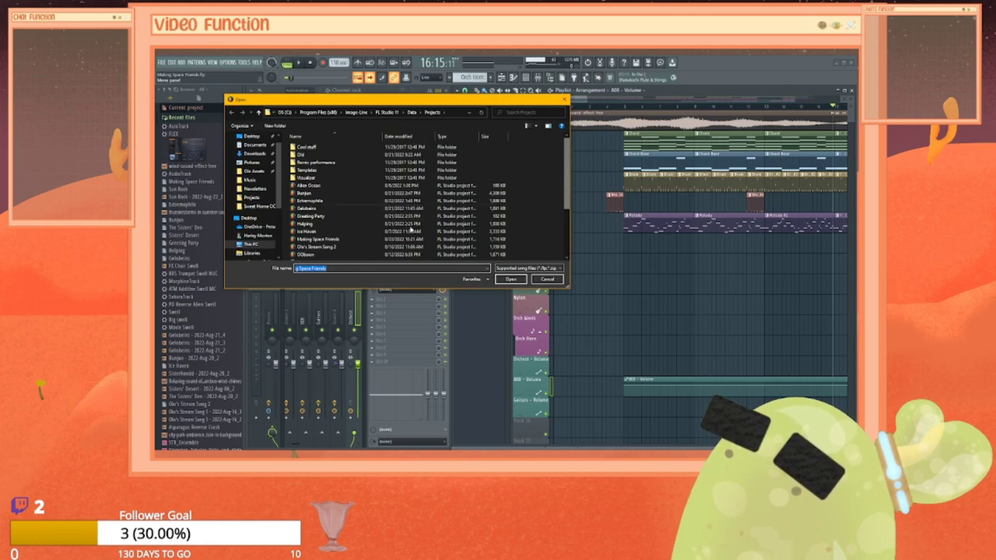
click(342, 247)
click(510, 279)
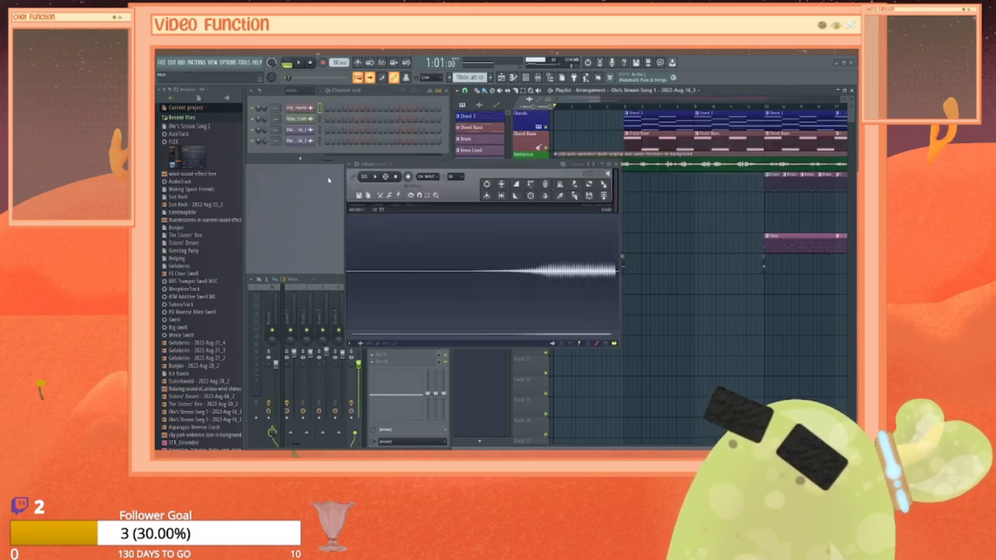
Step: Close the Edison audio editor window covering the mixer and playlist
click(398, 195)
click(389, 195)
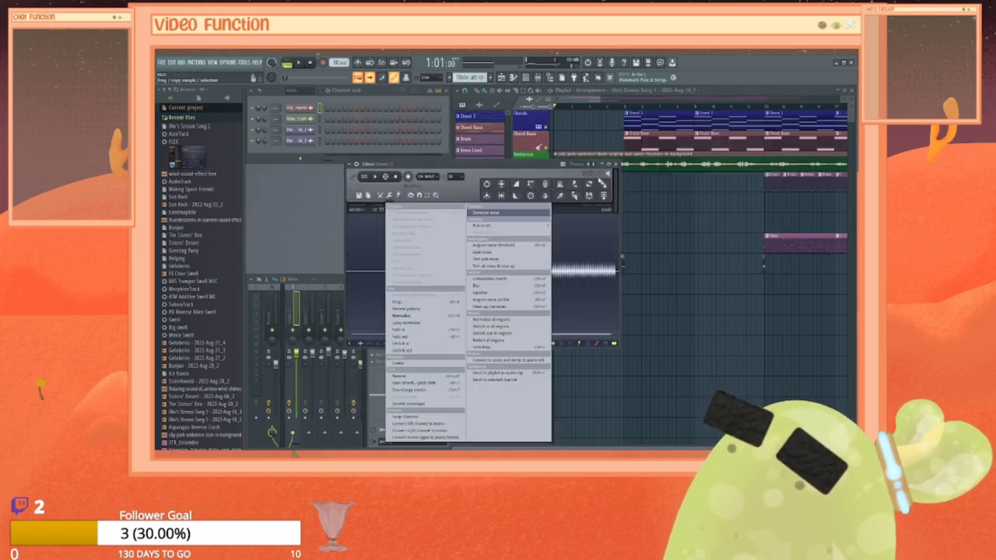
click(614, 165)
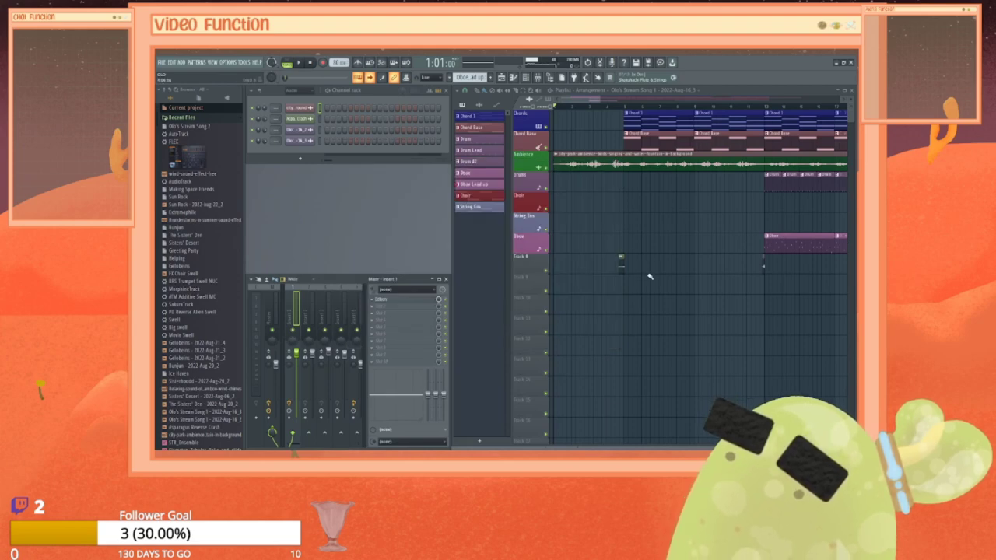
Step: Play the song from the start to about bar 27, show the Unsorted channels in the Channel rack meanwhile, and stop playback
mouse_move(576, 99)
mouse_down()
mouse_move(785, 99)
mouse_move(580, 99)
mouse_up()
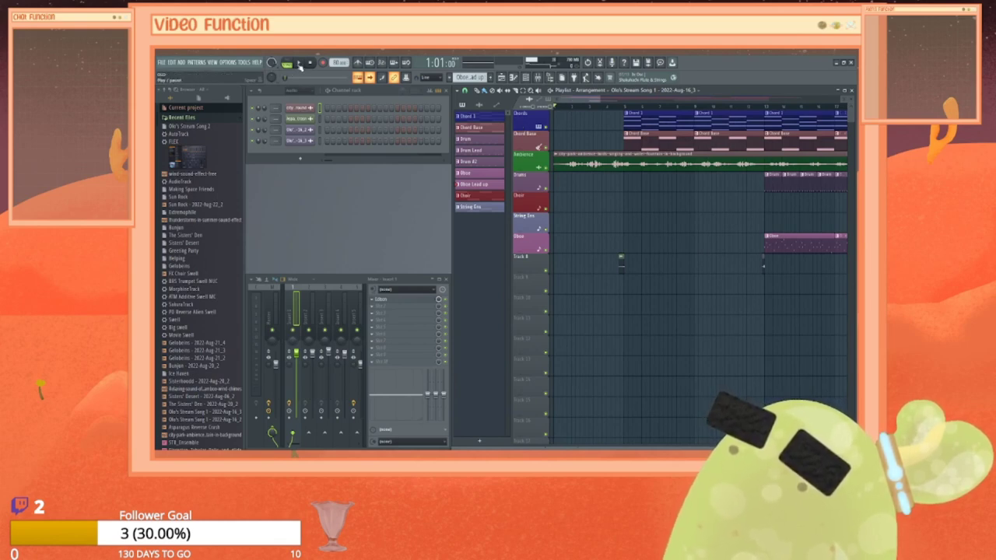
click(300, 66)
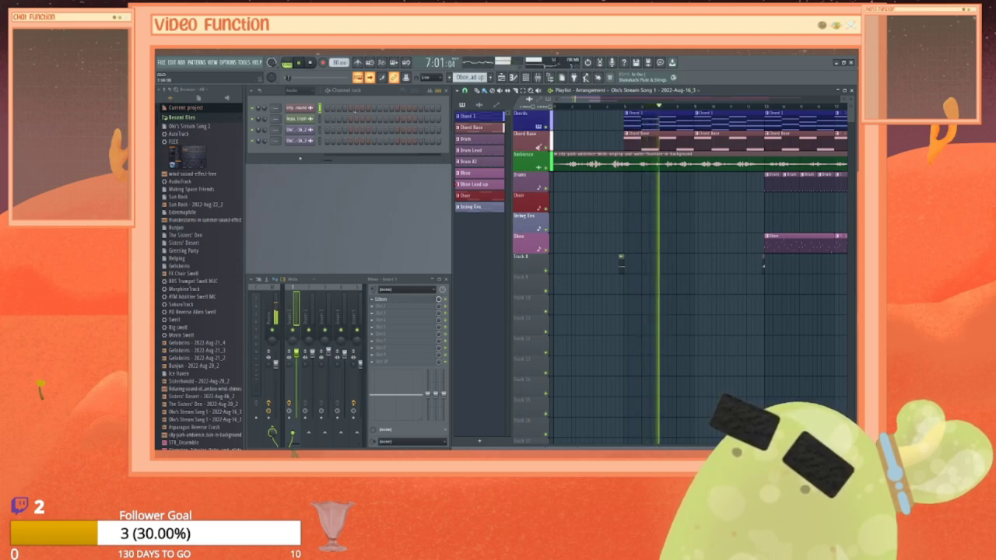
click(292, 91)
click(297, 116)
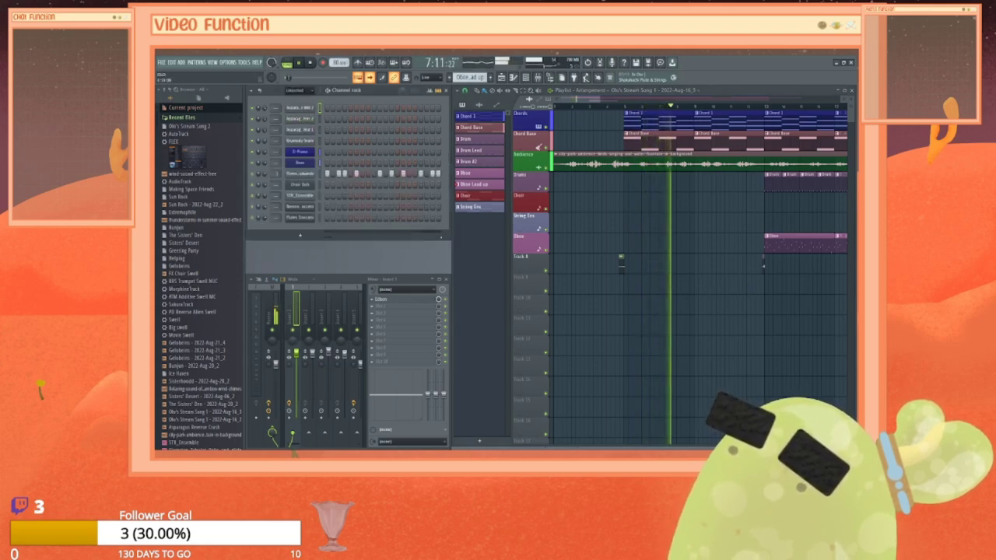
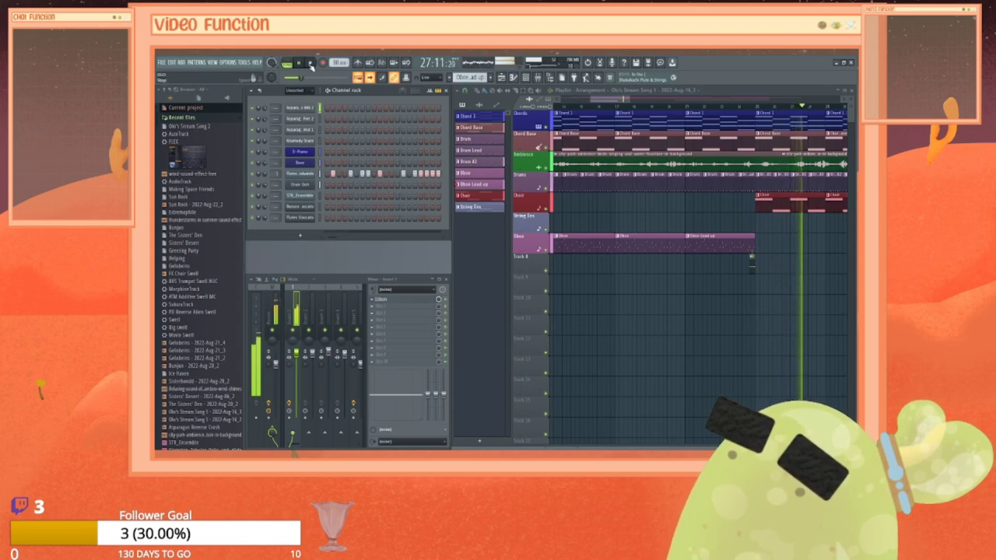
key(space)
Step: Play the song from bar 49, where the String Ens clips begin, to about bar 52, and pause playback
drag(574, 99, 622, 98)
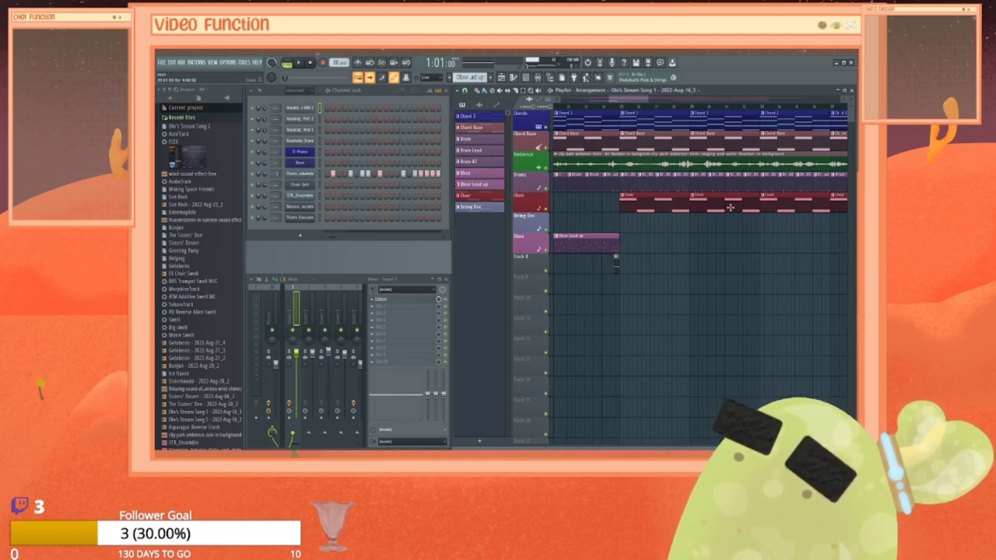
mouse_move(622, 99)
mouse_down()
mouse_move(656, 99)
mouse_move(619, 99)
mouse_up()
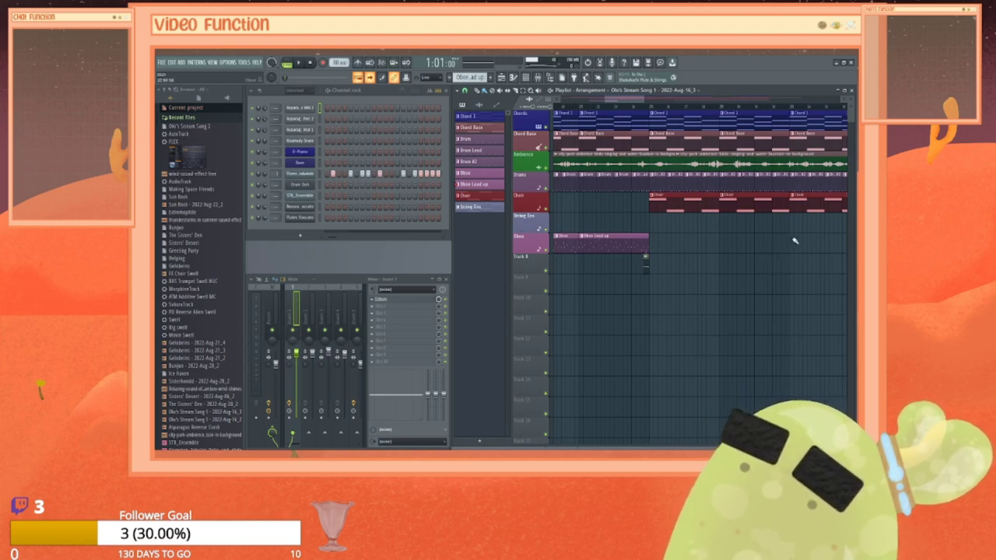
drag(623, 99, 629, 99)
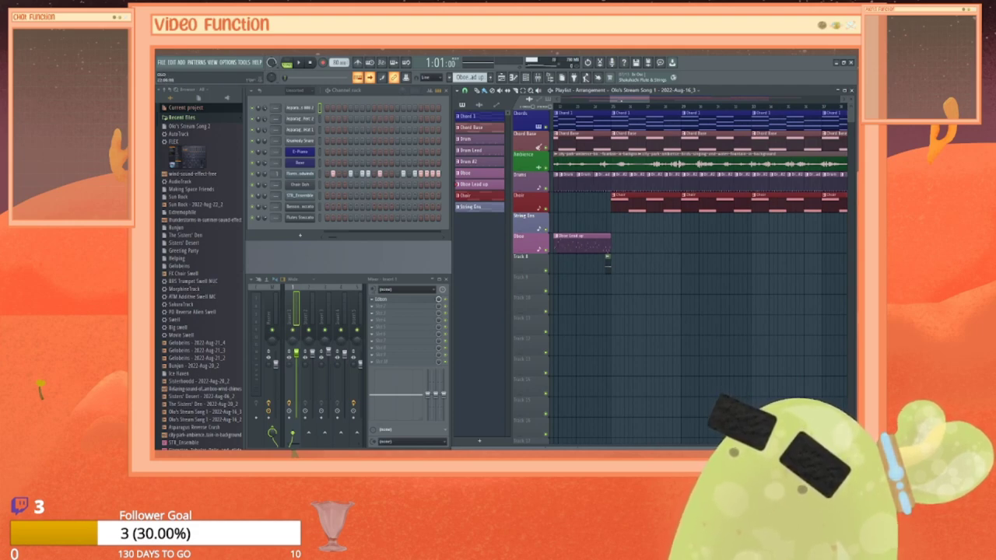
drag(630, 99, 638, 99)
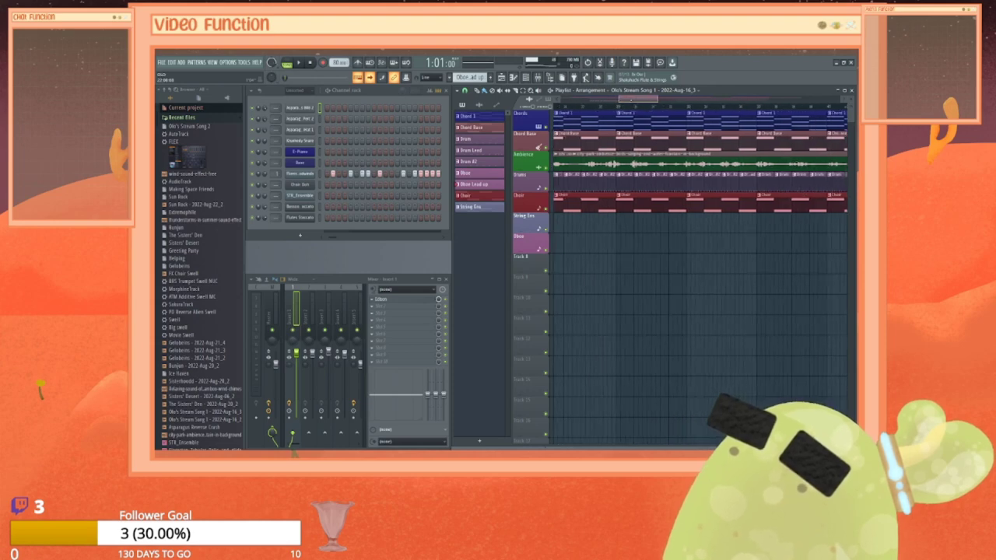
drag(638, 98, 686, 99)
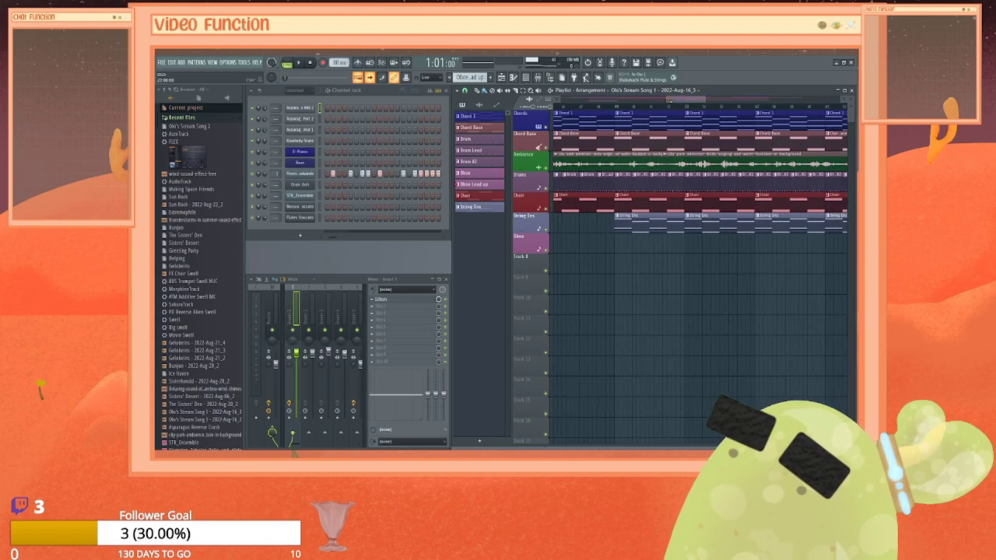
click(615, 106)
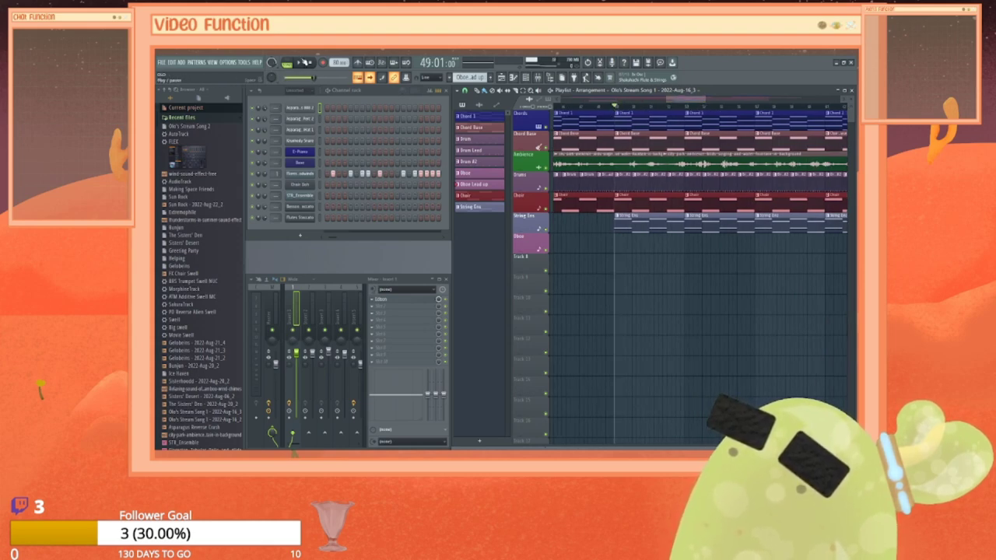
key(space)
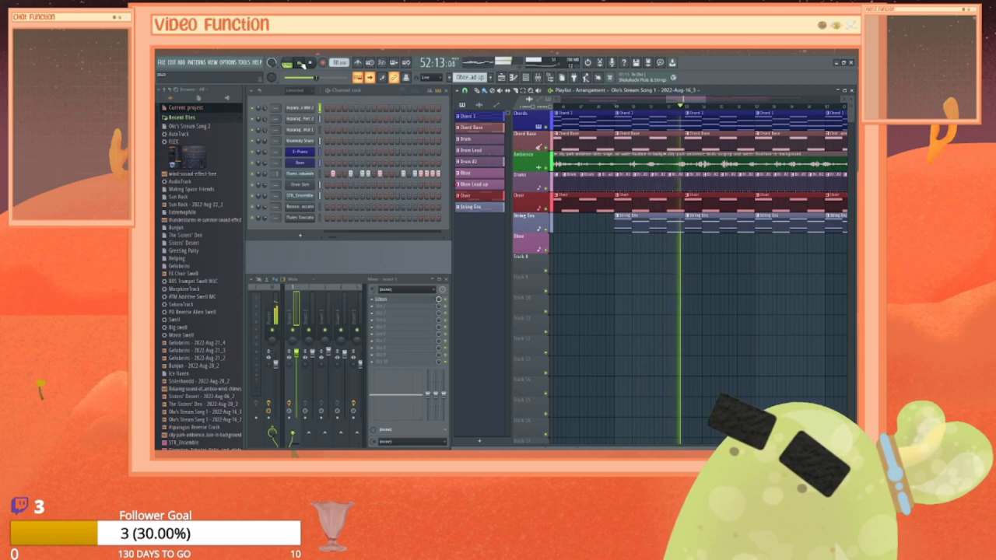
click(300, 63)
Step: Examine the remaining clips through the song's end, and the opening sections up to the first Choir clips
drag(687, 99, 731, 100)
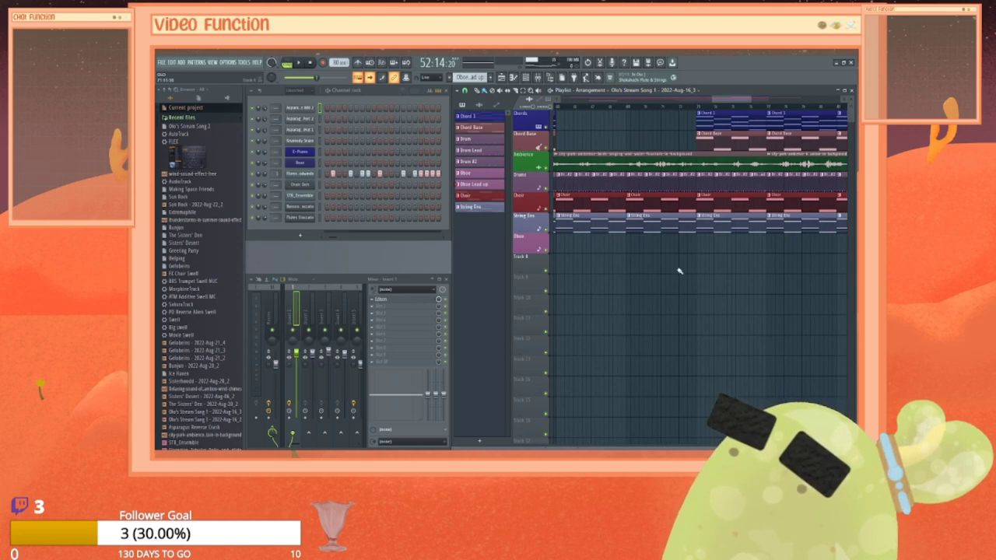
drag(736, 99, 778, 99)
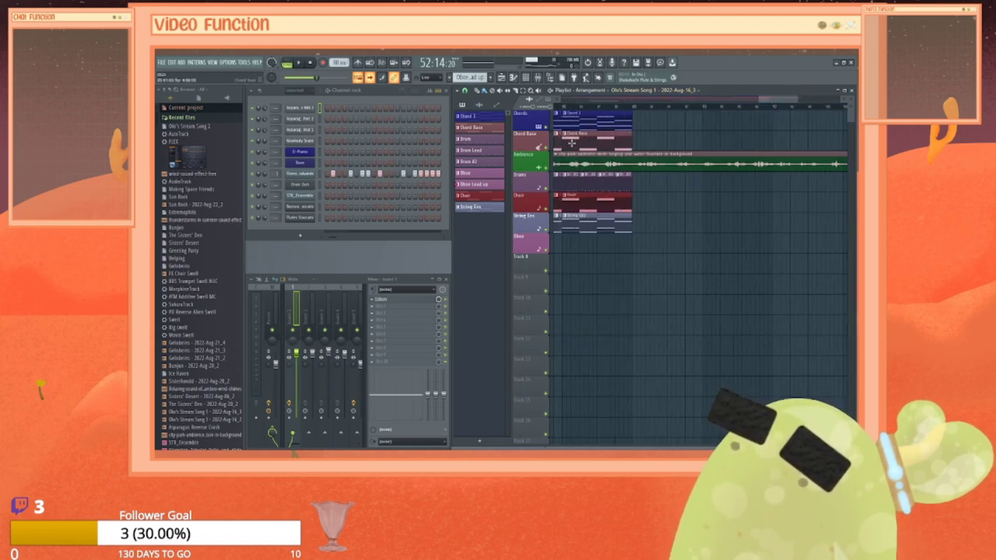
drag(776, 100, 577, 101)
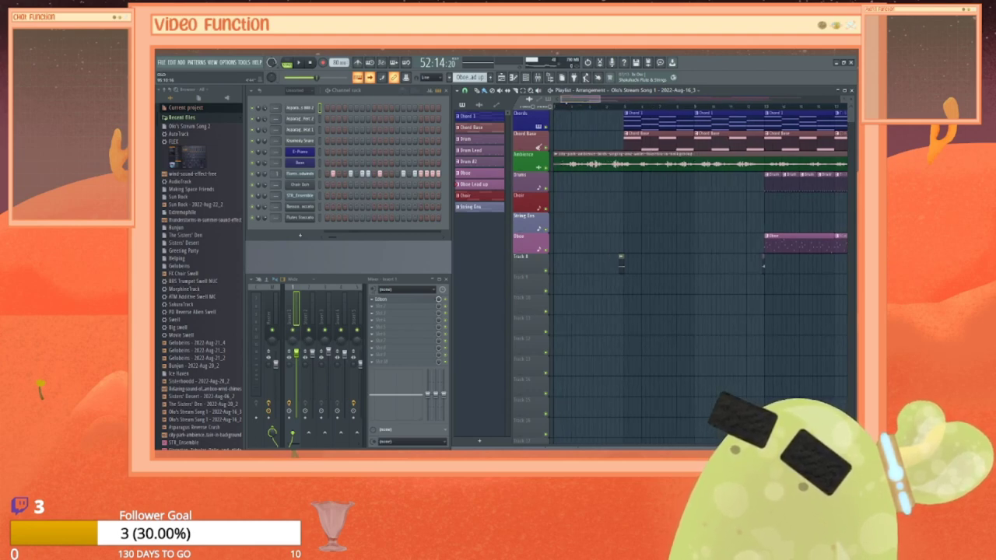
drag(581, 100, 582, 99)
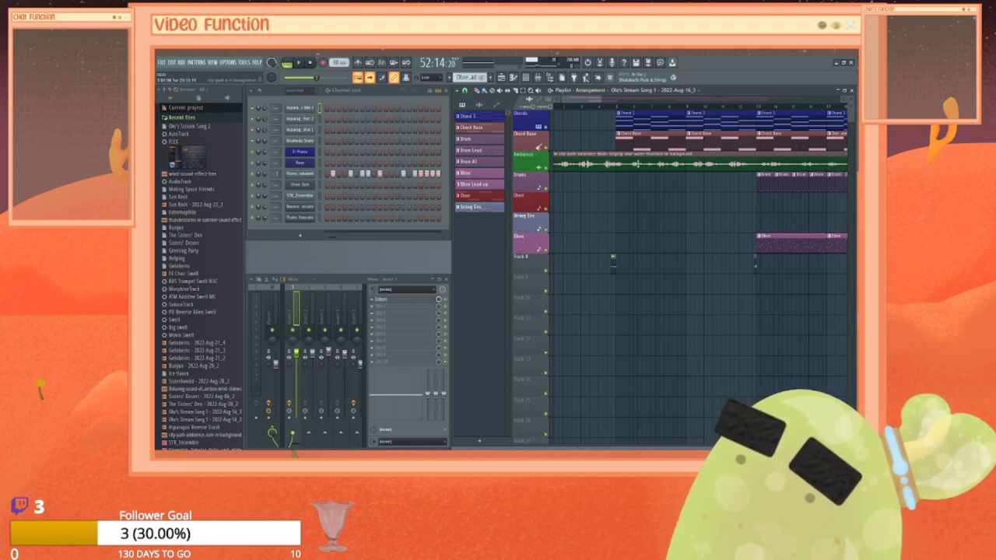
drag(589, 100, 616, 99)
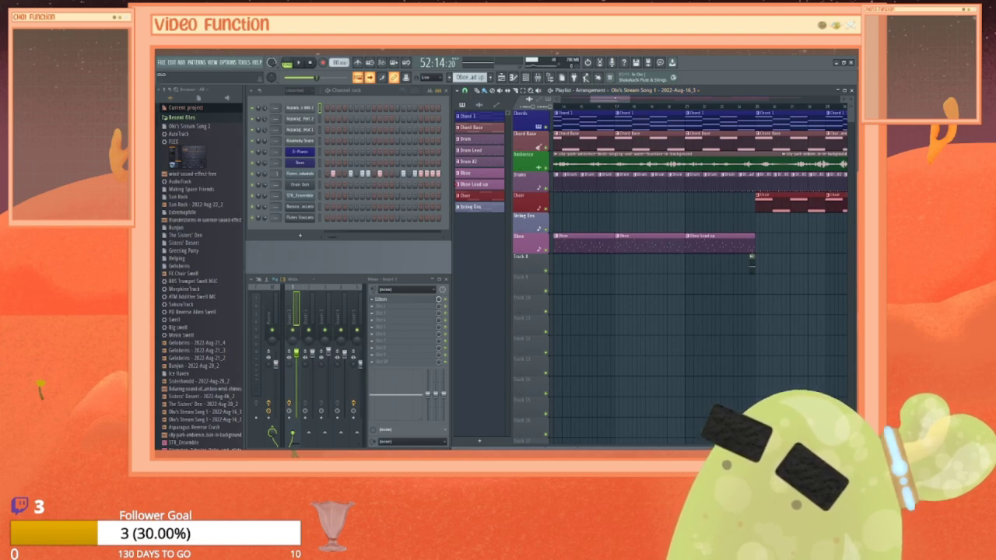
Step: Clone the Oboe pattern and select the Oboe #2 copy
drag(610, 99, 622, 100)
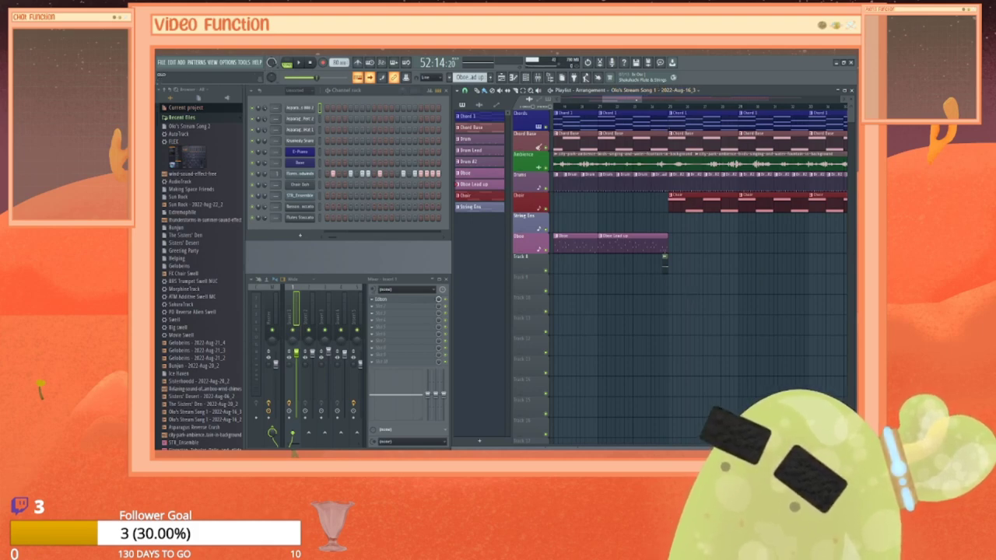
drag(629, 100, 641, 100)
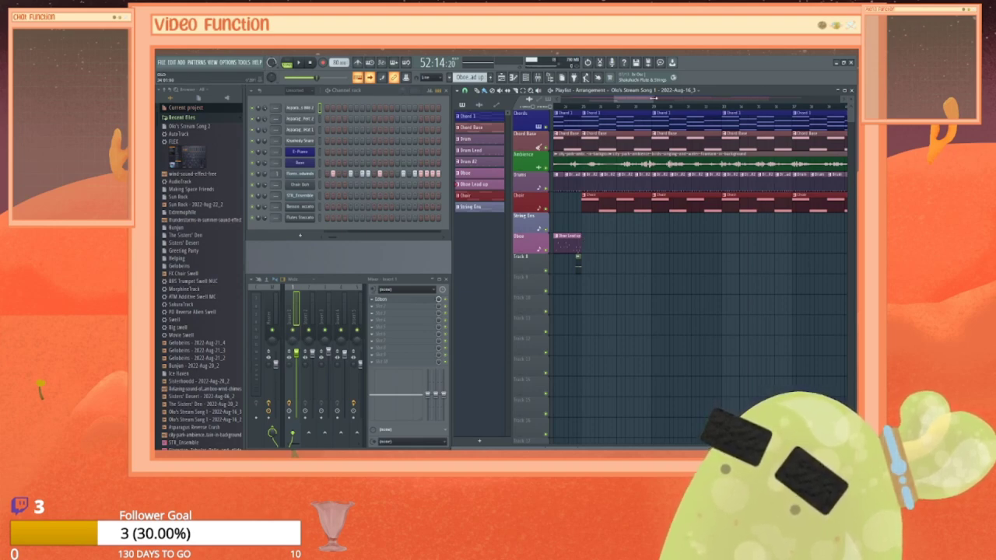
drag(648, 99, 617, 99)
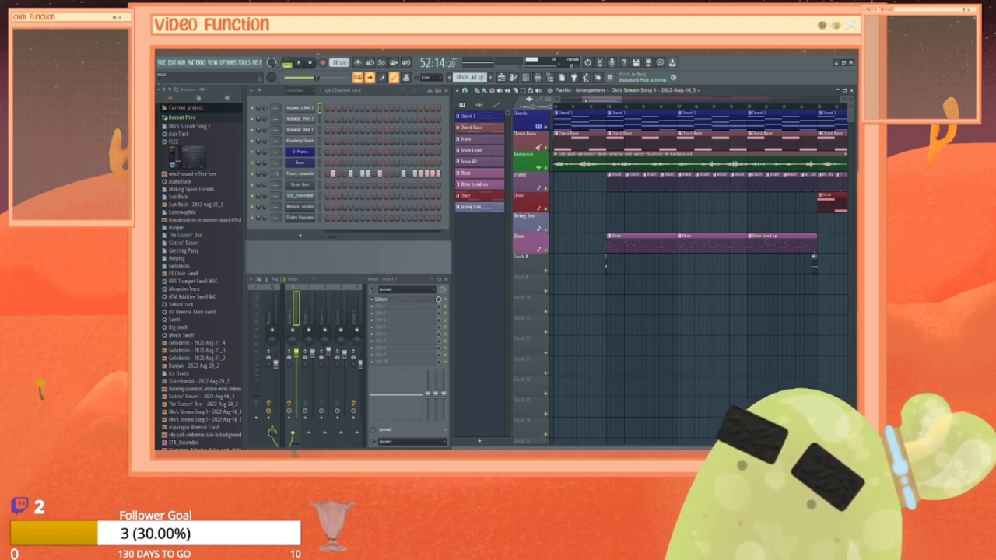
drag(610, 98, 647, 98)
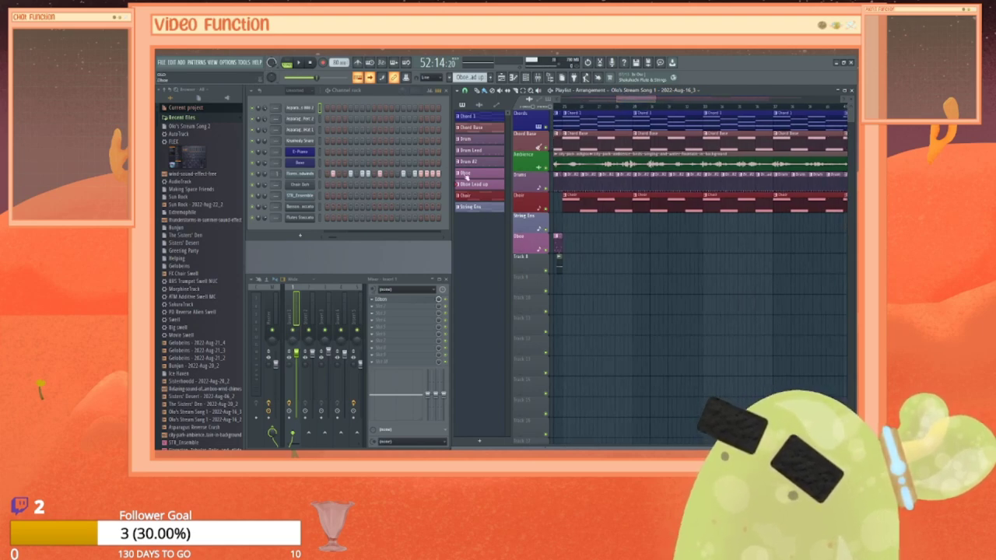
click(467, 174)
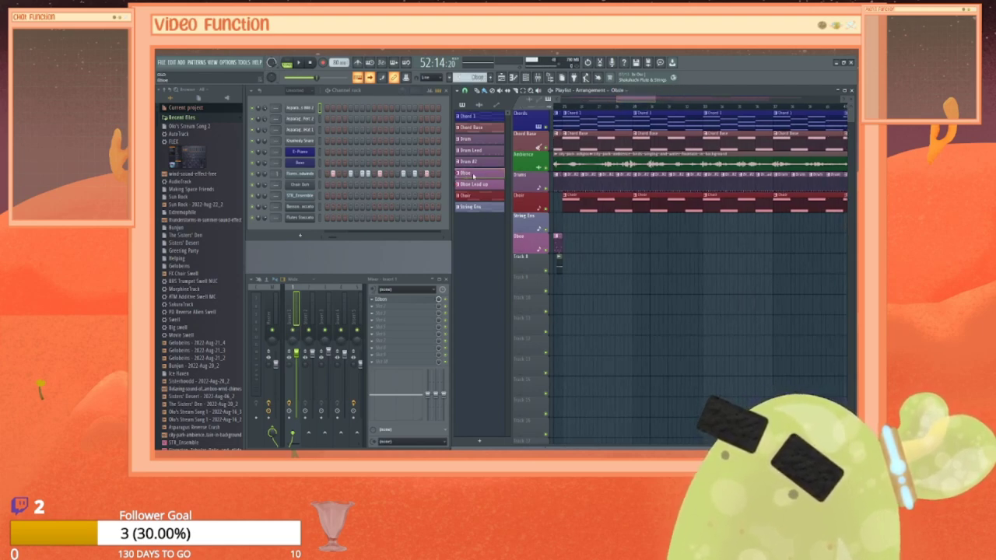
right_click(473, 176)
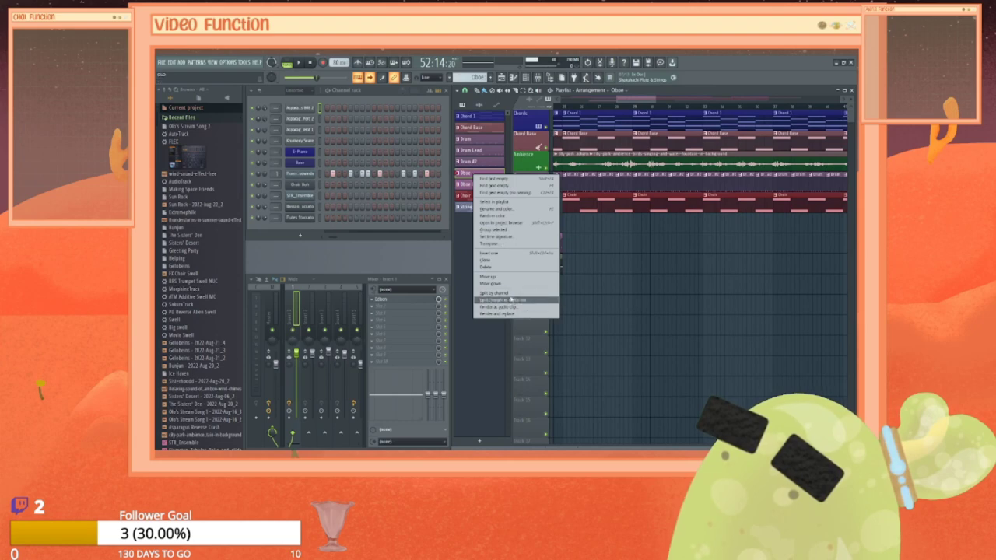
click(497, 260)
click(481, 186)
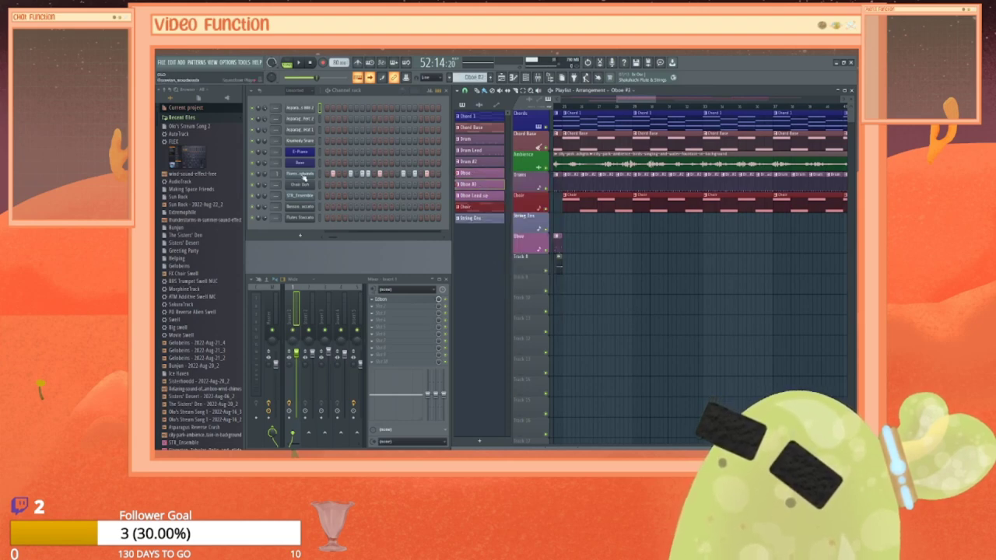
Step: In the woodwinds channel's Piano roll, add one-bar notes C, D, A and C below the melody in bars 1 to 4
right_click(303, 176)
click(325, 178)
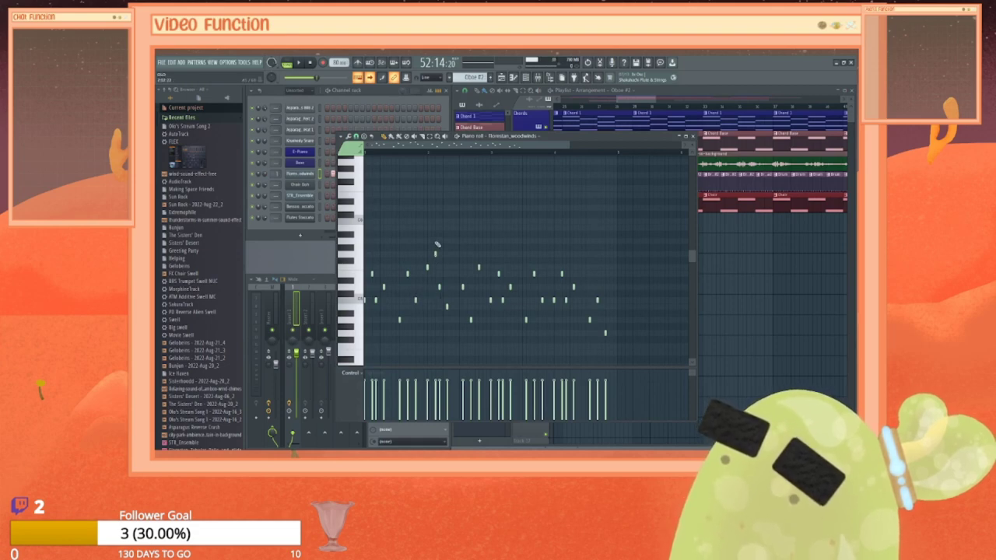
scroll(437, 244, down, 3)
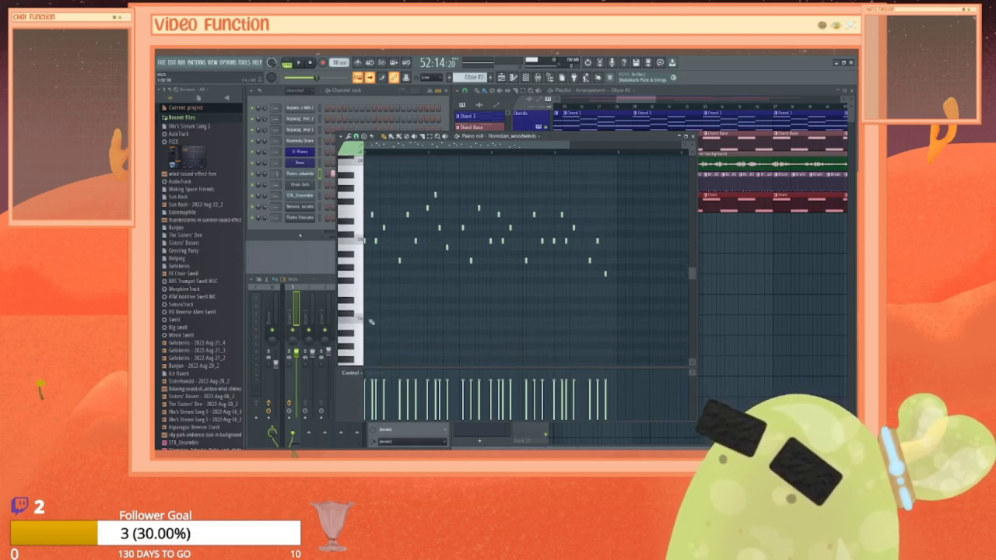
click(358, 319)
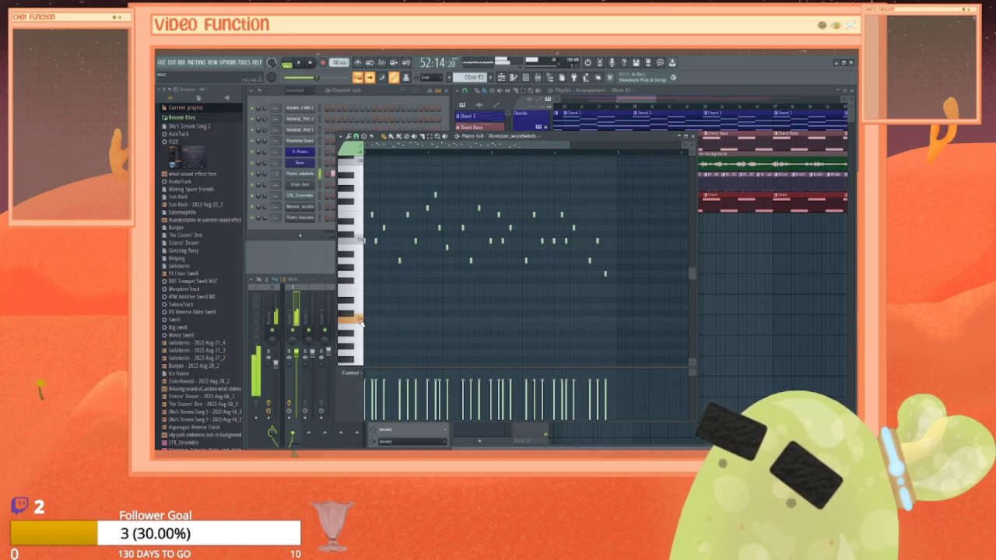
drag(366, 319, 427, 320)
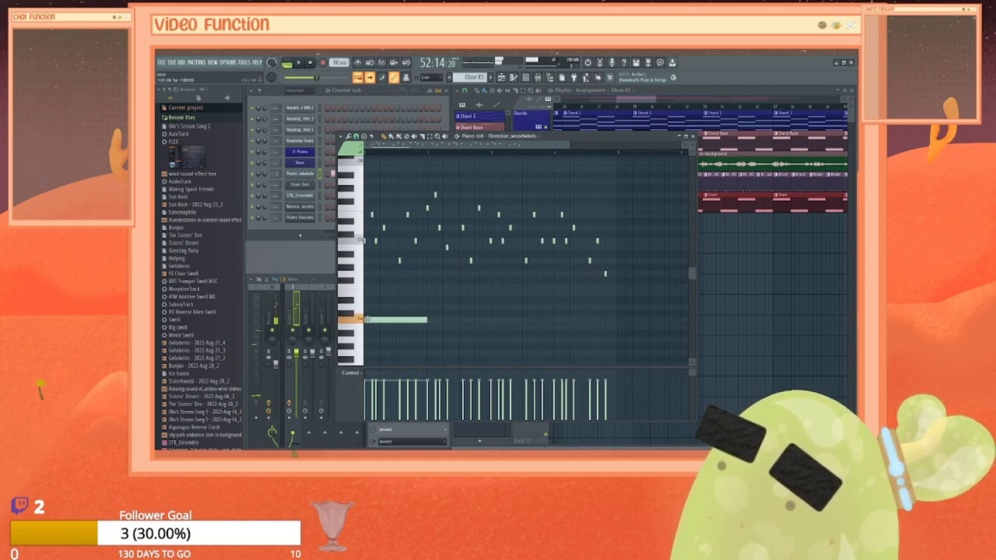
click(428, 306)
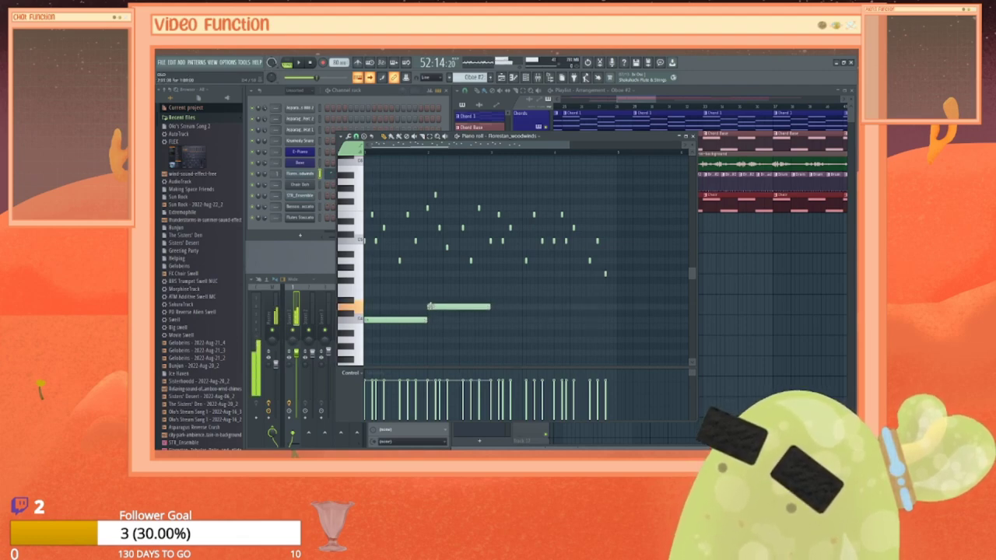
click(493, 339)
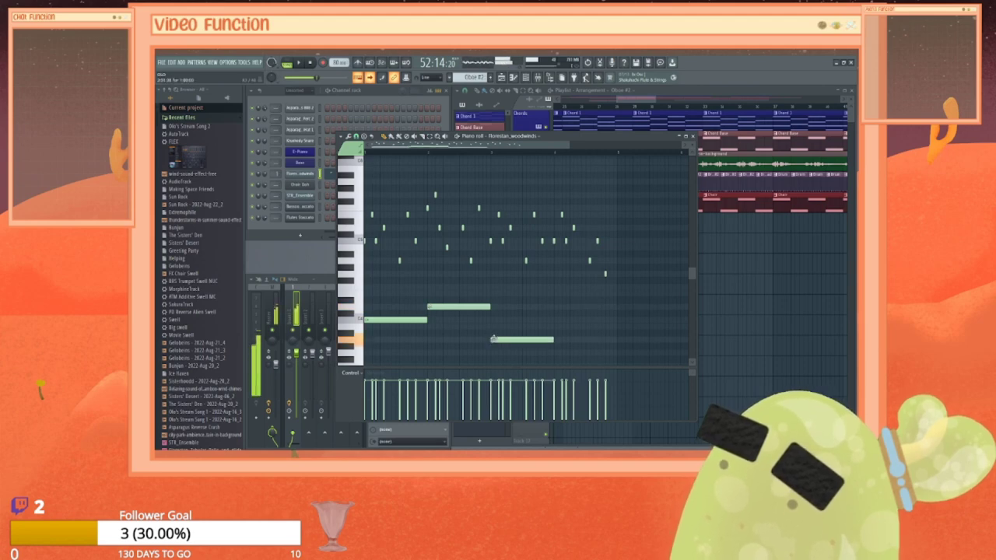
click(555, 319)
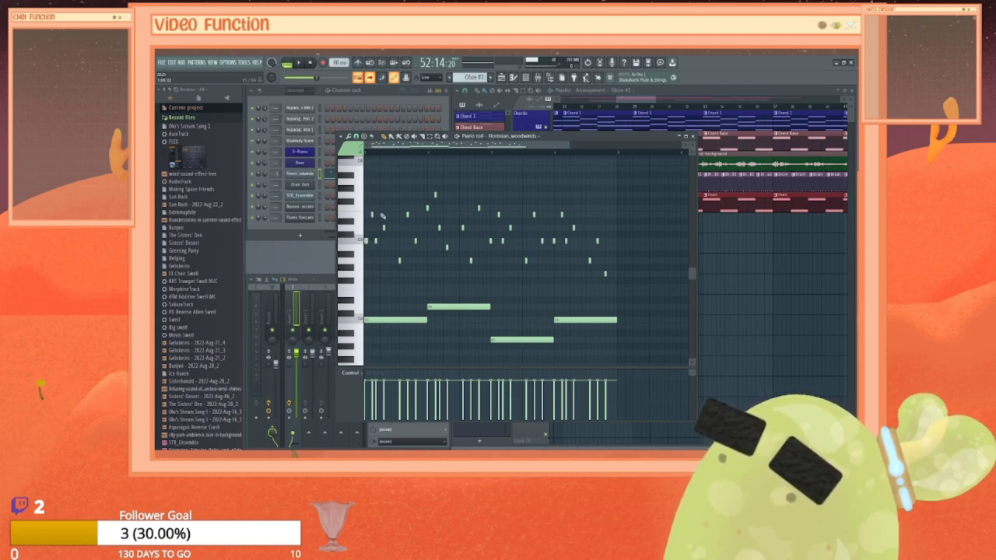
Step: Lengthen the short melody notes in the first bar of the woodwinds part and shift their starts where needed
drag(372, 214, 369, 215)
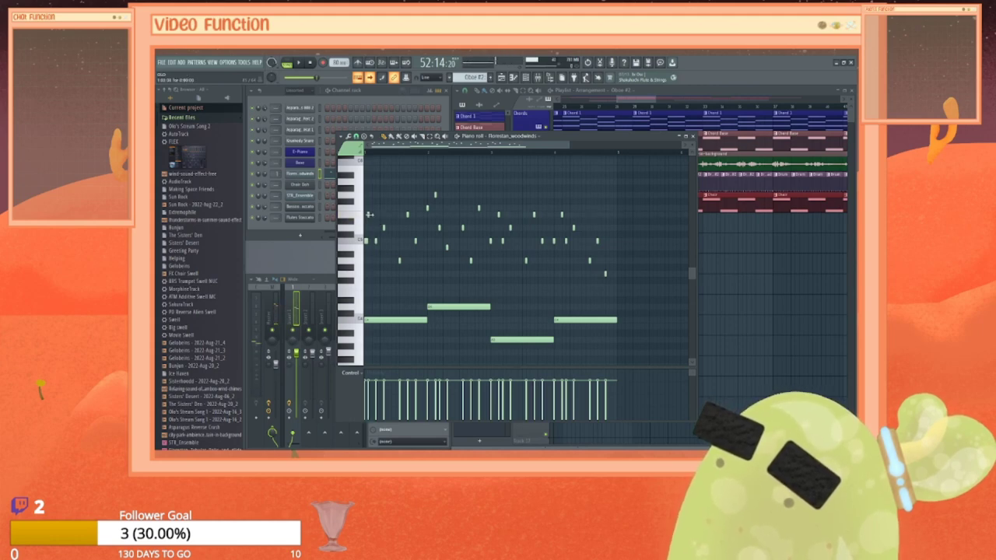
click(376, 241)
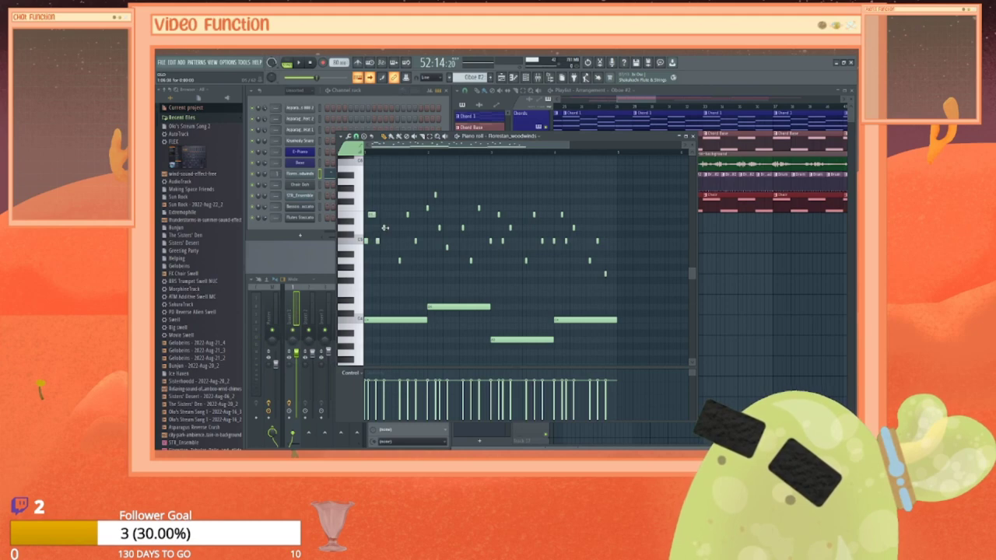
click(384, 227)
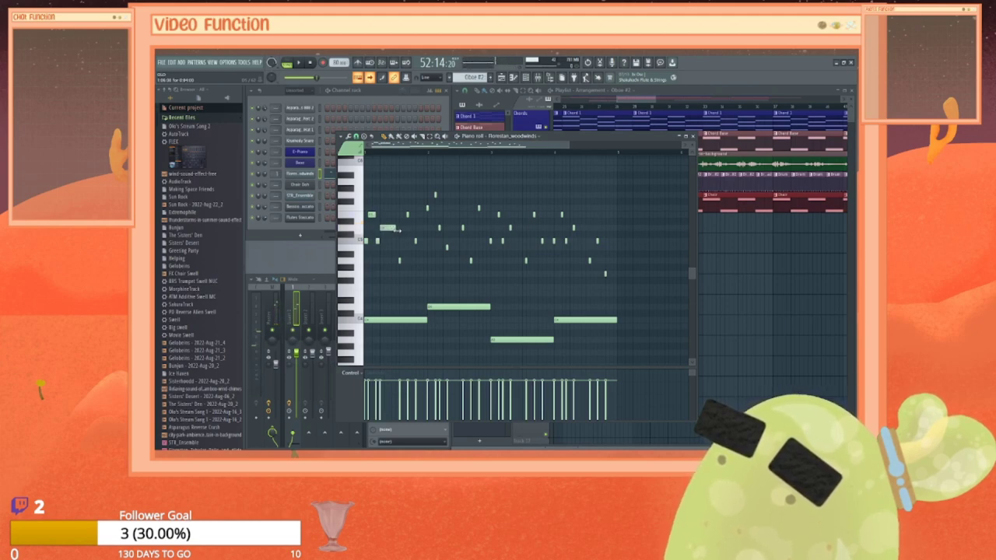
drag(399, 261, 396, 261)
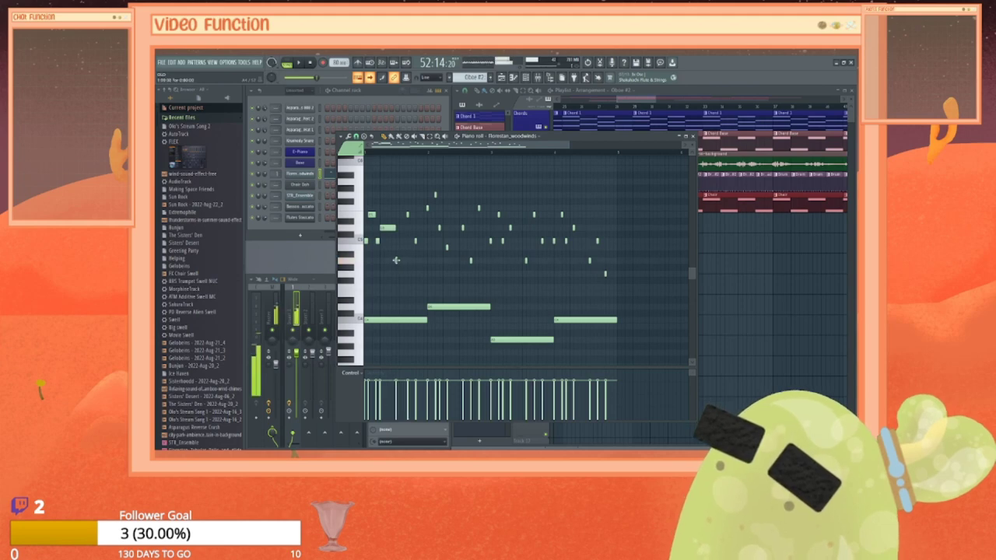
click(397, 261)
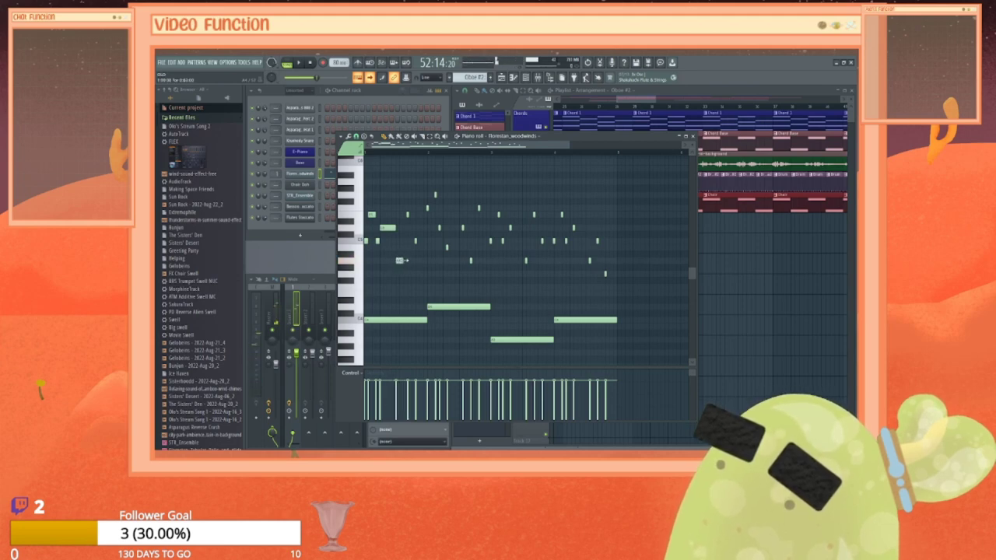
drag(407, 215, 403, 214)
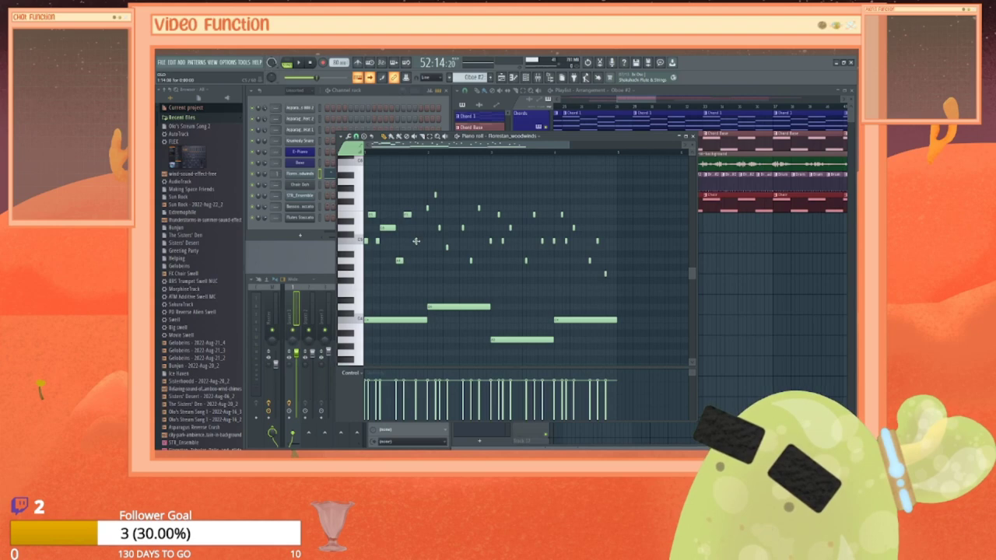
Step: Shift the four short melody notes around the start of bar 2 earlier so they follow each other closely
click(415, 241)
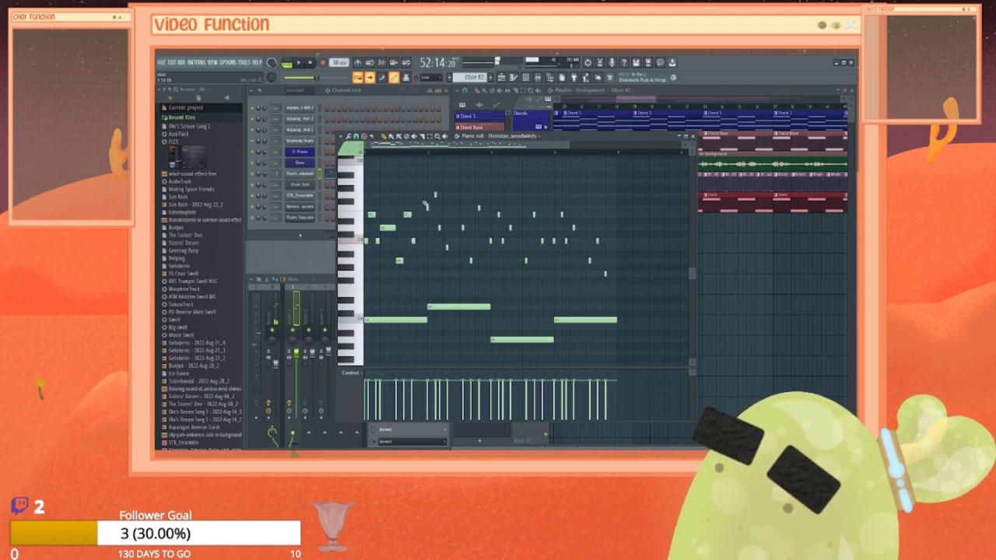
click(424, 208)
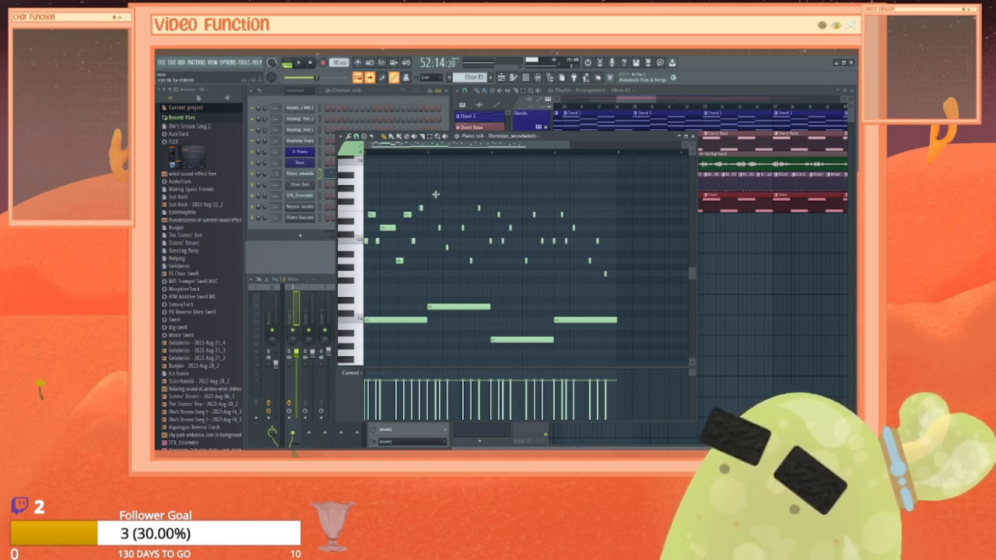
drag(436, 196, 424, 195)
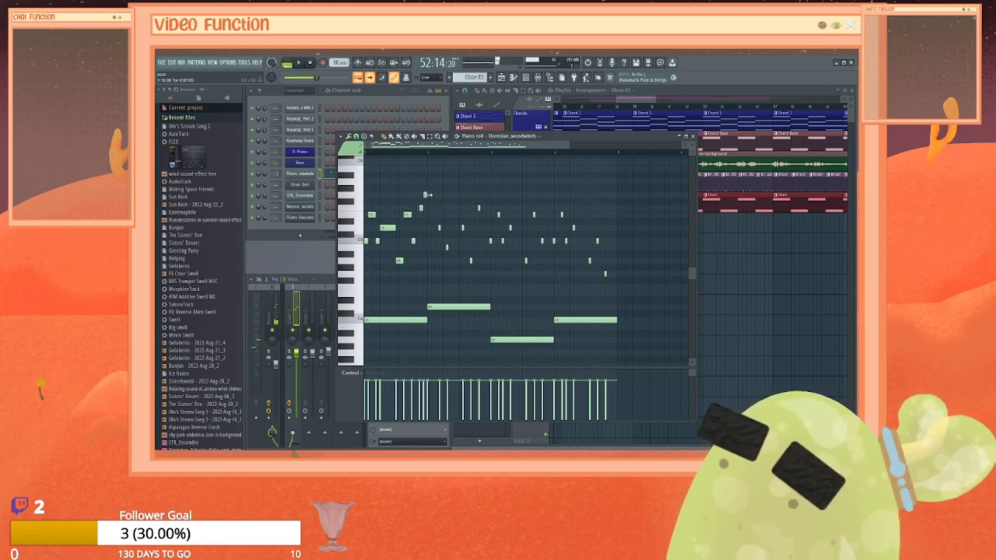
click(427, 227)
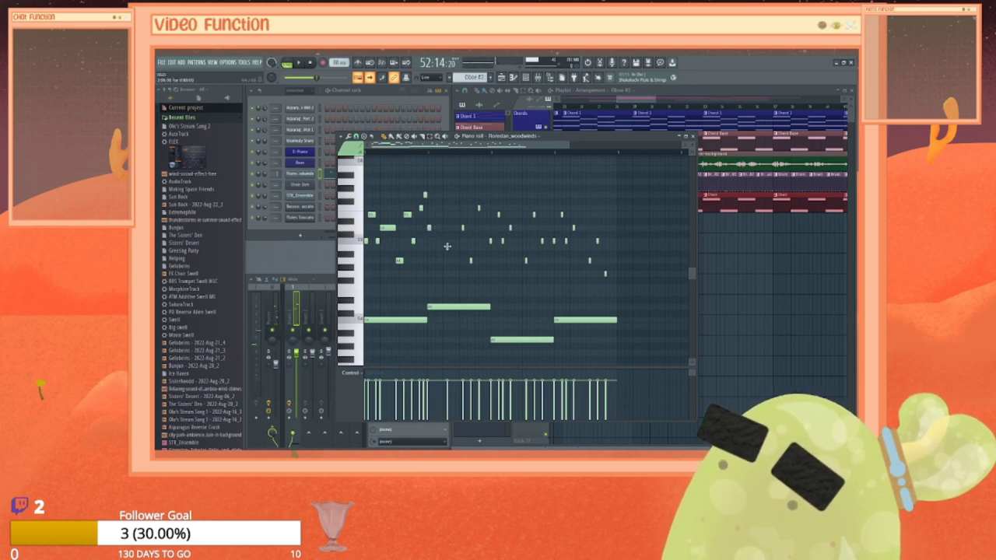
Step: Move the next melody note in bar 2 earlier, lengthen it, and raise it one semitone to C5
drag(447, 247, 432, 247)
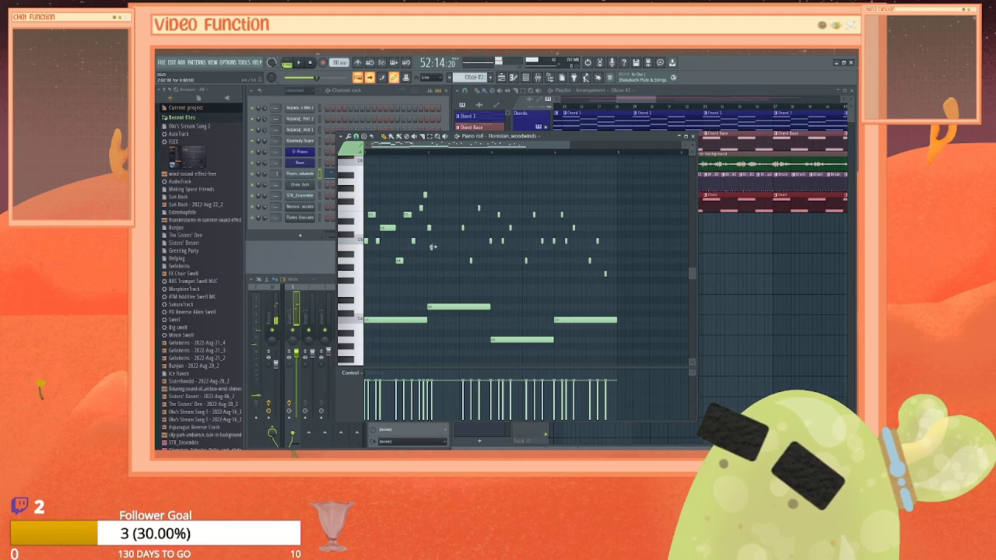
click(433, 246)
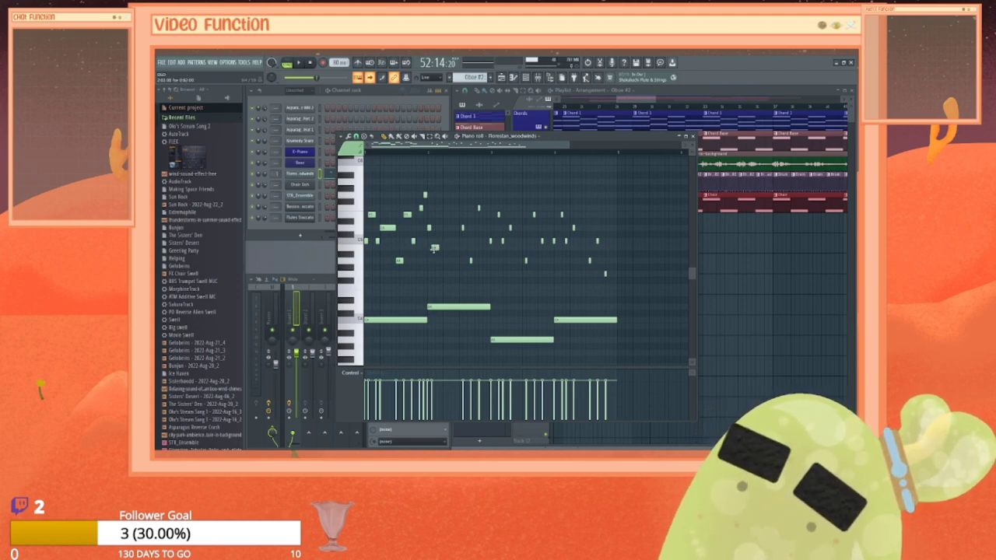
click(434, 248)
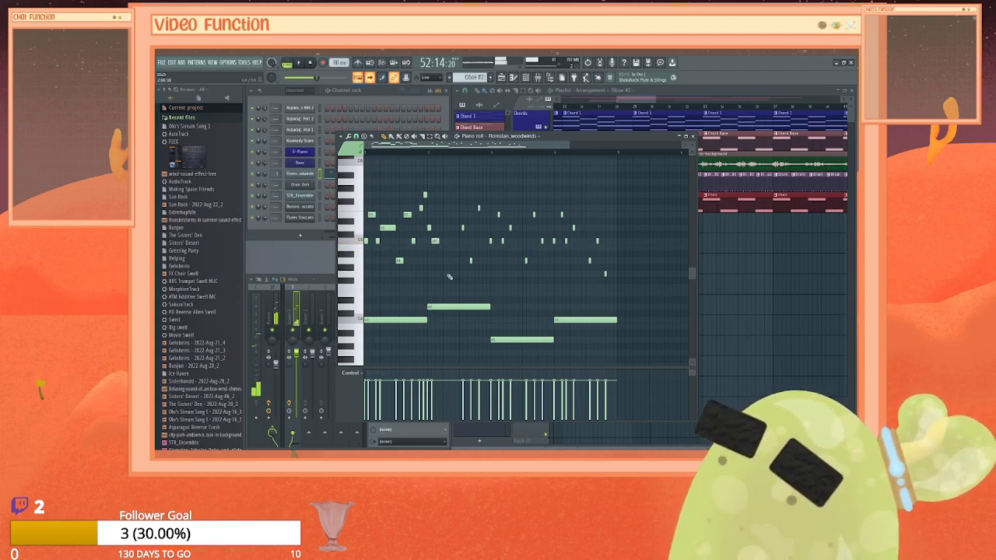
Step: Shift the following four melody notes earlier within bar 2 and lengthen the last three of them
click(459, 227)
drag(459, 228, 439, 227)
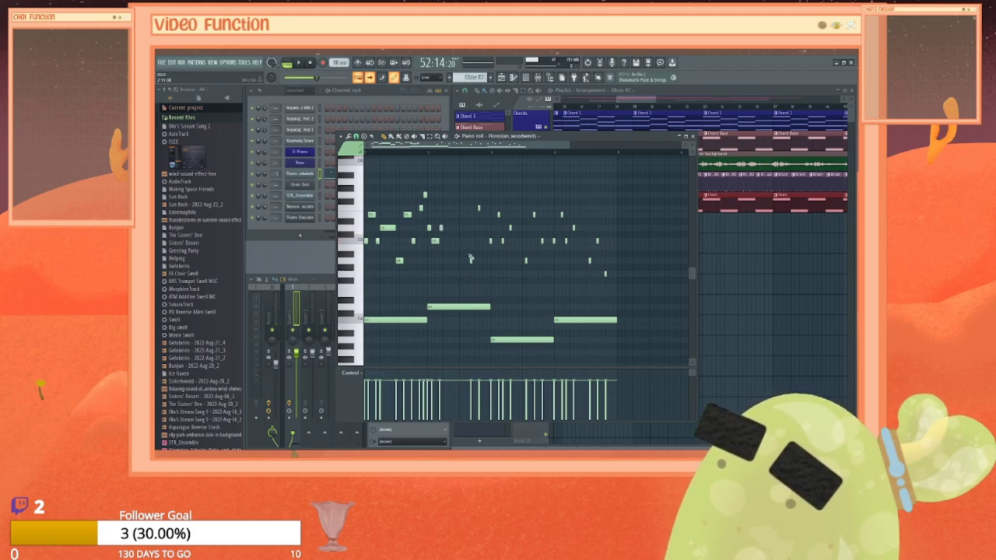
drag(471, 260, 445, 259)
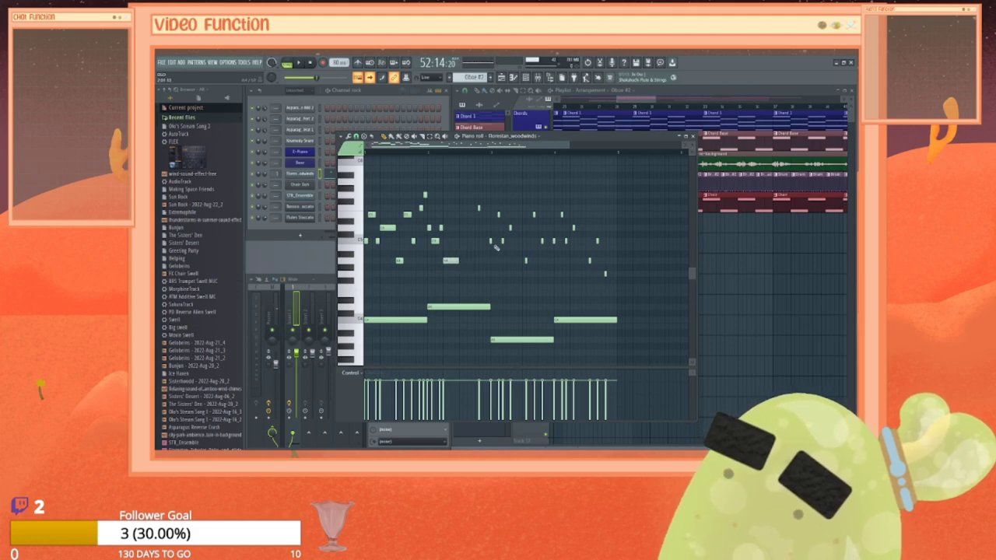
drag(479, 208, 459, 208)
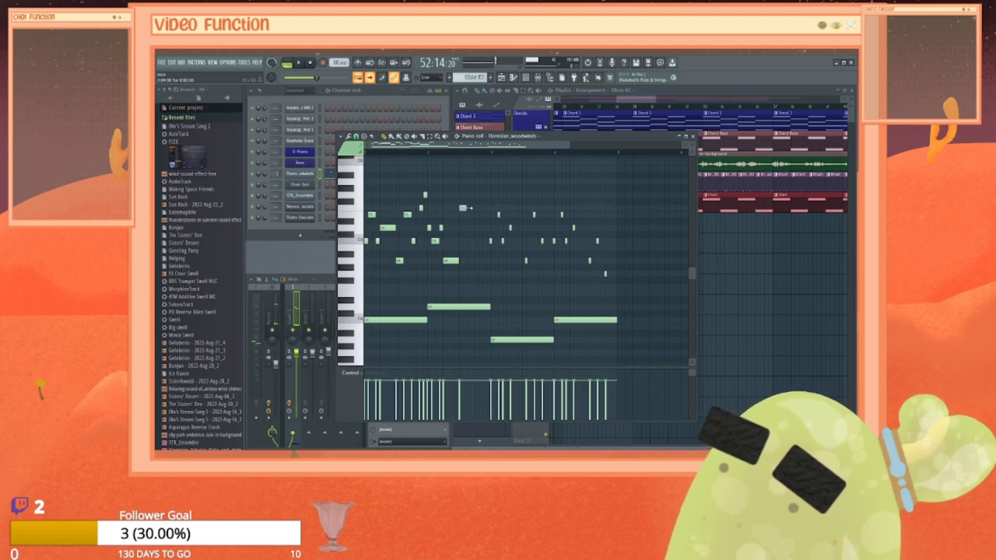
click(490, 241)
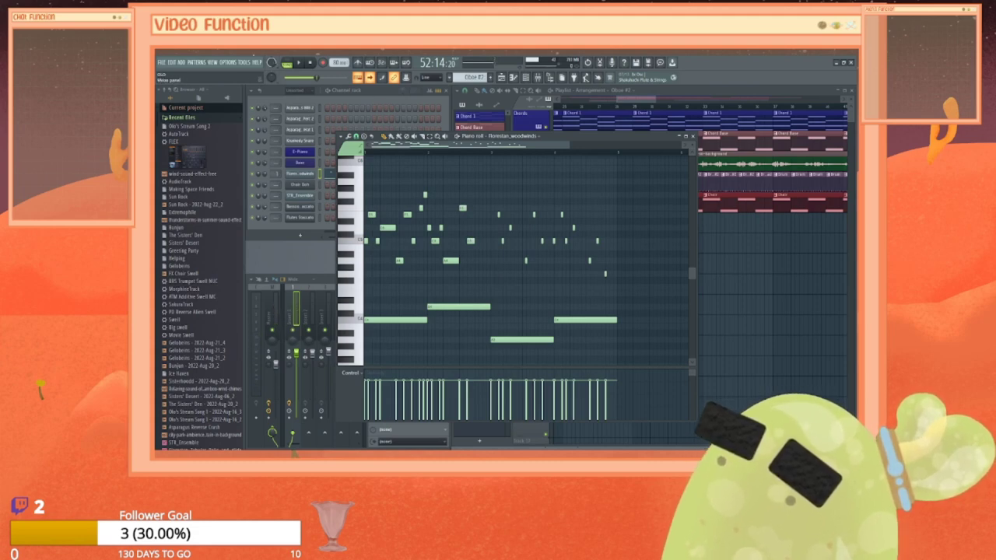
Step: Switch playback to pattern mode and listen to the reworked melody through bar 2
key(l)
key(space)
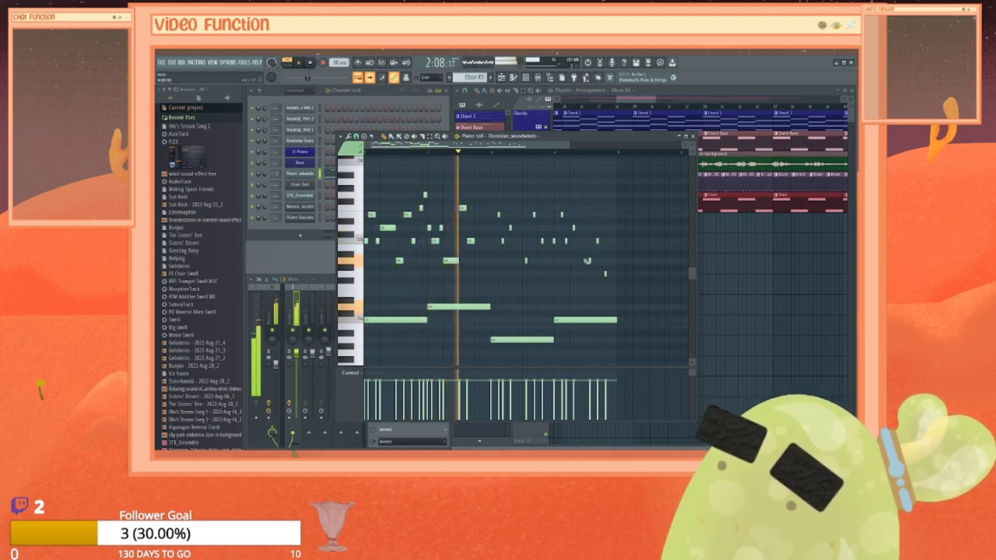
key(space)
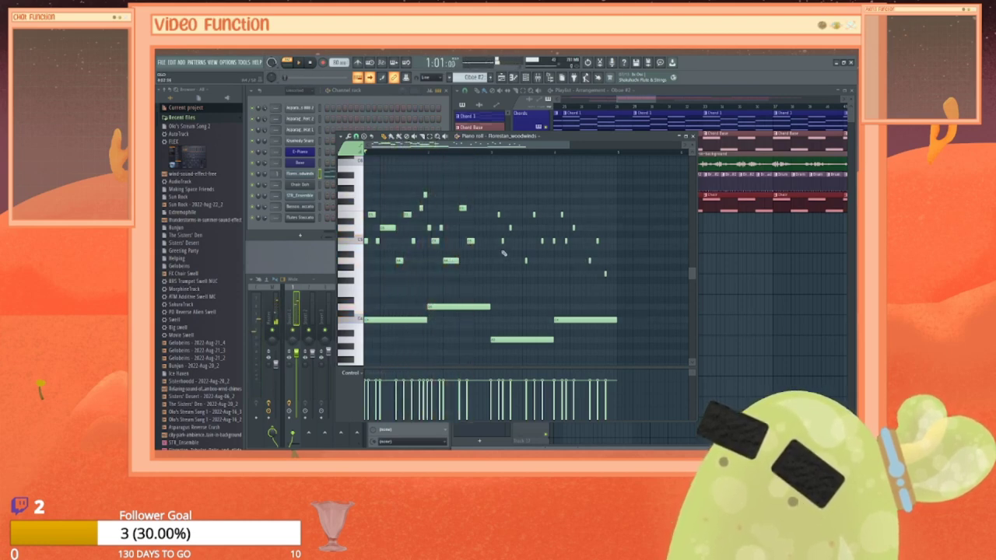
Step: Raise the high note in the middle of bar 2 by two semitones and play the phrase back
click(463, 208)
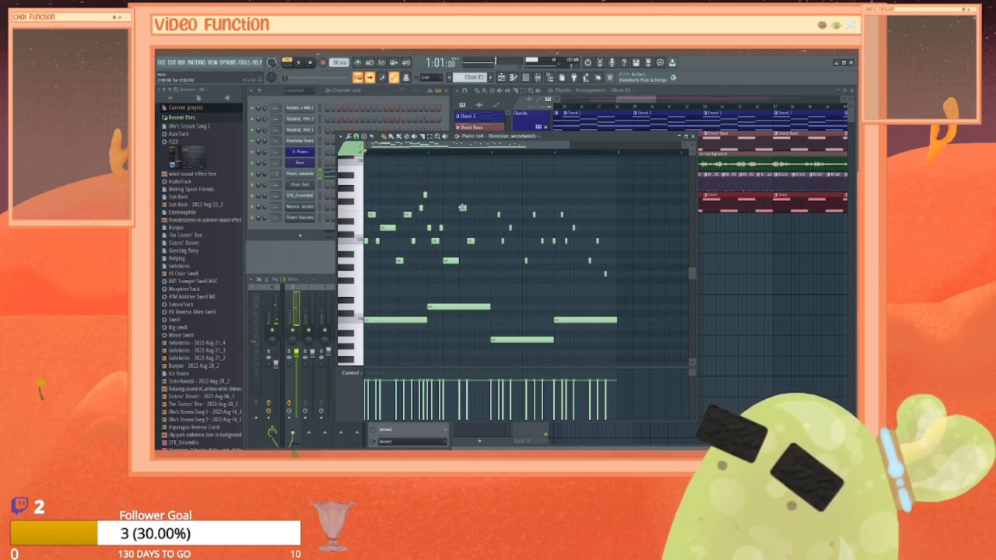
drag(462, 208, 462, 194)
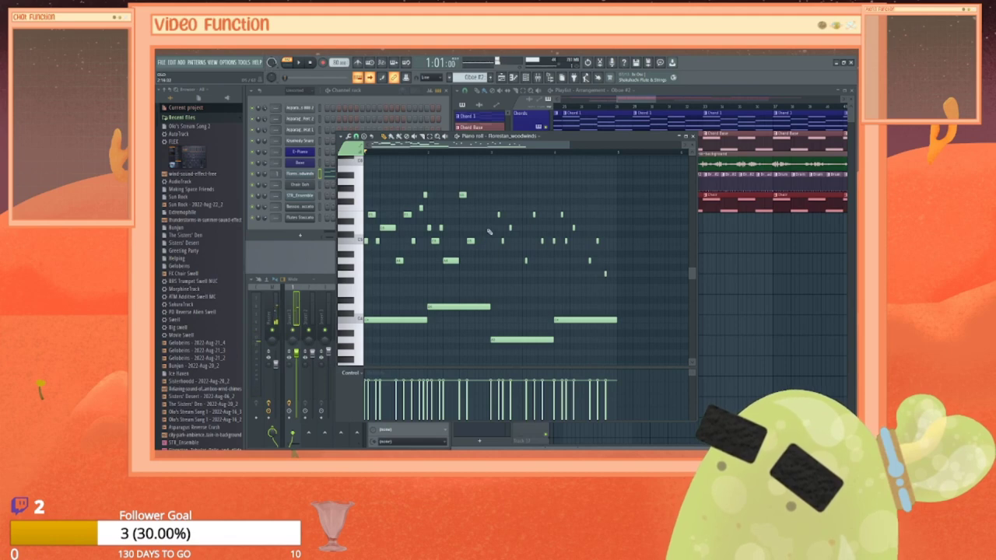
key(space)
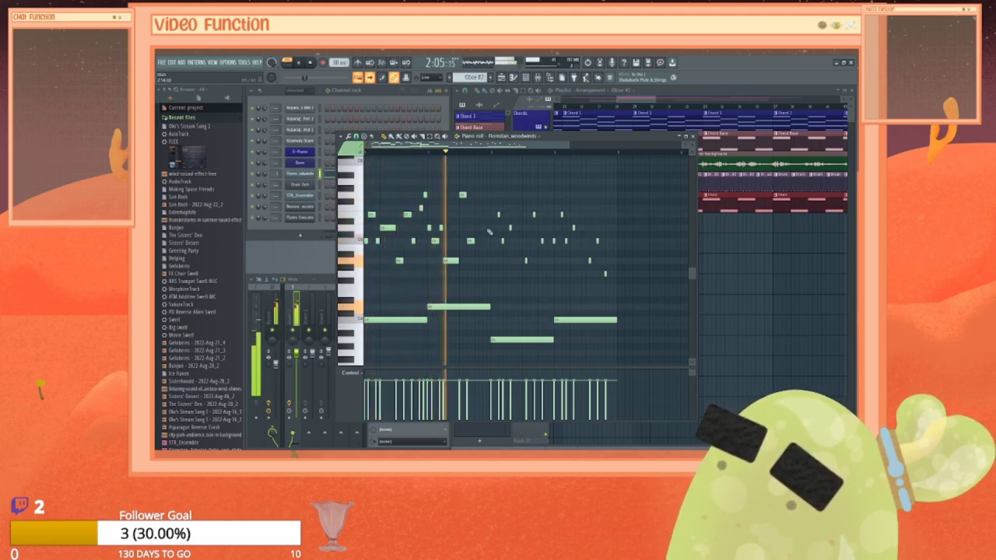
key(space)
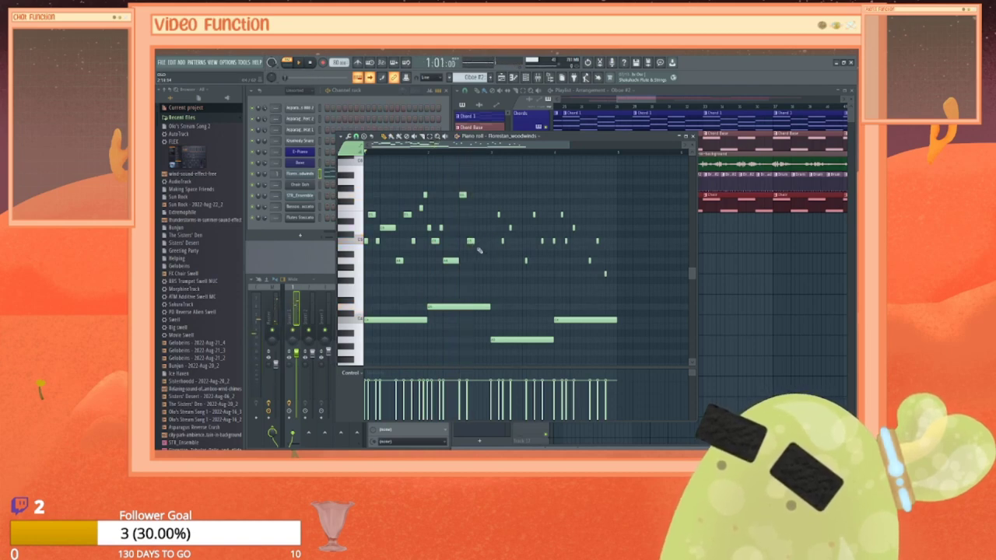
Step: Add two short descending notes, A4 and G4, at the end of bar 2 and play the melody back
click(477, 259)
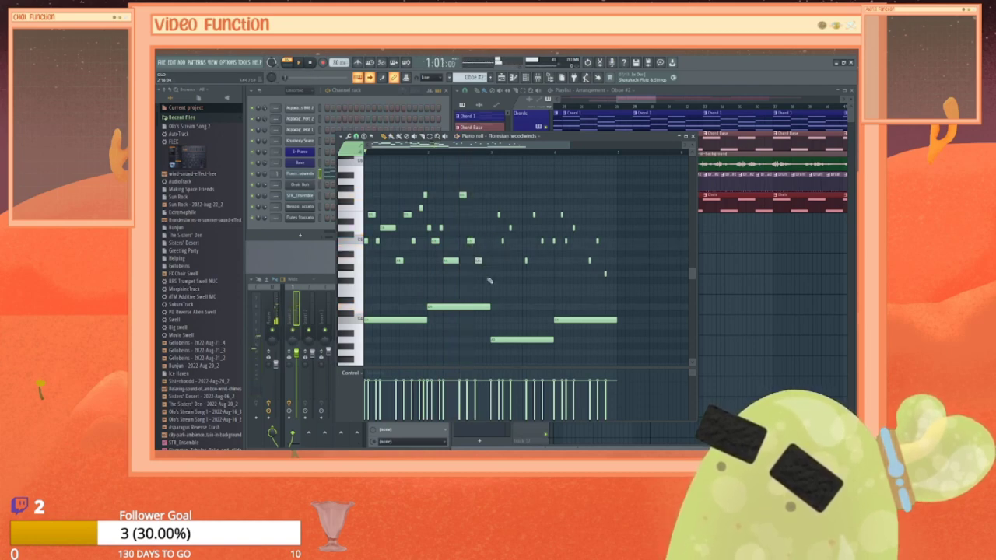
click(485, 274)
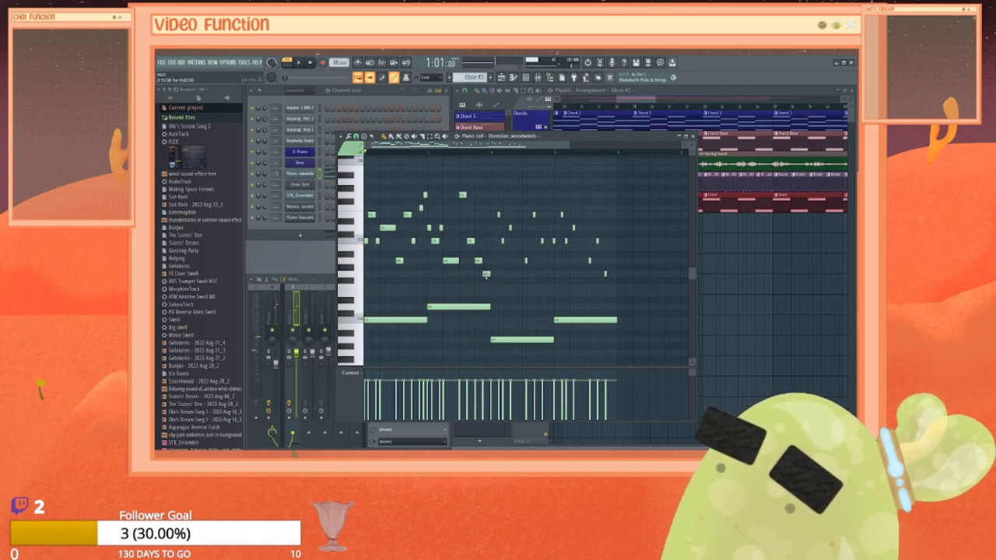
key(space)
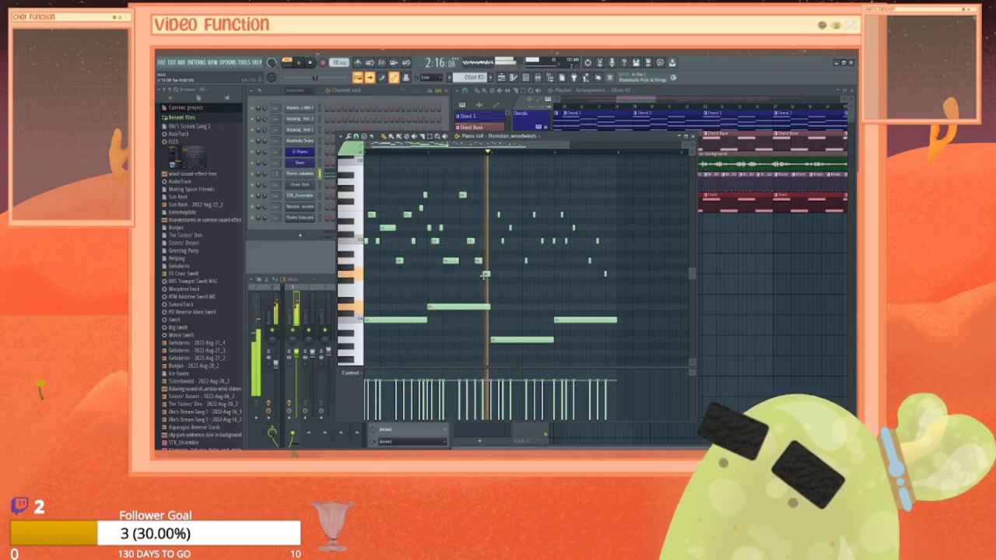
key(space)
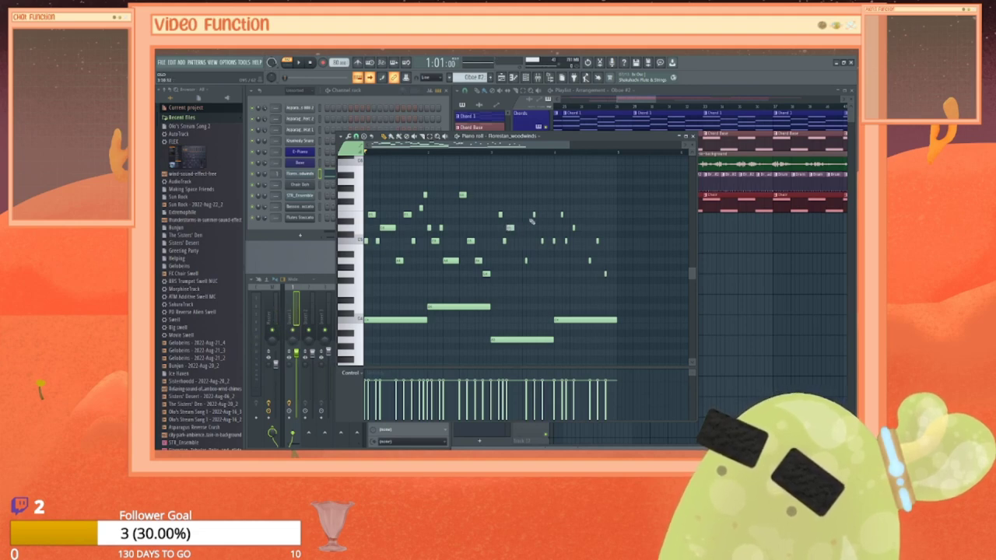
Step: Move the later melody notes of bar 3 earlier and lengthen them to fill the gaps
drag(526, 260, 516, 261)
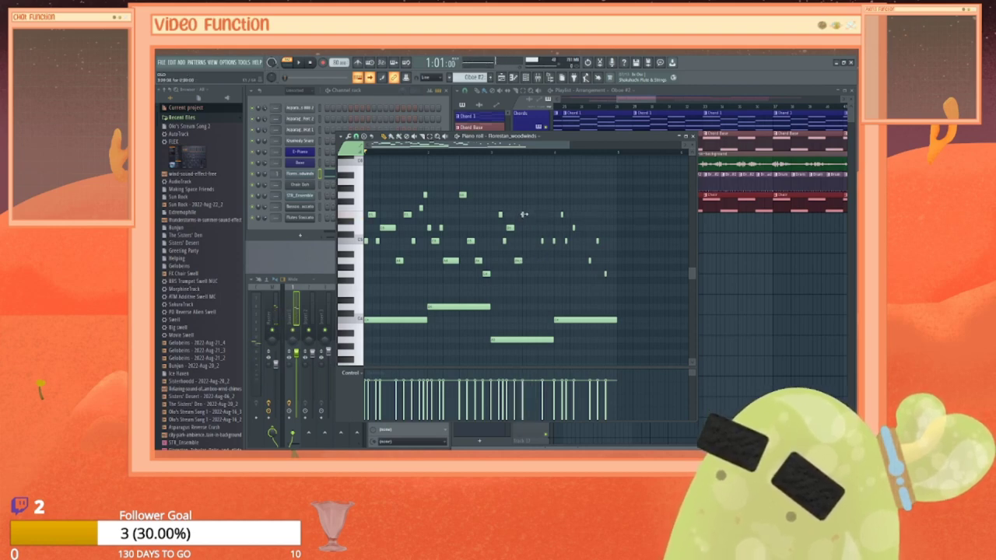
click(525, 214)
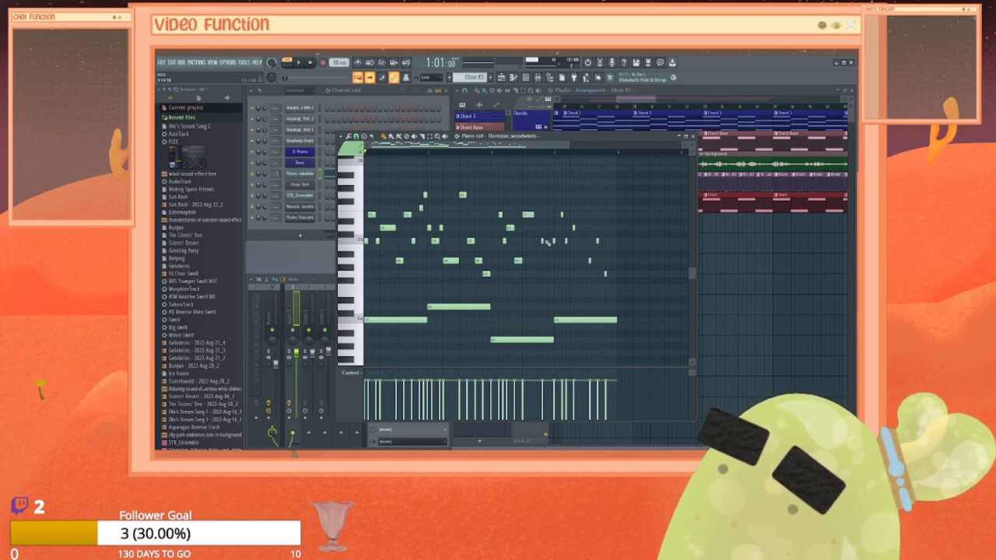
mouse_move(542, 241)
mouse_down()
mouse_move(553, 241)
mouse_move(544, 241)
mouse_up()
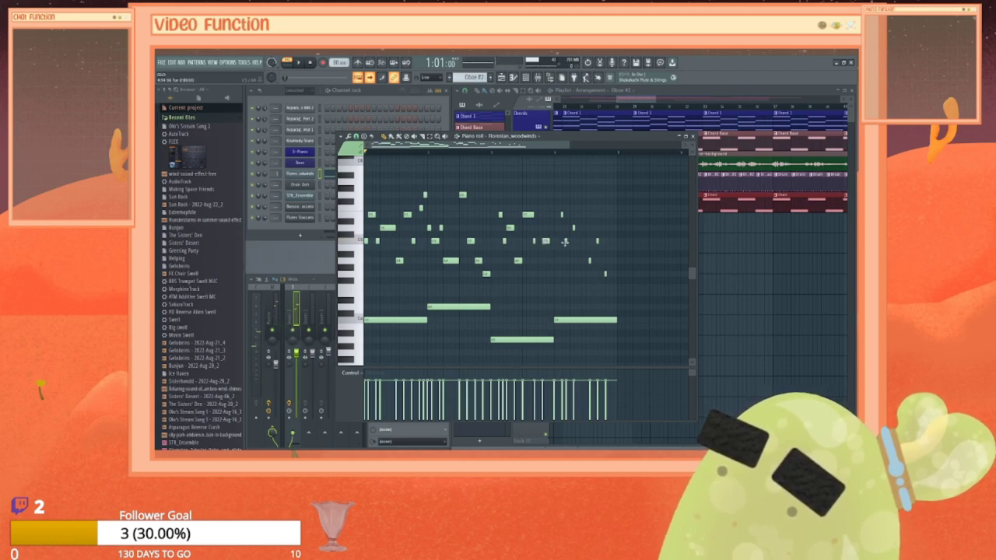
Step: Adjust the timing and lengthen the melody notes of bar 4 through the closing G4, and play the whole pattern
drag(564, 214, 561, 240)
click(562, 240)
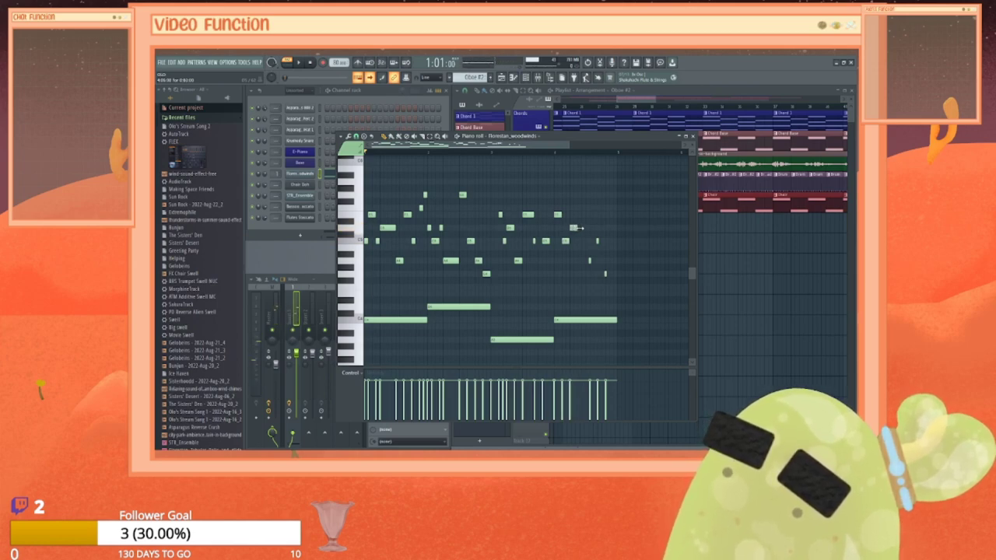
click(589, 262)
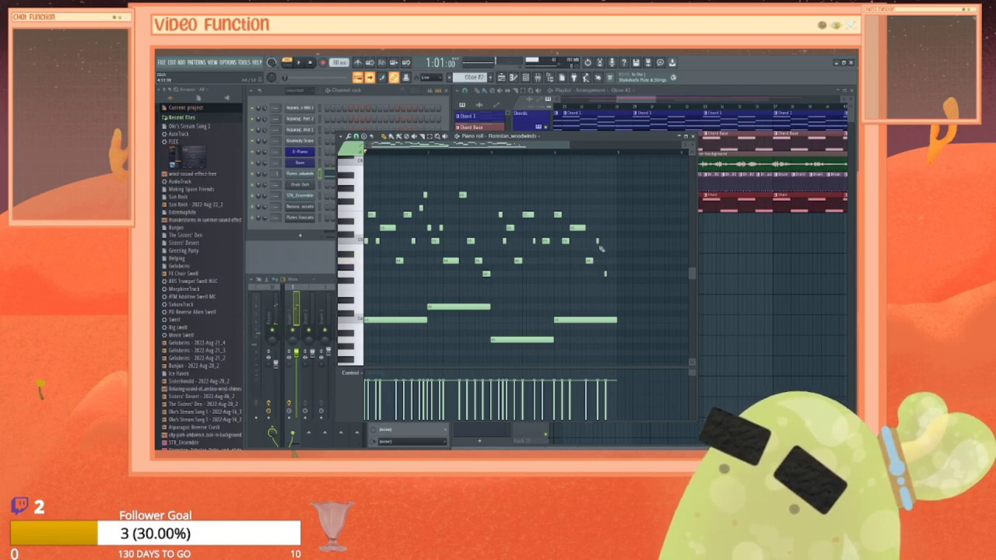
click(605, 274)
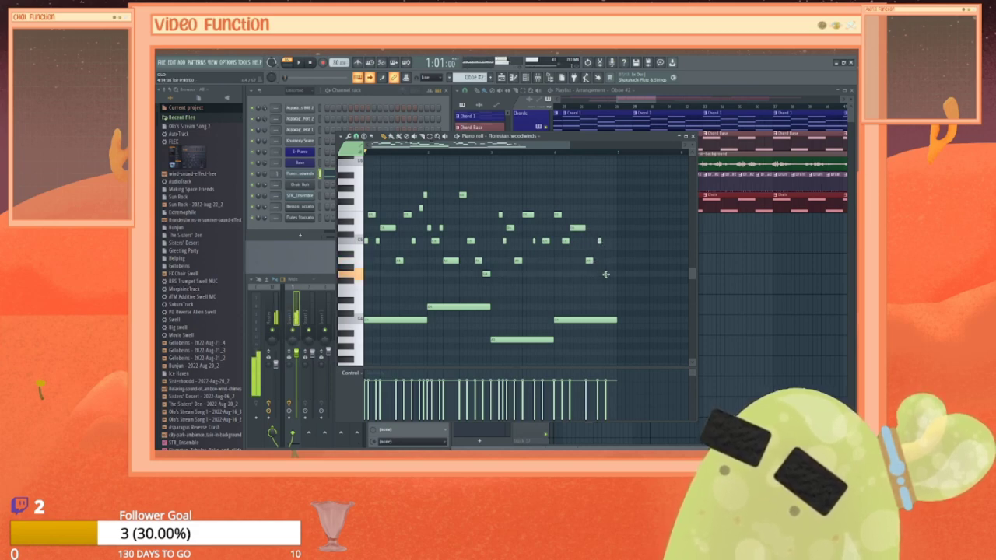
click(608, 274)
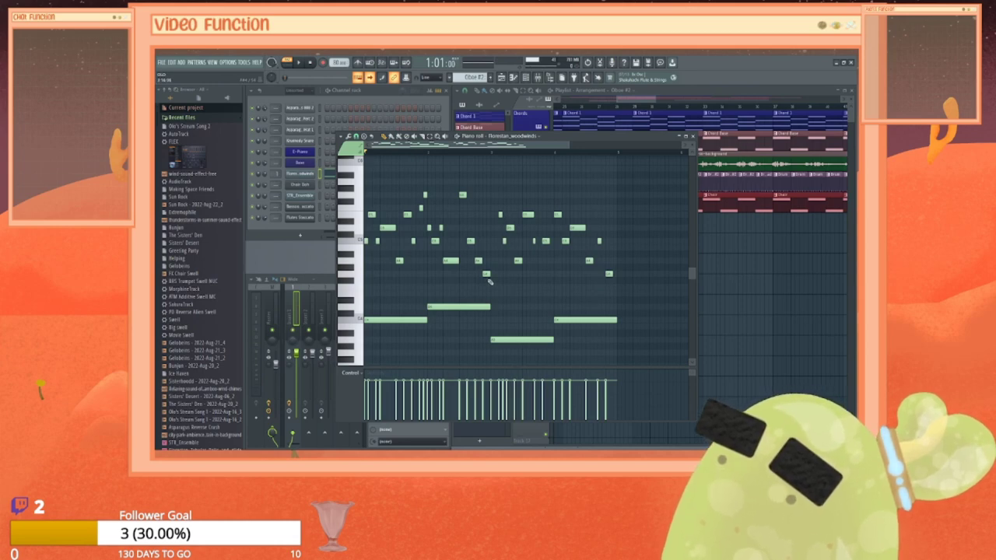
key(space)
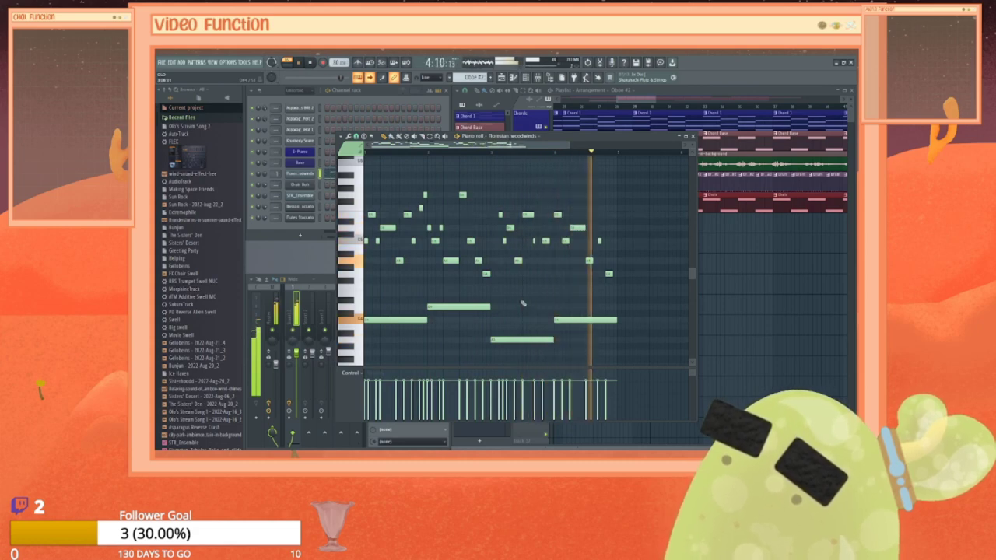
key(space)
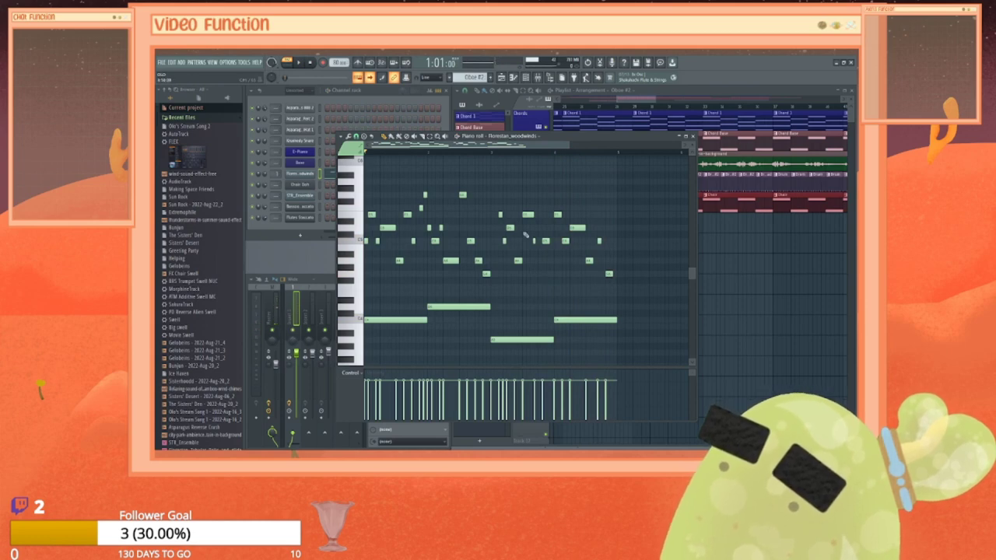
Step: Raise the short C5 note late in bar 3 by two semitones, add a short A4 near bar 4's end, and replay the pattern
click(533, 241)
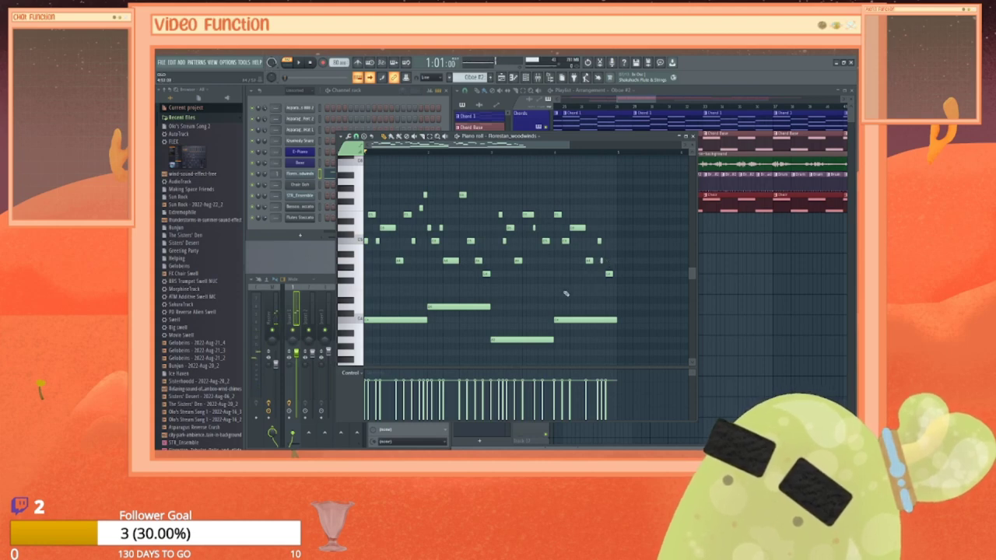
key(space)
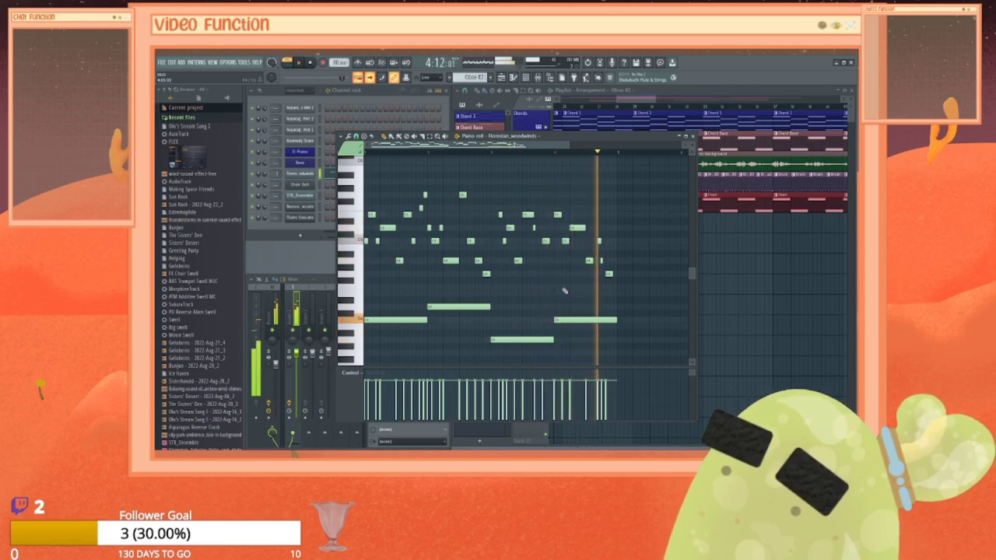
key(space)
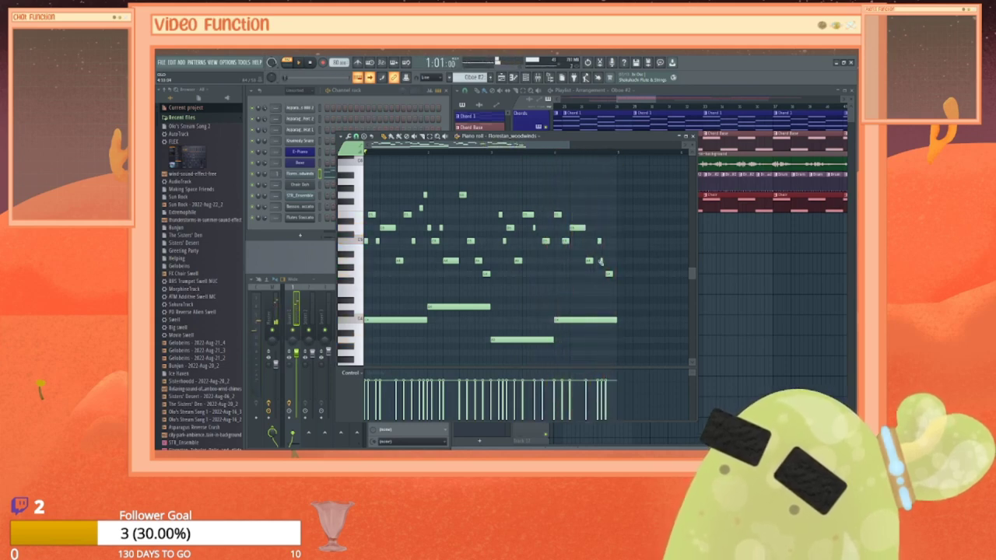
Step: Close the piano roll and place an Oboe #2 pattern clip on the Oboe track of the playlist
click(692, 136)
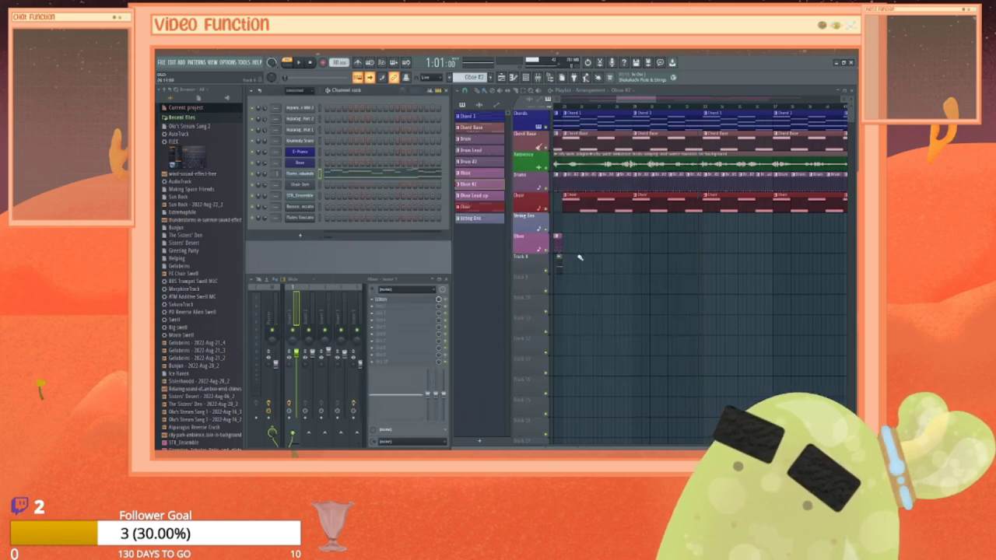
click(572, 245)
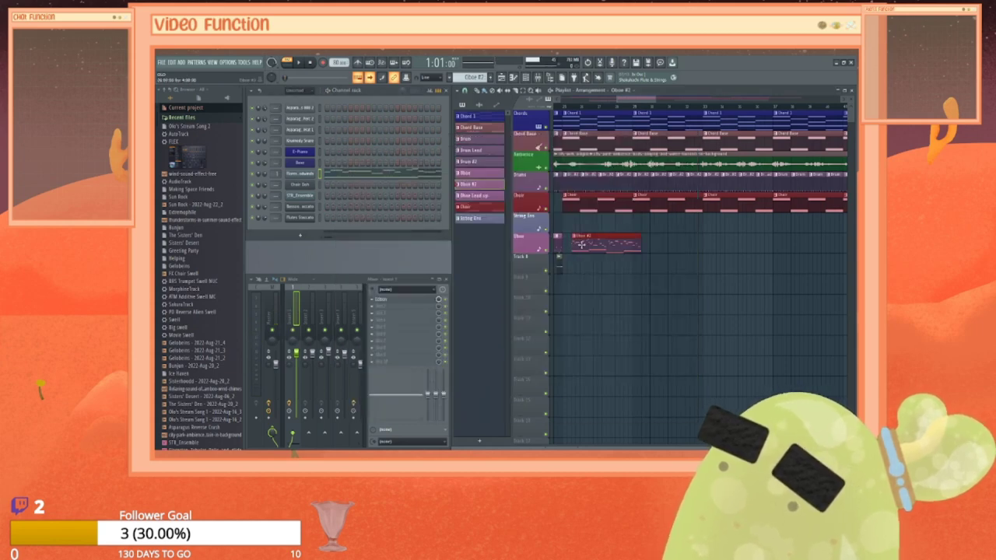
Step: Add a second Oboe #2 clip on the Oboe track, followed by three Oboe pattern clips
click(643, 246)
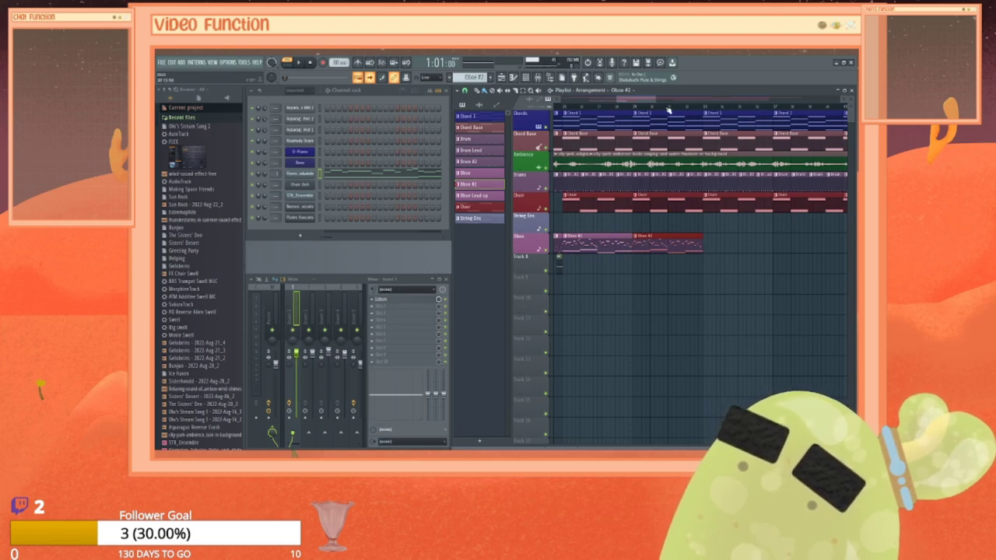
mouse_move(643, 98)
mouse_down()
mouse_move(658, 99)
mouse_move(624, 99)
mouse_move(654, 99)
mouse_up()
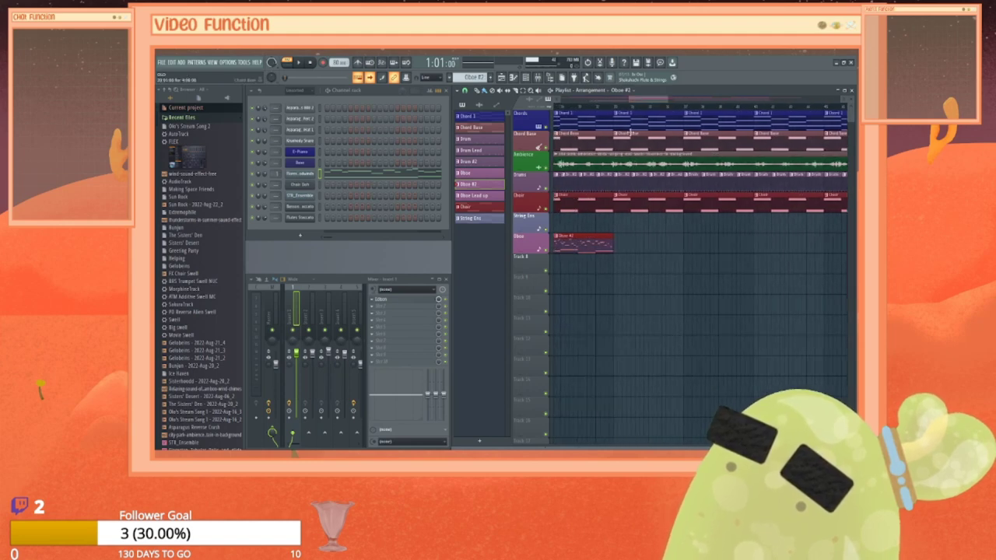
click(476, 172)
click(633, 248)
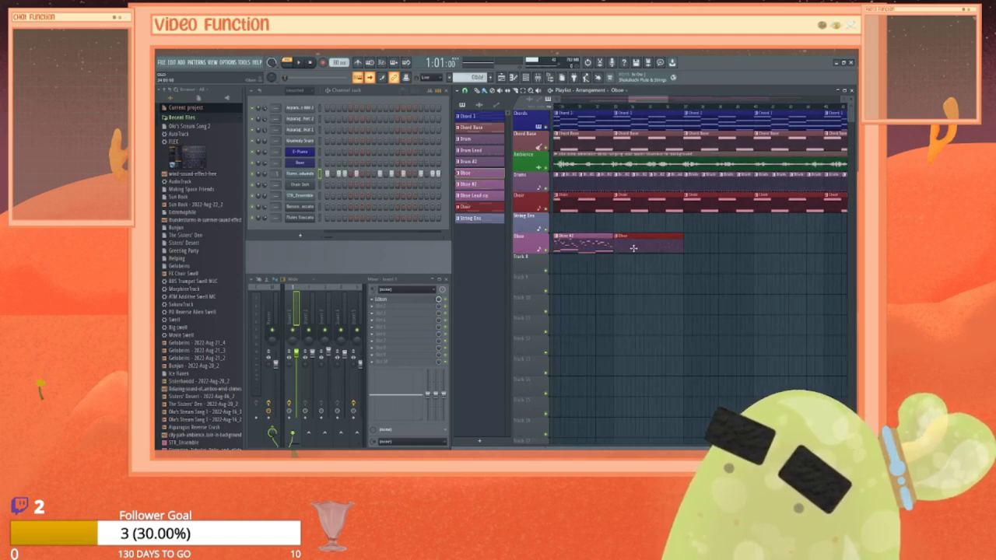
click(698, 245)
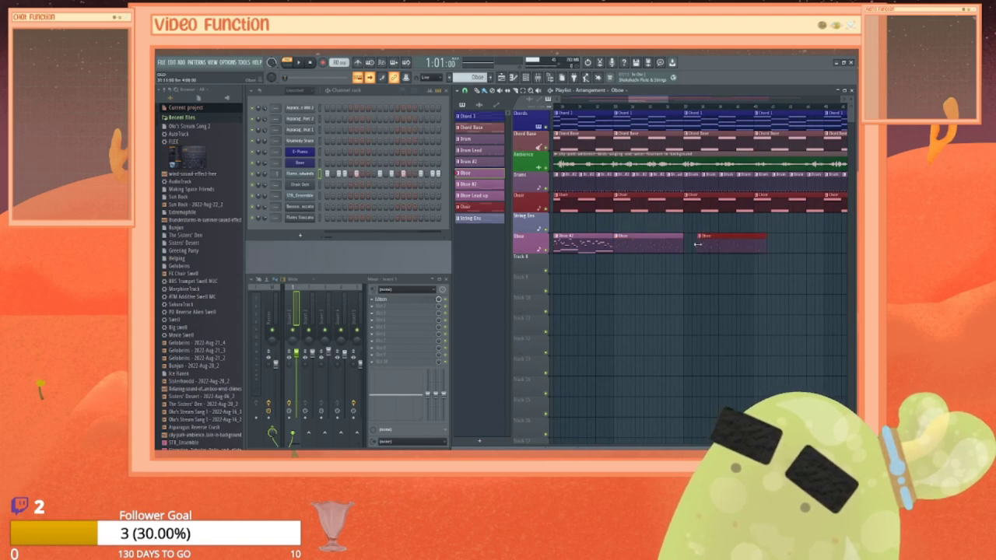
drag(656, 99, 669, 99)
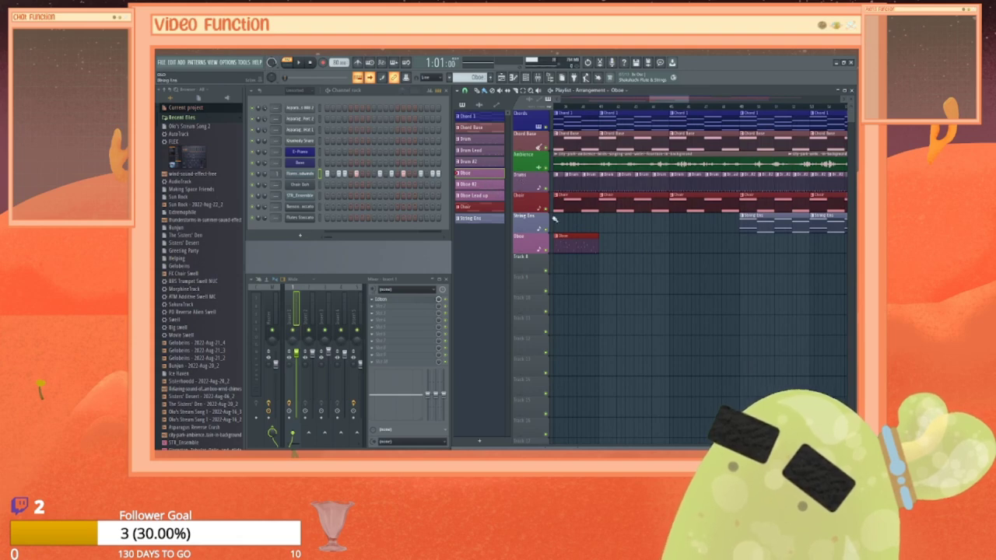
click(608, 244)
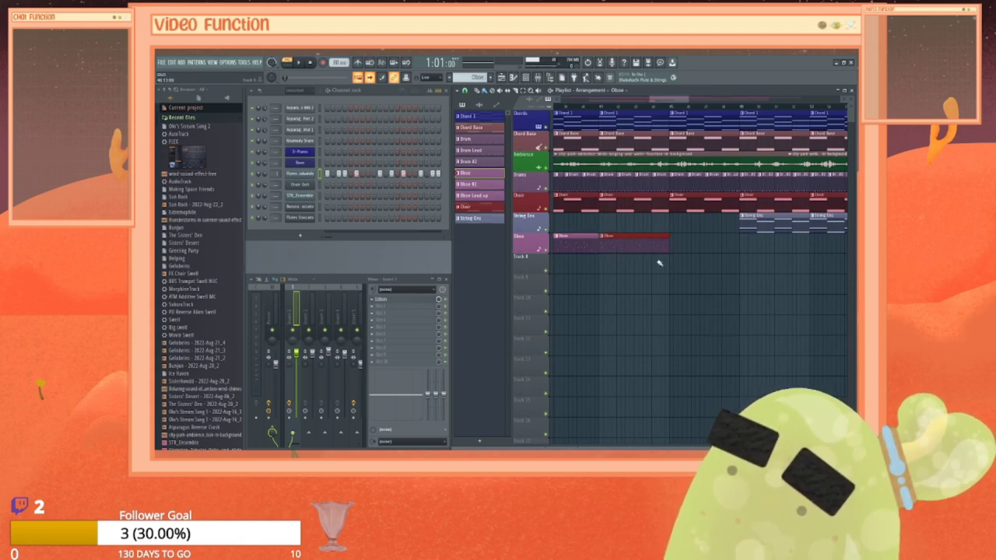
Step: Place an Oboe Lead up clip on the Oboe track in the bars just before the String Ens section
drag(669, 99, 678, 99)
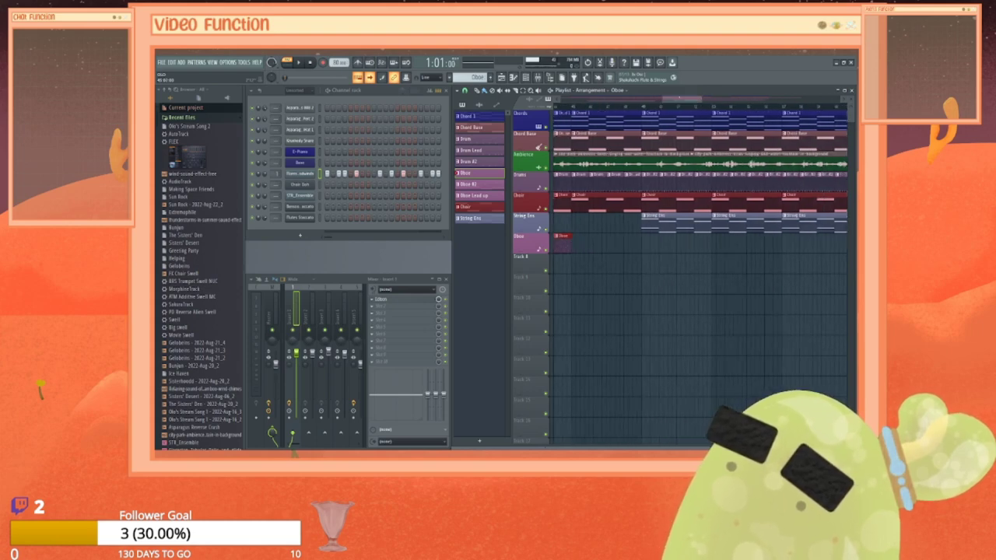
click(471, 197)
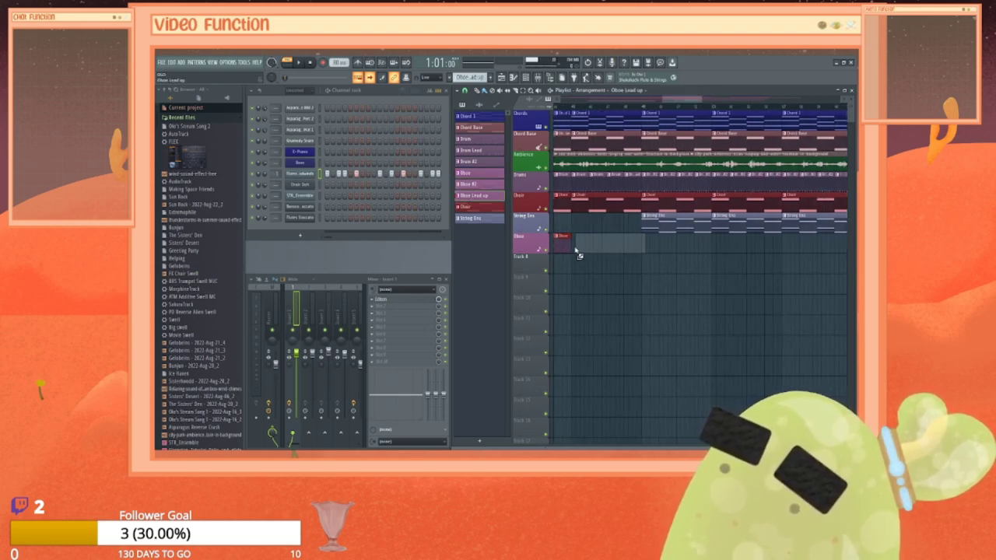
click(584, 243)
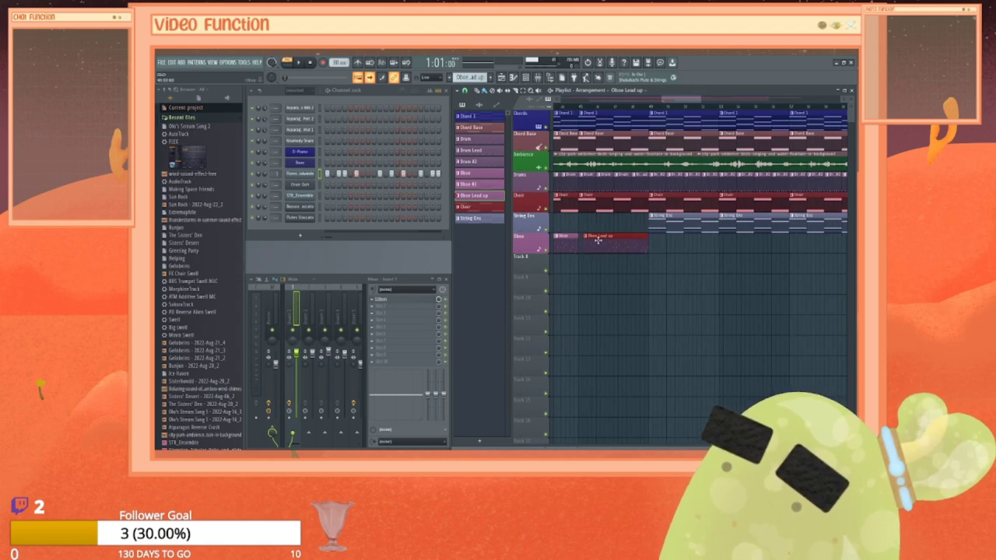
drag(597, 241, 596, 242)
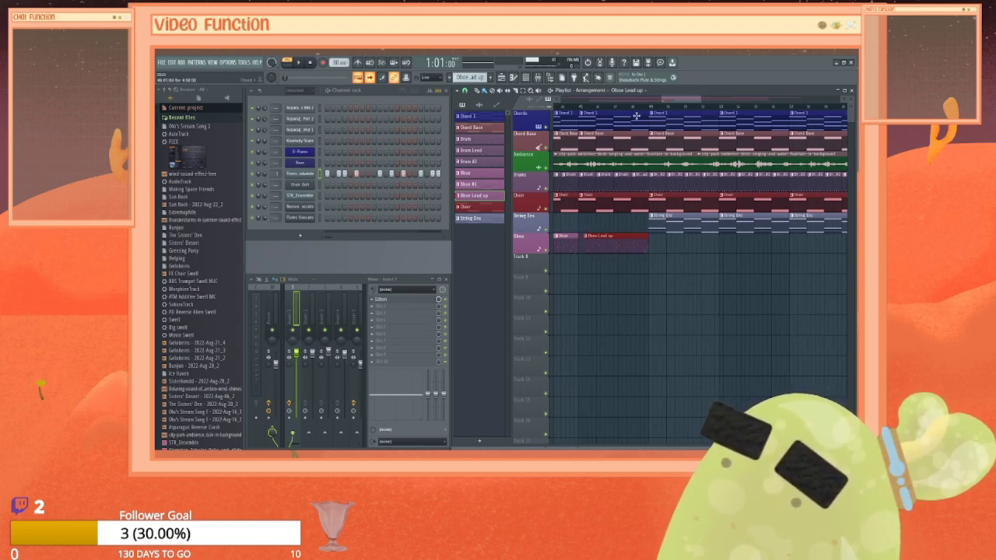
Step: Shift the Oboe and Oboe Lead up clips earlier so they follow the Oboe #2 clips without gaps
drag(670, 99, 646, 101)
mouse_move(595, 241)
mouse_down()
mouse_move(600, 263)
mouse_move(596, 240)
mouse_up()
mouse_move(658, 237)
mouse_down()
mouse_move(659, 262)
mouse_move(661, 235)
mouse_up()
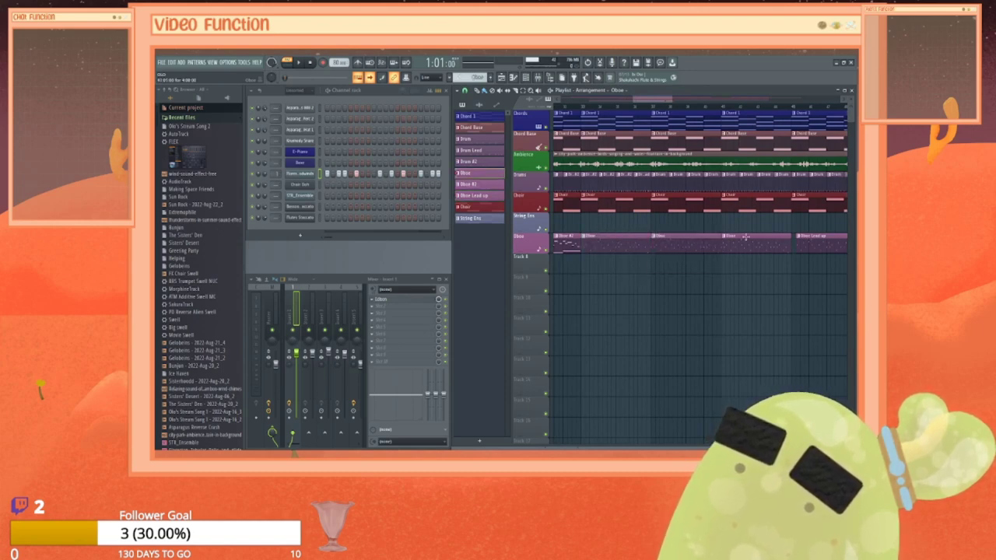
mouse_move(745, 236)
mouse_down()
mouse_move(746, 279)
mouse_move(745, 234)
mouse_up()
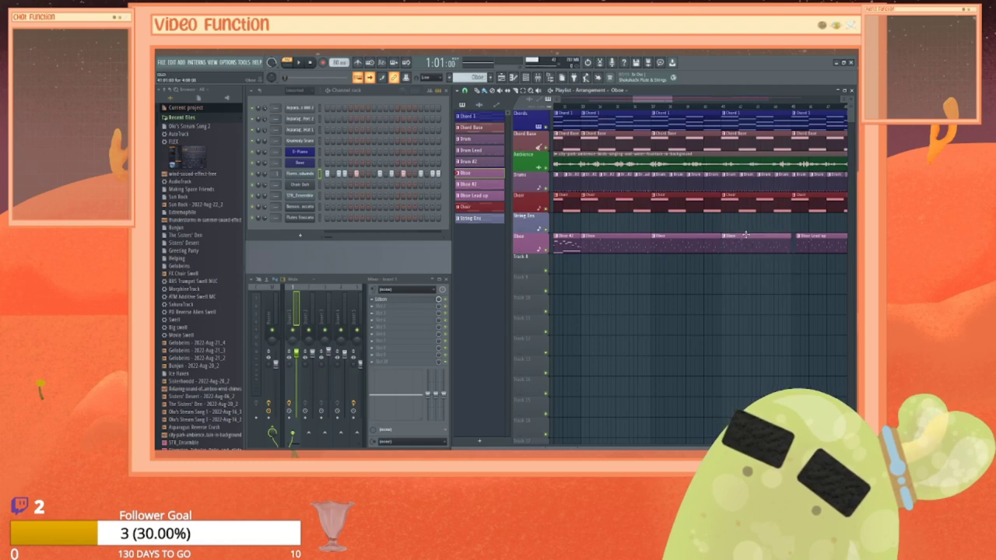
click(801, 236)
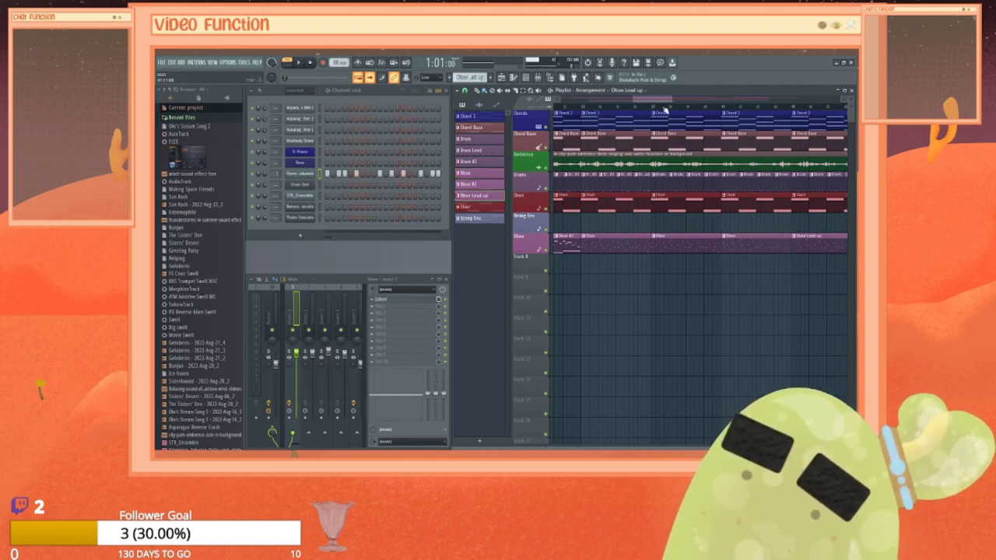
Step: Try trimming the Oboe Lead up clip before the String Ens section and compare it with the earlier Lead up clip
drag(657, 98, 687, 99)
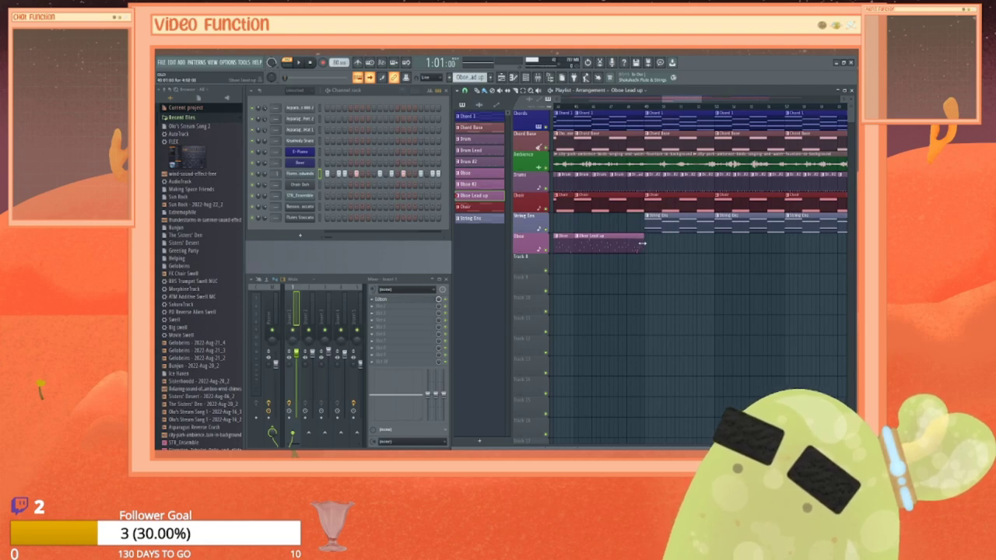
drag(692, 98, 632, 99)
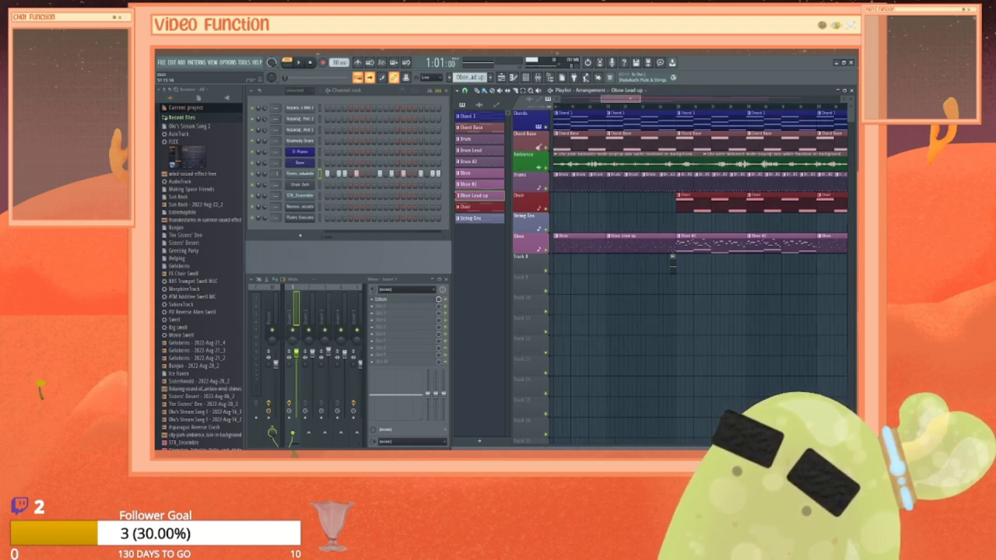
drag(621, 99, 669, 99)
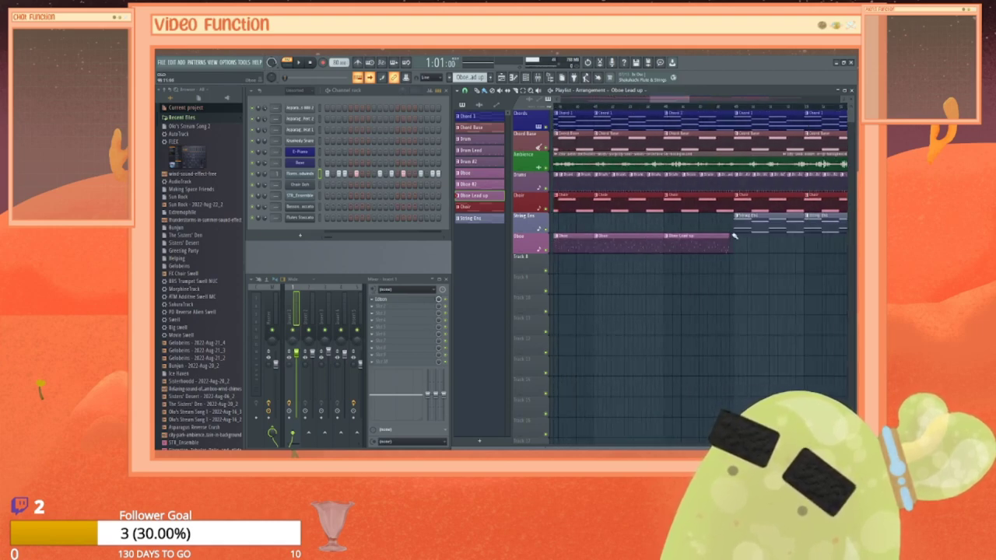
drag(705, 239, 710, 240)
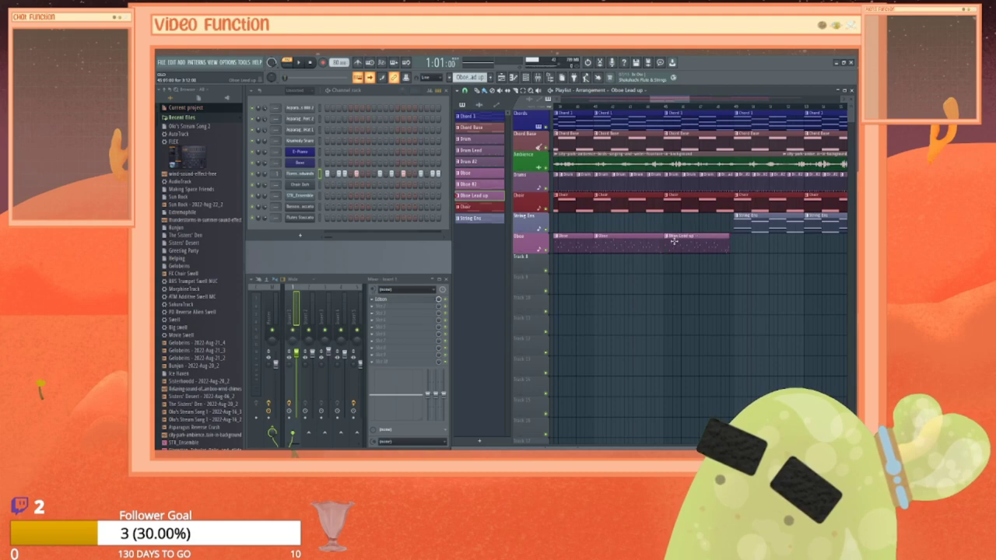
scroll(672, 112, left, 4)
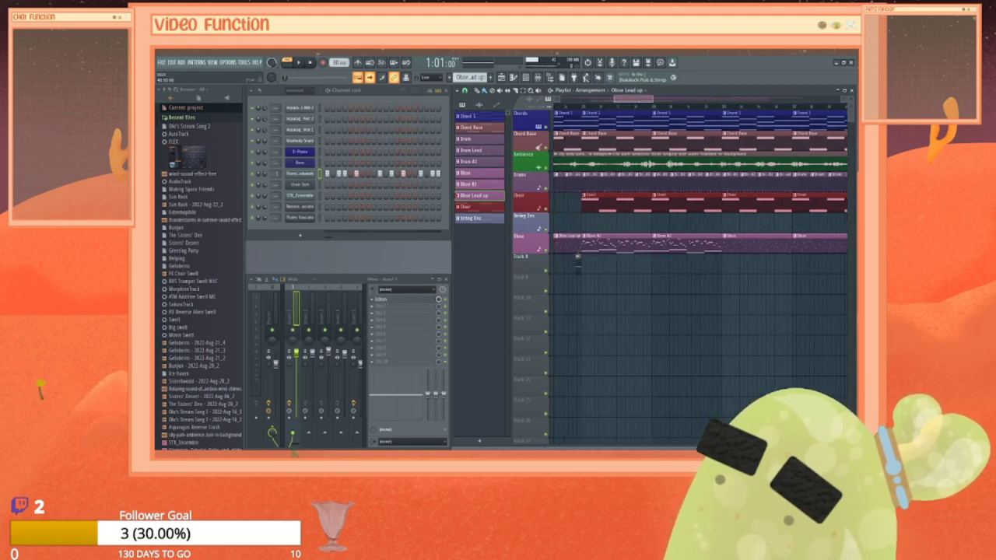
scroll(700, 265, left, 5)
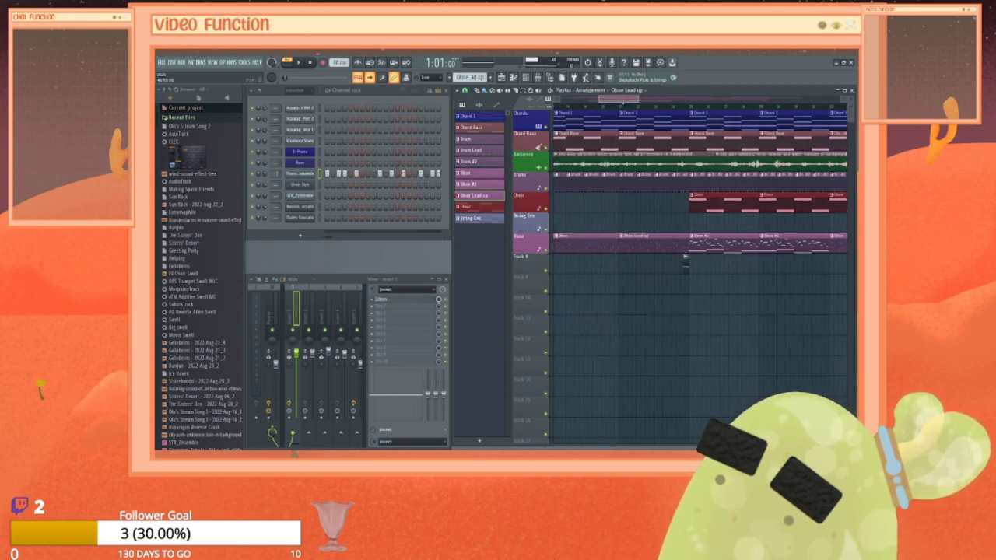
scroll(684, 194, right, 5)
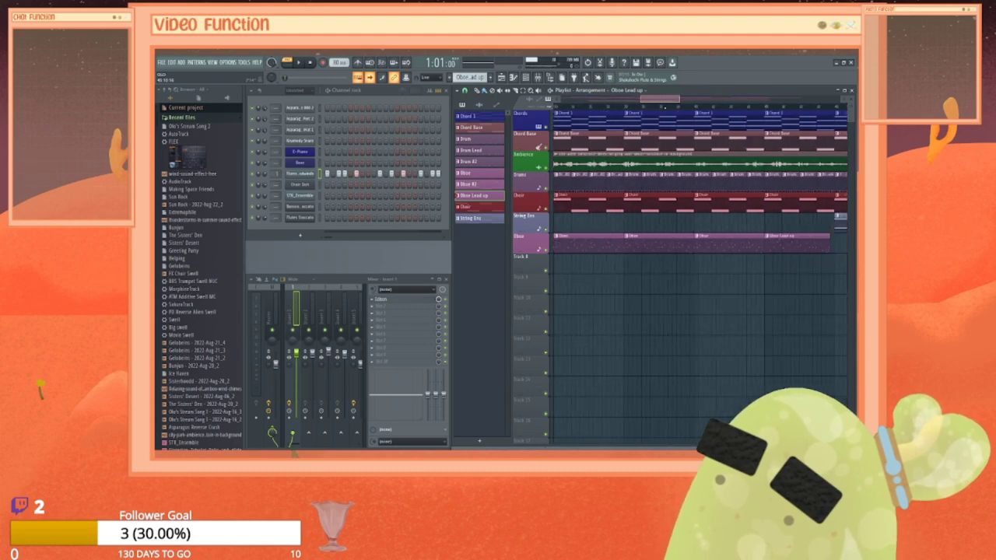
drag(757, 240, 693, 215)
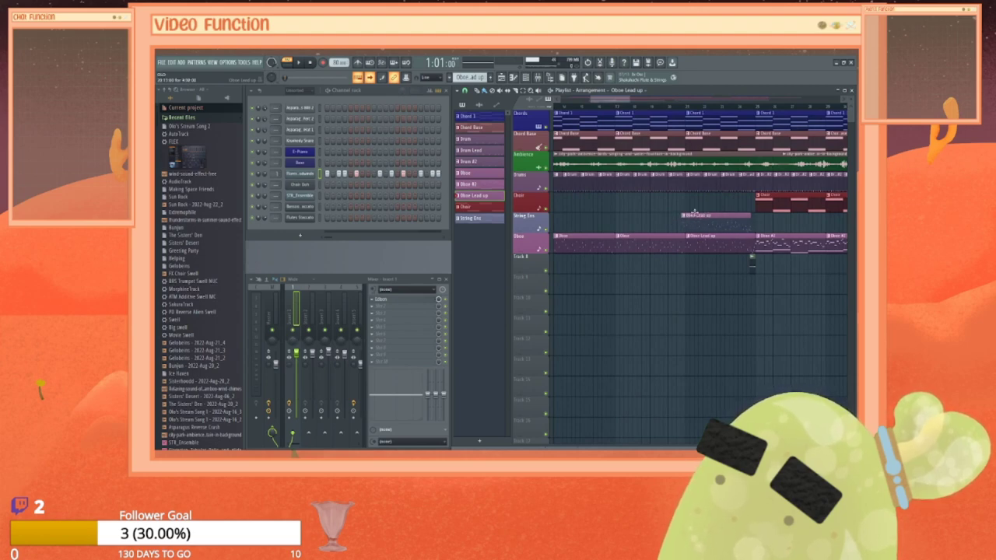
drag(756, 221, 783, 250)
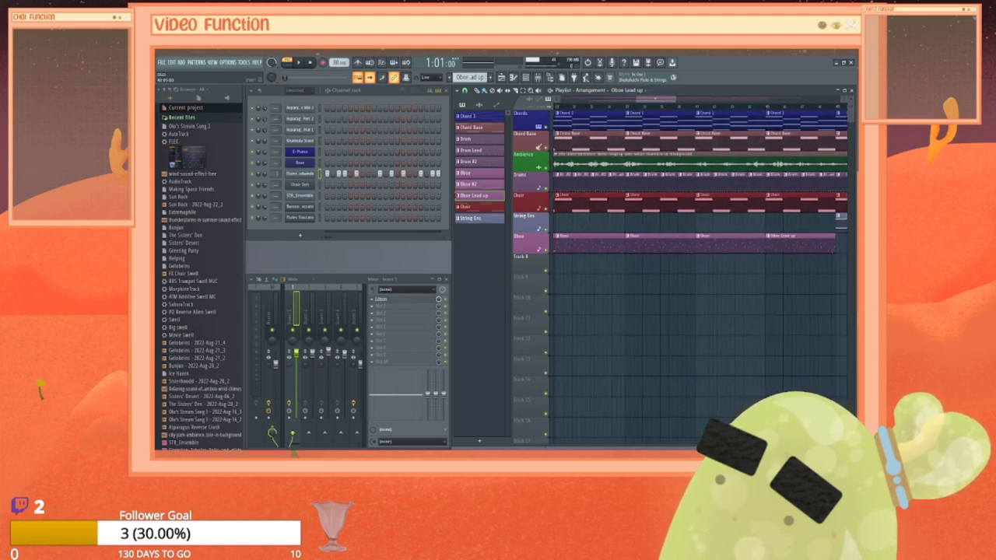
Step: Place an Oboe #2 clip at bar 49 where String Ens begins, and play the song from there
drag(655, 99, 686, 101)
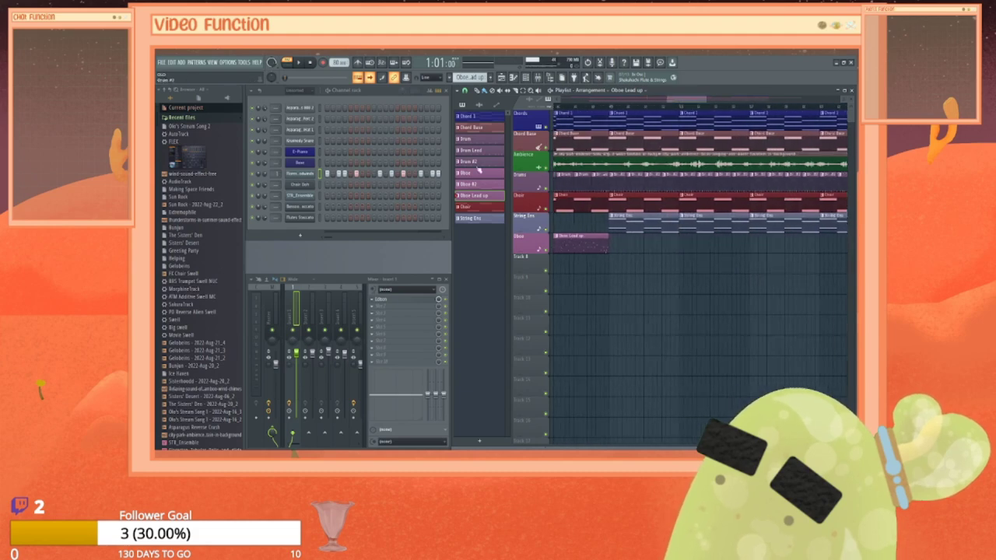
click(478, 184)
click(632, 248)
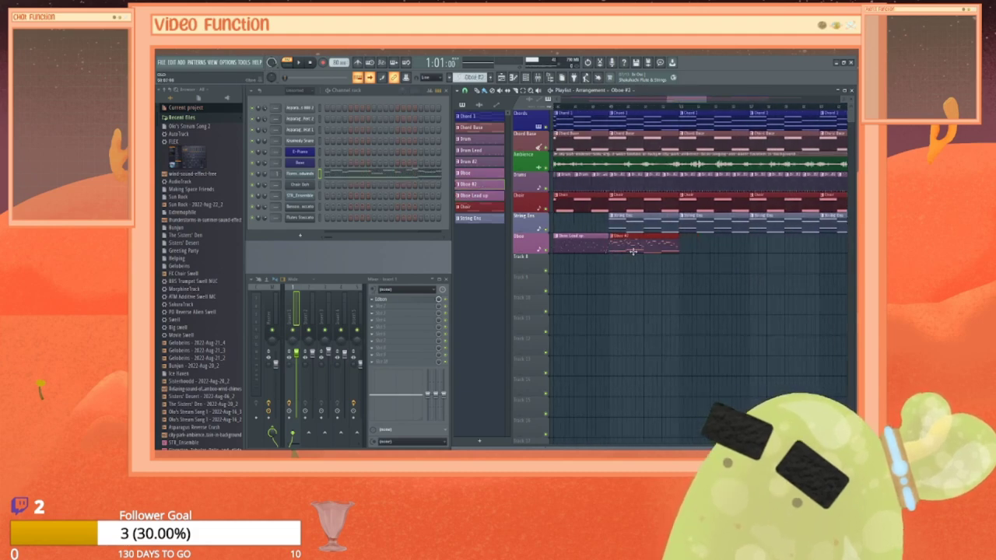
click(609, 107)
key(space)
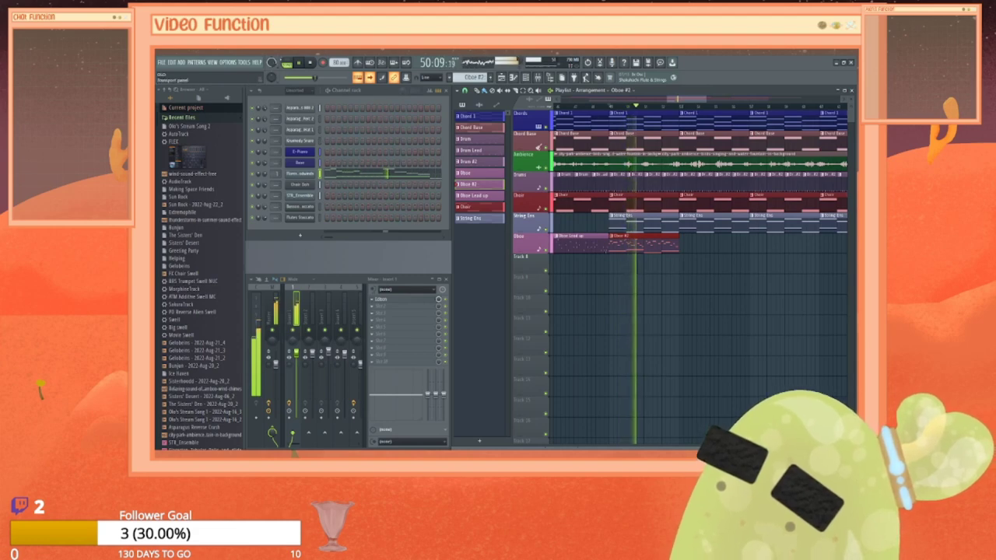
click(309, 63)
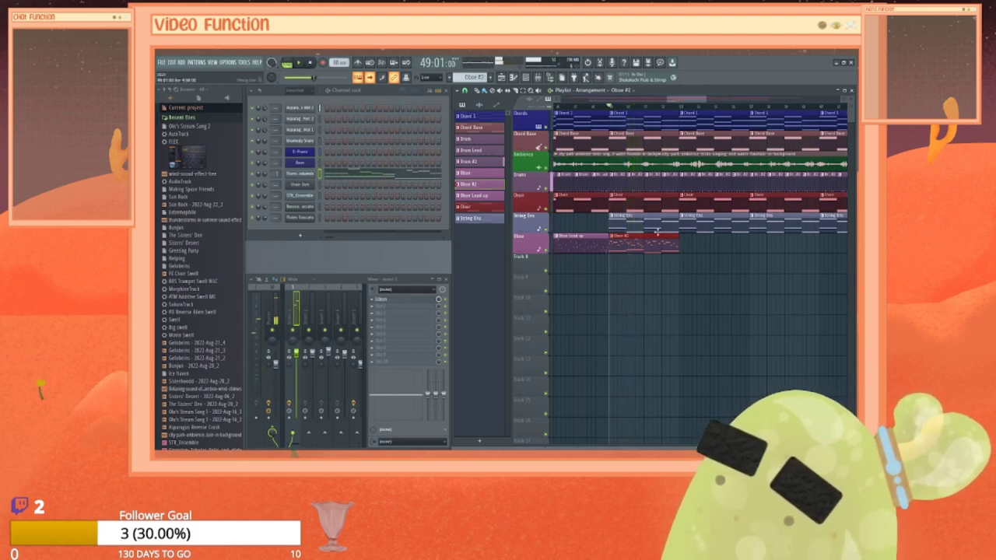
Step: Duplicate the bar 49 Oboe #2 clip twice along the Oboe track and delete the last copy
key(ctrl+b)
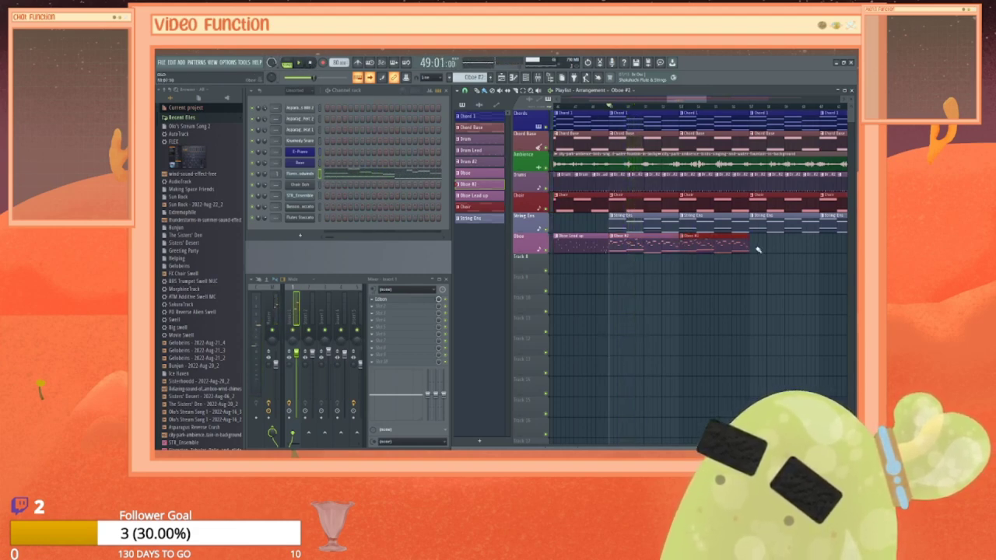
key(ctrl+b)
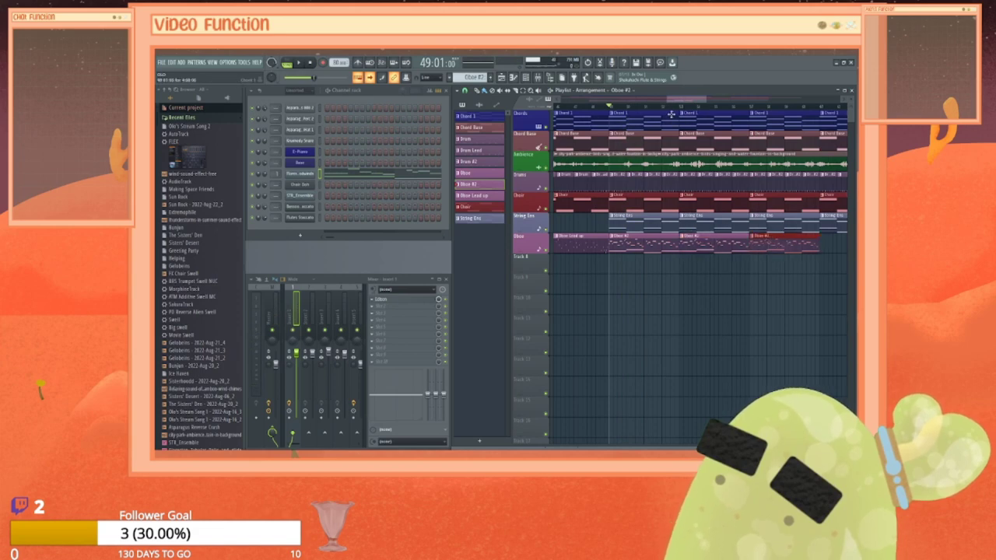
drag(685, 99, 720, 100)
right_click(734, 245)
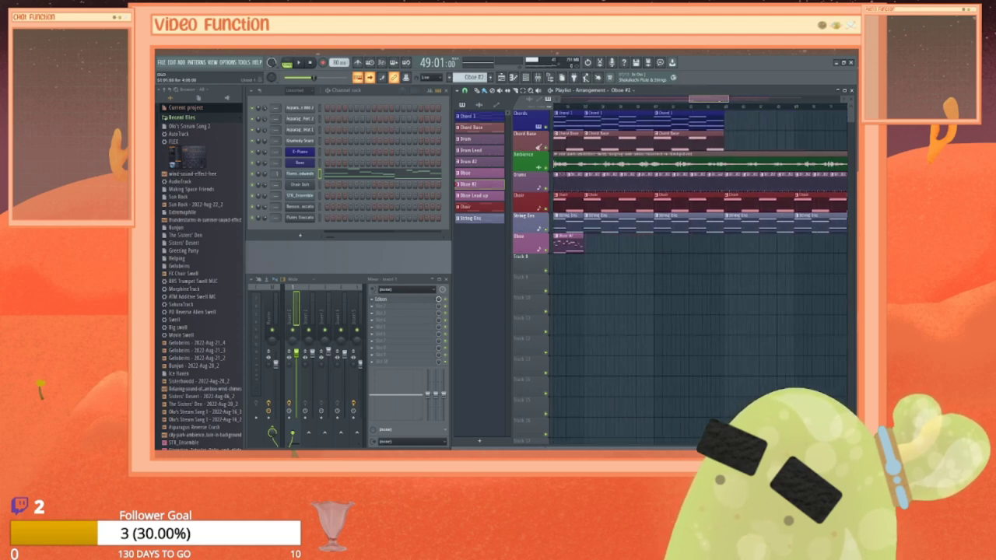
Step: Place two Oboe clips after the last Oboe #2 clip and delete the second one
click(486, 173)
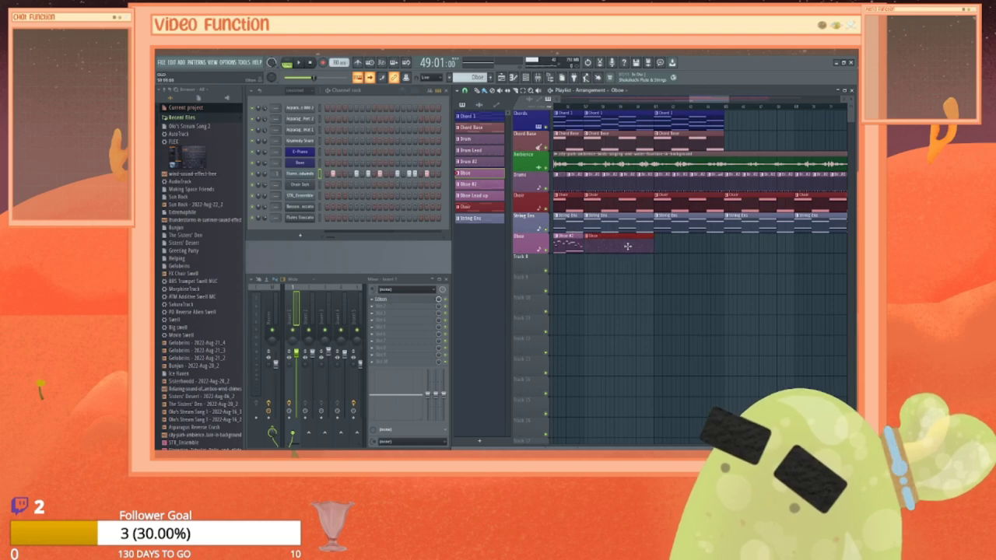
click(681, 243)
drag(679, 243, 675, 243)
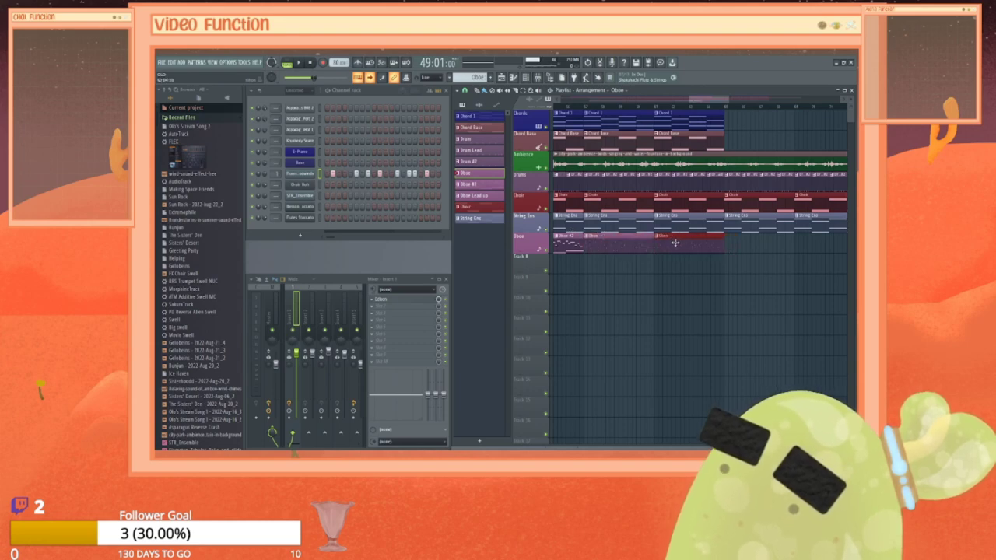
right_click(681, 244)
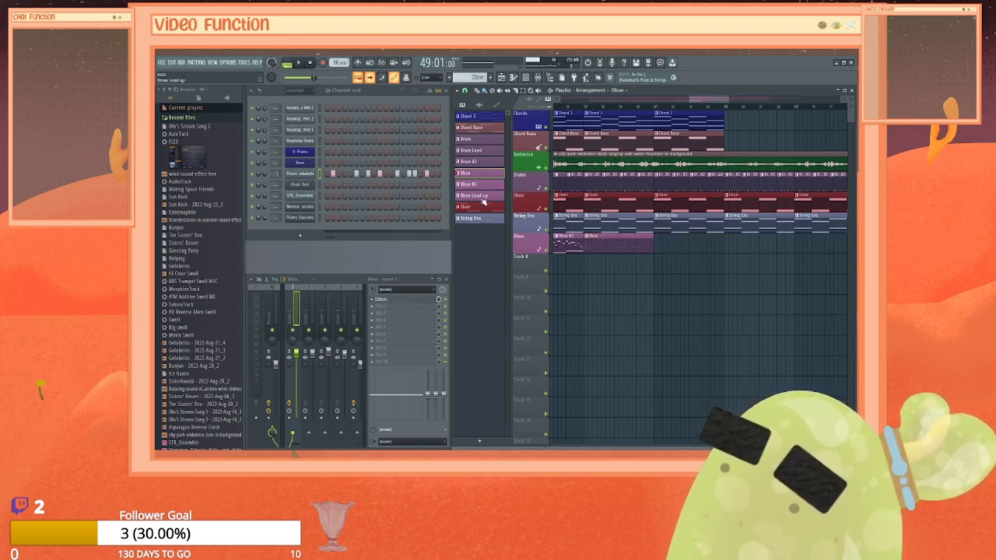
Step: Place one Oboe Lead up clip after the last Oboe clip and another in the four bars before the chords resume
click(480, 195)
drag(676, 246, 672, 246)
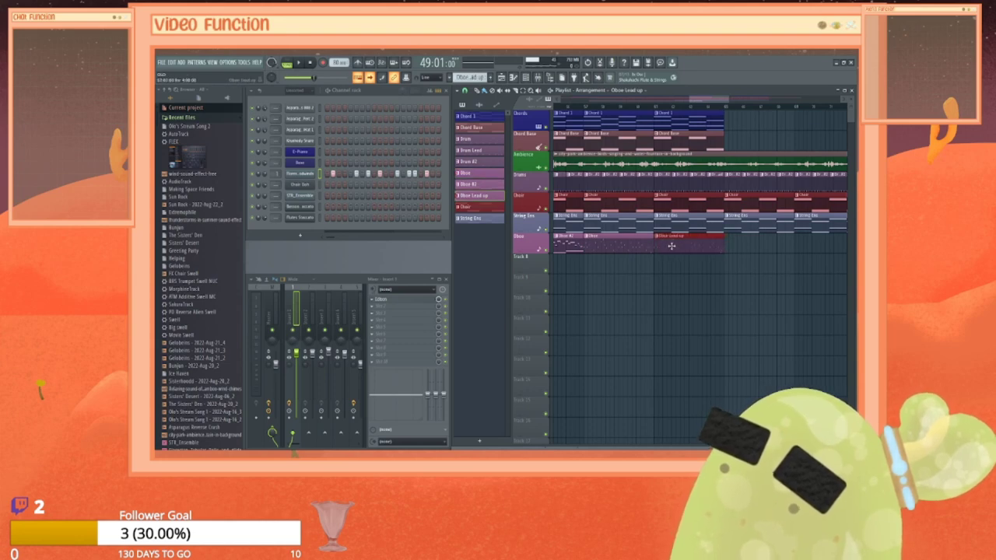
drag(713, 99, 738, 99)
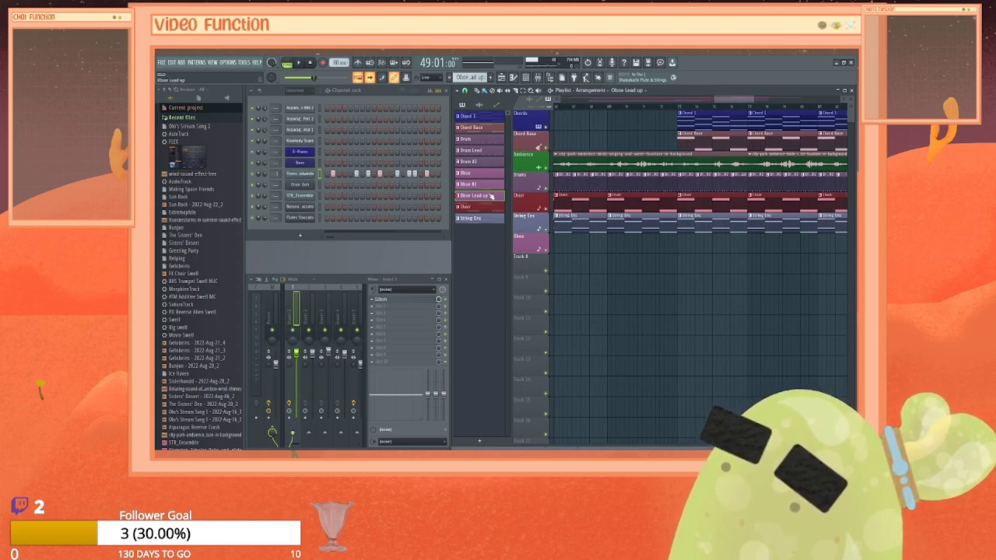
click(612, 246)
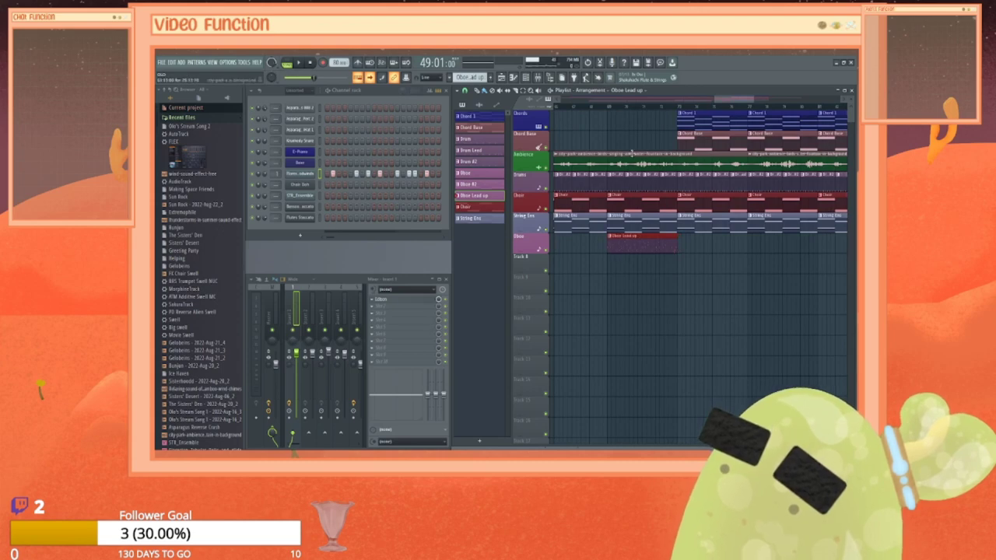
Step: Place two consecutive Oboe #2 clips on the Oboe track after the second Oboe Lead up clip, where the chords resume
drag(725, 107, 733, 107)
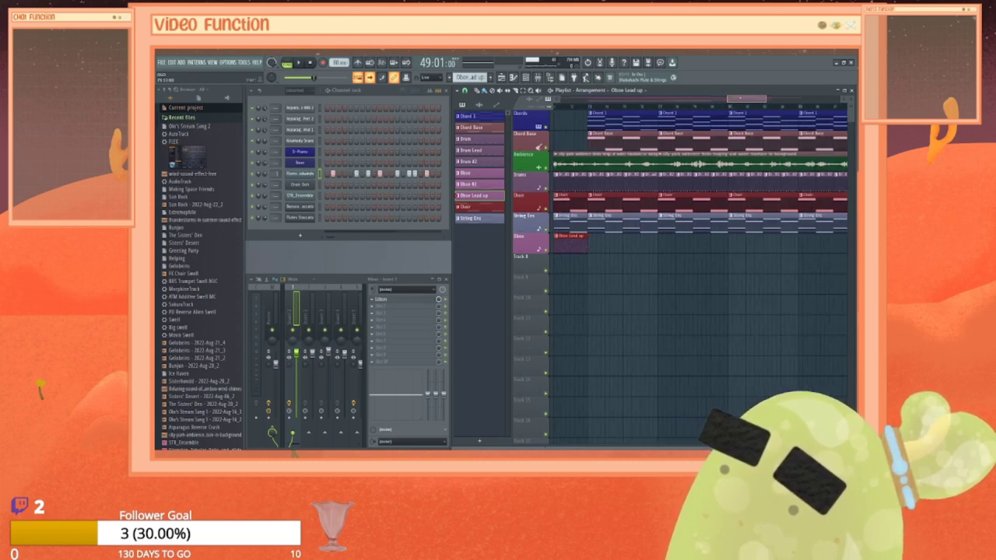
click(476, 184)
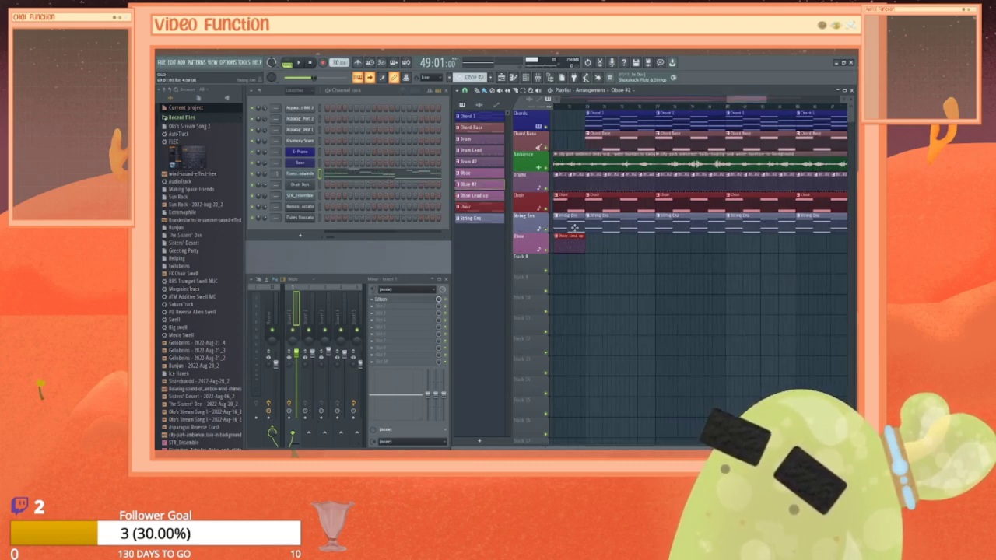
click(596, 246)
click(666, 246)
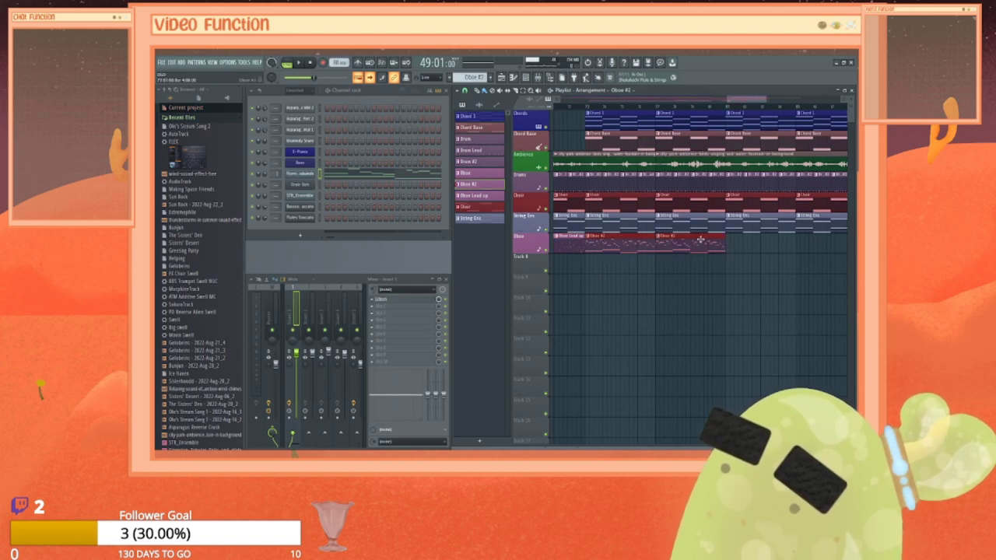
Step: Place two Oboe clips after the last Oboe #2 clip, filling the Oboe track to the end of the chords
drag(744, 99, 761, 100)
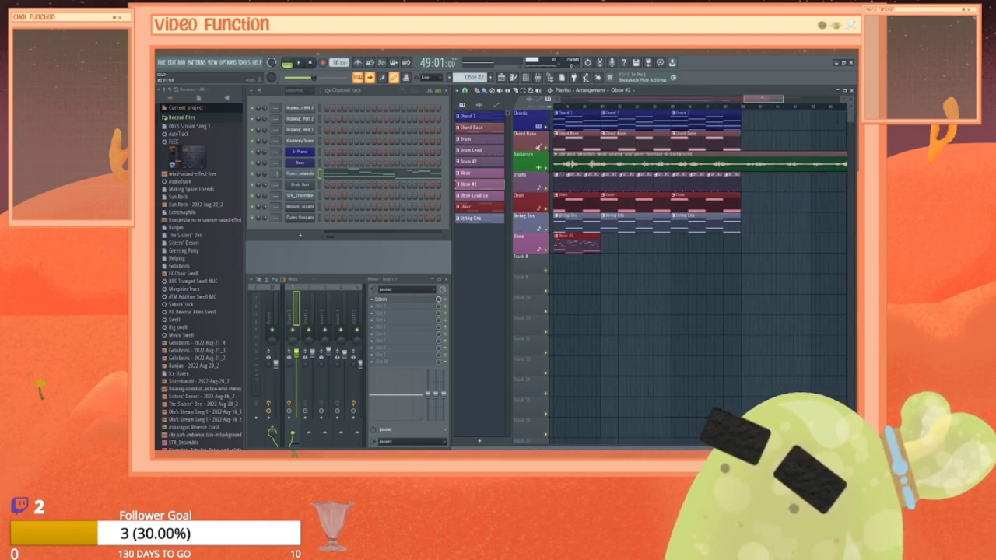
click(488, 172)
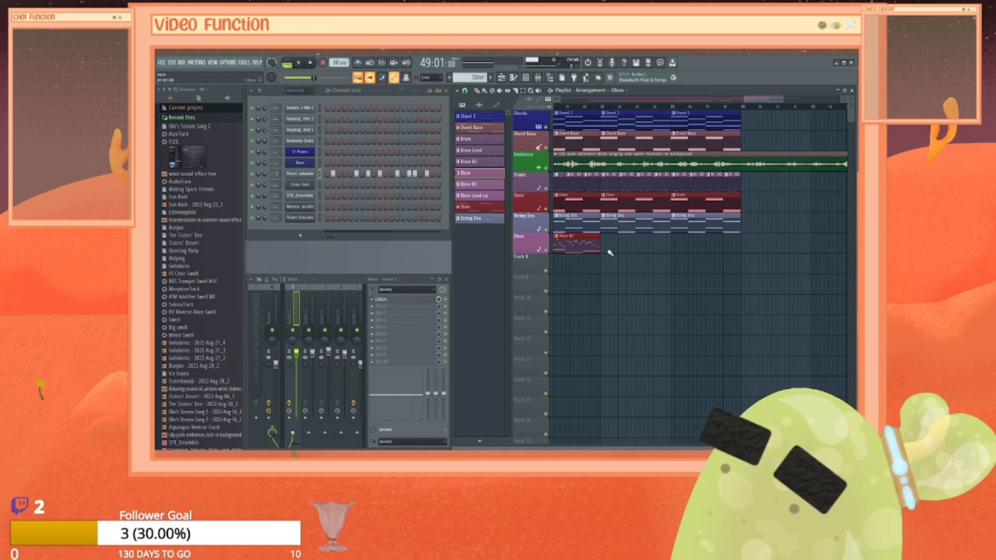
click(609, 246)
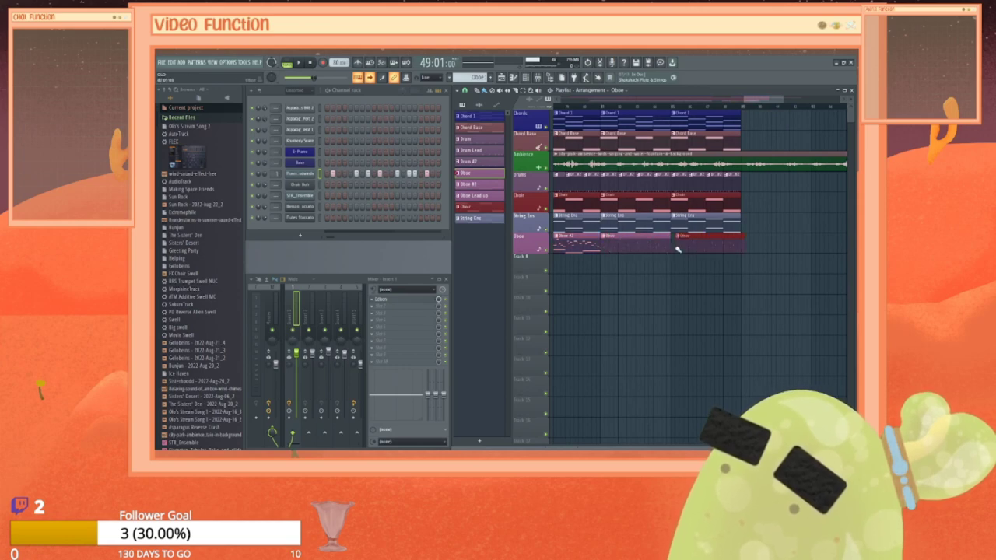
click(684, 245)
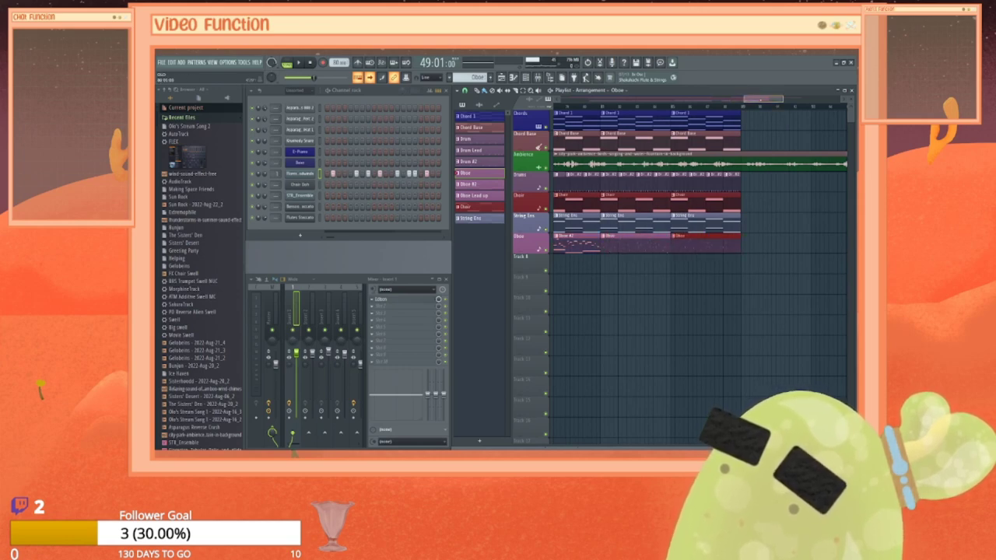
Step: Shorten the final city-park ambience clip so it ends about six bars past the last chord clip
drag(761, 100, 785, 100)
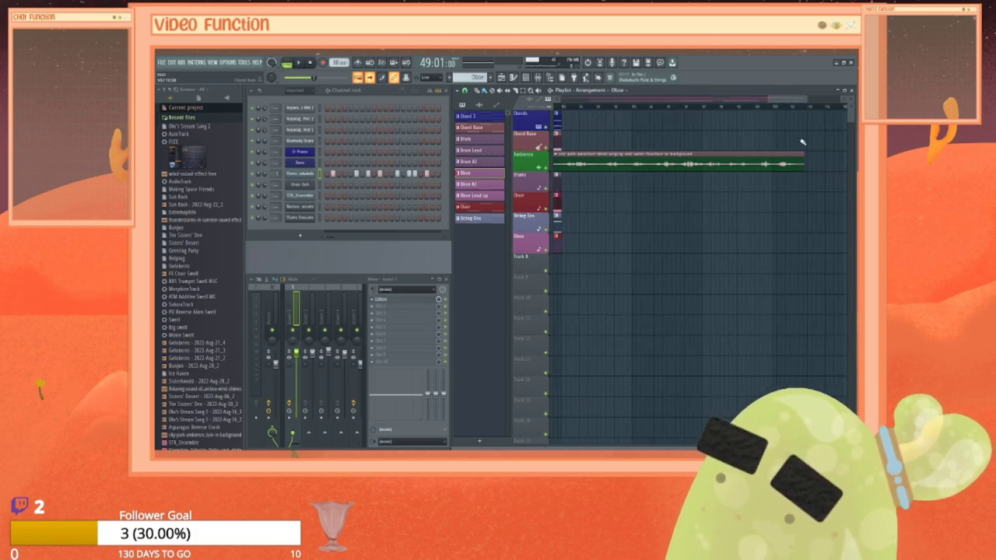
drag(804, 155, 670, 159)
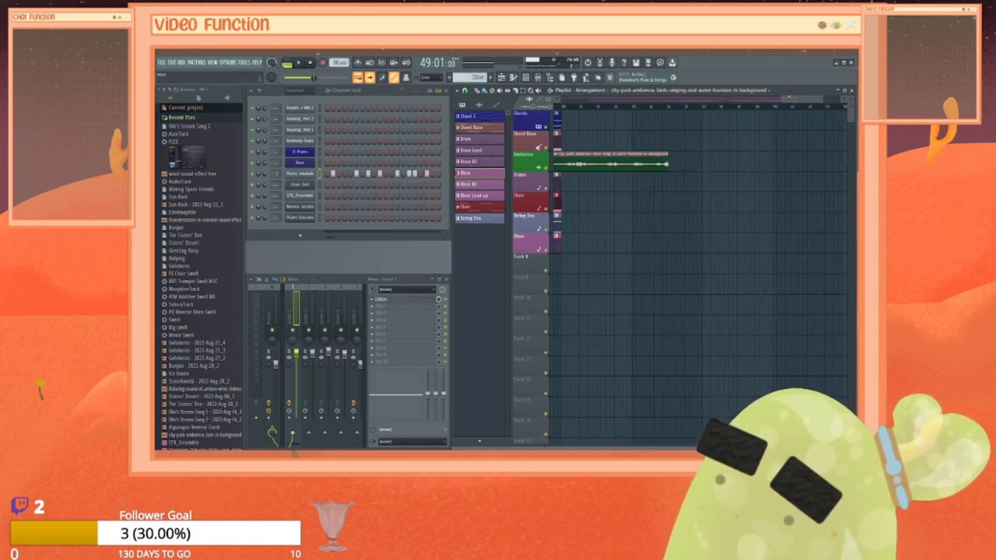
Step: Place an Oboe Lead up clip after the last Oboe clip, followed directly by an Oboe #2 clip
drag(788, 98, 774, 99)
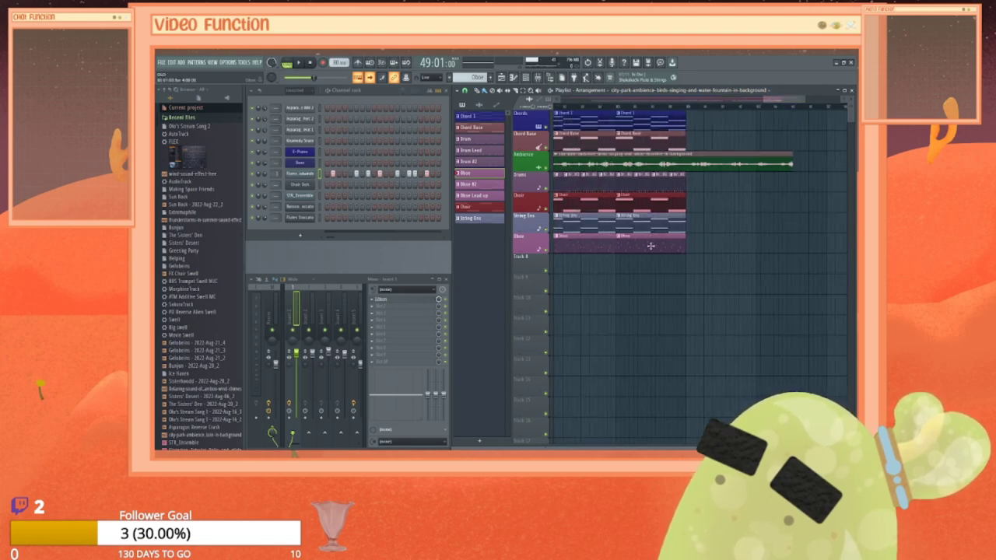
click(485, 184)
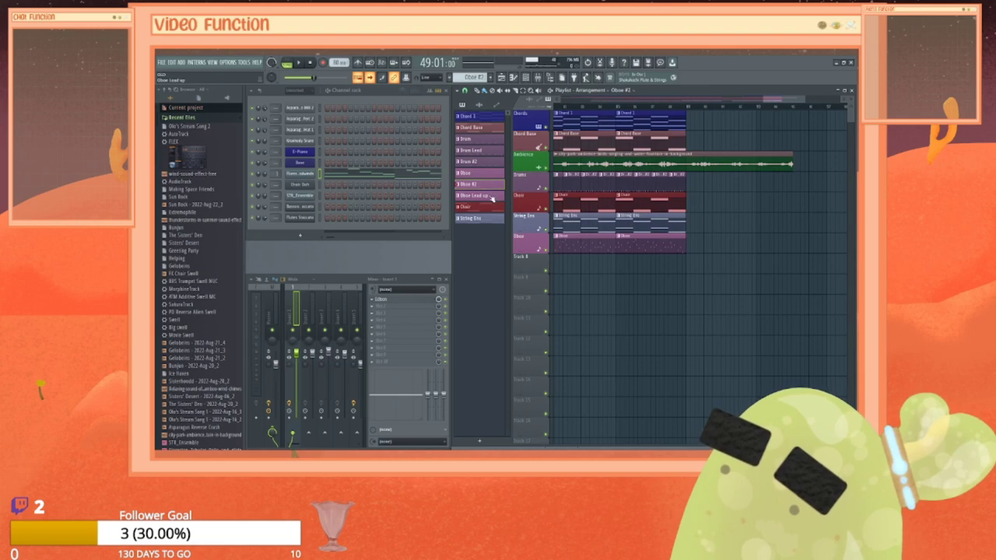
click(485, 195)
click(730, 245)
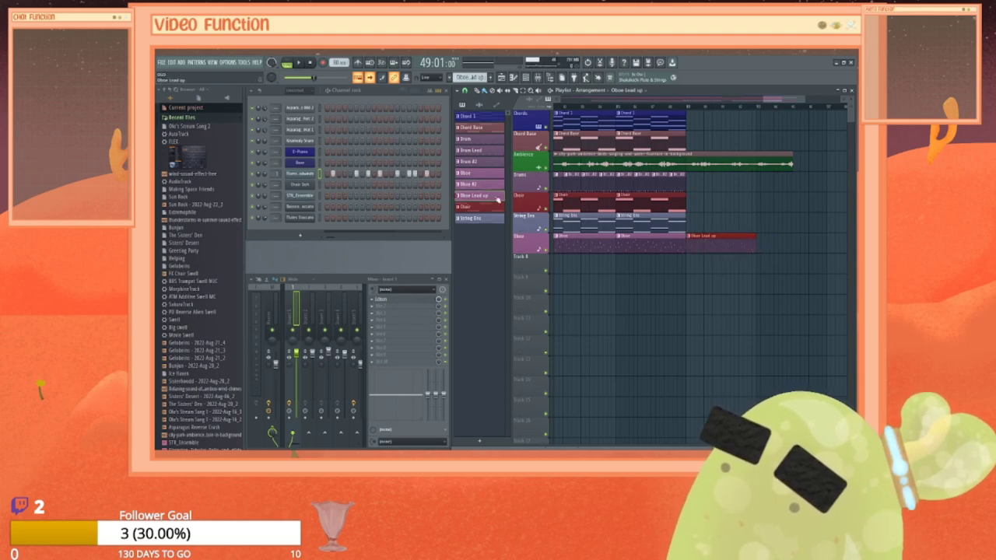
click(466, 186)
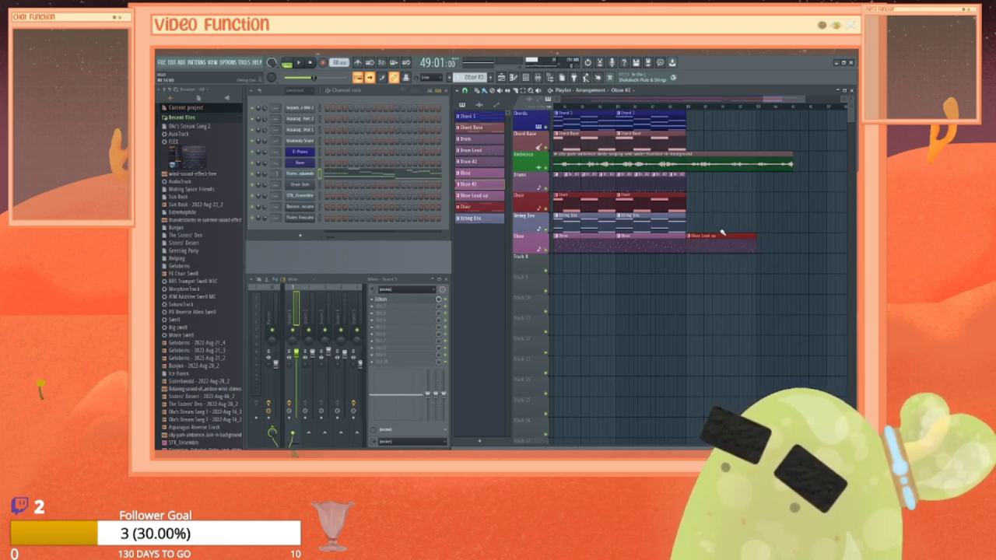
click(769, 242)
drag(772, 242, 770, 241)
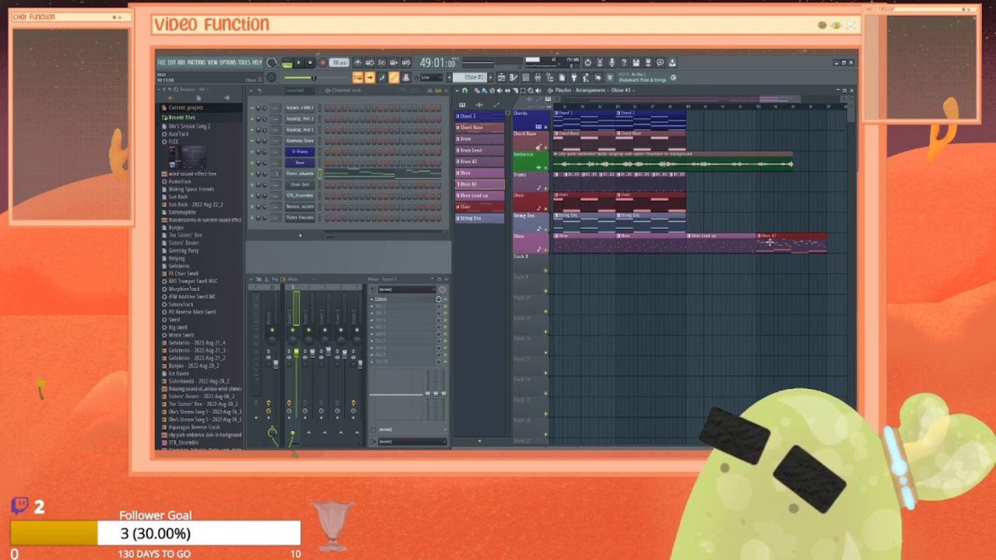
Step: Extend the final city-park ambience clip to about two and a half bars past the closing Oboe #2 clip
drag(807, 163, 828, 164)
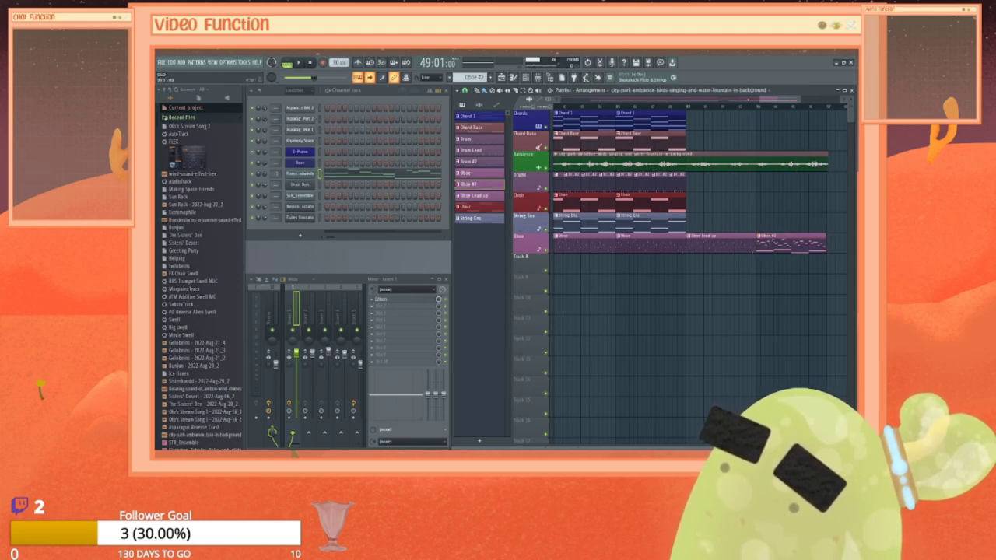
scroll(740, 153, right, 3)
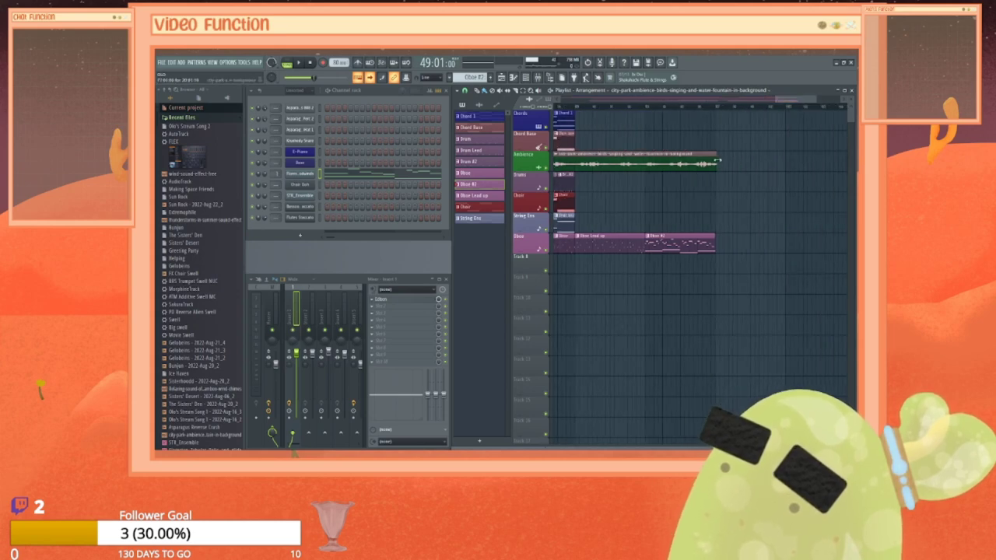
drag(739, 161, 760, 165)
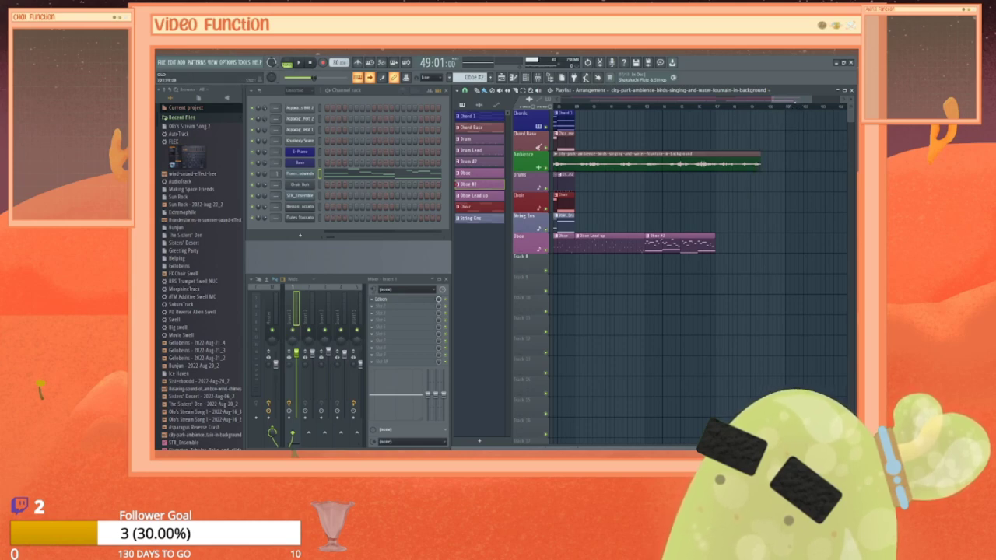
Step: Play the song from bar 45, where the first Oboe Lead up clip starts, and stop before bar 49
drag(794, 100, 667, 99)
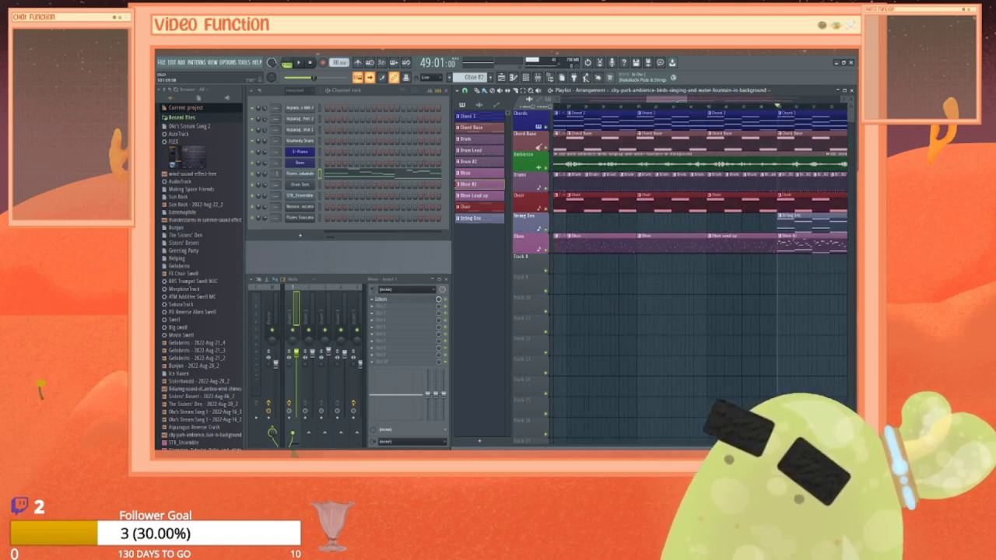
click(714, 107)
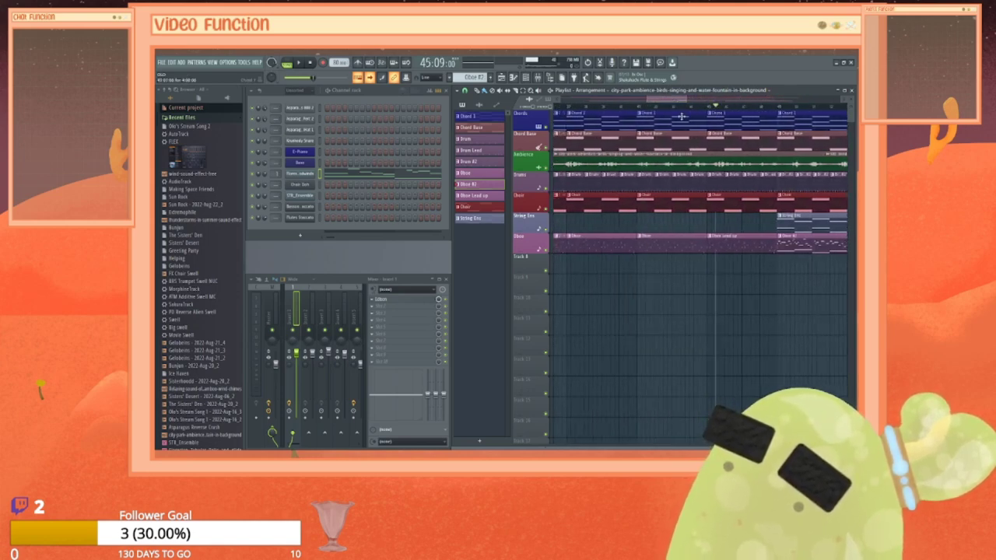
click(707, 107)
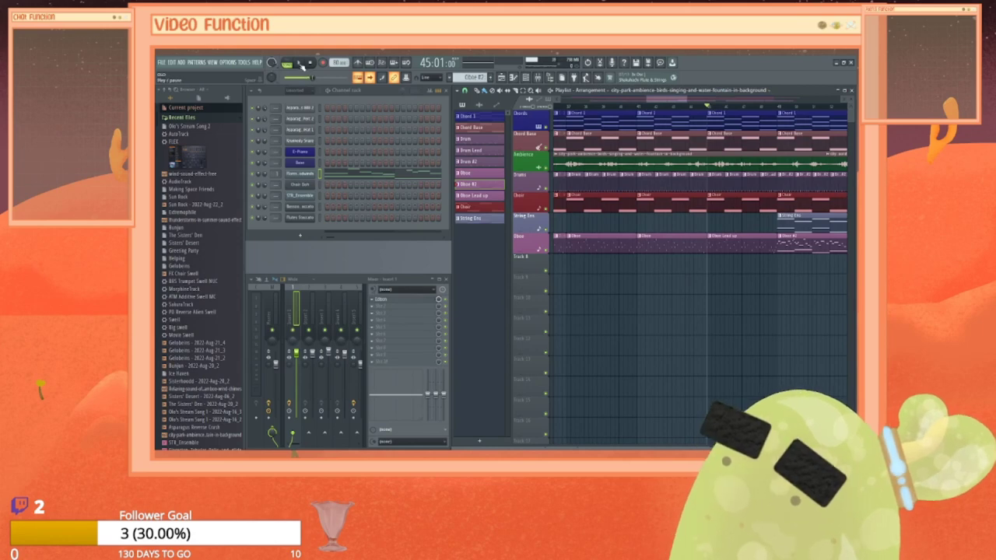
click(299, 62)
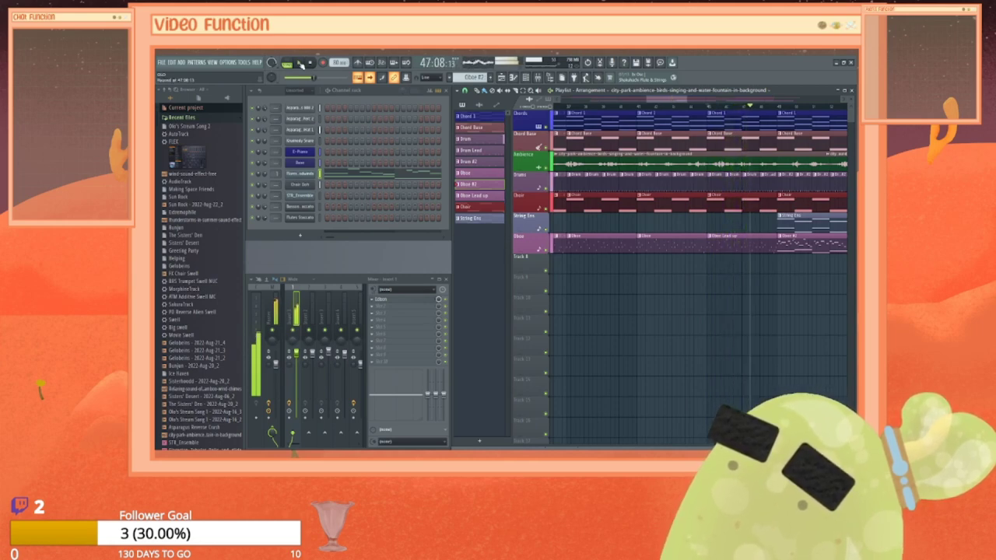
key(space)
Step: Play the opening of the Oboe #2 and String Ens section from bar 49
click(778, 107)
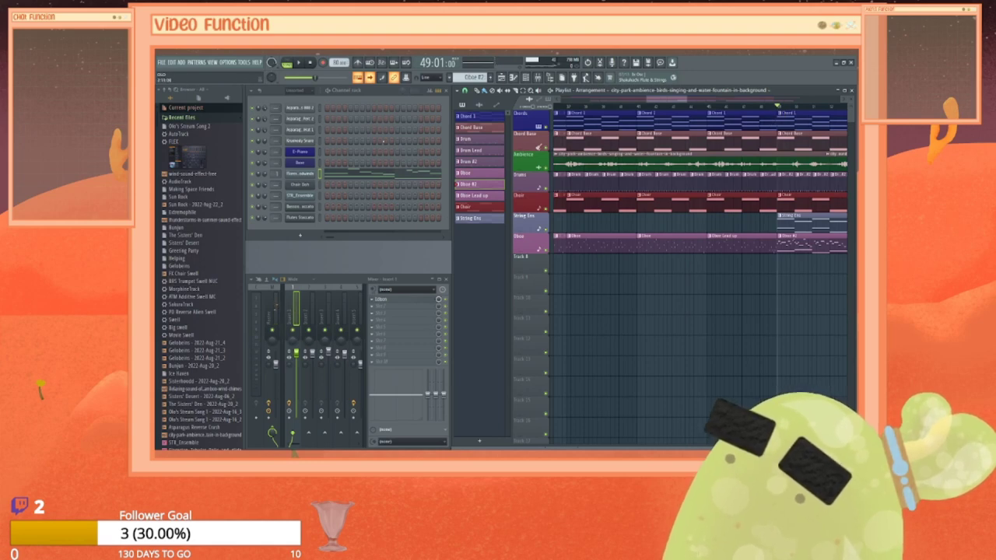
click(299, 63)
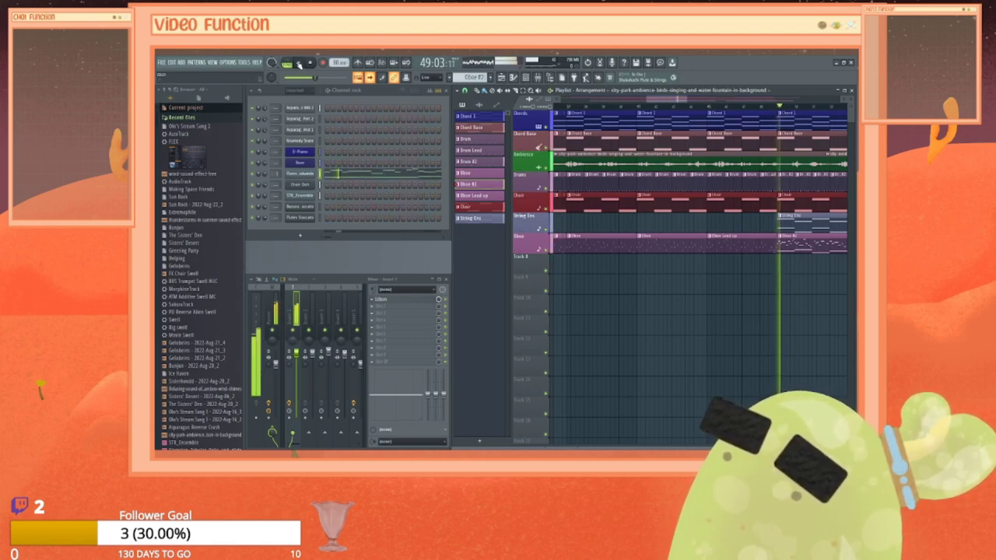
click(299, 63)
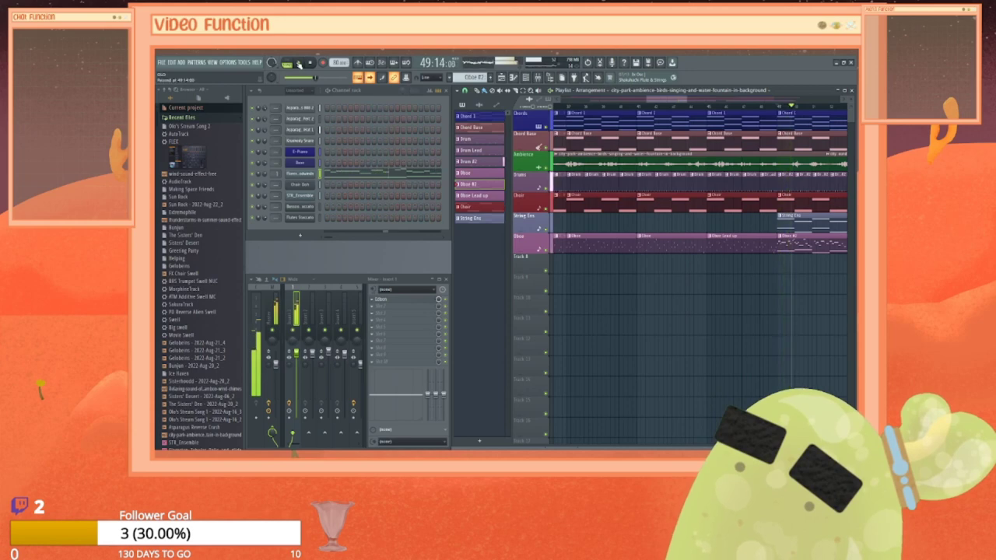
Step: Select the Drum #2 pattern and listen to its drums in the song from bar 49
click(470, 161)
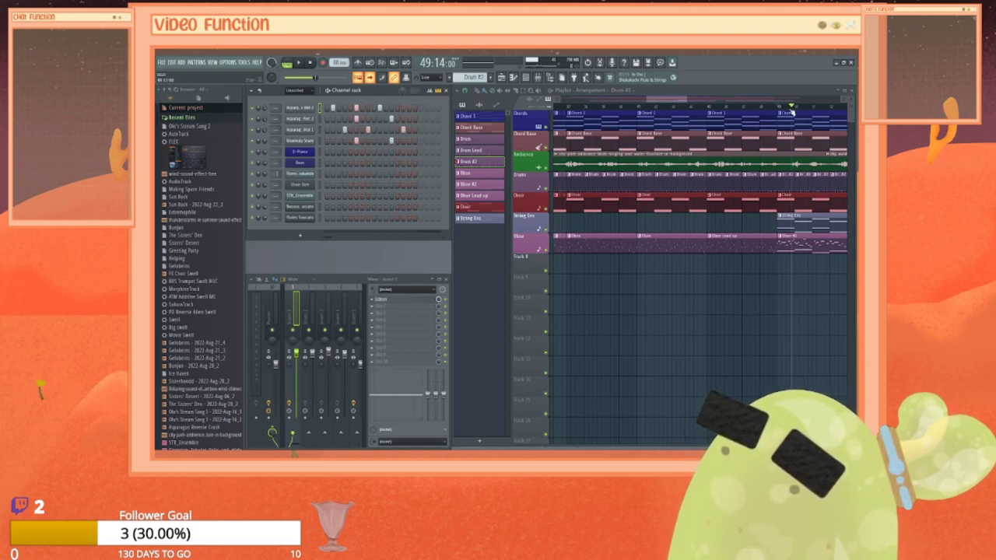
click(778, 106)
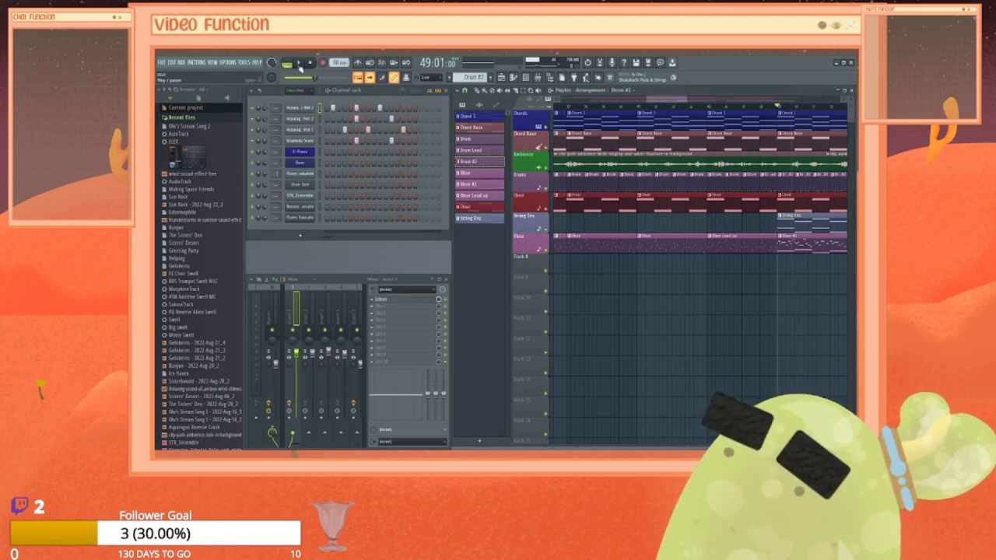
click(299, 63)
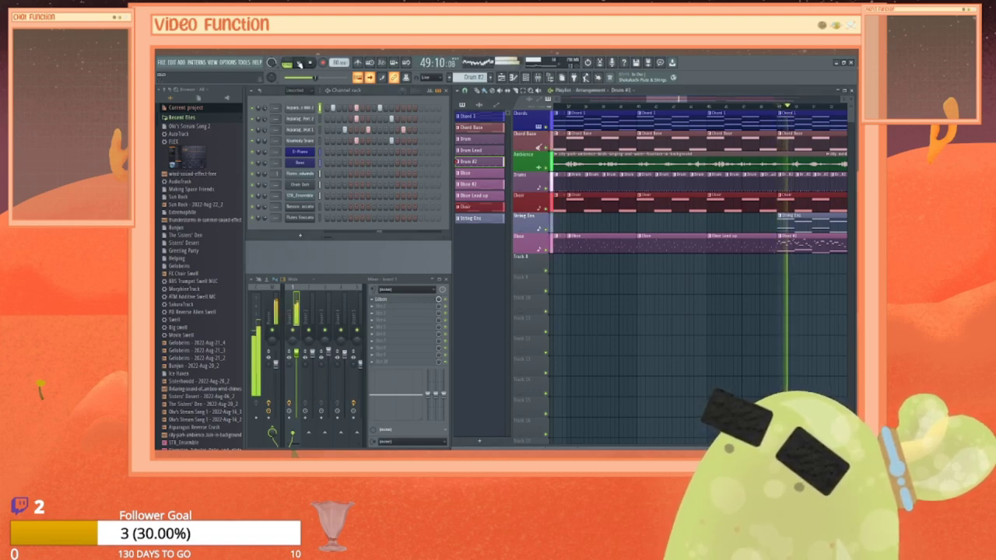
click(299, 63)
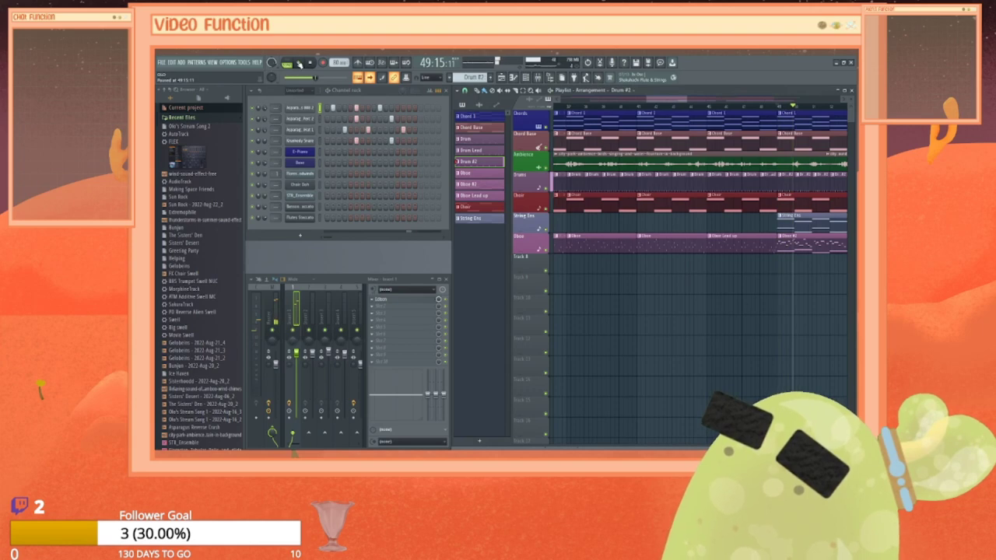
Step: Audition the Asparagus and snare drum channels of the Drum #2 pattern and look over their sampler settings
click(307, 110)
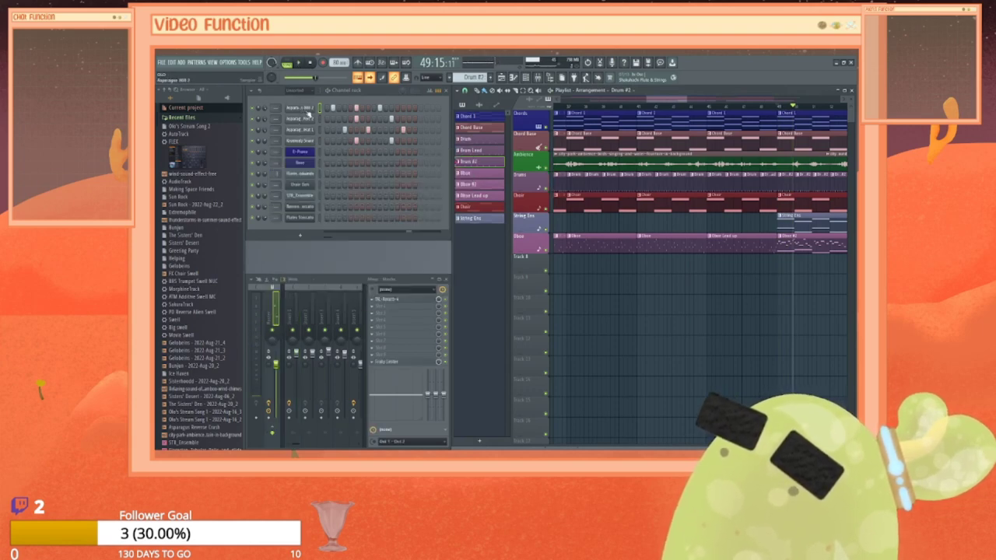
click(309, 113)
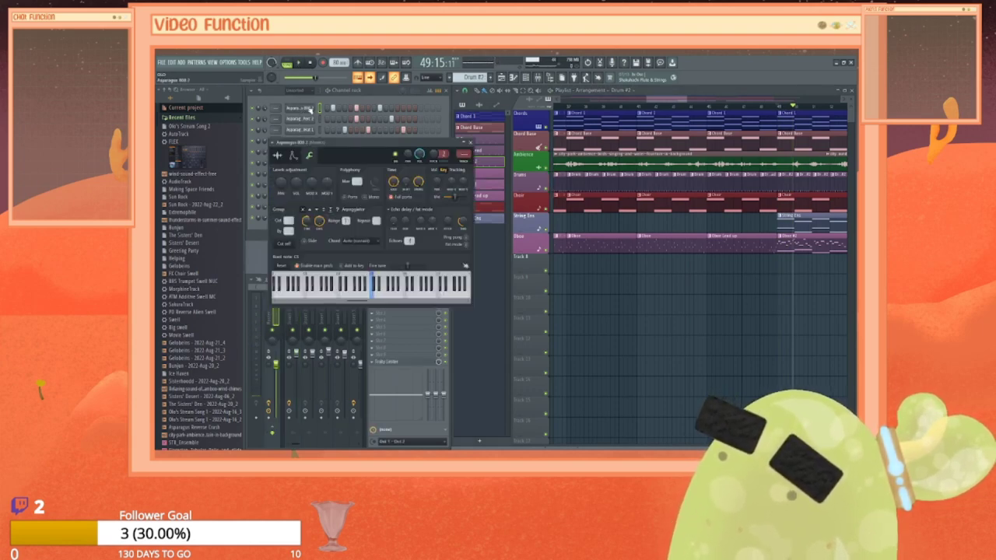
click(311, 111)
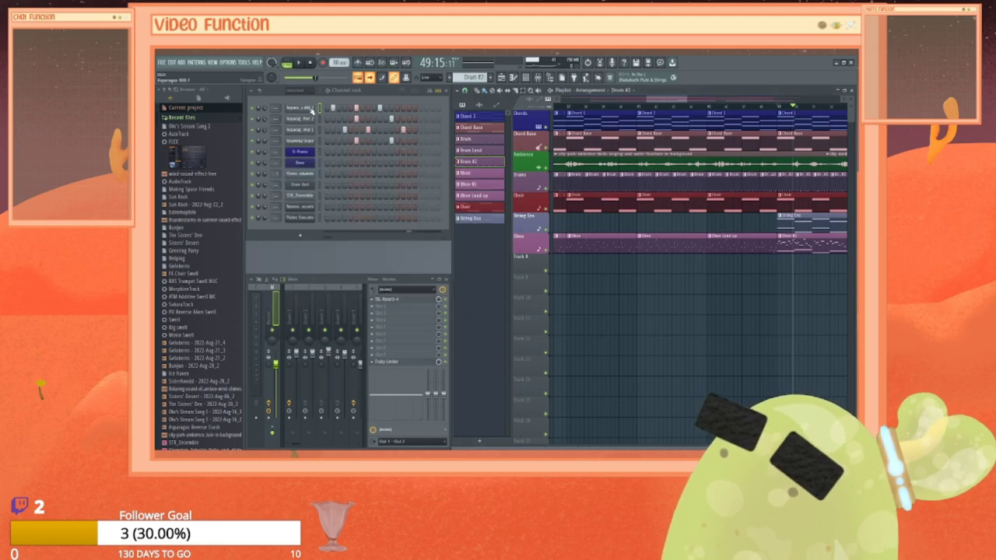
click(302, 119)
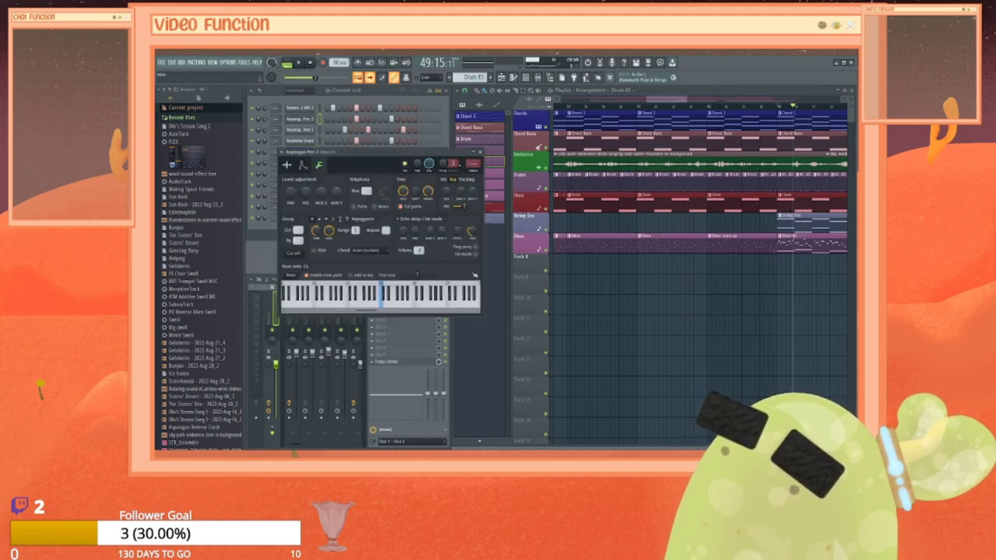
click(480, 152)
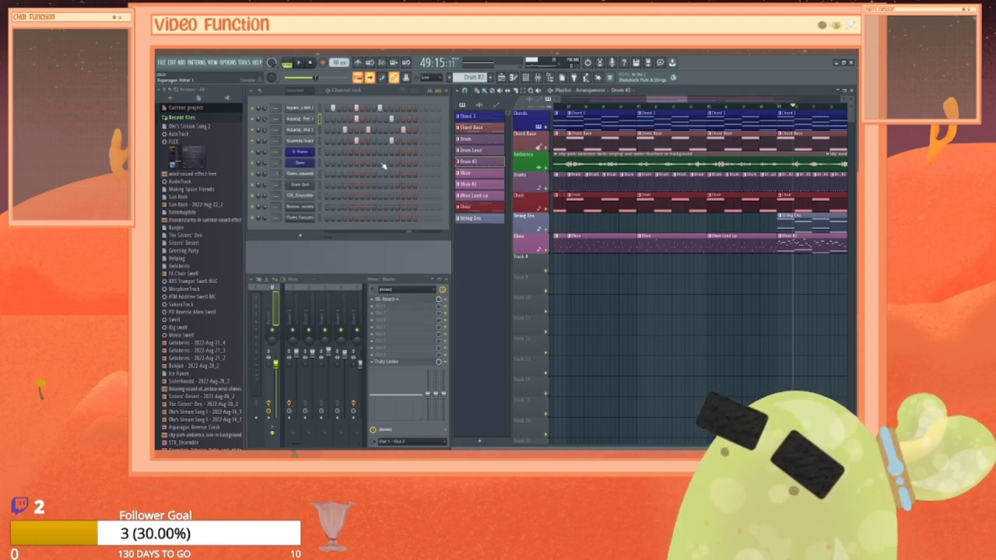
click(302, 131)
click(489, 161)
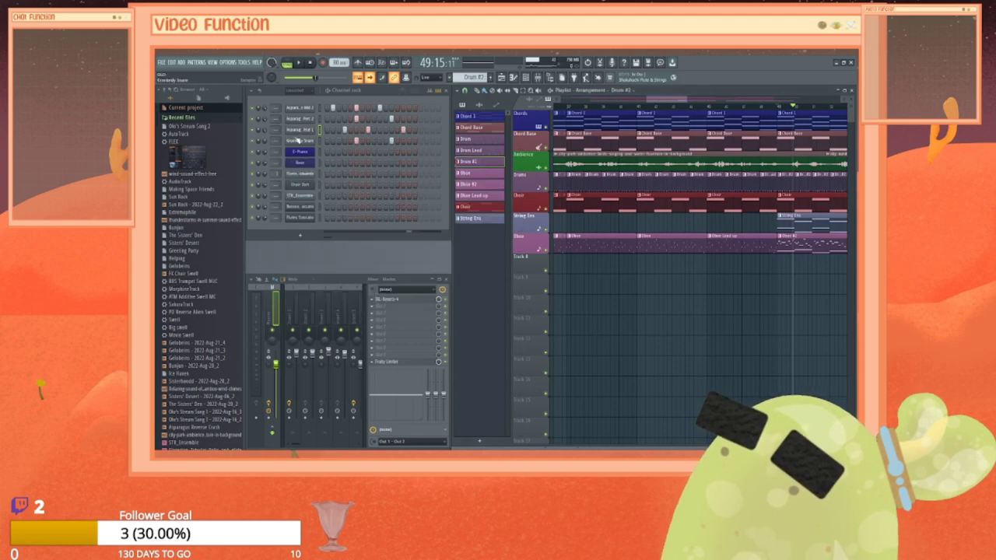
click(301, 140)
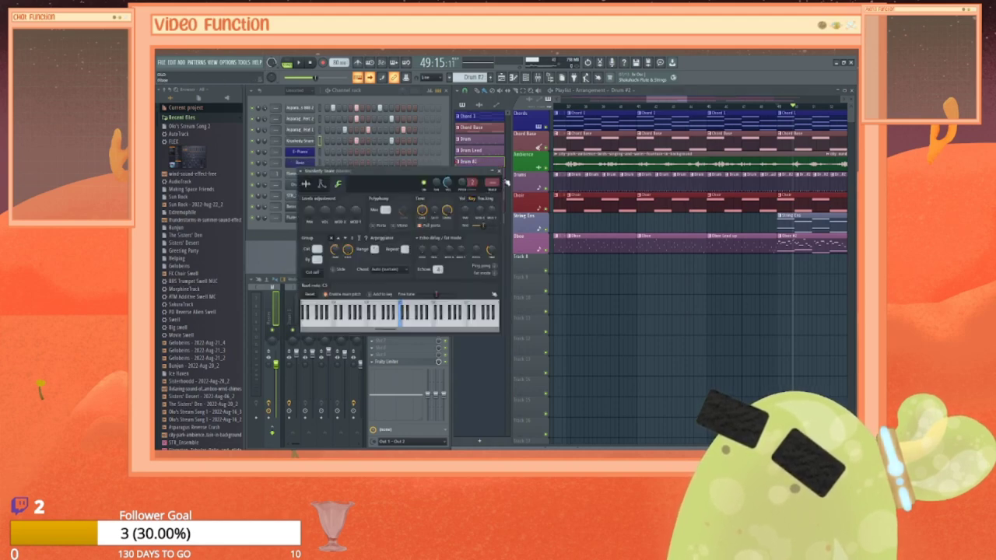
click(498, 171)
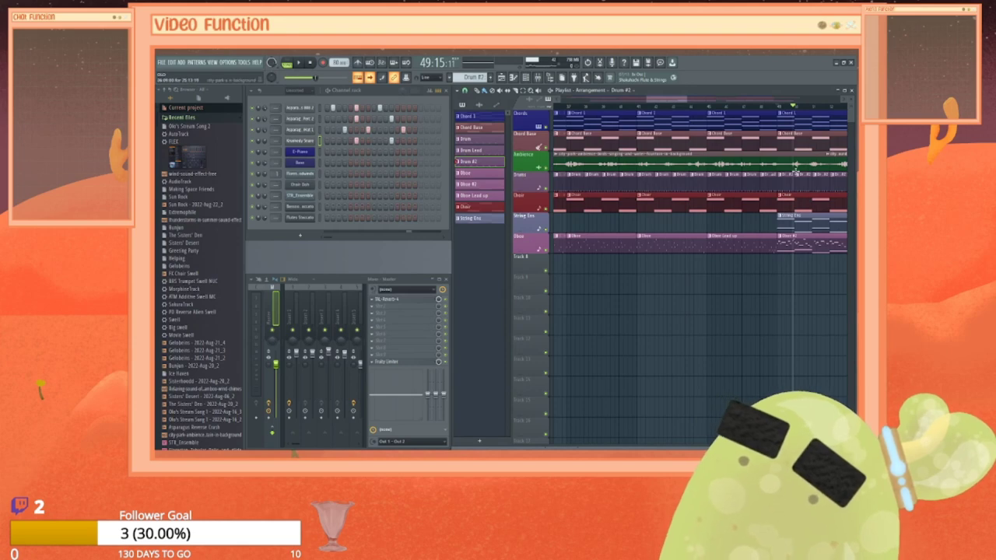
Step: Examine the woodwind notes of the Oboe #2 pattern in the piano roll and listen to the song from bar 49
drag(795, 107, 780, 108)
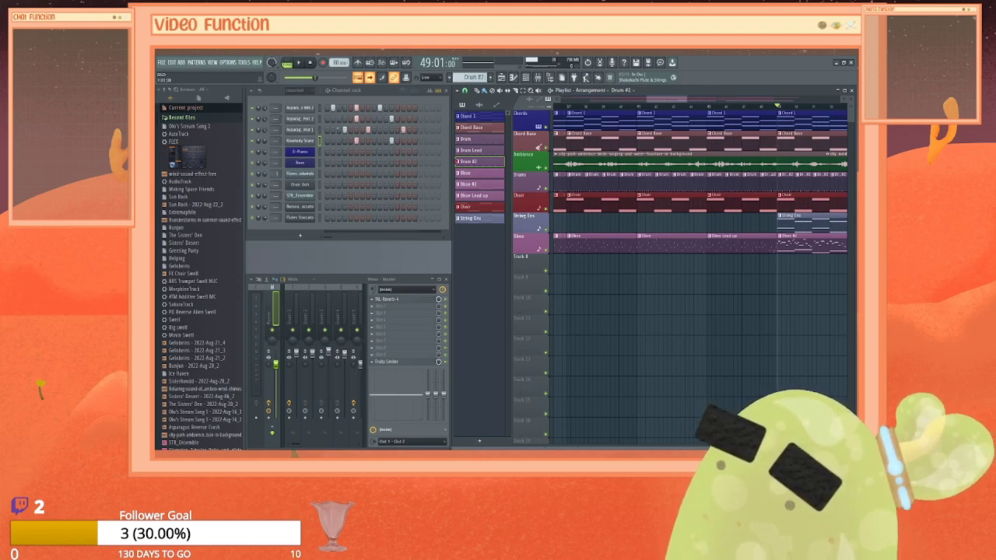
click(470, 184)
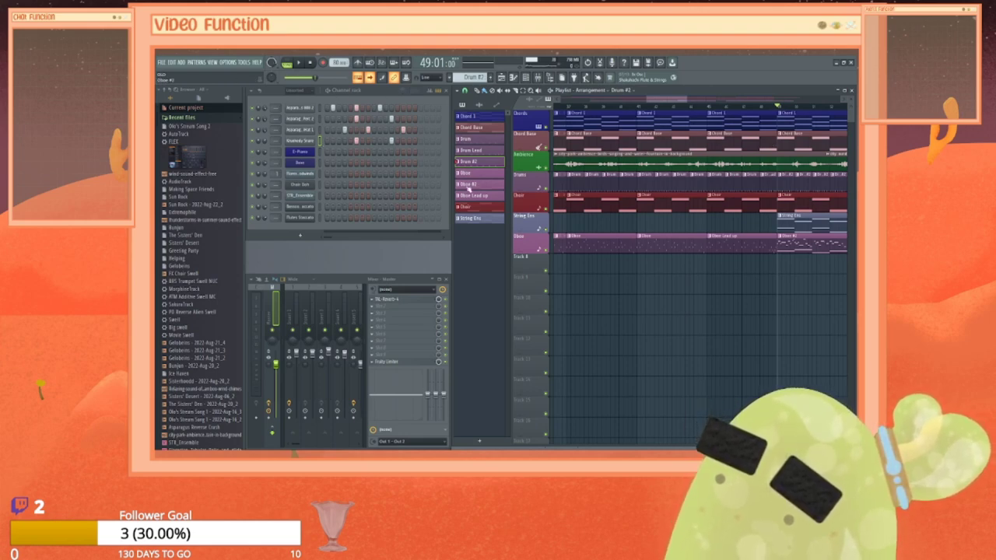
right_click(297, 176)
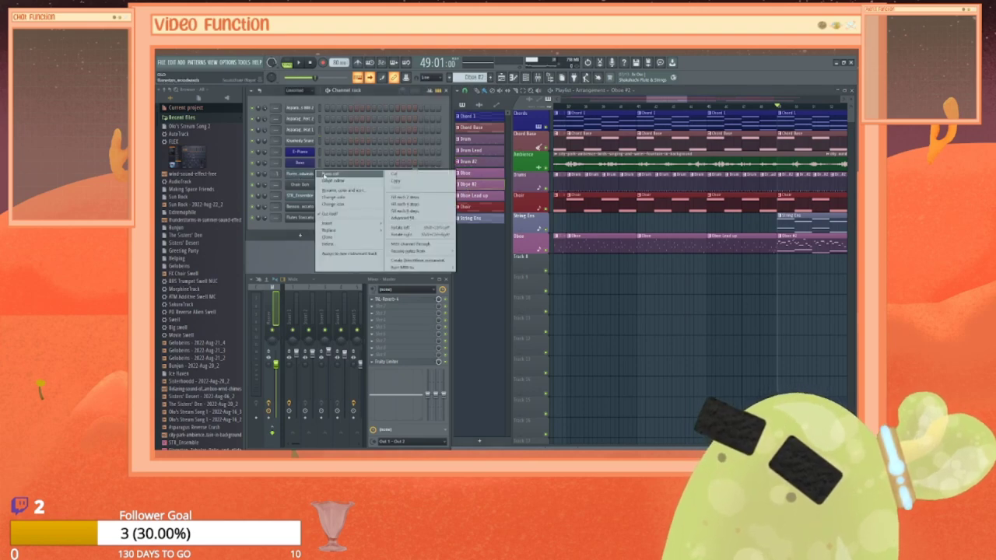
click(331, 174)
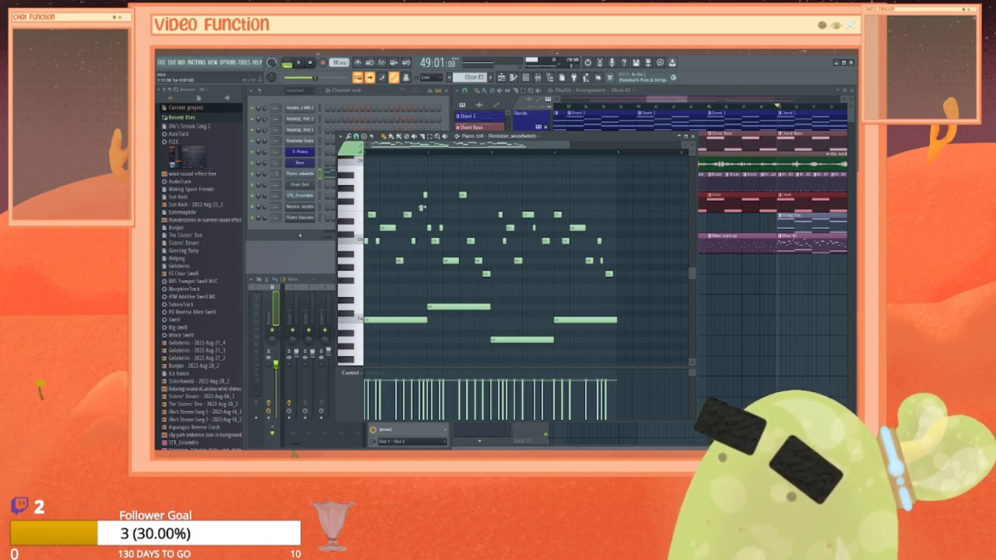
click(692, 136)
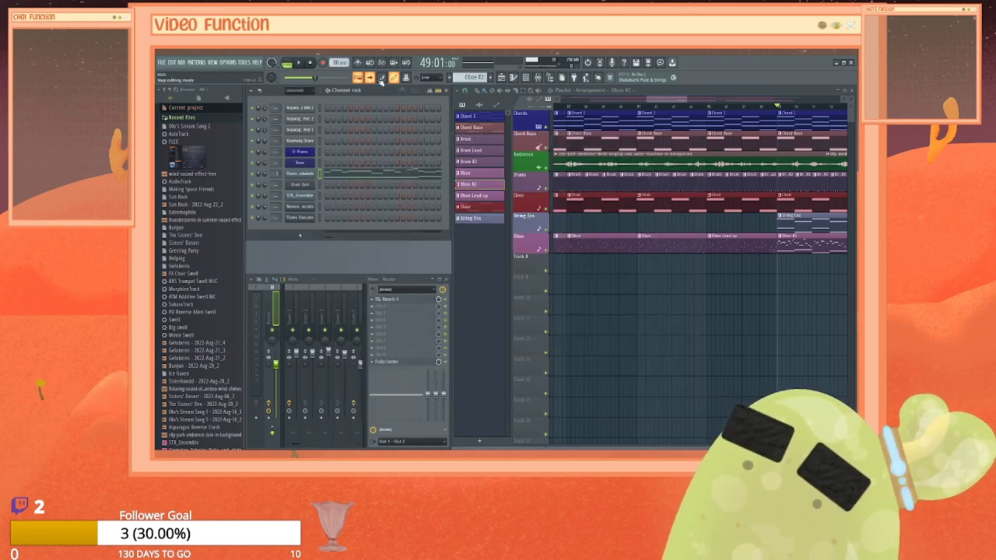
click(299, 63)
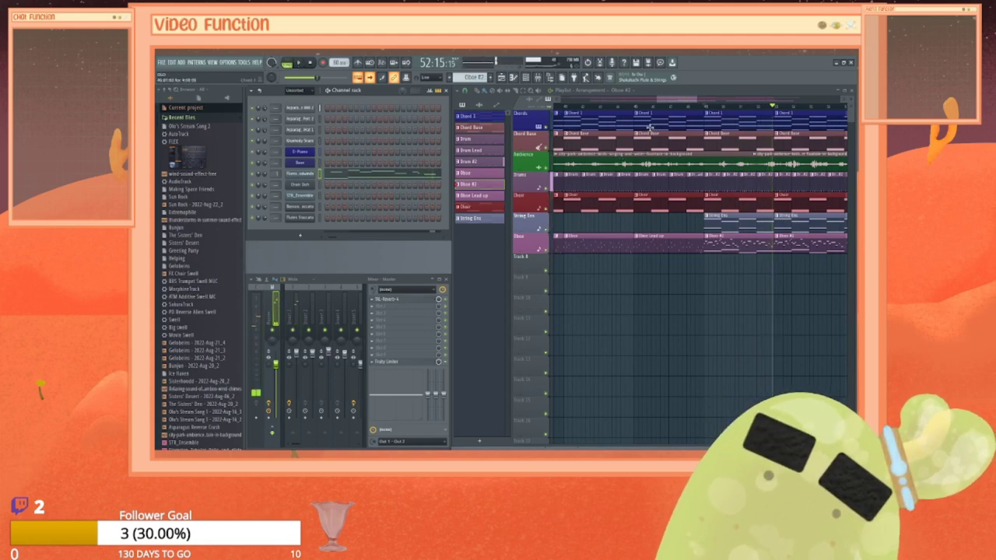
click(706, 107)
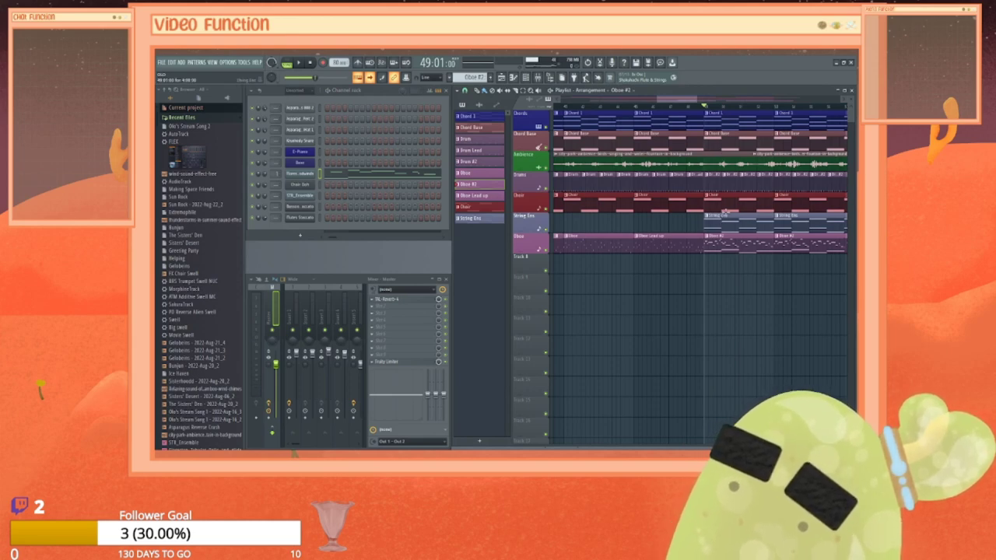
Step: Try Drum Lead clips in place of the Drum #2 clips from bar 49 on the Drums track and listen to them
right_click(741, 181)
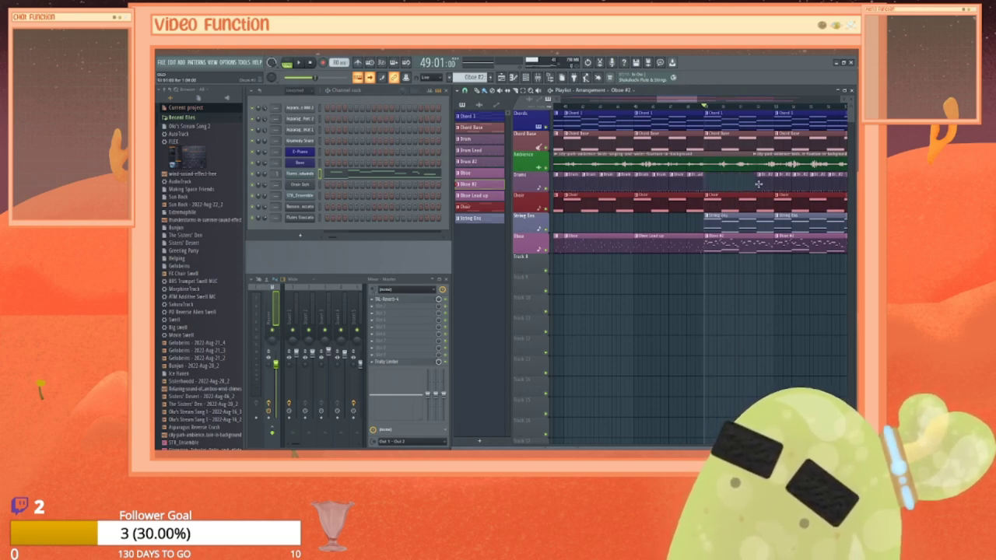
right_click(758, 183)
click(697, 176)
click(717, 183)
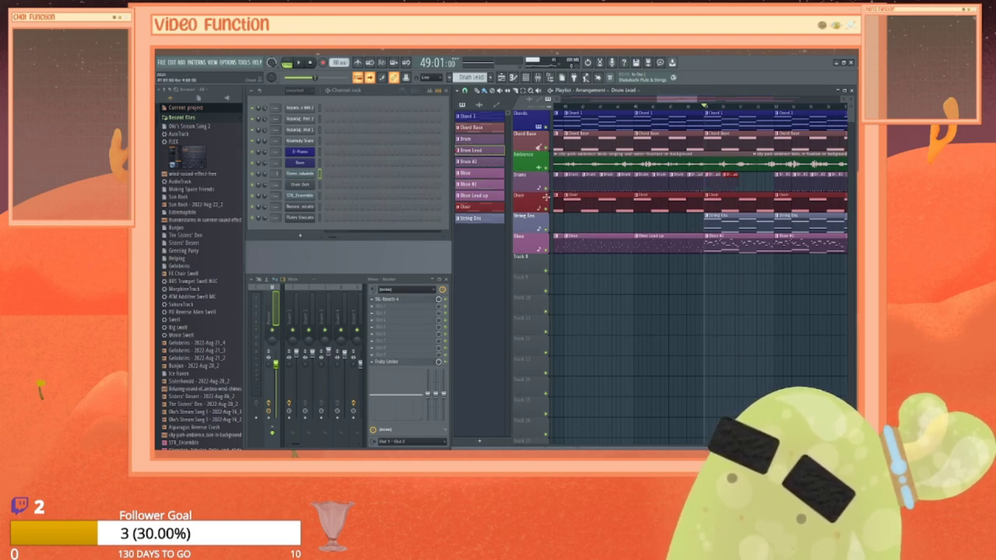
click(299, 66)
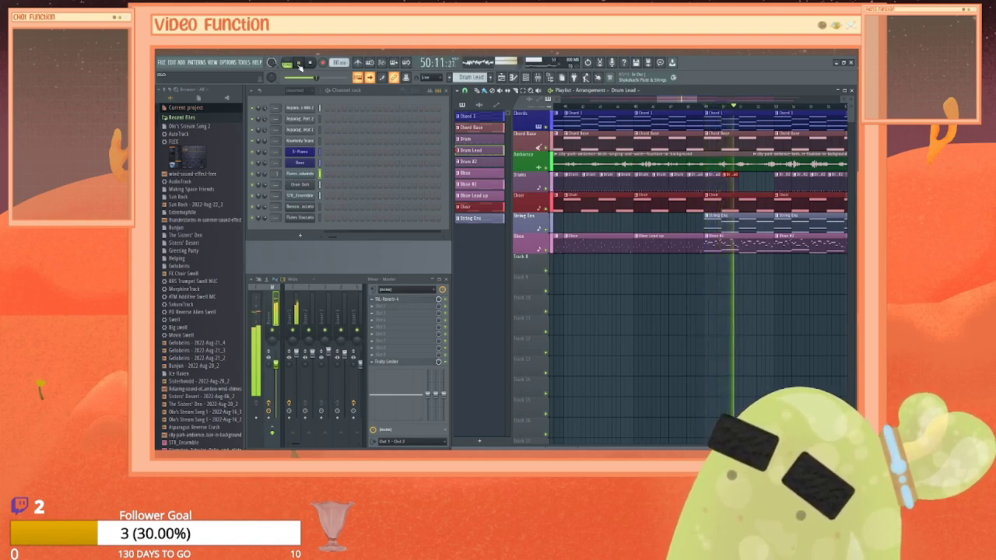
click(299, 66)
right_click(726, 182)
right_click(717, 181)
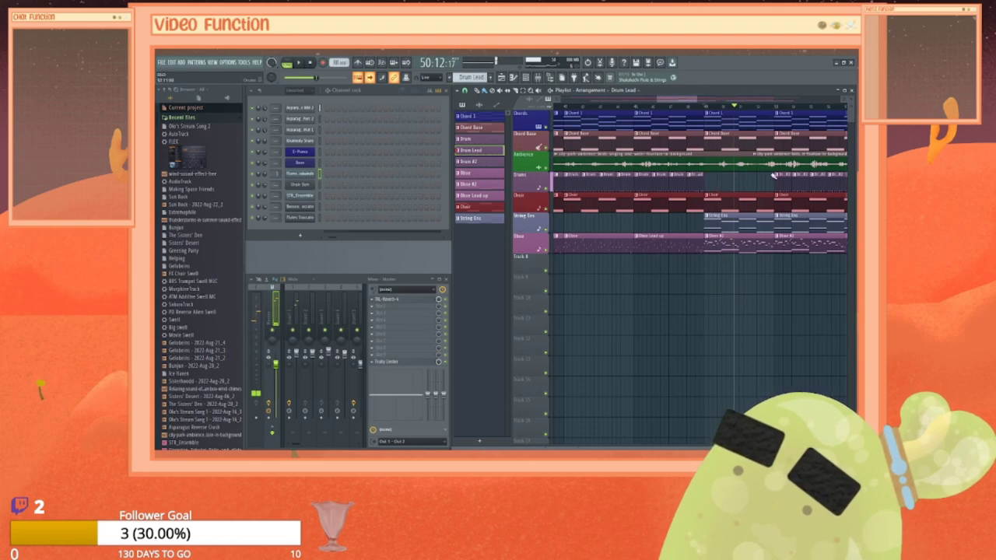
Step: Fill the empty stretch of the Drums track from bar 49 up to bar 53 with Drum #2 clips
key(ctrl+s)
click(777, 175)
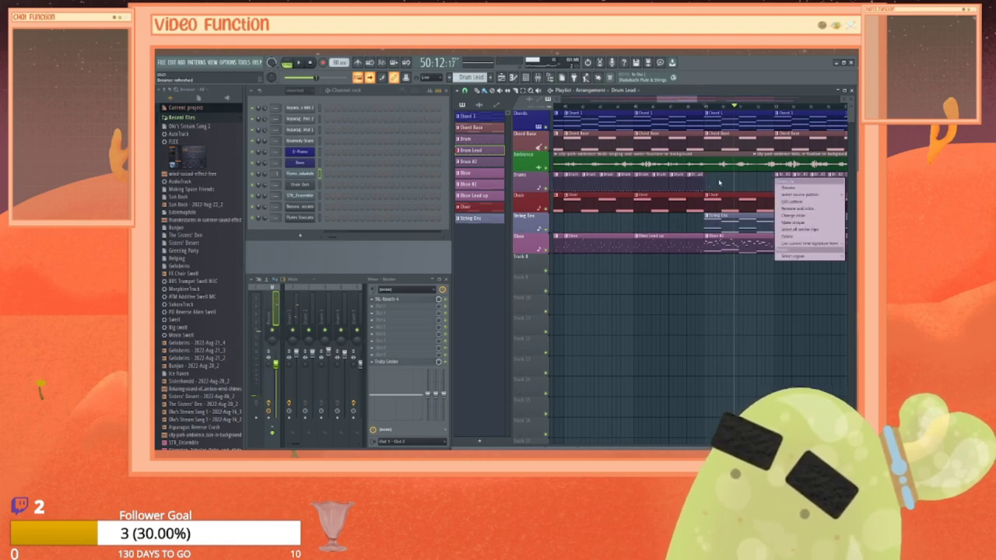
click(781, 175)
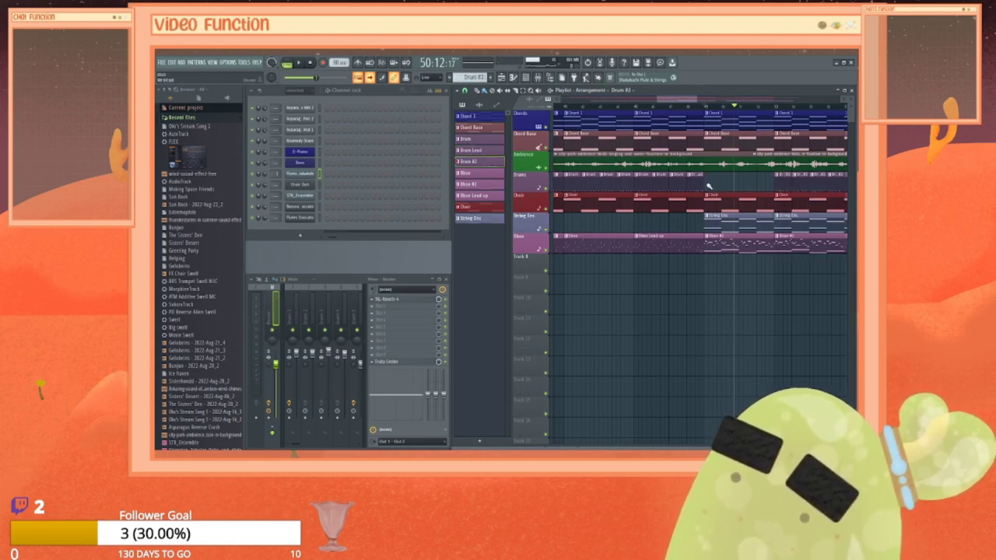
drag(717, 183, 713, 185)
click(731, 179)
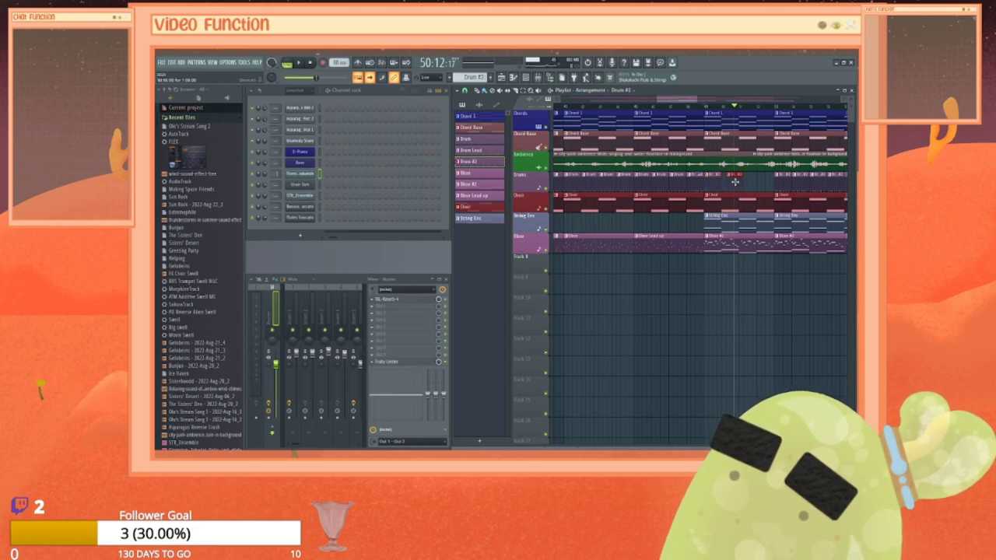
click(747, 183)
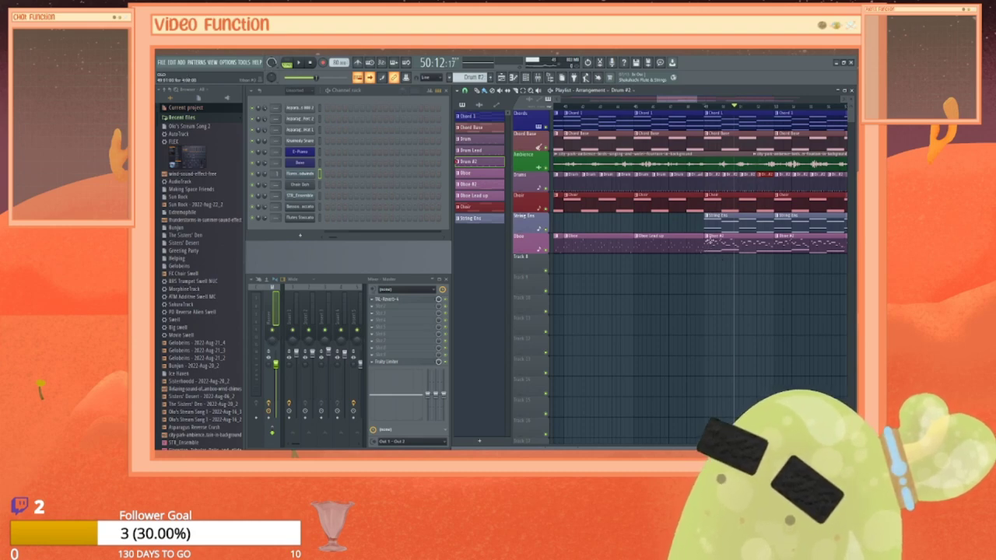
Step: Look over the Oboe pattern's steps and open the woodwind part of the Oboe #2 pattern in the piano roll
click(475, 173)
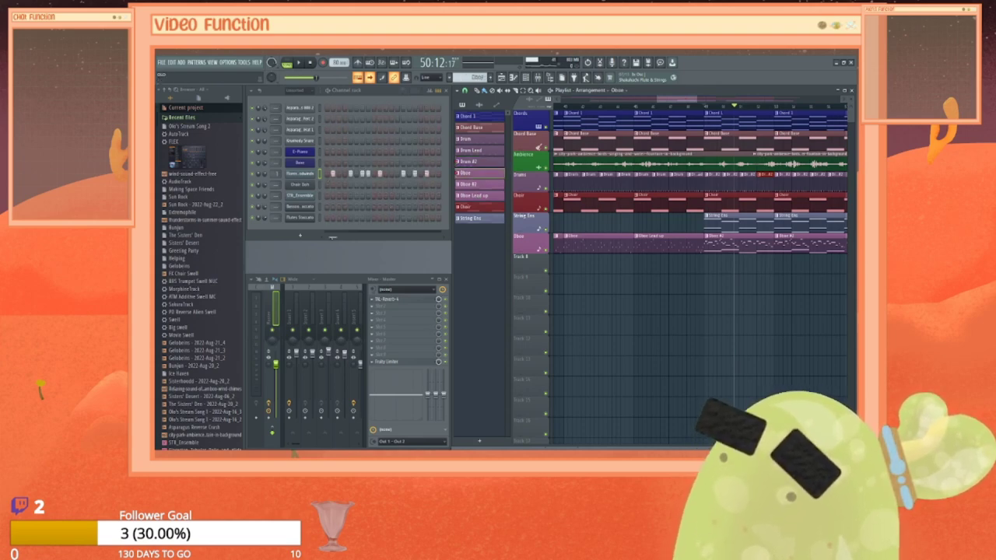
drag(332, 237, 328, 237)
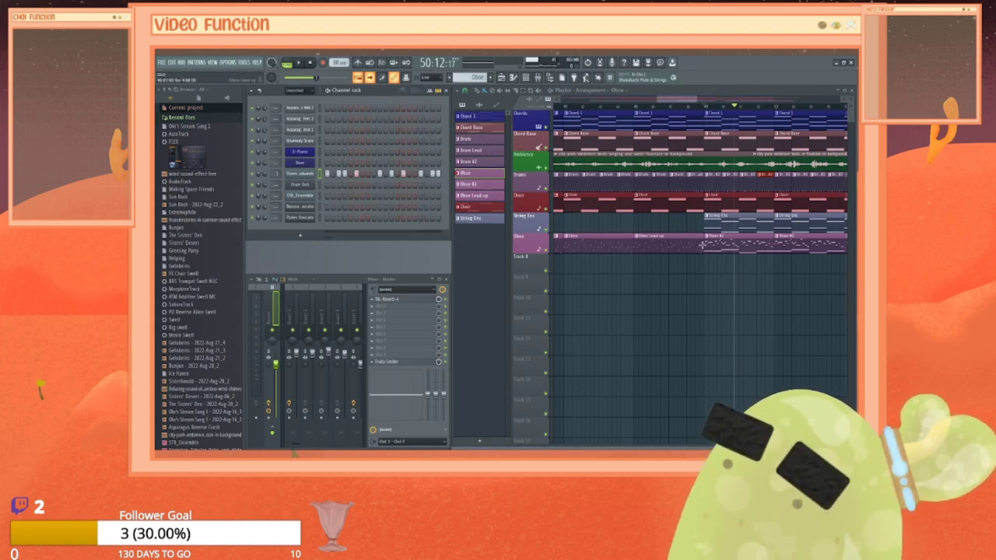
click(487, 185)
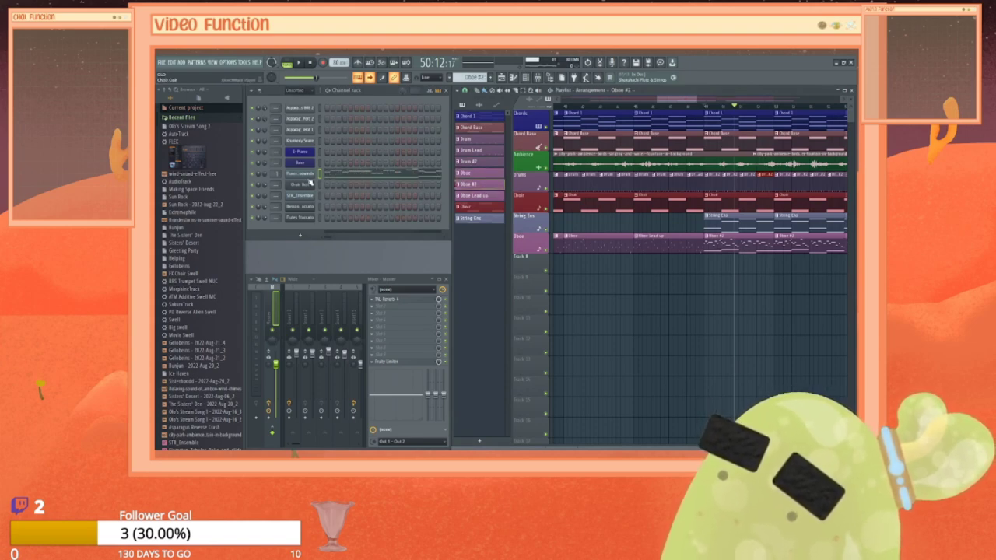
right_click(308, 174)
click(342, 175)
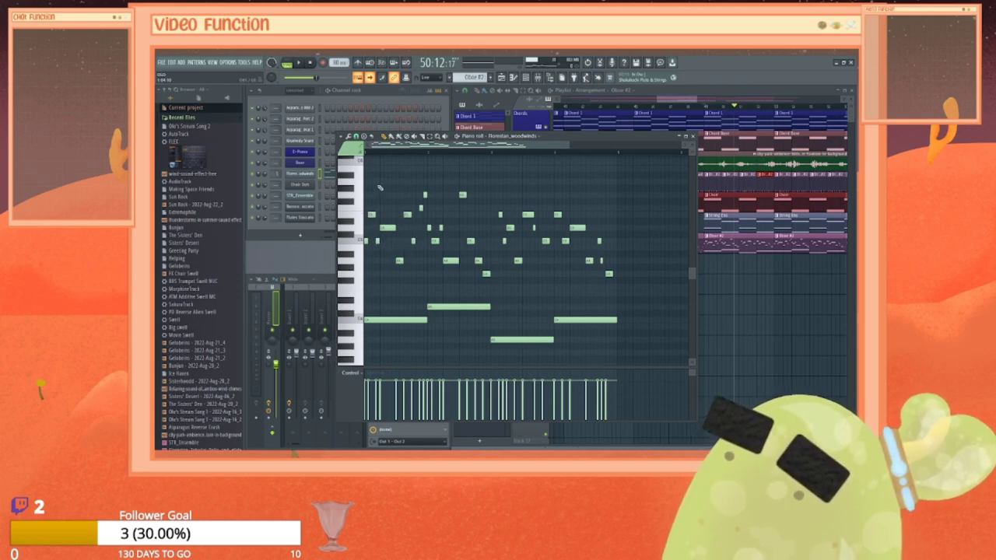
Step: Replace the short opening notes of the Oboe #2 melody with one longer C5 note and play the song from bar 49
click(708, 107)
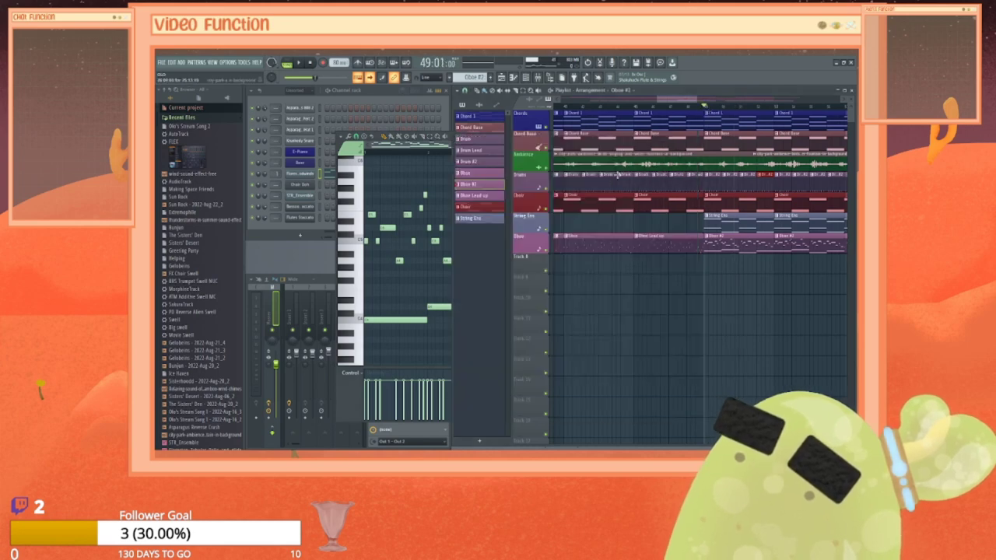
click(348, 148)
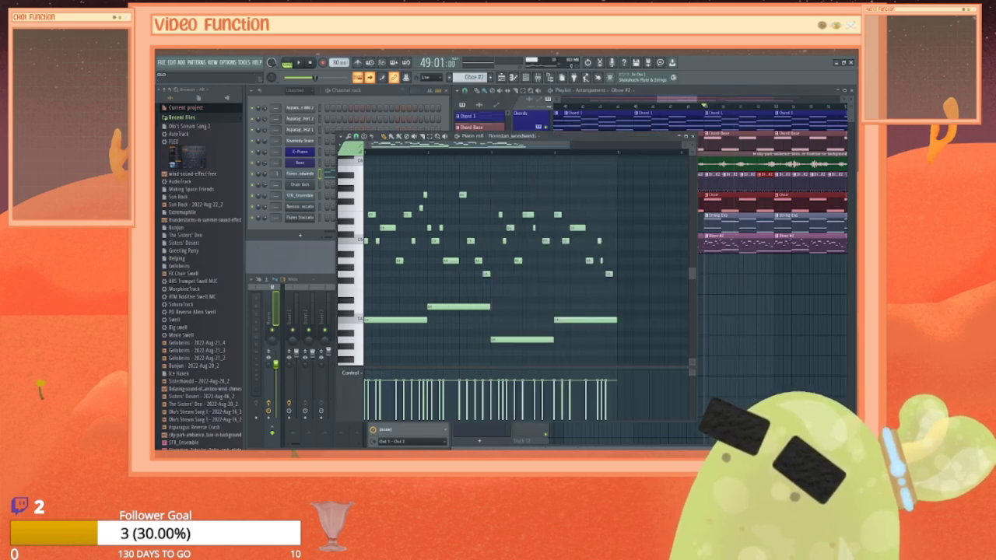
key(space)
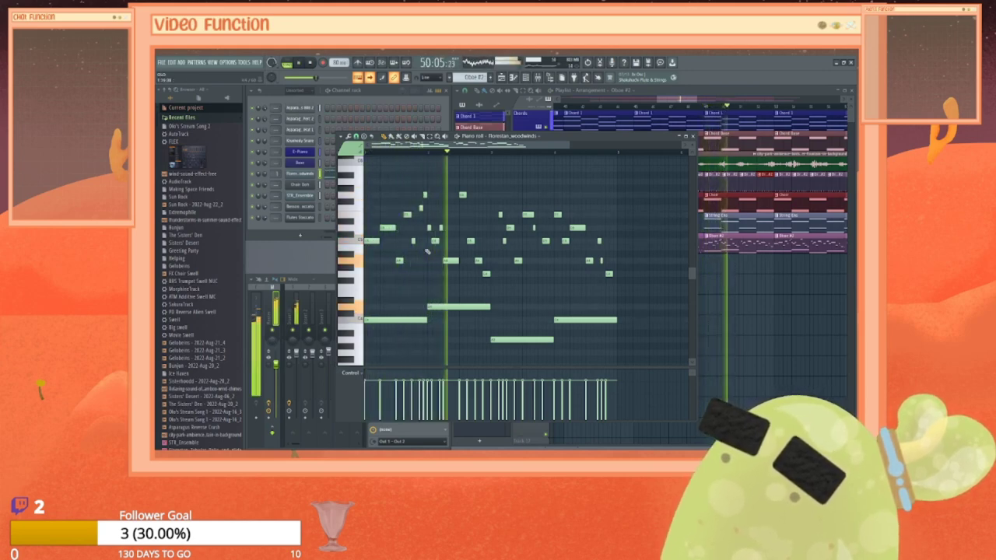
key(space)
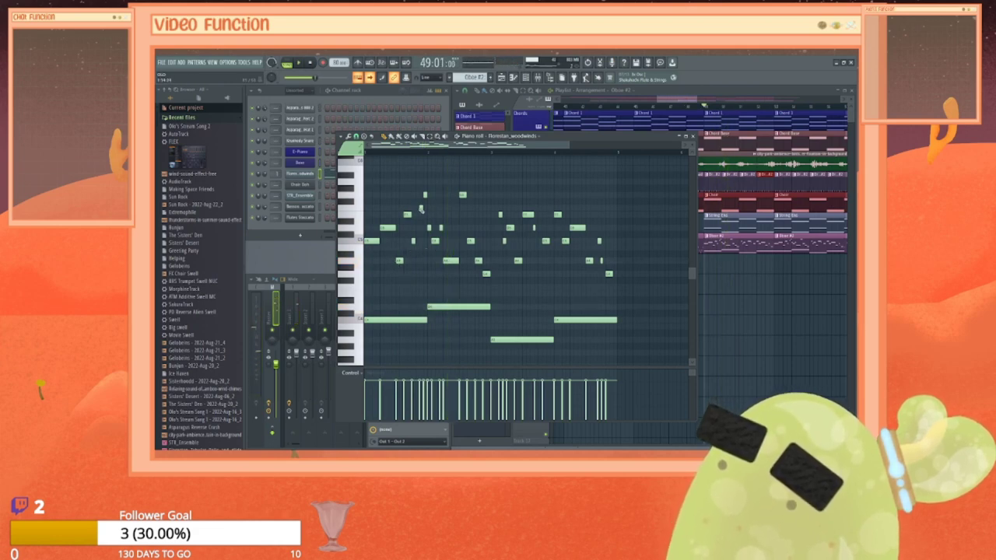
Step: Shift the short F5 note just before bar 2 of the Oboe #2 melody slightly earlier and replay from bar 49
key(space)
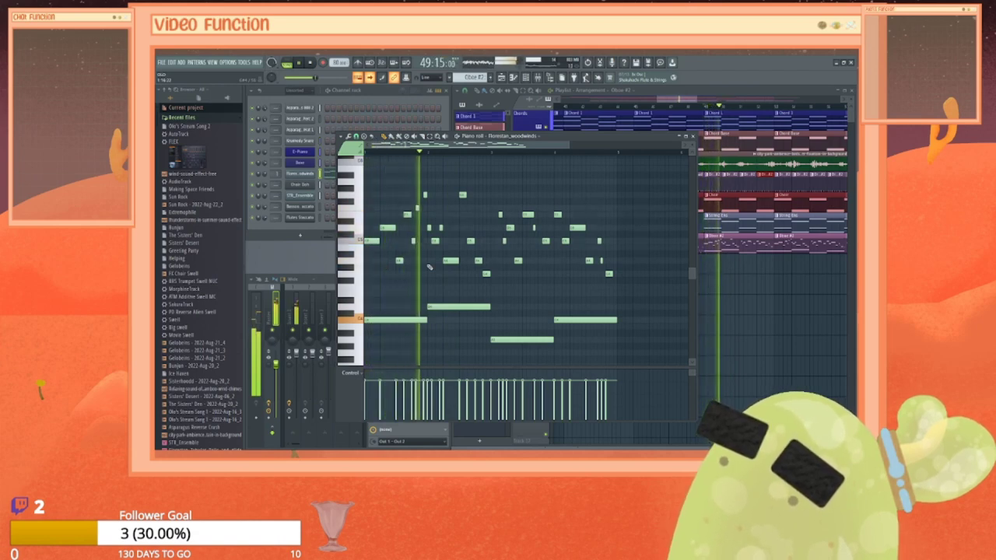
key(space)
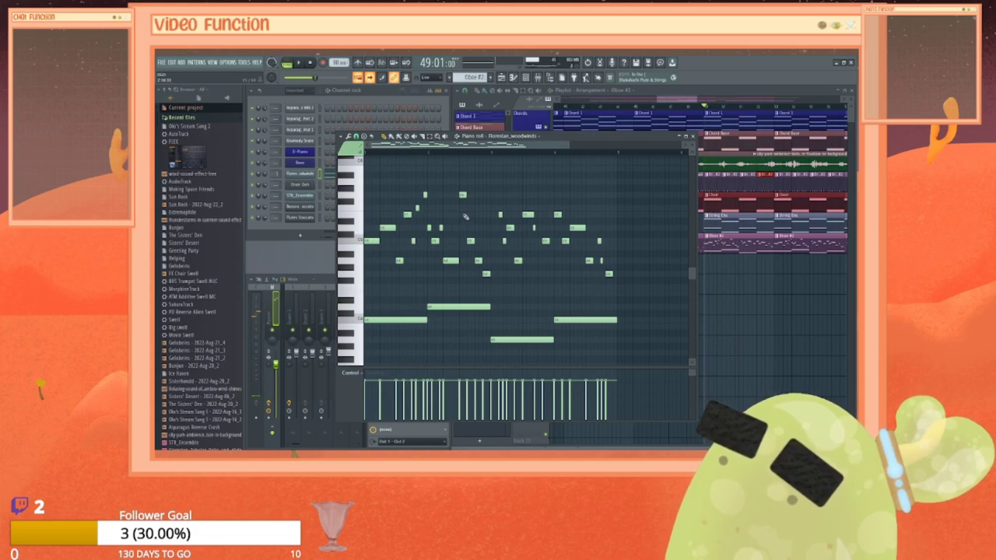
click(442, 229)
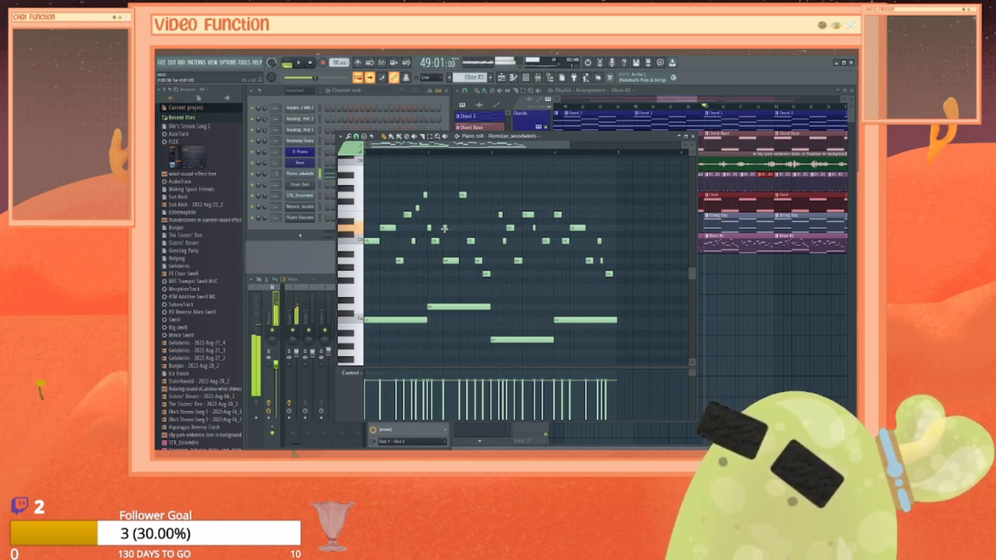
key(space)
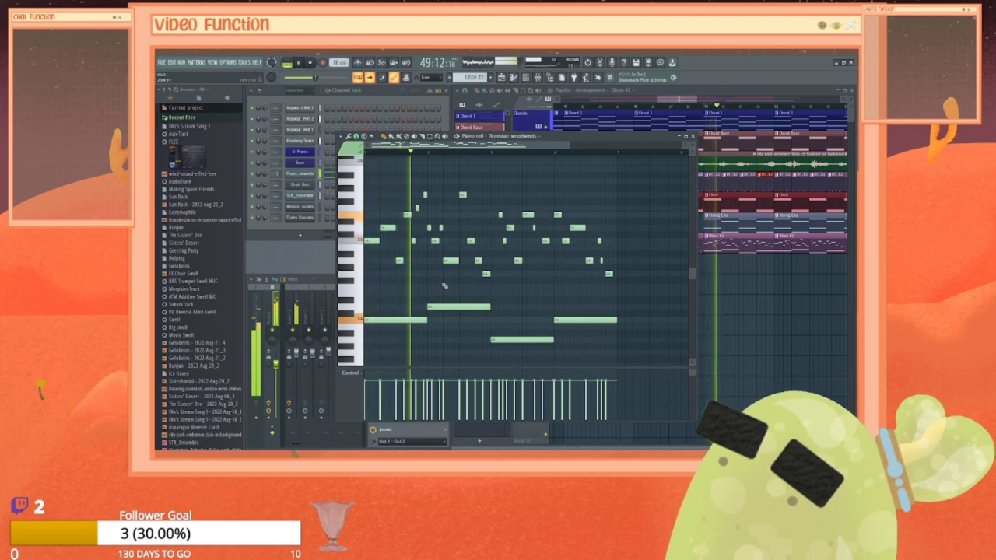
Step: Stop playback and delete the short melody notes in the fourth bar of the Oboe #2 pattern
key(space)
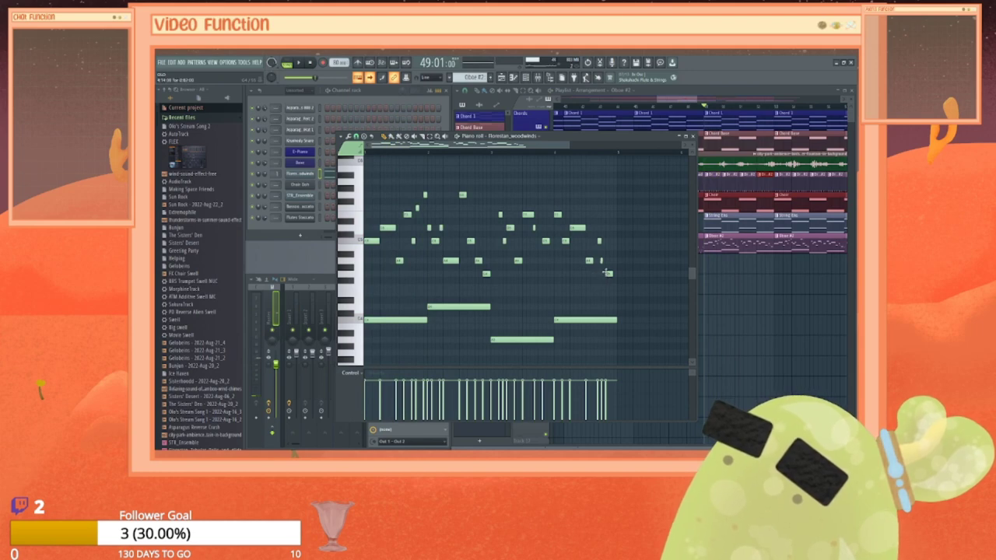
right_click(609, 274)
right_click(589, 261)
right_click(601, 260)
right_click(599, 241)
right_click(577, 228)
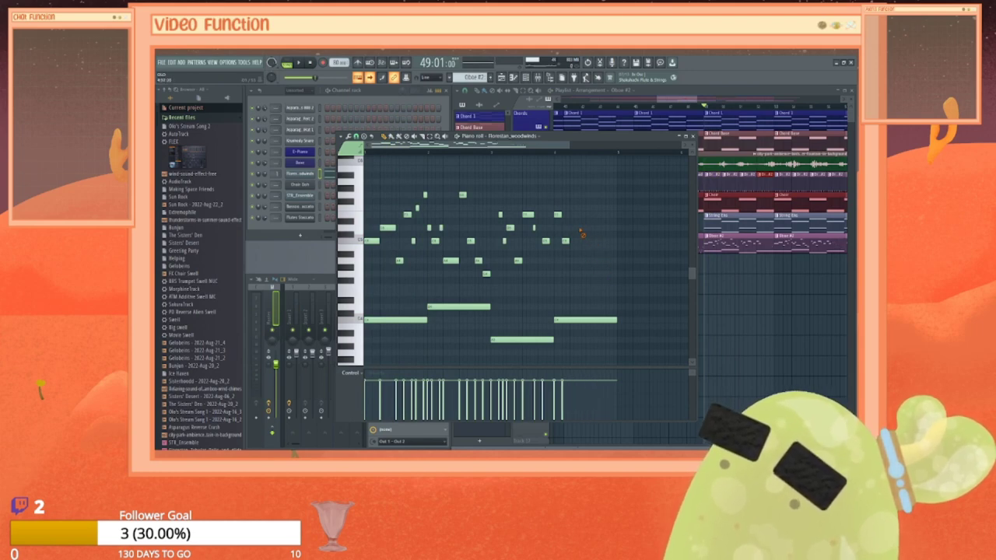
right_click(566, 241)
right_click(557, 214)
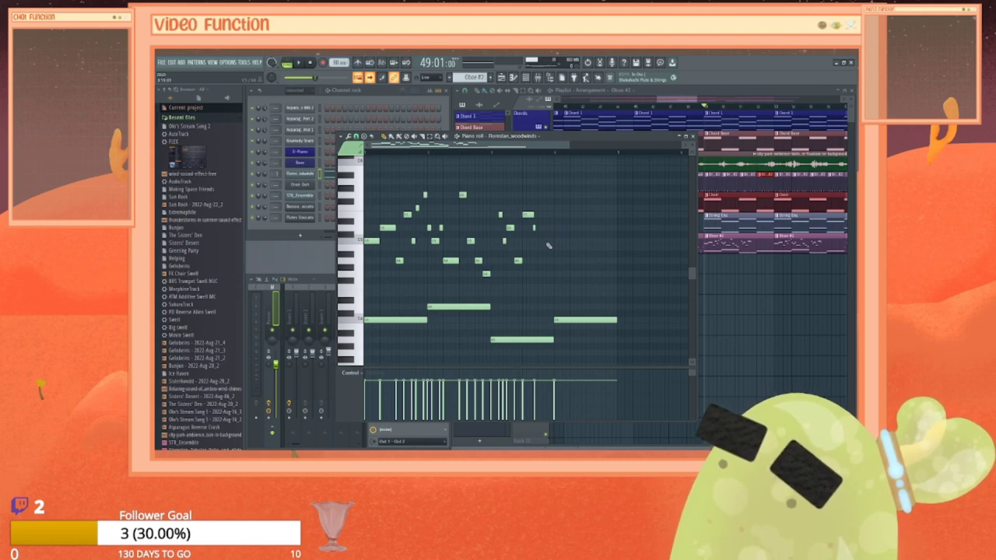
Step: Undo the fourth-bar note deletions and the earlier edits to the first bar of the Oboe #2 melody
key(ctrl+z)
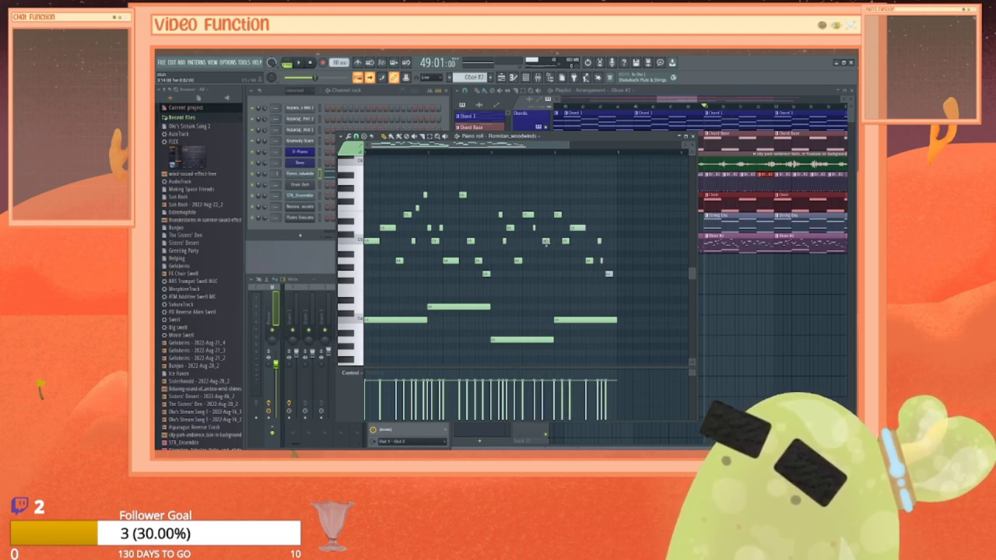
key(ctrl+z)
key(ctrl+z)
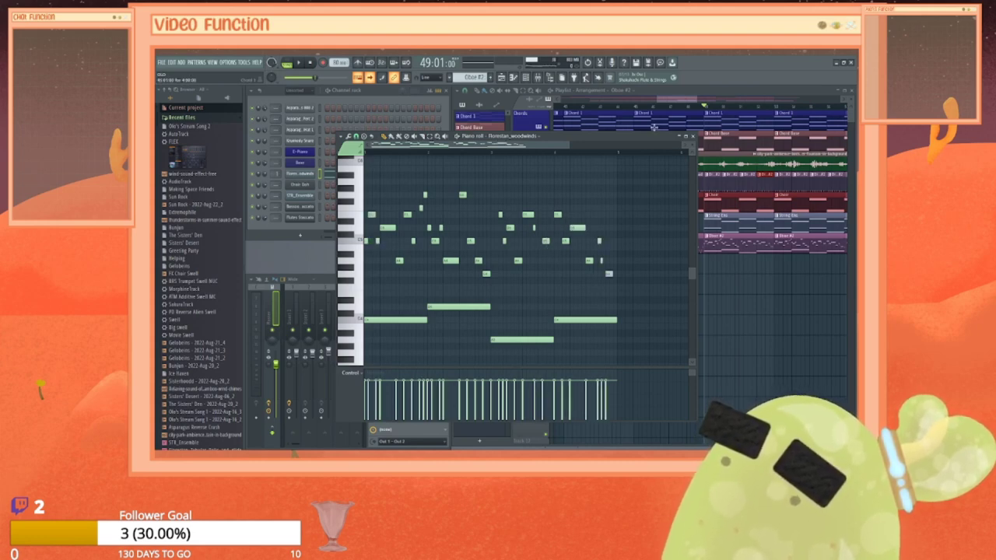
Step: Clone the Oboe #2 pattern and reopen the woodwind part of Oboe #2 in the piano roll
click(693, 136)
right_click(472, 185)
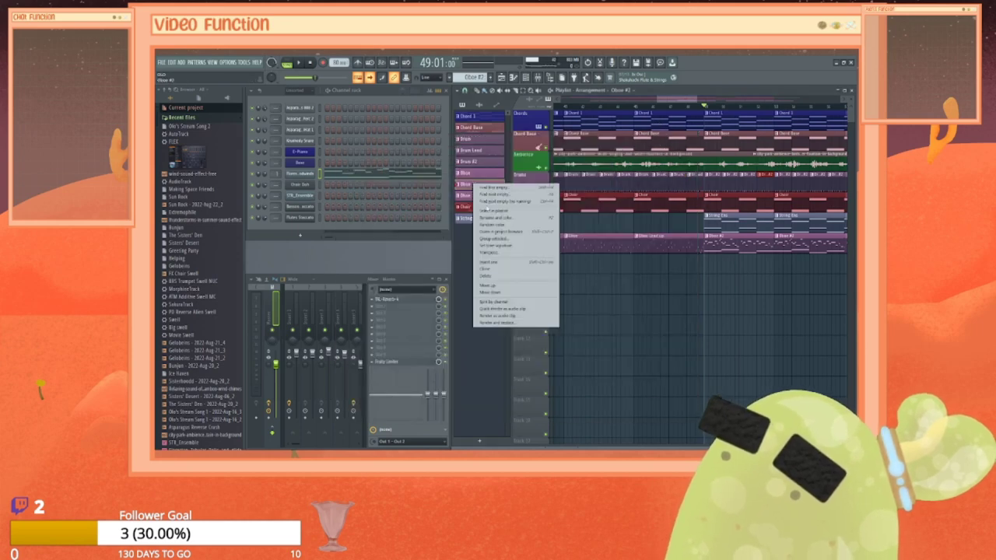
click(505, 276)
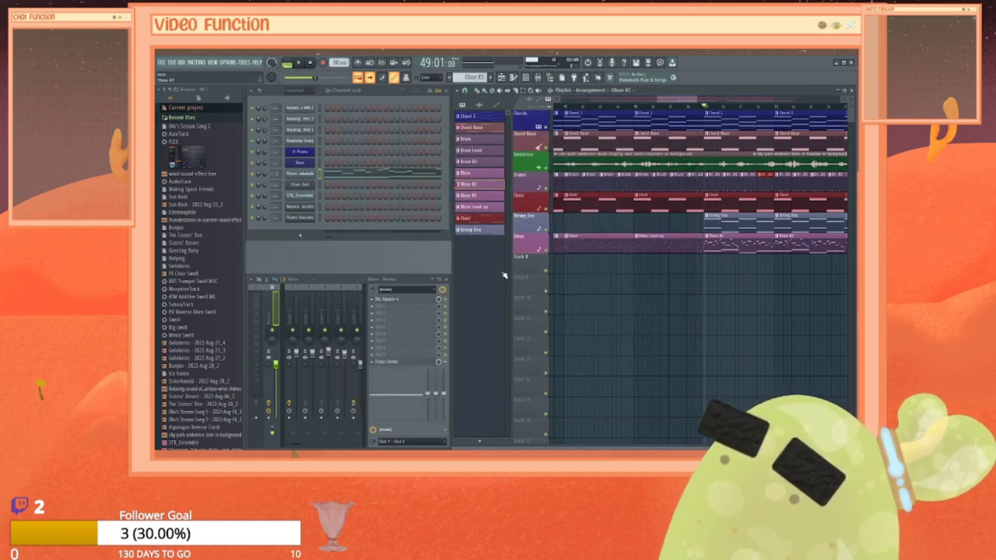
click(476, 187)
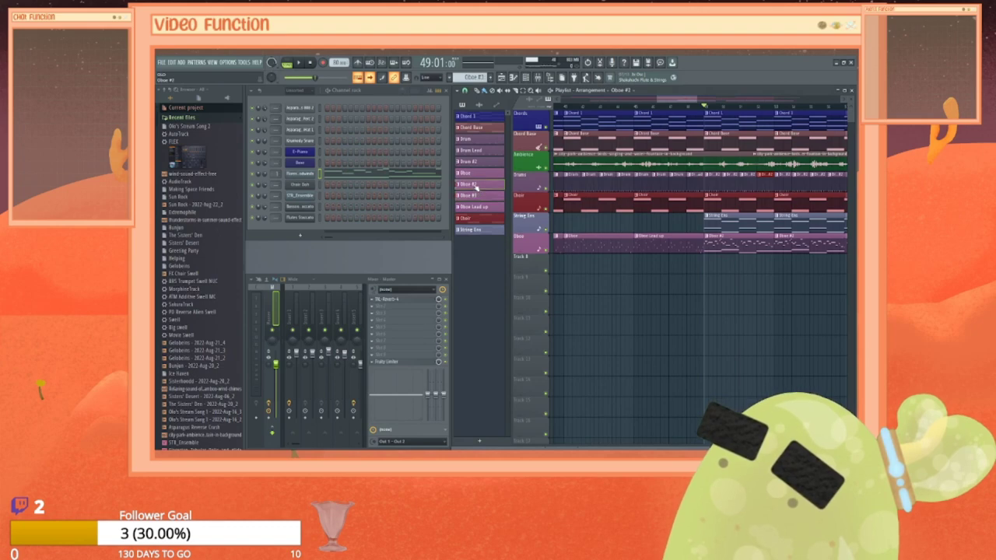
right_click(310, 171)
click(342, 175)
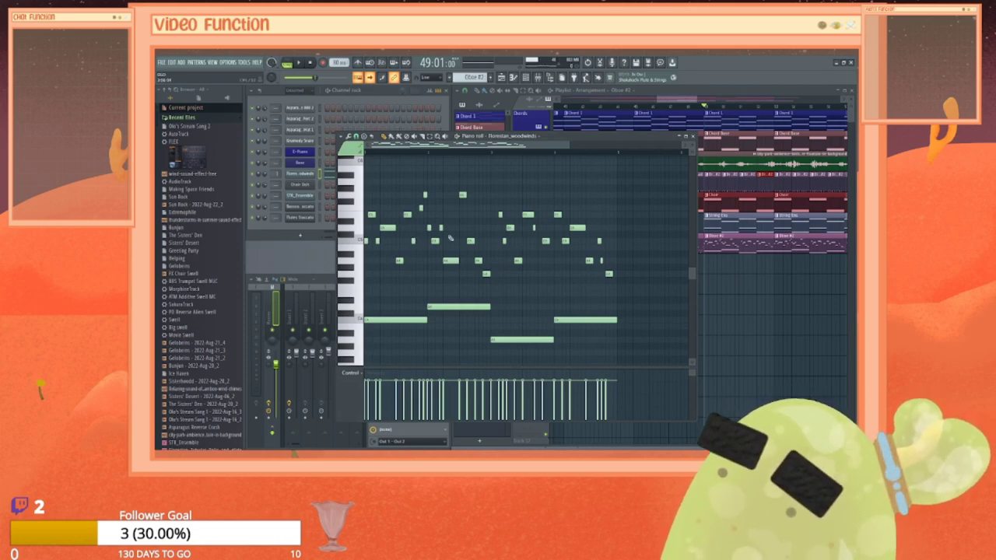
Step: Check and adjust the swing mix of the Asparagus 808, Perc, HiHat and snare channels, and play the song from bar 49
click(312, 108)
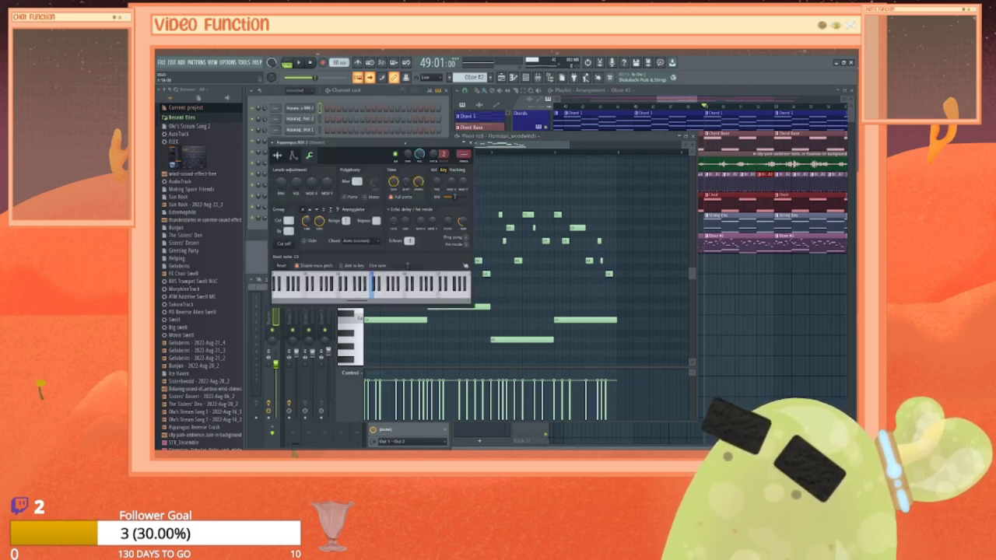
drag(419, 181, 419, 187)
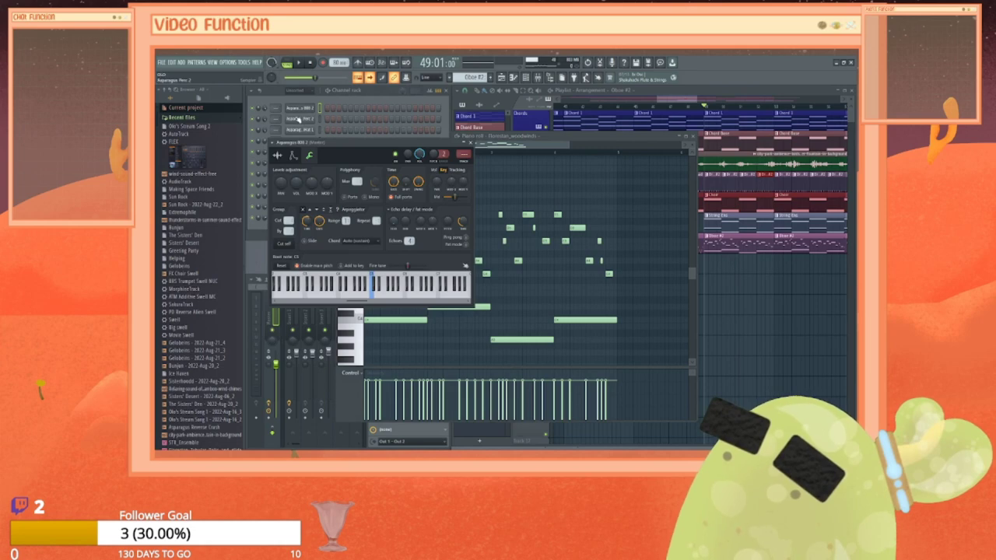
click(298, 119)
click(307, 124)
click(307, 125)
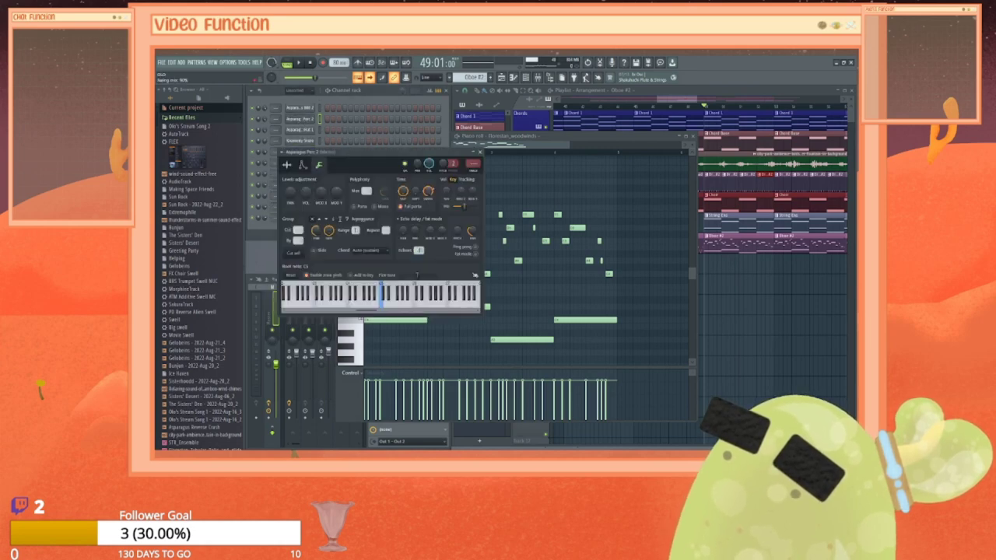
drag(427, 191, 437, 194)
click(309, 131)
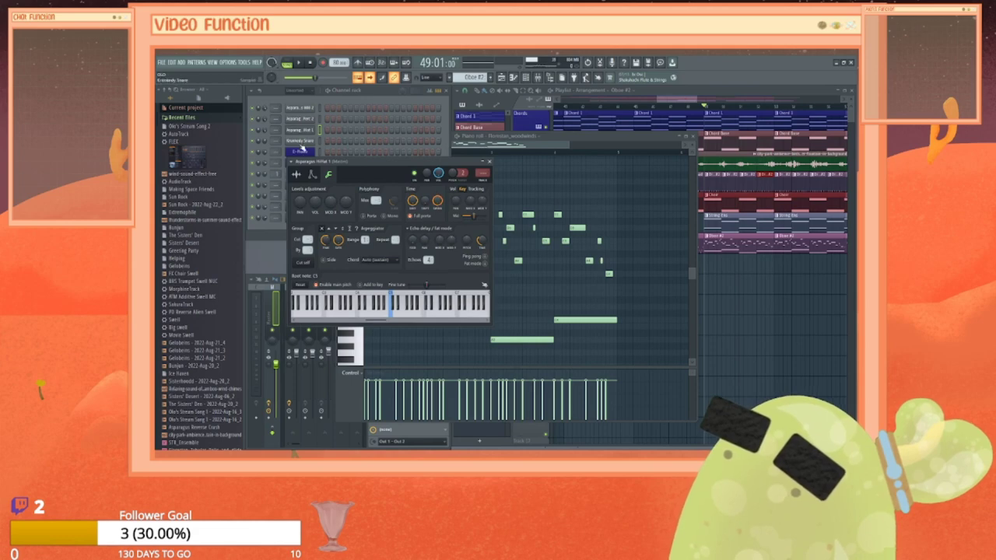
click(299, 141)
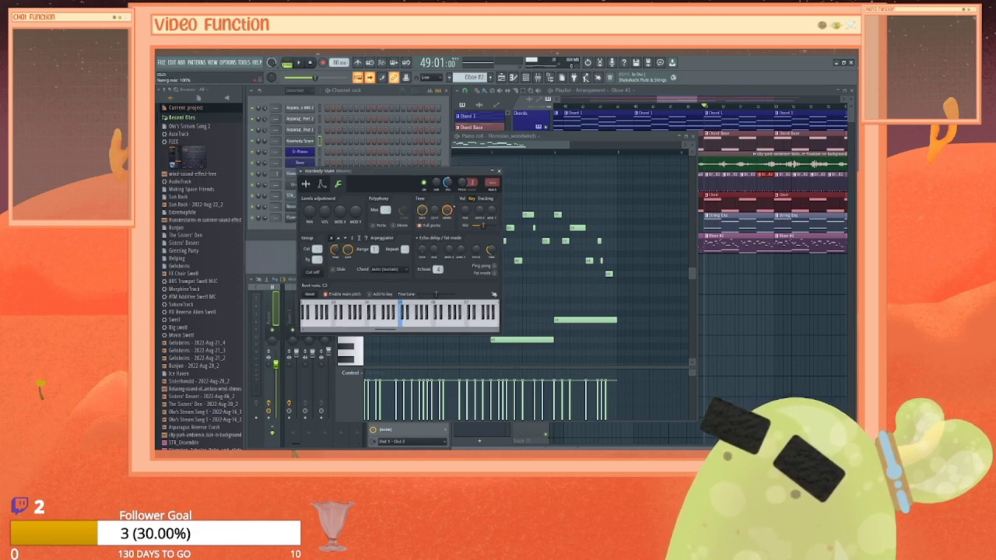
click(296, 63)
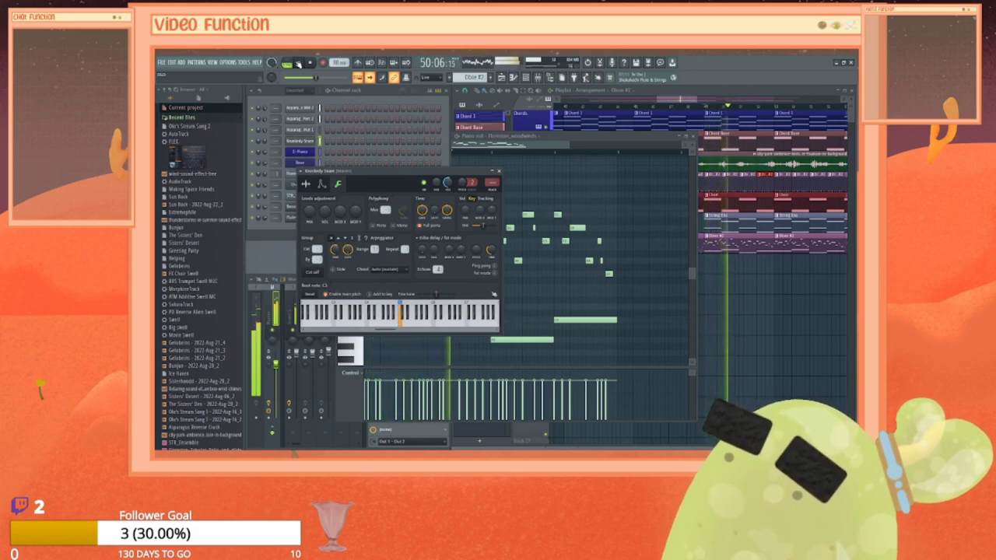
click(297, 63)
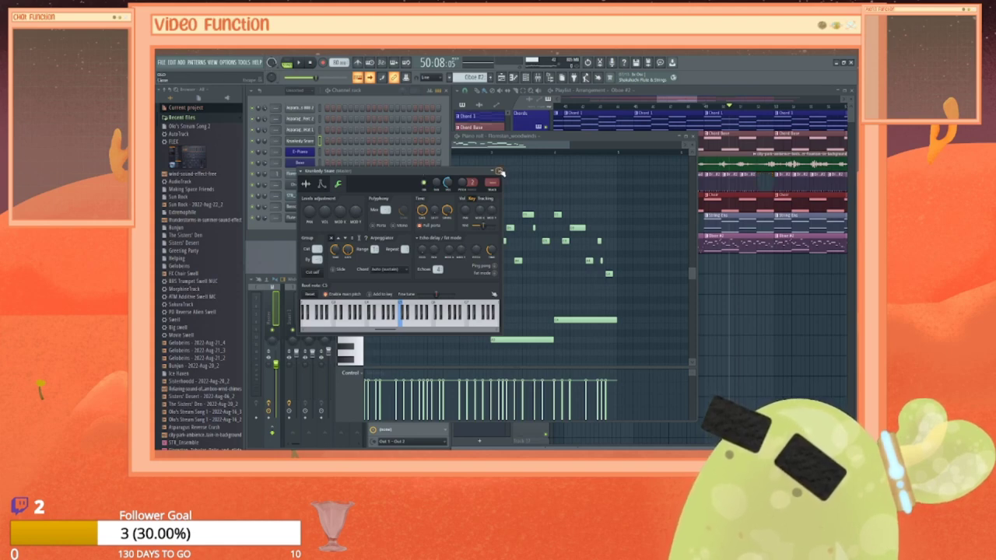
click(498, 170)
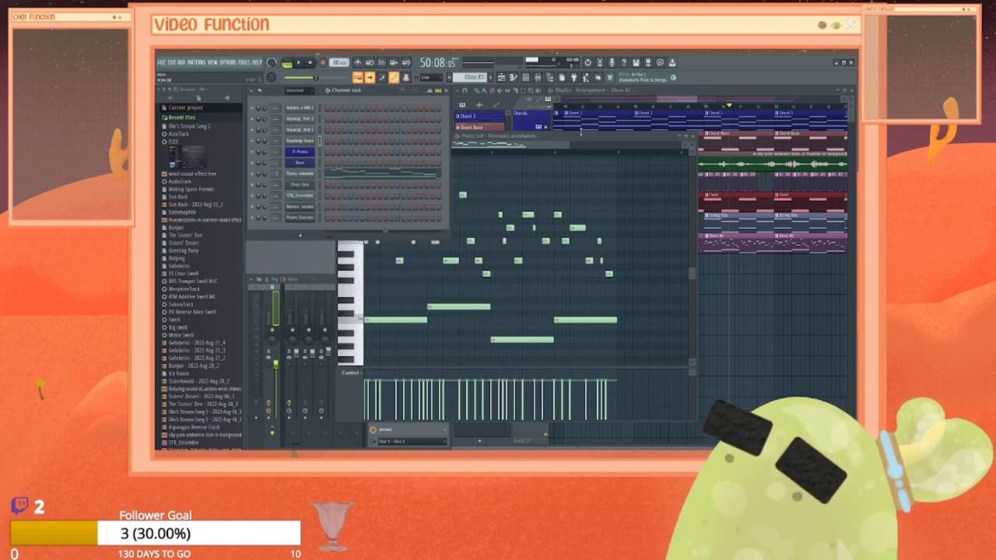
Step: Move the piano roll window up beside the playlist and play the Oboe #2 pattern alone in pattern mode
click(686, 136)
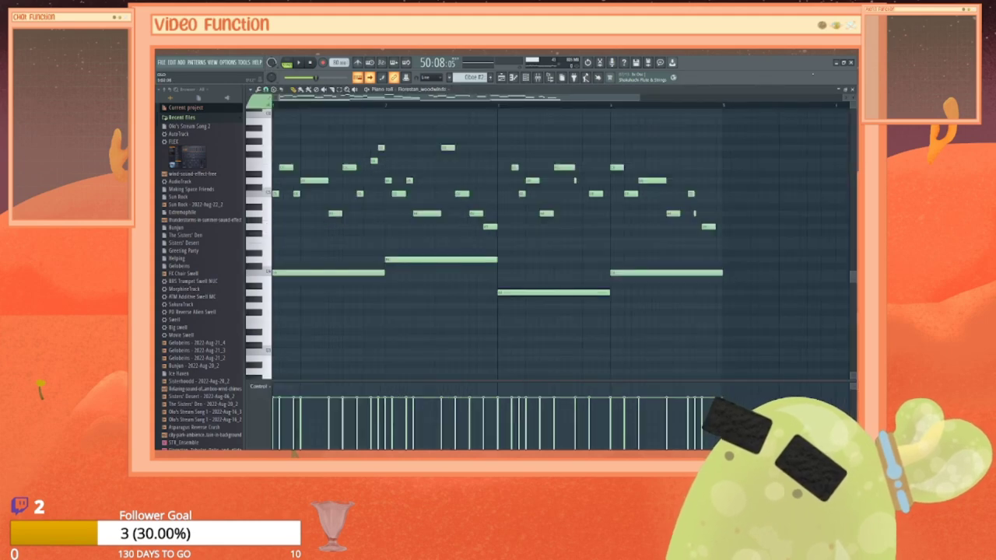
click(842, 90)
drag(505, 136, 487, 116)
drag(560, 115, 557, 109)
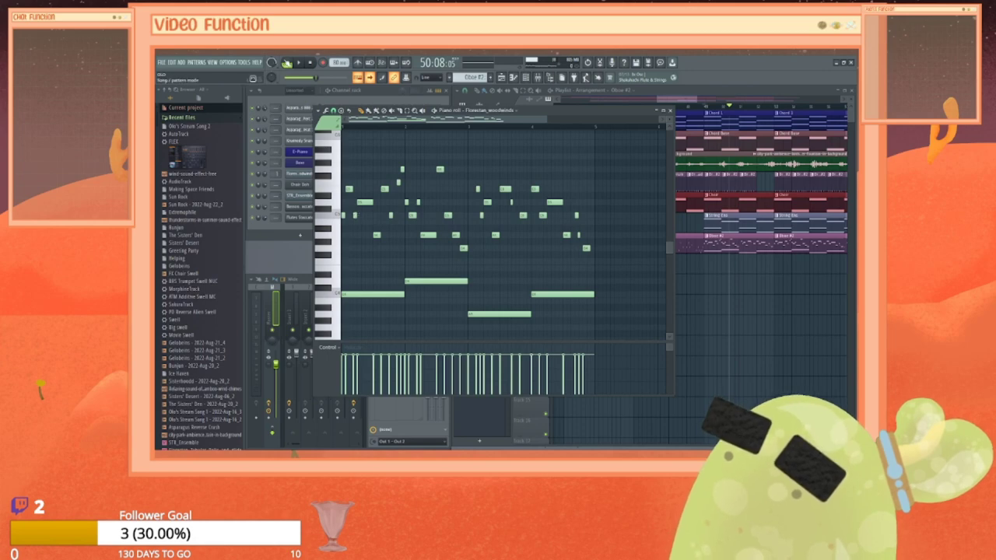
click(287, 63)
click(298, 64)
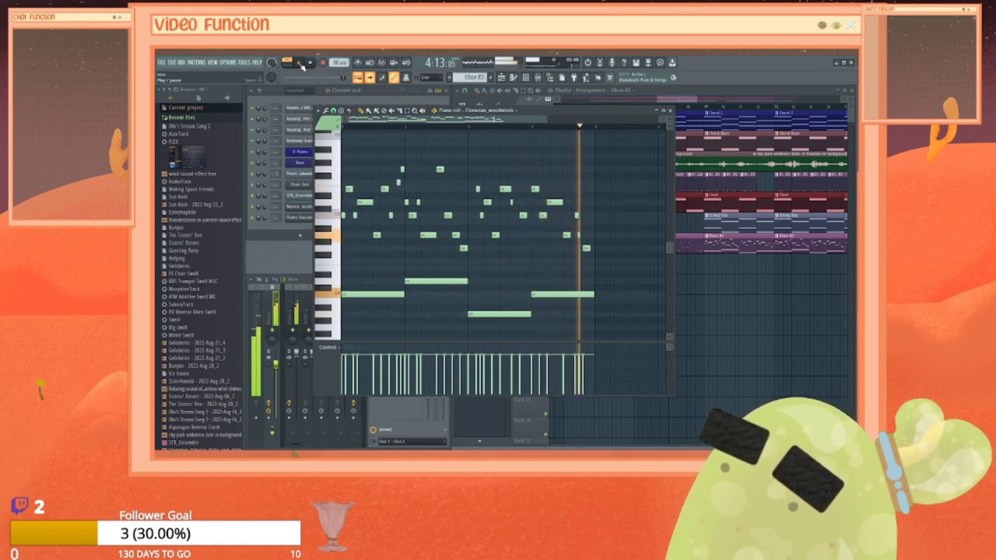
click(300, 63)
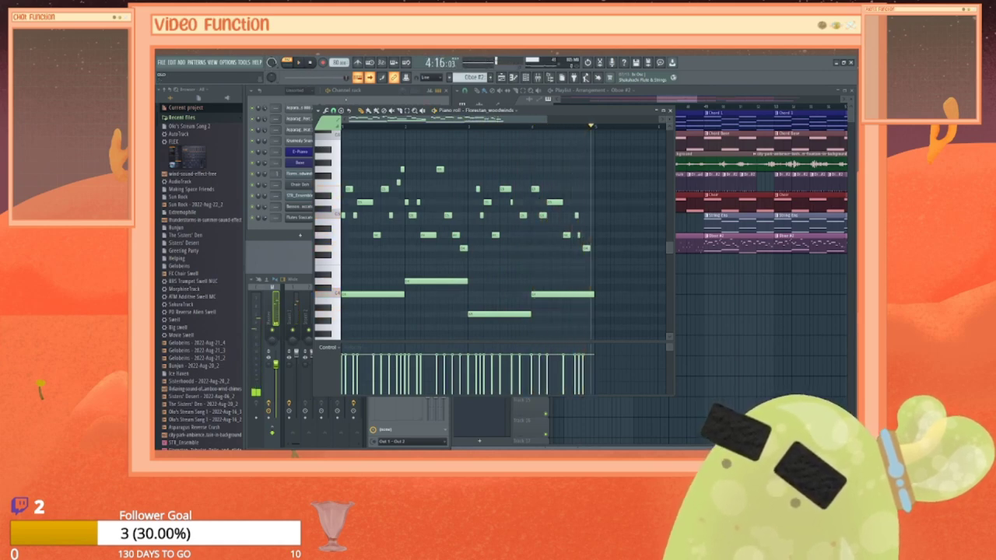
Step: Clone the Oboe #2 pattern to keep a copy of its melody
right_click(749, 175)
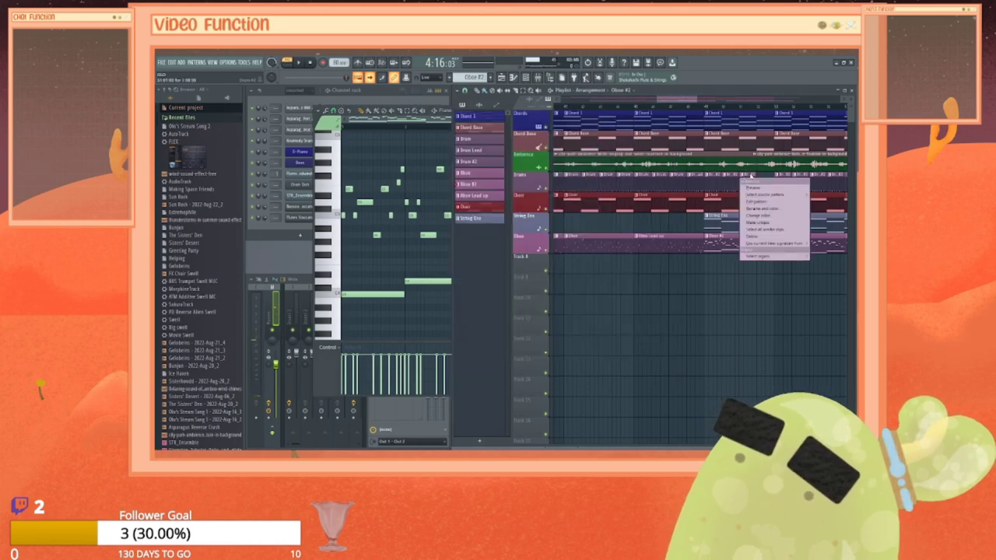
click(752, 176)
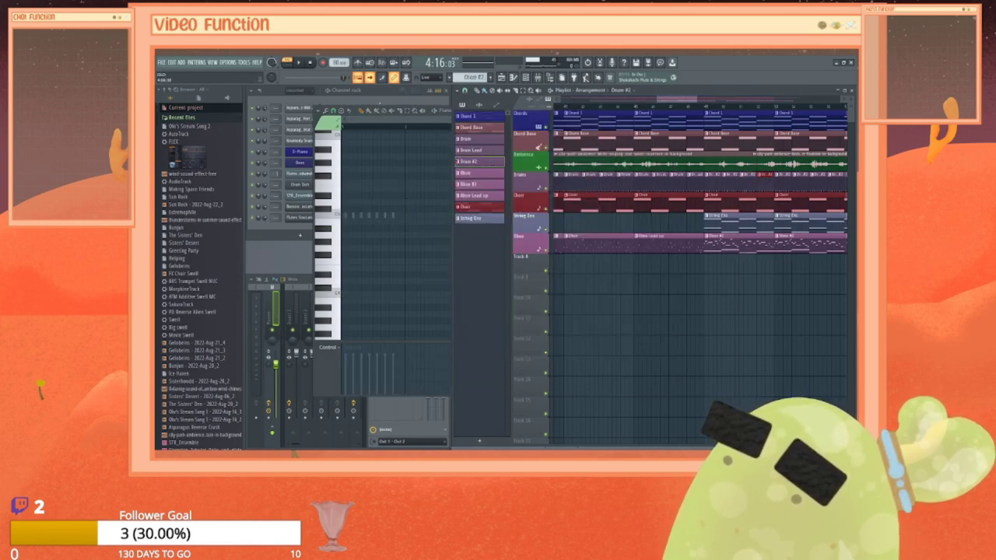
click(477, 174)
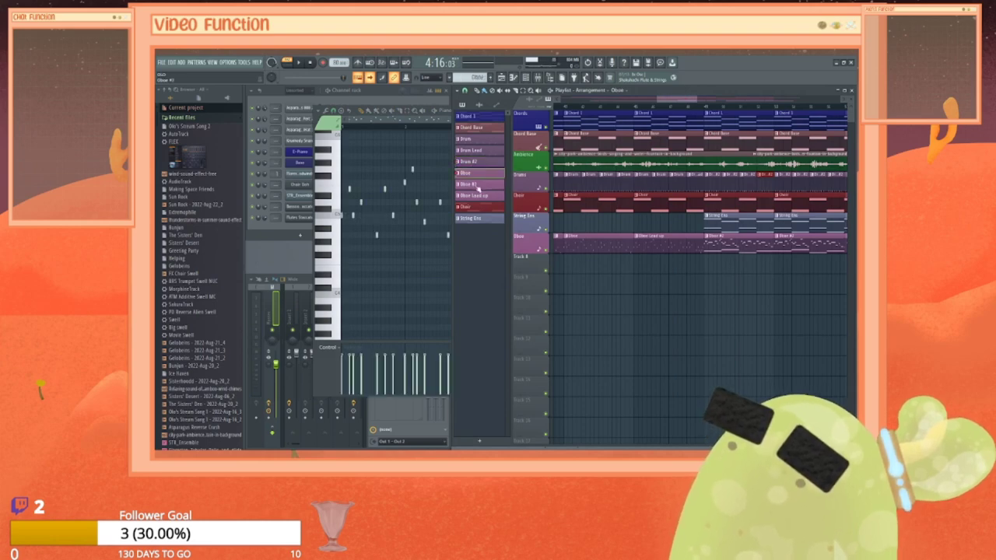
click(478, 186)
right_click(470, 187)
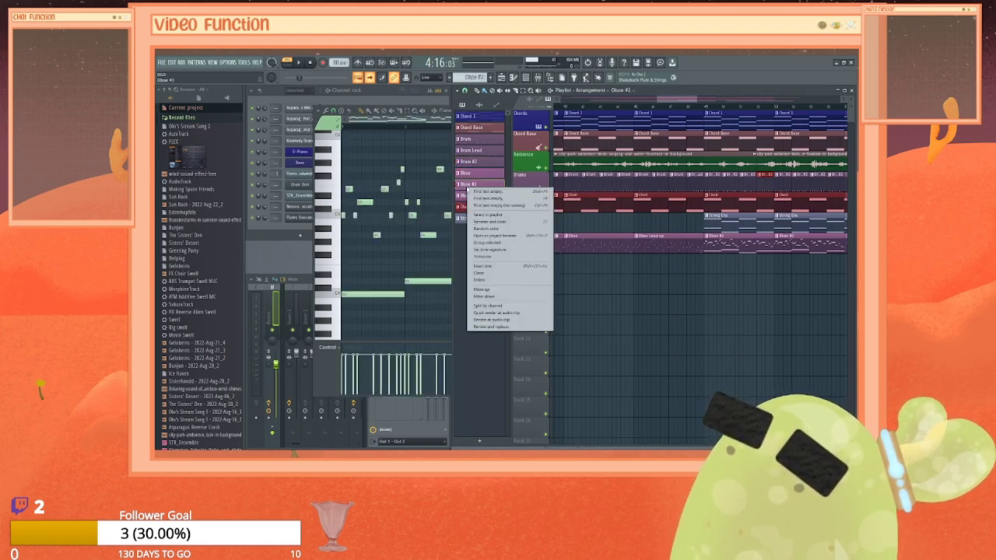
click(488, 280)
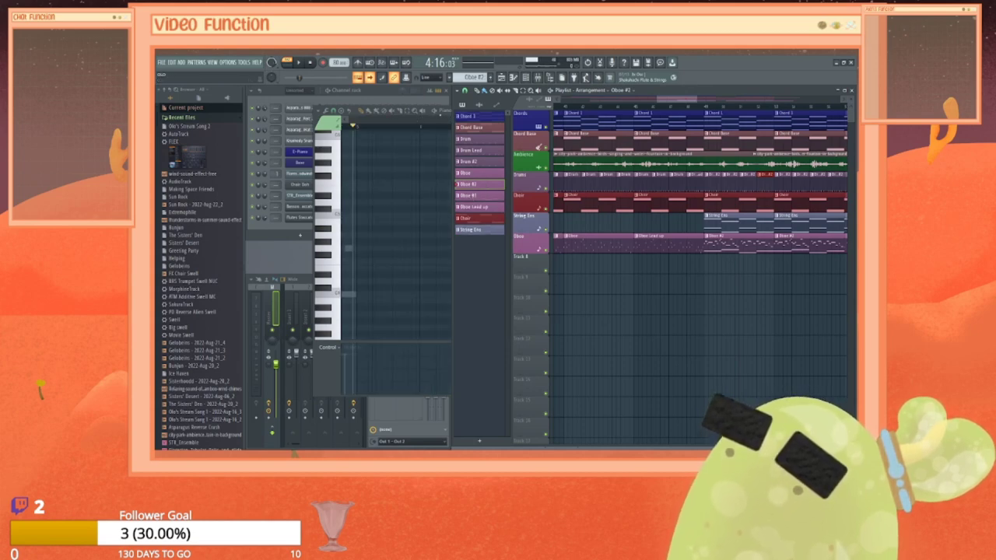
Step: Delete all woodwind notes from the Oboe #2 pattern in the piano roll and close the roll
click(307, 178)
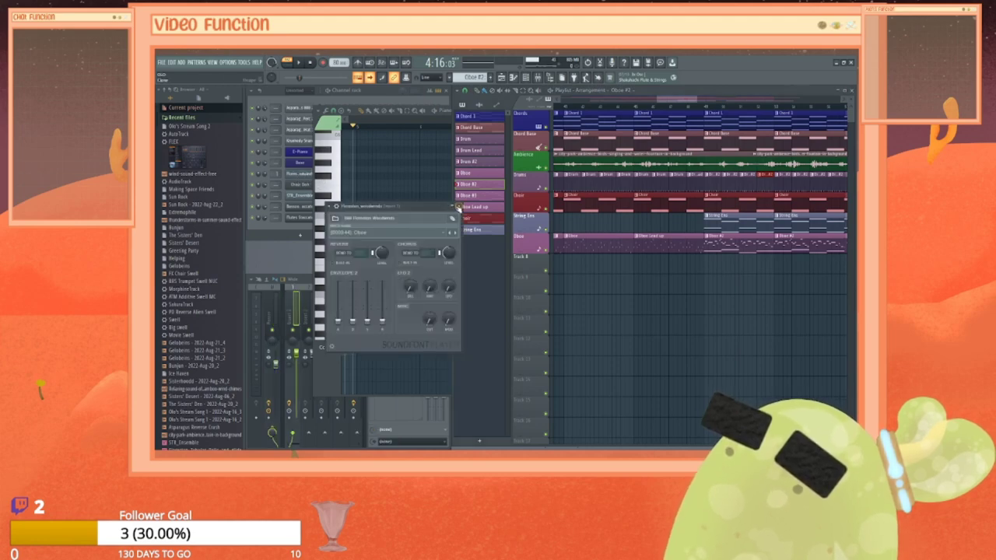
click(455, 208)
right_click(304, 175)
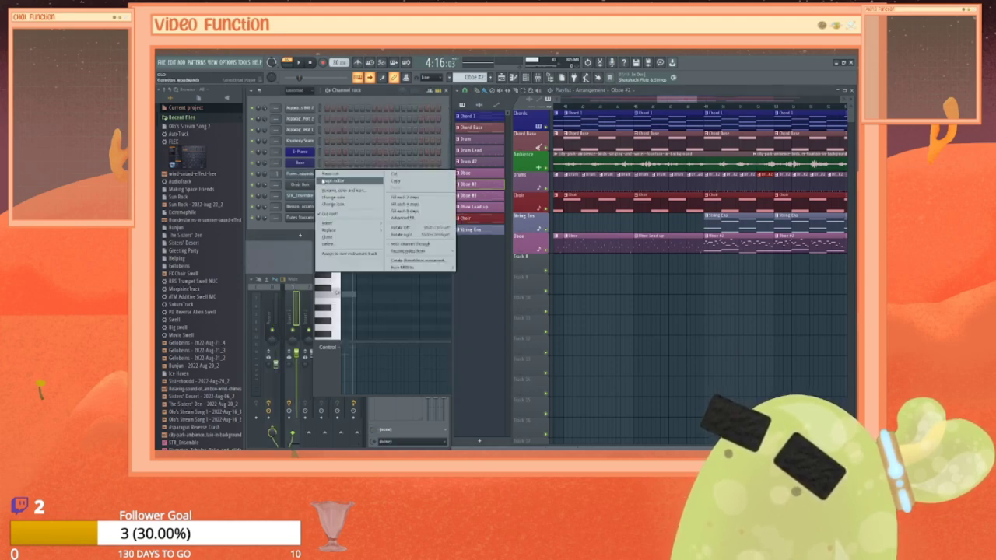
click(330, 173)
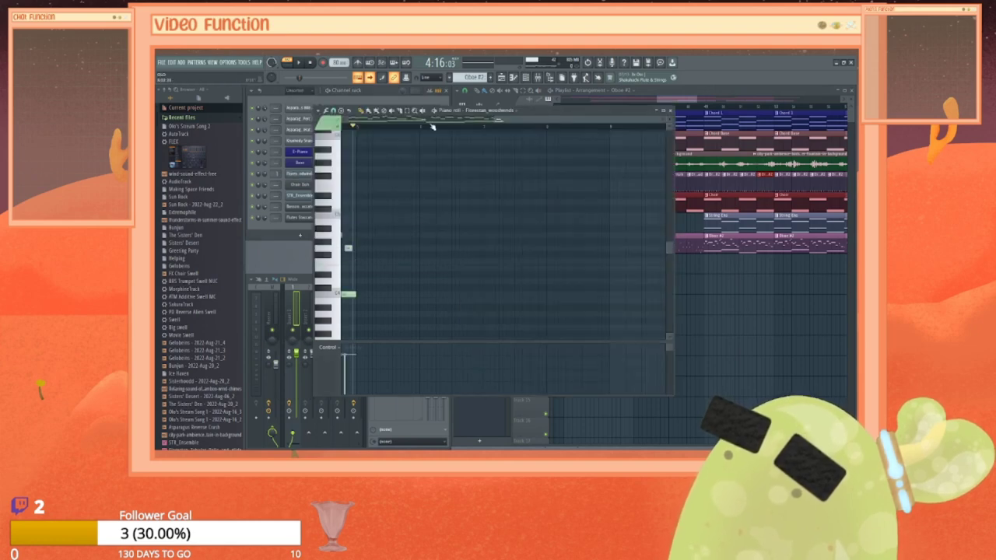
drag(576, 119, 428, 119)
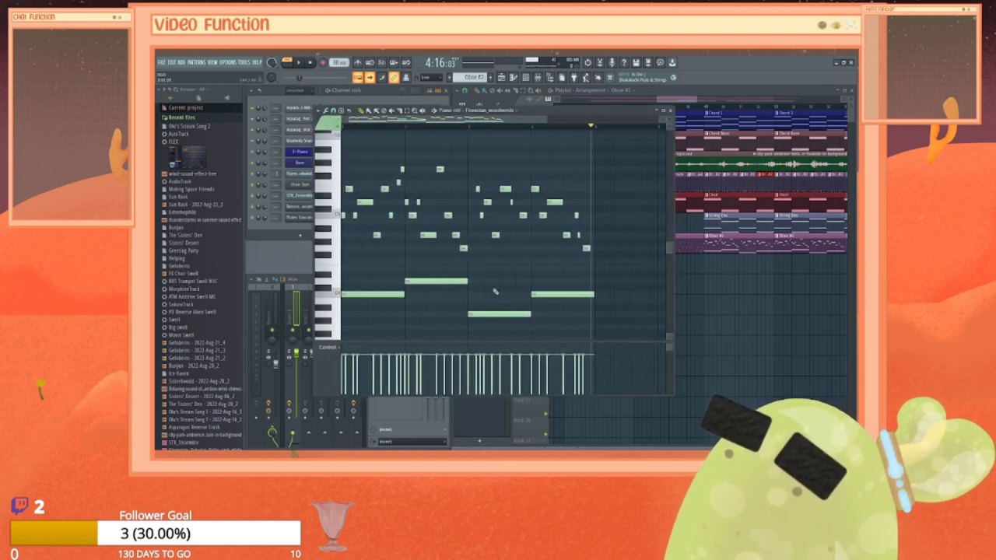
key(ctrl+a)
key(Delete)
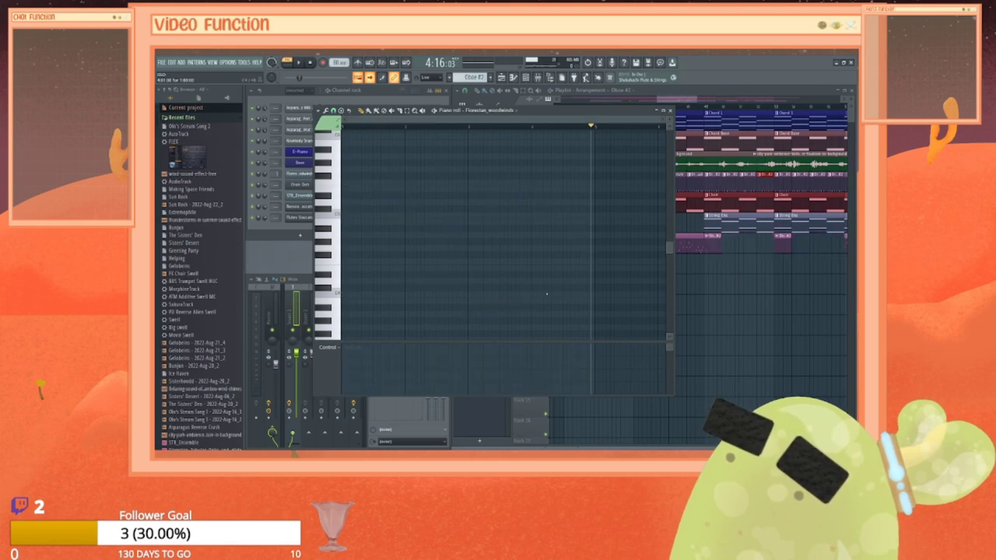
click(670, 110)
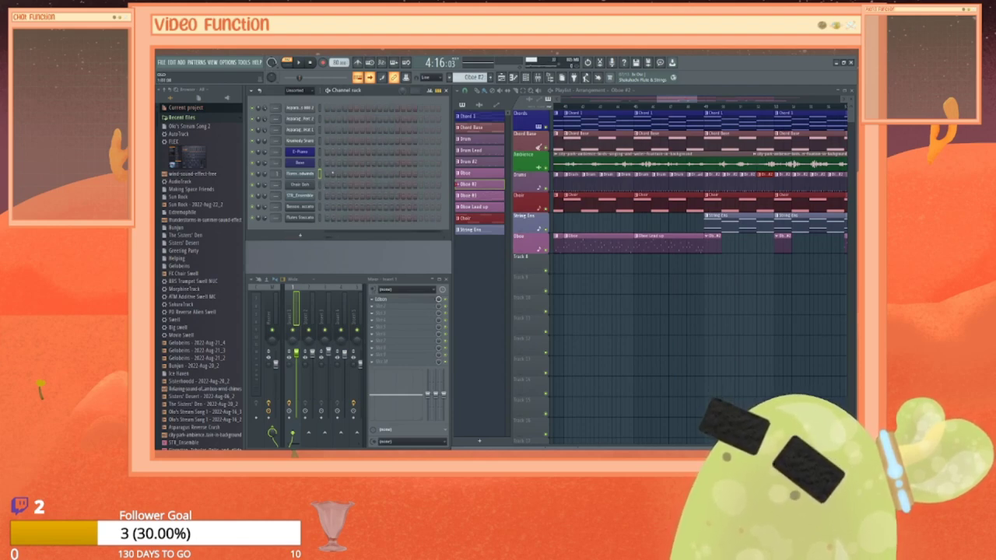
Step: Cut the rhythm steps of the woodwinds channel out of the Drum #2 pattern and check its piano roll
click(471, 161)
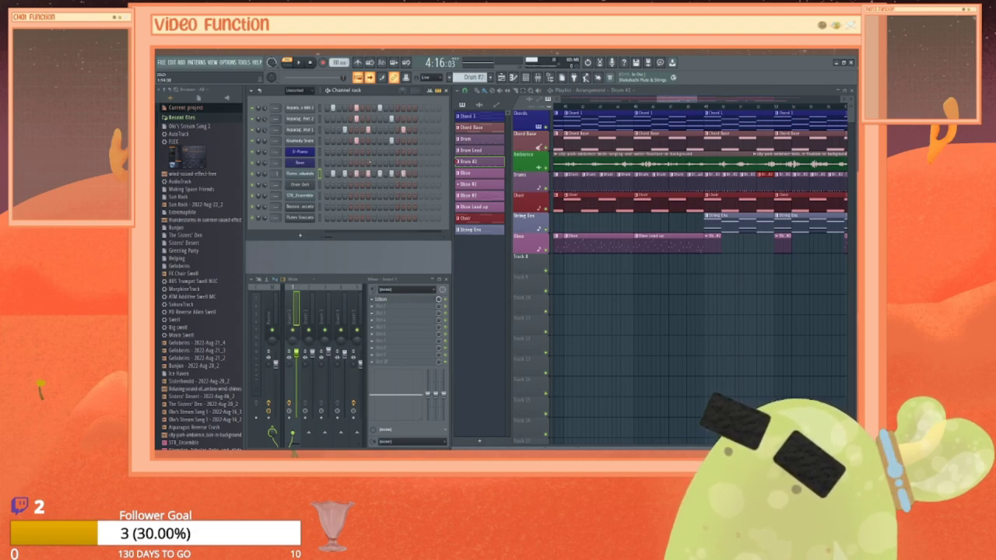
right_click(317, 177)
click(322, 177)
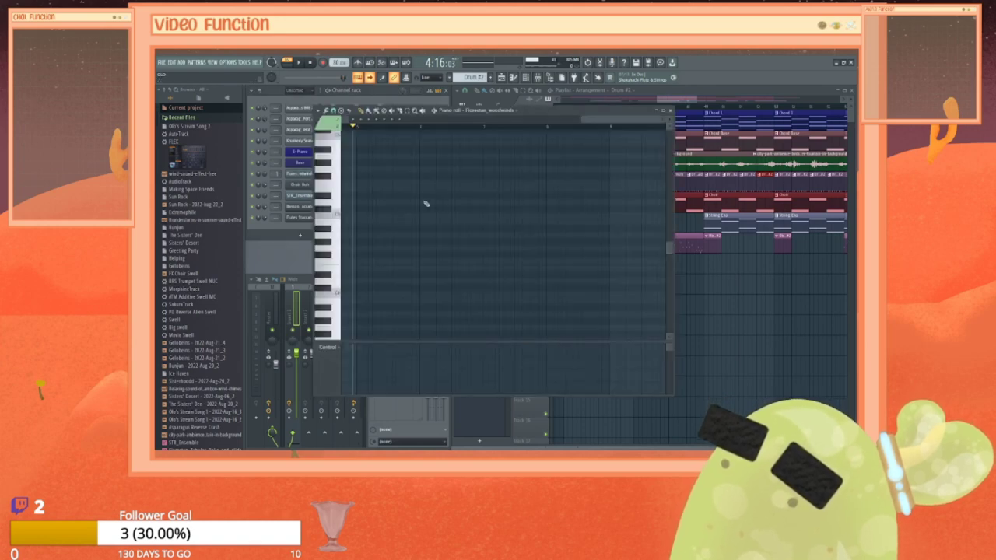
scroll(426, 203, up, 8)
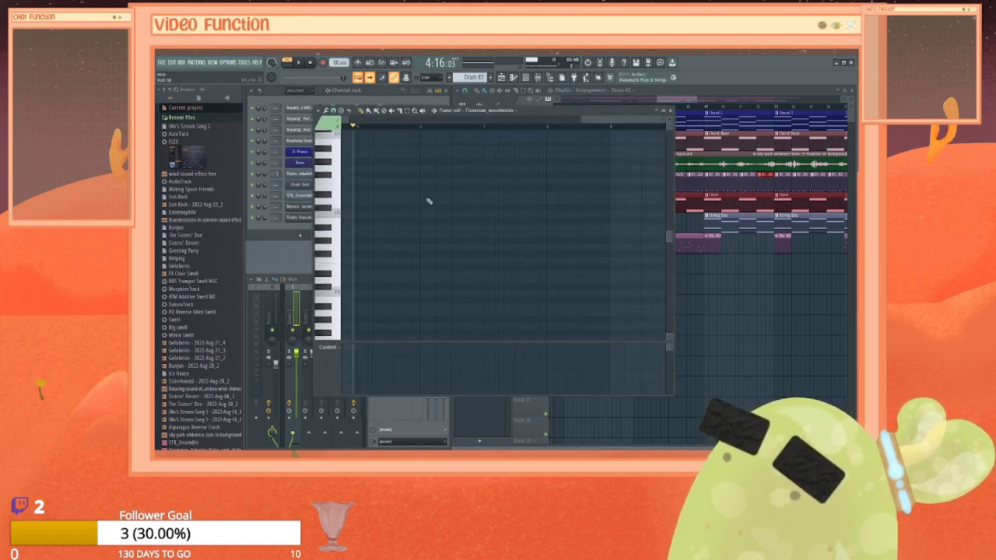
scroll(428, 201, down, 4)
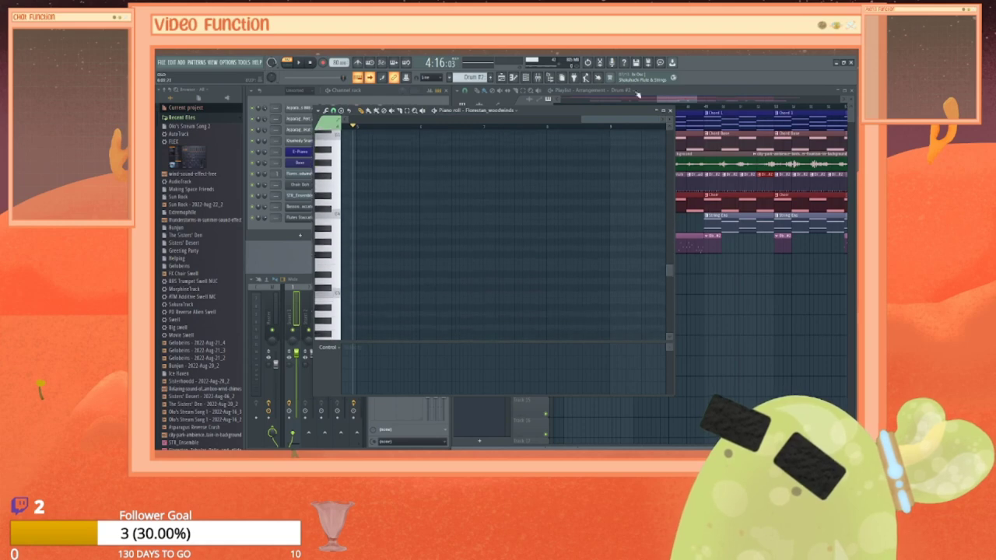
click(667, 110)
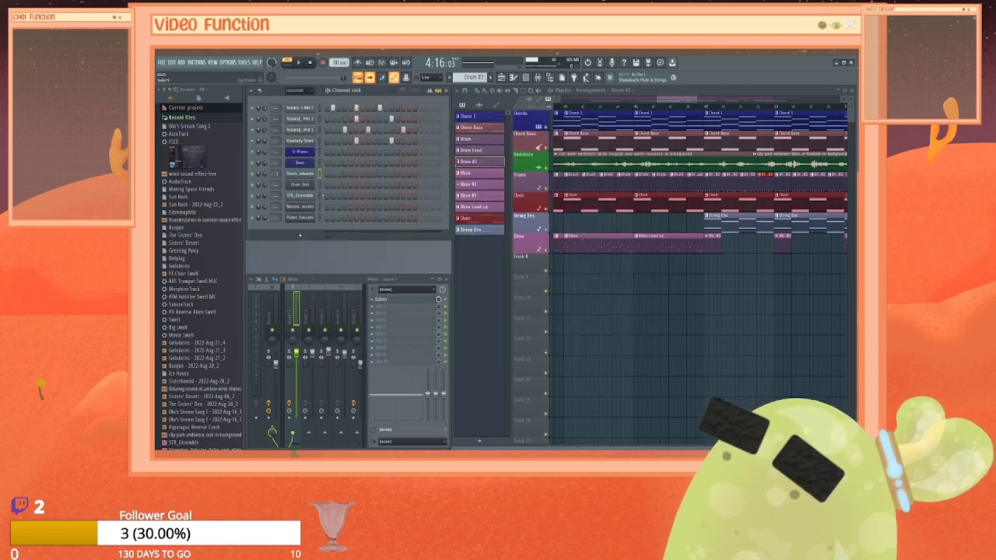
Step: Put the seven-step rhythm on the woodwinds channel of the Oboe #2 pattern and check it in the piano roll
click(479, 186)
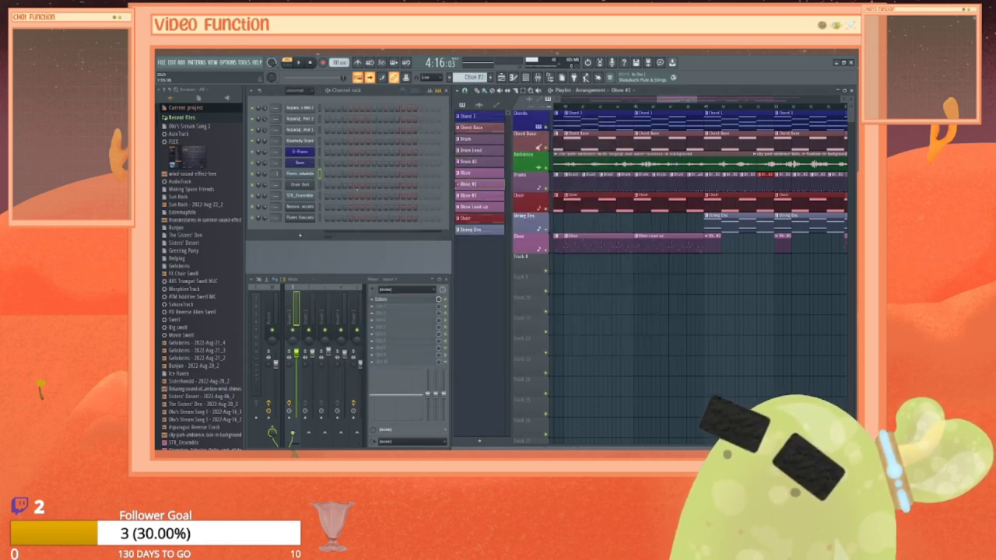
right_click(304, 181)
click(322, 173)
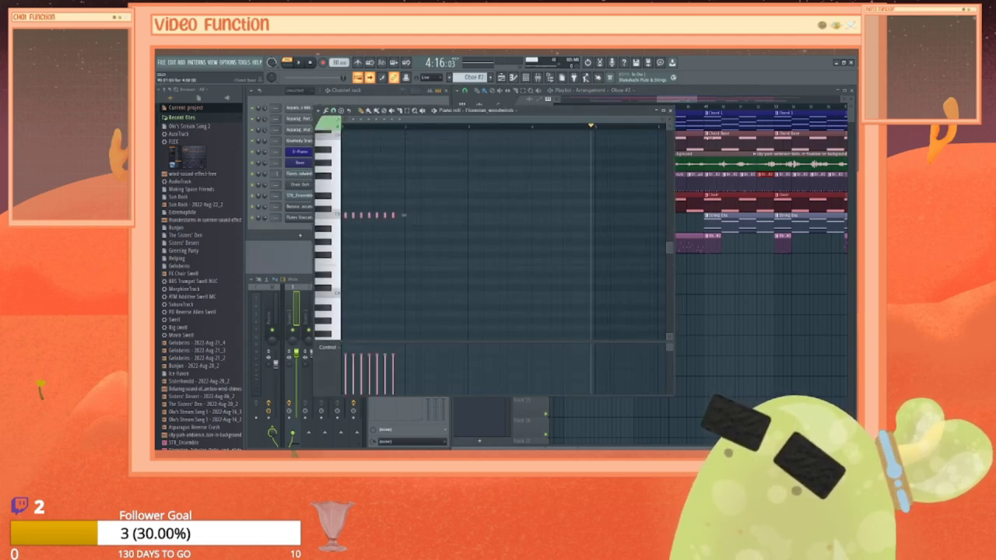
click(669, 110)
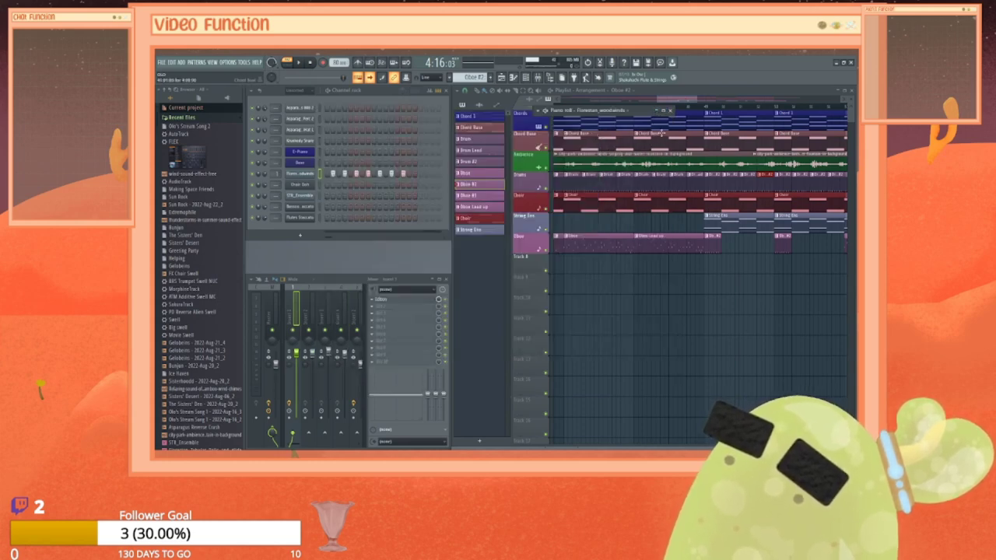
Step: Play the song from bar 53 to hear the Oboe #2 rhythm in context
click(775, 107)
key(space)
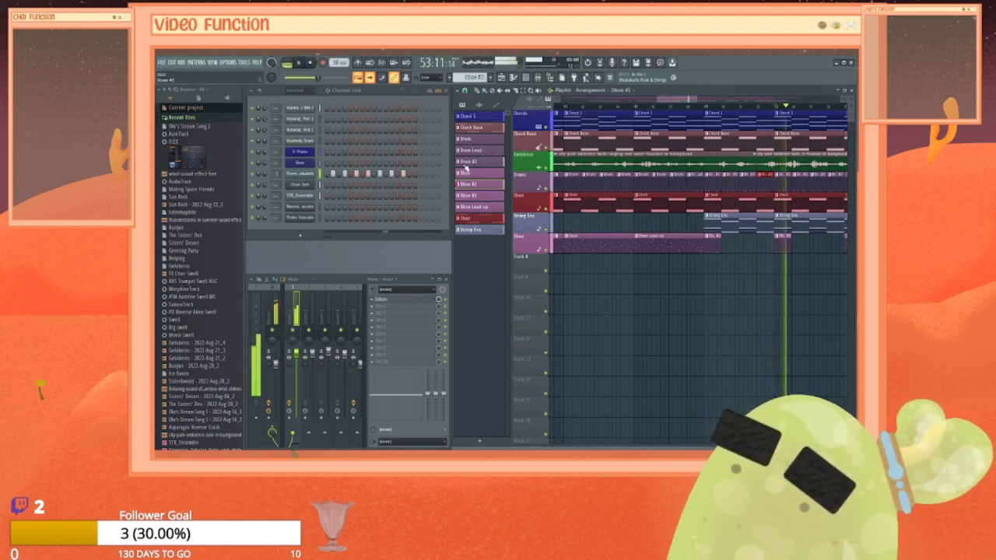
key(space)
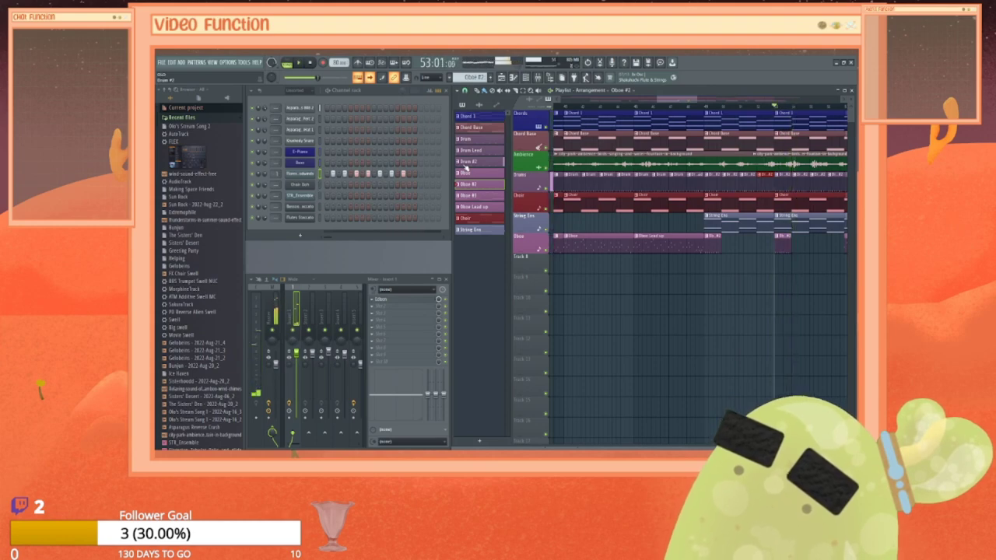
Step: Open the woodwinds piano roll for Oboe #2 and move its window beside the channel names
right_click(301, 178)
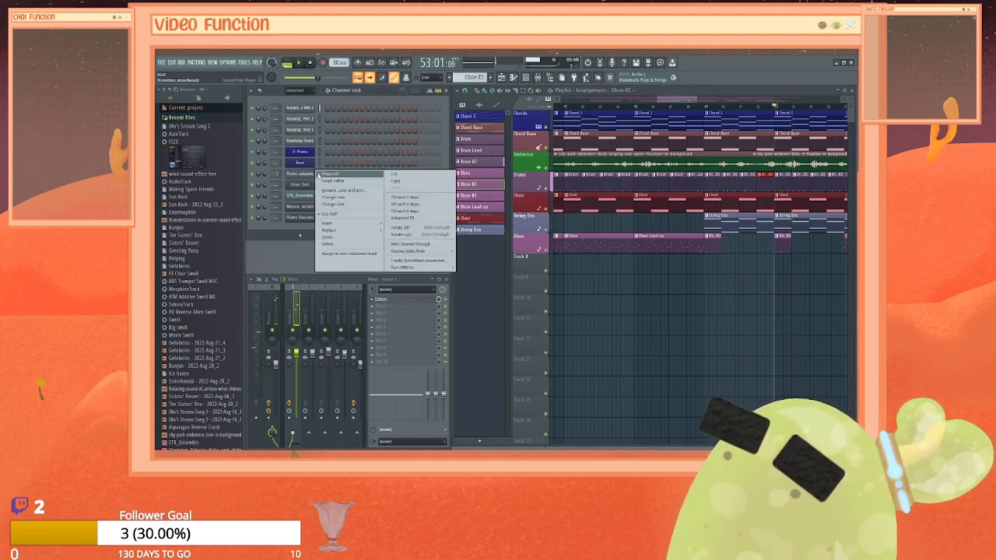
click(326, 175)
right_click(311, 171)
click(327, 174)
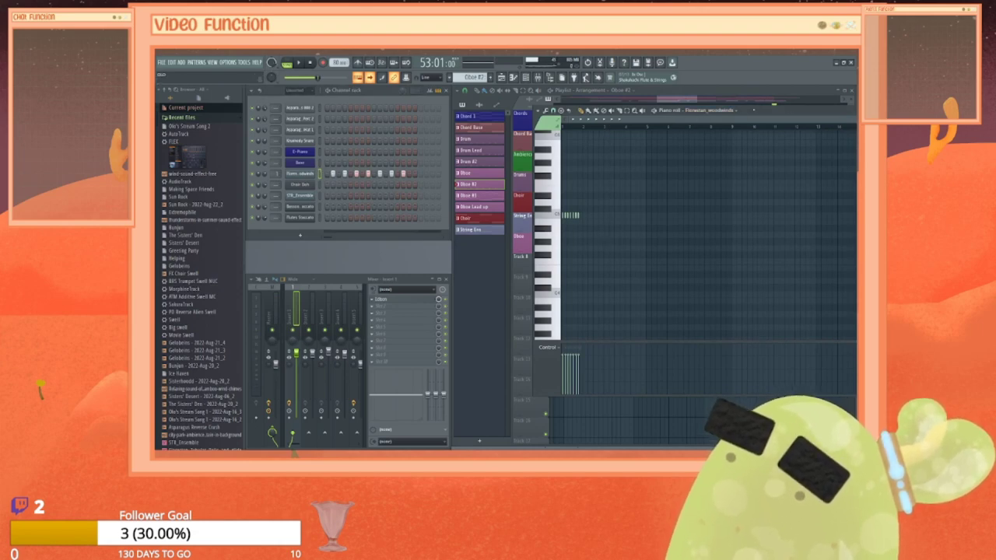
drag(781, 113, 573, 118)
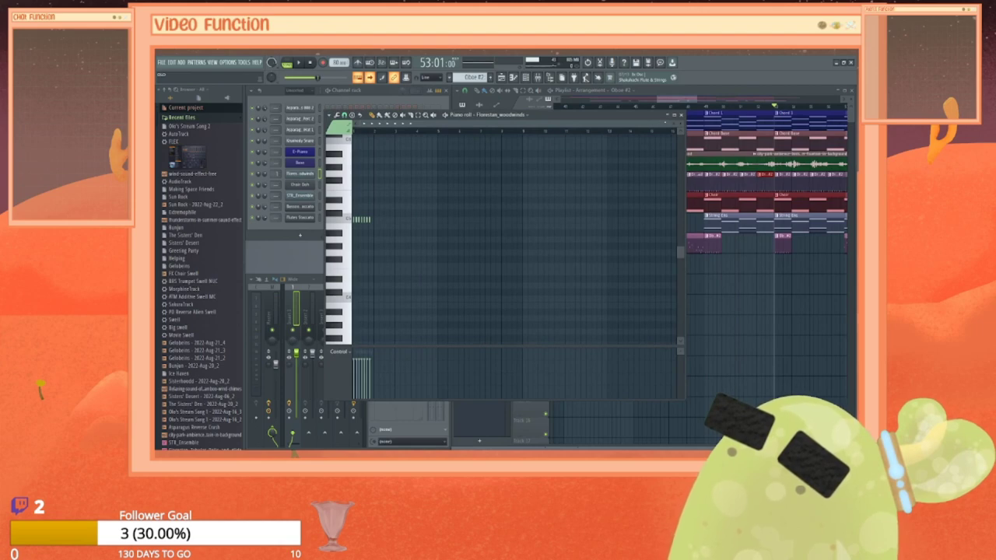
Step: Add a C4 note filling bar 1 below the short rhythm notes in the piano roll
drag(668, 122, 505, 129)
scroll(487, 231, up, 2)
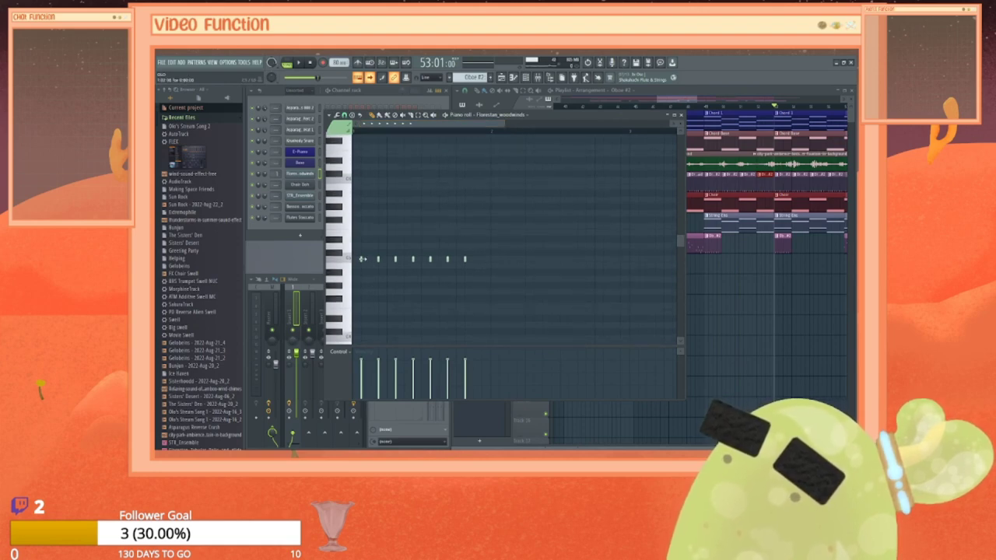
scroll(363, 261, down, 1)
click(356, 318)
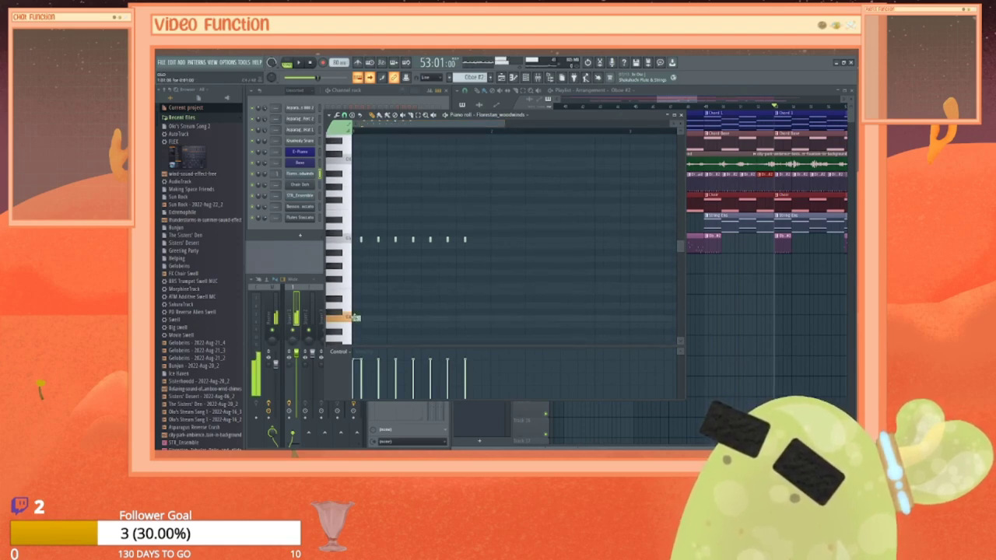
drag(387, 318, 491, 319)
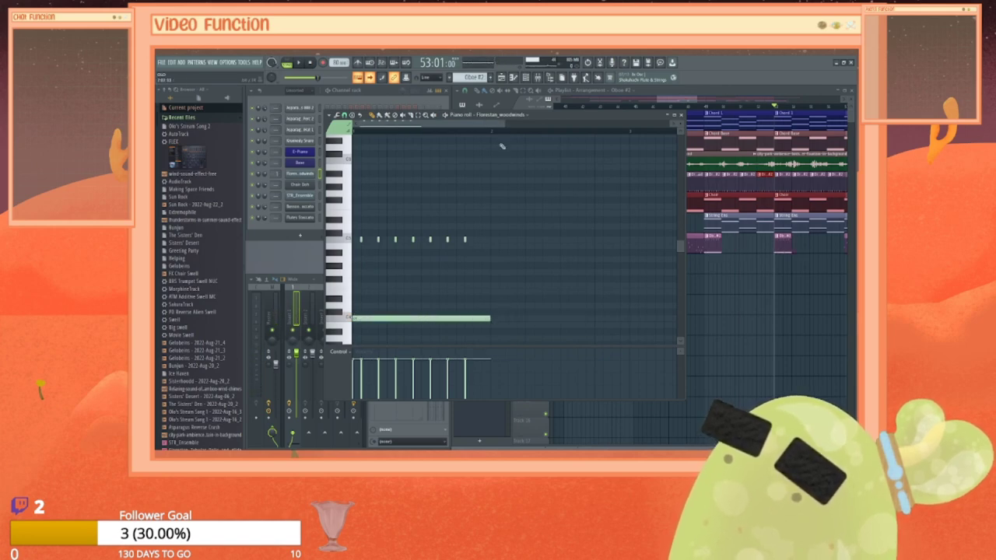
Step: Continue the low line with one-bar notes: E4 in bar 2, G4 in bar 3 and C4 in bar 4
drag(506, 123, 612, 135)
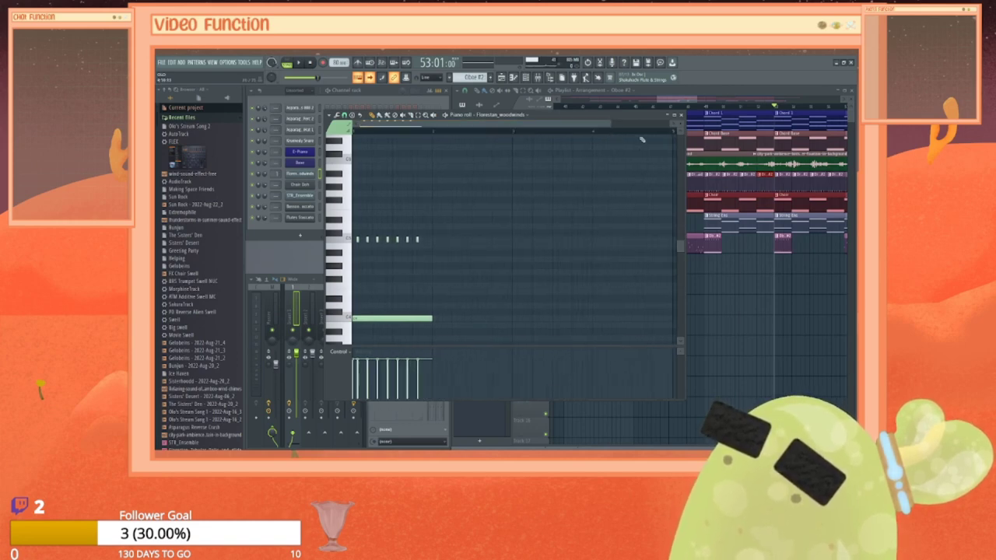
click(436, 287)
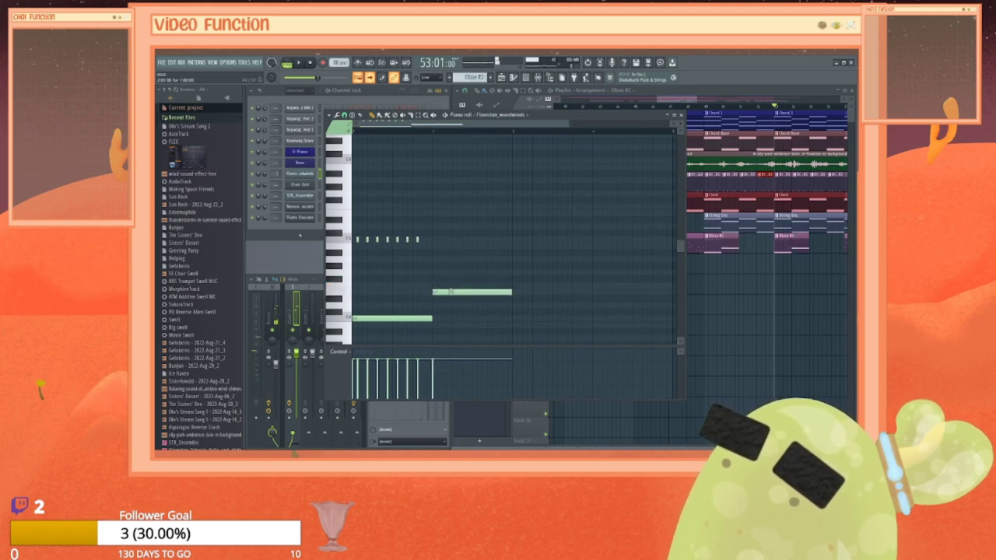
drag(451, 292, 451, 270)
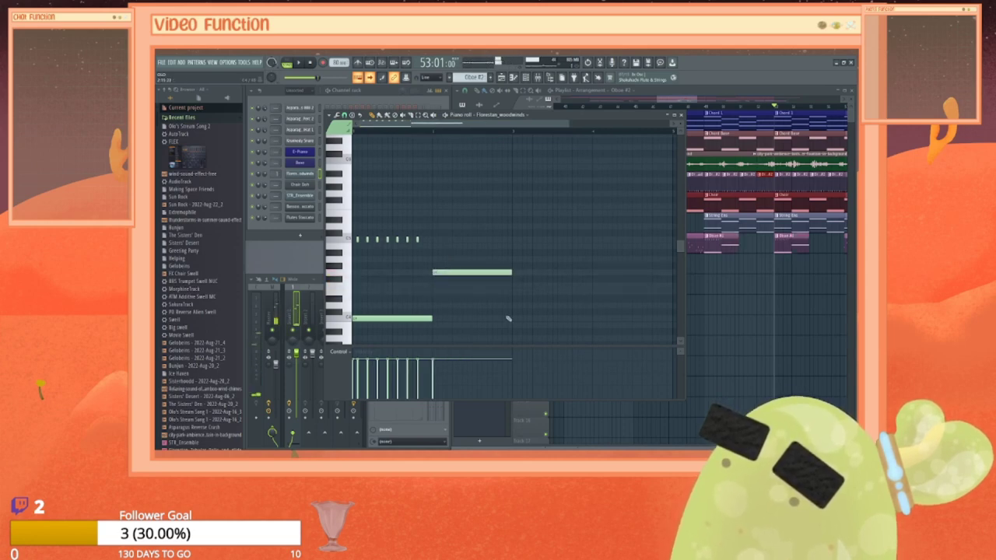
drag(515, 310, 533, 291)
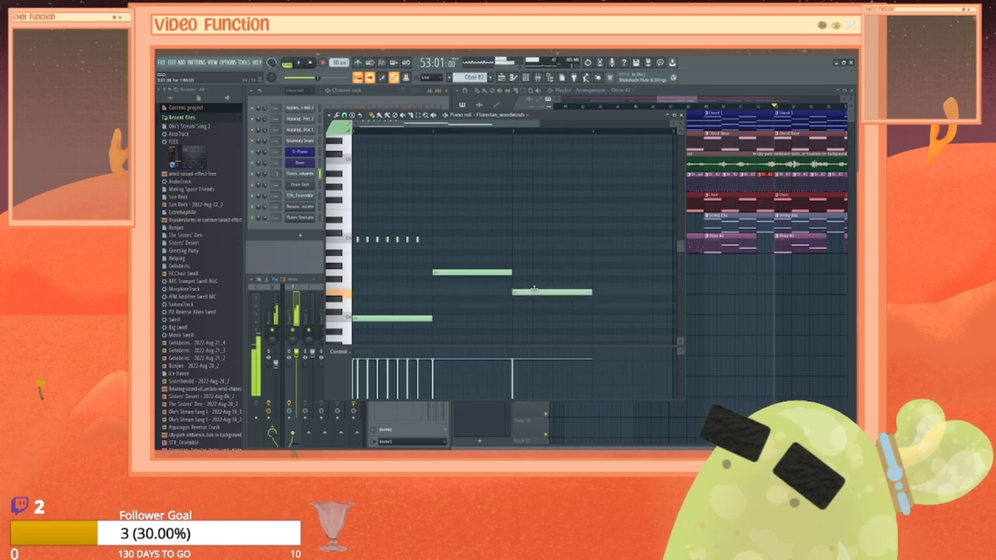
drag(479, 273, 518, 270)
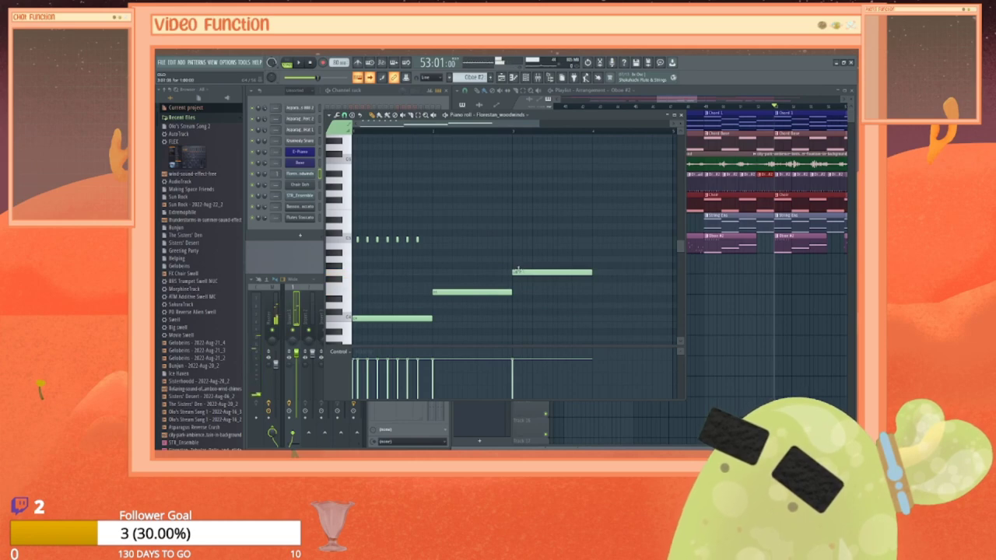
click(598, 318)
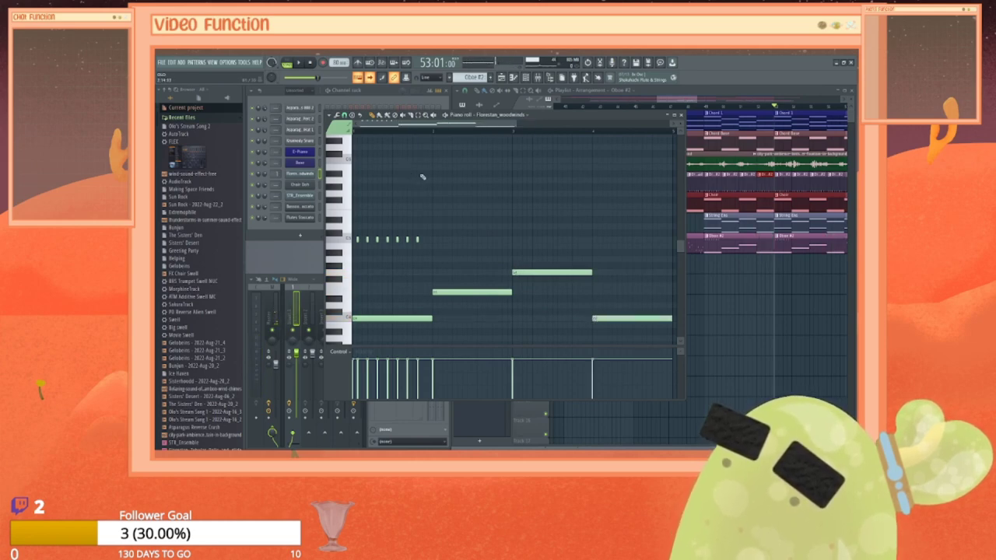
Step: Play the new notes in the song from bar 53, and the Oboe #2 pattern alone in pattern mode
key(space)
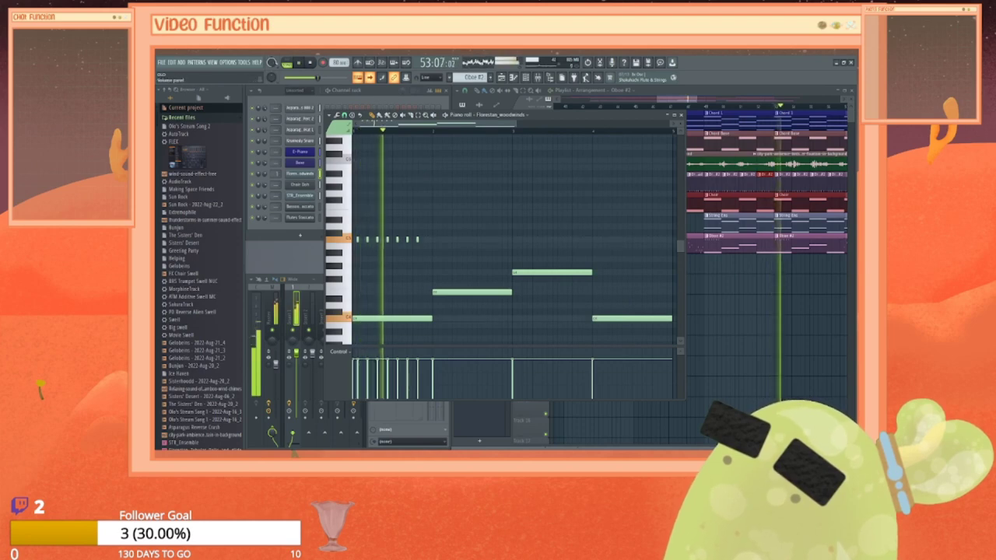
click(286, 64)
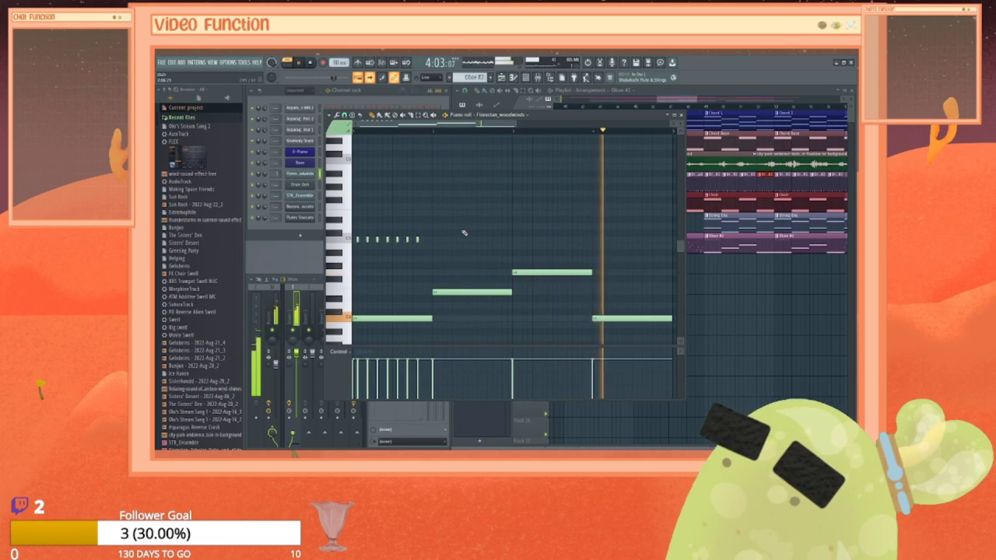
key(space)
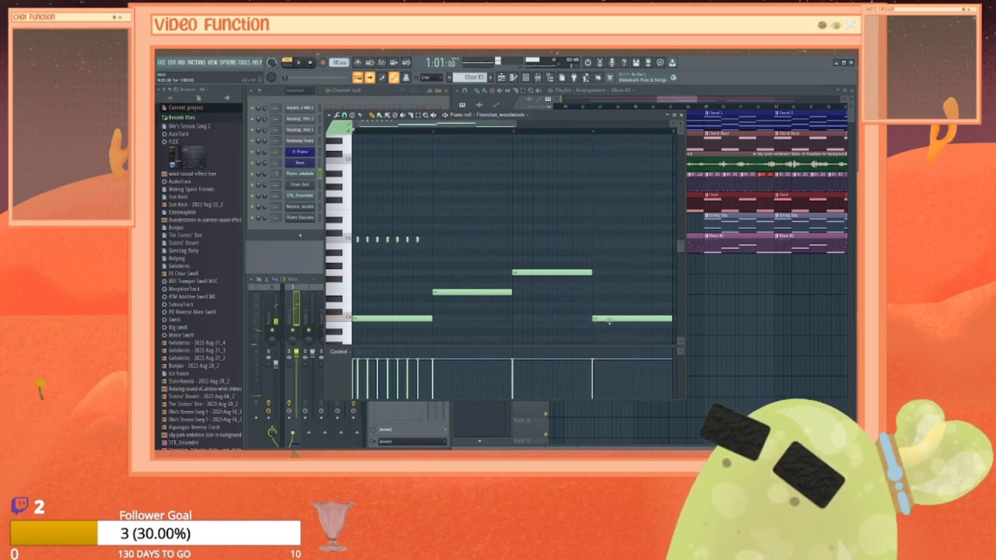
mouse_move(606, 317)
mouse_down()
mouse_move(606, 305)
mouse_move(607, 319)
mouse_up()
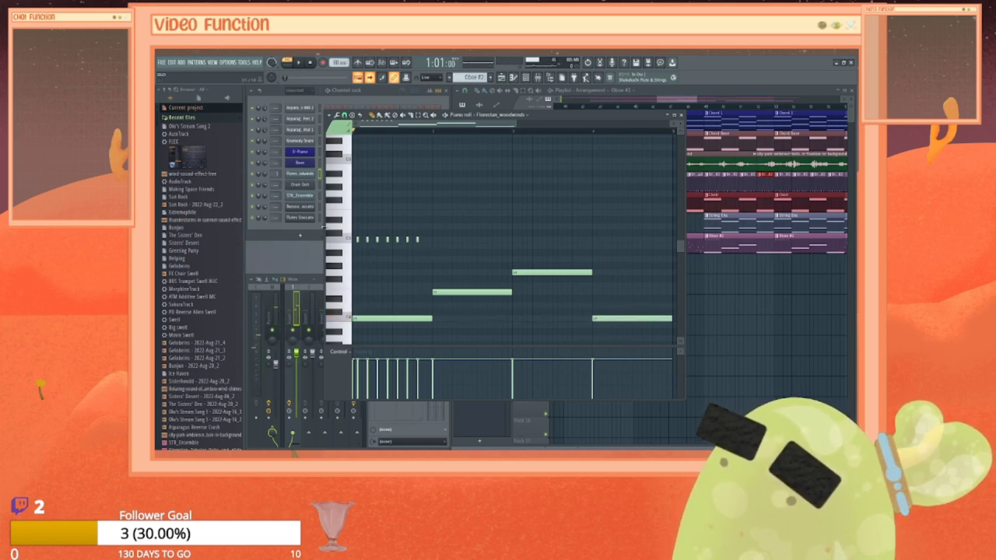
Step: Reshape bar 1's short notes into the melody C5, E5, D5, A4, C5, E5, lengthening the first, and place a short C5 early in bar 2
click(359, 239)
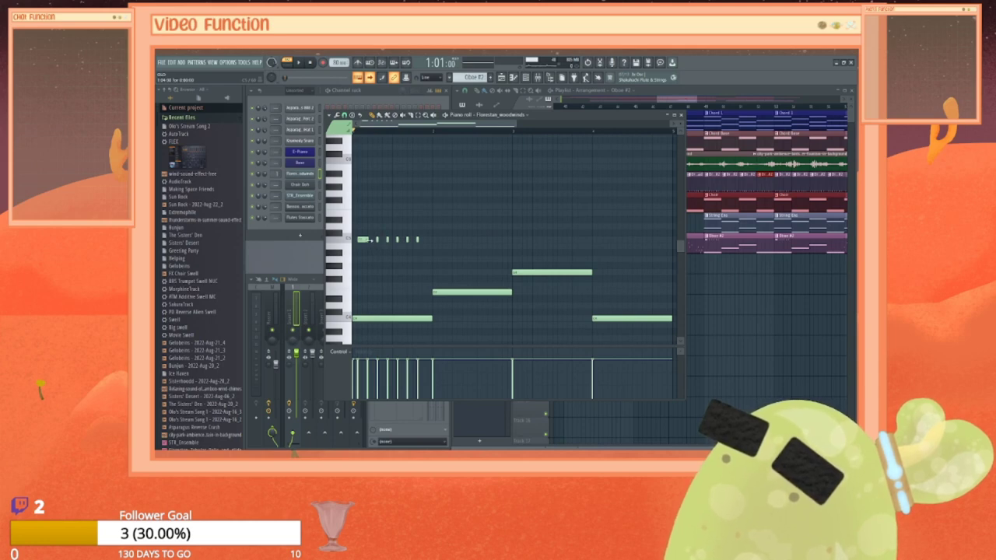
drag(369, 241, 433, 241)
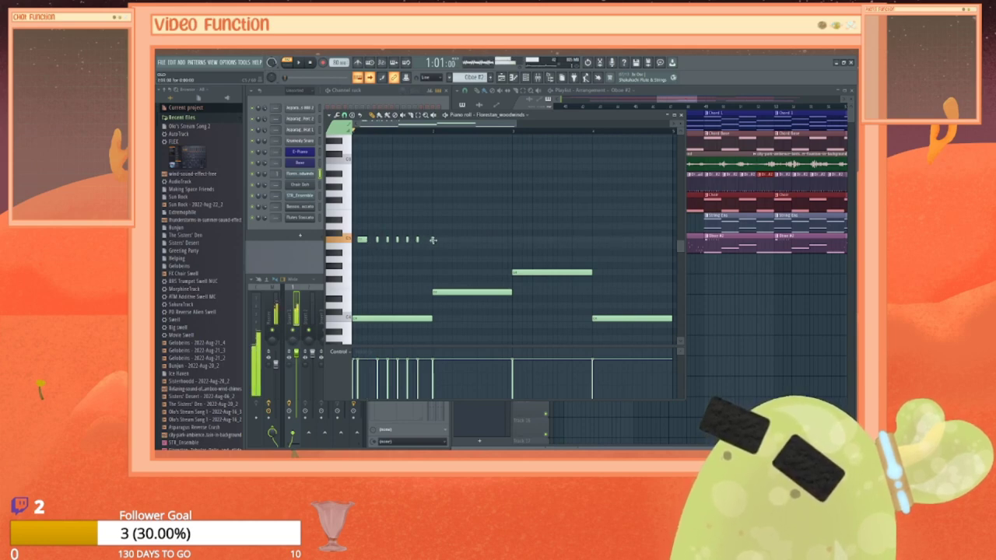
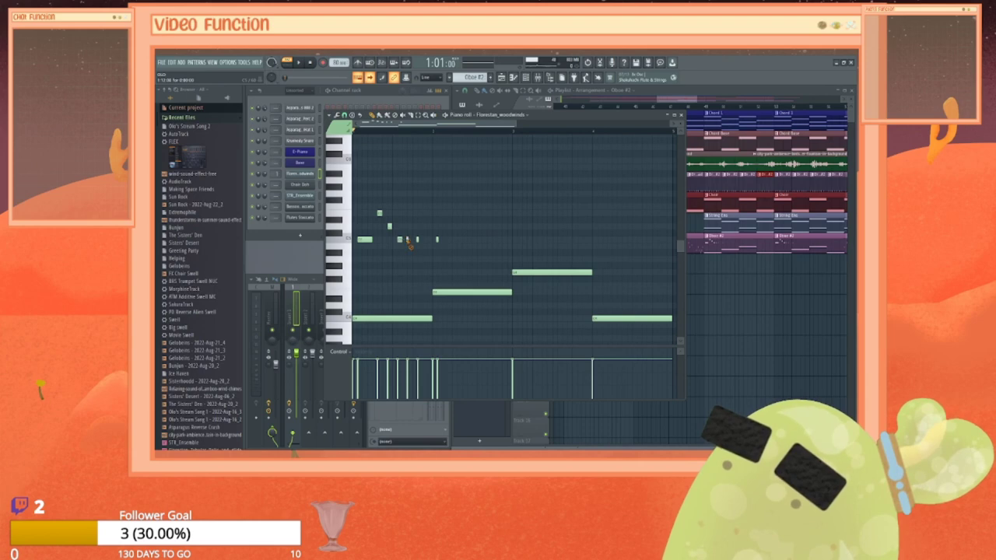
mouse_move(402, 240)
mouse_down()
mouse_move(416, 240)
mouse_move(405, 240)
mouse_move(403, 258)
mouse_up()
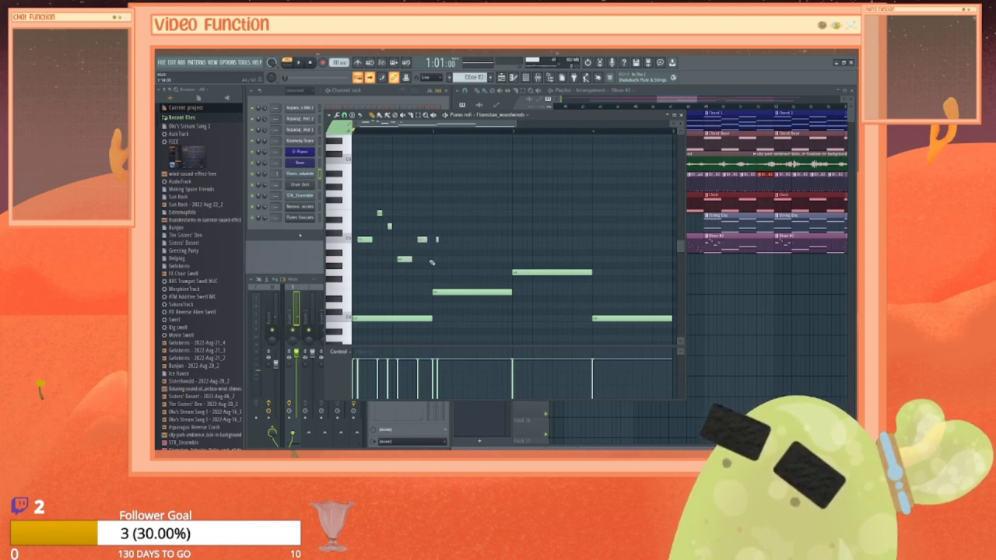
click(432, 214)
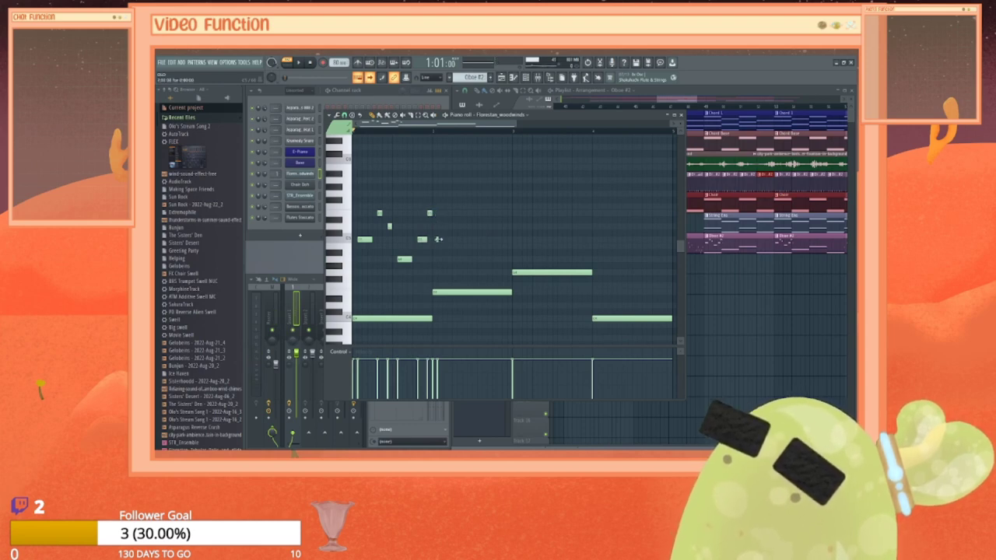
Step: Play the start of the Oboe #2 pattern twice to check the reshaped melody
key(space)
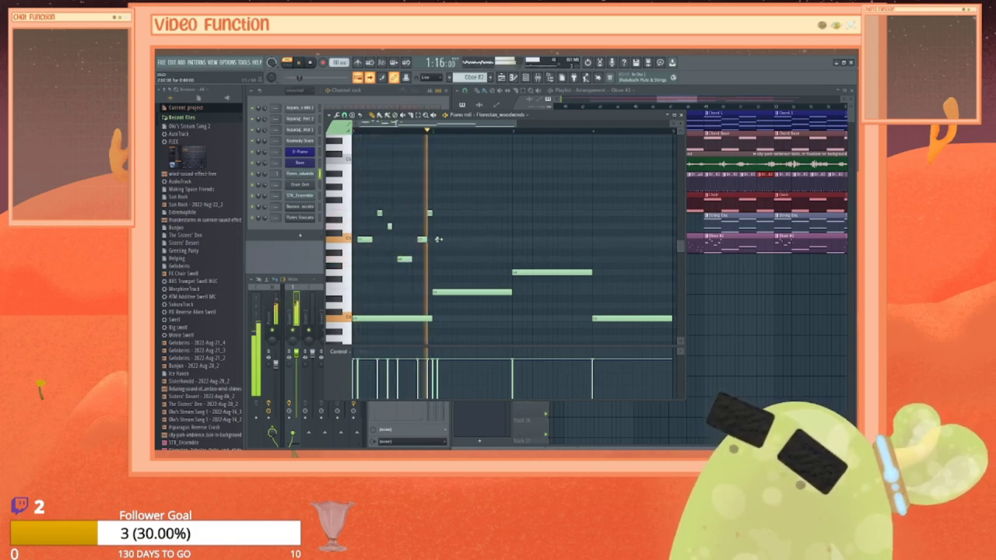
key(space)
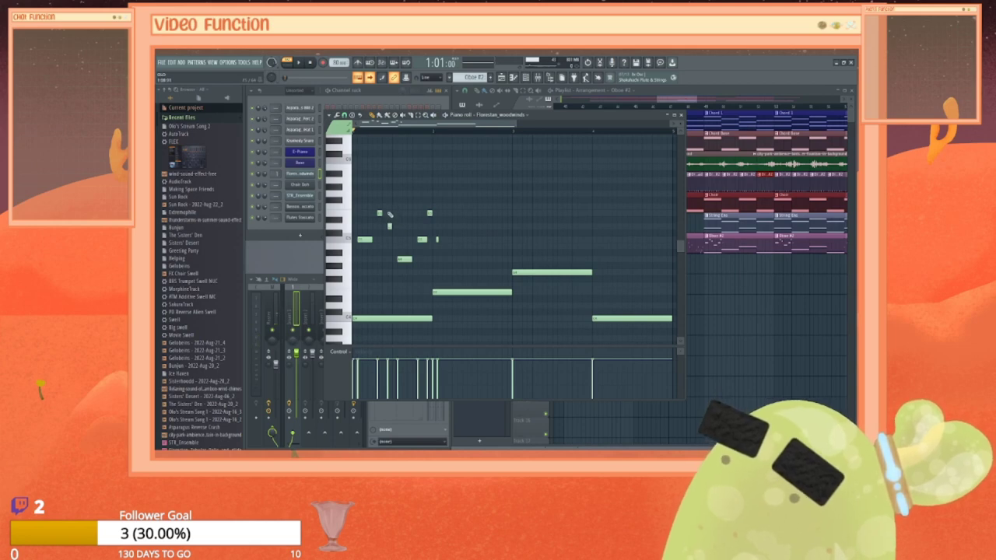
key(space)
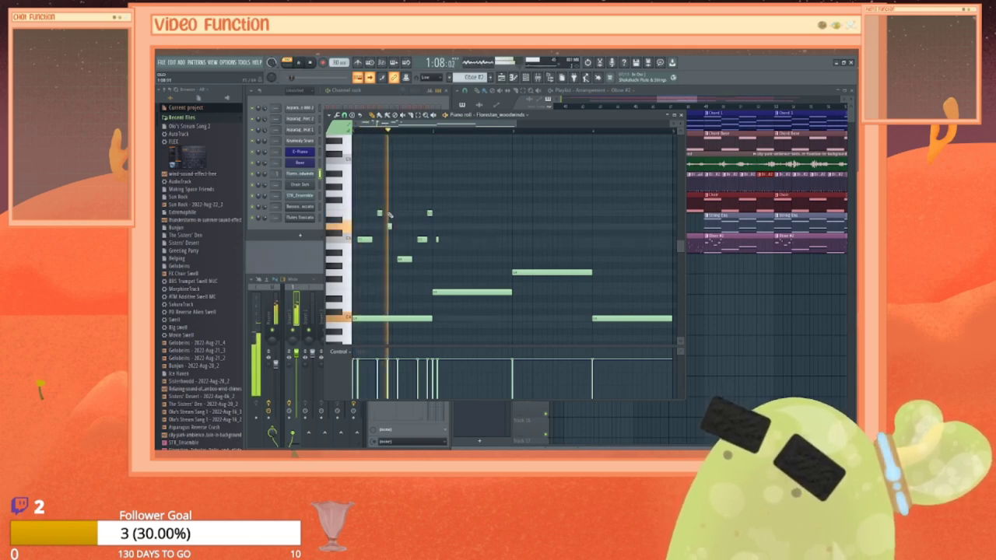
key(space)
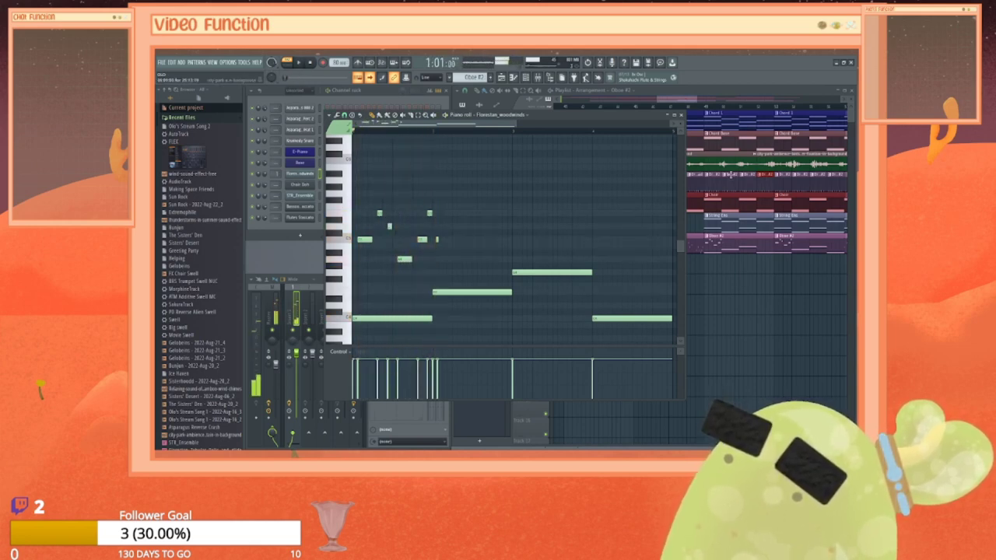
Step: Play the song from bar 49 to hear the reshaped oboe melody in context
click(705, 107)
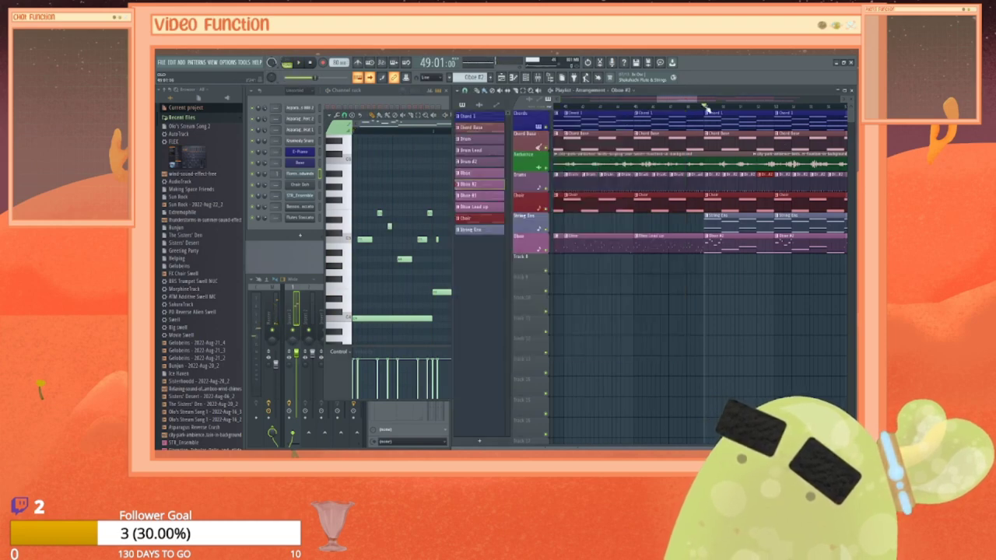
key(space)
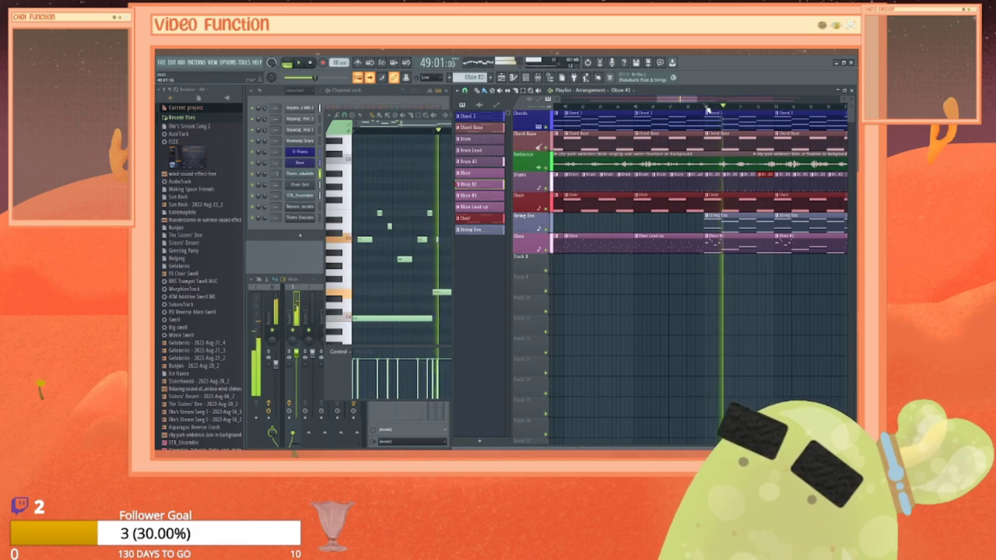
key(space)
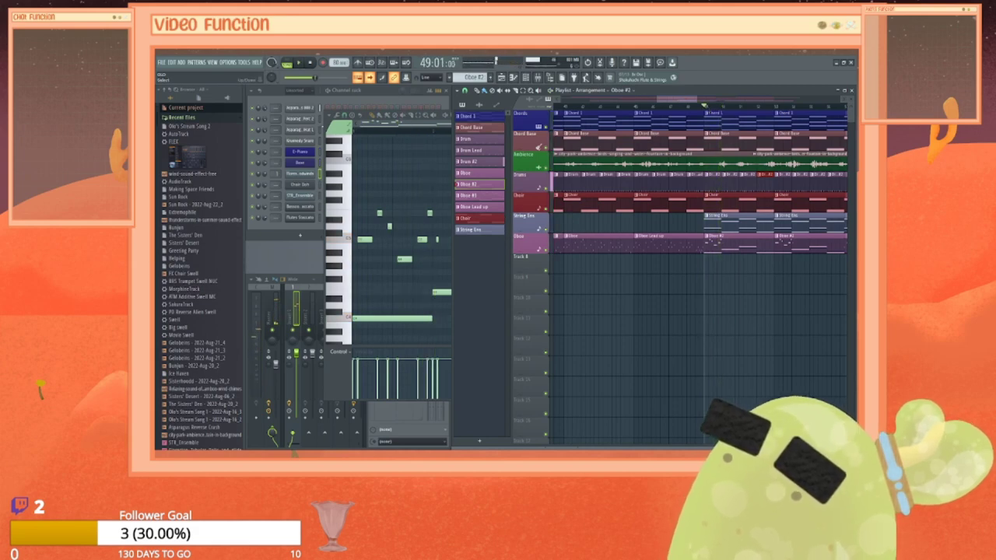
Step: Lengthen the early C5 in bar 2 and continue the melody with C5, E5, G5, a longer D5 and A4
click(407, 118)
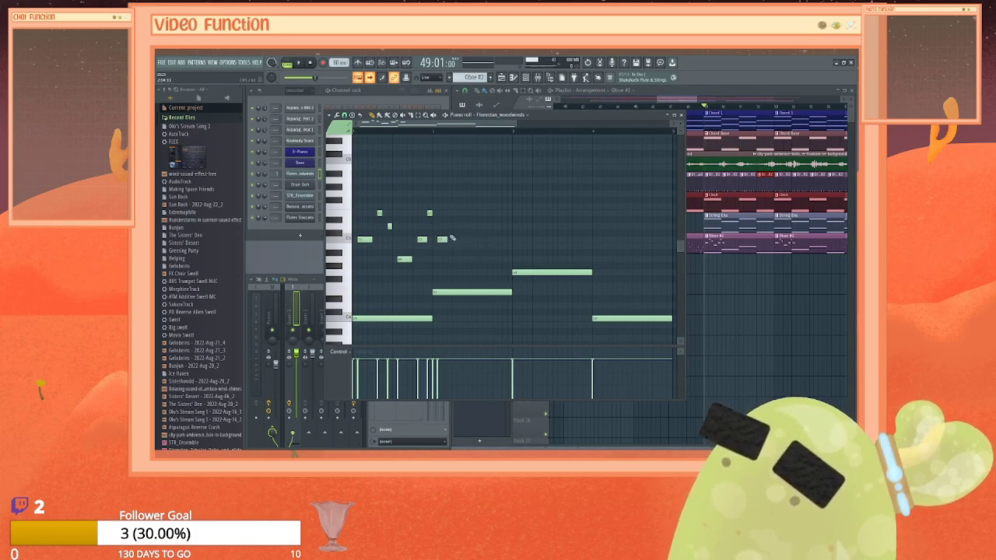
click(448, 239)
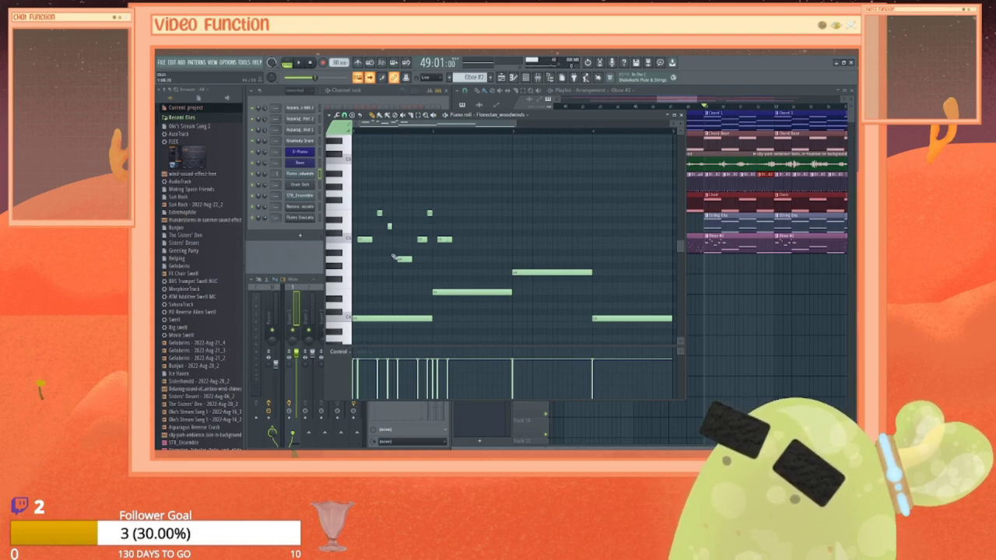
click(459, 213)
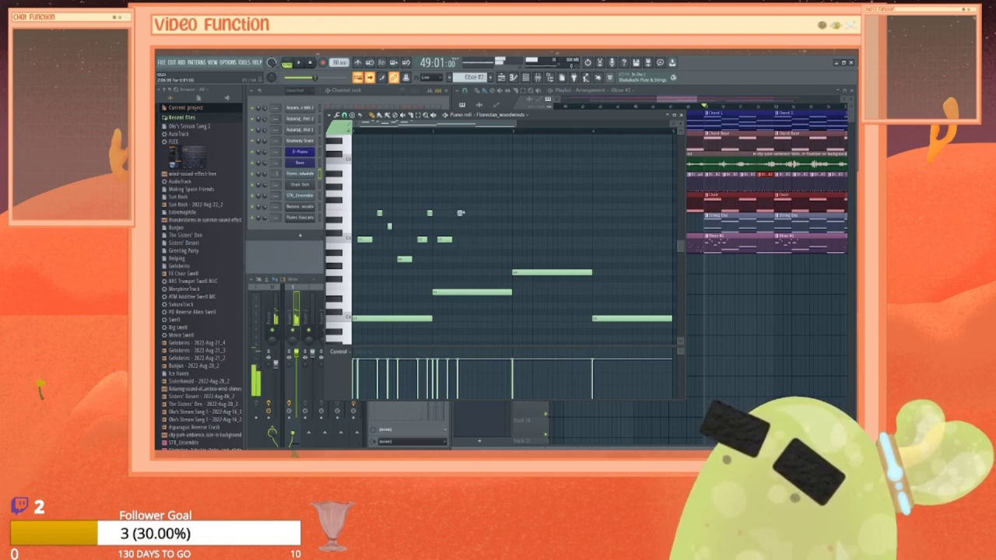
click(465, 260)
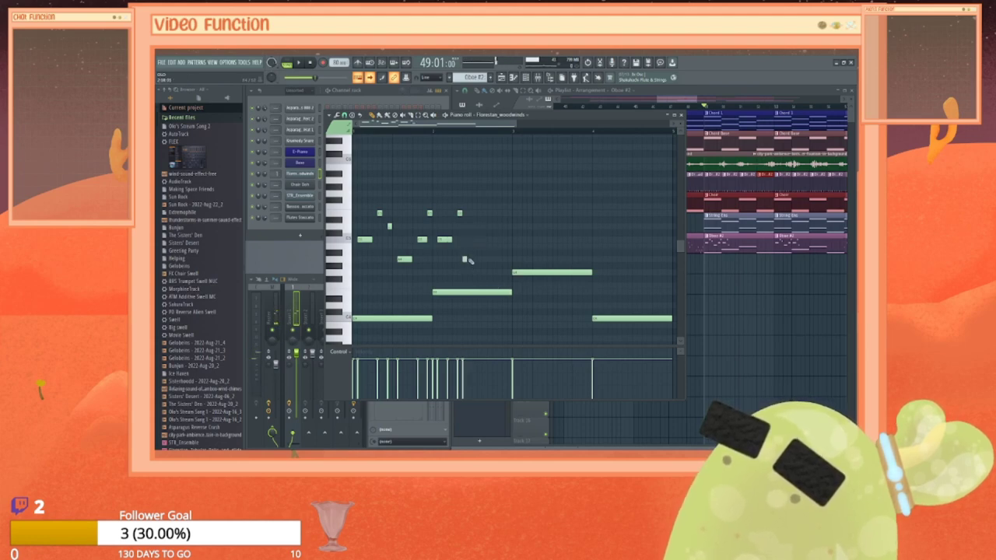
drag(465, 259, 465, 193)
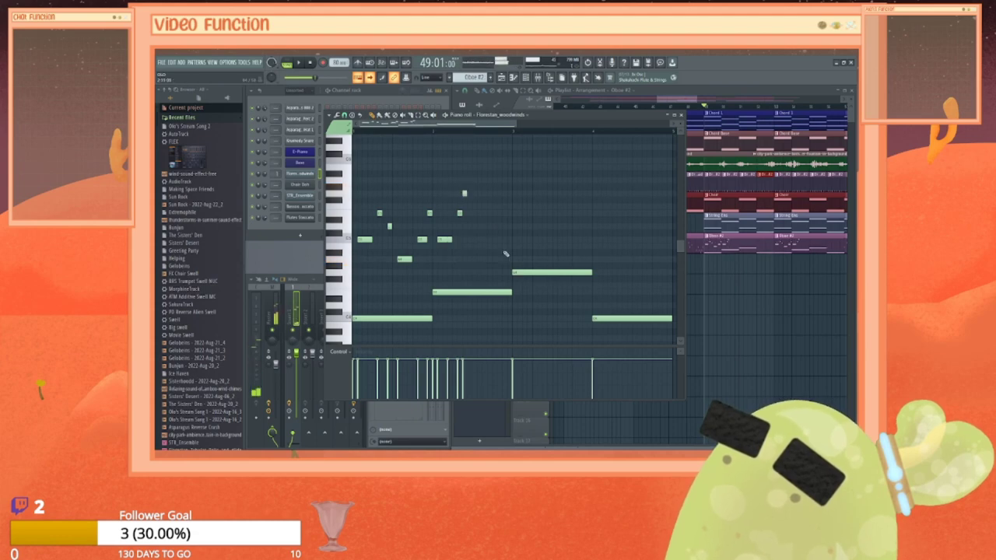
click(480, 214)
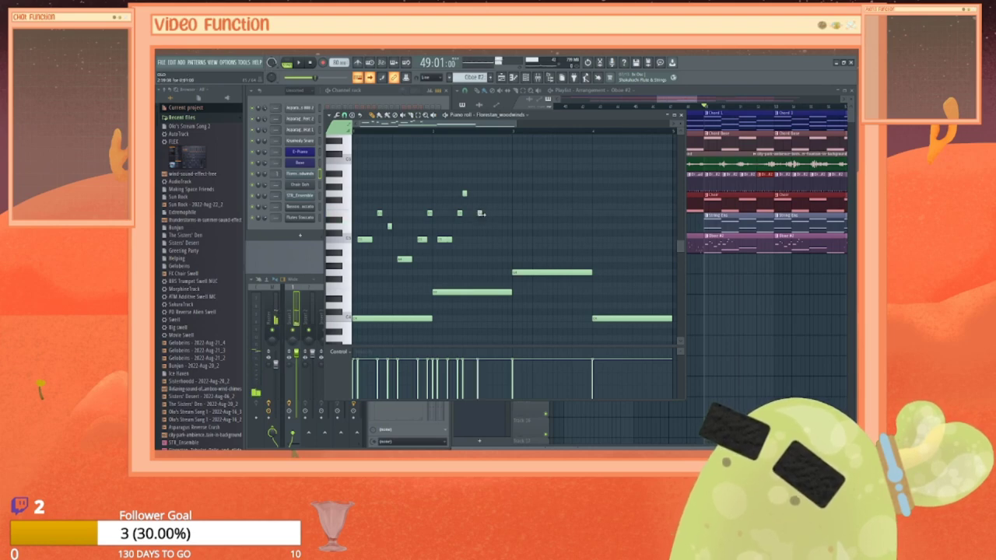
drag(478, 213, 480, 226)
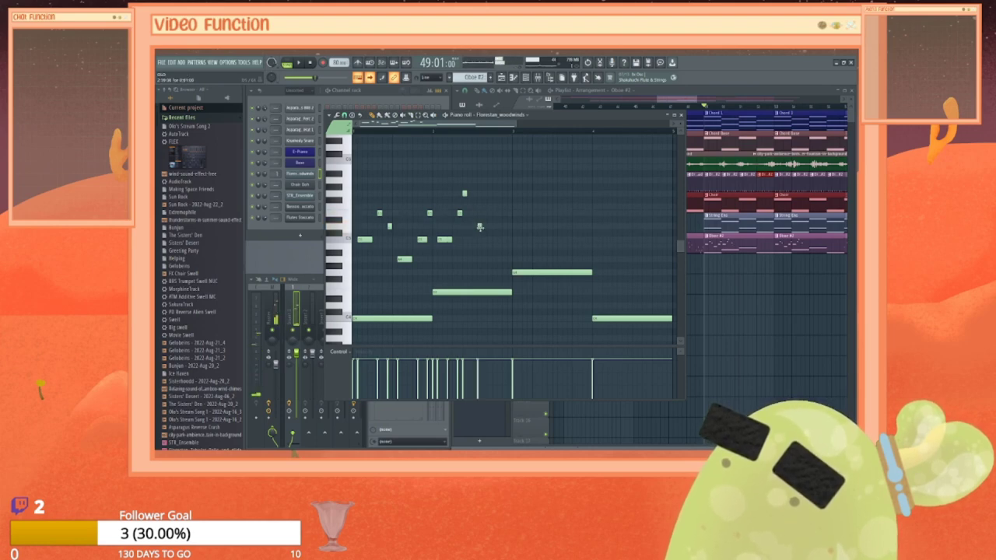
click(481, 226)
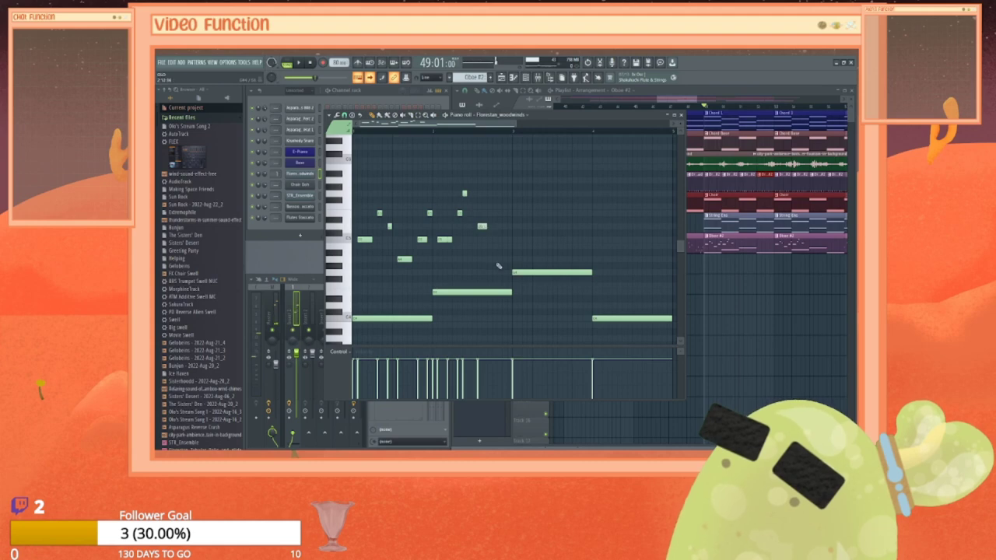
click(491, 260)
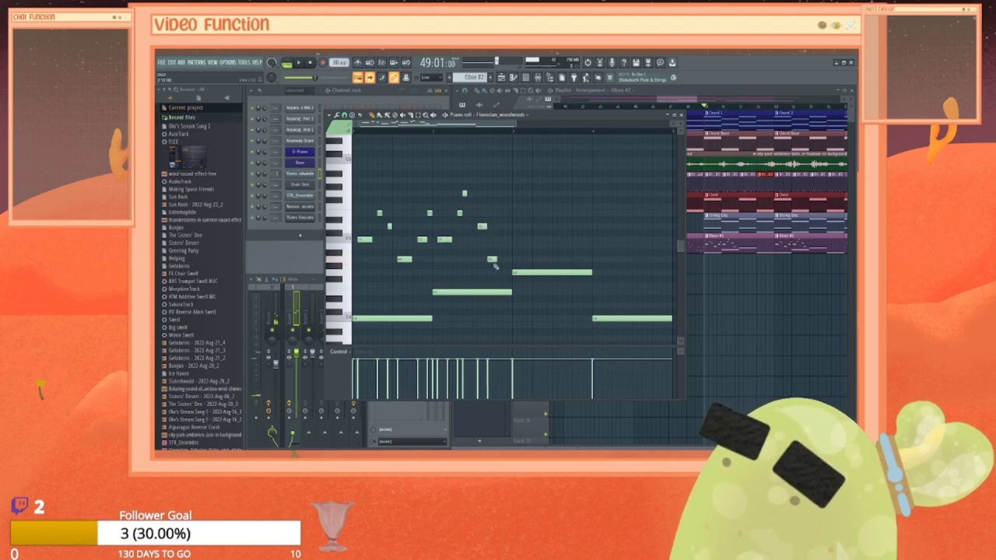
Step: Play the Oboe #2 pattern alone twice, shortening bar 2's first C5 between the two passes
key(space)
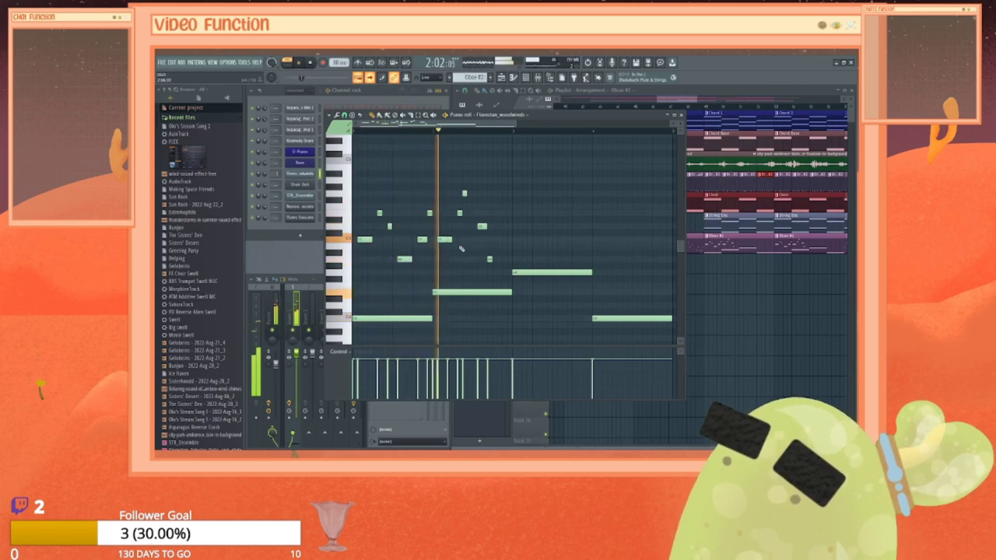
key(space)
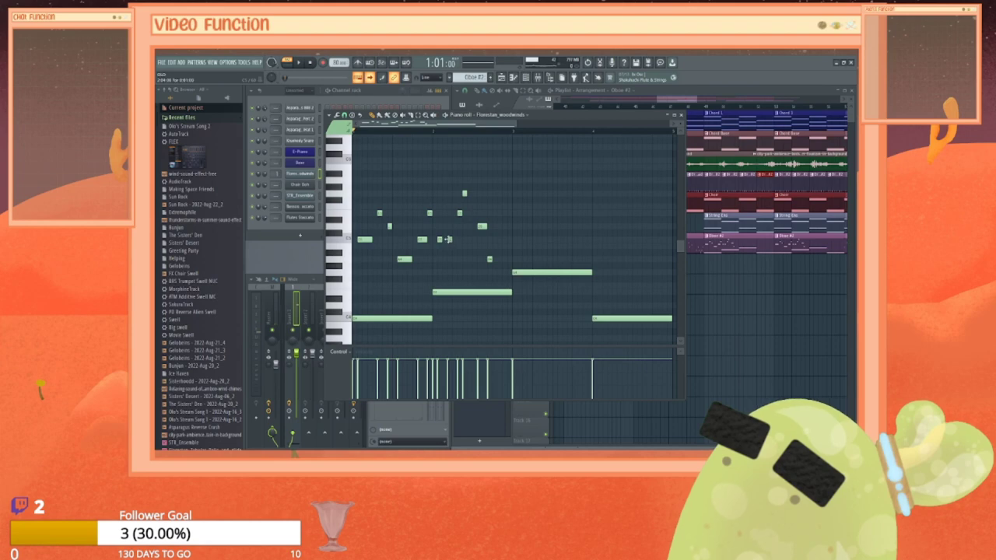
key(space)
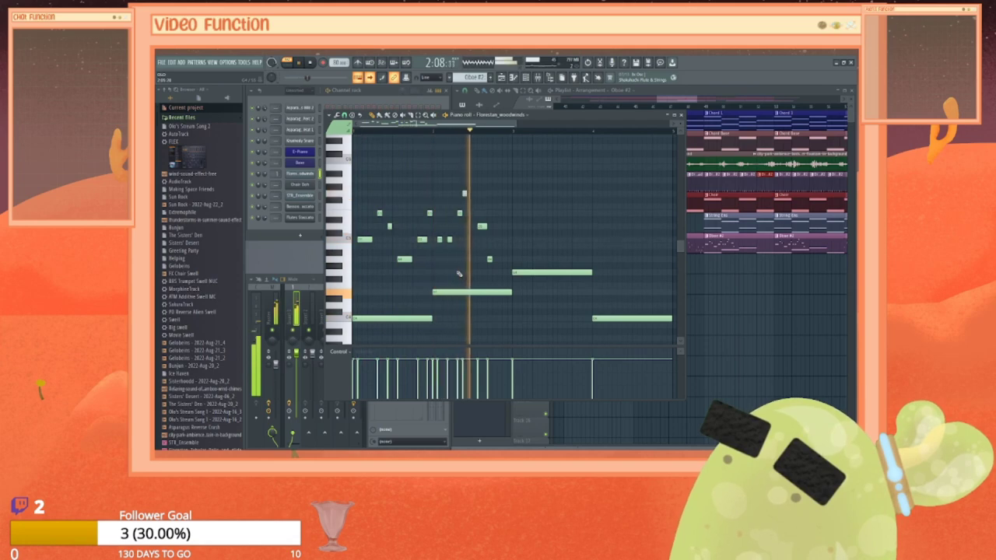
key(space)
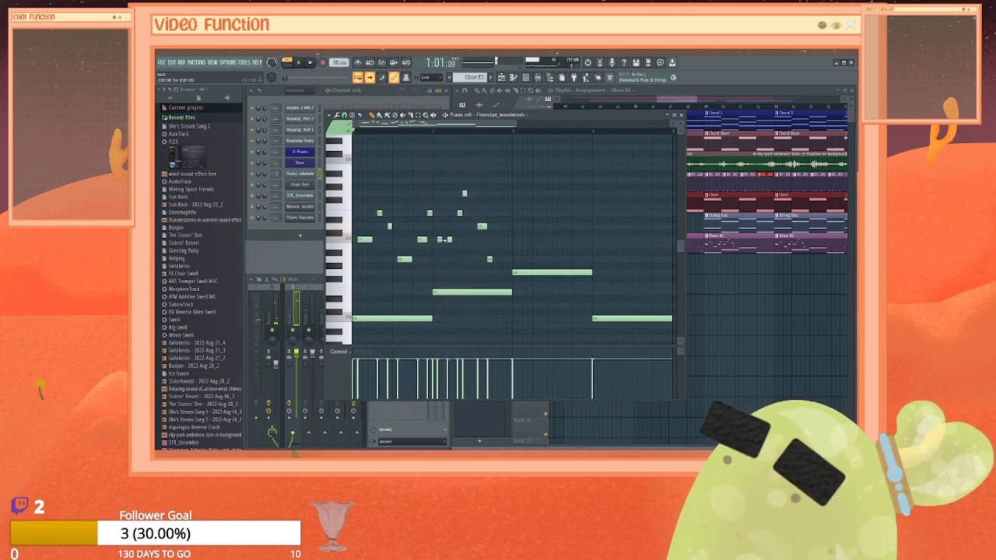
Step: Try an extra short E5 between the two C5 notes in bar 2 and play the pattern
click(440, 214)
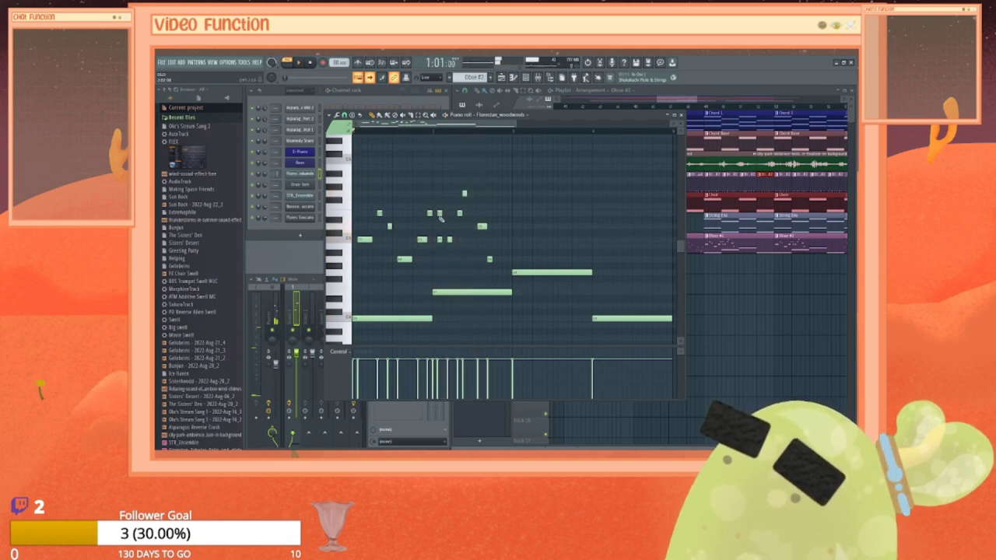
click(440, 213)
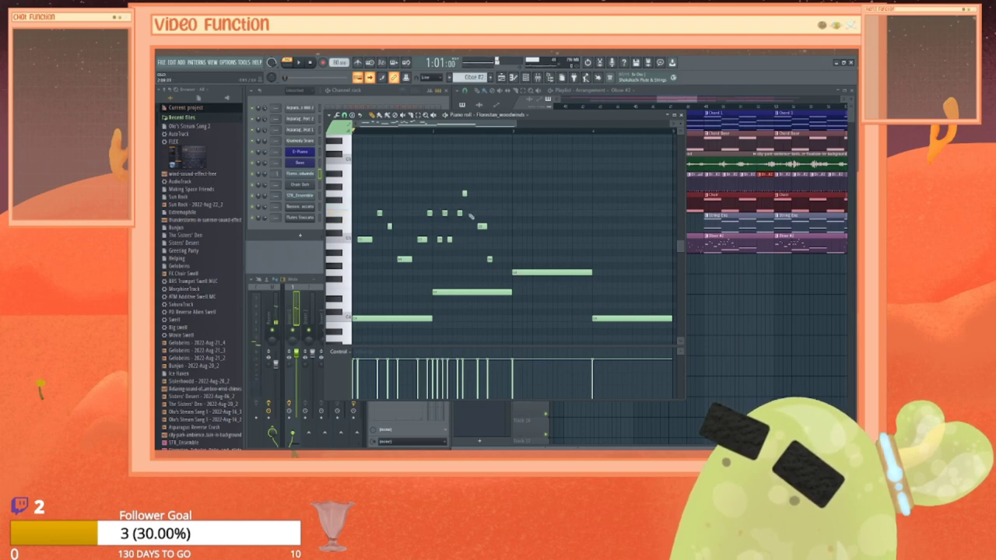
key(space)
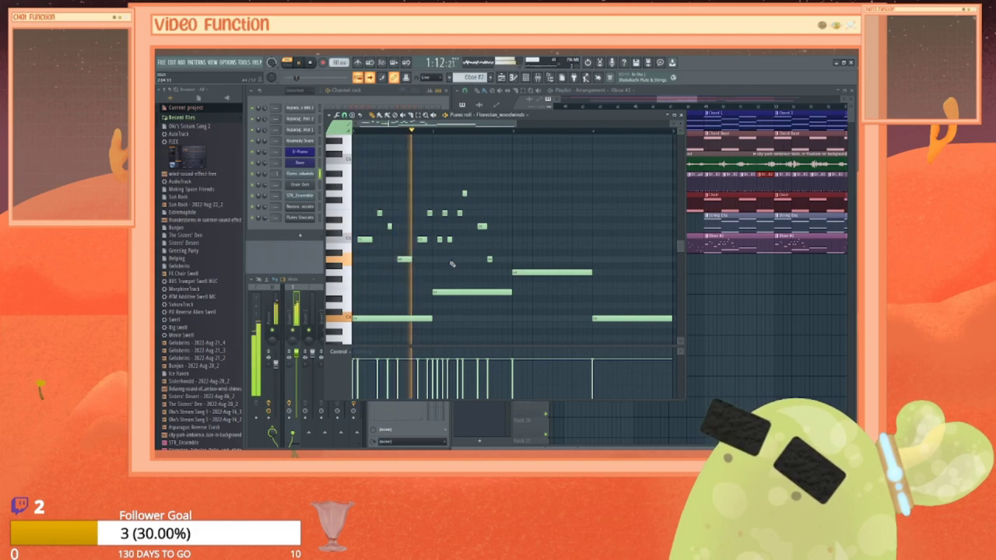
key(space)
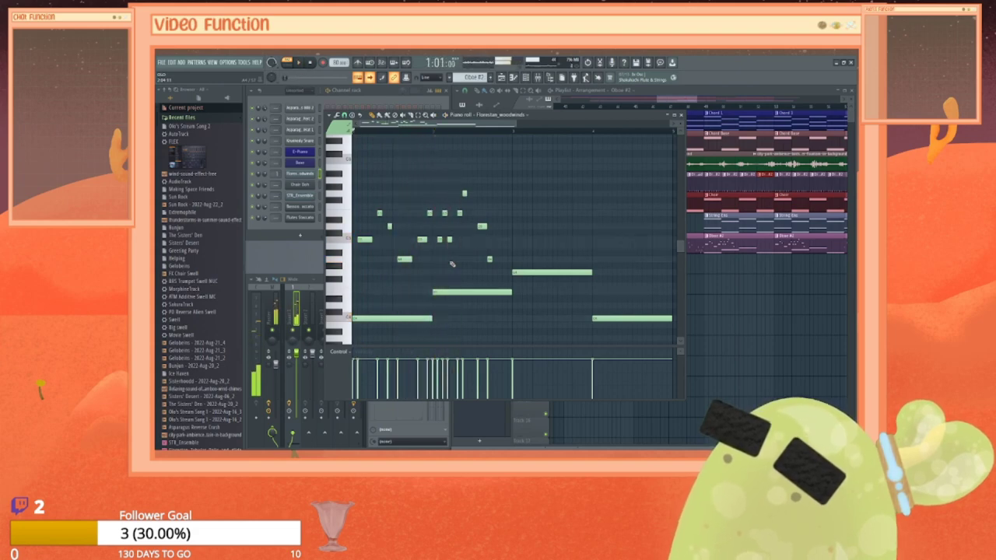
Step: Remove the extra E5 from bar 2, lengthen its G5, and play the song from bar 49 to check the melody
click(705, 107)
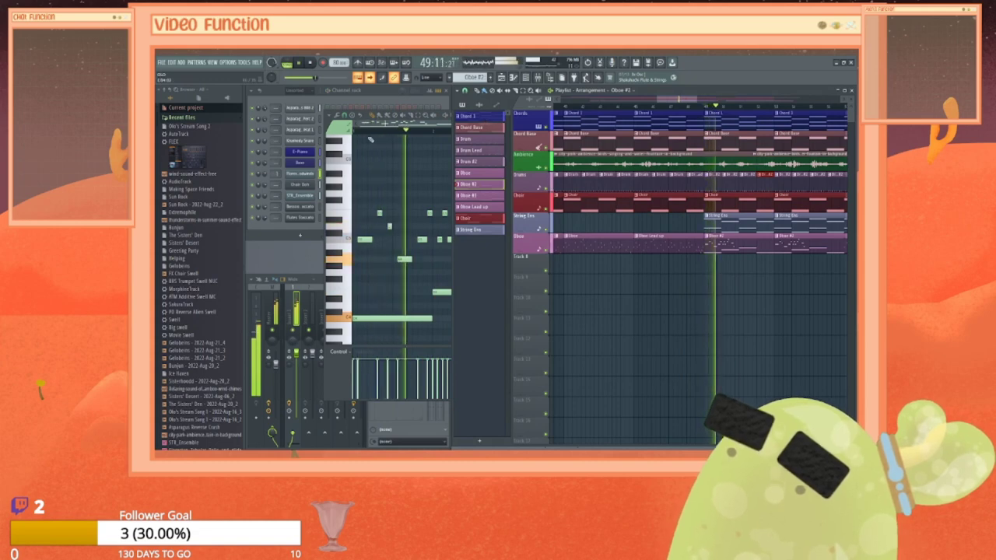
click(340, 371)
key(space)
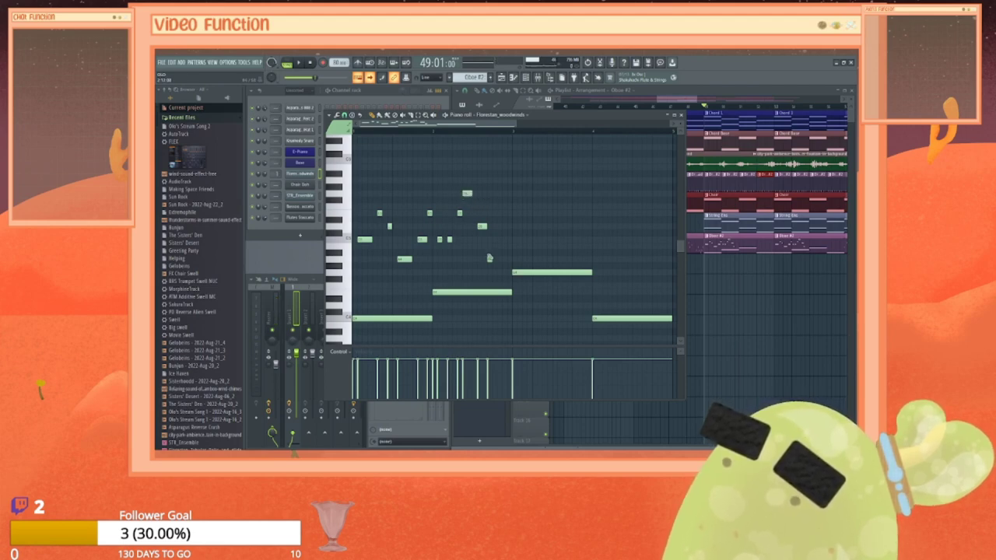
key(space)
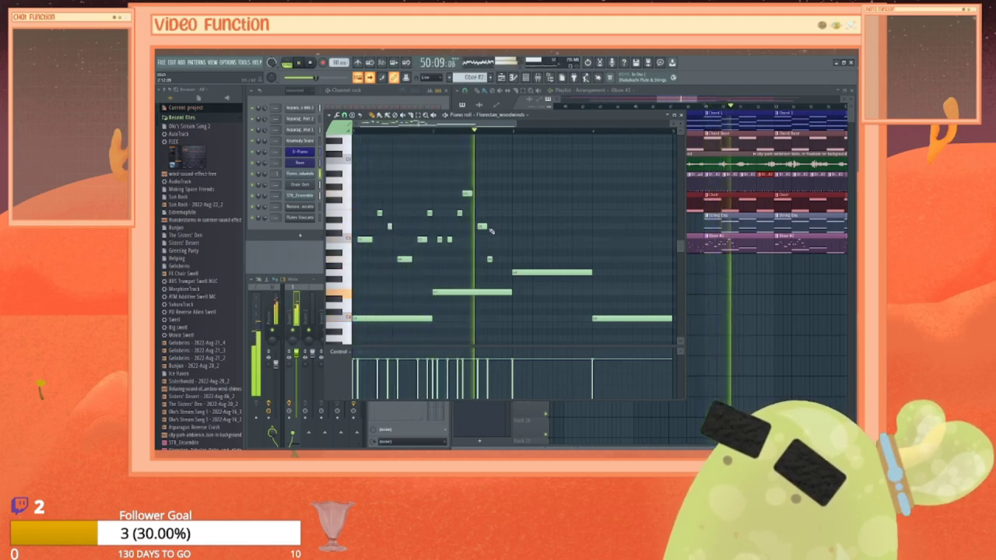
key(space)
Step: Raise bar 2's second C5 to G5, lengthen the C5 before it, and play back from bar 49
right_click(449, 239)
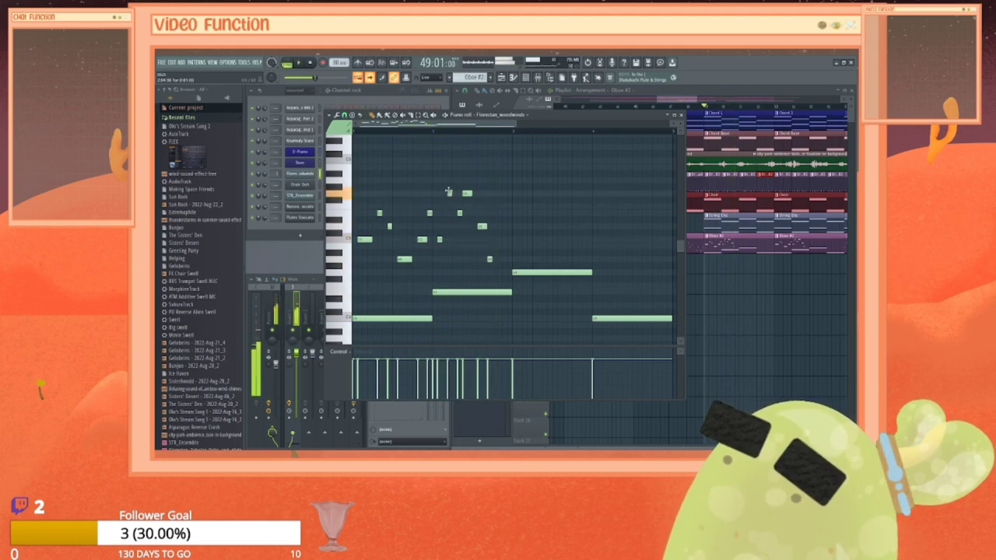
key(space)
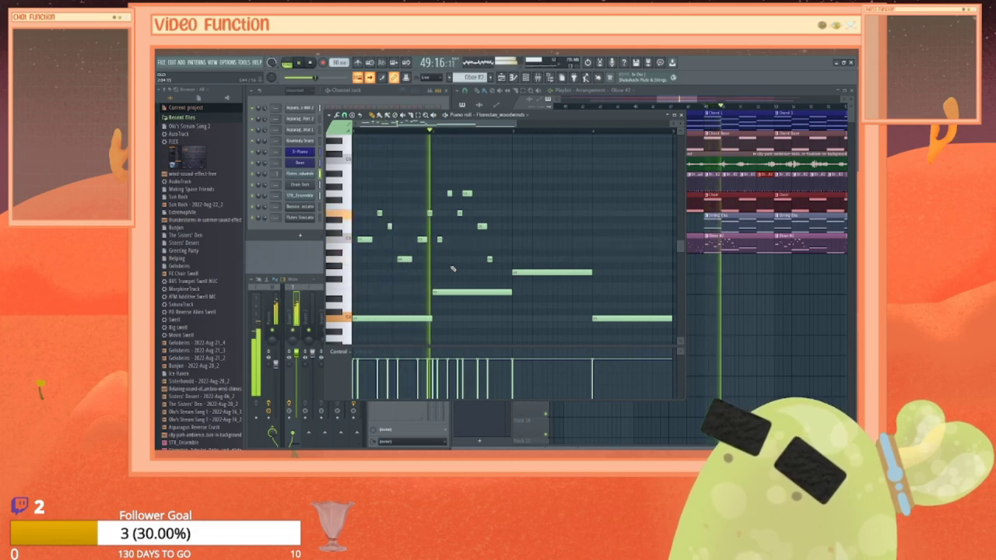
key(space)
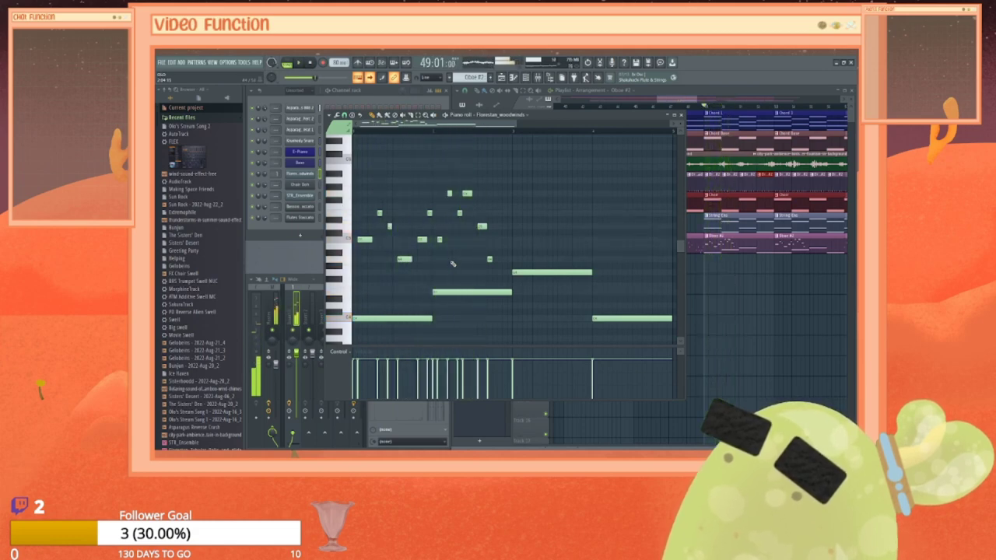
key(space)
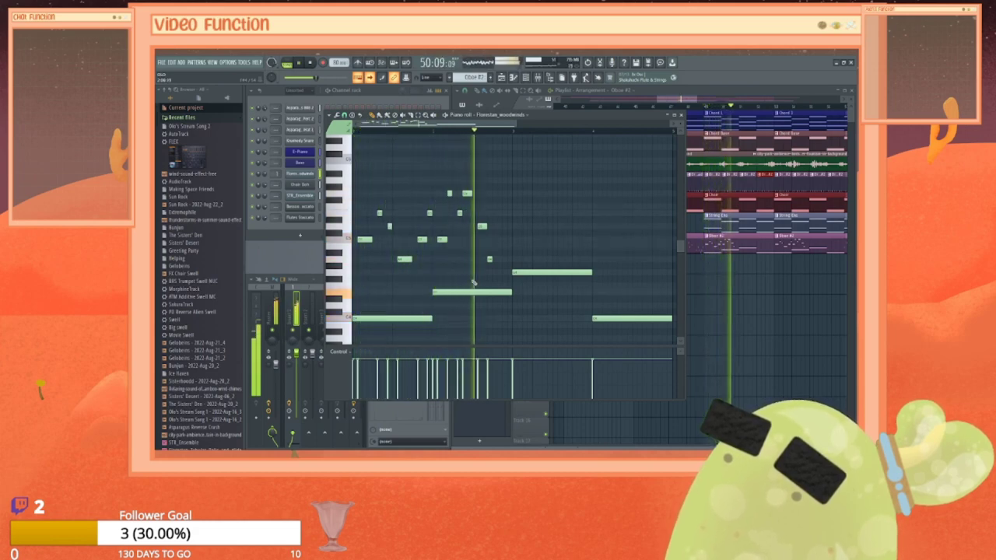
key(space)
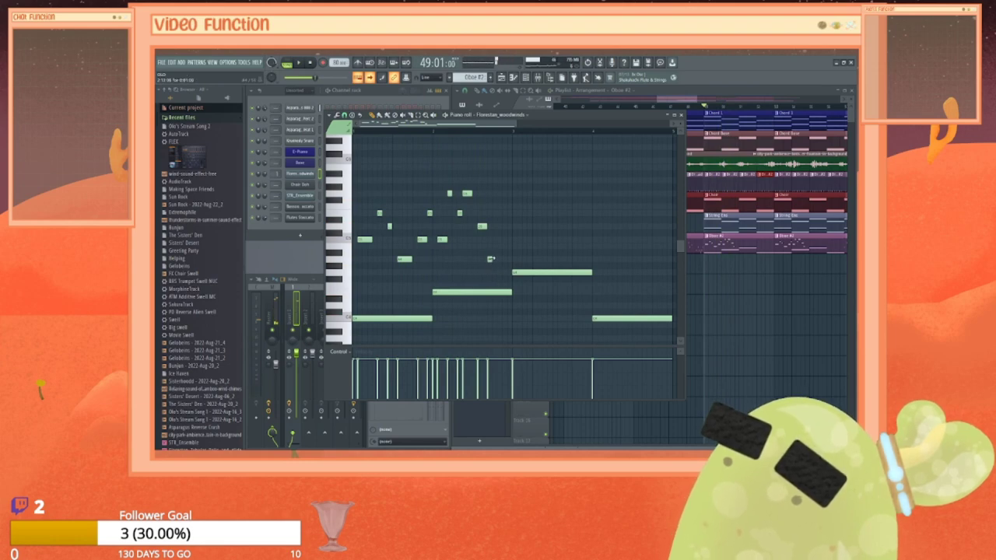
Step: End bar 2's melody with a C5 lengthened up to the start of bar 3
click(490, 258)
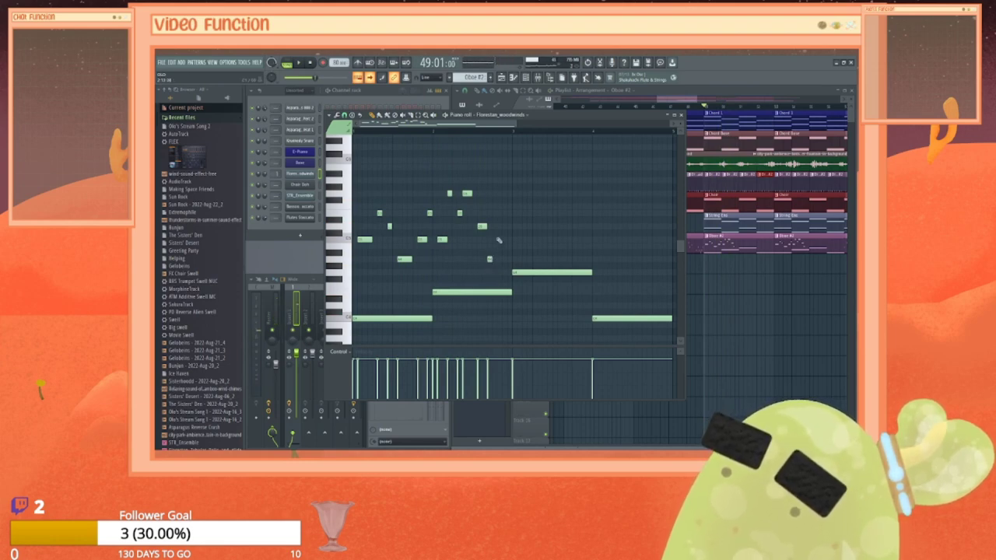
click(501, 225)
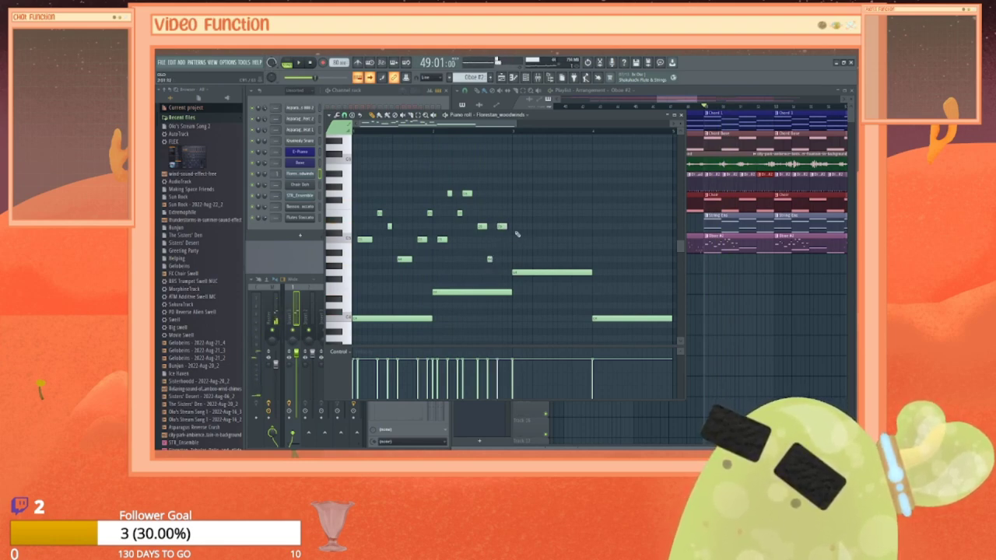
drag(501, 227, 504, 237)
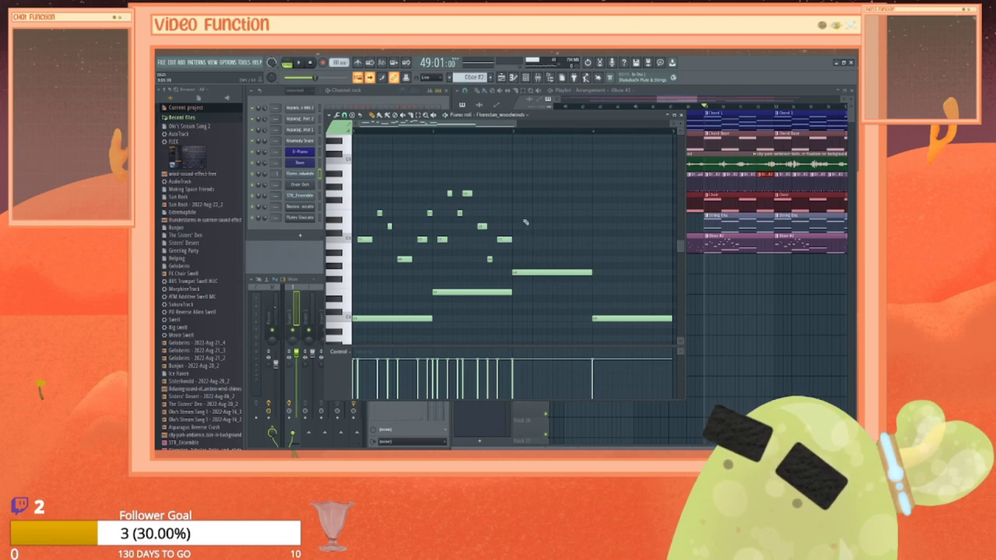
Step: Start bar 3's melody with spaced short notes D5, C5 and G5 above the low G4
click(519, 194)
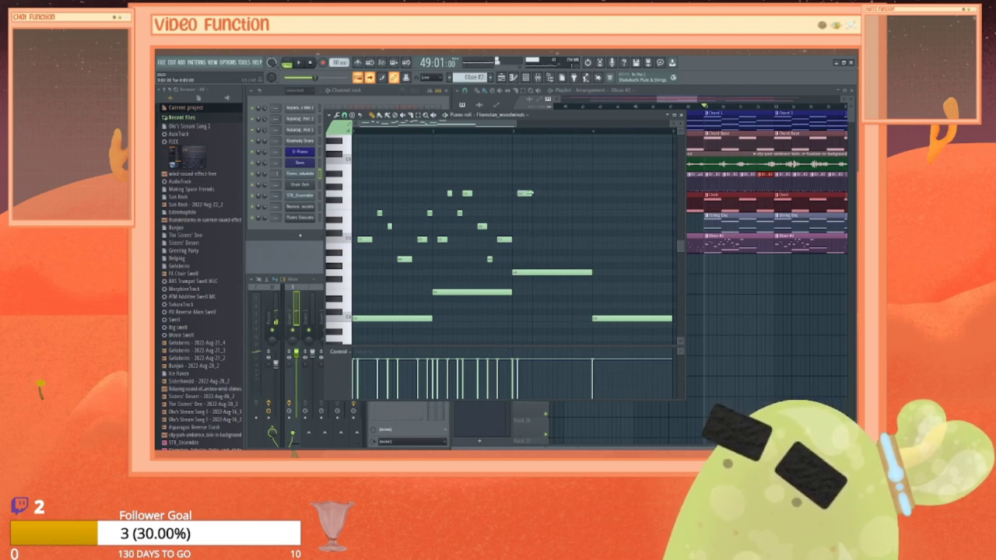
drag(524, 192, 522, 229)
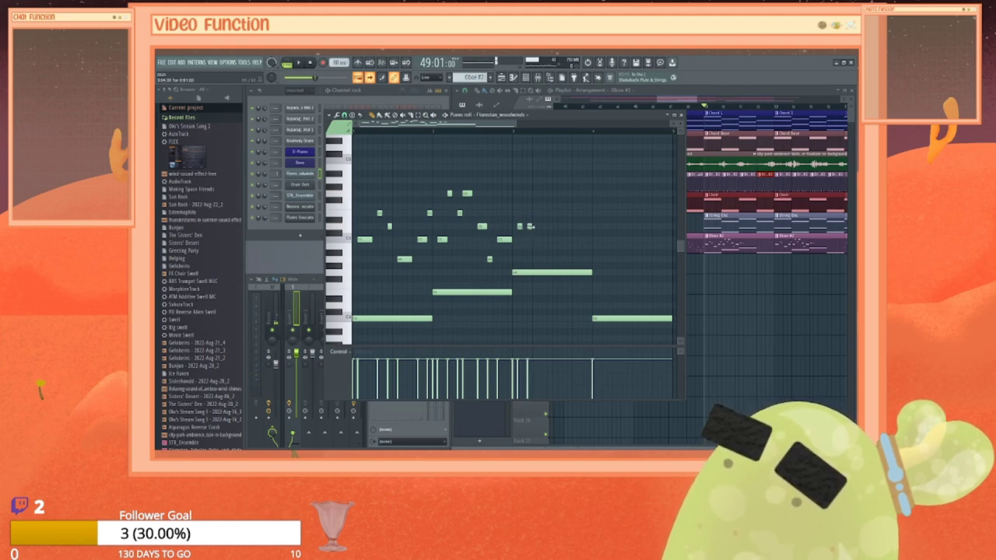
drag(530, 226, 533, 244)
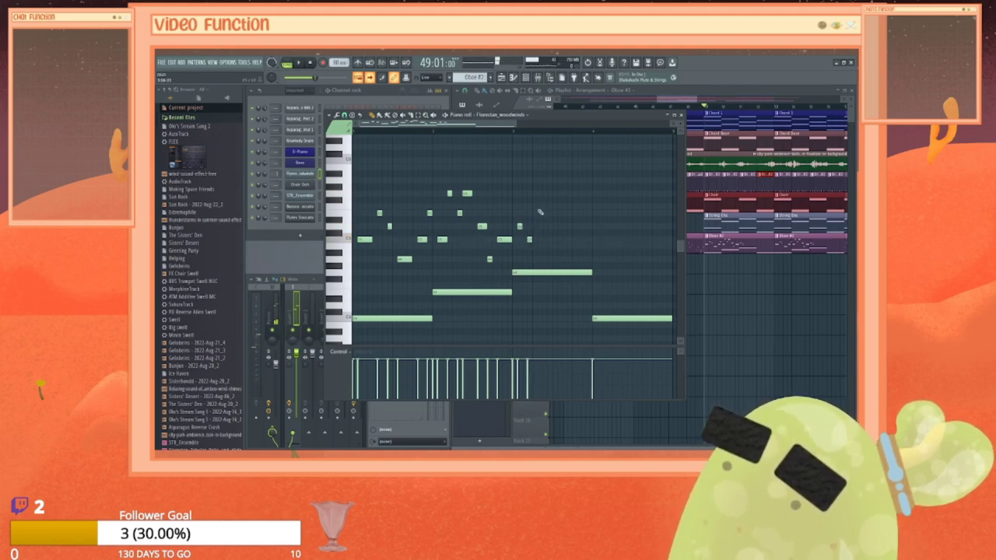
click(541, 207)
drag(538, 207, 538, 192)
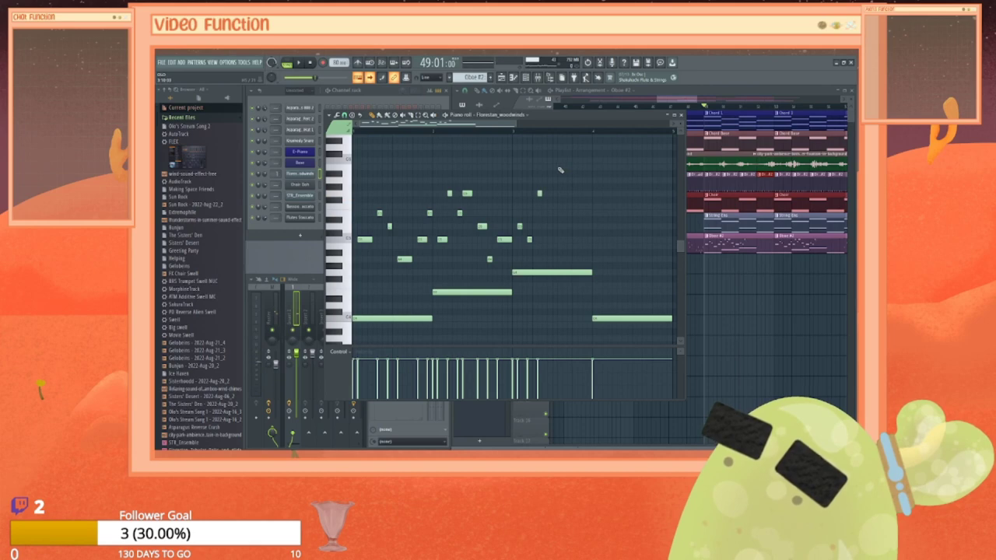
Step: Continue bar 3's melody with spaced short notes C6, A5 and D6, playing back from bar 49 to check them
click(550, 167)
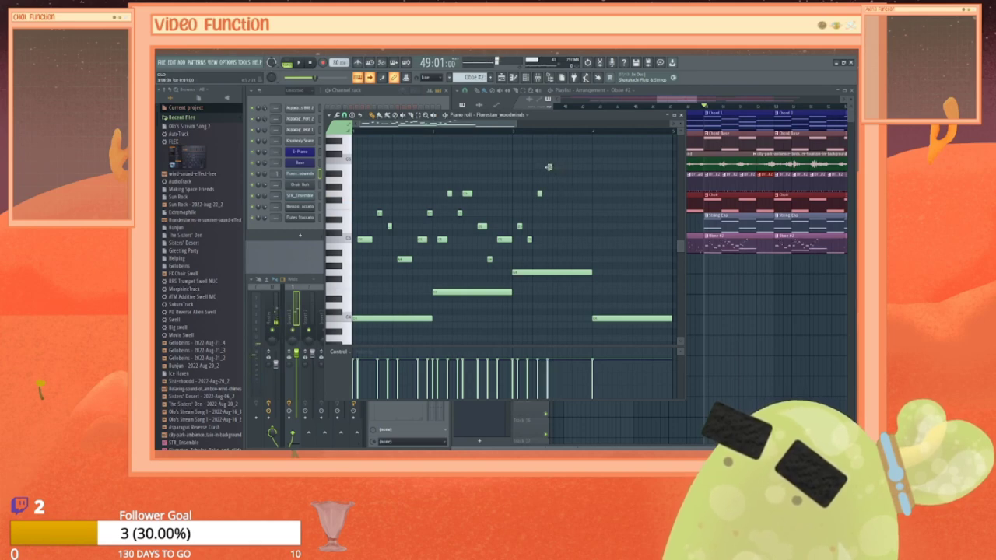
drag(549, 167, 549, 160)
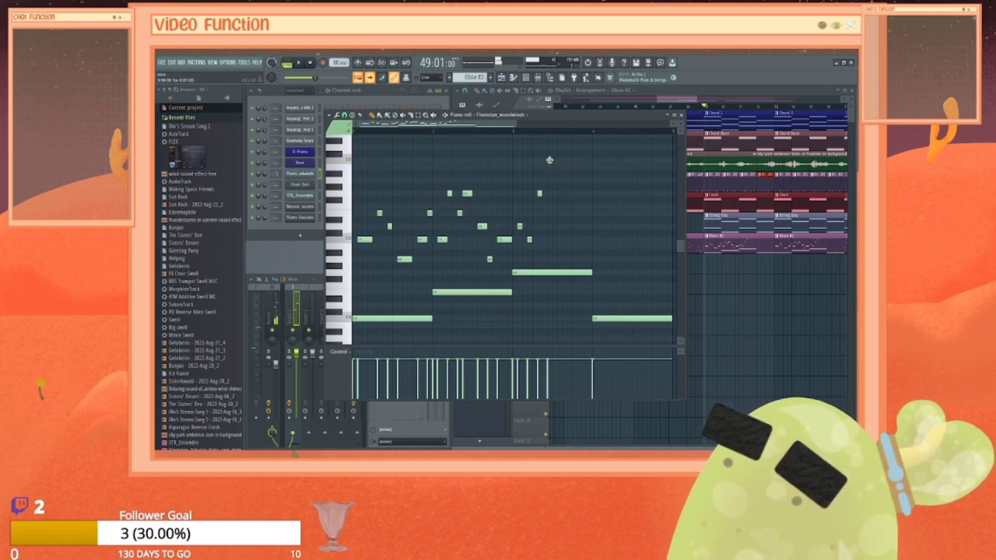
key(space)
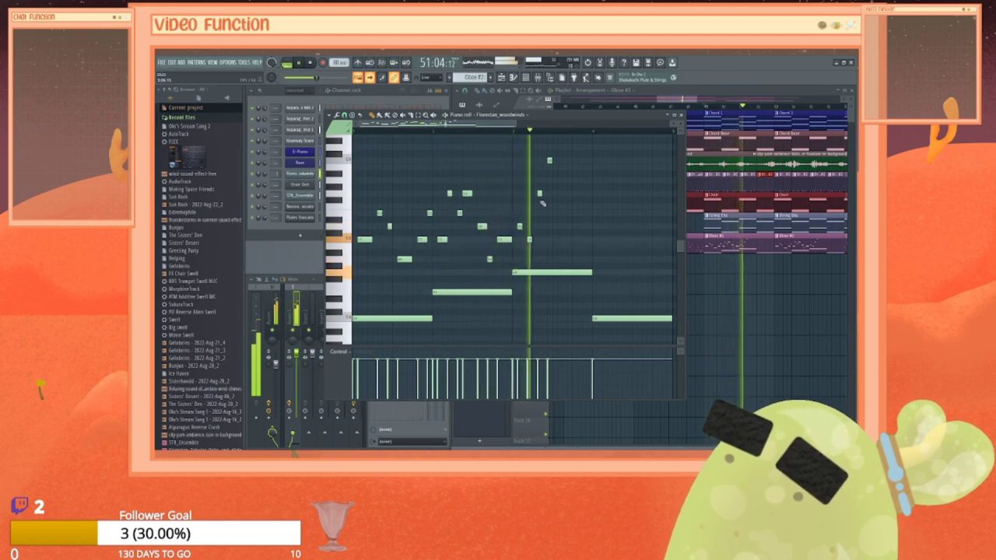
key(space)
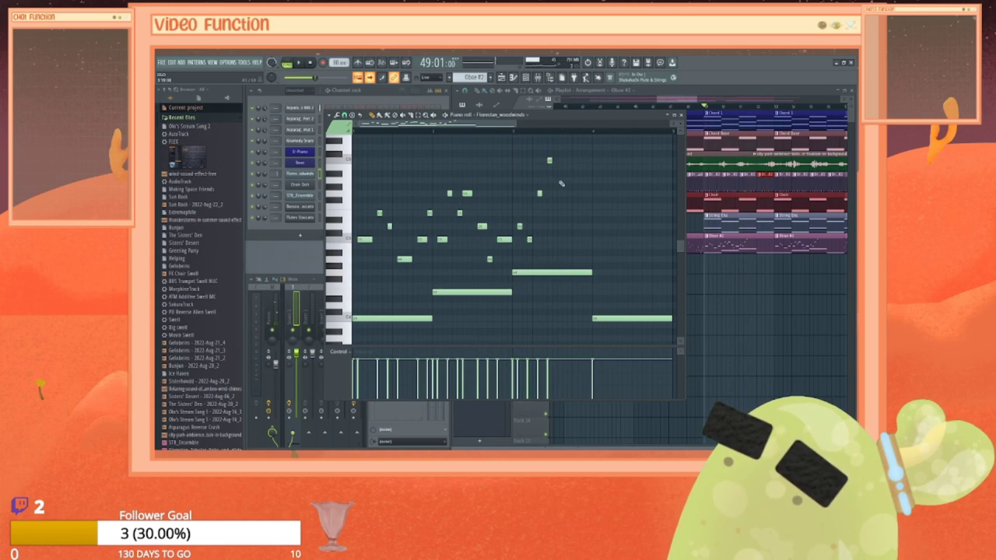
click(558, 181)
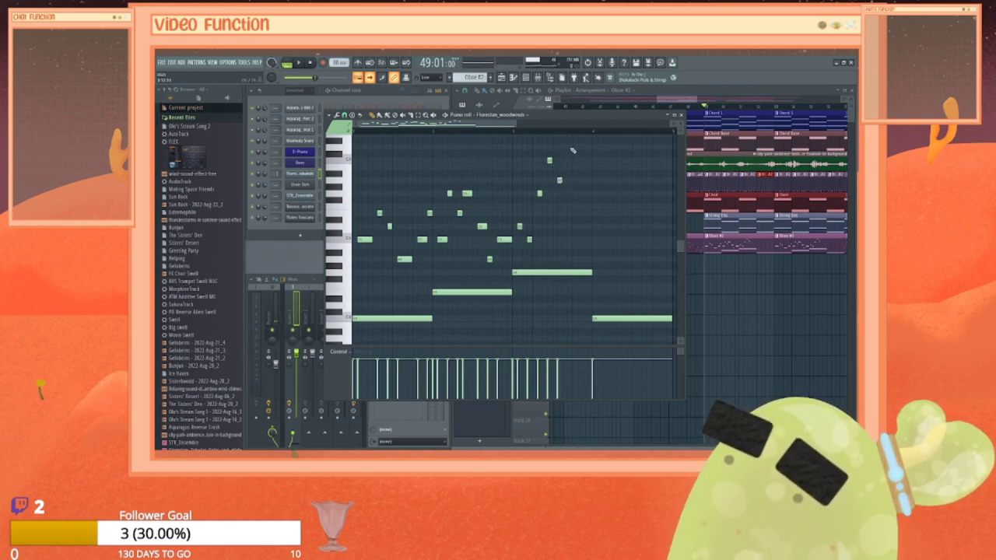
click(570, 148)
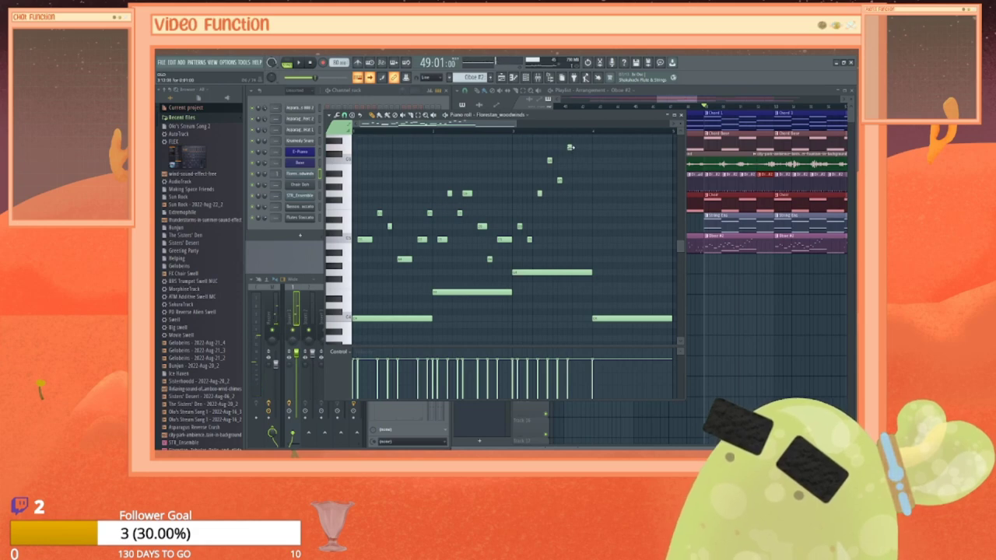
key(space)
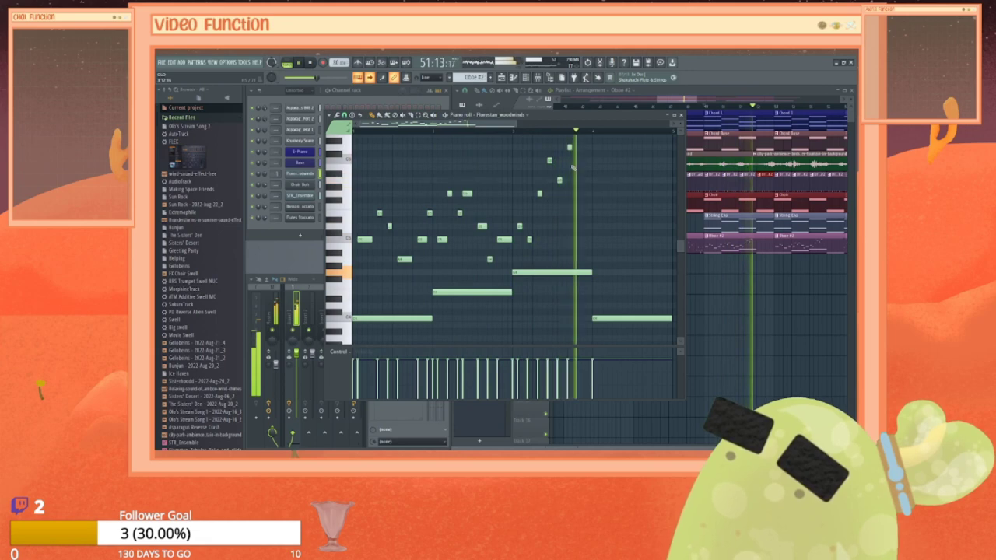
key(space)
Step: End bar 3's melody with a lengthened C6 and a short G5 just before bar 4
click(578, 147)
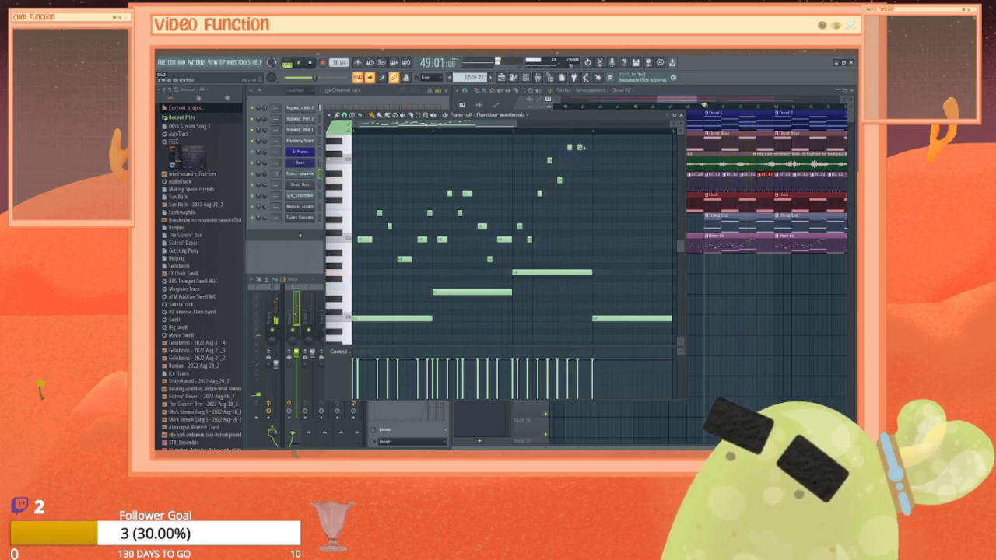
drag(582, 148, 580, 164)
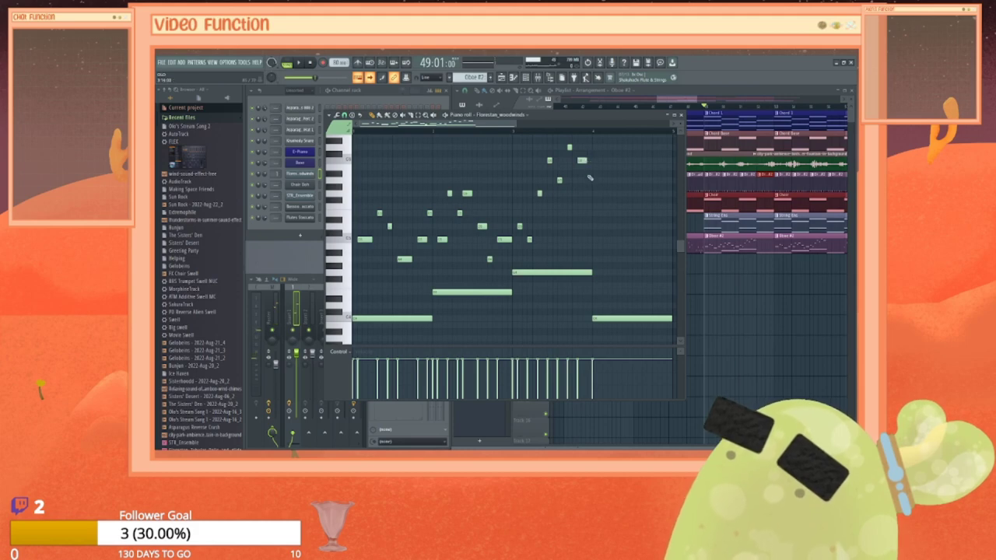
click(591, 194)
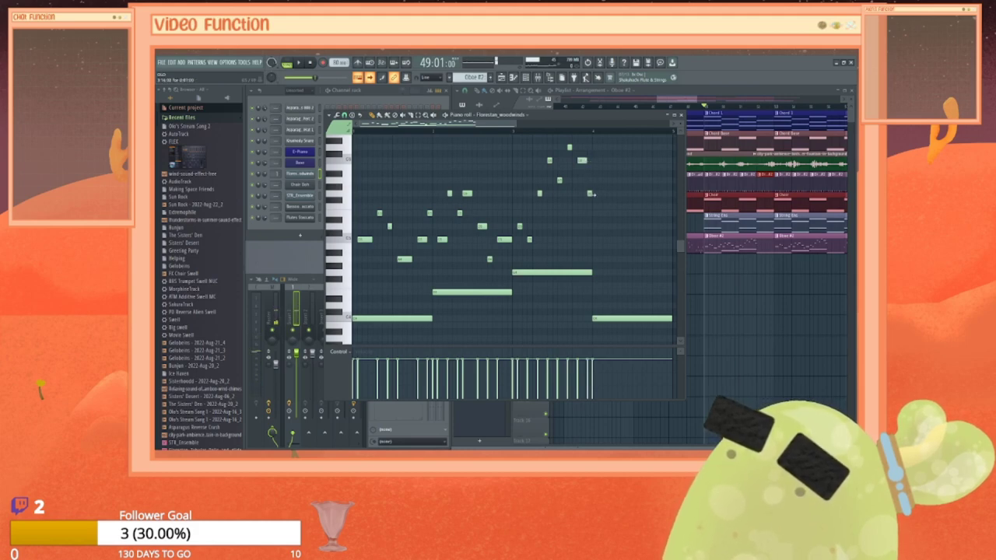
Step: Start bar 4's melody with a lengthened D5 just after the barline, followed by short notes E5 and G5
scroll(542, 163, right, 3)
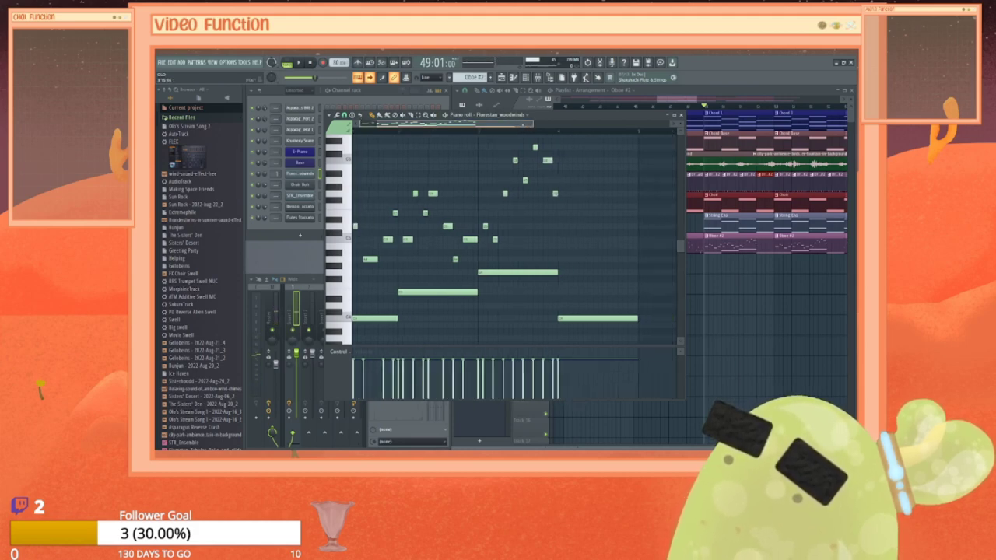
click(542, 226)
drag(544, 226, 555, 227)
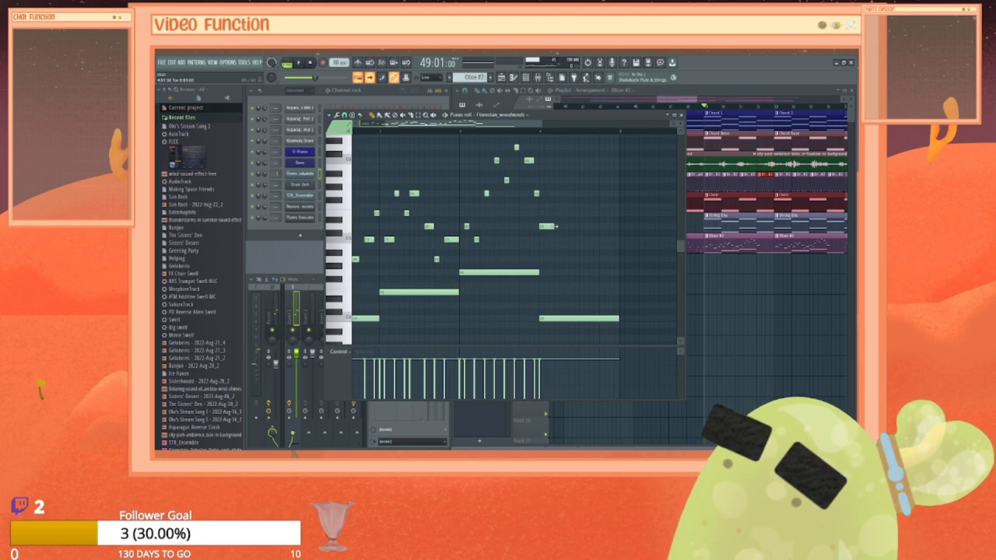
drag(553, 226, 557, 226)
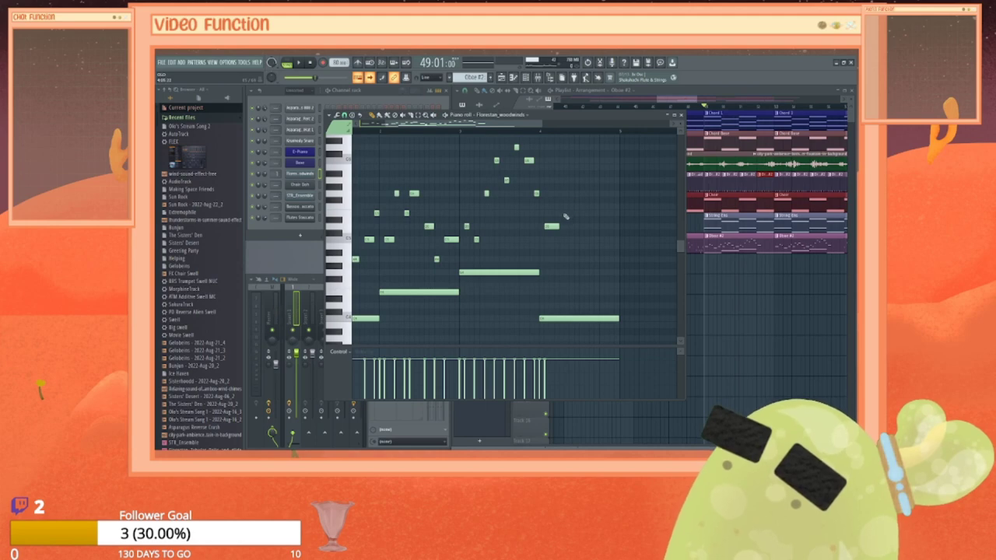
click(568, 206)
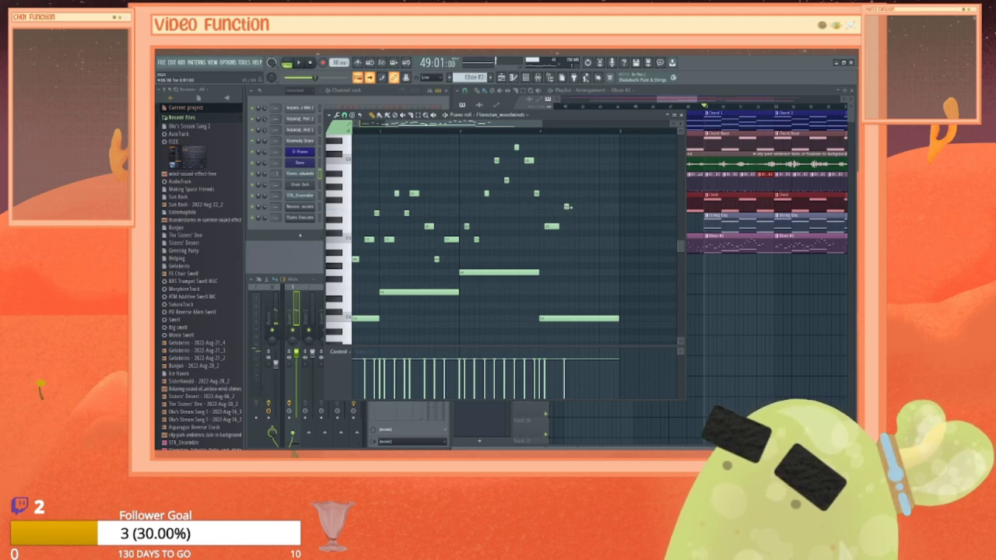
drag(566, 207, 567, 213)
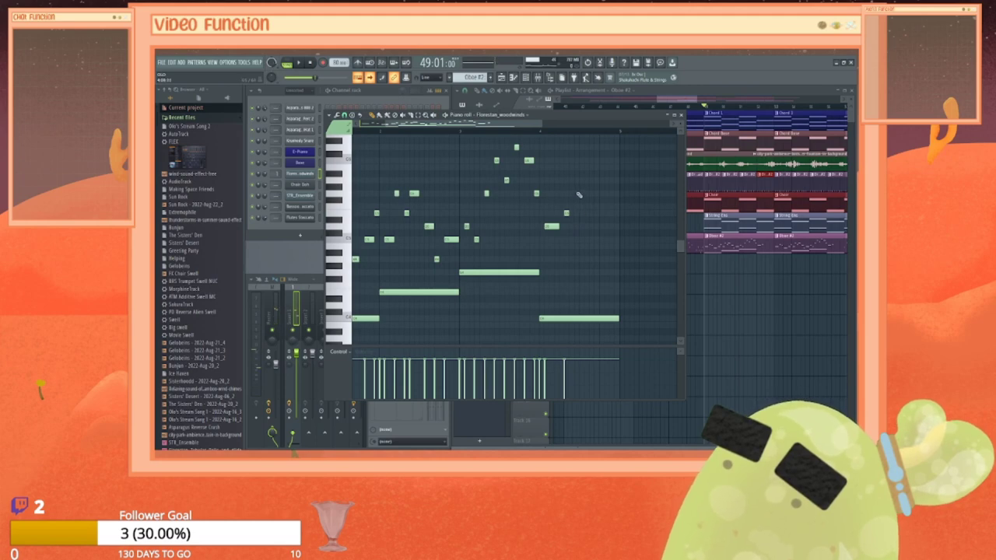
click(577, 193)
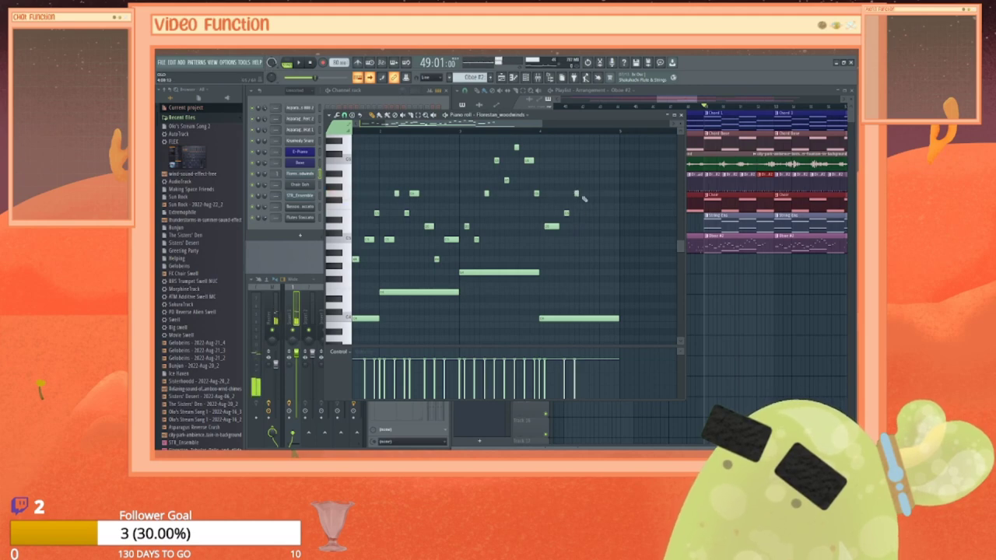
Step: Close bar 4's melody with D5, a short A4 and a long final C5, play it from bar 49, and close the piano roll
click(583, 241)
drag(580, 240, 613, 240)
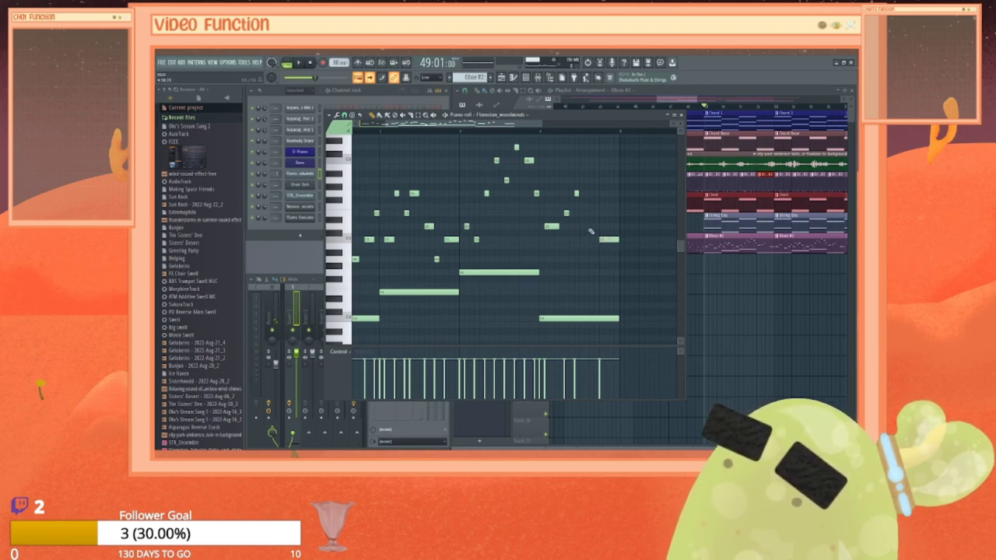
click(592, 227)
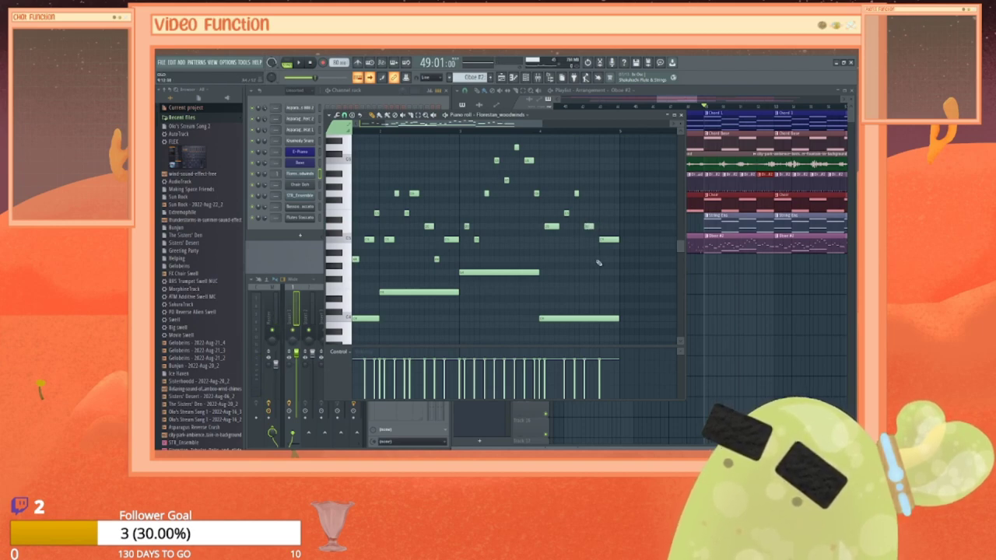
click(597, 260)
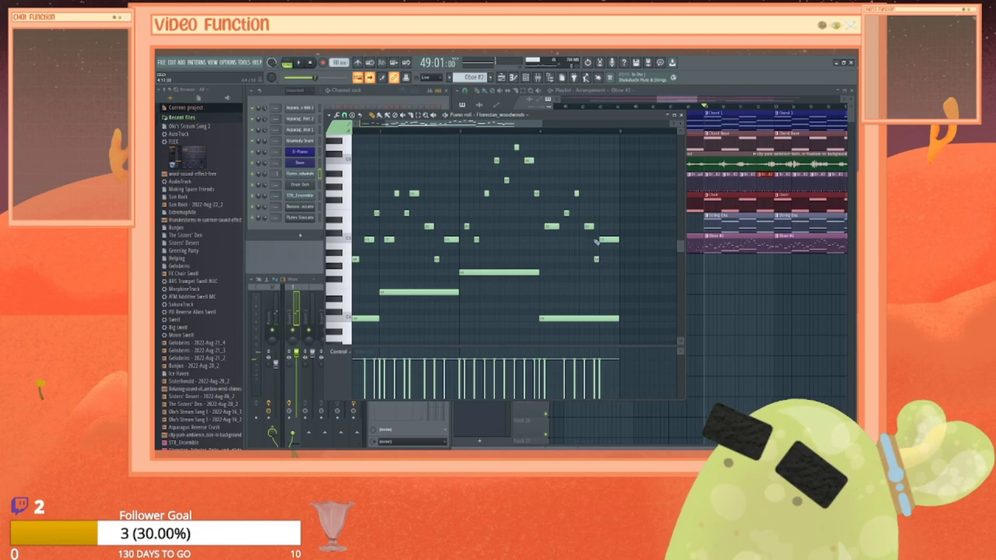
key(space)
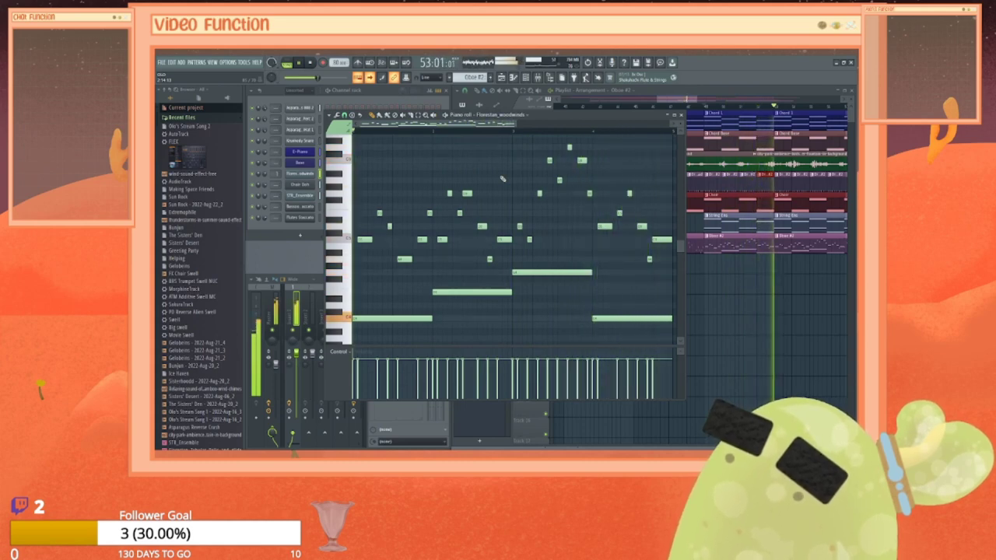
click(681, 115)
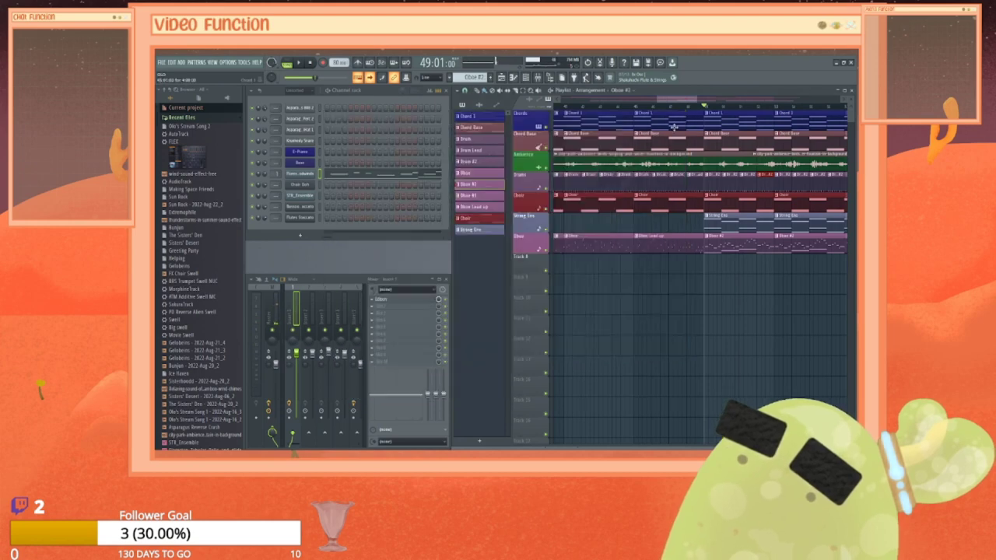
Step: Auto-name Track 8 in the playlist after its Asparagus Reverse Crash clip
drag(673, 99, 701, 100)
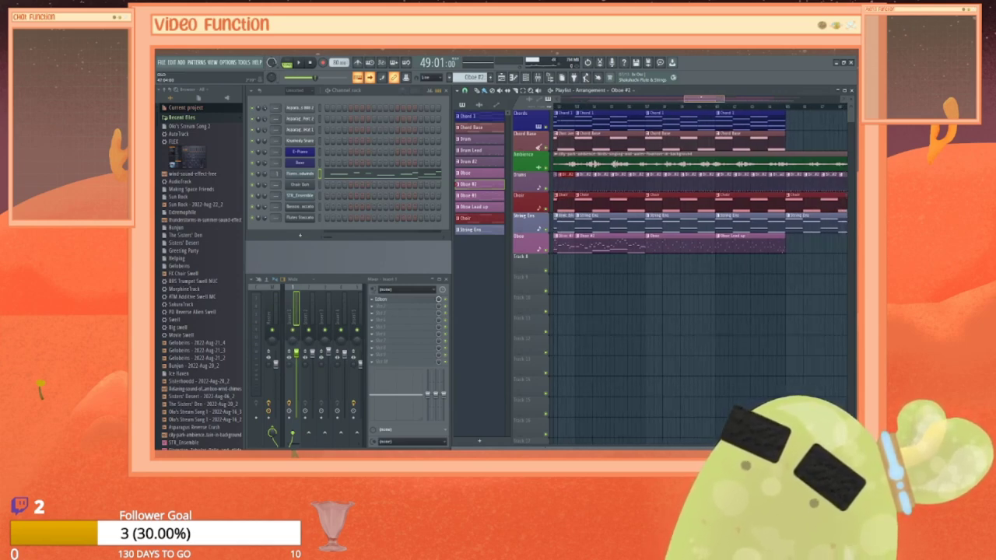
drag(745, 99, 671, 103)
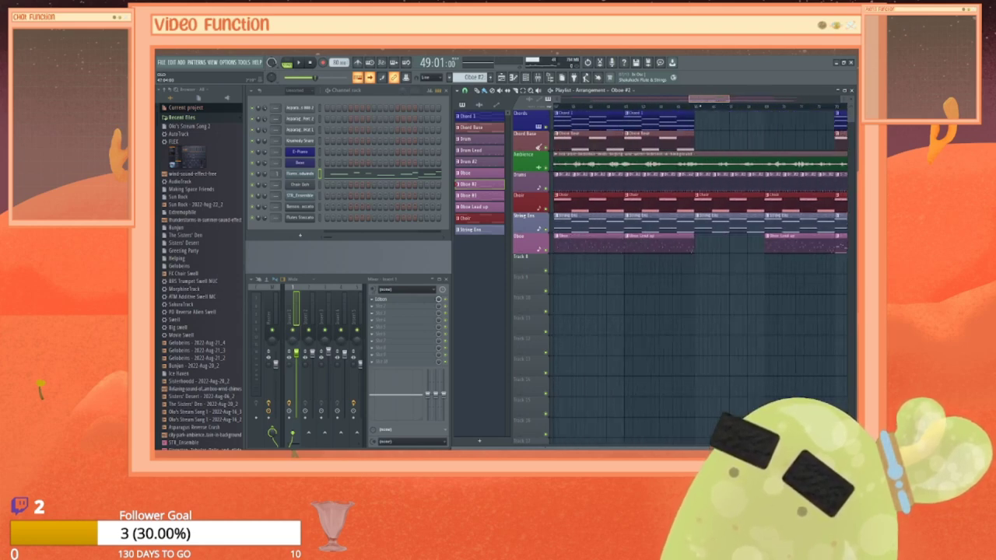
drag(561, 259, 725, 259)
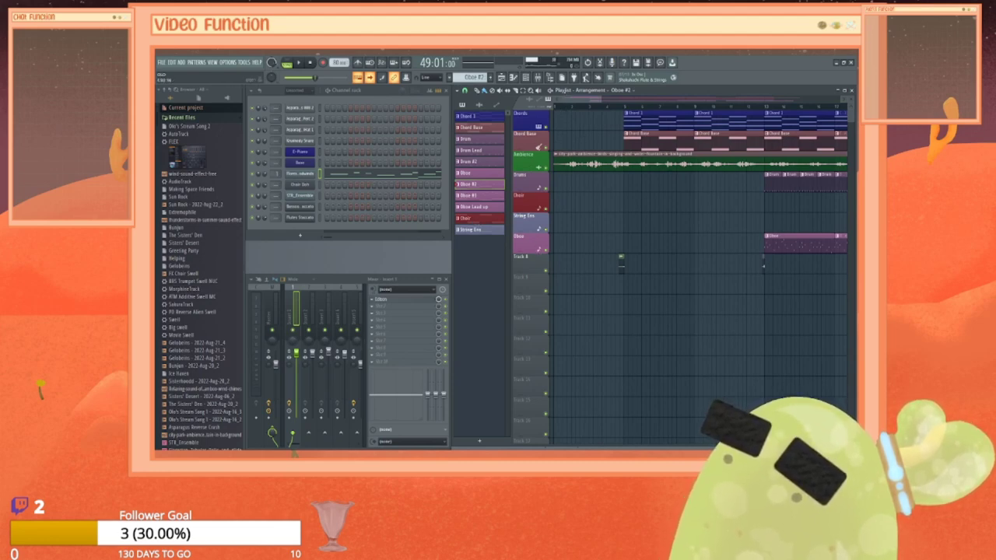
mouse_move(568, 99)
mouse_down()
mouse_move(775, 100)
mouse_move(560, 99)
mouse_up()
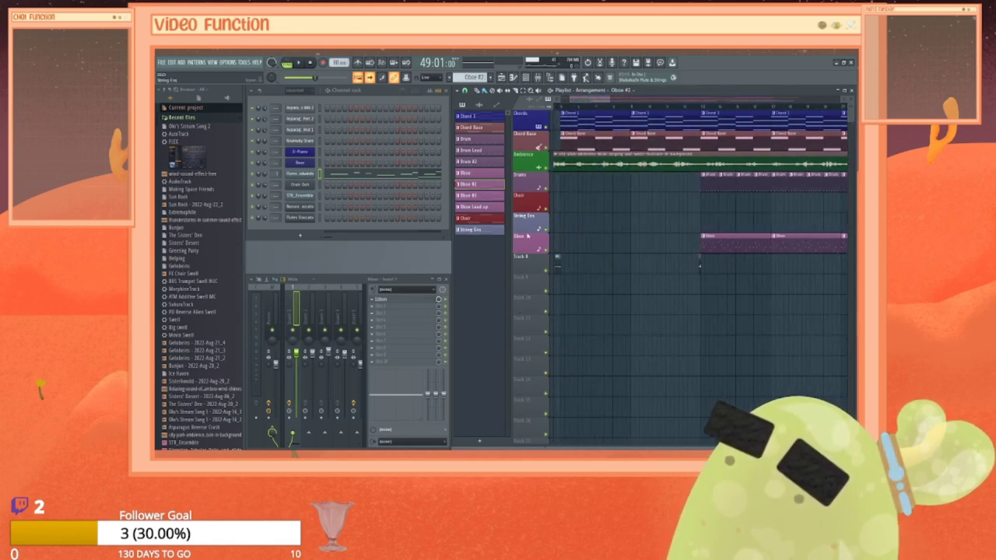
right_click(526, 268)
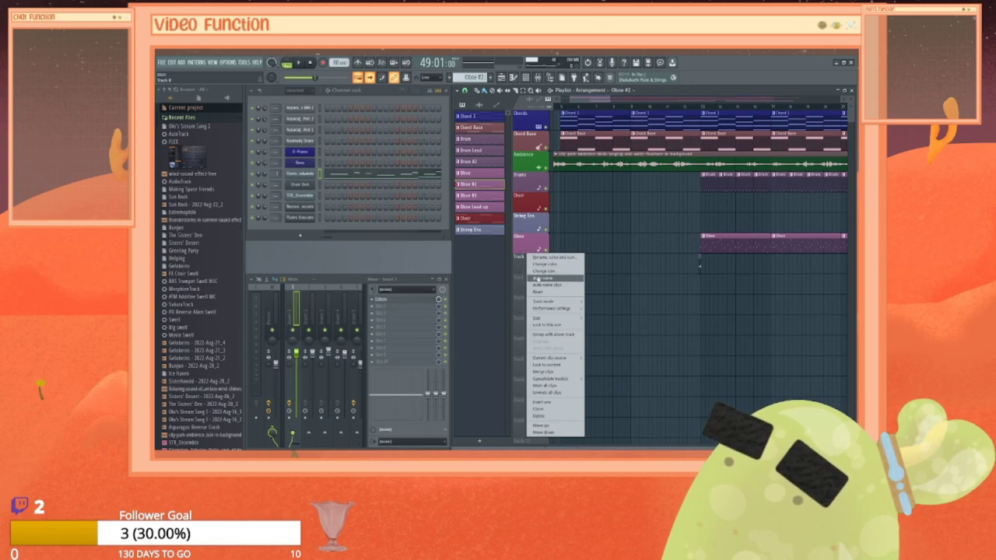
click(545, 273)
drag(585, 100, 583, 100)
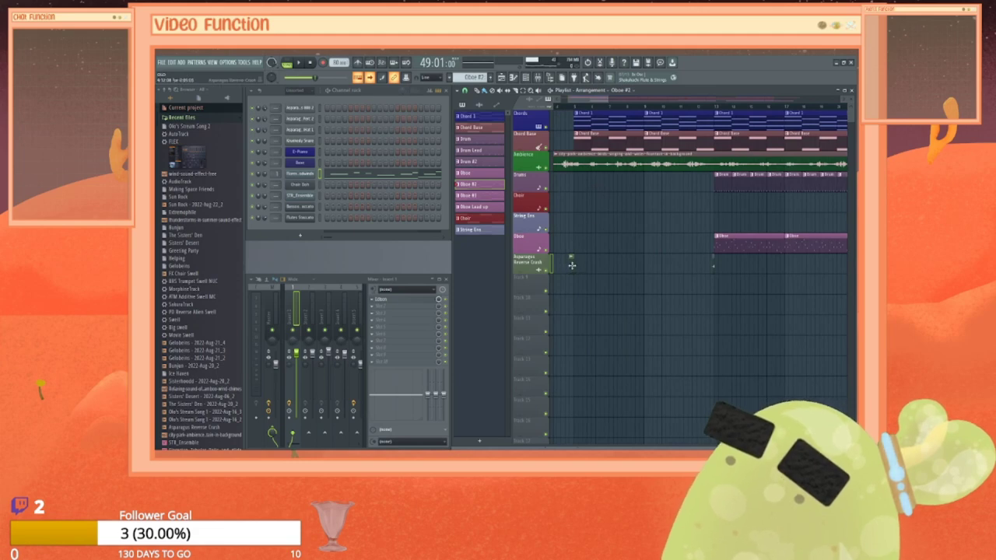
Step: Pick up the Asparagus Reverse Crash clip and place copies on its track leading into bars 37 and 49
click(571, 258)
drag(598, 100, 655, 102)
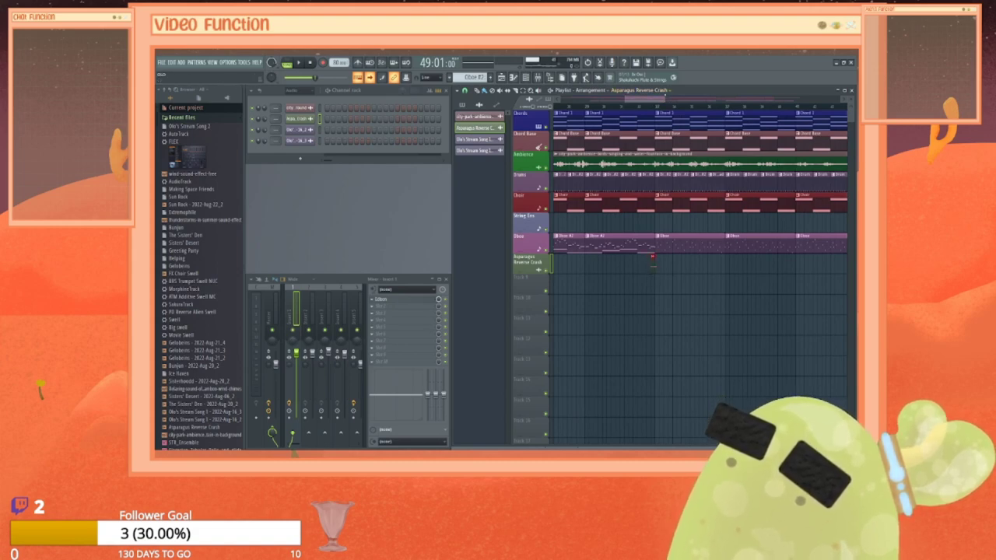
drag(654, 100, 670, 99)
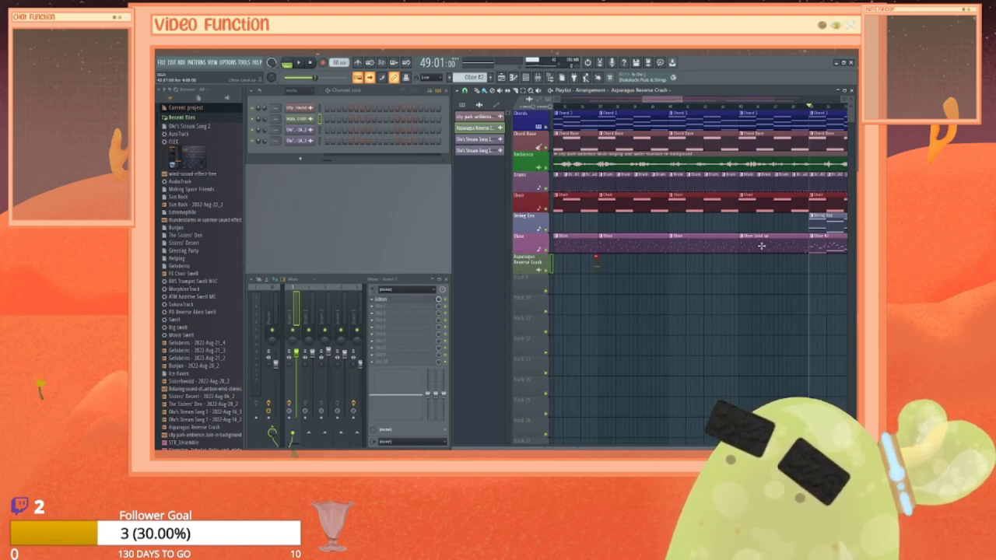
click(802, 264)
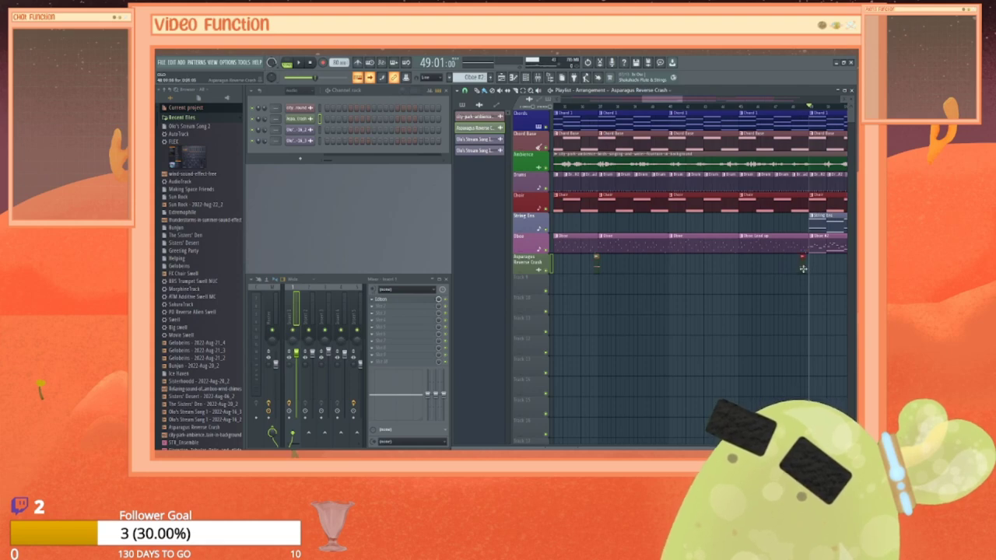
scroll(807, 268, right, 4)
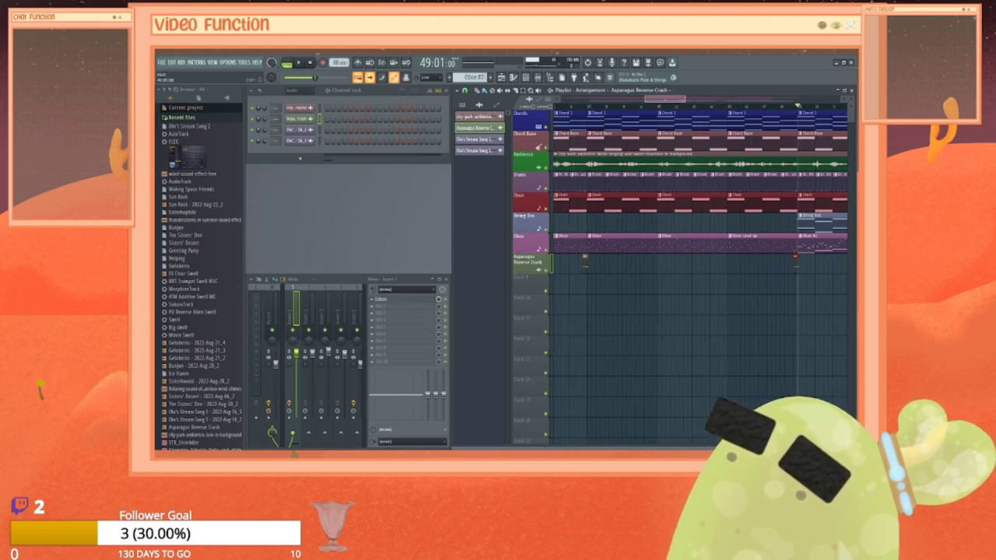
Step: Place more Asparagus Reverse Crash clips on the same track leading into bars 65, 73 and 89
scroll(807, 269, right, 2)
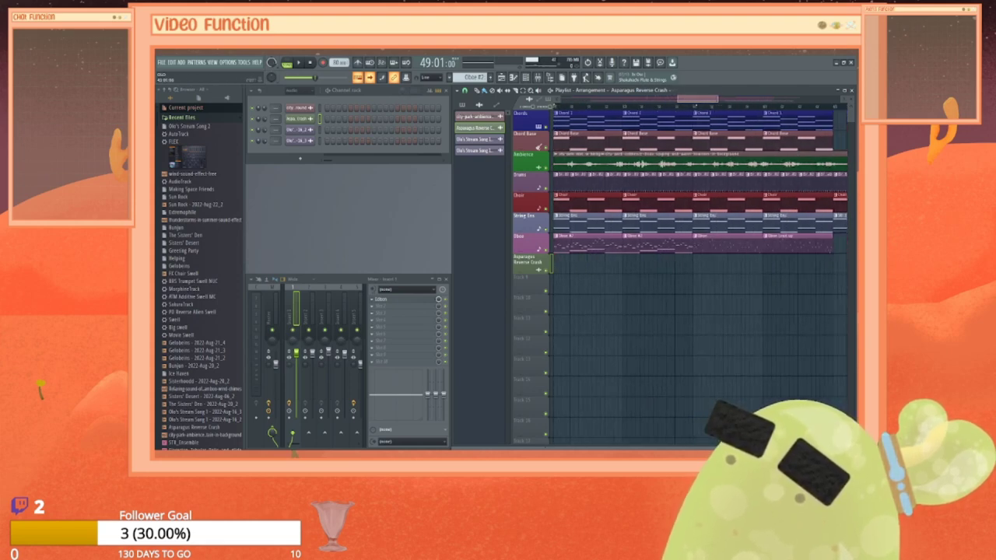
drag(695, 107, 730, 100)
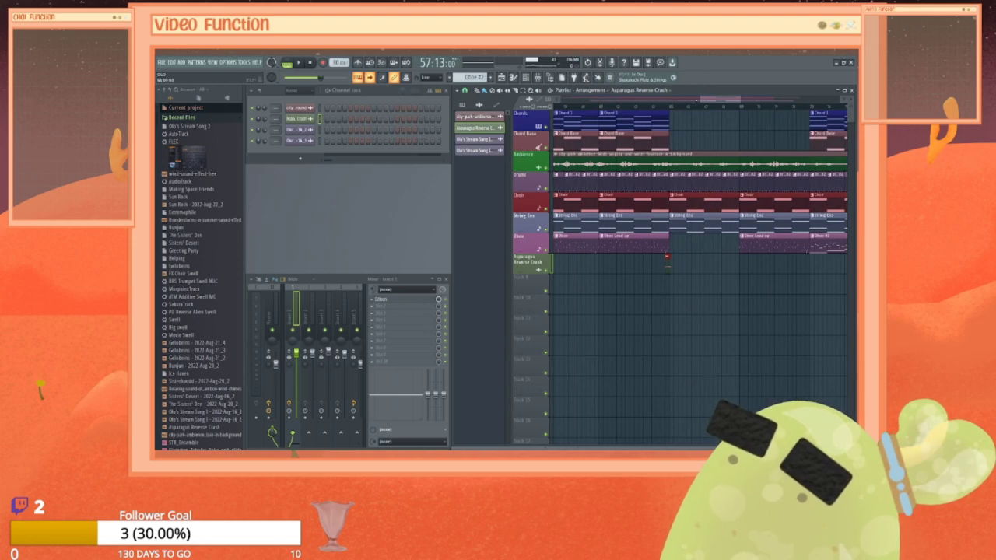
scroll(666, 256, right, 4)
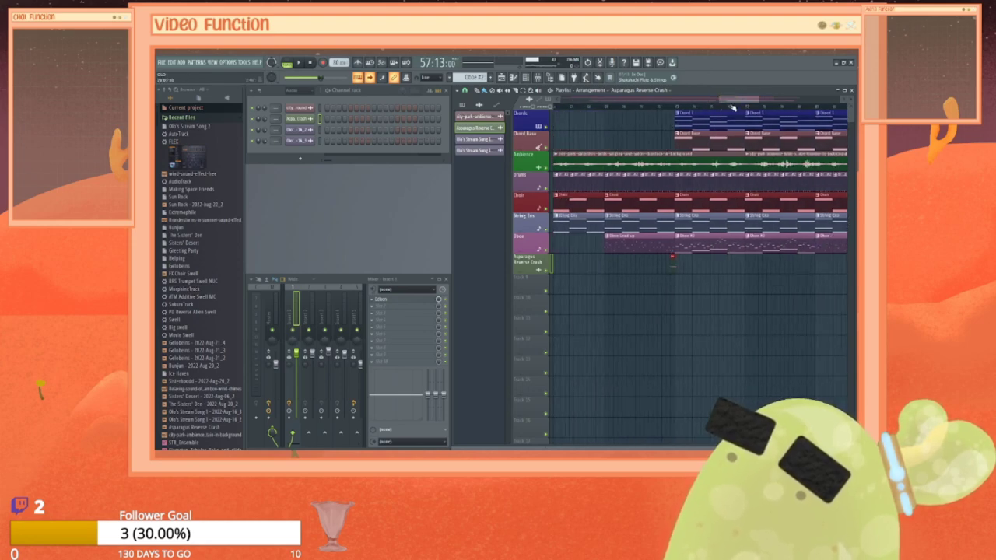
scroll(672, 256, right, 8)
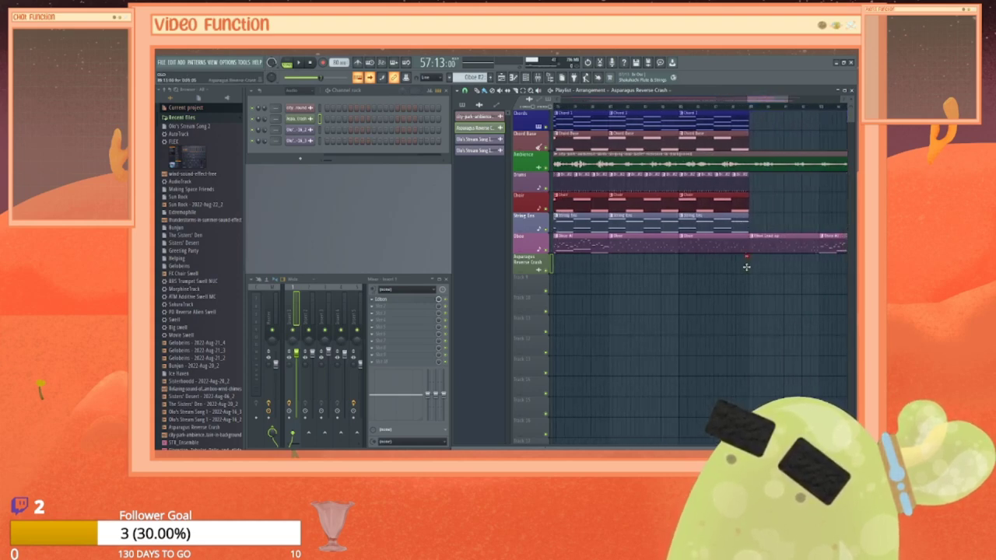
Step: Set the channel rack's display filter to show all channels and look over the arrangement's sections
scroll(759, 133, left, 6)
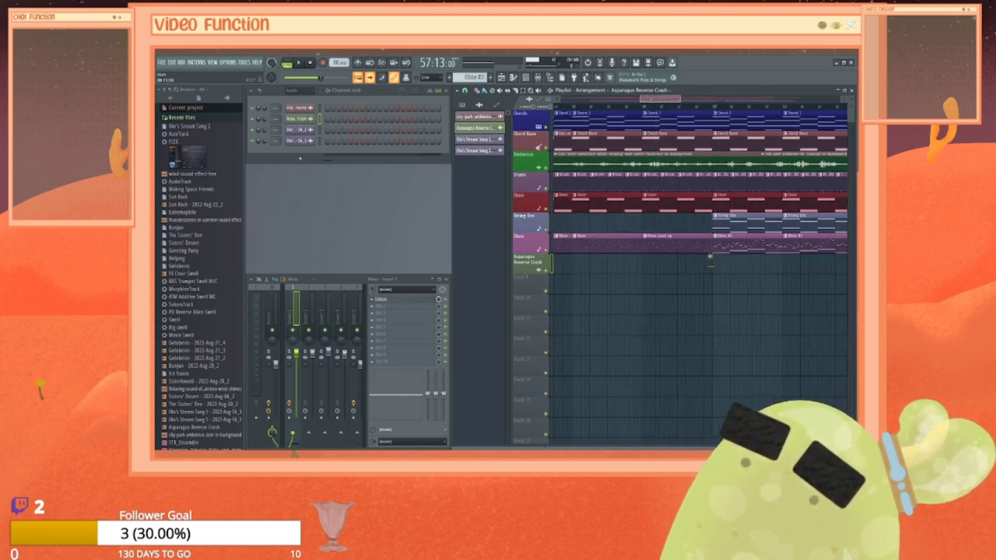
drag(569, 101, 554, 101)
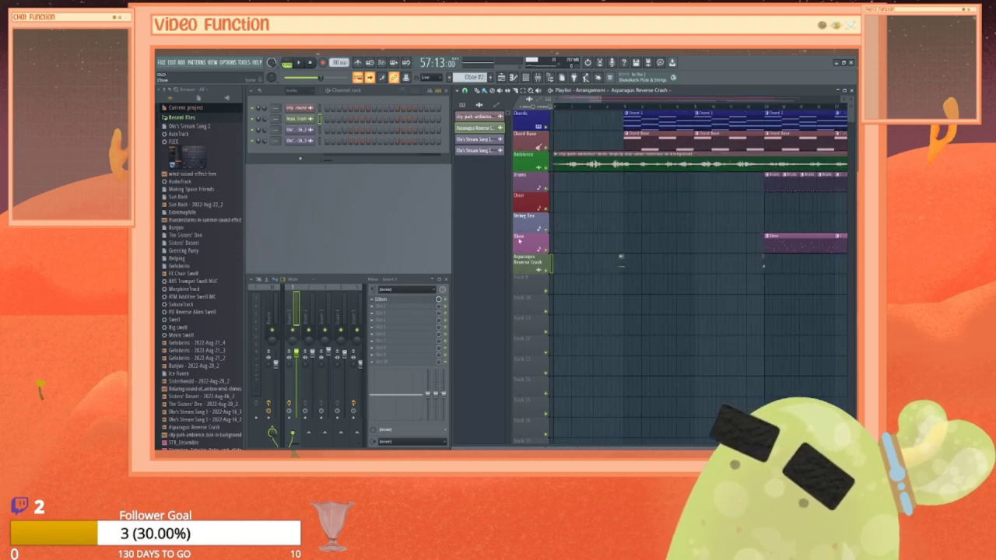
click(299, 91)
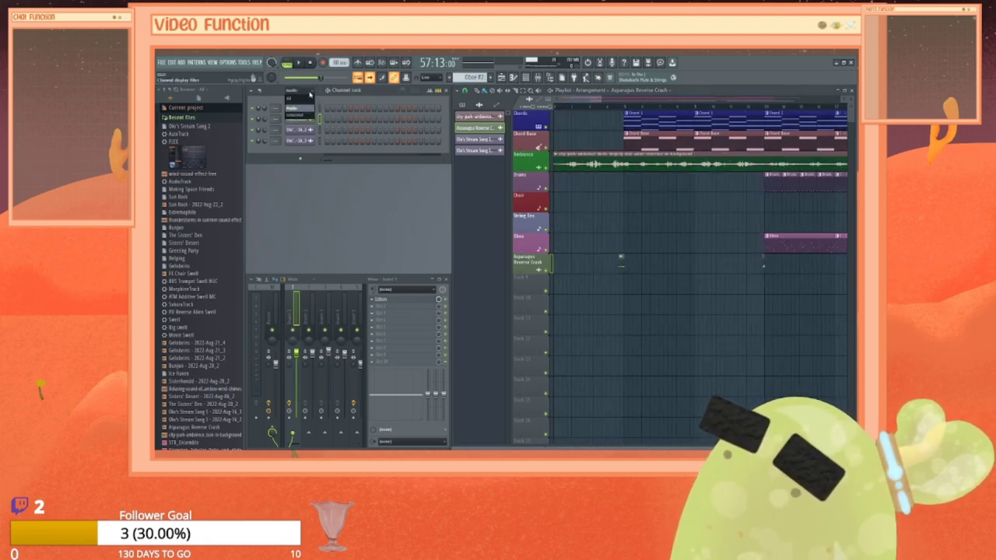
click(300, 100)
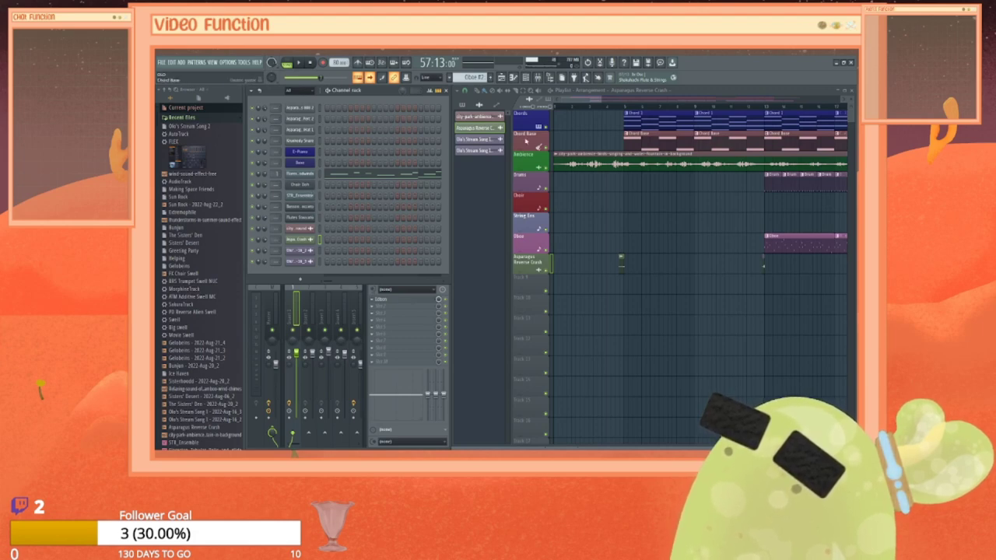
drag(590, 99, 611, 99)
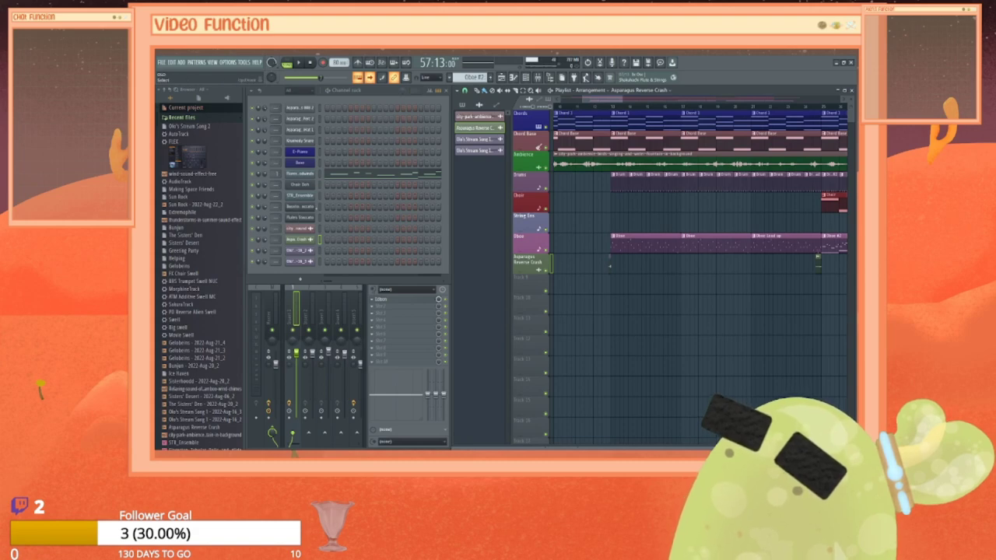
drag(589, 99, 648, 99)
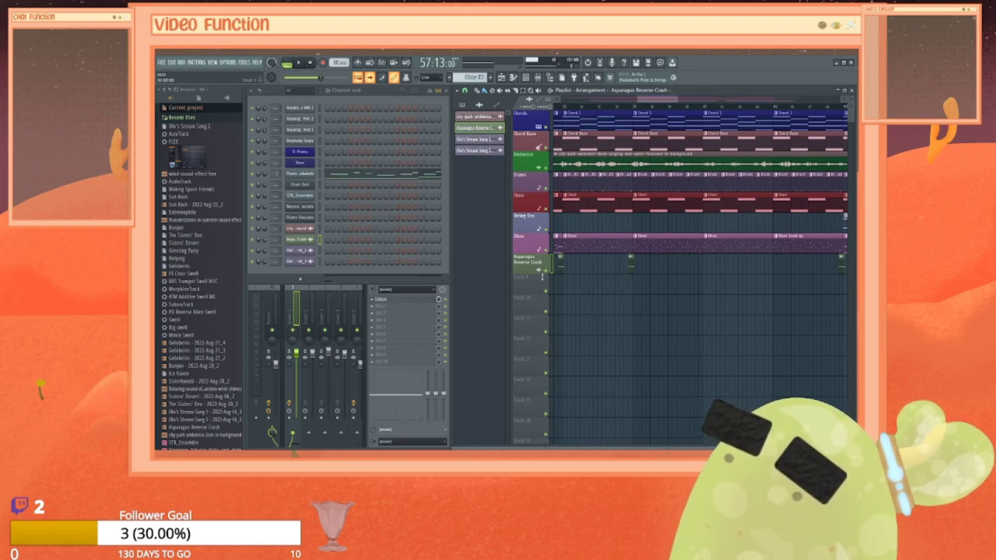
Step: Open the Oboe pattern's melody in the piano roll, copy all its notes and close the piano roll
click(464, 105)
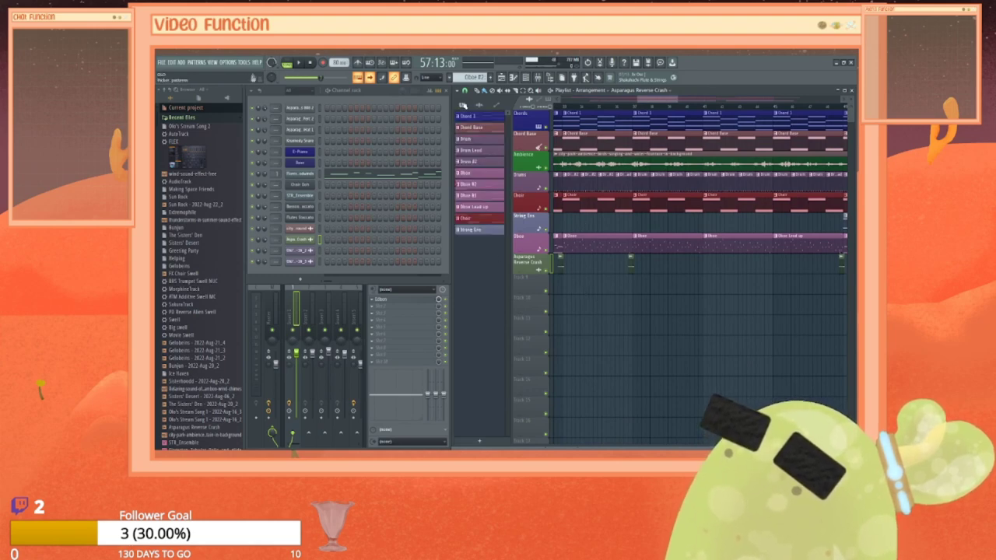
click(463, 173)
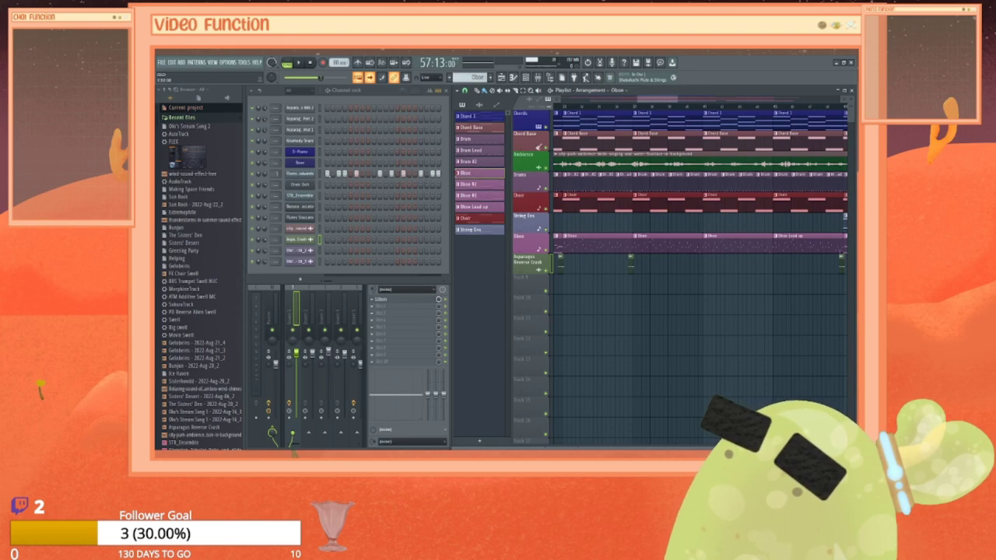
right_click(306, 176)
click(335, 175)
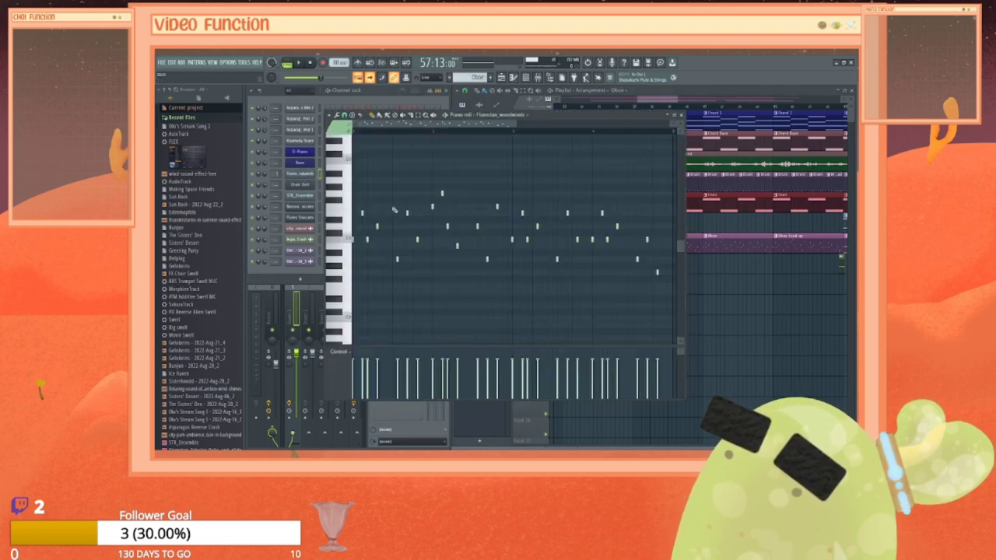
key(ctrl+a)
click(680, 115)
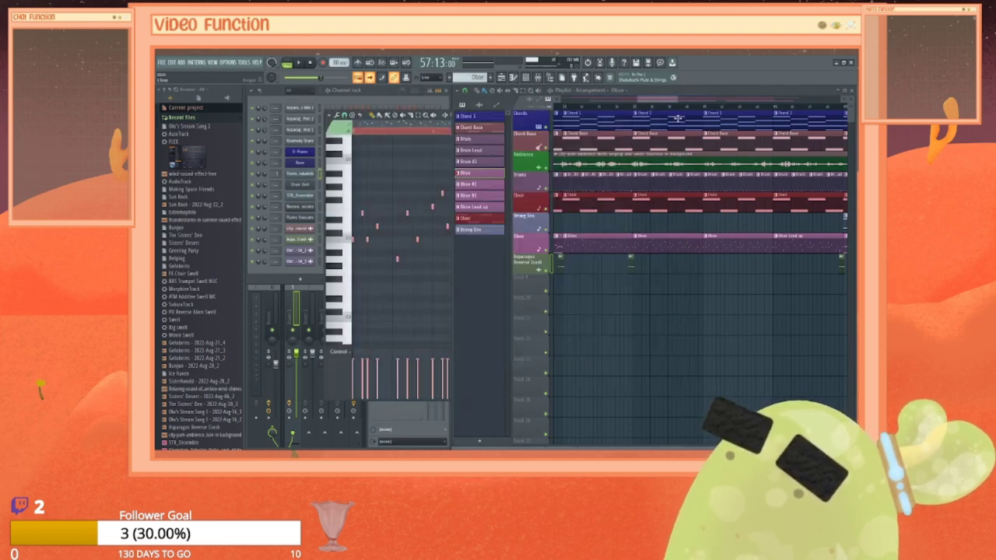
Step: Create a new pattern named Bassoon and give it a random color
click(480, 441)
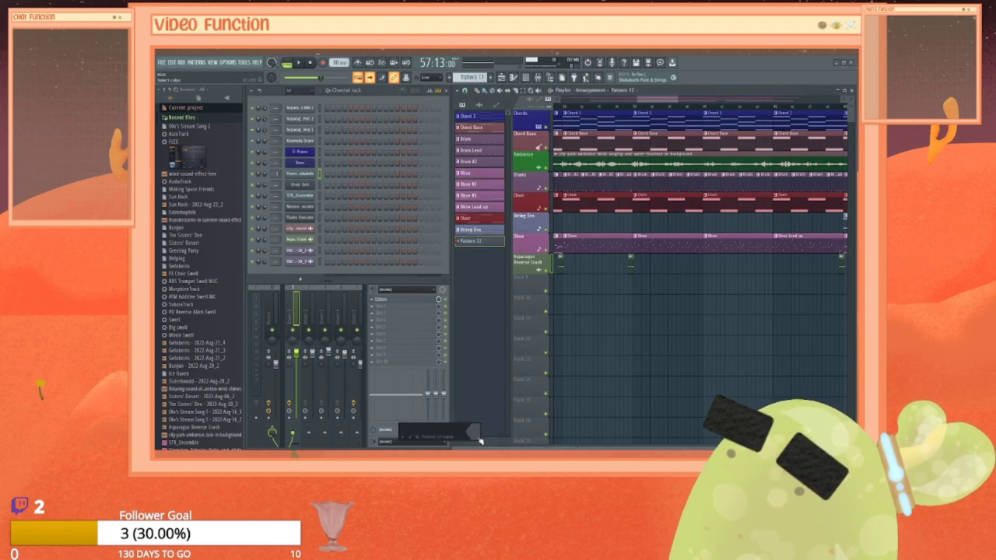
text(Ba)
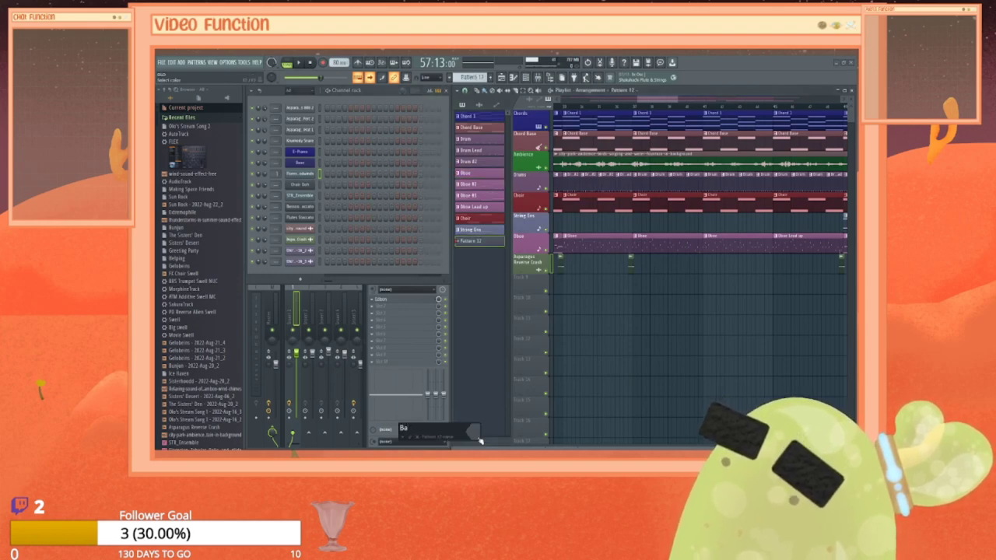
text(ssoon)
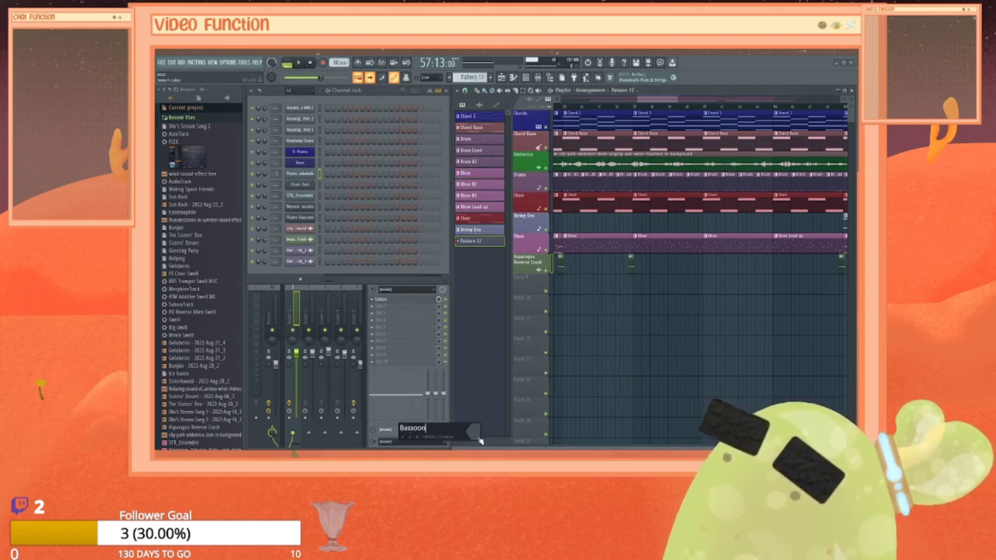
key(Return)
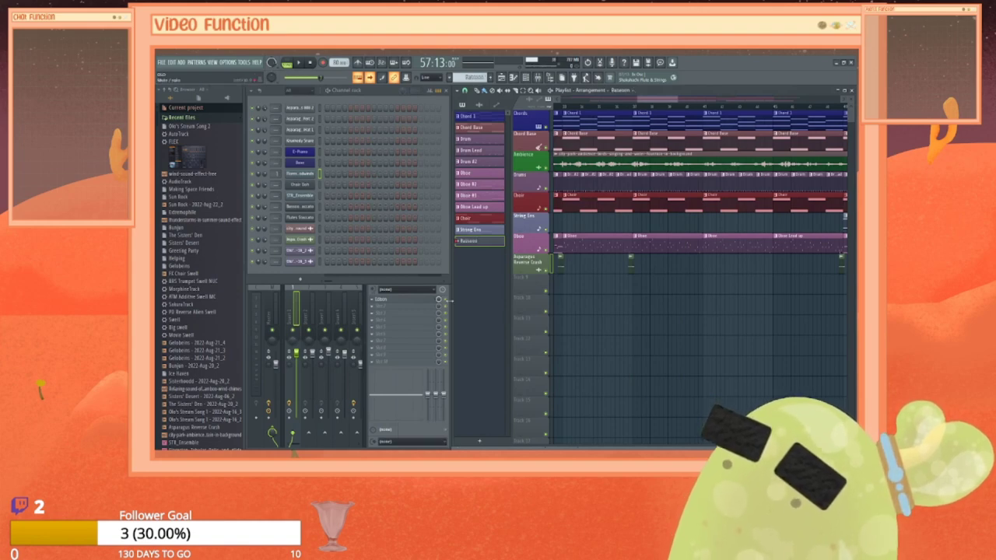
right_click(470, 241)
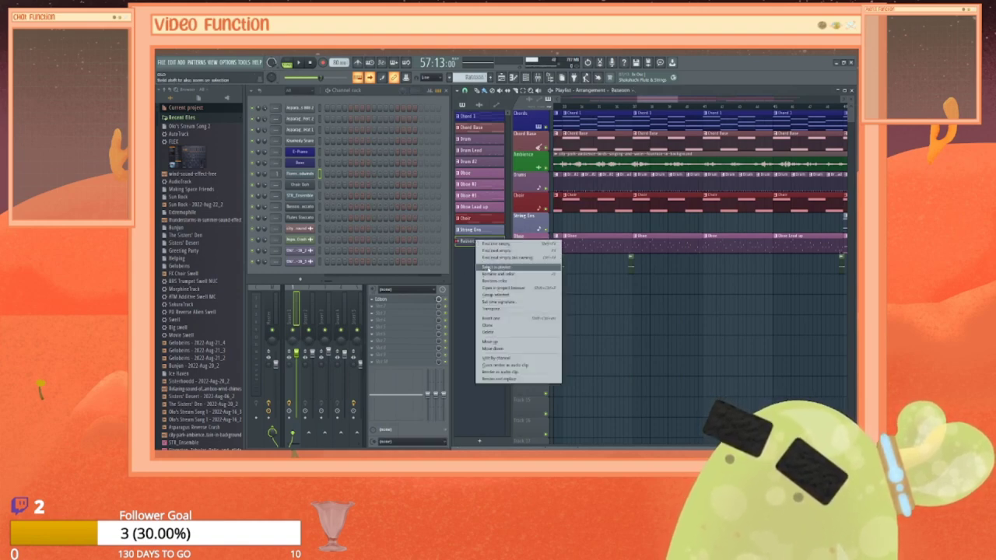
click(490, 281)
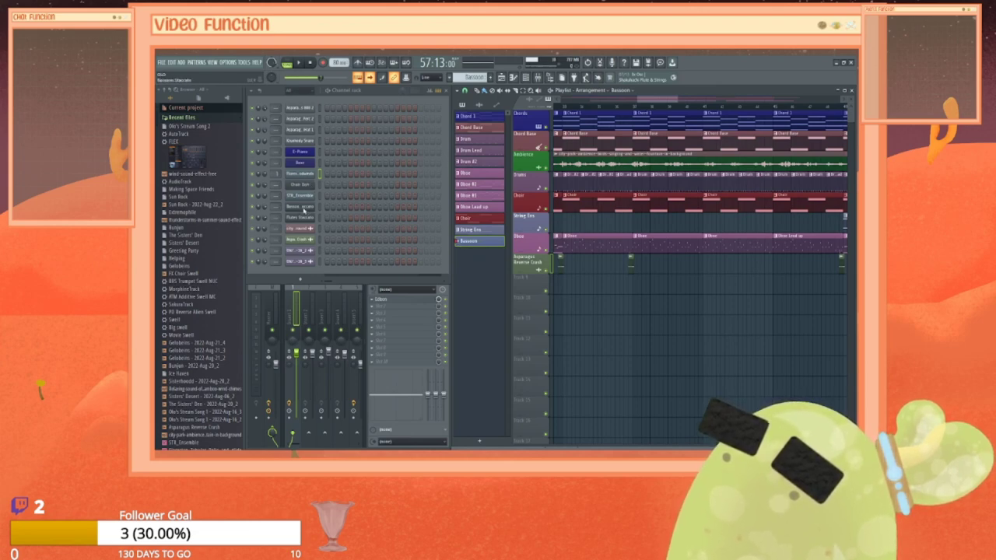
Step: Paste the copied oboe melody into the Bassoon Staccato channel's piano roll
right_click(315, 205)
click(327, 207)
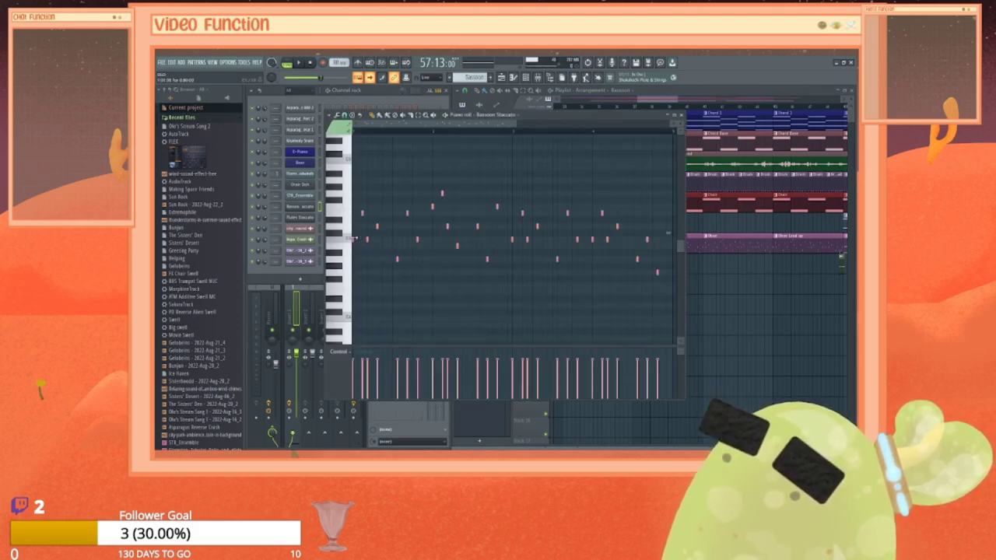
key(ctrl+a)
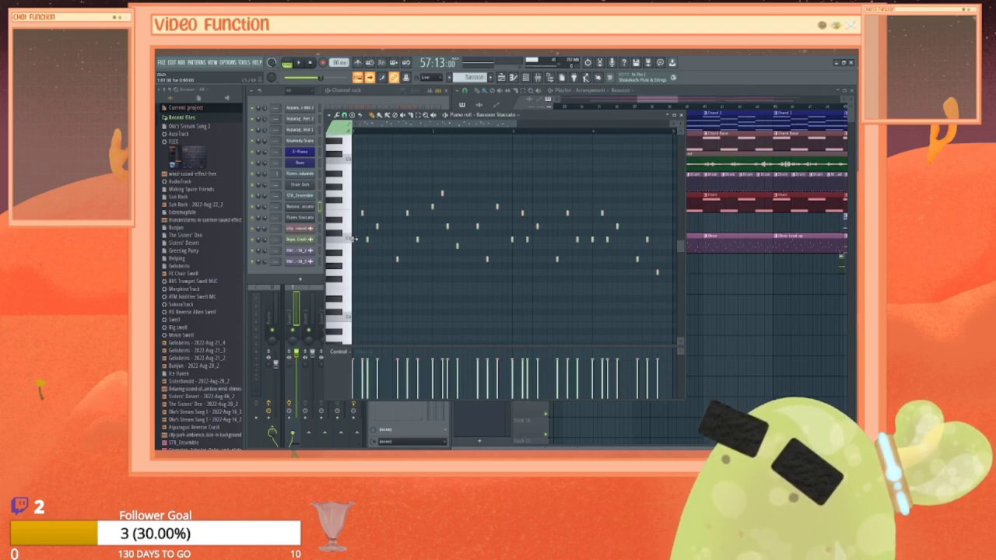
Step: Delete the opening C5, bar 1's D5 and bar 2's opening F5, and shift neighbouring E5, G5 and C5 notes in bars 1–3 one step earlier
right_click(379, 225)
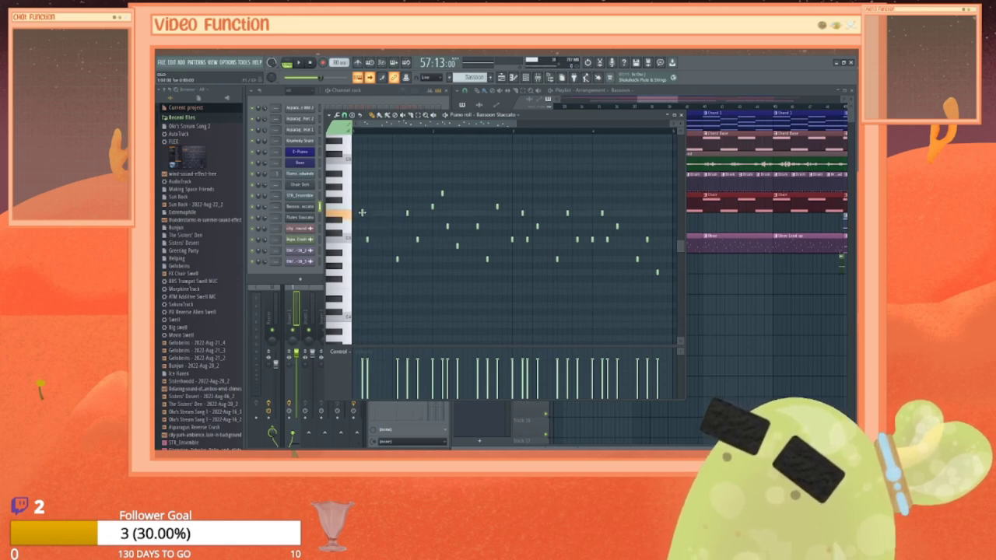
drag(362, 212, 357, 212)
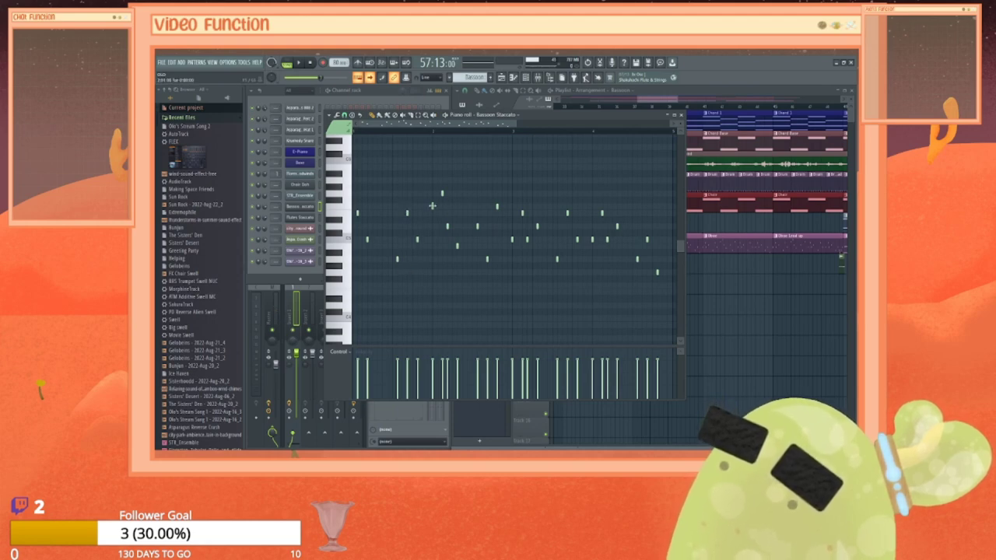
drag(443, 194, 437, 194)
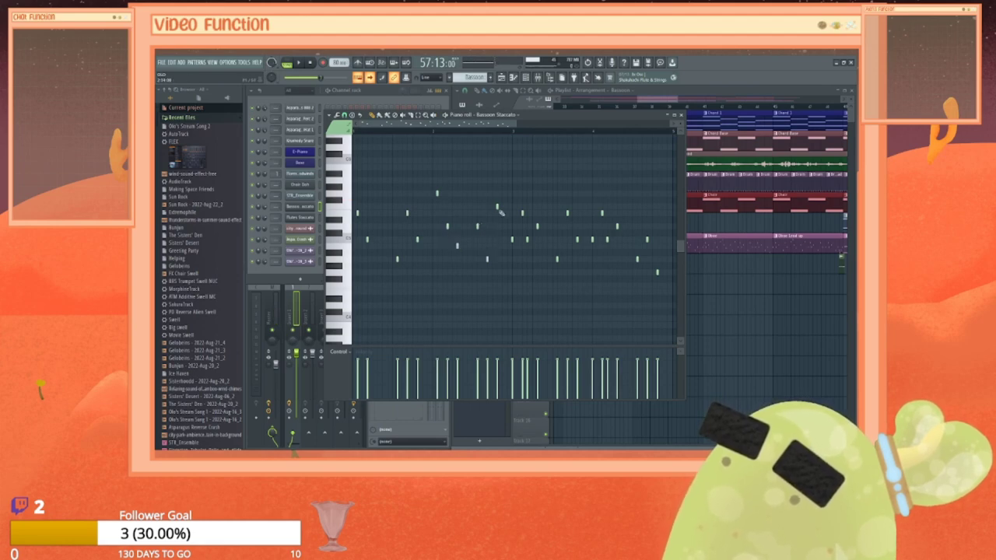
right_click(512, 239)
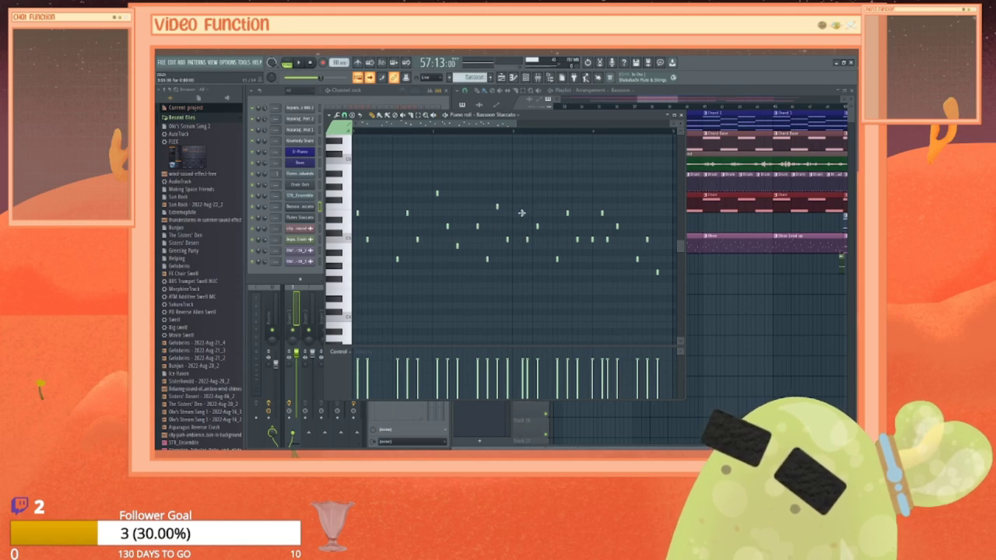
click(521, 213)
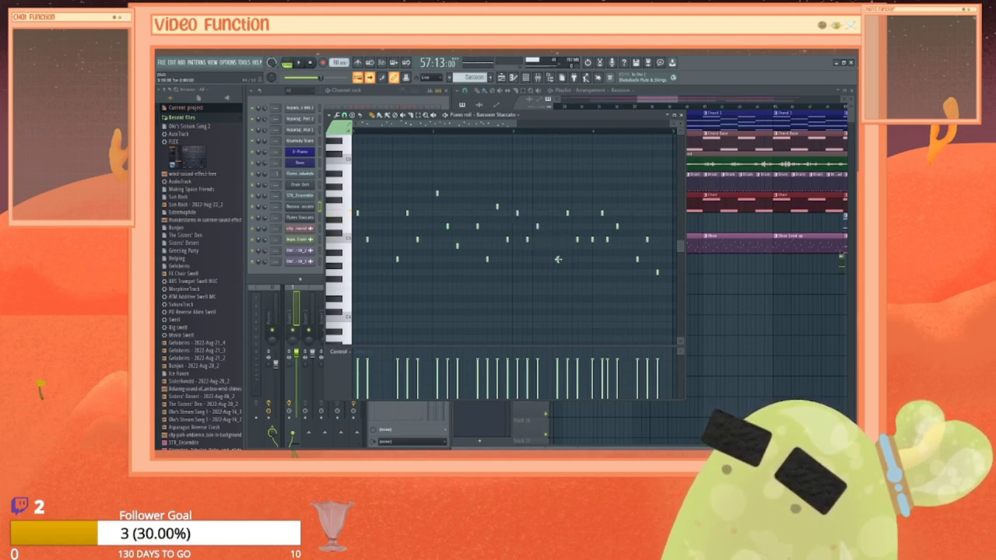
Step: Delete bar 4's opening C5, shift the following E5 one step earlier, and close the piano roll
right_click(593, 240)
click(601, 213)
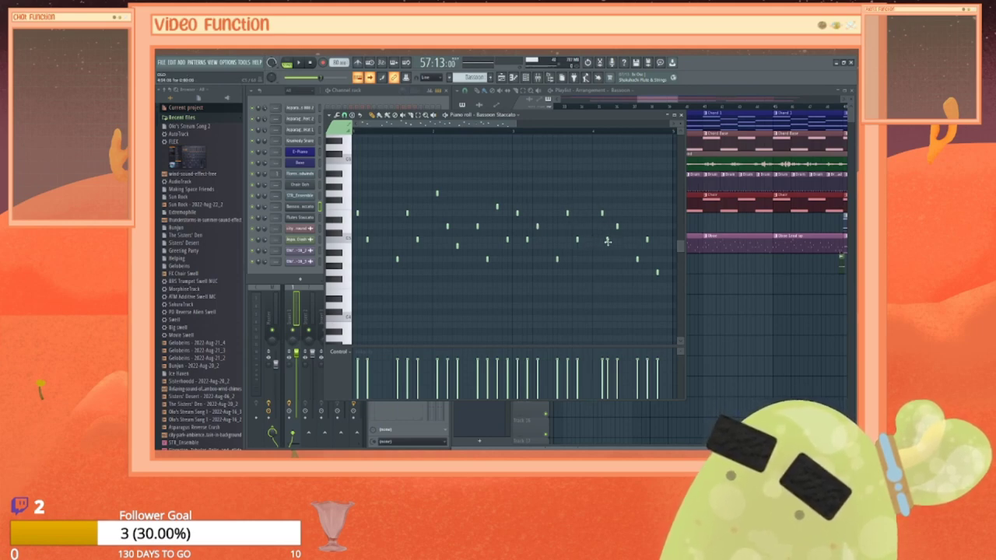
drag(604, 211, 598, 213)
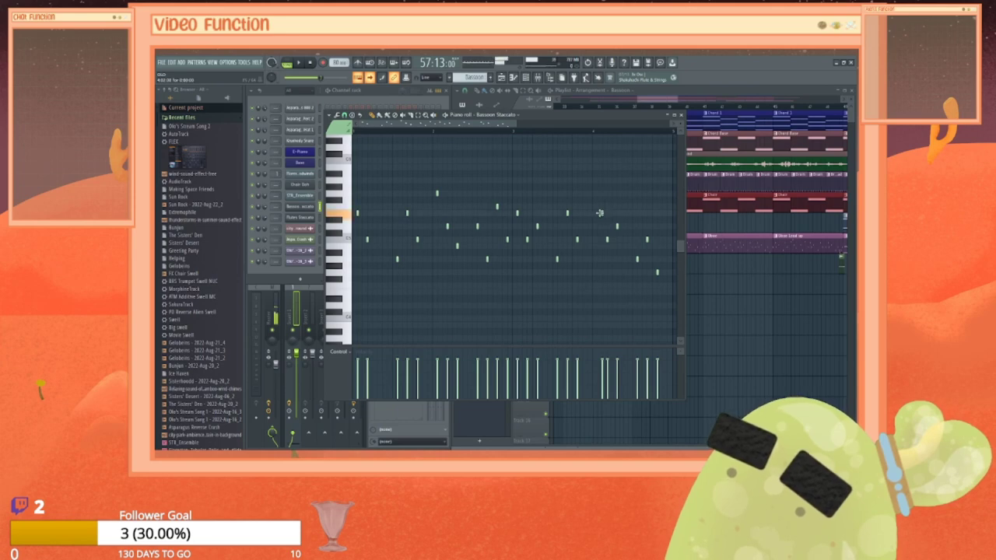
scroll(545, 231, right, 4)
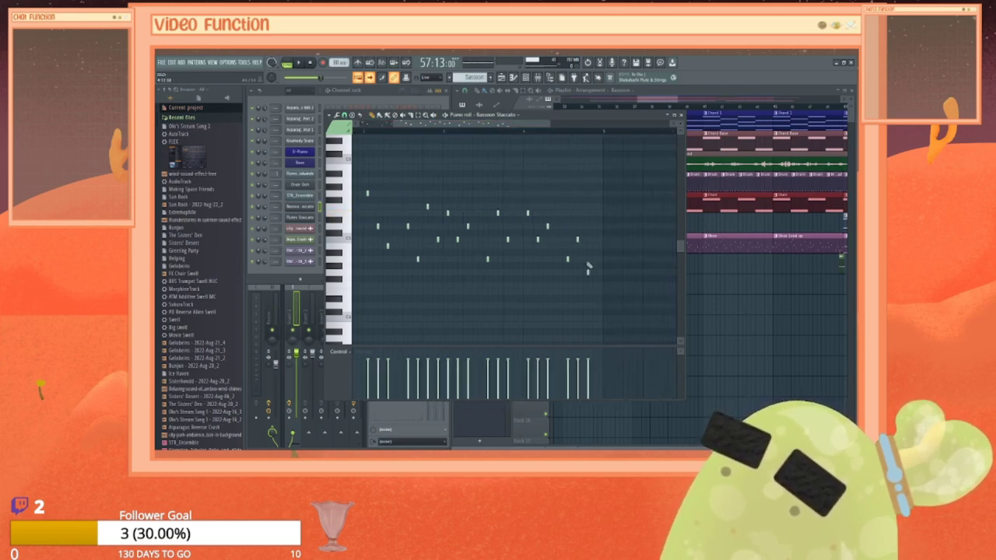
click(680, 115)
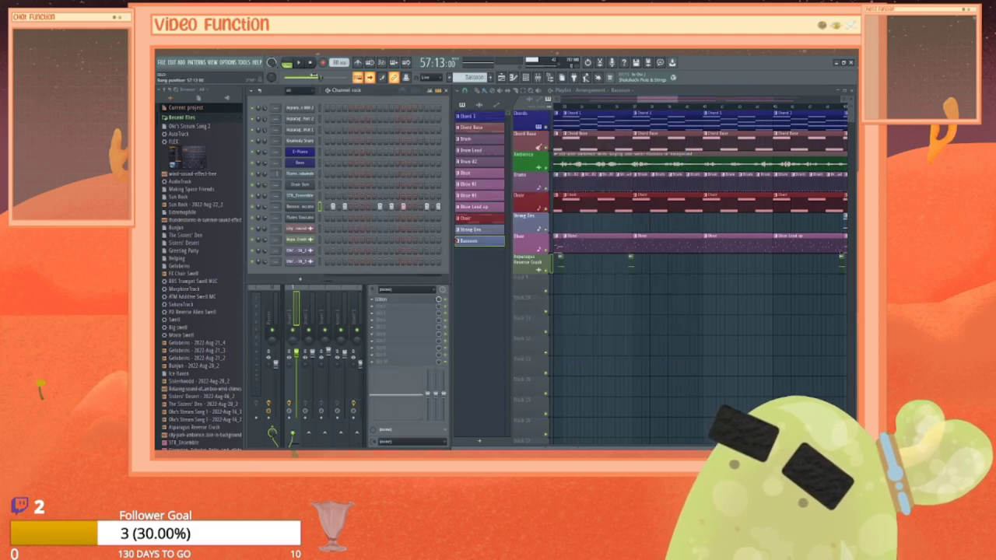
Step: Play the Bassoon pattern in pattern mode, transpose all its notes down one octave, close the piano roll and stop playback
click(288, 62)
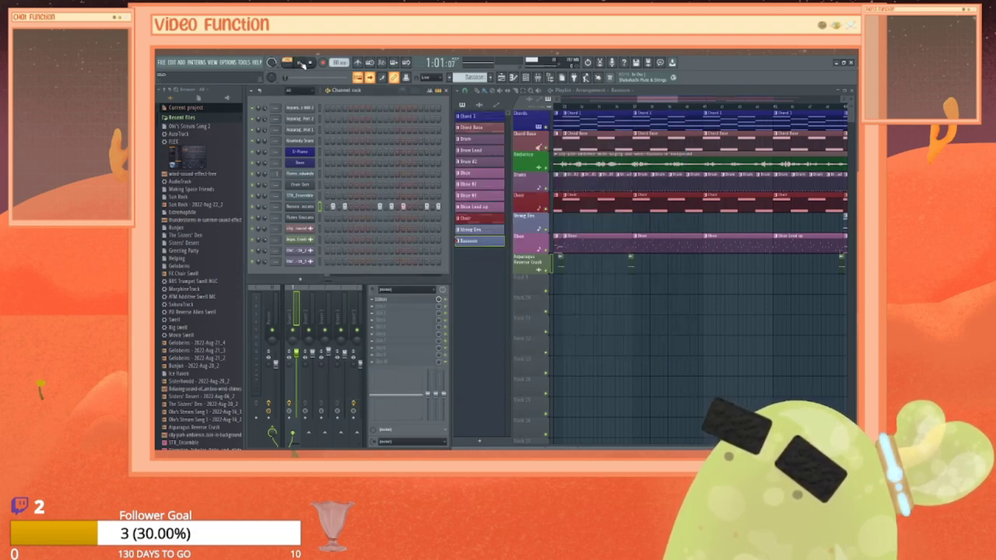
right_click(305, 206)
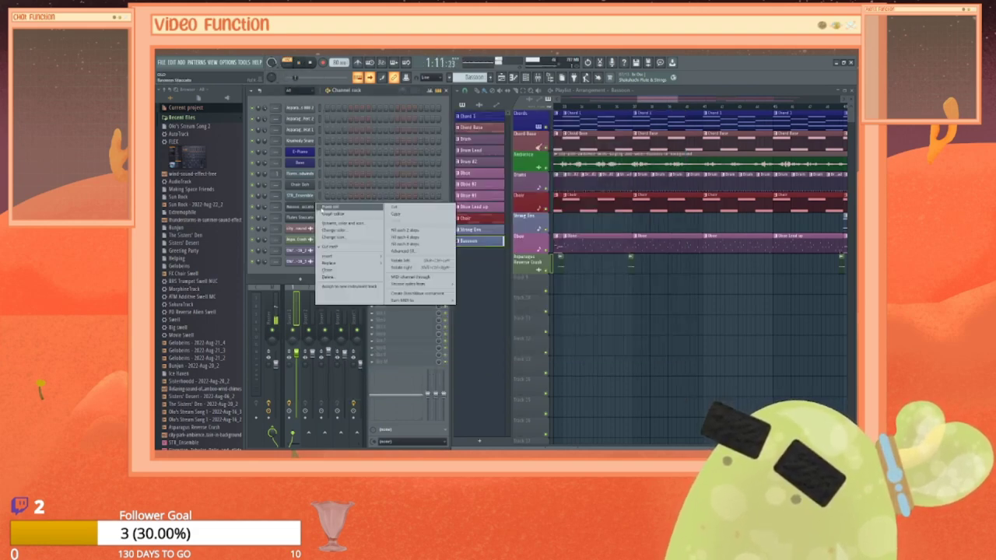
click(342, 207)
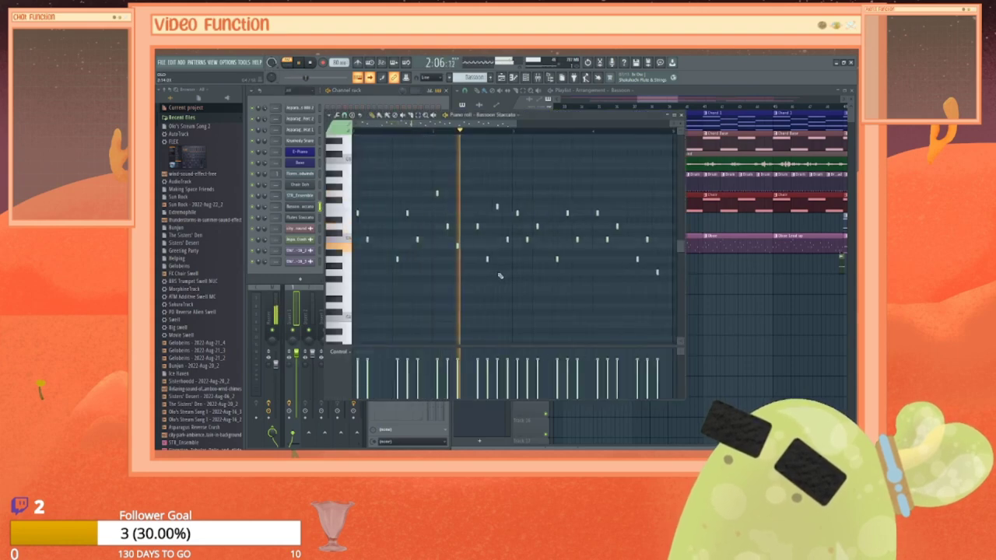
scroll(500, 275, up, 3)
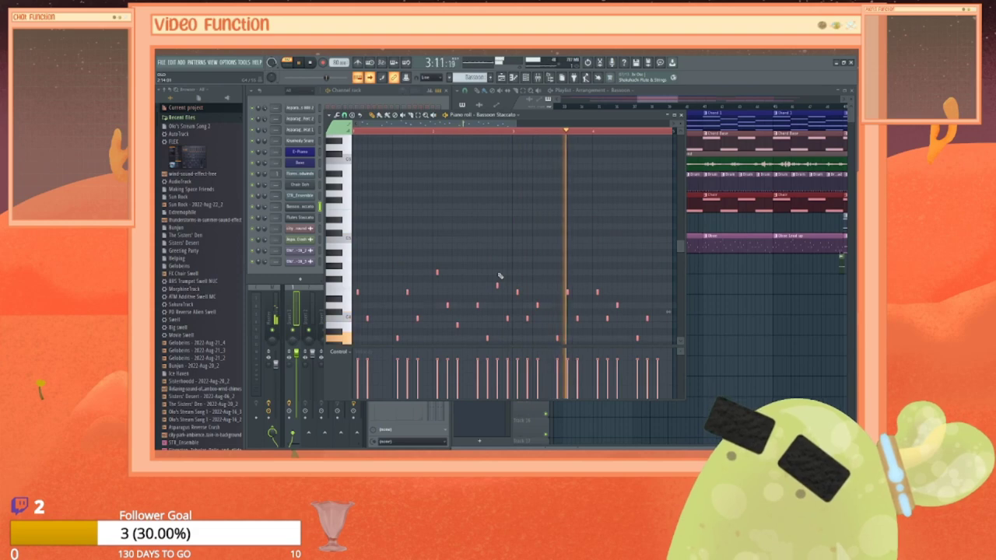
key(shift+Up)
scroll(494, 279, down, 2)
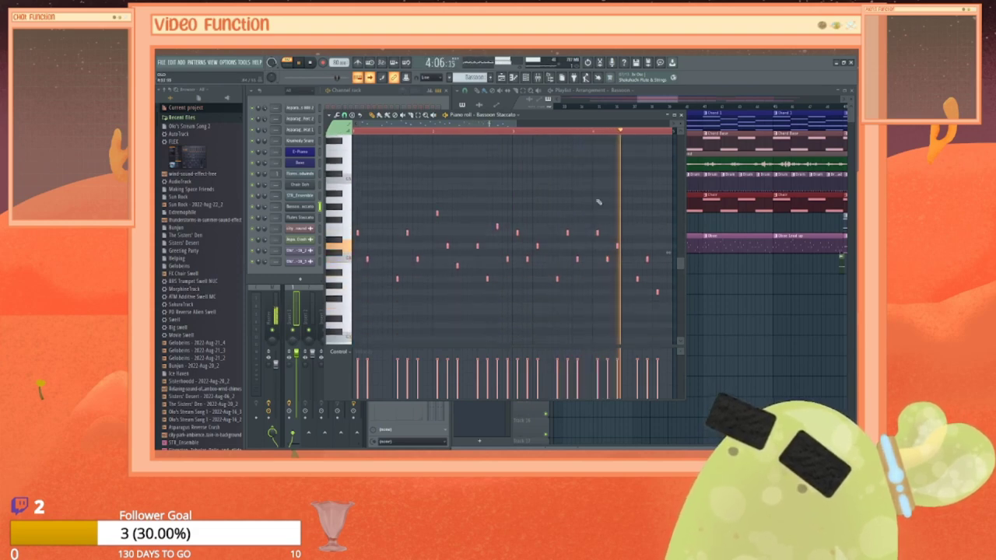
click(680, 115)
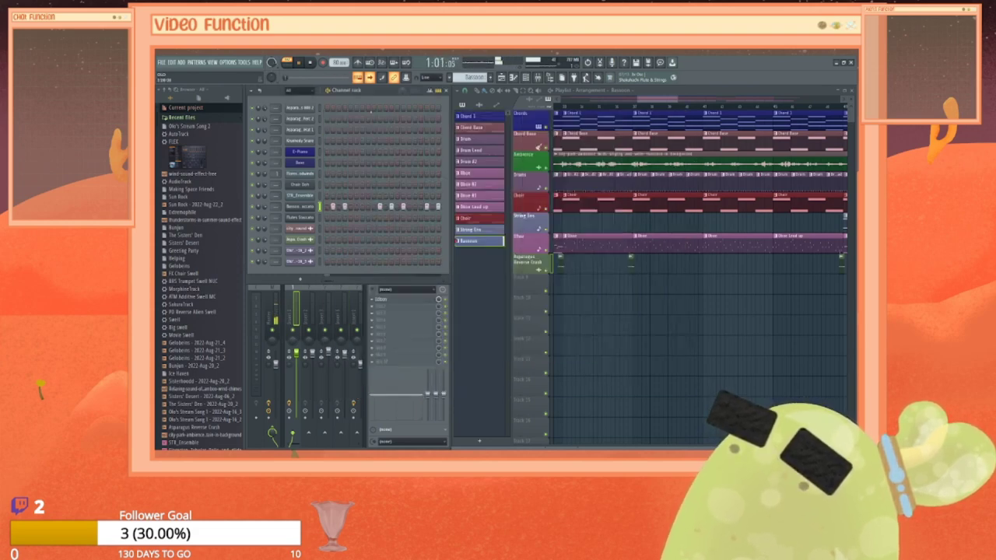
click(311, 63)
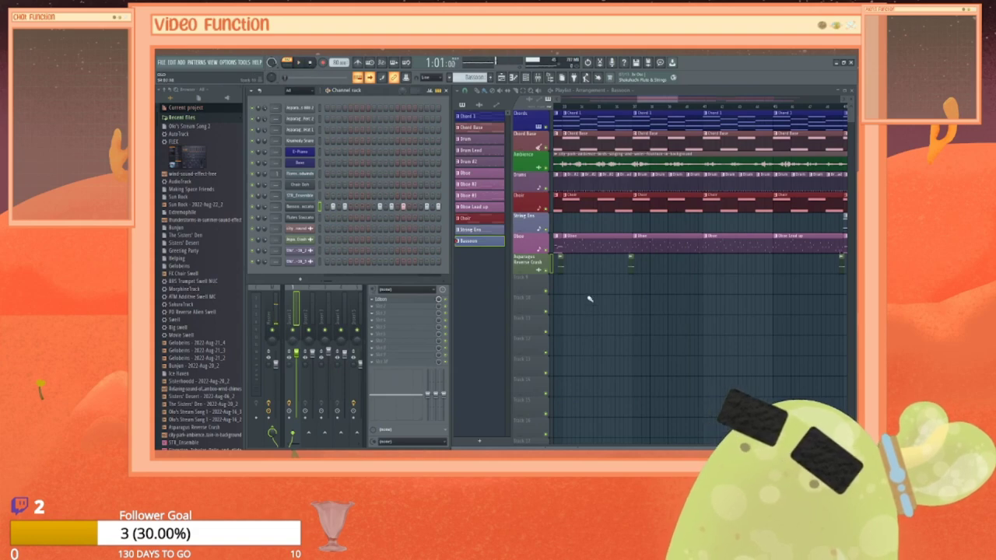
Step: Place a Bassoon pattern clip on Track 9 starting at bar 37
click(646, 289)
drag(648, 290, 644, 289)
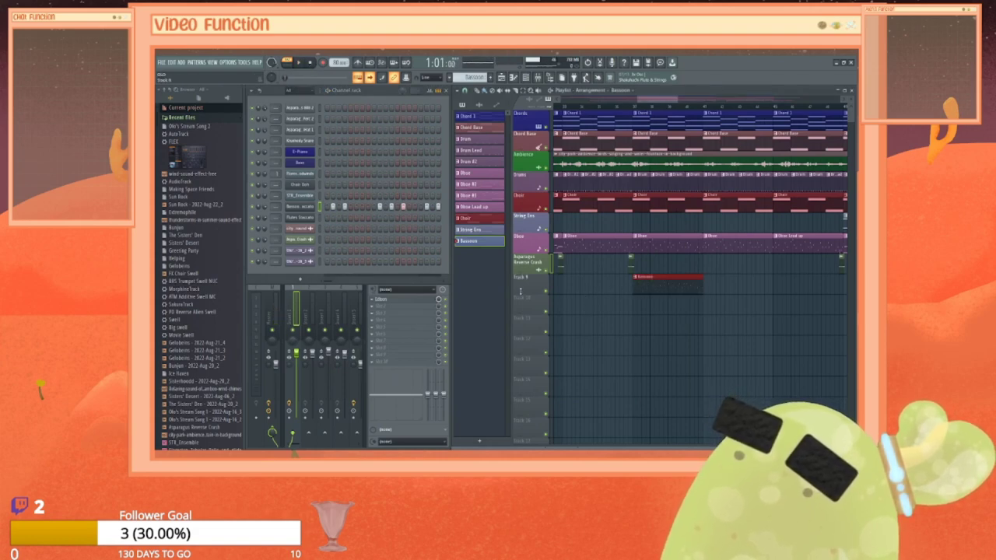
Step: Name and colour Track 9 to match its Bassoon clip, and place further Bassoon clips on it at bars 41 and 45
right_click(522, 288)
click(533, 287)
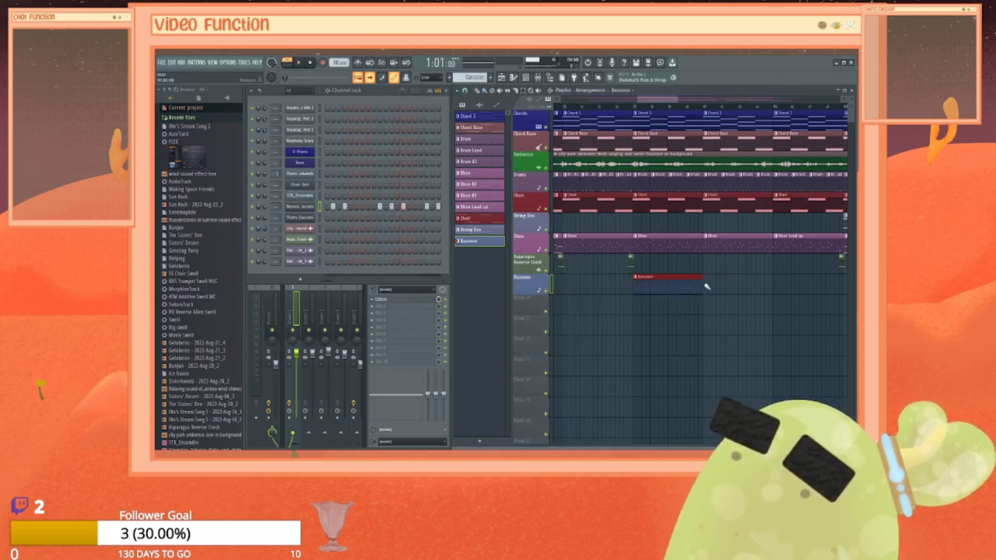
click(737, 287)
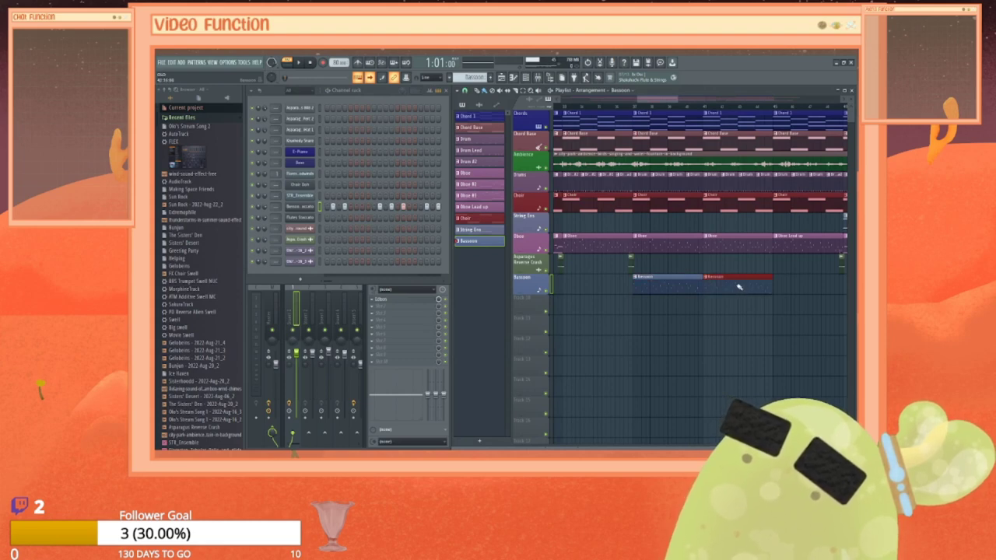
click(799, 287)
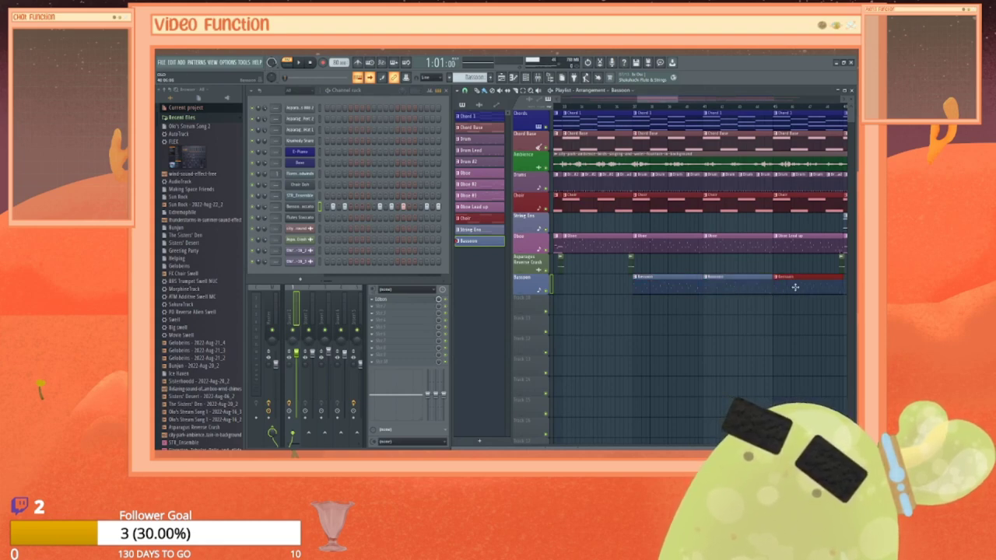
Step: Play the song from bar 37 to audition the Bassoon layer, and stop playback
click(634, 109)
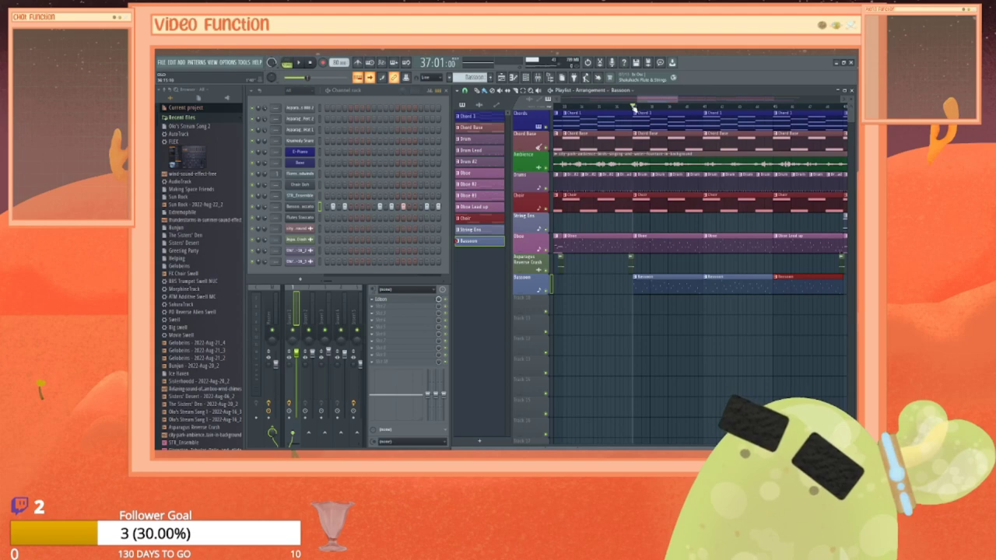
key(space)
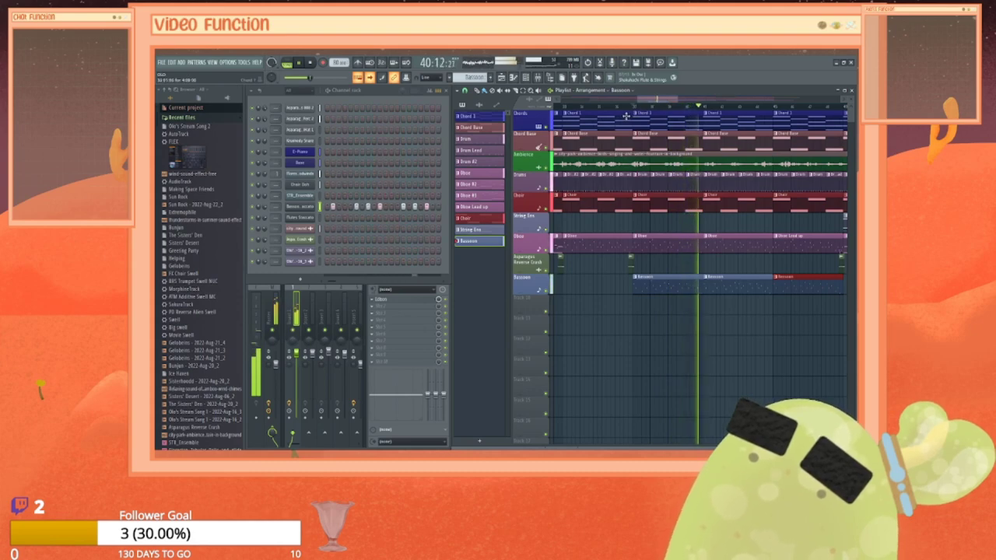
key(space)
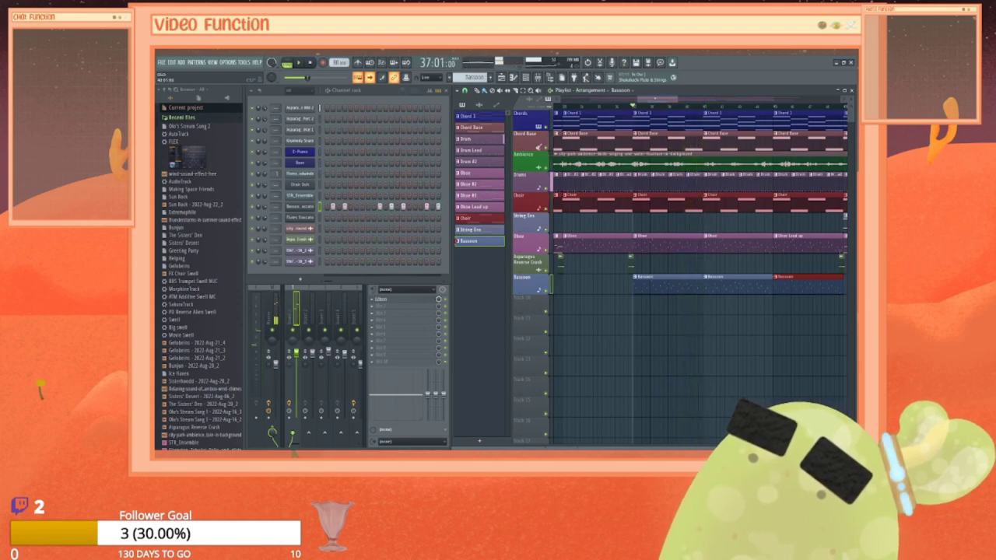
Step: Clone the Bassoon pattern as Bassoon #2
drag(655, 98, 687, 99)
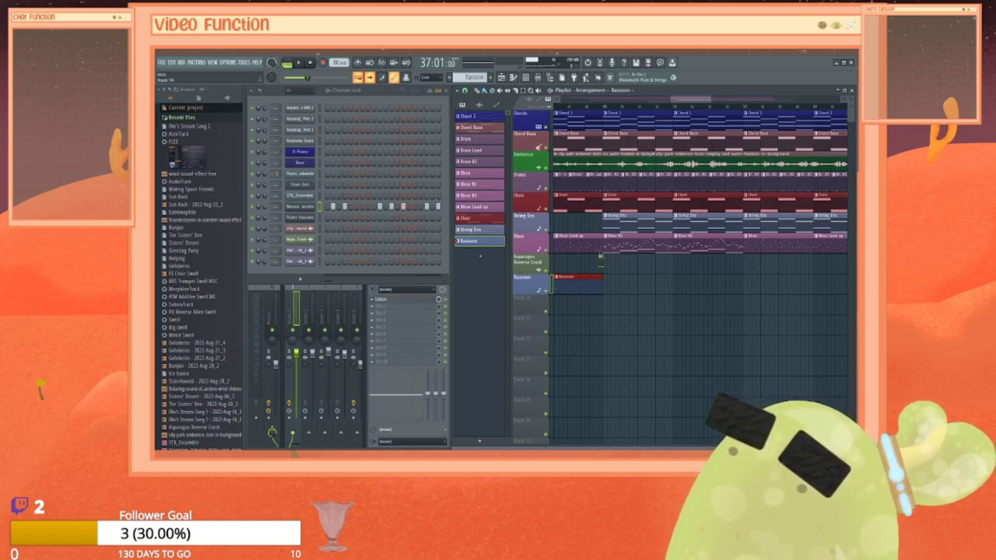
right_click(478, 243)
click(506, 332)
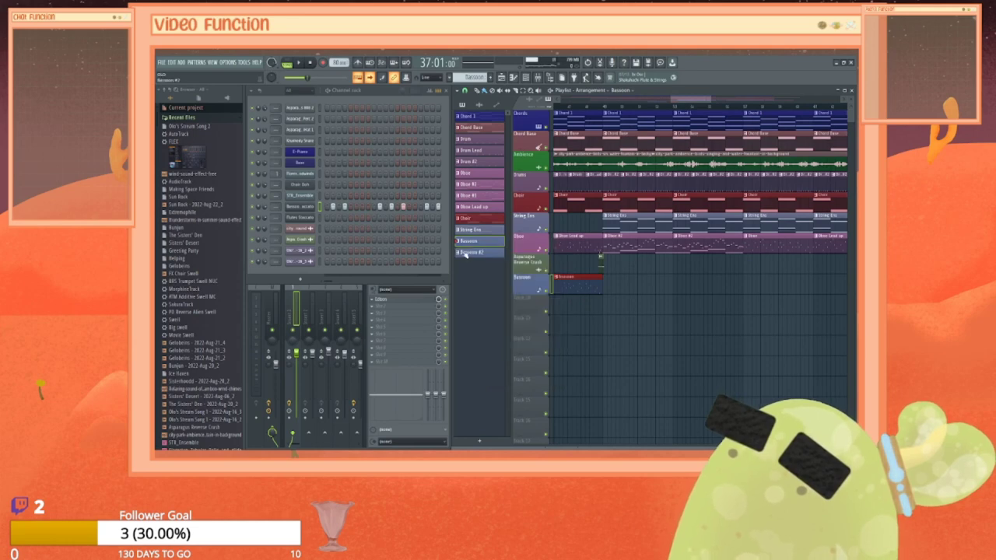
Step: Delete all Bassoon Staccato notes from the Bassoon #2 pattern in the piano roll and close it
click(469, 253)
right_click(293, 209)
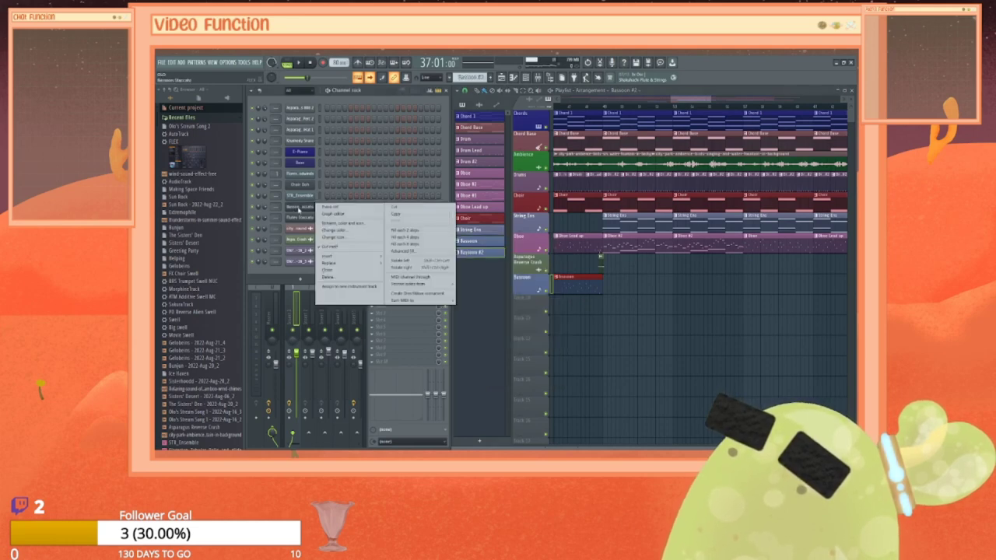
click(334, 207)
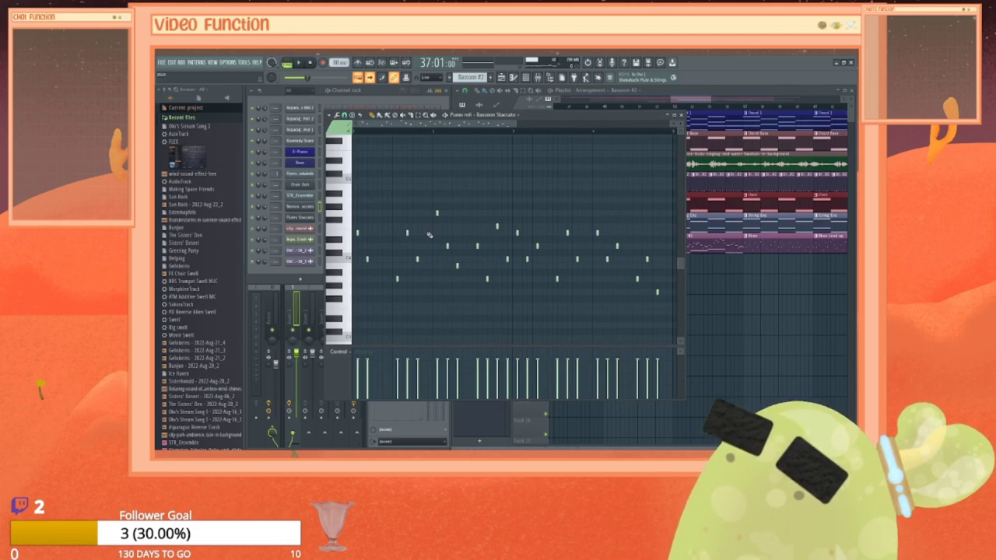
key(Delete)
click(681, 115)
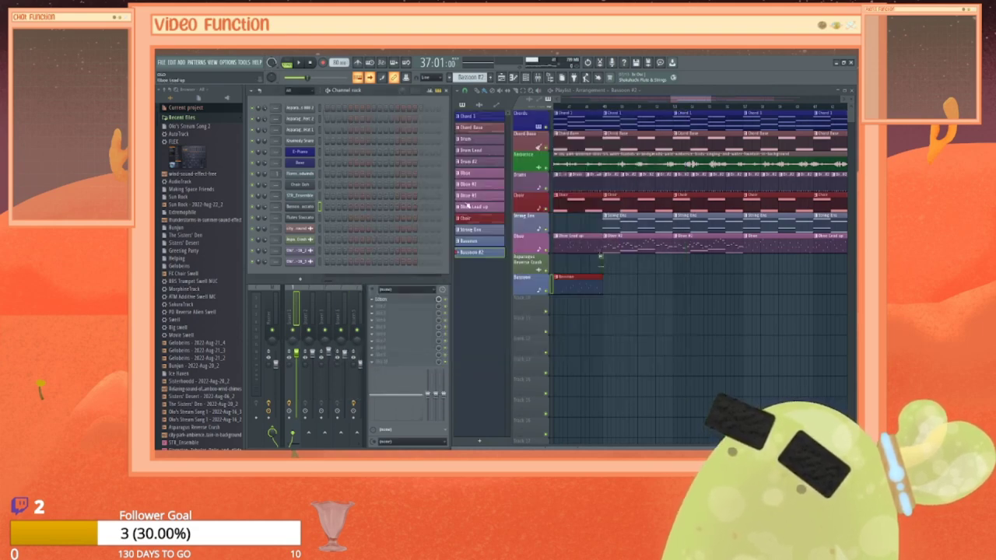
Step: Compare the Oboe #2 and Oboe #3 patterns, and delete Oboe #3
click(471, 185)
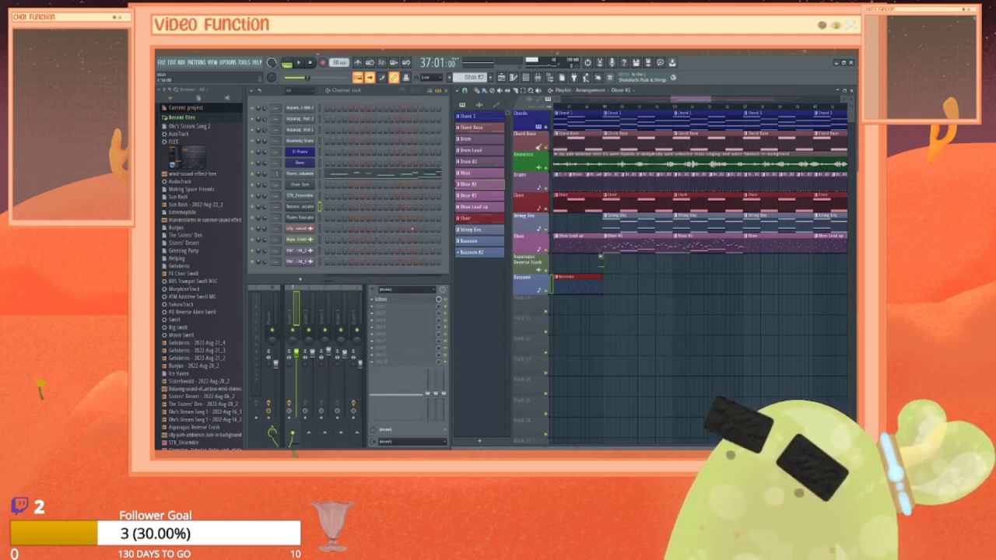
click(466, 195)
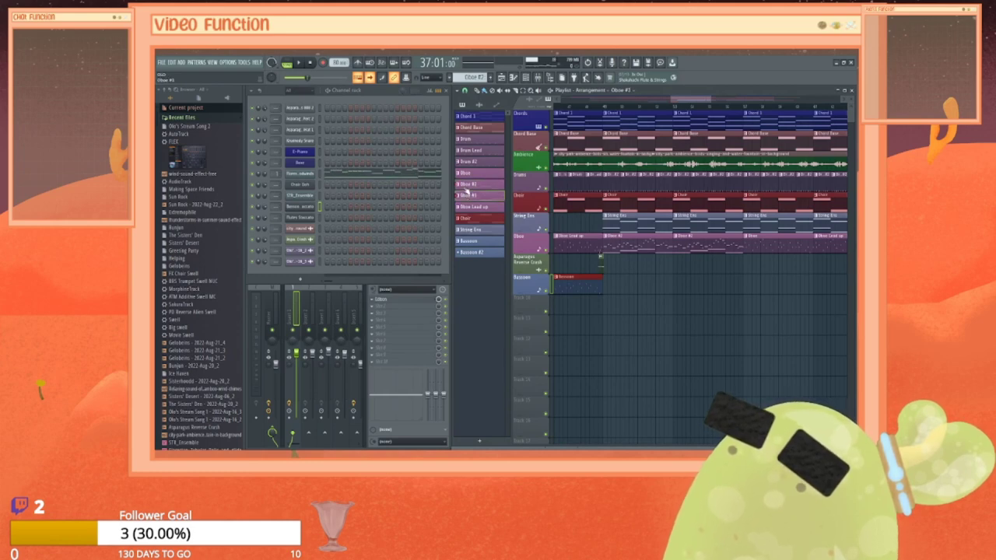
right_click(309, 174)
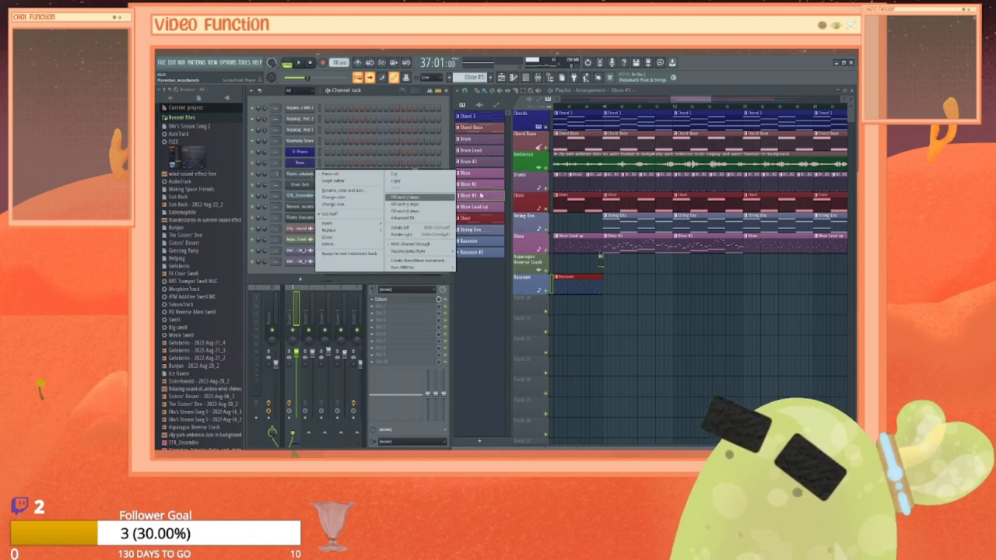
click(478, 187)
right_click(476, 196)
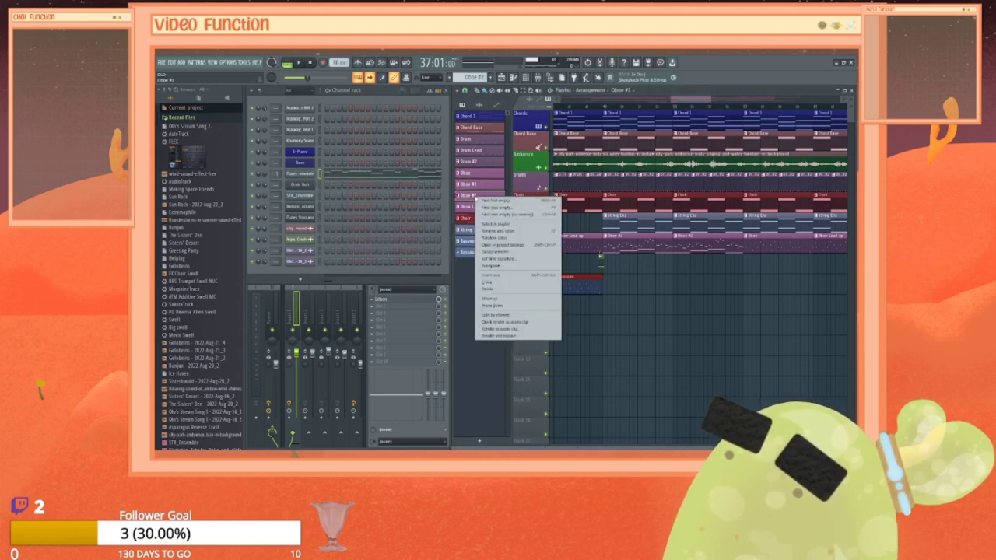
click(490, 289)
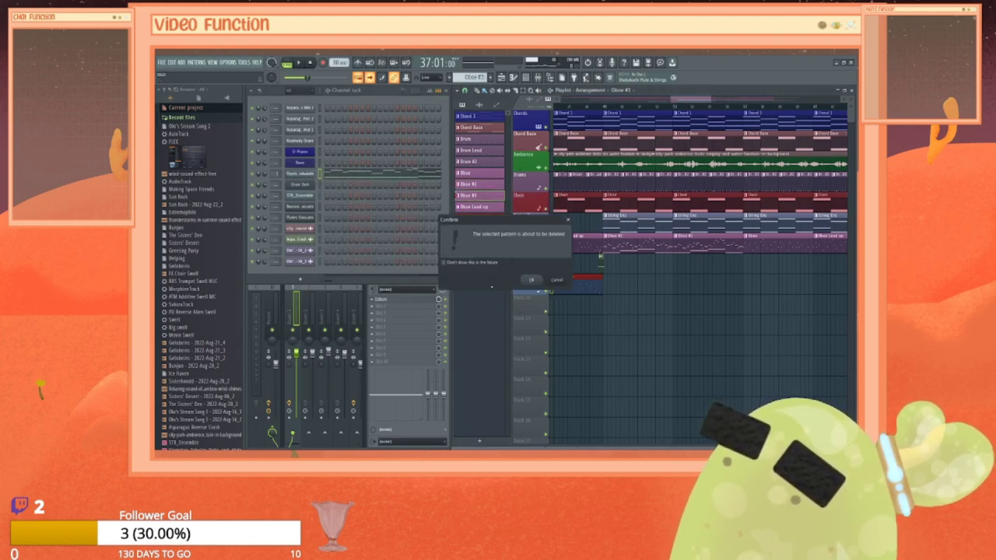
click(531, 281)
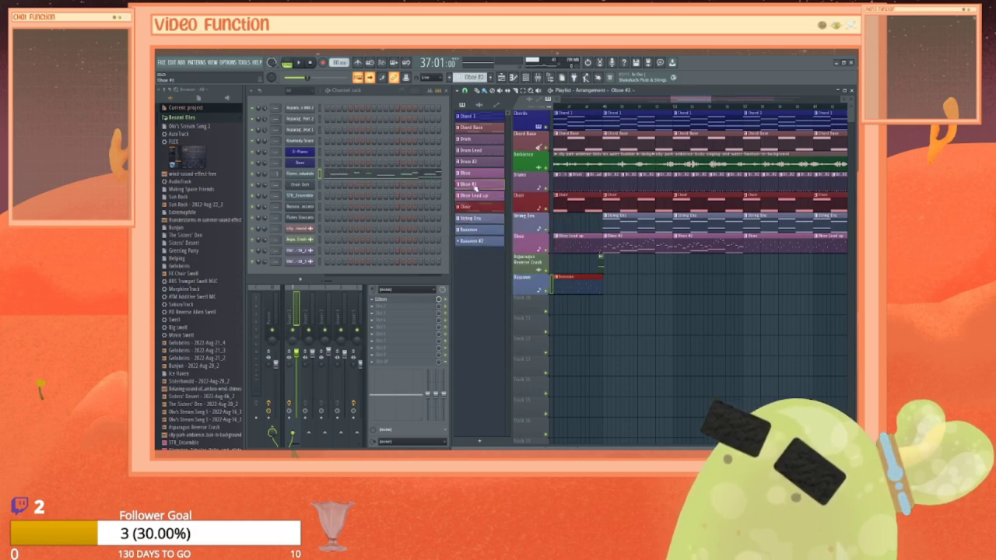
Step: Copy all of Oboe #2's woodwind notes into the Bassoon Staccato piano roll of the Bassoon #2 pattern
right_click(312, 173)
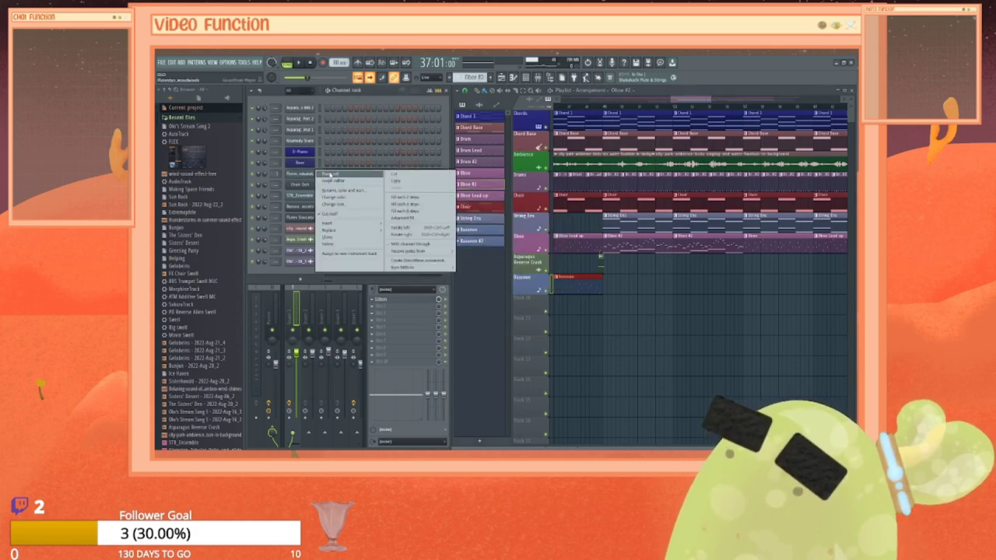
click(336, 175)
key(ctrl+a)
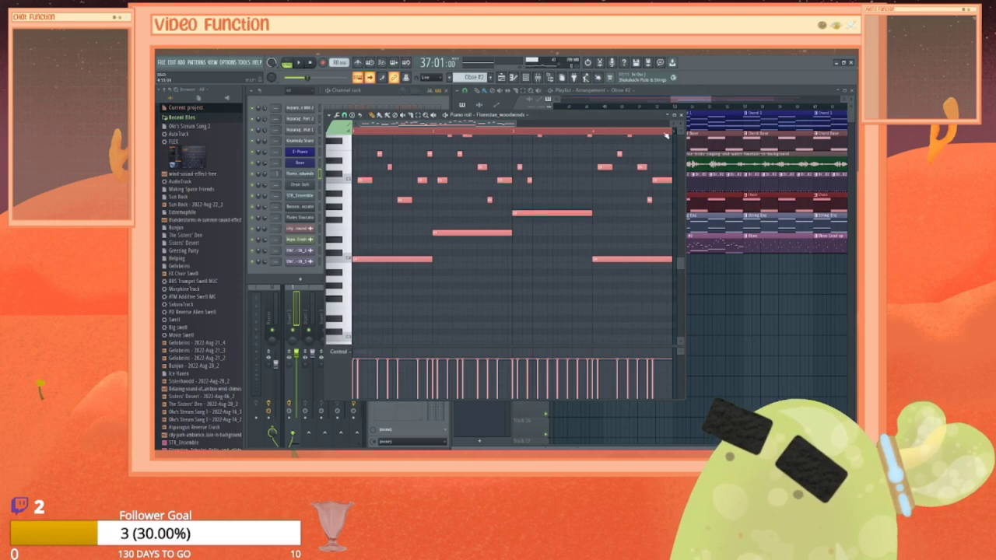
click(681, 115)
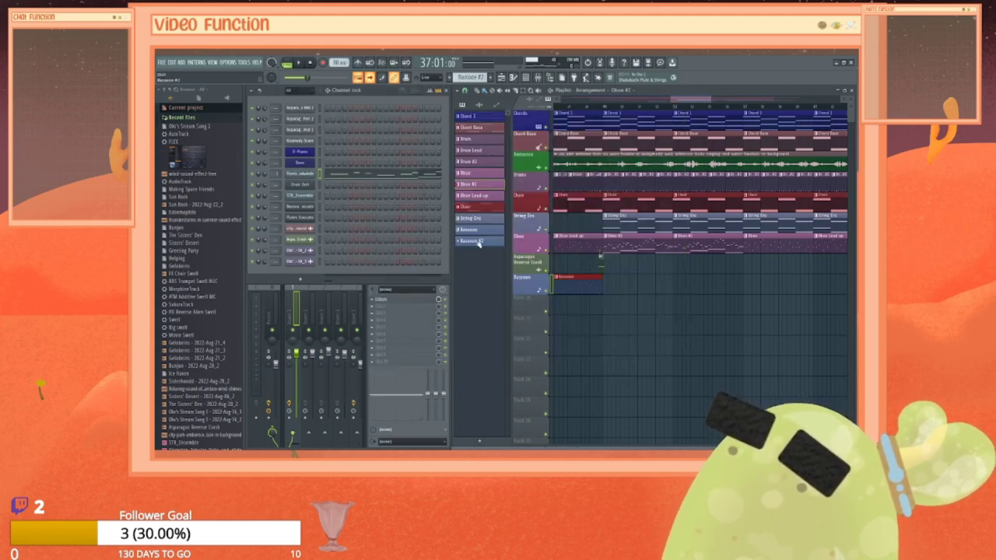
right_click(302, 208)
click(324, 206)
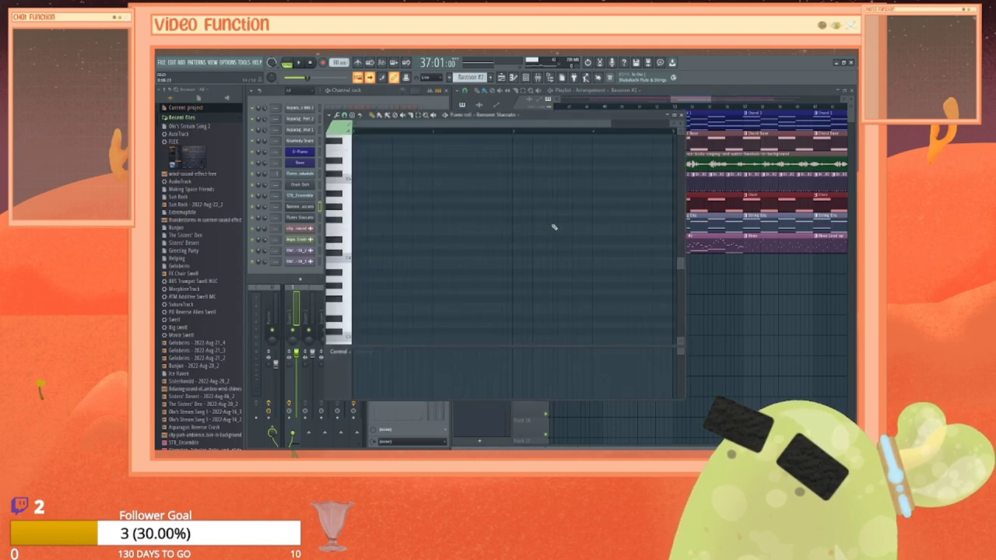
key(ctrl+v)
Step: Transpose all the pasted notes in Bassoon #2 down one octave
scroll(511, 267, up, 2)
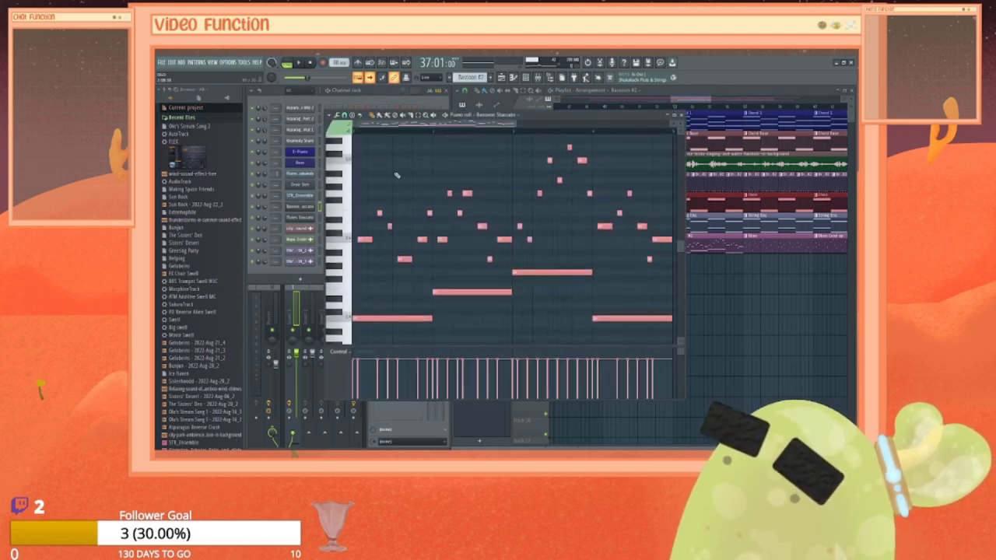
scroll(396, 175, up, 2)
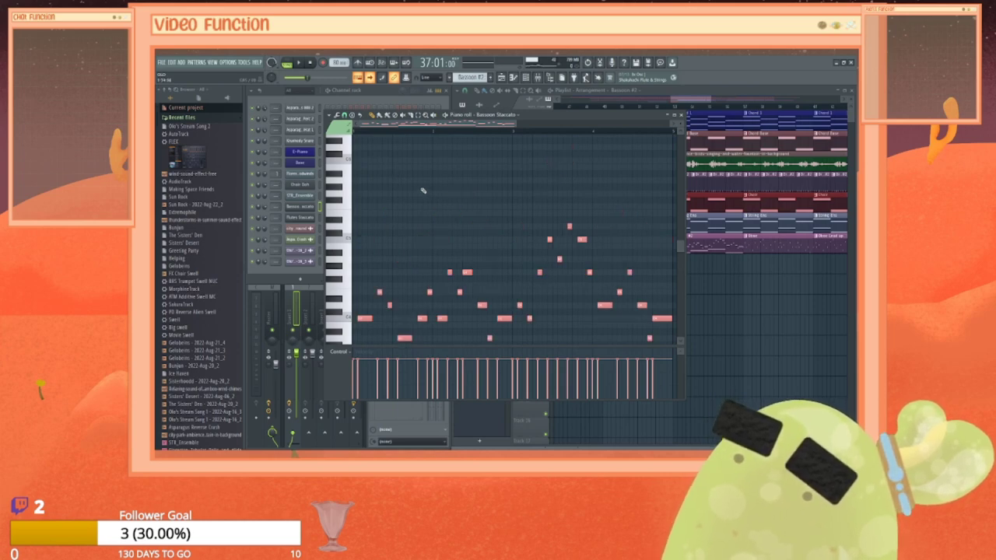
scroll(424, 190, down, 2)
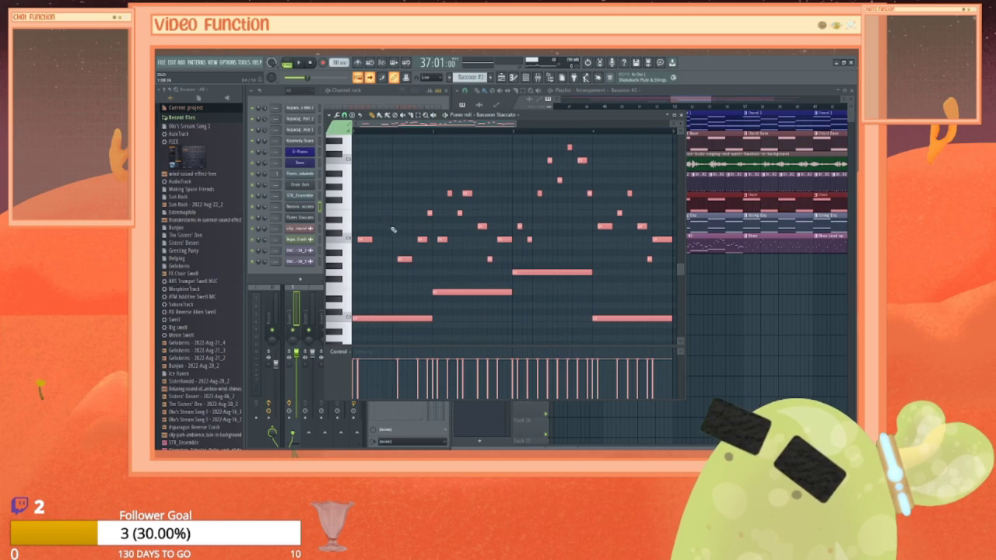
right_click(429, 212)
right_click(448, 193)
right_click(459, 213)
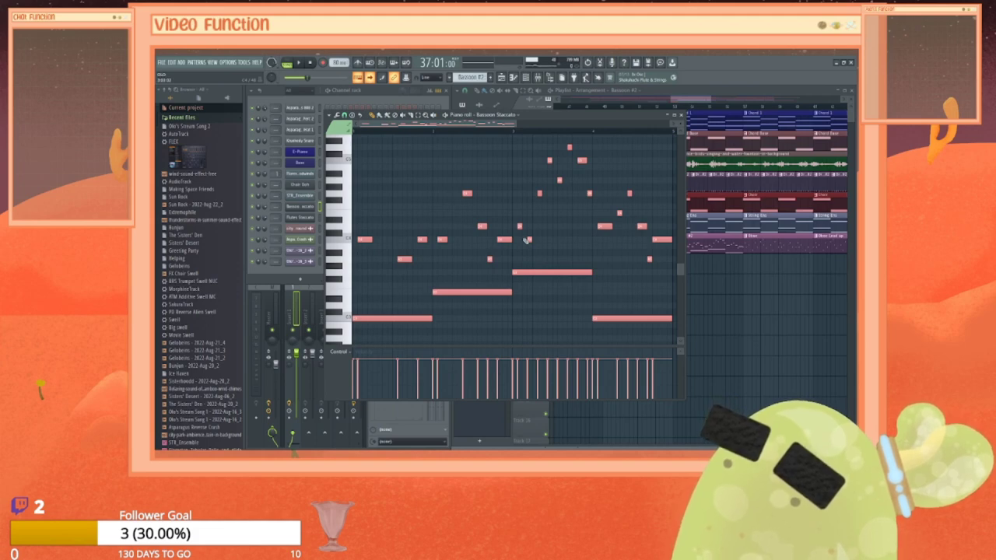
scroll(526, 240, down, 3)
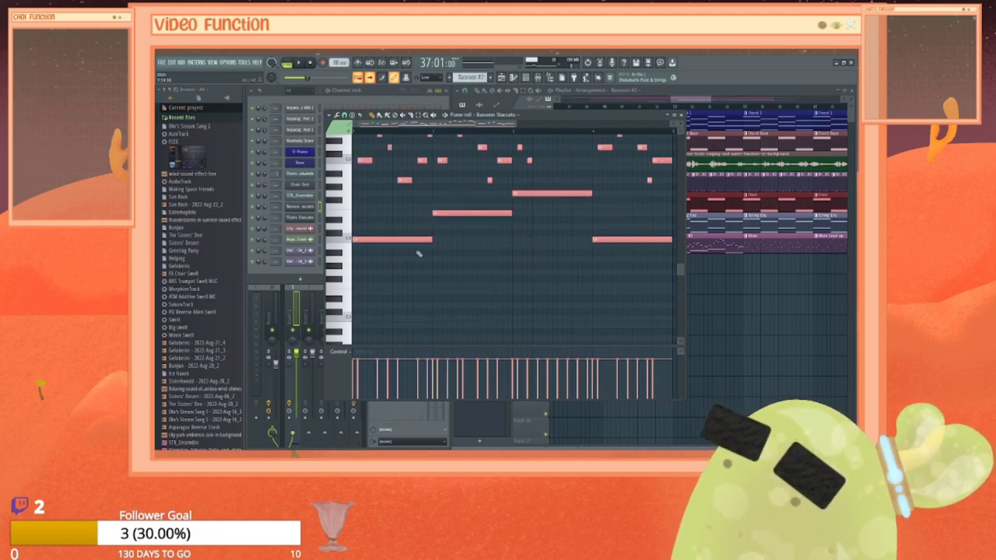
scroll(420, 249, up, 3)
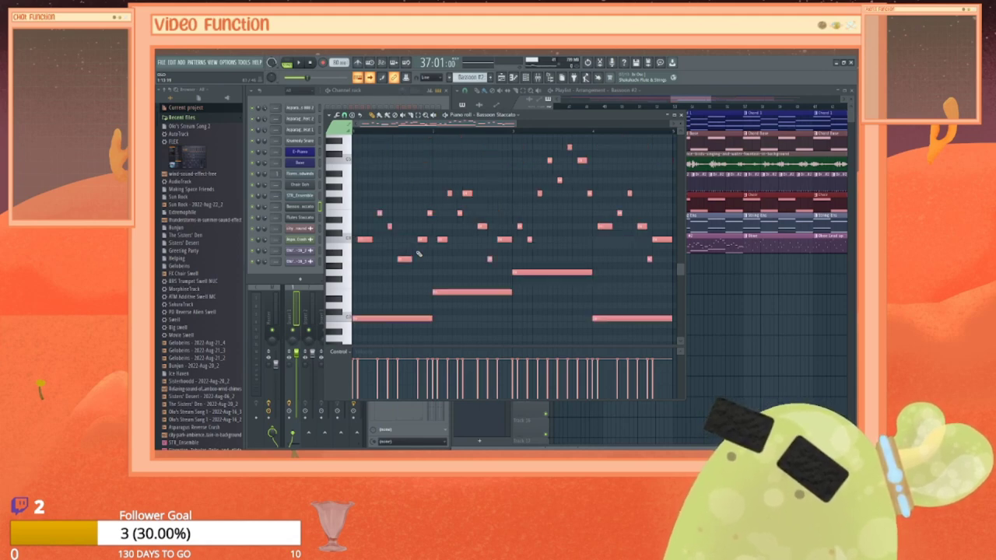
Step: Delete the four sustained bass notes and every longer melody note, keeping only the short one-step notes, and play the Bassoon #2 pattern
right_click(368, 239)
right_click(406, 260)
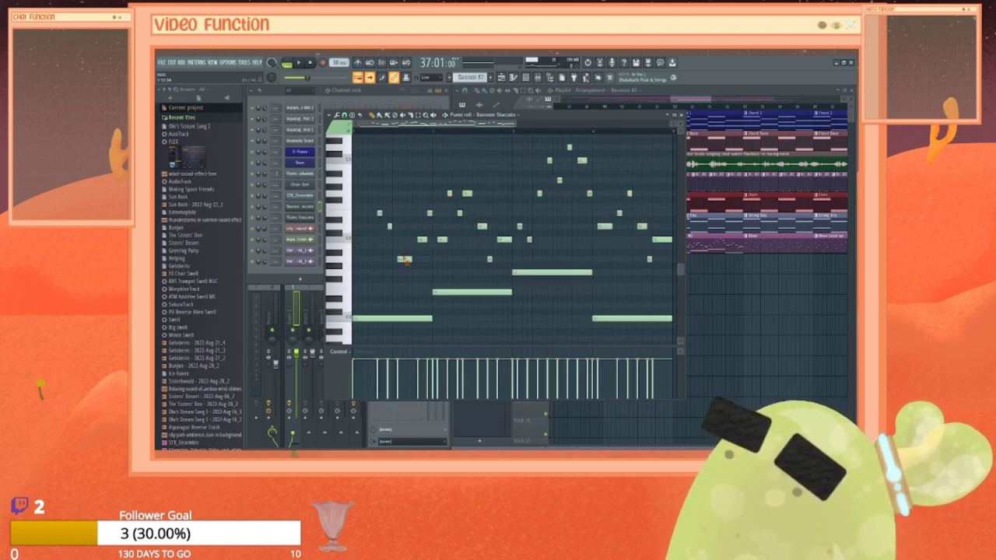
right_click(404, 260)
right_click(417, 316)
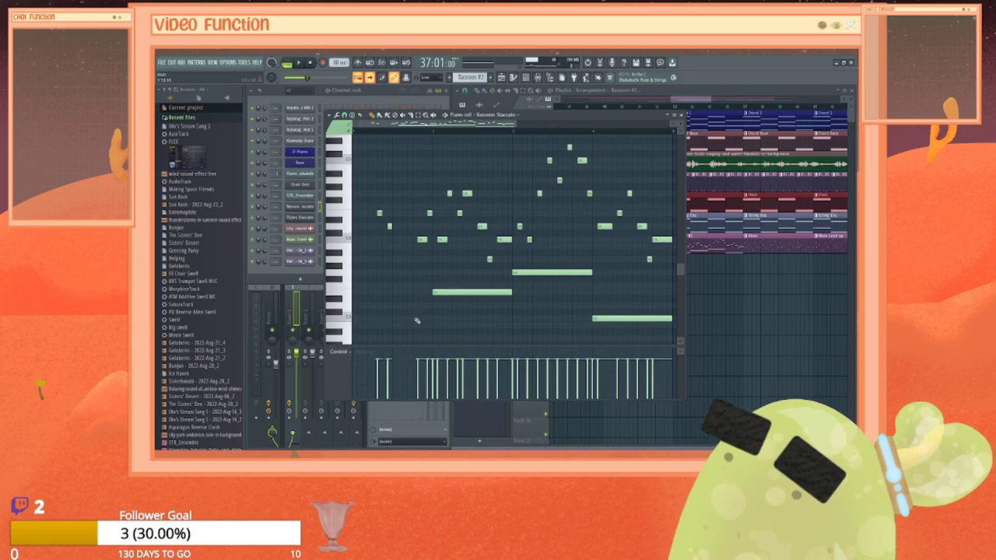
right_click(460, 294)
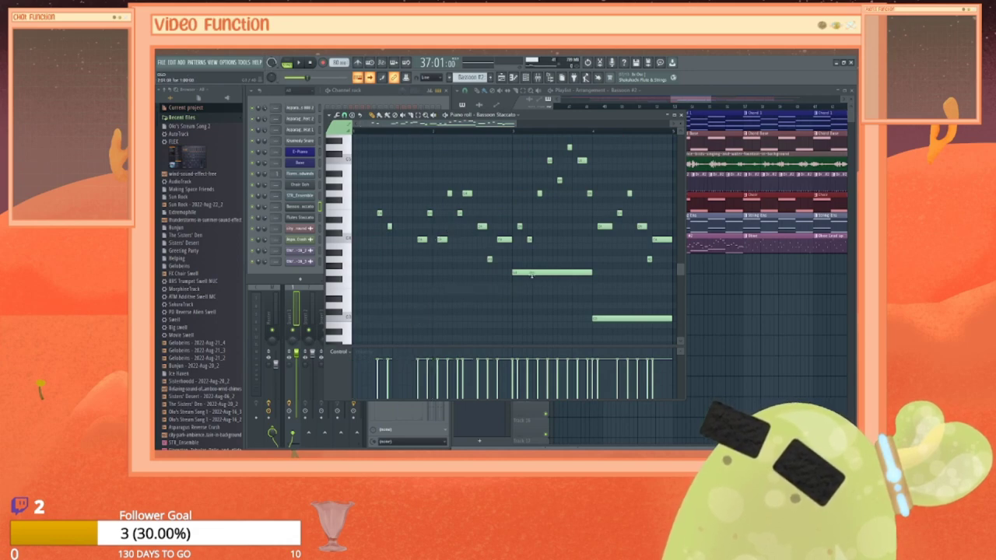
right_click(532, 273)
right_click(505, 239)
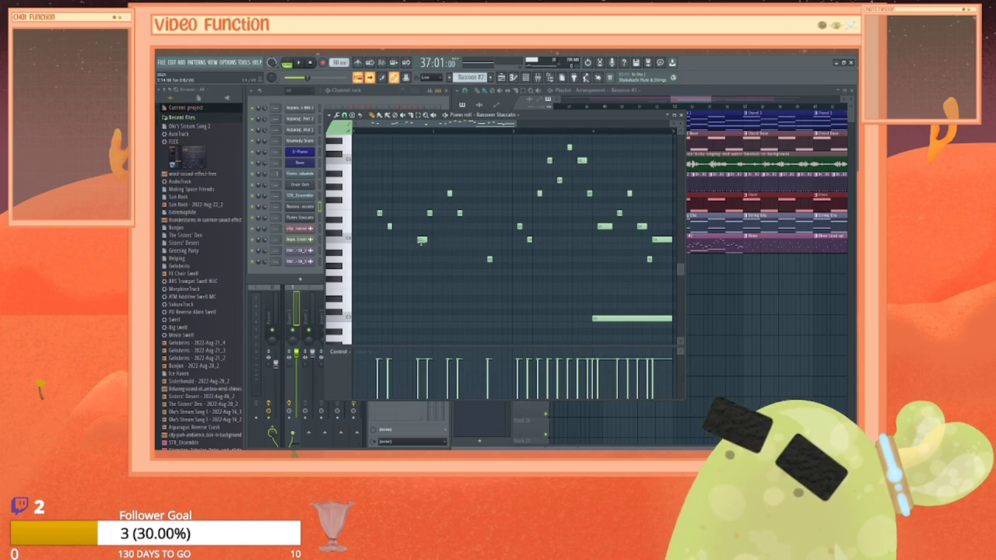
right_click(421, 241)
right_click(611, 320)
right_click(658, 241)
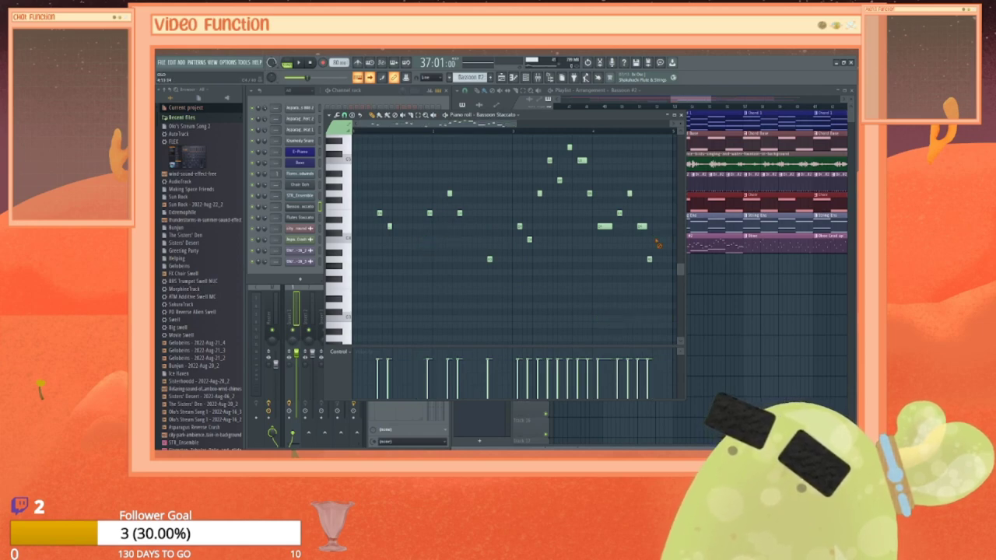
right_click(607, 227)
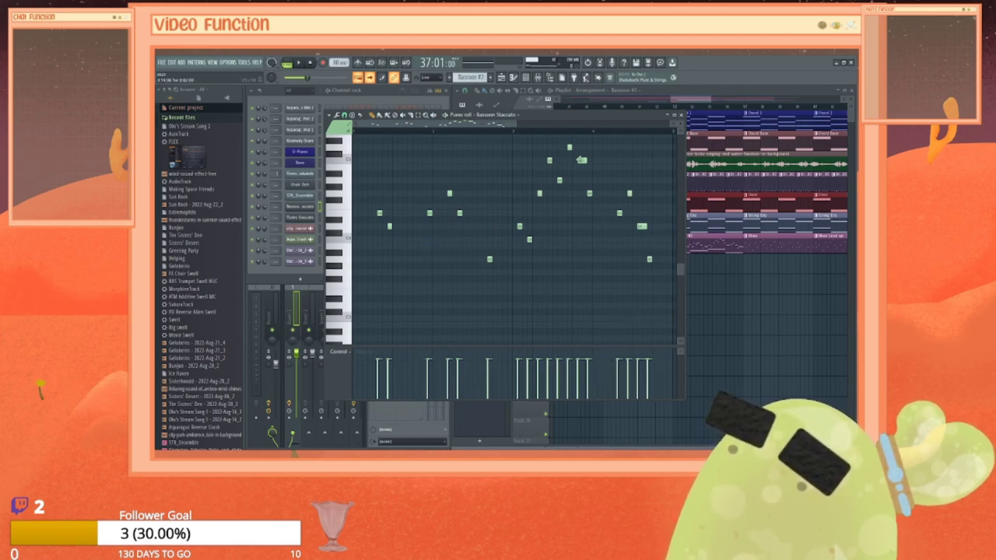
right_click(580, 160)
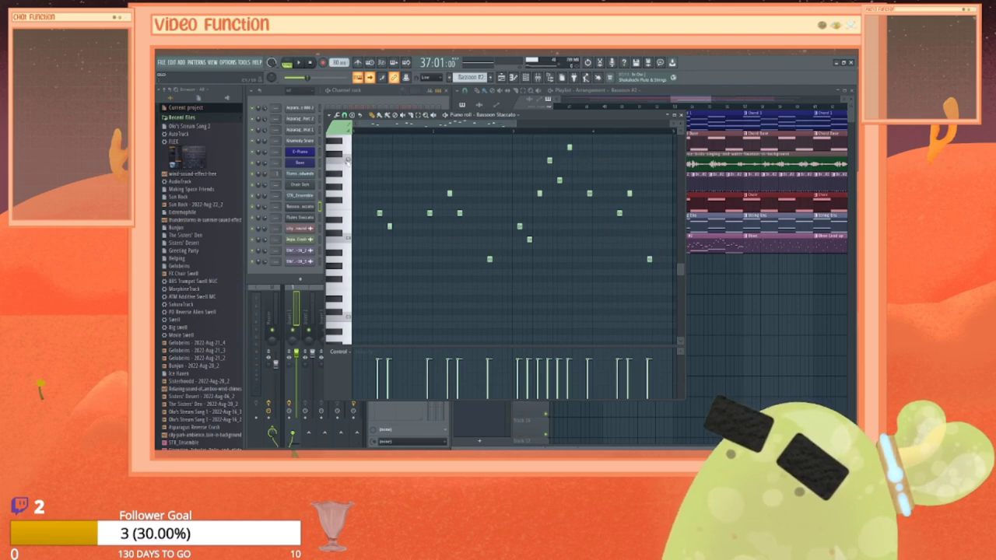
key(space)
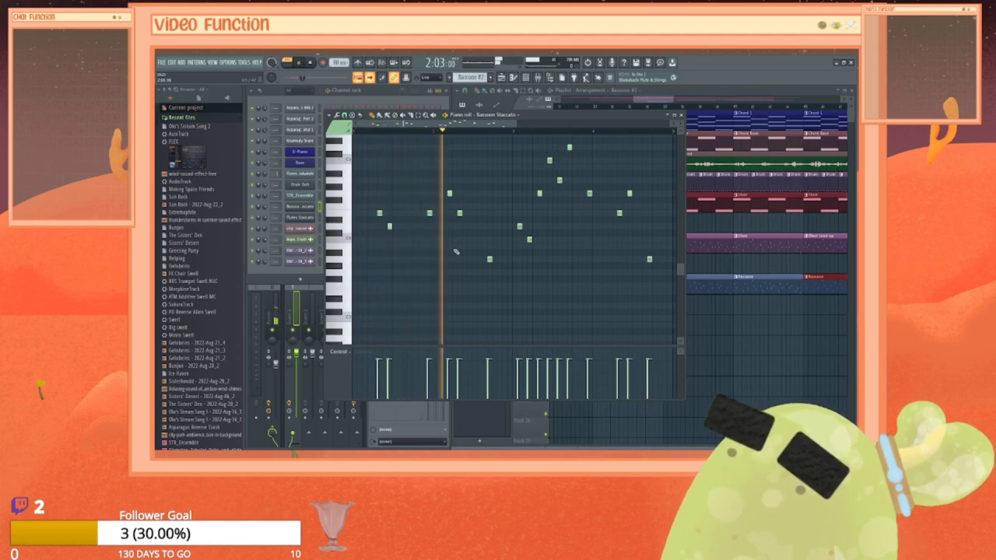
Step: Place two Bassoon #2 clips back to back on the Bassoon track from bar 49, beneath the Oboe #2 clips
key(space)
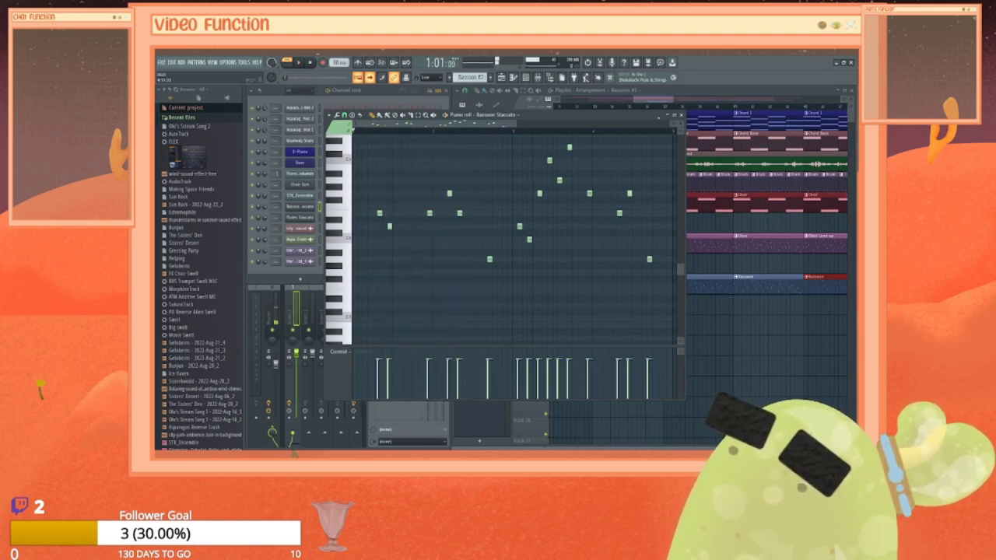
click(687, 117)
drag(655, 99, 698, 100)
drag(582, 285, 576, 283)
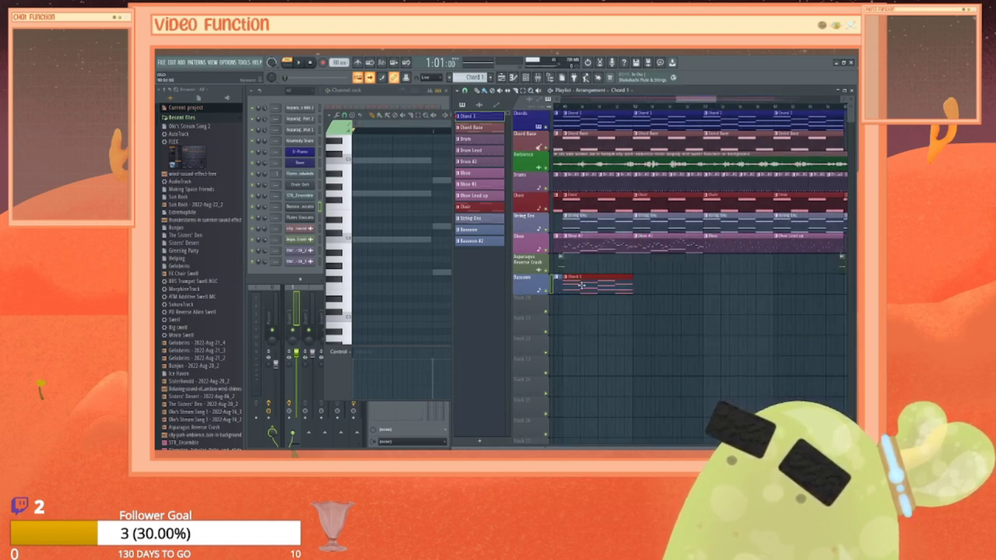
right_click(576, 283)
click(492, 243)
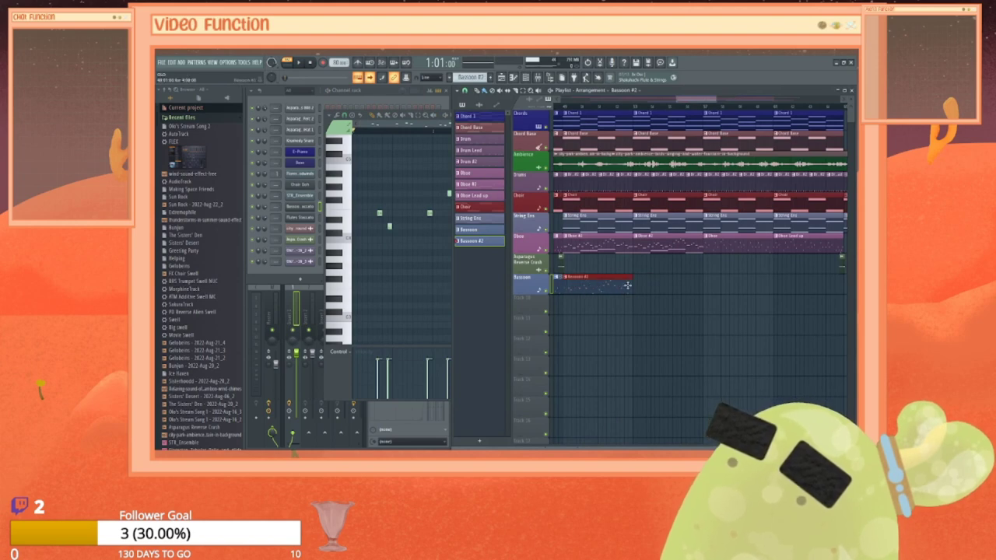
click(638, 284)
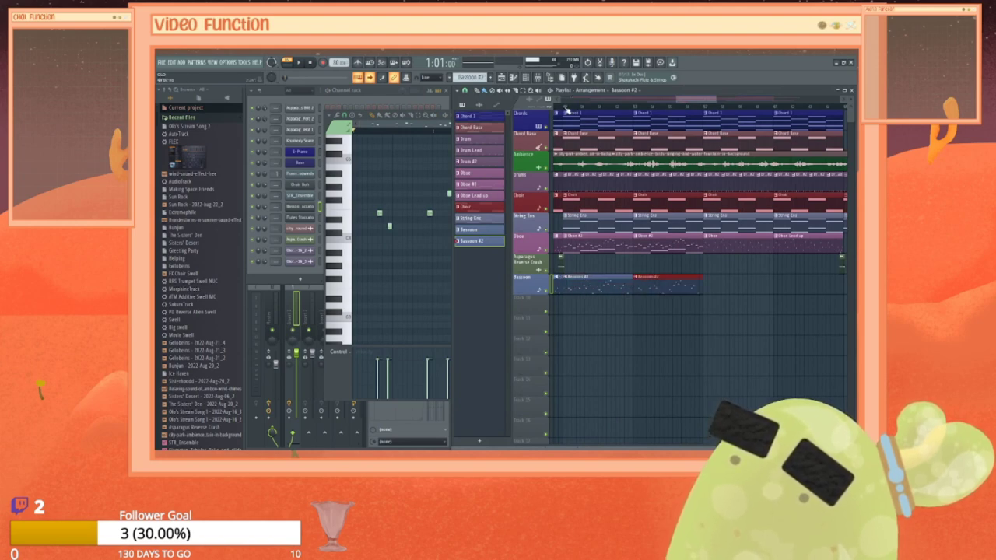
Step: Play the arrangement from bar 49 to hear the Bassoon #2 clips, and close the Bassoon Staccato piano roll
key(space)
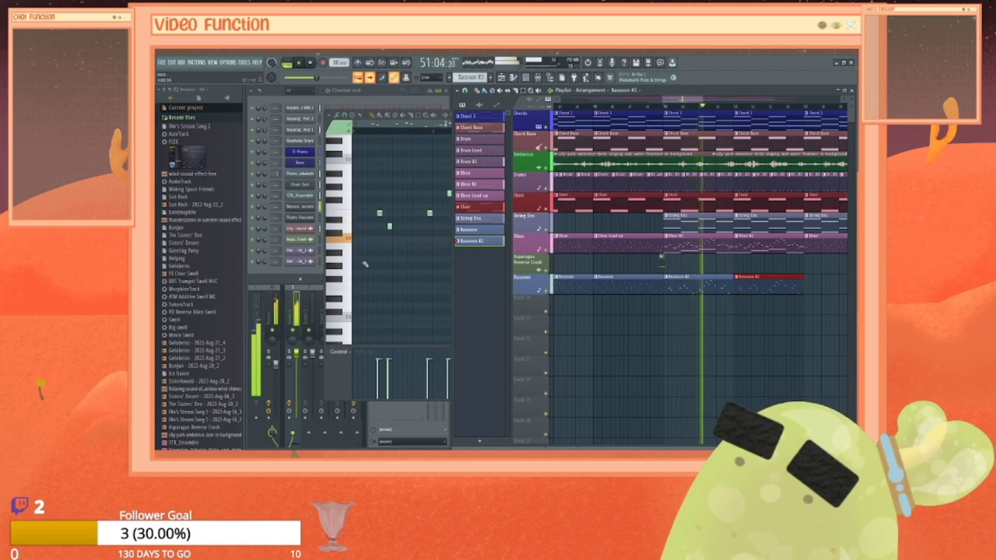
click(281, 287)
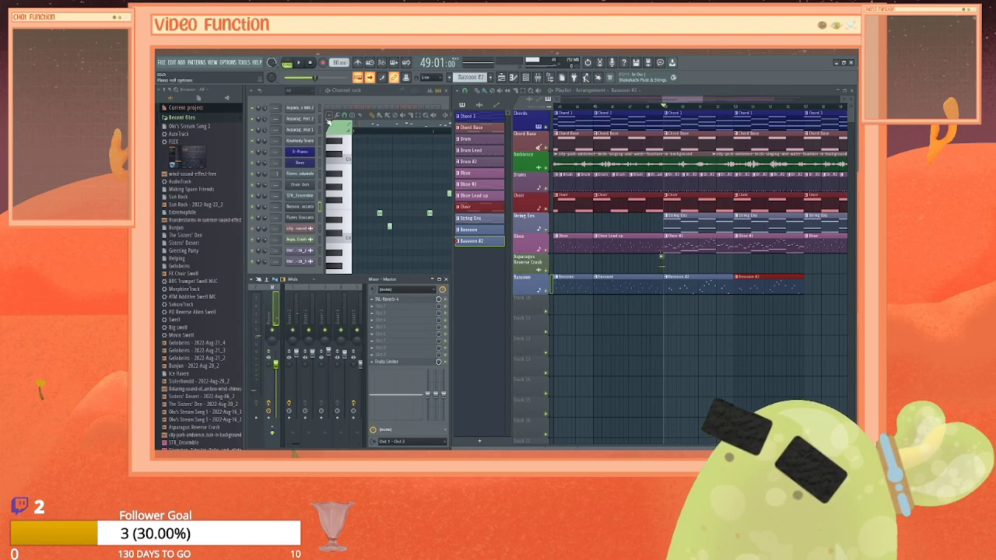
click(329, 122)
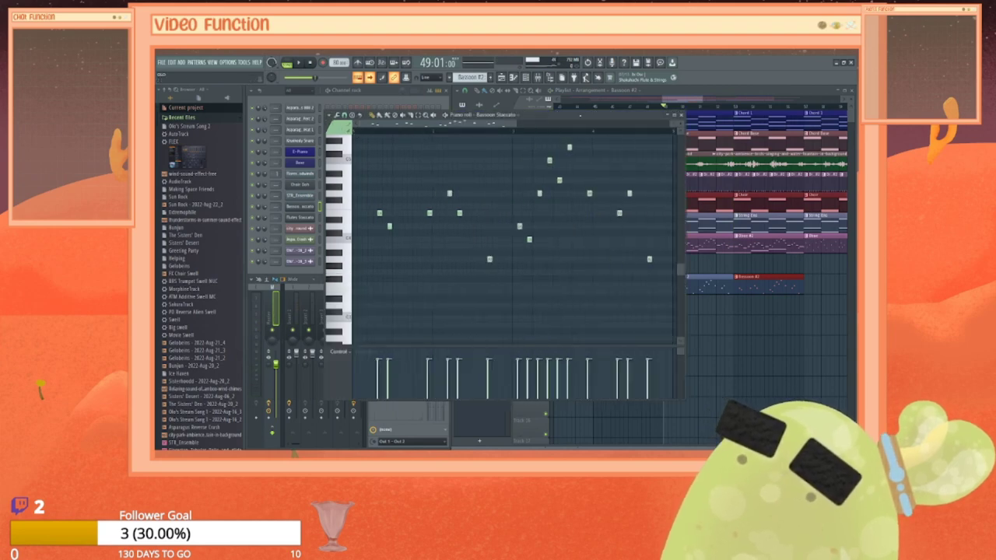
click(681, 114)
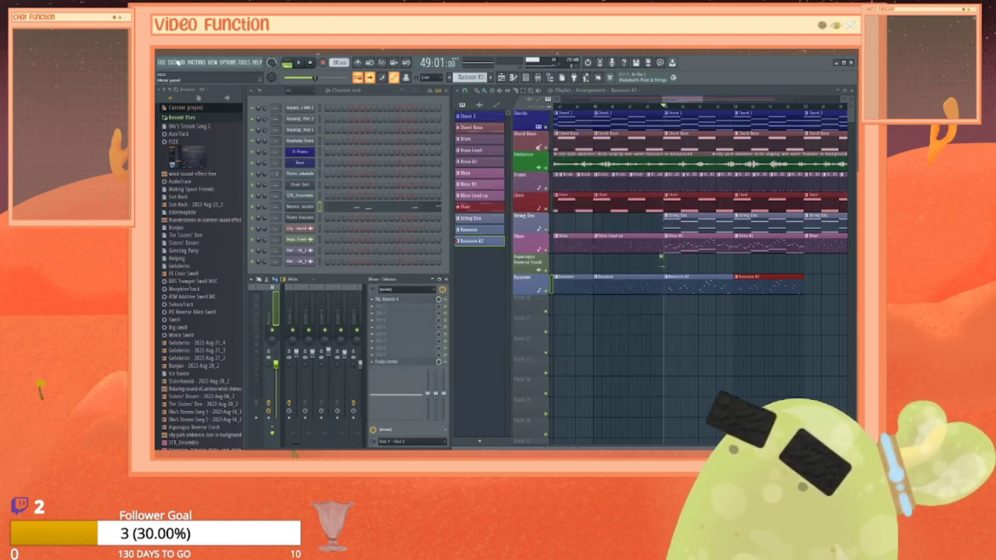
Step: Save the project with the new Bassoon #2 clips in the arrangement
click(161, 62)
click(170, 97)
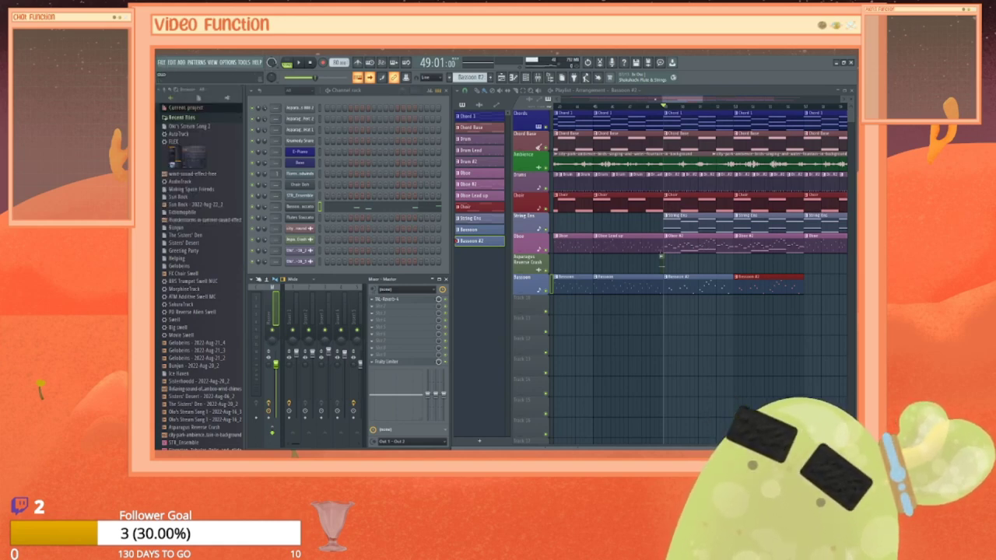
mouse_move(678, 99)
mouse_down()
mouse_move(774, 104)
mouse_move(662, 103)
mouse_up()
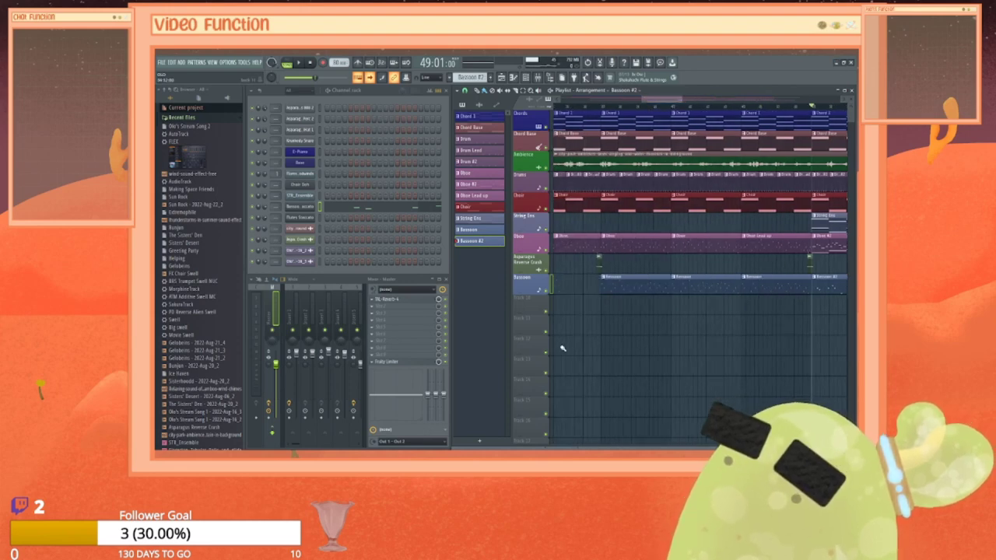
Step: Switch to Streamlabs Desktop and change the live scene from Music to Just Chatting
key(super)
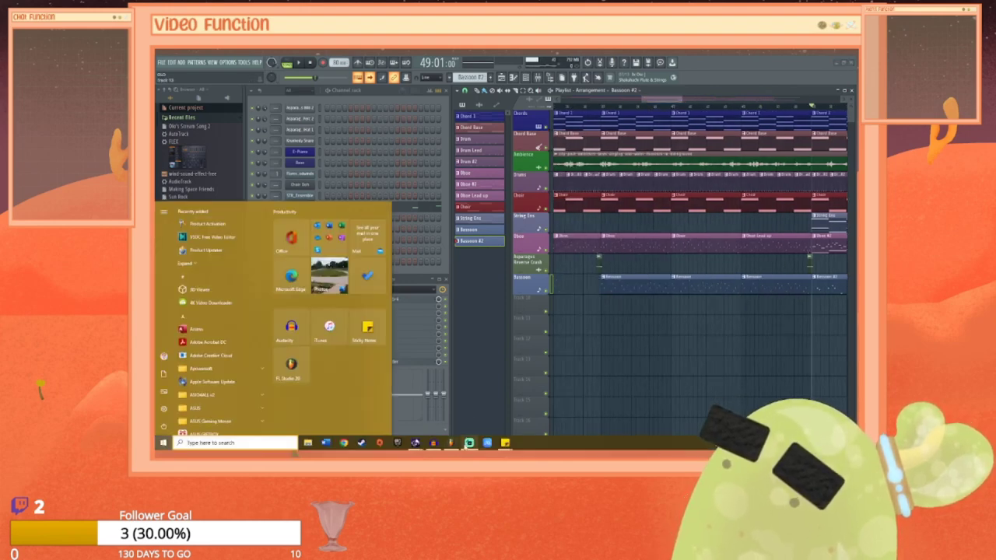
click(469, 442)
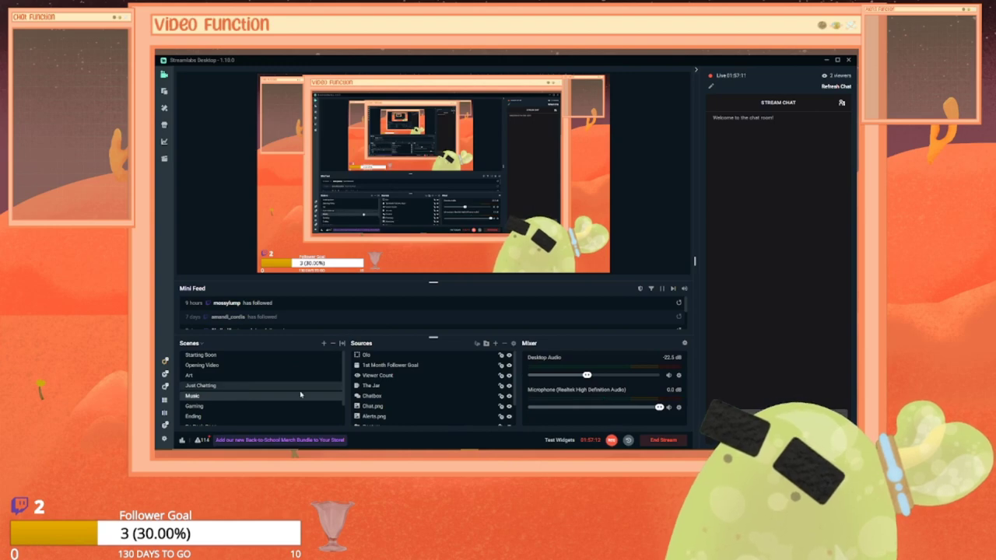
click(301, 395)
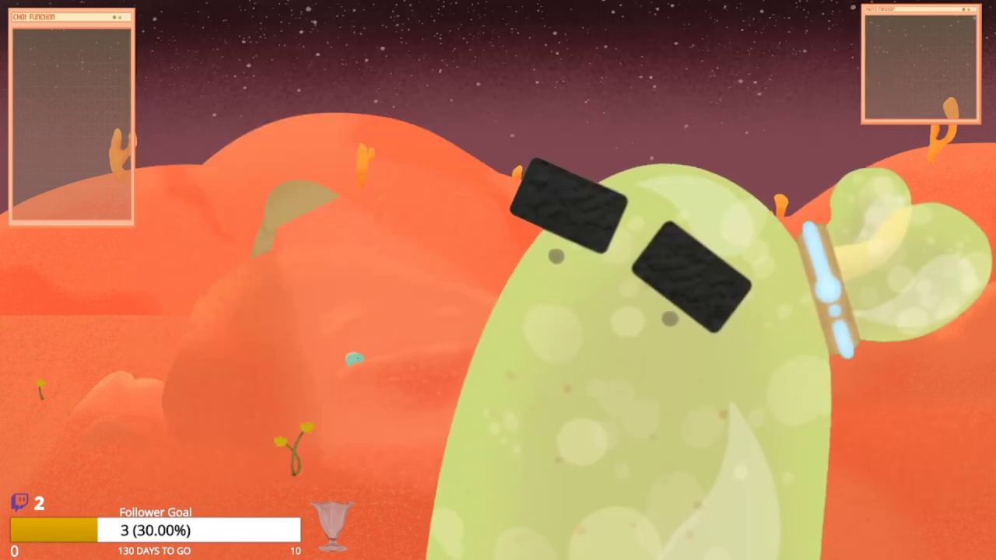